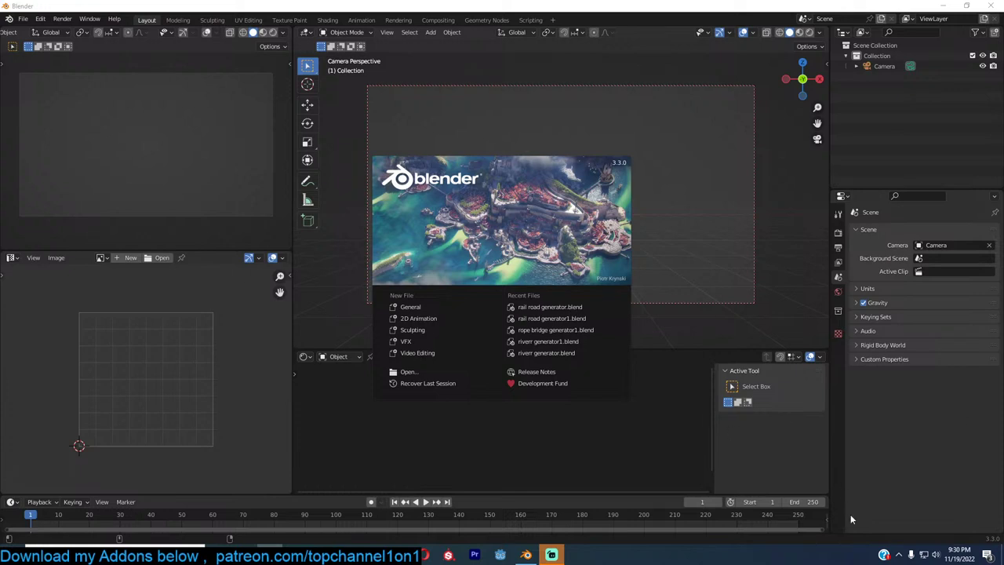
Lower the headphone volume in Windows and dismiss Blender's splash screen
click(935, 554)
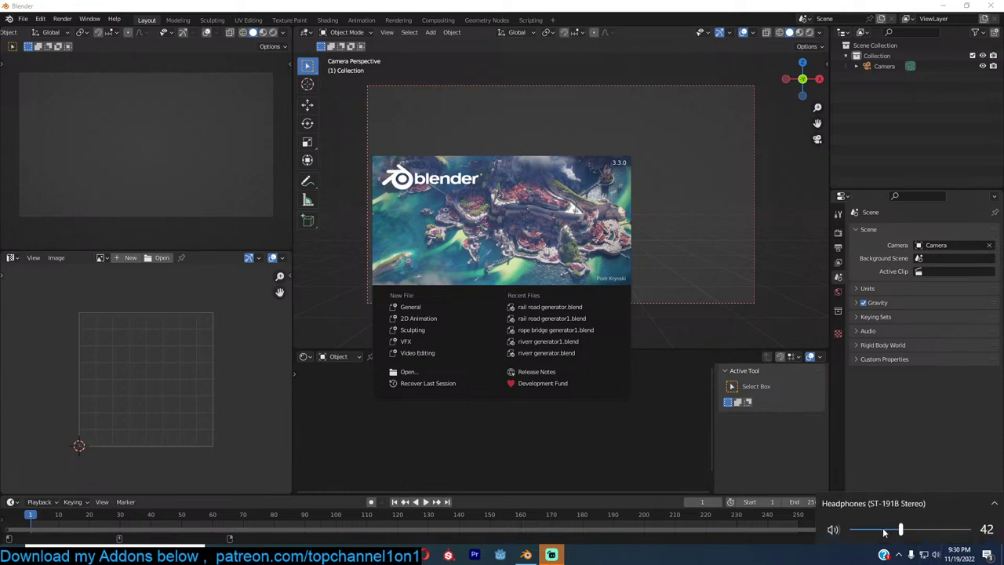
drag(901, 530, 876, 530)
click(713, 268)
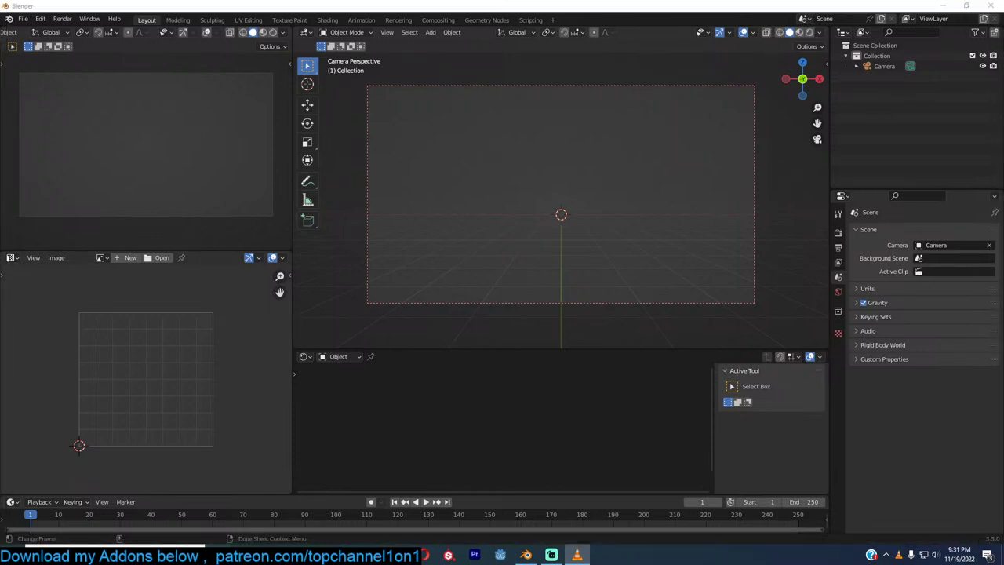
Switch to VLC, preview the geometry nodes generator videos with the sound muted, and close the player
key(super+Tab)
click(252, 160)
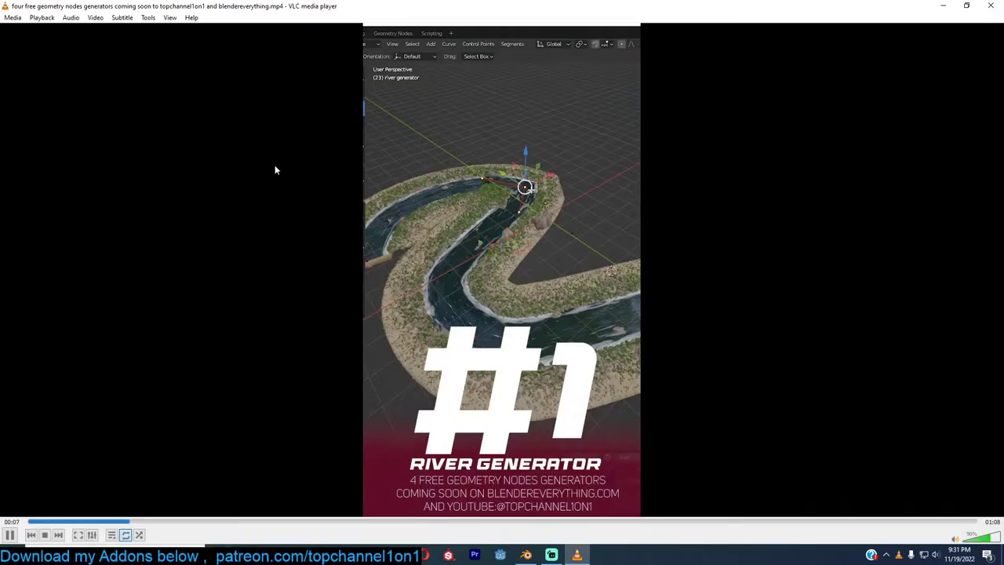
double_click(617, 6)
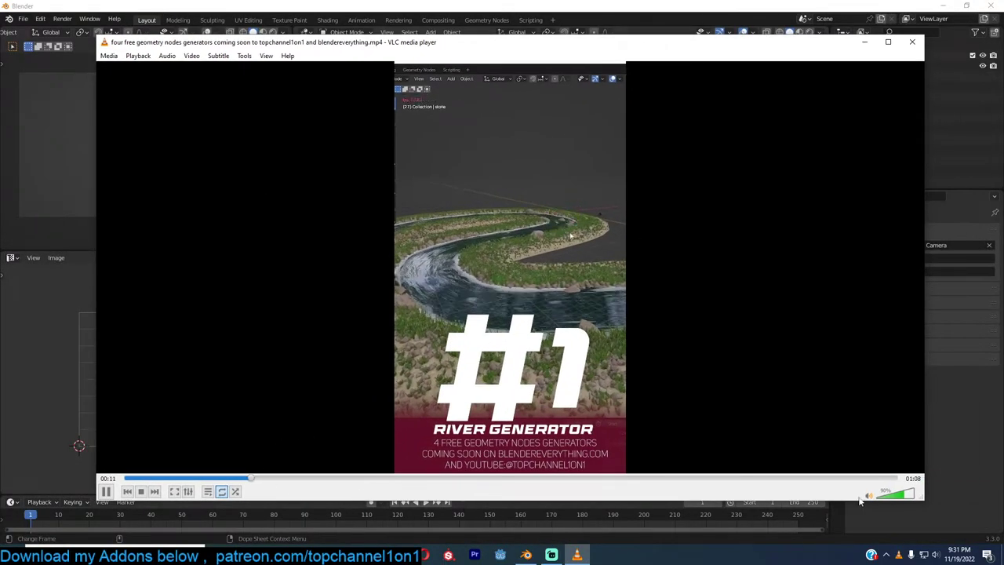
click(868, 495)
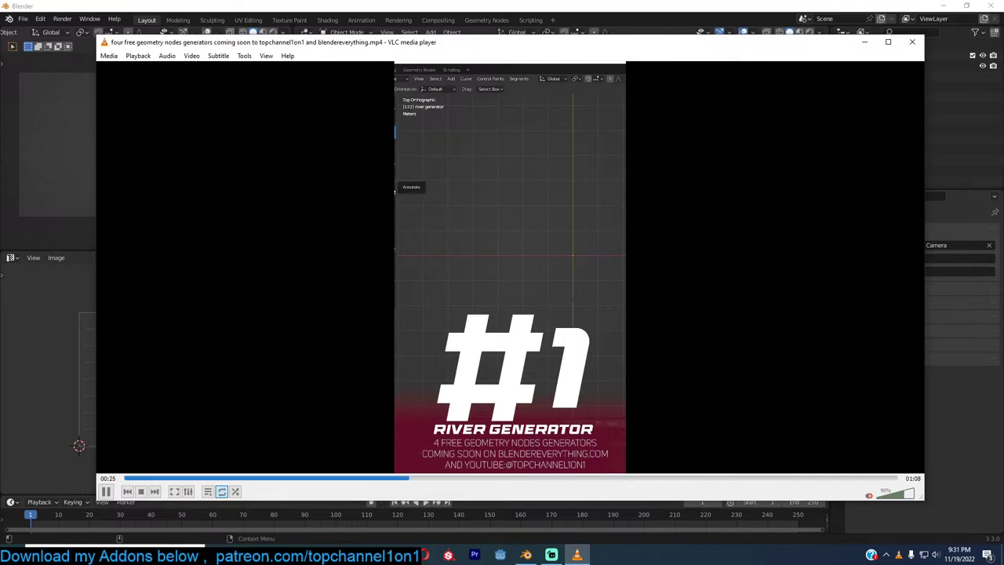
key(n)
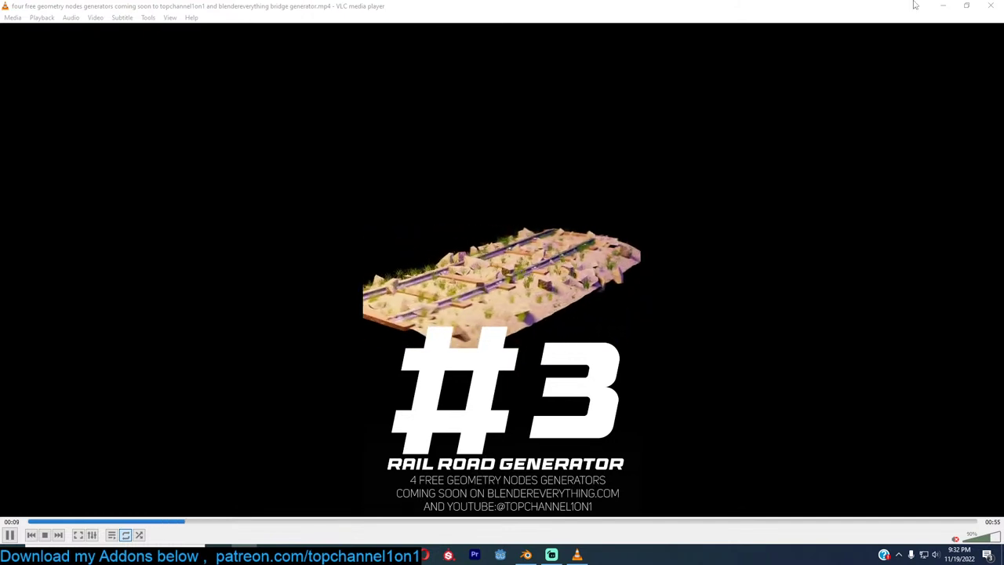
click(990, 6)
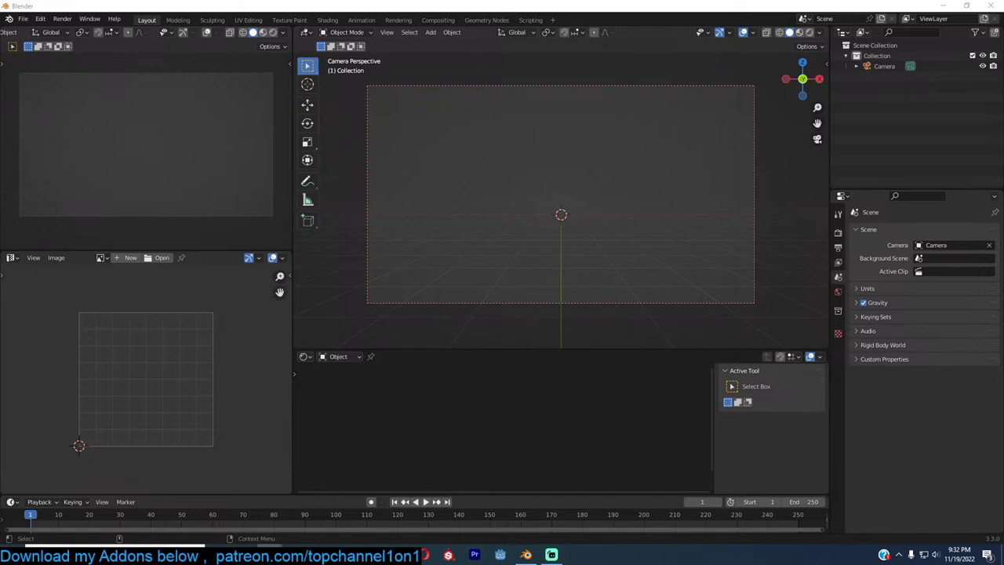
Bring the Chrome window over Blender, enlarge it and show the Pinterest pin of the layered steps with the oval opening
drag(1003, 124, 614, 77)
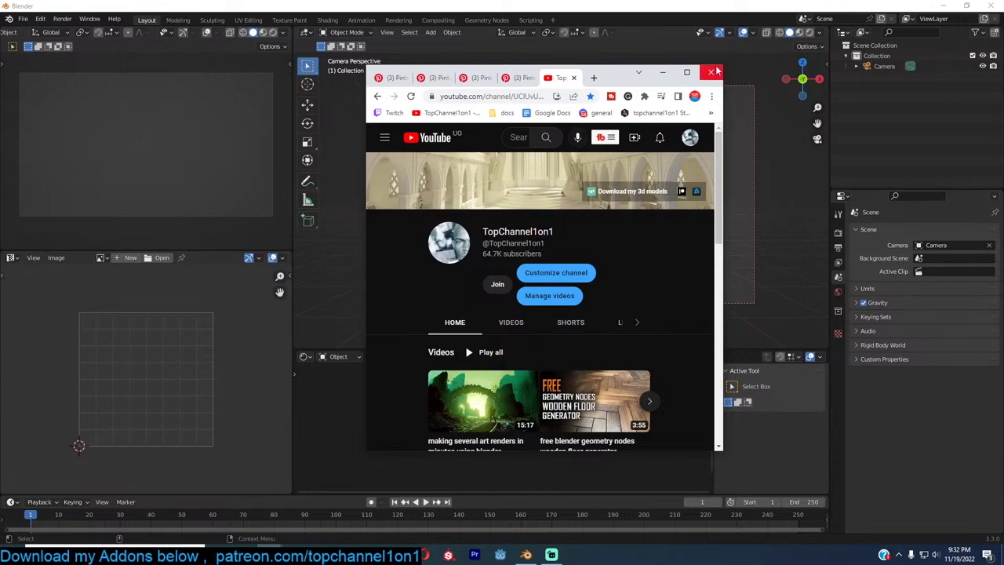
drag(725, 68, 931, 19)
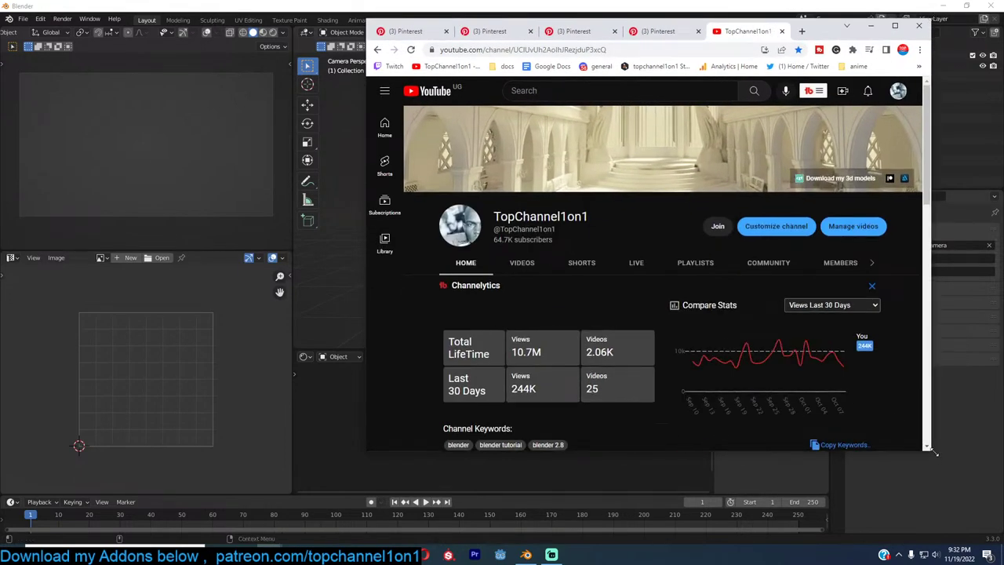
drag(933, 448, 984, 516)
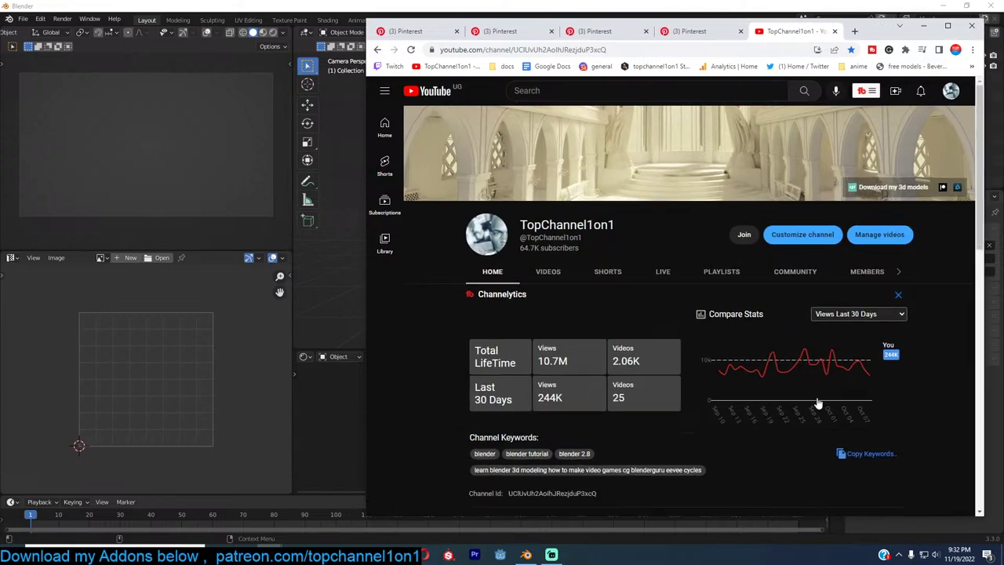
click(398, 36)
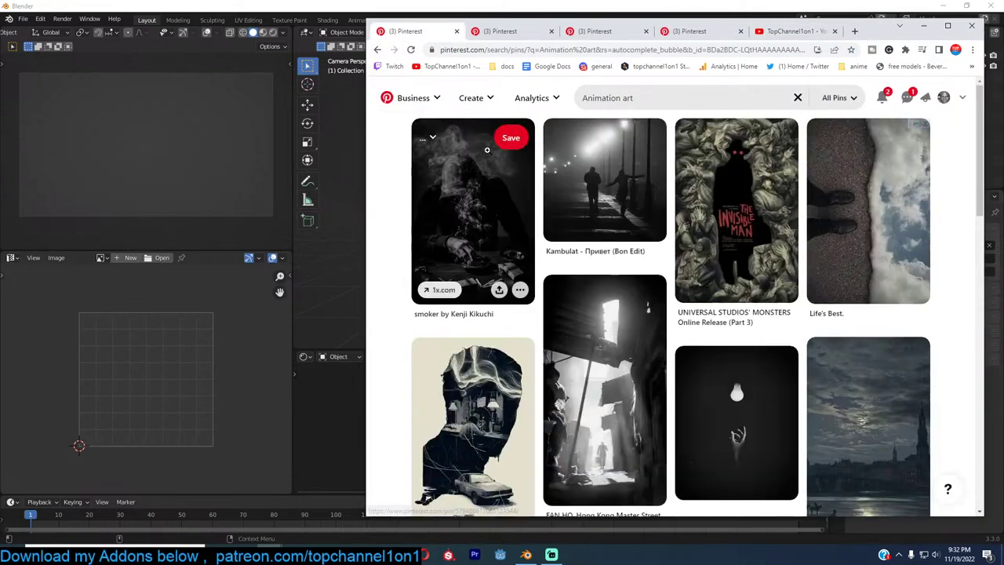
click(506, 34)
scroll(572, 202, up, 10)
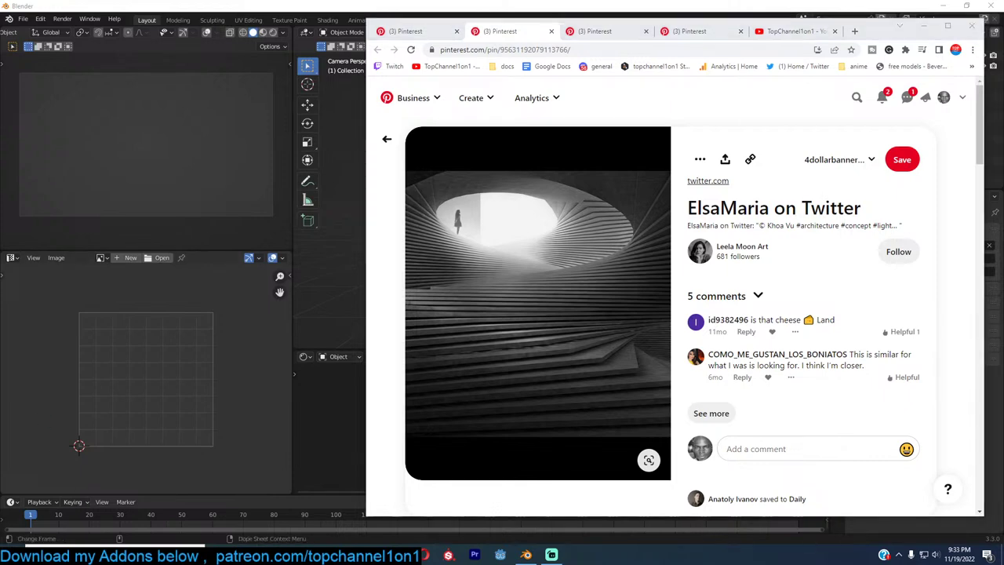
Open Task Manager's performance view and move its window off to the other monitor
key(ctrl+shift+Escape)
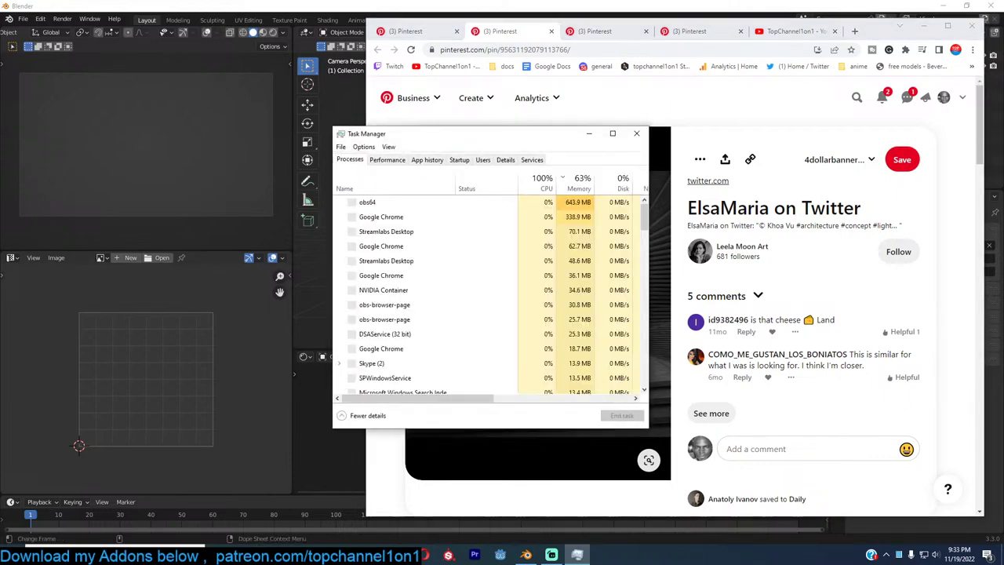
click(387, 159)
drag(428, 144, 1003, 149)
Return to Blender, bring the Pinterest window back in front of it and shift that window slightly higher
key(super+d)
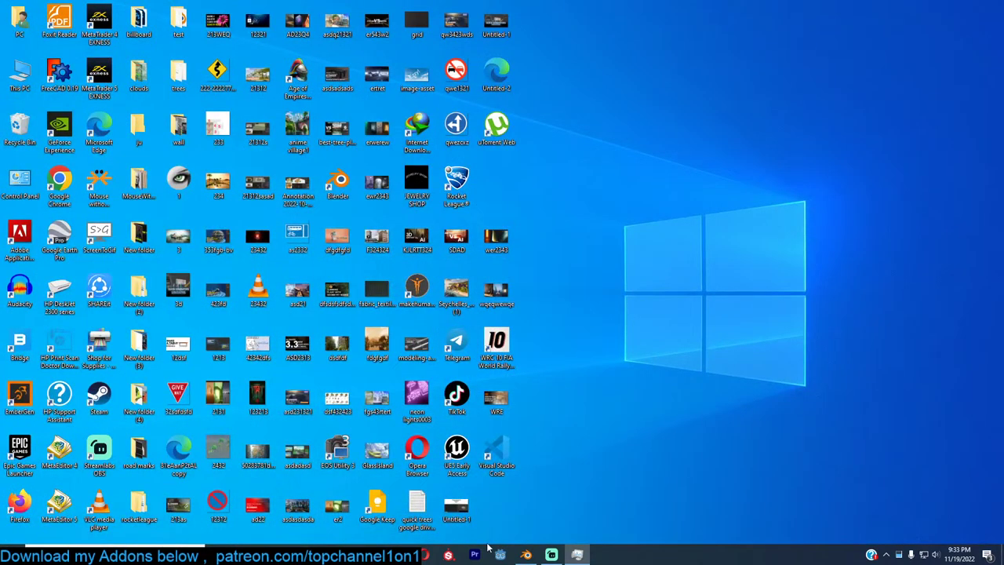
click(526, 554)
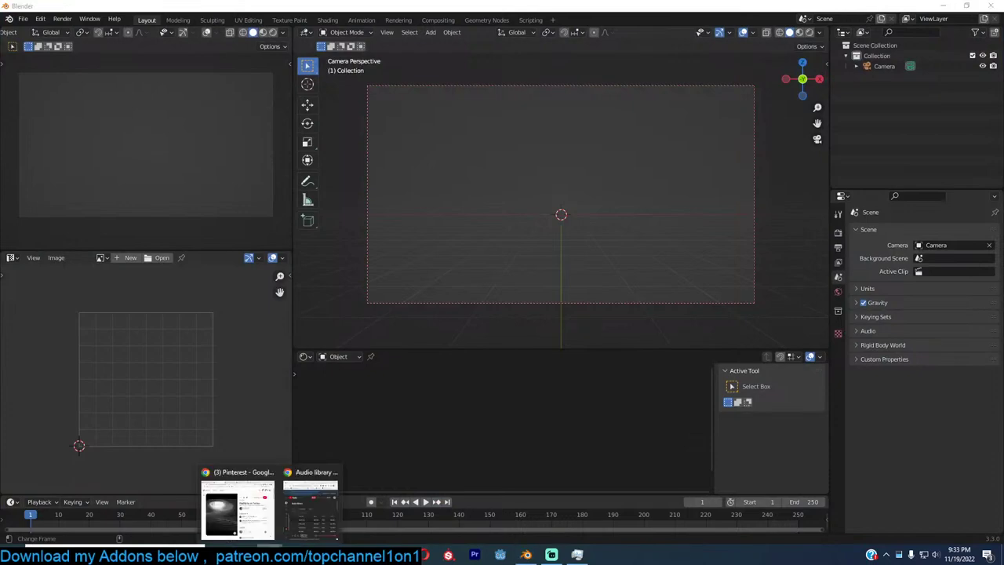
click(238, 514)
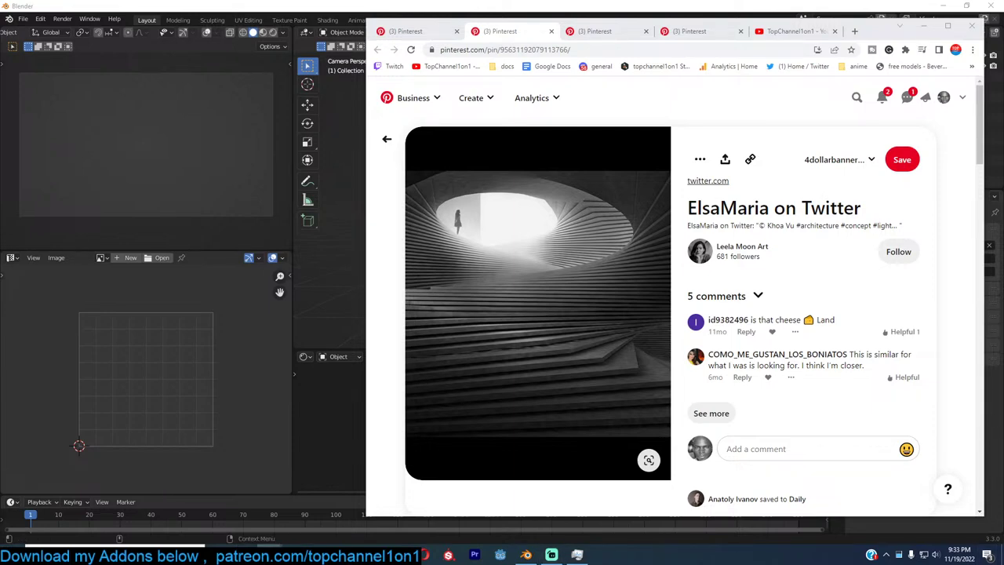
key(alt+Tab)
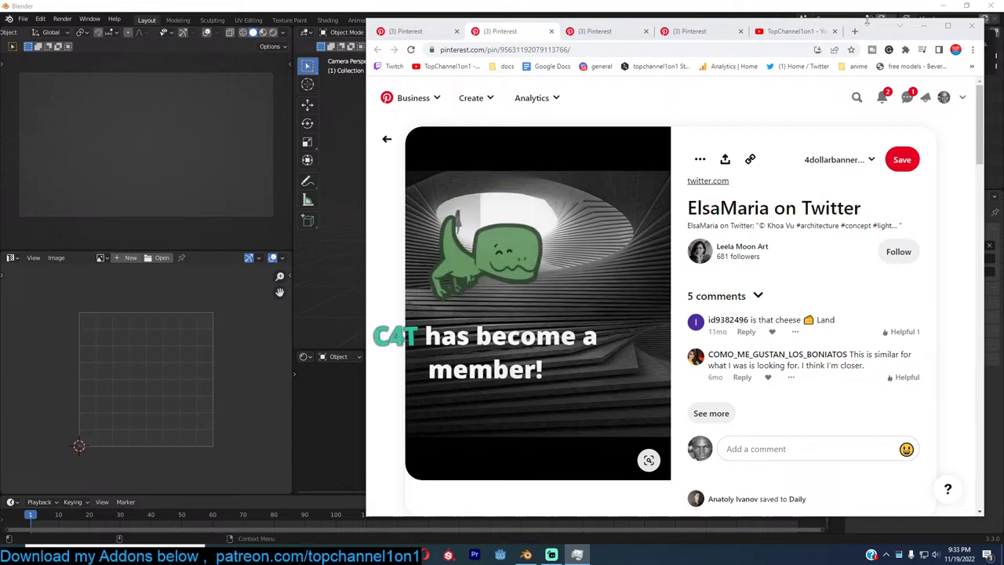
drag(868, 17, 869, 6)
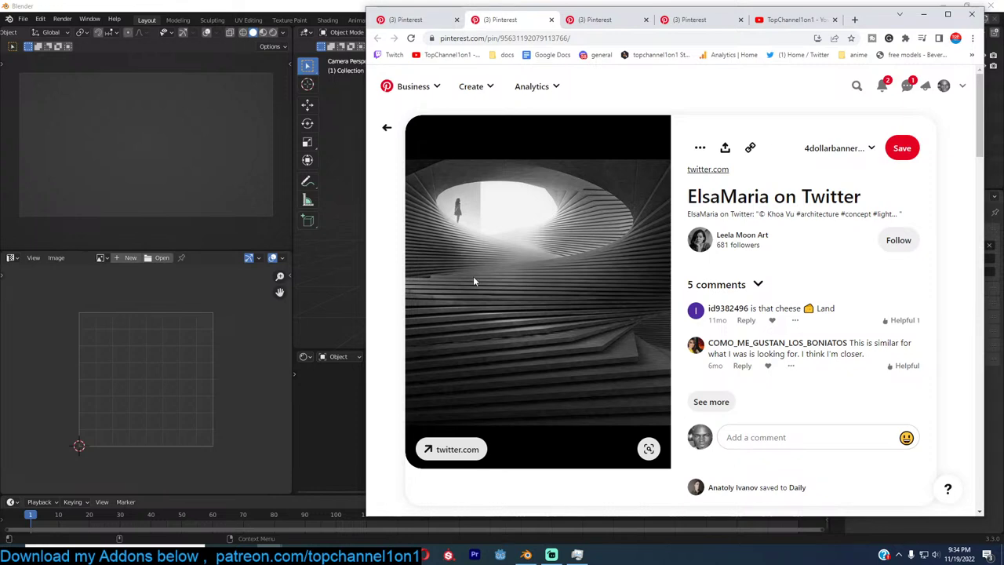
Search Google Images for "its about presentation" in a new tab and preview the MegaMind presentation result
click(854, 19)
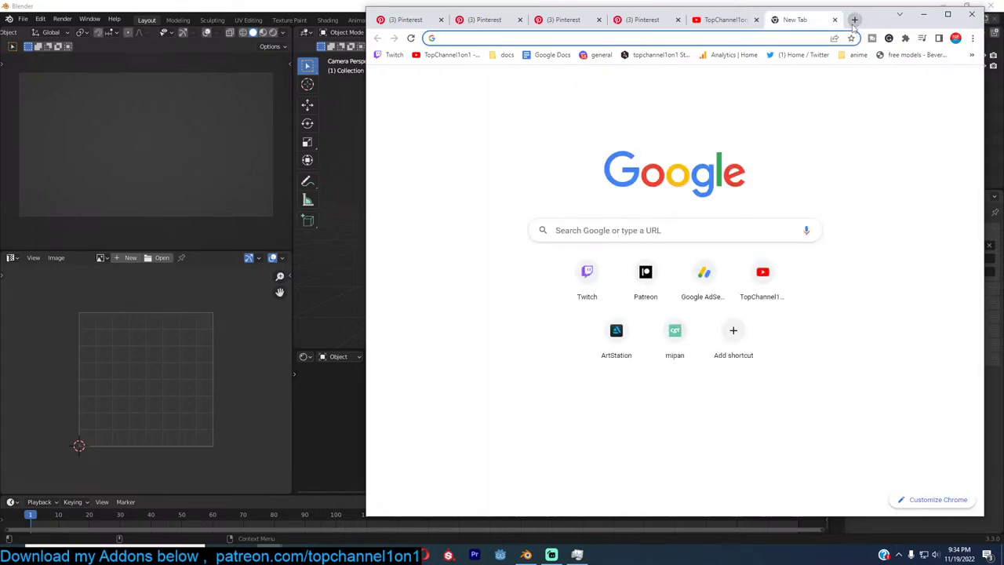
text(its about p)
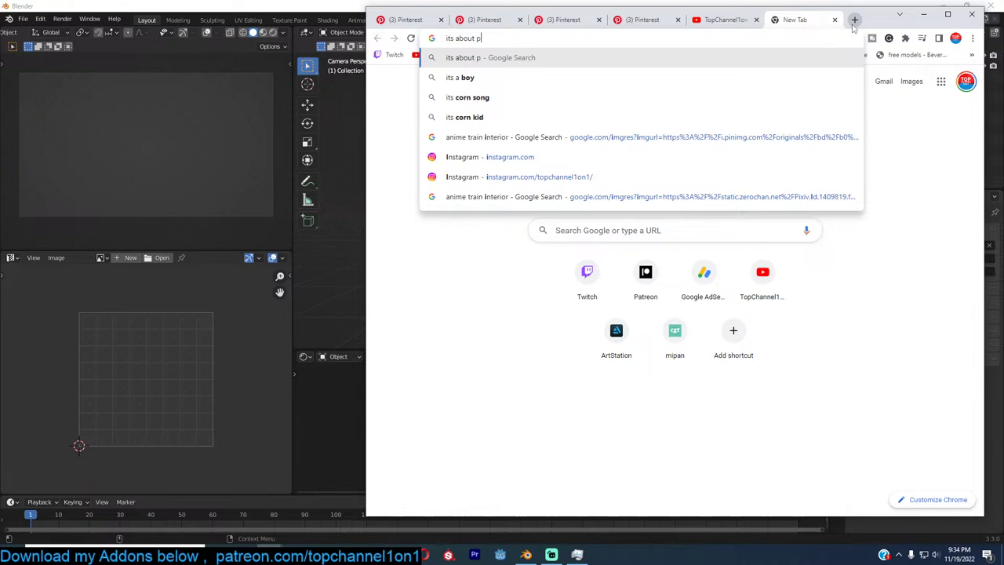
text(resentation)
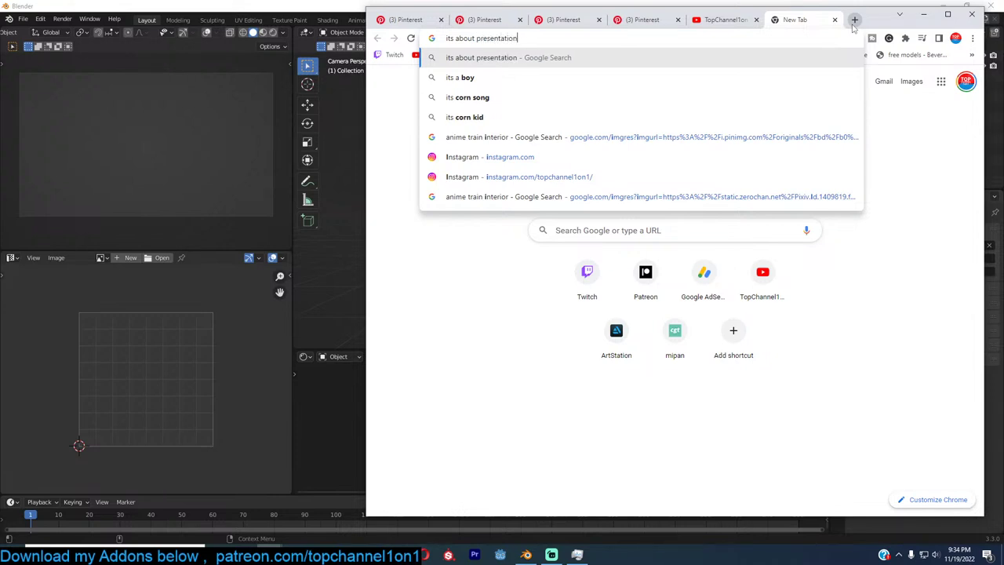
key(Return)
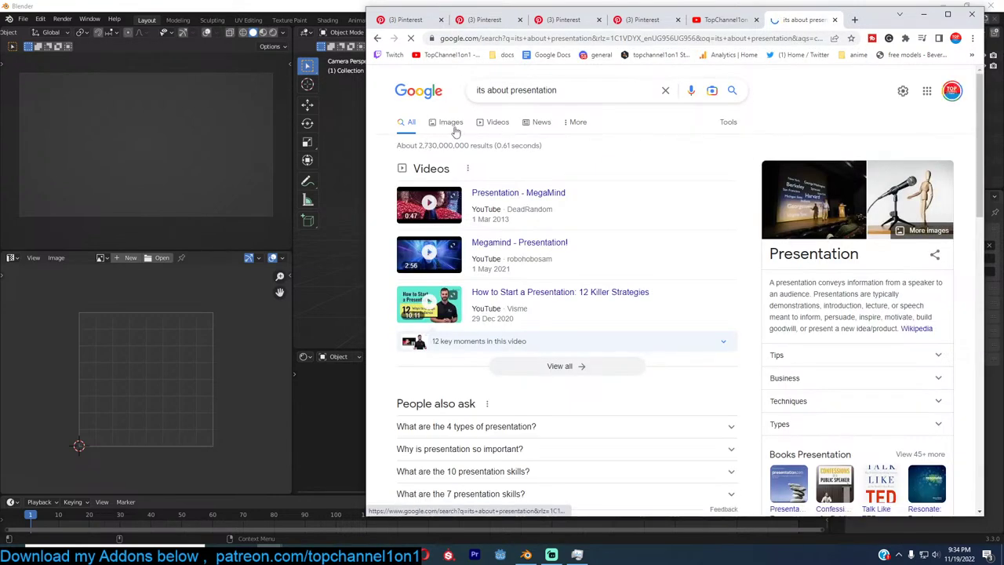
click(454, 130)
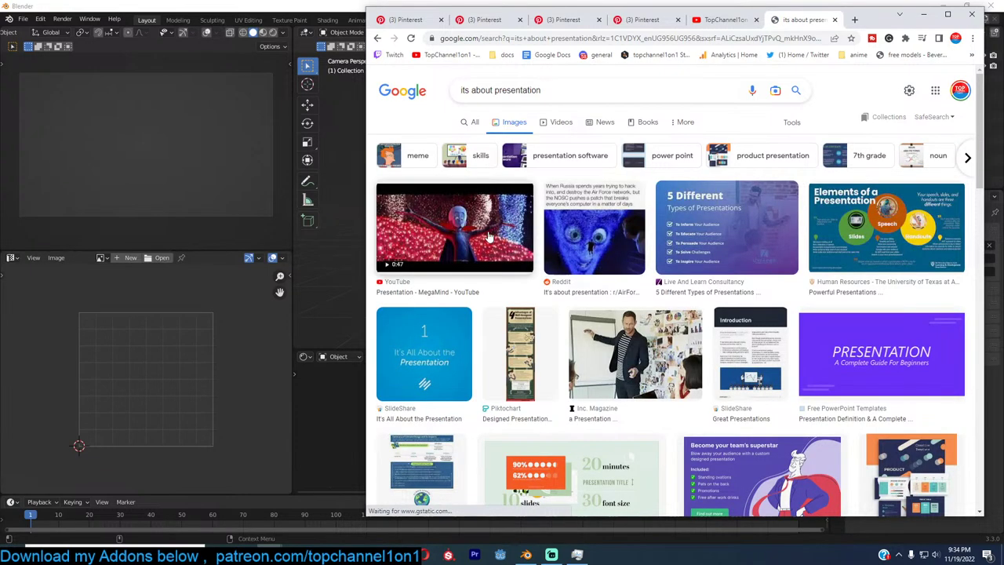
click(488, 236)
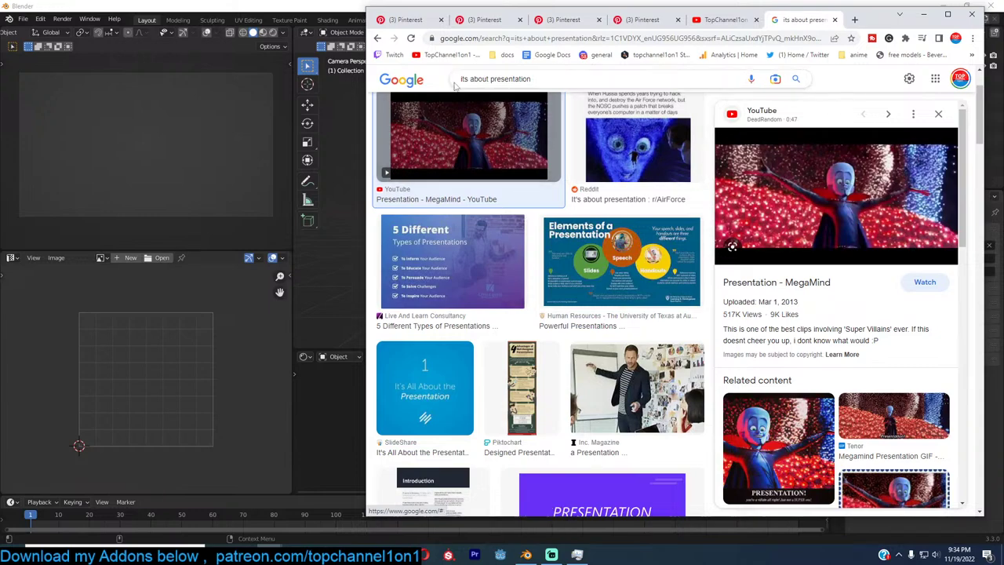
Load the image from the layered-steps Pinterest pin into Blender's Image Editor as a reference
click(414, 21)
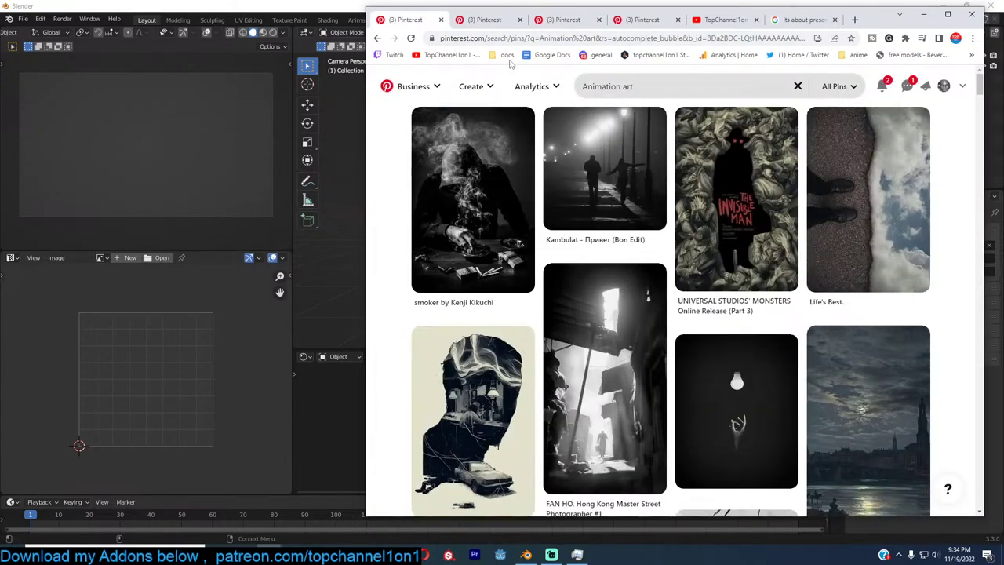
click(495, 23)
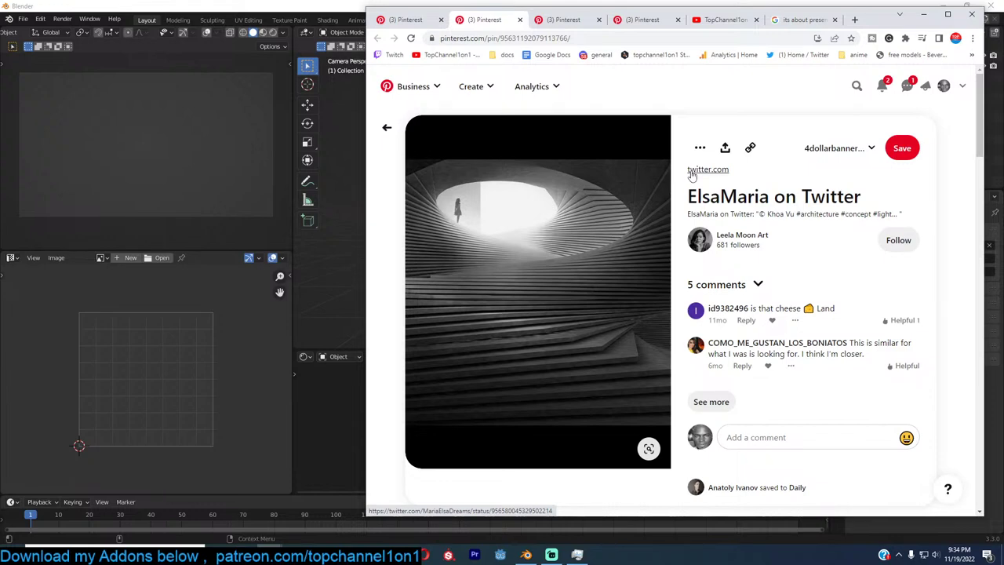
click(924, 14)
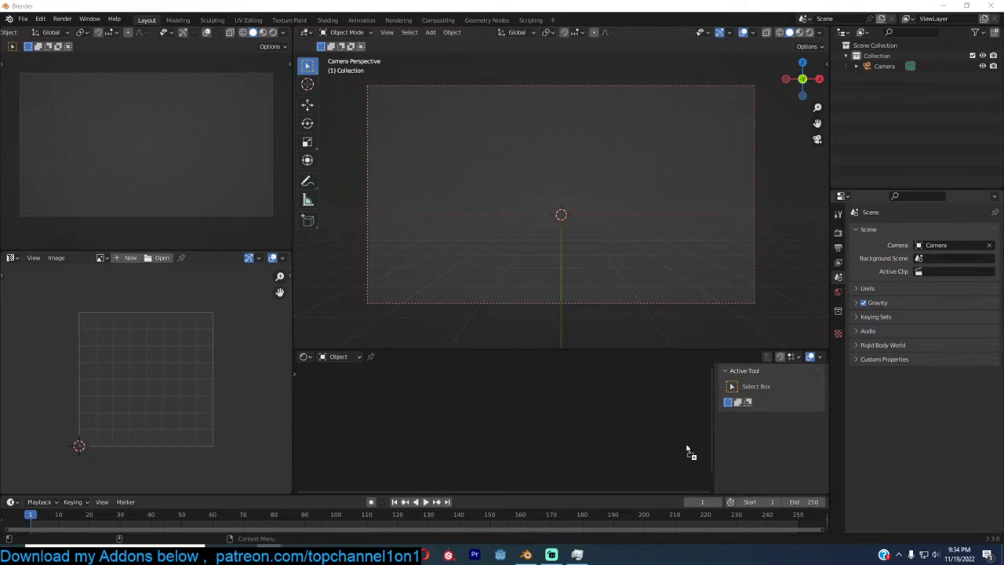
drag(687, 449, 148, 375)
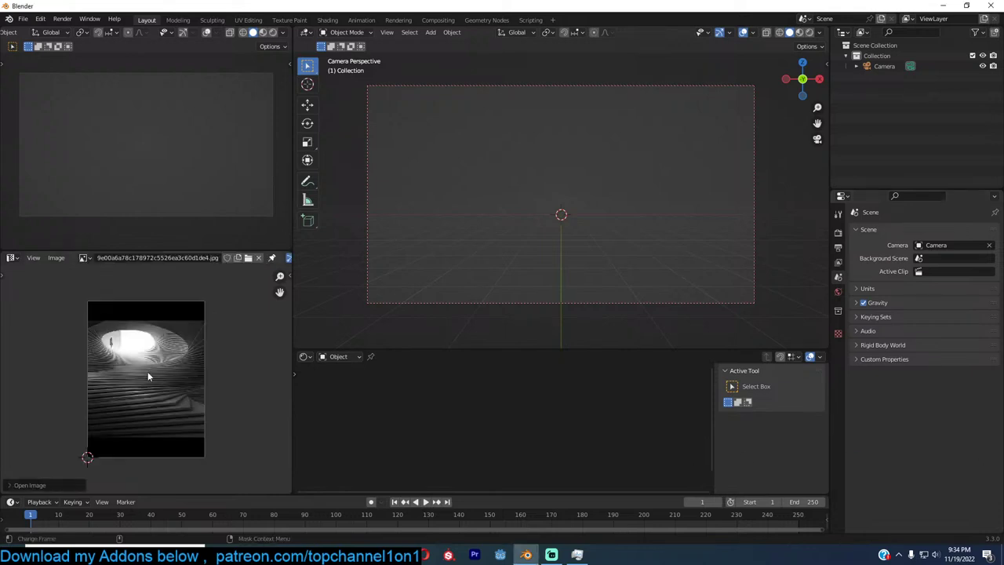
Examine the reference image's stacked steps, oval opening and standing figure up close in the Image Editor
scroll(147, 376, up, 3)
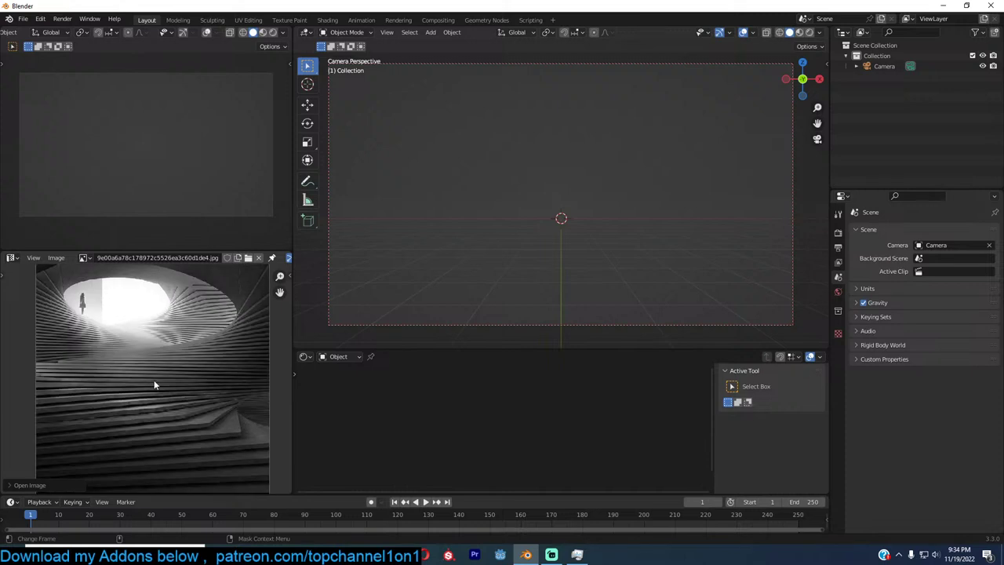
scroll(152, 399, down, 1)
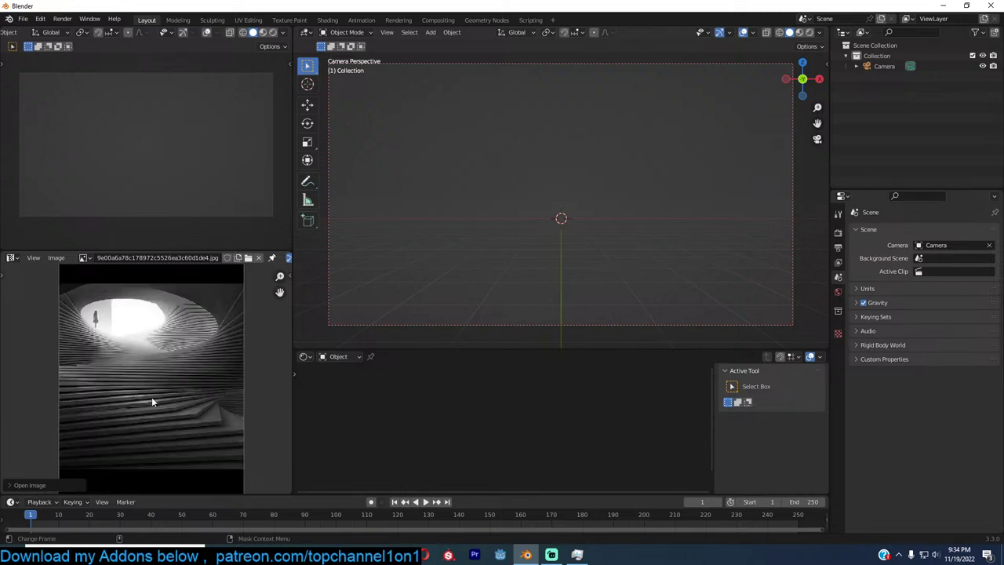
scroll(124, 383, up, 2)
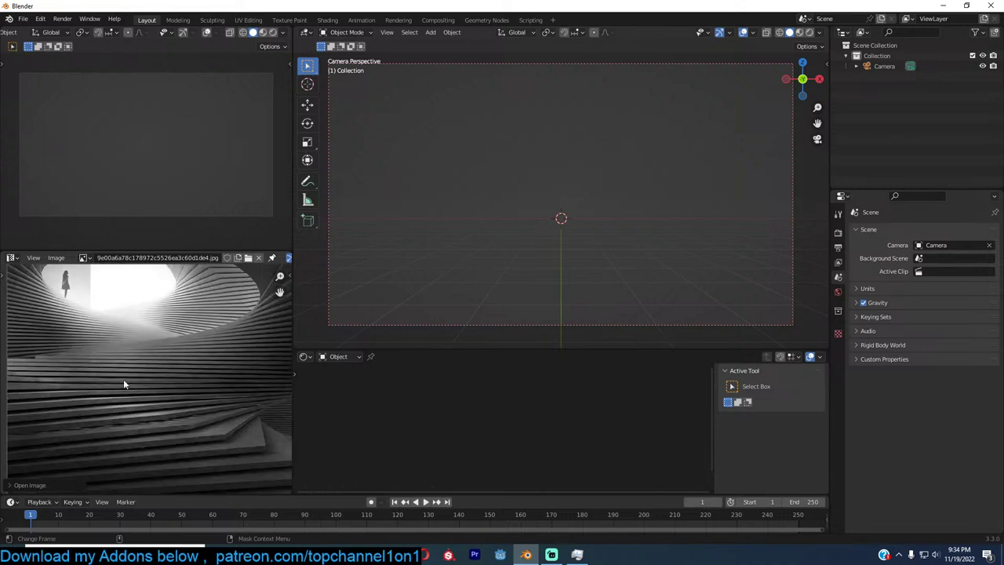
middle_drag(157, 428, 148, 405)
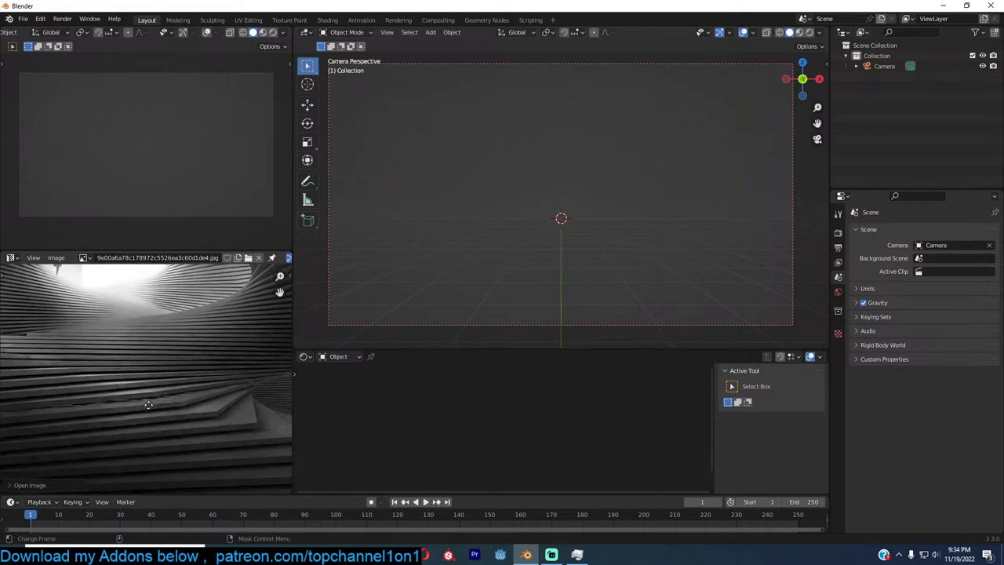
scroll(148, 396, down, 2)
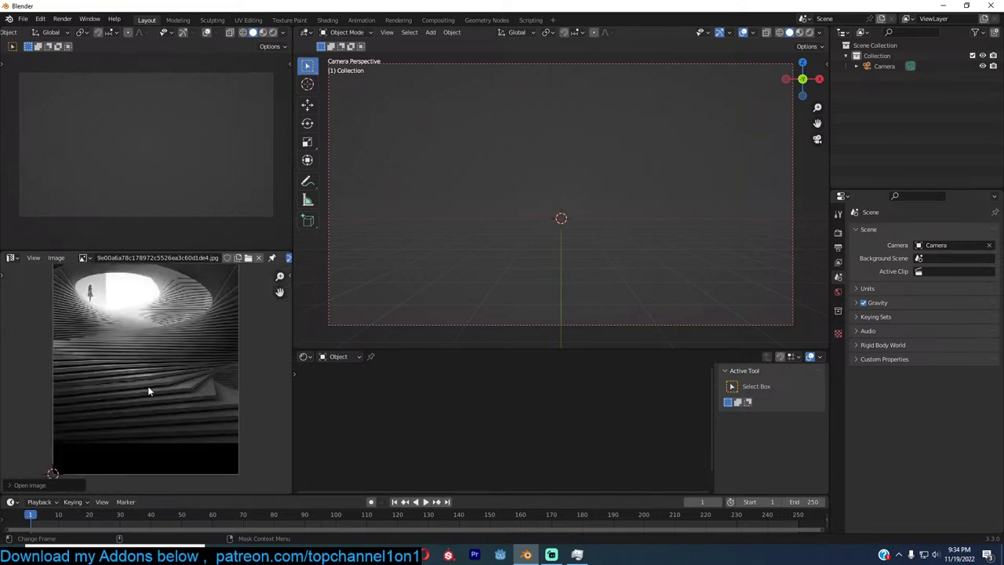
scroll(149, 391, up, 1)
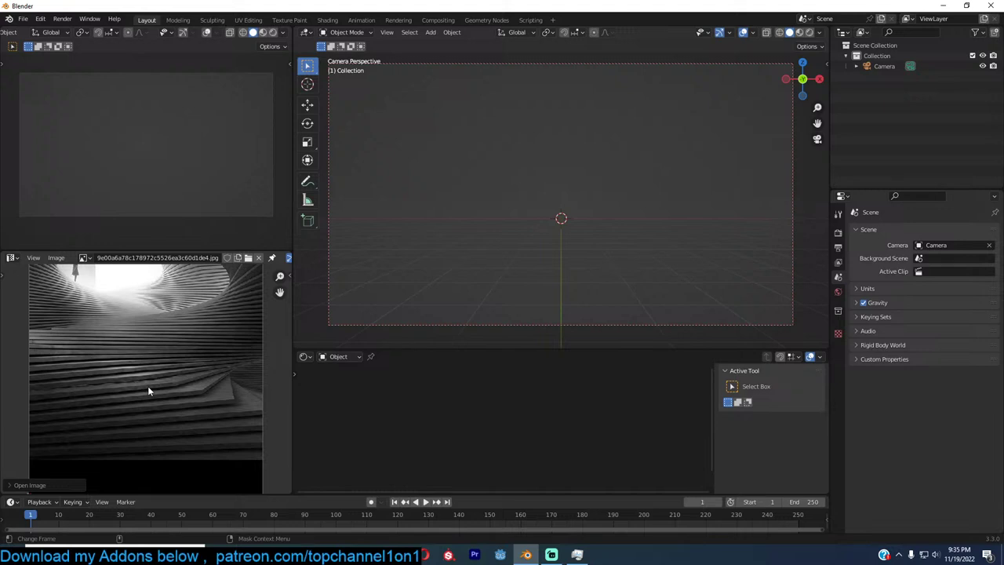
middle_drag(147, 390, 144, 428)
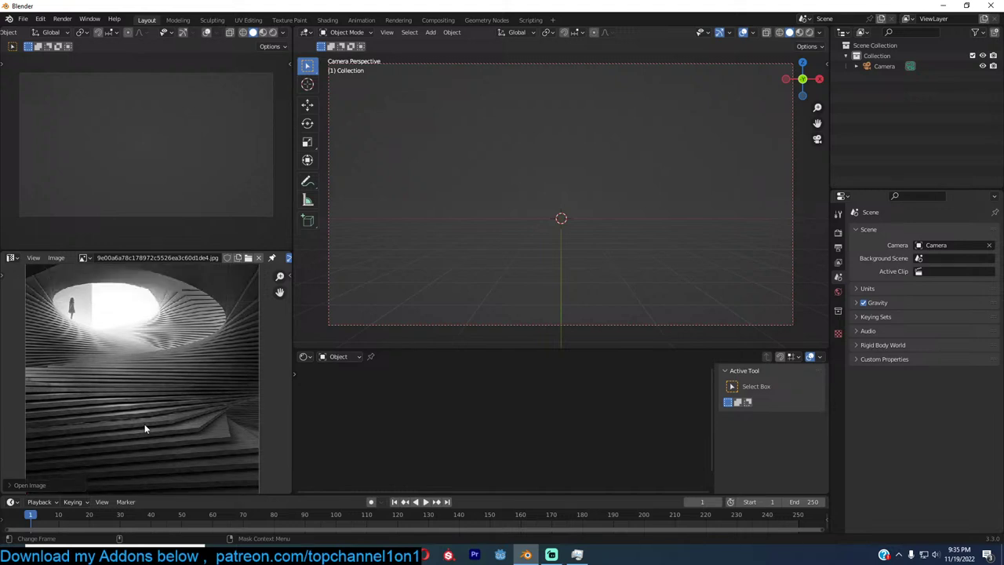
Add a mesh plane at the center of the scene and scale it up into a wide slab base
scroll(145, 428, down, 1)
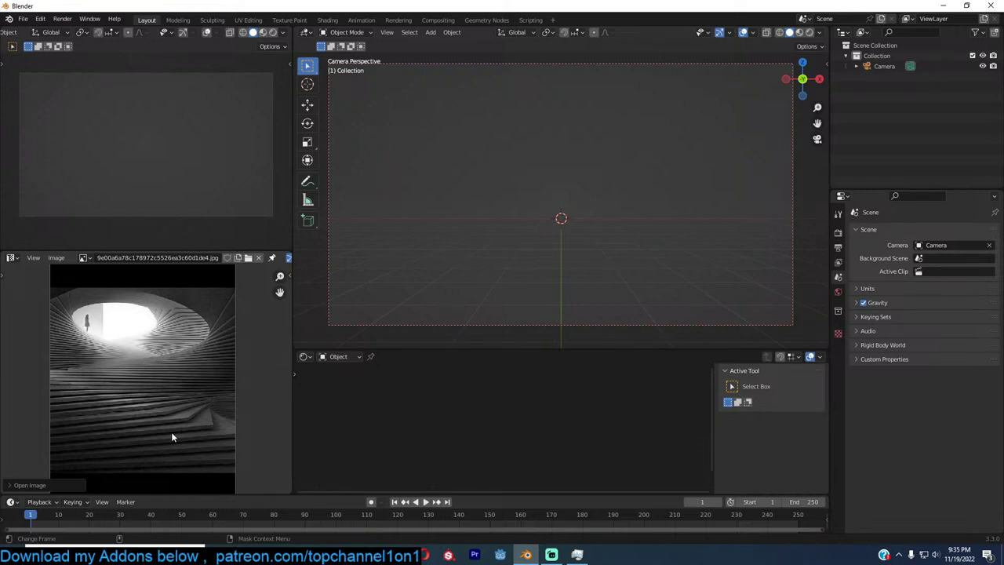
scroll(171, 437, up, 1)
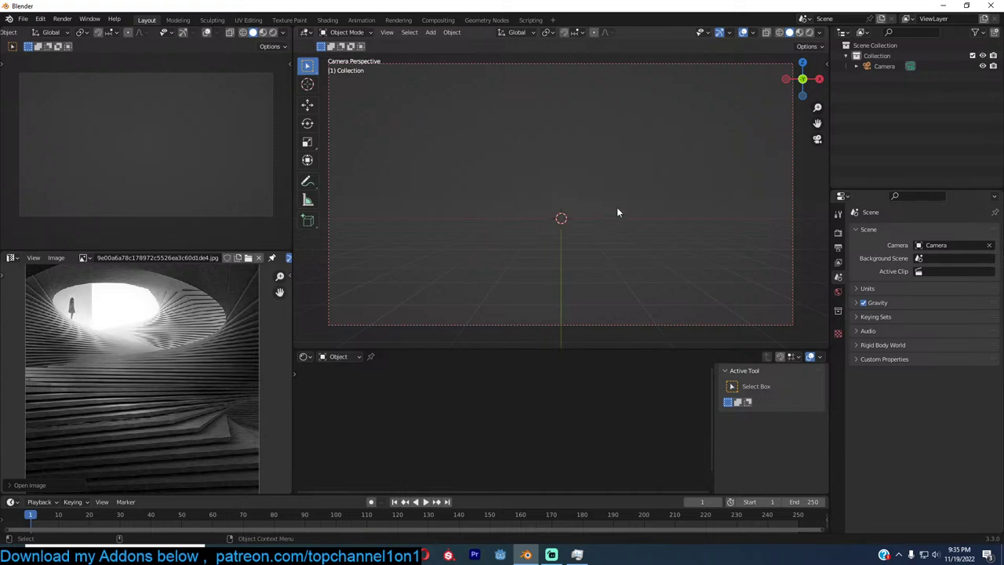
shift+middle_drag(616, 208, 633, 225)
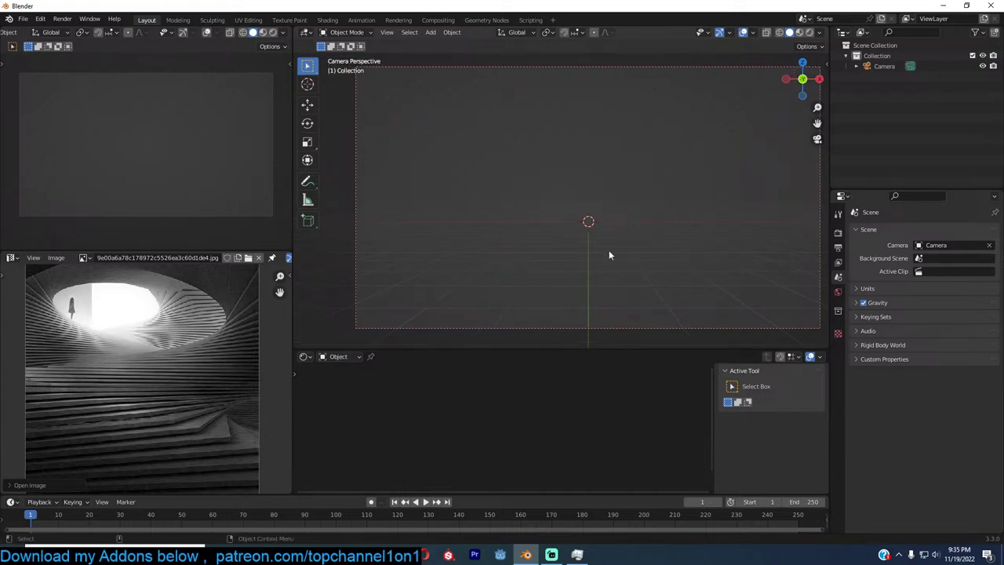
scroll(610, 255, down, 1)
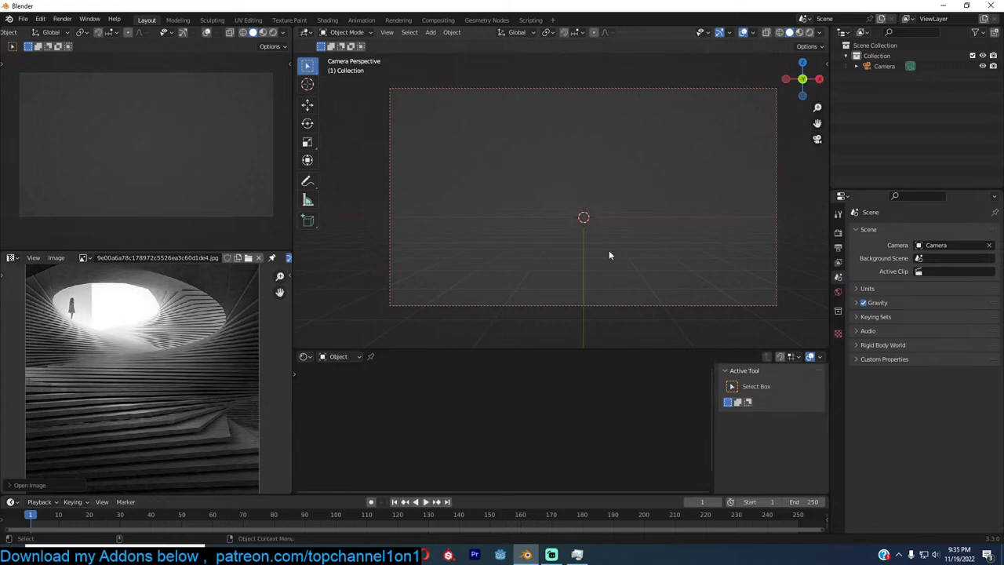
key(shift+a)
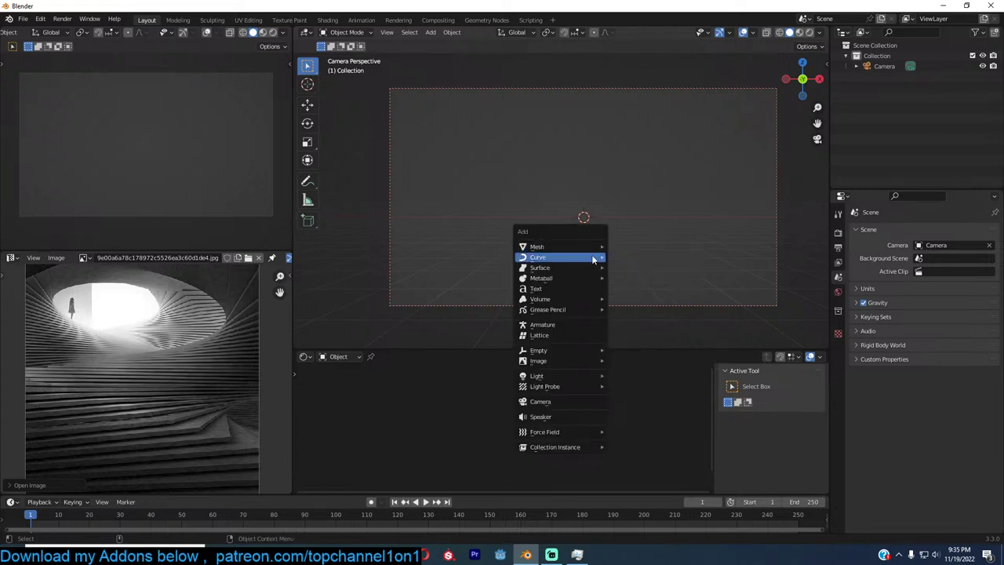
mouse_move(595, 256)
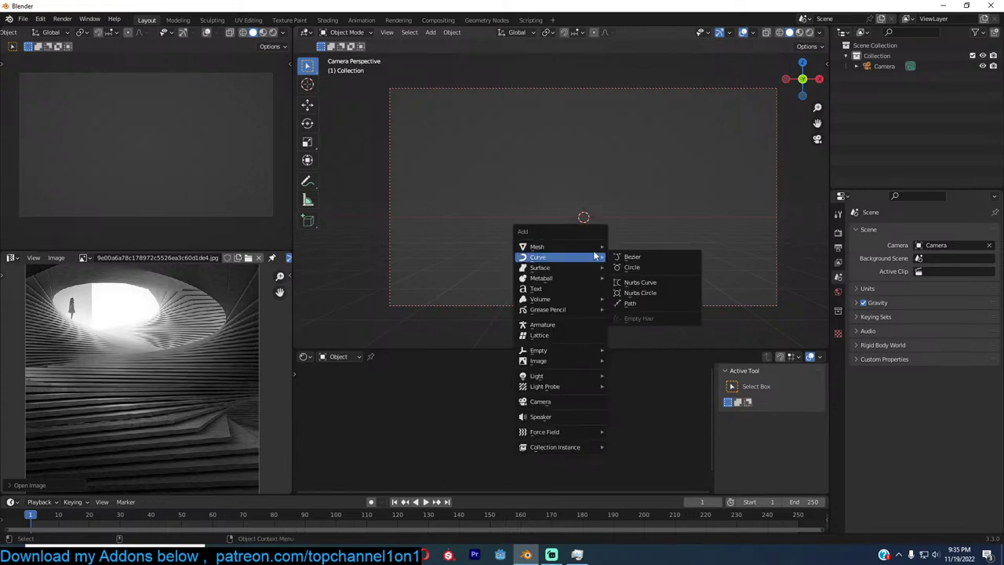
click(631, 247)
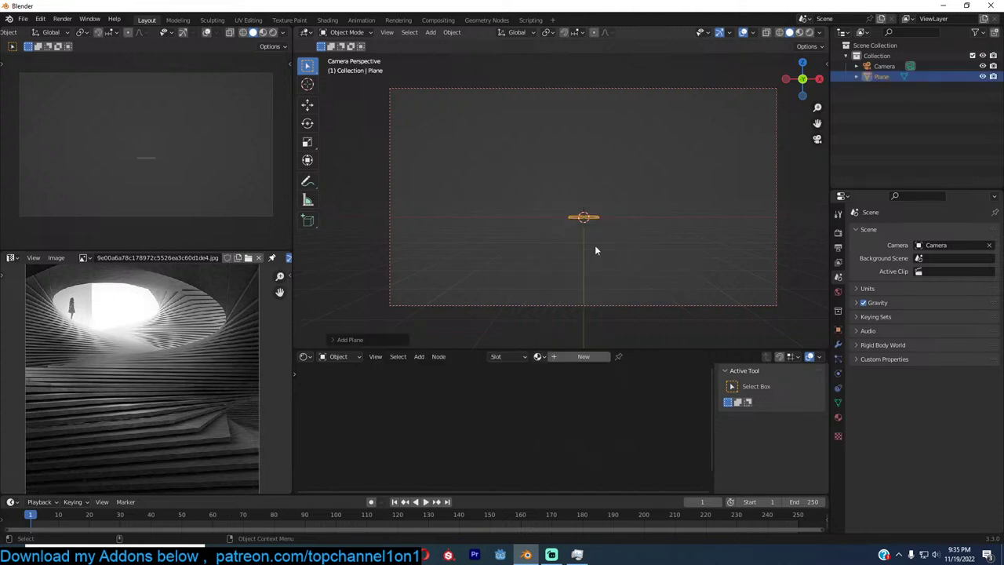
key(s)
click(656, 228)
Extrude the plane downward by about 0.2 m in Edit Mode to give the slab thickness
key(Tab)
scroll(620, 206, up, 3)
key(e)
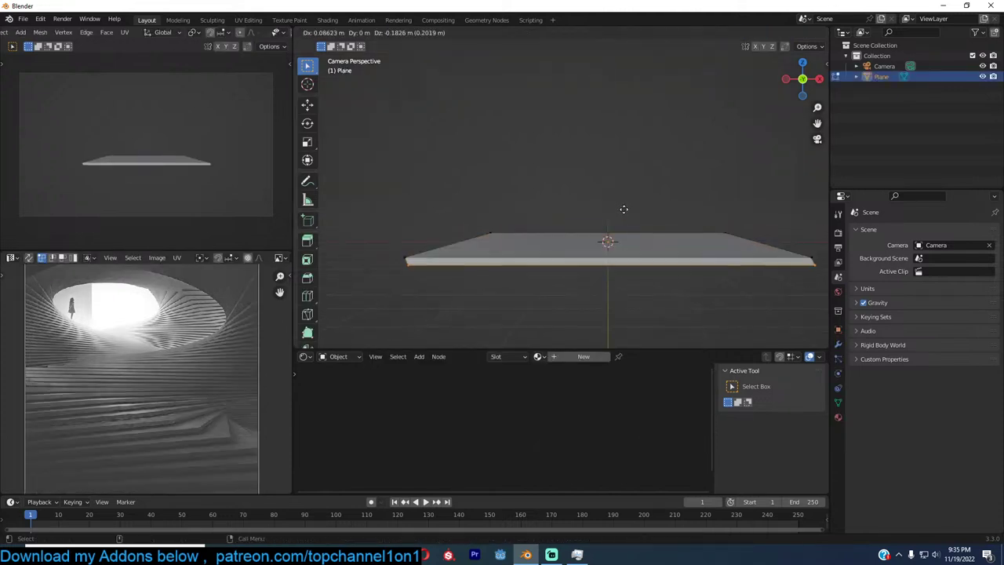
click(627, 205)
key(Tab)
scroll(627, 204, down, 3)
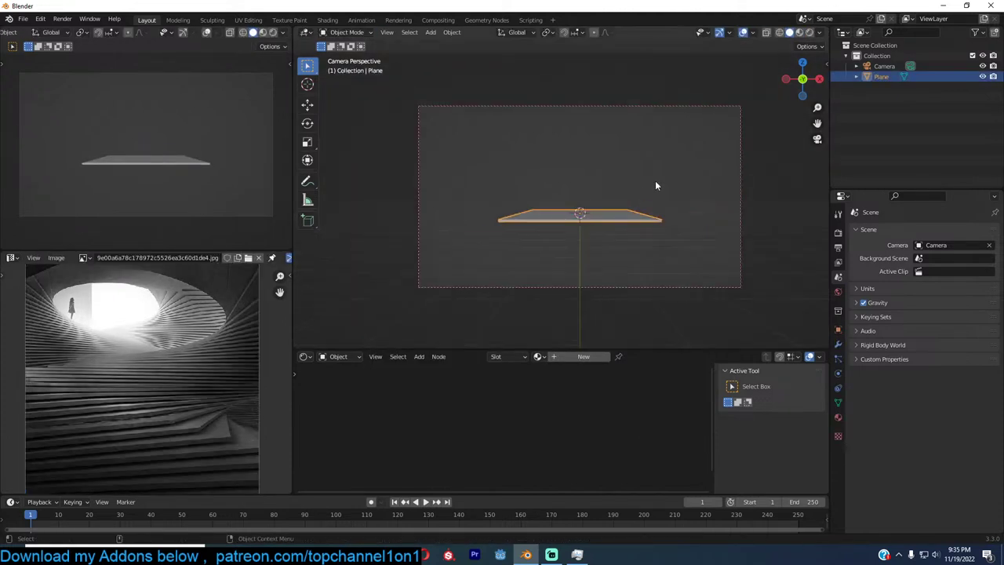
Search all materials in the asset library add-on for "concrete"
key(n)
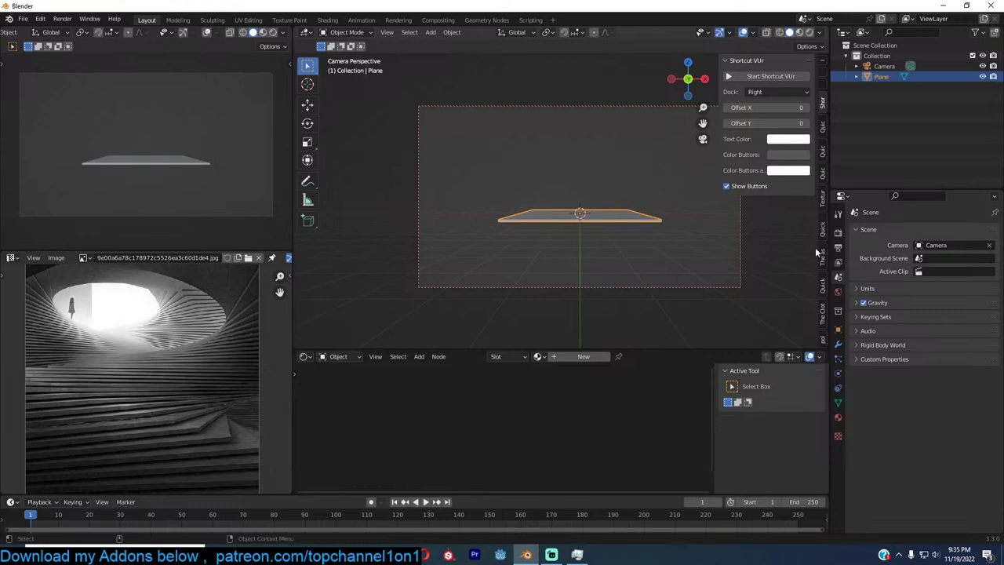
click(822, 312)
click(822, 257)
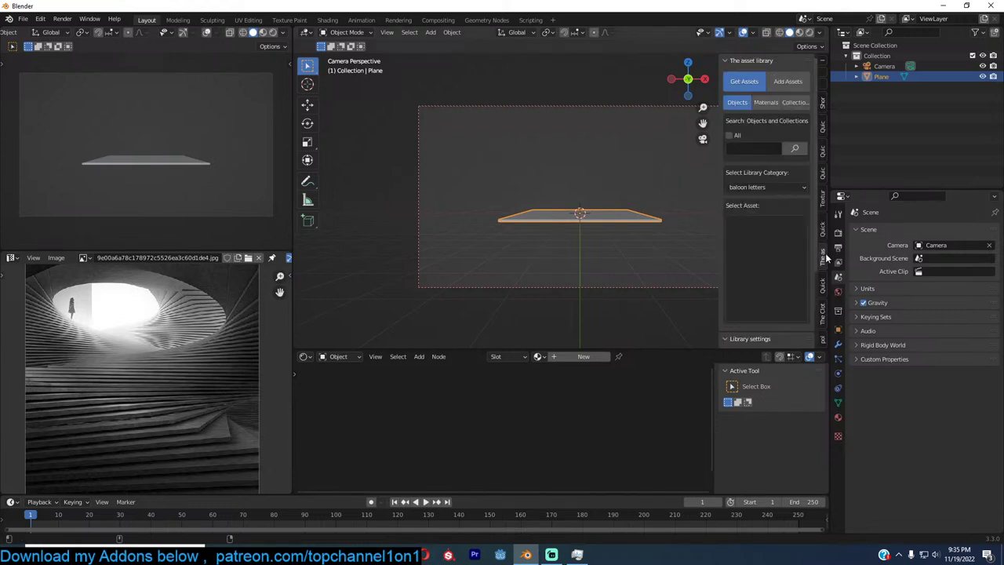
click(765, 102)
click(749, 147)
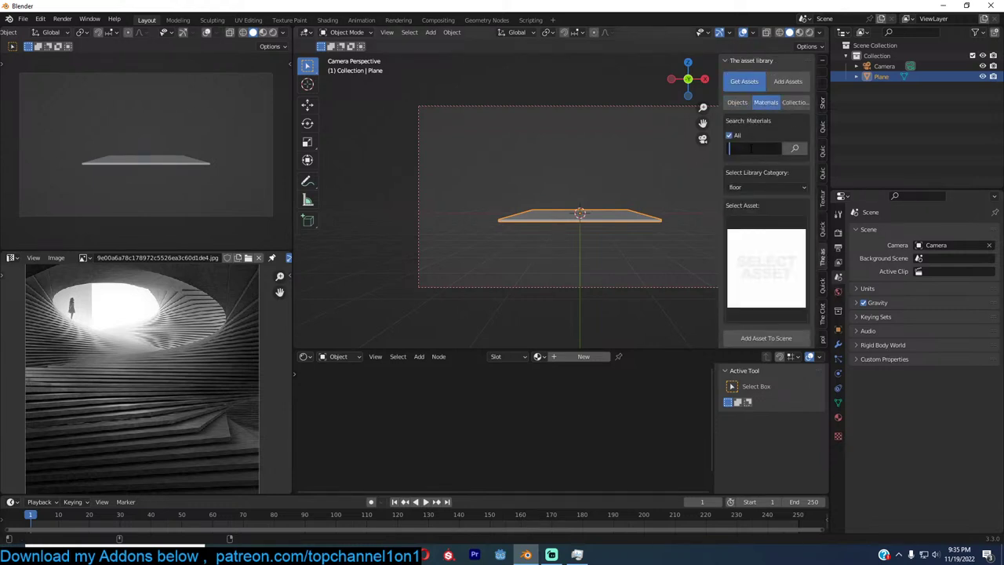
text(concrete)
key(Return)
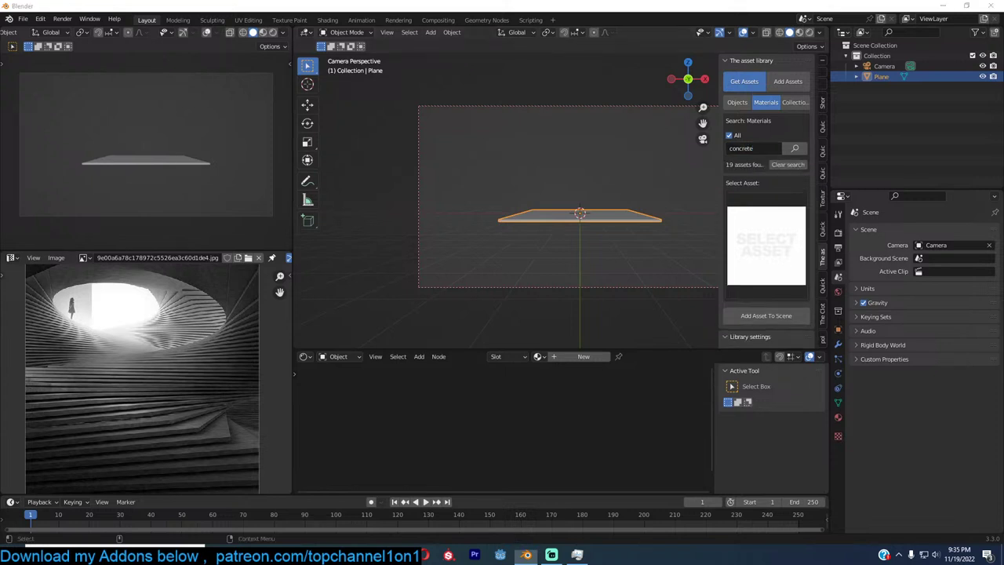
Add a Bezier curve at the center of the slab
key(alt+Tab)
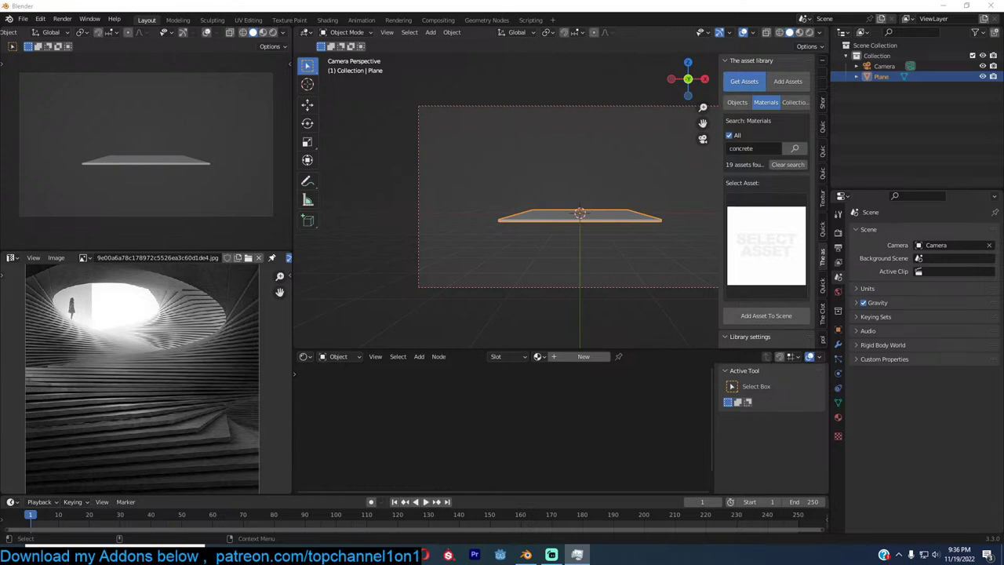
click(638, 226)
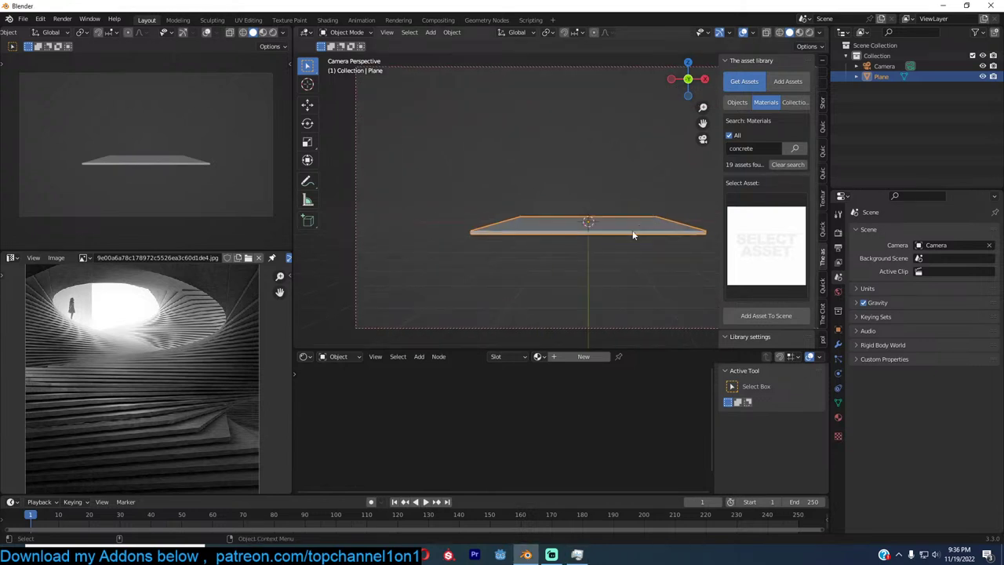
scroll(580, 239, down, 2)
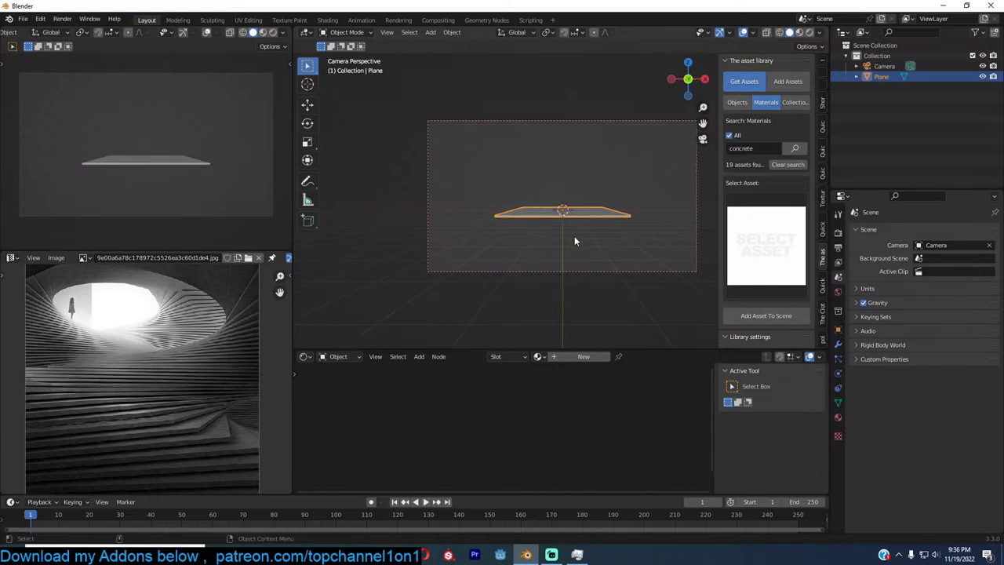
key(shift+a)
mouse_move(553, 247)
click(603, 246)
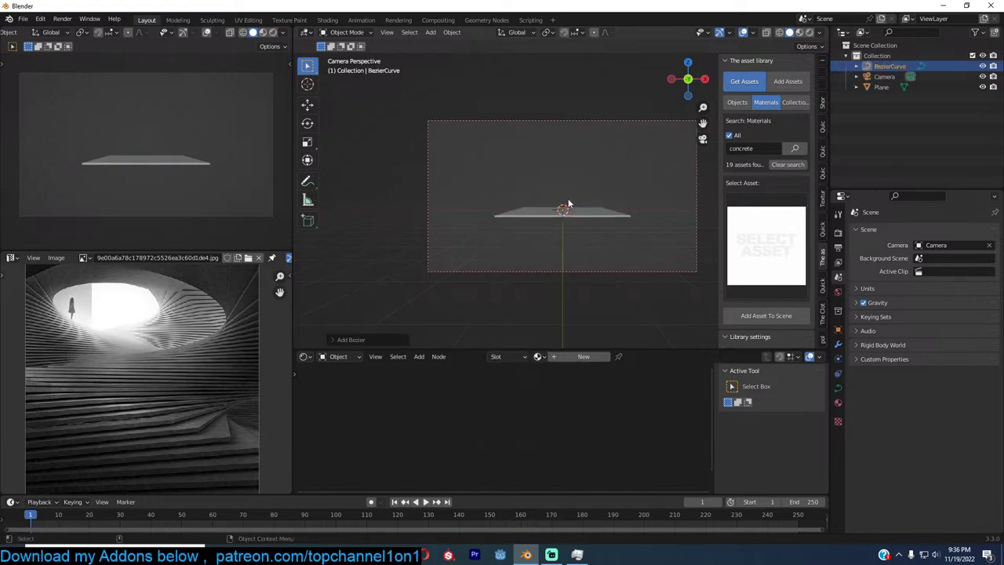
Rotate the Bezier curve 90° in Edit Mode to stand upright and make it rise from the slab's center
key(Tab)
key(r)
text(x)
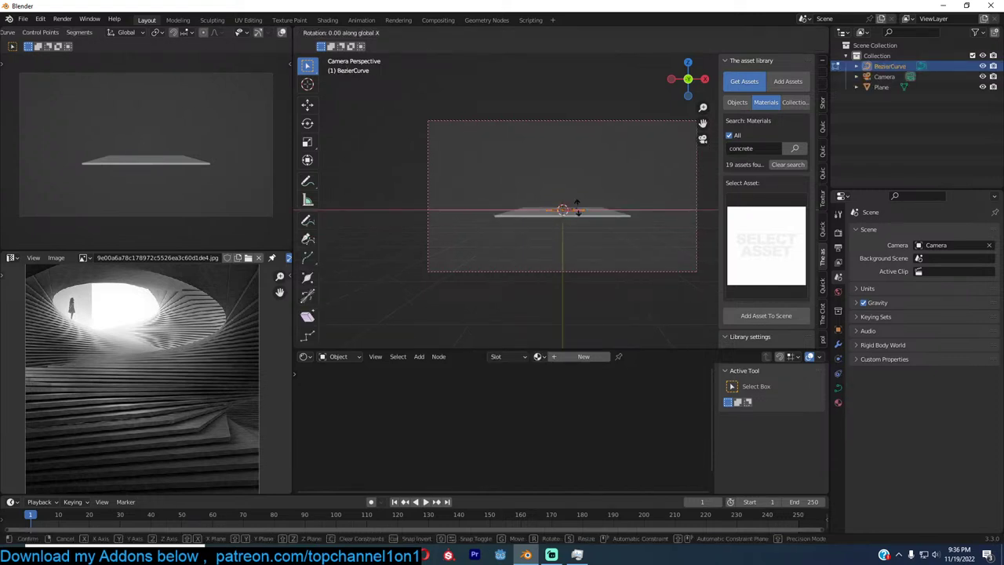
text(90)
key(Return)
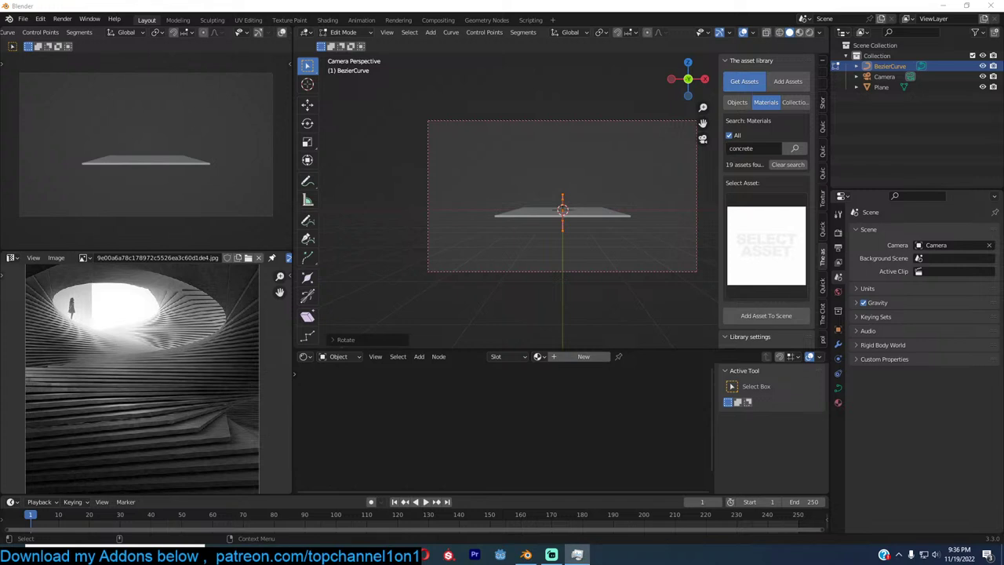
scroll(562, 199, up, 2)
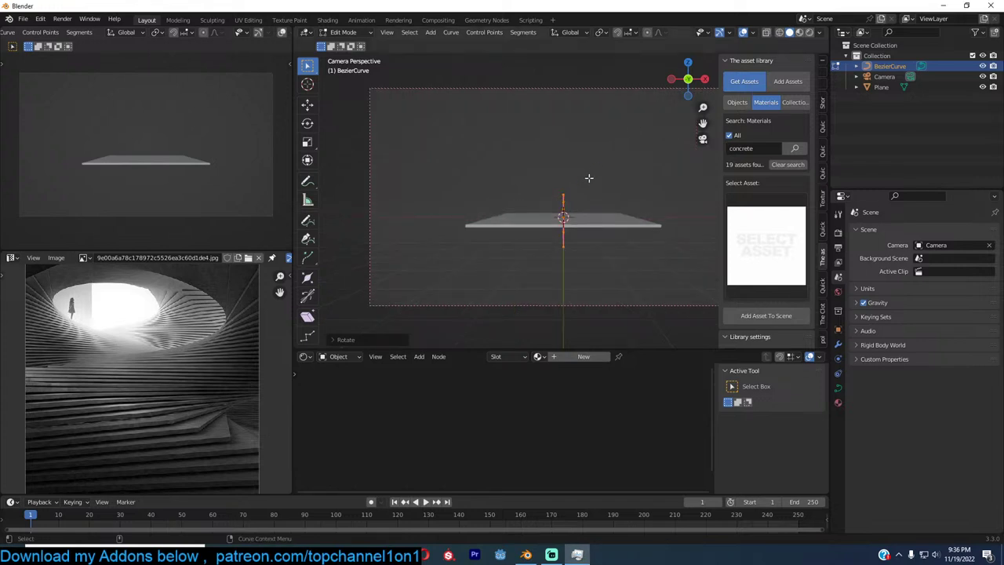
key(Tab)
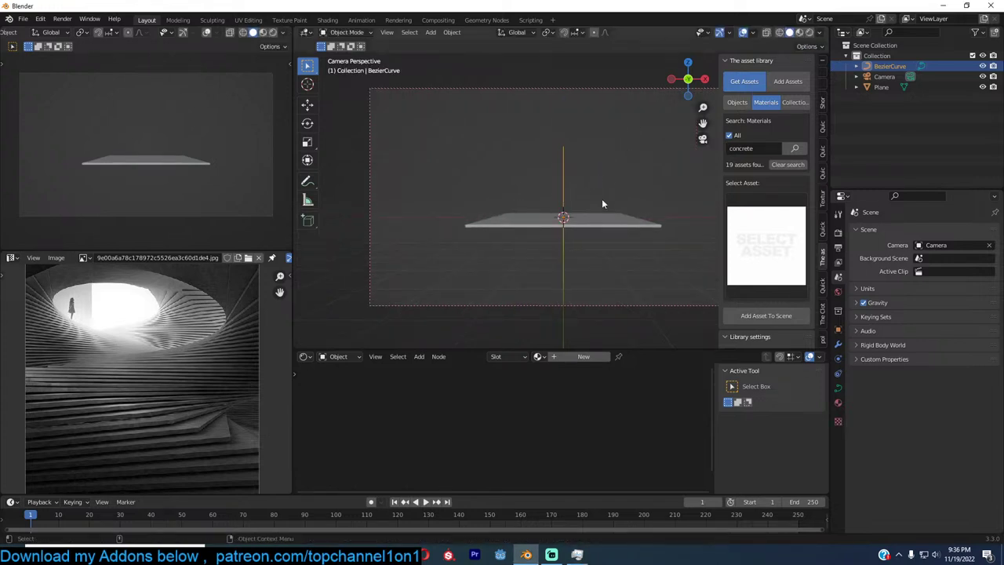
Create a new Geometry Nodes tree on the Bezier curve and enlarge the node editor area
click(576, 214)
click(541, 183)
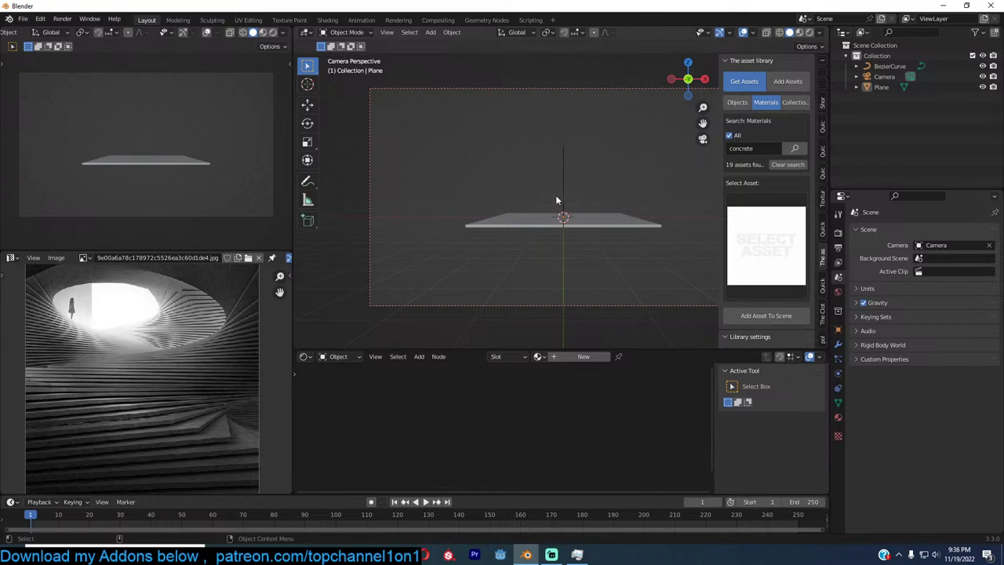
click(563, 196)
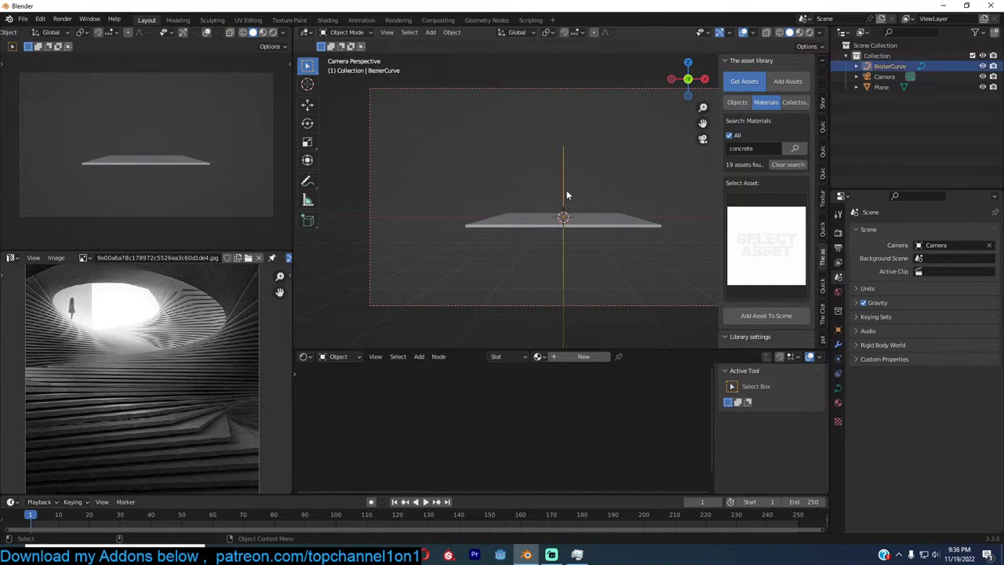
click(312, 357)
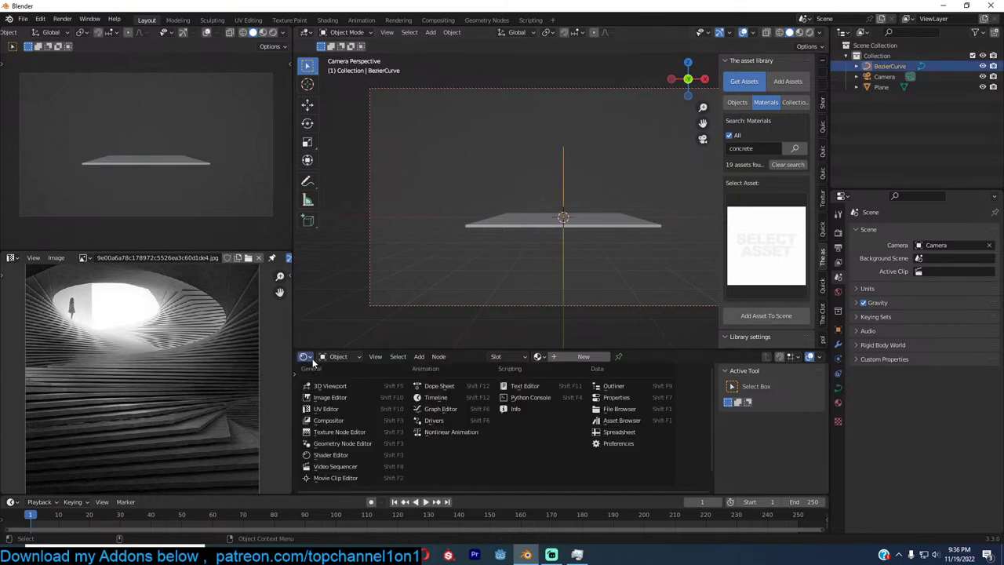
click(355, 443)
click(584, 356)
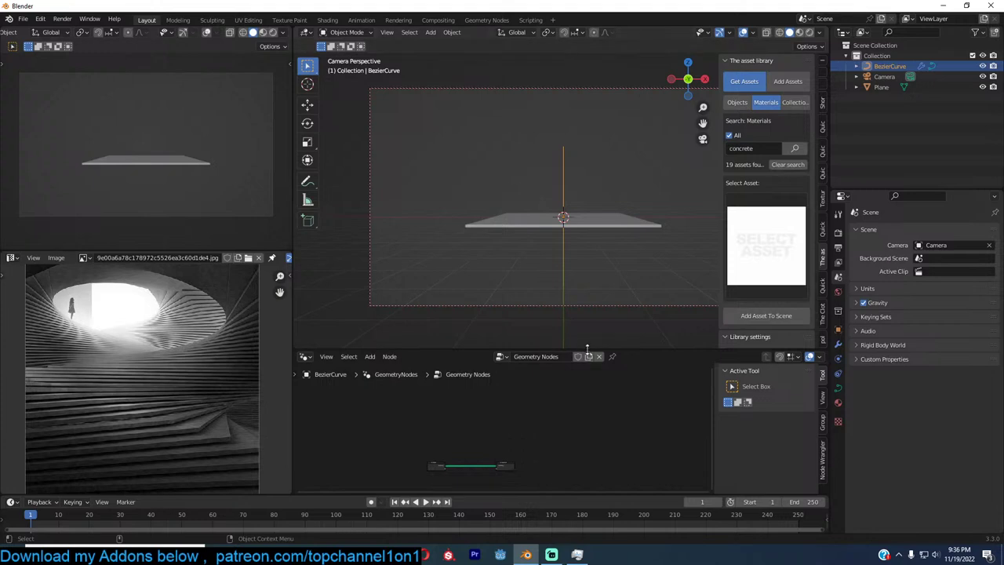
drag(587, 350, 671, 290)
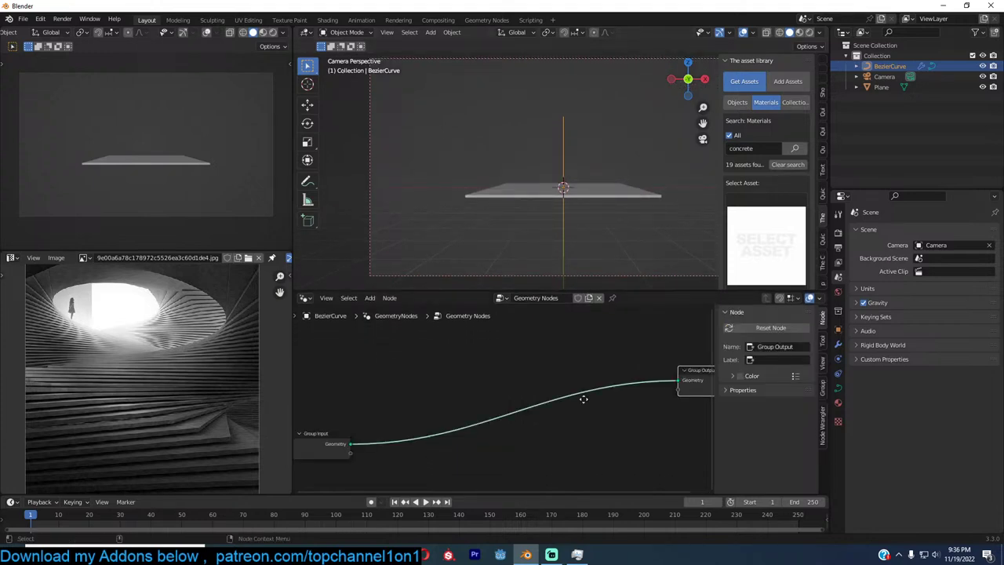
Insert a Resample Curve node right after the Group Input node
scroll(583, 399, down, 2)
key(shift+a)
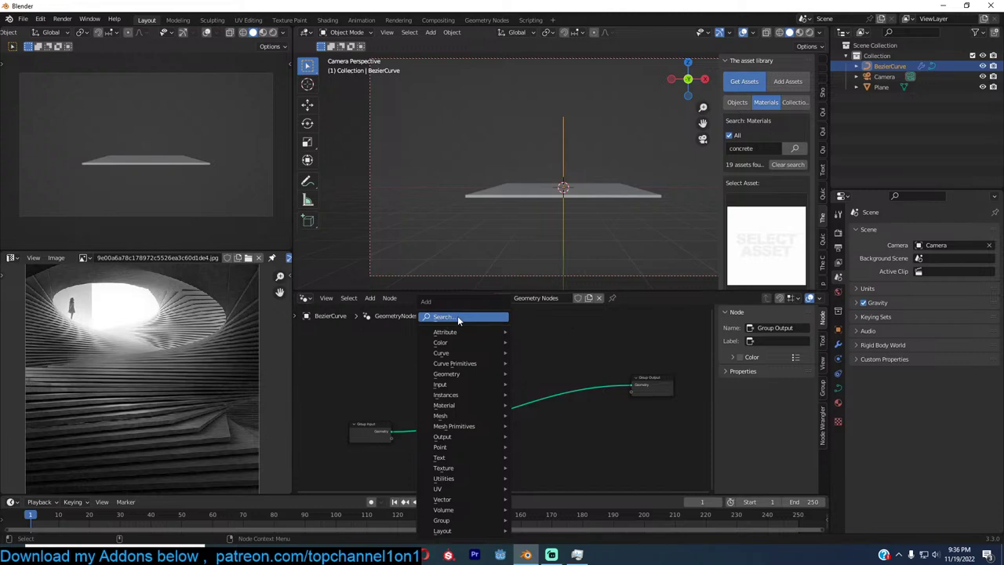
click(459, 317)
text(samp)
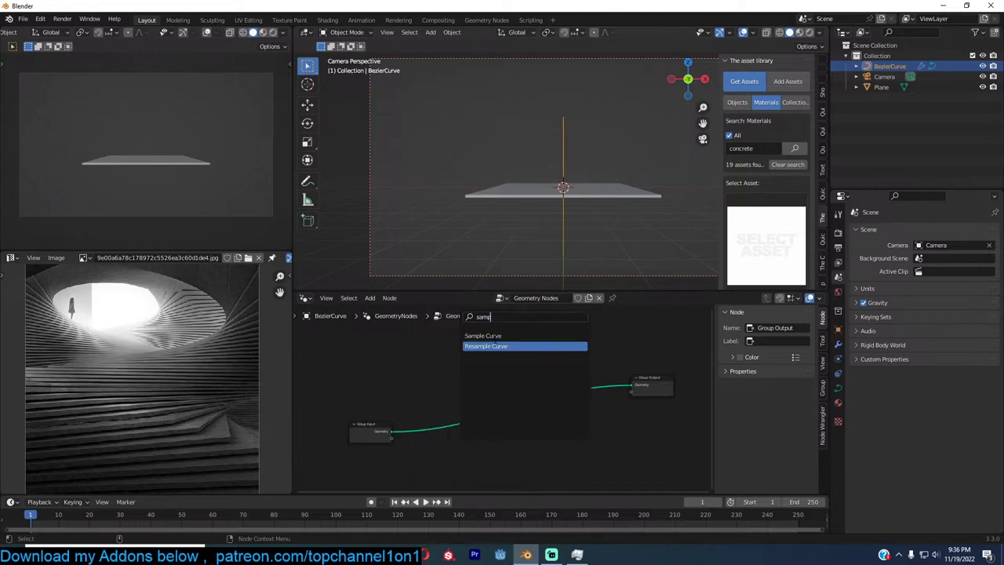
scroll(459, 392, up, 1)
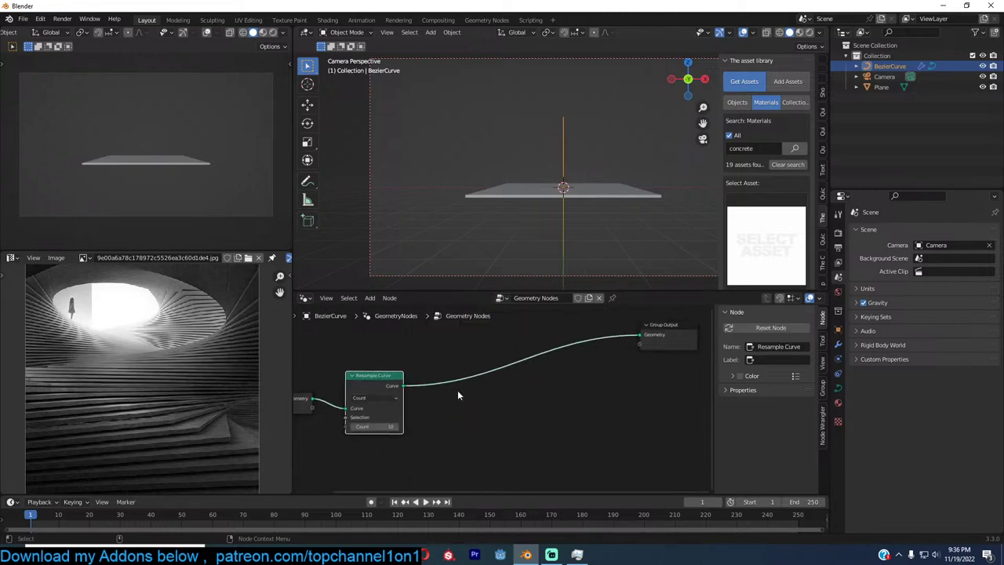
scroll(459, 392, down, 1)
scroll(450, 396, up, 1)
scroll(459, 394, down, 1)
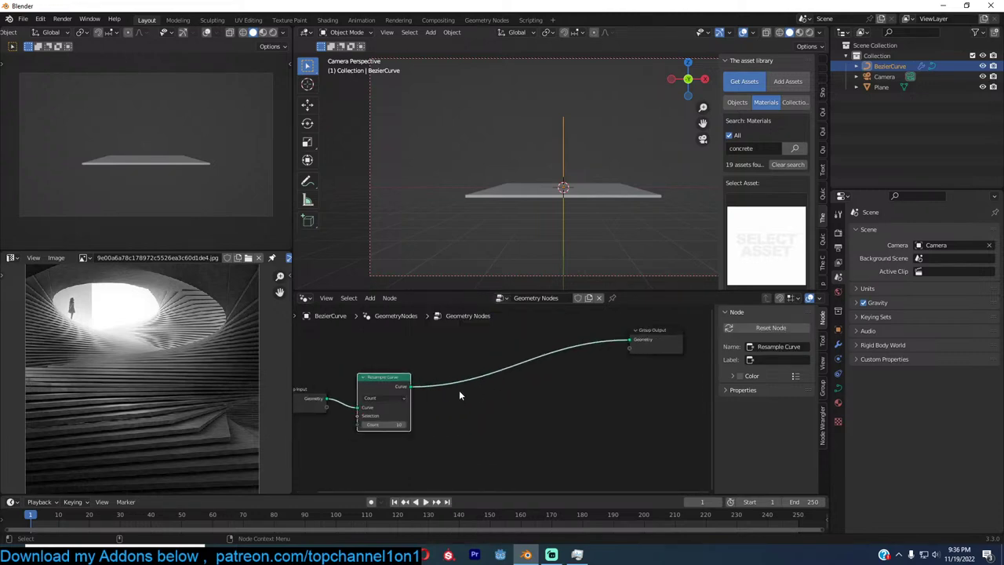
Insert an Instance on Points node between the Resample Curve and Group Output nodes
scroll(459, 396, down, 1)
key(shift+a)
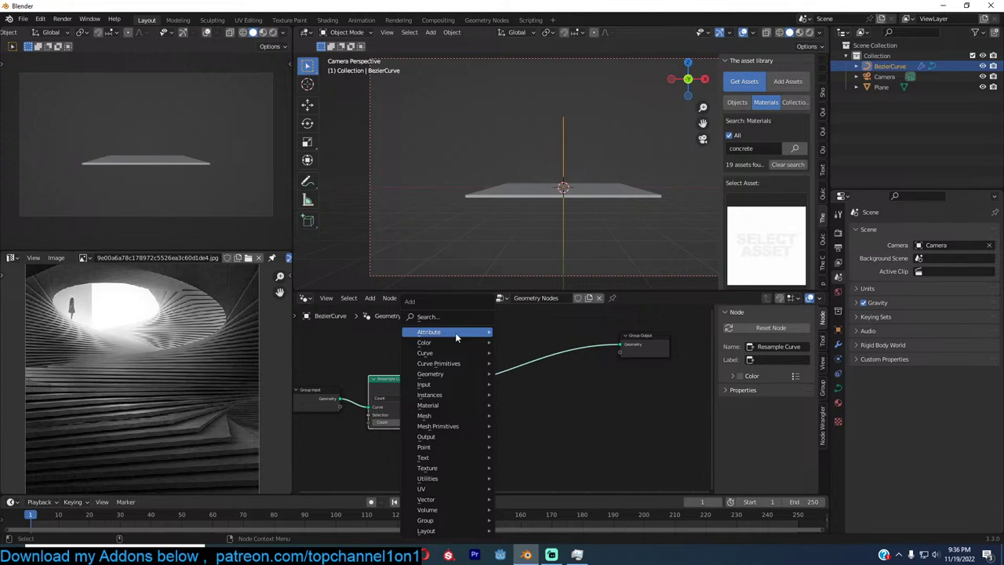
text(in)
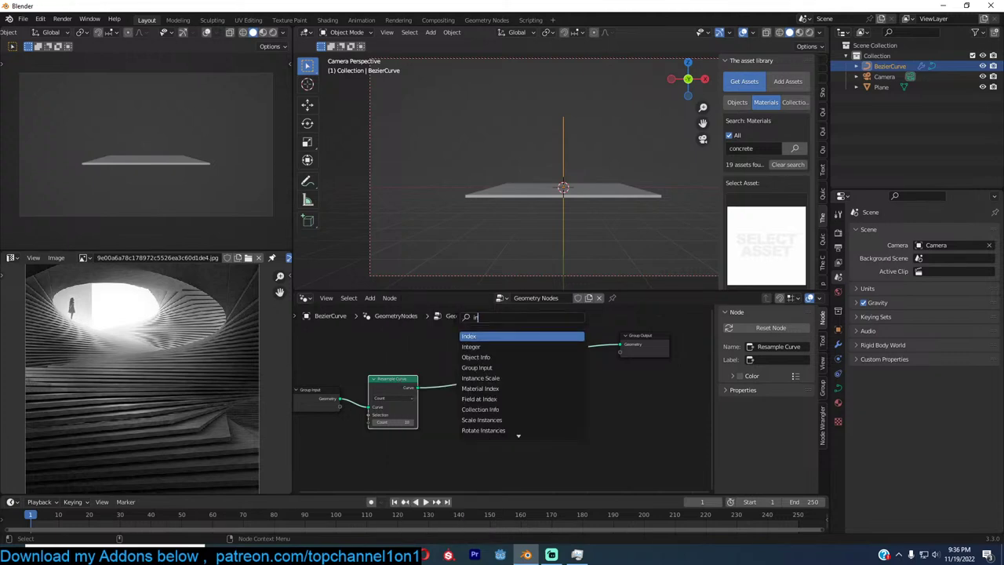
key(BackSpace)
key(BackSpace)
text(o)
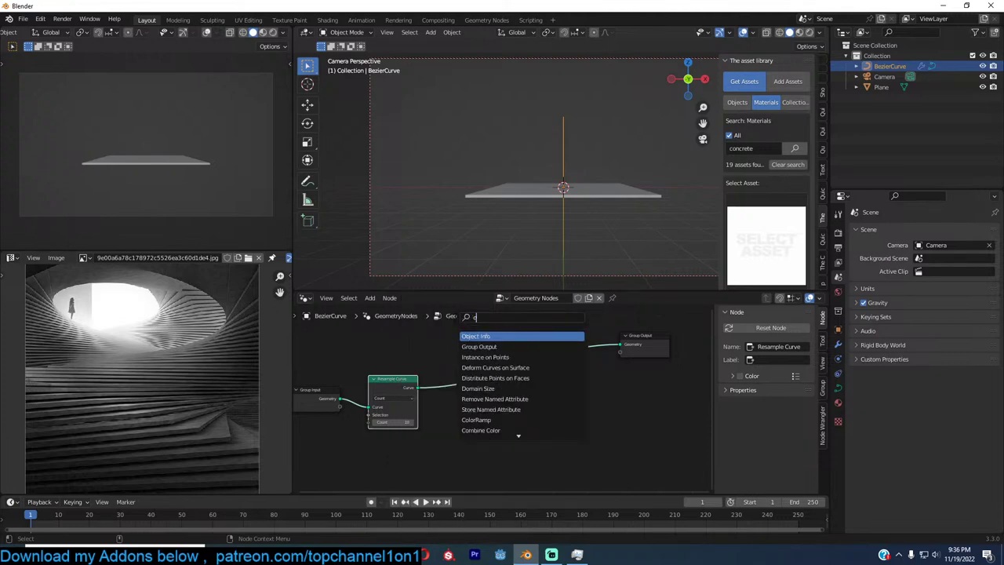
text(n)
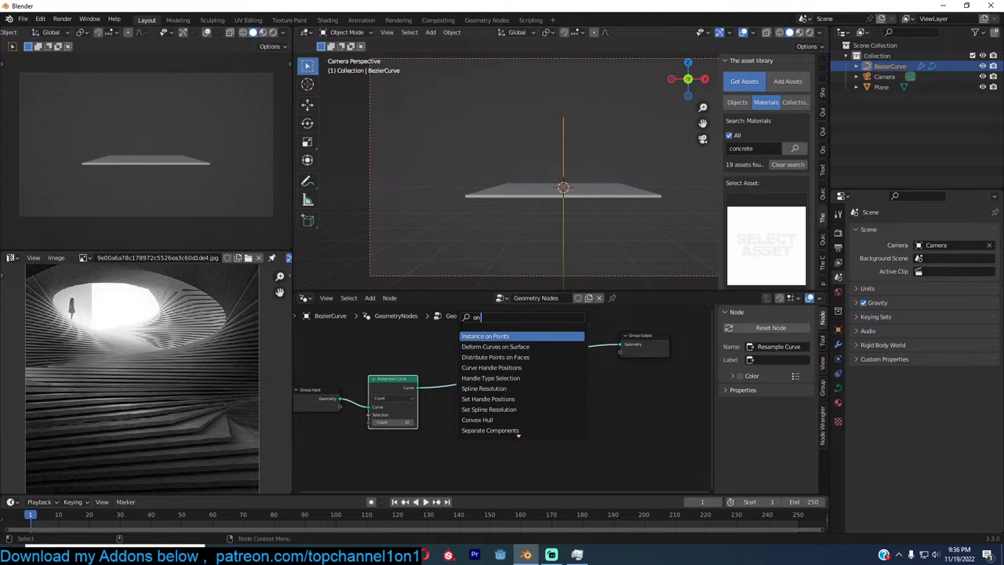
key(Return)
click(472, 373)
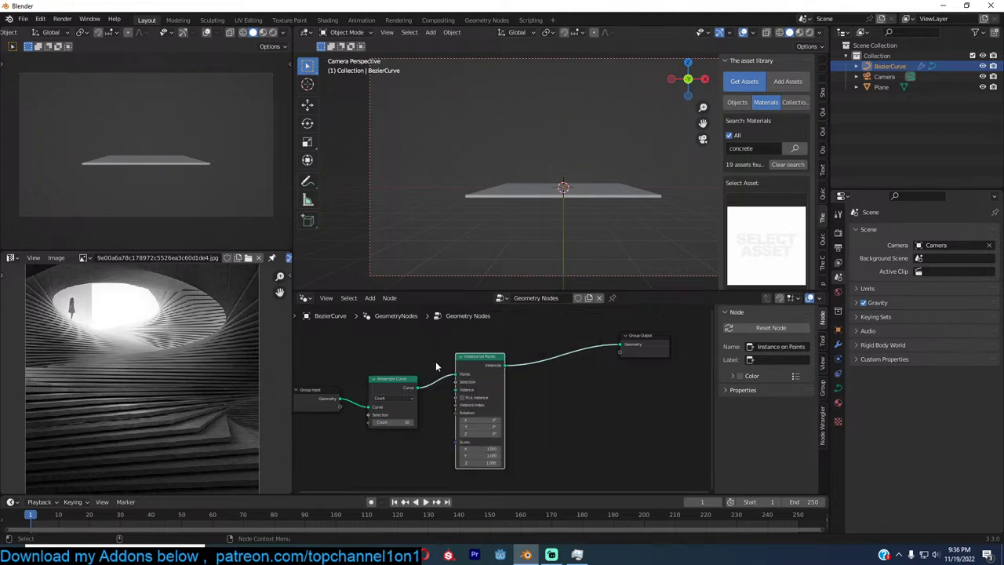
Bring the Plane into the node tree as an Object Info node and connect its Geometry to the Instance input of Instance on Points
scroll(436, 360, up, 3)
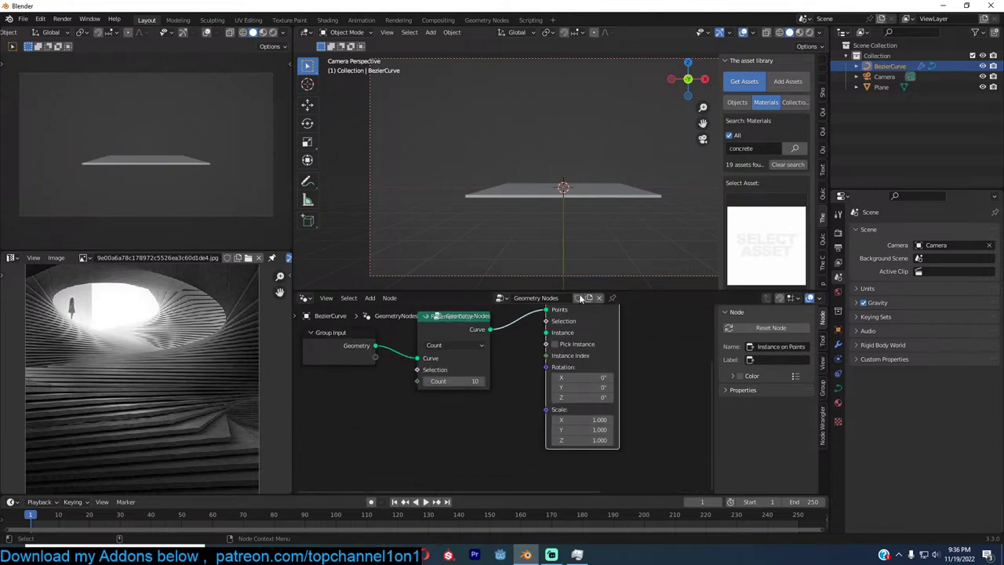
drag(881, 87, 415, 421)
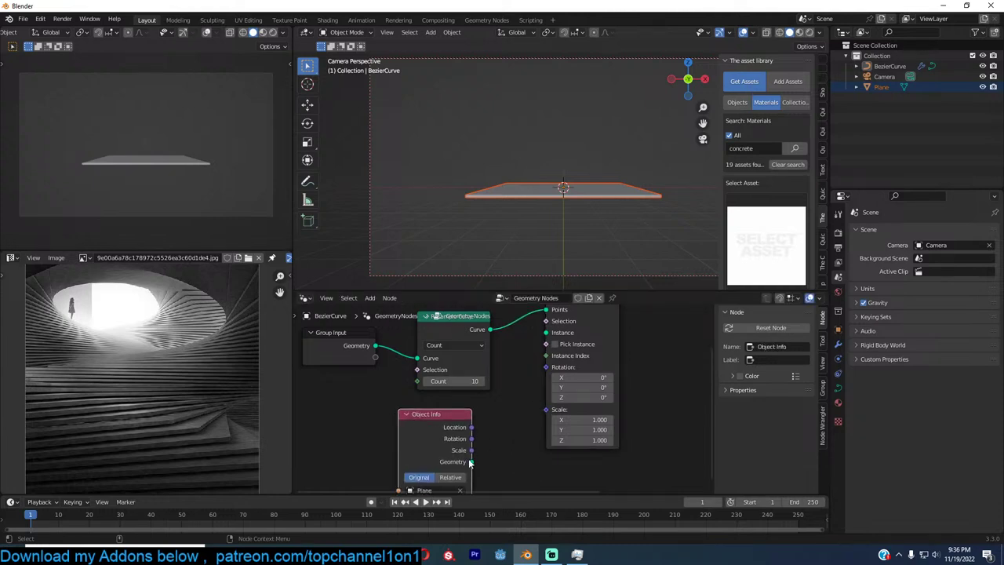
drag(471, 462, 547, 333)
Hide the original Plane slab in the scene and select the Bezier curve with its instances
click(575, 218)
click(613, 198)
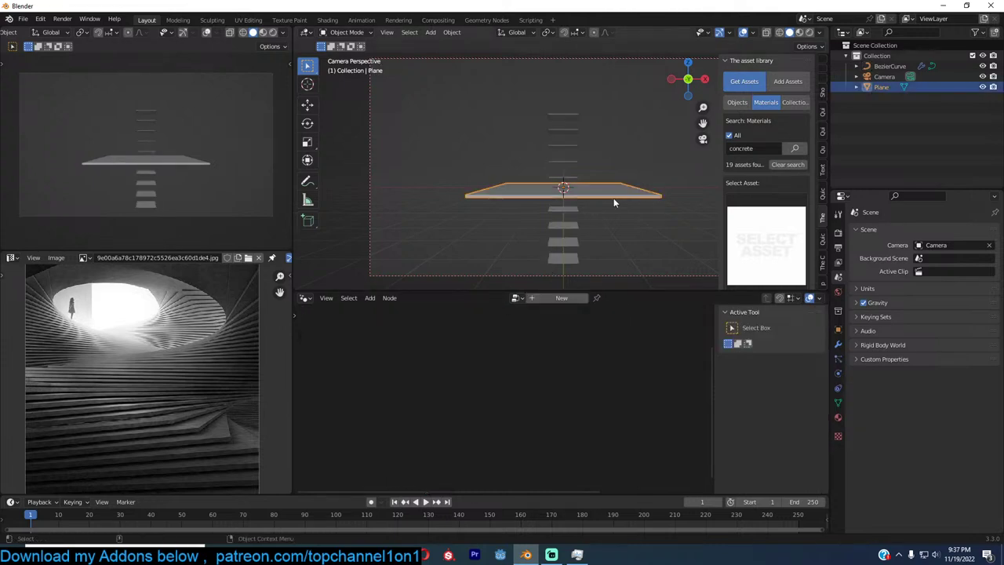
click(578, 214)
Set the Resample Curve node's Count to 43 to stack more slabs along the curve
middle_drag(574, 210, 624, 228)
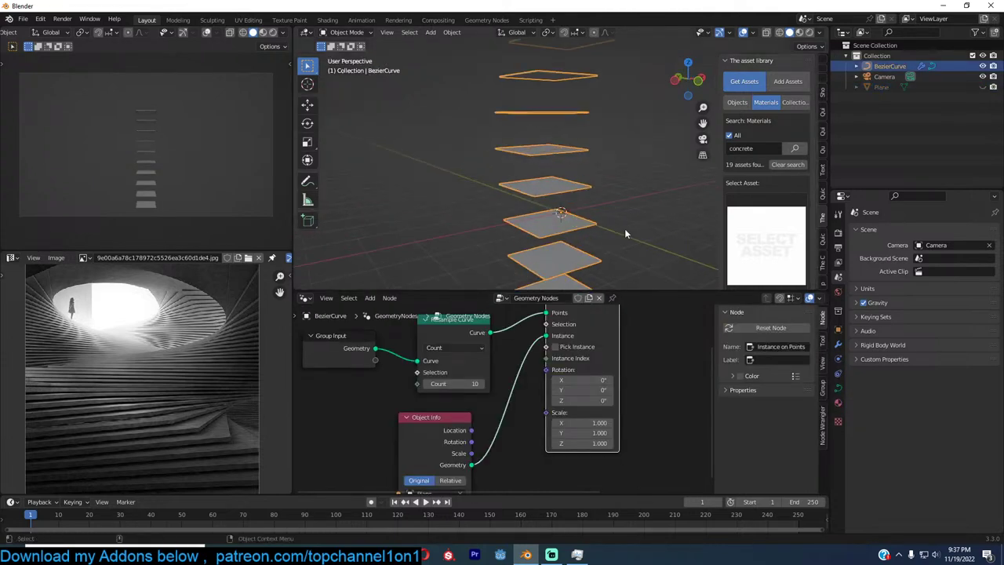
middle_drag(486, 157, 574, 198)
middle_drag(566, 324, 625, 334)
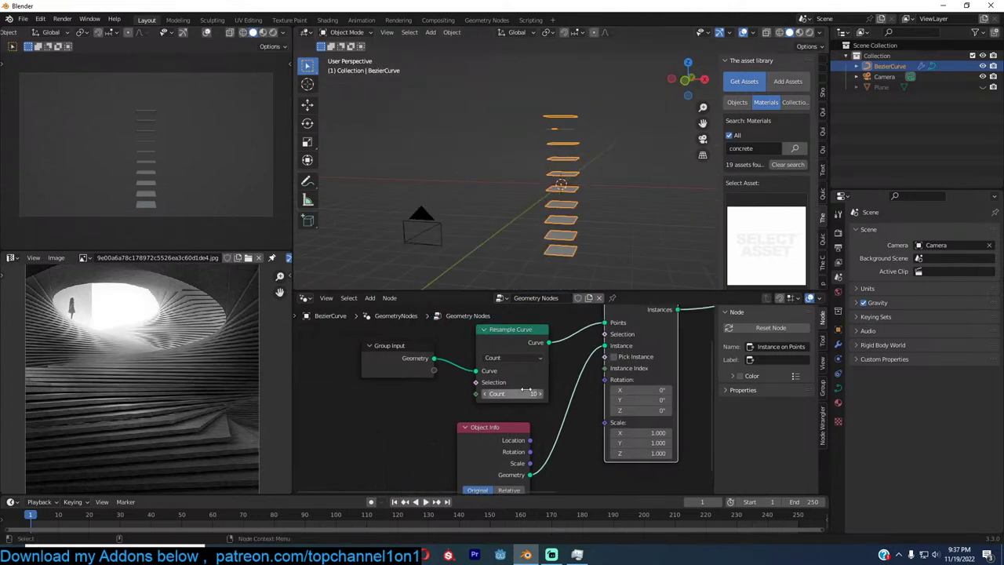
drag(523, 392, 552, 392)
click(592, 258)
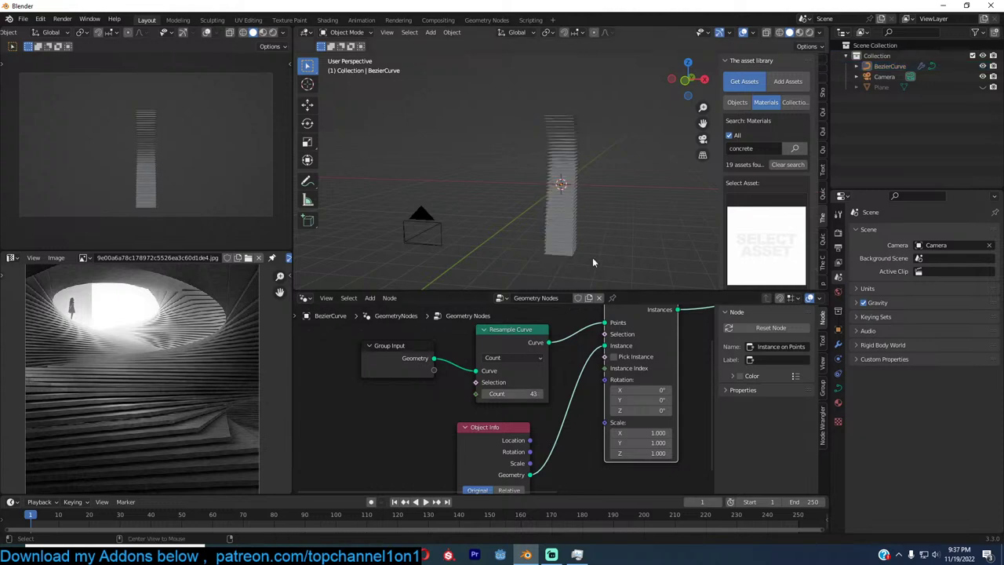
middle_drag(592, 257, 617, 246)
scroll(616, 245, up, 3)
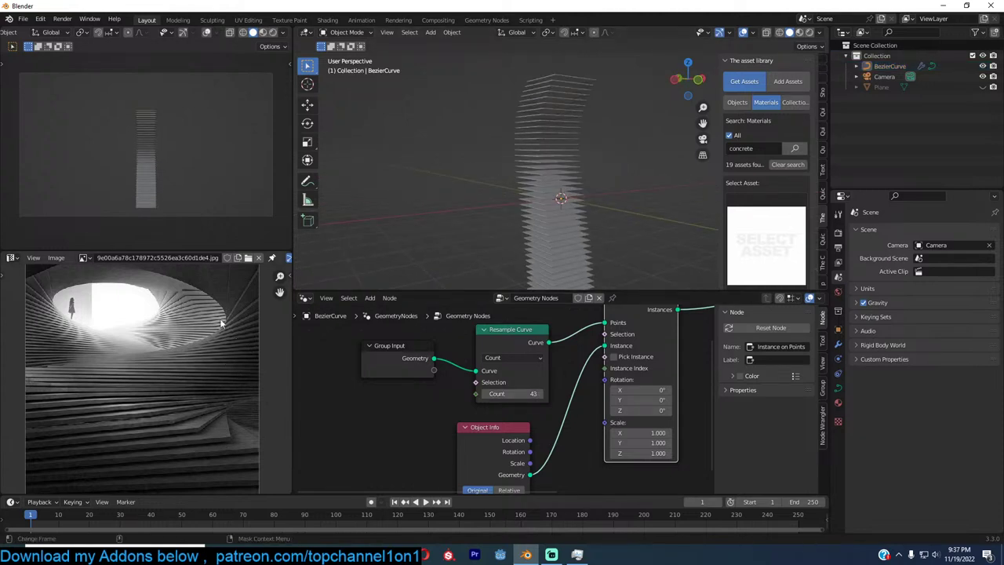
Spread out the Group Input, Resample Curve, Object Info and Instance on Points nodes to make working room
scroll(549, 380, down, 3)
drag(553, 350, 636, 359)
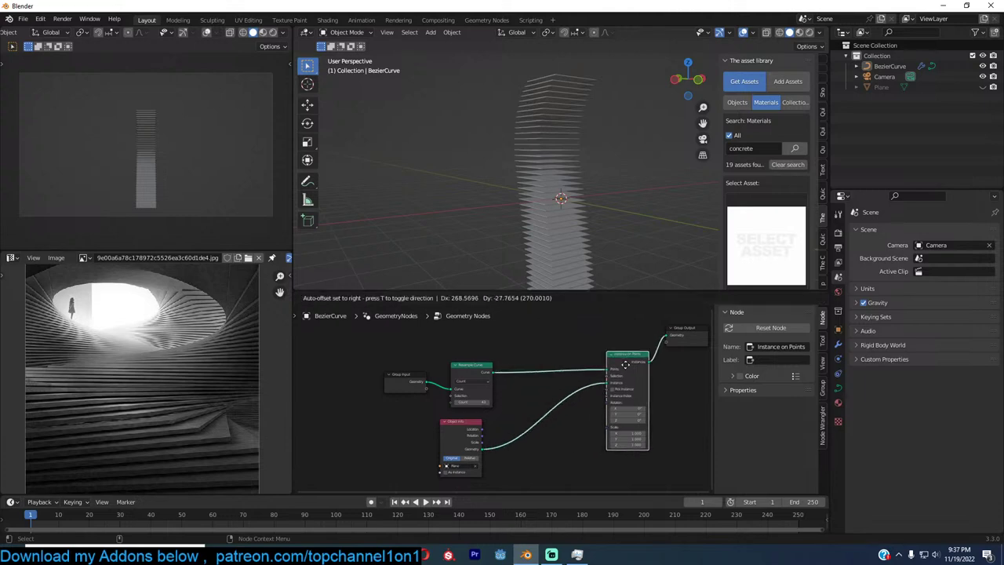
middle_drag(520, 368, 546, 361)
drag(419, 377, 369, 373)
drag(490, 357, 444, 328)
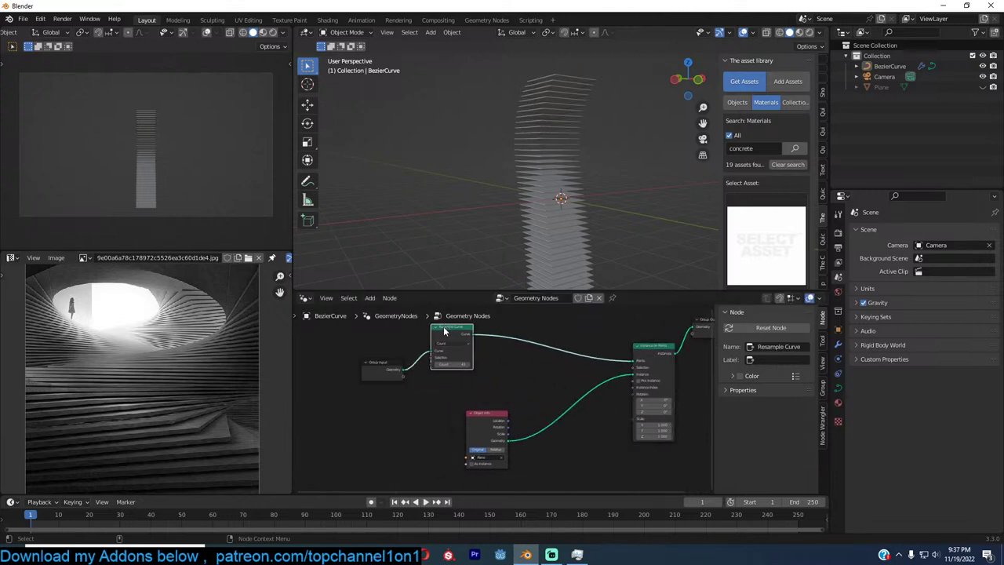
scroll(530, 392, up, 3)
drag(492, 426, 536, 363)
Add a Combine XYZ node and connect its Vector to the Rotation input of Instance on Points
middle_drag(597, 434, 488, 419)
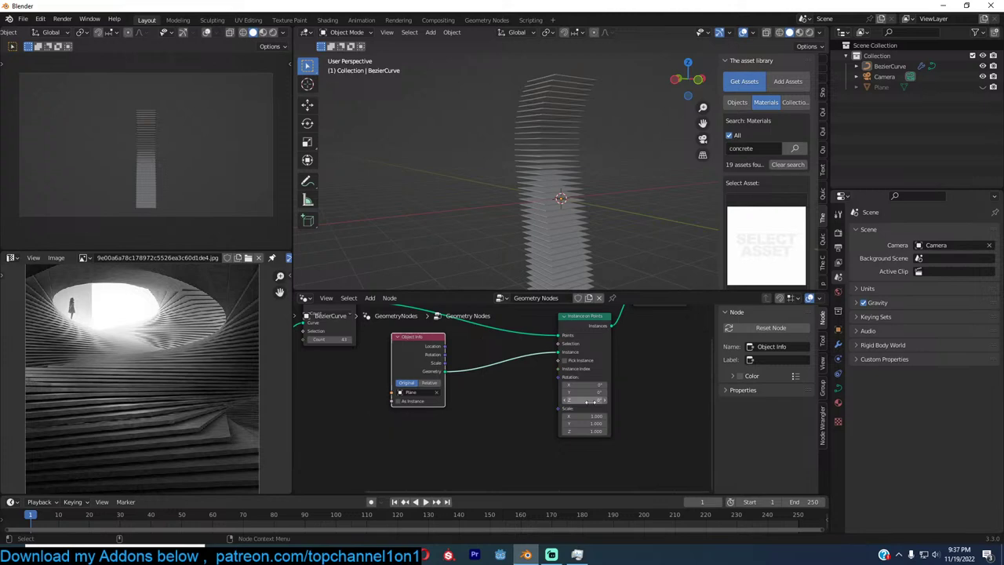
middle_drag(586, 401, 613, 391)
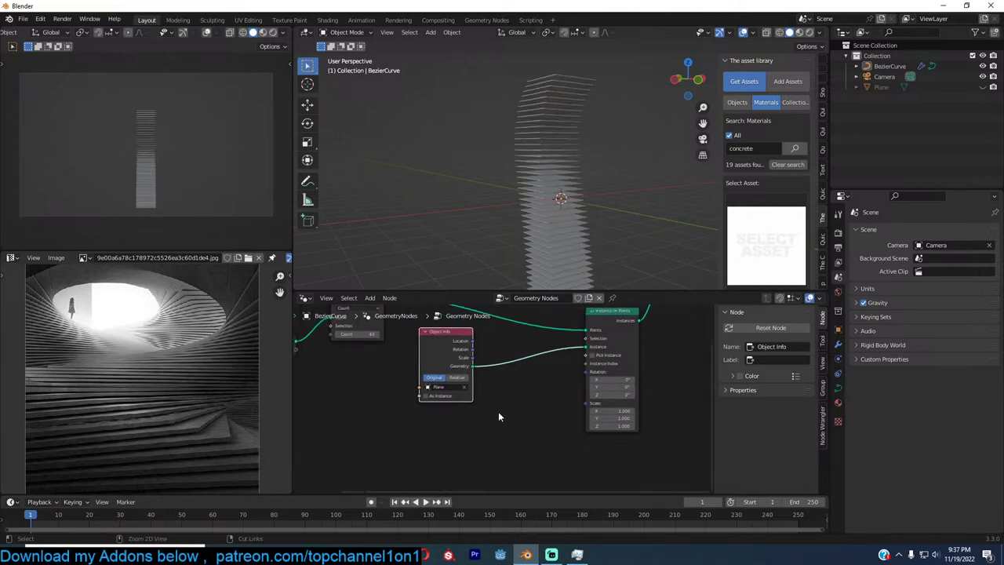
middle_drag(498, 411, 530, 405)
key(shift+a)
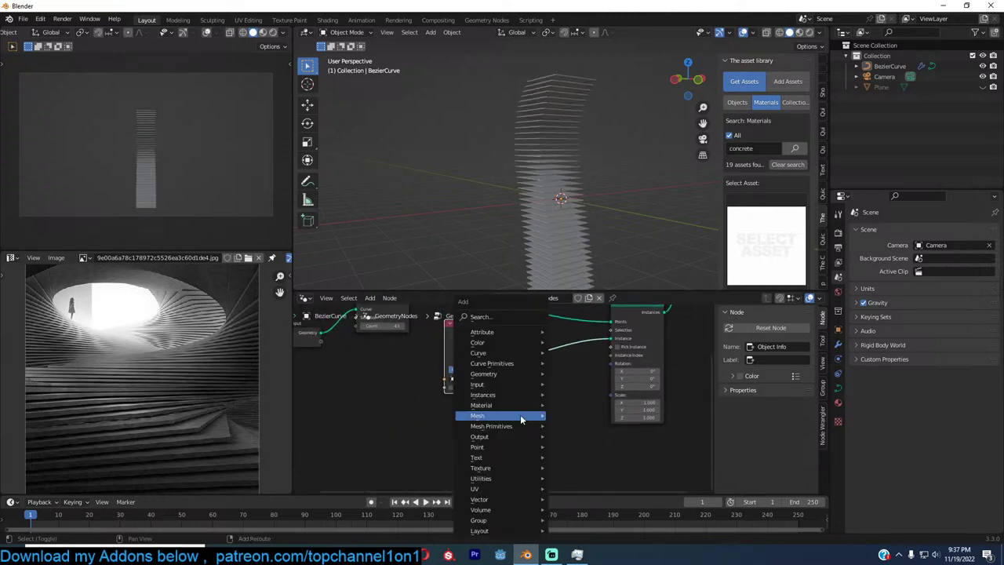
click(518, 316)
click(542, 336)
click(548, 418)
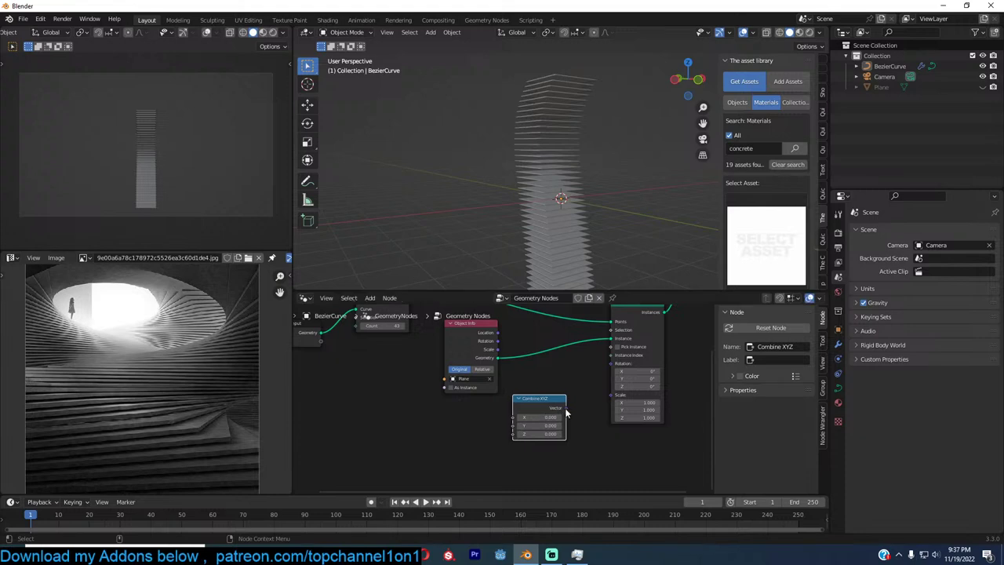
drag(565, 414, 612, 370)
Add an Index node and connect it to the Z input of Combine XYZ to rotate each slab by its index
scroll(559, 383, up, 4)
middle_drag(483, 426, 553, 390)
scroll(541, 385, up, 2)
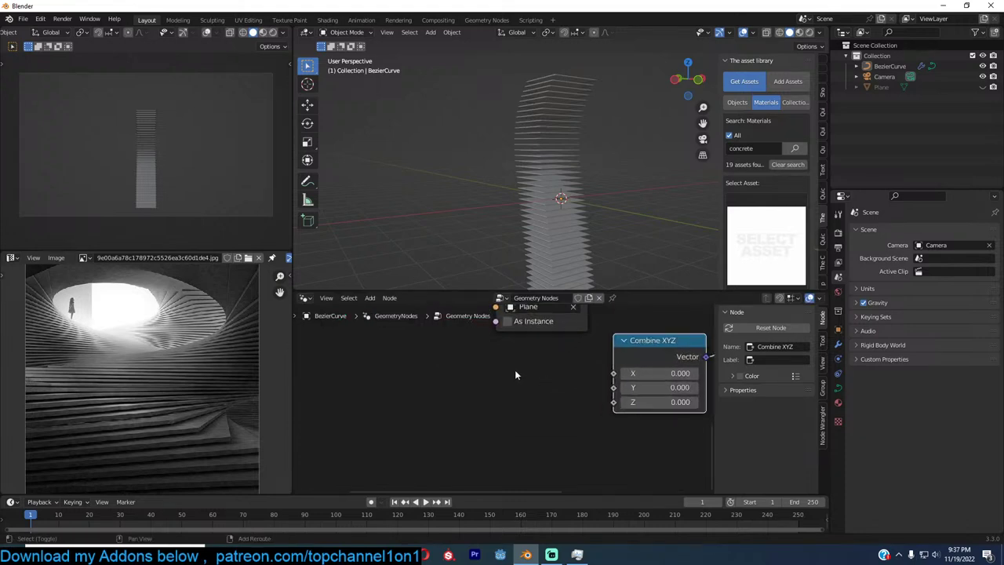
key(shift+a)
click(476, 317)
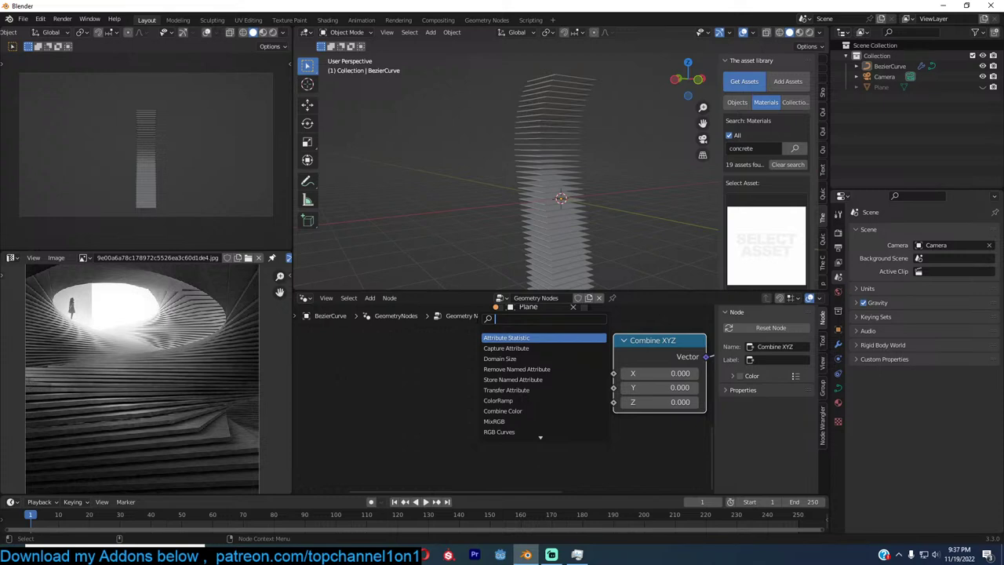
text(index)
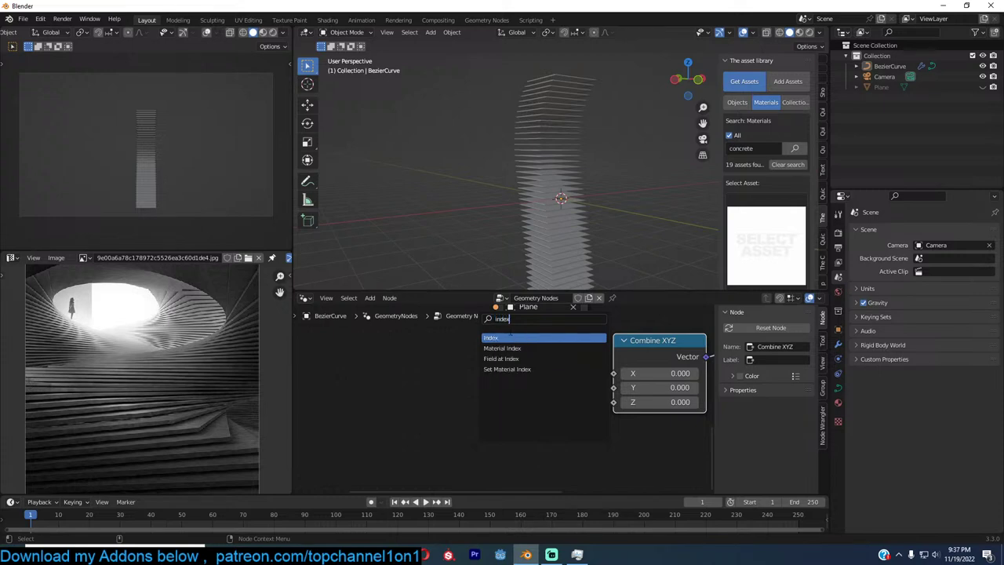
click(509, 337)
click(366, 386)
drag(420, 392, 614, 402)
middle_drag(580, 259, 573, 196)
scroll(577, 230, up, 3)
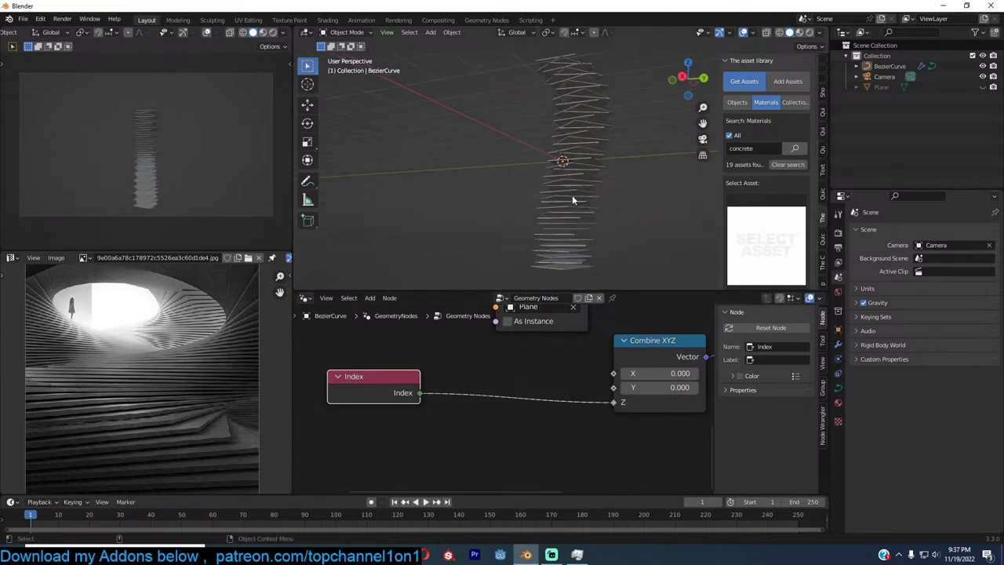
Enter Edit Mode on the Bezier curve and examine its start and end control points in the right orthographic view
key(Tab)
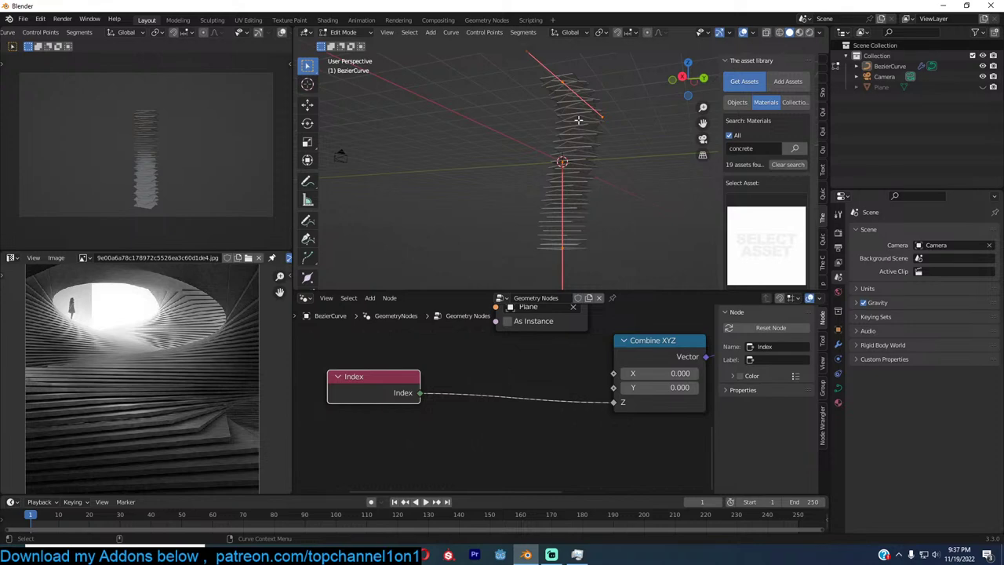
middle_drag(578, 117, 623, 169)
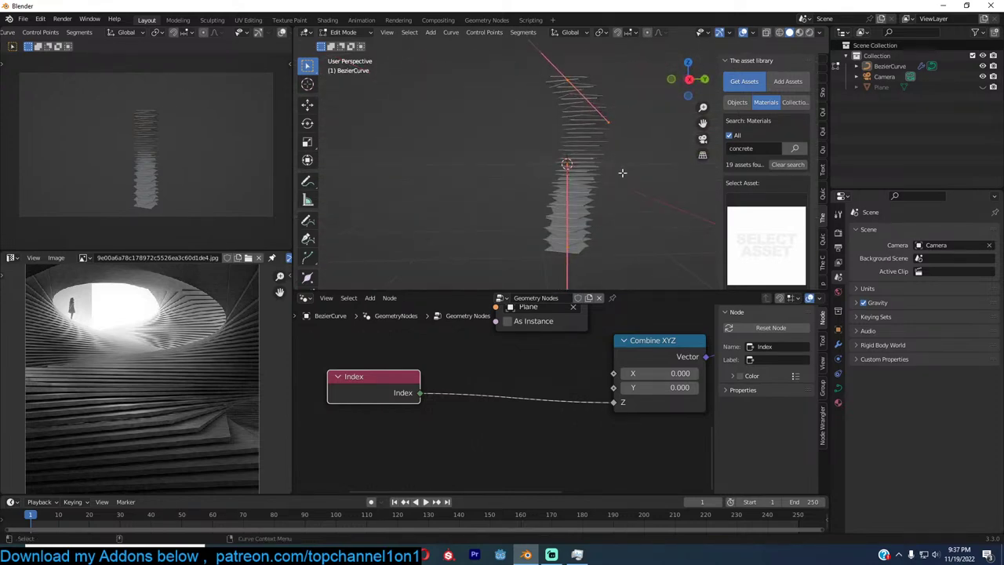
key(KP_3)
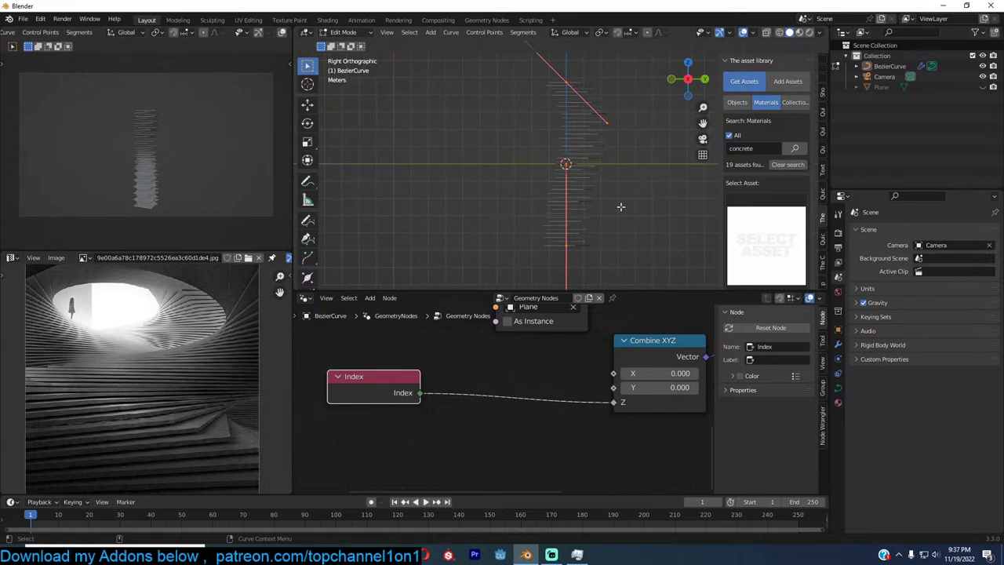
click(570, 240)
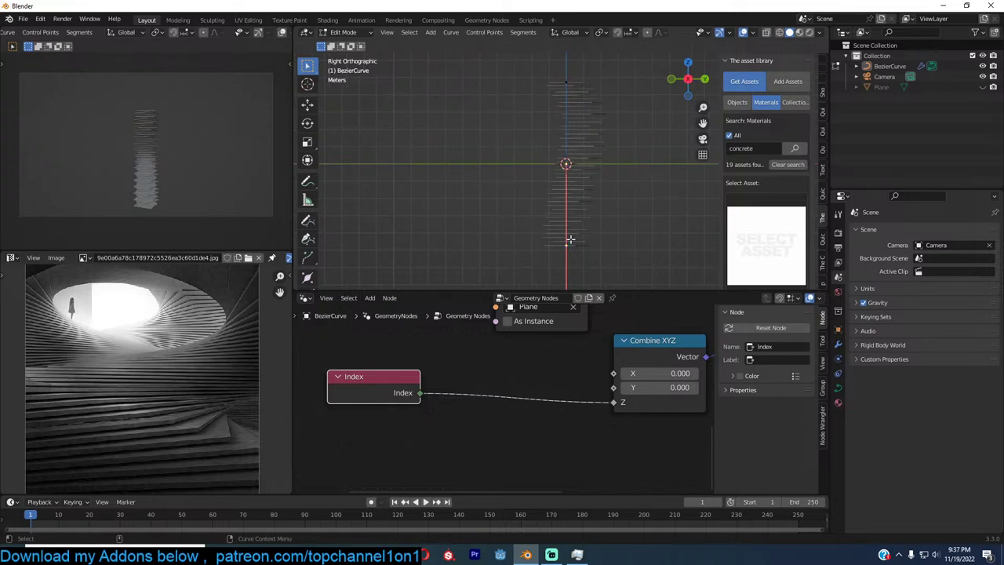
click(568, 81)
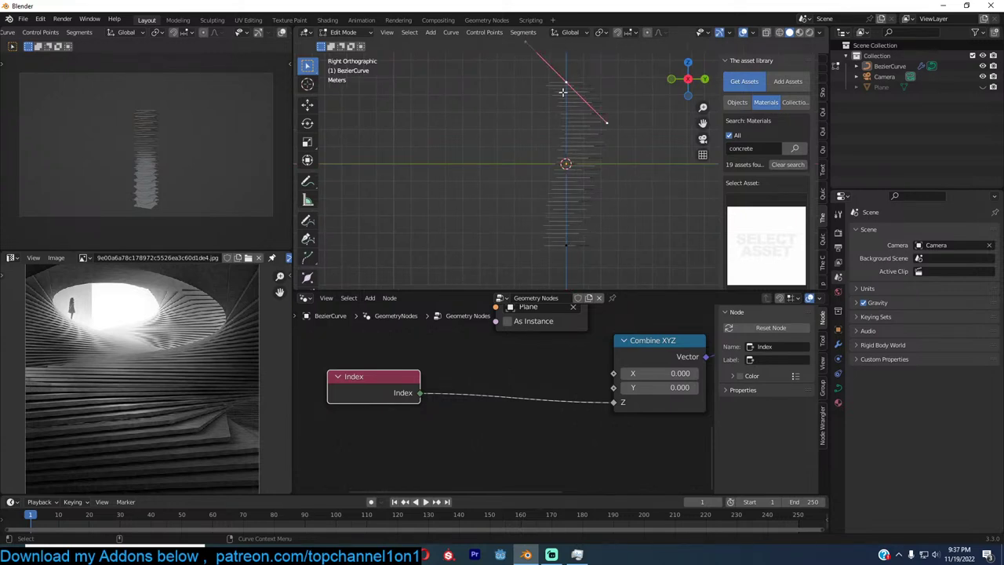
click(571, 258)
Replace the Index node with a Spline Parameter node and connect its Factor to the Z input of Combine XYZ
scroll(565, 353, down, 3)
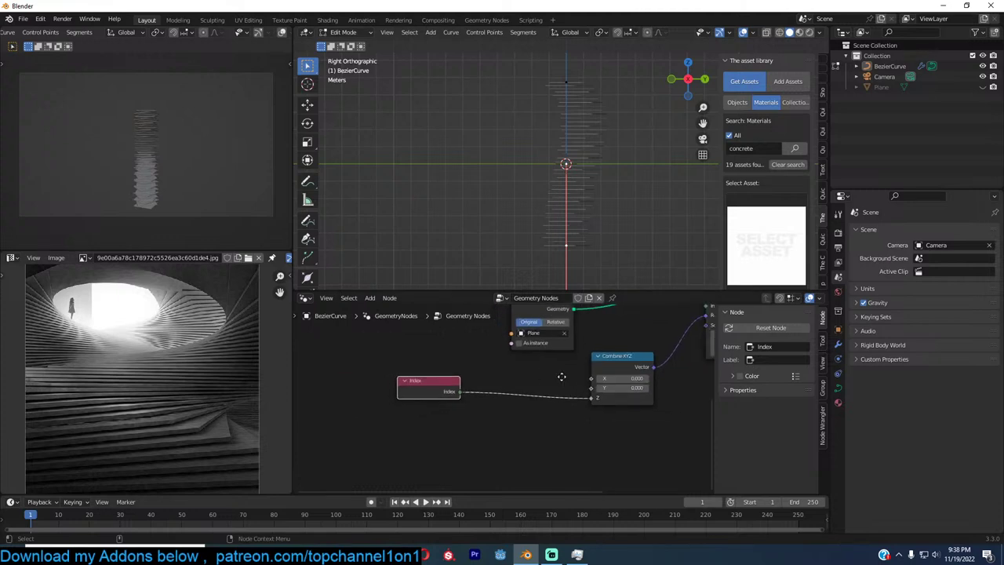
key(x)
key(shift+a)
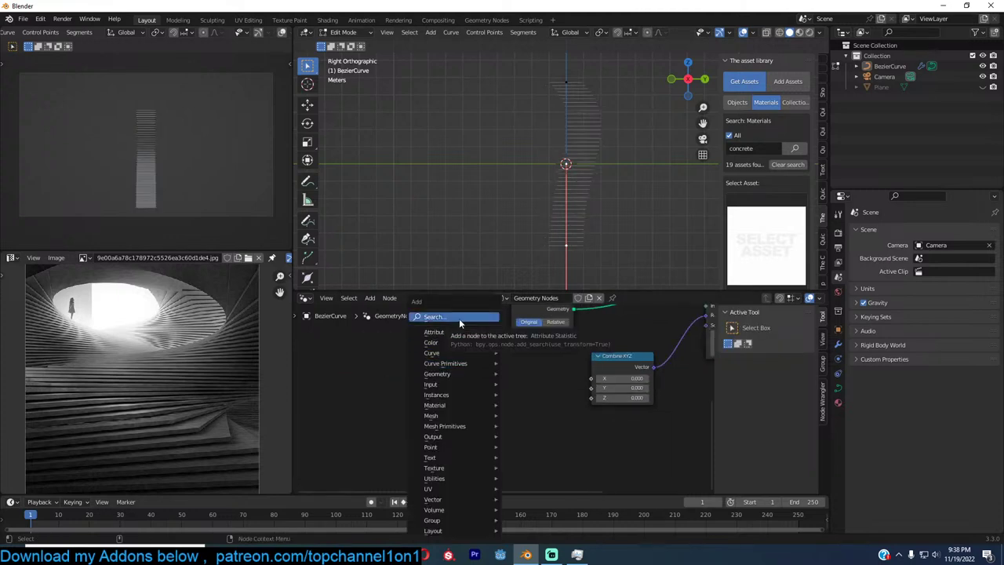
text(spline)
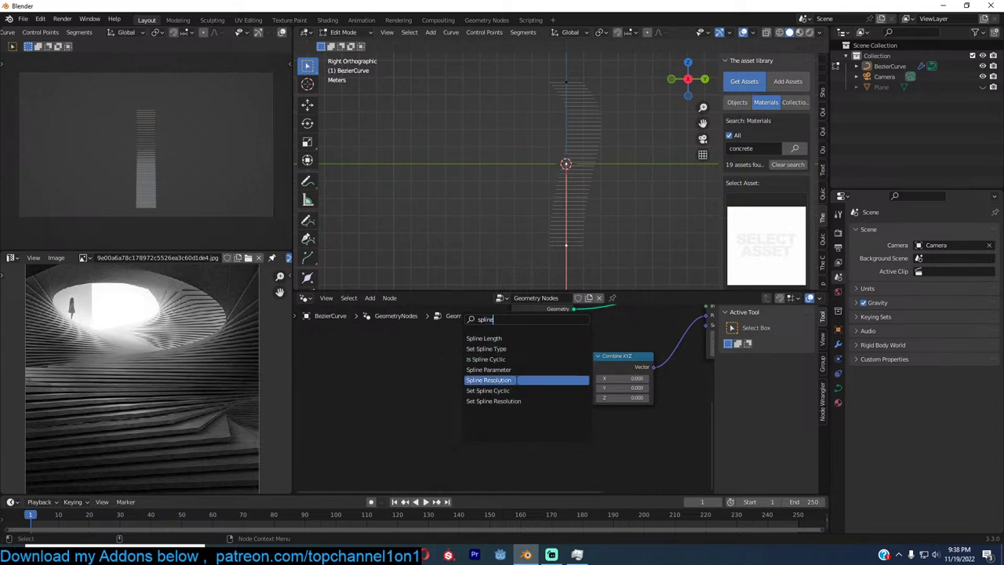
click(488, 369)
click(413, 368)
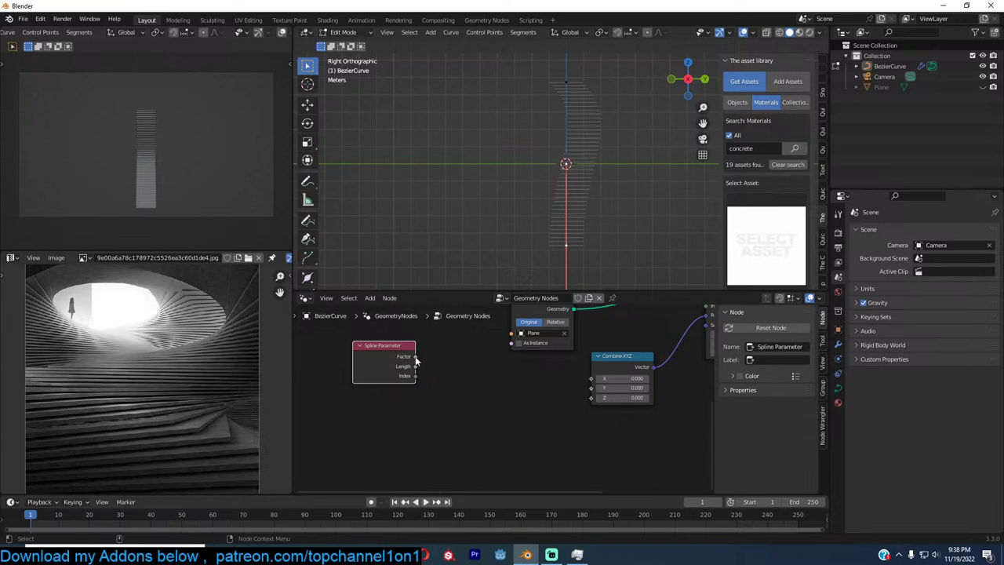
drag(414, 357, 591, 398)
middle_drag(617, 237, 497, 235)
Drive the Z input of Combine XYZ with the Spline Parameter's Length instead and return to Object Mode
drag(414, 367, 591, 397)
middle_drag(549, 235, 513, 248)
key(Tab)
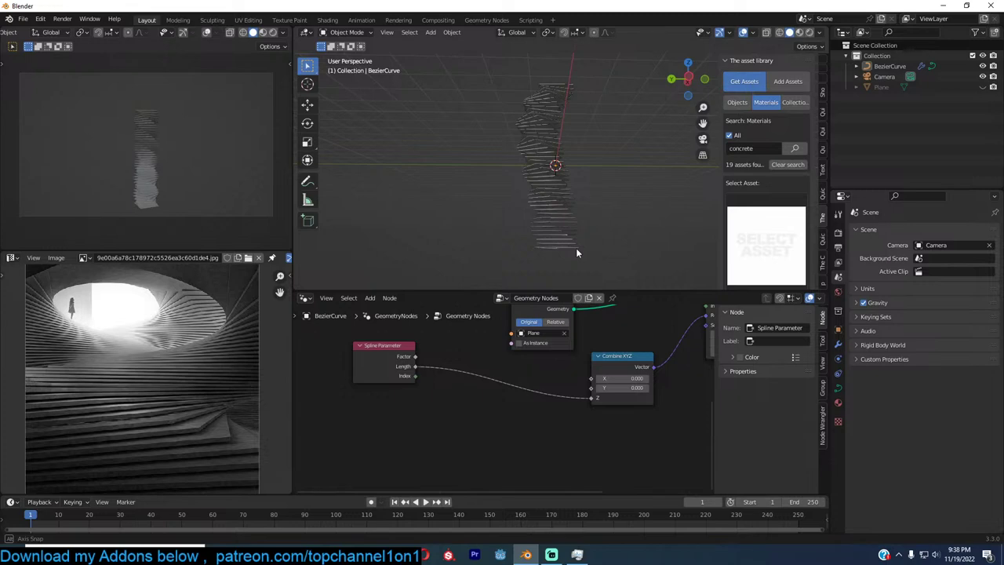
middle_drag(576, 248, 580, 207)
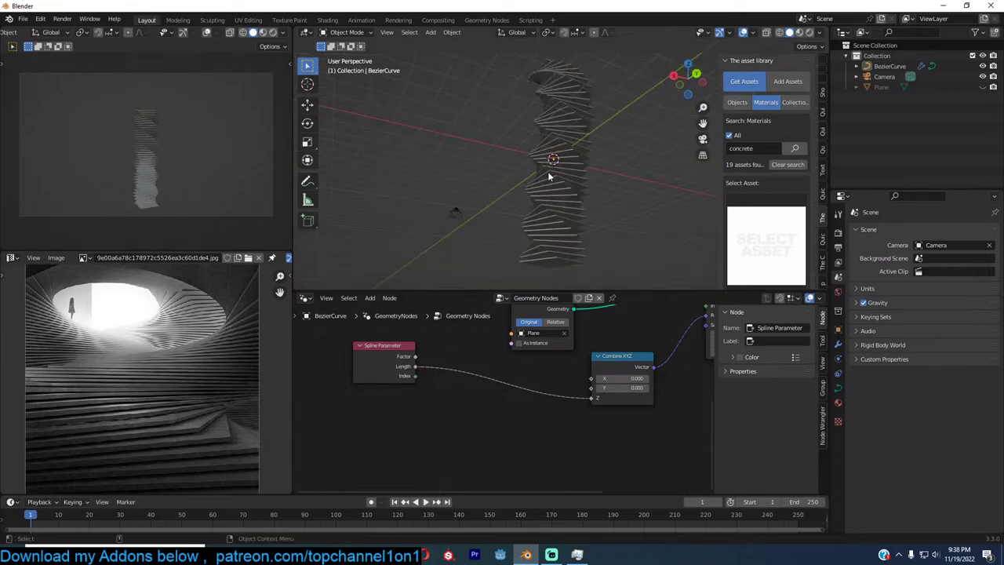
middle_drag(549, 175, 510, 235)
Insert a Math node between the Spline Parameter's Length and Combine XYZ's Z, and set its second value to 0.660
scroll(513, 381, up, 2)
key(shift+a)
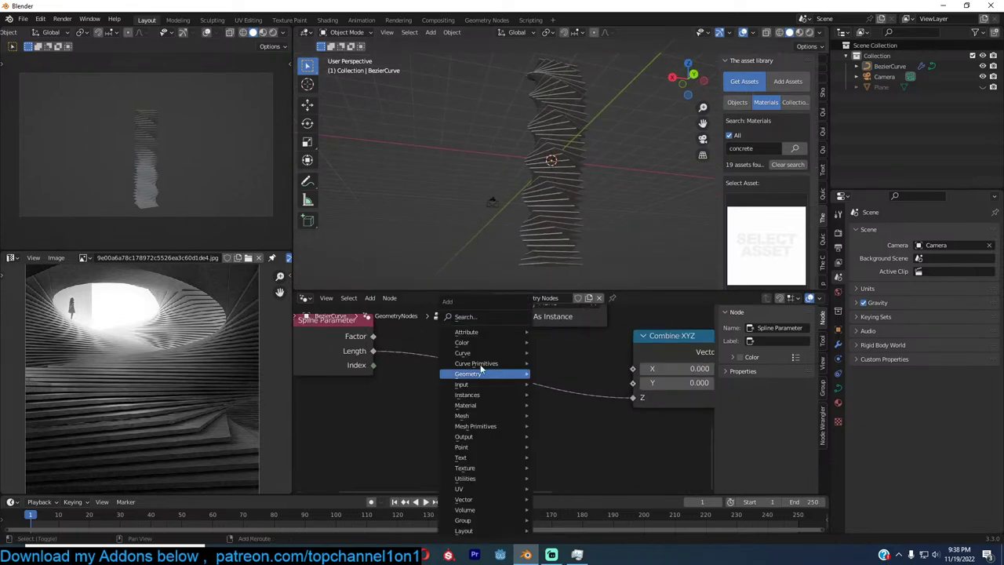
click(496, 315)
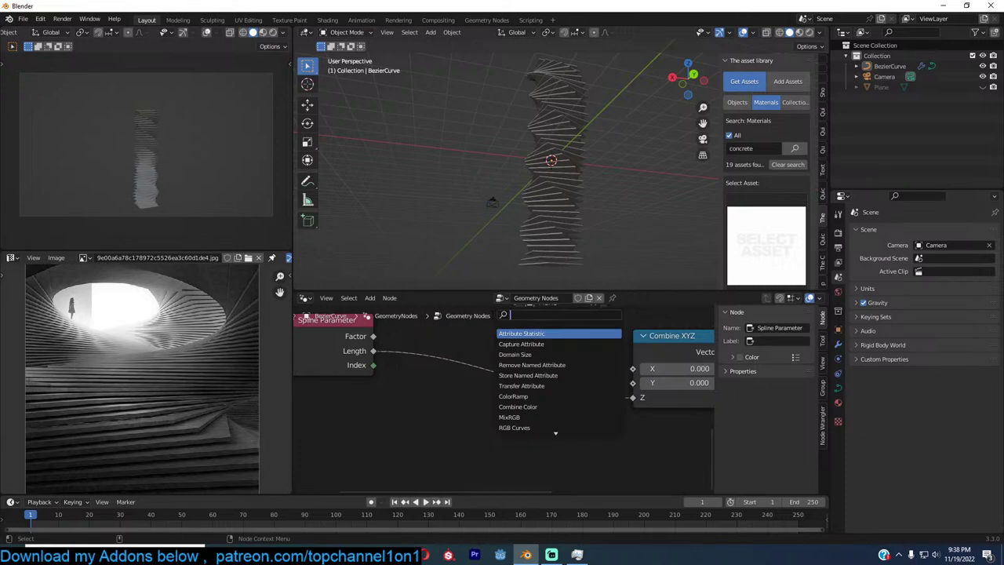
text(math)
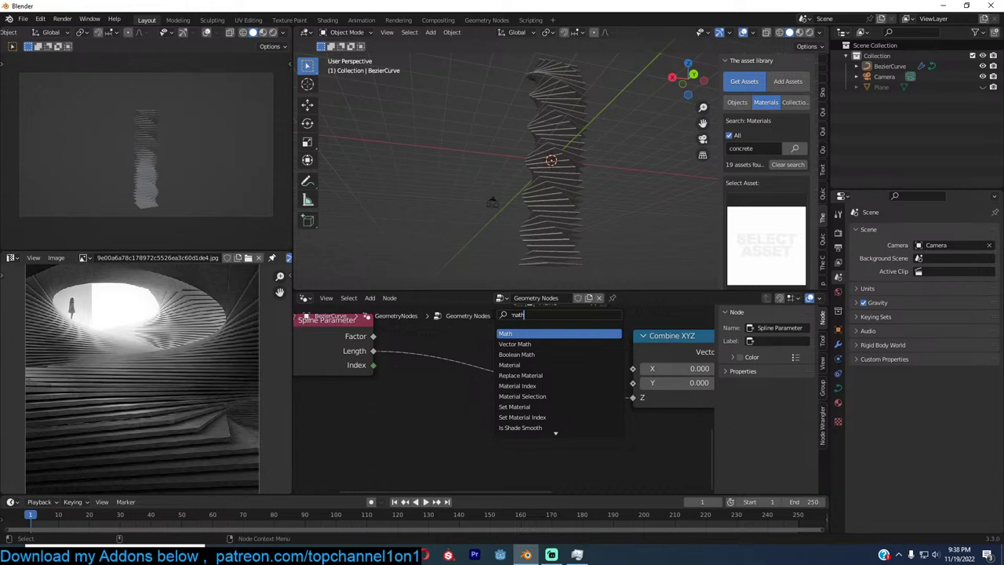
click(510, 334)
click(499, 371)
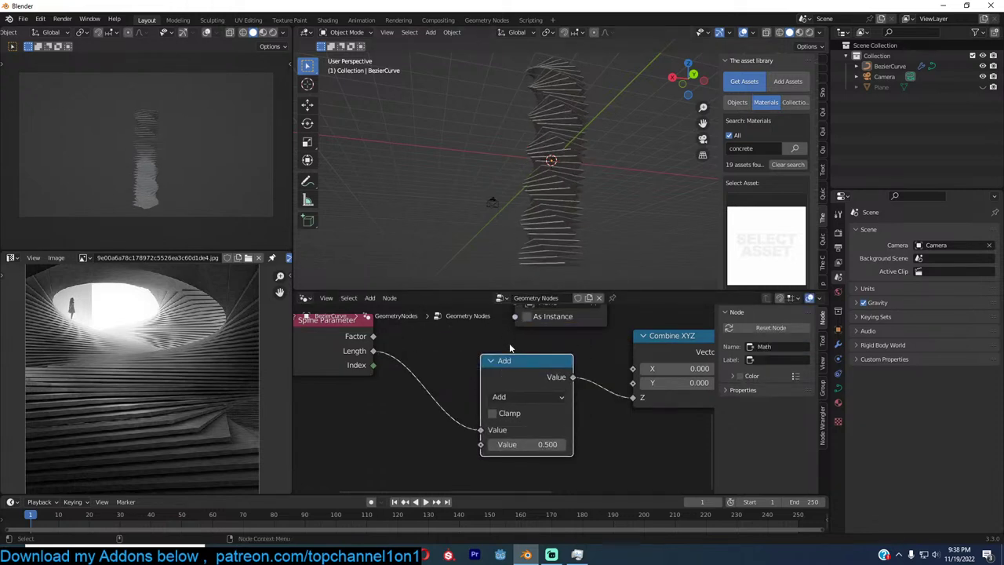
mouse_move(527, 445)
mouse_down()
mouse_move(562, 445)
mouse_move(521, 445)
mouse_up()
middle_drag(538, 178, 465, 204)
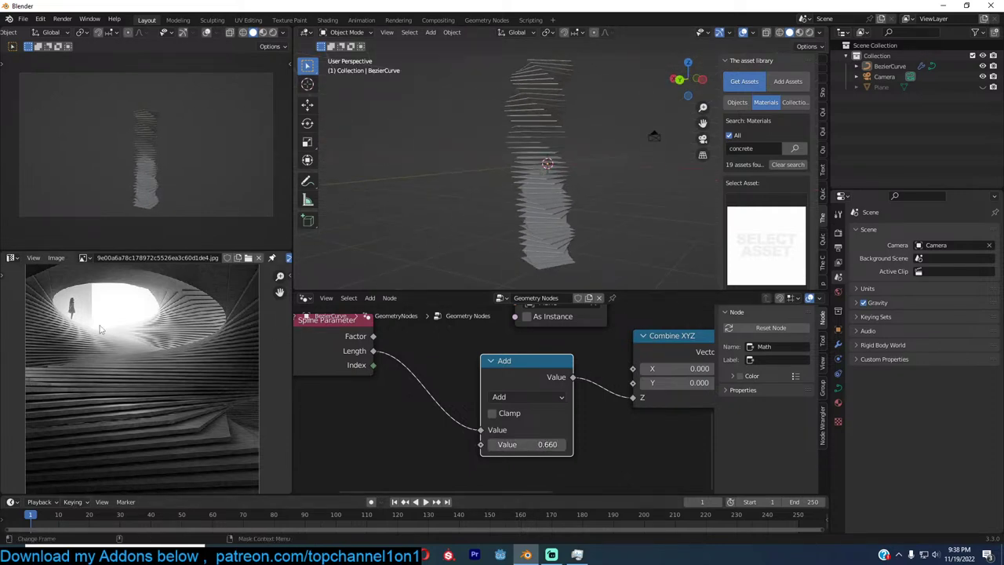
Switch the Math node to Multiply and set its second value to 0.560
scroll(113, 322, down, 1)
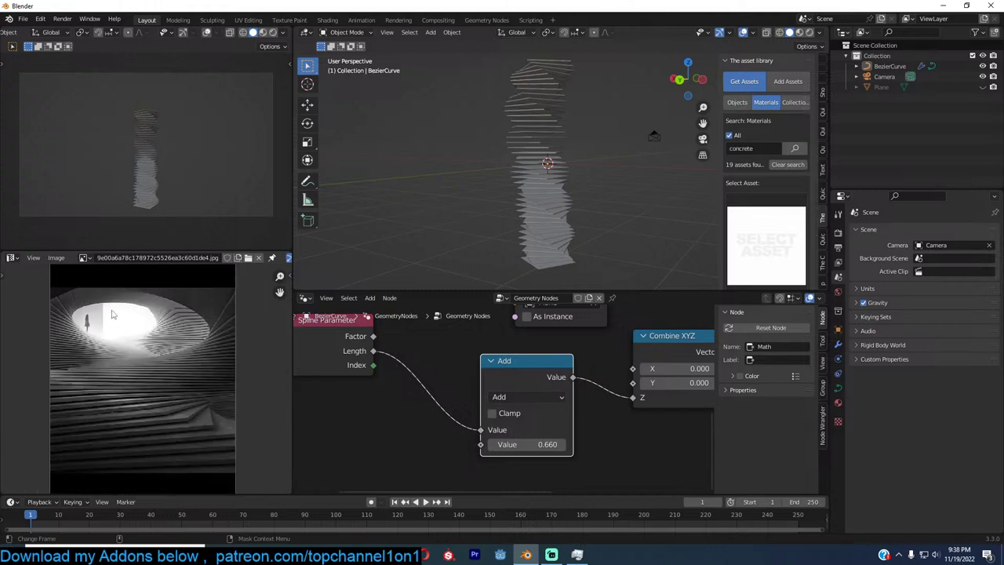
scroll(533, 426, up, 2)
click(540, 387)
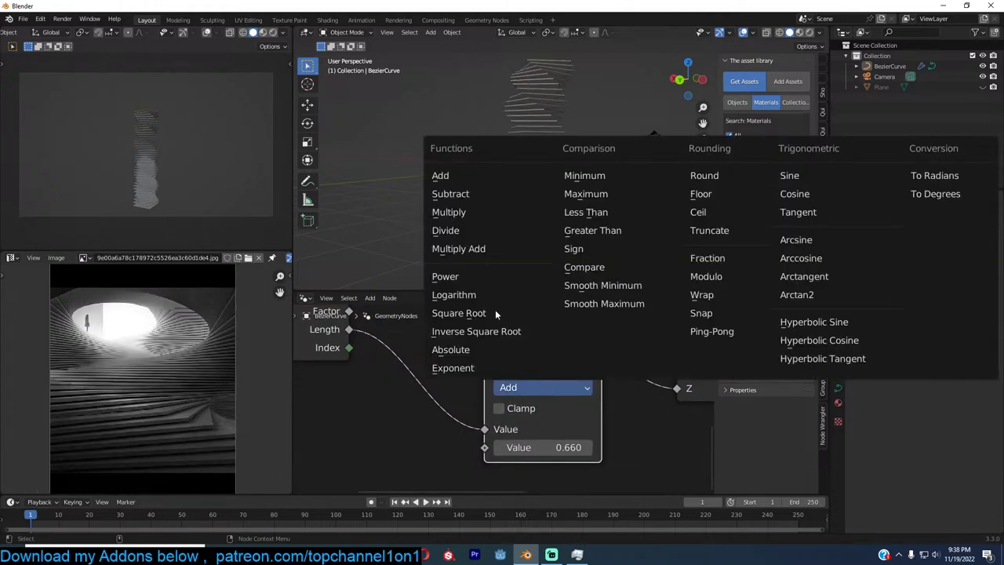
click(483, 211)
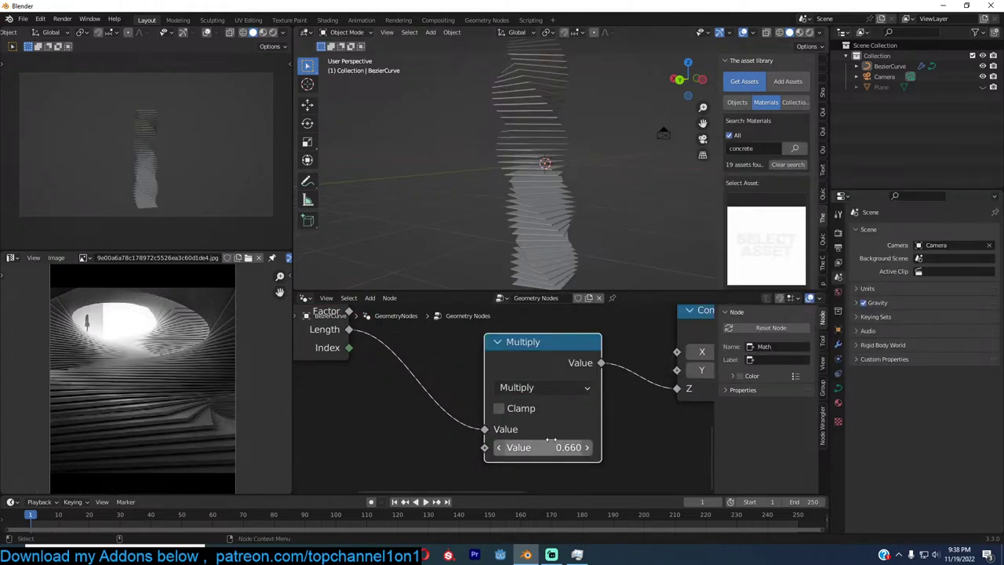
mouse_move(550, 443)
mouse_down()
mouse_move(596, 443)
mouse_move(533, 443)
mouse_up()
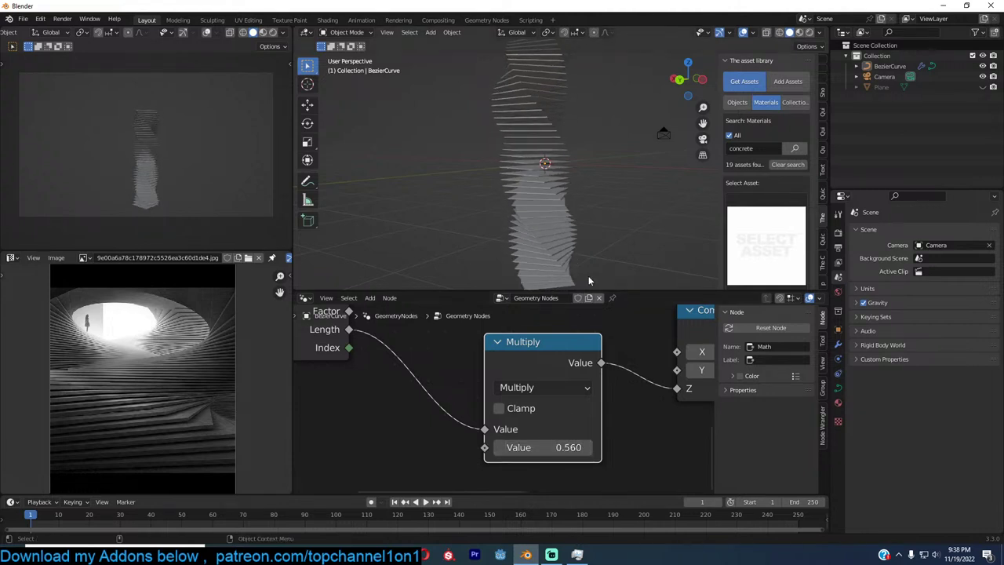
Enter Edit Mode on the Bezier curve in front view and raise its lower control point about 4.7 m to the world origin
key(KP_1)
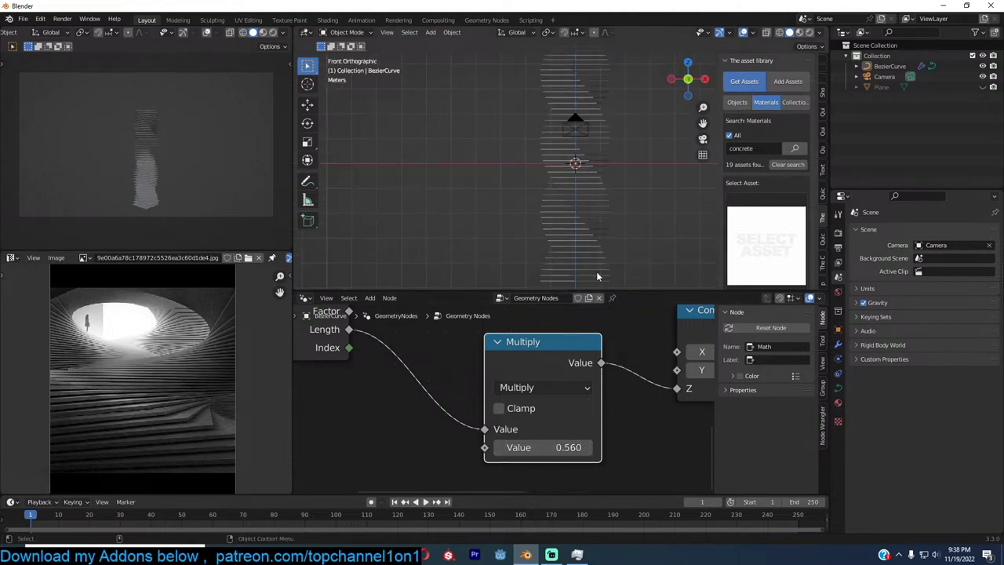
key(a)
click(574, 222)
click(582, 205)
key(Tab)
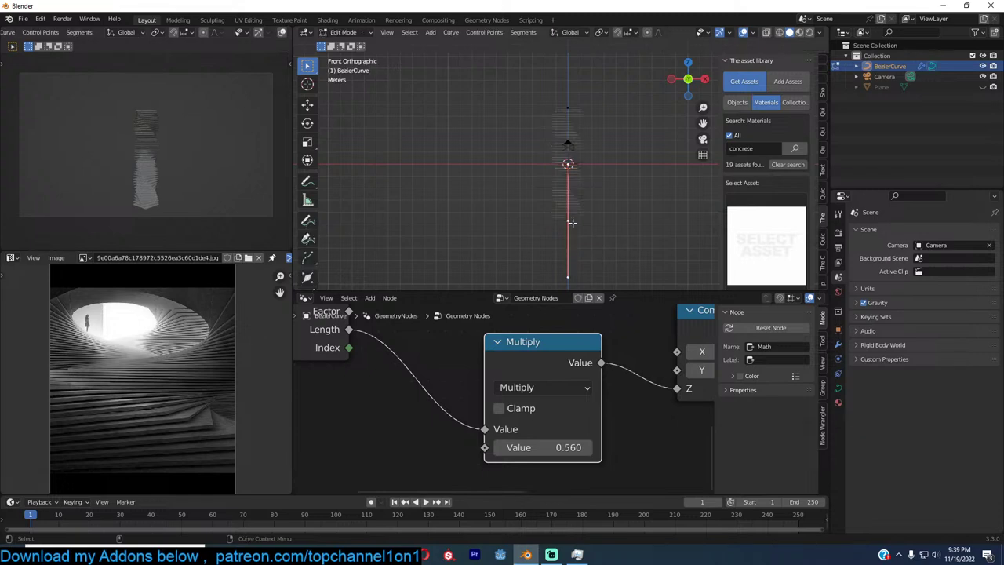
key(g)
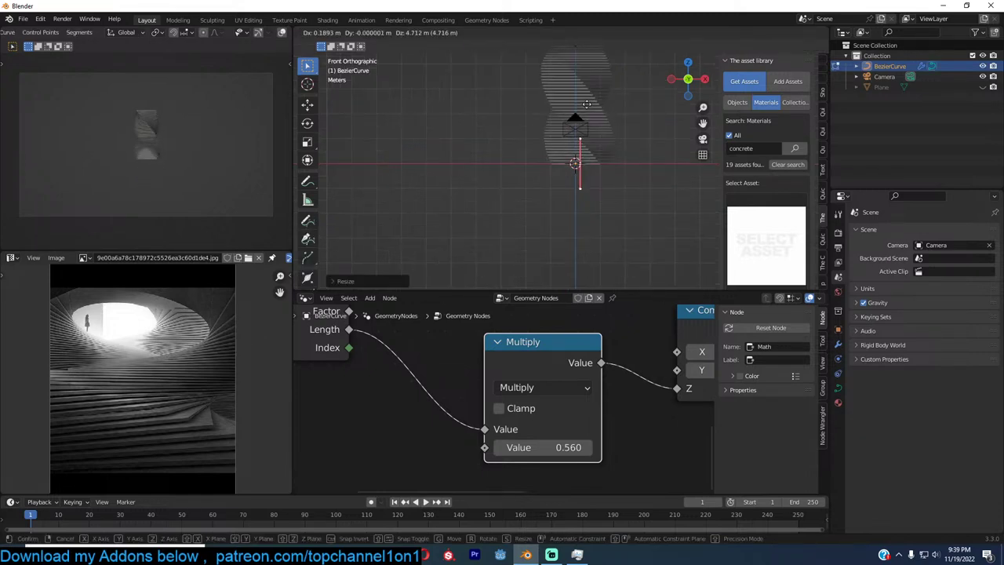
click(582, 163)
shift+middle_drag(596, 87, 574, 122)
scroll(575, 123, up, 1)
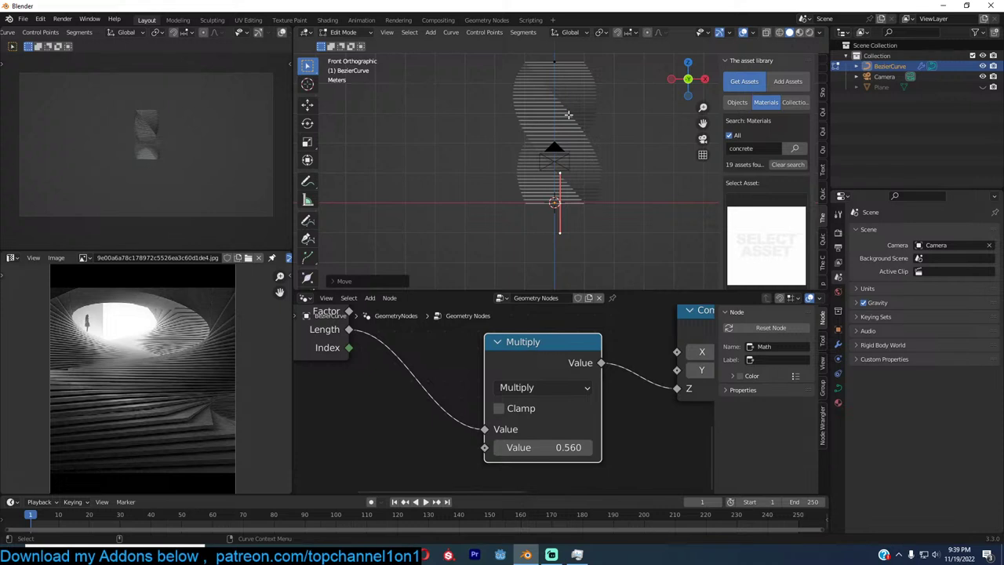
Move the Bezier curve's upper control point down and sideways along positive X so the slab stack leans, and return to Object Mode
key(g)
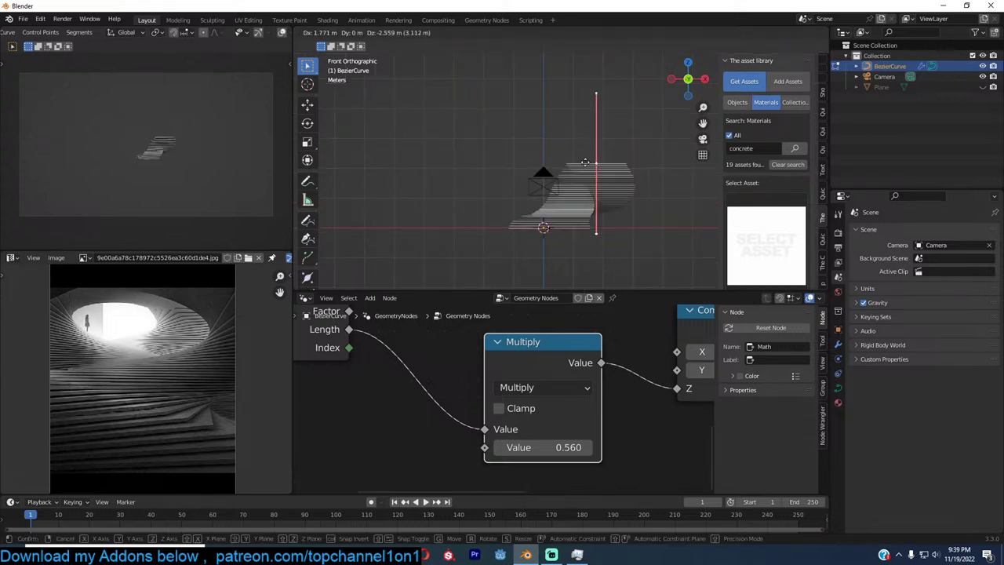
click(557, 145)
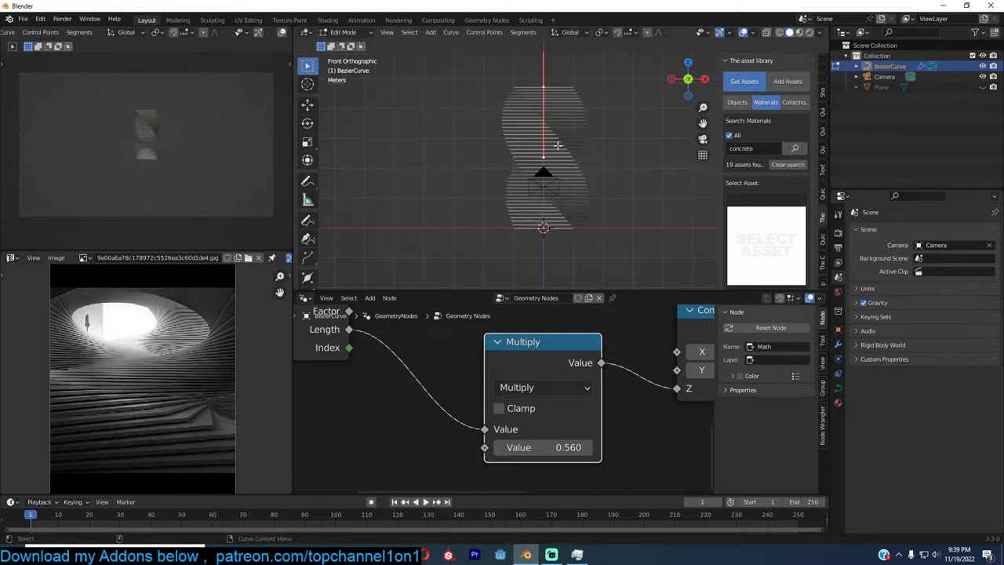
scroll(557, 145, up, 3)
key(Tab)
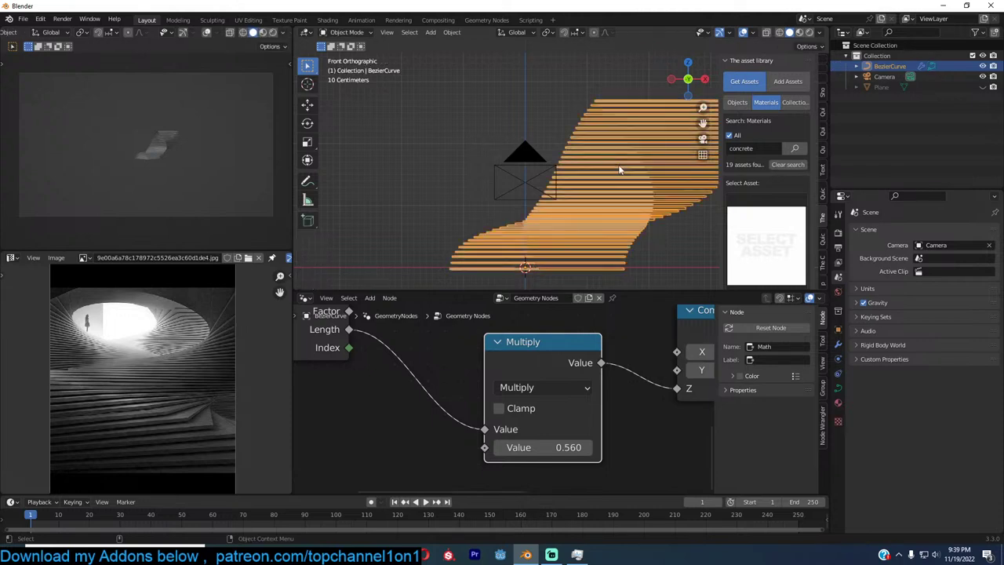
key(Tab)
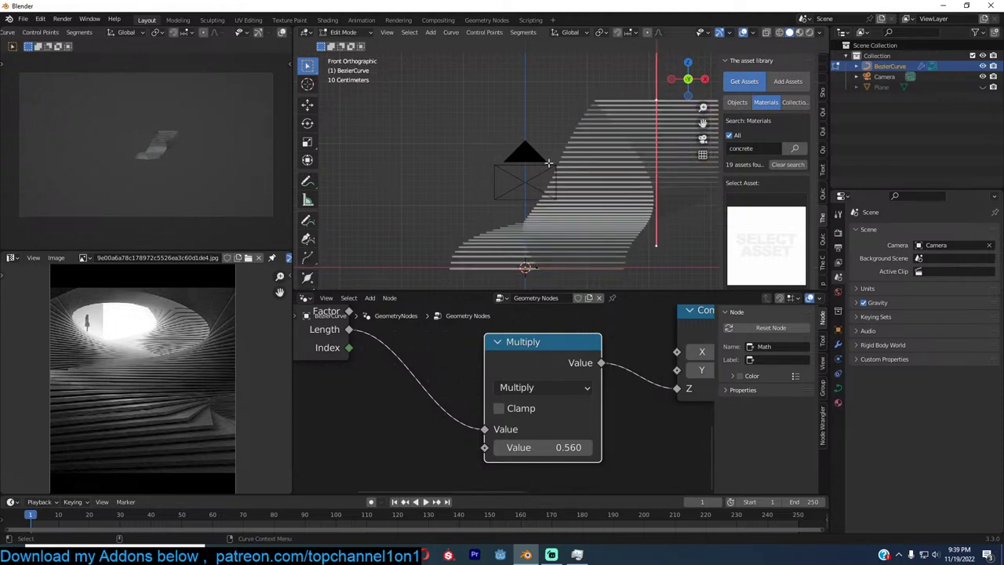
key(Tab)
click(550, 166)
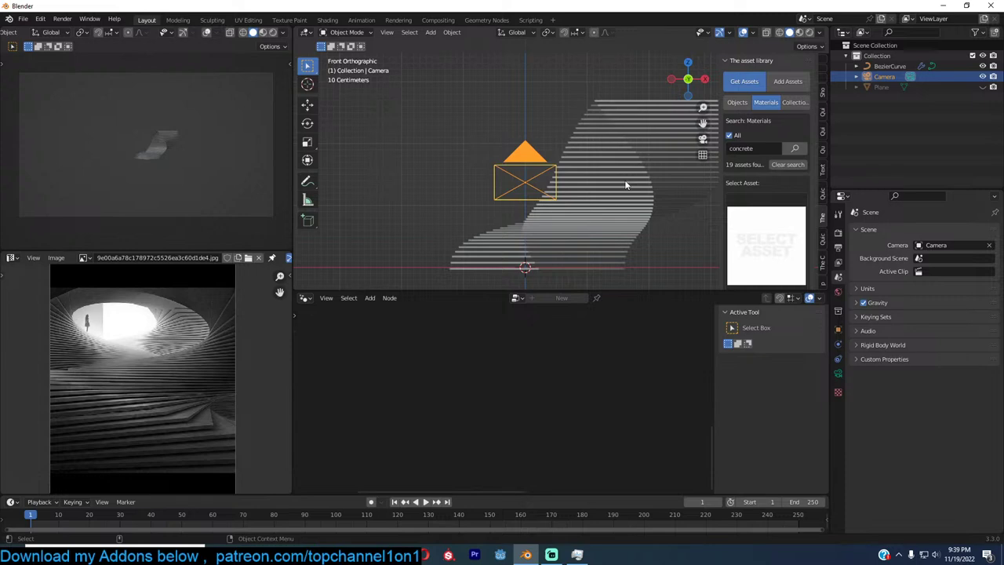
click(633, 157)
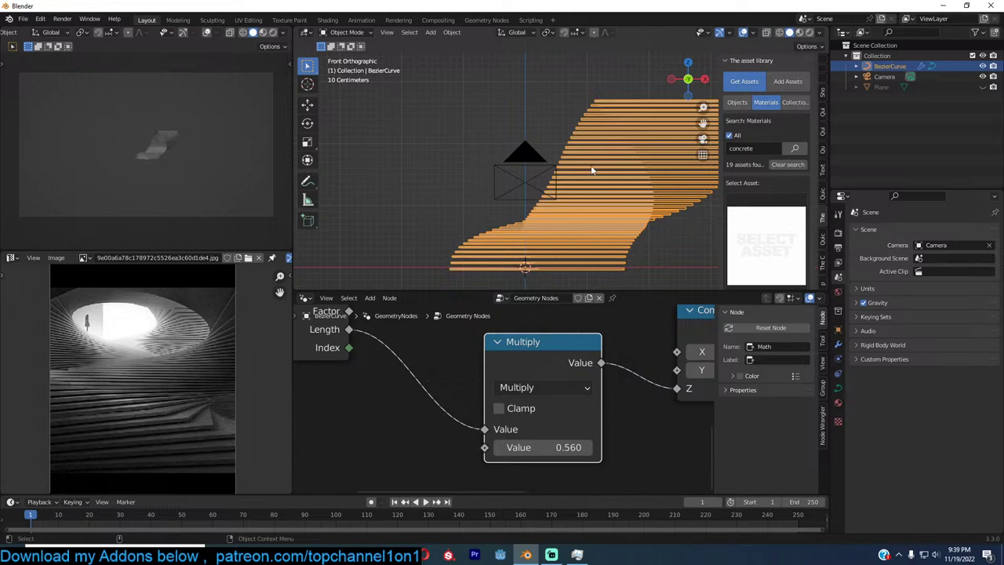
scroll(592, 167, down, 2)
click(622, 114)
Select the camera and move it much closer to the slab stack in the right orthographic view
click(555, 166)
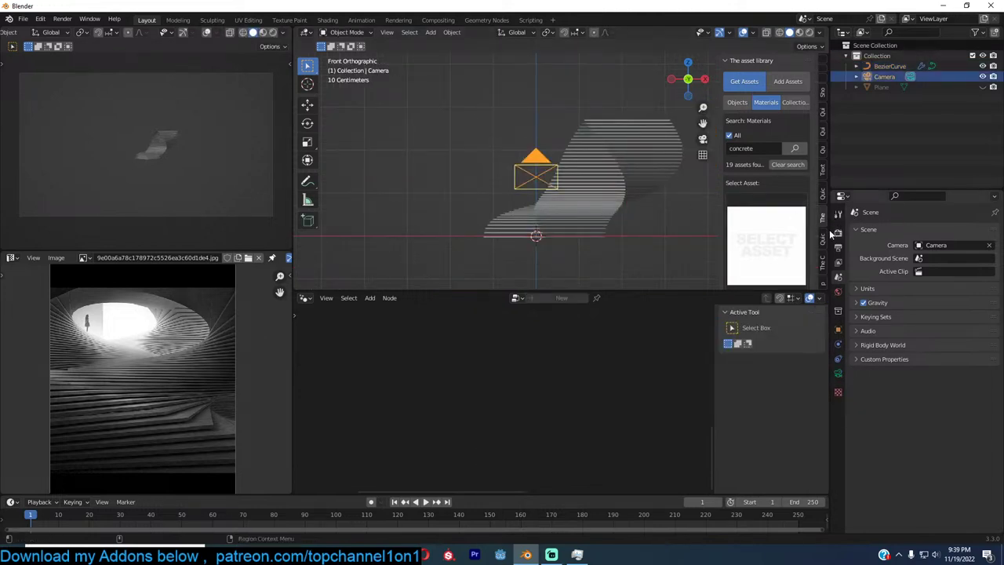
key(KP_3)
scroll(528, 143, down, 9)
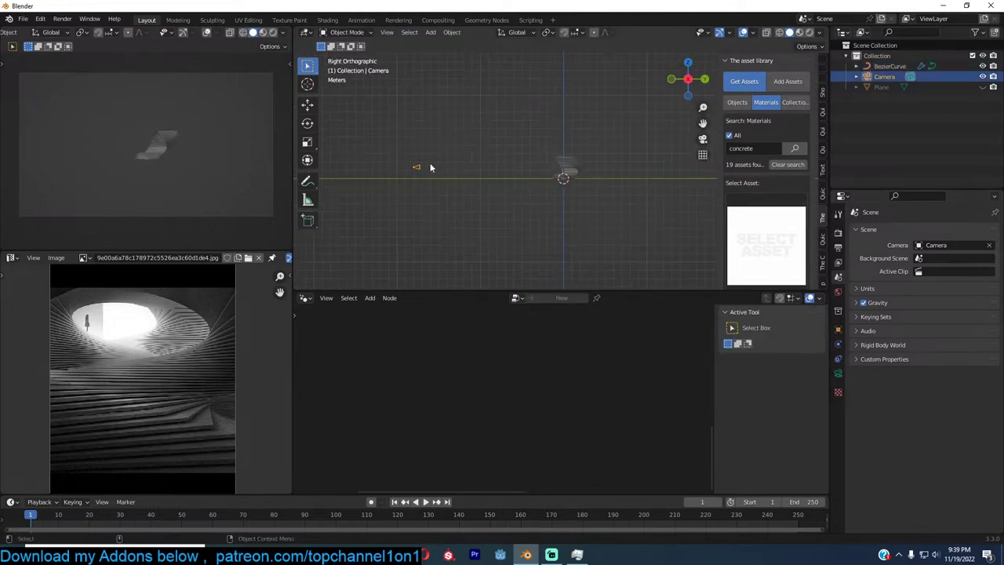
key(g)
click(551, 165)
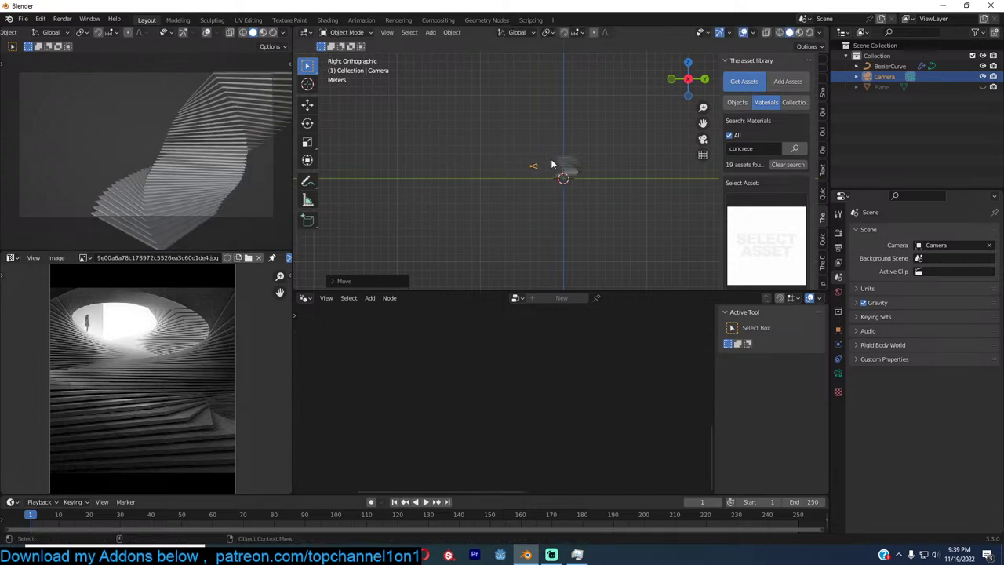
key(g)
click(565, 168)
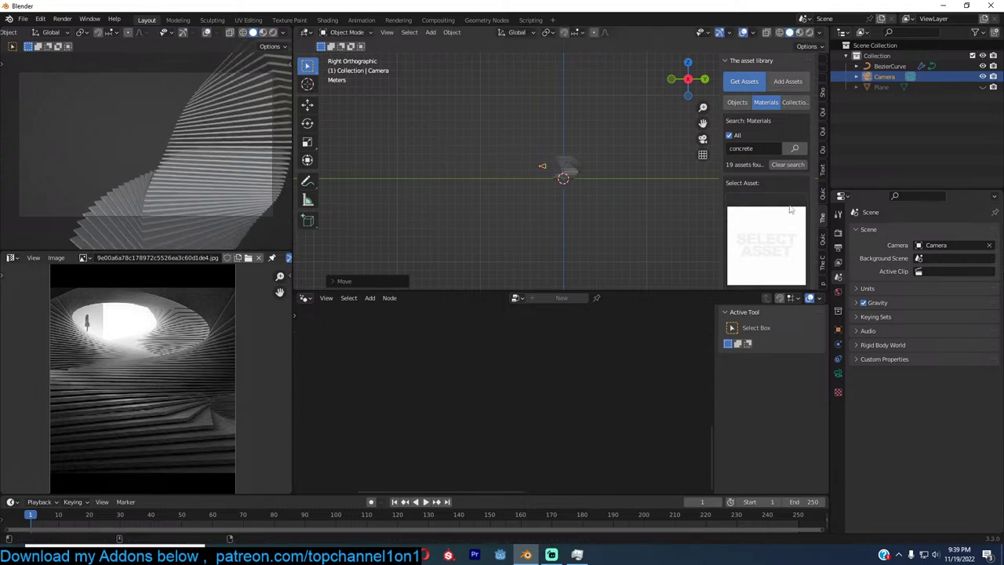
Set the render engine to Cycles and its device to GPU Compute
click(837, 232)
click(961, 229)
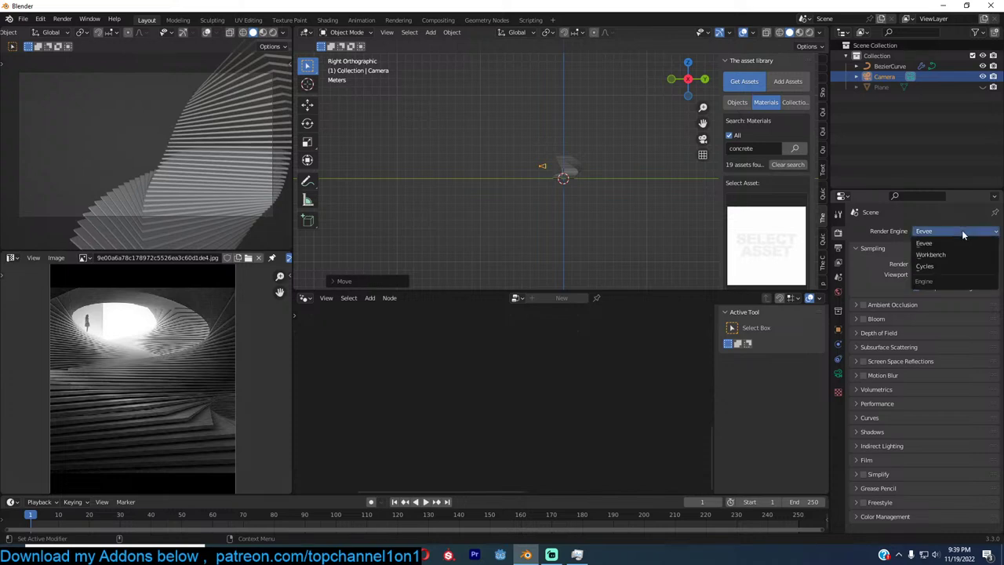
click(945, 266)
click(929, 259)
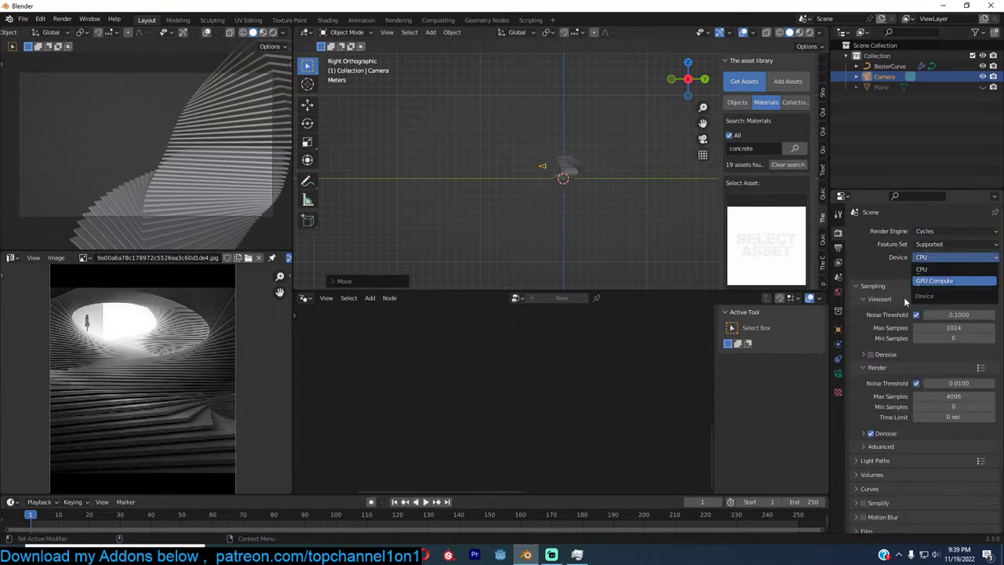
click(935, 281)
Enable viewport denoising and set the viewport's minimum samples to 100
click(871, 343)
click(963, 326)
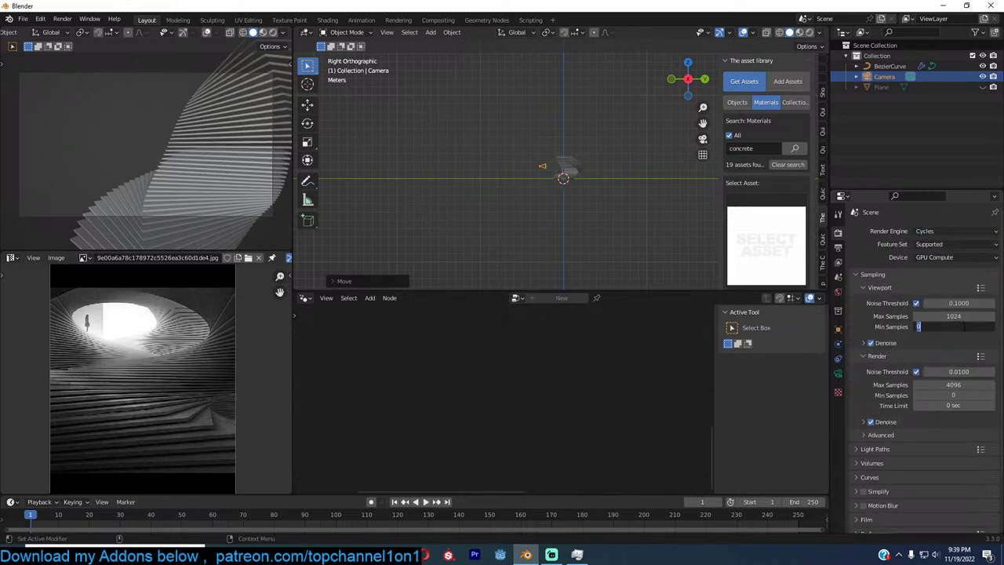
text(100)
key(Return)
scroll(963, 327, down, 2)
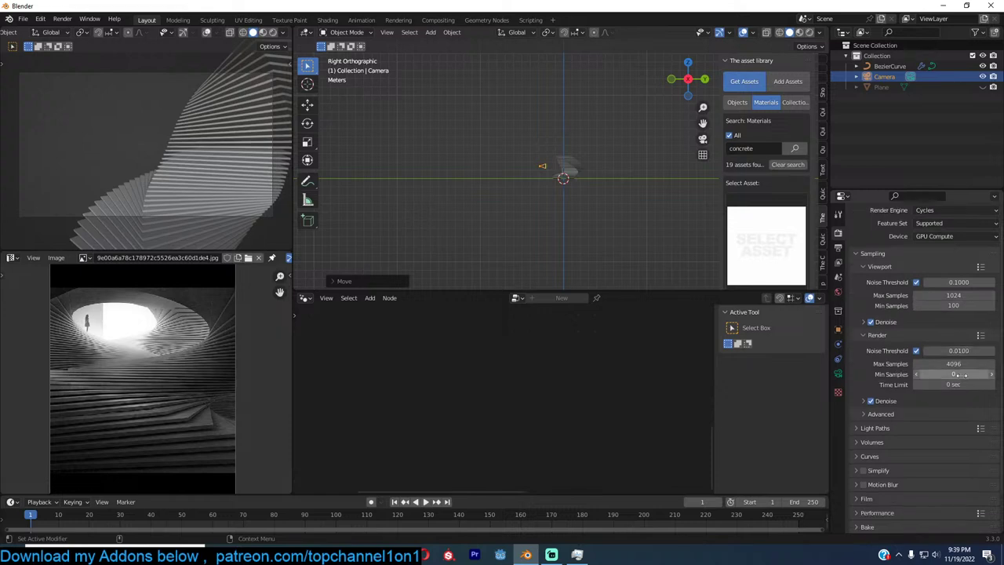
Assign a Sky Texture to the world background color and show the camera view in rendered shading
click(838, 292)
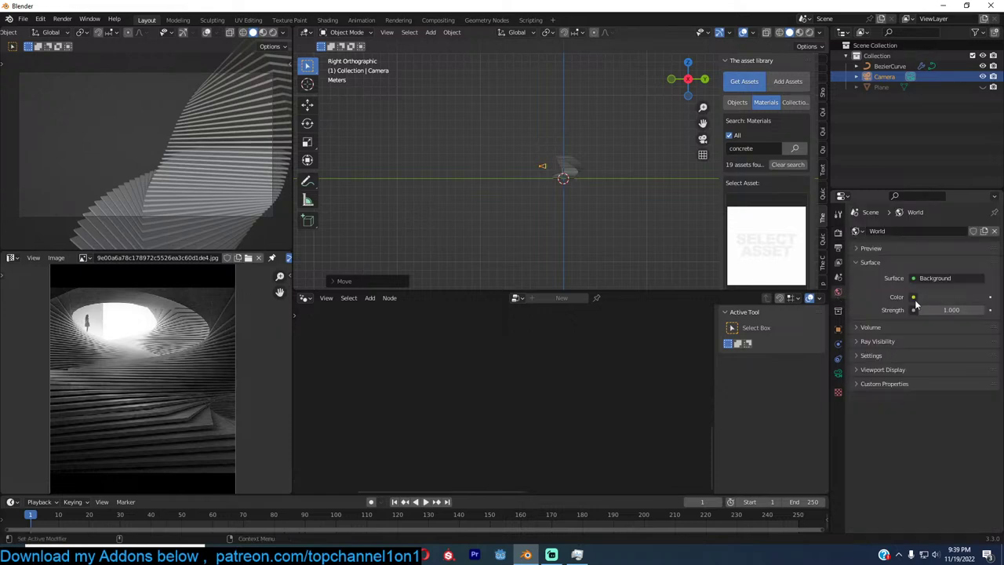
click(913, 299)
click(704, 412)
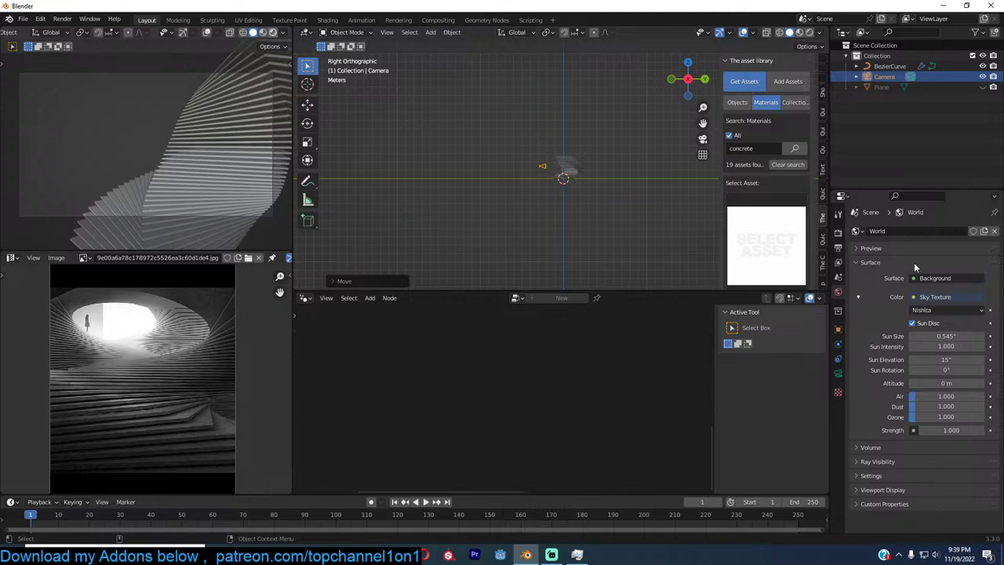
click(837, 233)
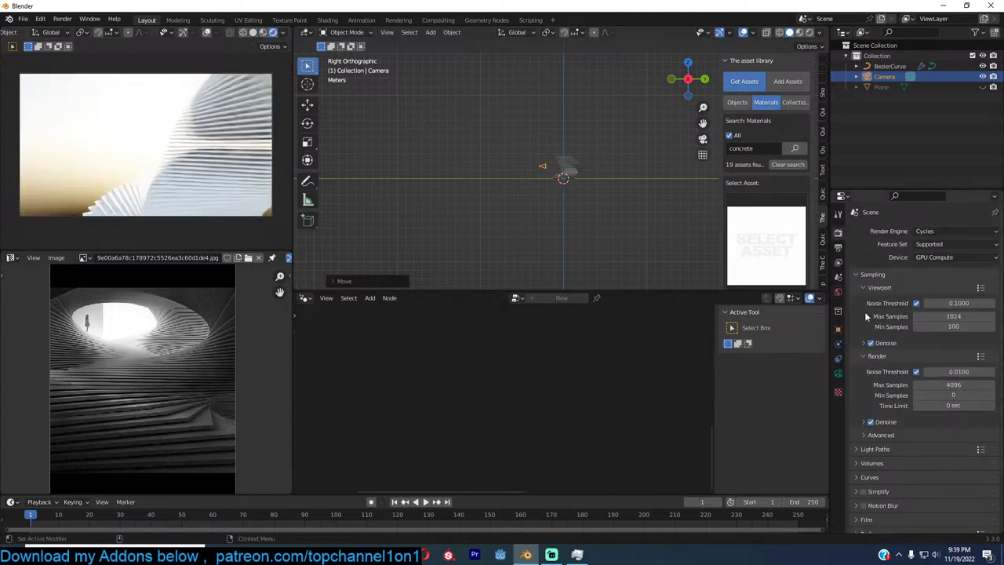
Set the output resolution to a portrait format of 1080 by 1504 px
click(837, 247)
double_click(957, 245)
key(ctrl+c)
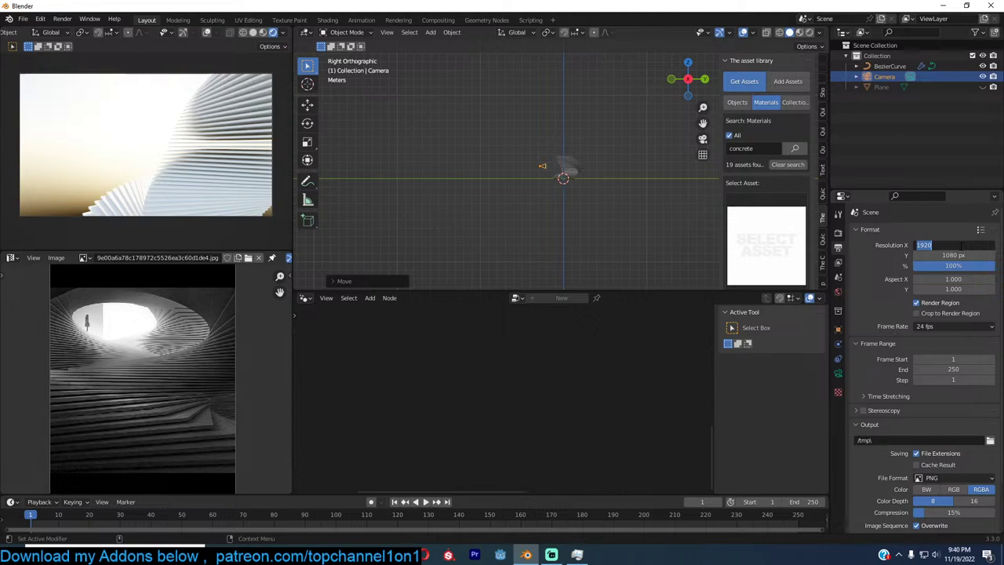
text(1080)
key(Return)
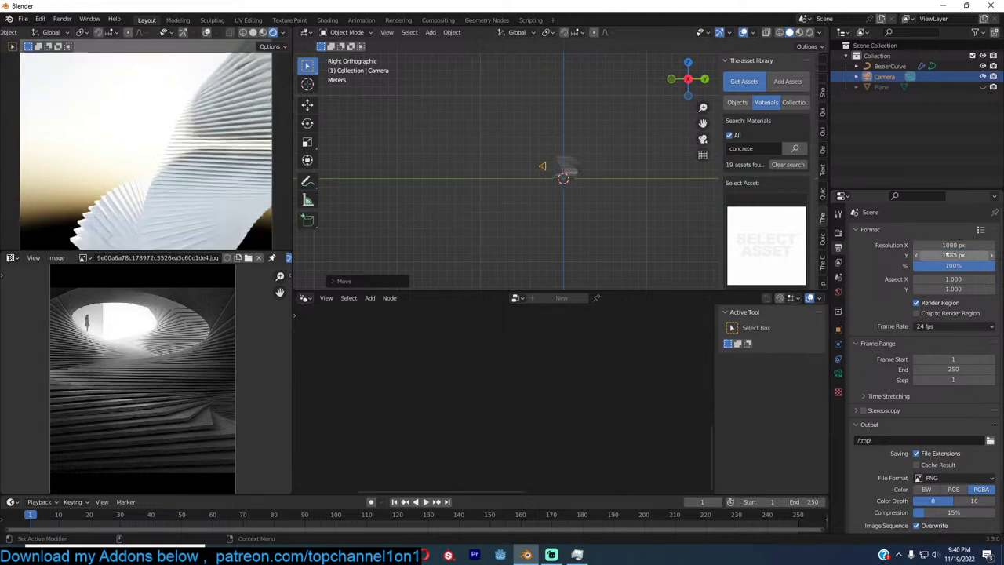
key(ctrl+v)
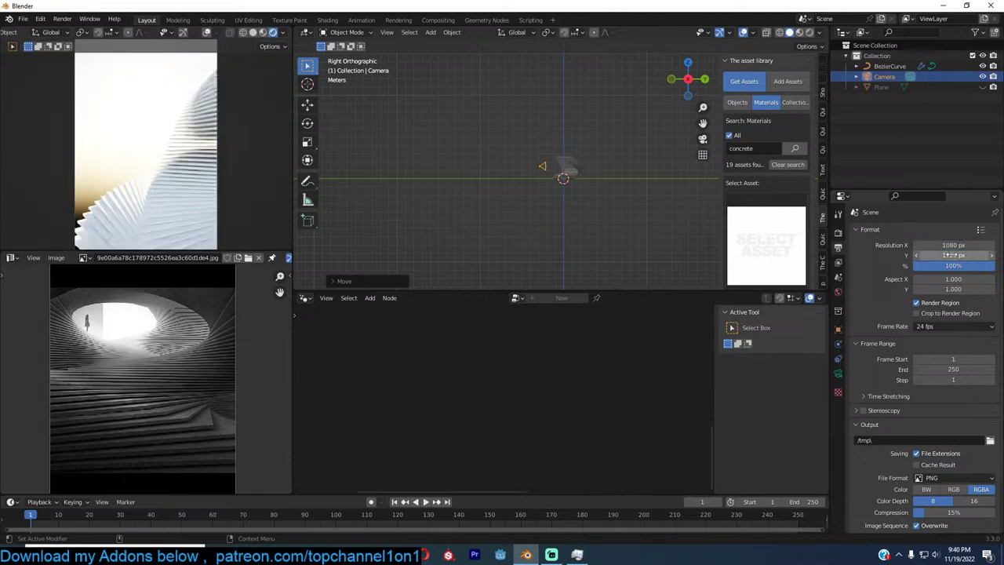
drag(951, 255, 827, 265)
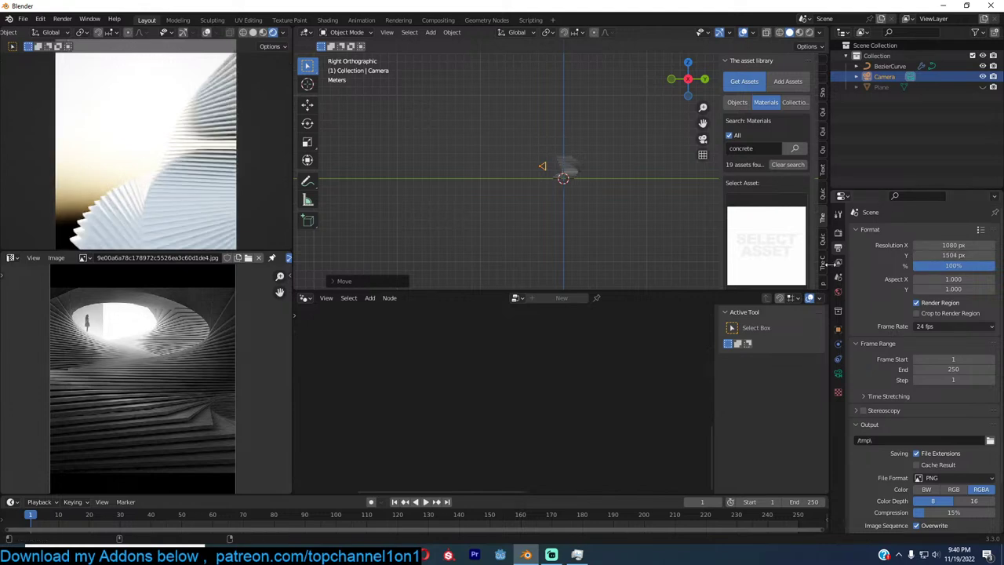
Lower the world background strength to 0.100
click(838, 292)
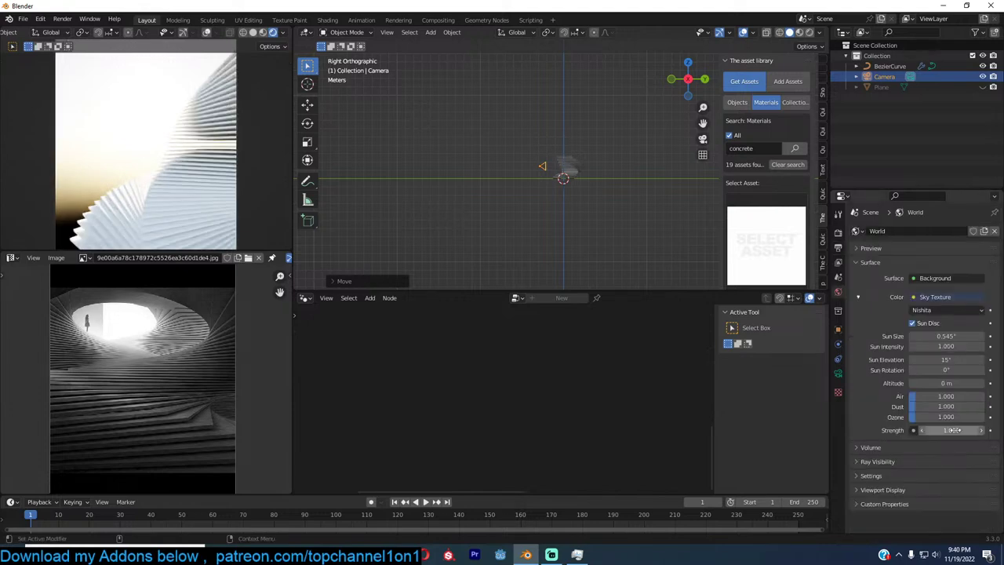
drag(952, 429, 950, 430)
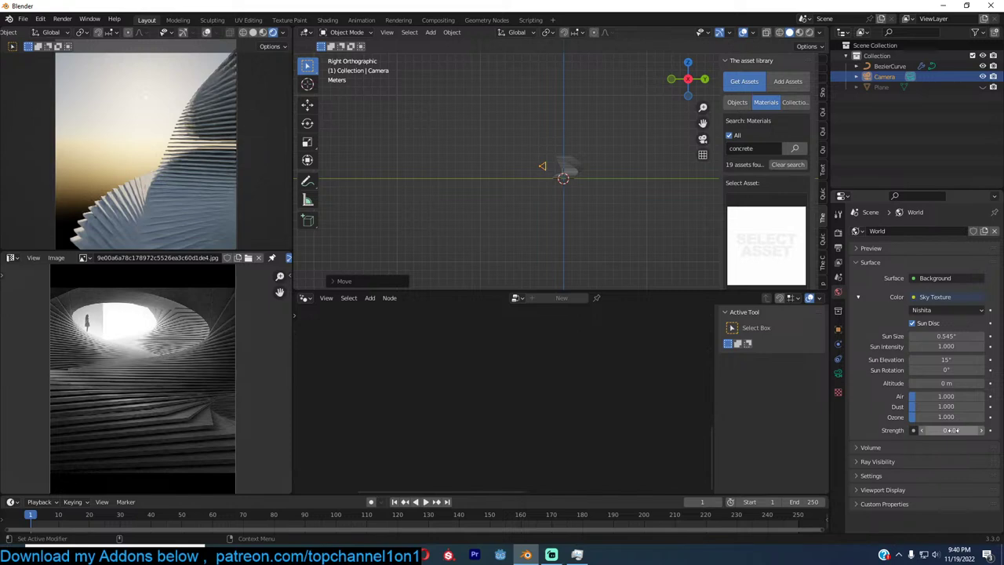
scroll(559, 163, up, 5)
Add a cube at the scene origin and scale it up uniformly by about 5.4 times
click(546, 159)
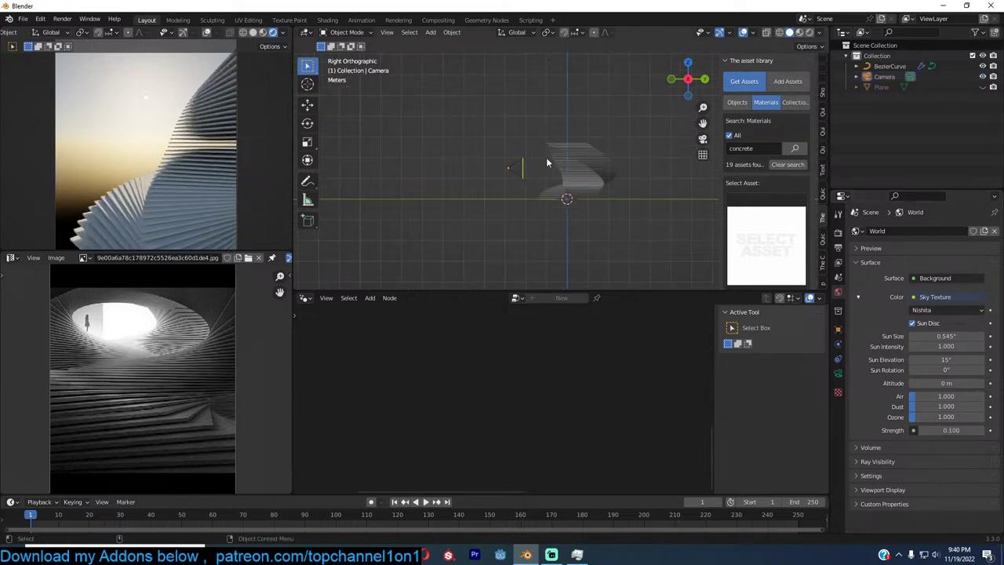
key(KP_7)
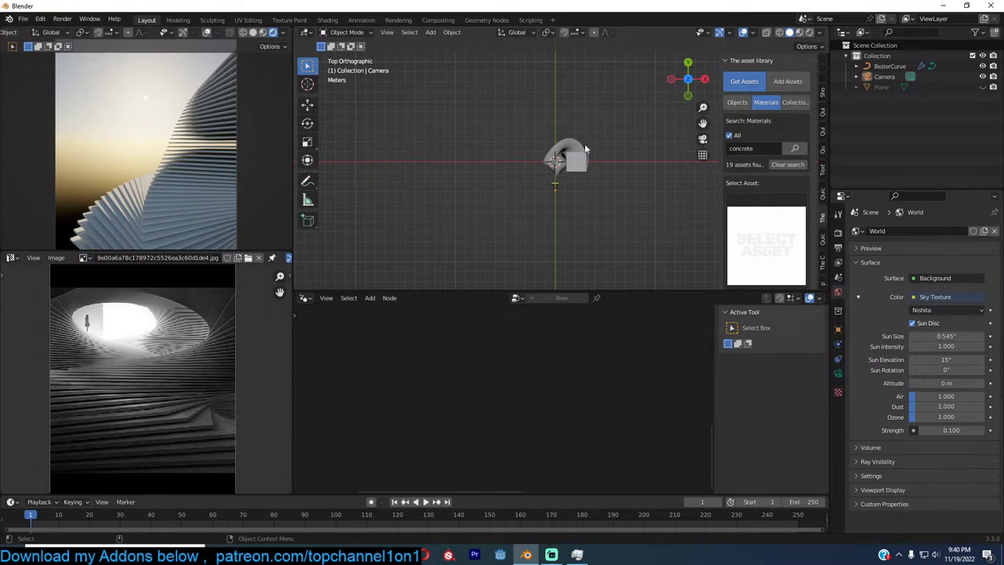
click(584, 144)
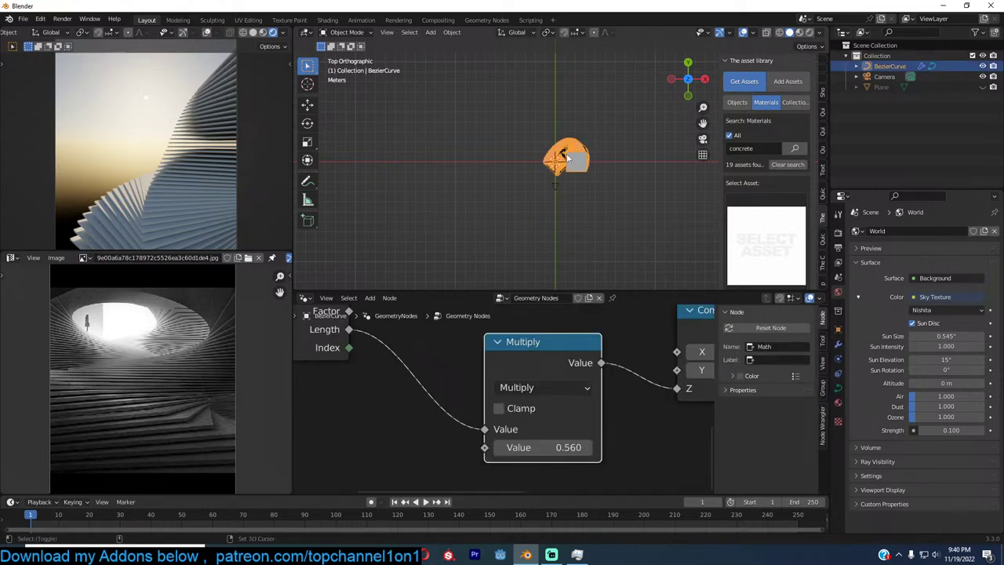
key(shift+a)
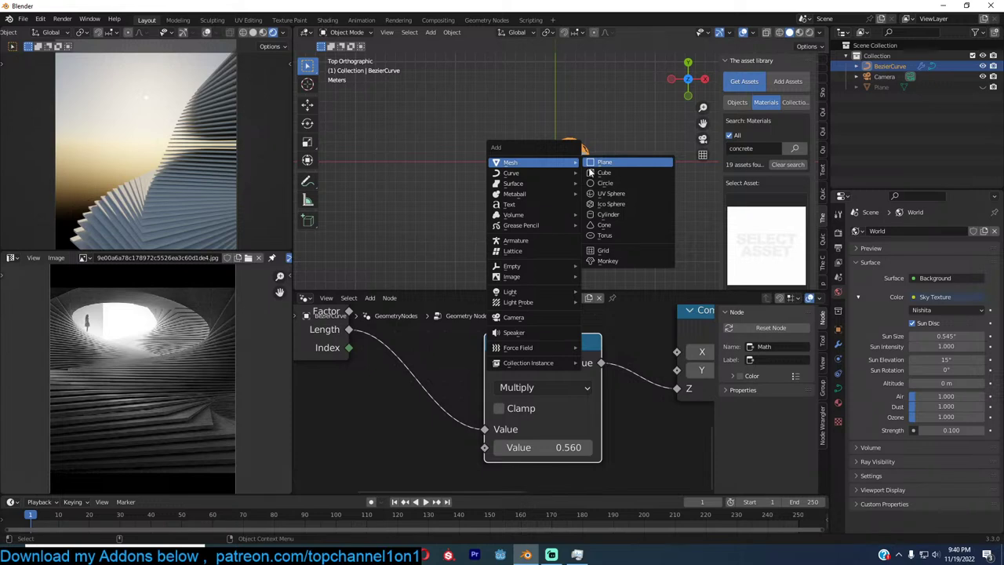
click(601, 172)
key(s)
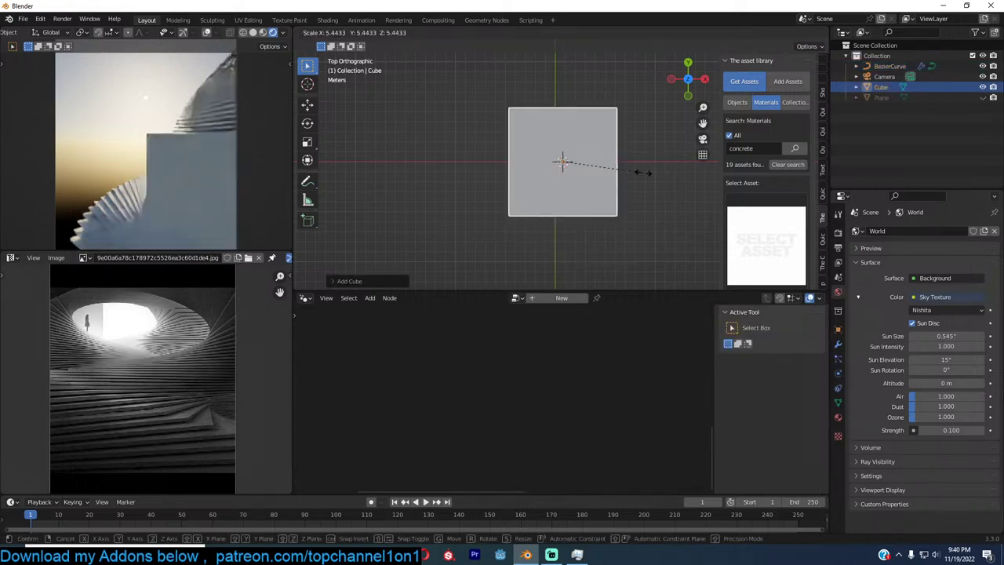
click(643, 172)
Raise the cube around the stepped structure and stretch it vertically by a factor of about 1.26
middle_drag(643, 172, 523, 105)
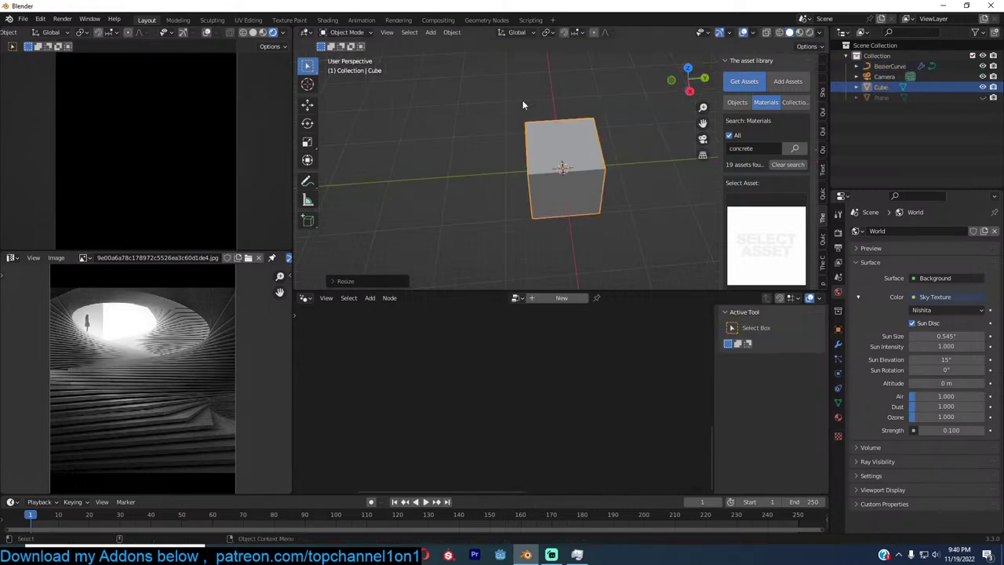
key(Tab)
key(KP_3)
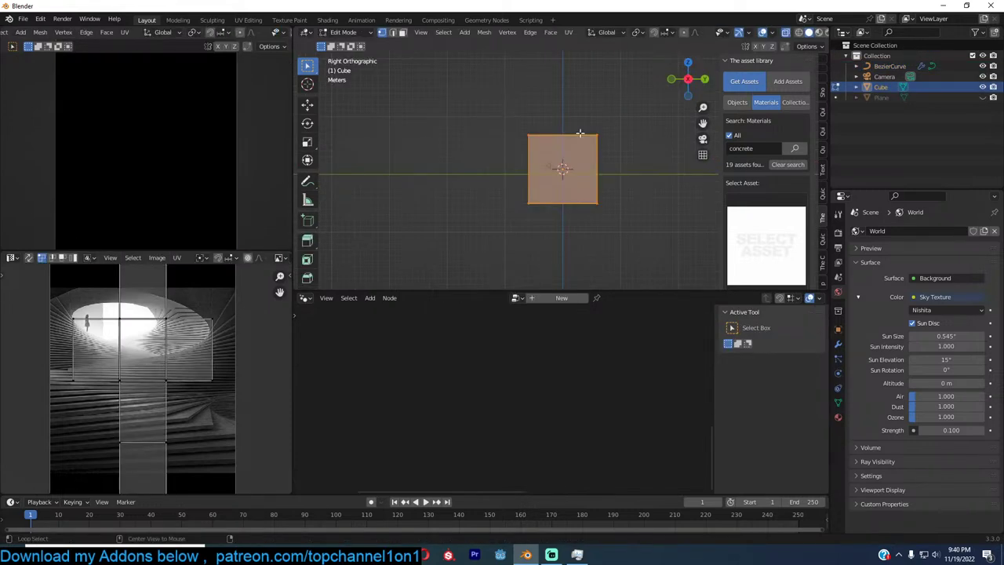
key(Tab)
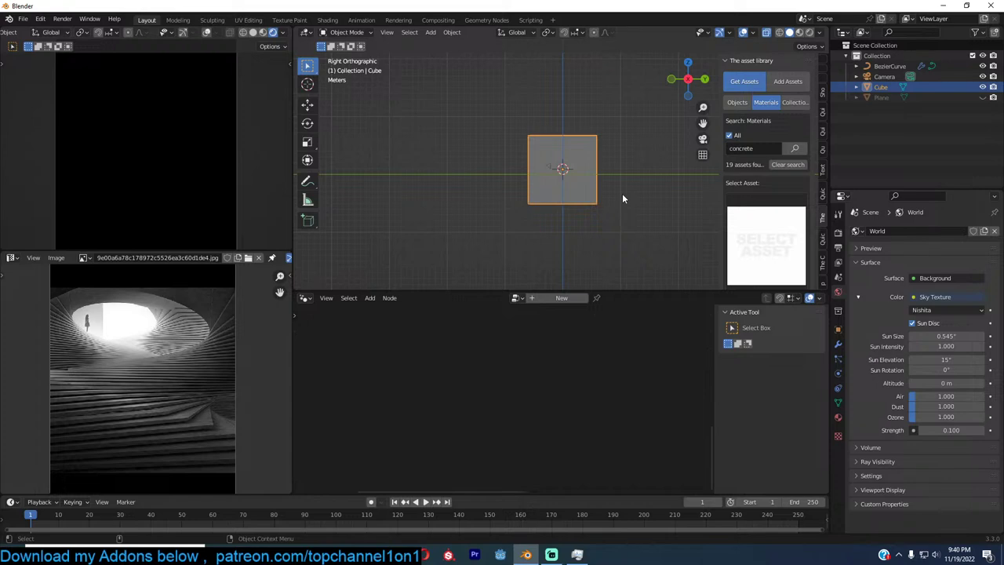
key(s)
key(z)
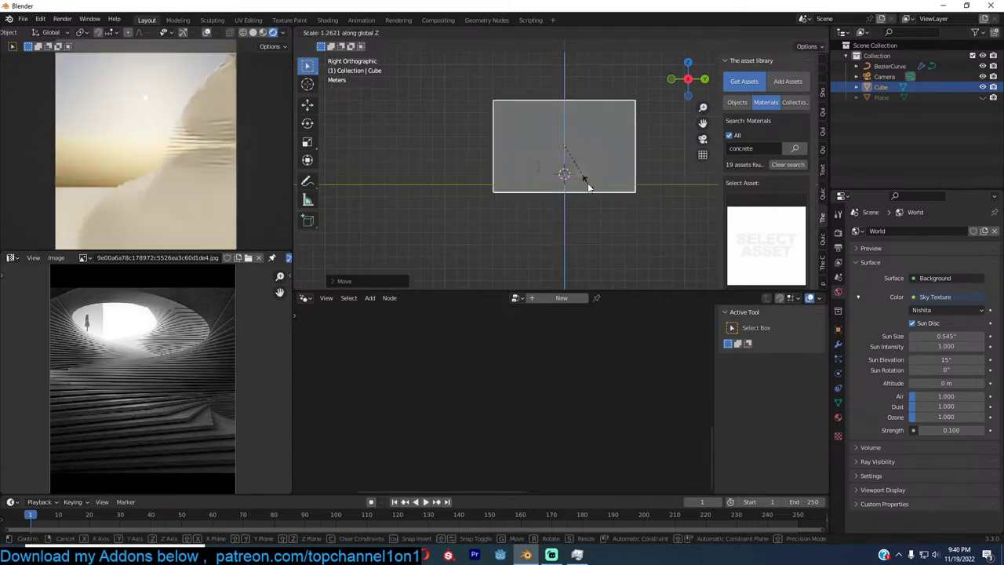
click(587, 186)
Apply a concrete material from the asset library to the cube and show the main viewport in Material Preview
click(774, 231)
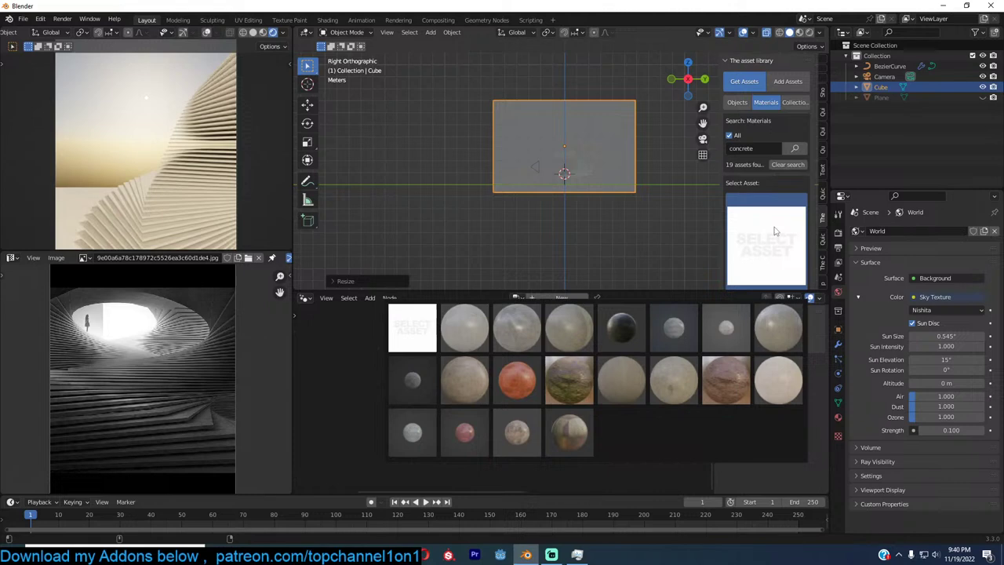
click(484, 330)
middle_drag(596, 228, 651, 168)
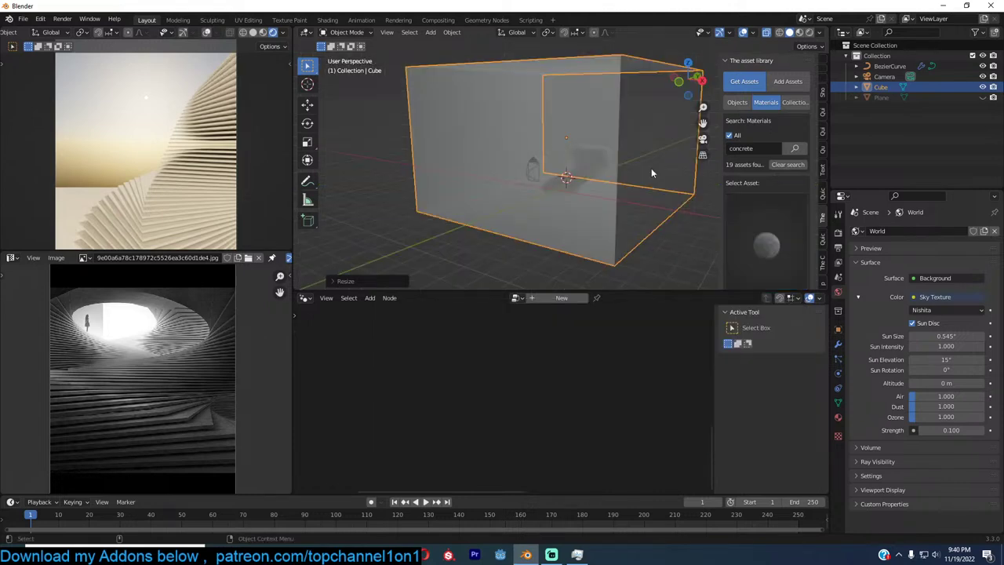
scroll(768, 235, down, 2)
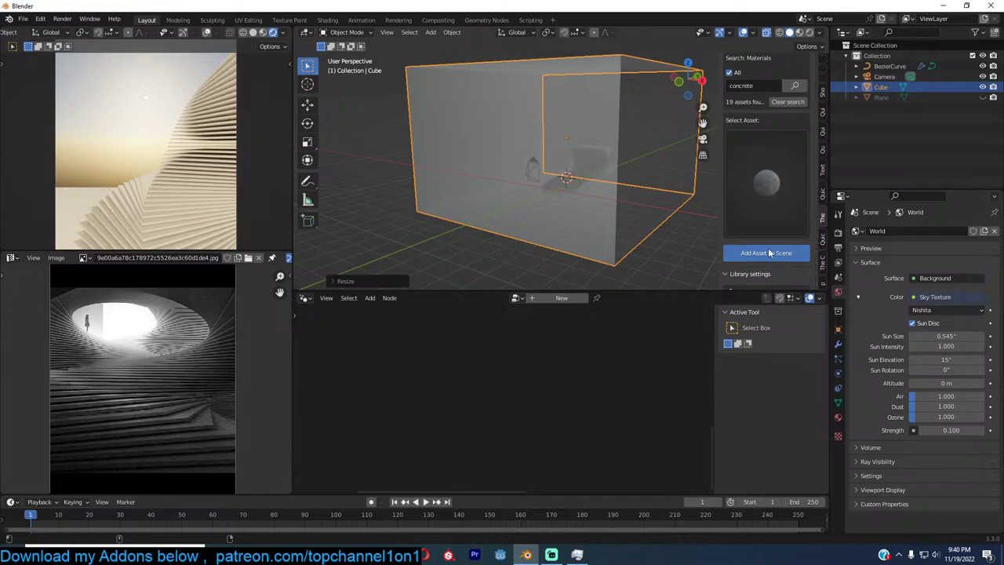
click(766, 184)
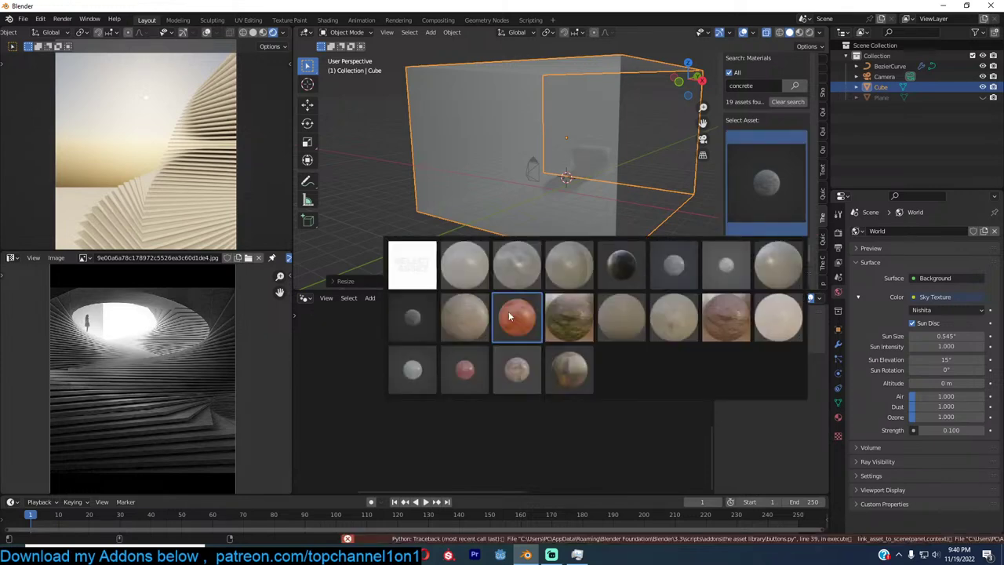
click(508, 316)
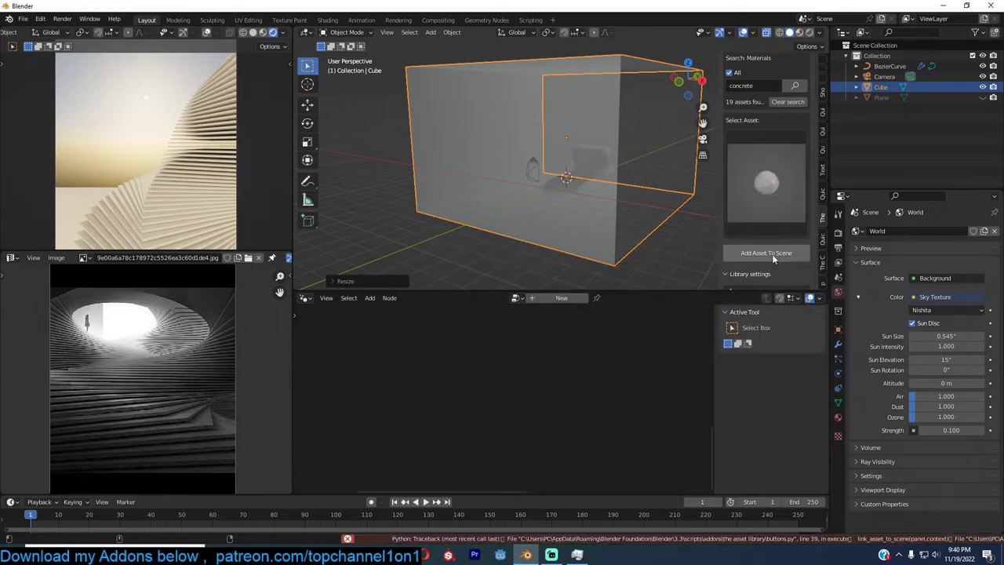
click(771, 254)
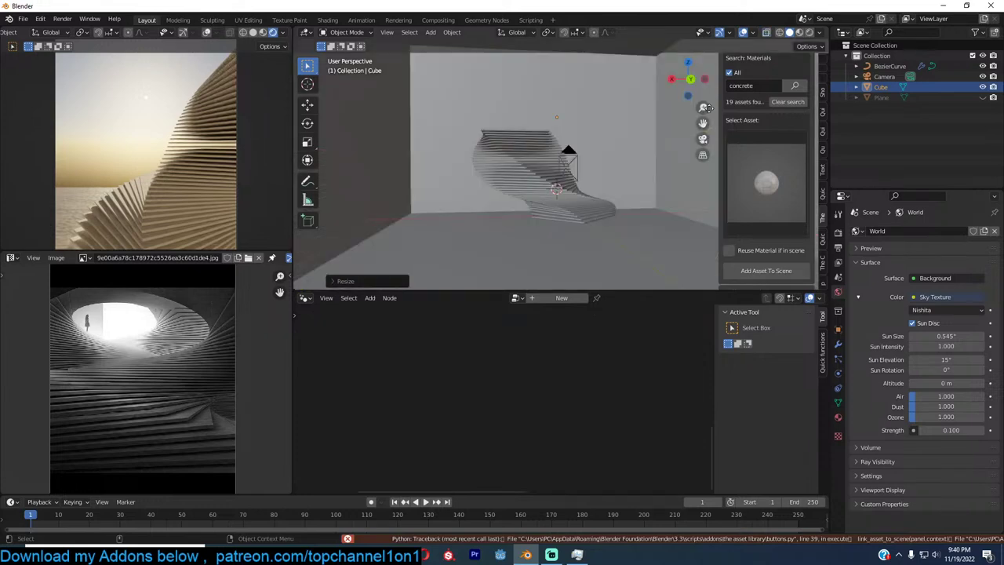
click(799, 32)
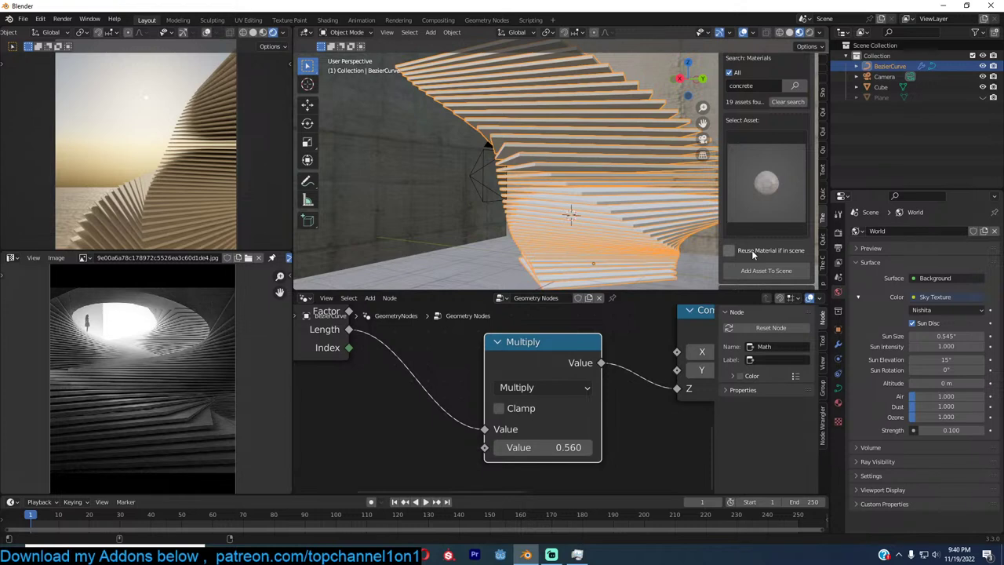
Enable reusing materials already in the scene, unhide the Plane slab and apply the chosen concrete material to it
click(752, 250)
middle_drag(690, 228, 601, 174)
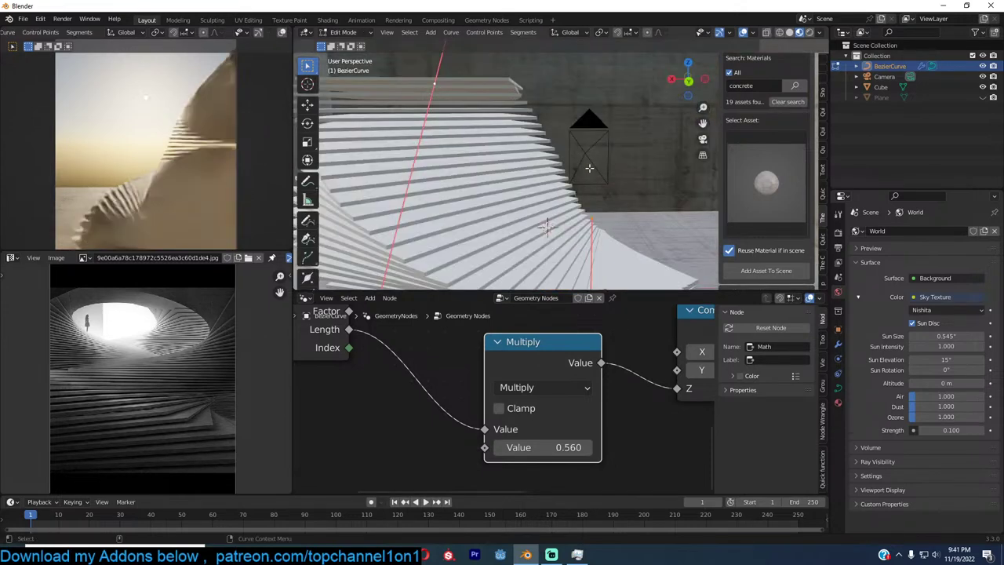
key(Tab)
scroll(671, 259, down, 6)
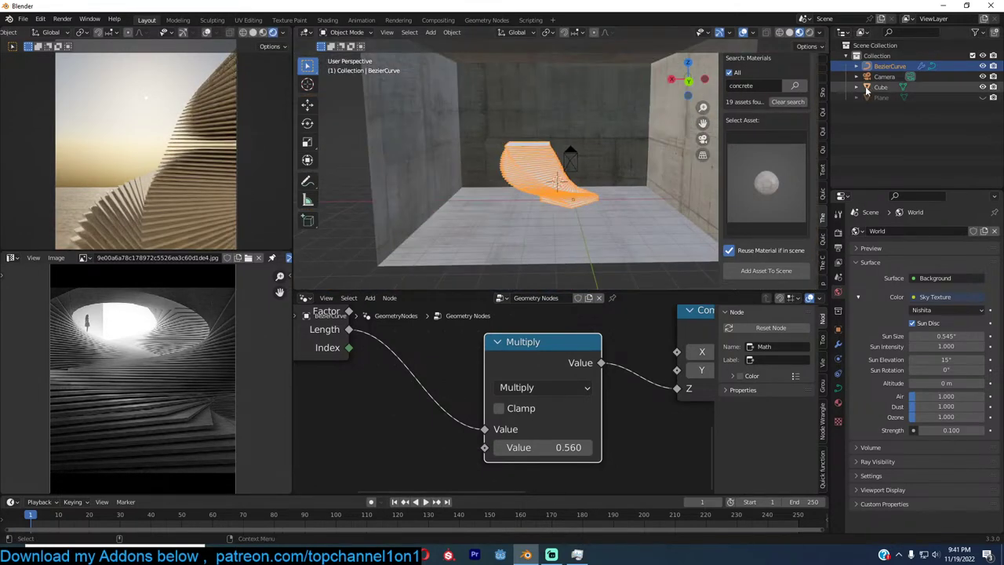
click(982, 97)
click(882, 97)
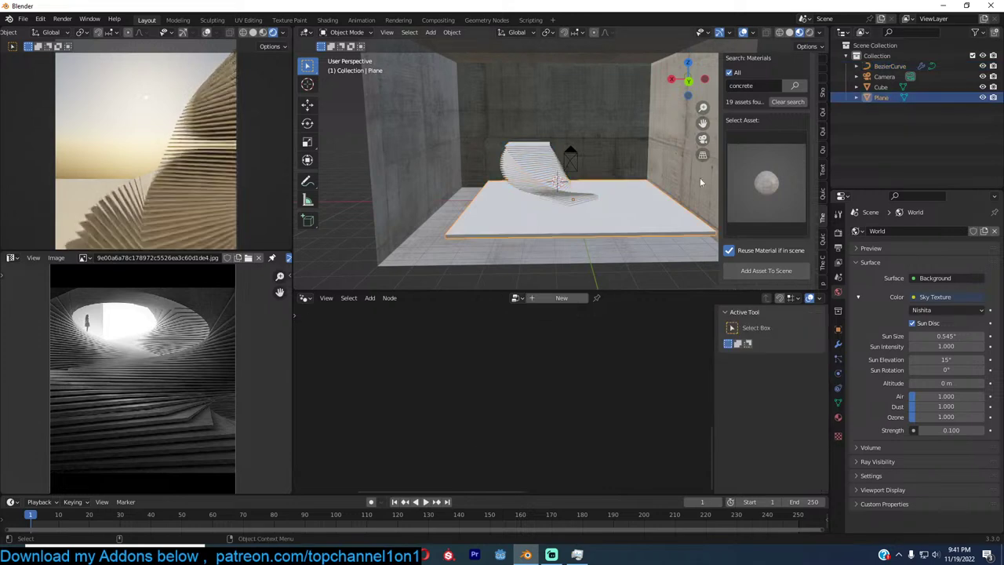
click(741, 271)
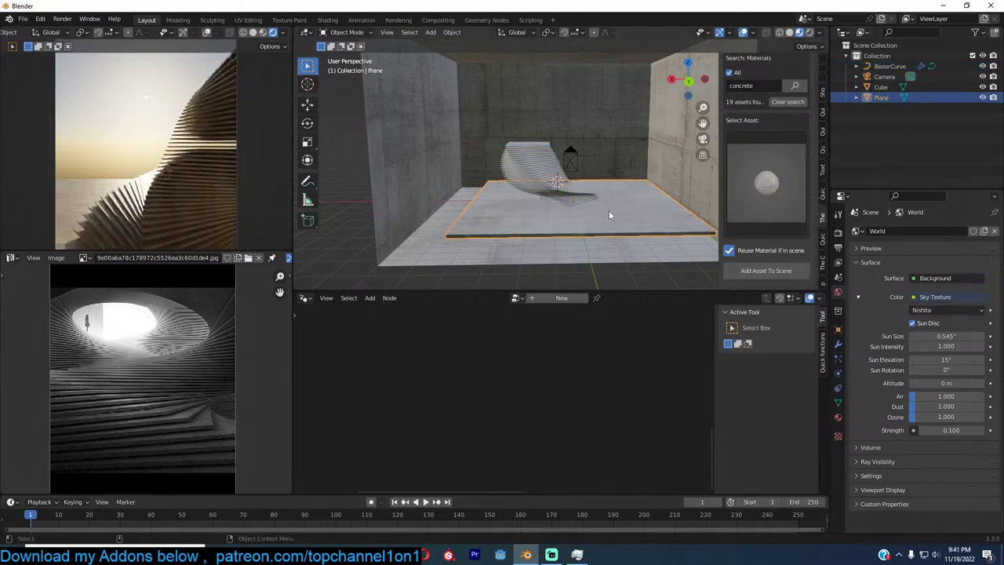
Lower the Plane slab by about 1.6 m along the Z axis
key(g)
key(z)
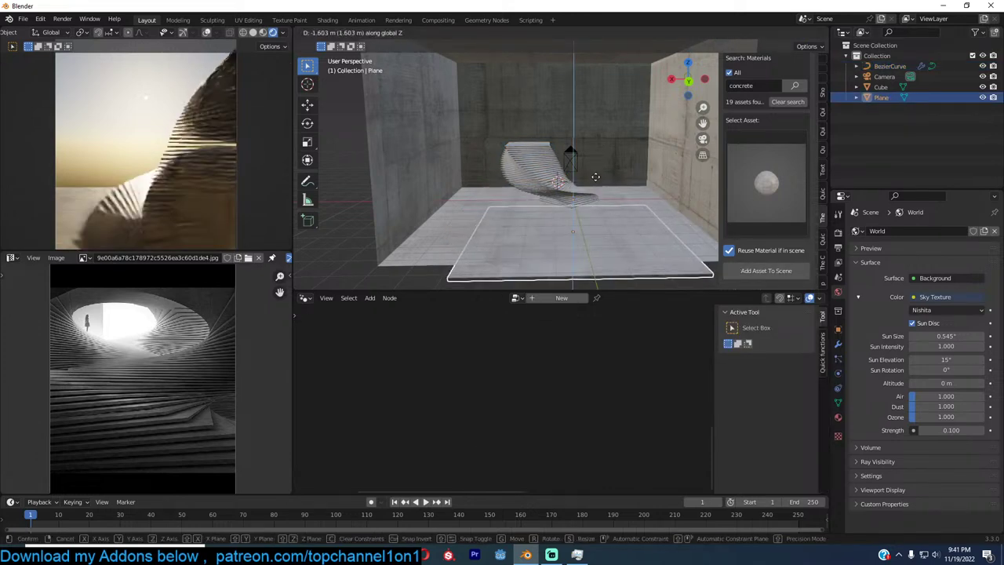
click(595, 177)
Delete the selected mesh geometry of the Plane slab in Edit Mode and return to Object Mode
click(534, 194)
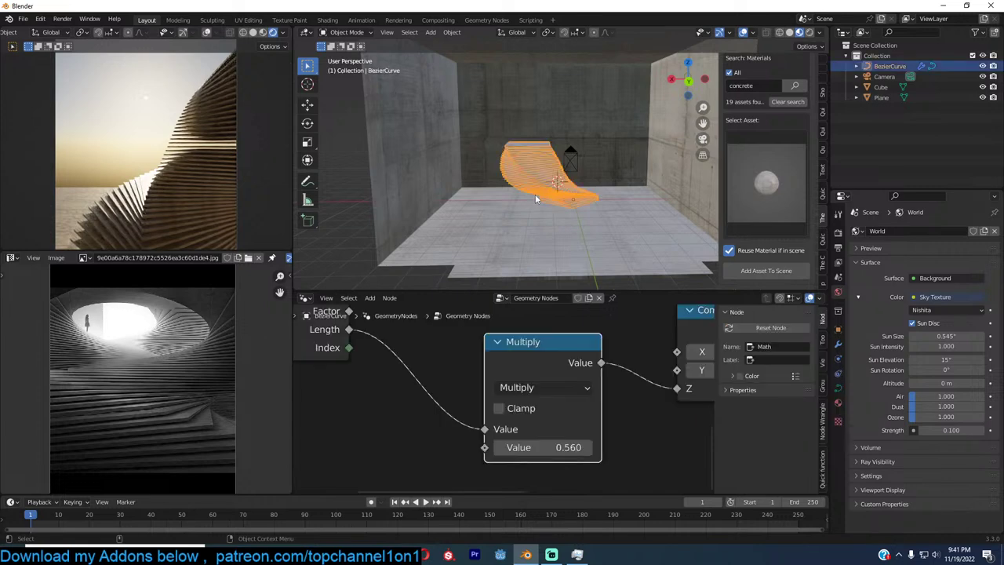
click(550, 245)
middle_drag(565, 254, 606, 217)
click(573, 232)
key(Tab)
key(x)
click(601, 195)
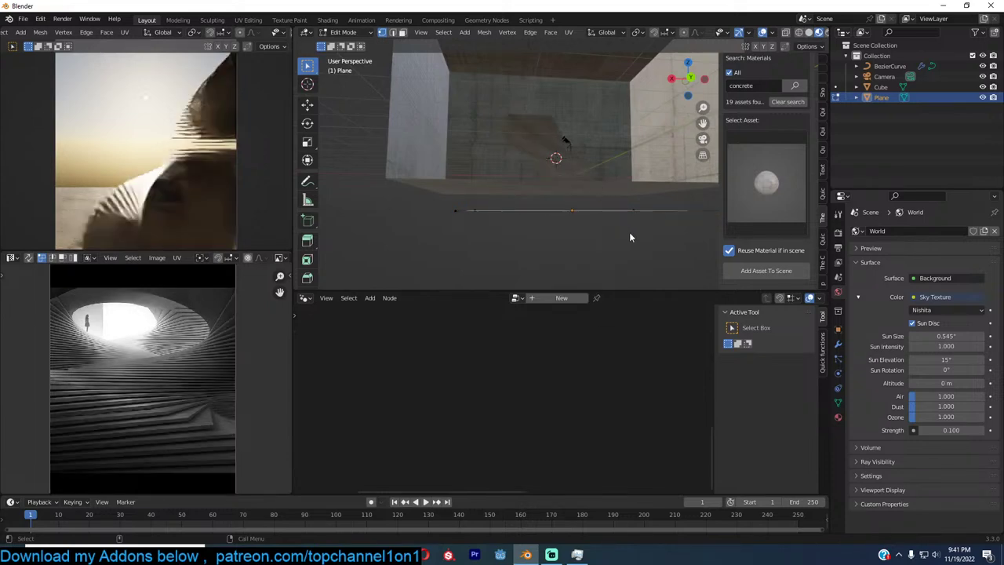
key(Tab)
middle_drag(629, 232, 635, 223)
Select the Bezier curve, look through the camera and delete the Object Info node from its geometry node tree
click(586, 183)
middle_drag(587, 183, 629, 186)
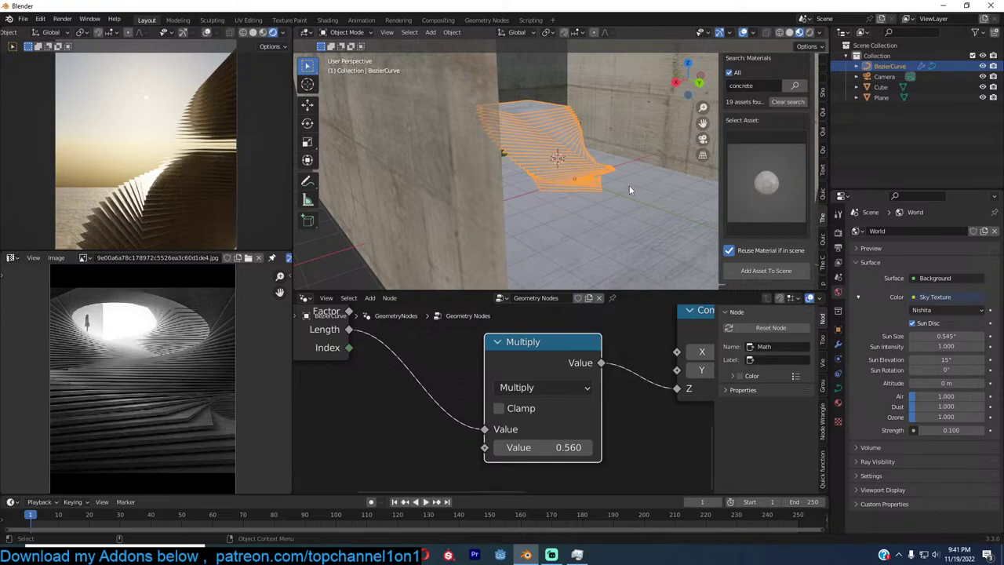
key(KP_0)
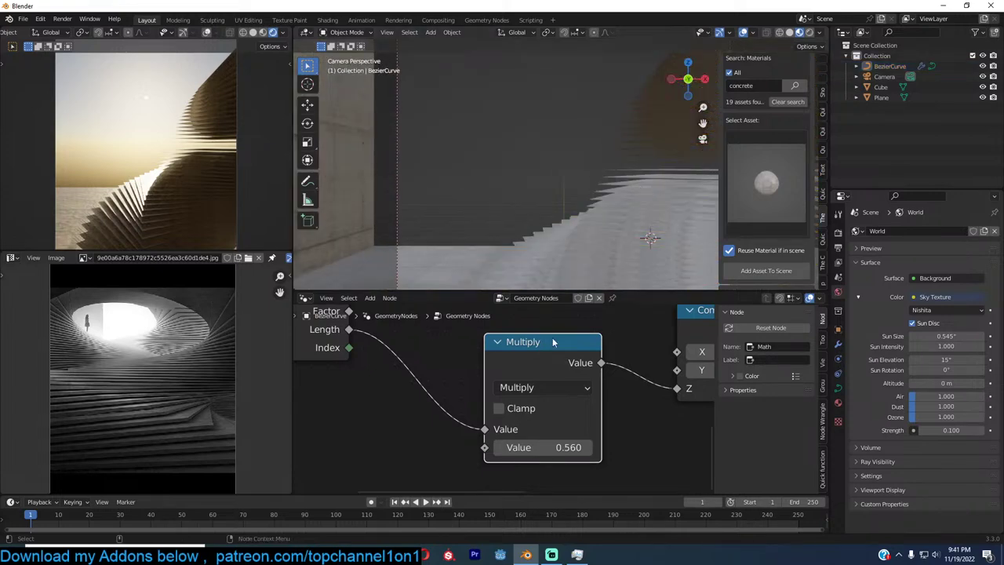
scroll(510, 353, down, 8)
scroll(527, 392, up, 8)
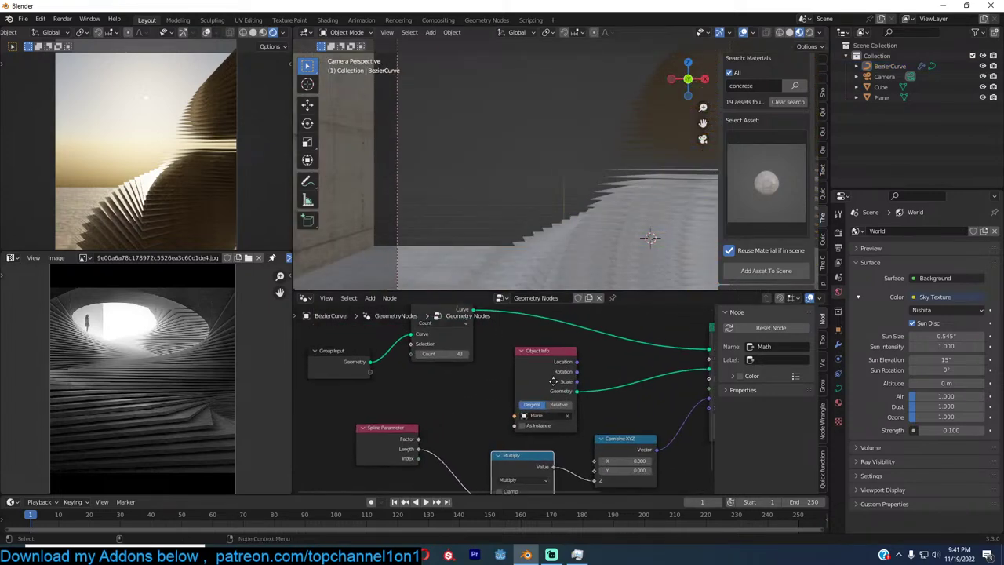
click(555, 379)
key(x)
scroll(555, 378, down, 5)
Add a Grid node with Size X and Y of 1.37 m and connect its Mesh to the Instance on Points node's Instance input
key(shift+a)
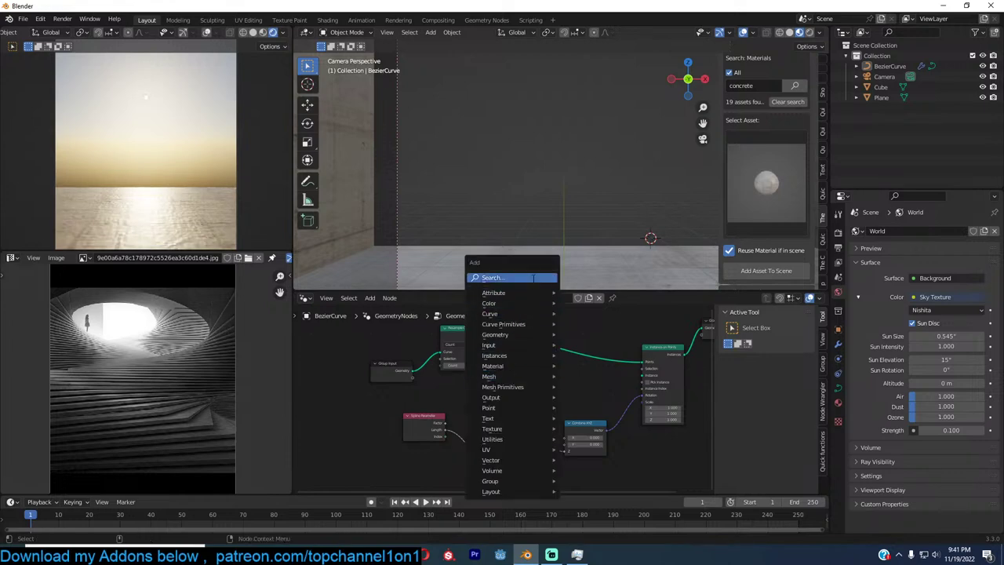
click(493, 278)
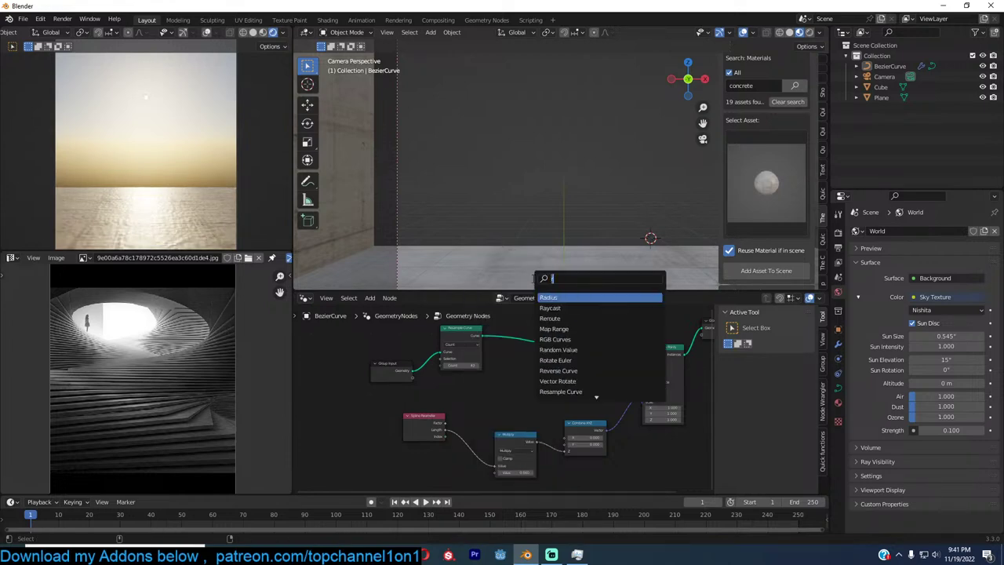
text(grid)
key(Return)
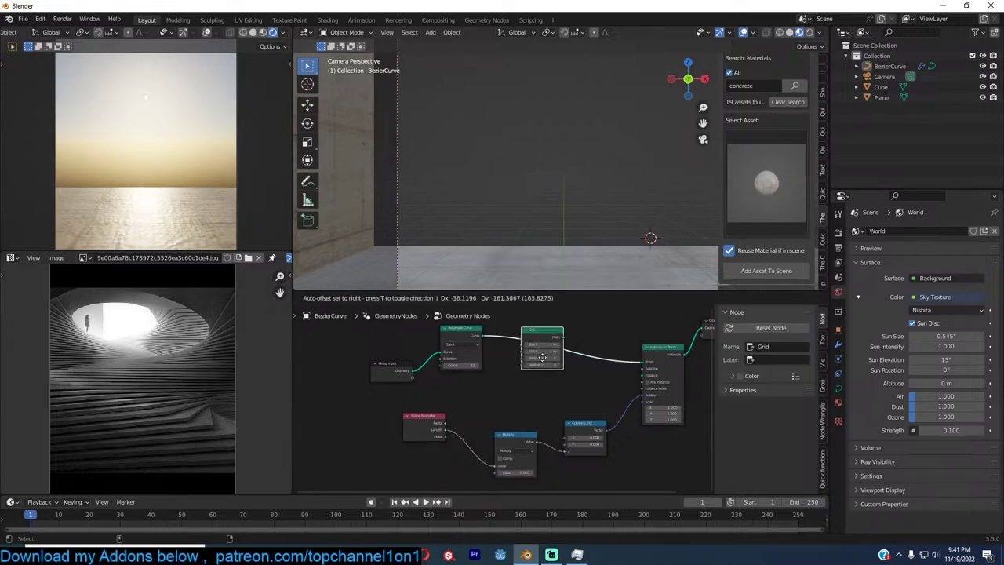
click(517, 366)
scroll(517, 367, up, 3)
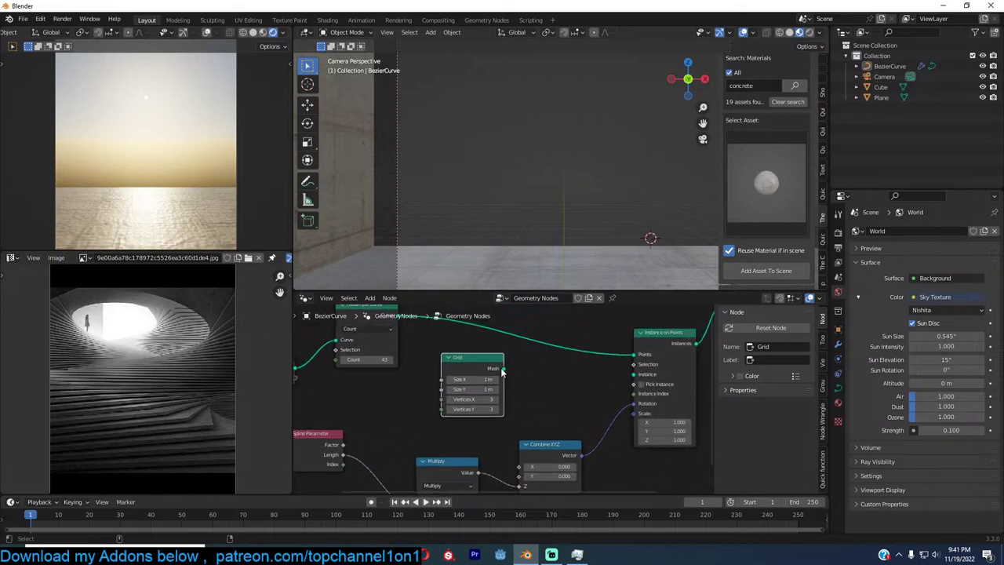
drag(504, 368, 632, 378)
middle_drag(505, 372, 549, 349)
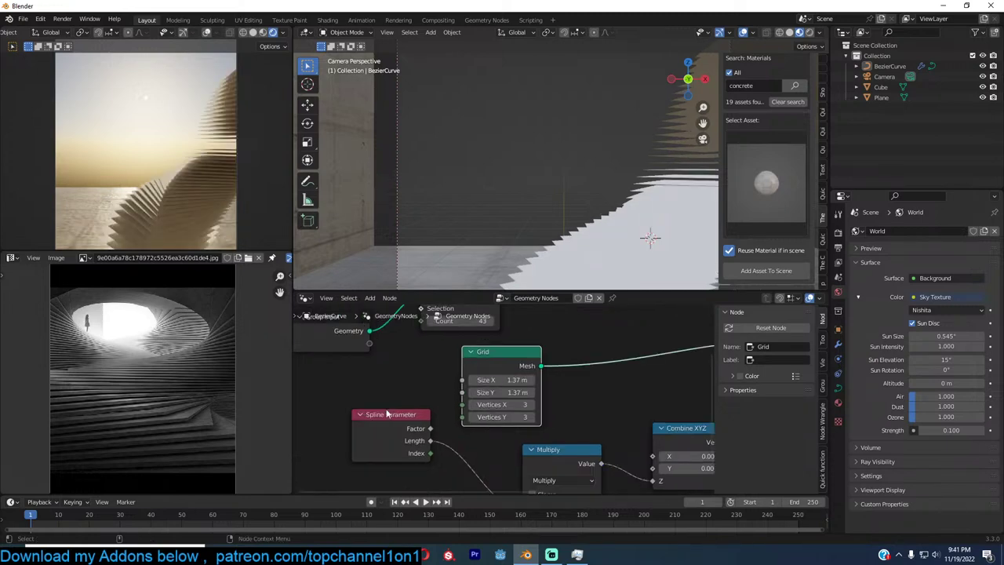
Insert an Extrude Mesh node on the link between the Grid and Instance on Points nodes
key(shift+a)
mouse_move(471, 316)
click(494, 346)
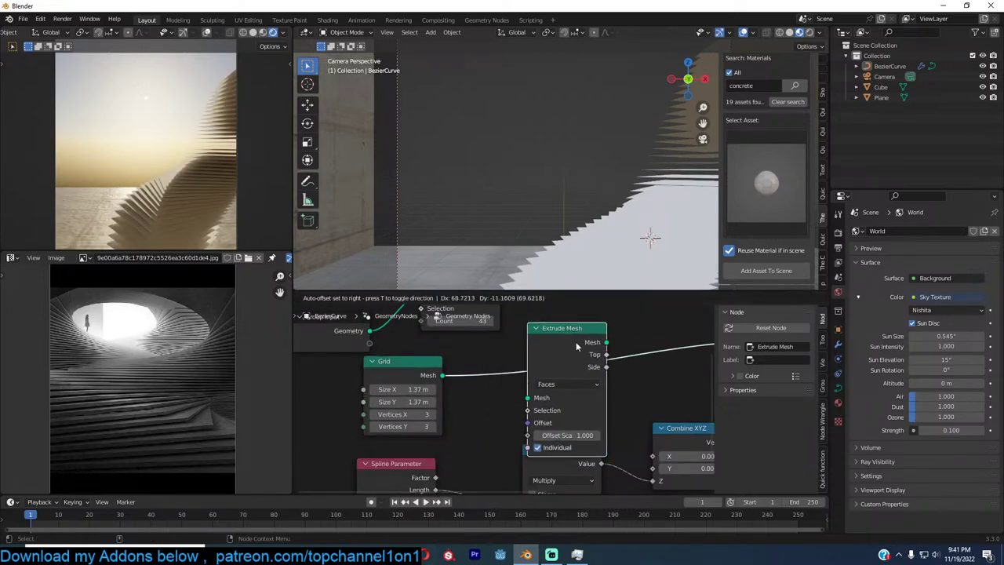
click(576, 341)
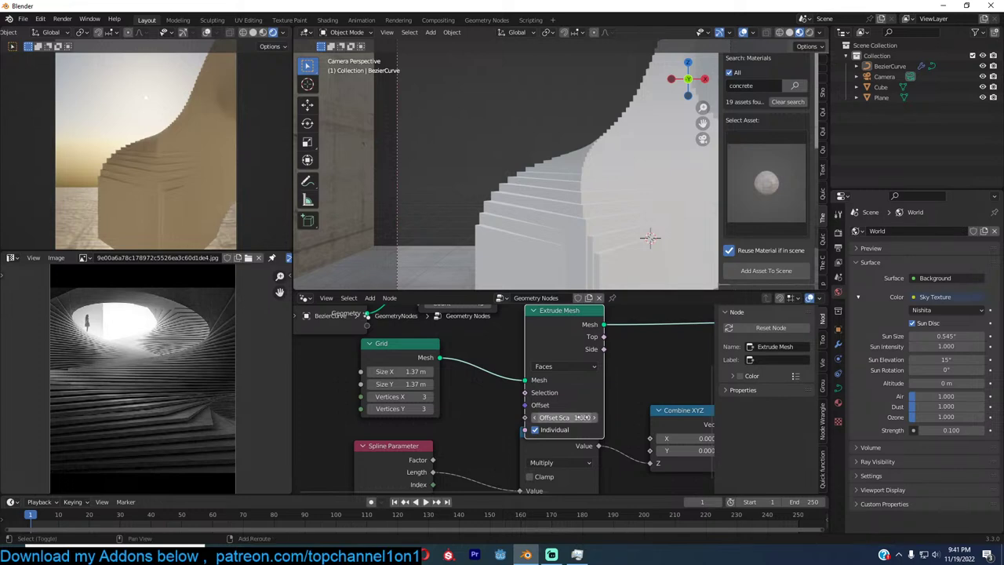
drag(582, 418, 558, 417)
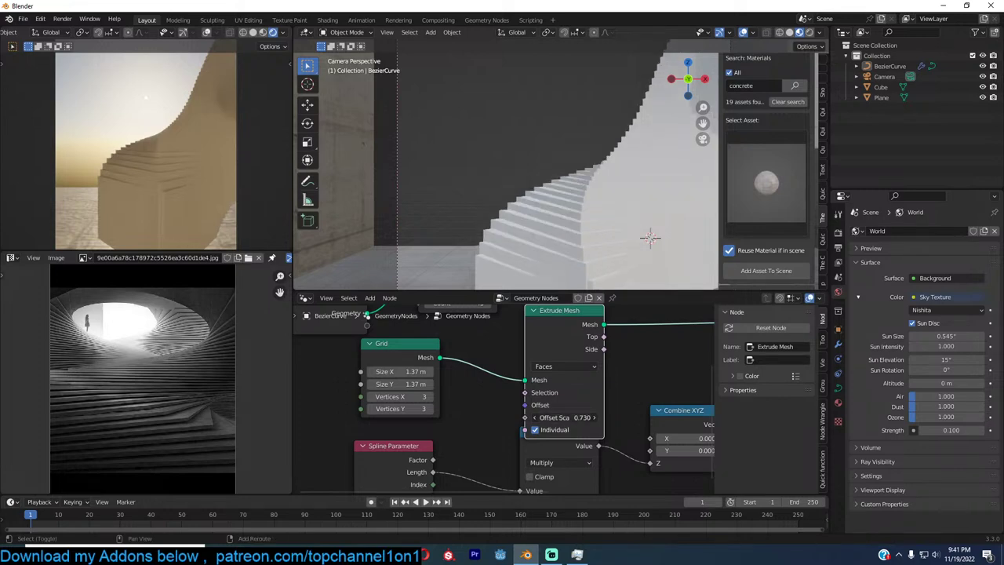
right_click(551, 419)
middle_drag(549, 430, 537, 411)
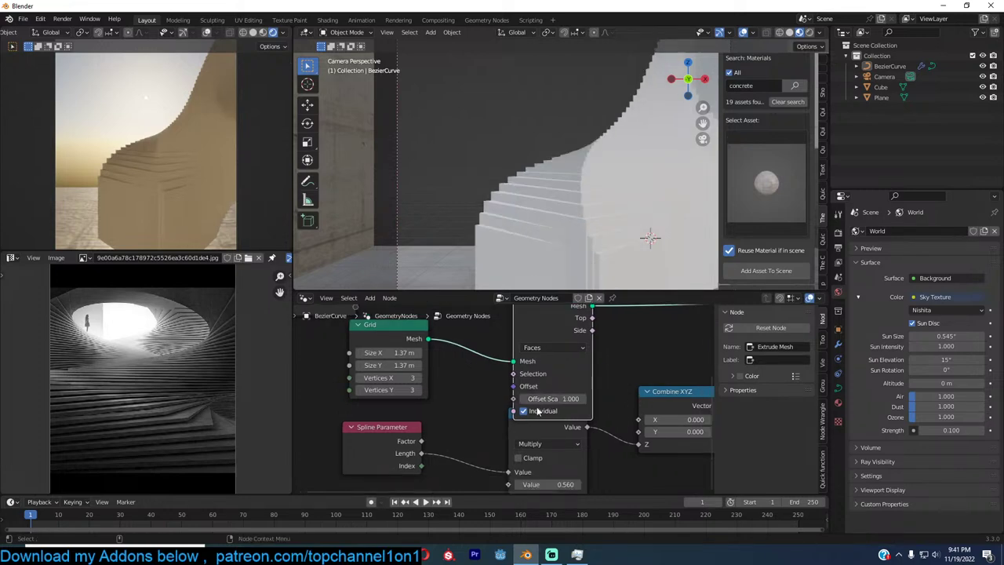
Set the Extrude Mesh node's Offset Scale to 0.050
drag(576, 418, 502, 417)
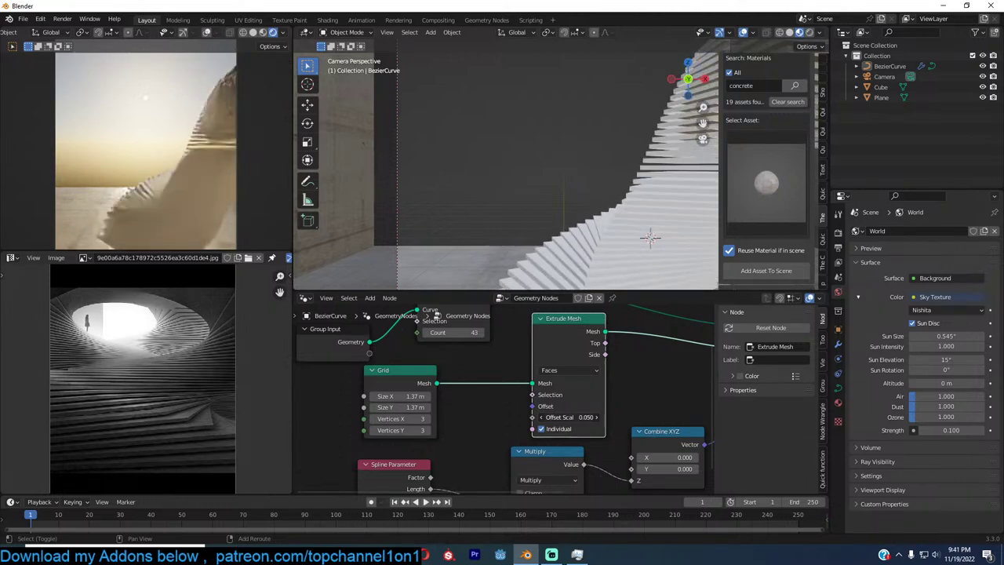
scroll(625, 403, down, 2)
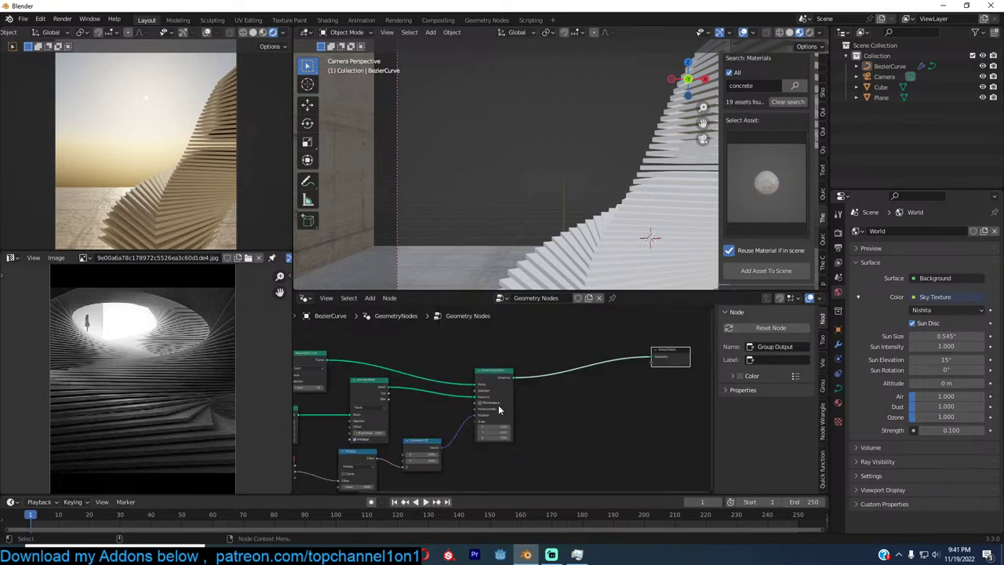
Insert a Set Material node between Extrude Mesh and Instance on Points, expose its Material through Group Input and assign concrete in the modifier
key(shift+a)
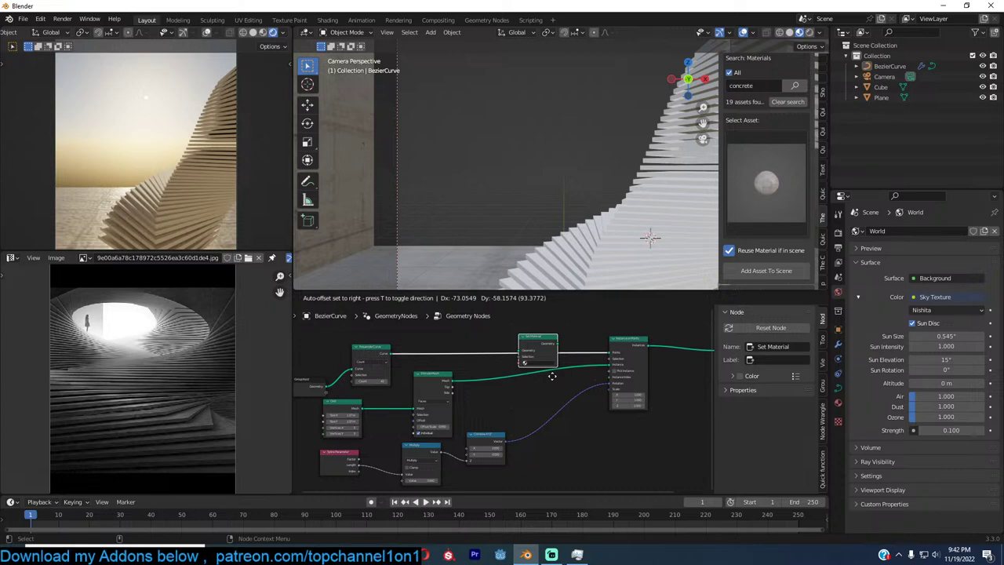
click(637, 384)
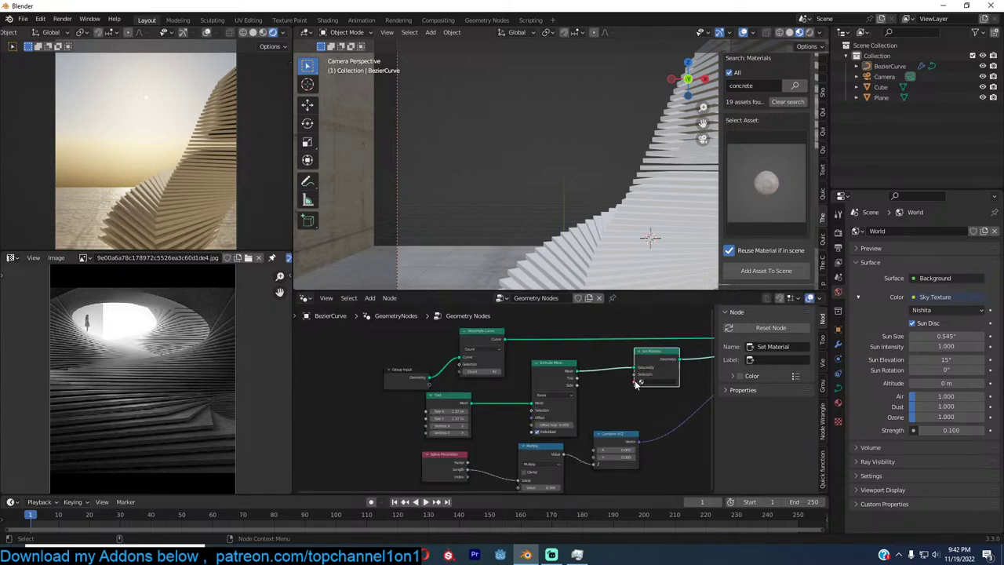
click(838, 345)
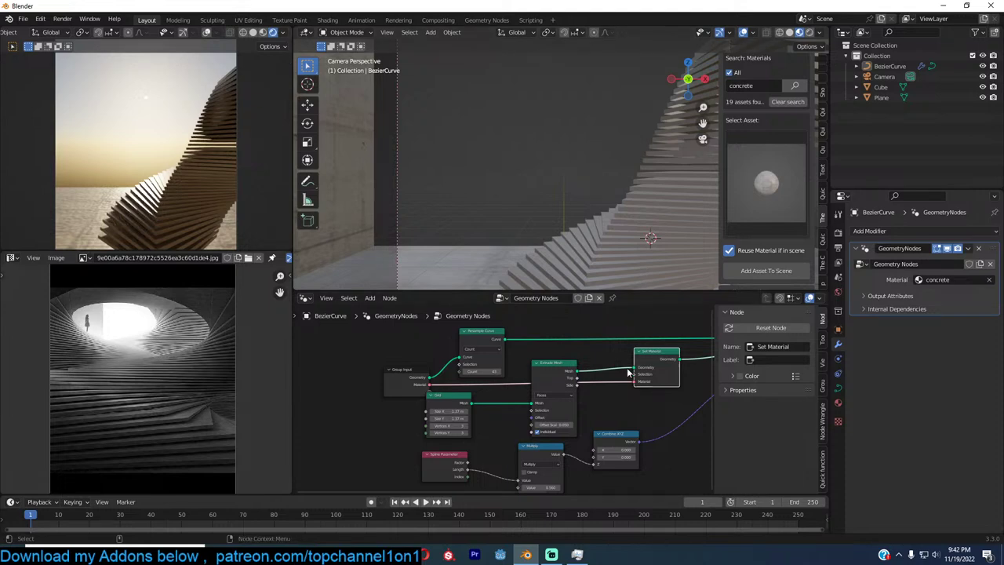
scroll(628, 369, up, 1)
middle_drag(606, 192, 649, 246)
scroll(569, 210, up, 6)
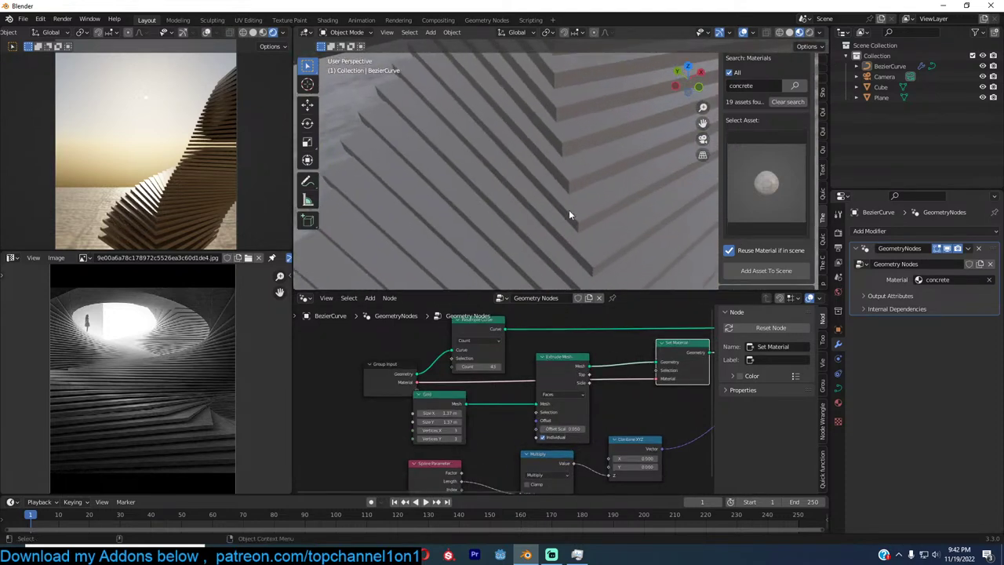
scroll(569, 209, up, 1)
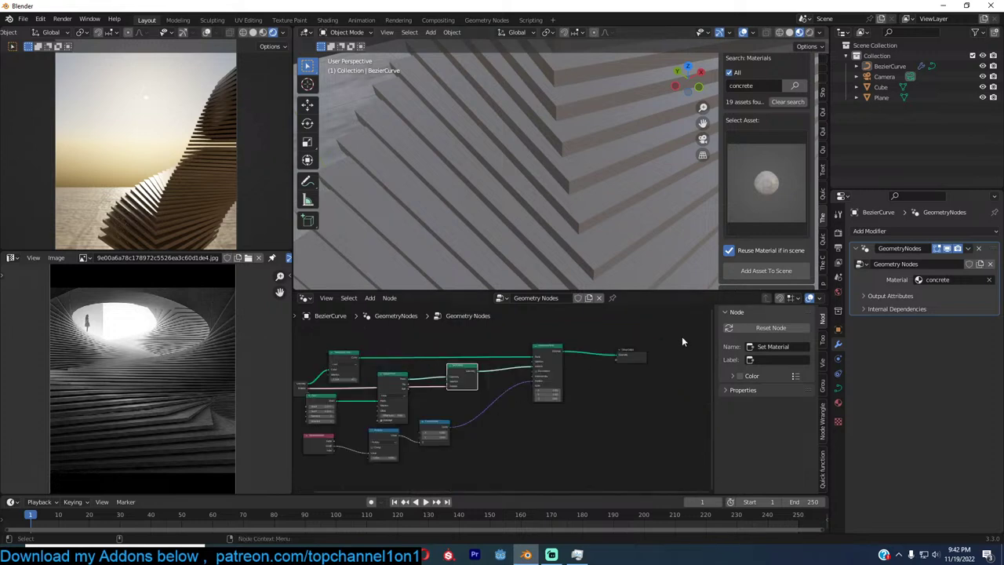
drag(676, 336, 533, 361)
click(536, 345)
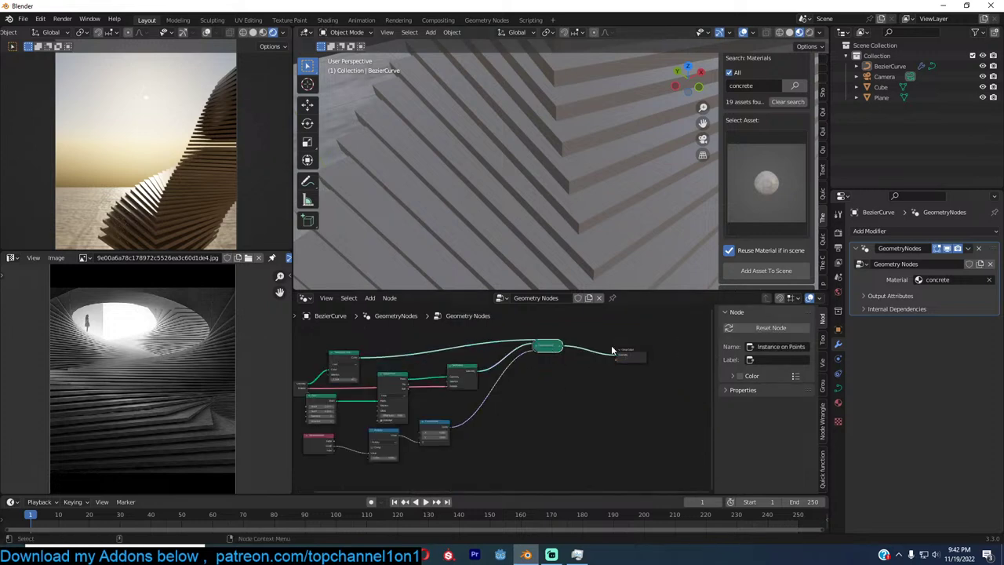
click(537, 347)
Start saving the file and create a new folder named abstract in D:\models\2022\november
key(ctrl+s)
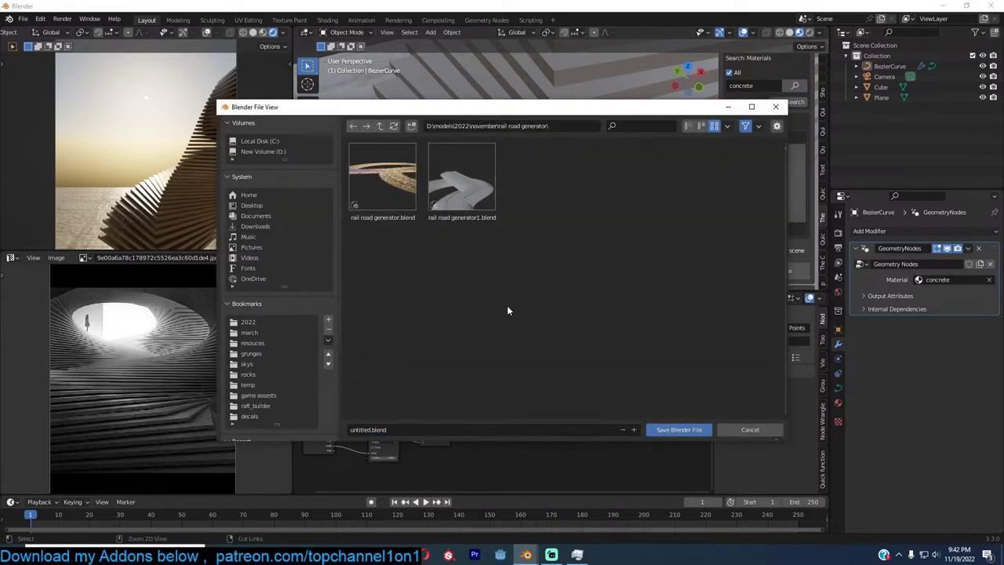
click(380, 126)
click(380, 125)
double_click(392, 189)
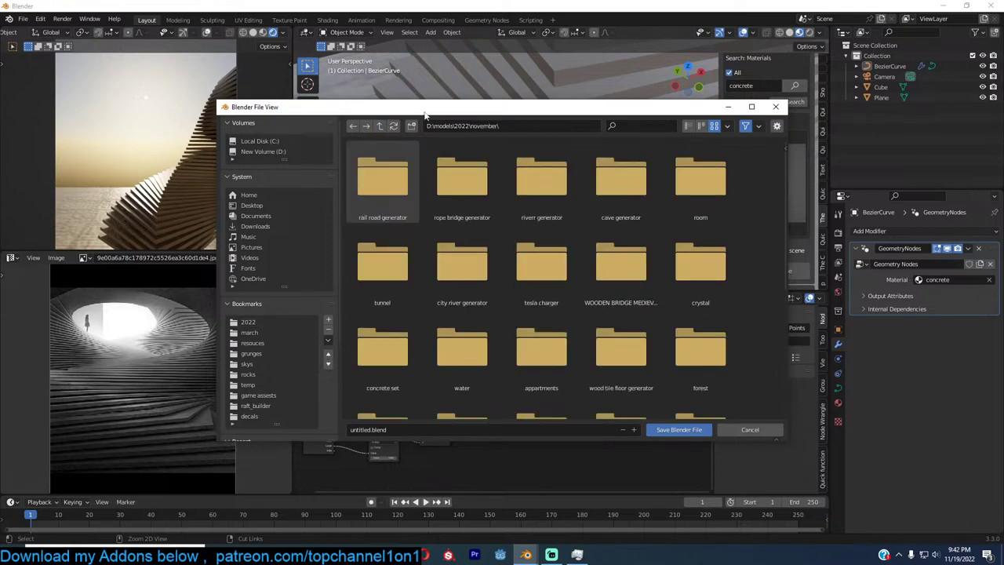
click(411, 126)
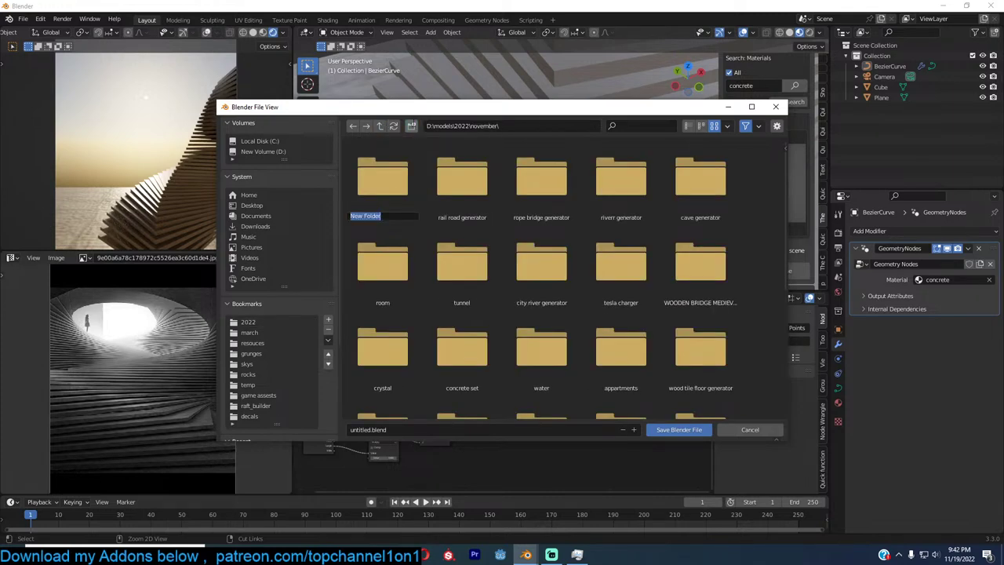
text(absta)
key(BackSpace)
text(ract)
key(ctrl+a)
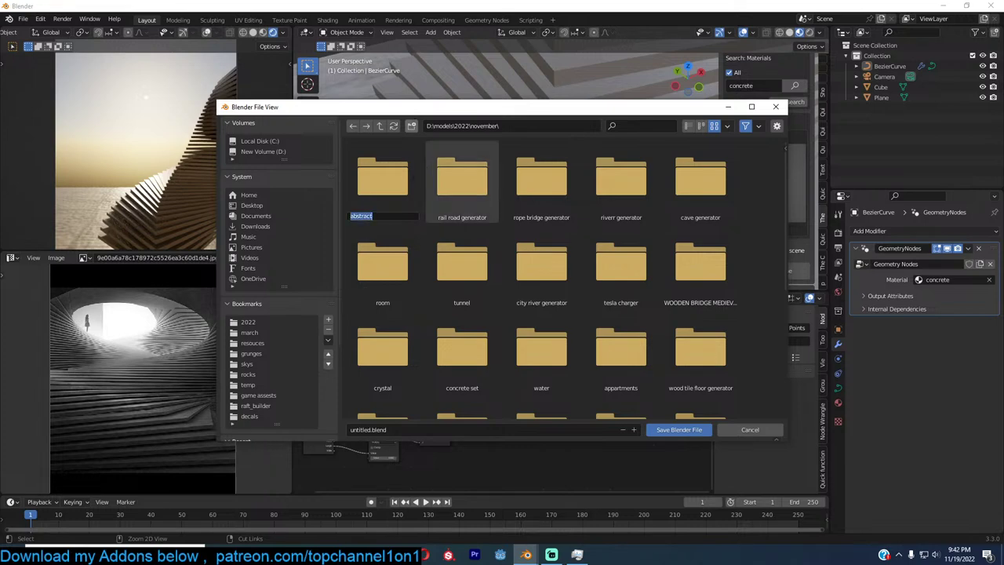
key(Return)
Create a subfolder named 1 inside the abstract folder and save the file there as abstract.blend
double_click(406, 178)
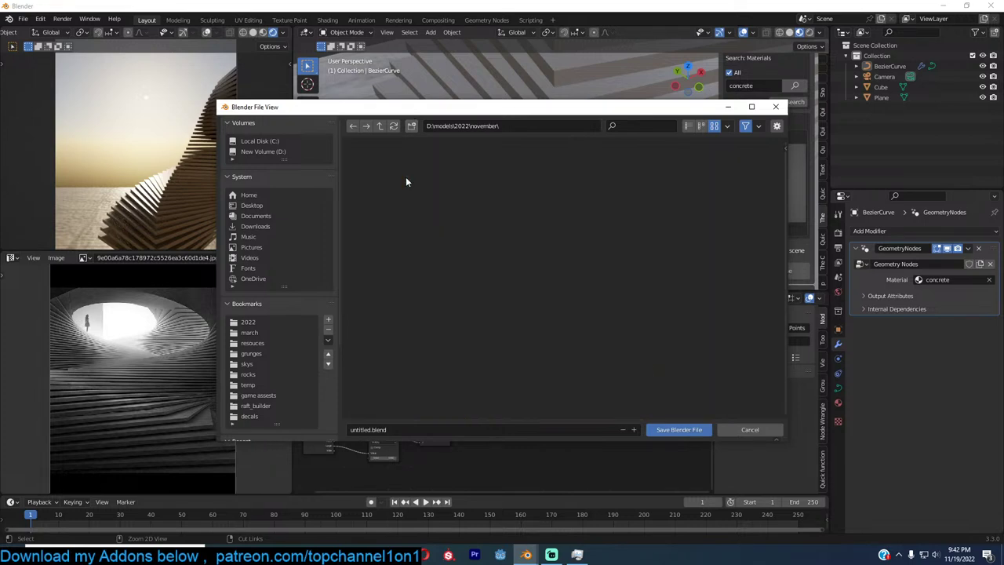
text(i1)
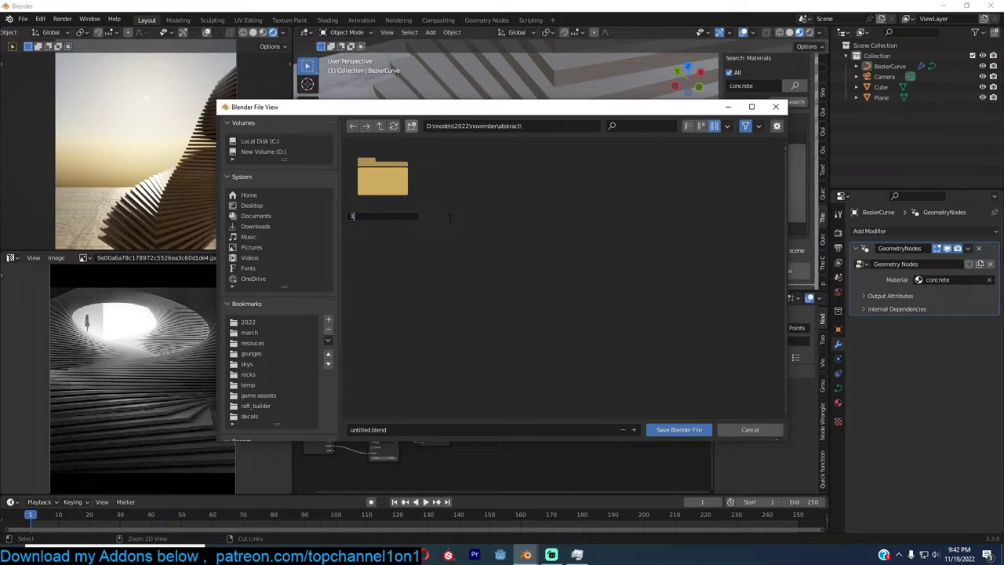
key(Return)
click(679, 430)
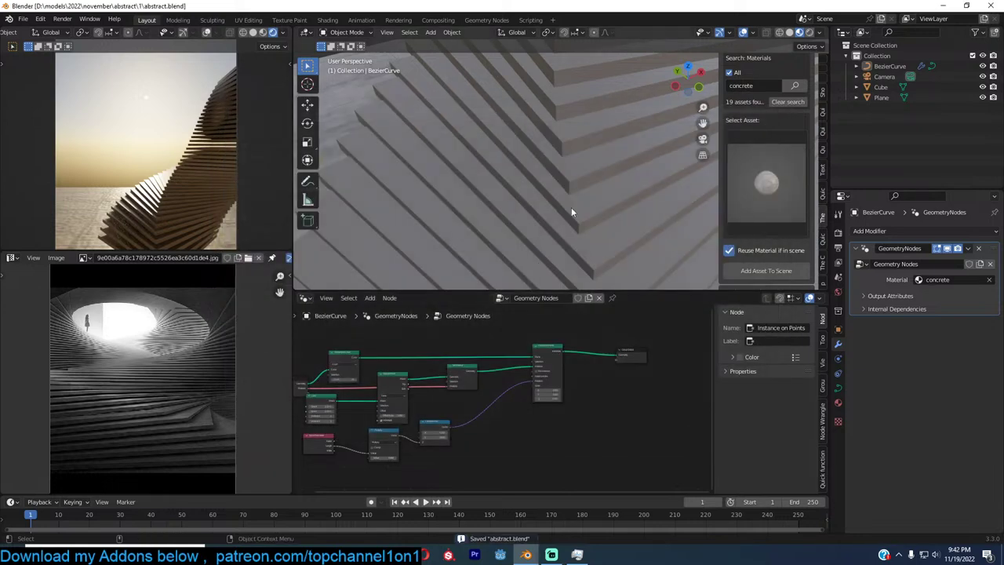
Select the Bezier curve and insert a Capture Attribute node between the Set Material and Instance on Points nodes
click(565, 150)
scroll(610, 364, up, 4)
drag(424, 367, 642, 359)
middle_drag(466, 394, 518, 385)
scroll(502, 368, up, 3)
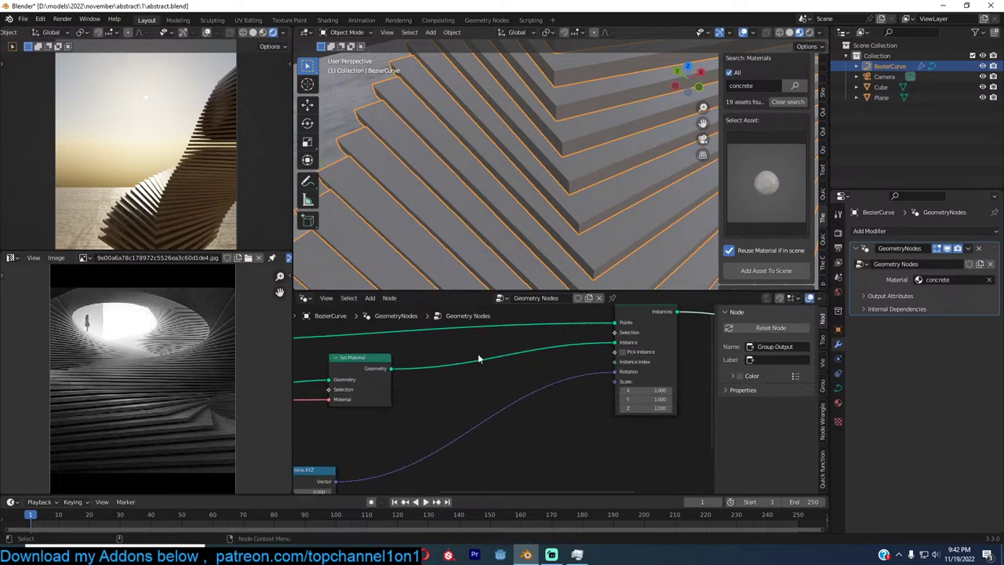
middle_drag(486, 355, 514, 353)
key(shift+a)
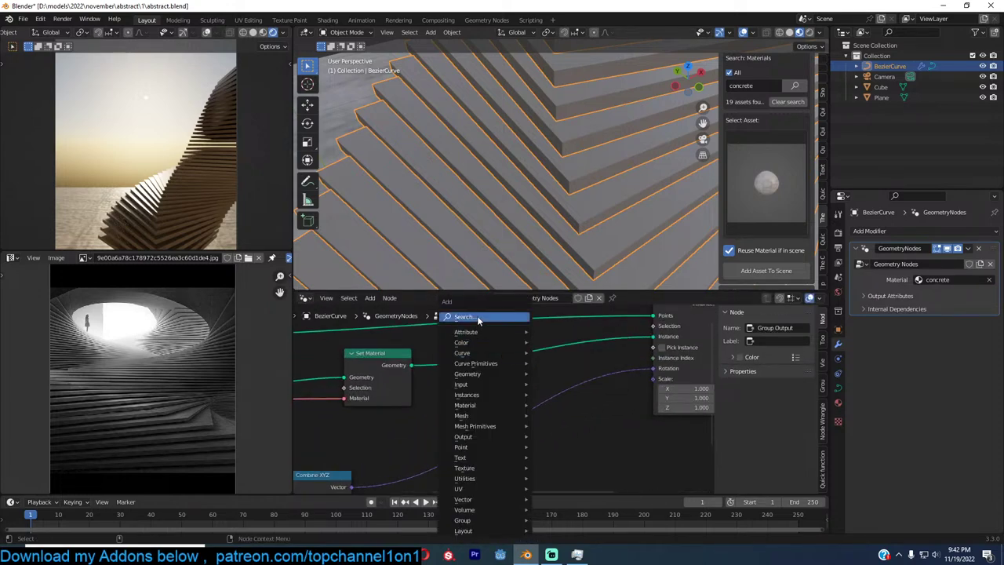
click(477, 315)
text(ca)
click(543, 349)
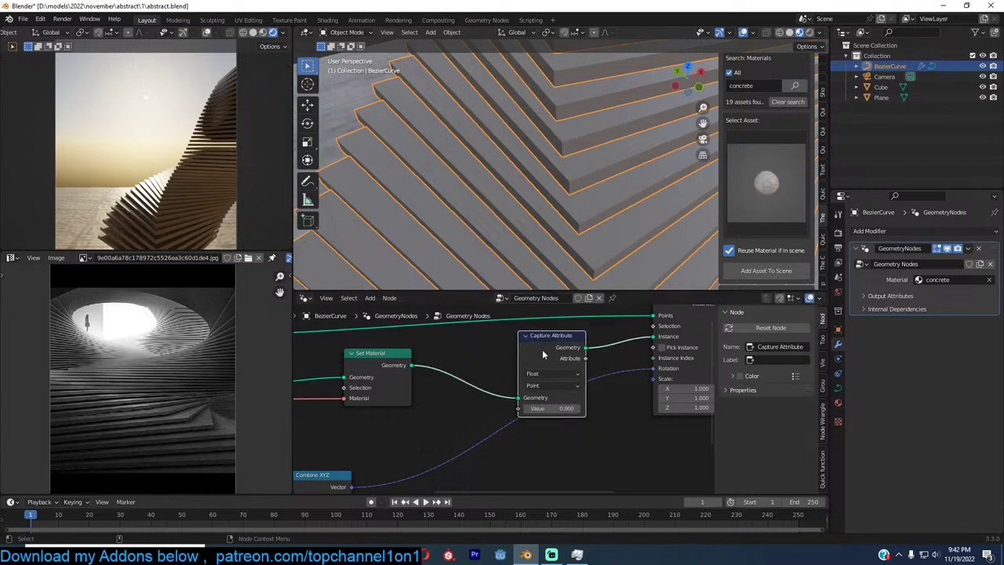
Add a UV Unwrap node, connect its UV output to the Capture Attribute node's Value input and save the file
middle_drag(479, 385, 511, 372)
key(shift+a)
click(477, 317)
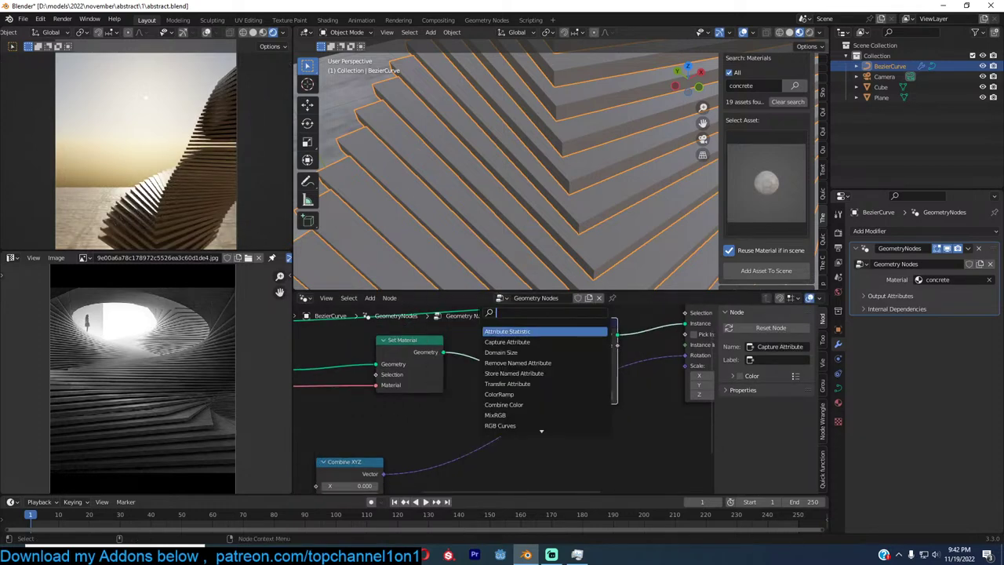
text(uv)
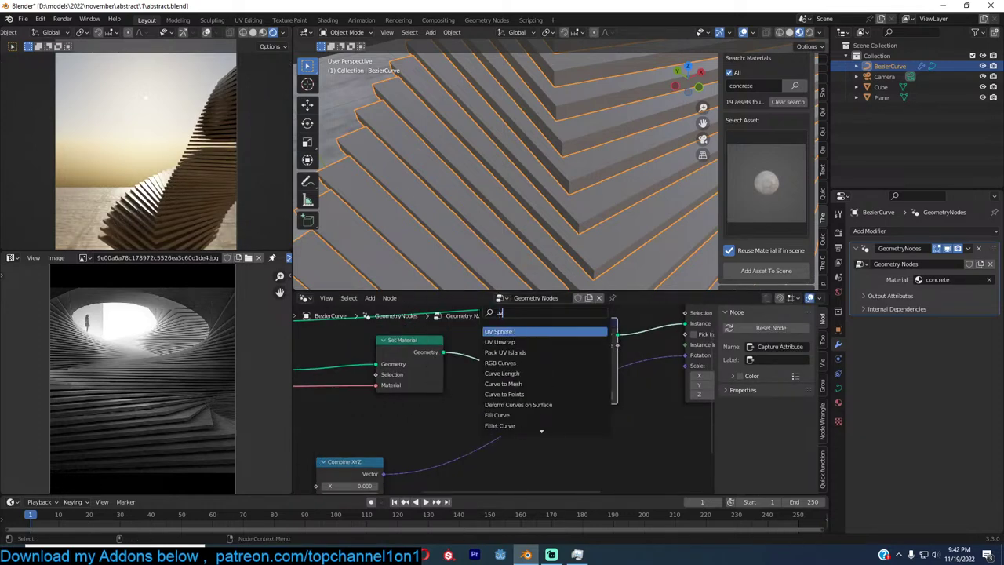
click(525, 344)
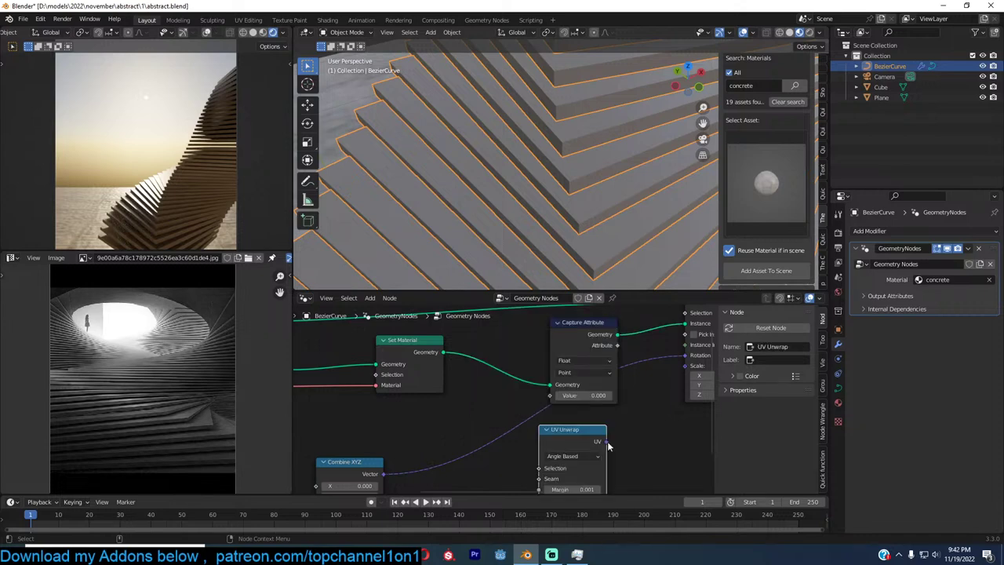
drag(607, 443, 550, 396)
scroll(555, 399, down, 1)
middle_drag(596, 415, 556, 399)
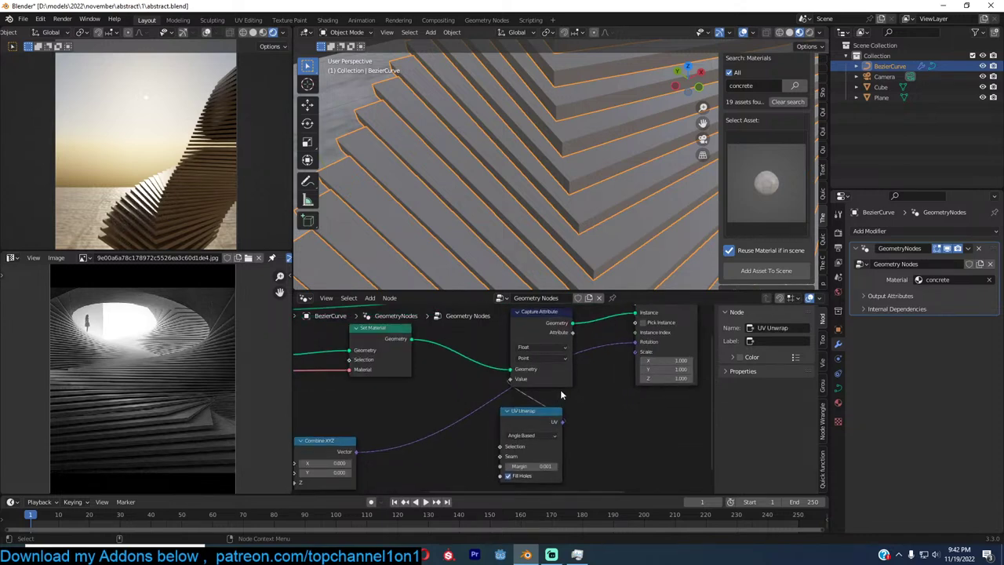
scroll(560, 389, down, 2)
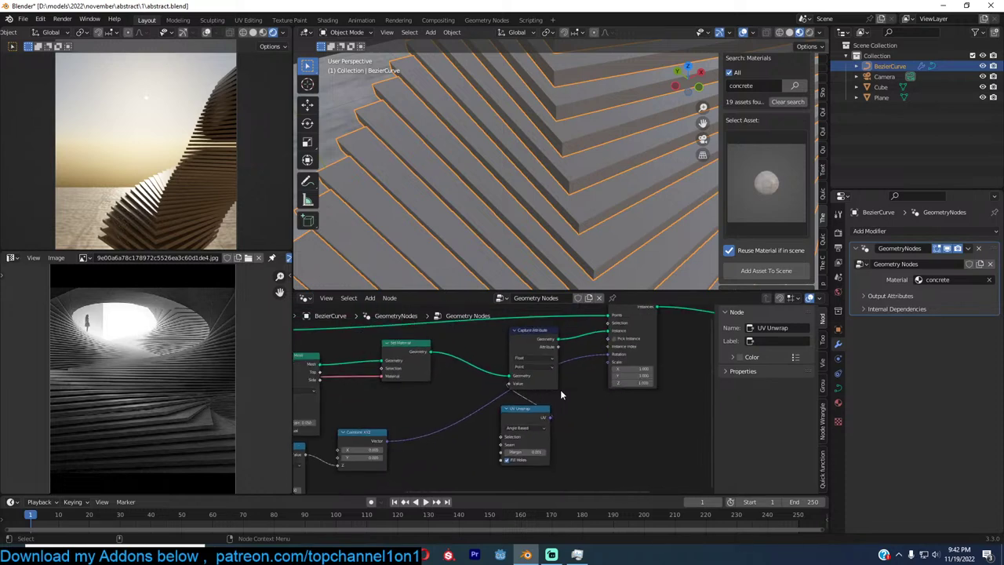
scroll(560, 389, down, 3)
ctrl+scroll(560, 389, up, 1)
scroll(560, 388, up, 4)
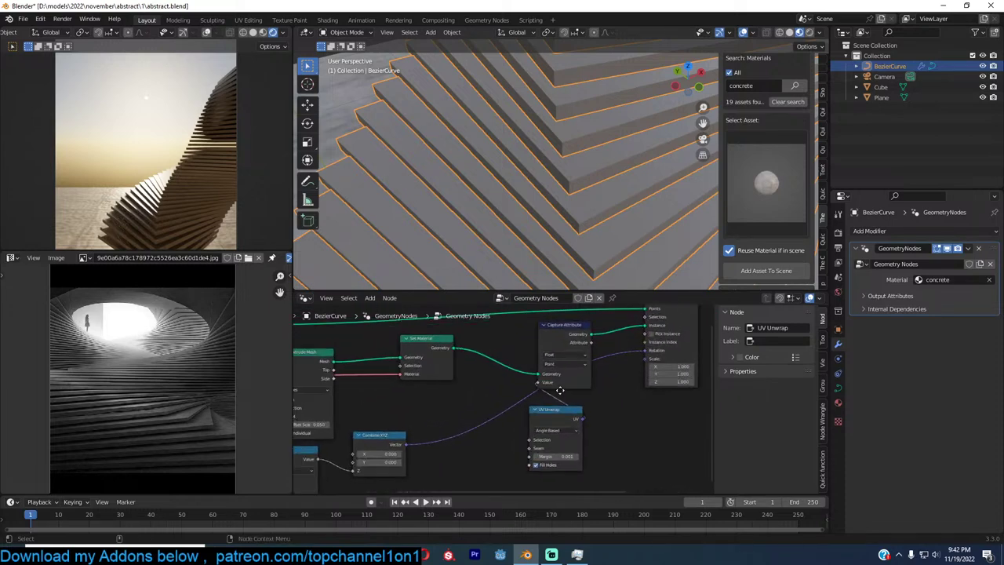
middle_drag(559, 390, 483, 396)
key(ctrl+s)
Inspect the stacked slabs, save the file again, return to the camera view and deselect everything
scroll(493, 389, down, 2)
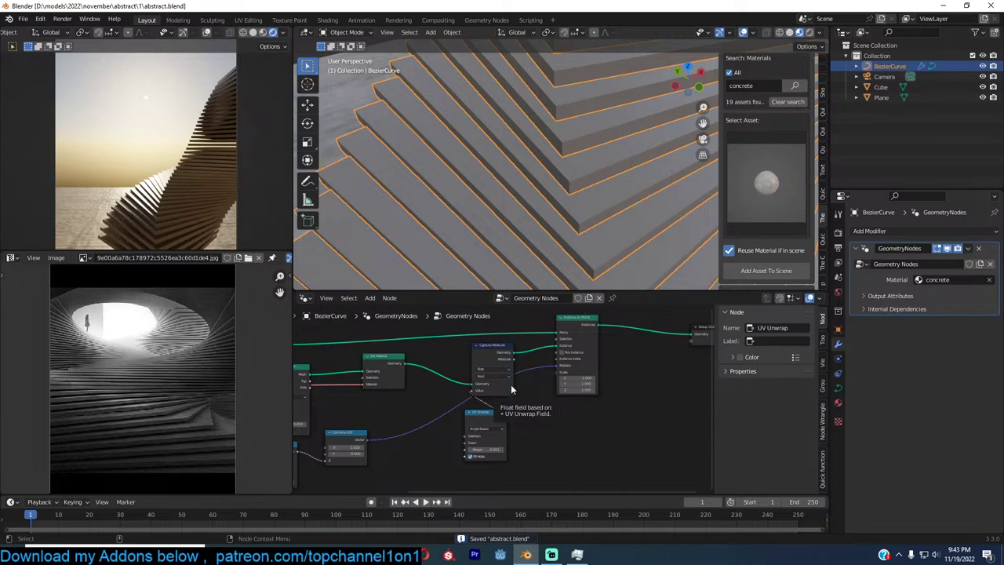
scroll(581, 131, down, 7)
scroll(582, 186, down, 9)
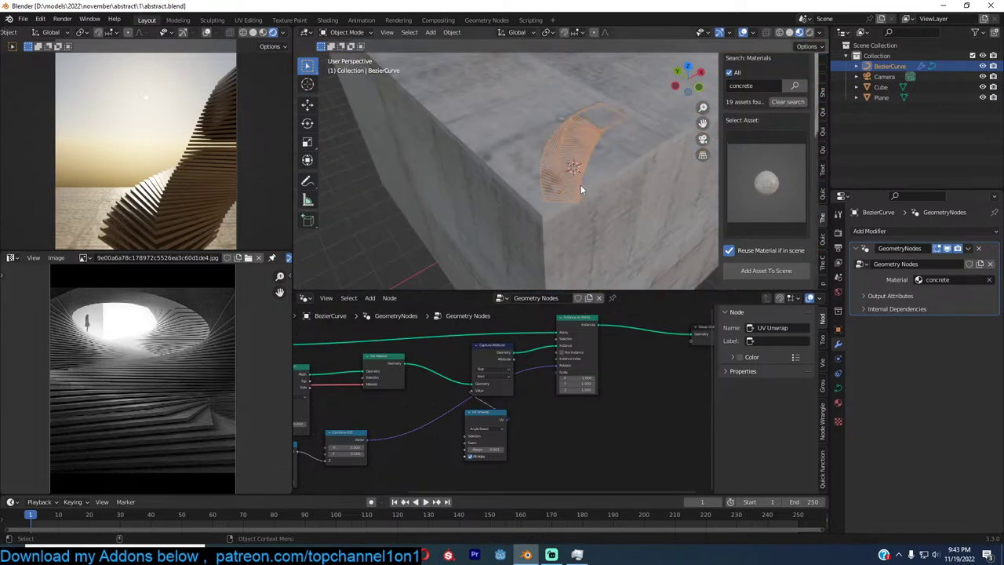
scroll(581, 191, up, 9)
middle_drag(581, 193, 618, 220)
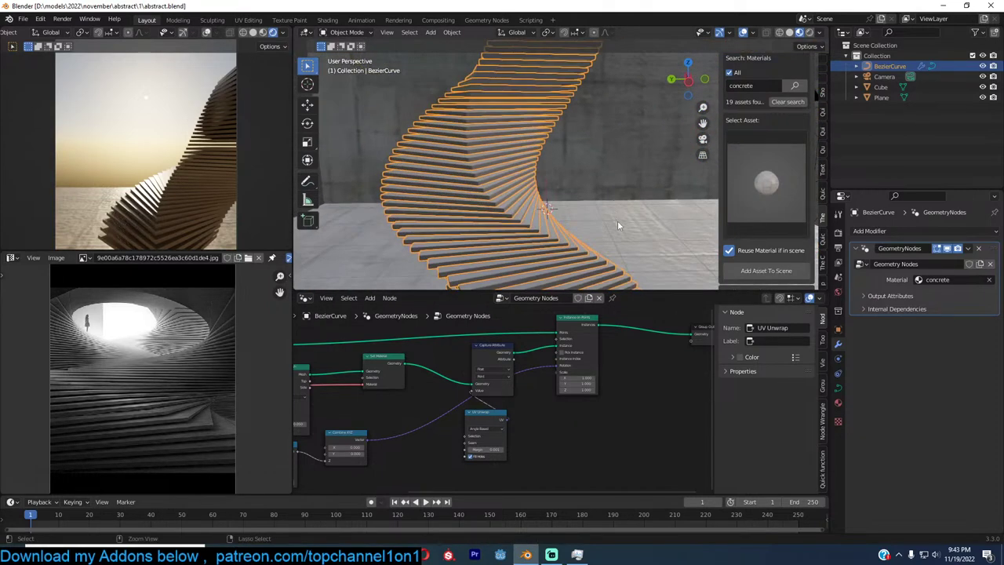
key(ctrl+s)
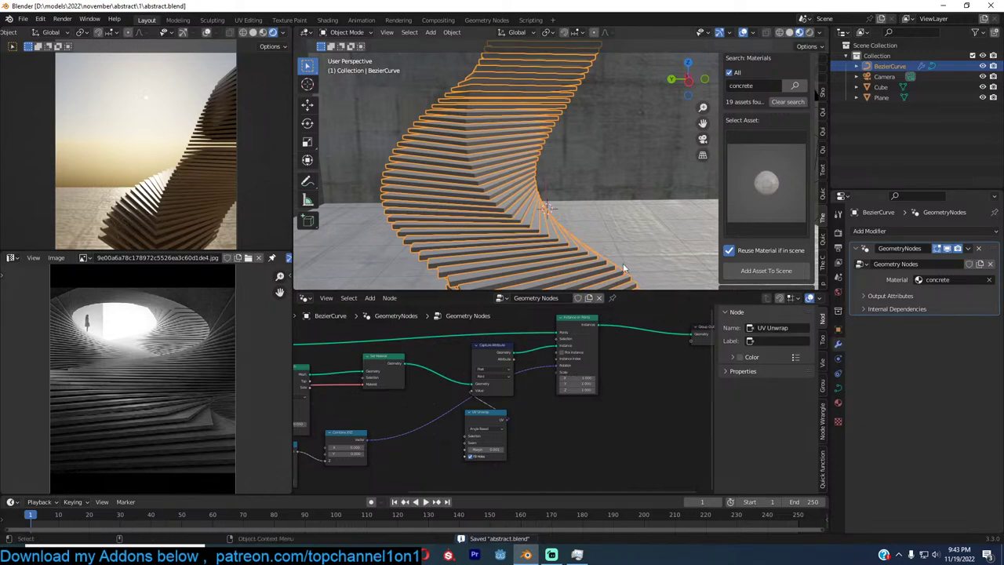
key(KP_Divide)
key(KP_Divide)
key(KP_0)
key(alt+a)
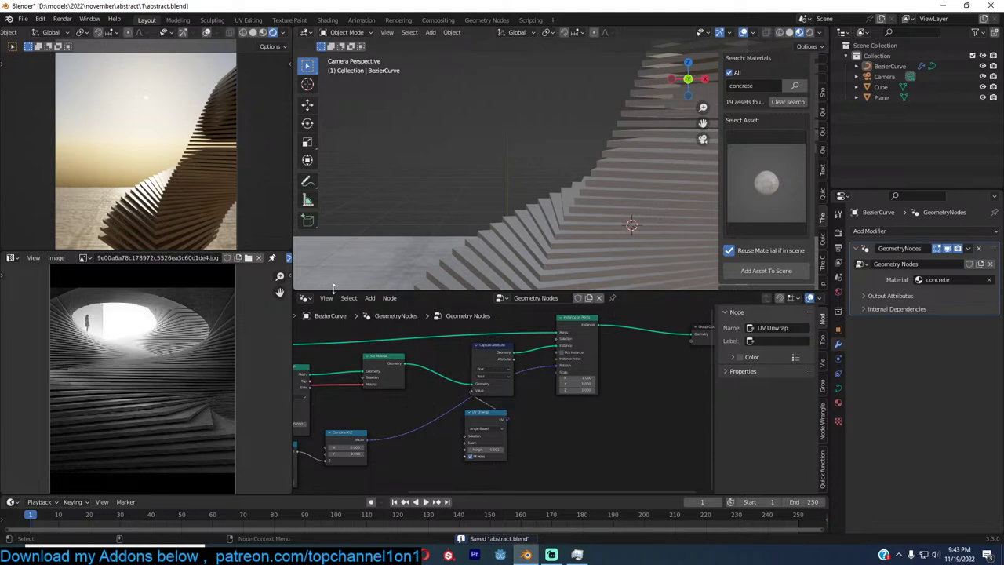
Switch the node area to the Shader Editor and add Texture Coordinate and Mapping nodes to the concrete material's first Image Texture
click(305, 298)
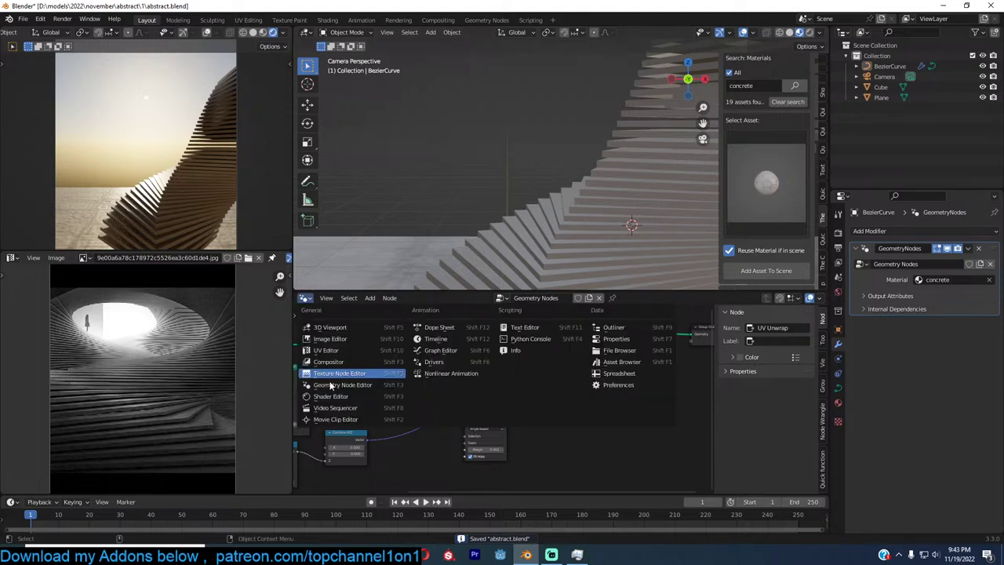
click(331, 396)
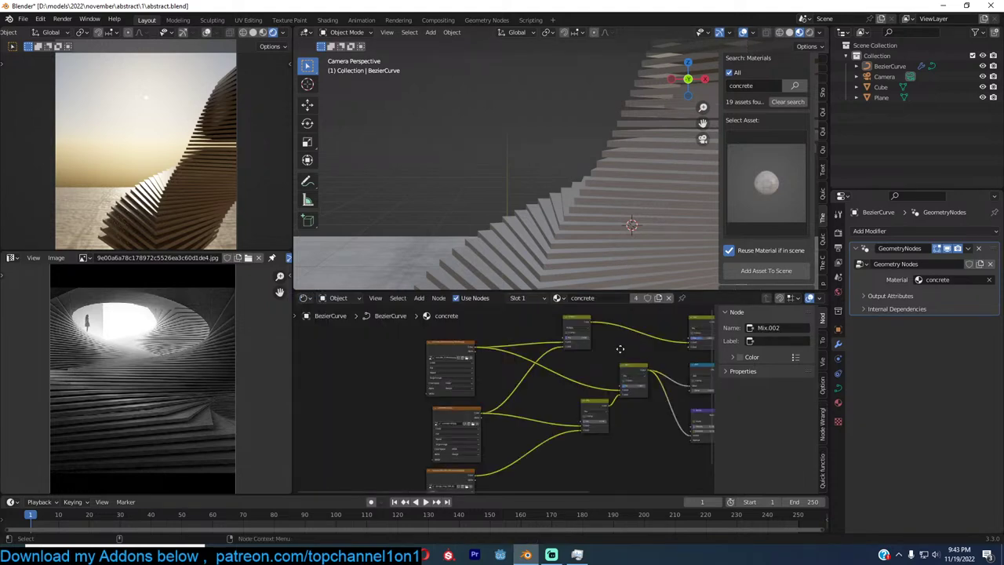
middle_drag(620, 349, 626, 328)
scroll(625, 329, down, 2)
click(507, 333)
scroll(487, 350, up, 2)
middle_drag(485, 351, 482, 400)
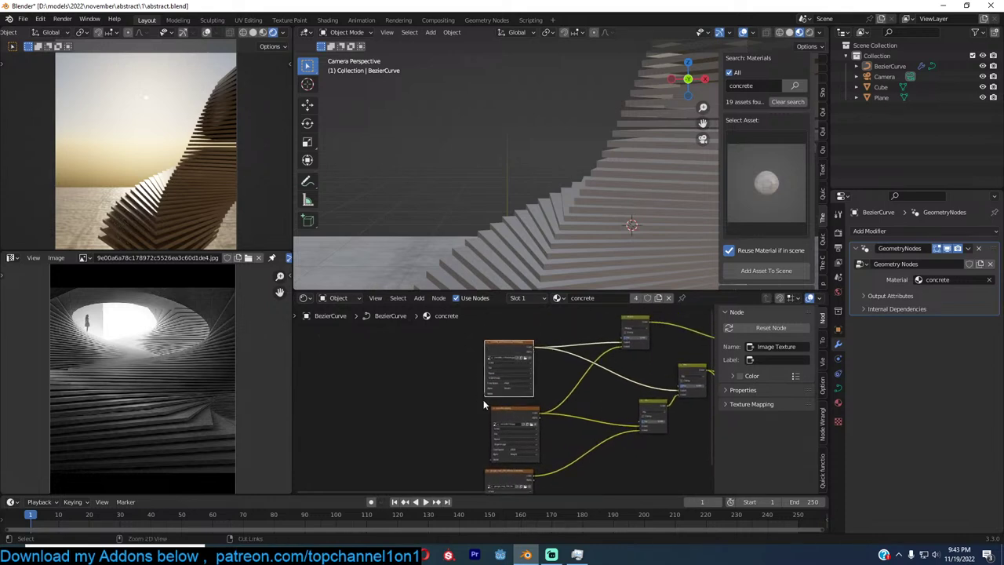
key(ctrl+t)
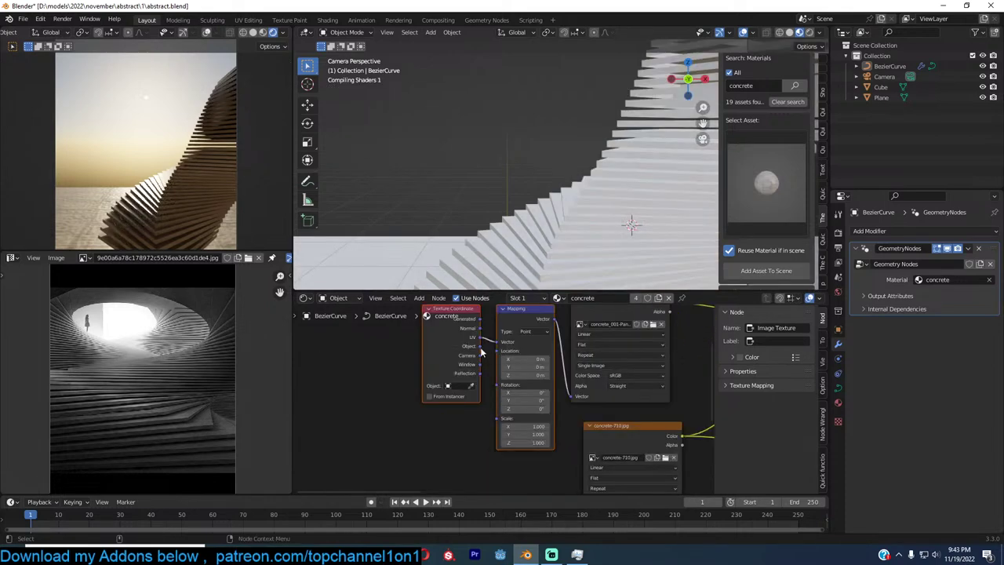
Connect the Texture Coordinate's Object output to the Mapping node's Vector and set the first Image Texture's projection to Box
drag(481, 347, 496, 342)
click(603, 344)
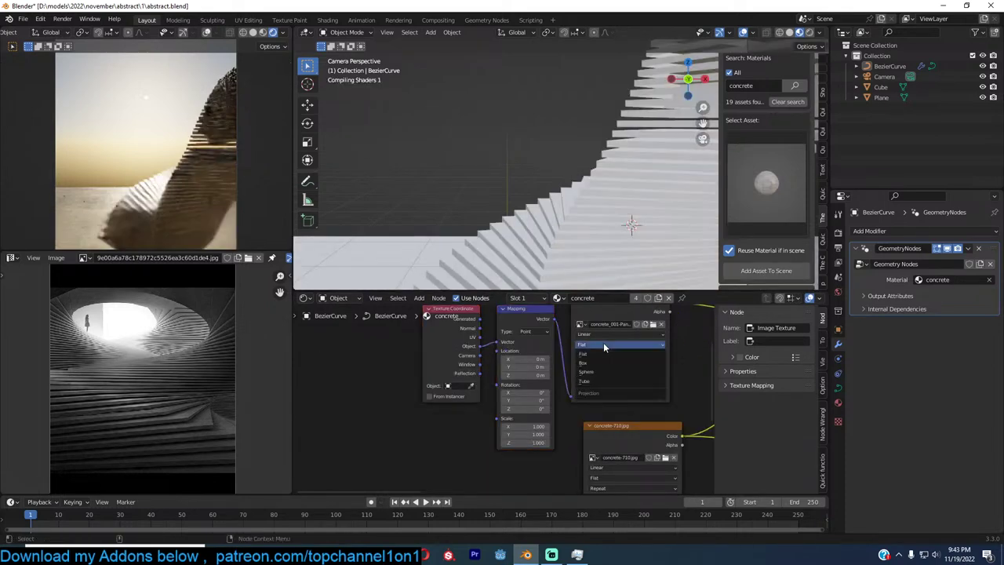
click(589, 359)
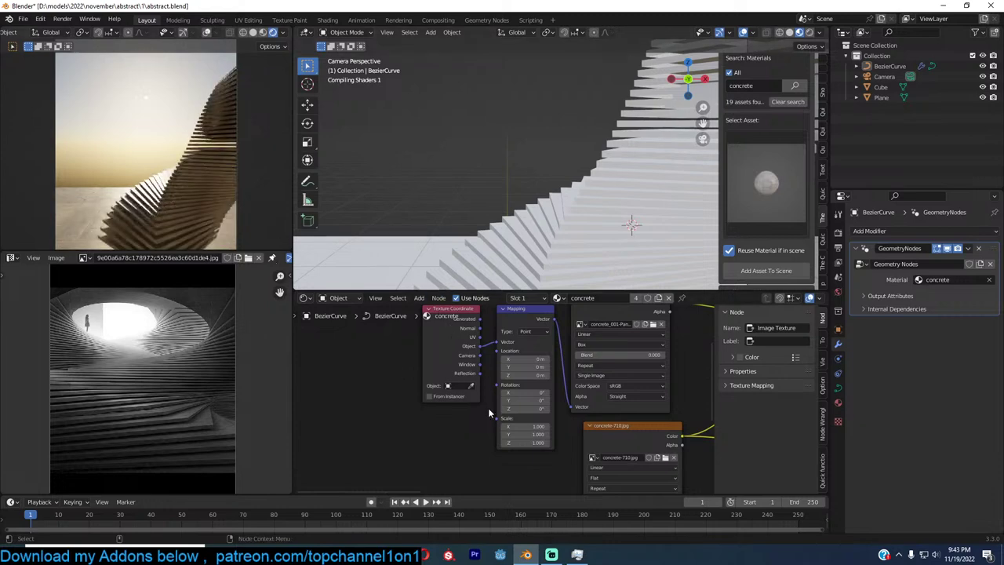
Move the Texture Coordinate and Mapping nodes away from the concrete material's Image Texture nodes and save the file
middle_drag(488, 407, 466, 351)
scroll(549, 369, down, 2)
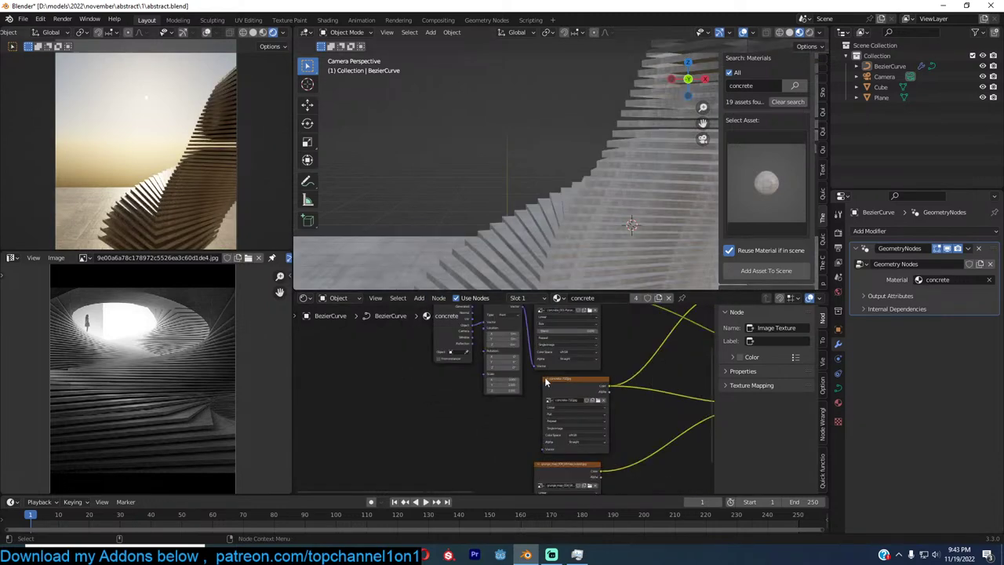
drag(413, 393, 501, 323)
key(g)
scroll(474, 381, up, 2)
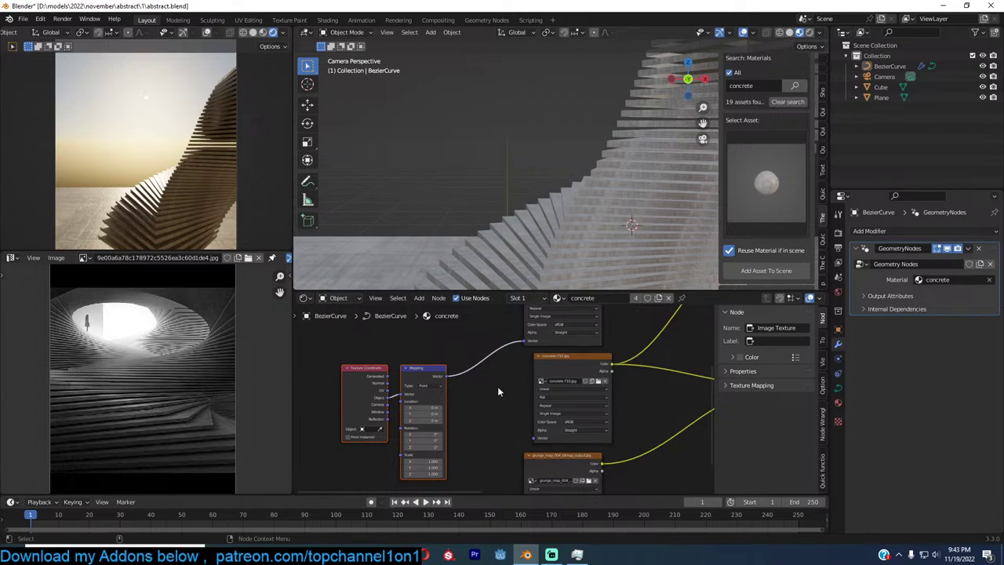
scroll(497, 386, up, 1)
key(ctrl+s)
Connect the Mapping node's Vector output to the concrete-710.jpg Image Texture and set its projection to Box
drag(442, 366, 539, 433)
middle_drag(556, 332, 552, 376)
click(558, 434)
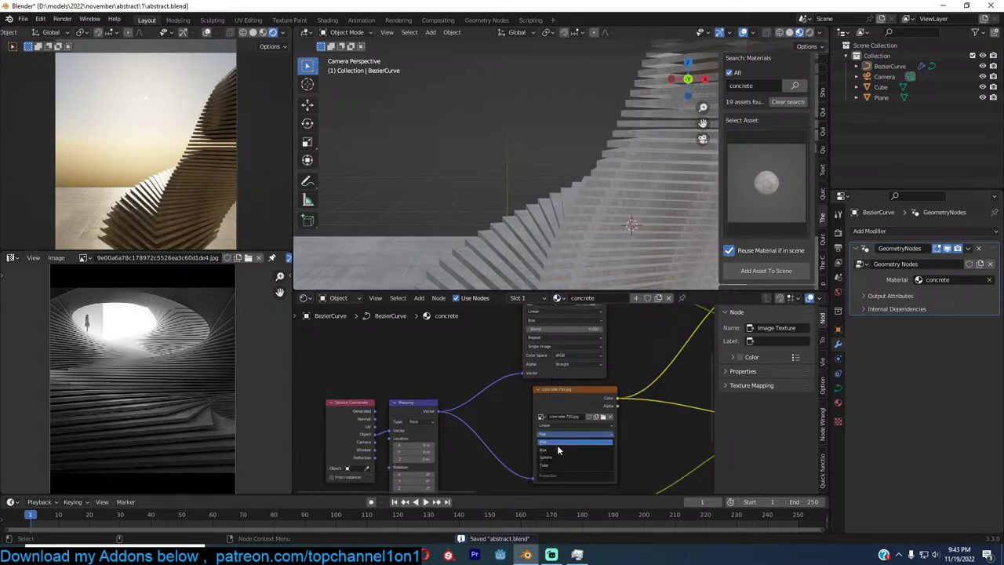
click(558, 449)
Set the grunge map Image Texture's projection to Box, connect the Mapping node's Vector to it and save the file
middle_drag(557, 450, 550, 367)
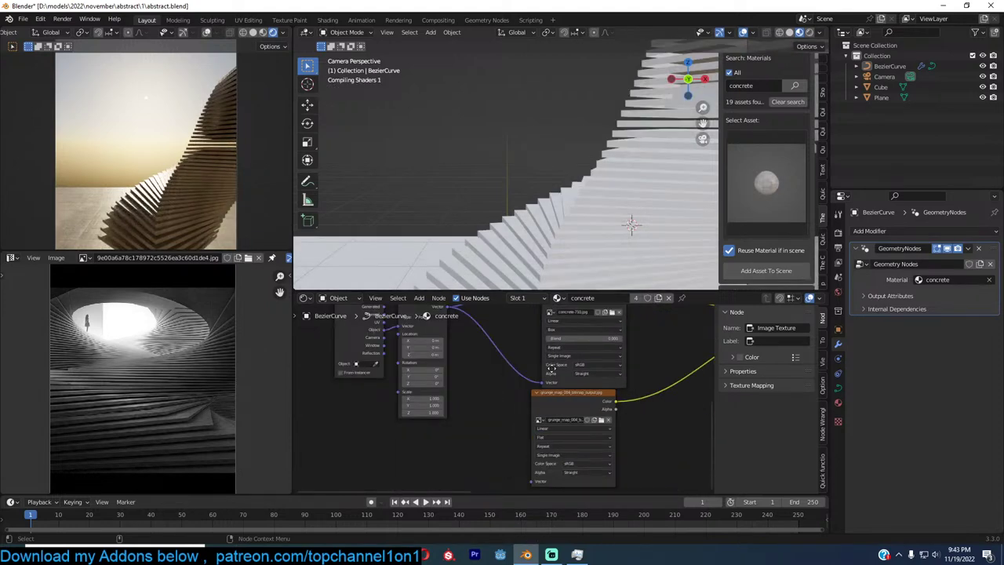
scroll(458, 326, down, 1)
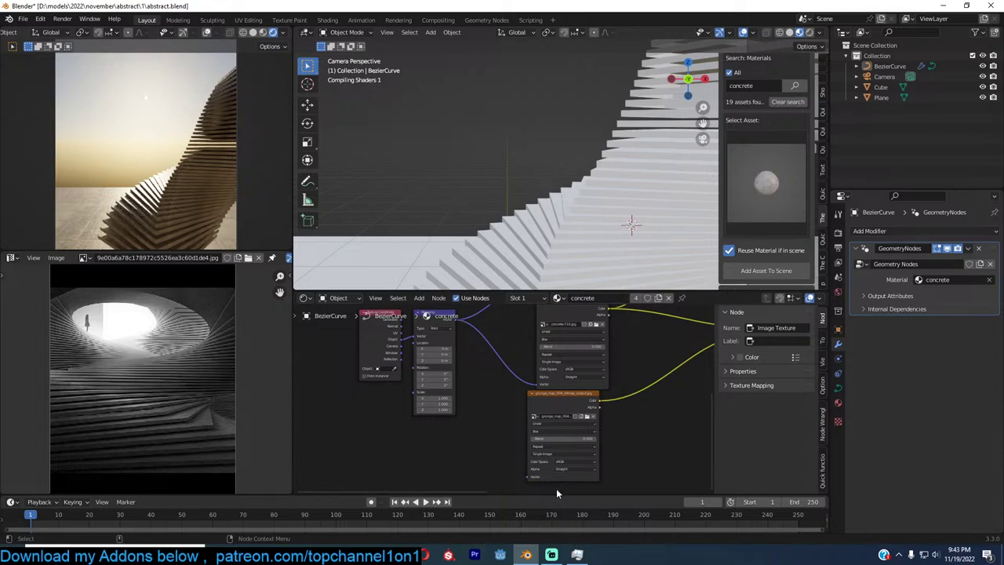
drag(455, 315, 530, 468)
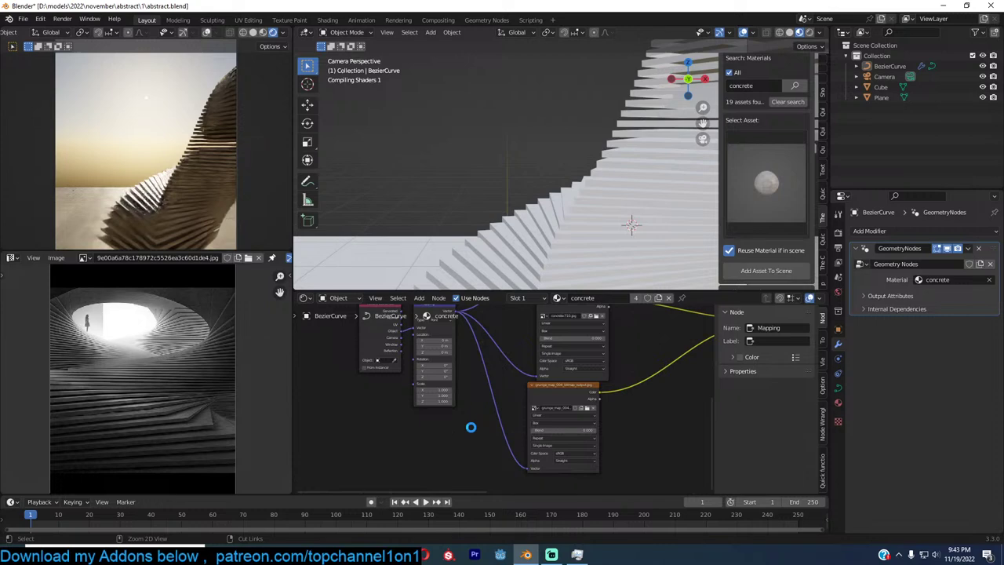
key(ctrl+s)
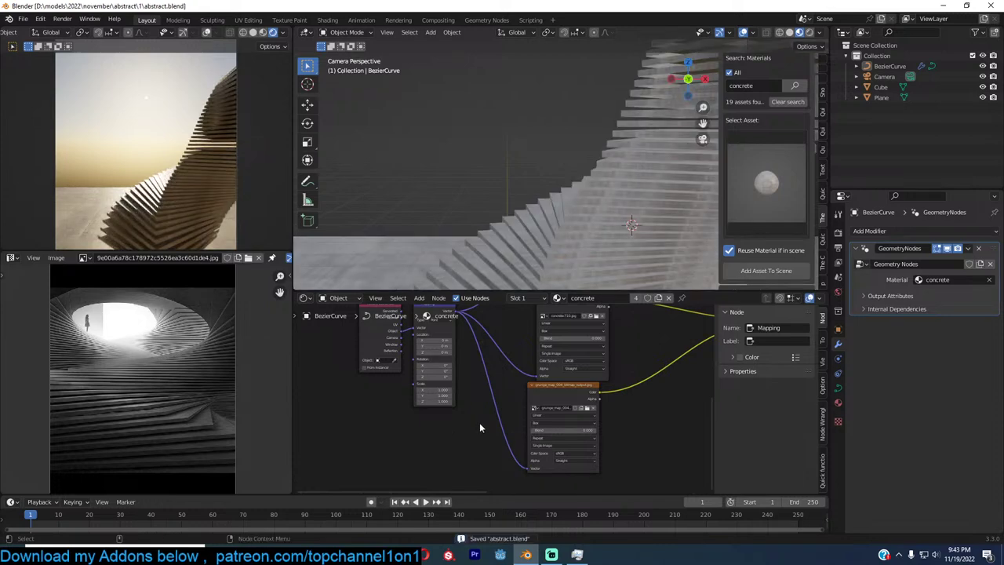
Set the Mapping node's X, Y and Z scale to 0.300, check the texture on the slabs and save from the camera view
scroll(490, 396, up, 4)
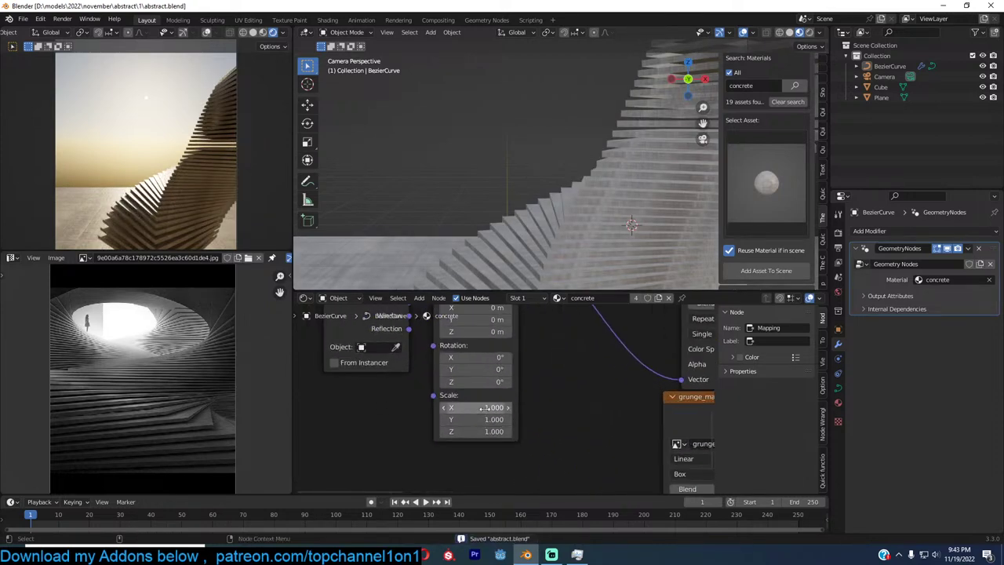
drag(469, 407, 443, 432)
scroll(538, 162, down, 1)
middle_drag(538, 162, 640, 204)
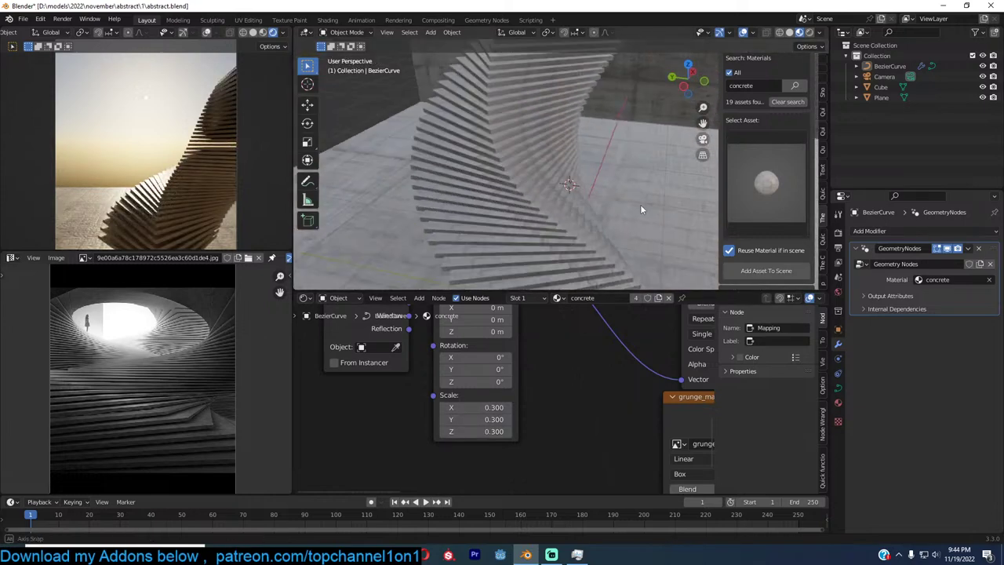
key(KP_0)
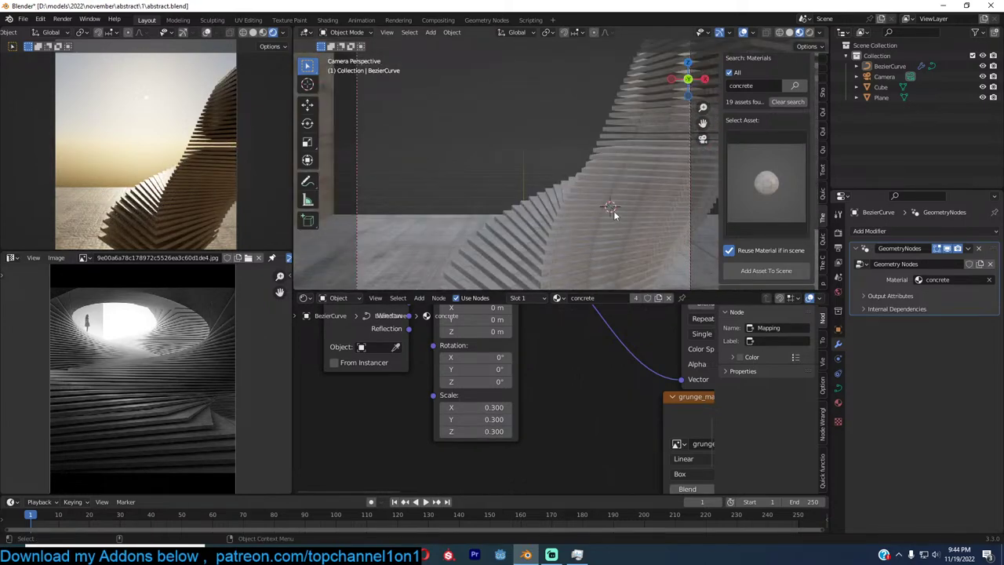
key(ctrl+s)
Switch the node area to the Geometry Node Editor and pause the viewport's rendered preview
click(305, 297)
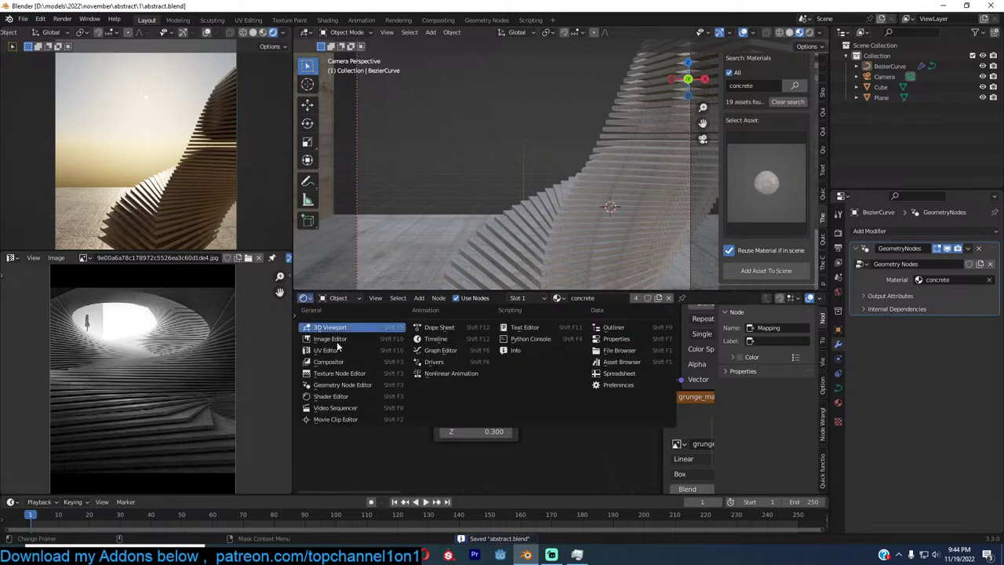
click(344, 385)
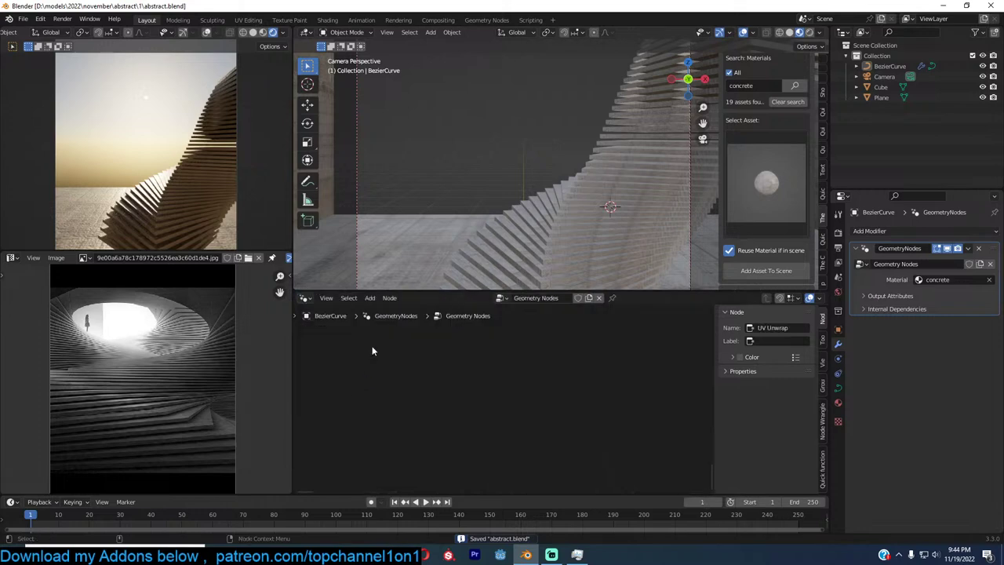
click(280, 33)
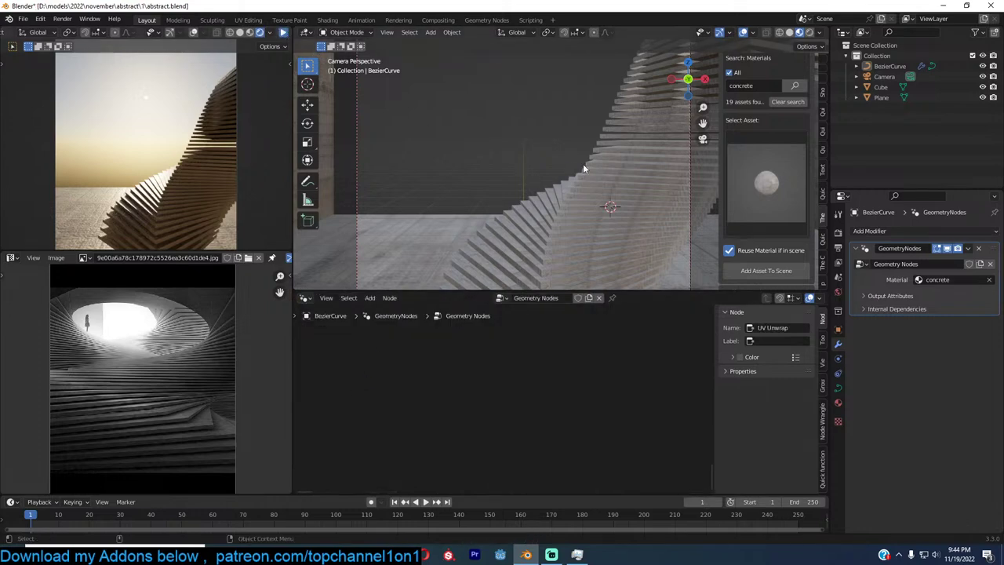
Select the Bezier curve object and set the Multiply node's value to 1.210 to twist the slabs more
click(609, 170)
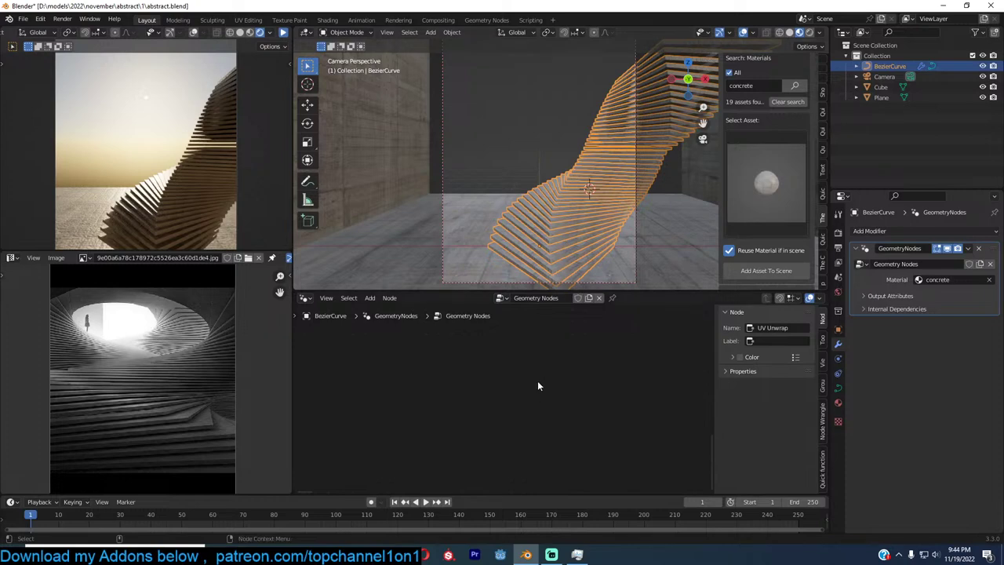
key(Home)
scroll(549, 435, up, 3)
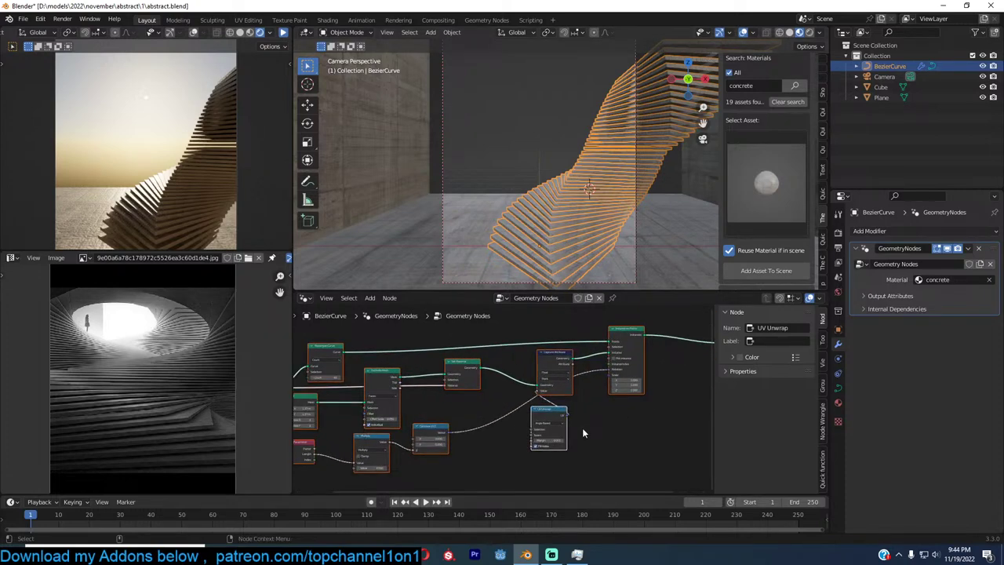
shift+drag(504, 440, 519, 440)
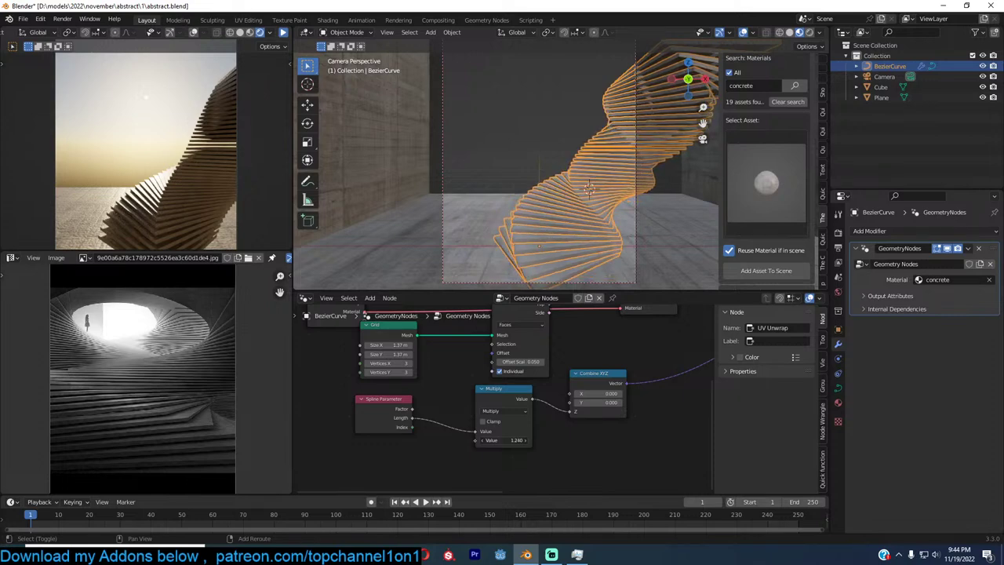
Move the Grid node away from the Extrude Mesh node to make room between them and save the file
scroll(578, 419, down, 3)
scroll(493, 400, up, 4)
middle_drag(490, 399, 560, 392)
drag(510, 389, 381, 415)
key(ctrl+s)
Add a Scale Elements node on the link between the Grid and Extrude Mesh nodes
key(shift+a)
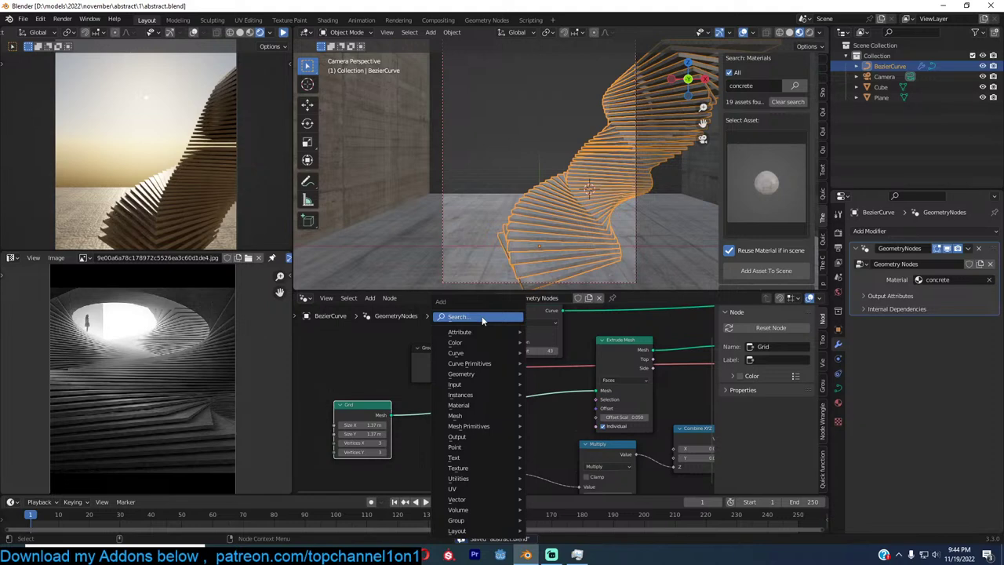
click(483, 317)
text(c)
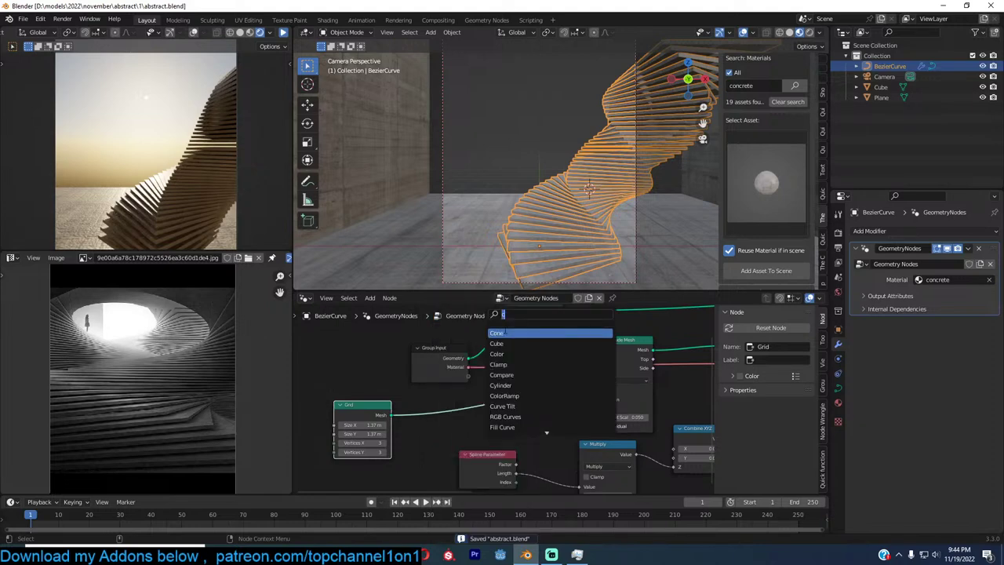
text(sca)
click(506, 342)
click(506, 413)
Reposition the Scale Elements node, set its Scale to 2.400 and deselect all objects
middle_drag(528, 432, 557, 416)
key(g)
click(542, 433)
drag(541, 429, 587, 429)
key(alt+a)
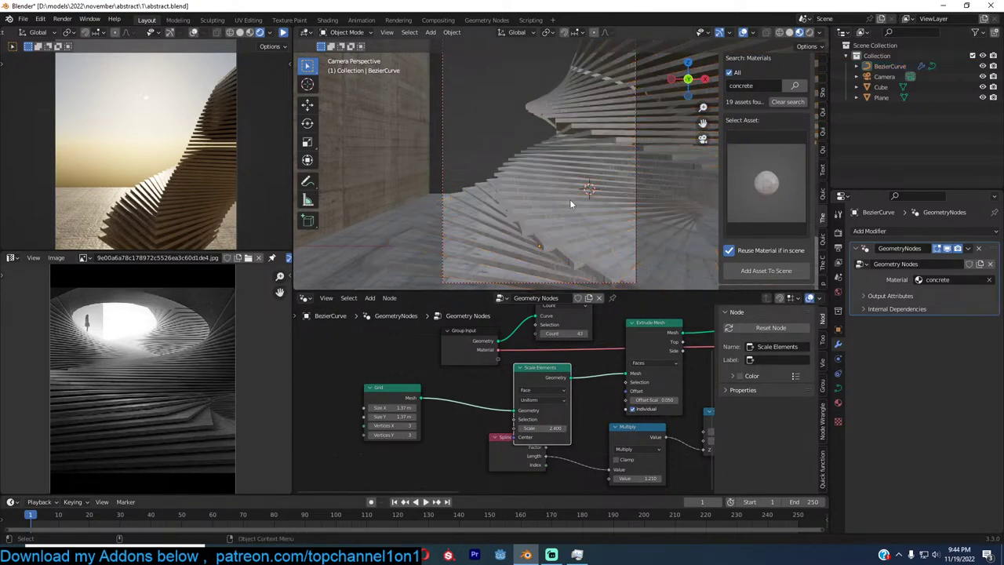
Try adjusting the Extrude Mesh node's Offset Scale while watching the slab thickness
scroll(571, 204, up, 1)
middle_drag(637, 375, 549, 392)
scroll(551, 392, up, 3)
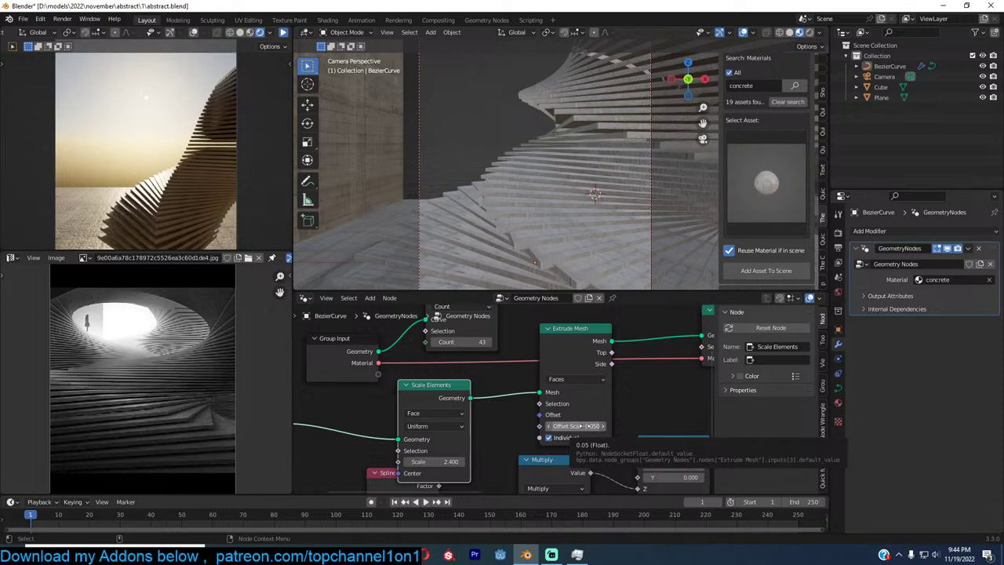
mouse_move(586, 426)
mouse_down()
mouse_move(564, 426)
mouse_move(604, 426)
mouse_up()
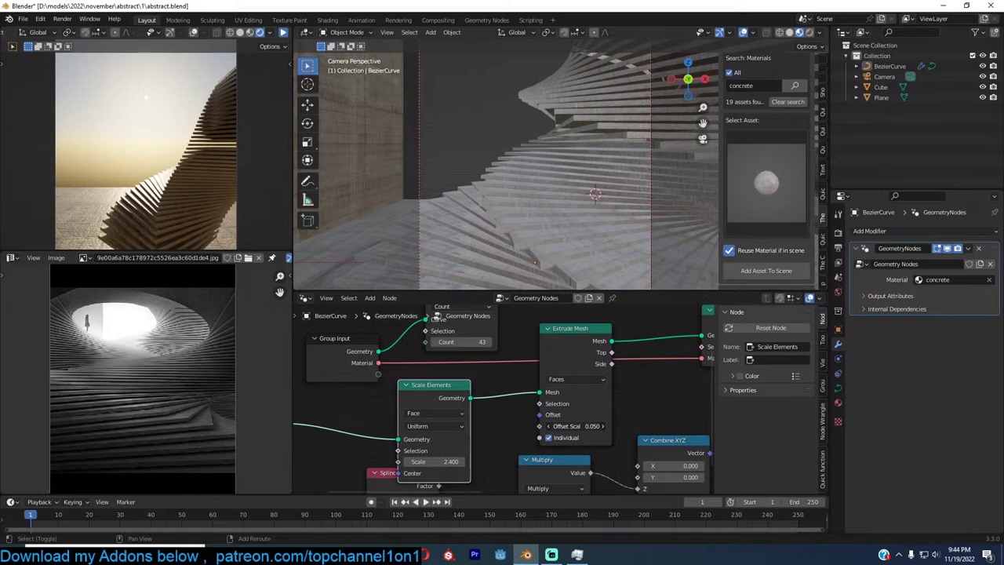
Switch the camera viewport to solid shading, turn off X-ray and examine the slab geometry up close
key(shift+z)
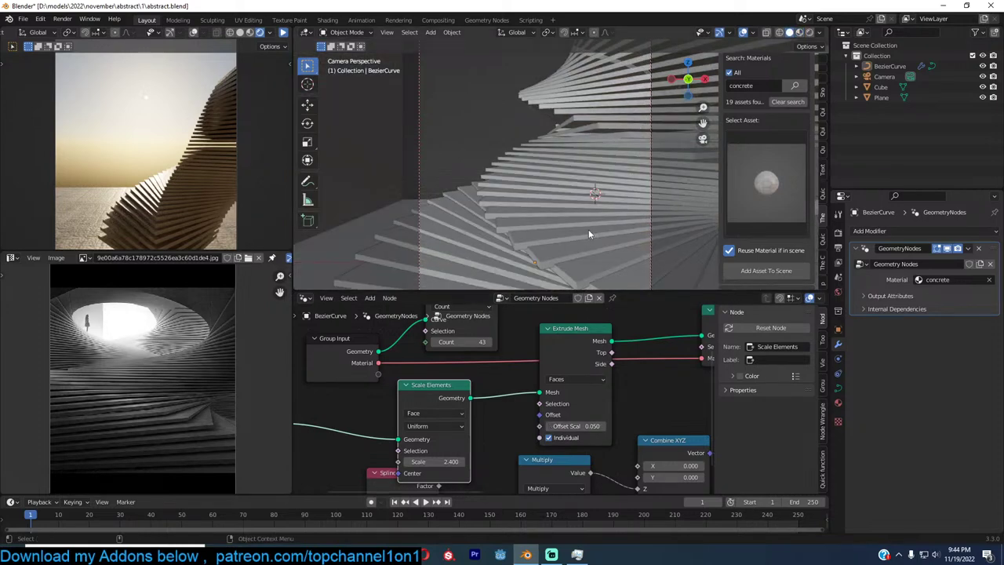
key(alt+z)
scroll(588, 230, up, 2)
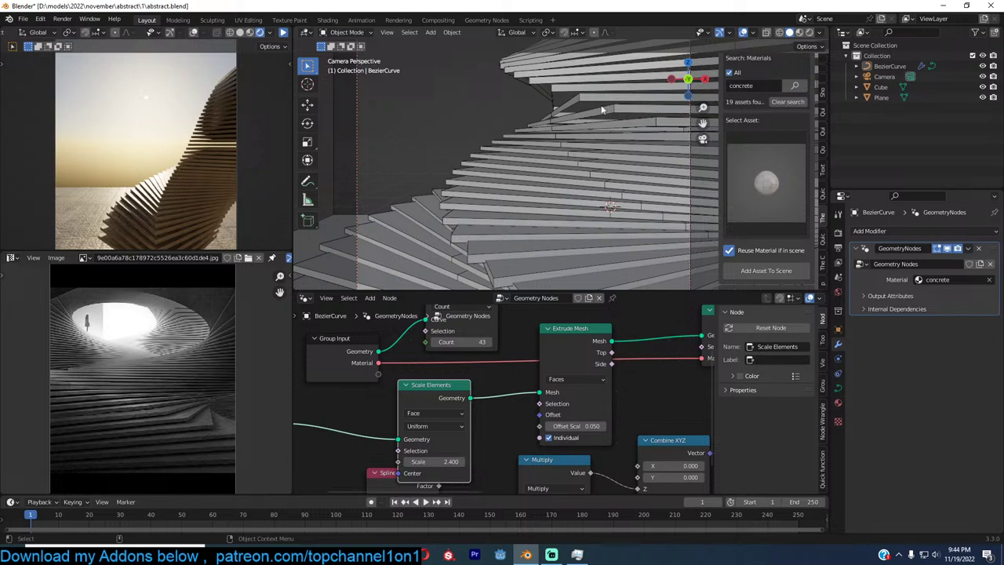
mouse_move(602, 109)
middle_down()
mouse_move(596, 117)
mouse_move(600, 100)
middle_up()
Move Extrude Mesh next to Scale Elements and shift the Spline Parameter, Multiply and Combine XYZ nodes together below the tree
click(575, 328)
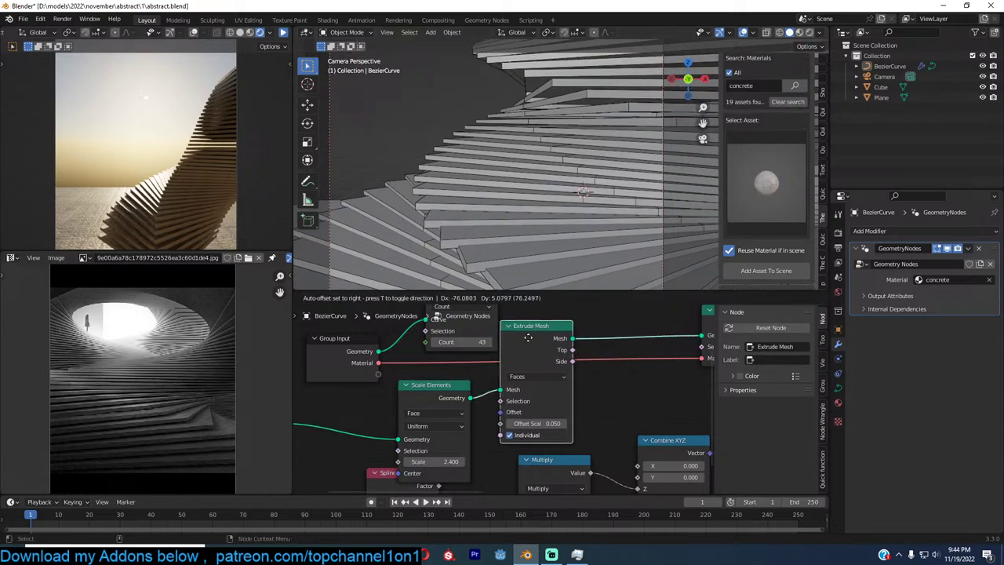
scroll(526, 349, down, 5)
middle_drag(517, 363, 534, 329)
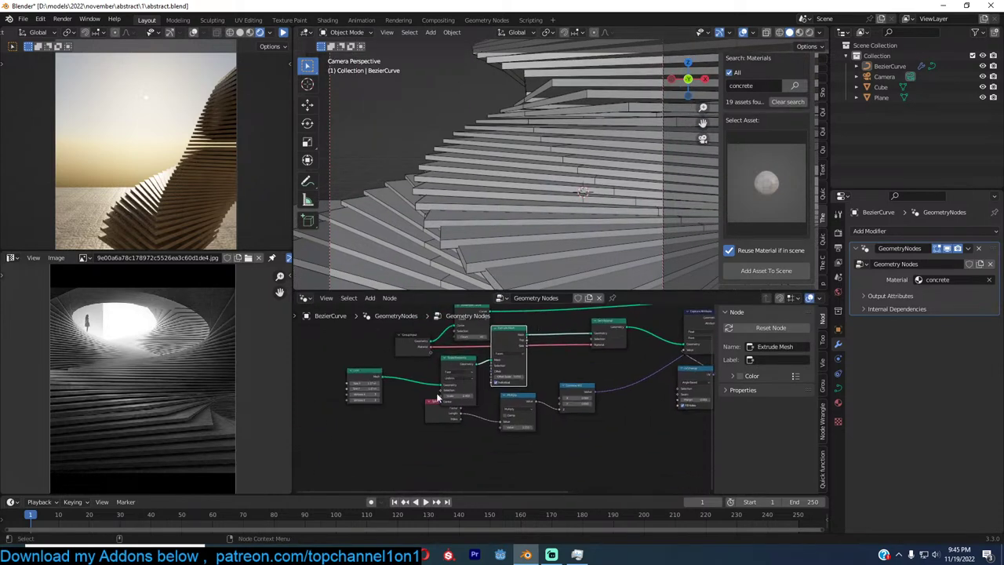
drag(412, 420, 549, 434)
shift+click(584, 388)
drag(584, 389, 657, 432)
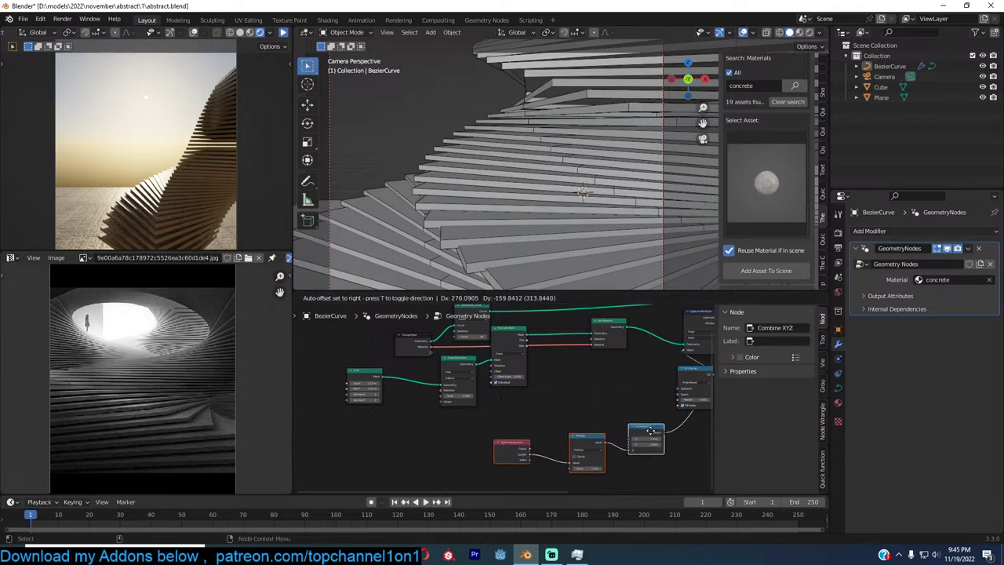
scroll(546, 384, up, 1)
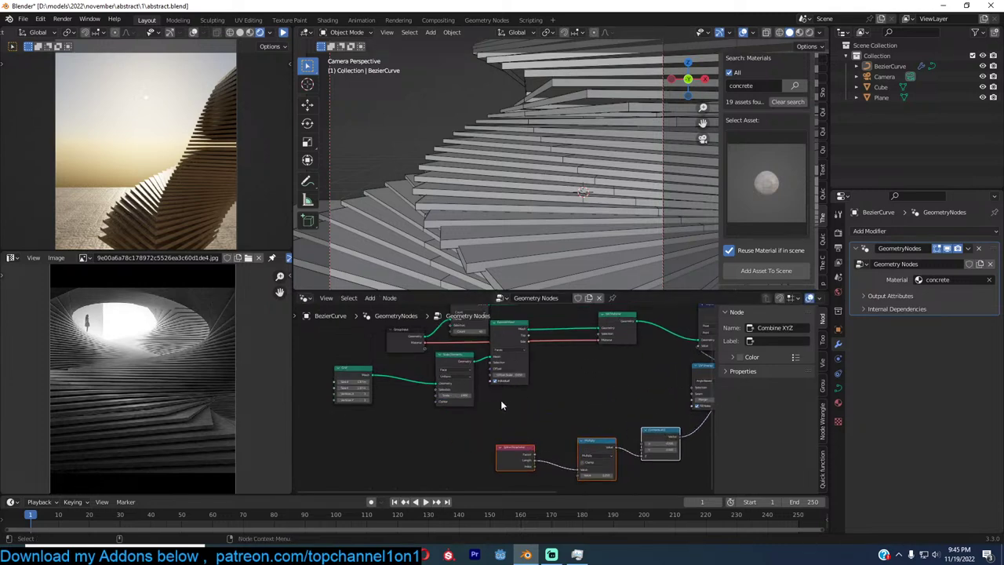
Rearrange the Extrude Mesh and Scale Elements nodes closer to the Grid node and save the file
click(507, 333)
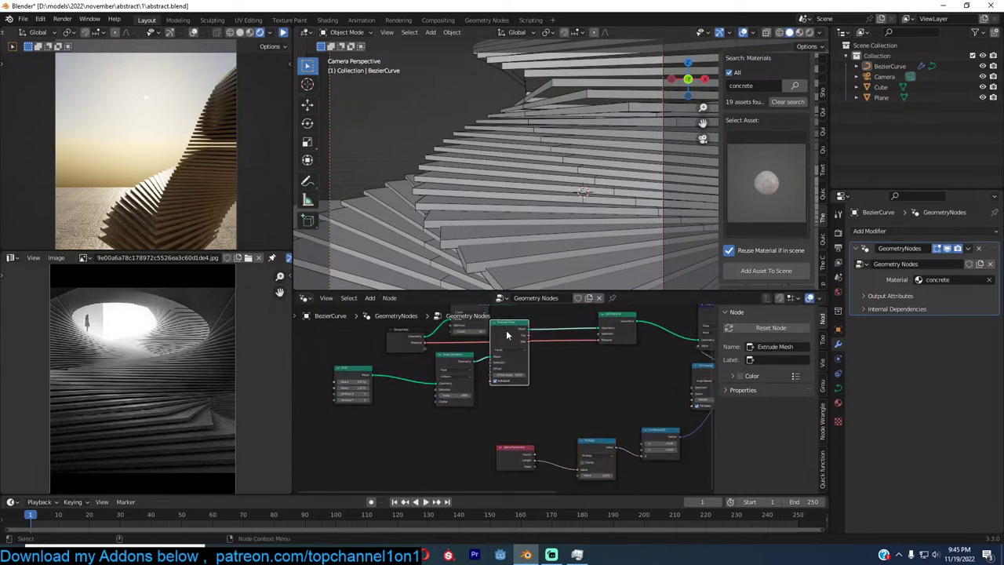
drag(506, 334, 407, 389)
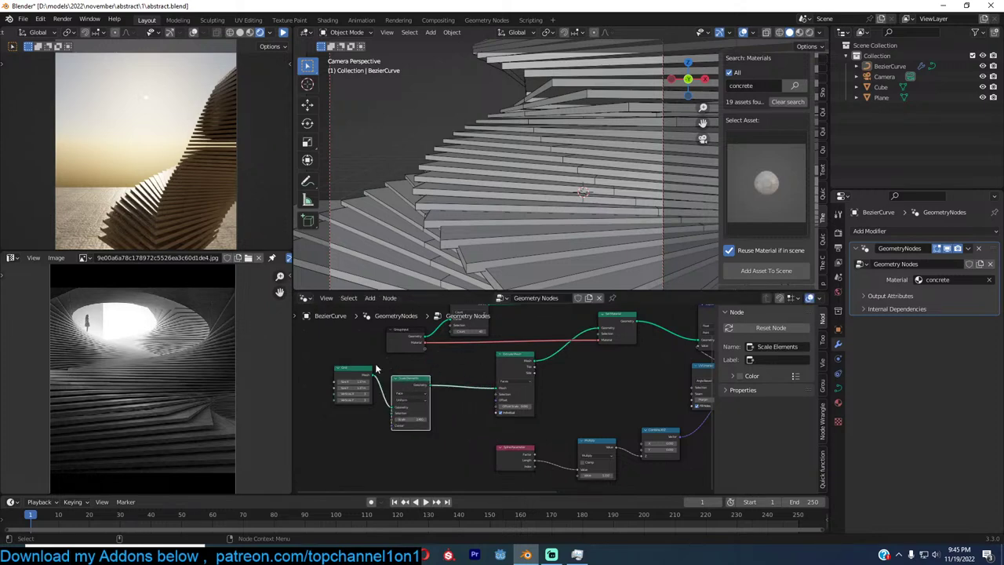
scroll(369, 376, up, 1)
key(ctrl+s)
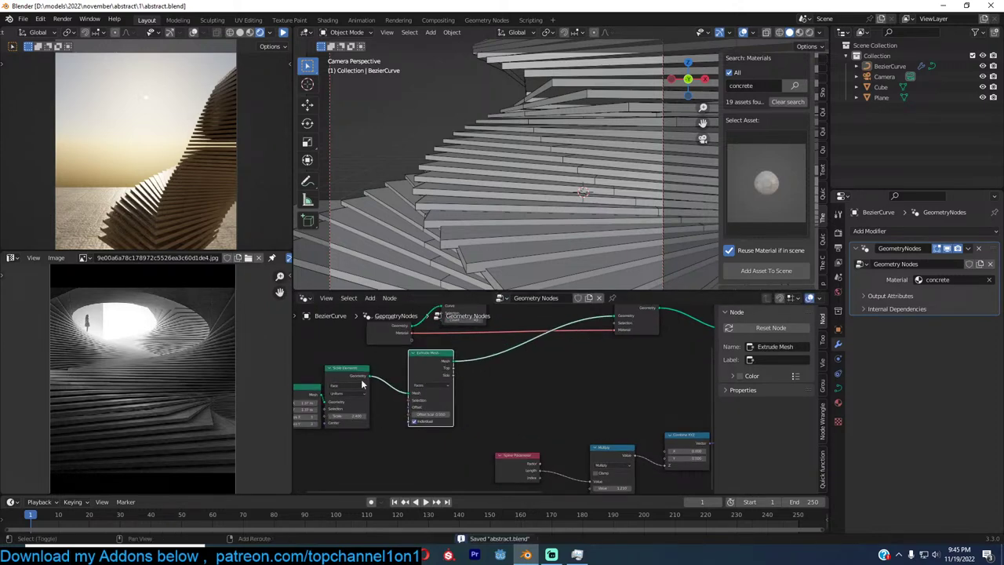
Combine the Scale Elements and Extrude Mesh outputs with a Join Geometry node and place it beside Extrude Mesh
drag(353, 376, 360, 377)
ctrl+shift+right_drag(369, 373, 424, 367)
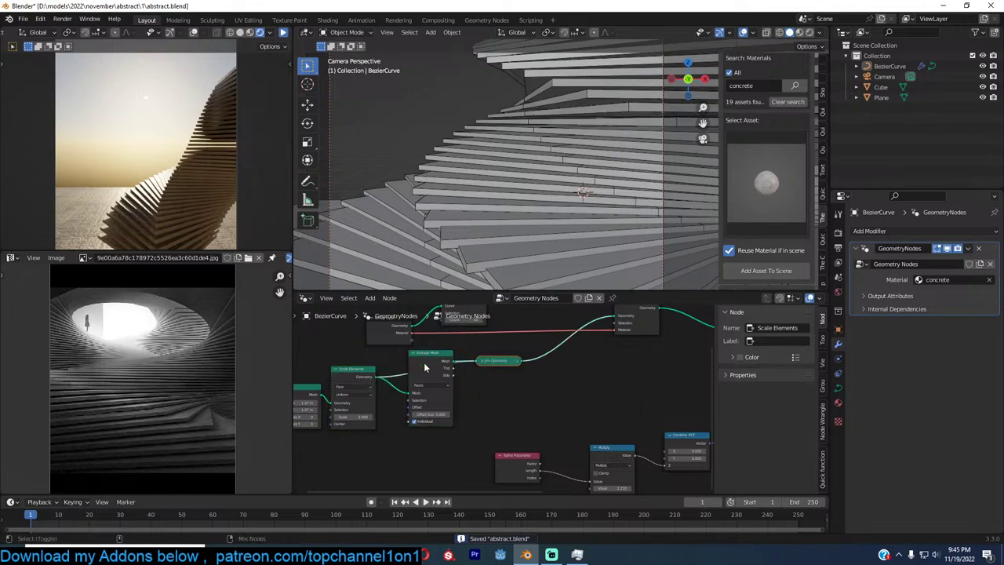
click(483, 362)
drag(487, 363, 463, 384)
Add a Merge by Distance node after the Join Geometry node and save the file
scroll(542, 363, up, 4)
key(shift+a)
text(e)
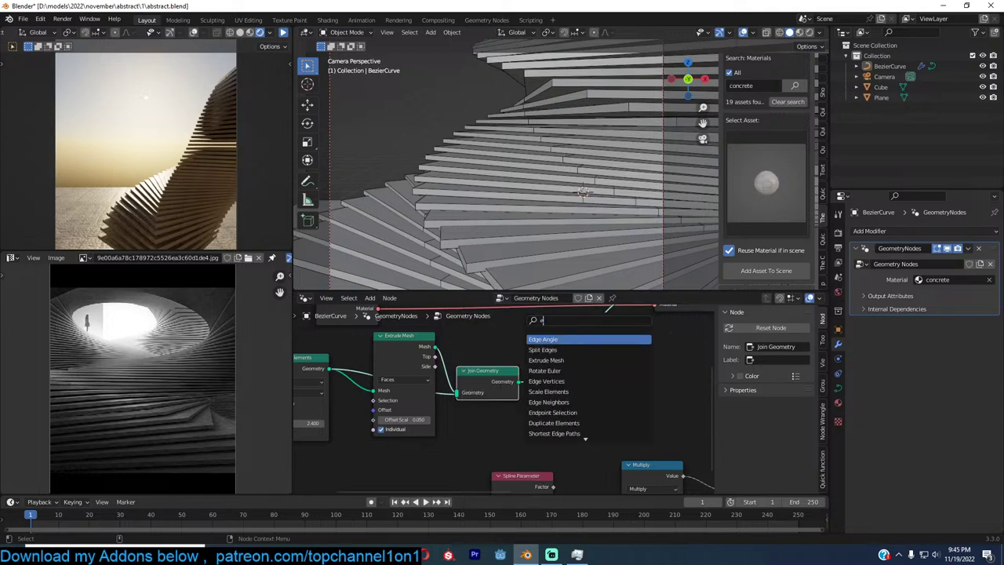
key(BackSpace)
text(mer)
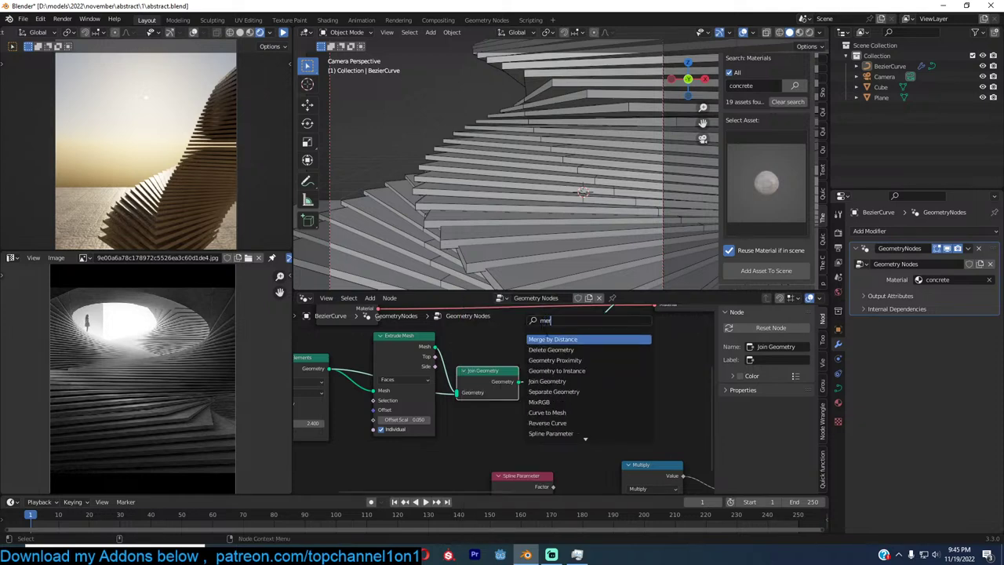
key(Return)
click(561, 389)
key(ctrl+s)
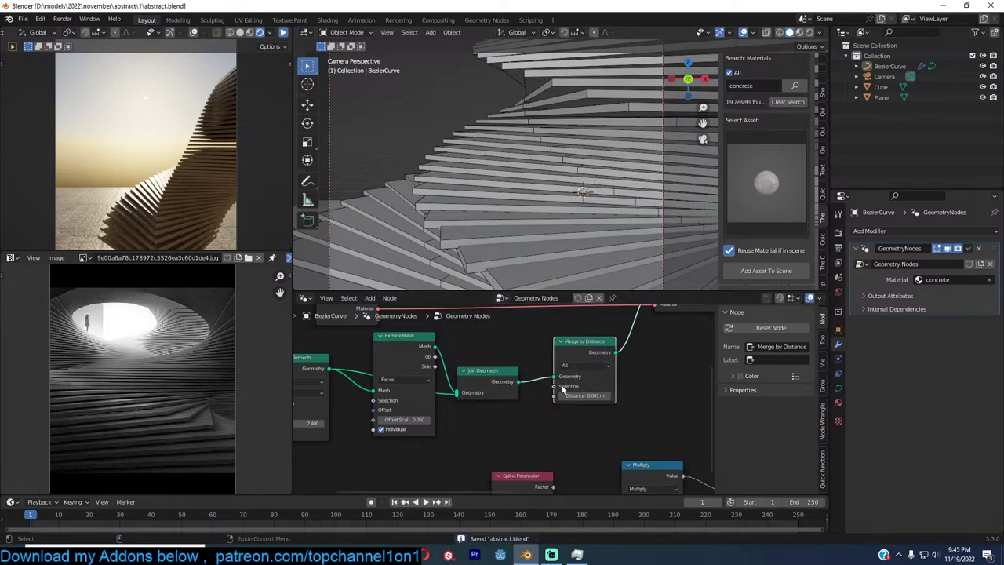
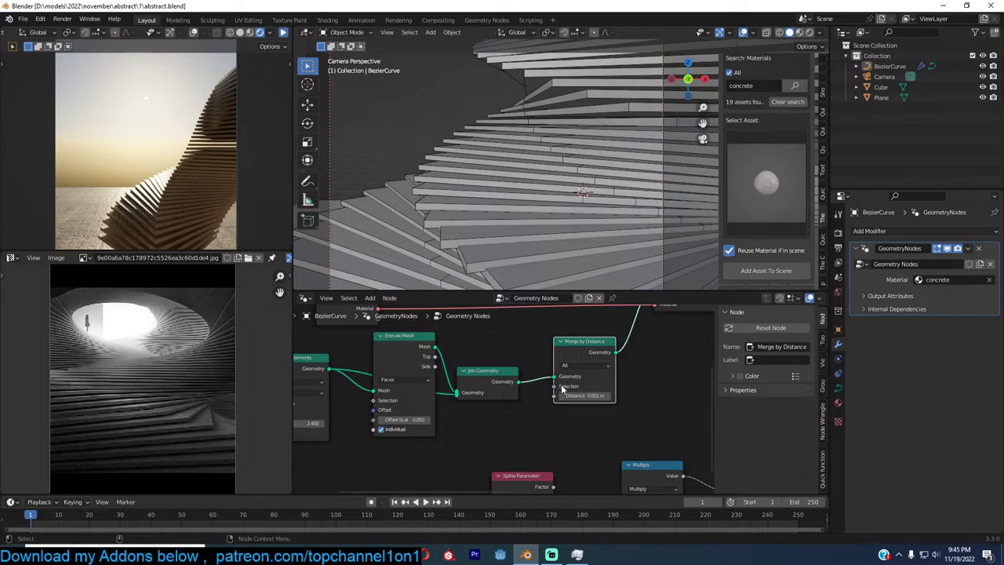
Save the file and set the Extrude Mesh node's Offset Scale to 0.030
key(ctrl+s)
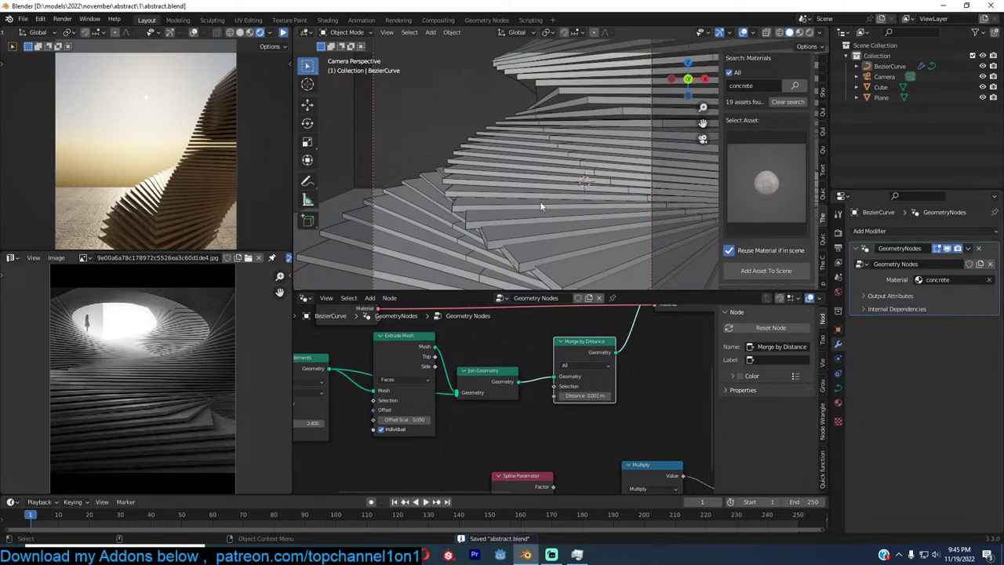
scroll(540, 203, down, 3)
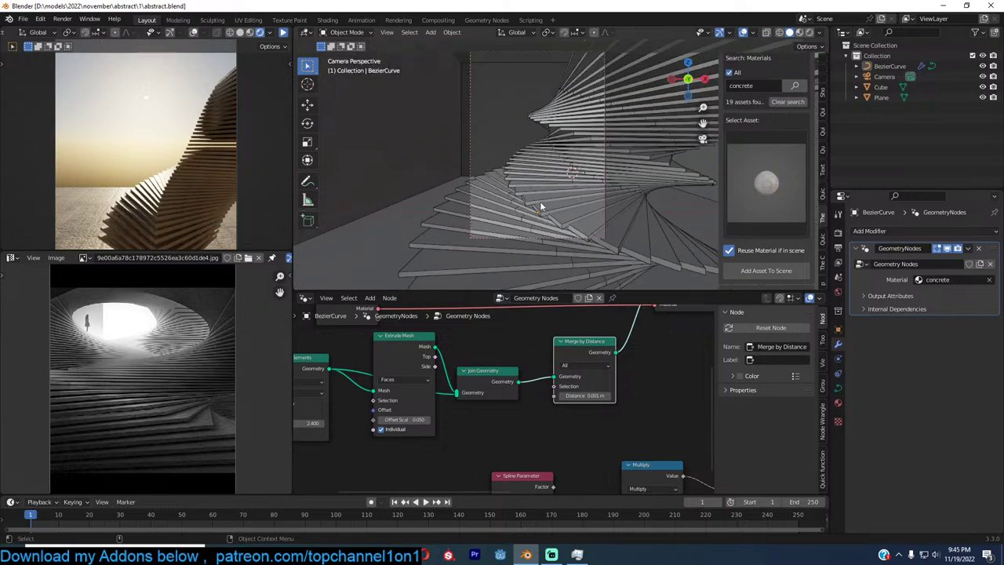
click(541, 203)
key(alt+a)
scroll(623, 227, up, 3)
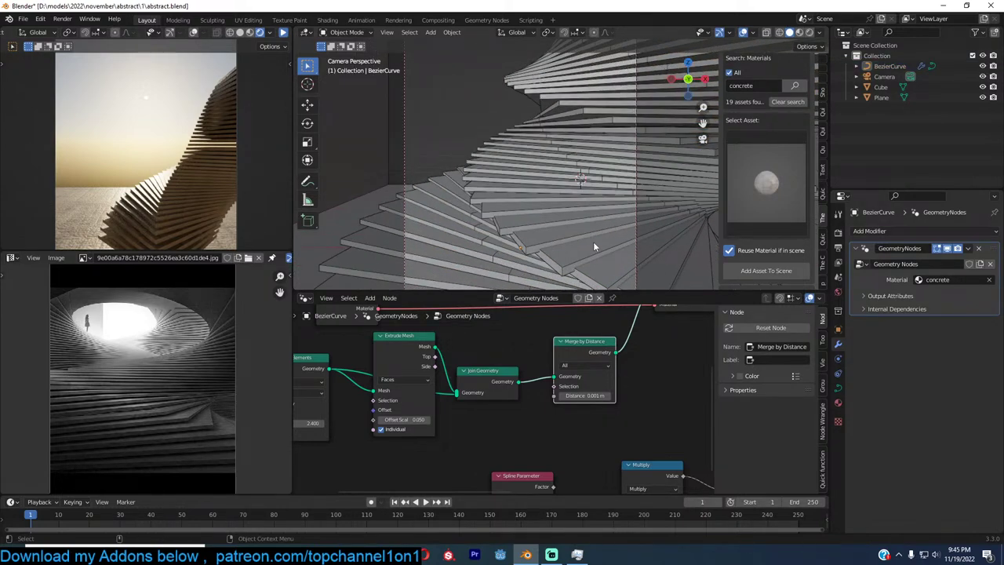
middle_drag(523, 343, 532, 344)
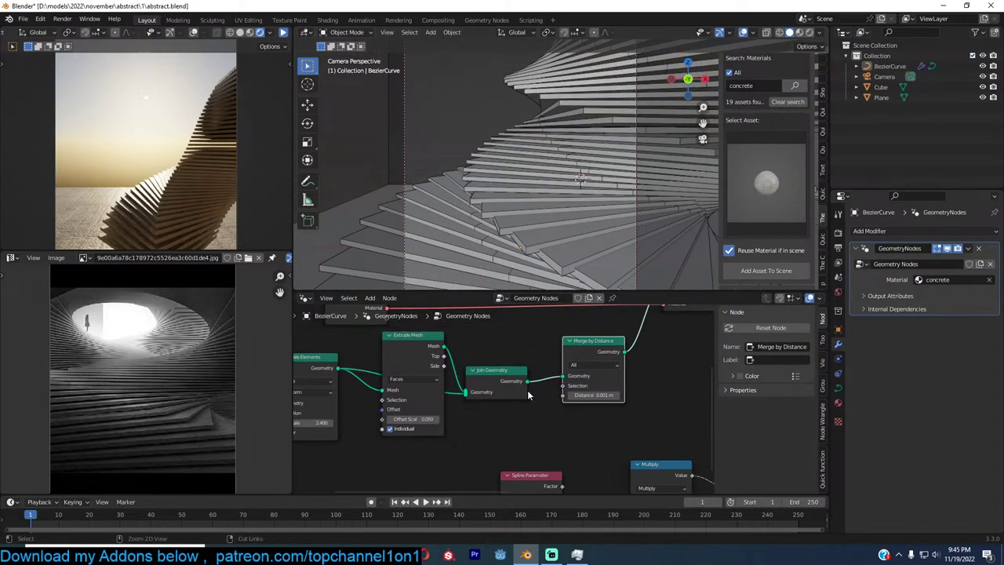
key(ctrl+s)
scroll(510, 383, up, 2)
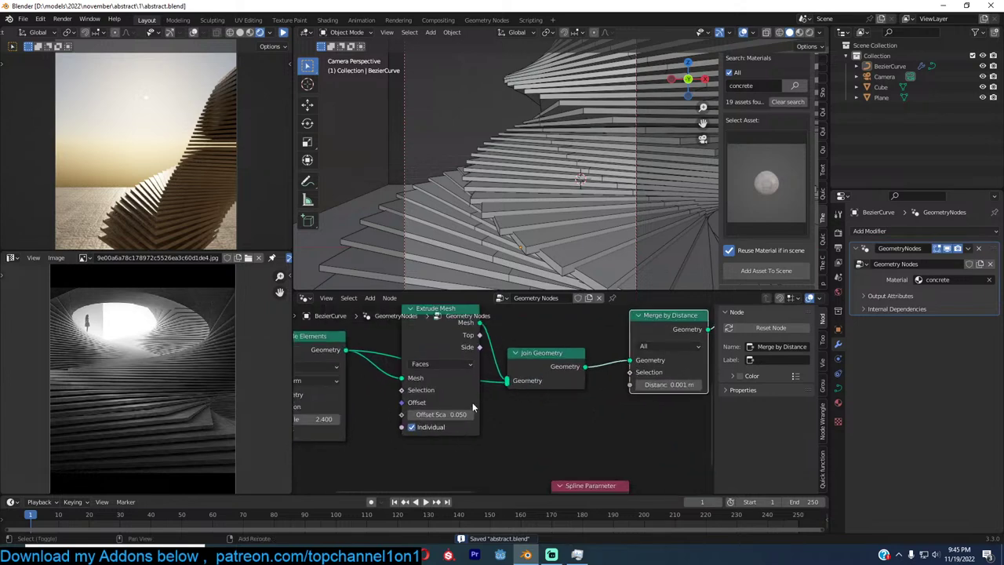
drag(463, 413, 459, 413)
Display the scene objects in distinct random viewport colours, check the room from outside and return to the camera view
click(521, 237)
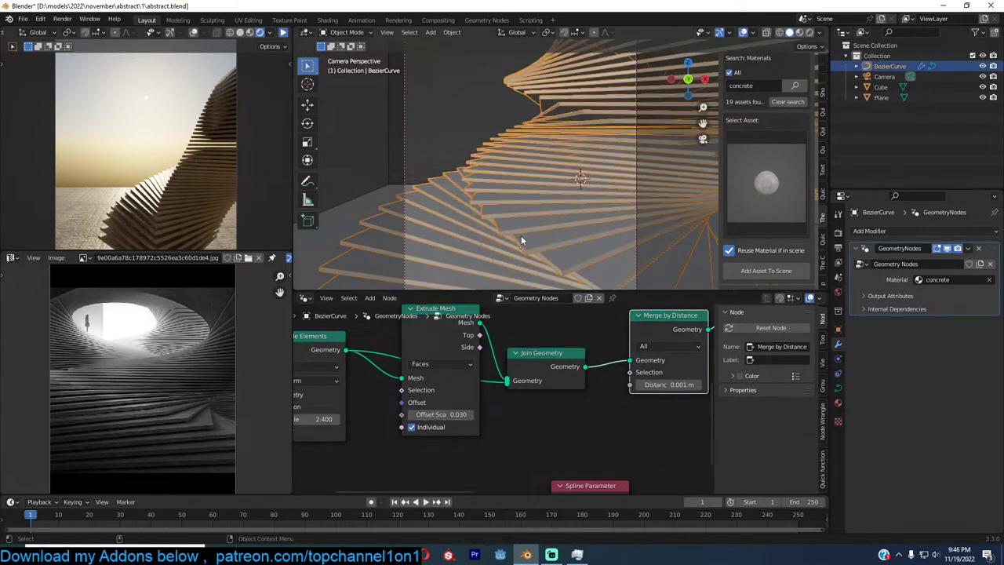
key(KP_7)
scroll(525, 229, down, 6)
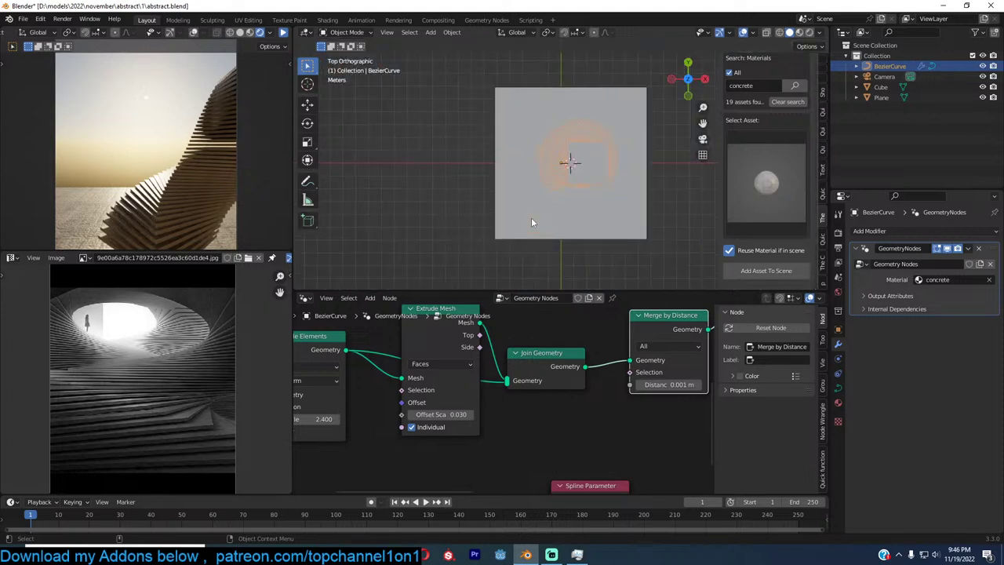
key(shift+q)
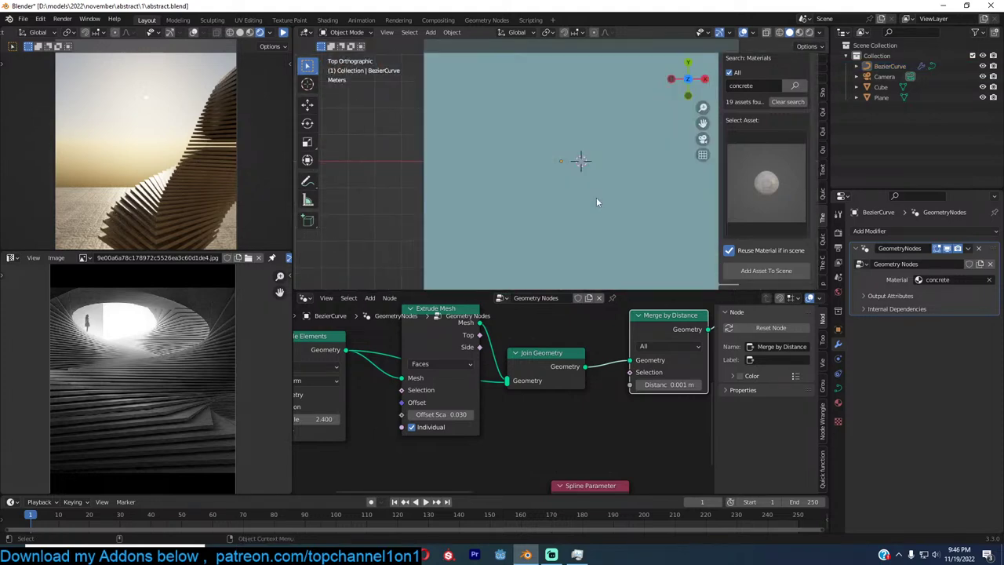
middle_drag(596, 202, 518, 139)
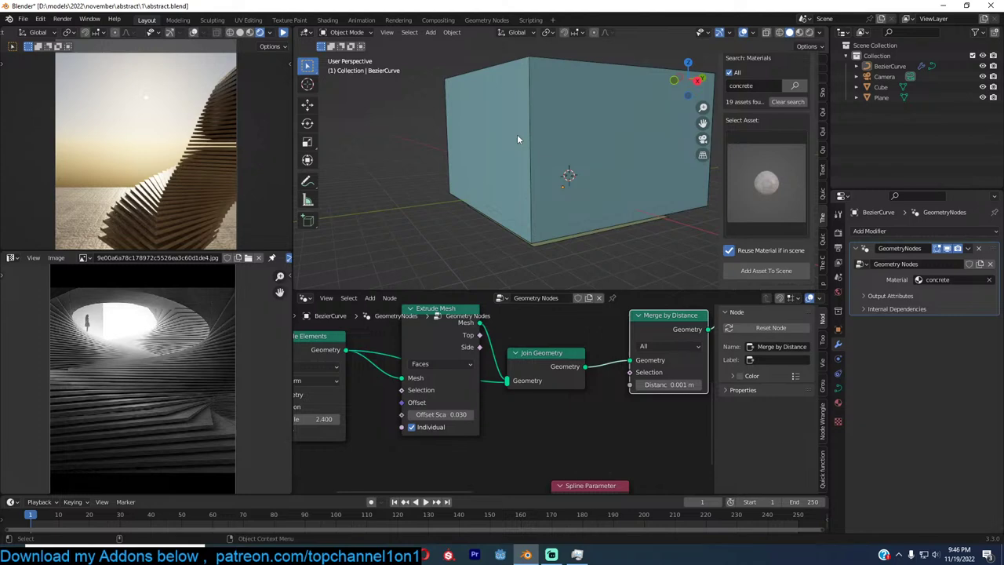
click(517, 134)
key(KP_0)
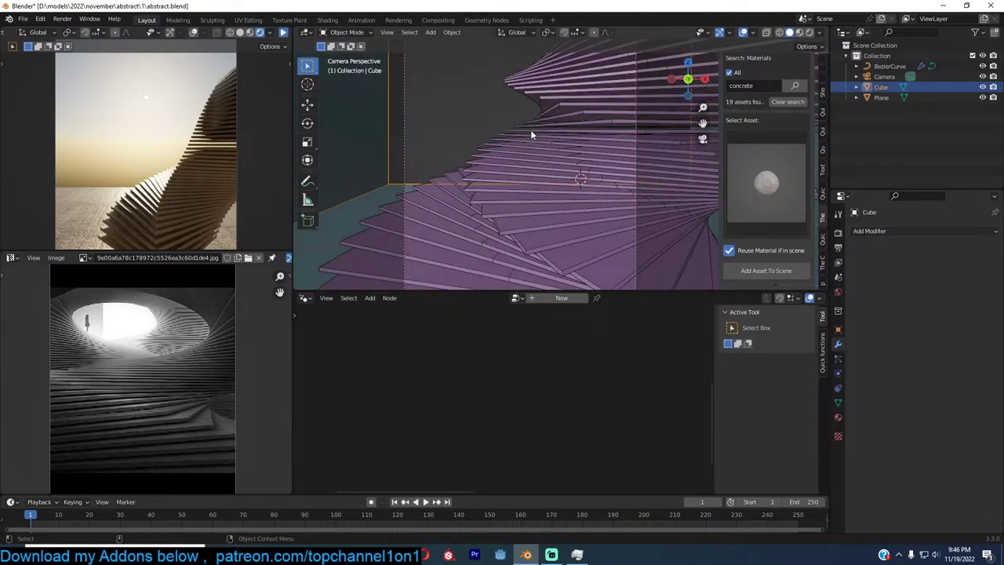
Try a linked duplicate of the slab curve, shifted horizontally and rotated about Z, and delete it
click(530, 129)
key(alt+d)
key(shift+z)
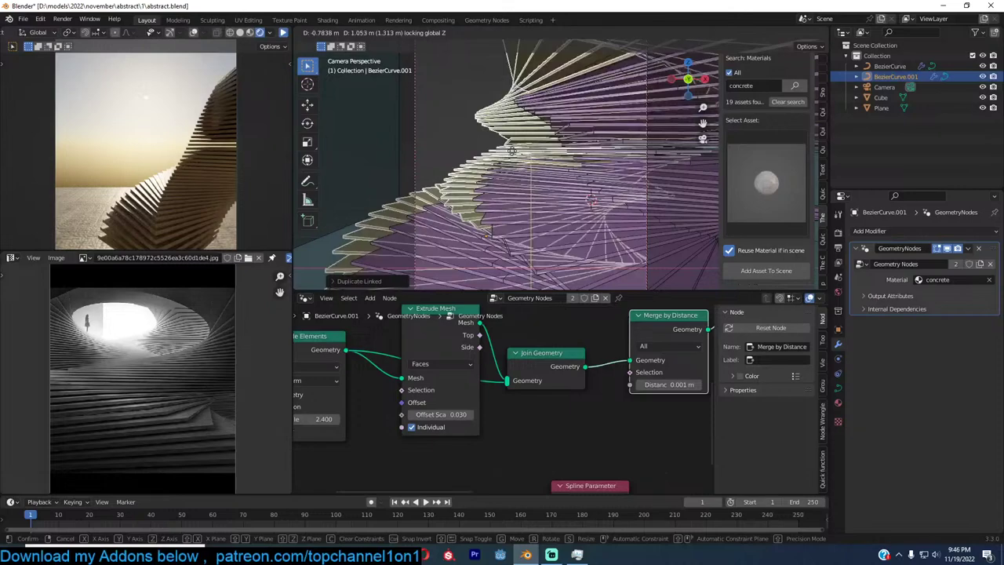
key(r)
key(z)
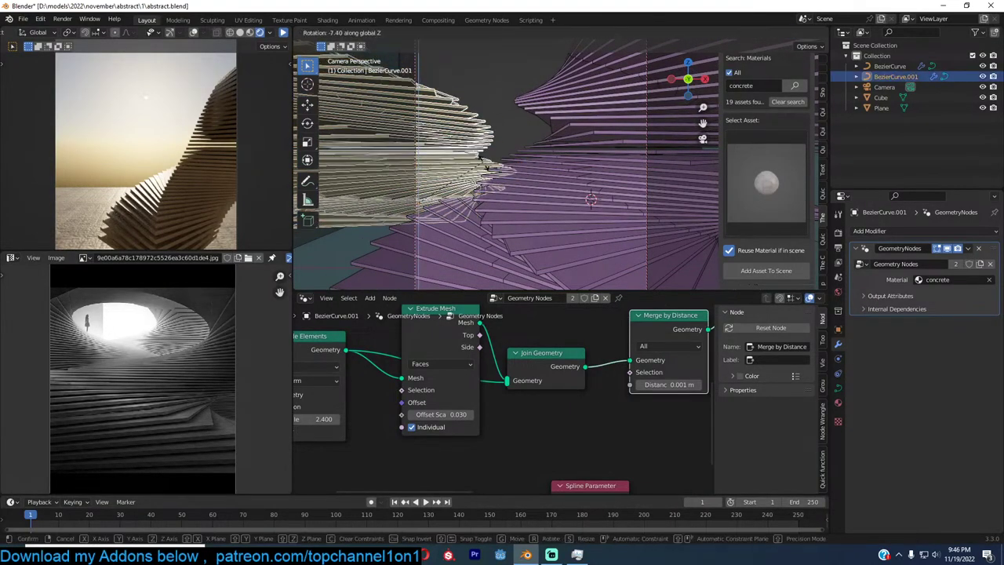
click(404, 233)
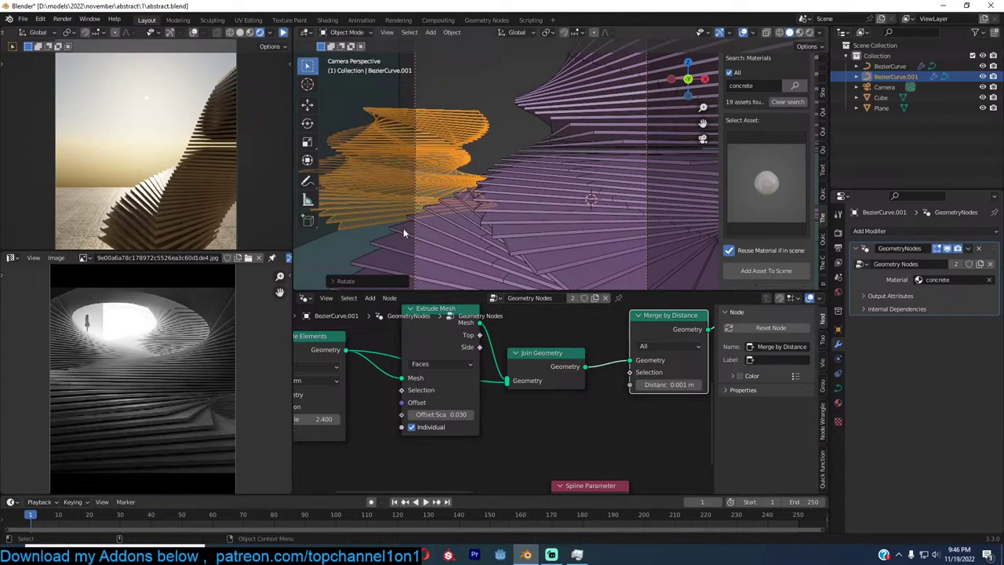
key(Tab)
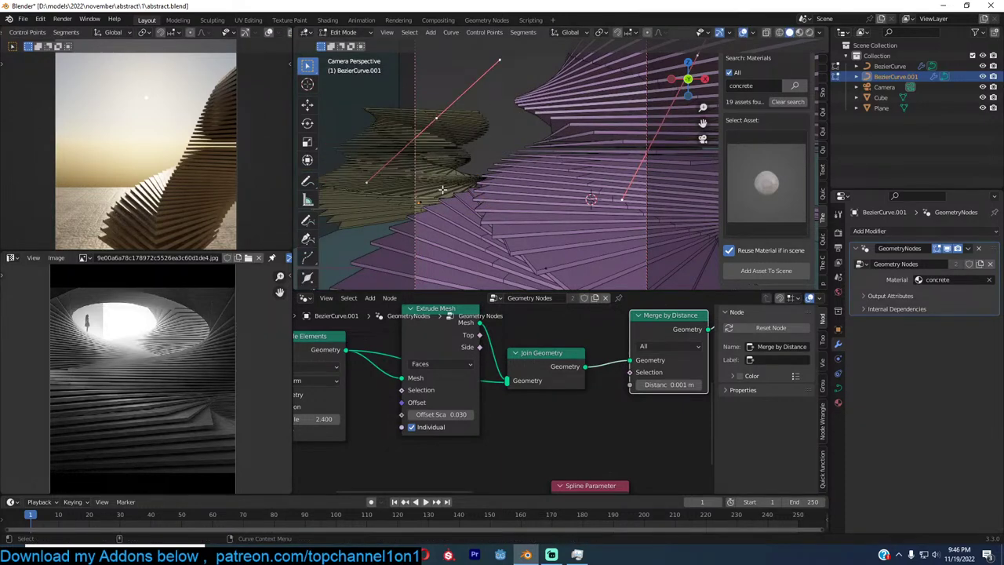
key(Tab)
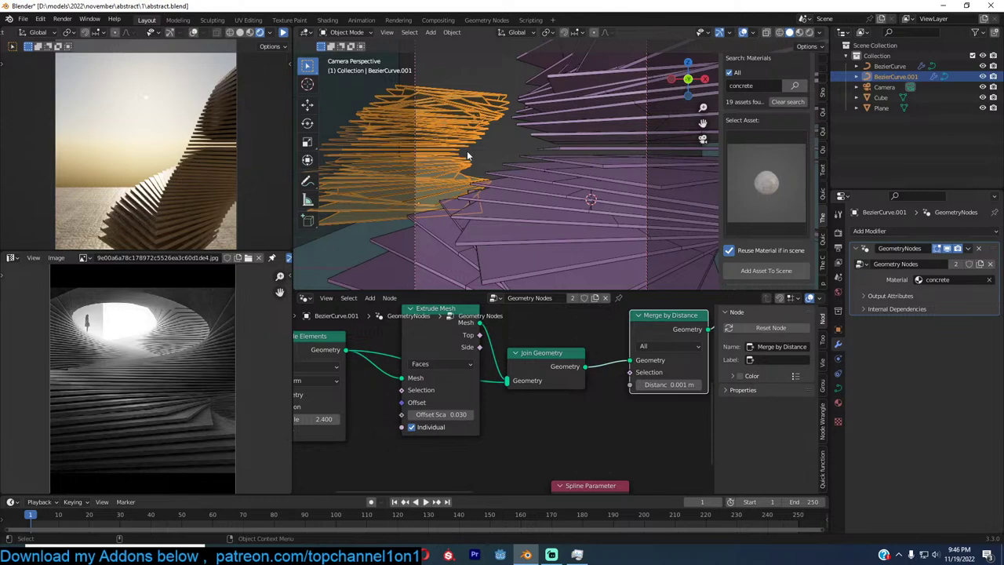
key(Delete)
Duplicate the slab curve as an independent copy and move it about 5.9 m horizontally, behind the original
click(560, 152)
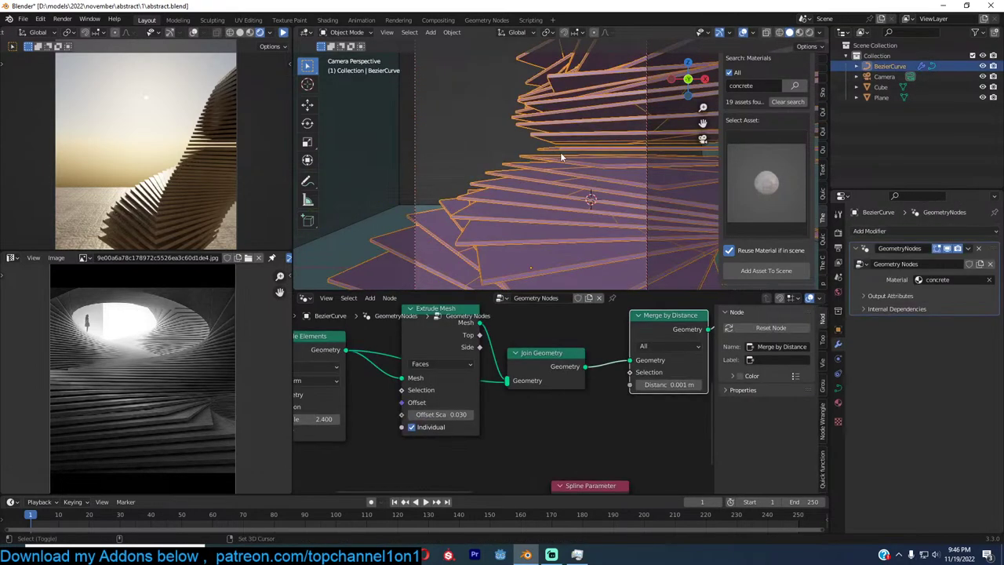
key(shift+d)
right_click(560, 153)
key(shift+z)
key(z)
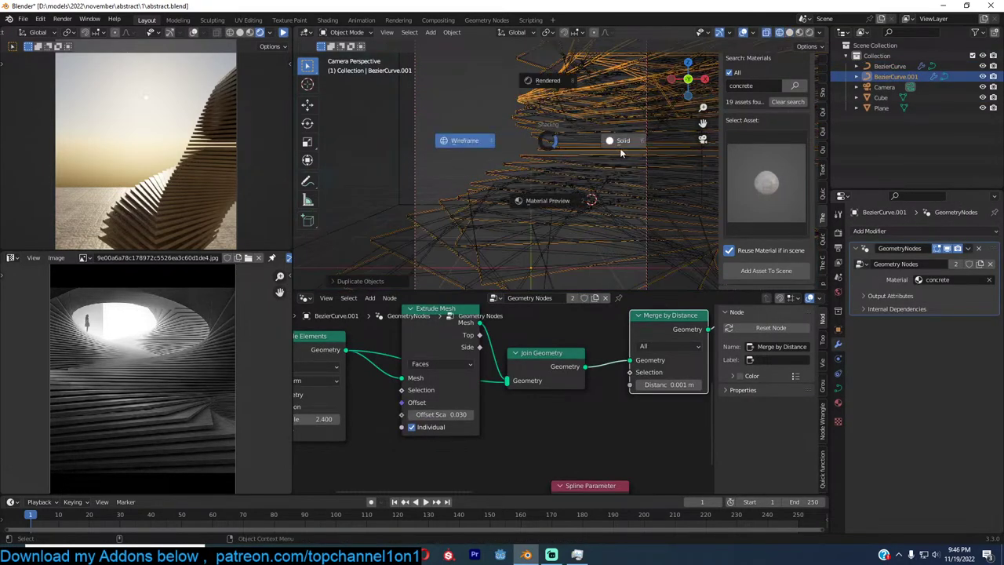
click(619, 151)
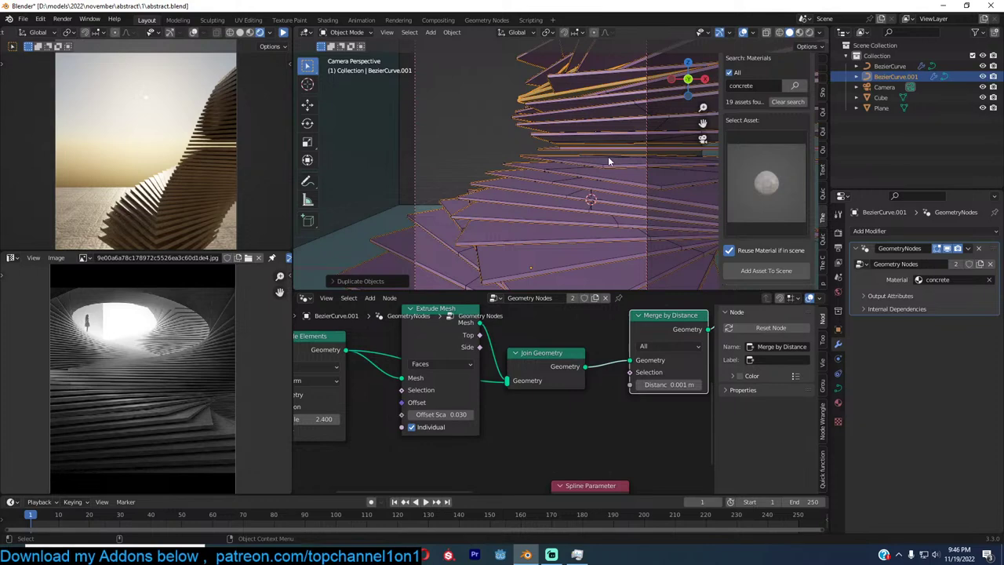
key(g)
key(shift+z)
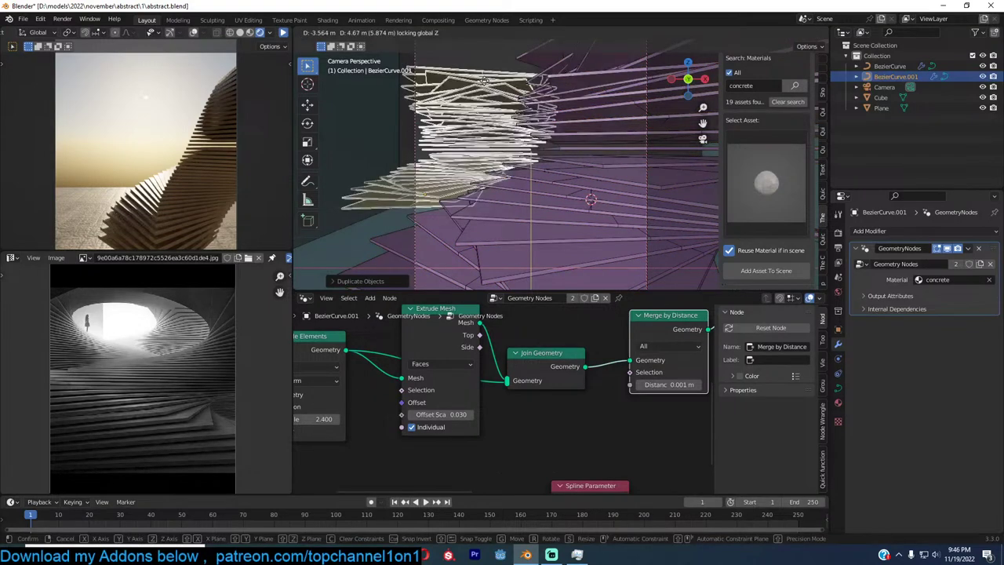
click(484, 80)
Reshape the duplicated curve by moving its selected upper control point about -1.2 m in X and 2.3 m in Z
key(Tab)
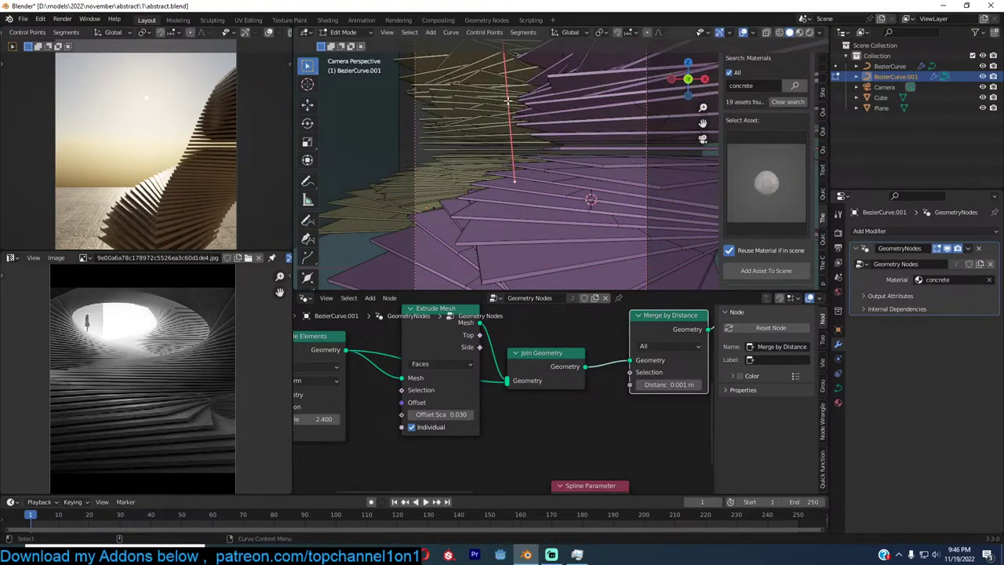
key(g)
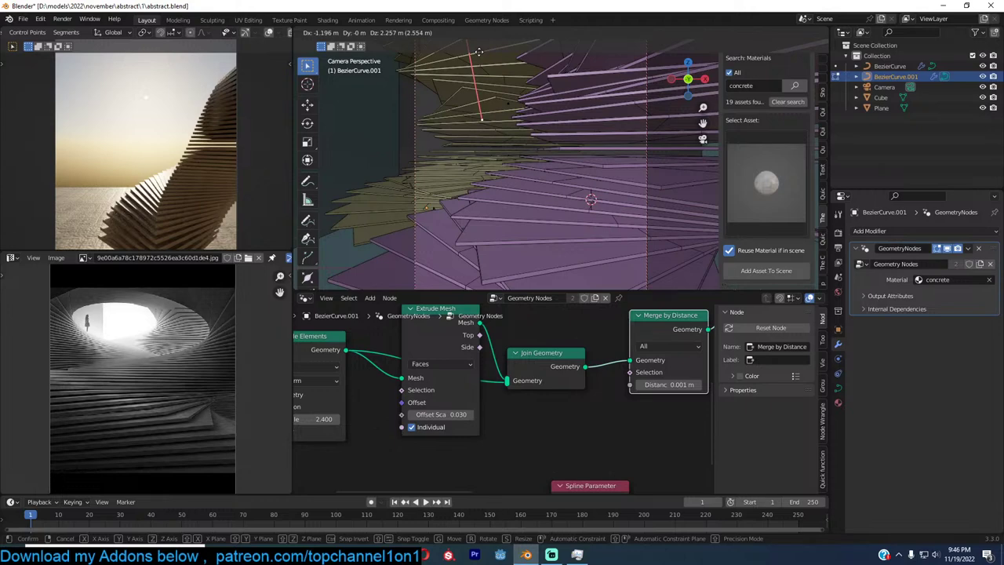
click(478, 52)
key(Tab)
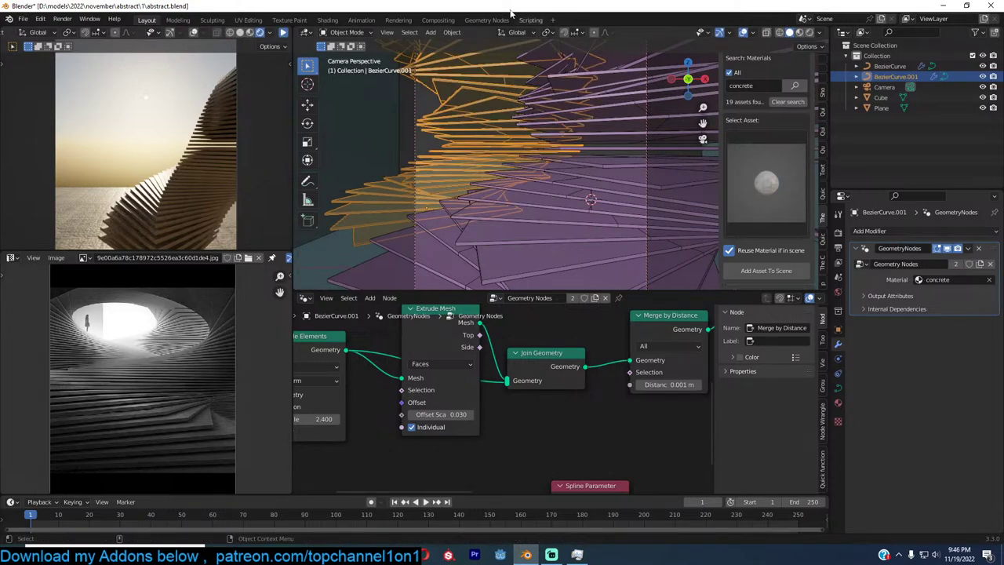
key(alt+a)
Set the Resample Curve Count to 87 and expose it as a Group Input value on the modifier
scroll(580, 390, down, 4)
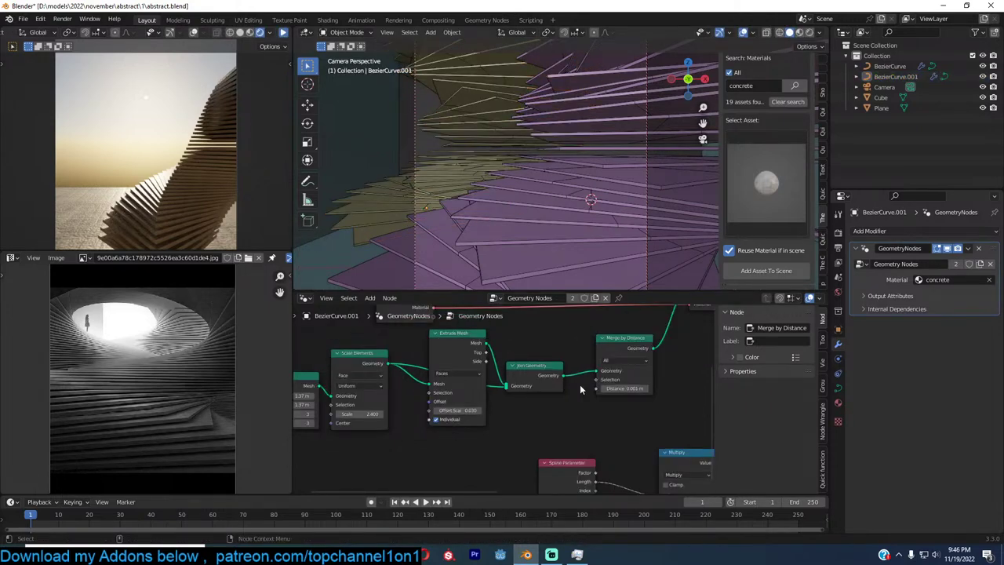
middle_drag(580, 390, 554, 441)
scroll(531, 381, down, 1)
drag(487, 369, 524, 369)
middle_drag(487, 369, 551, 363)
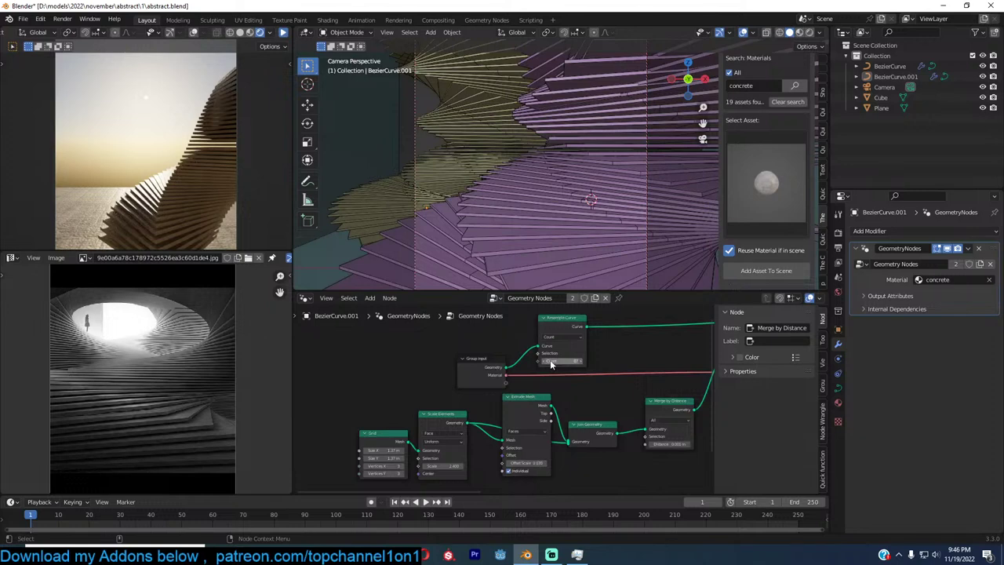
drag(538, 361, 505, 382)
scroll(506, 392, up, 2)
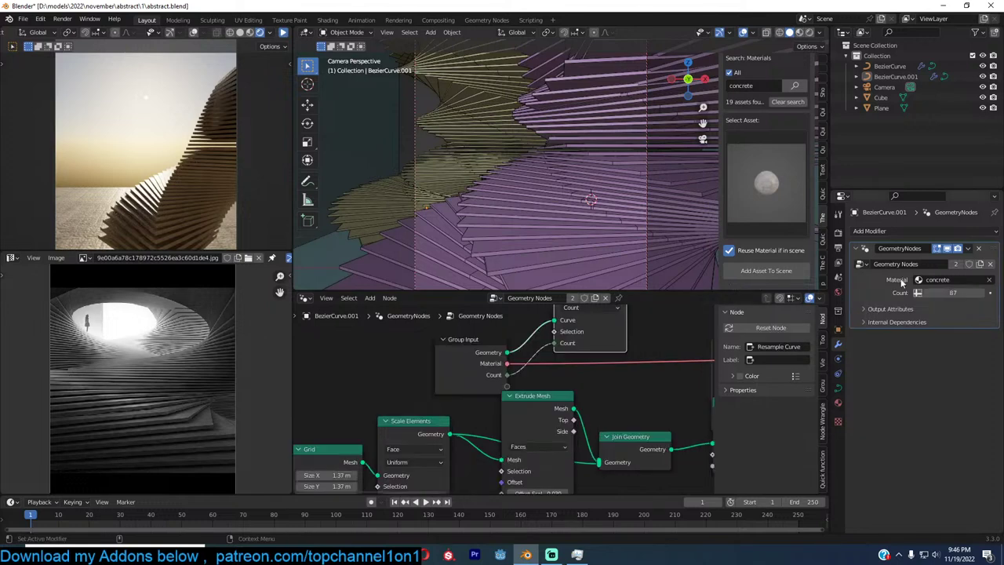
Set the duplicated curve's Count in its Geometry Nodes modifier to 98
key(ctrl+z)
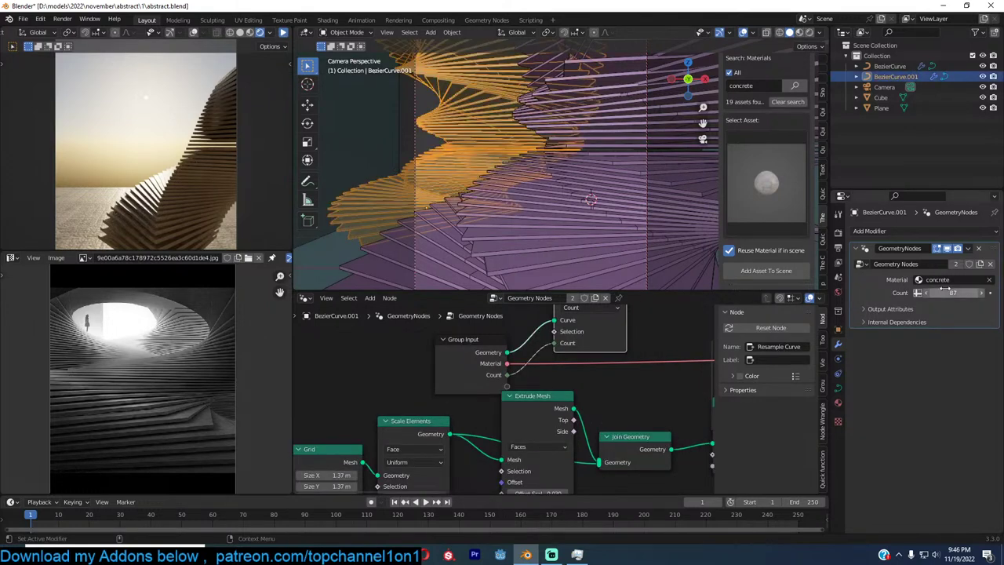
drag(944, 291, 961, 290)
key(alt+a)
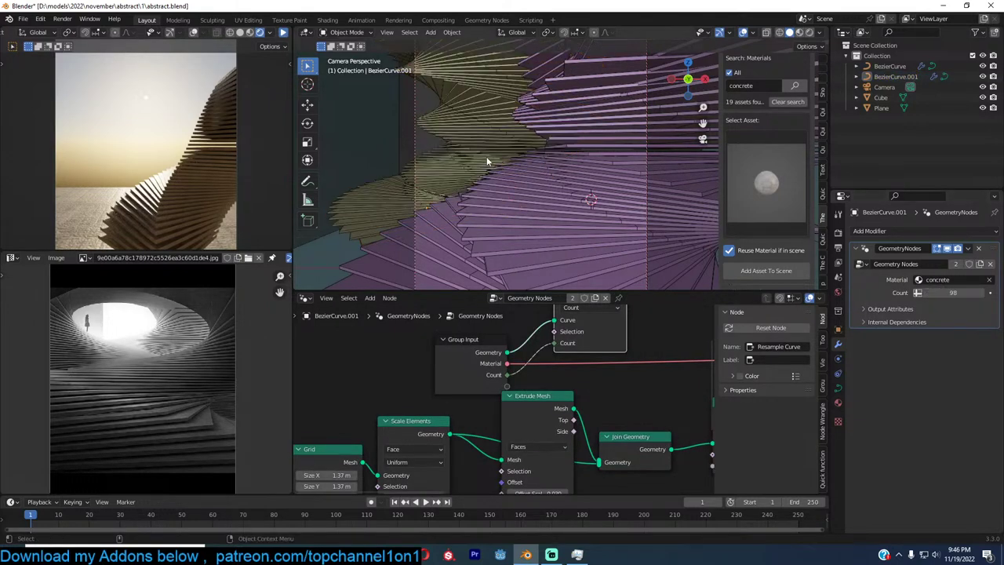
Expose the Scale Elements Scale through the Group Input and set the duplicated curve's Scale to 2.980
scroll(363, 474, down, 1)
middle_drag(362, 474, 452, 428)
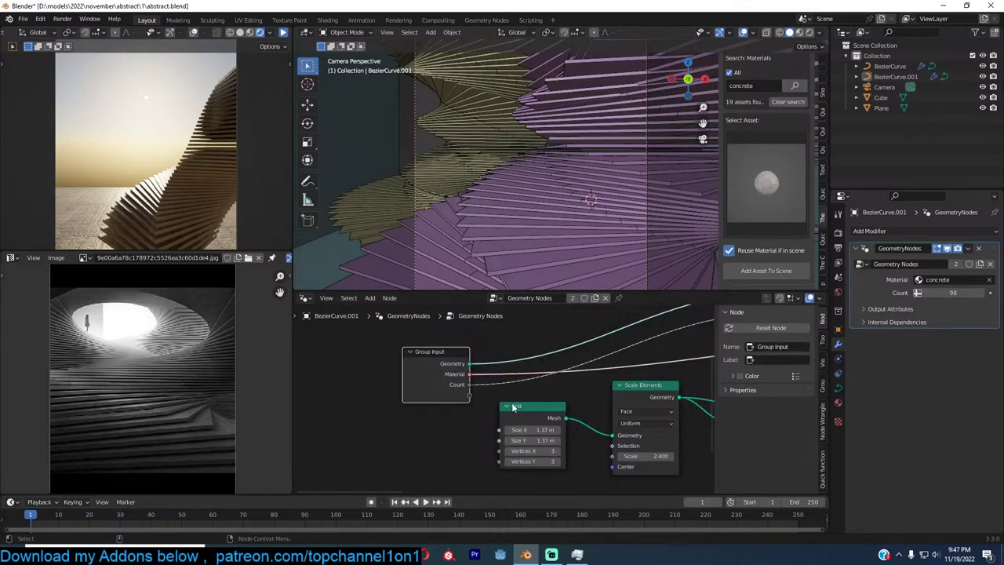
middle_drag(515, 406, 531, 400)
scroll(531, 400, down, 2)
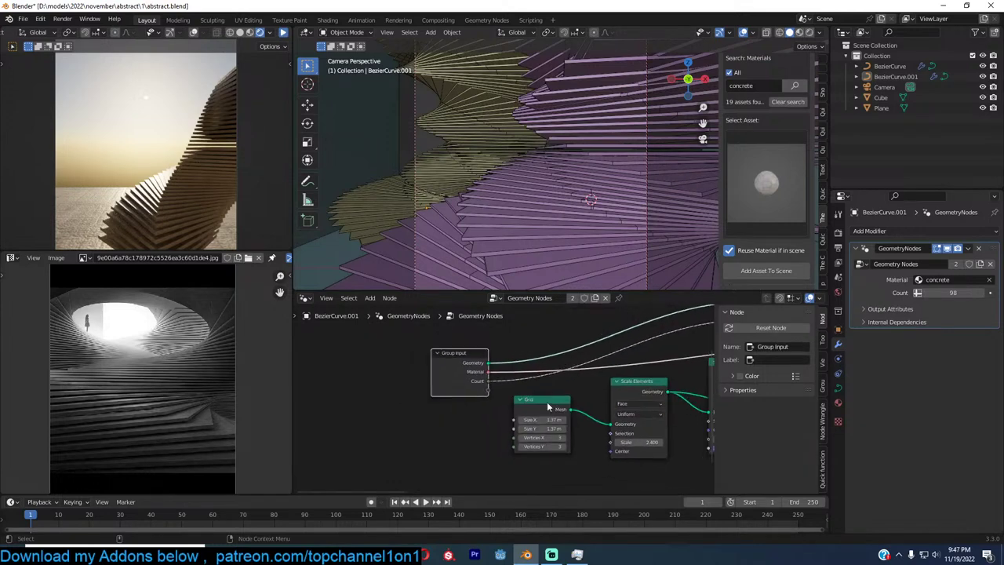
drag(611, 451, 488, 390)
click(547, 163)
key(r)
key(z)
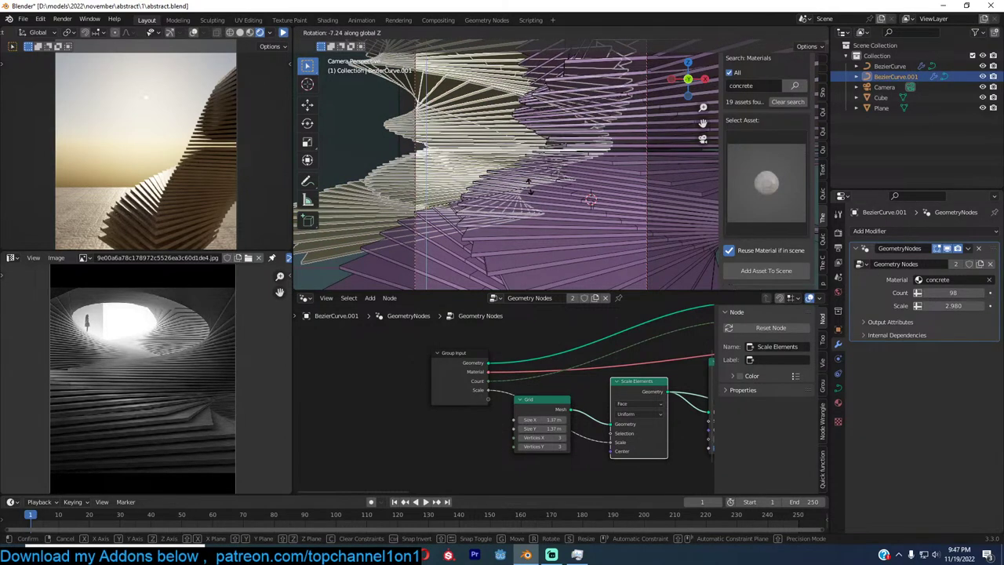
right_click(530, 187)
Mirror the duplicated slab stack along global X and shift it about 0.8 m in negative X
key(ctrl+m)
key(x)
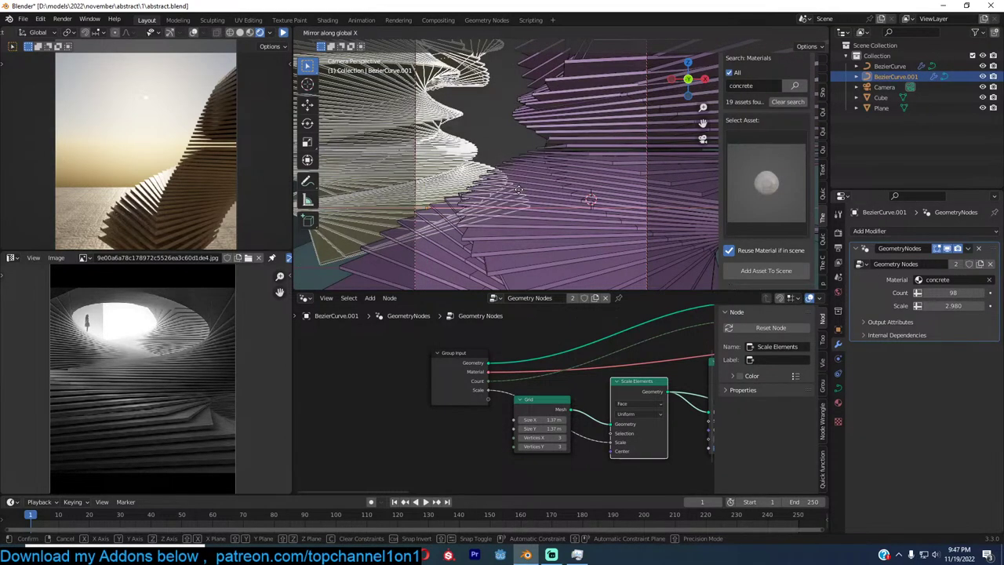
click(518, 189)
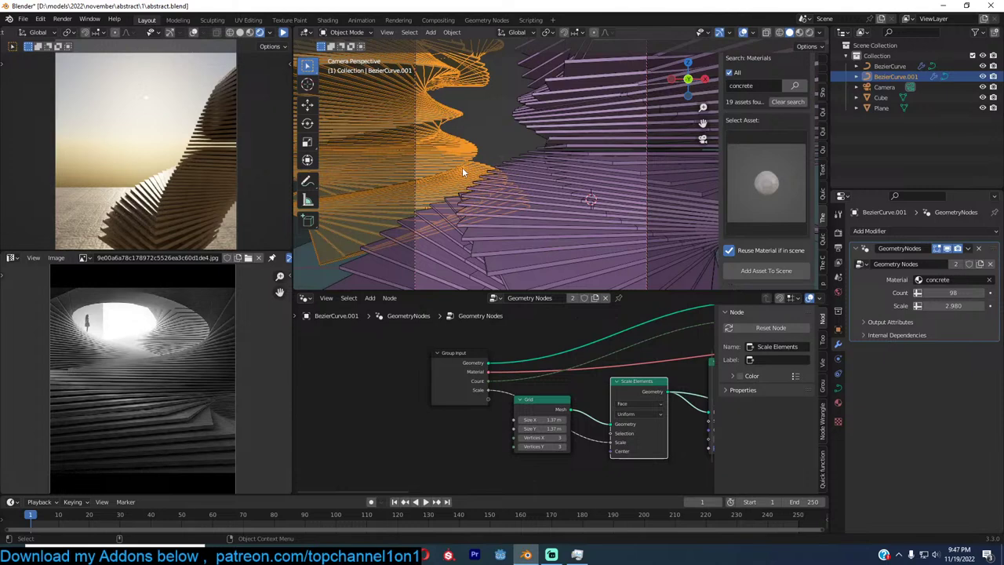
key(alt+a)
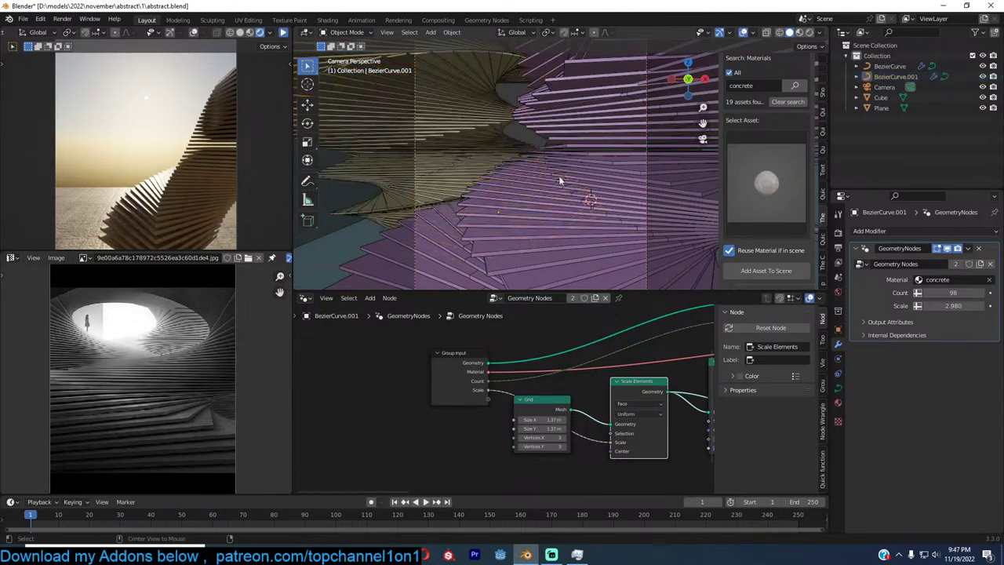
click(559, 180)
key(g)
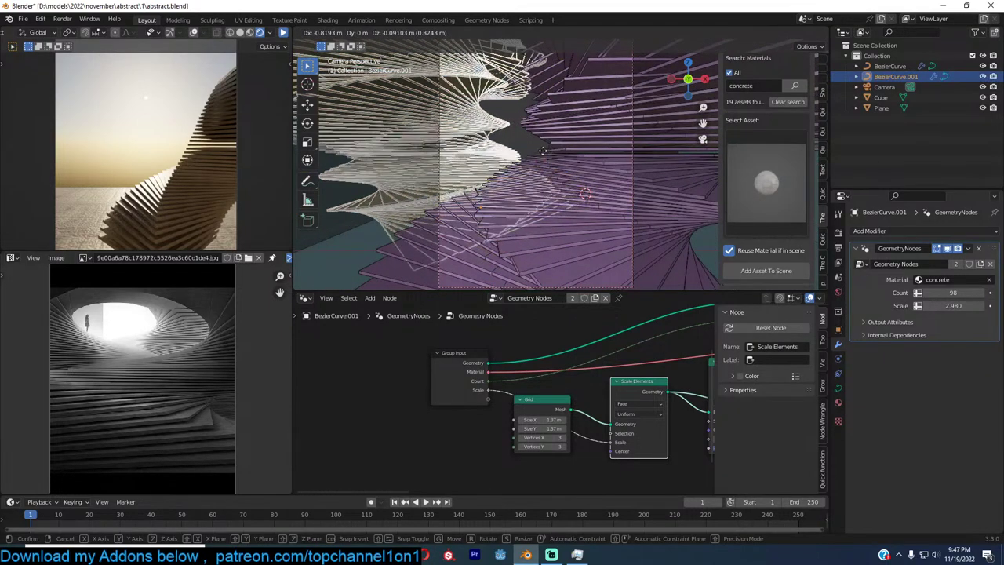
click(543, 150)
Move the original slab stack in positive X away from the mirrored stack and resume the rendered preview
click(579, 149)
key(g)
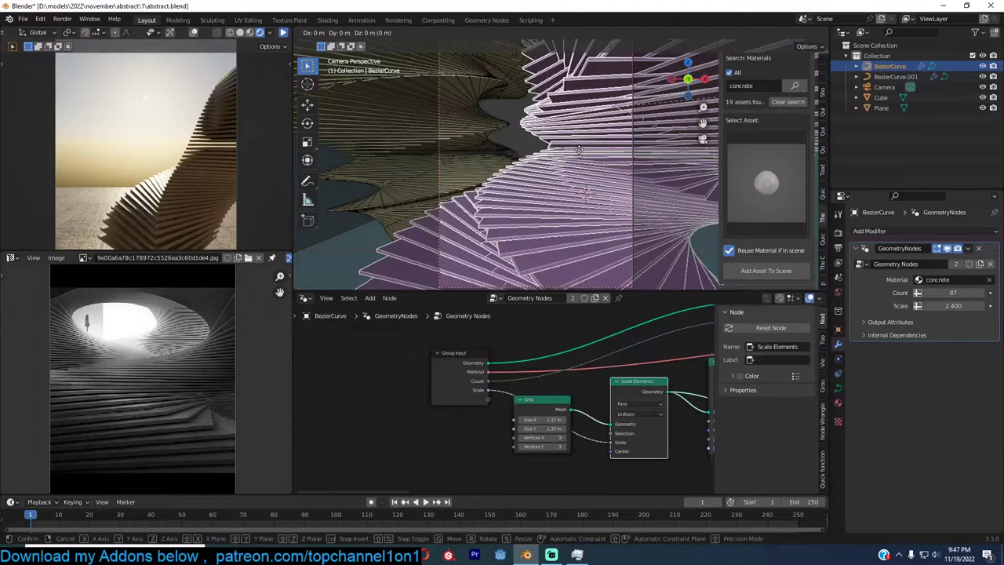
click(608, 151)
key(alt+a)
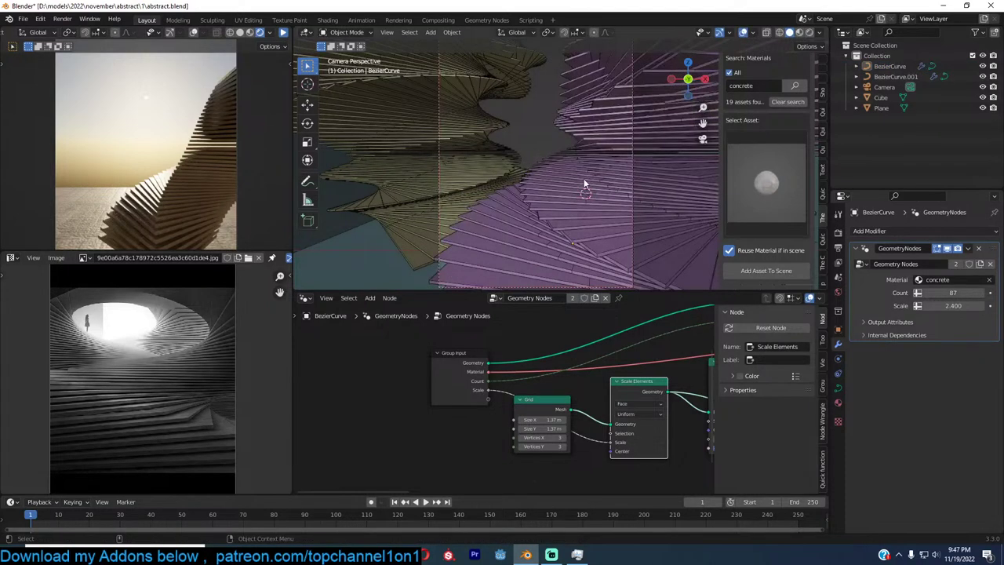
middle_drag(583, 178, 645, 179)
click(284, 33)
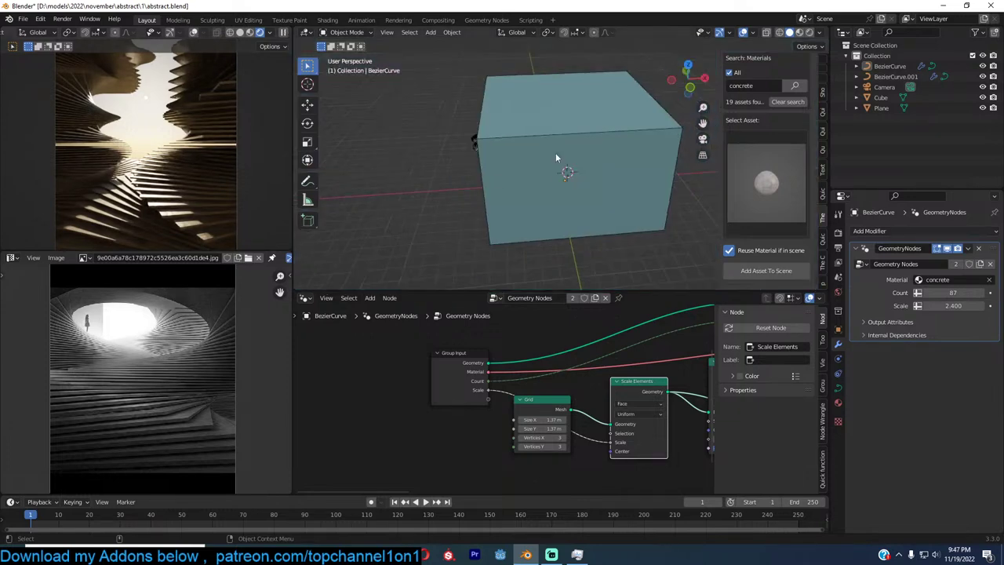
Select the room cube, show its concrete material nodes in the Shader Editor, and save the file
click(556, 155)
key(KP_7)
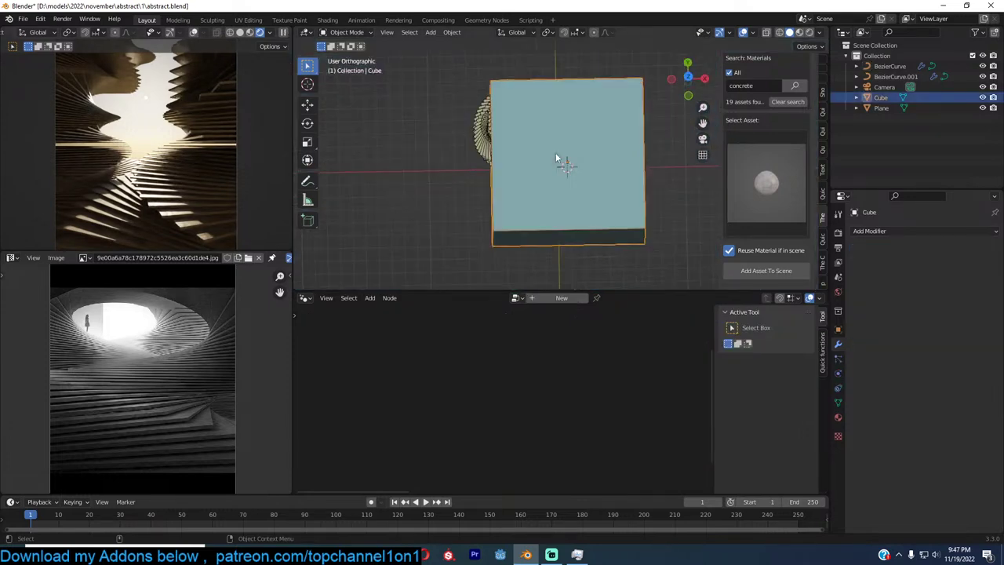
key(KP_7)
scroll(594, 169, up, 5)
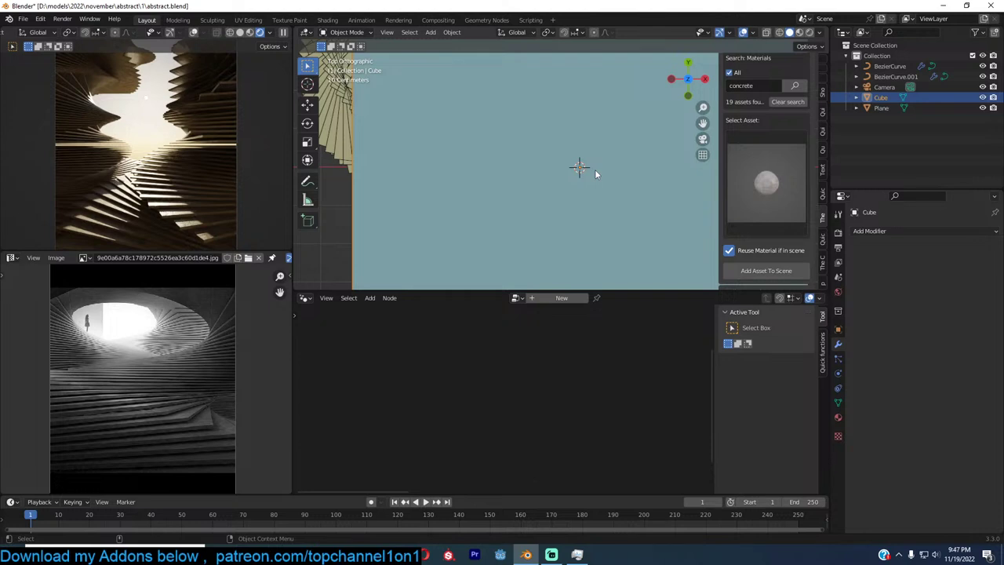
scroll(594, 169, down, 6)
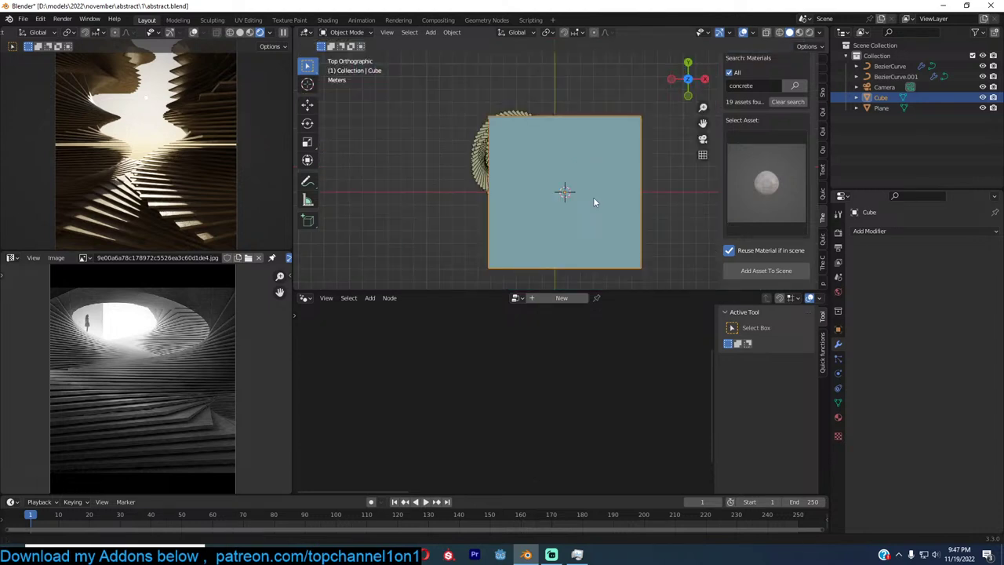
middle_drag(592, 201, 474, 79)
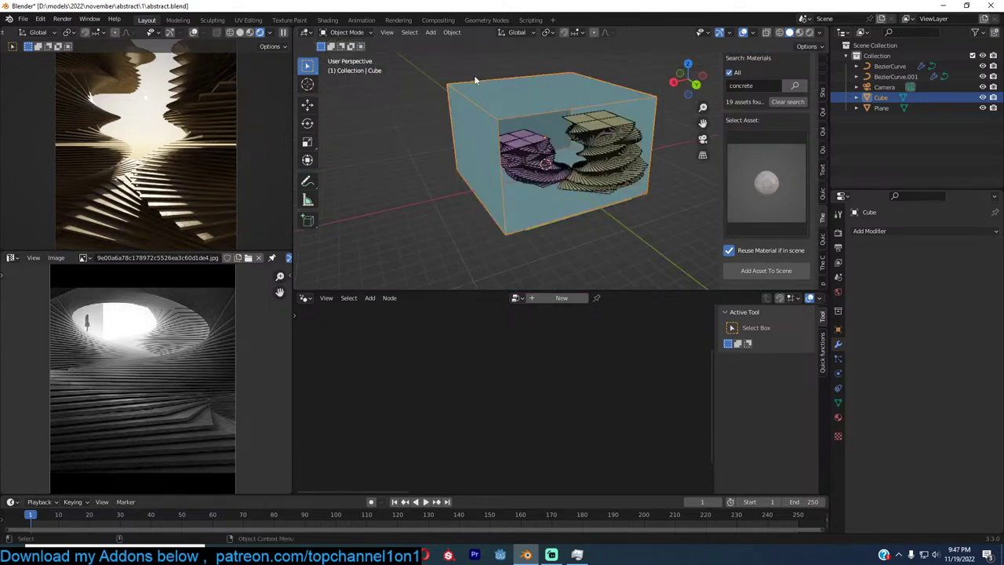
key(KP_7)
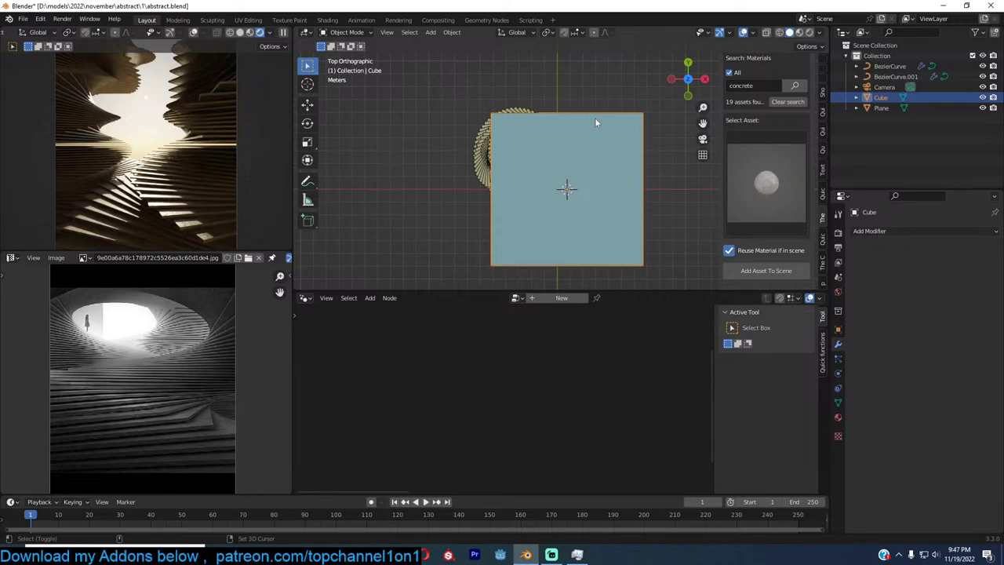
shift+middle_drag(594, 117, 581, 256)
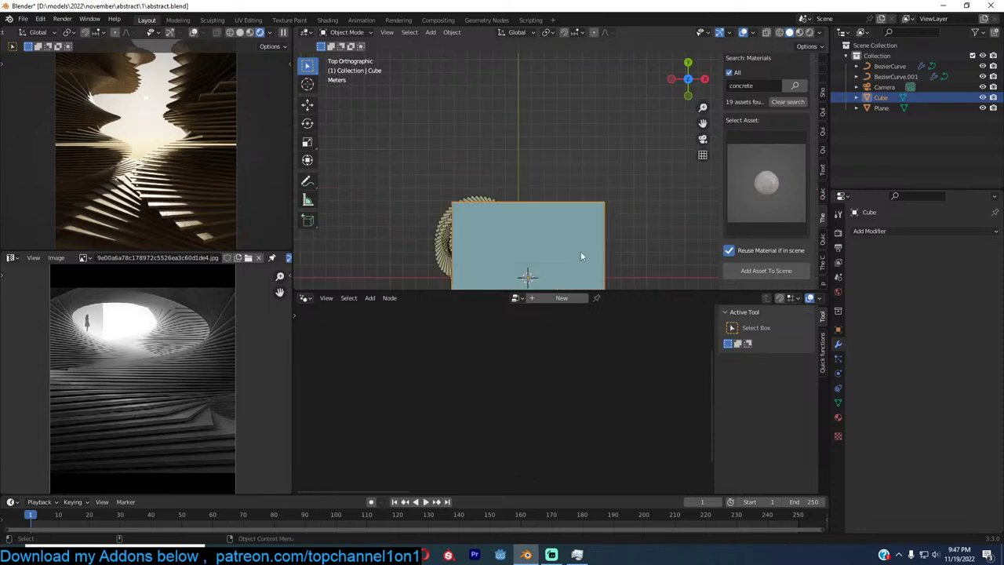
click(305, 298)
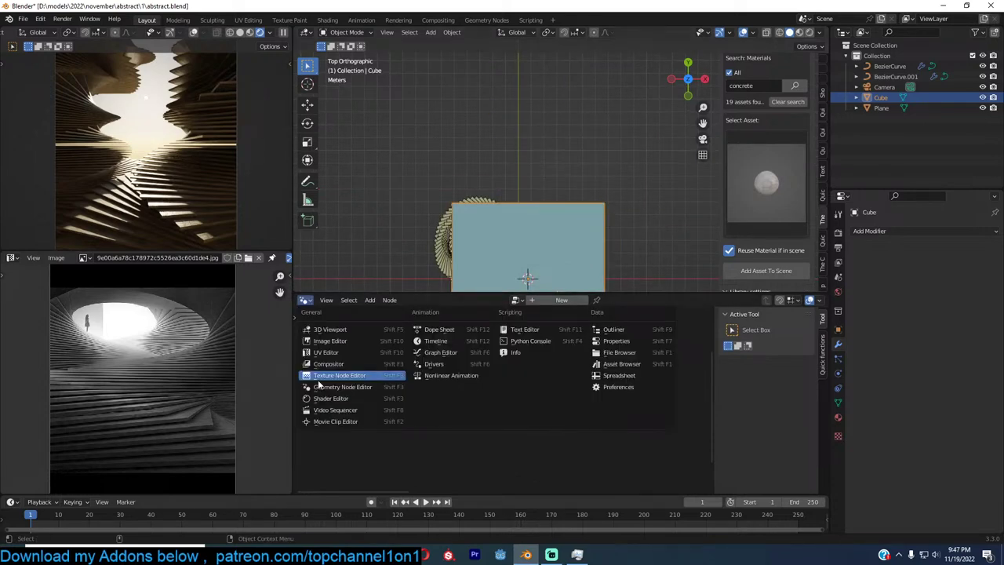
click(330, 397)
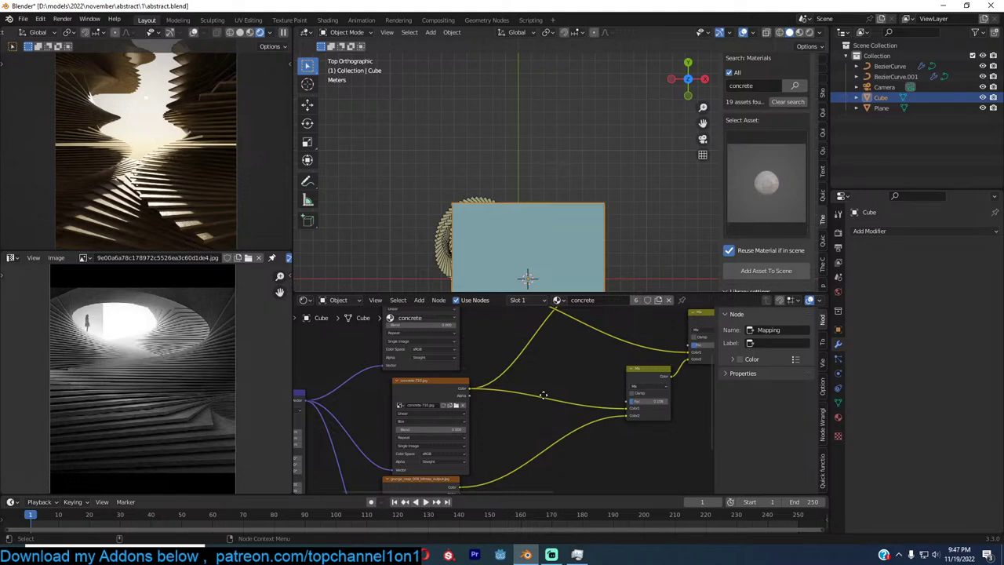
key(Home)
key(ctrl+s)
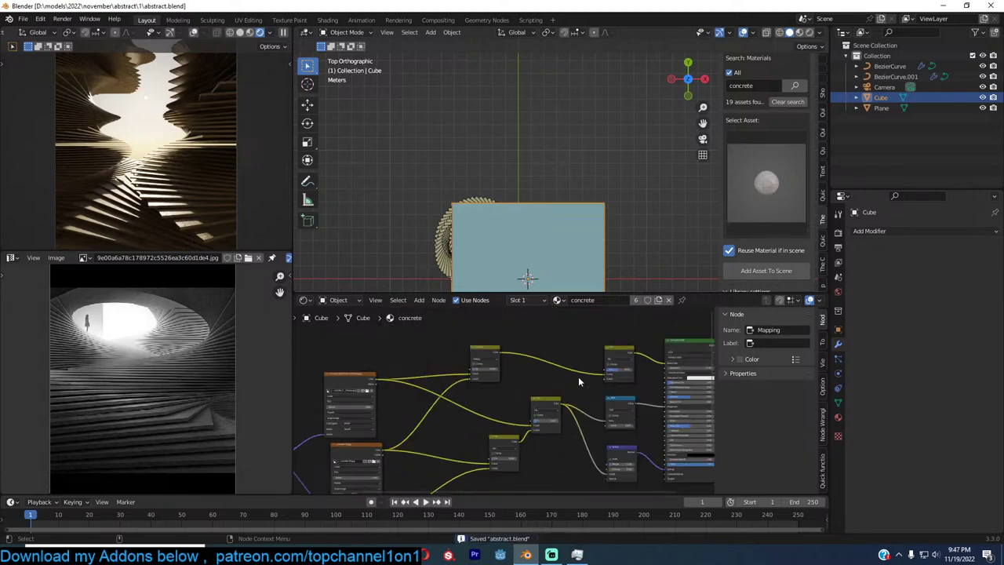
Set the concrete material's last Mix node to a white Color2 with a Fac of 0.225
scroll(578, 377, up, 3)
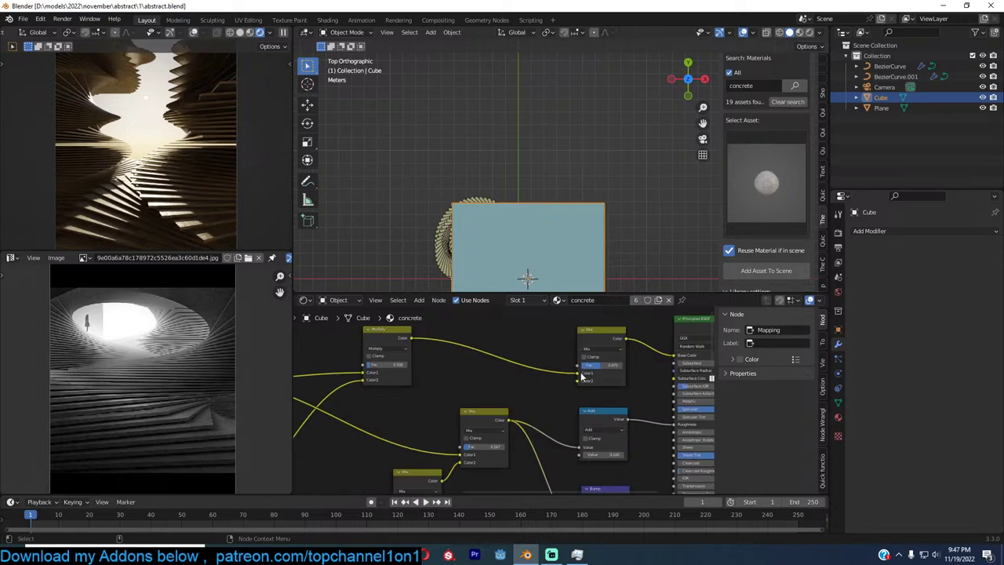
scroll(533, 374, up, 2)
key(ctrl+s)
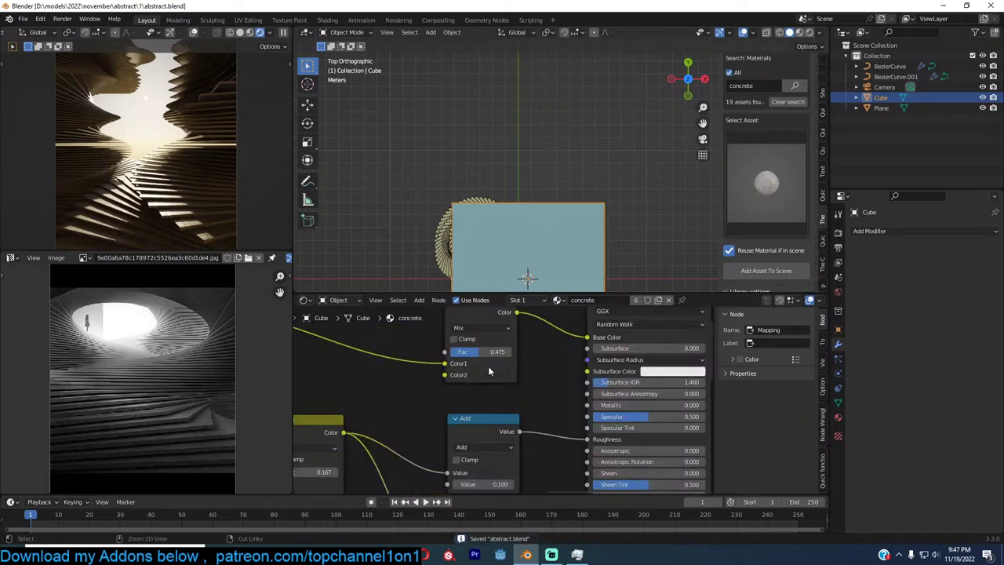
scroll(489, 372, up, 2)
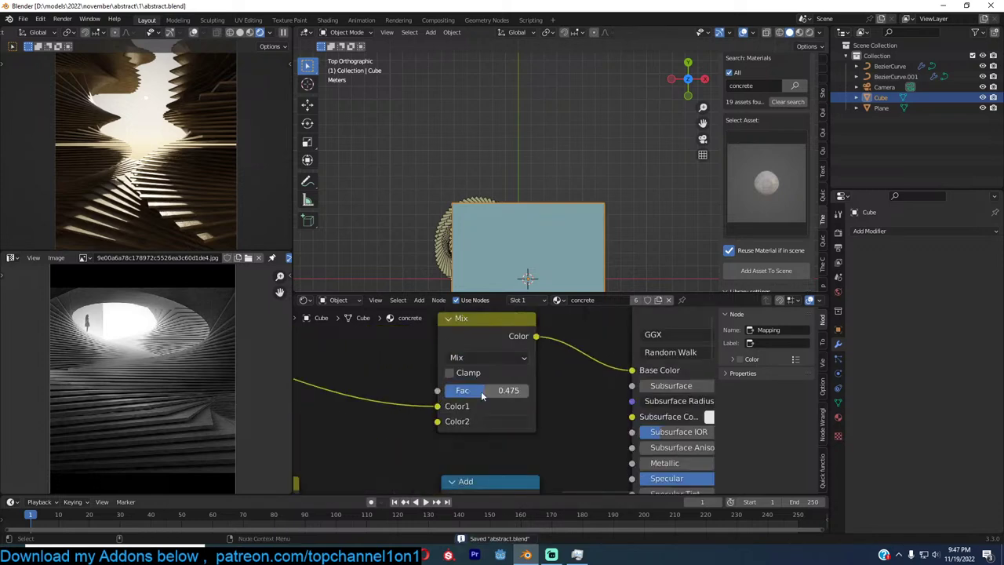
click(512, 419)
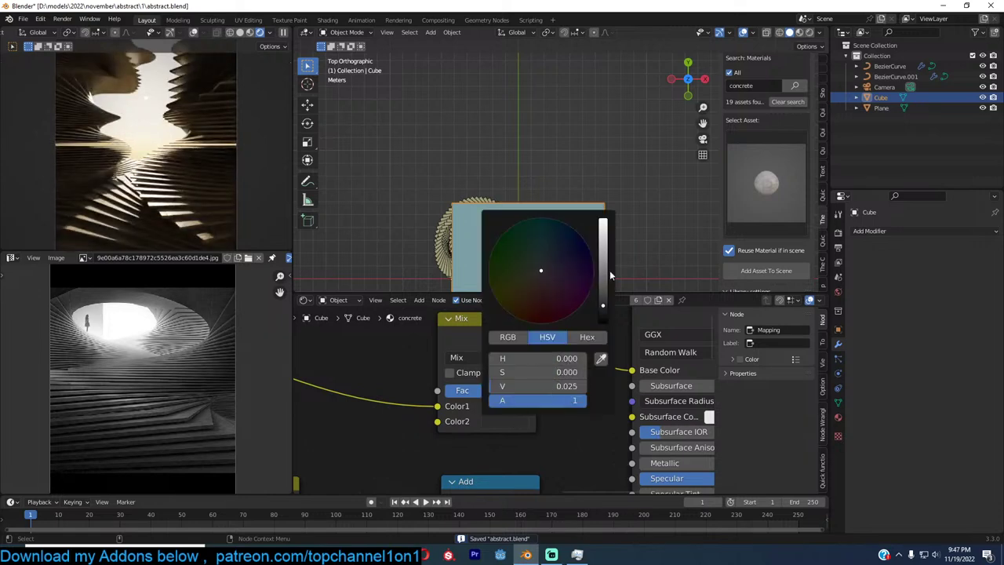
click(602, 223)
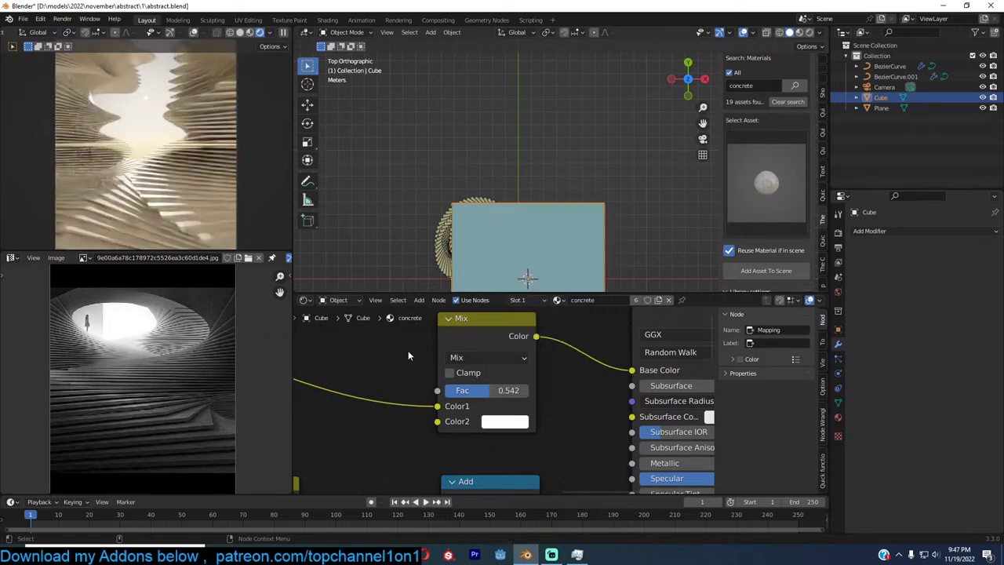
drag(488, 389, 463, 390)
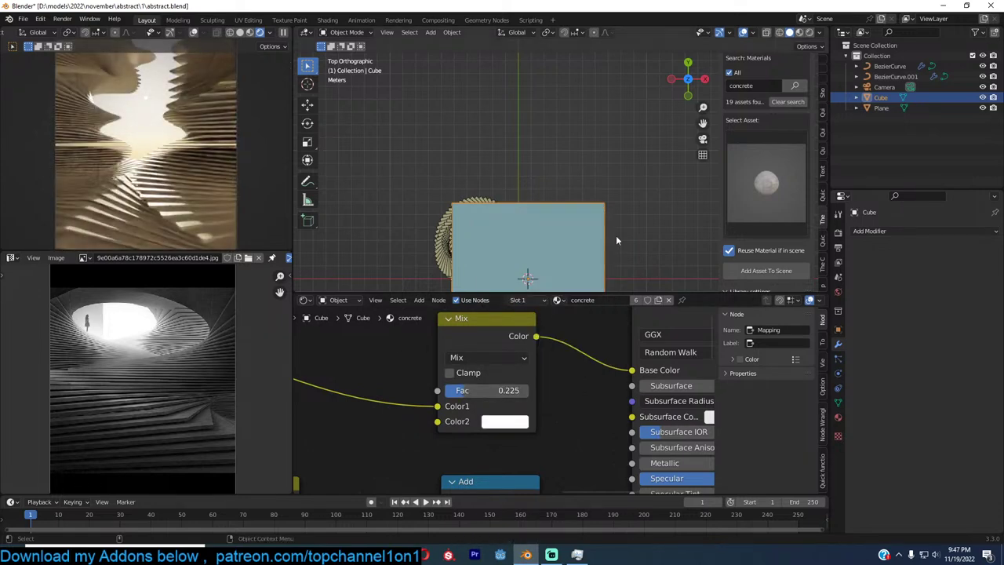
Switch to wireframe shading and move the room cube about -1.23 m in X and 1.35 m in Y to enclose both slab stacks
shift+middle_drag(616, 241, 658, 200)
key(z)
click(518, 204)
click(643, 227)
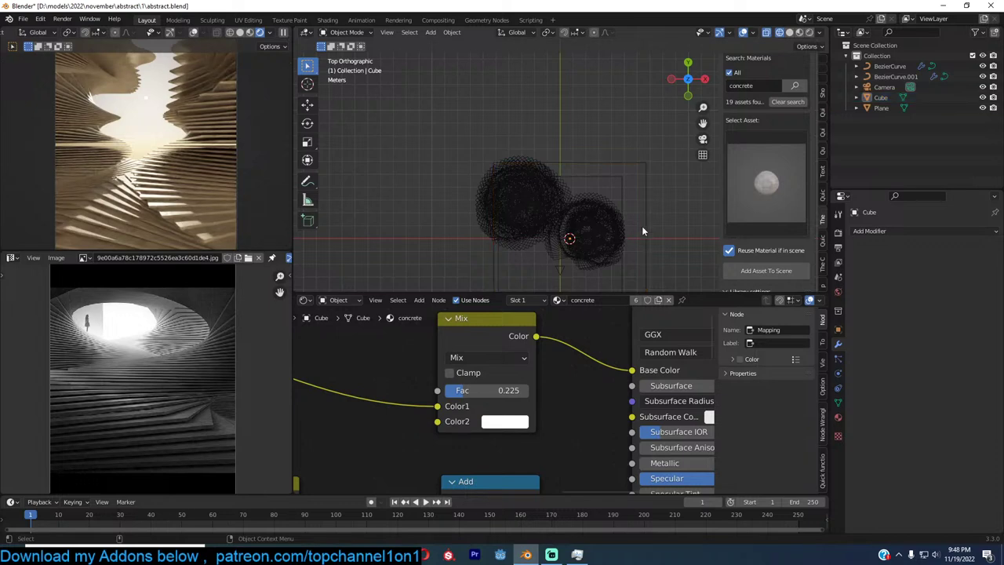
click(625, 220)
key(g)
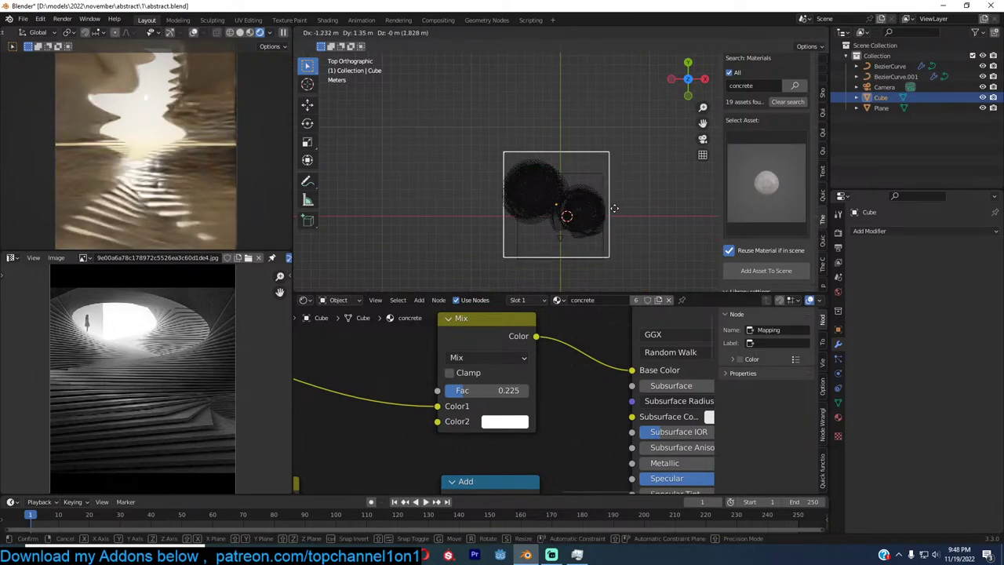
click(614, 208)
Delete the plane beneath the room cube and save the file
middle_drag(614, 208, 570, 265)
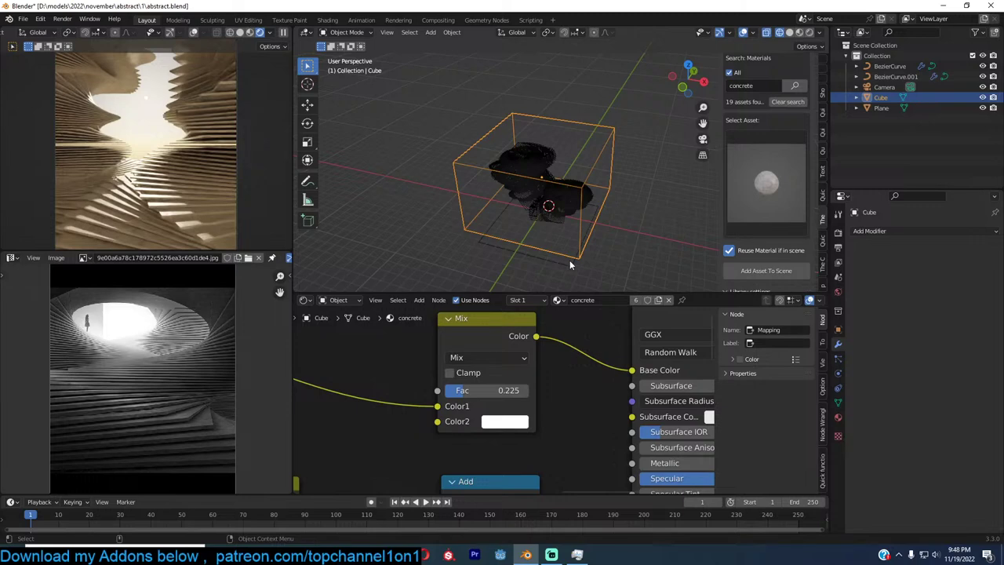
key(KP_7)
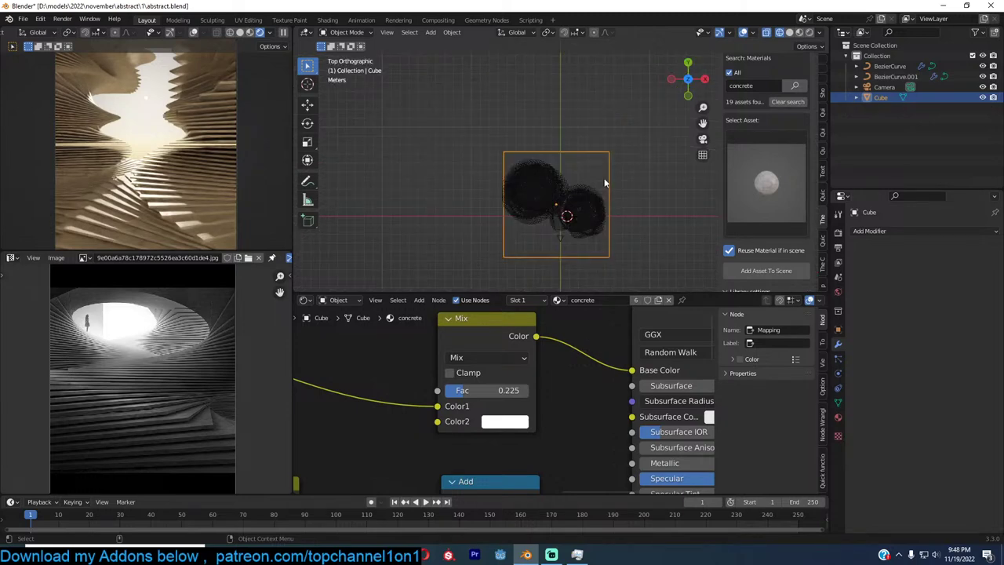
key(ctrl+s)
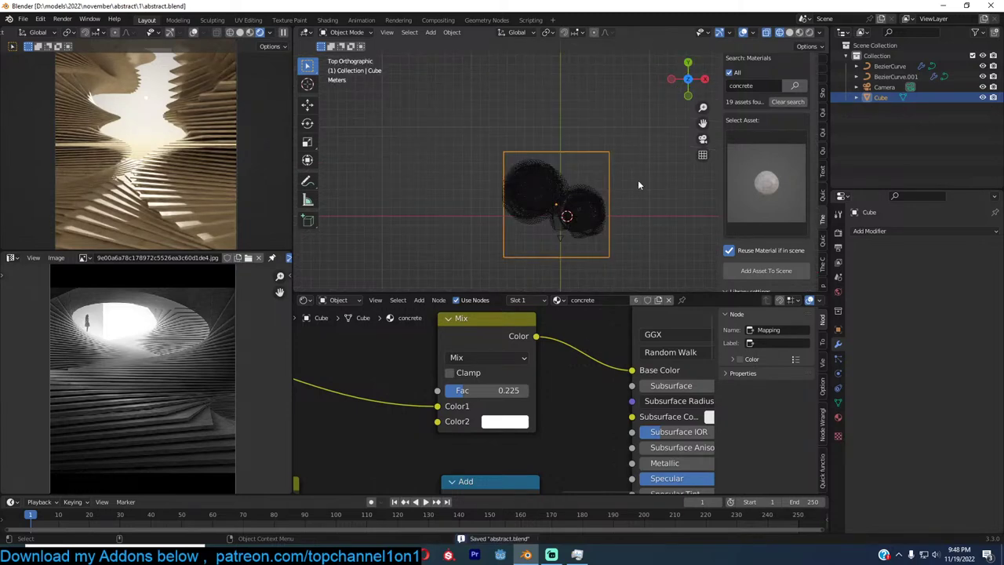
click(638, 185)
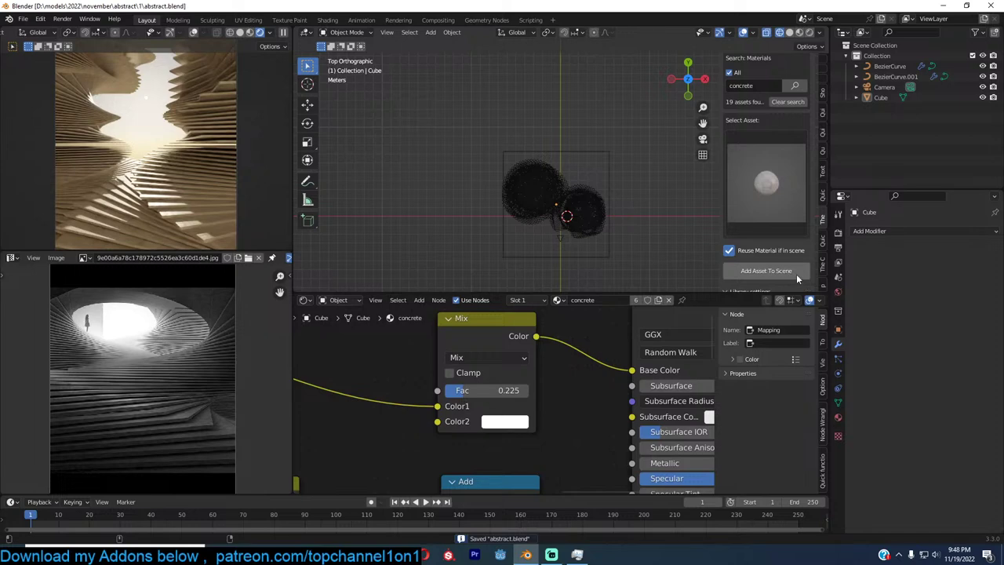
Set the world sky texture's Ozone to 9.299 and the background Strength to 0.05, and save the file
click(838, 291)
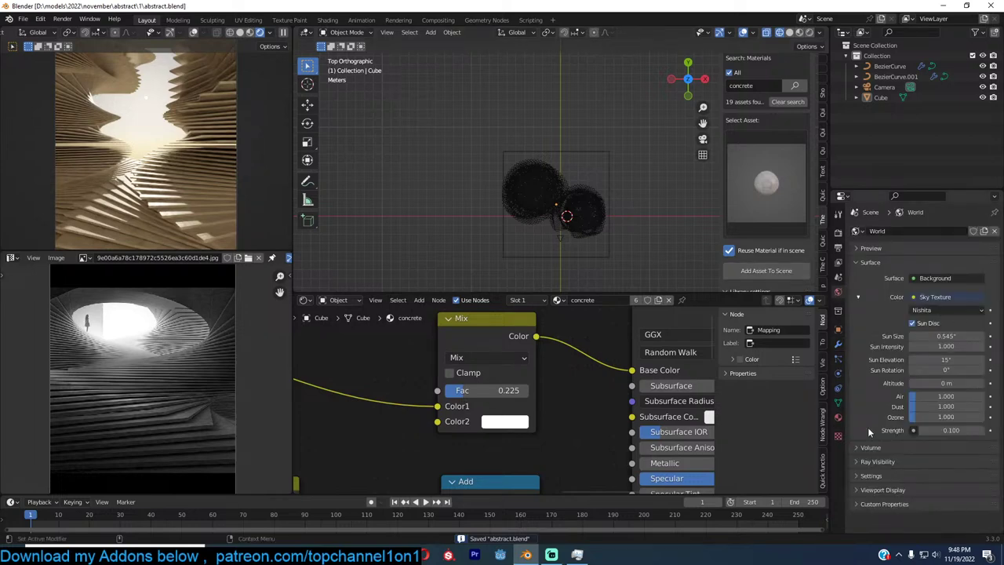
drag(941, 417, 978, 417)
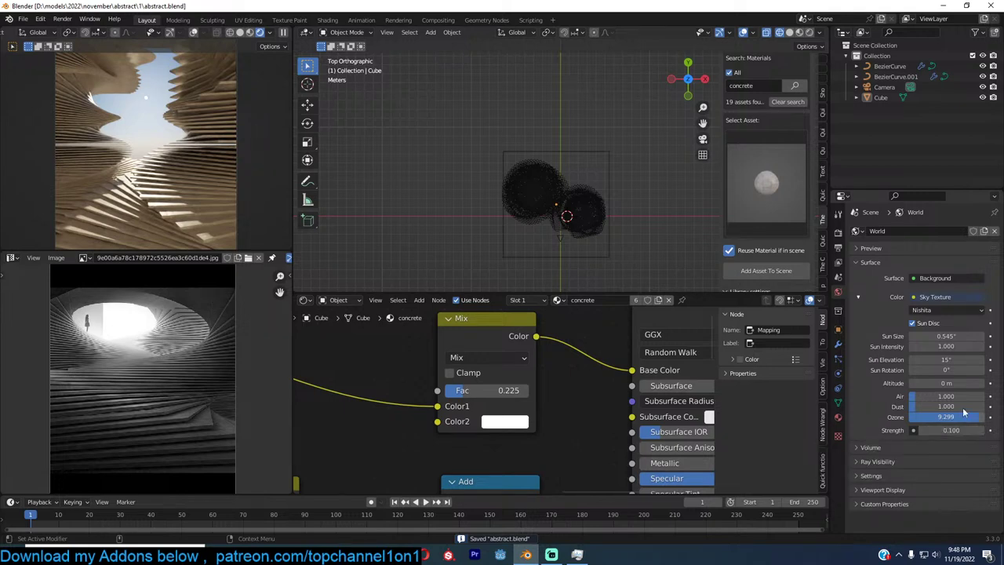
click(950, 430)
text(0.05)
key(Return)
key(ctrl+s)
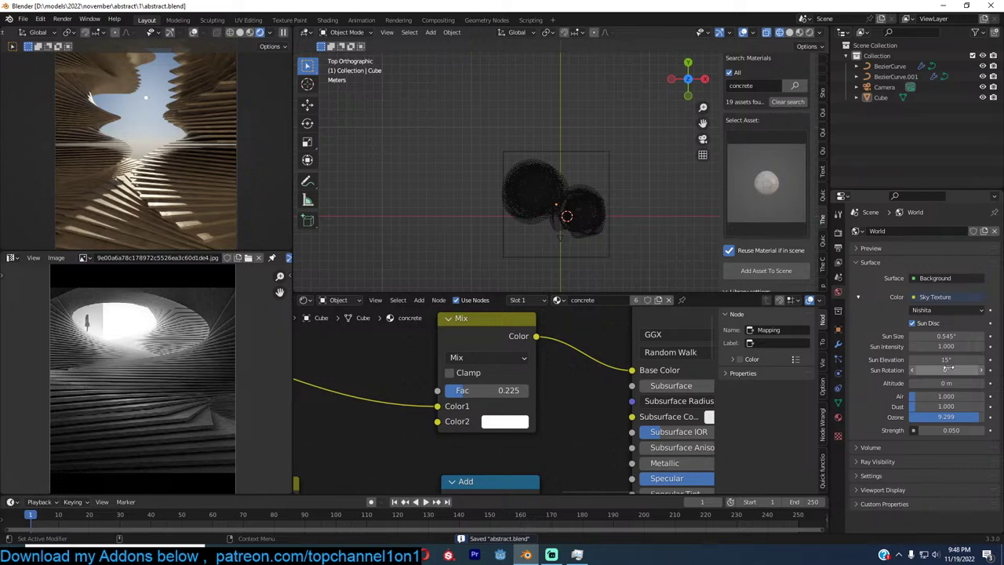
Set the sky texture's Sun Rotation to 45°
click(948, 368)
text(45)
key(Return)
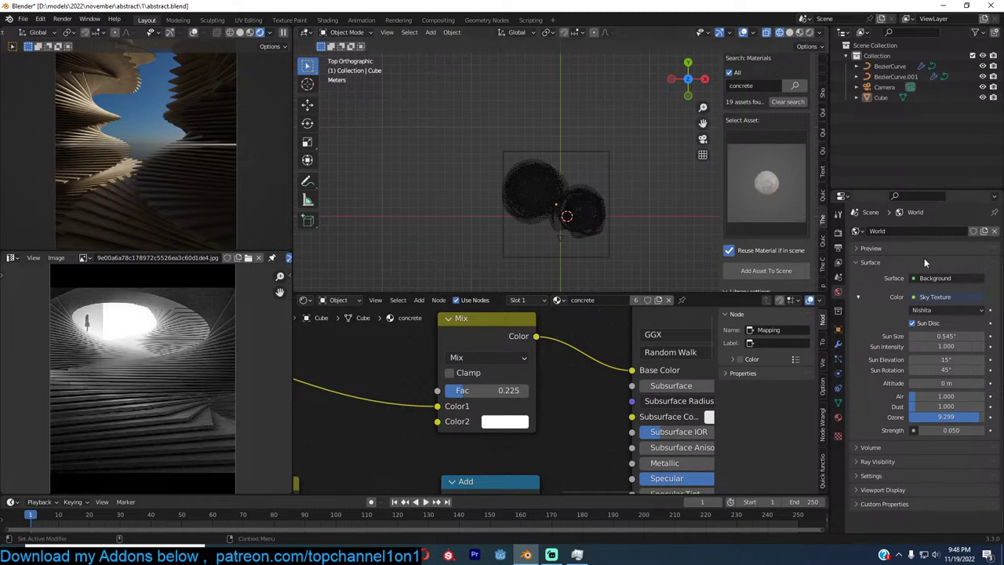
Set the world background Strength to 0 and save the file
click(958, 431)
text(0)
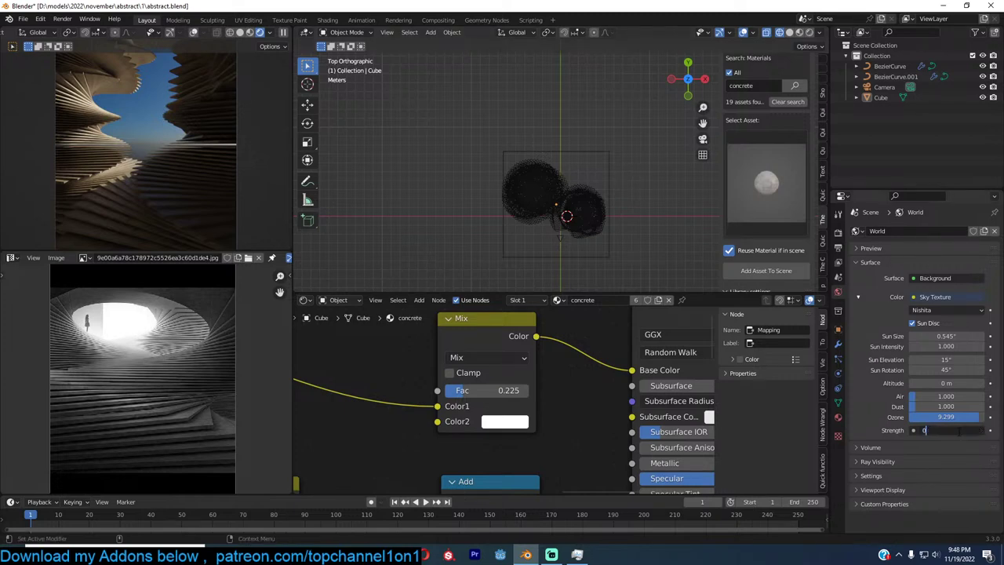
key(Return)
key(ctrl+s)
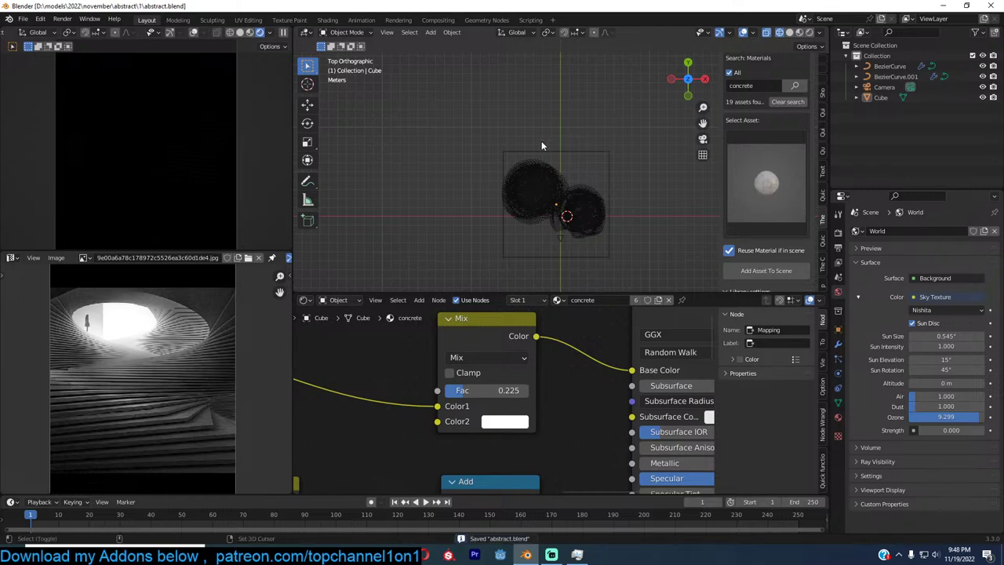
Add a mesh plane behind the room, rotate it 90° about X to stand upright, and scale it up
key(shift+a)
mouse_move(540, 142)
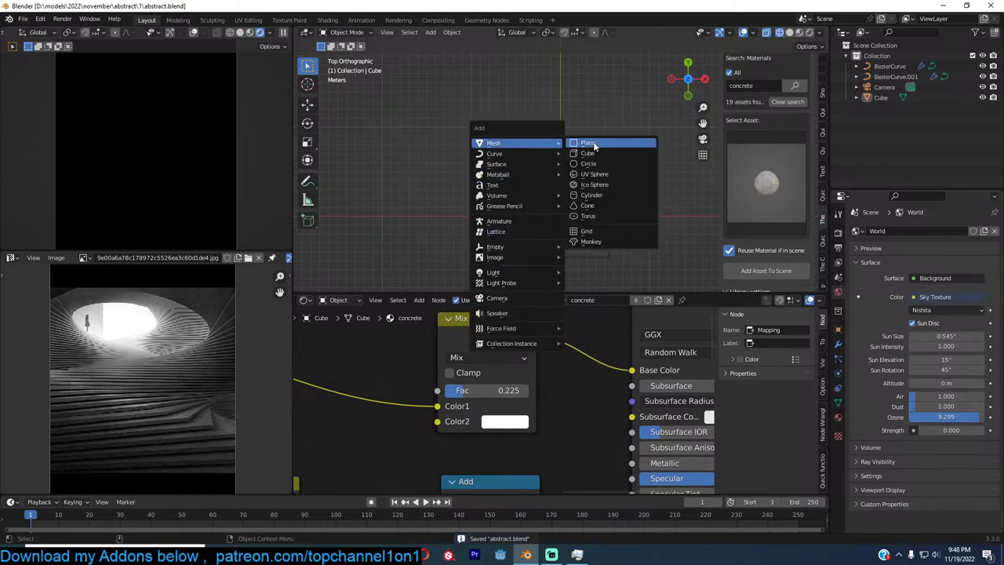
click(593, 143)
text(rx9)
key(Return)
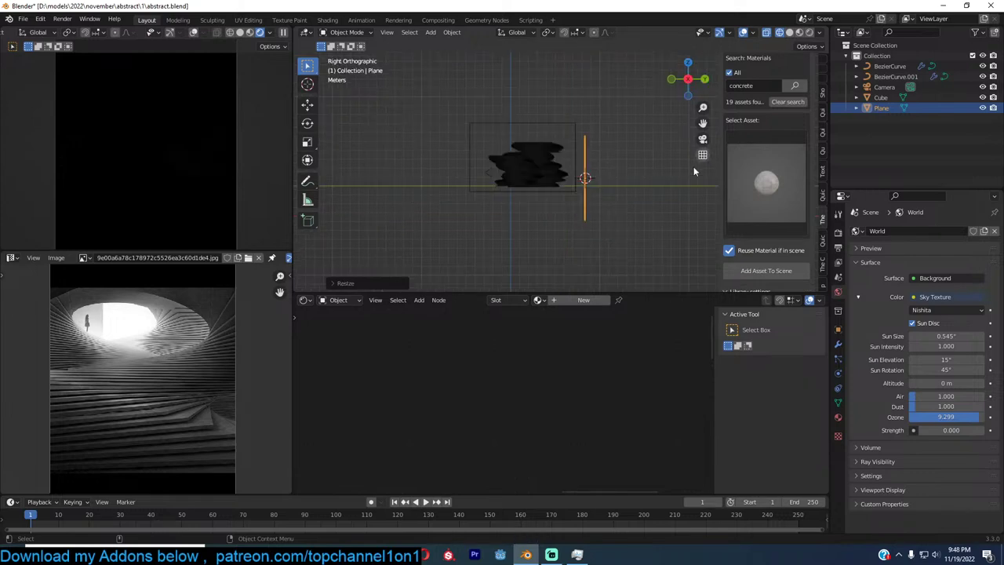
Give the upright plane a new material, replacing its Principled BSDF with an Emission shader connected to the output's Surface
scroll(570, 364, up, 1)
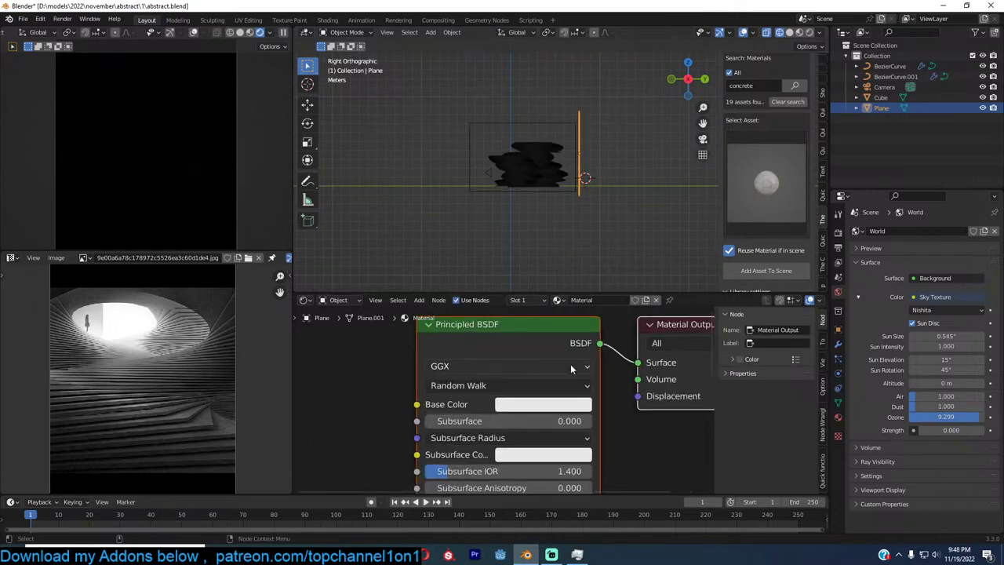
scroll(569, 362, down, 1)
click(553, 349)
key(x)
key(shift+a)
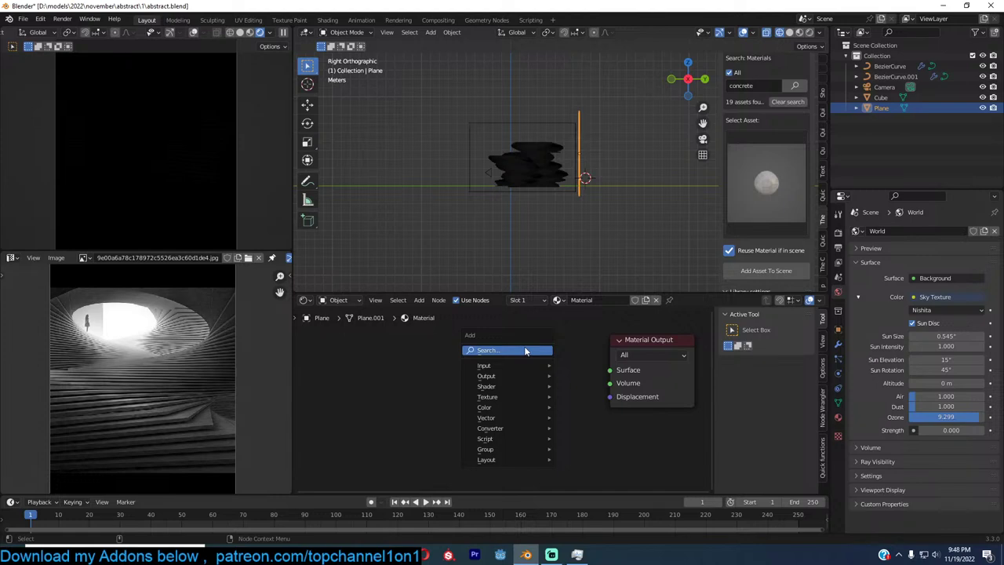
click(526, 351)
text(emi)
click(570, 365)
drag(523, 372, 610, 369)
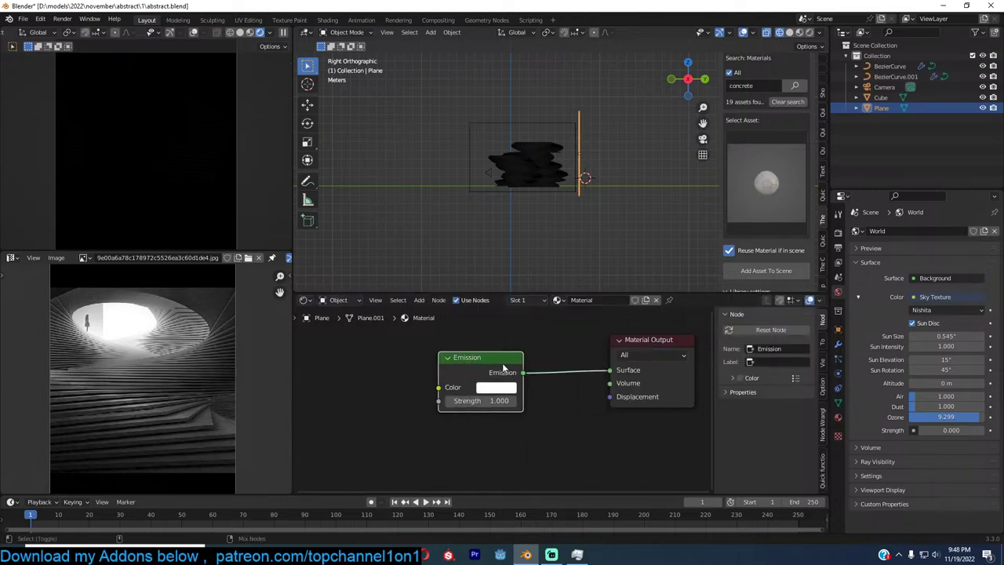
Save the file, then try an Emission Strength of 10 on the plane's material and settle on 5
key(ctrl+s)
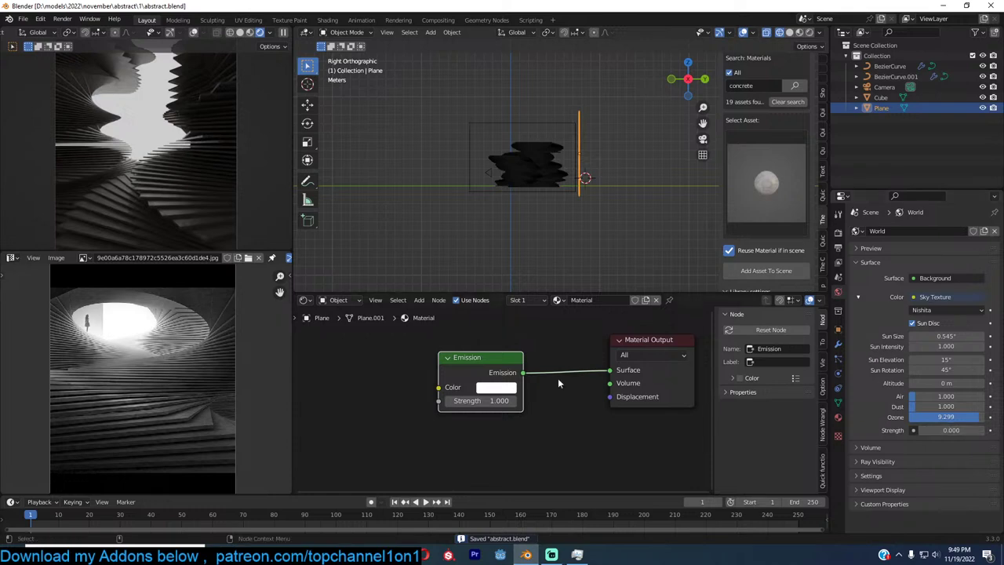
click(495, 389)
click(496, 400)
text(10)
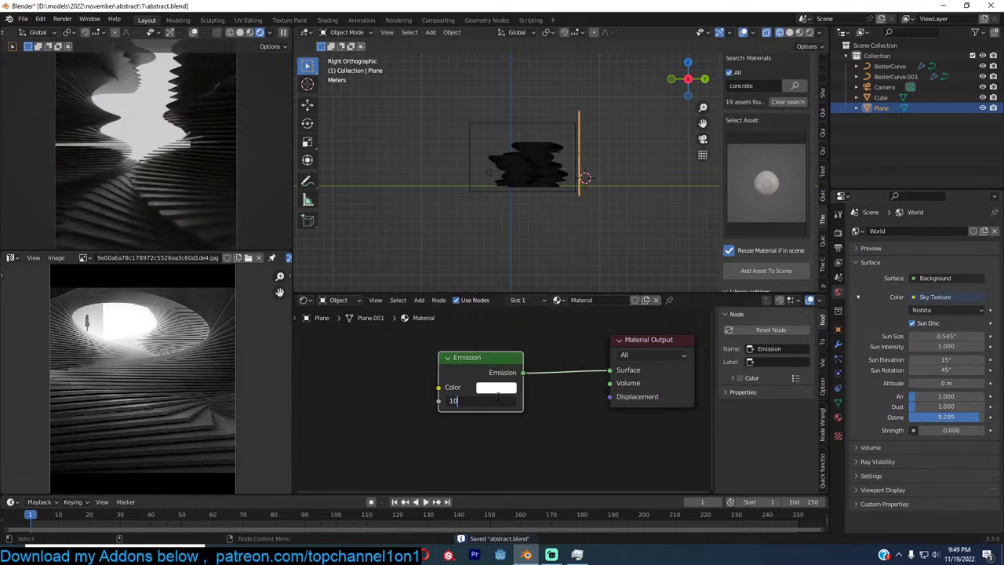
key(Return)
click(496, 400)
key(Escape)
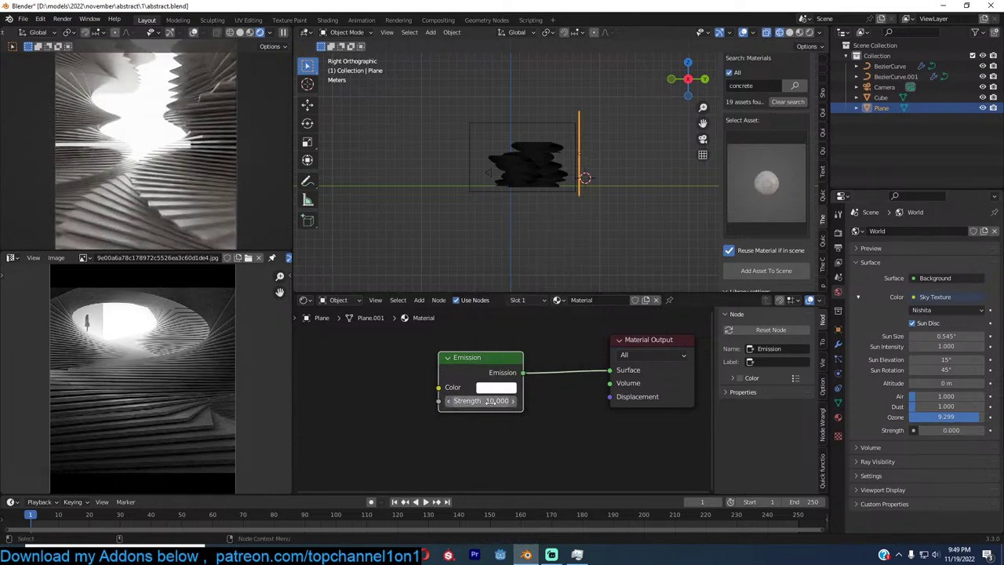
click(494, 401)
text(5)
key(Return)
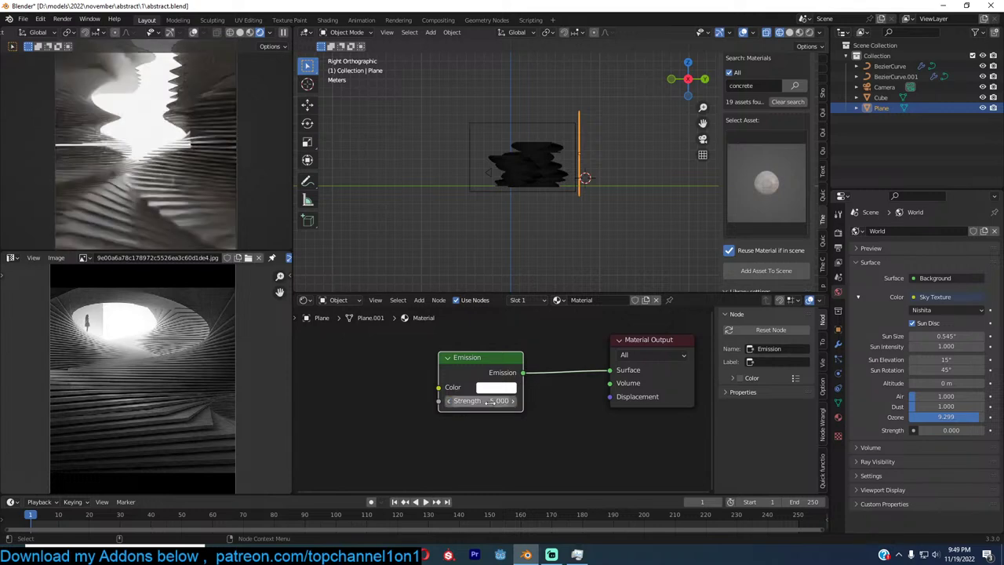
View the scene through the camera in solid shading and select the purple slab stack
click(535, 146)
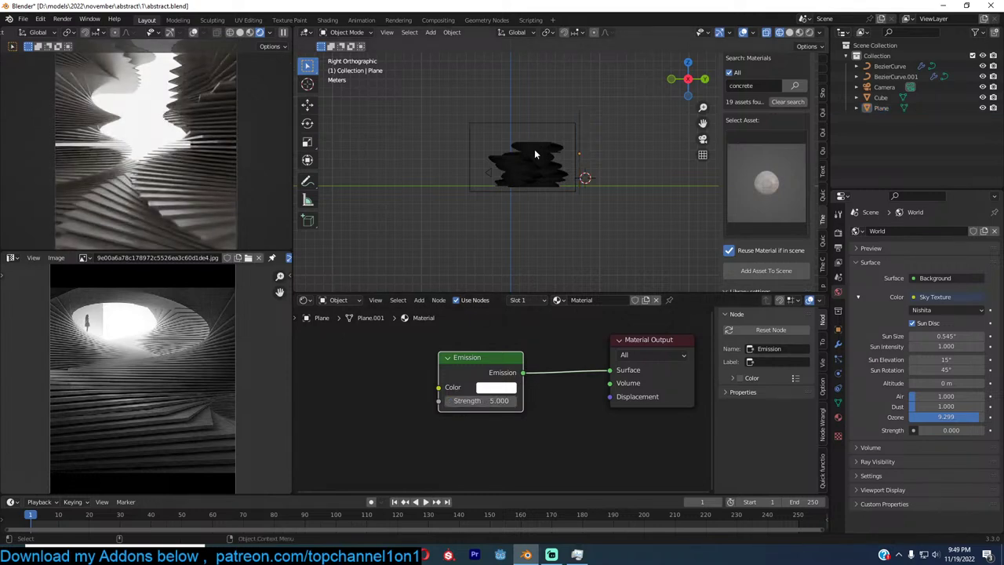
middle_drag(519, 167, 519, 167)
key(KP_0)
key(z)
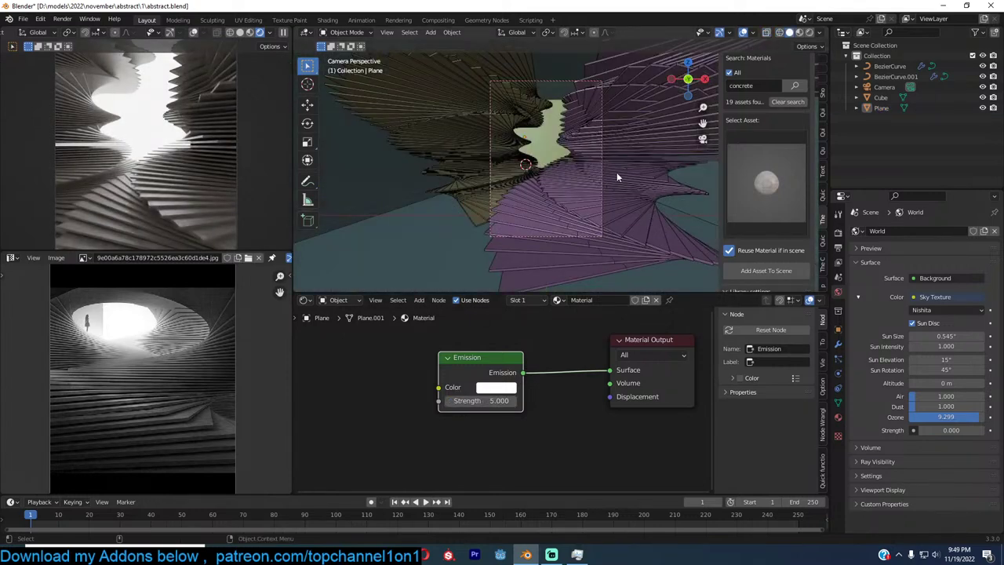
scroll(616, 172, up, 2)
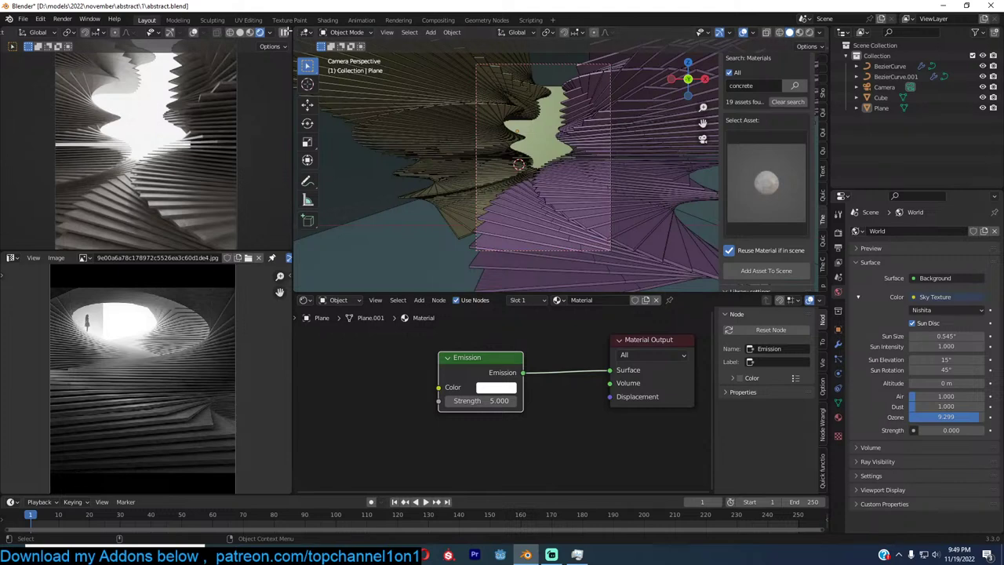
click(598, 149)
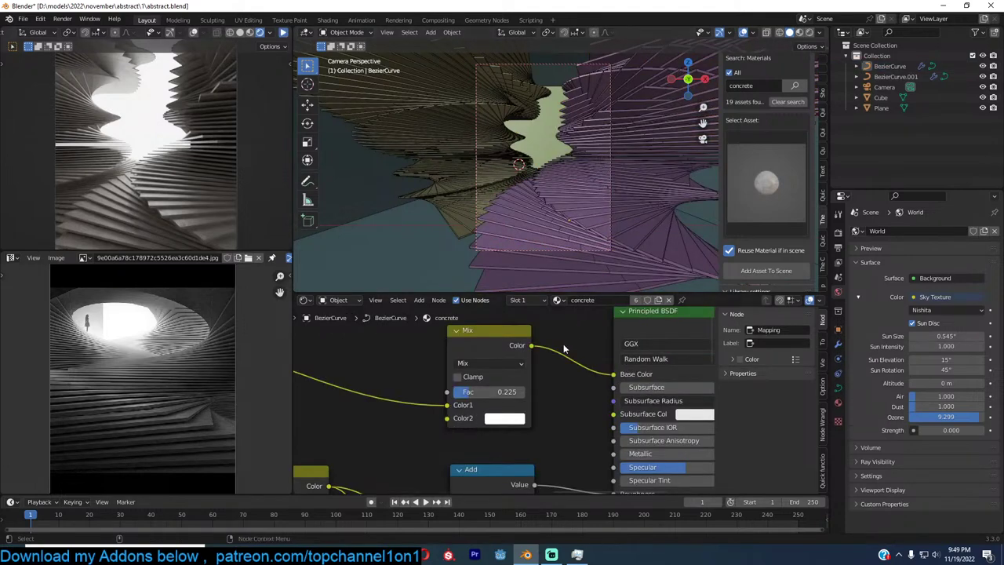
scroll(517, 404, down, 2)
Change the shader node area to the Geometry Node Editor showing the stack's node tree, and save the file
click(305, 300)
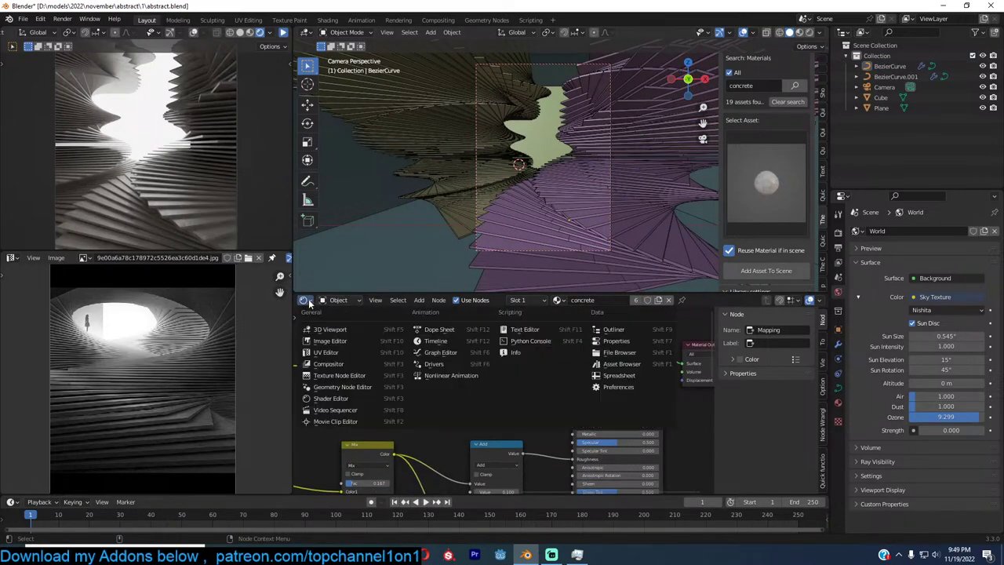
click(345, 381)
scroll(442, 406, up, 3)
key(ctrl+s)
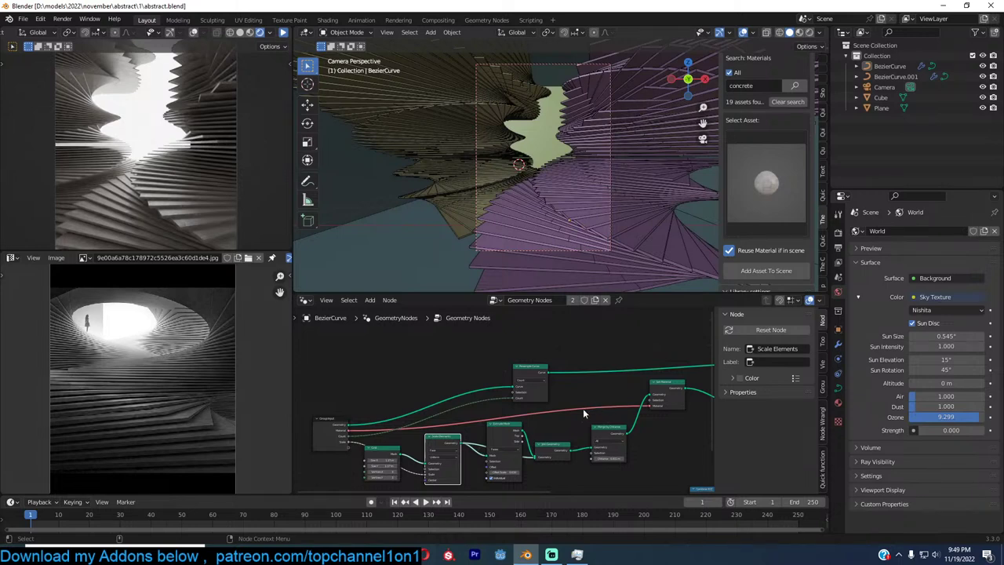
middle_drag(533, 401, 539, 381)
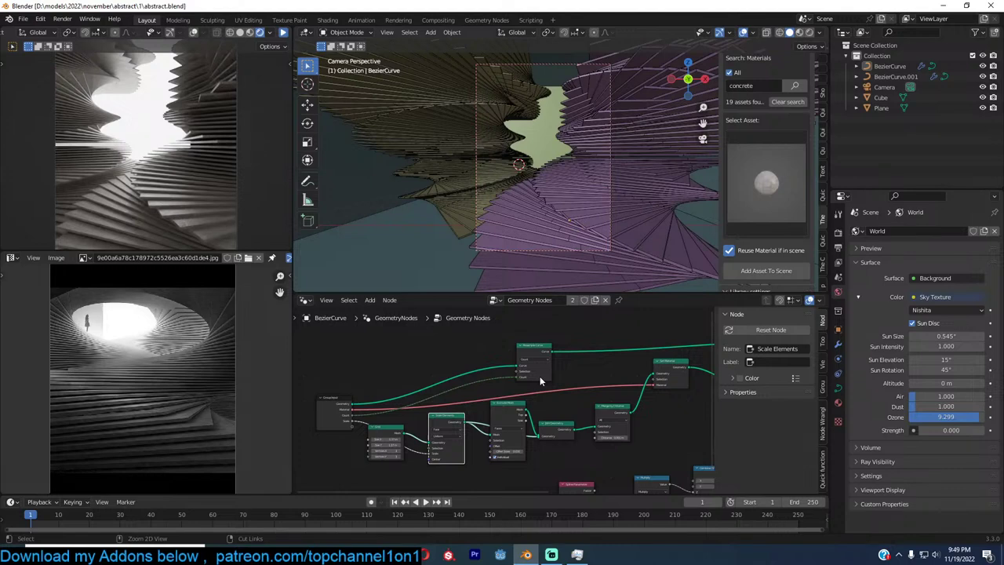
key(ctrl+s)
scroll(539, 376, up, 2)
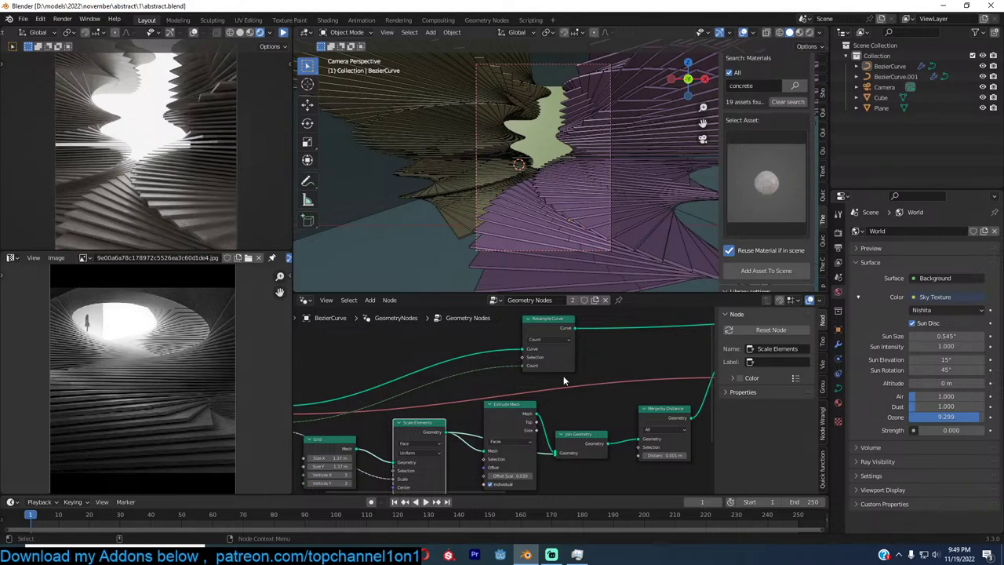
key(ctrl+s)
scroll(667, 188, down, 2)
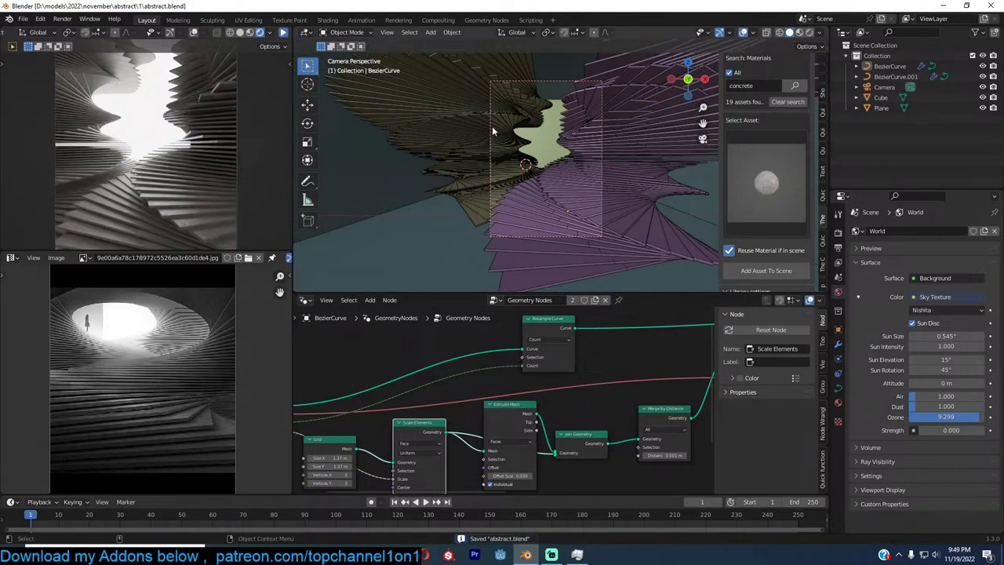
Move the yellow stack's curve about 1.5 m toward the purple stack in Edit Mode and save the file
scroll(493, 132, up, 1)
scroll(510, 164, up, 2)
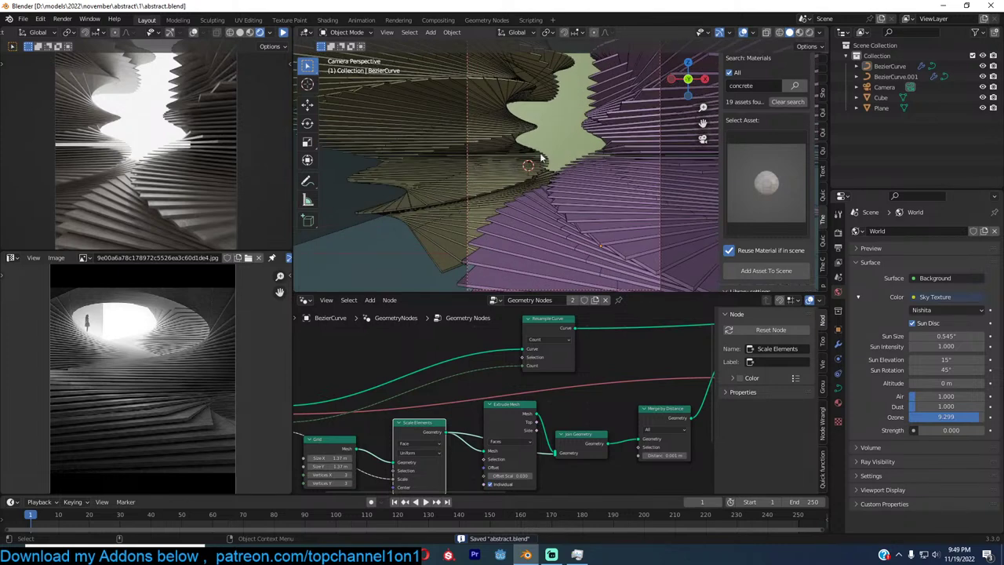
click(540, 159)
key(Tab)
key(g)
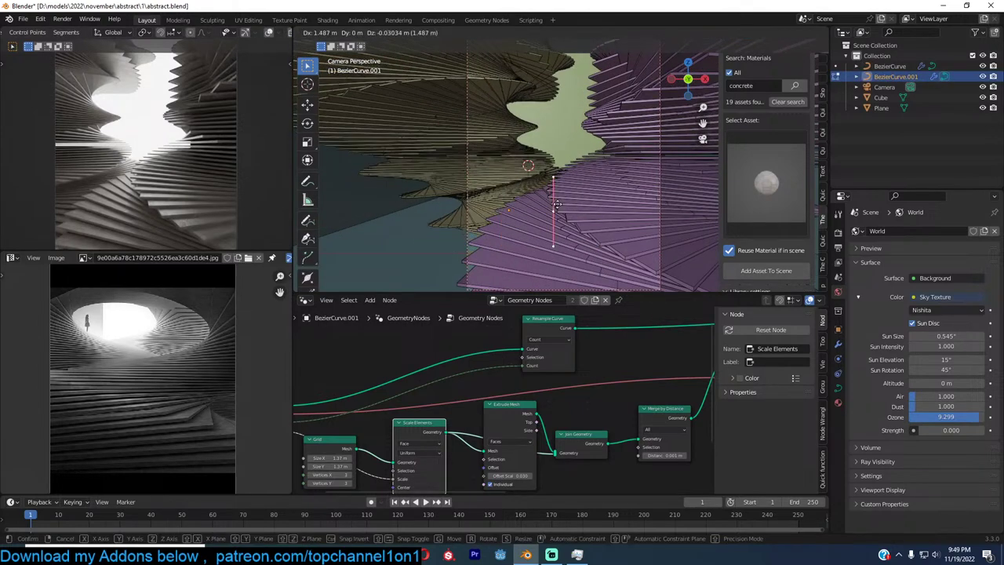
click(556, 178)
key(Tab)
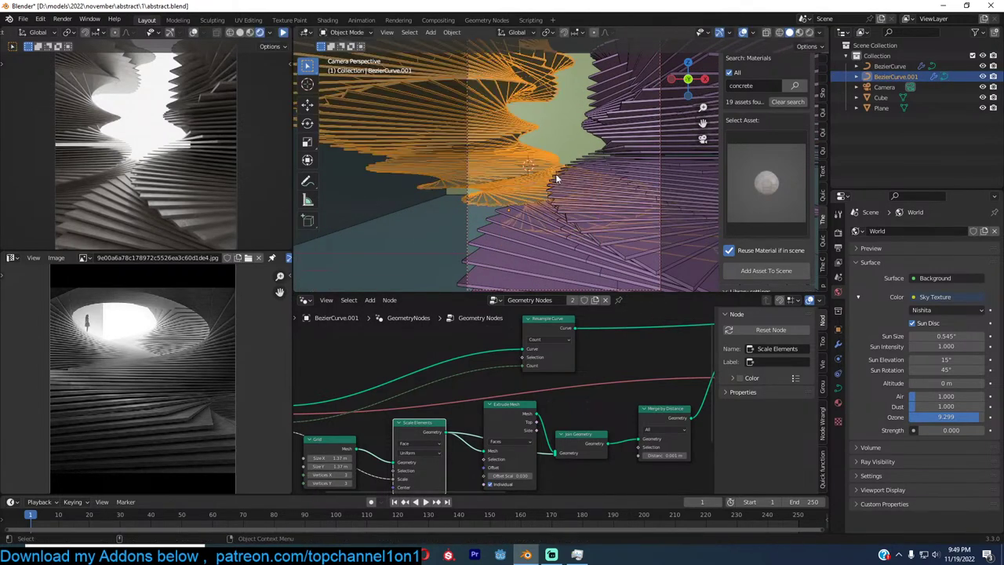
key(alt+a)
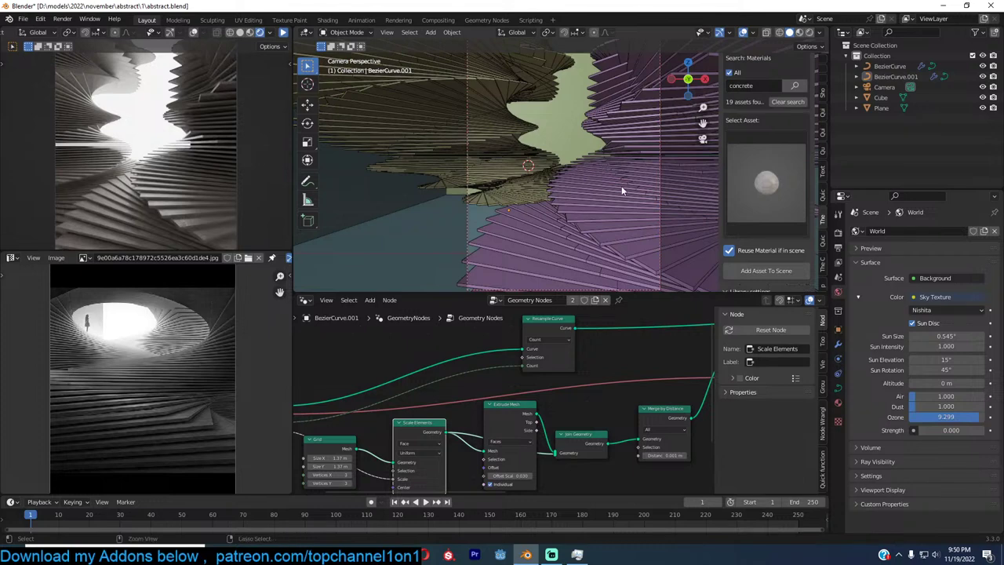
key(ctrl+s)
Search the asset library's objects for "girl" and browse the matching figures
scroll(623, 186, up, 2)
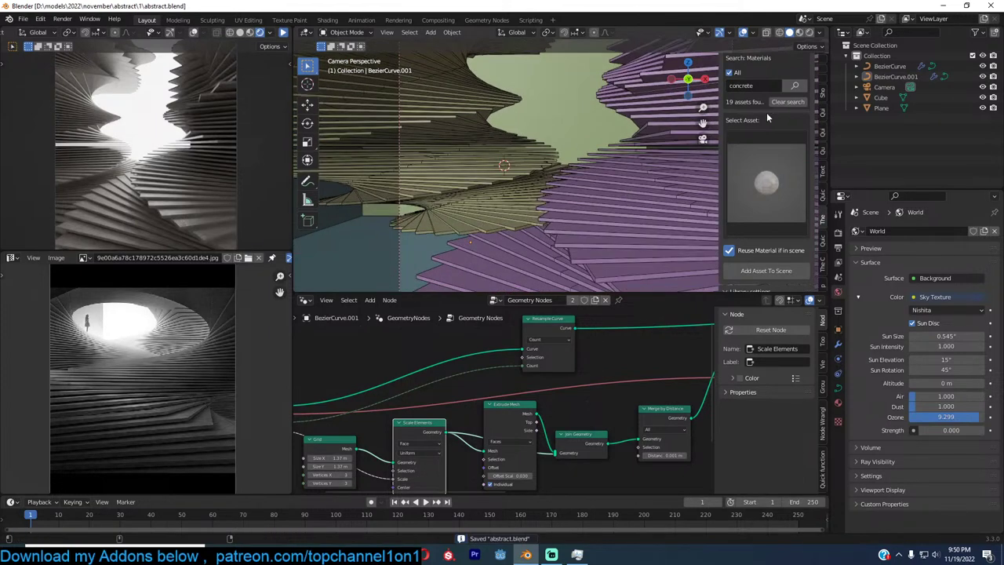
scroll(764, 121, up, 3)
click(737, 102)
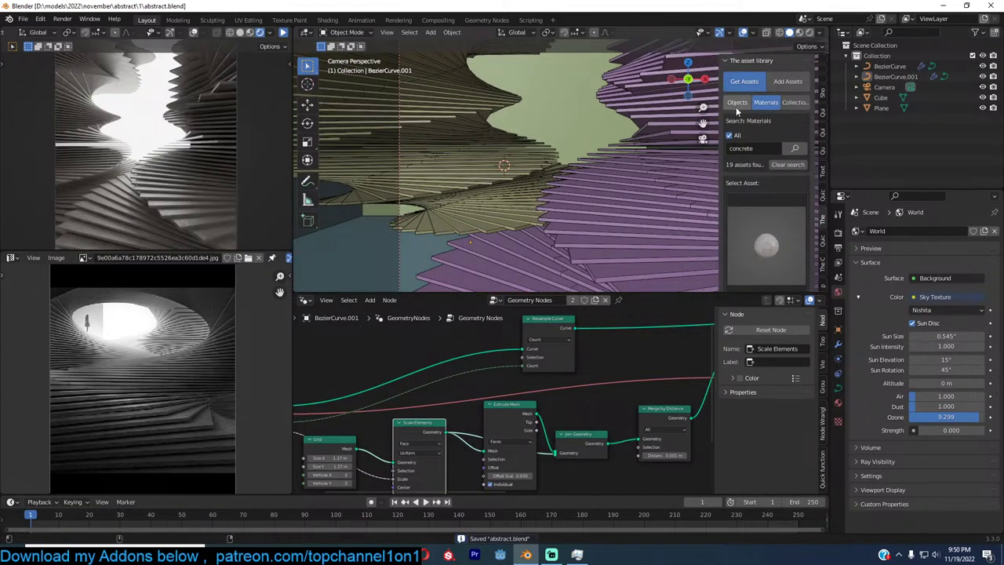
click(751, 146)
text(gir)
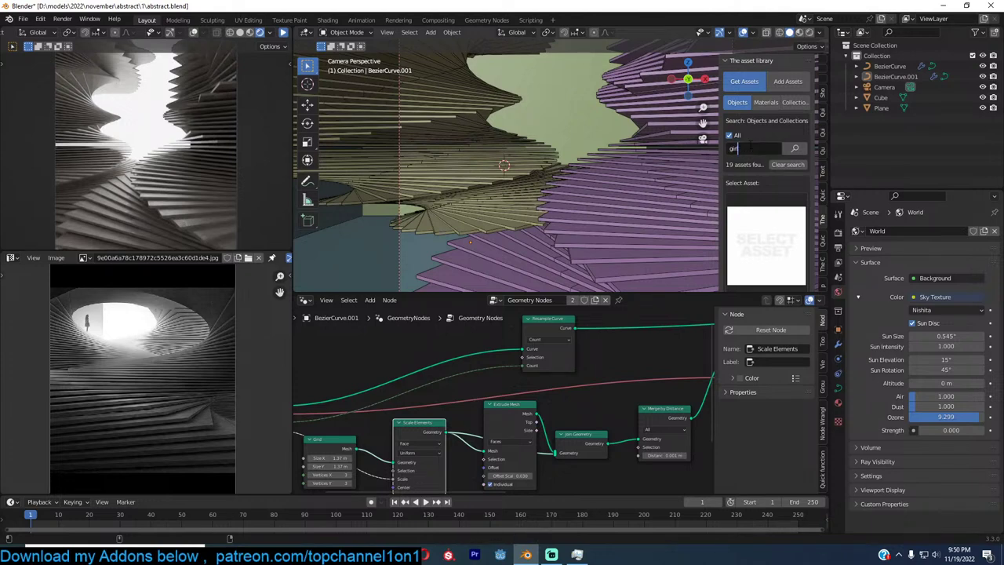
text(l)
click(794, 149)
click(760, 201)
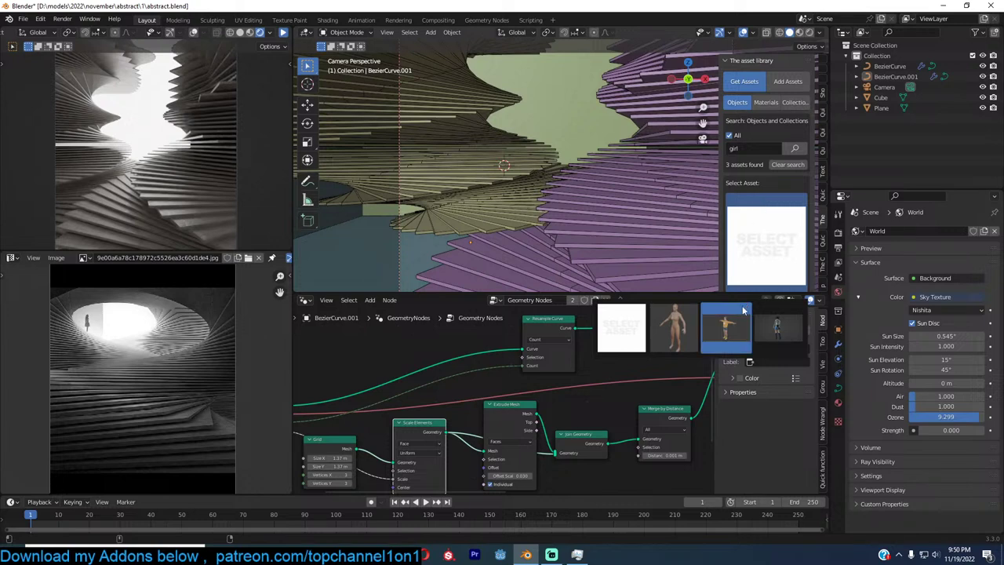
Search the asset library's objects for "man" and choose the T-posed woman with a light top and blue trousers
click(750, 148)
text(man)
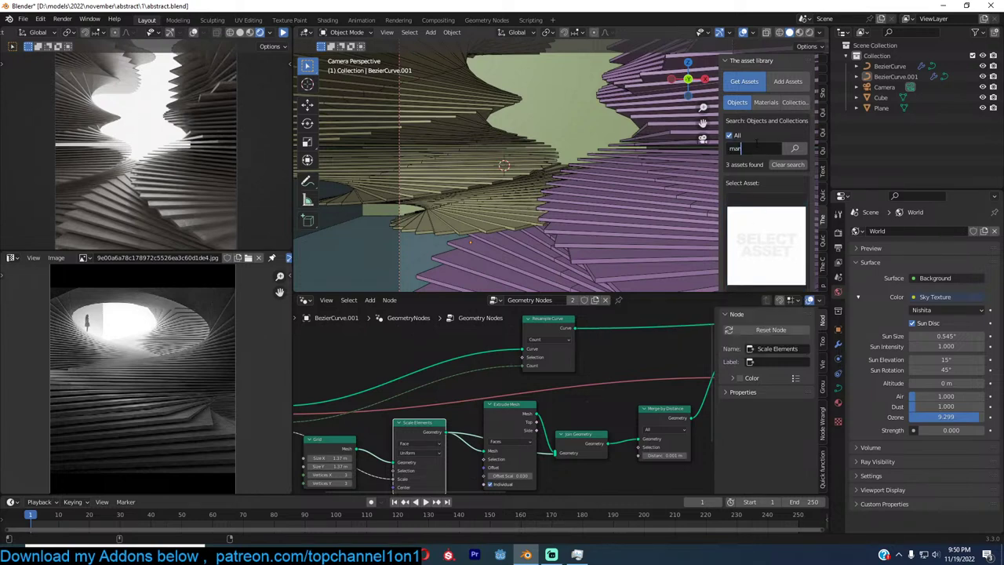
key(Return)
click(750, 210)
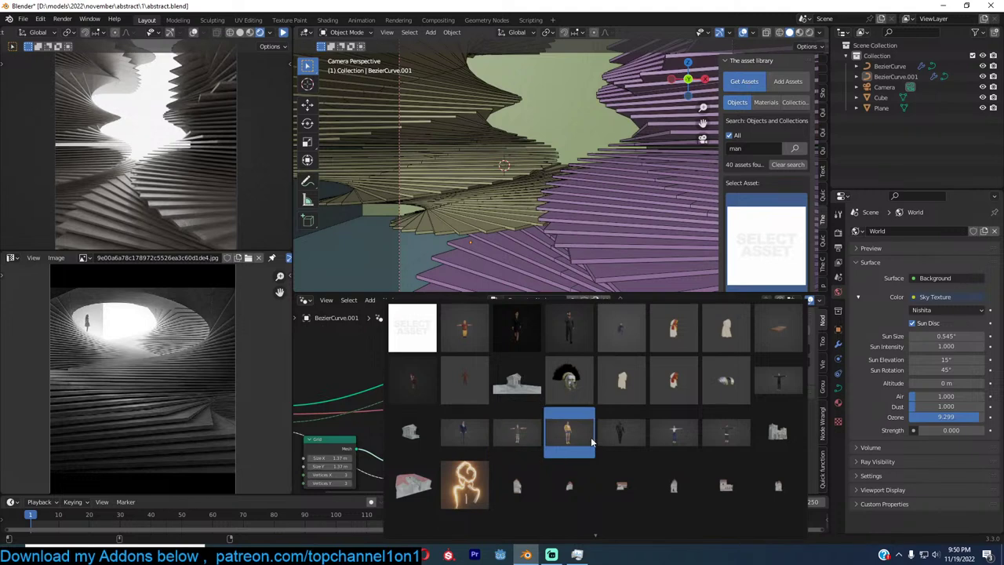
click(673, 431)
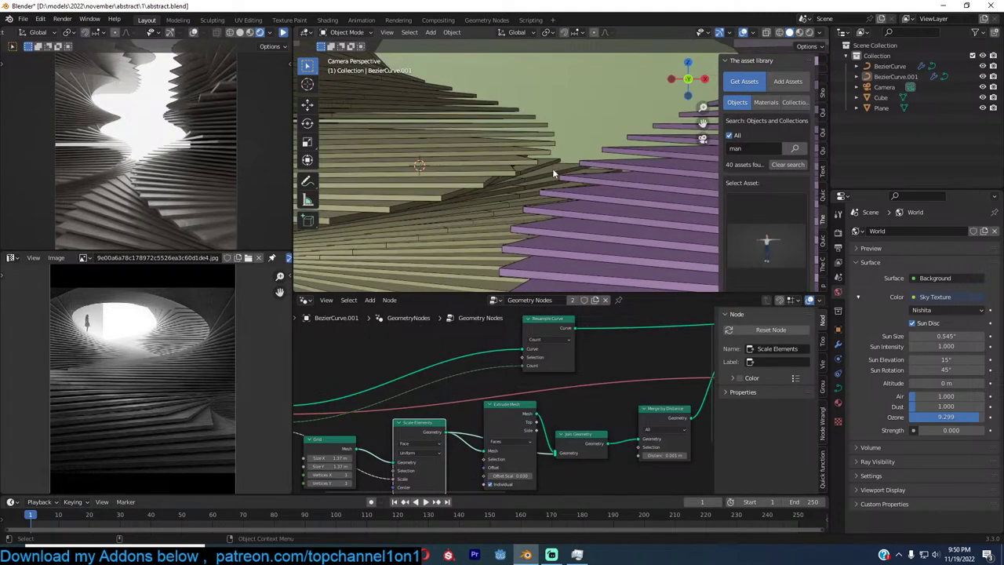
Place the 3D cursor on the yellow stack, add the chosen woman asset there and scale her down
shift+right_click(478, 107)
scroll(771, 258, down, 2)
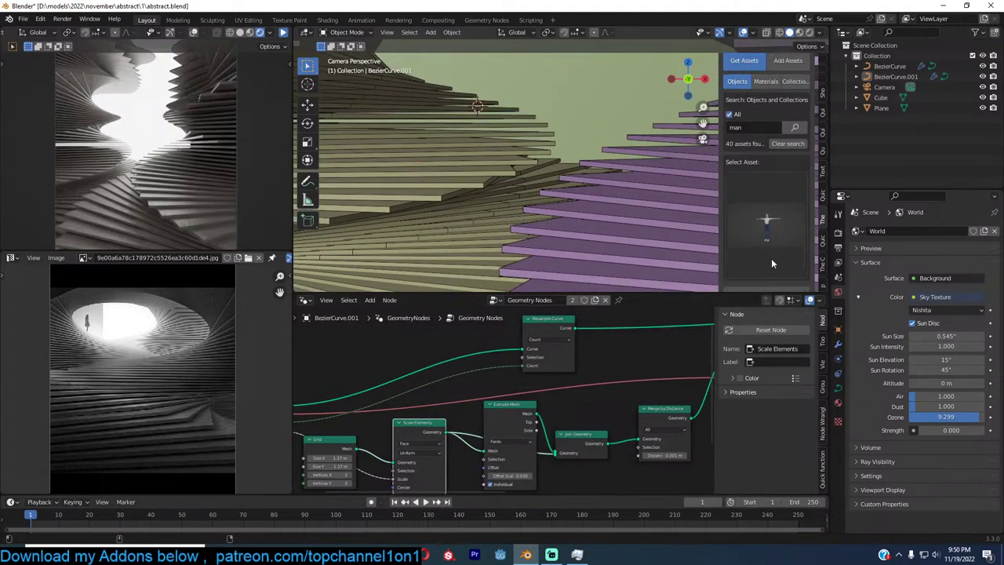
click(767, 274)
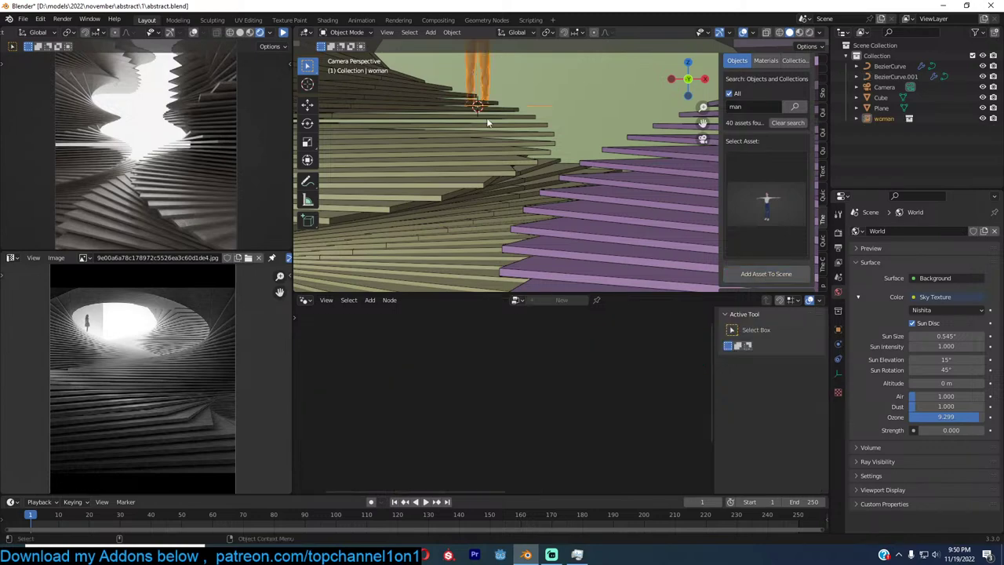
key(s)
click(553, 127)
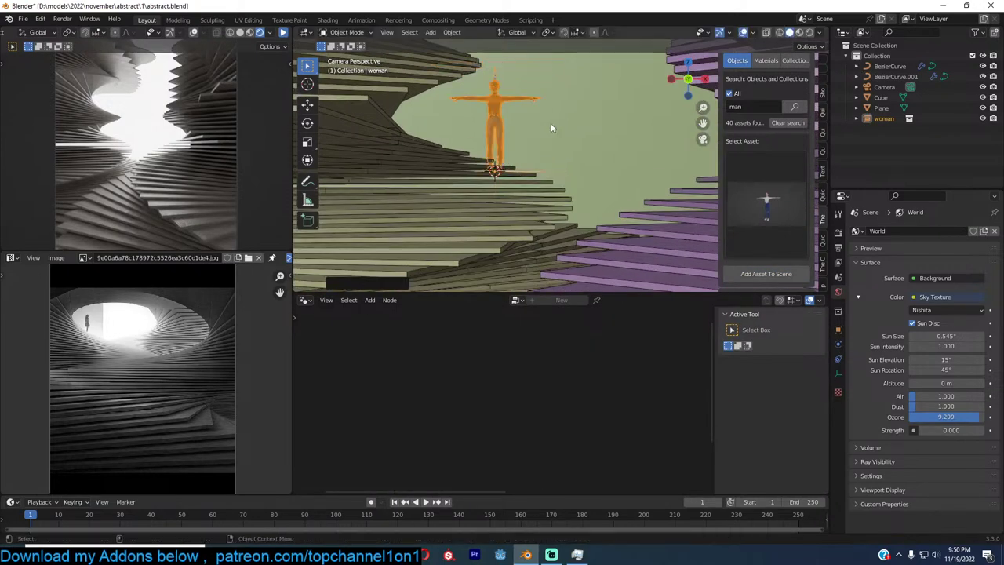
Try to reposition the woman by snapping her to the 3D cursor on the yellow stack, checking through the camera
key(KP_Decimal)
scroll(685, 181, down, 8)
middle_drag(685, 180, 502, 198)
key(KP_0)
key(shift+s)
click(480, 120)
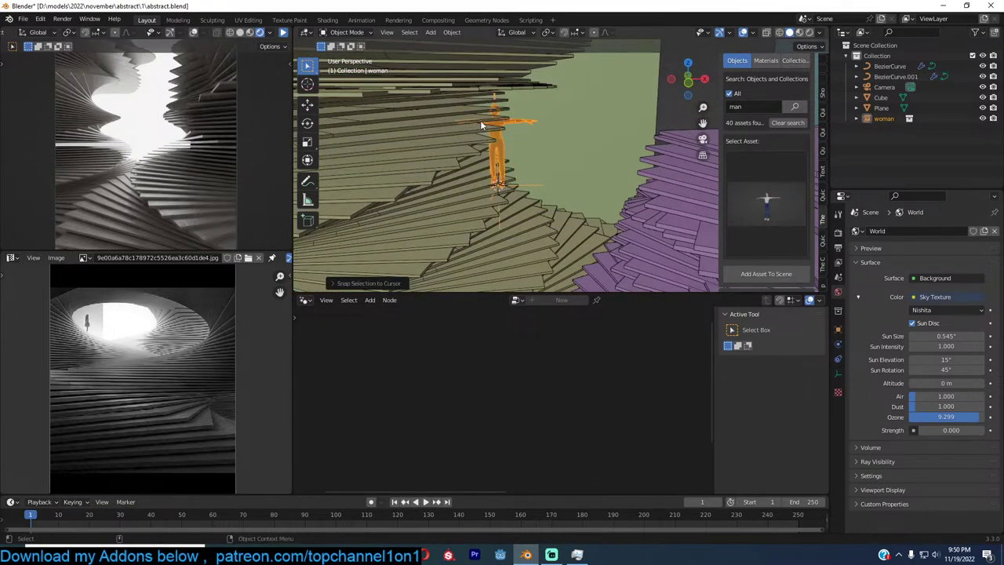
key(KP_0)
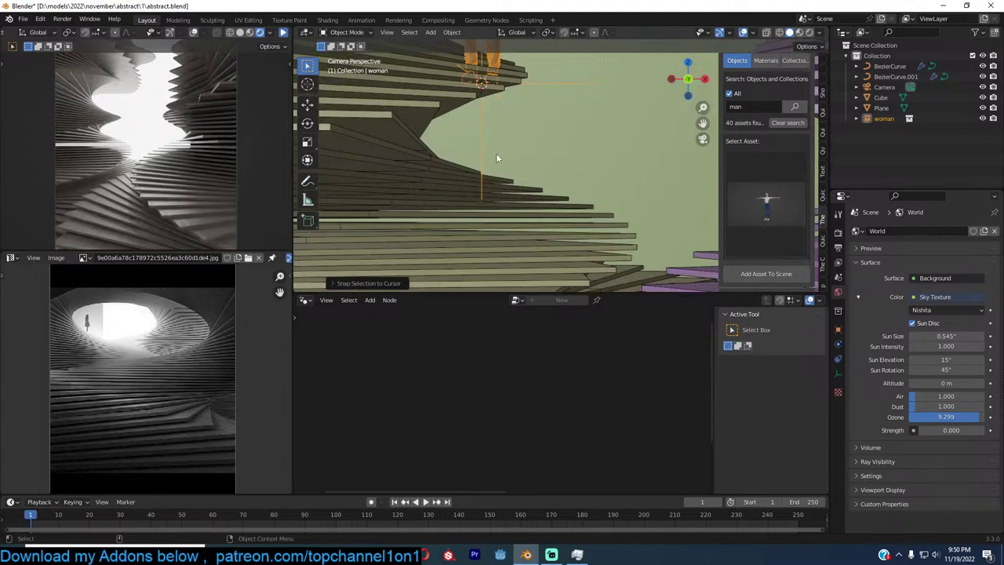
Place the 3D cursor on a slab edge below the opening, snap the woman to it and scale her to about 0.3
shift+right_click(494, 174)
key(shift+s)
click(500, 124)
key(s)
click(536, 133)
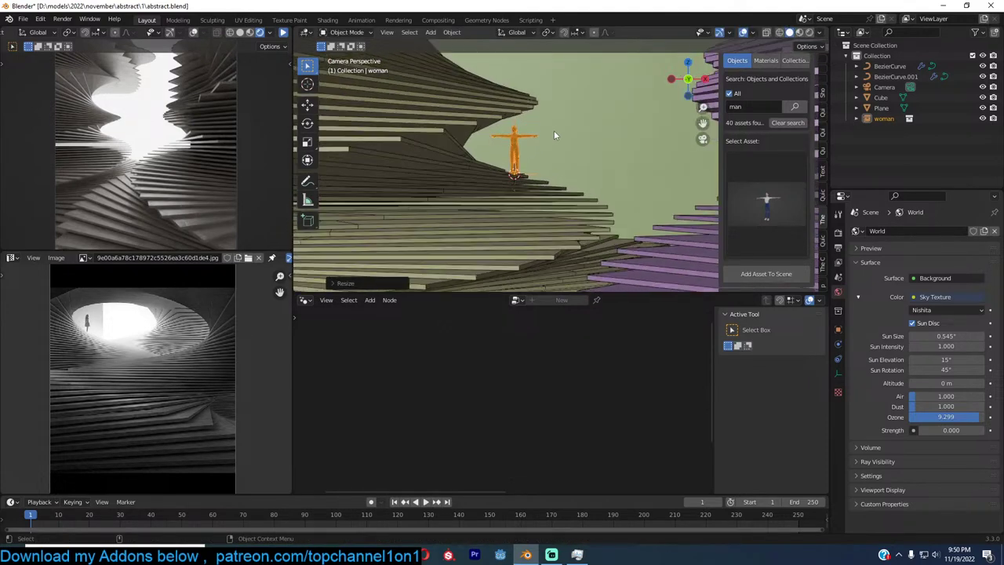
Rotate the woman about the Z axis to about 90° so she stands side-on to the camera
key(r)
key(z)
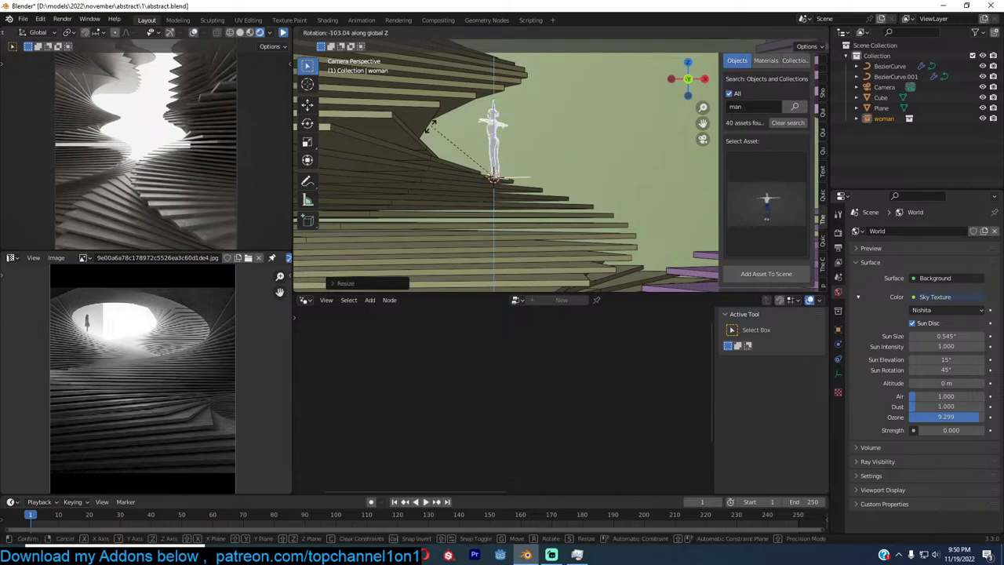
click(533, 156)
Set the Count of the yellow stack's Geometry Nodes modifier to 160
click(522, 205)
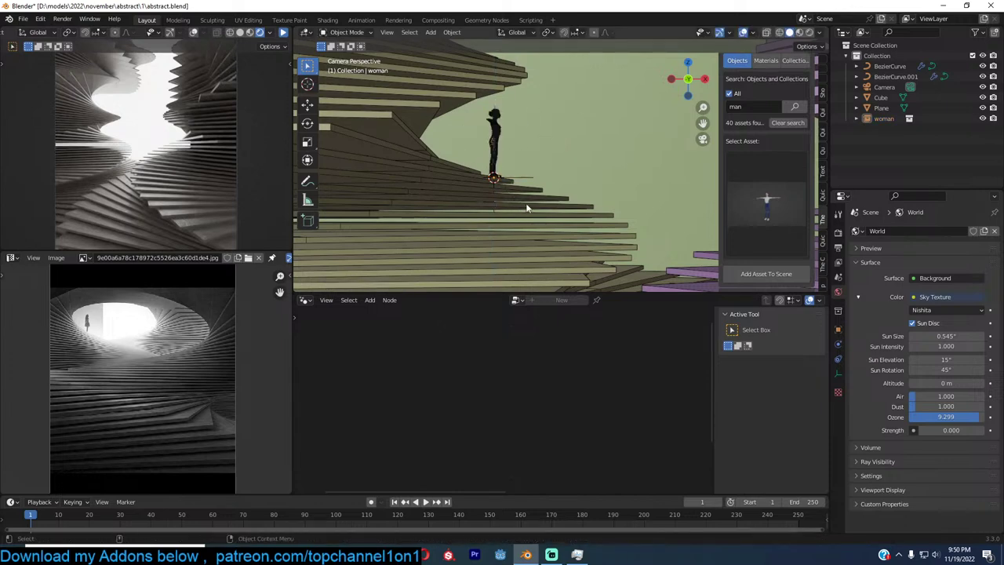
click(838, 344)
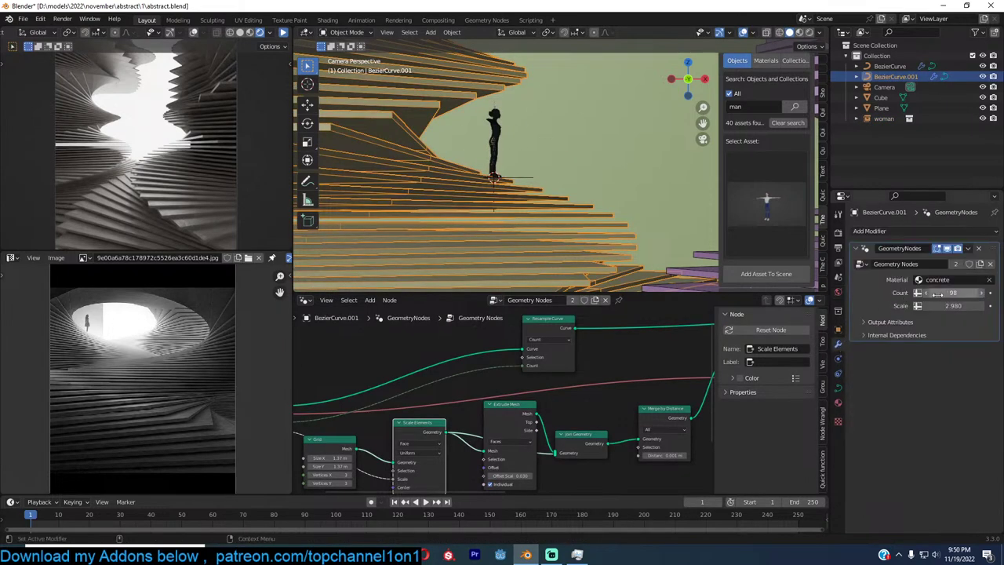
drag(941, 293, 967, 292)
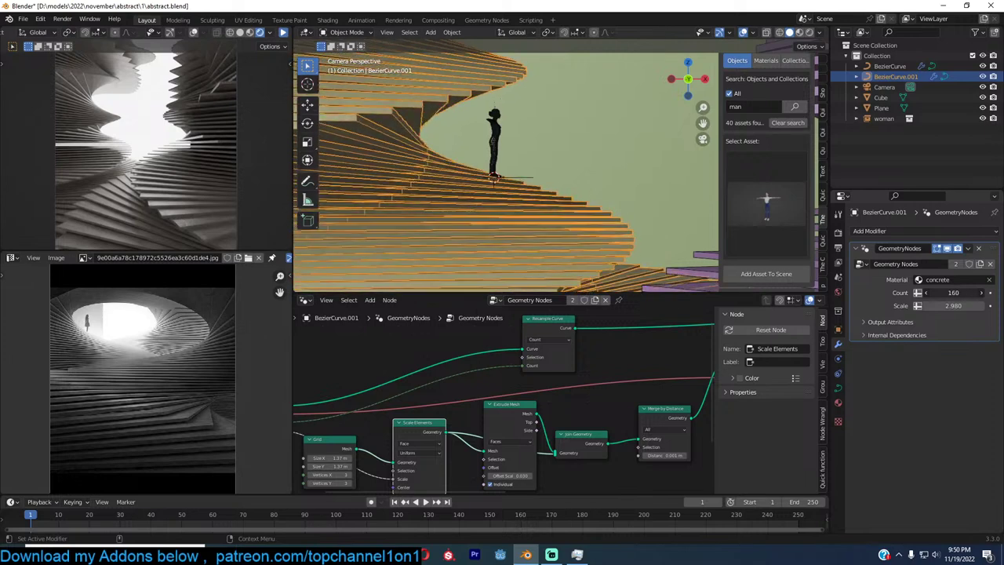
click(652, 244)
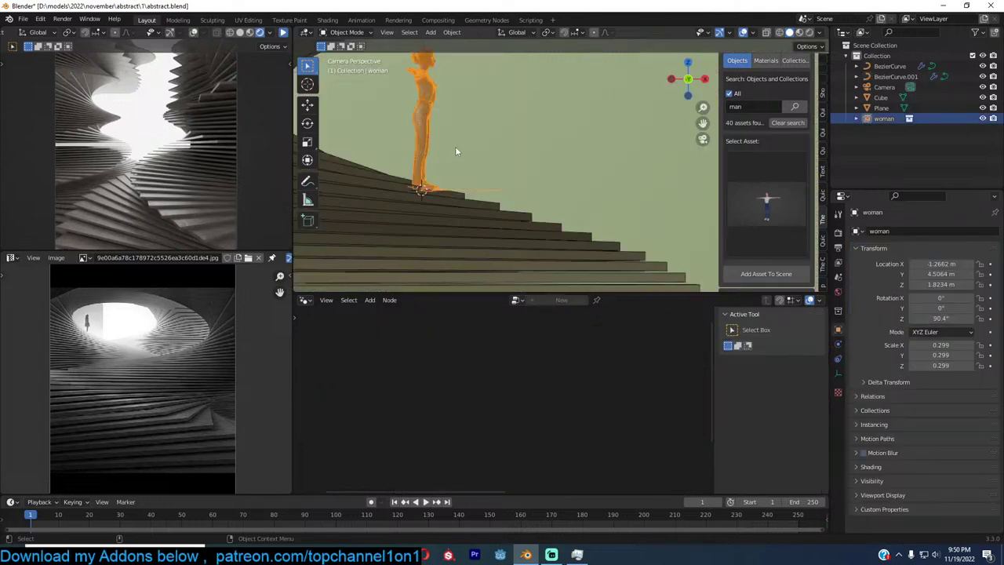
Rotate the woman about the Z axis to about 135°, make her instance real and enter Pose Mode on her armature
key(r)
key(z)
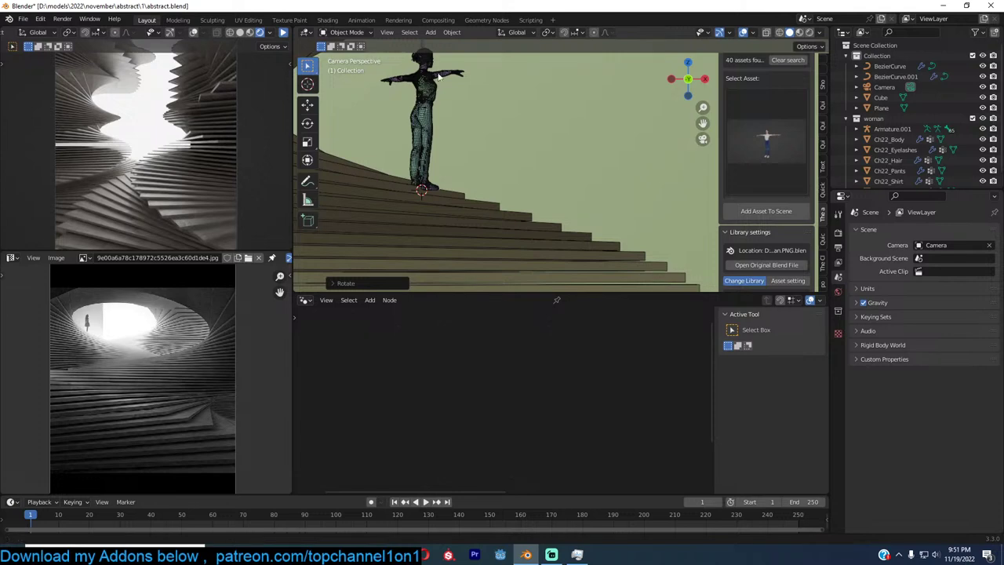
middle_drag(433, 75, 451, 108)
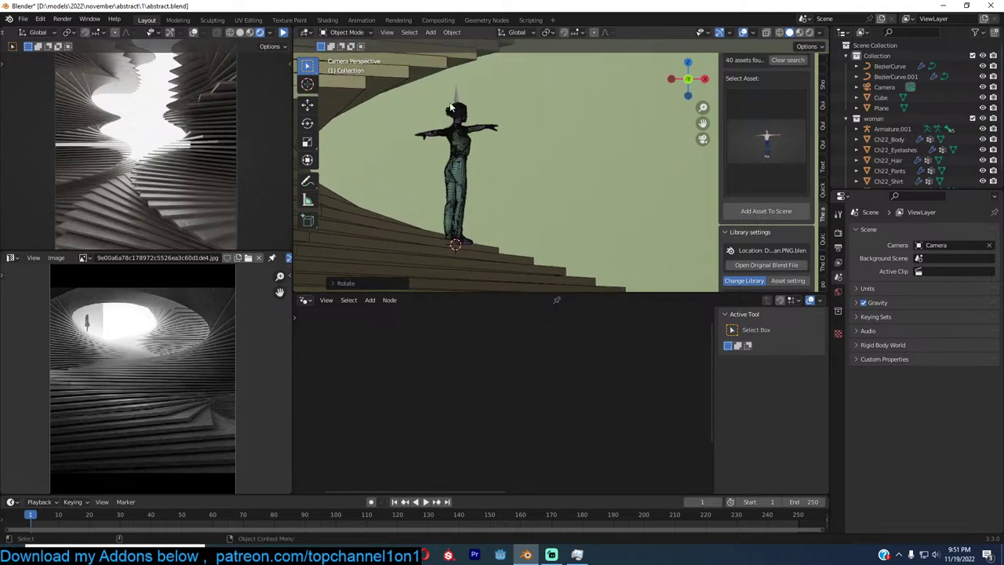
click(451, 107)
scroll(439, 118, up, 3)
key(ctrl+Tab)
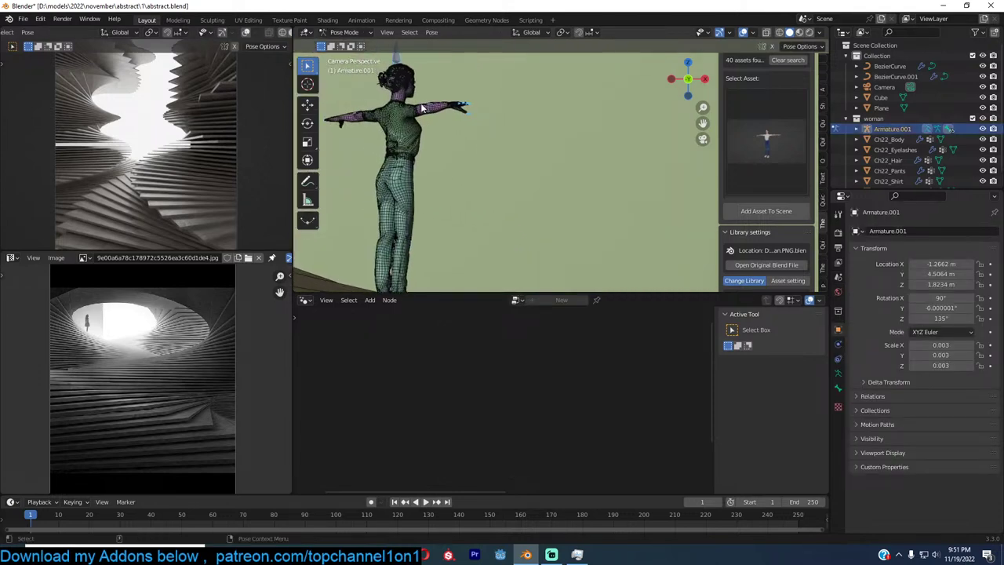
Lower the woman's right upper arm by about 73° and refine its angle so it hangs beside her body
click(421, 108)
key(r)
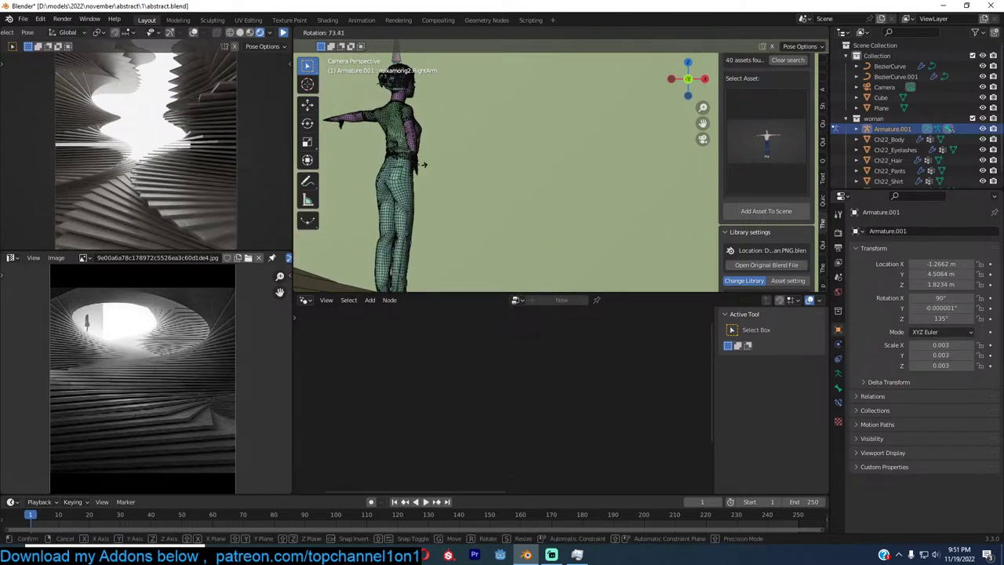
click(419, 164)
scroll(419, 164, up, 6)
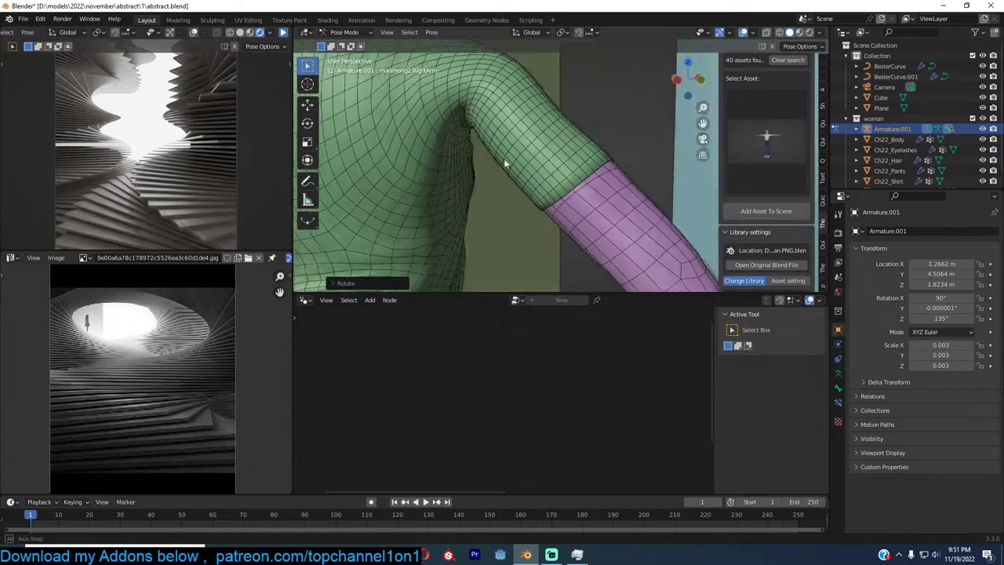
scroll(509, 163, down, 4)
key(r)
click(545, 195)
middle_drag(547, 194, 431, 184)
scroll(430, 184, down, 2)
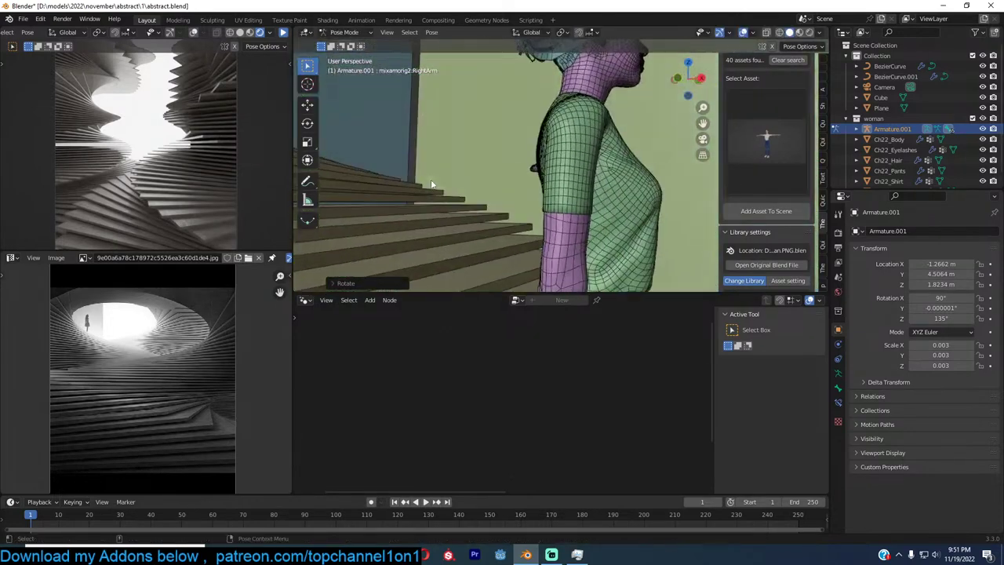
Rotate the woman's right forearm to bend it slightly forward at the elbow
scroll(431, 183, down, 4)
click(567, 212)
key(r)
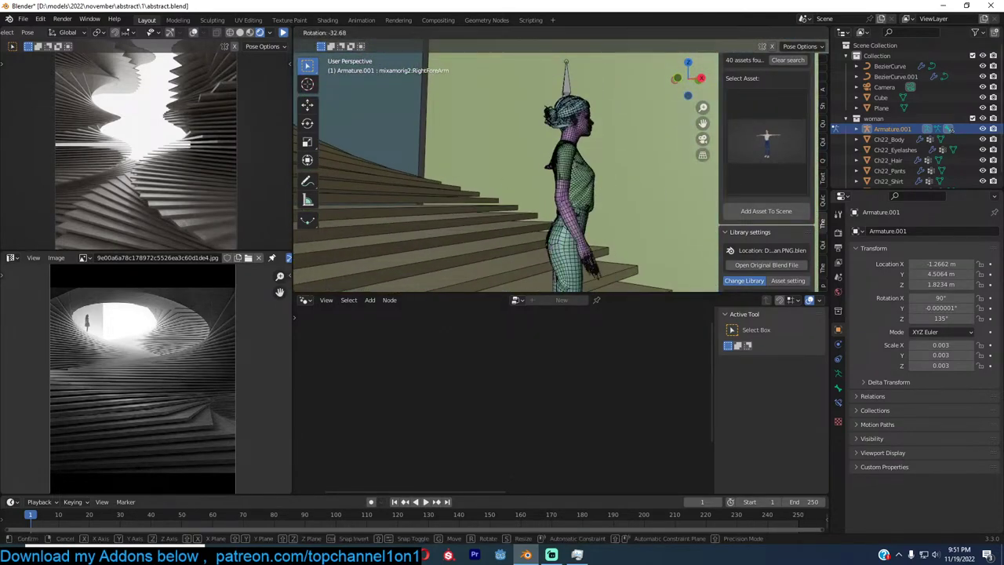
click(599, 201)
key(r)
key(r)
click(563, 220)
Lower the woman's left upper arm by about 86° so it hangs beside her body
middle_drag(549, 221, 478, 176)
click(475, 169)
key(r)
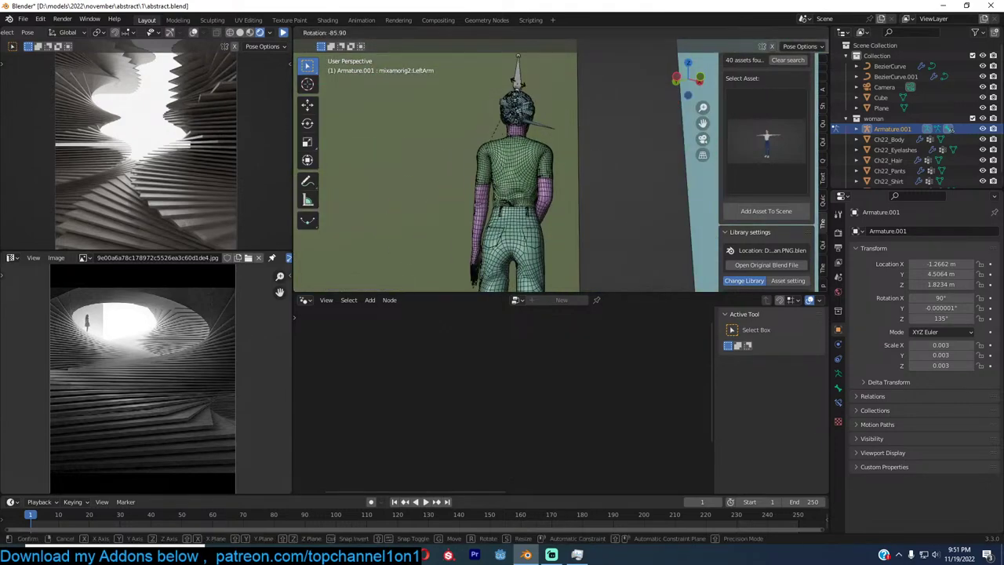
click(518, 83)
Fine-tune the rotation of the woman's shoulders and arms, checking the pose from the front and from behind
middle_drag(519, 118, 670, 166)
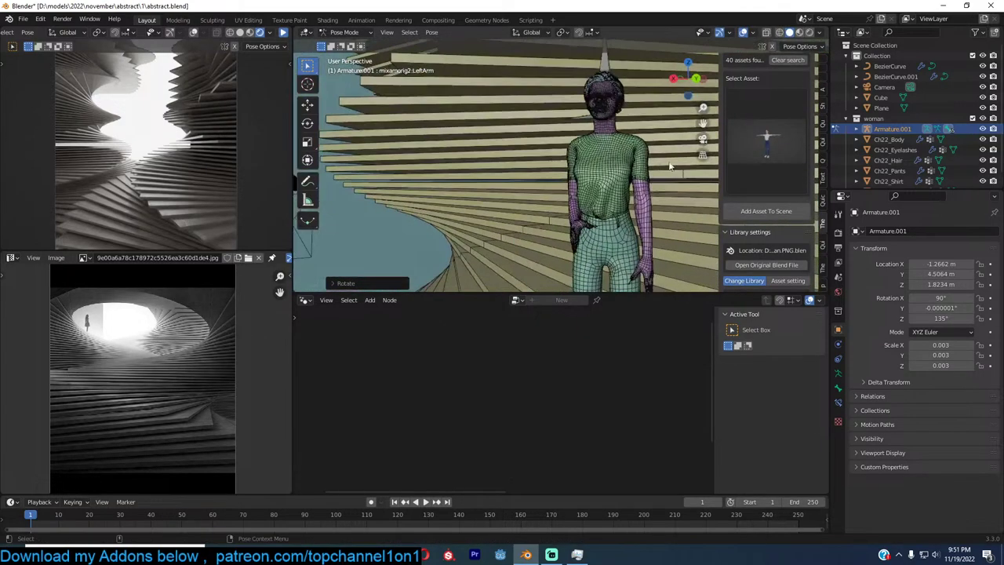
click(630, 146)
key(r)
click(602, 147)
click(589, 146)
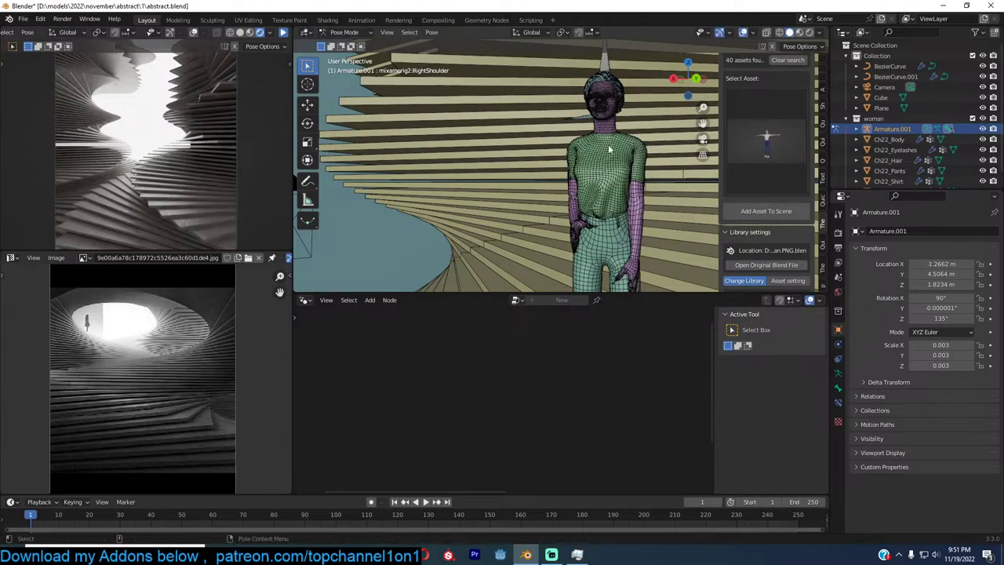
key(r)
click(593, 188)
click(581, 210)
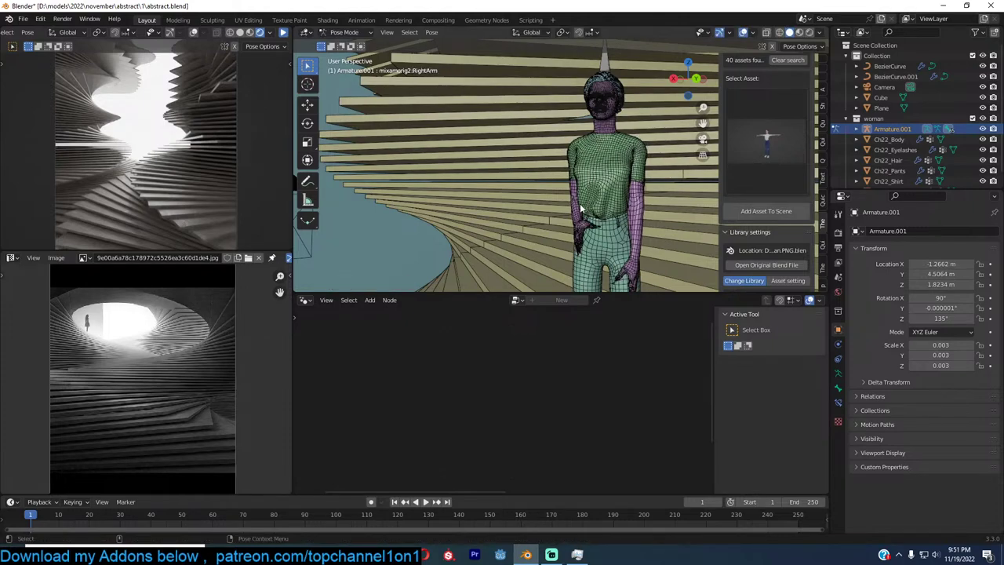
middle_drag(581, 210, 487, 145)
click(453, 219)
key(r)
click(518, 222)
Rotate the woman's left and right thighs inward from behind to bring her legs closer together
scroll(518, 222, down, 3)
middle_drag(479, 227, 520, 214)
click(444, 216)
key(r)
click(509, 210)
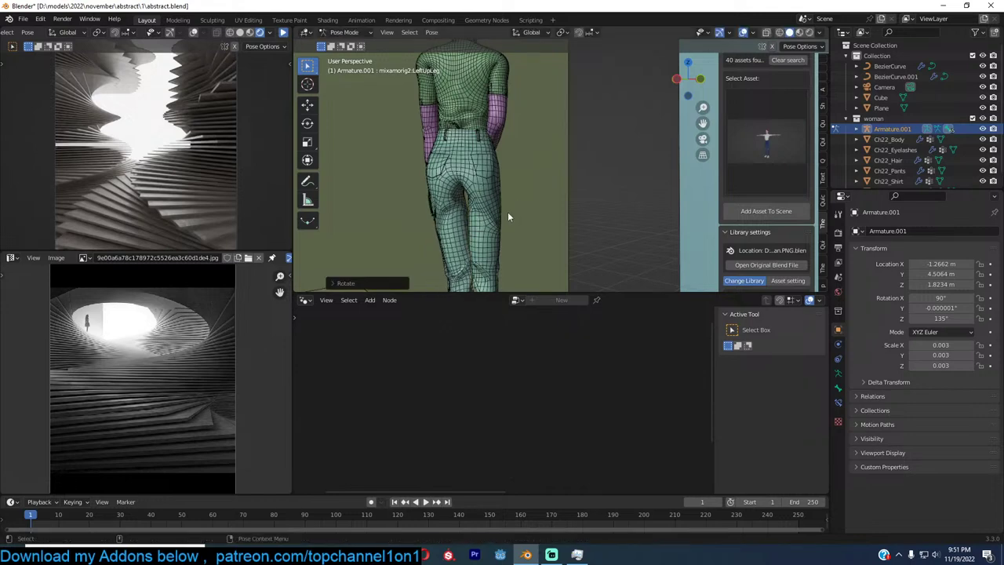
click(506, 212)
key(r)
click(443, 215)
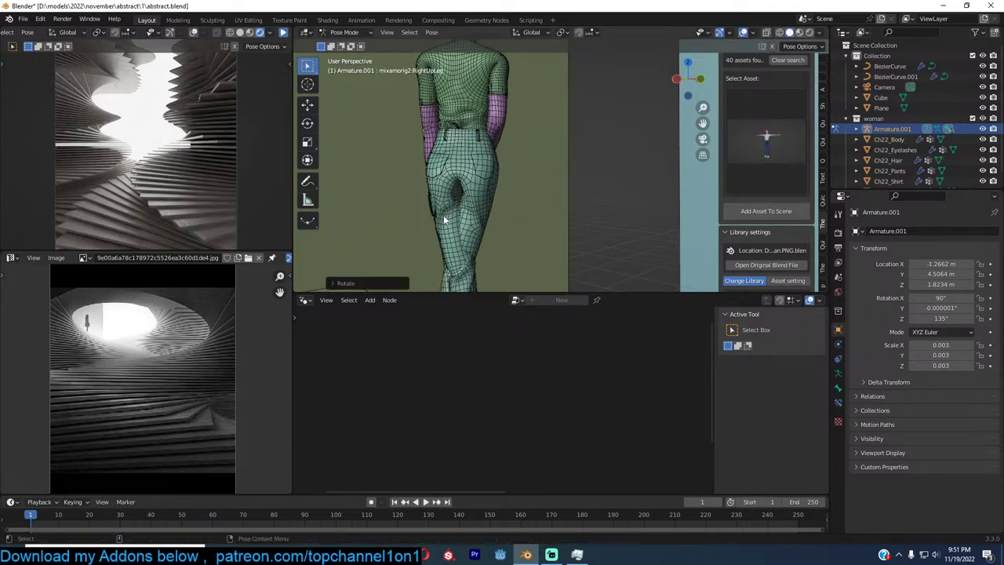
Rotate a thigh in side view and the left lower leg by about 19° to give the woman a walking stance
click(443, 215)
middle_drag(445, 216, 561, 239)
key(r)
click(599, 196)
click(561, 239)
key(r)
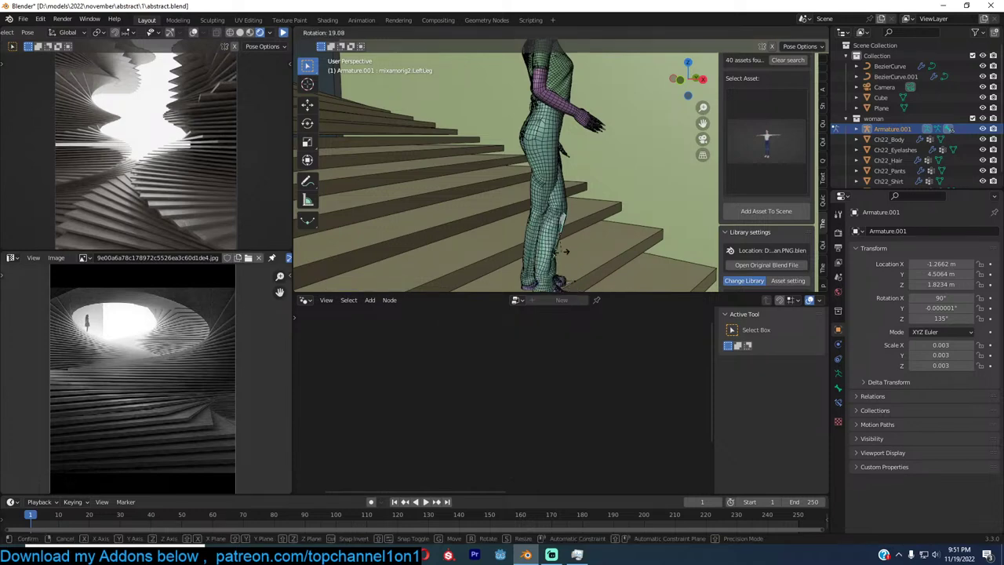
click(563, 251)
click(571, 232)
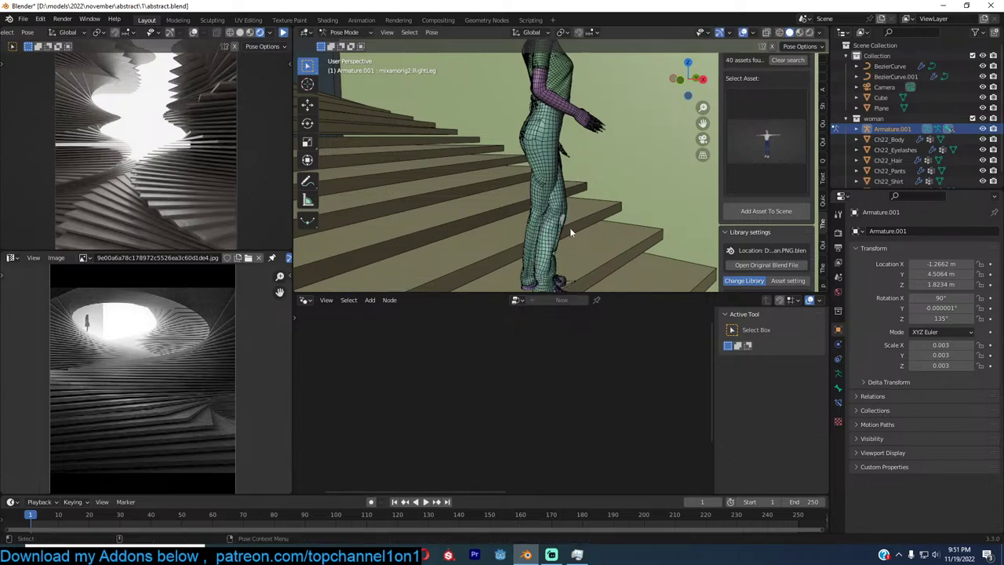
Return the armature to Object Mode in the camera view and save the blend file
key(ctrl+Tab)
key(KP_0)
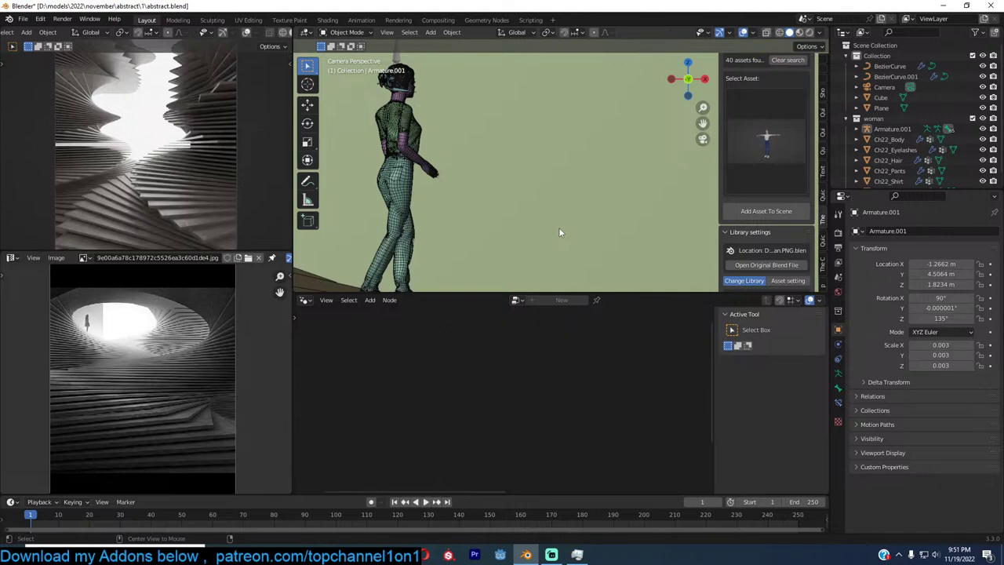
key(ctrl+s)
scroll(480, 145, up, 1)
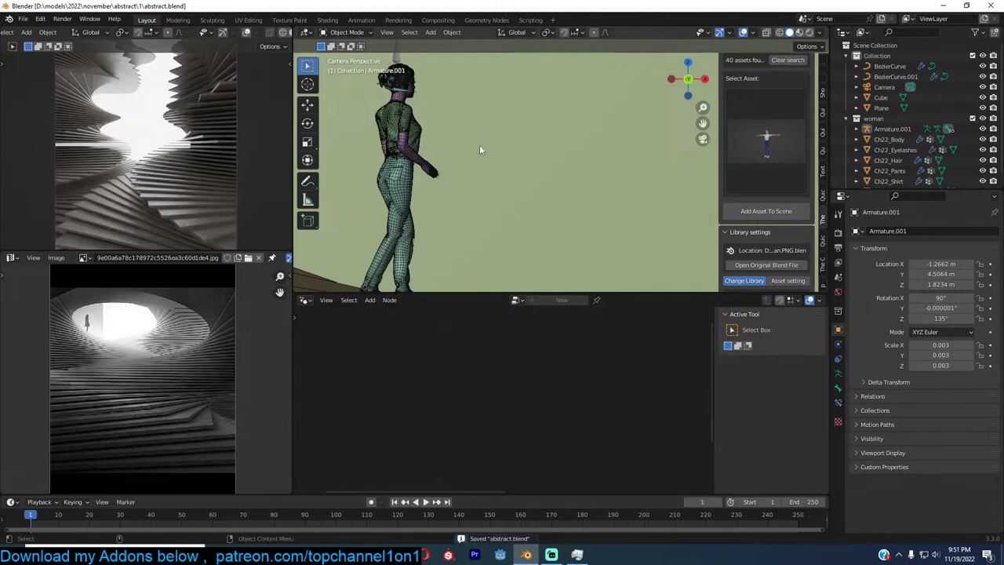
scroll(479, 144, up, 3)
scroll(282, 37, down, 3)
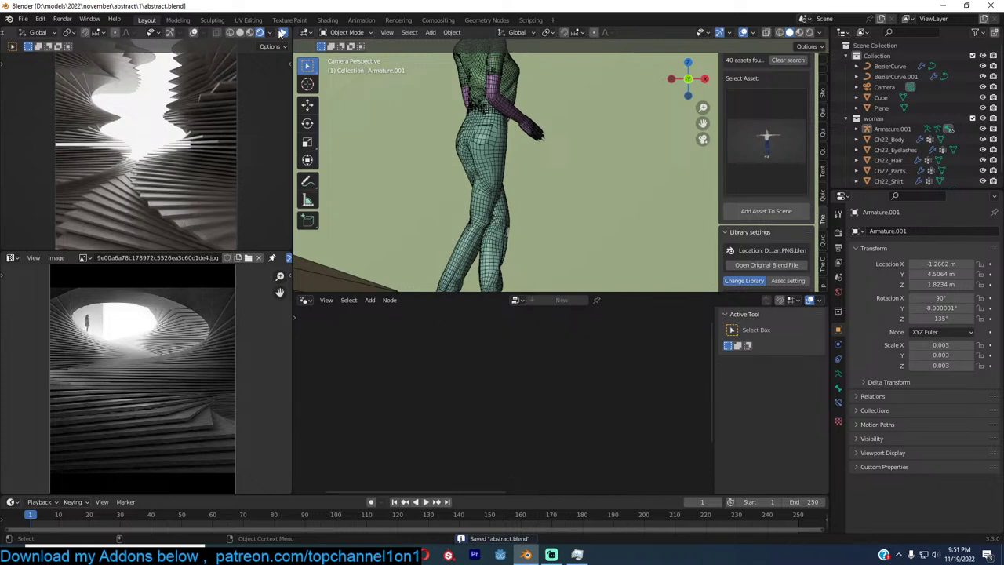
Refresh the rendered camera preview with the posed woman and save the file again in Object Mode
click(283, 33)
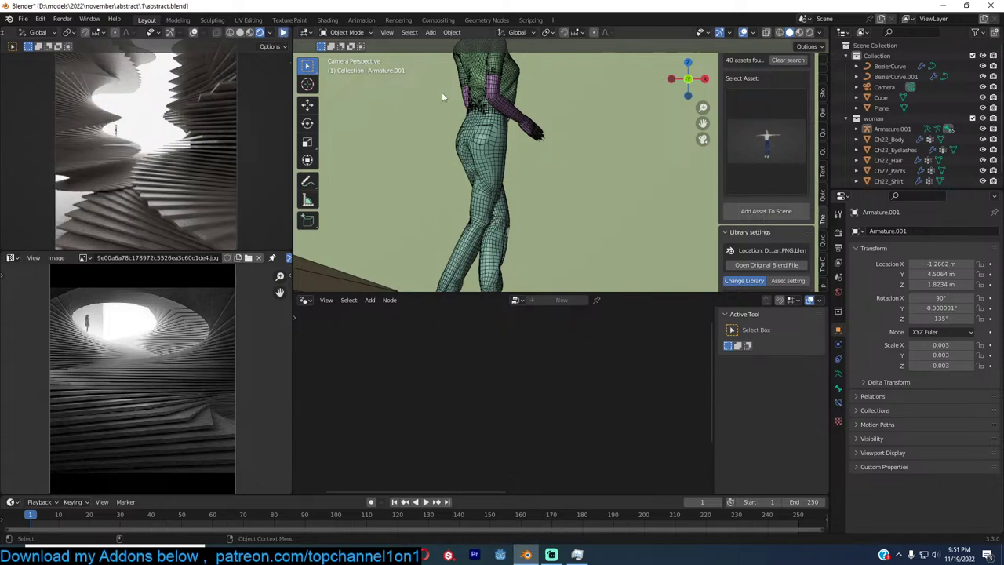
scroll(441, 92, down, 5)
key(ctrl+s)
key(ctrl+Tab)
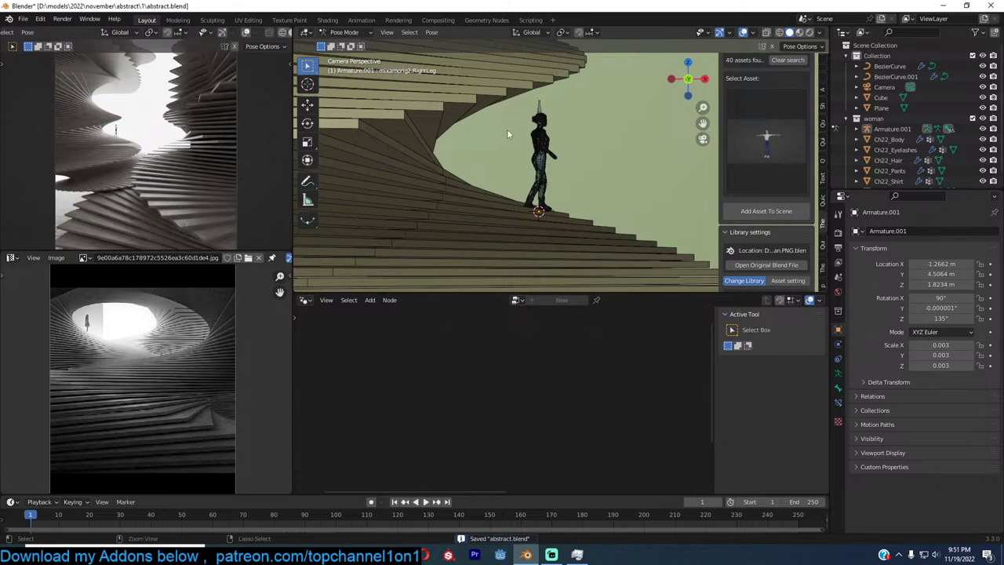
key(ctrl+Tab)
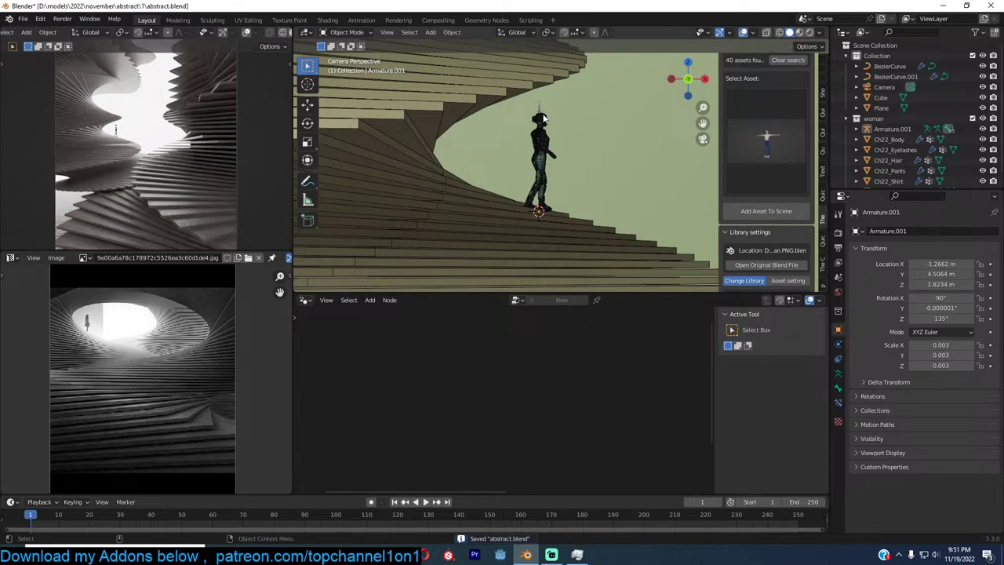
key(ctrl+s)
Add a cube at the 3D cursor beside the light plane and stretch it along the Z axis into a tall block
middle_drag(572, 138, 413, 162)
scroll(531, 171, down, 8)
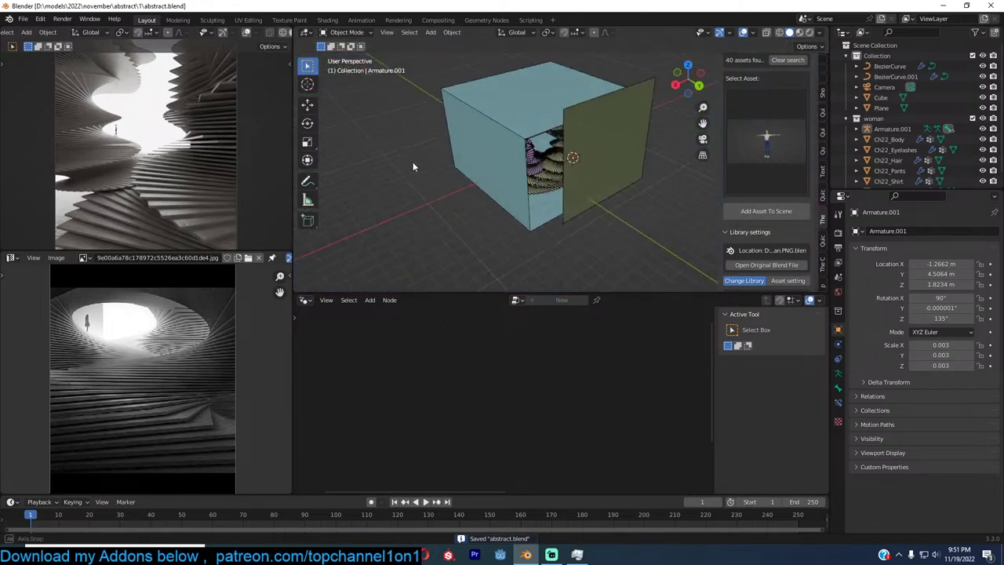
key(shift+a)
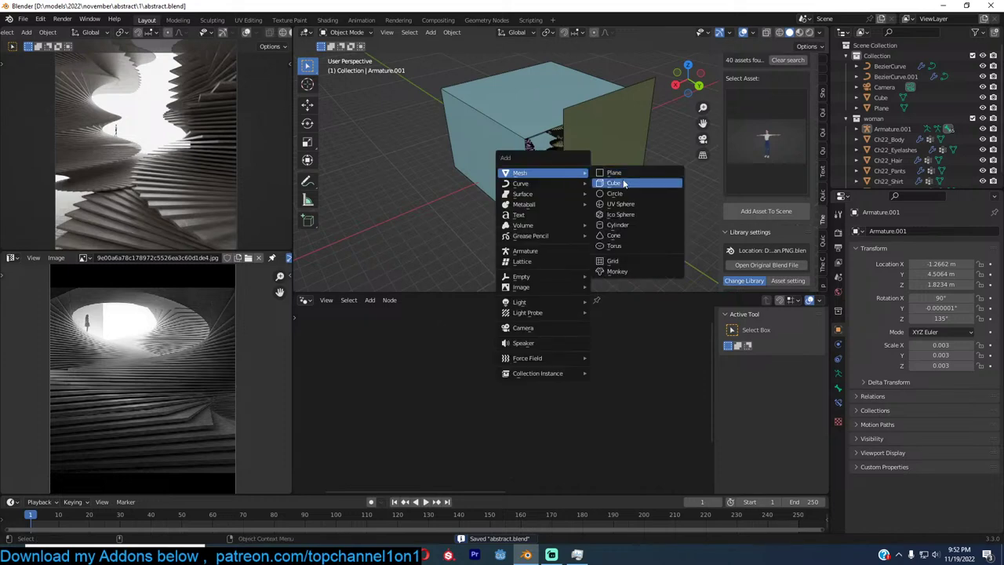
click(613, 182)
key(s)
key(z)
click(601, 251)
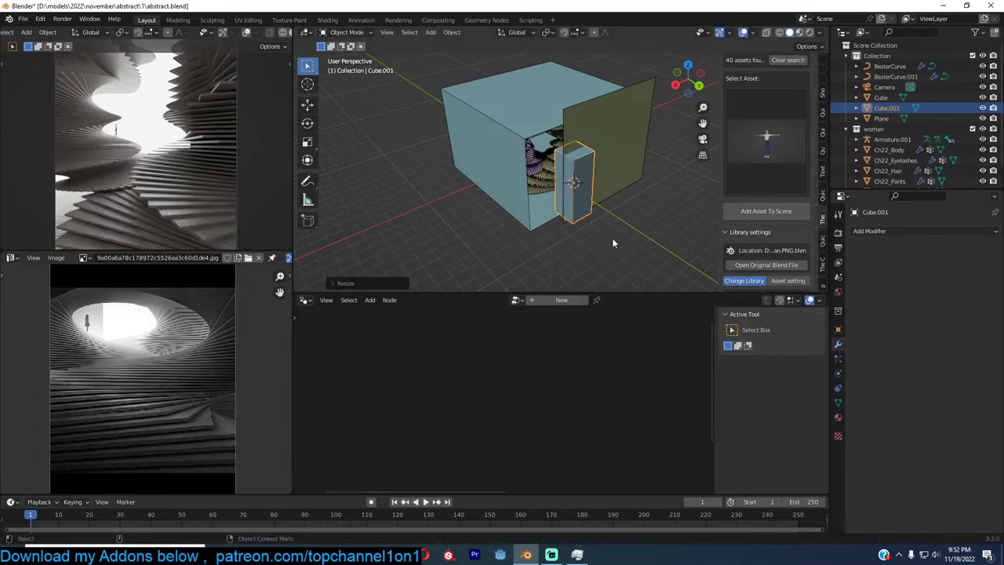
Enlarge the block in top view, place it rotated against the big box's corner near the light plane, and save the file
key(KP_7)
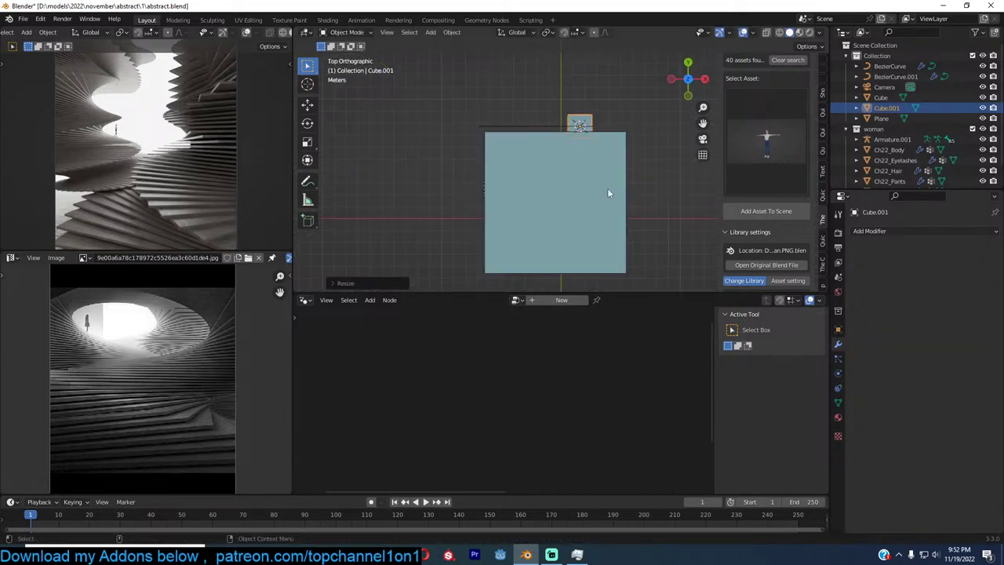
key(s)
click(699, 202)
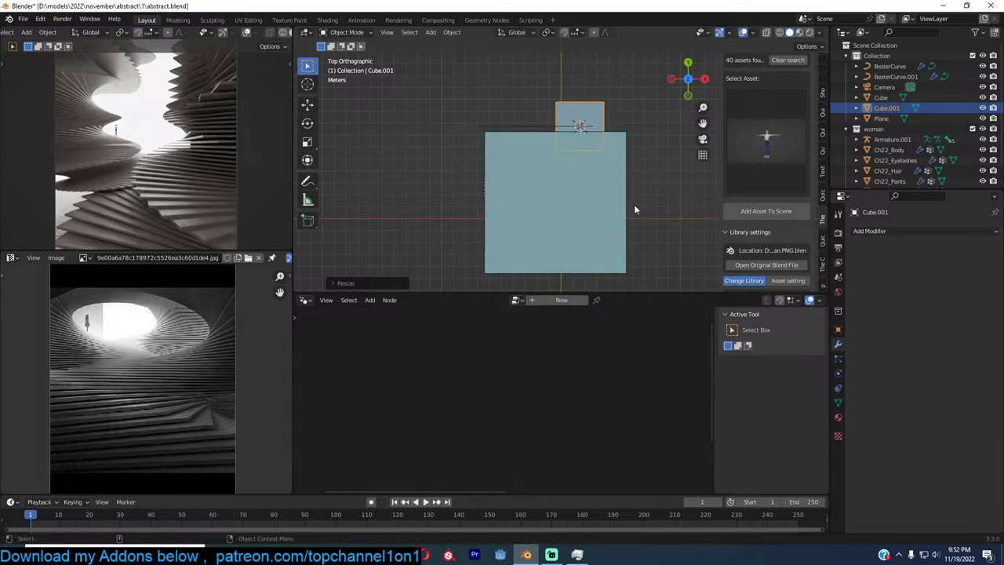
key(g)
click(538, 175)
key(r)
click(595, 147)
key(s)
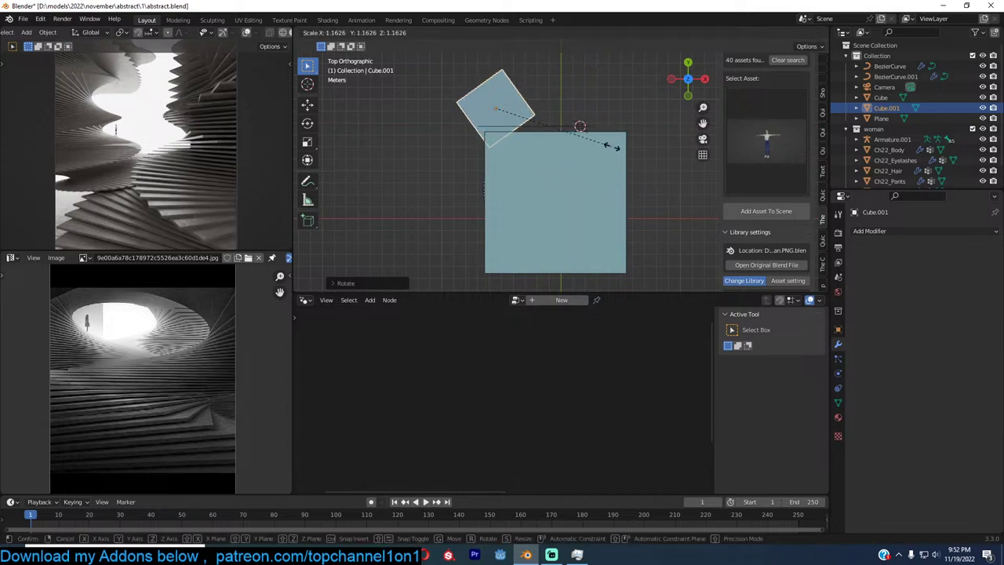
click(604, 156)
key(ctrl+s)
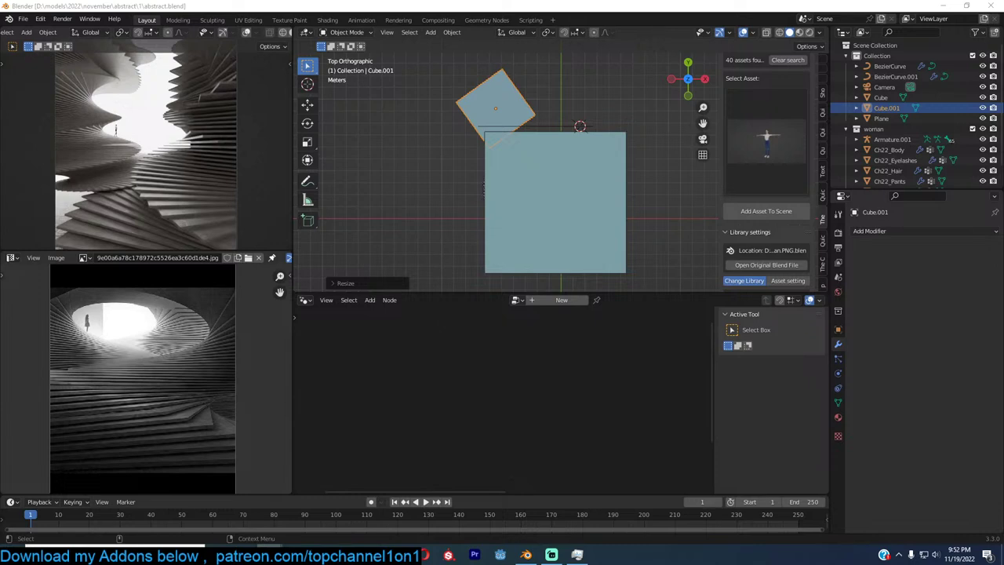
click(507, 138)
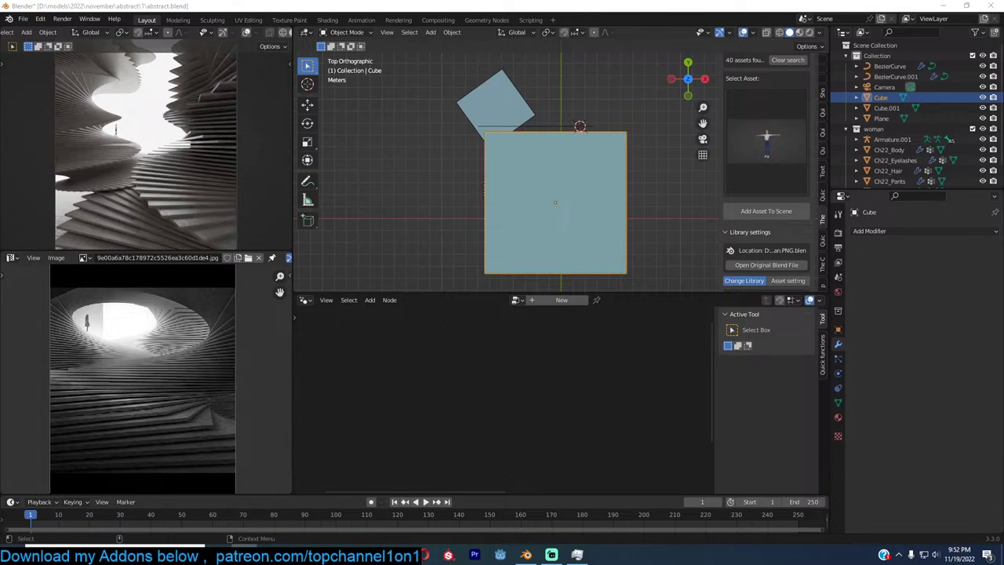
drag(1003, 141, 612, 198)
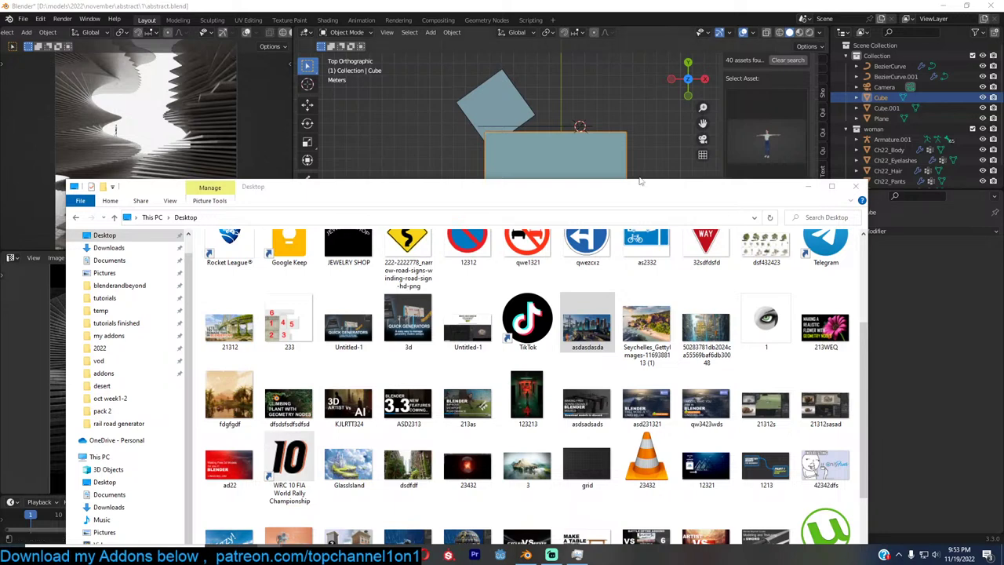
click(807, 186)
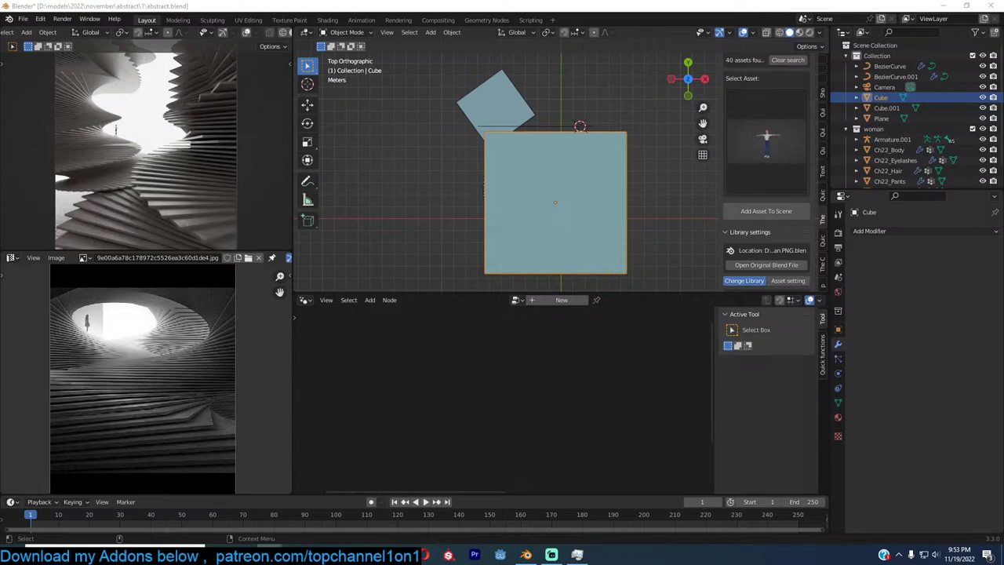
click(629, 191)
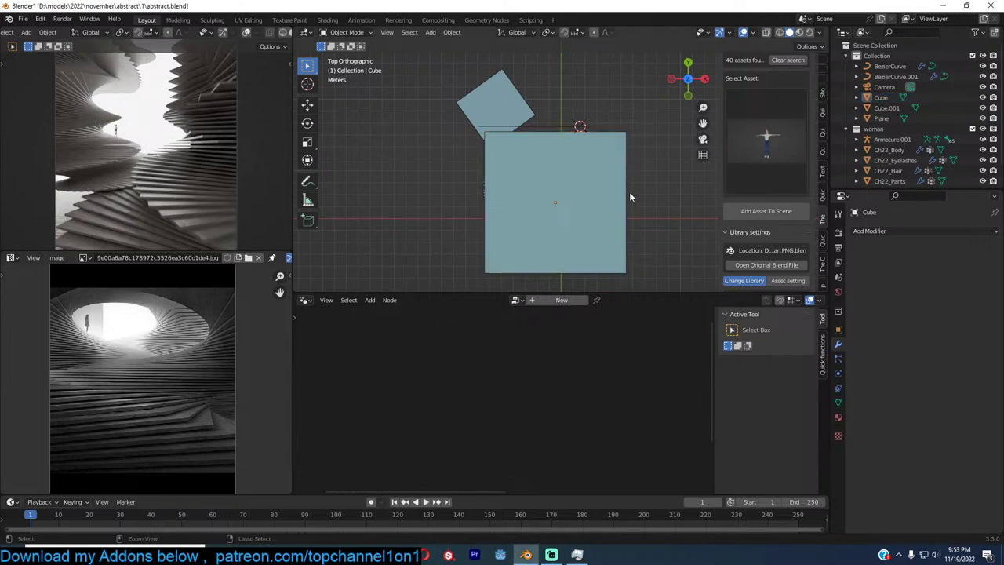
Save the file and move the light plane back from the big box, beyond the rotated block
key(ctrl+s)
middle_drag(629, 197, 614, 107)
click(617, 108)
click(601, 100)
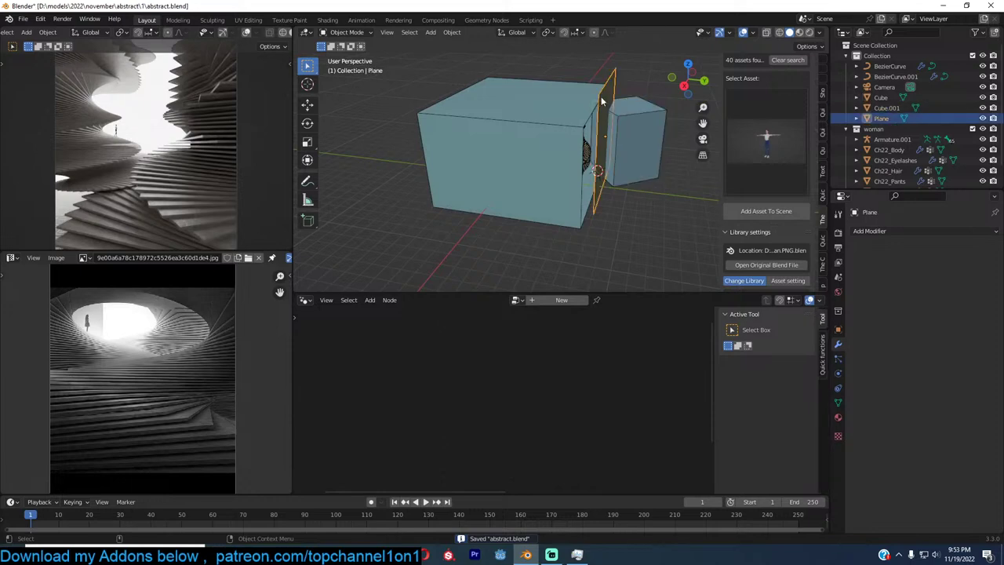
key(KP_7)
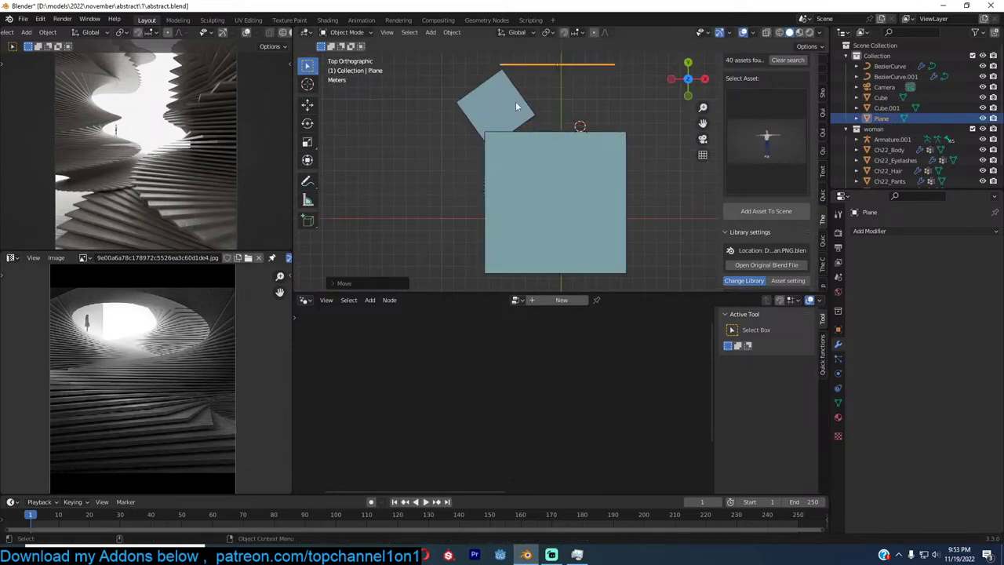
Scale the rotated block down slightly in top view
click(519, 110)
key(s)
click(541, 117)
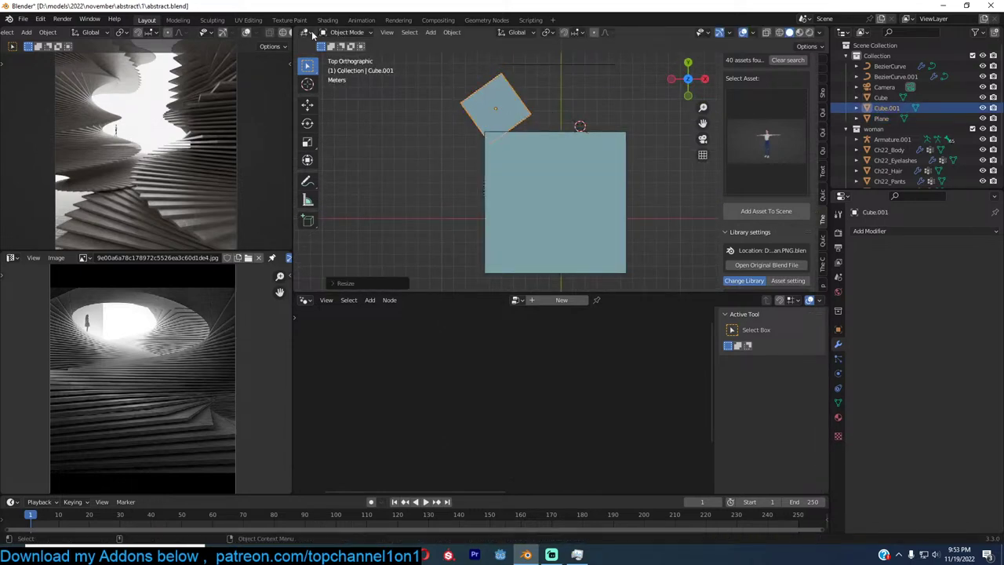
Resume the live rendered preview and rotate the small tall block slightly in a perspective view from above
scroll(272, 33, down, 3)
click(284, 32)
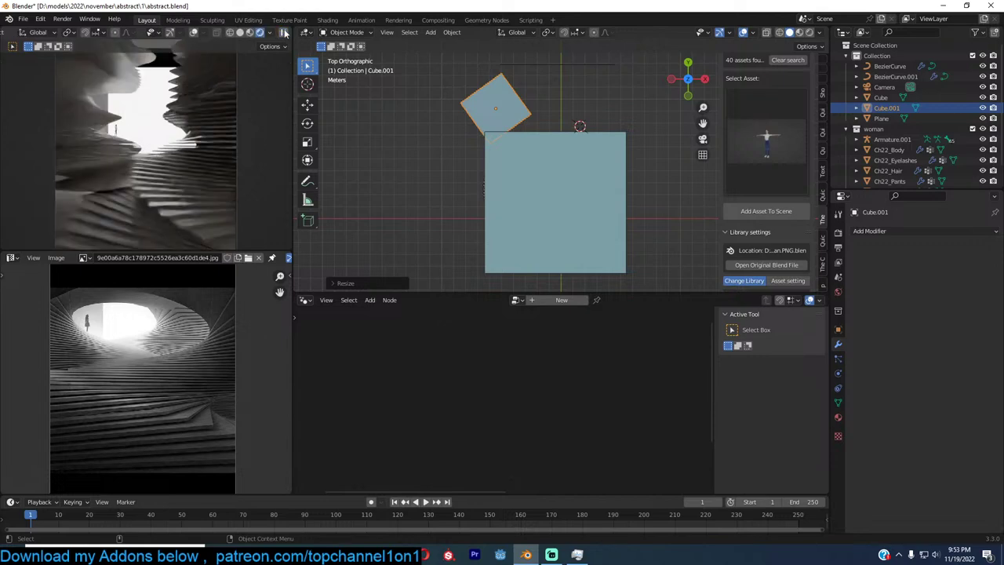
middle_drag(507, 91, 561, 110)
key(r)
click(571, 115)
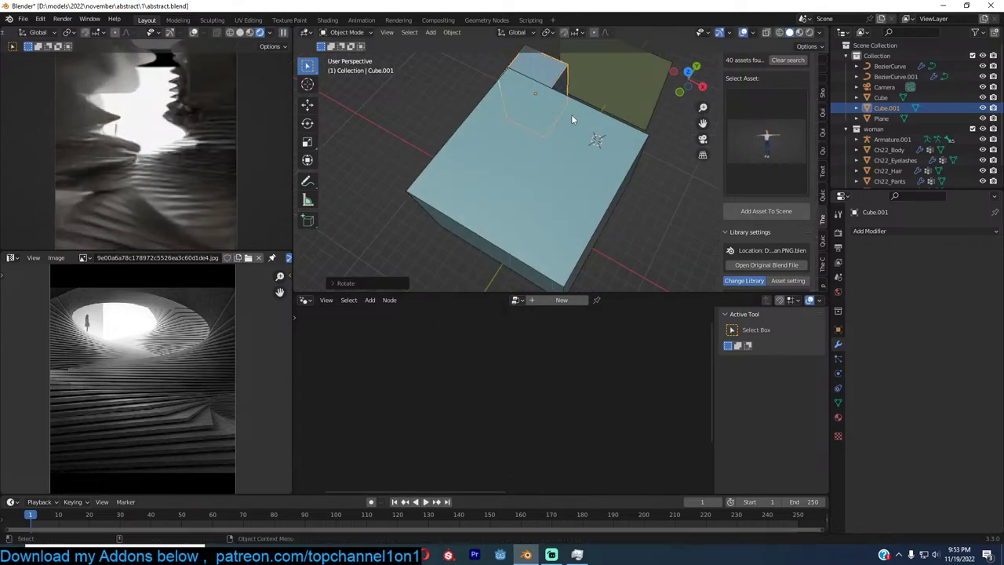
Move the small block along the big box's rear edge and slightly back toward the light plane, save the file, and switch to camera view
key(g)
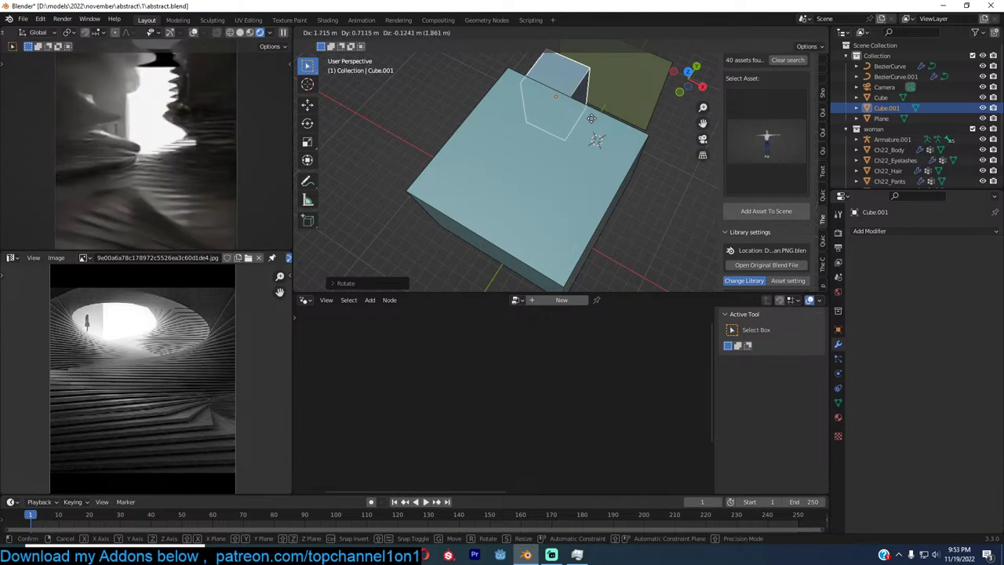
click(591, 120)
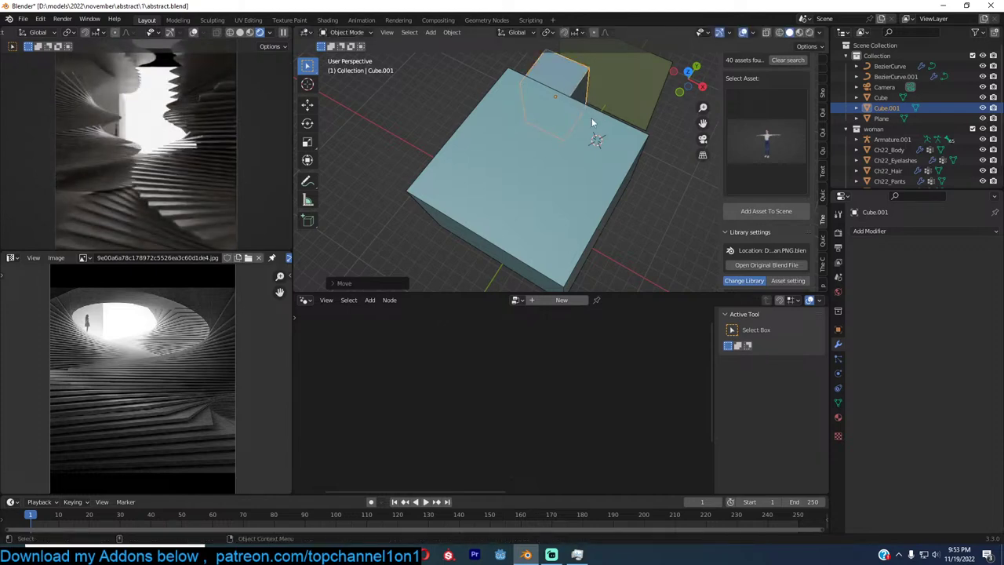
key(g)
click(591, 112)
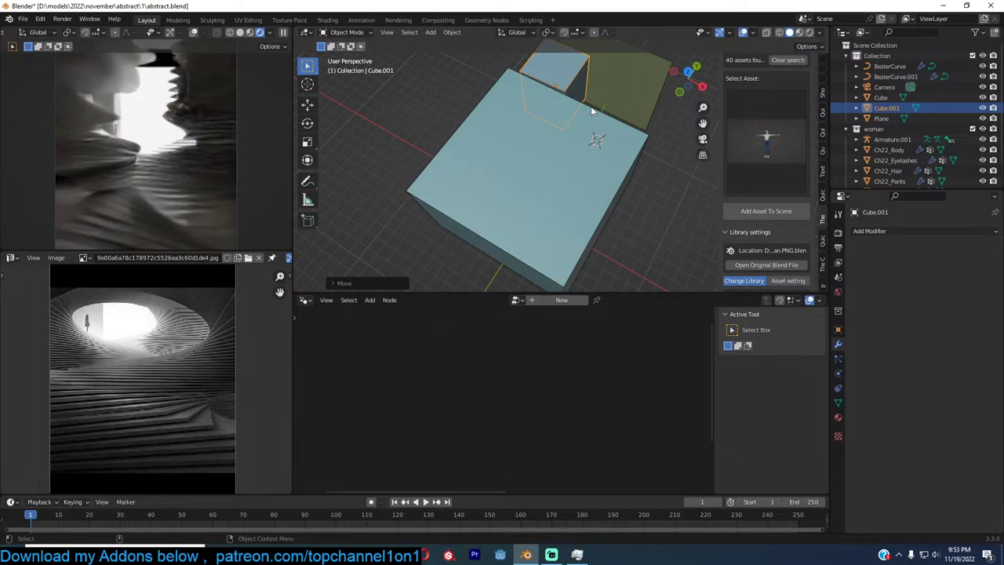
key(ctrl+s)
key(KP_0)
click(588, 108)
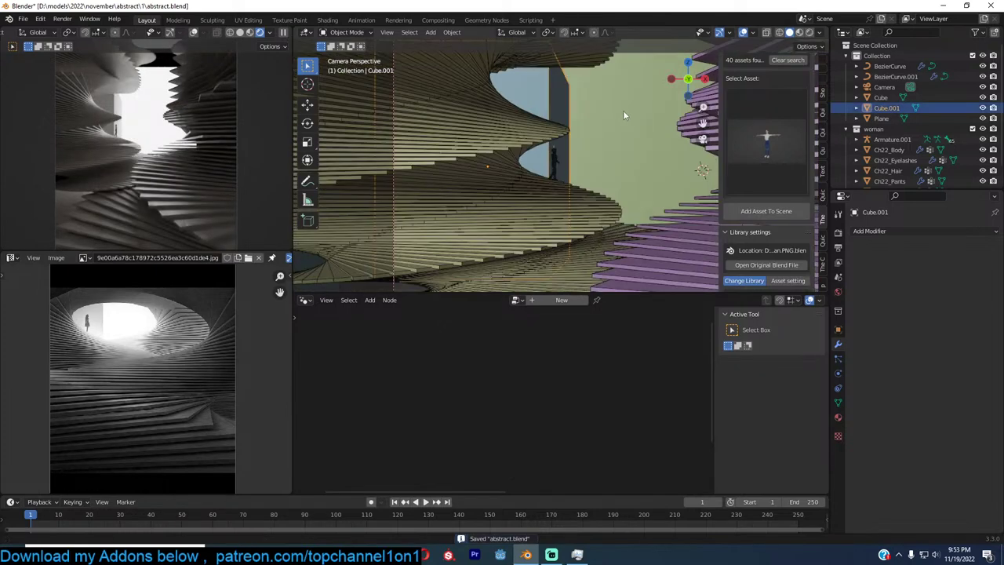
Raise the backdrop Plane along the Z axis and rescale its height along Z
key(g)
key(z)
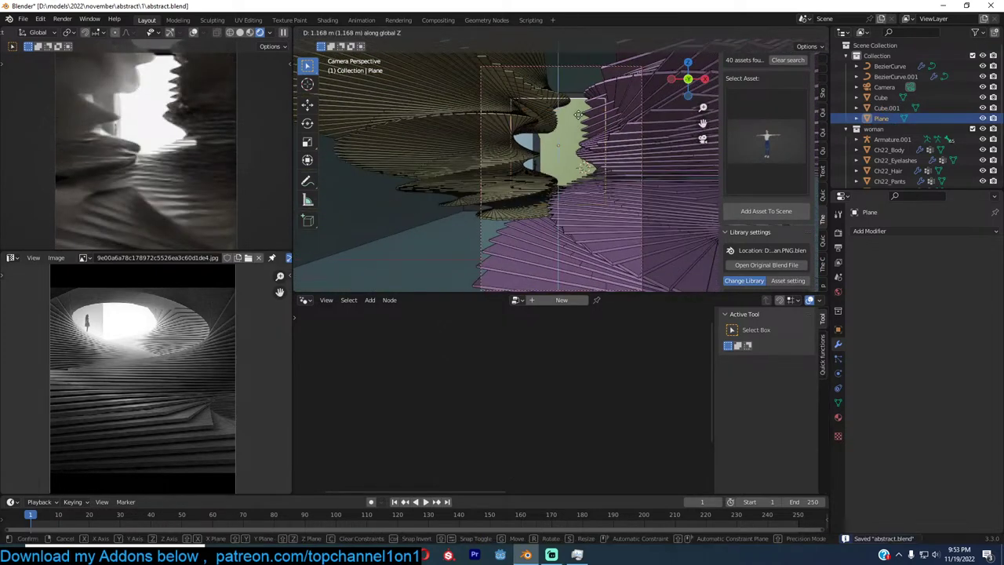
click(578, 114)
key(s)
key(z)
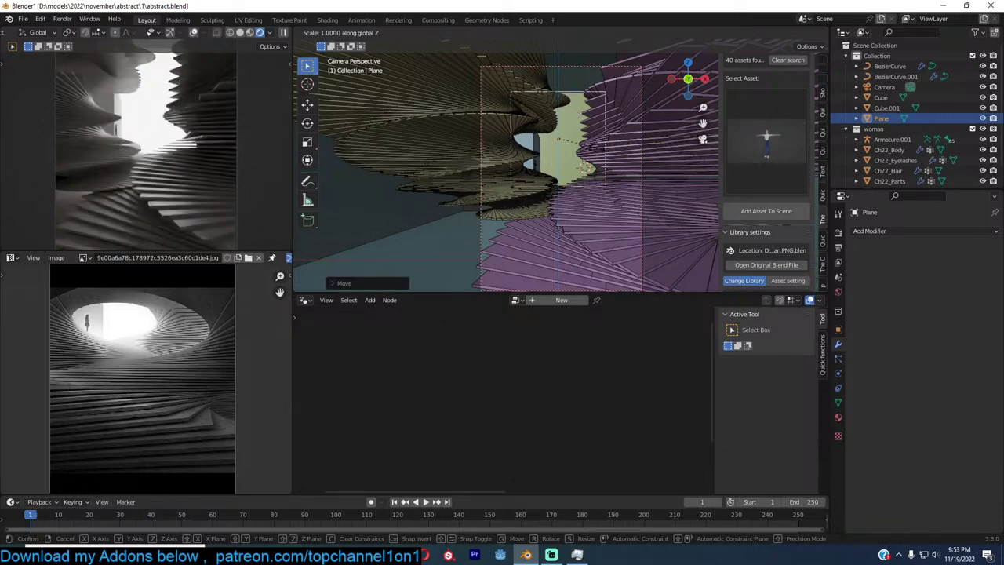
click(516, 159)
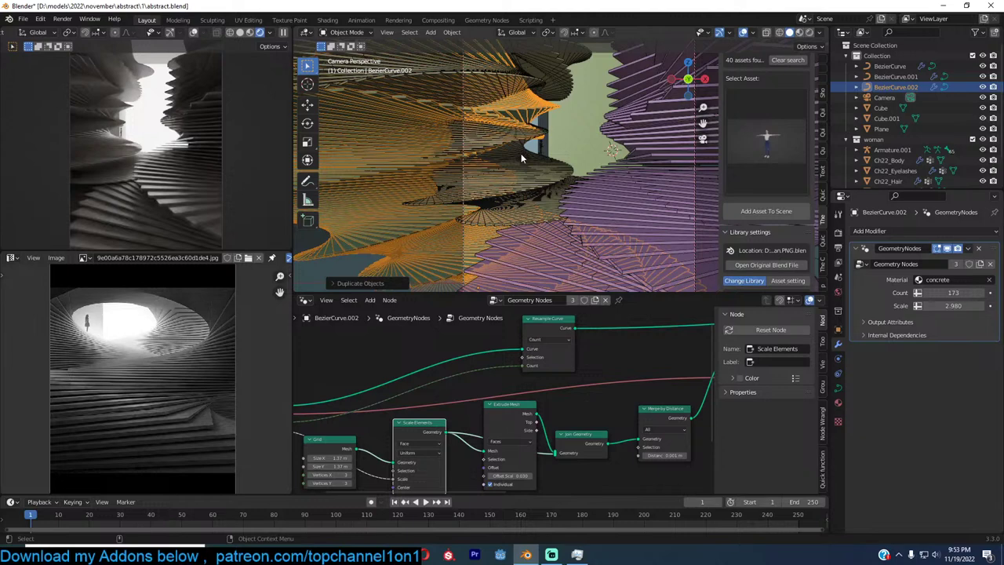
Turn off the wireframe overlay on the objects in the camera view
scroll(521, 157, up, 7)
shift+middle_drag(550, 108, 560, 157)
key(q)
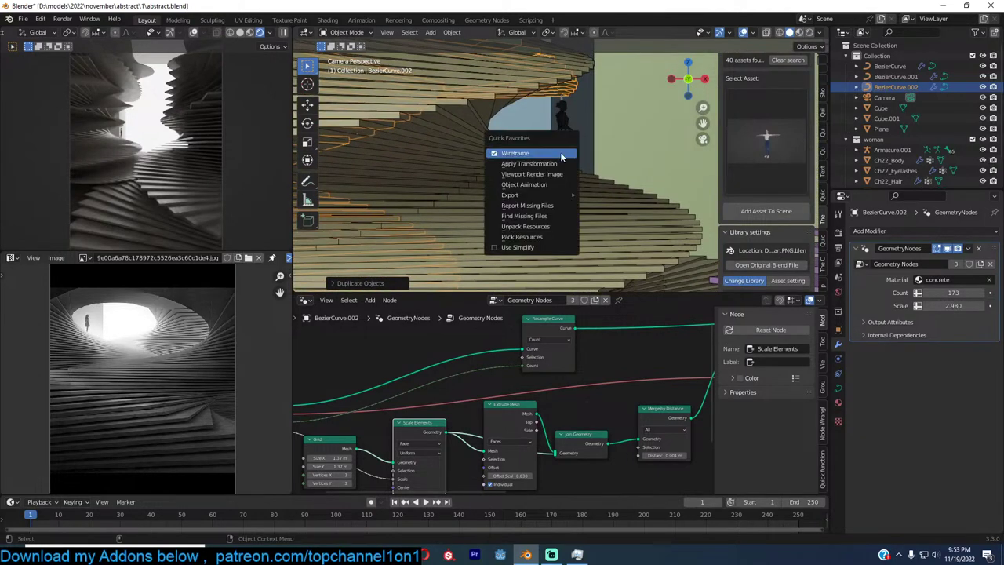
click(561, 154)
scroll(562, 157, up, 3)
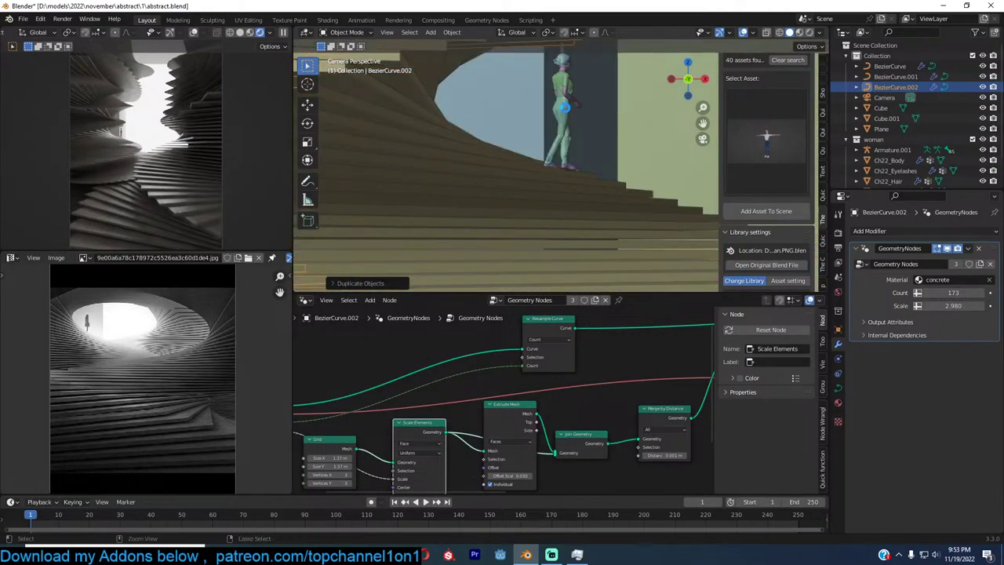
Save the file and parent the woman's grouped body meshes to Armature.001
click(565, 108)
key(ctrl+s)
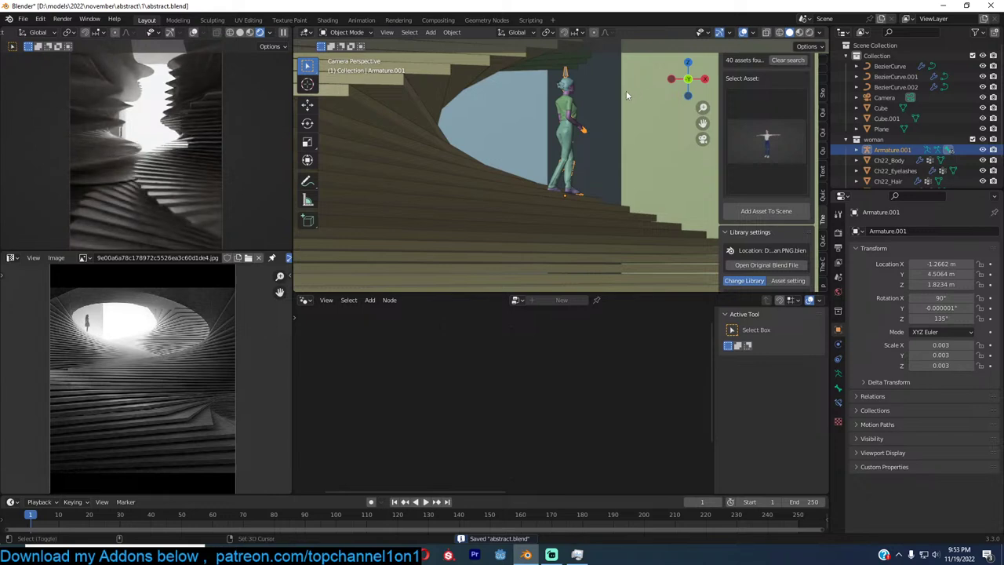
key(shift+g)
click(580, 105)
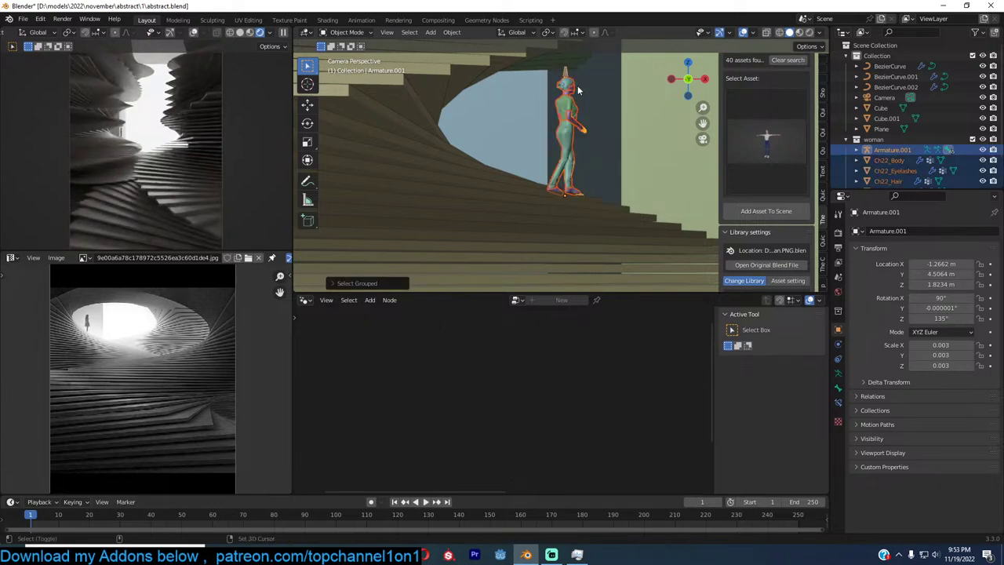
key(ctrl+p)
click(570, 80)
click(558, 72)
click(566, 70)
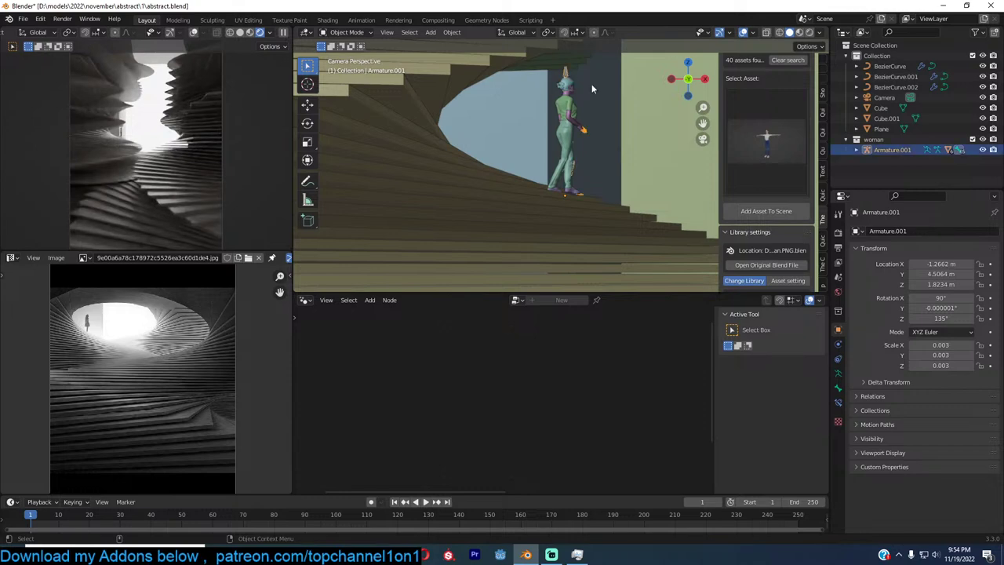
Enlarge the woman armature about 1.4 times and snap it to the 3D cursor placed further forward on the slab steps
key(s)
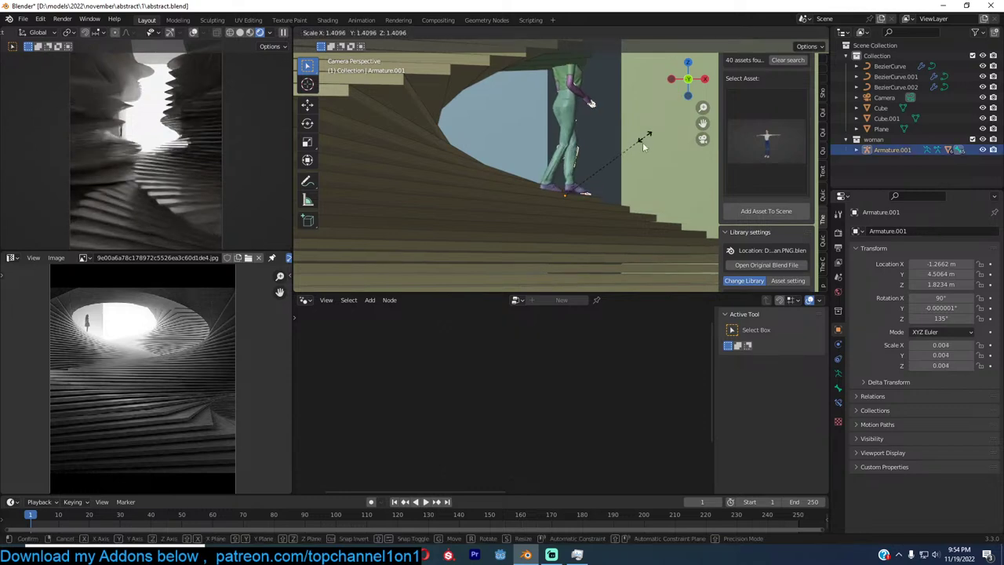
click(642, 142)
shift+right_click(649, 237)
key(shift+s)
click(651, 174)
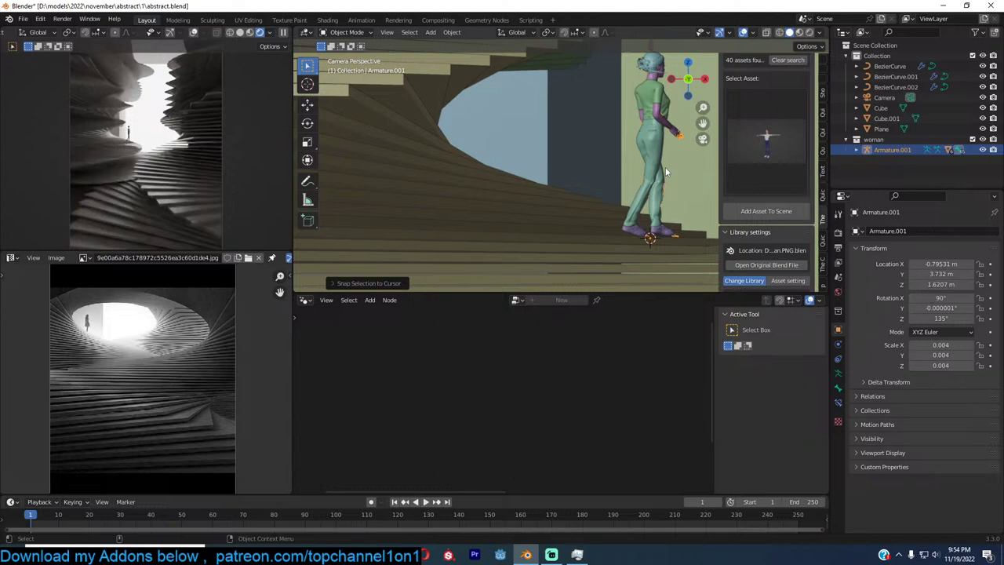
Rotate the woman armature to about 201° around Z and enlarge it slightly
key(r)
click(680, 241)
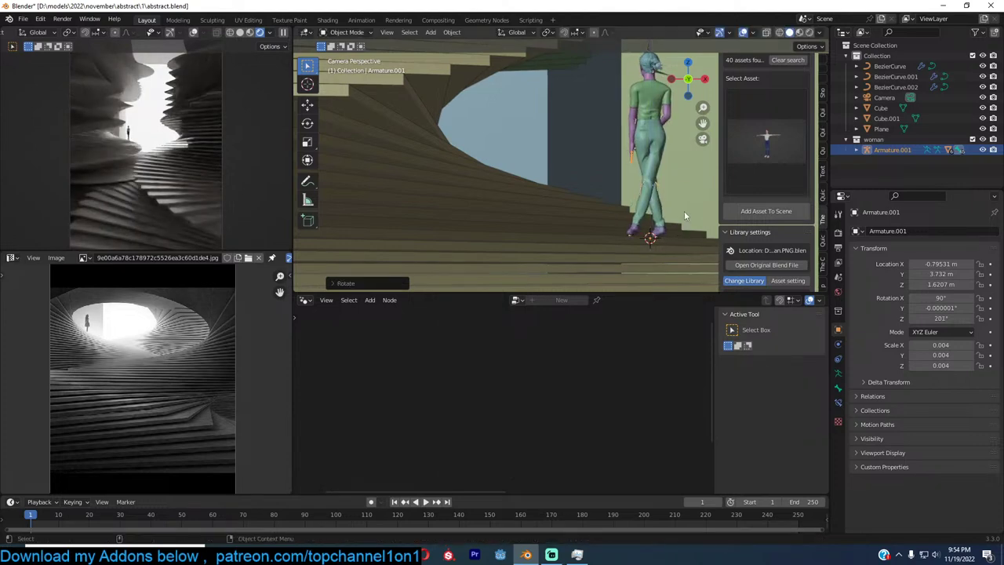
key(r)
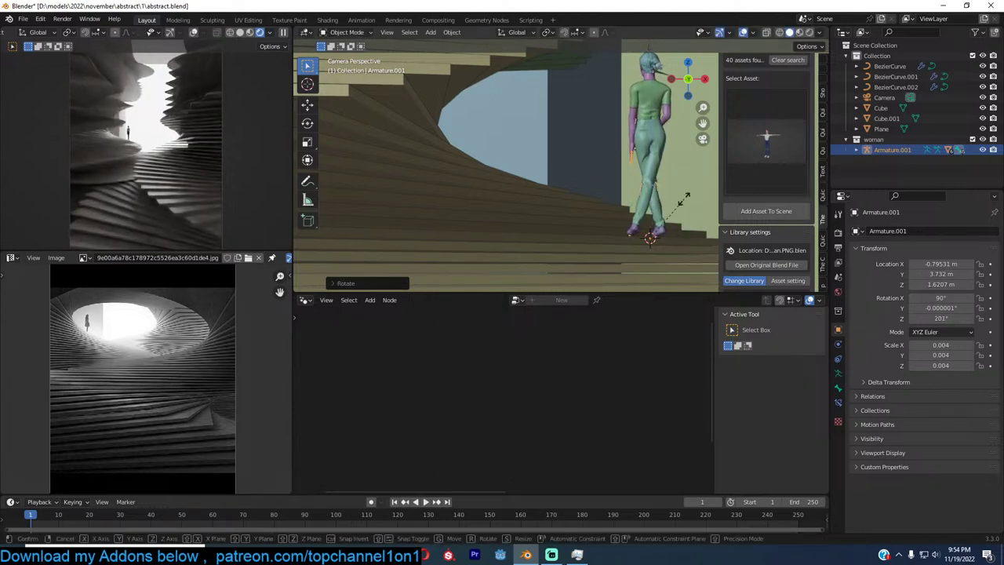
key(s)
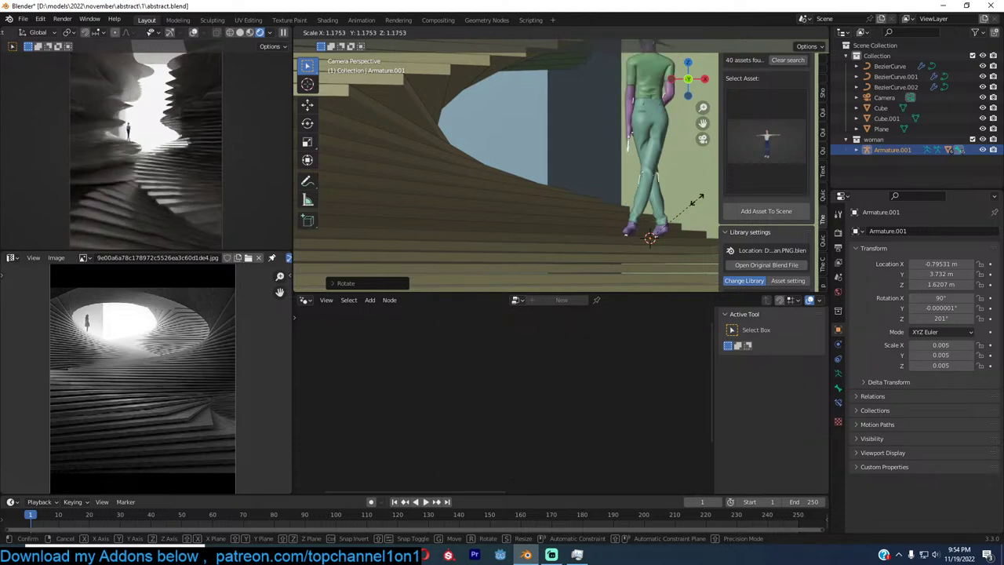
click(693, 200)
Set the Geometry Nodes Scale of BezierCurve.001 to 3.060
scroll(650, 206, down, 1)
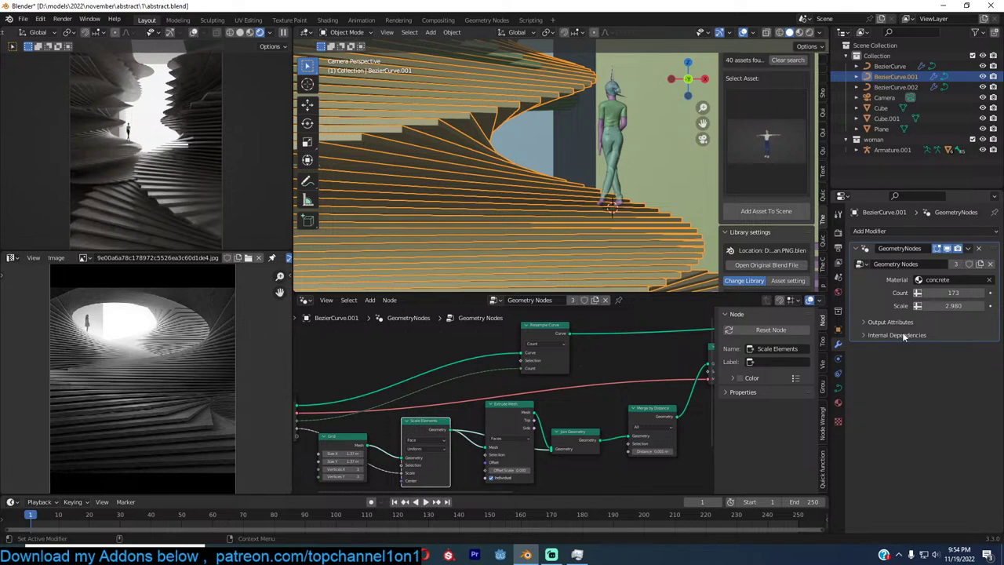
mouse_move(952, 305)
mouse_down()
mouse_move(980, 305)
mouse_move(941, 305)
mouse_up()
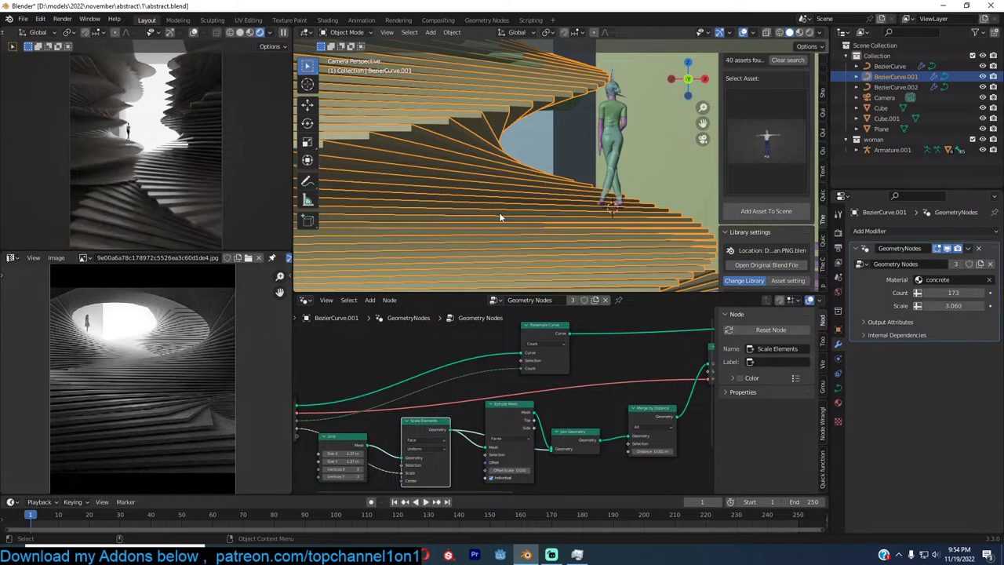
scroll(578, 180, down, 5)
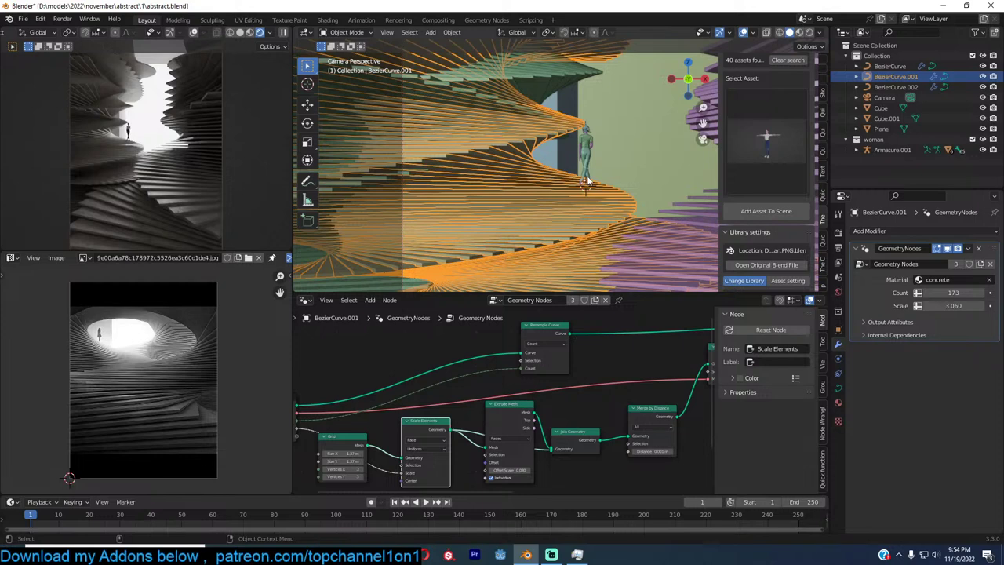
Save the abstract.blend file and deselect all objects
click(637, 181)
key(ctrl+s)
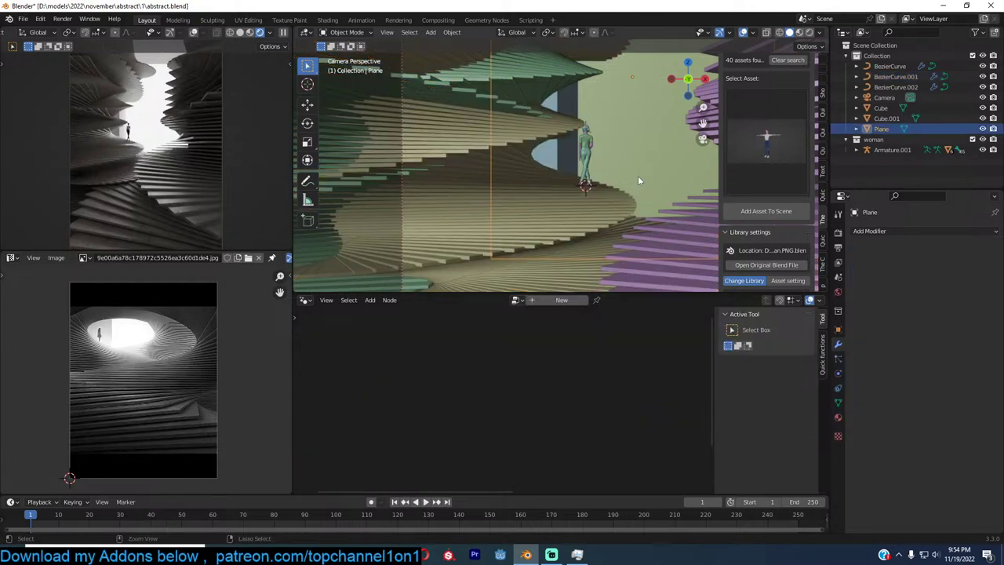
key(alt+a)
scroll(551, 190, down, 1)
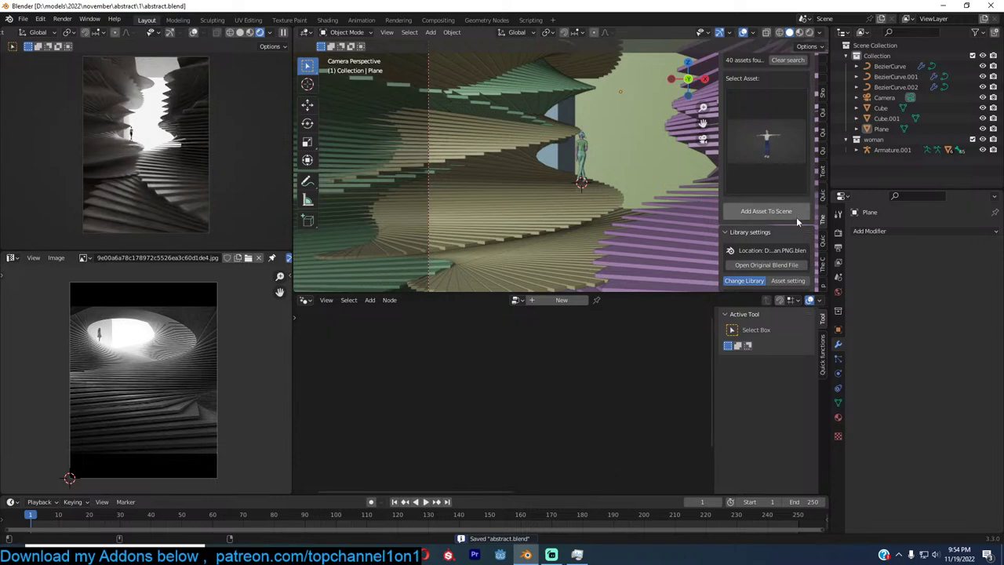
Lower the Look Dev gamma to 0.747 and enable Use Curves/Custom Colors
click(821, 243)
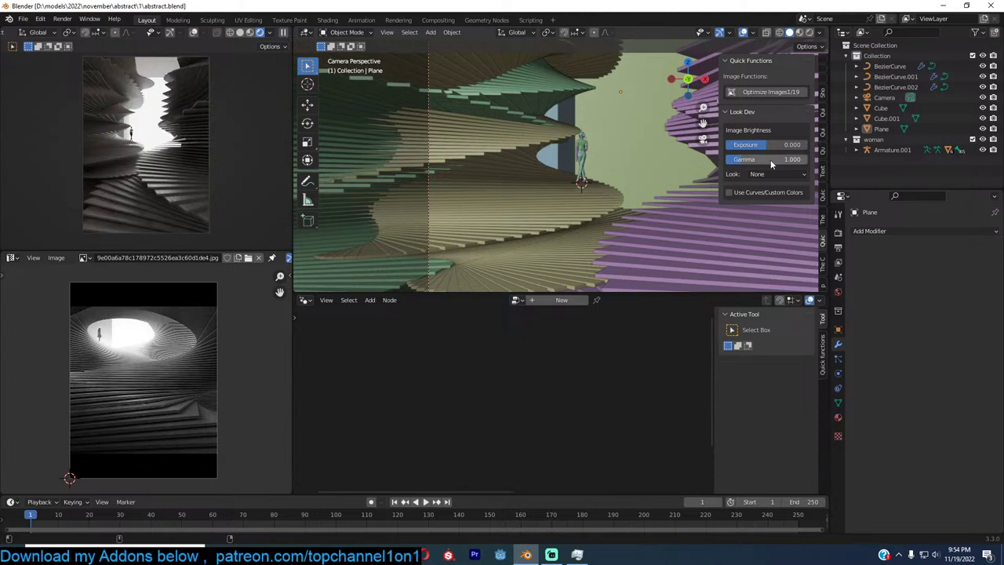
drag(770, 159, 737, 159)
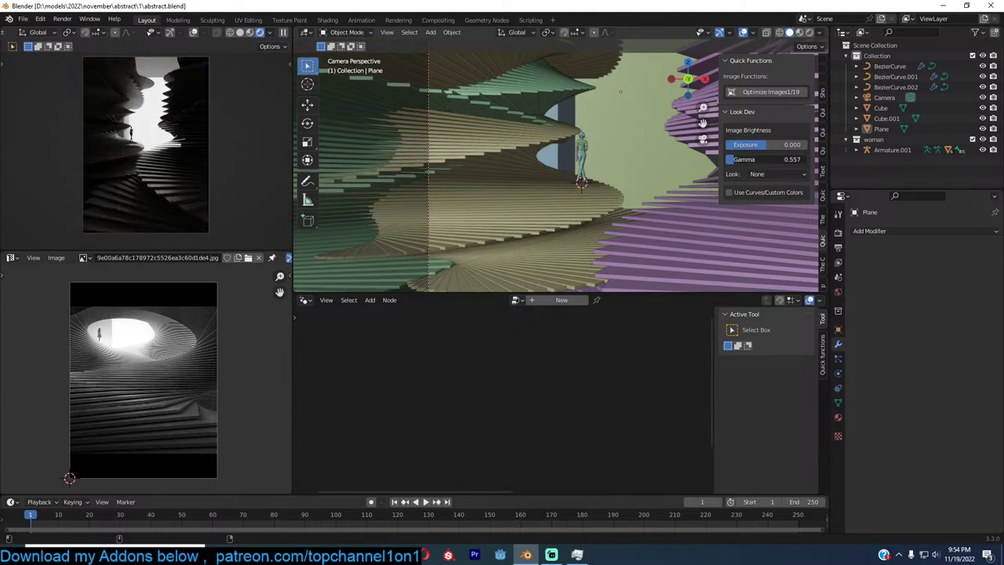
scroll(767, 225, down, 6)
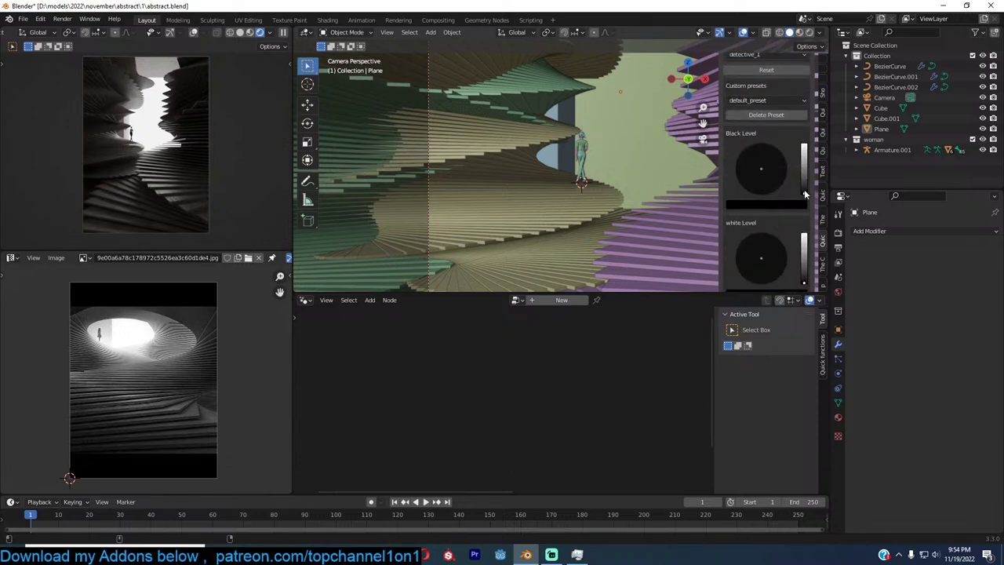
Raise the black level slightly with a dark reddish-brown tint and bring the white level up to a mid grey
mouse_move(804, 192)
mouse_down()
mouse_move(804, 161)
mouse_move(804, 177)
mouse_up()
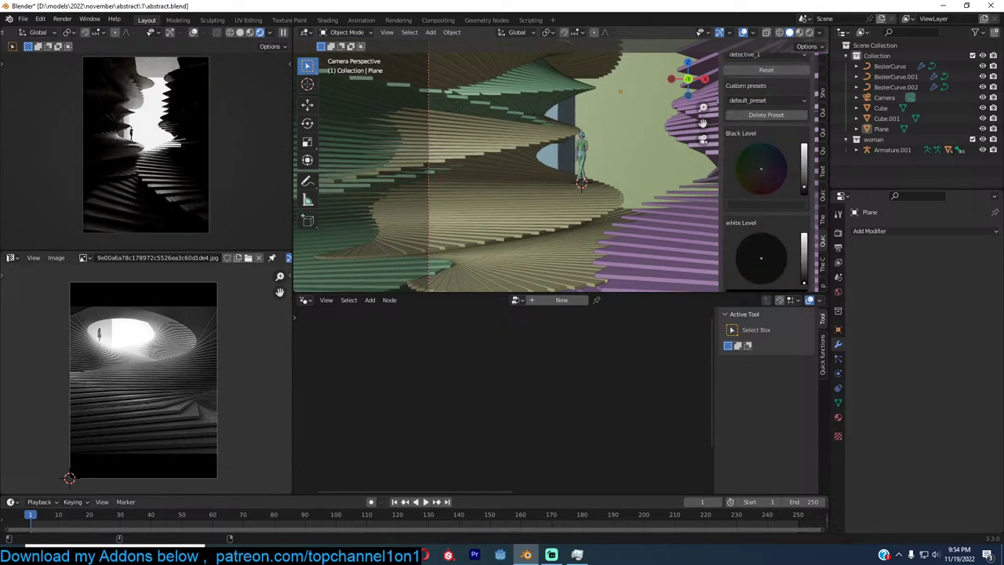
scroll(797, 198, down, 1)
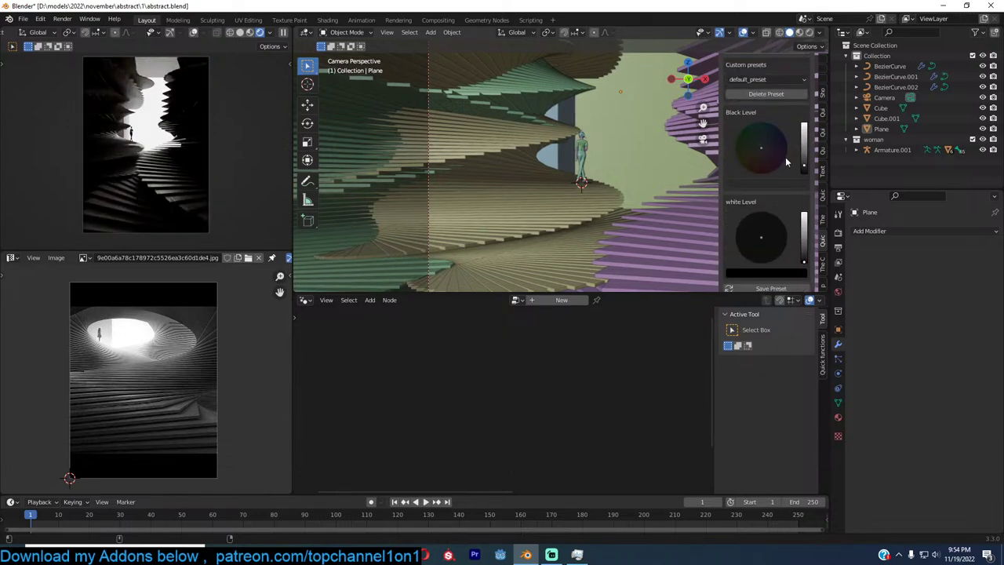
click(777, 137)
drag(778, 137, 758, 156)
drag(804, 262, 804, 233)
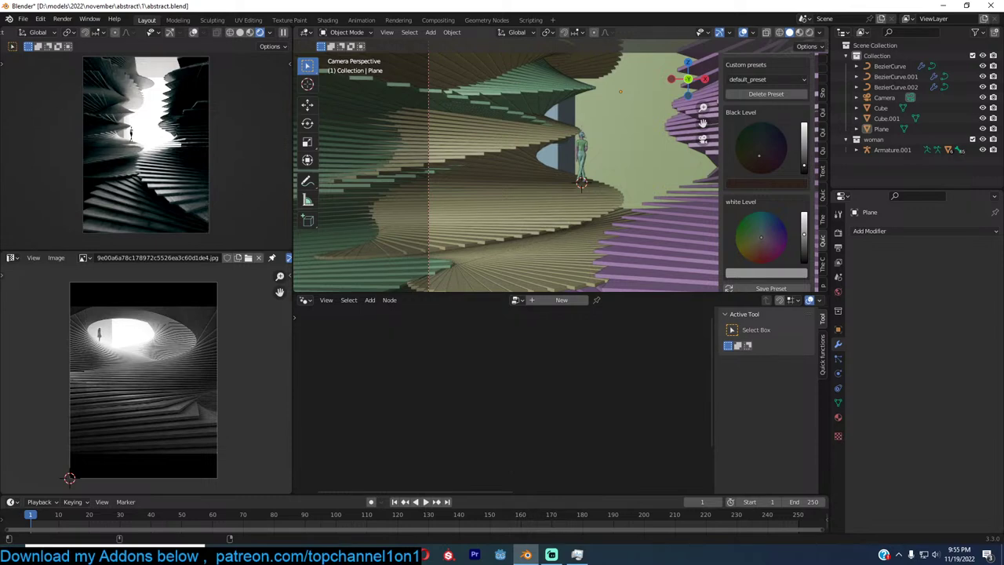
scroll(764, 158, up, 6)
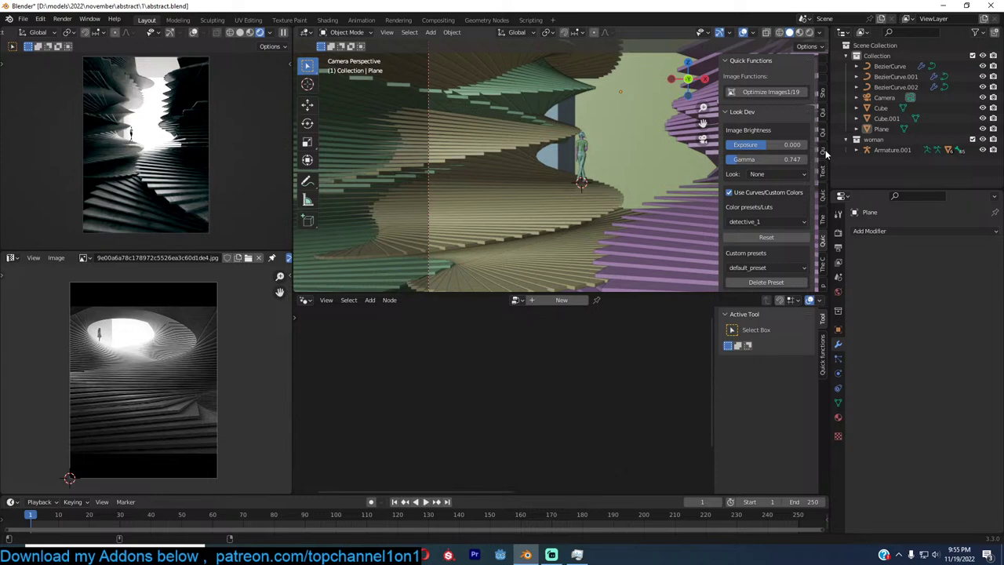
Search the asset library objects for "hand" and look through the matching assets
click(823, 152)
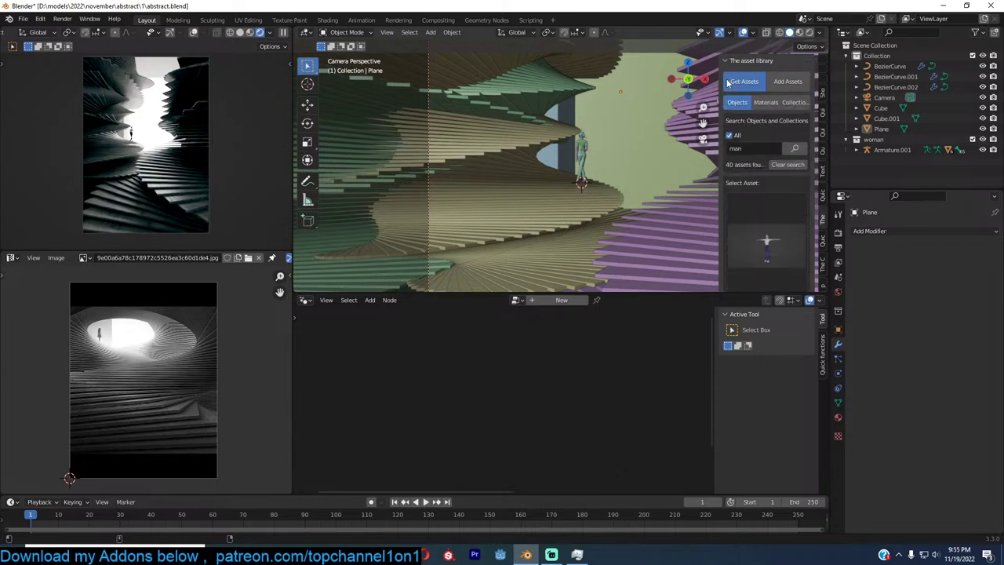
click(737, 148)
text(hand)
key(Return)
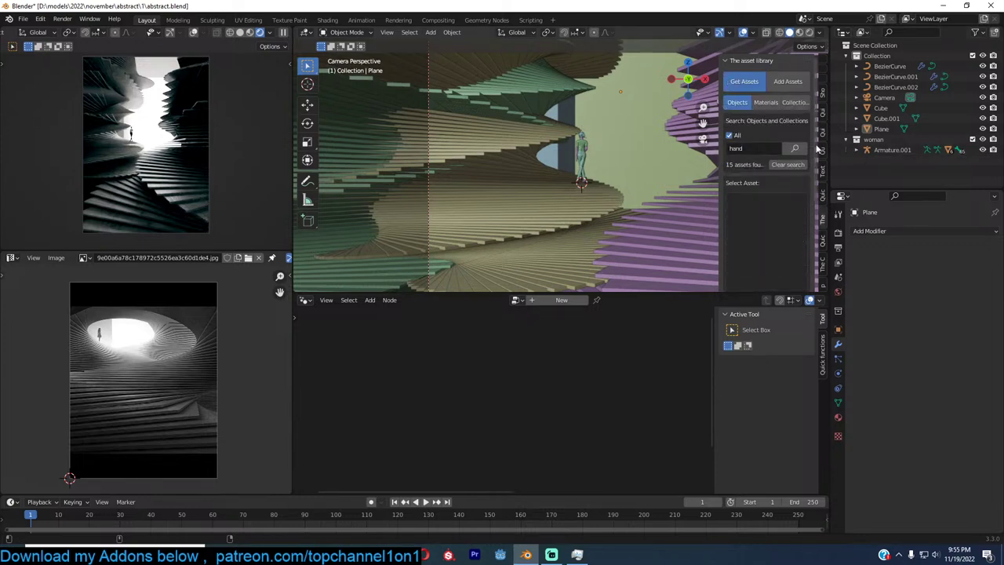
click(751, 231)
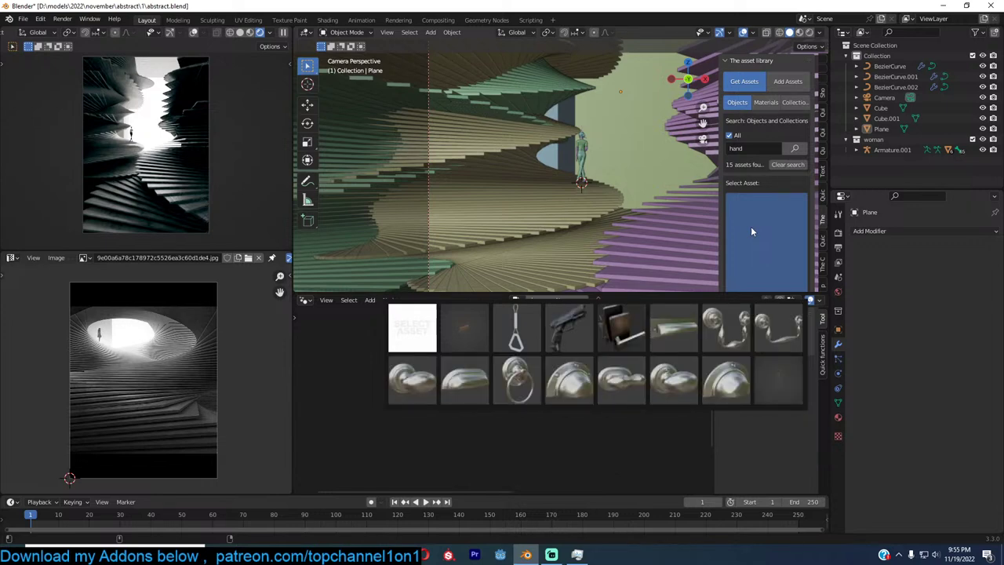
click(751, 228)
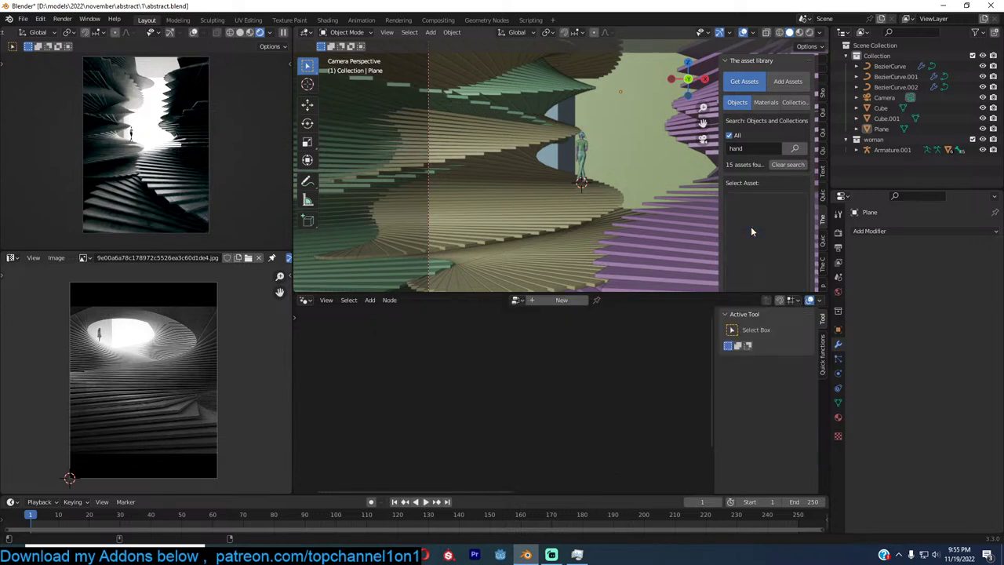
Try a mirrored duplicate of BezierCurve moved up along Z above the purple slabs, and delete it
shift+middle_drag(624, 113, 613, 135)
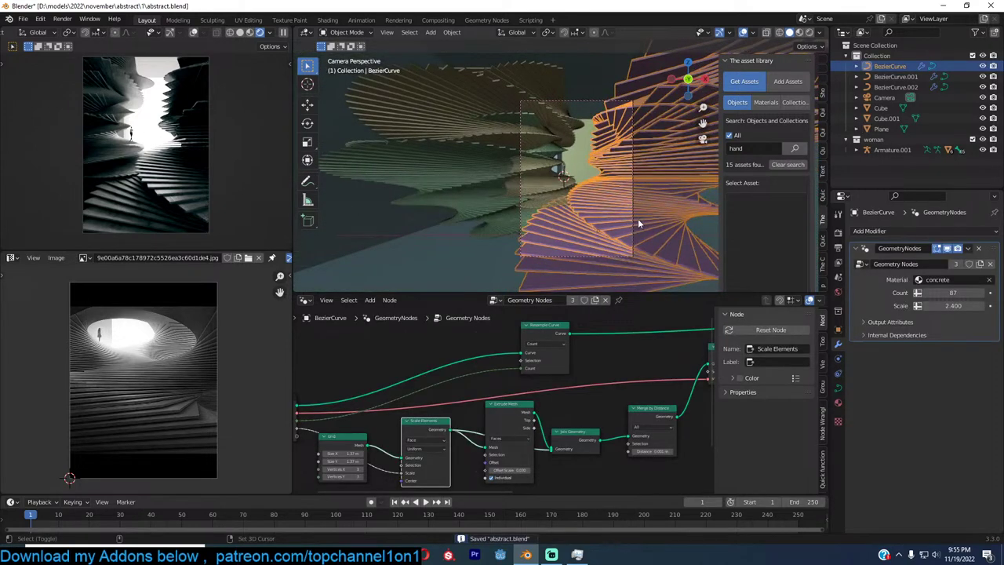
key(shift+d)
key(z)
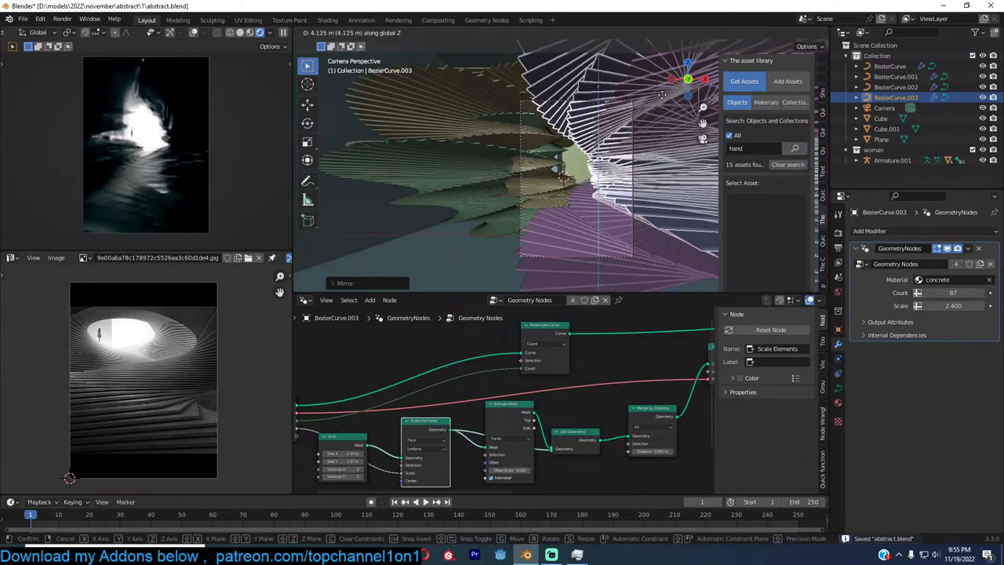
click(671, 129)
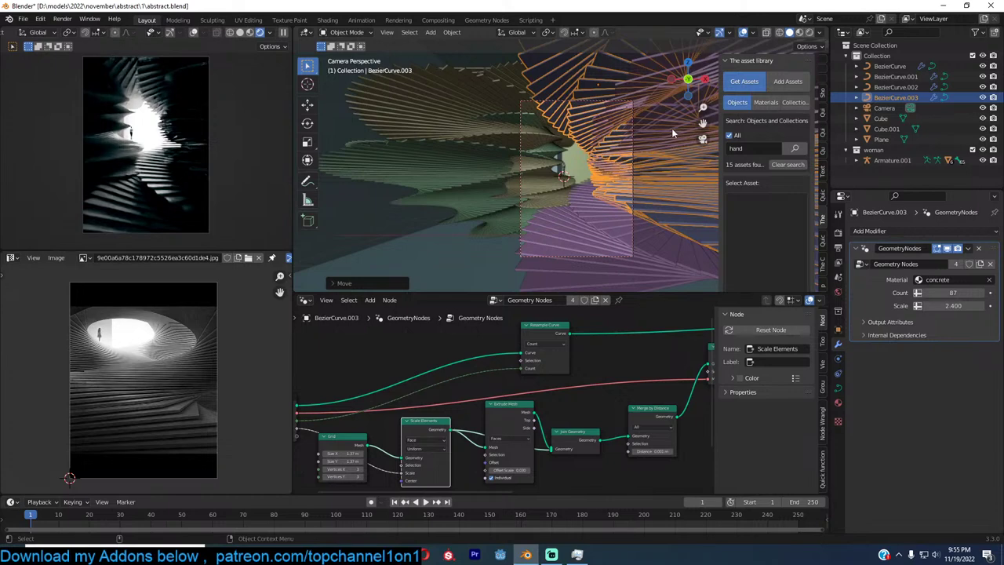
key(x)
click(668, 130)
Save the file and set the render output's vertical resolution to 1080 px
key(ctrl+s)
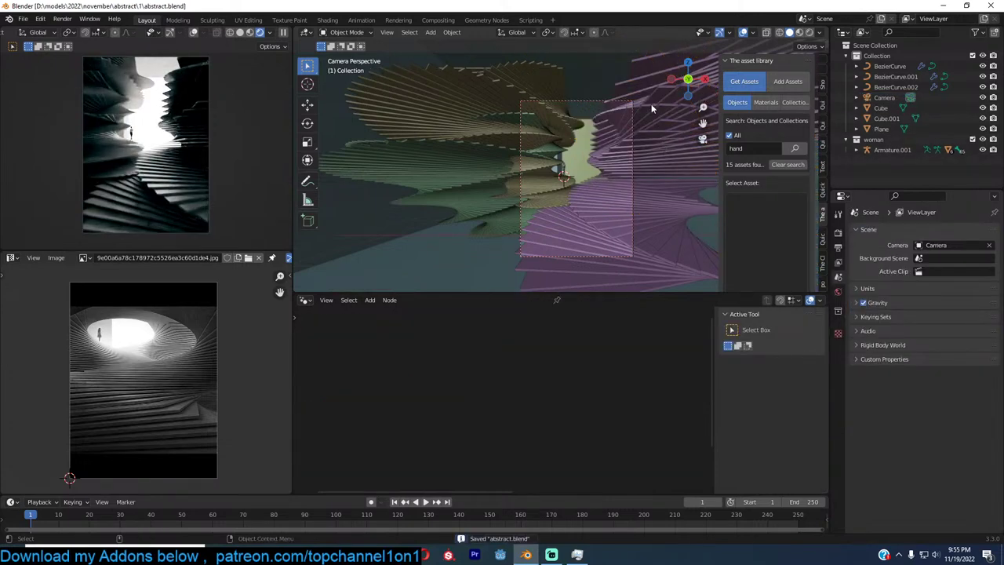
click(837, 234)
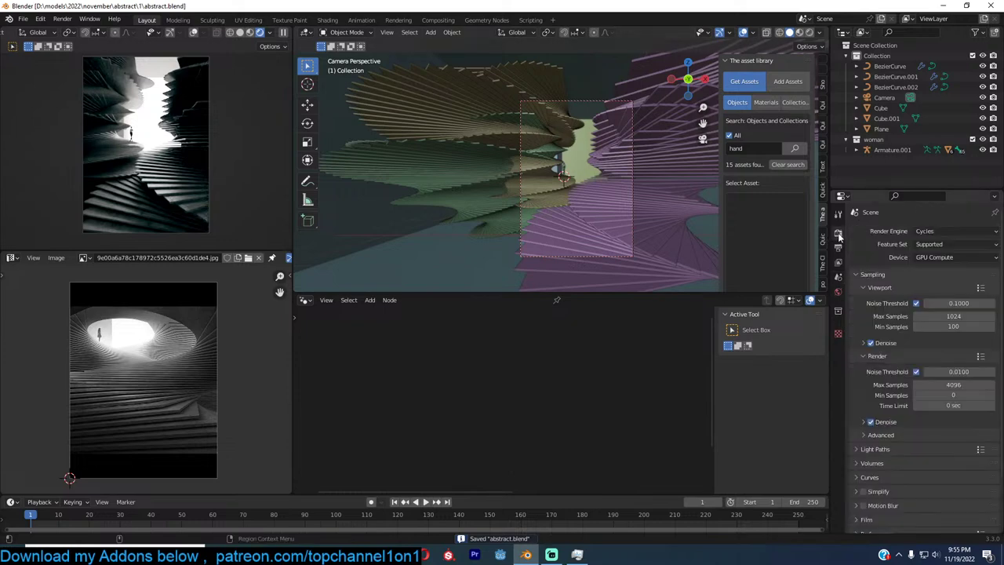
click(837, 247)
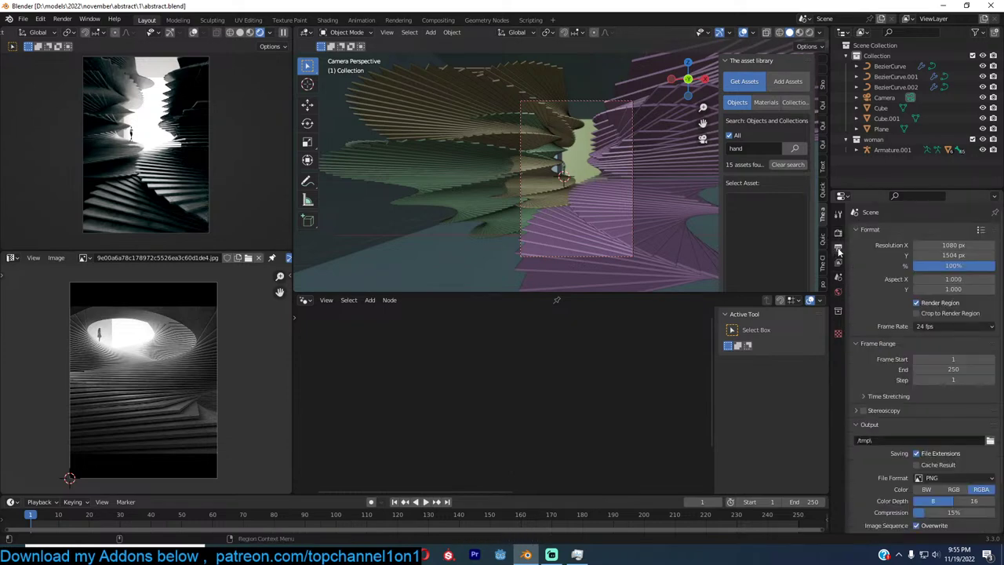
double_click(953, 255)
text(1080)
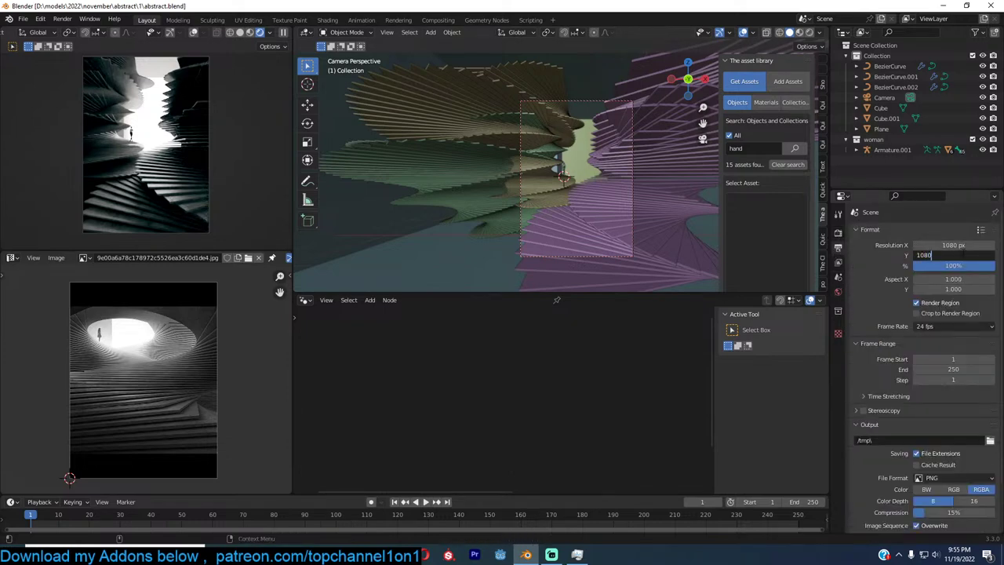
key(Return)
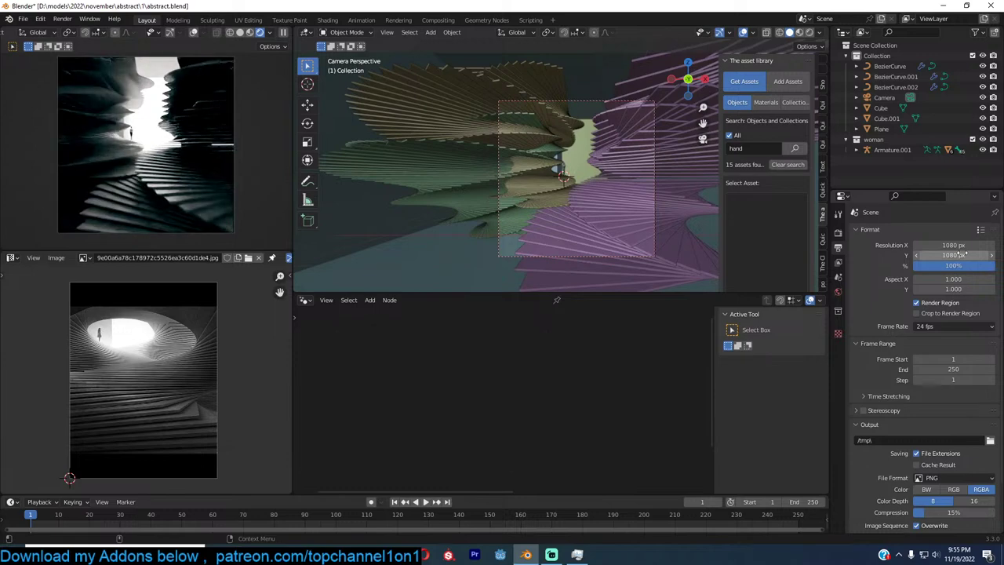
Tilt the camera around the X axis and move it closer to the slabs along its local Z axis
click(606, 104)
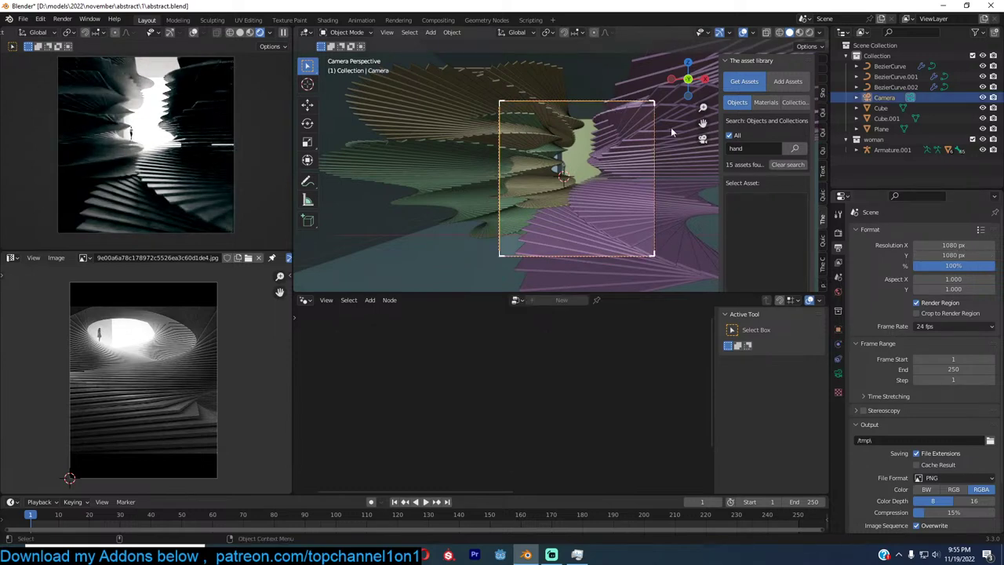
key(r)
key(x)
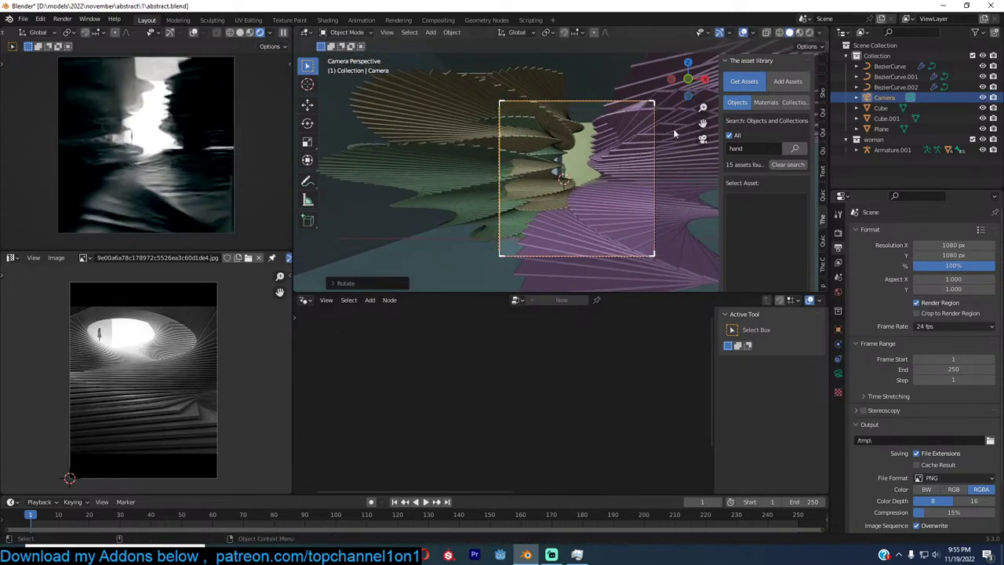
click(672, 141)
key(g)
key(z)
key(z)
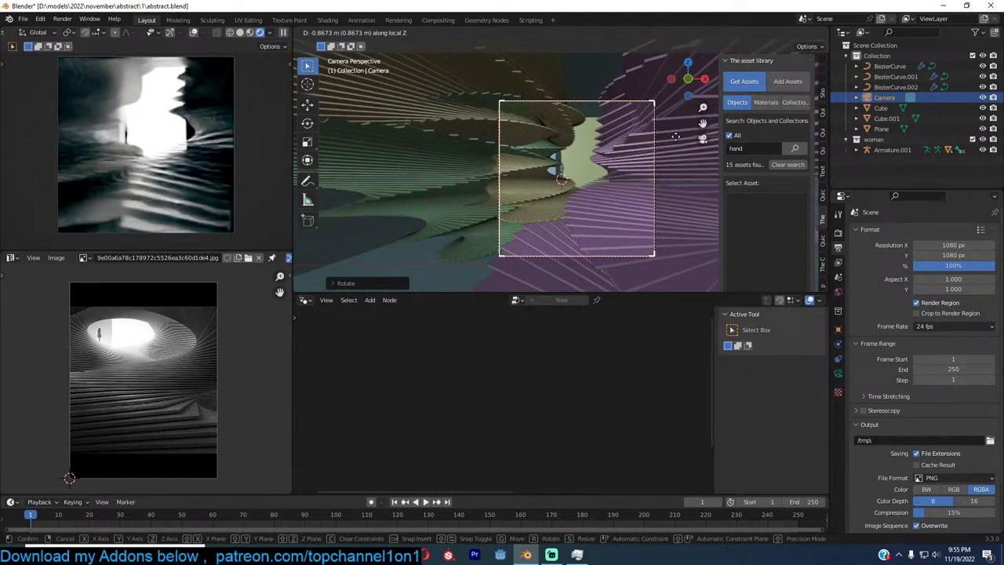
click(675, 137)
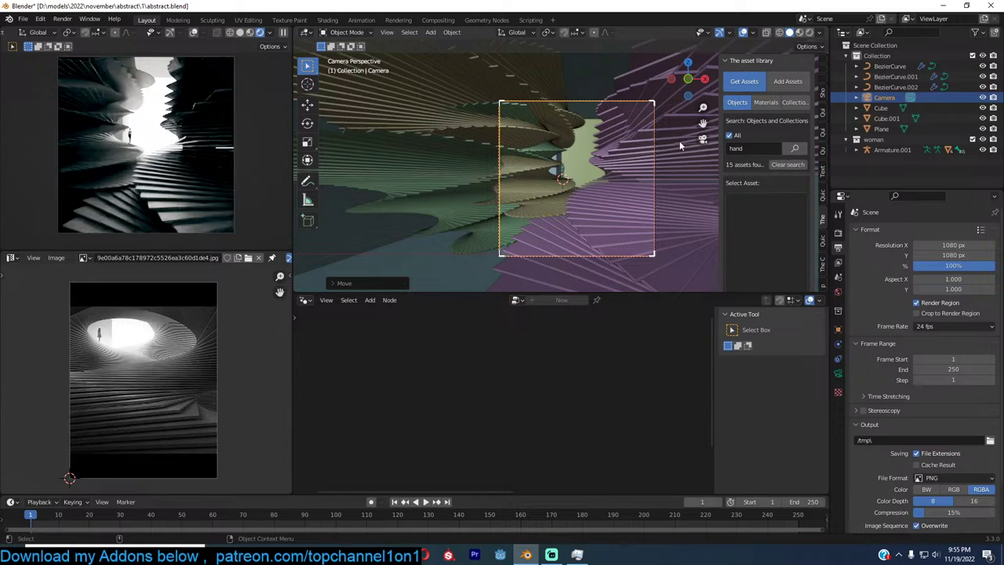
Trackball-rotate the camera and move it lower to reframe the woman and the bright opening
key(r)
key(r)
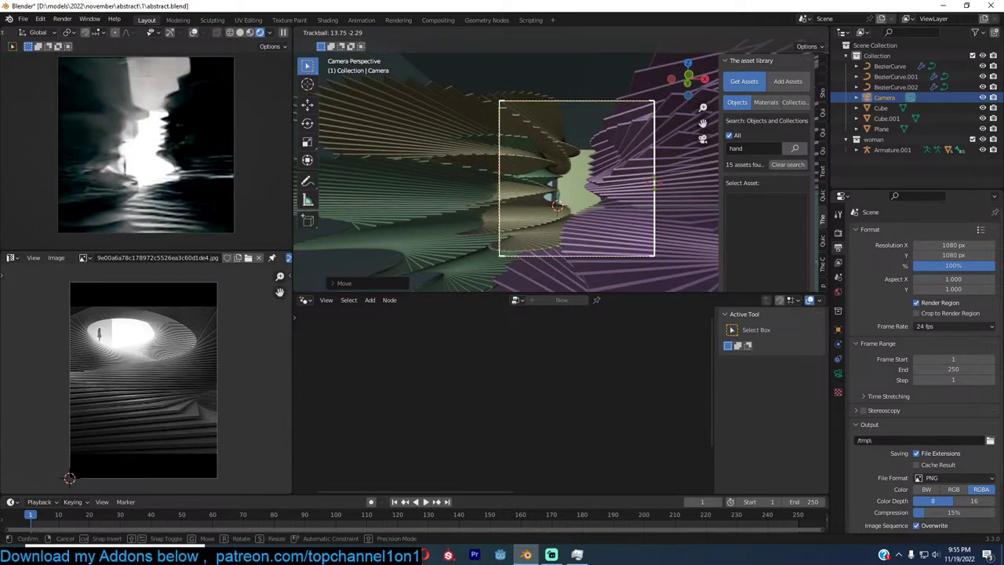
click(651, 185)
key(g)
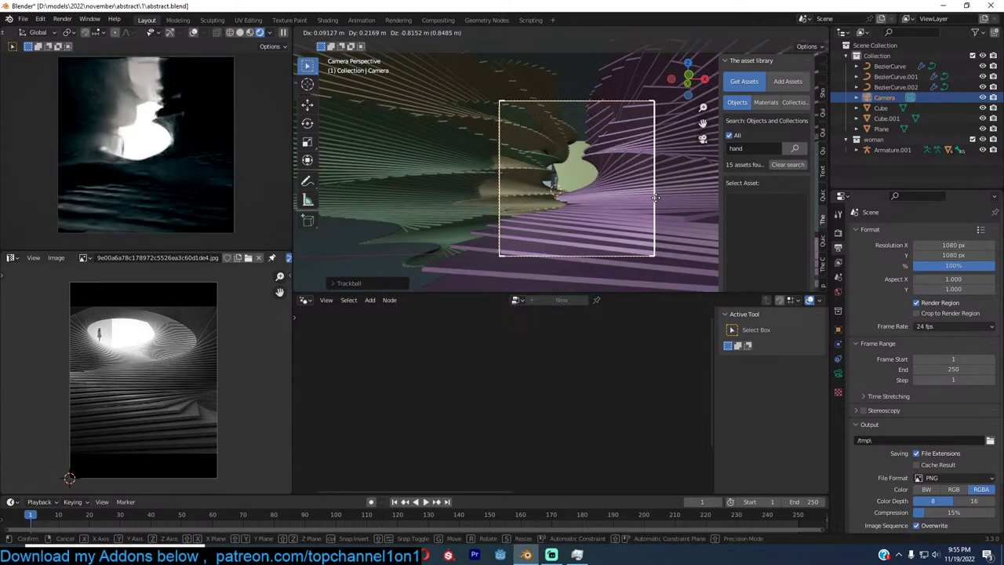
click(658, 184)
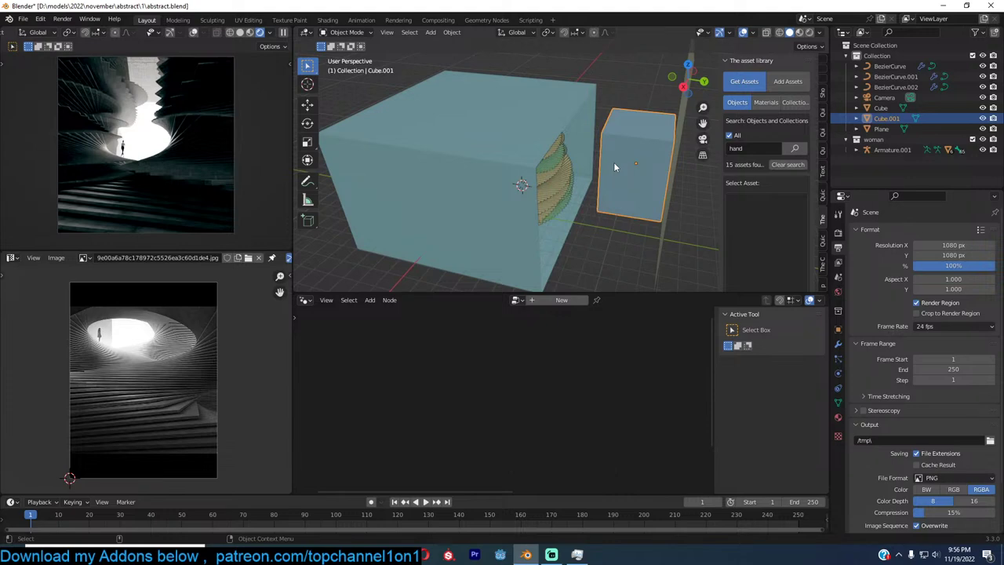
Delete Cube.001 and place a linked duplicate of BezierCurve.001 behind the existing slabs in the top wireframe view
key(Delete)
key(KP_7)
key(shift+z)
click(519, 207)
scroll(527, 208, up, 3)
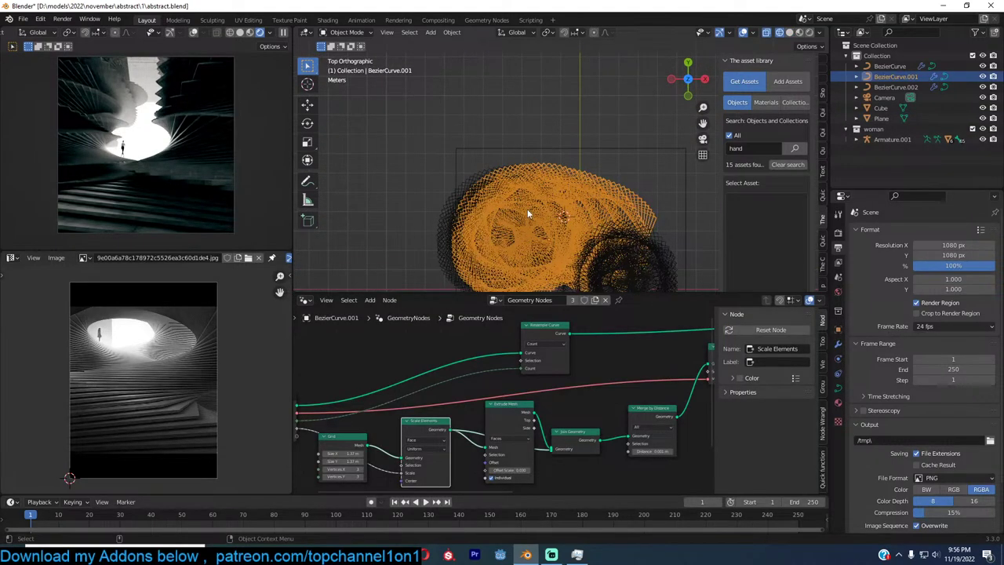
key(alt+d)
click(530, 125)
scroll(530, 124, down, 1)
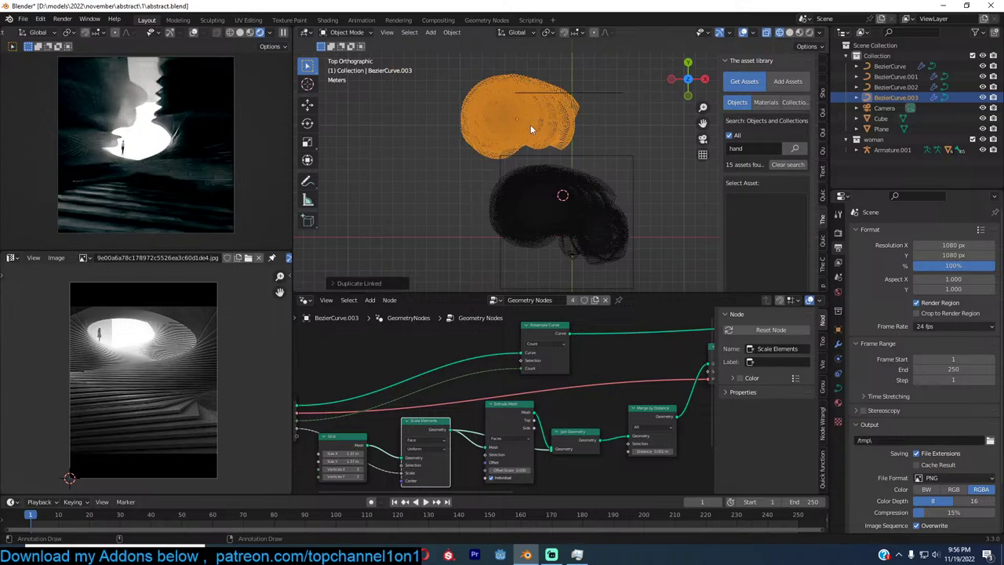
Move the Plane about 13.8 m back, mostly along positive Y, beyond the duplicated slabs
scroll(530, 125, down, 4)
click(585, 132)
key(g)
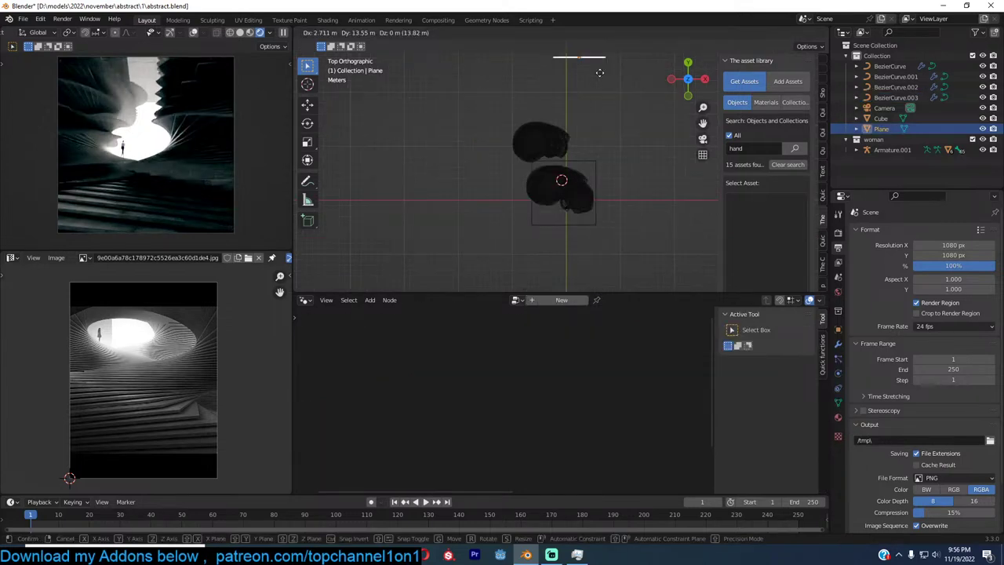
click(599, 71)
Place two more linked duplicates of the rear slab stack farther back, staggered on opposite sides of the Y axis
click(552, 157)
key(alt+d)
click(620, 124)
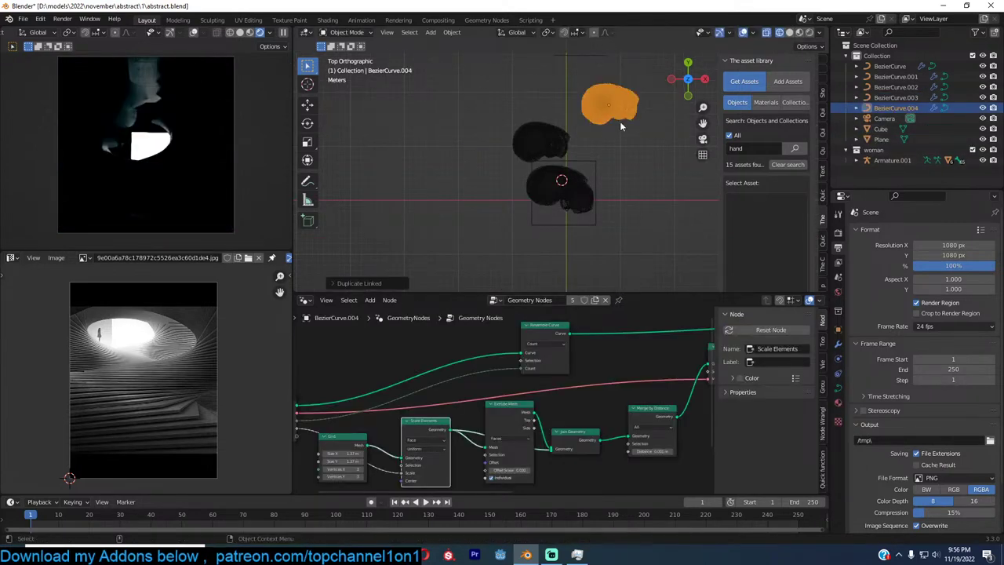
key(alt+d)
click(524, 82)
Scale up the Plane and reposition it behind the opening in camera view, and save the file
shift+middle_drag(580, 58, 534, 83)
click(536, 81)
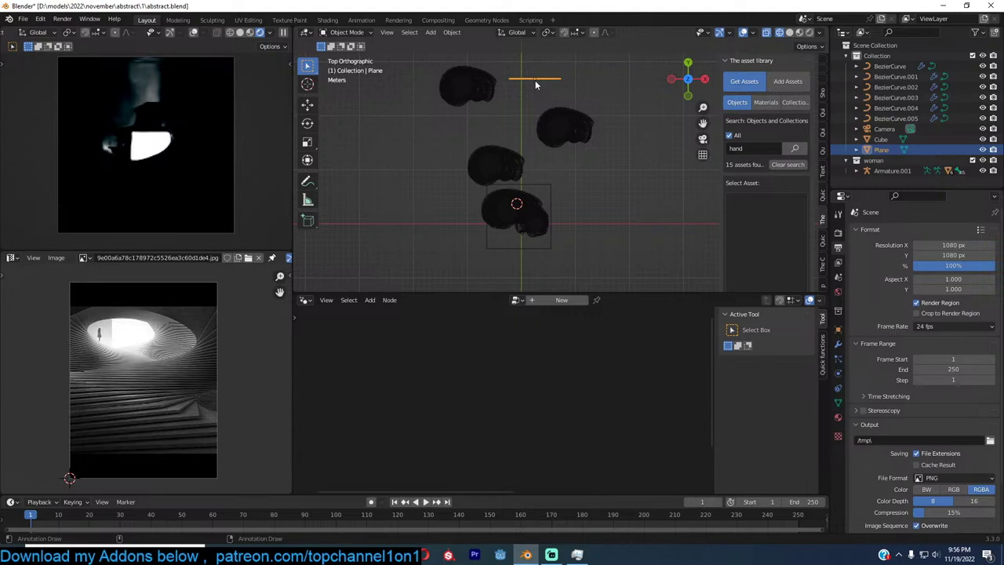
key(KP_0)
key(s)
click(645, 155)
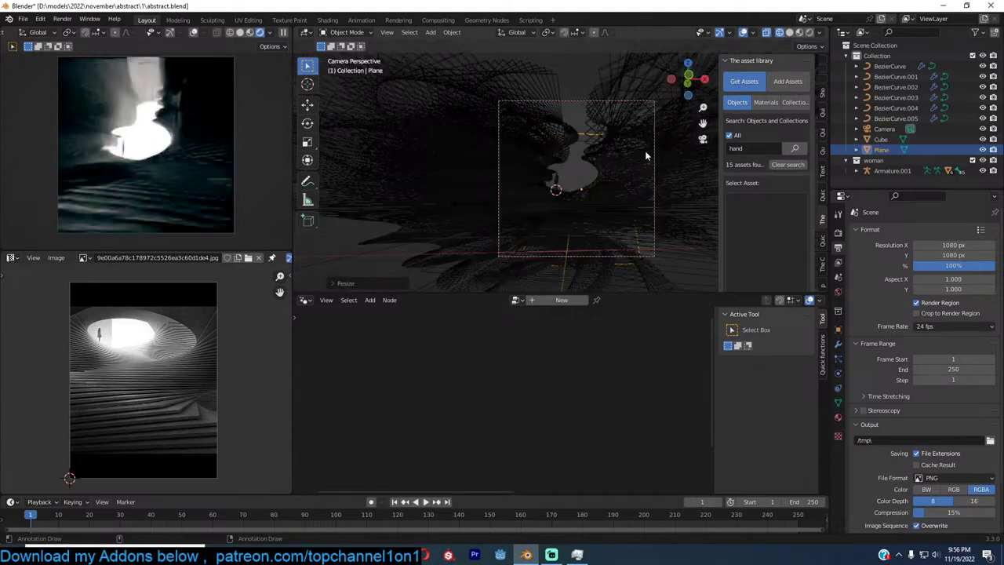
key(g)
click(640, 182)
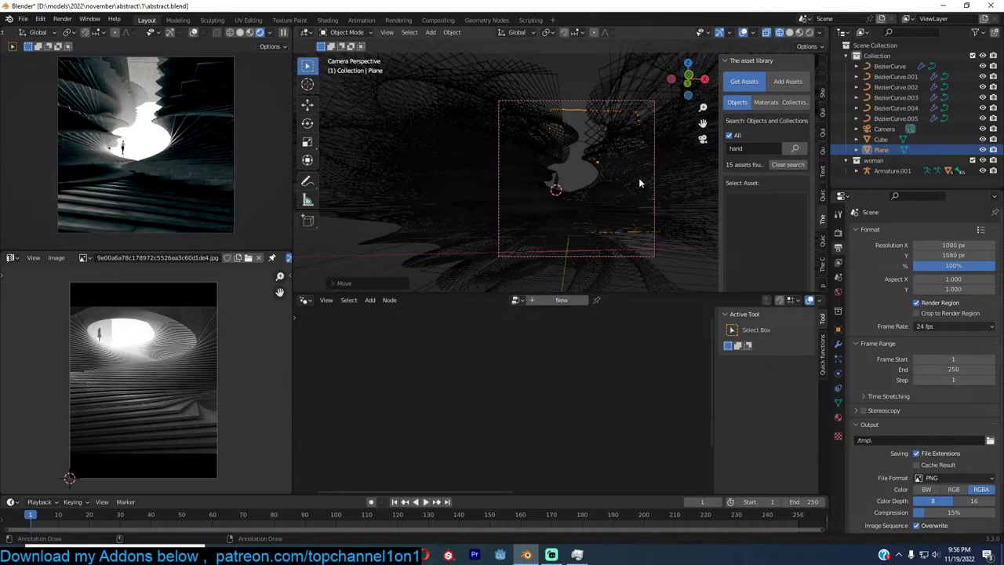
key(ctrl+s)
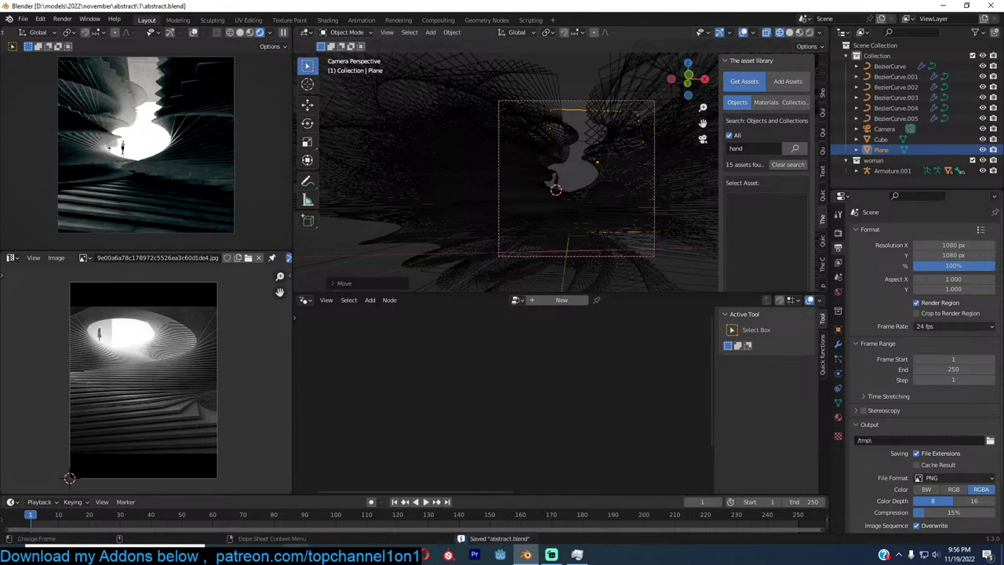
Switch to the browser, look through the "Animation art" pins on Pinterest and open the stone maze pin
mouse_move(271, 554)
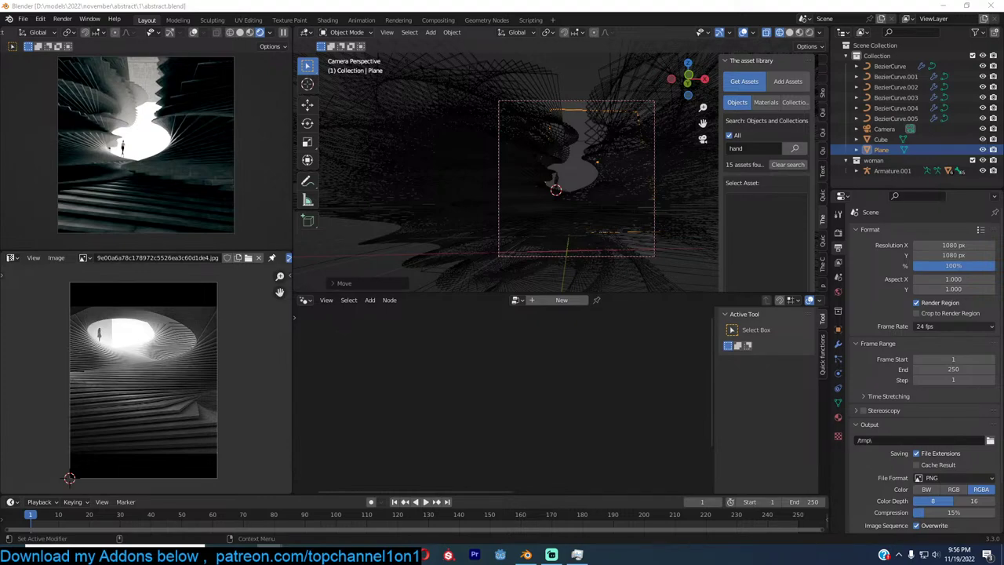
key(alt+Tab)
drag(700, 188, 1003, 72)
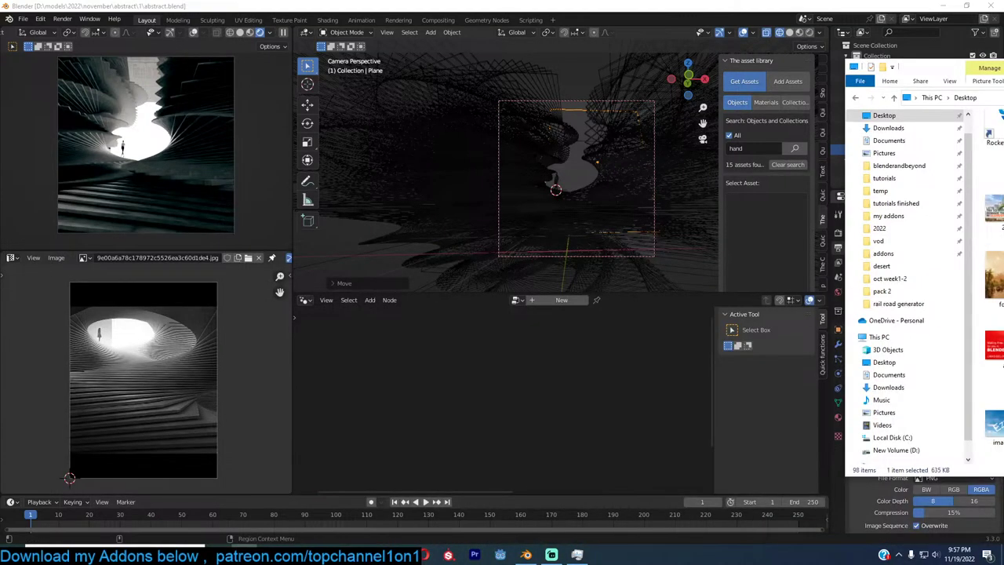
key(alt+Tab)
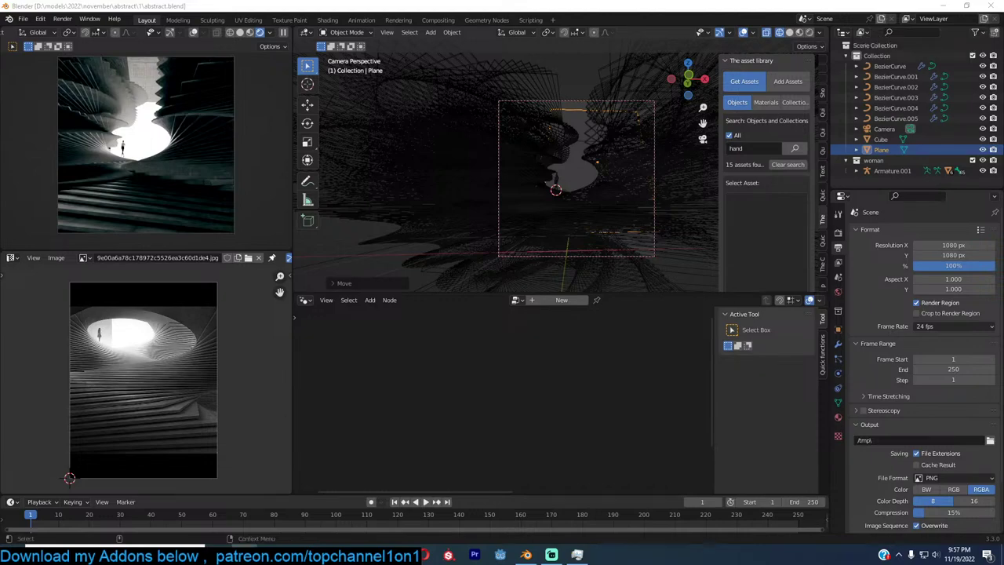
drag(1003, 46, 865, 60)
scroll(847, 259, down, 3)
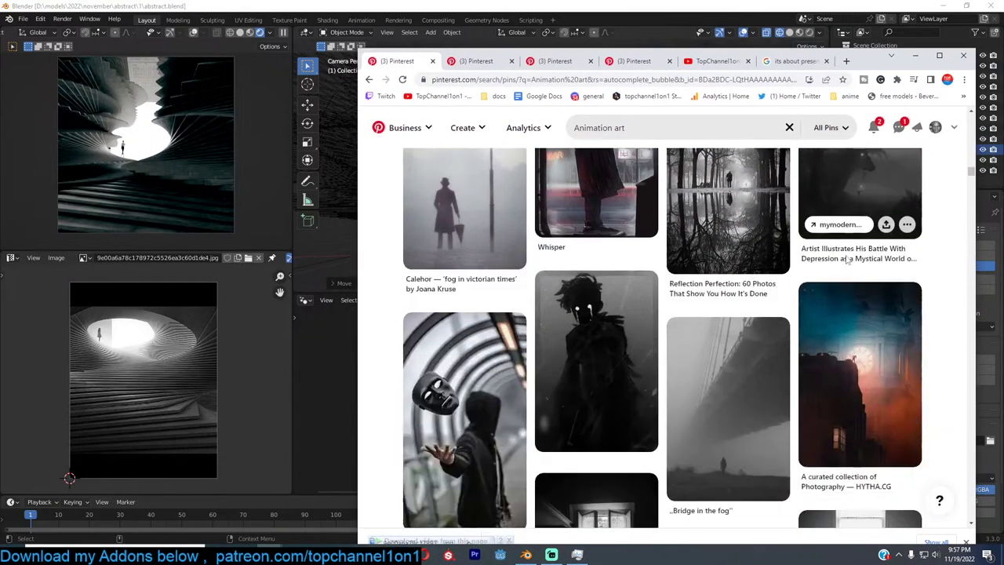
scroll(835, 270, down, 5)
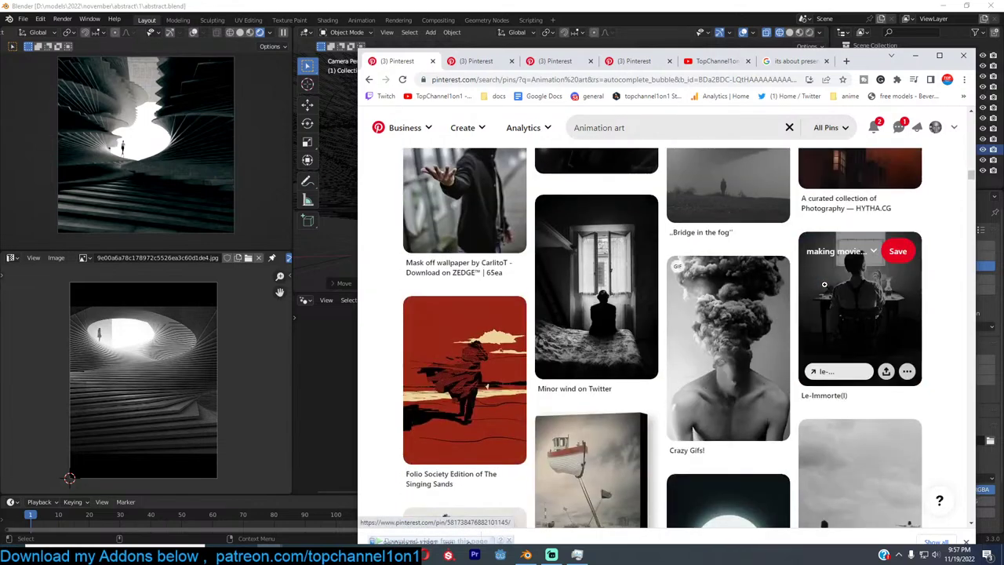
scroll(824, 284, down, 3)
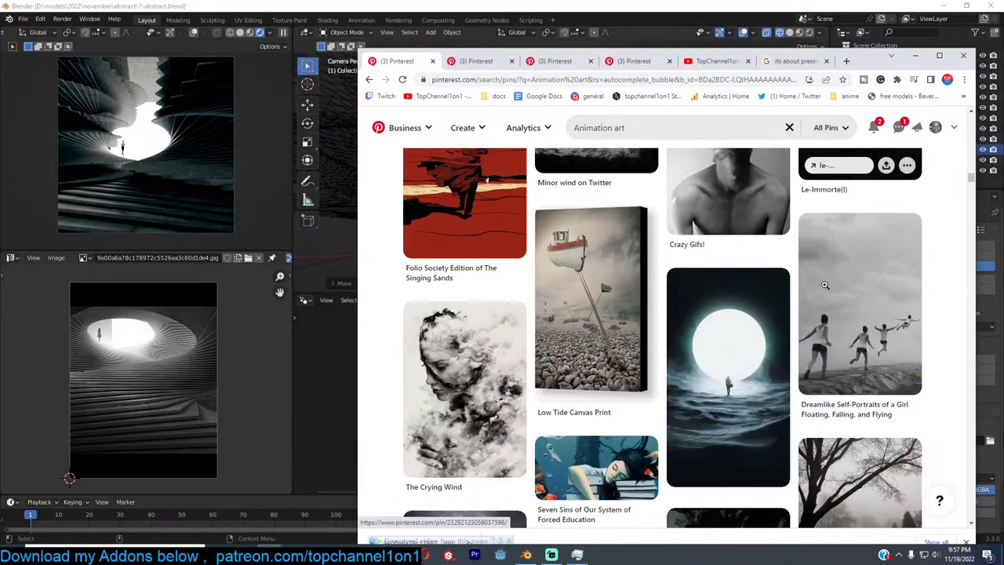
scroll(824, 285, down, 15)
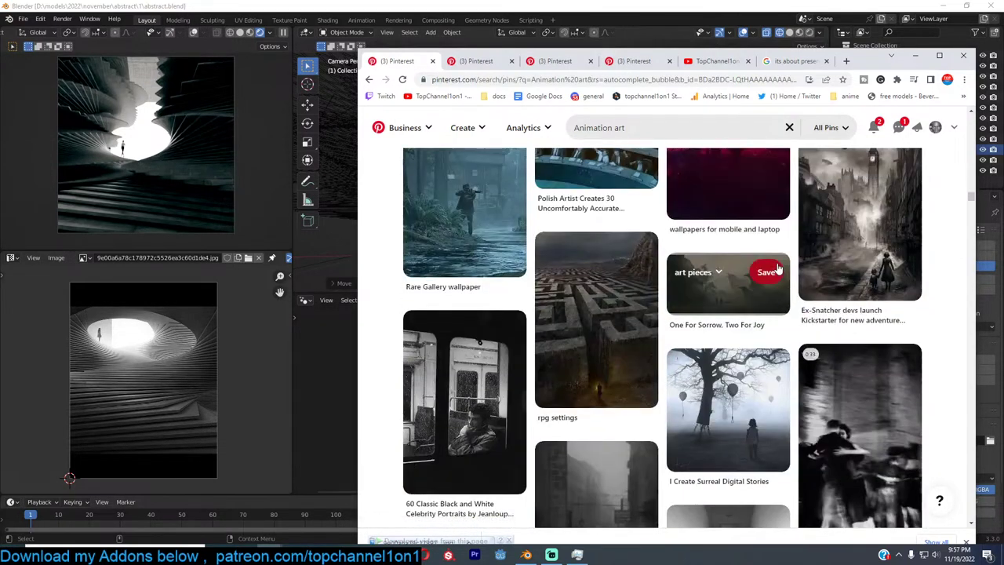
click(607, 298)
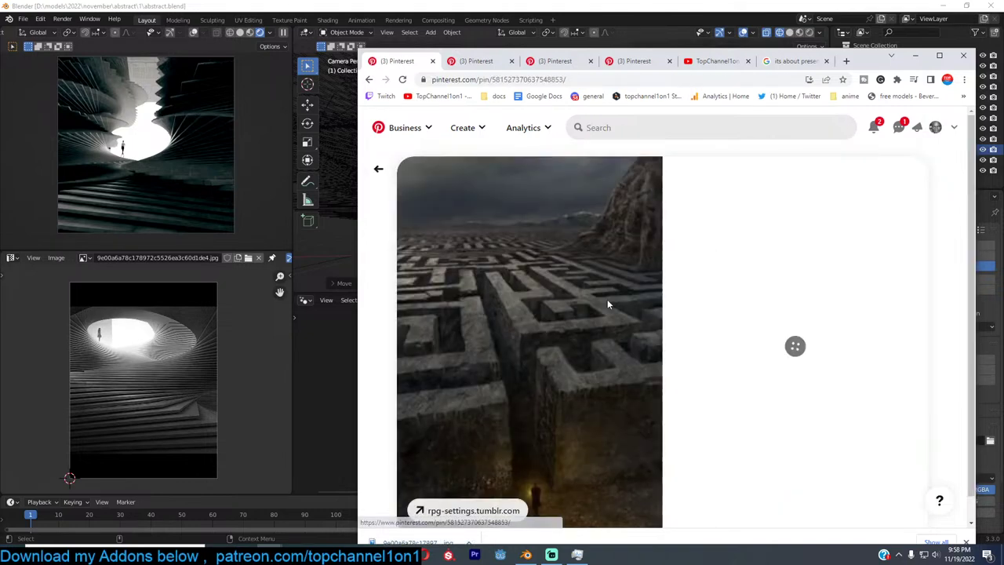
Browse the related architecture pins for reference and look through the suggested "Mad architects" topic
click(476, 61)
click(554, 62)
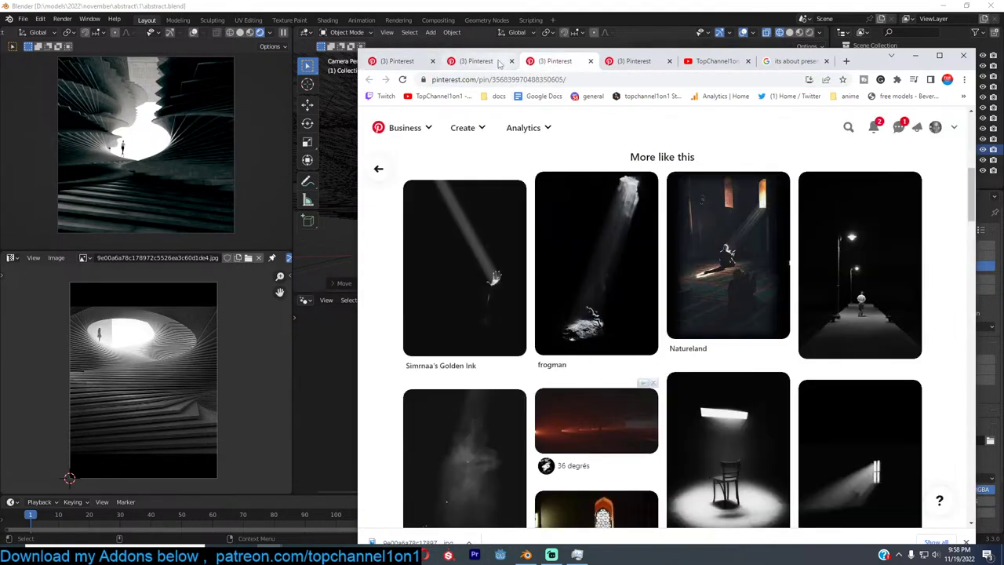
click(498, 62)
scroll(584, 298, down, 10)
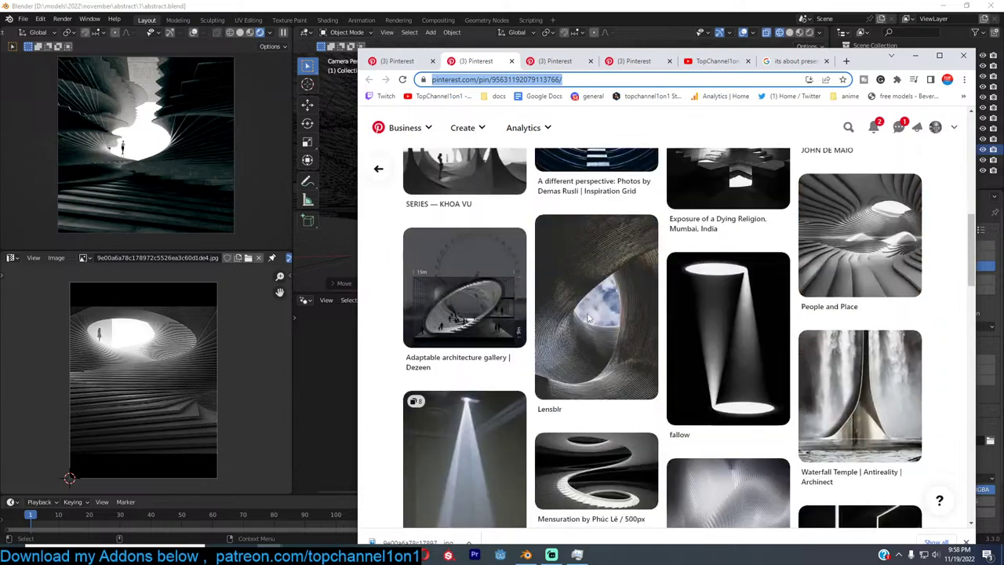
scroll(588, 318, down, 10)
scroll(587, 312, down, 3)
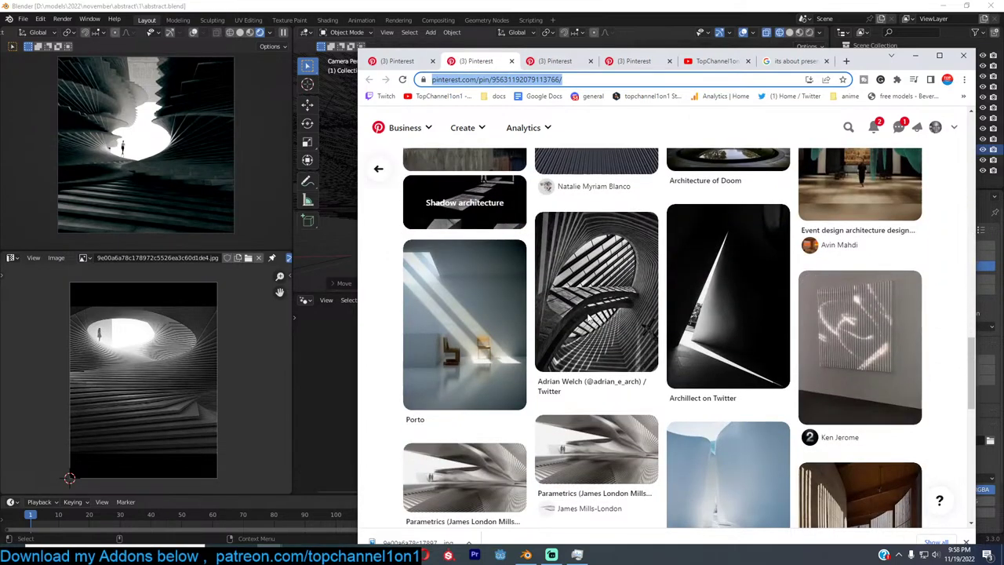
scroll(587, 312, up, 4)
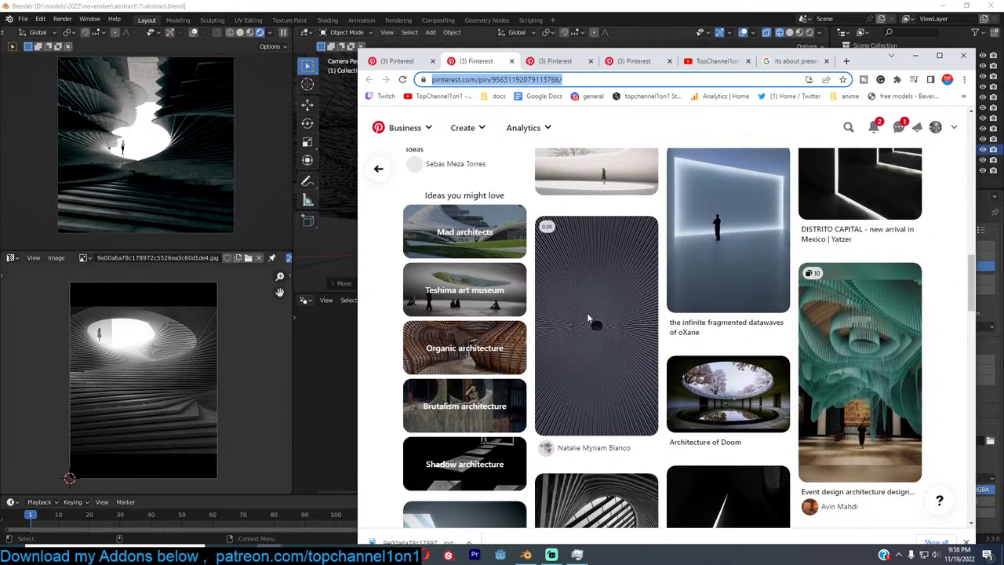
click(432, 225)
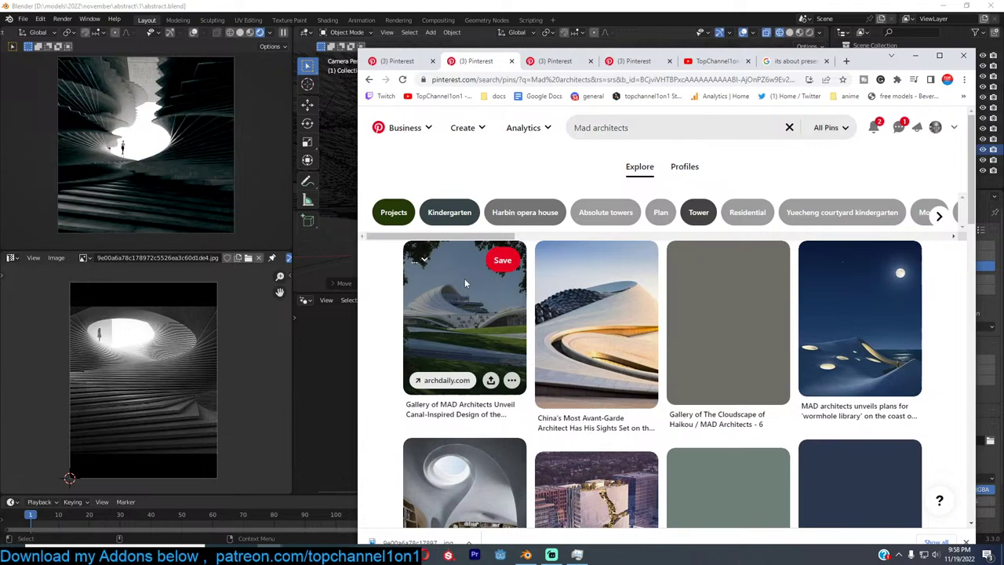
scroll(376, 338, down, 5)
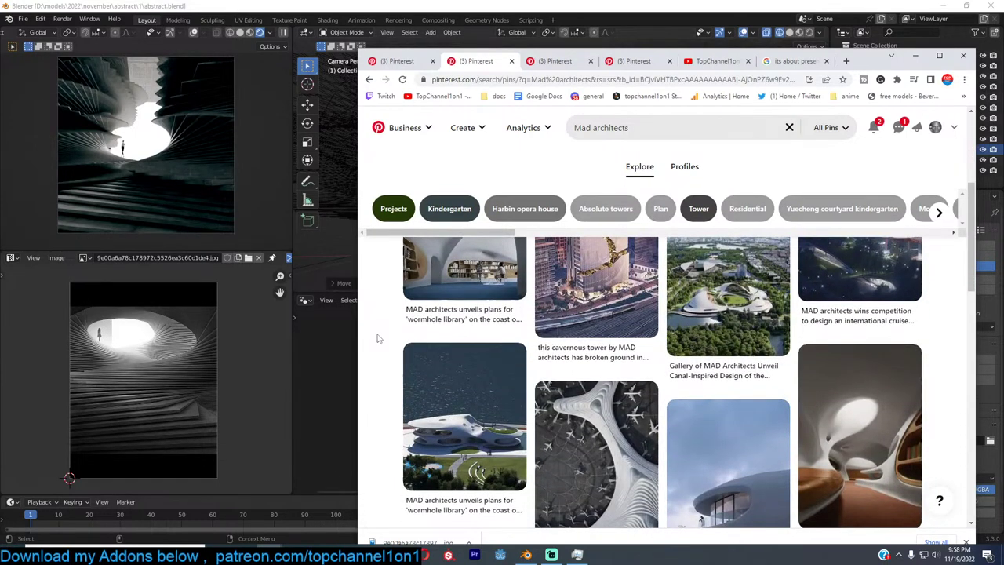
scroll(376, 338, down, 2)
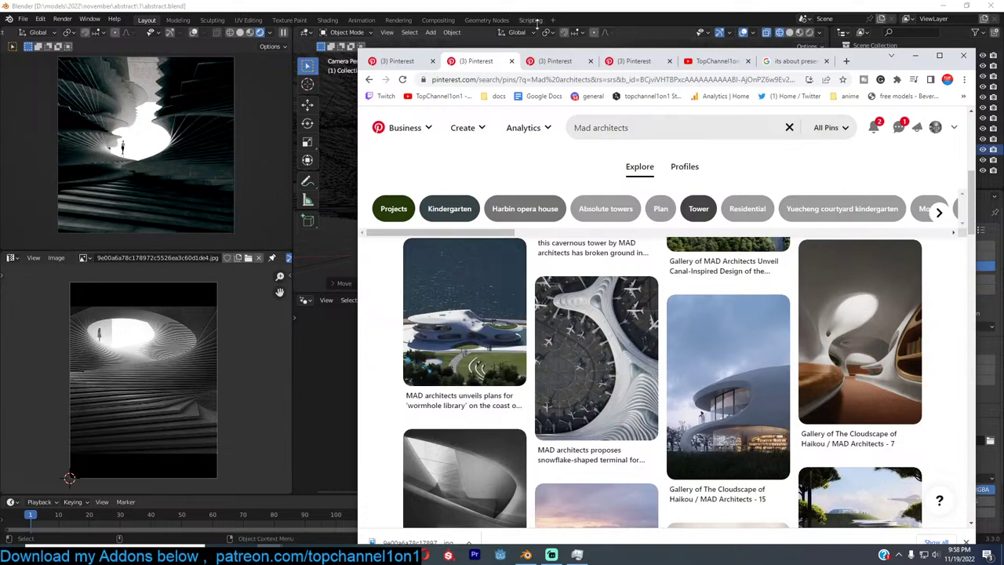
Open artstation.com in the browser, look through the trending artworks and "The Last of Us Part I - University Dorms", and return to Blender
click(551, 61)
click(551, 81)
text(artstation.com)
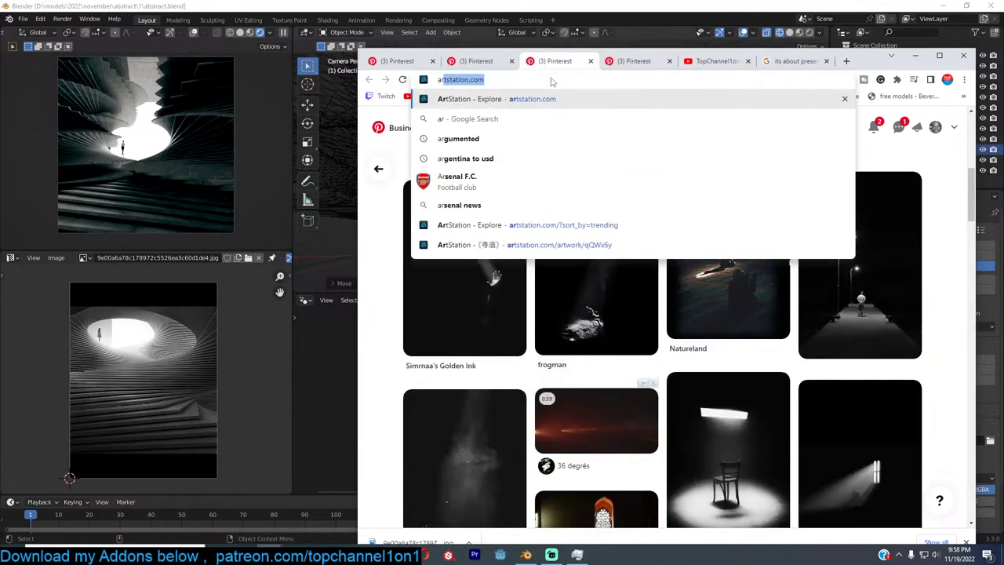
key(Return)
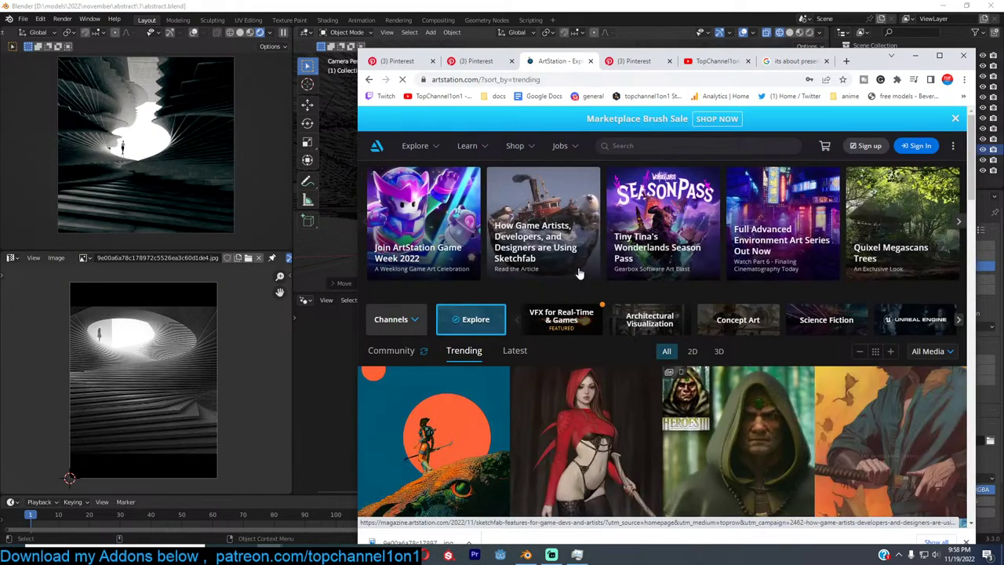
scroll(578, 273, down, 10)
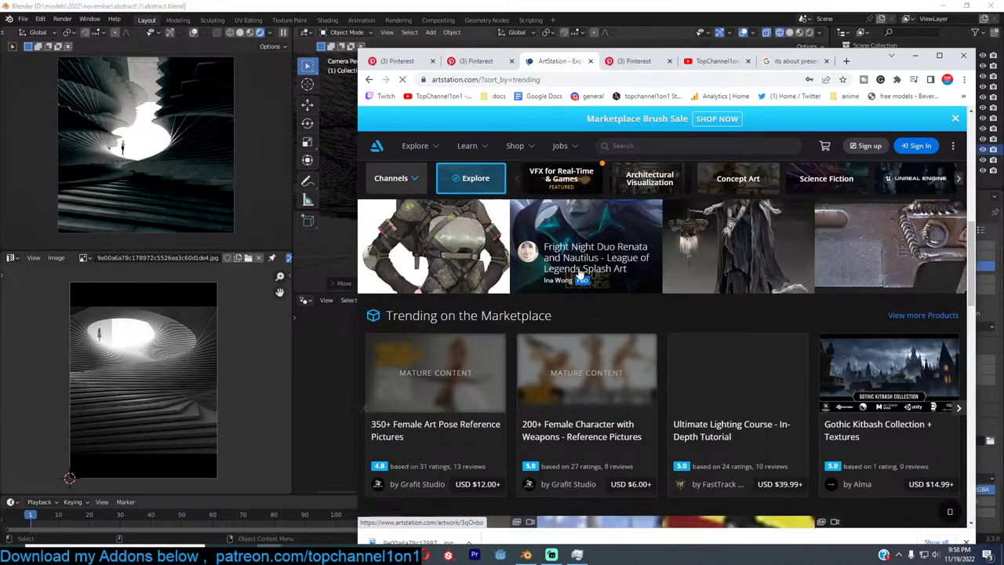
scroll(580, 275, up, 5)
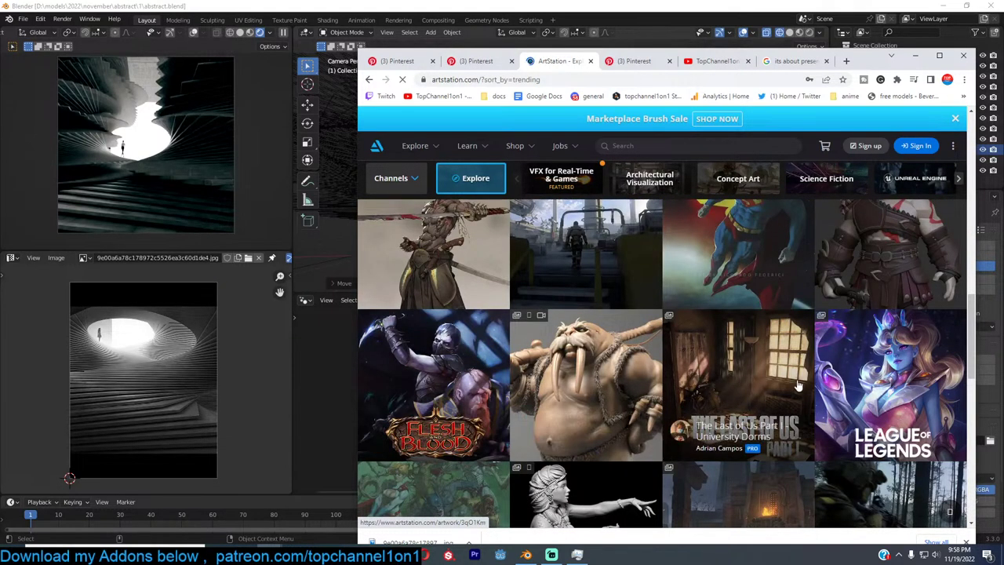
click(712, 467)
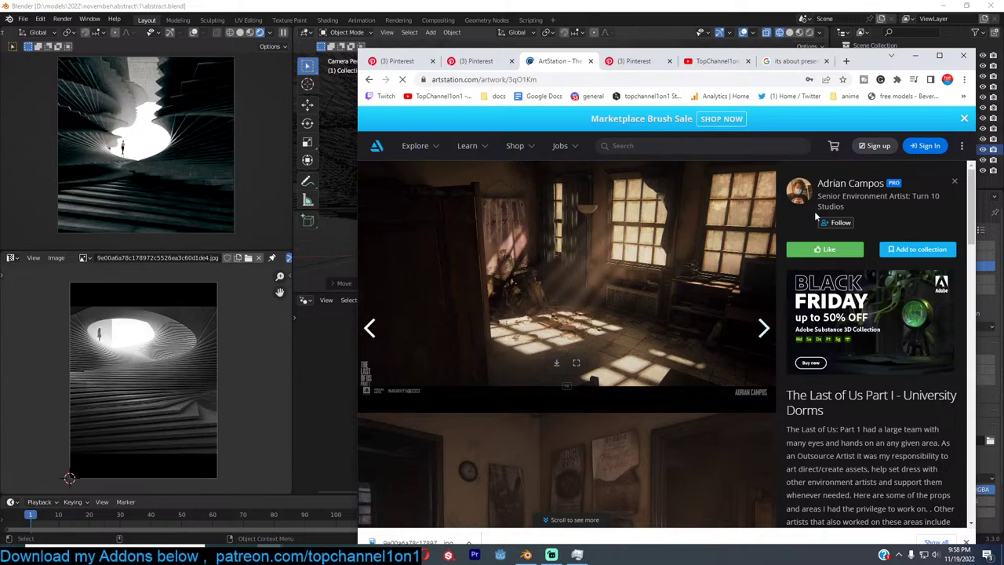
click(915, 56)
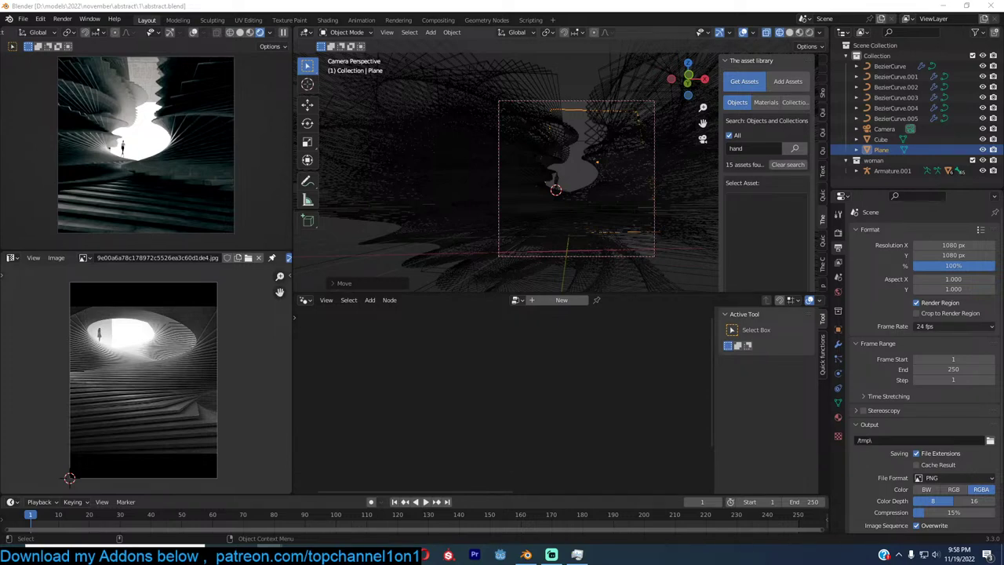
Leave the abstract scene and start a new file from the General template
click(620, 223)
key(ctrl+n)
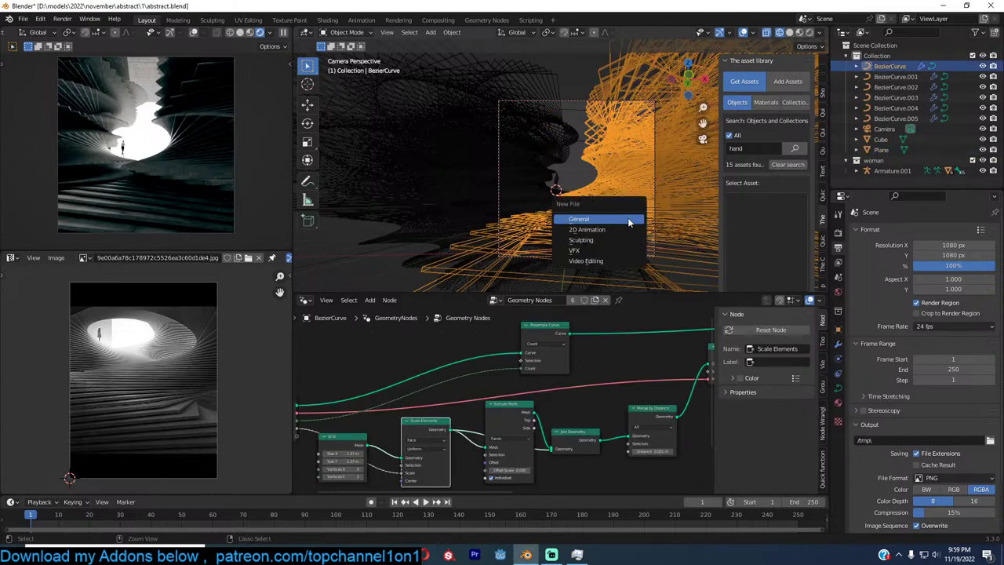
click(628, 219)
click(522, 297)
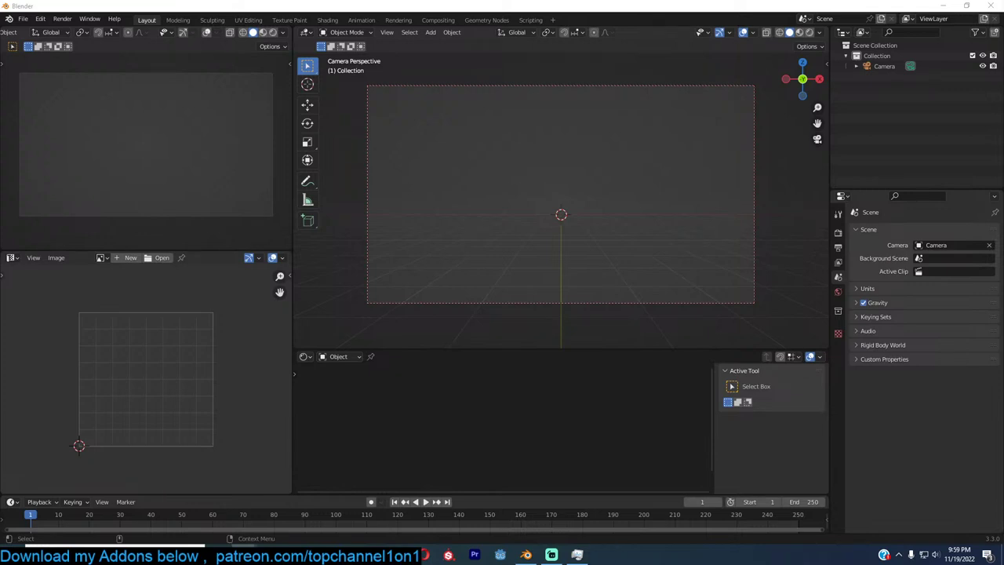
Load the train station artwork with the umbrella figure into the Image Editor as reference and fit it to the view
drag(211, 308, 214, 313)
middle_drag(244, 341, 246, 329)
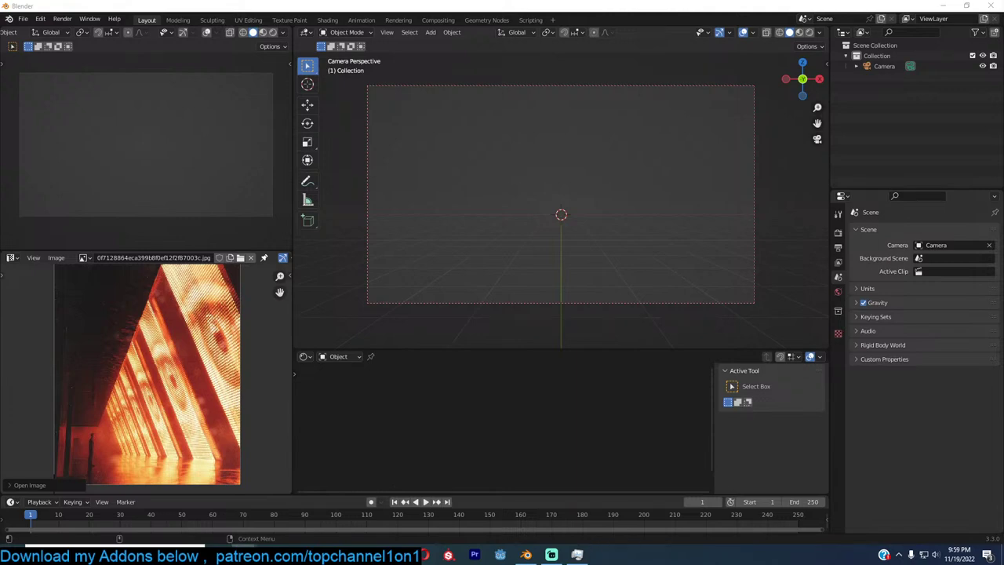
drag(672, 351, 196, 341)
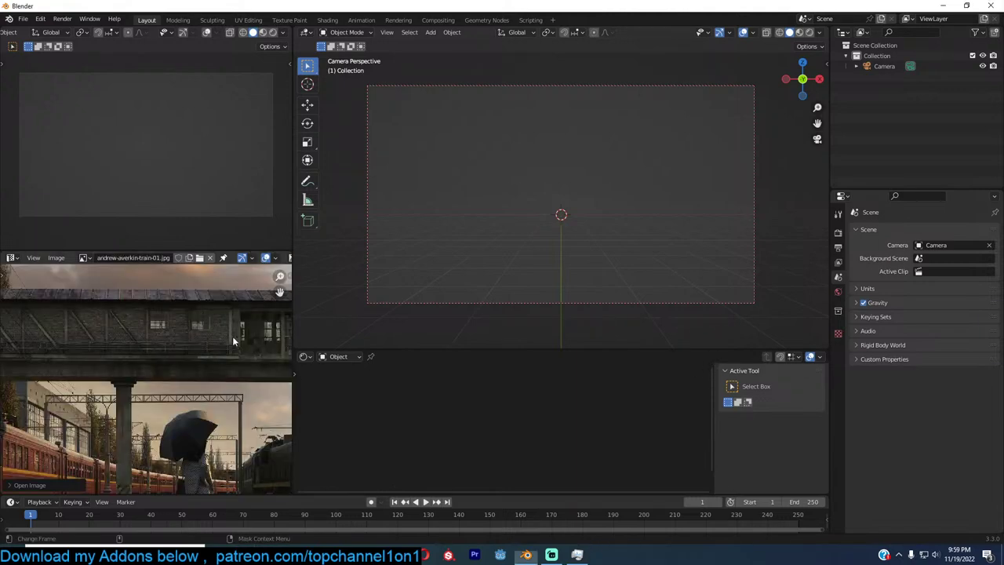
key(Home)
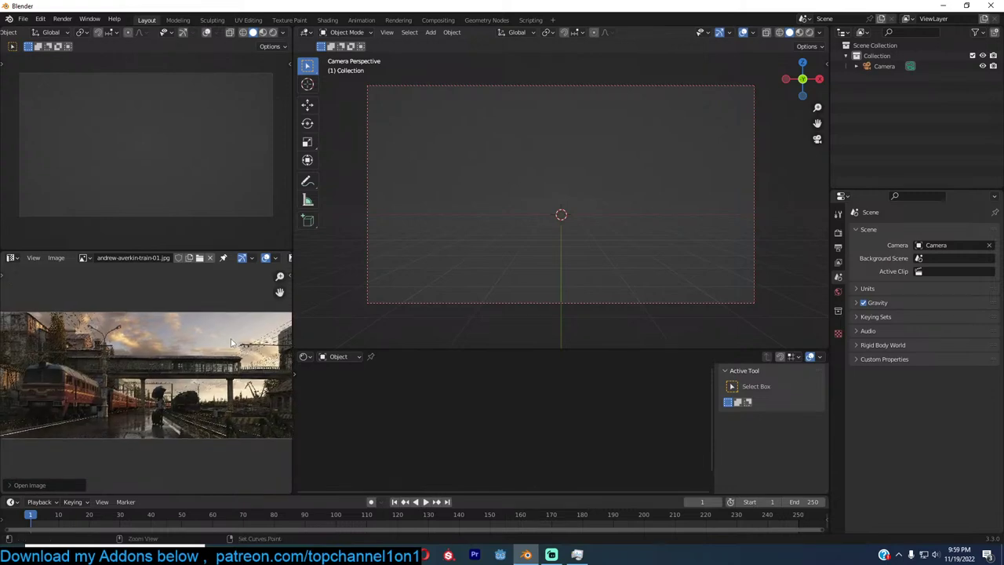
Examine the train station reference image enlarged, studying its trains, footbridge, platform and tracks
key(ctrl+space)
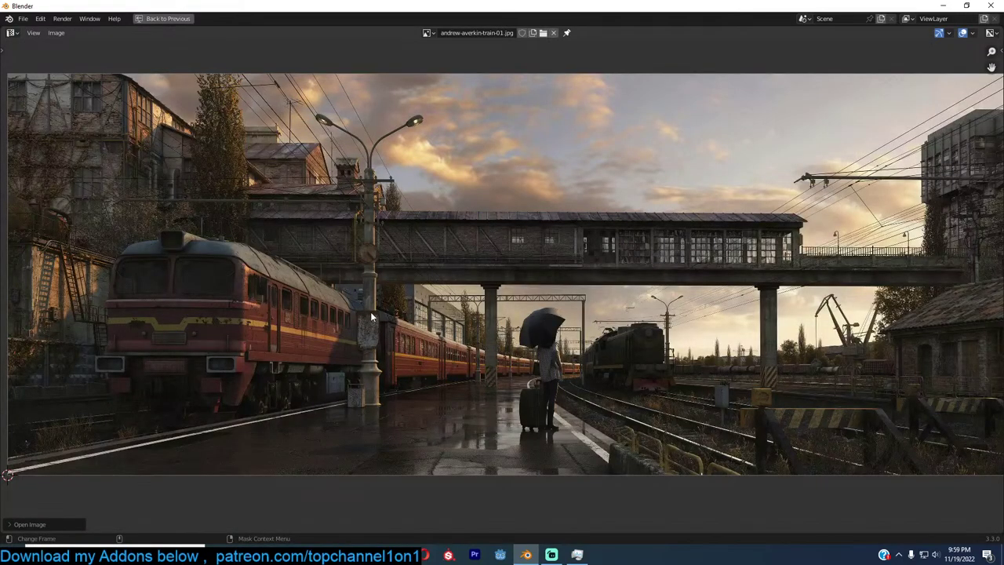
scroll(370, 311, down, 1)
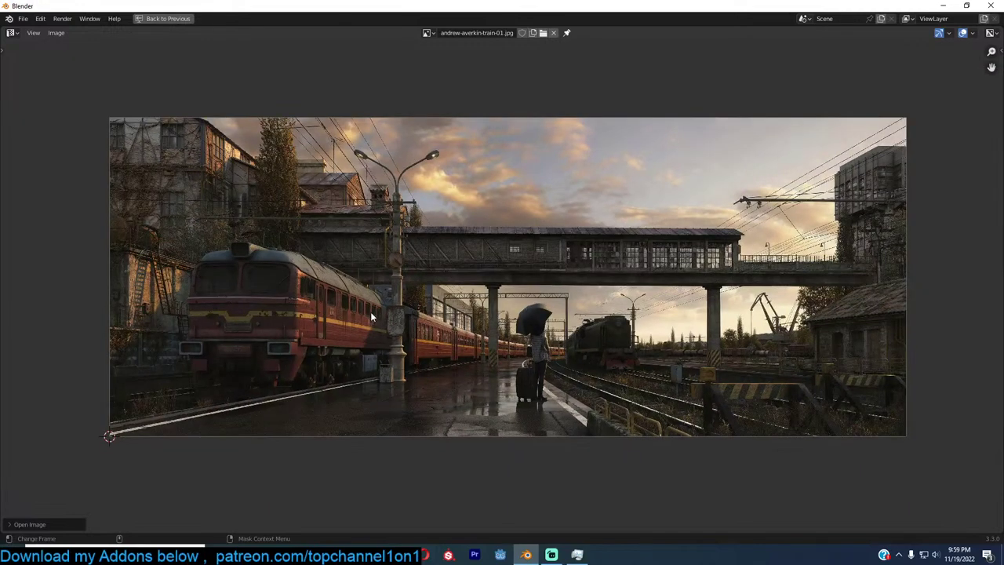
key(ctrl+space)
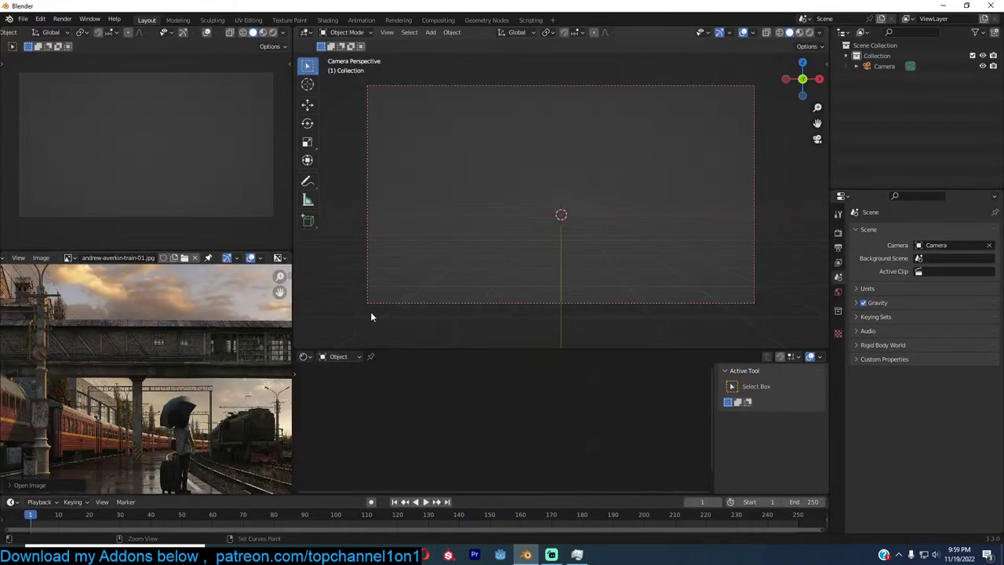
click(577, 554)
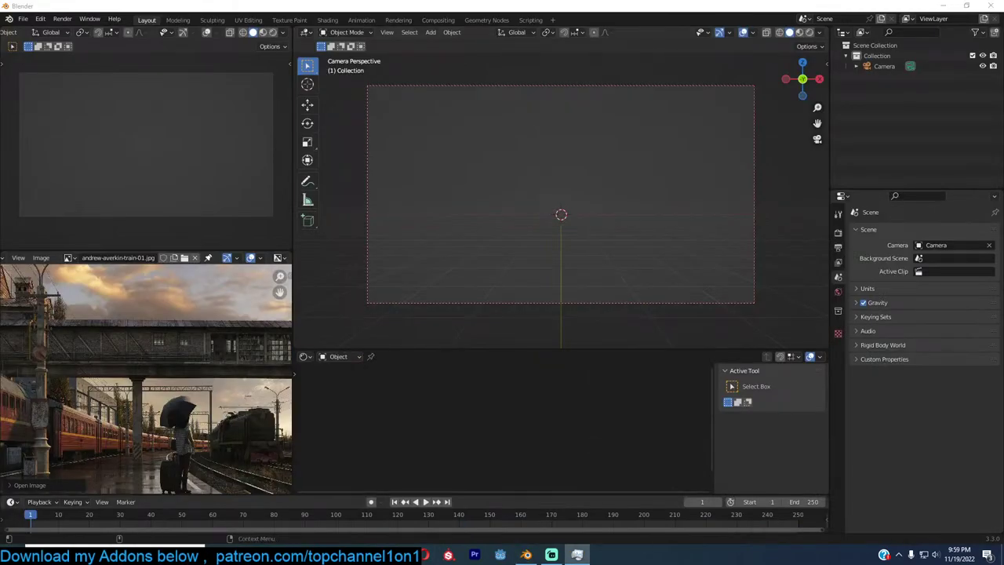
key(alt+Tab)
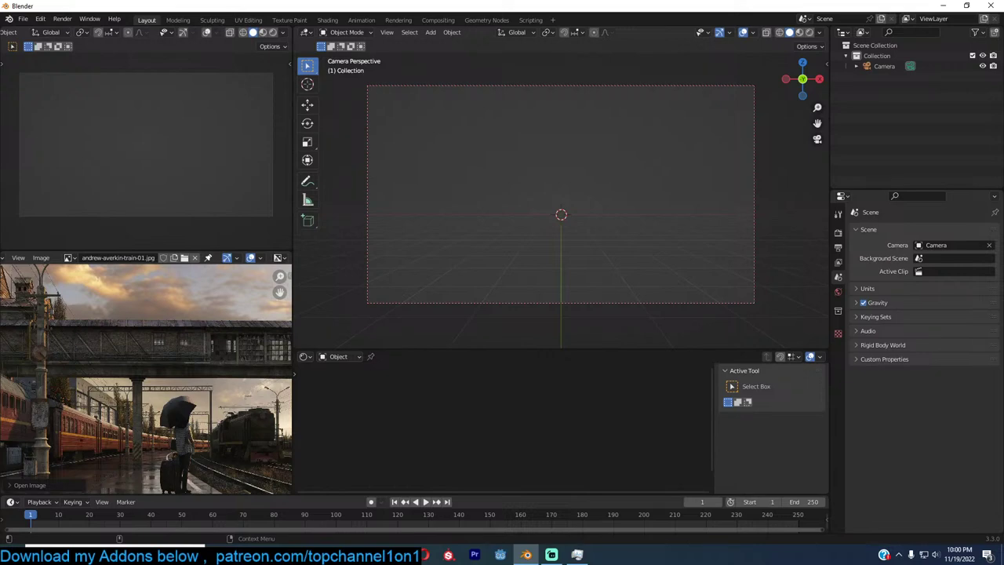
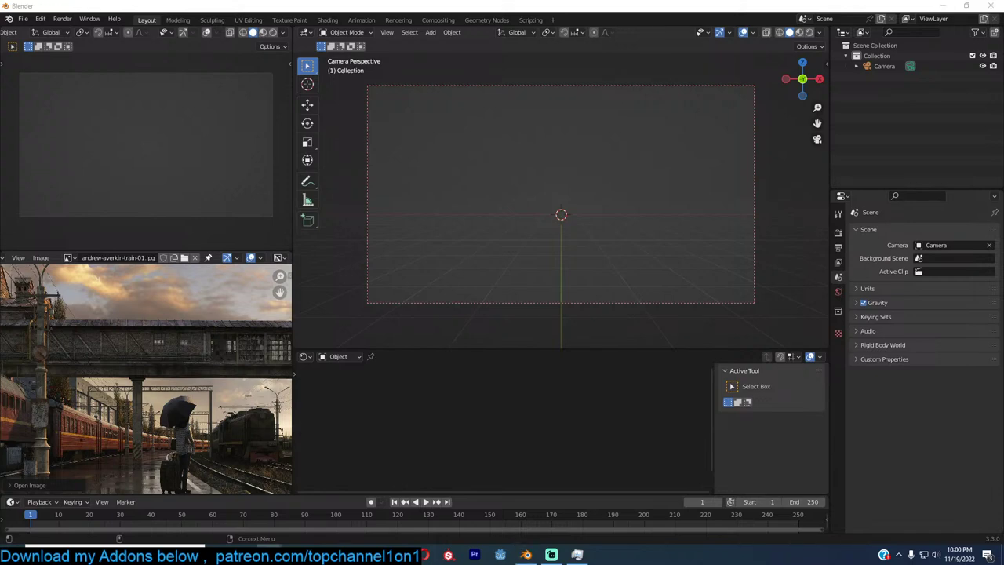
key(ctrl+space)
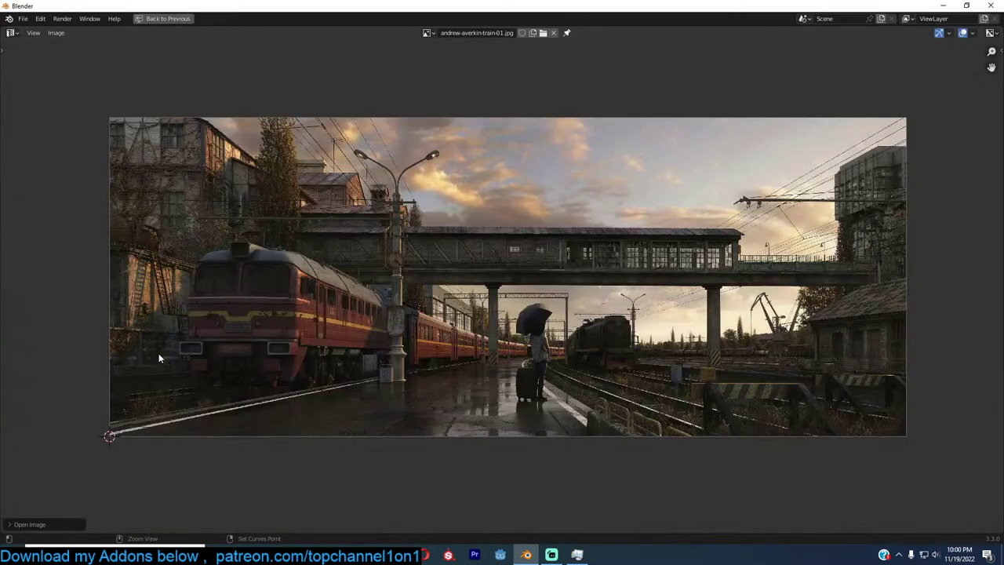
scroll(266, 302, up, 2)
scroll(270, 299, down, 2)
scroll(273, 298, up, 1)
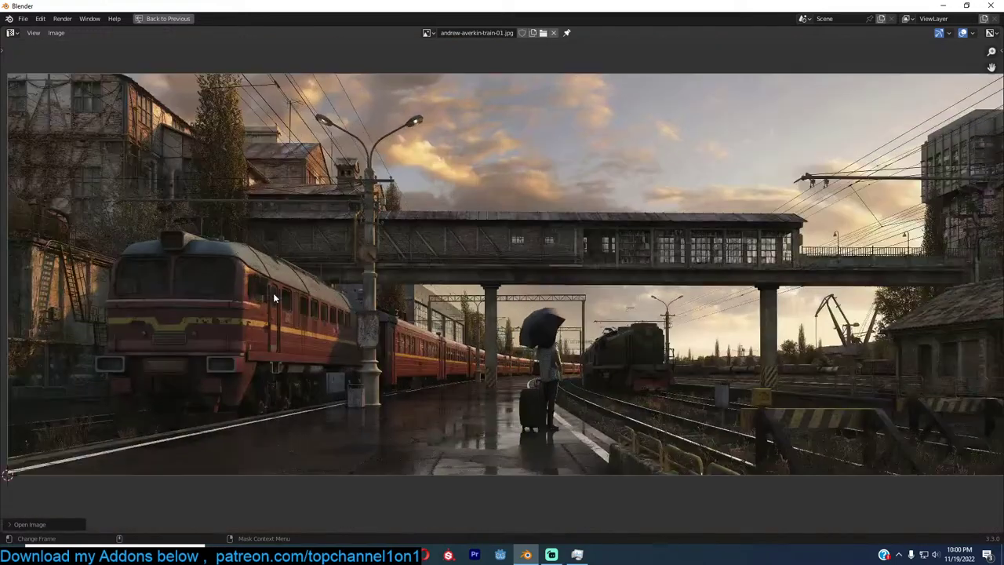
key(ctrl+space)
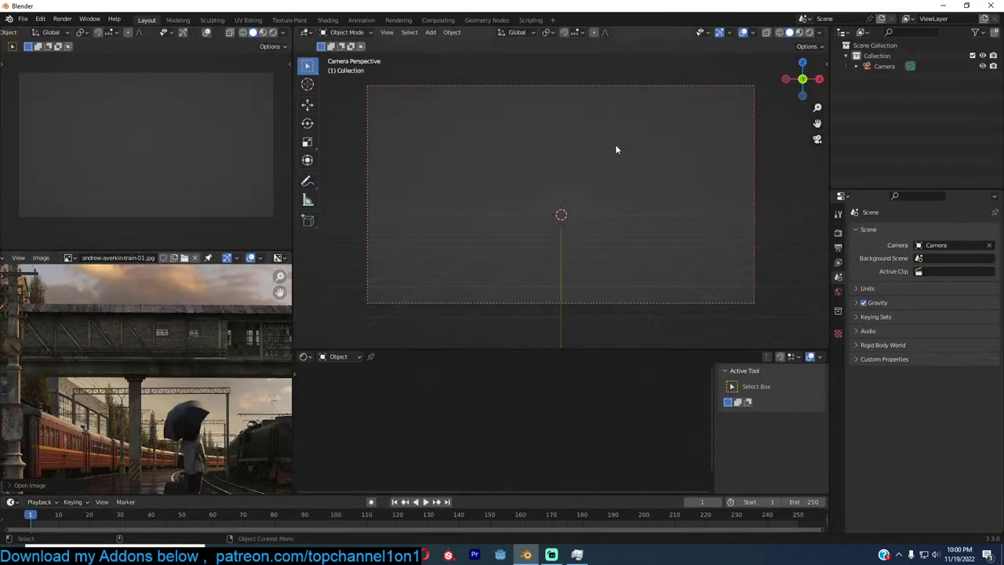
Search all objects in the asset library for "genera" and add the rail road generator to the scene
key(n)
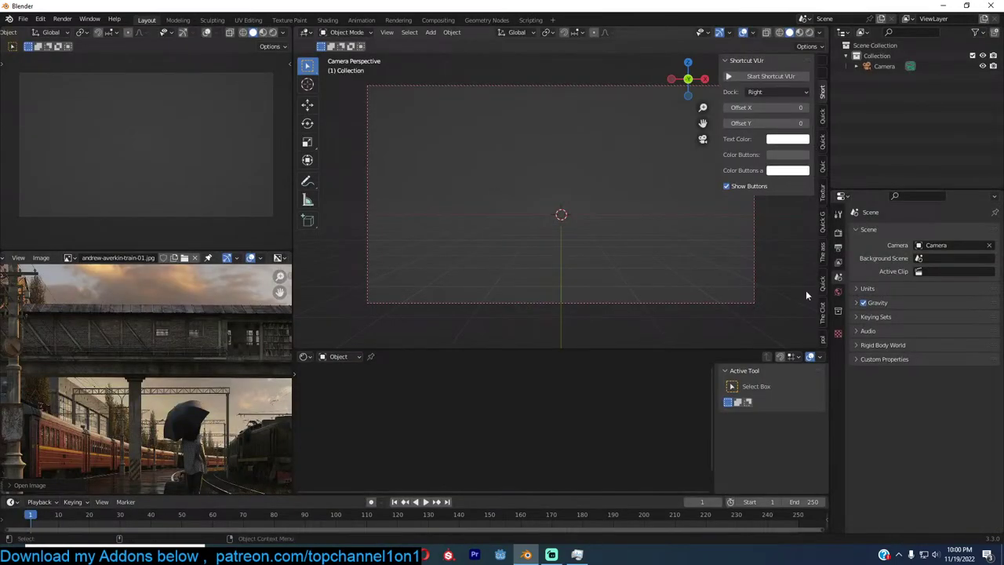
click(822, 255)
click(749, 149)
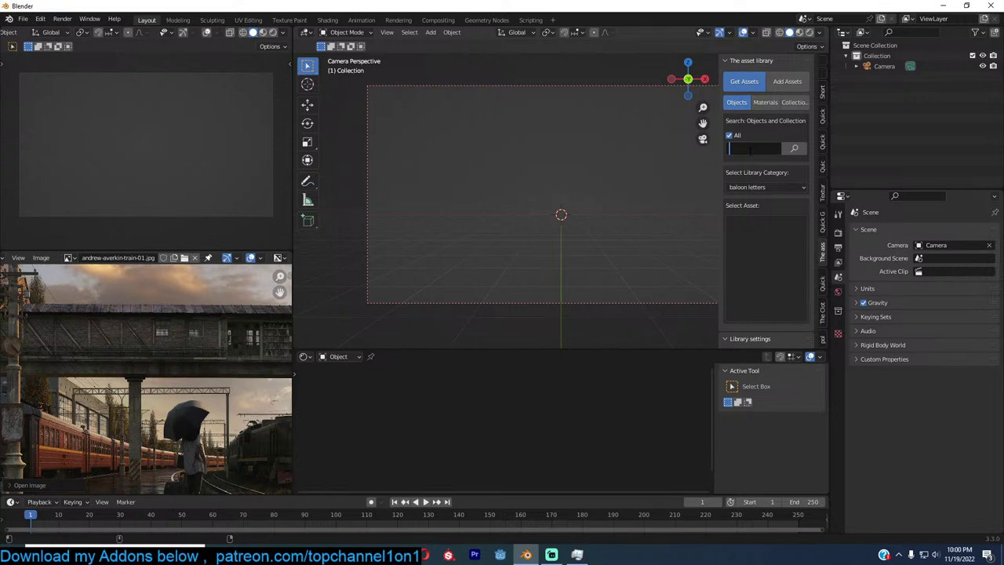
text(genera)
click(792, 149)
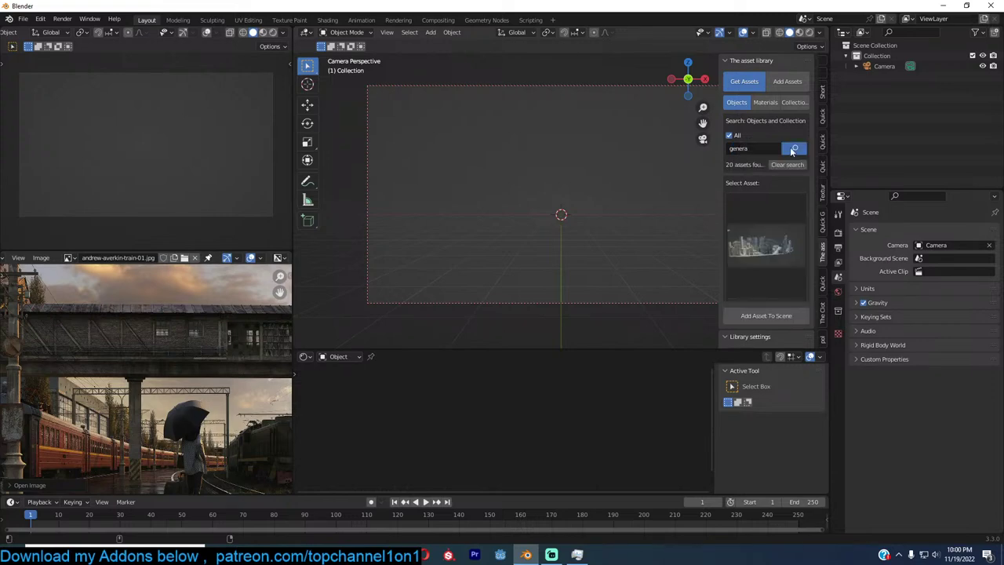
click(762, 239)
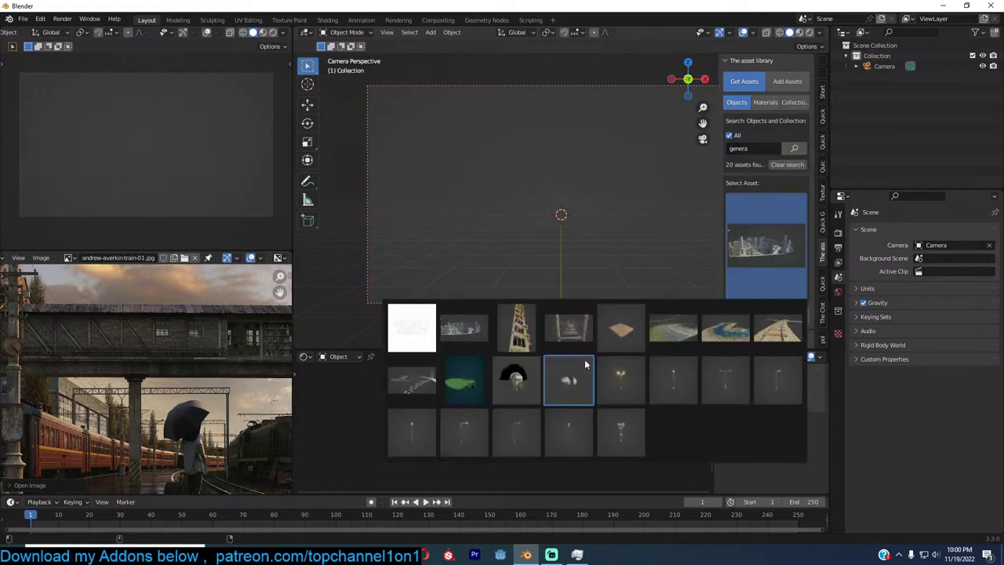
click(584, 363)
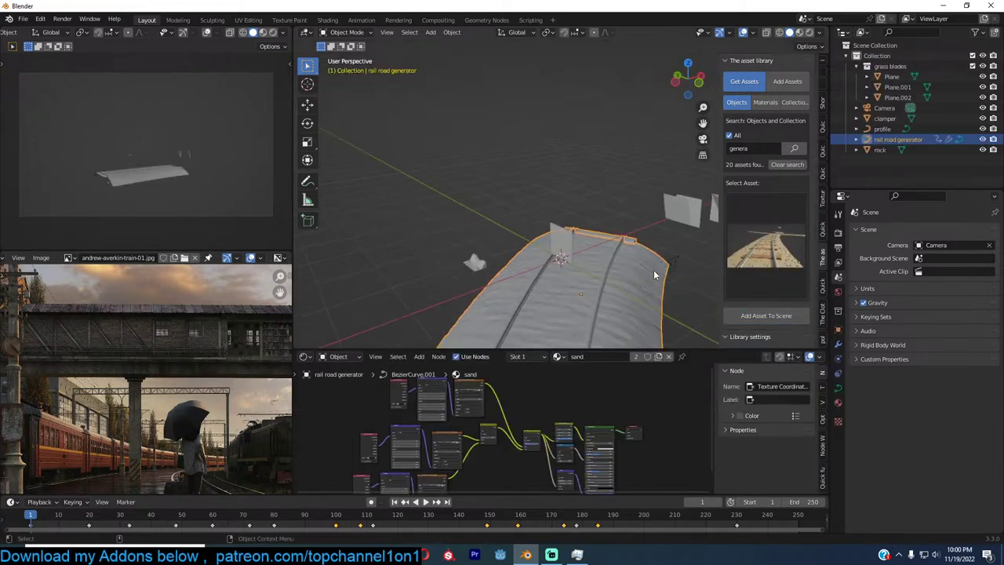
Bring up the rail road generator's modifier settings, enlarge the timeline and delete all of the generator's keyframes
click(837, 343)
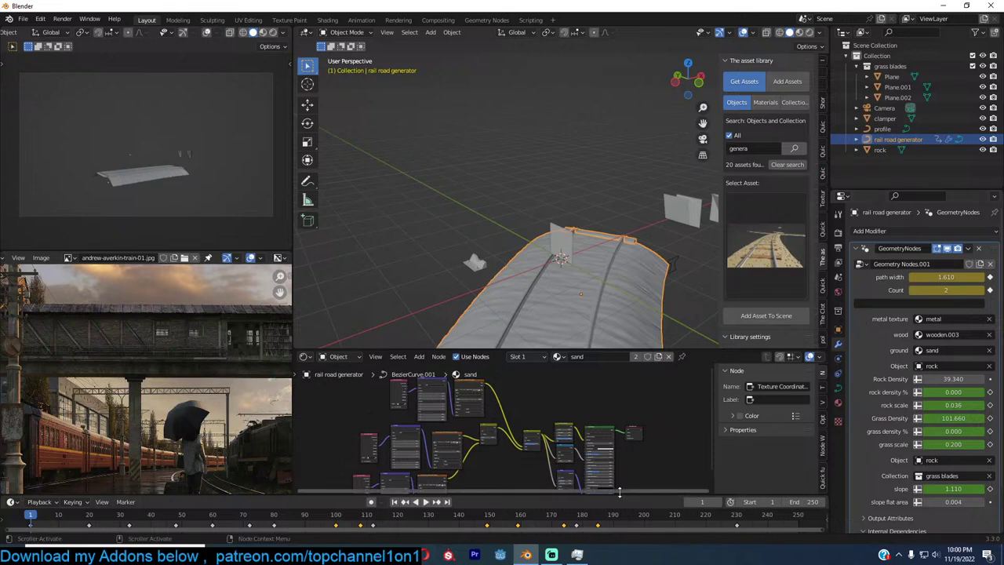
drag(619, 494, 596, 471)
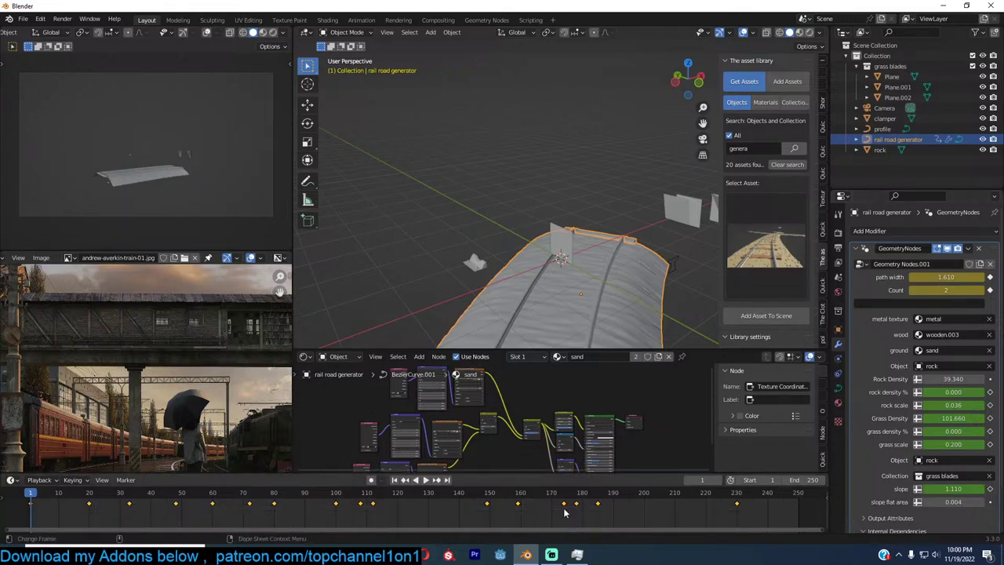
key(Delete)
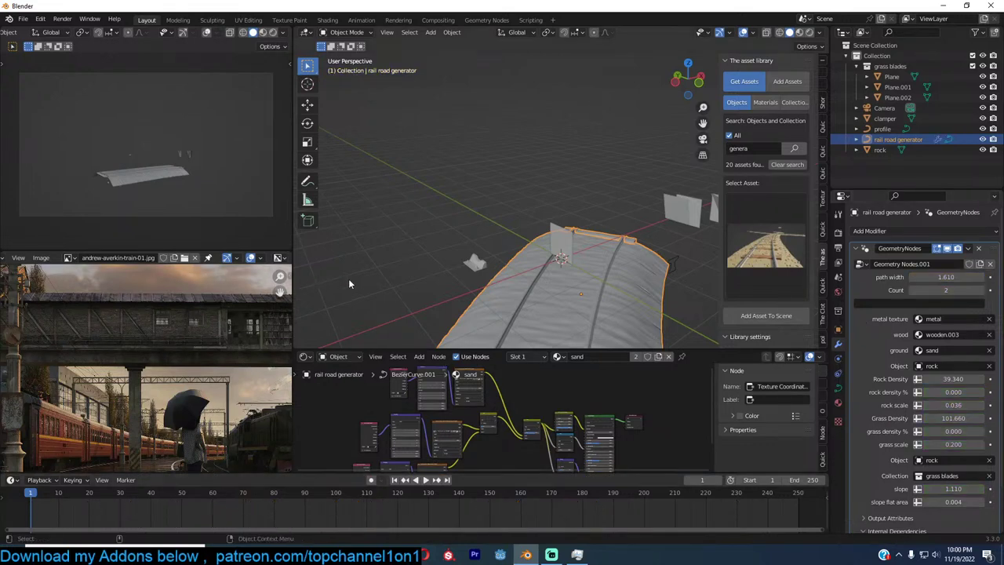
Rotate the rail road generator clockwise in top view so its track runs roughly along the Y axis
scroll(227, 314, down, 1)
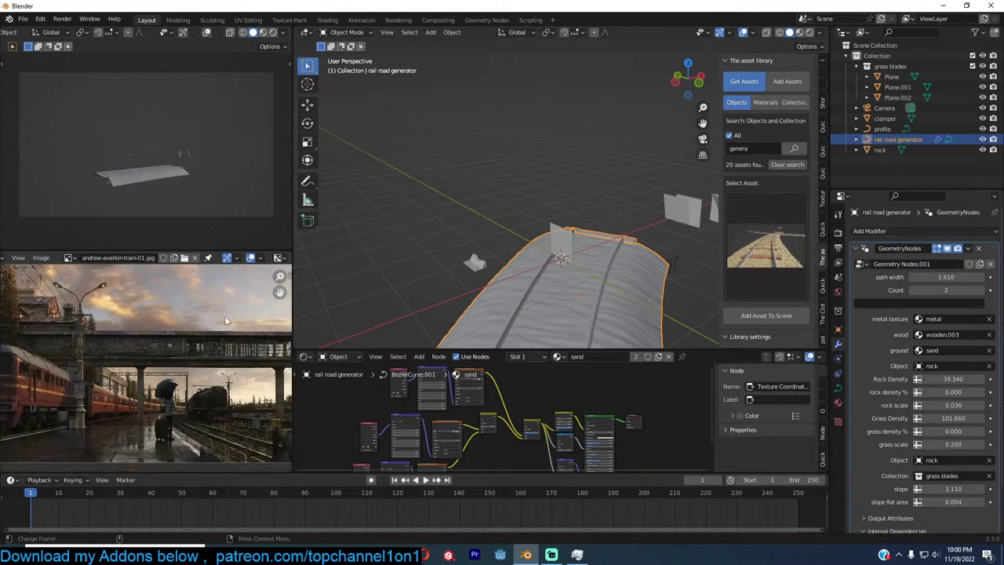
scroll(226, 320, down, 1)
scroll(520, 221, up, 1)
scroll(548, 222, down, 3)
key(KP_7)
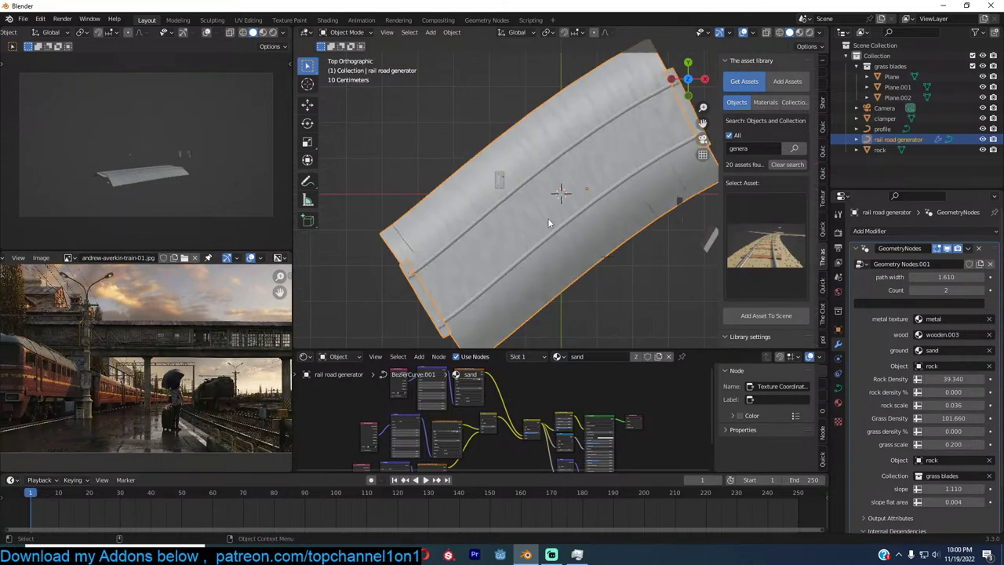
scroll(549, 223, down, 3)
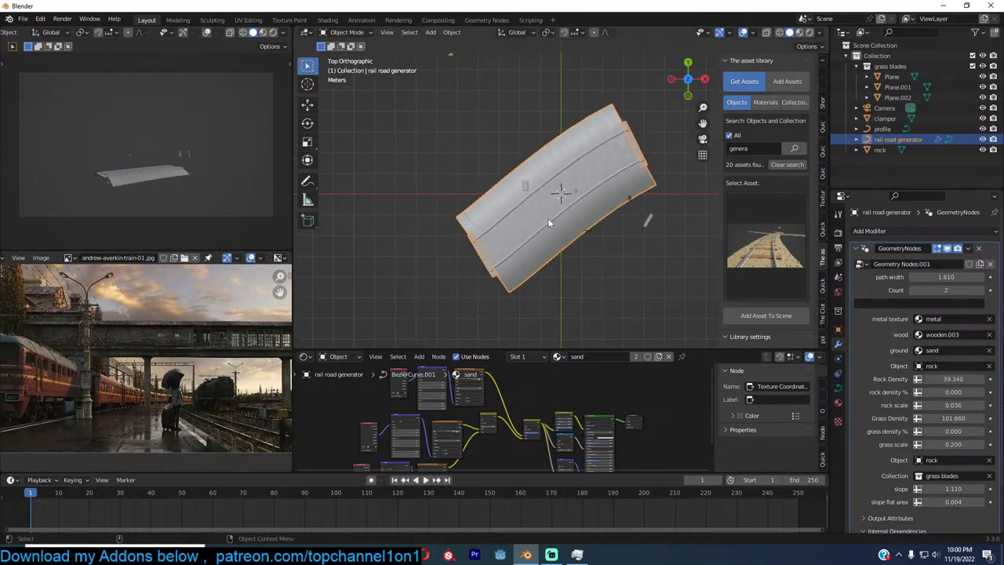
key(Tab)
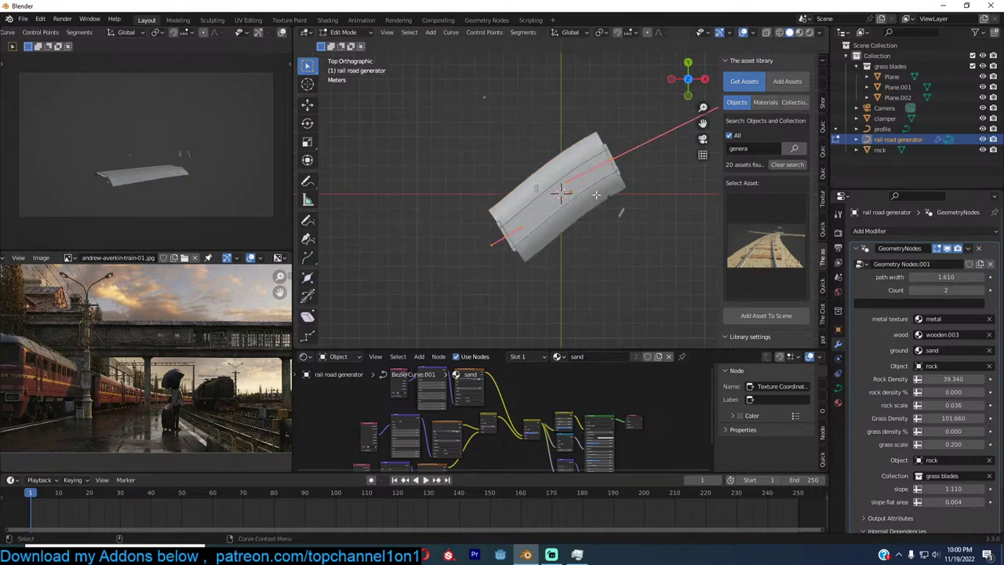
click(601, 169)
scroll(602, 169, down, 3)
shift+middle_drag(636, 214, 632, 270)
key(a)
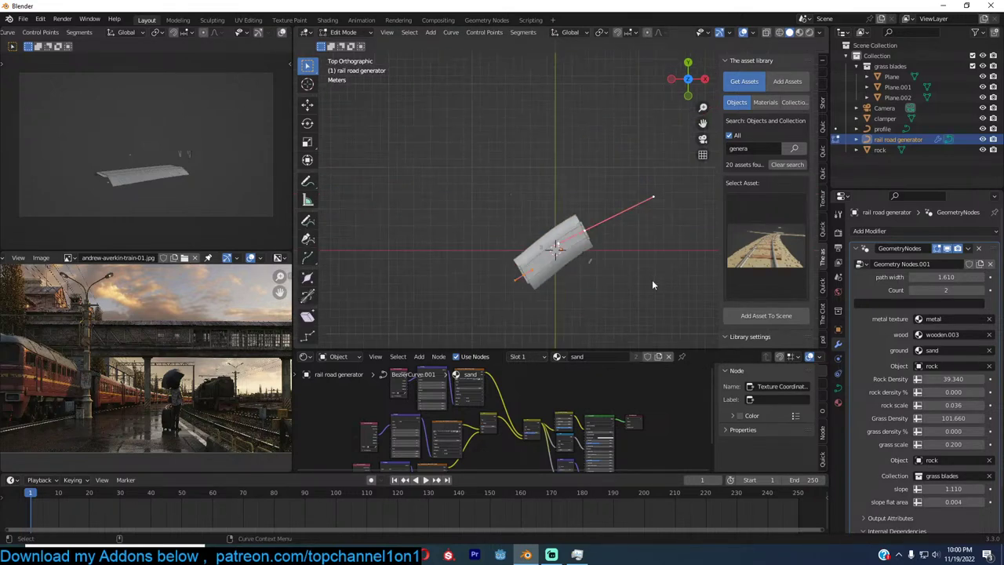
key(Tab)
key(r)
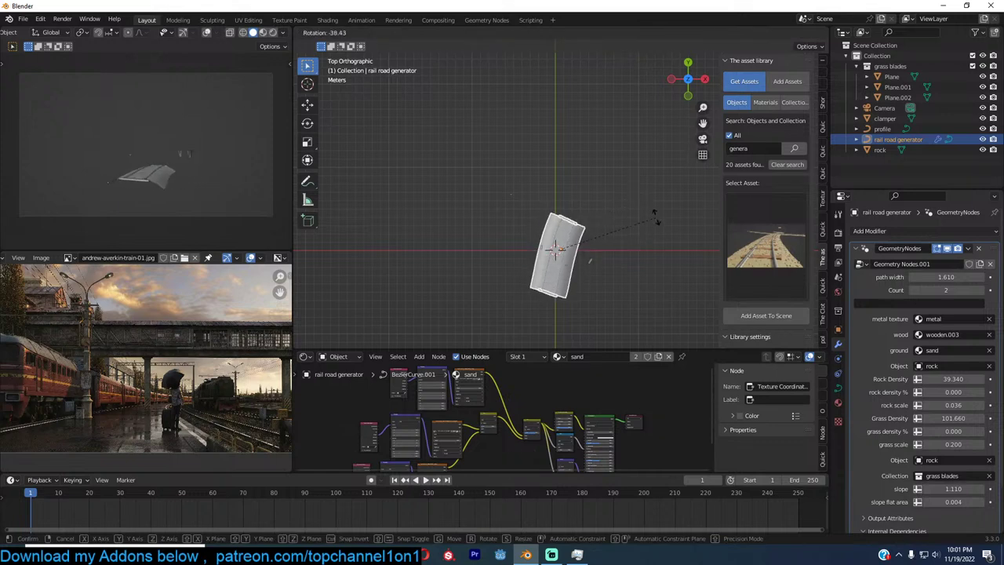
click(642, 194)
Extrude the far end point of the rail road curve onward to lengthen the track away from the origin
key(Tab)
click(562, 221)
shift+middle_drag(560, 121, 524, 185)
ctrl+right_click(563, 122)
scroll(545, 299, down, 3)
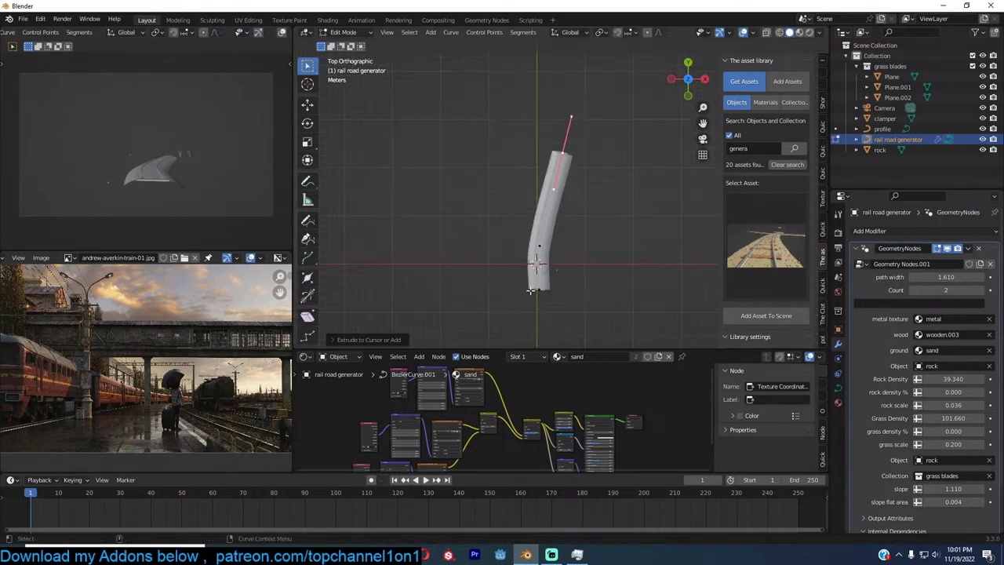
Extrude the near end point of the rail road curve backward past the origin, and finish editing the curve
click(536, 291)
ctrl+right_click(547, 330)
key(Tab)
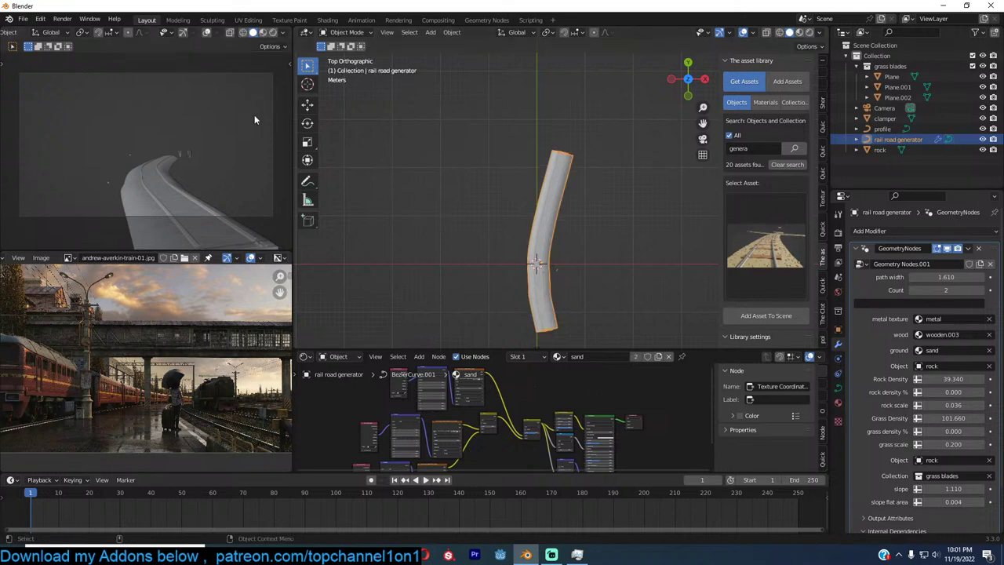
Set the render engine to Cycles on GPU Compute with viewport denoising, and show the camera preview in rendered shading
click(838, 232)
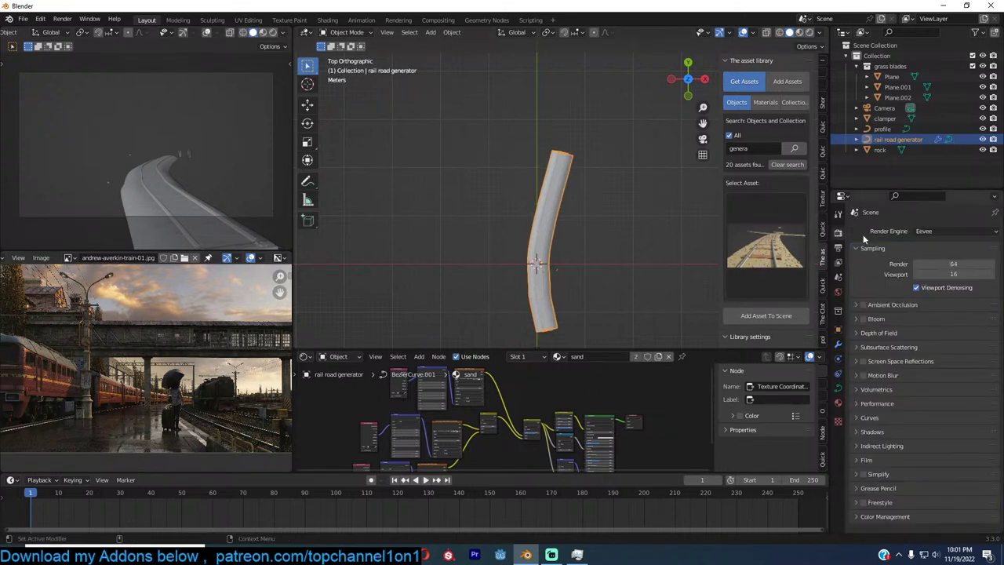
click(948, 232)
click(949, 255)
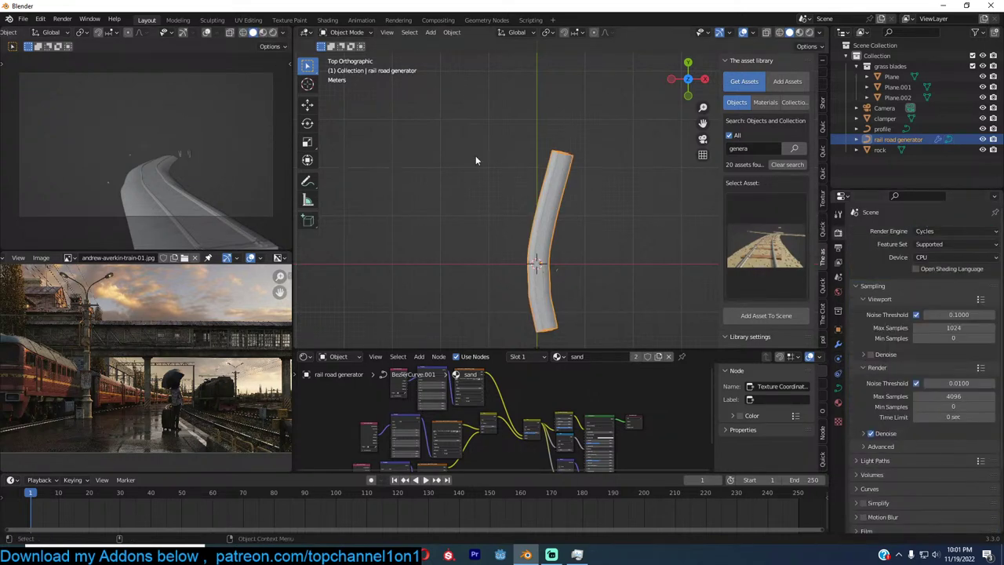
click(273, 33)
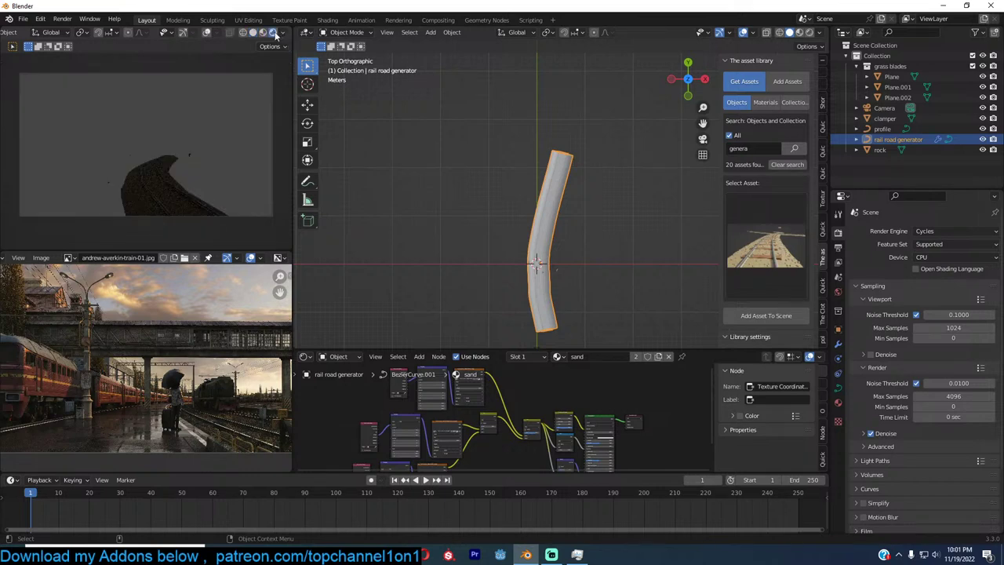
click(955, 258)
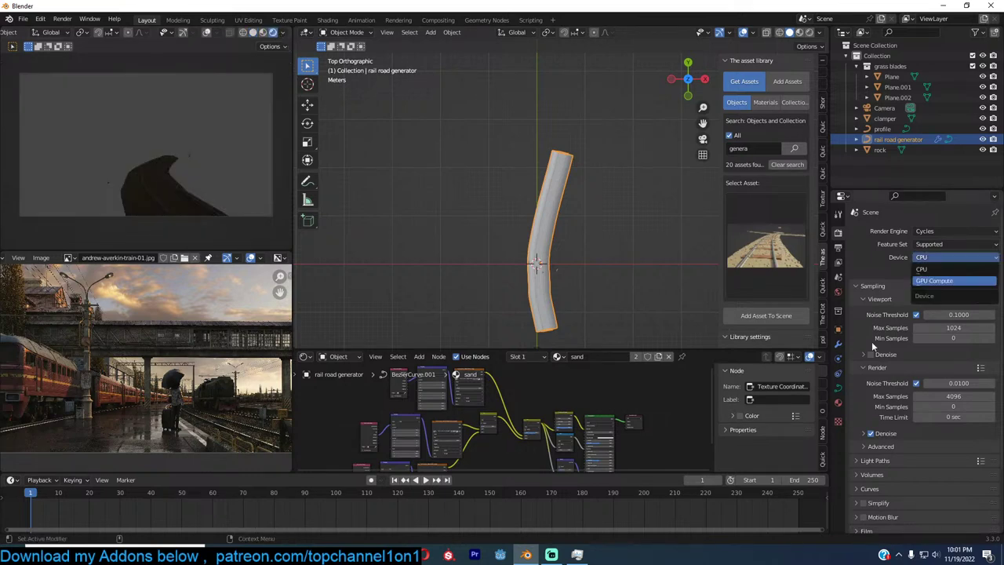
click(872, 344)
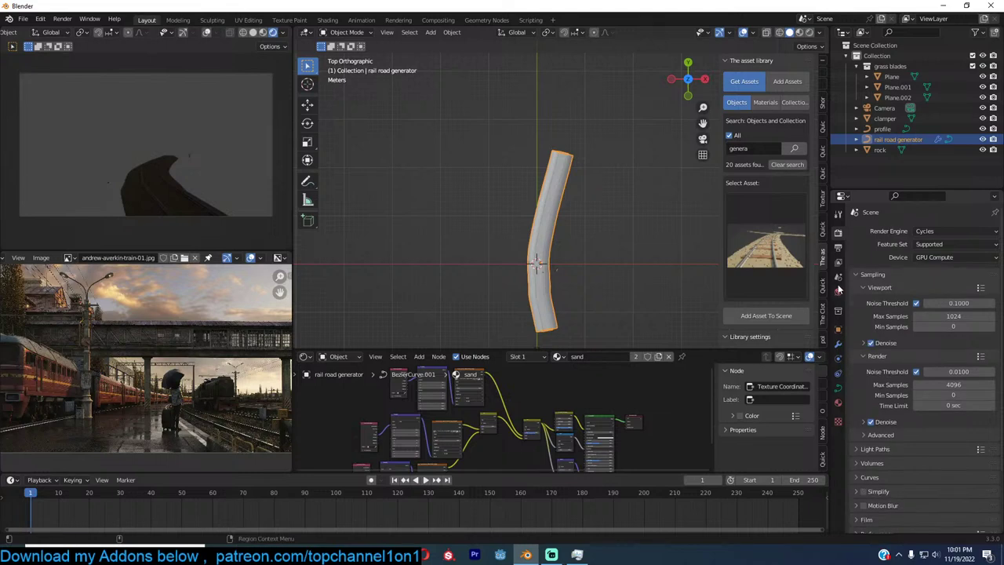
Use a Nishita Sky Texture as the world color, with ozone about 5.966 and background strength 0.100
click(838, 291)
click(913, 297)
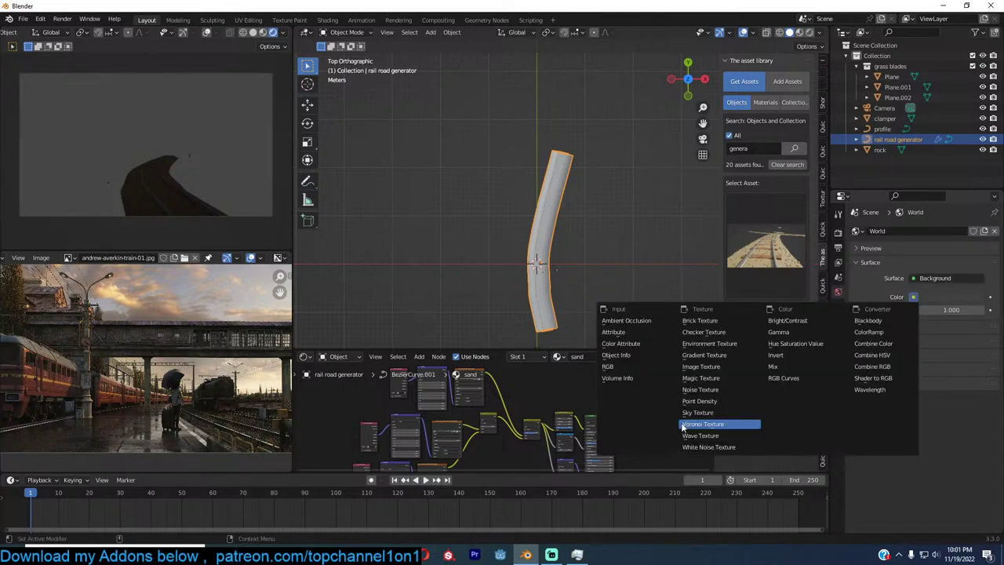
click(697, 412)
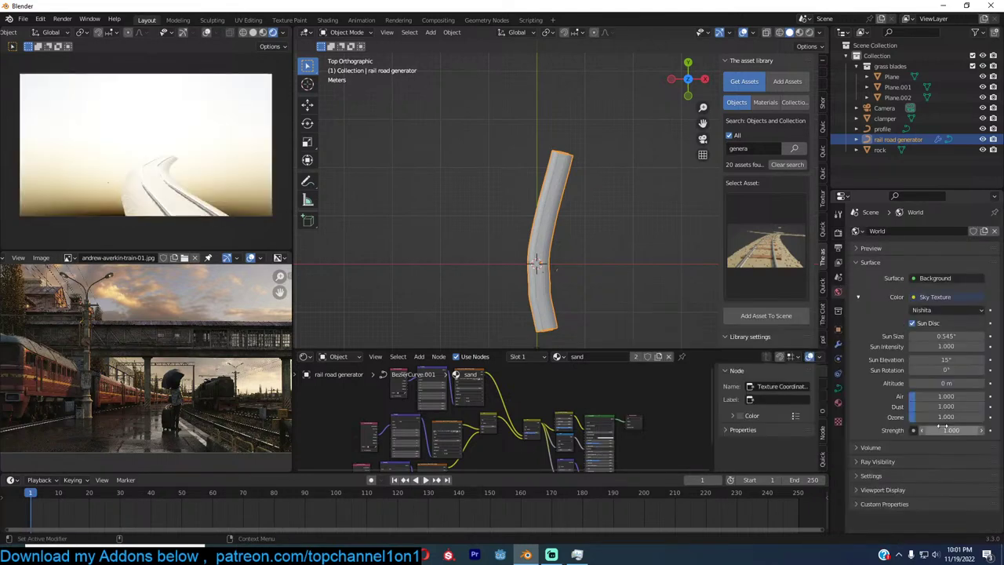
drag(945, 428, 983, 417)
scroll(159, 359, down, 4)
scroll(149, 356, up, 4)
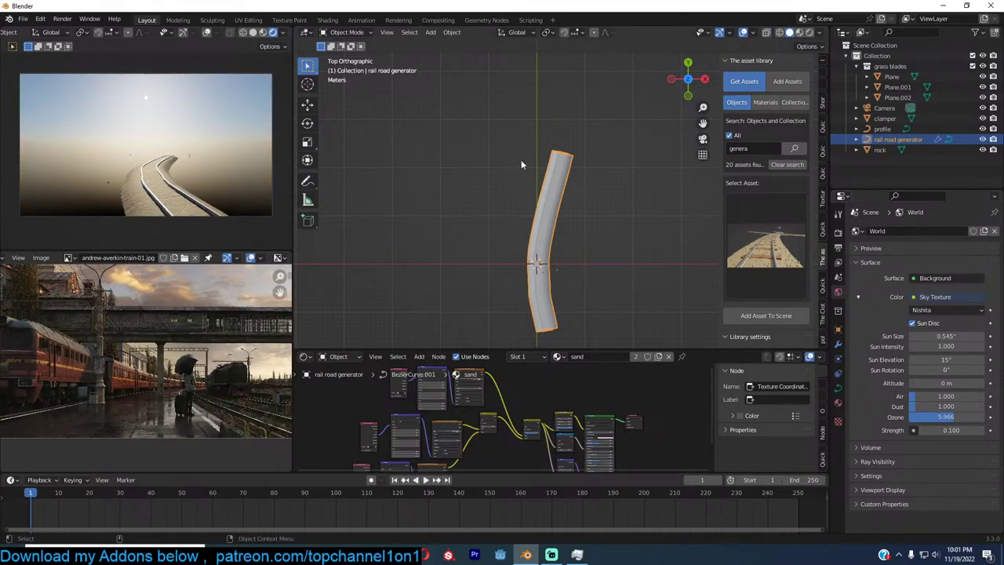
Set the rail road generator's rock density % to about 0.429 and its Count to 54
click(838, 342)
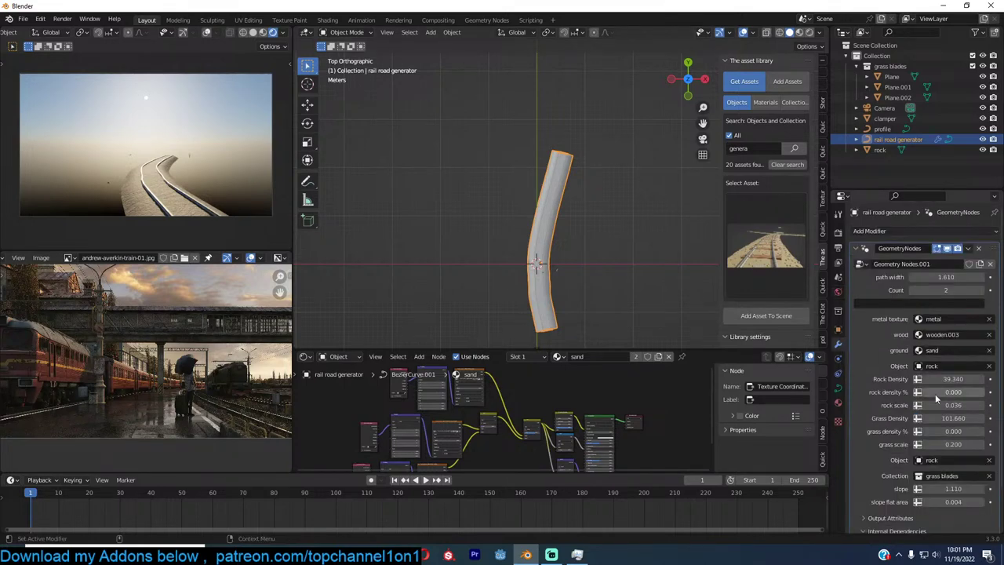
drag(936, 394, 943, 390)
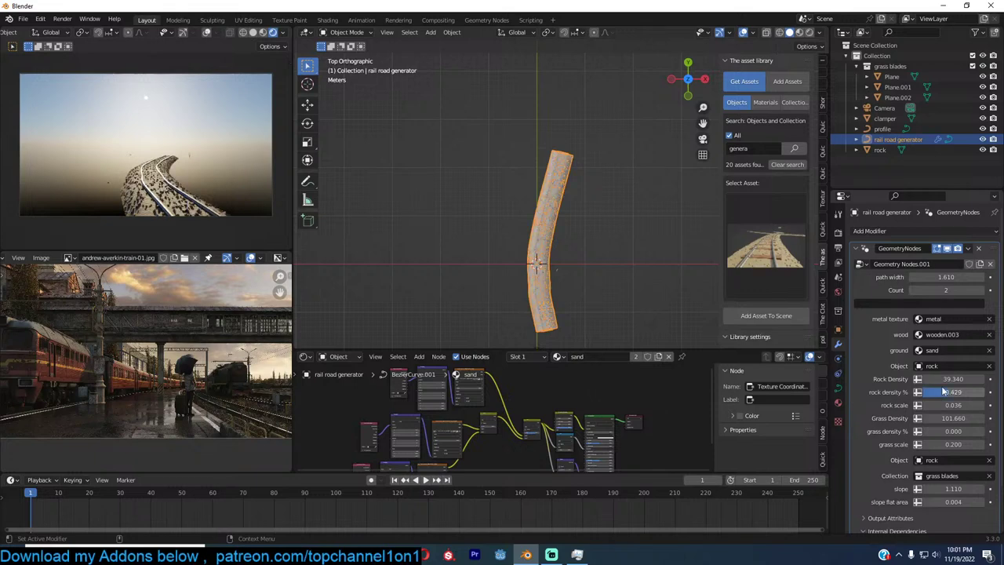
middle_drag(584, 259, 577, 235)
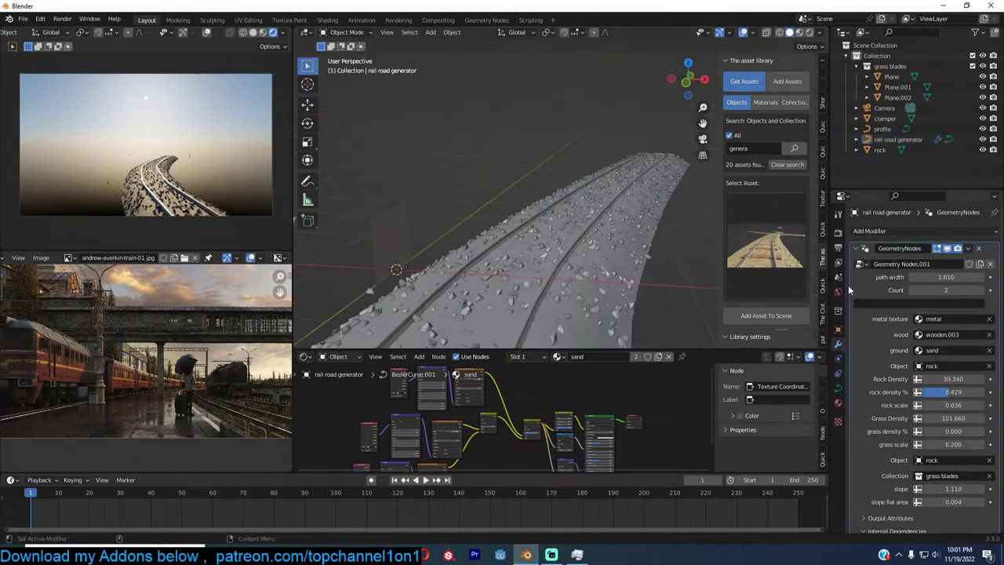
drag(941, 290, 976, 290)
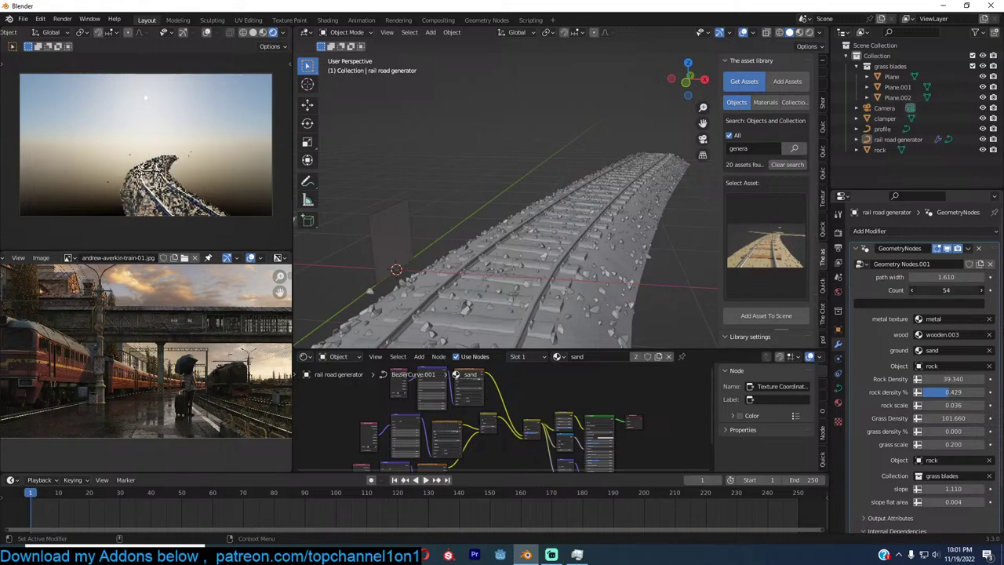
Pause the rendered camera preview and extrude the far end of the rail road curve onward, bending toward positive X in top view
click(652, 233)
scroll(282, 36, down, 1)
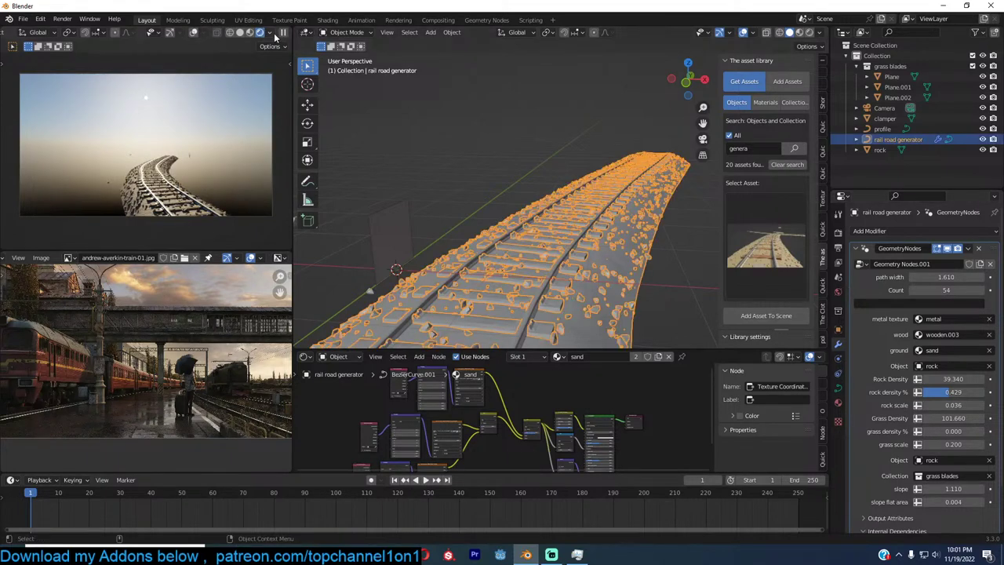
click(284, 33)
click(527, 173)
click(552, 188)
key(Tab)
key(KP_7)
scroll(565, 157, down, 6)
shift+middle_drag(593, 74, 529, 230)
click(582, 113)
scroll(551, 180, down, 2)
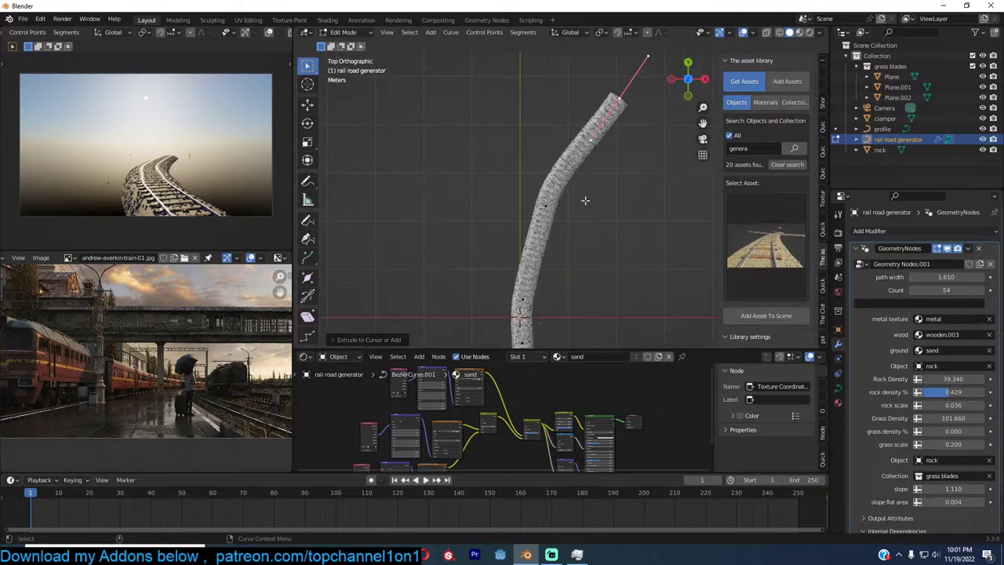
Duplicate the track curve within the same object and rotate the copy counterclockwise so it merges with the original near the far end
scroll(578, 213, down, 2)
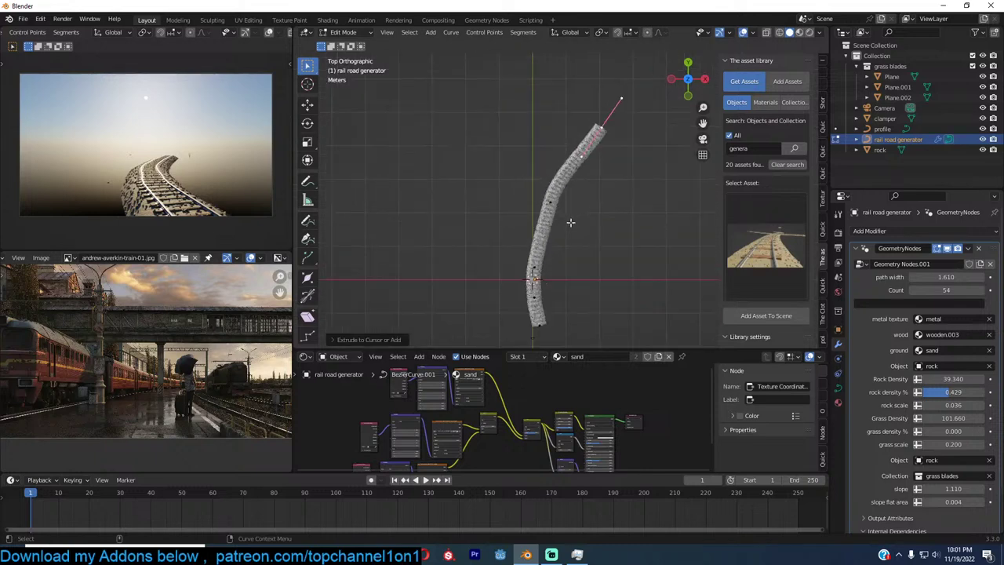
key(shift+d)
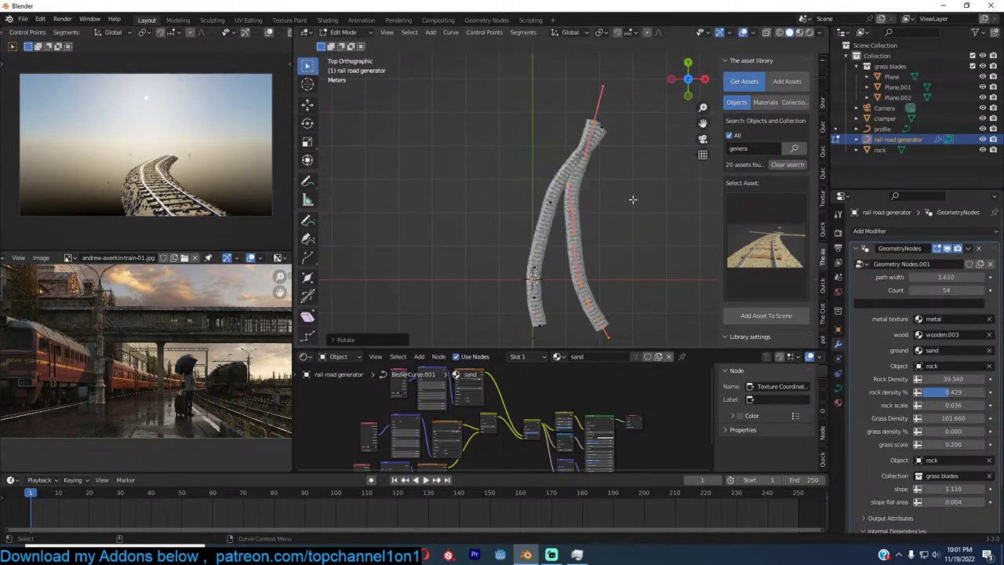
shift+middle_drag(632, 200, 583, 183)
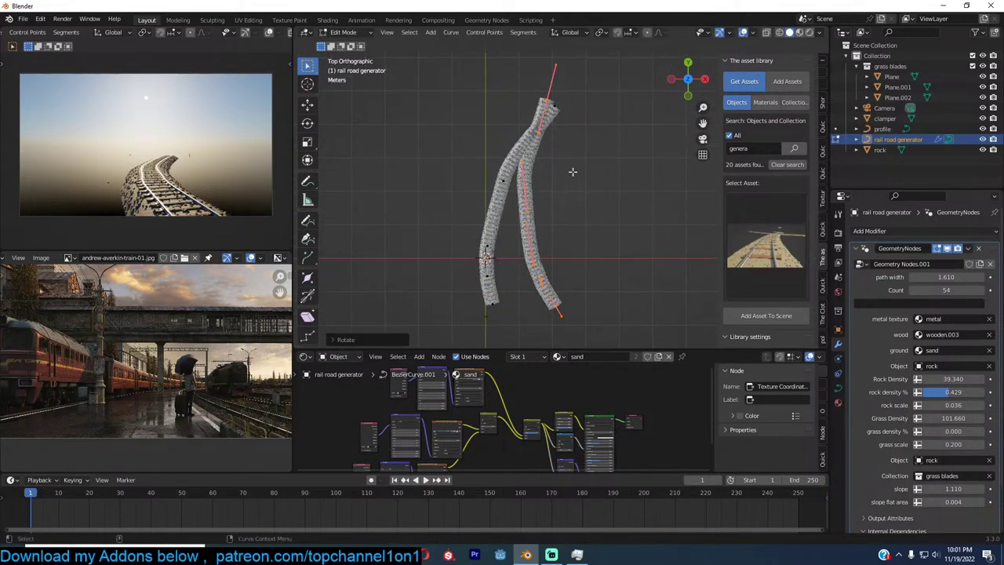
Set the handle type of all points on both track curves to Automatic
scroll(562, 197, up, 2)
key(a)
key(v)
click(564, 196)
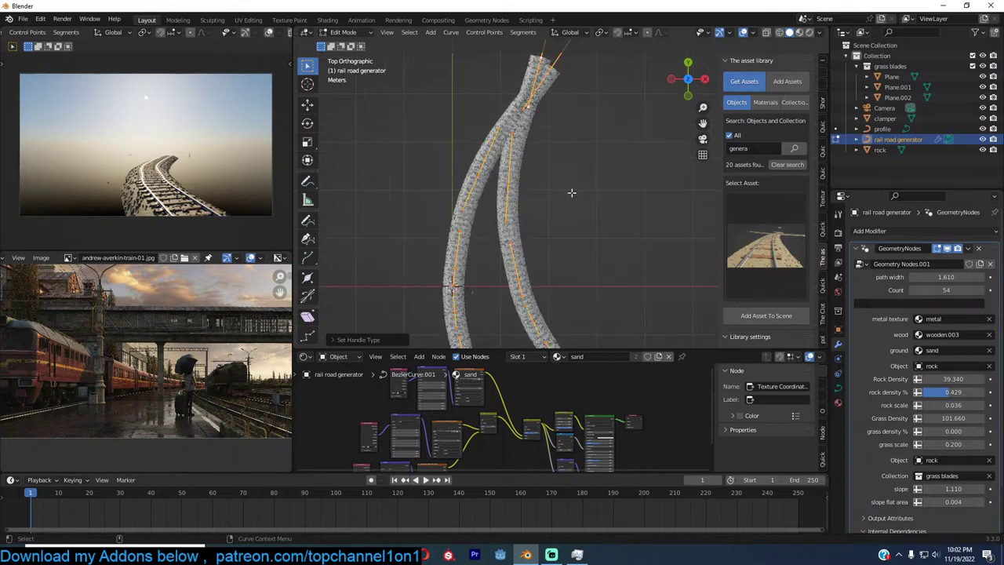
Duplicate the second track, rotate and move the copy so it branches off toward positive X, and extrude its near end backward
scroll(548, 204, down, 3)
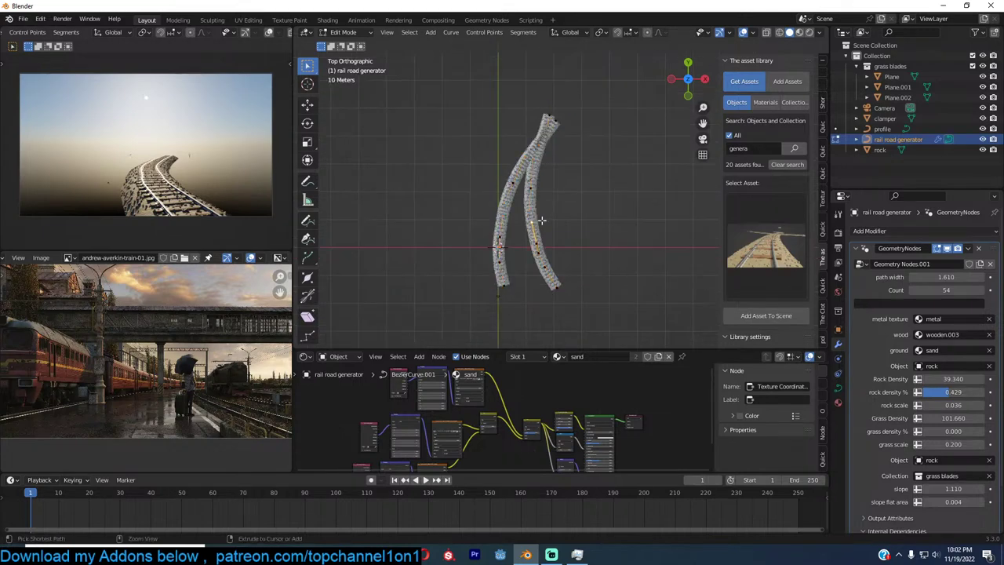
key(shift+d)
click(586, 220)
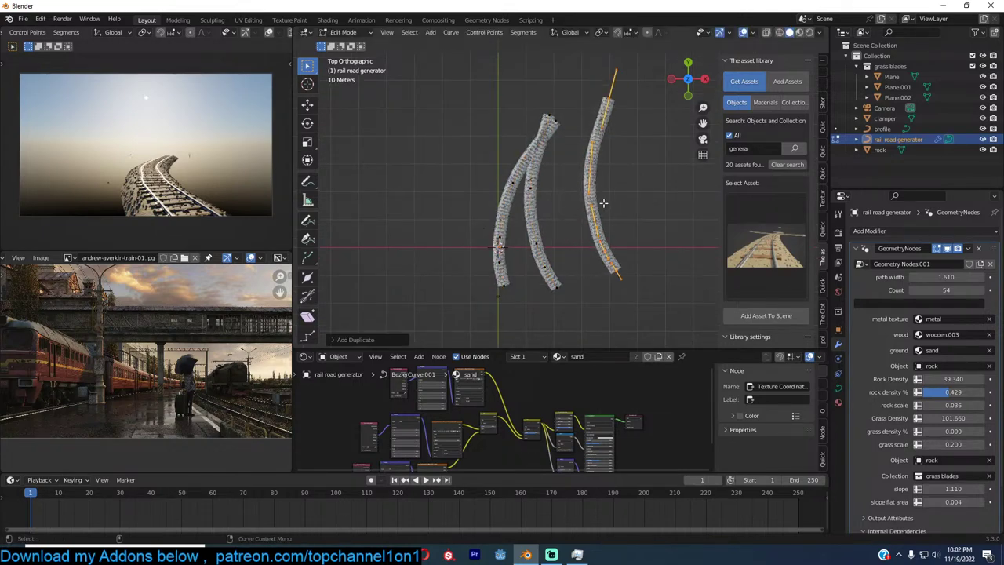
key(r)
click(625, 195)
key(g)
click(597, 175)
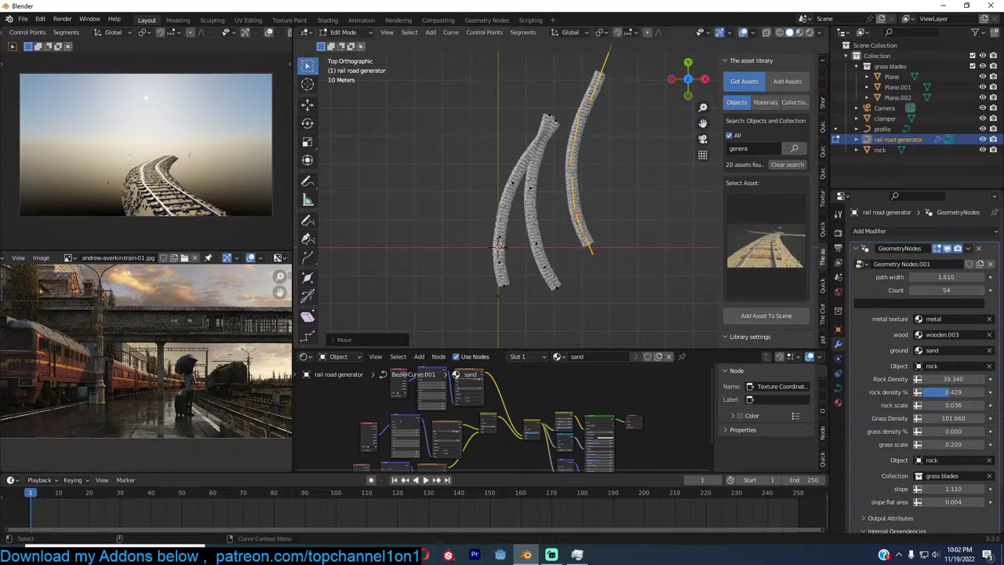
key(r)
click(602, 202)
key(Tab)
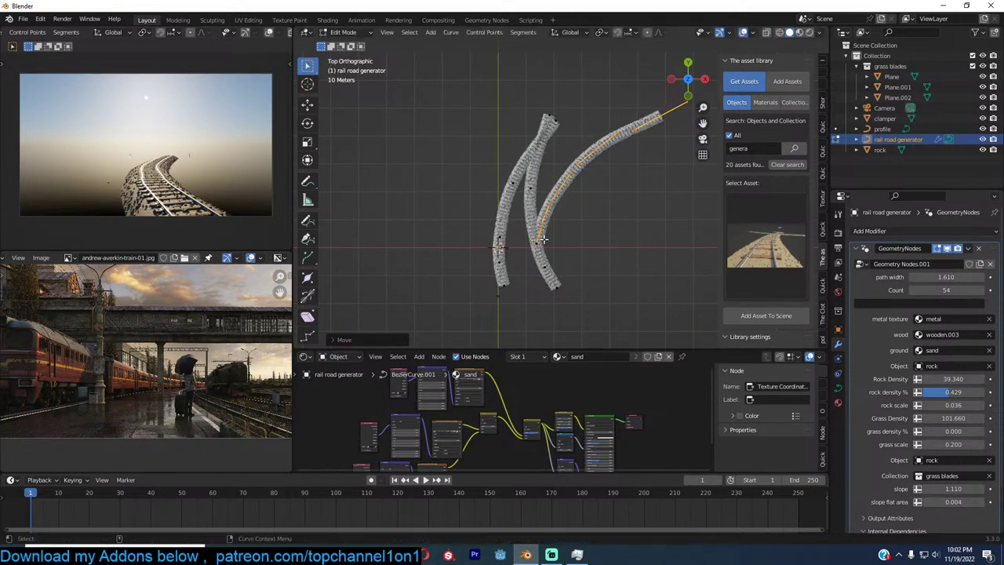
key(g)
click(535, 293)
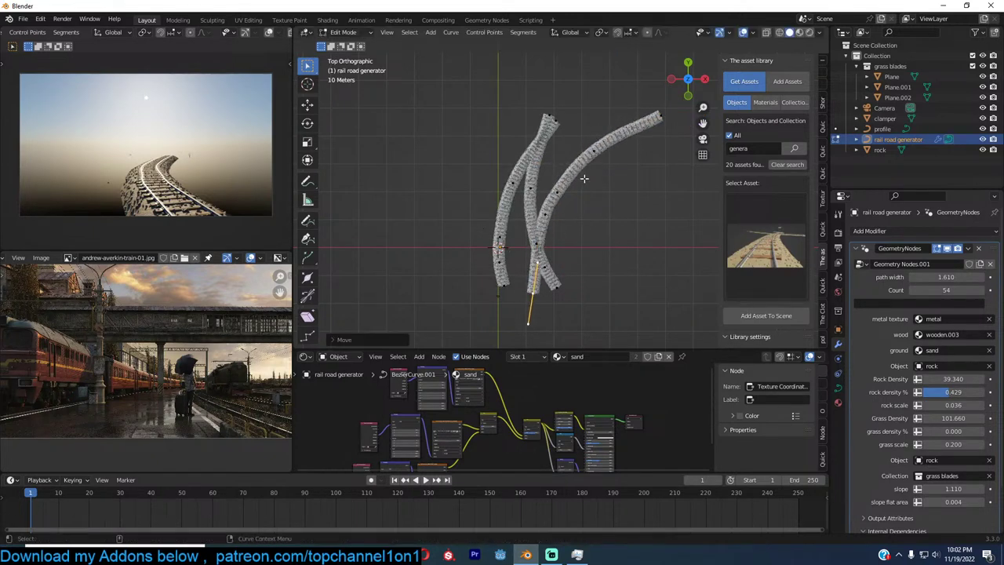
Duplicate the branching track and rotate the copy counterclockwise across it, then extrude the first track's far end onward toward positive X
key(ctrl+l)
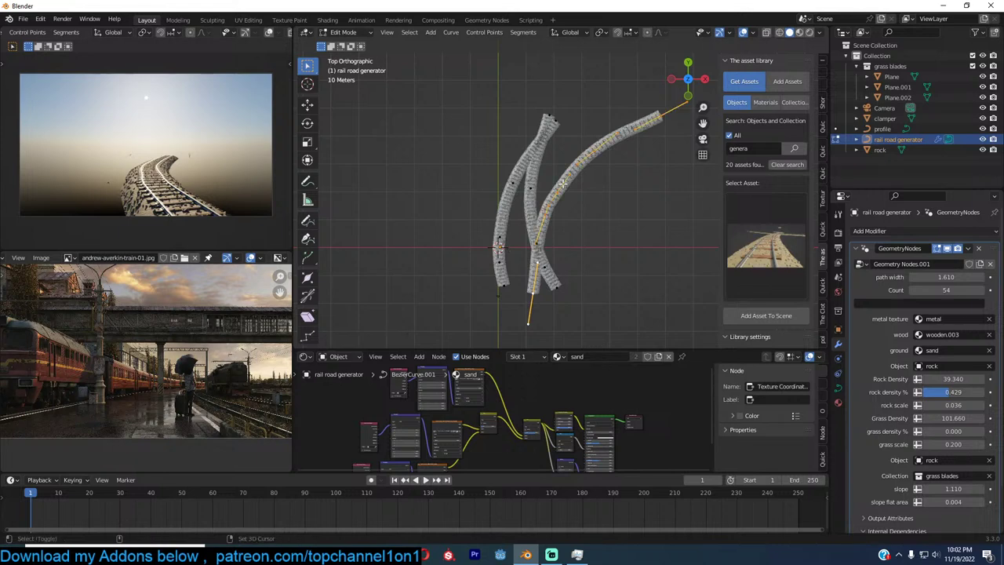
key(shift+d)
click(563, 160)
key(shift+d)
click(562, 145)
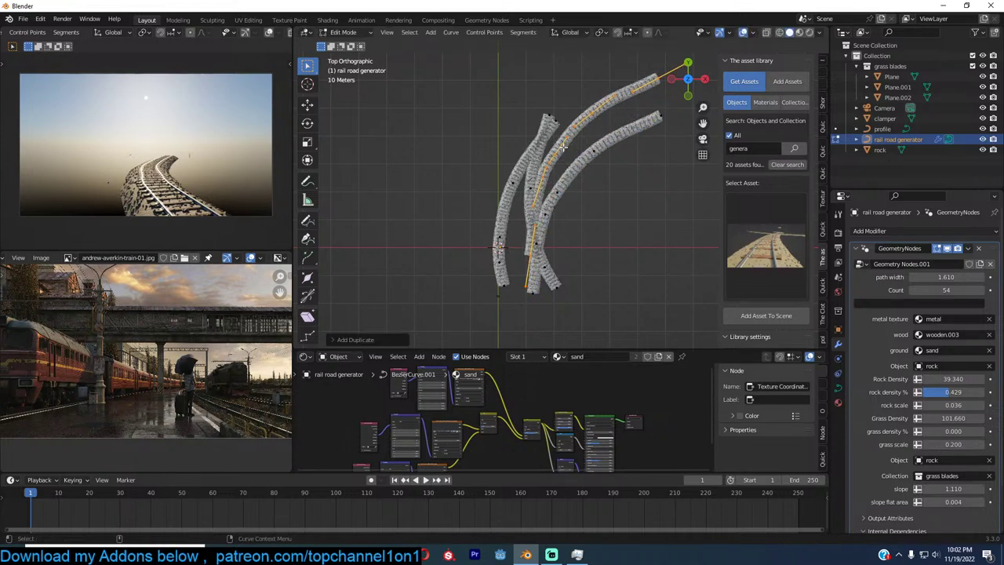
key(r)
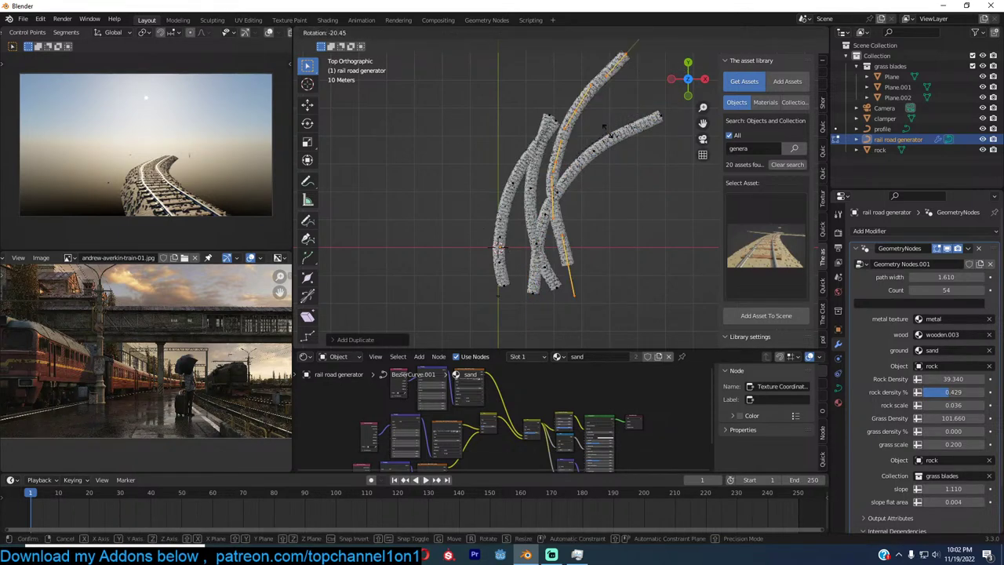
click(604, 127)
click(557, 121)
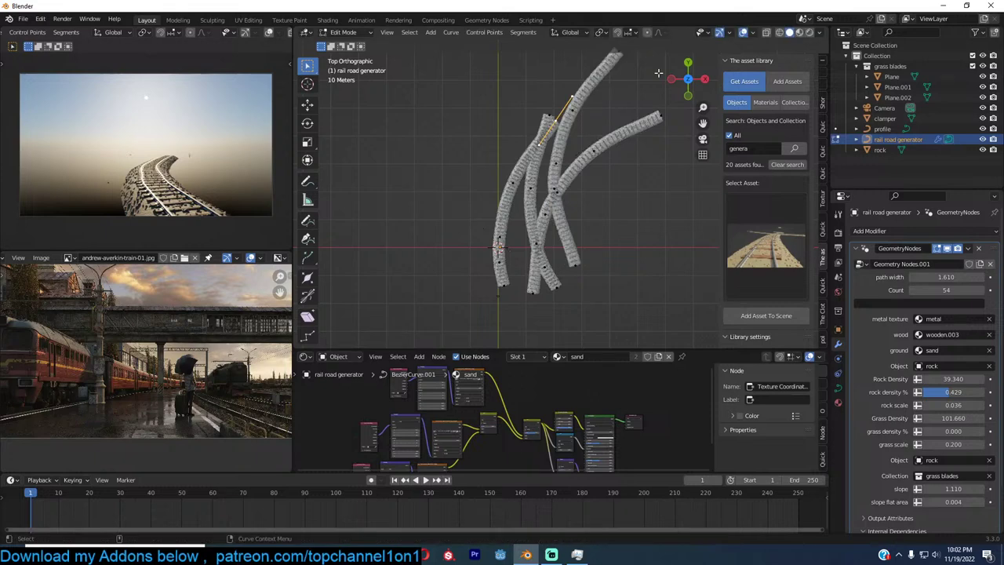
key(Tab)
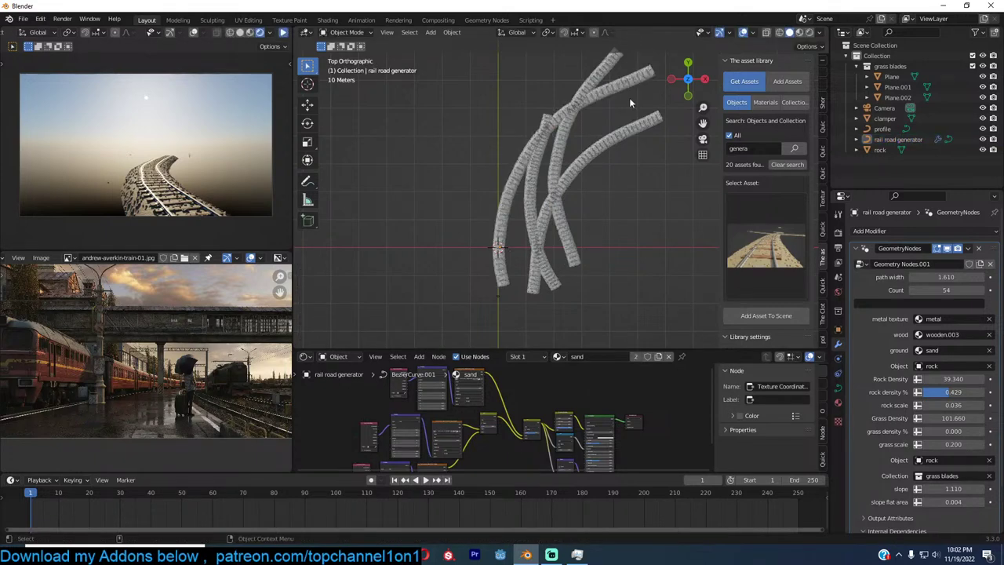
In camera view, set the generator's rock density % to about 0.118 and grass density % to about 0.042
key(KP_0)
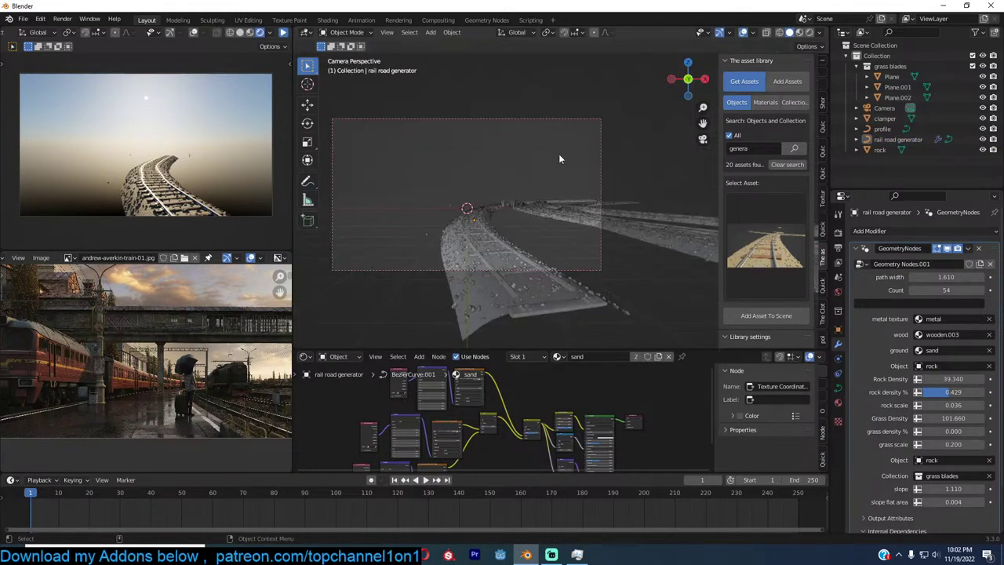
scroll(561, 193, up, 2)
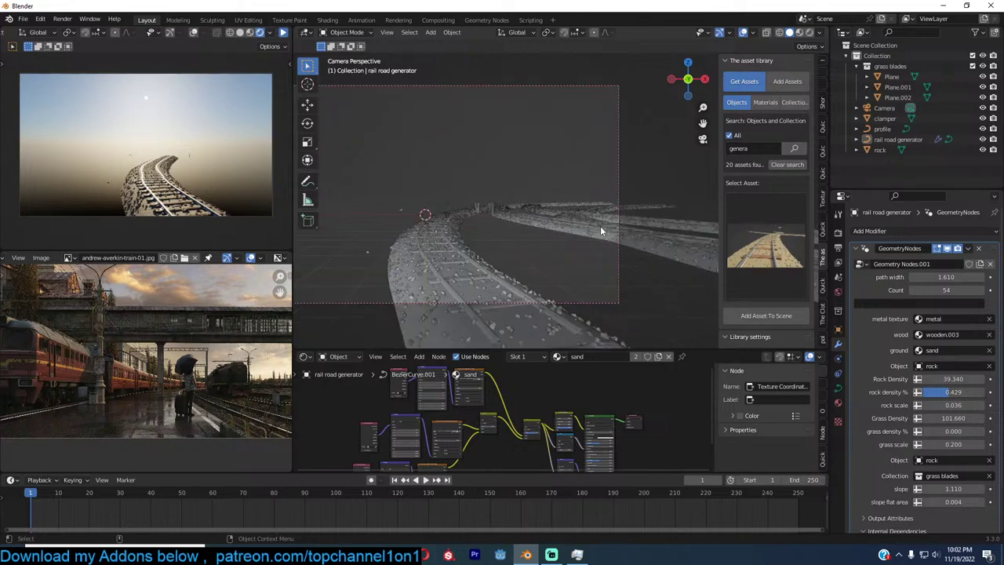
mouse_move(953, 392)
mouse_down()
mouse_move(922, 391)
mouse_move(933, 391)
mouse_up()
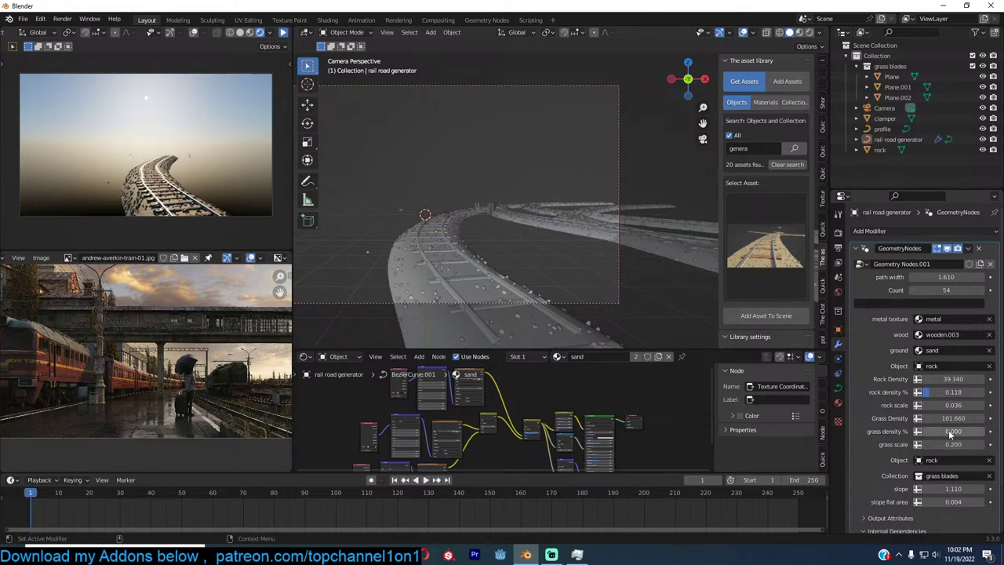
drag(948, 430, 949, 431)
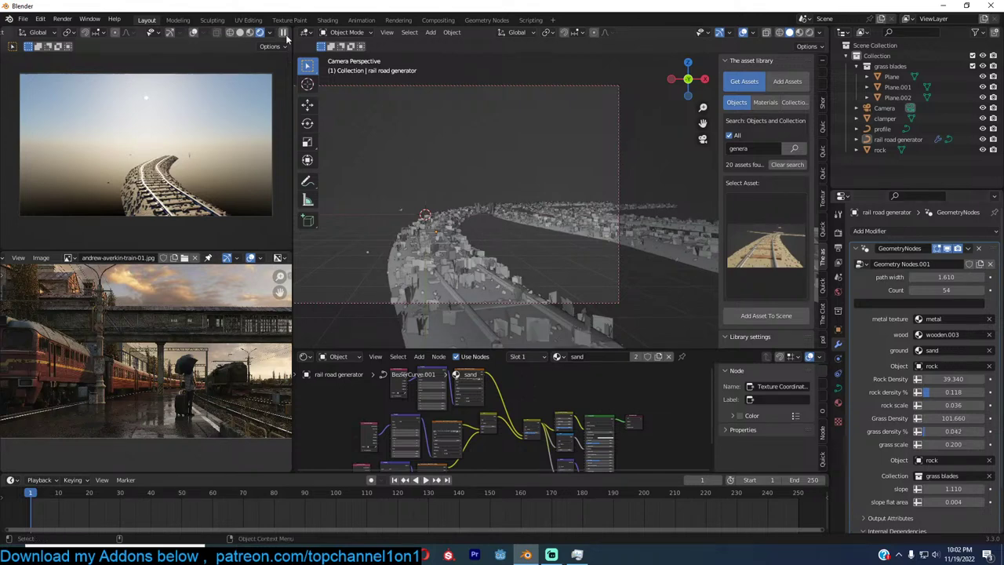
Set the transparent light bounces to 24 in the Cycles render settings
click(283, 33)
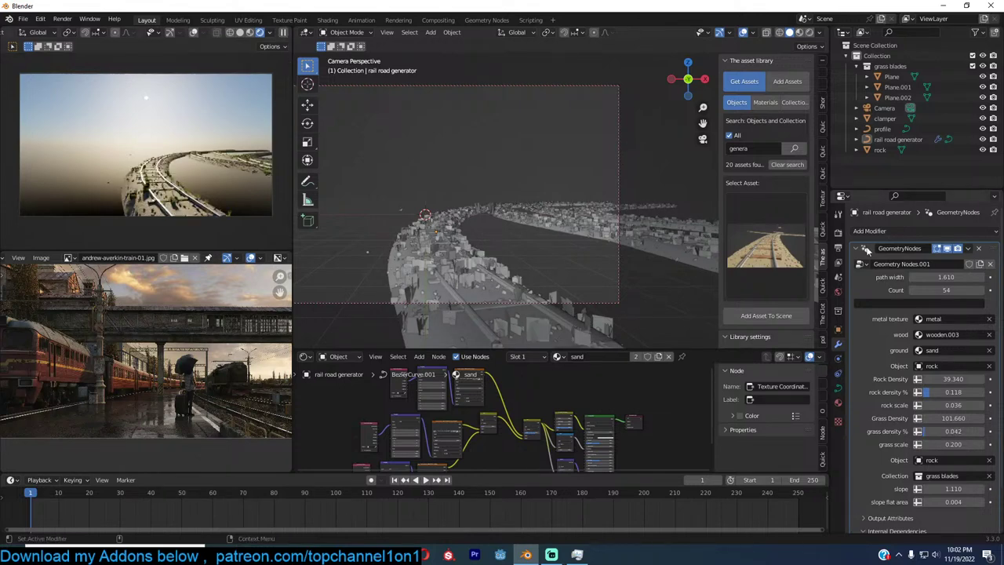
click(838, 233)
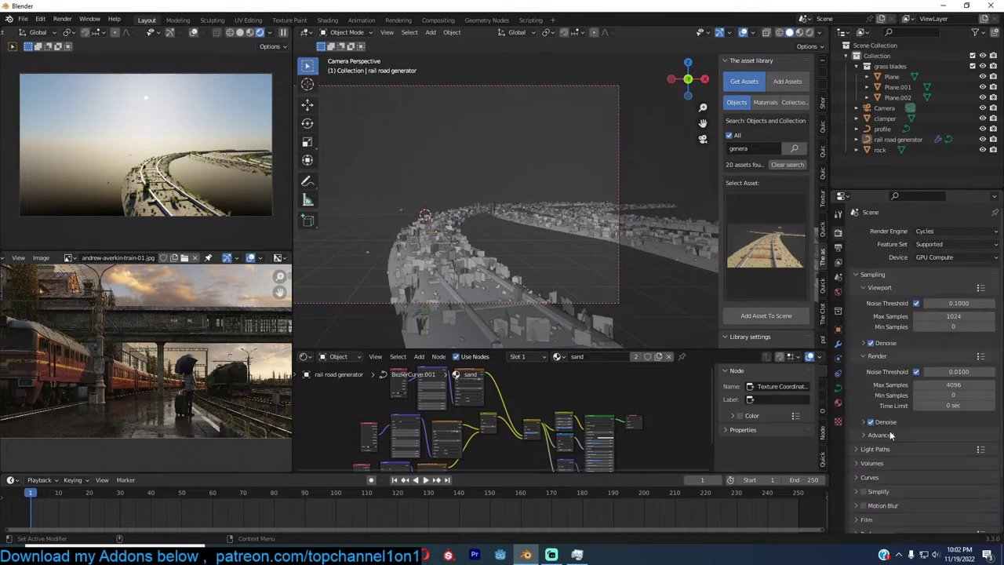
click(894, 448)
scroll(968, 423, down, 4)
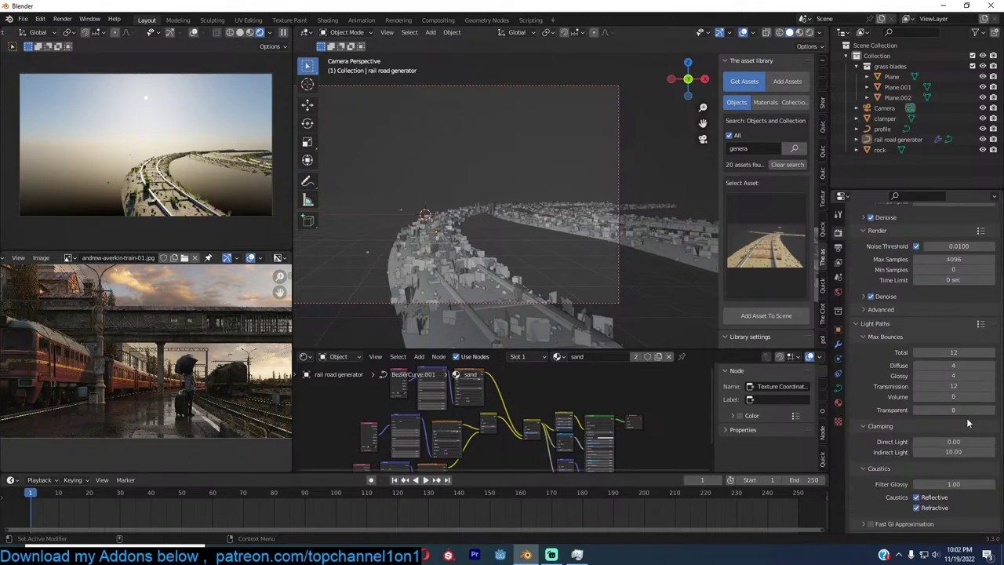
drag(965, 410, 967, 408)
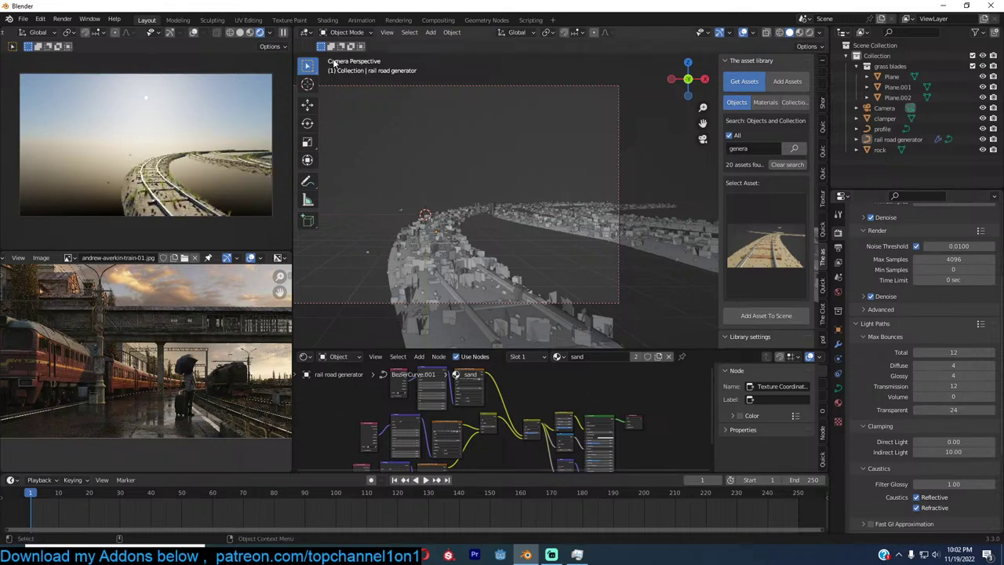
Save the scene as train station.blend in a new folder named train station under D:\models\2022\november
key(ctrl+s)
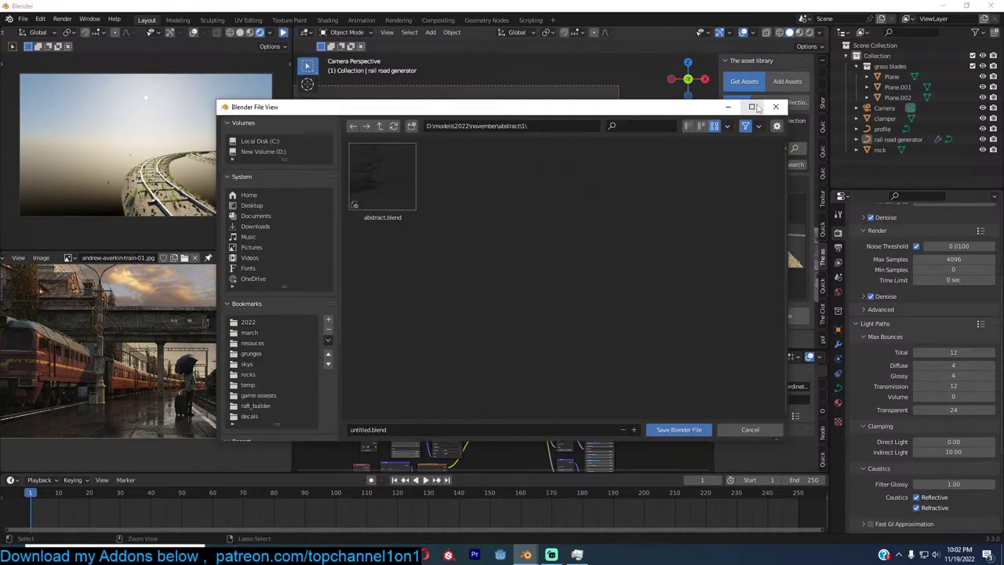
click(381, 126)
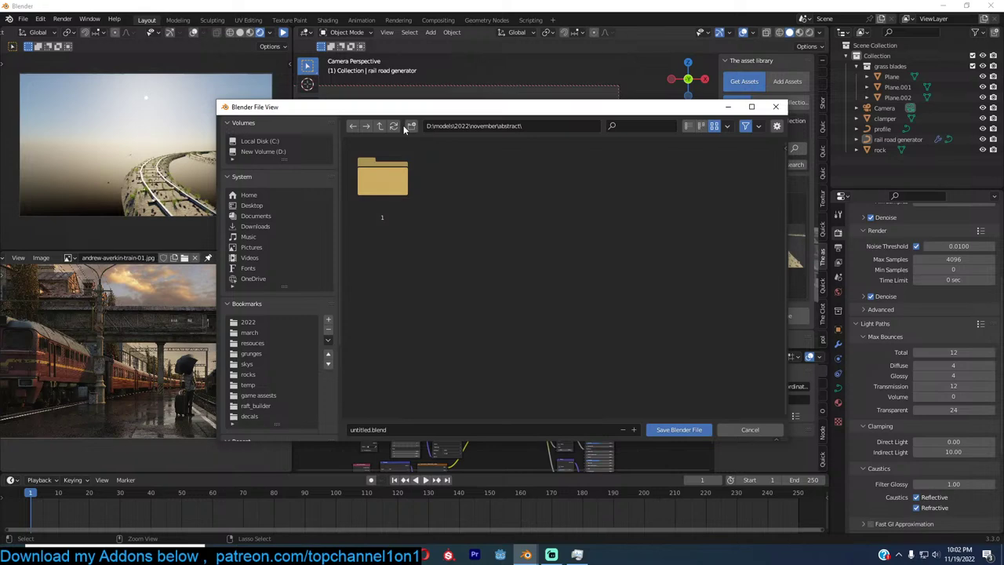
key(BackSpace)
click(411, 126)
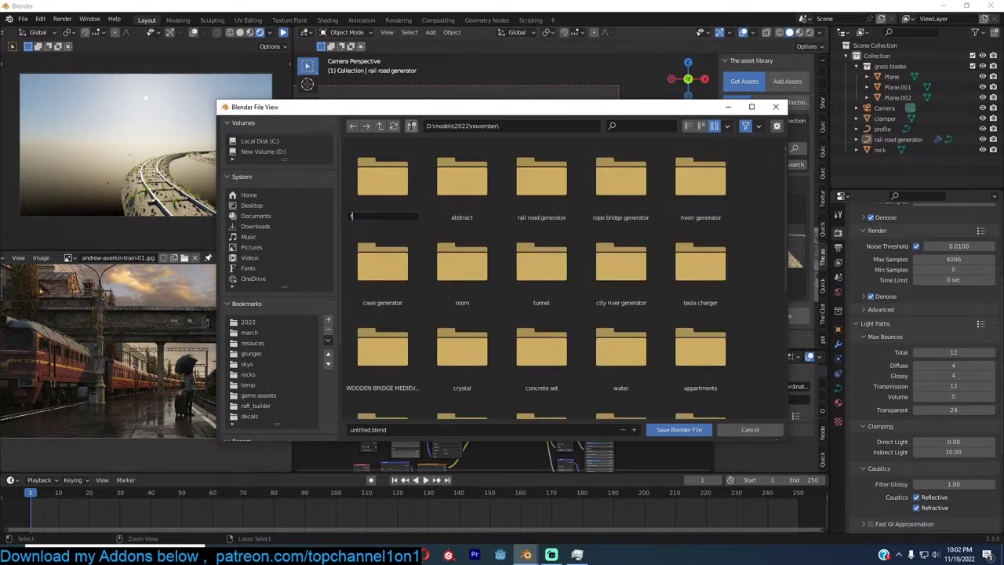
text(train station)
key(Return)
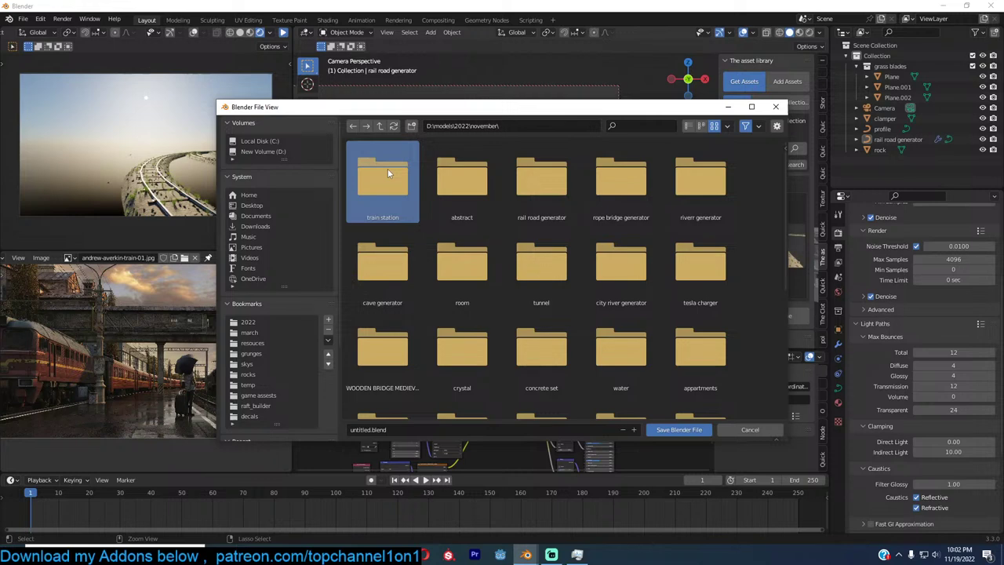
double_click(388, 168)
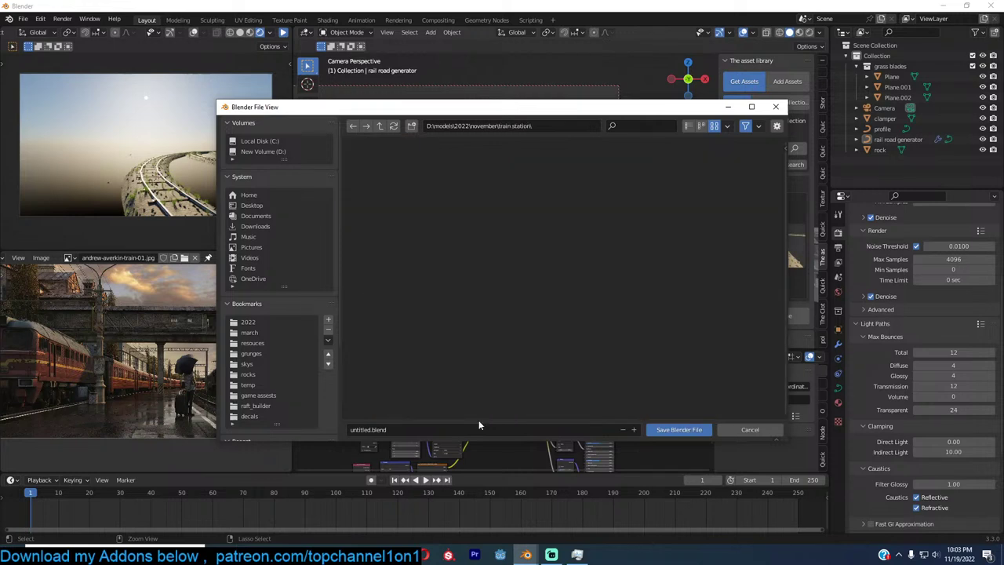
key(Return)
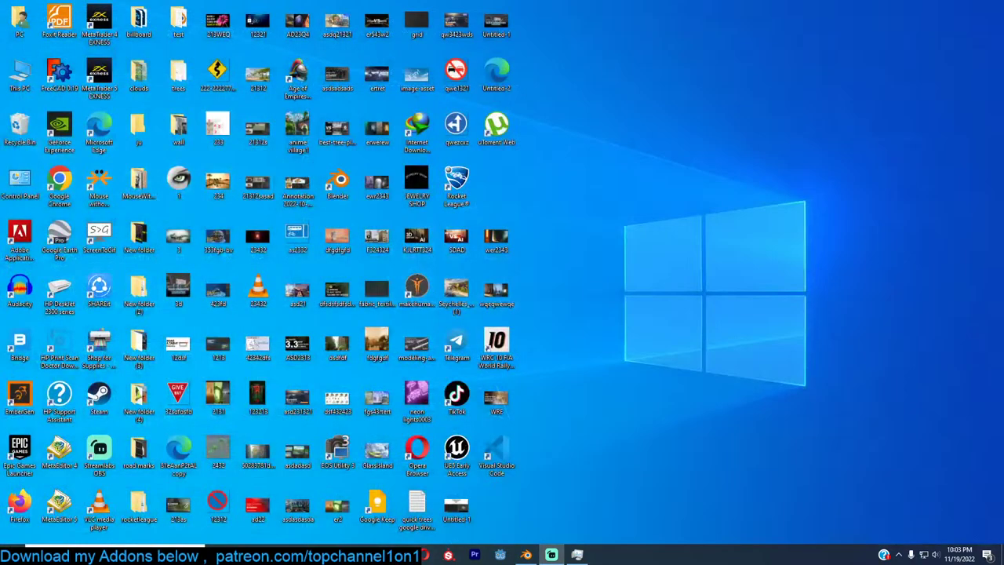
key(super+d)
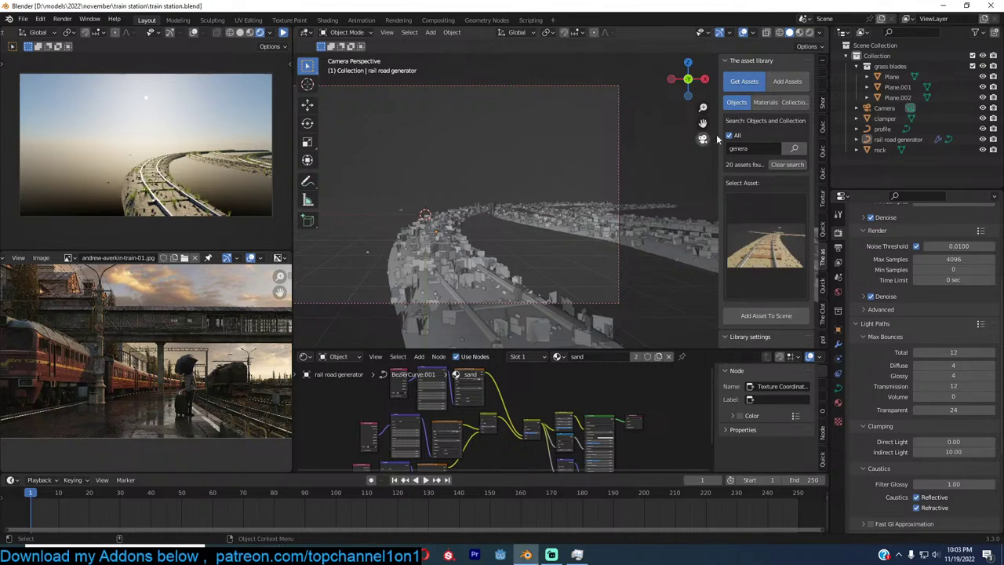
Search the asset library for ground and add the mad ground asset to the scene
click(758, 147)
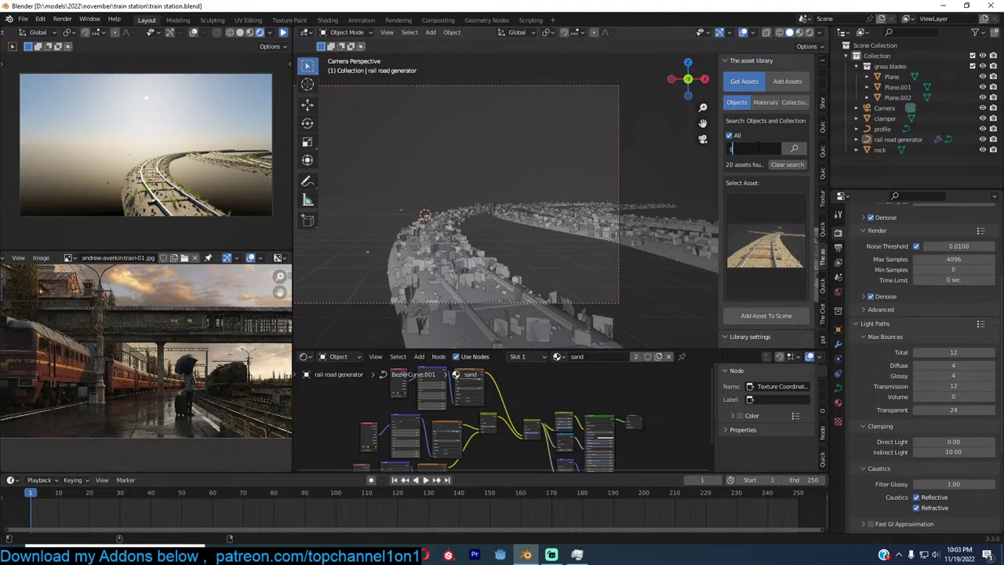
text(ground)
key(Return)
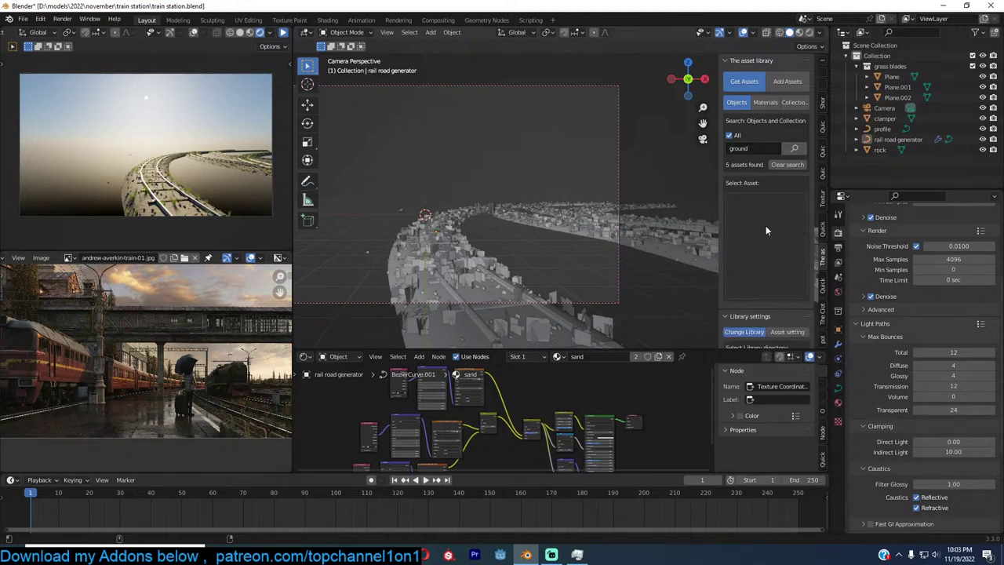
click(765, 230)
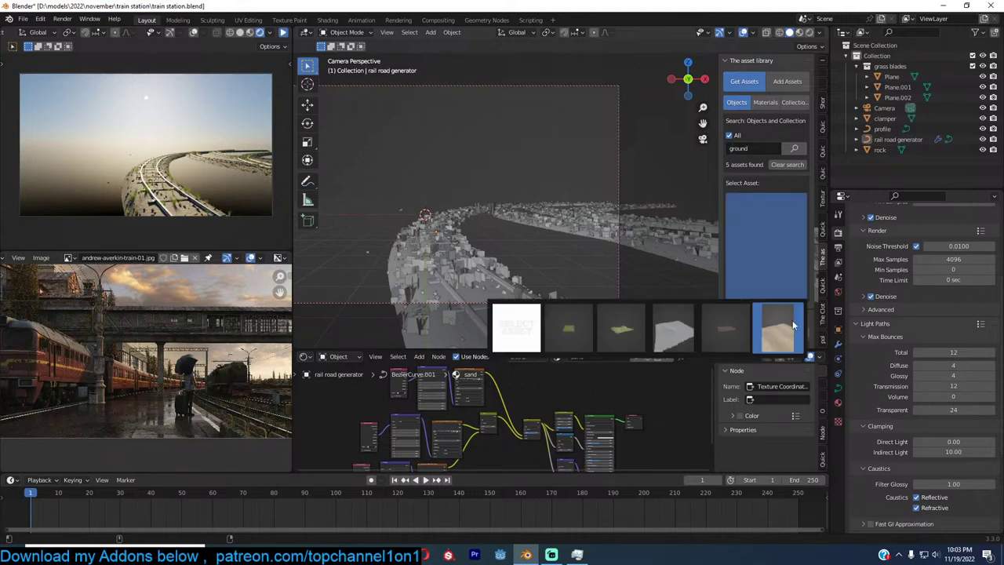
click(793, 325)
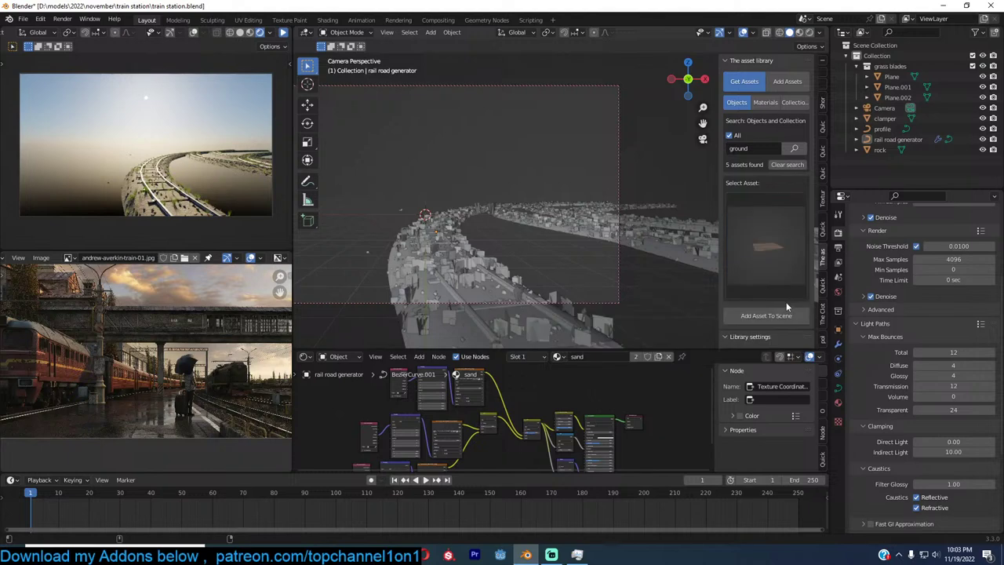
click(784, 314)
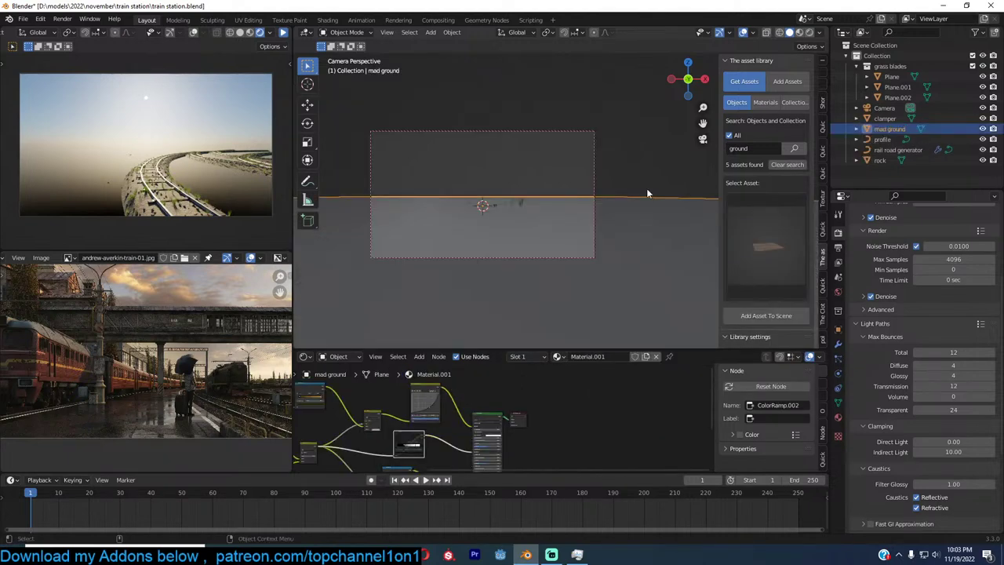
Scale down the mad ground plane and move it beneath the tracks in camera view
key(s)
click(553, 200)
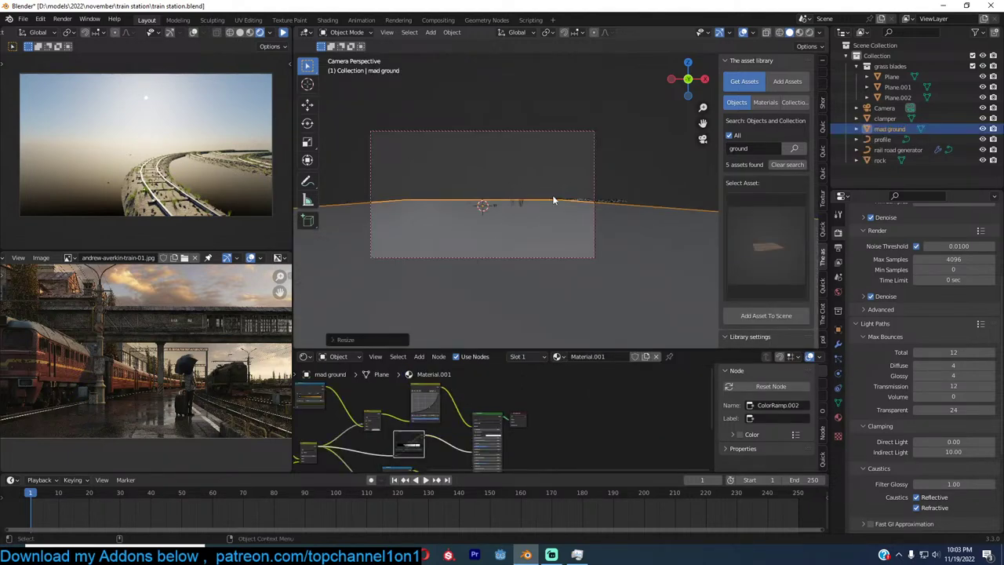
key(g)
click(593, 233)
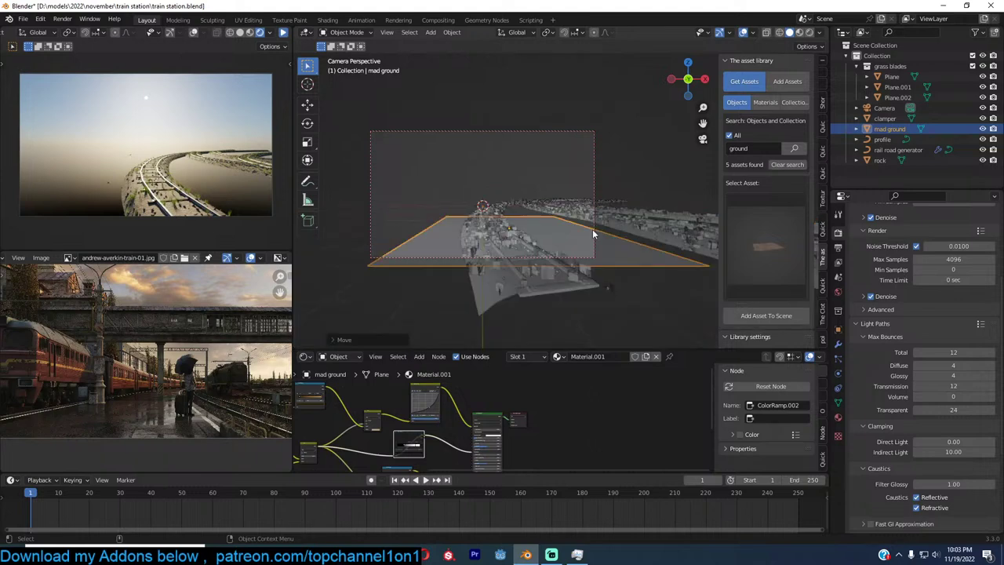
Raise the mad ground along Z to the track bed, enlarge it toward the horizon, and resume the rendered preview
key(g)
key(z)
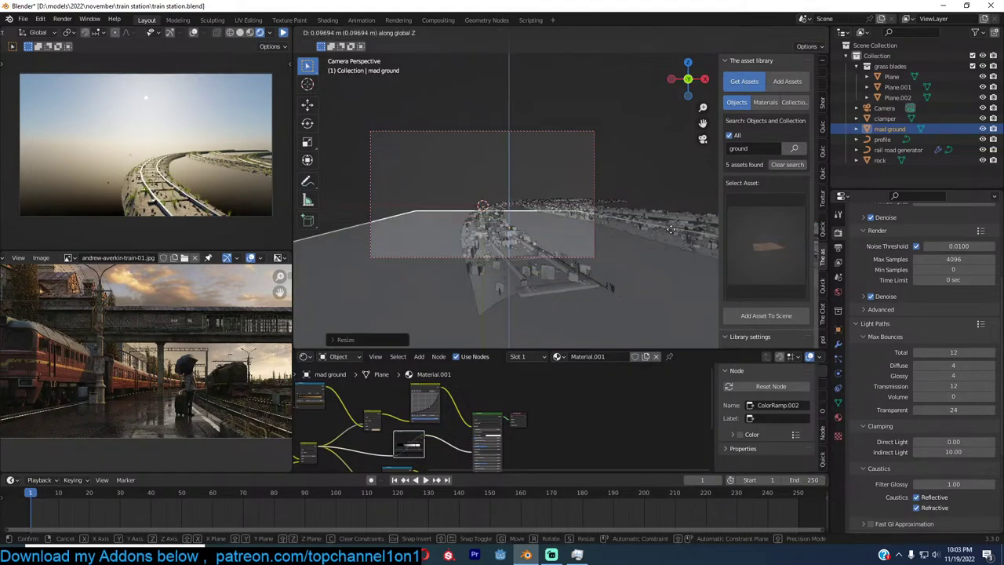
click(649, 191)
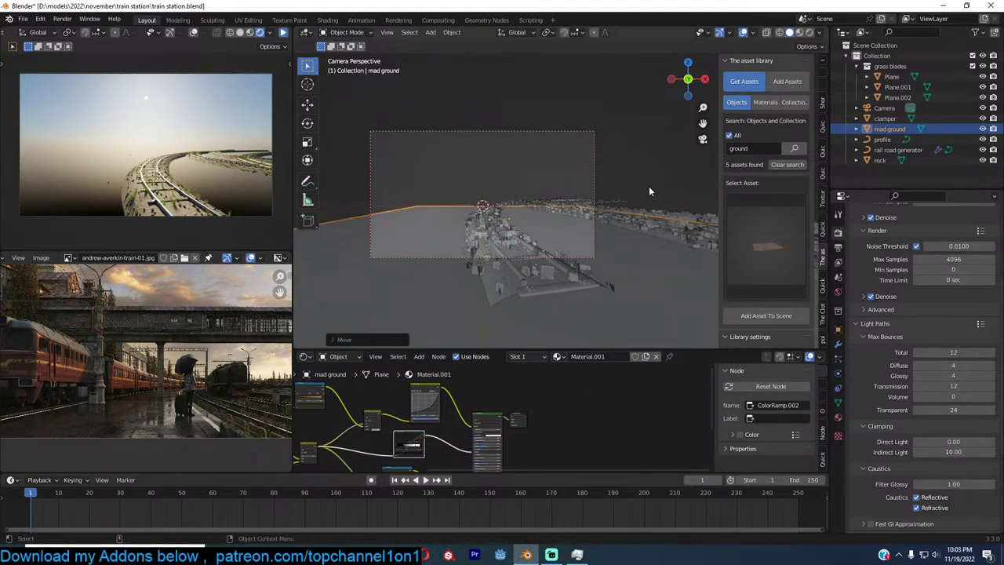
key(s)
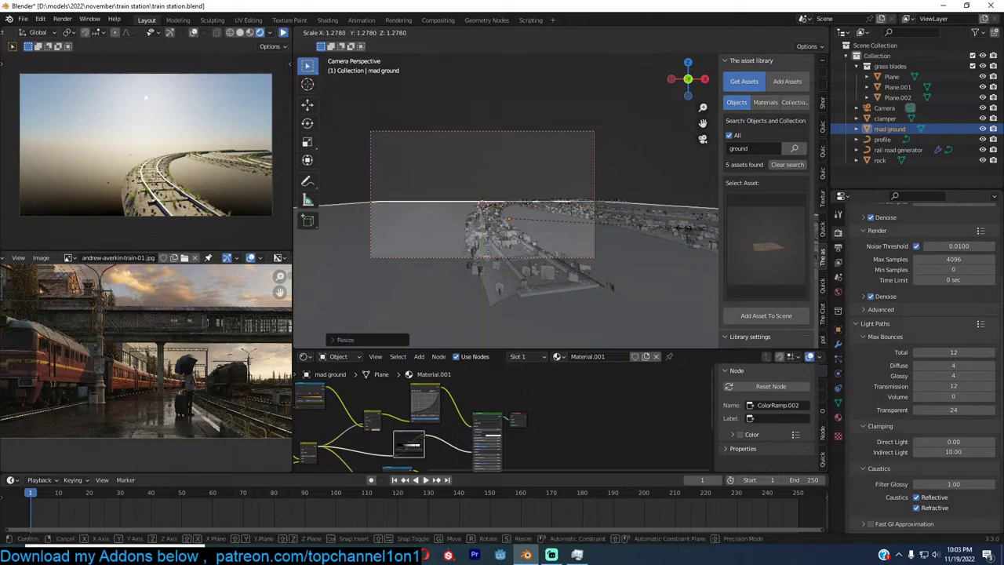
click(683, 228)
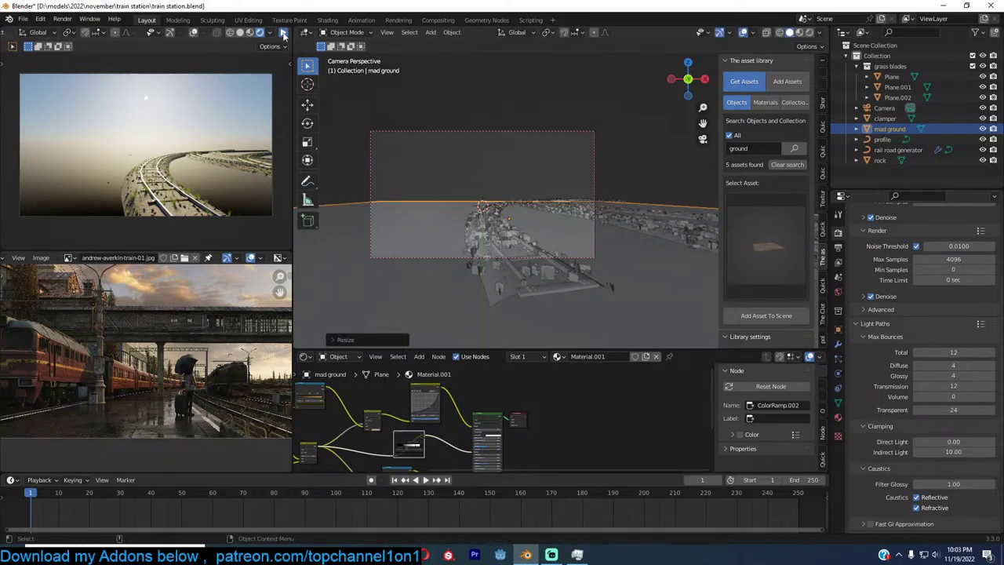
click(284, 34)
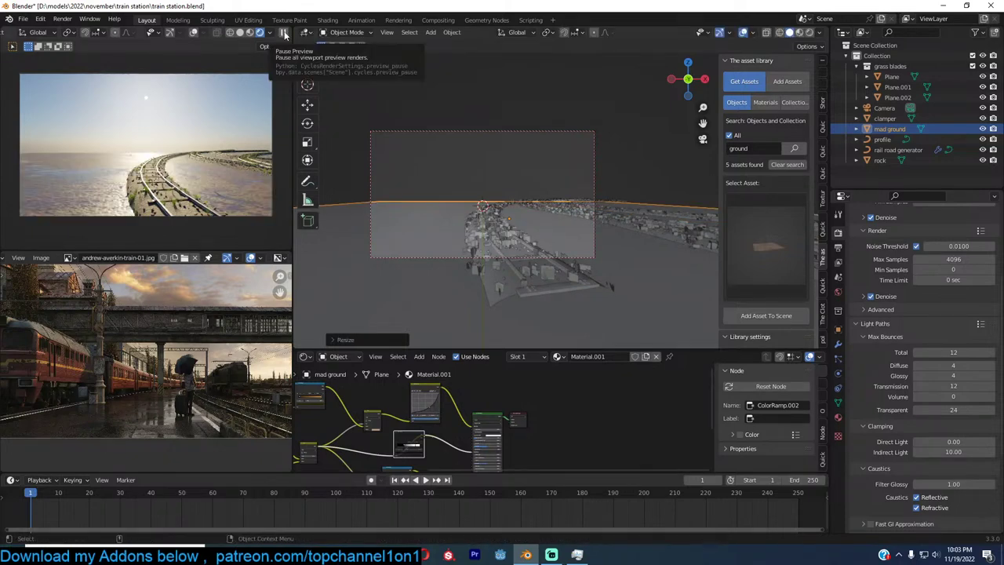
Choose the sand dune asset among the library's ground results, pause the rendered preview and deselect everything in the scene
click(765, 243)
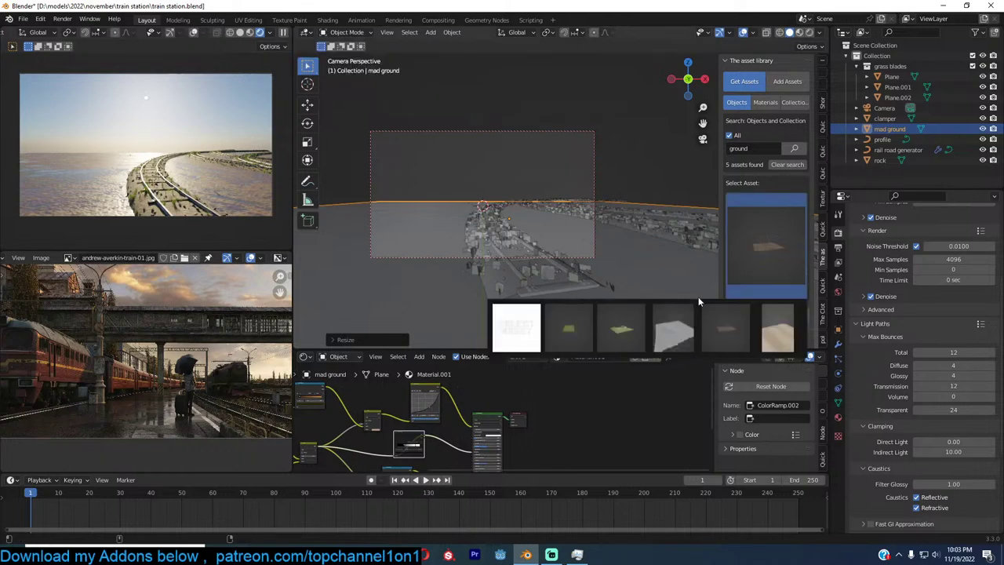
click(726, 332)
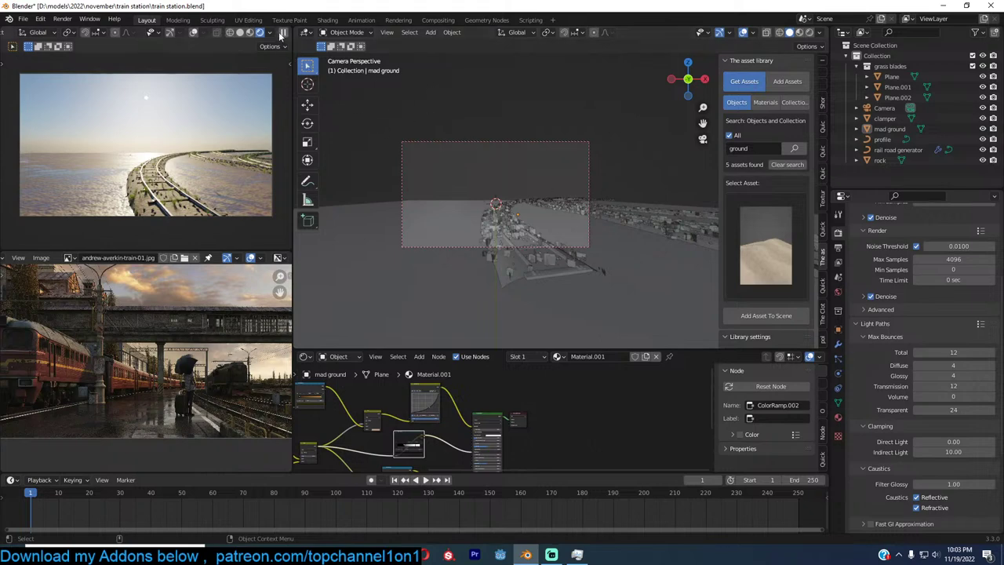
click(559, 147)
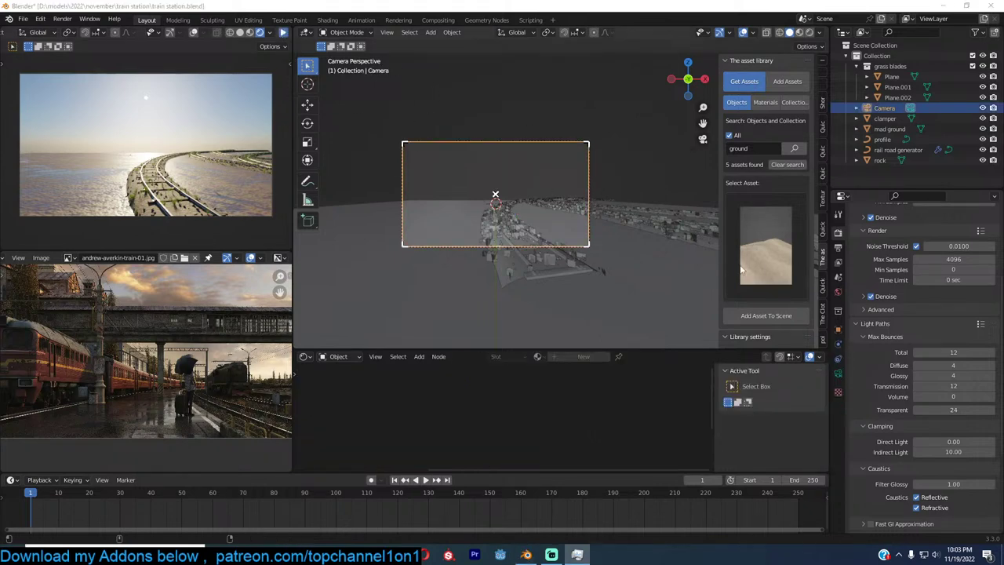
click(572, 226)
click(556, 223)
key(alt+a)
In a wireframe top view, add a plane beside the near end of the outermost track and scale it up
key(KP_7)
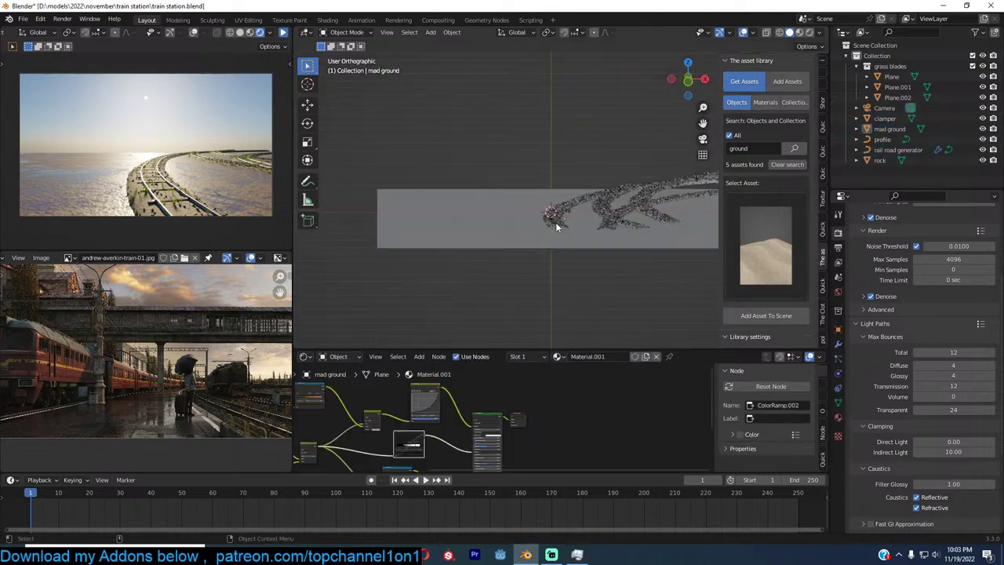
scroll(556, 223, up, 4)
shift+middle_drag(556, 223, 612, 210)
key(z)
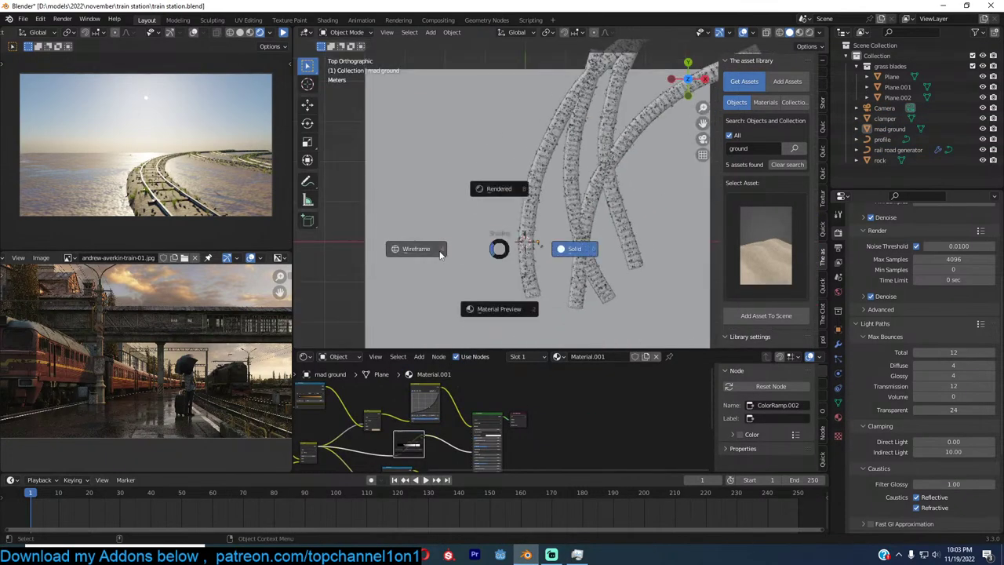
click(419, 247)
key(shift+a)
mouse_move(482, 283)
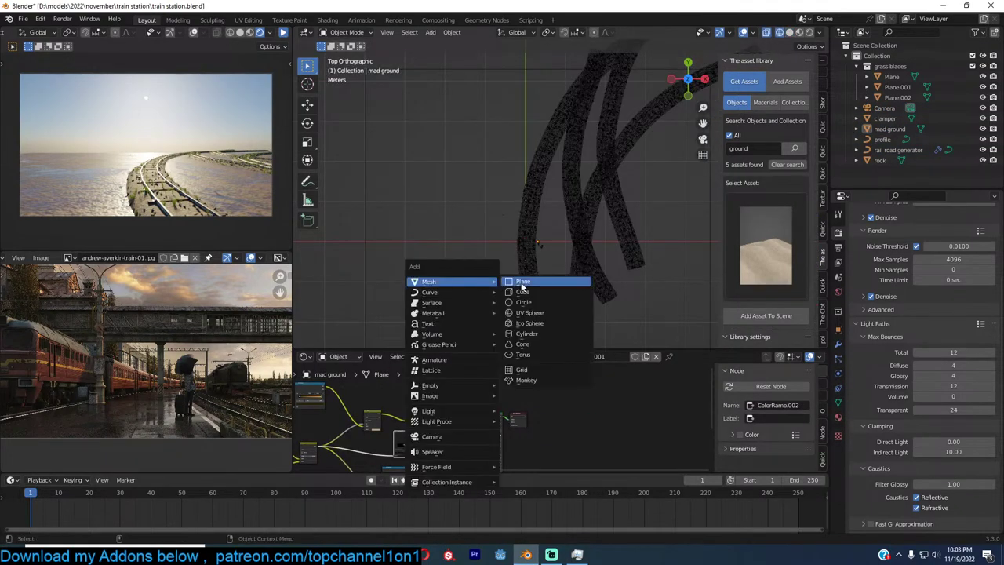
click(521, 283)
key(s)
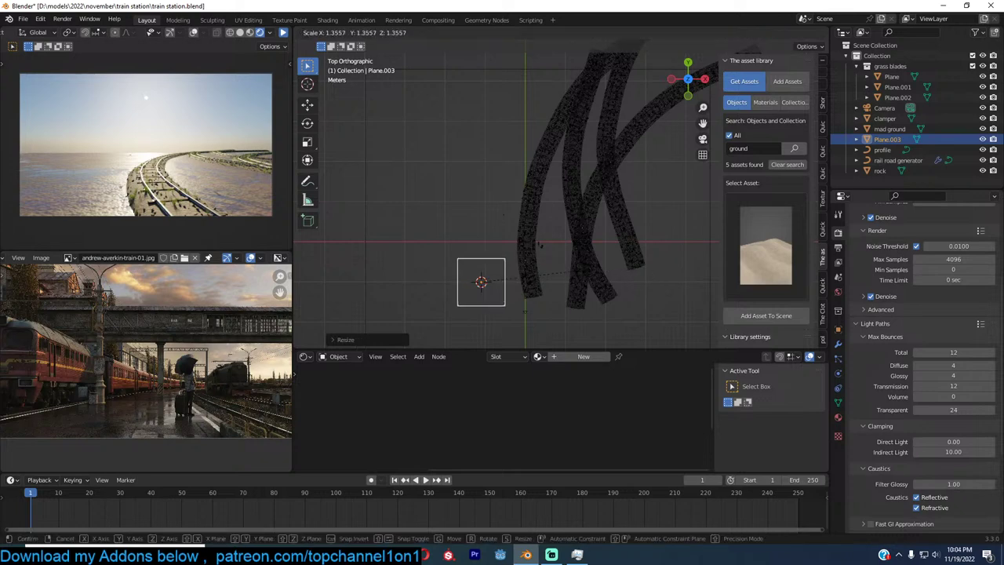
click(550, 274)
Extrude the plane's far edge twice so the strip follows the outer side of the curving track
key(Tab)
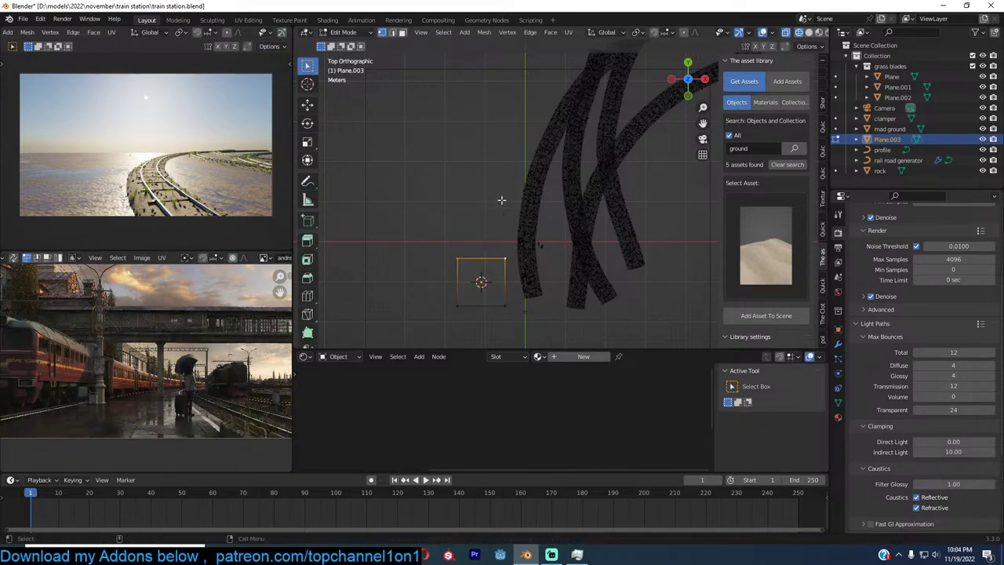
ctrl+right_click(515, 117)
ctrl+right_click(580, 69)
Add a loop cut across the strip's long segment and move it about 3 m outward, away from the track
key(ctrl+r)
click(516, 198)
click(516, 198)
key(g)
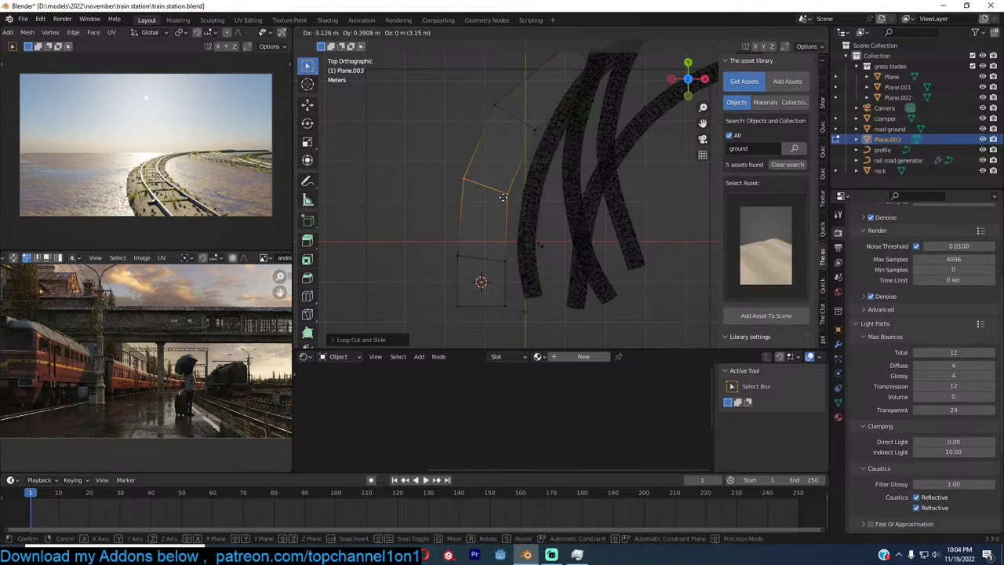
click(504, 196)
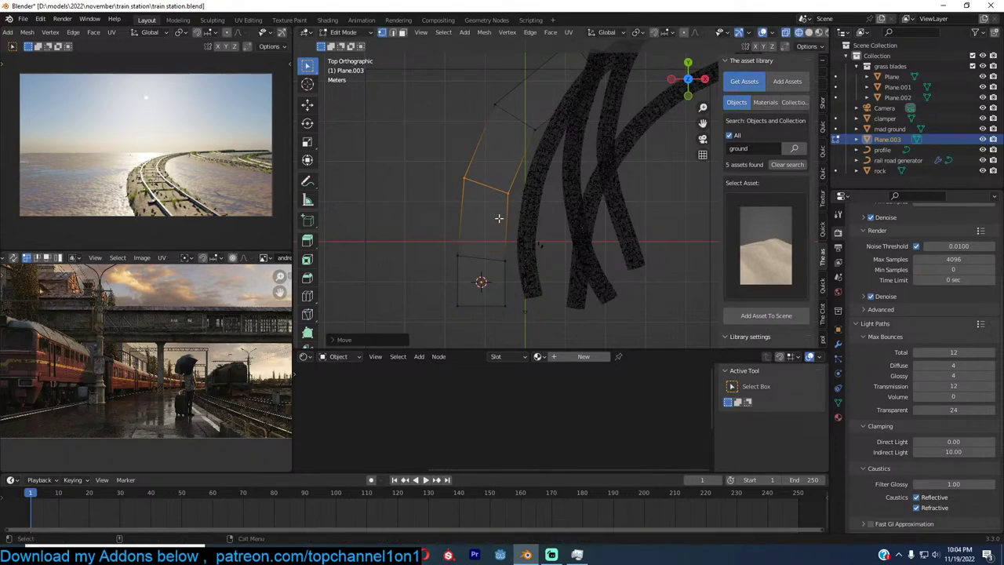
Rotate and shift the edge loop nearest the strip's near end to smooth the curve
alt+click(500, 259)
key(r)
click(523, 247)
key(g)
click(519, 248)
Rotate the whole strip slightly counterclockwise and move it closer alongside the outermost track
key(a)
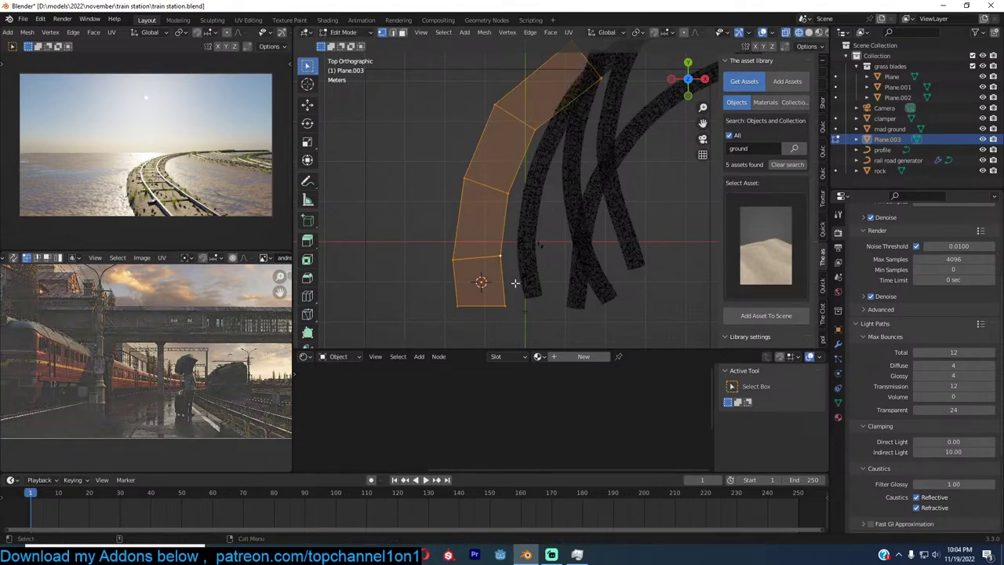
key(g)
click(542, 273)
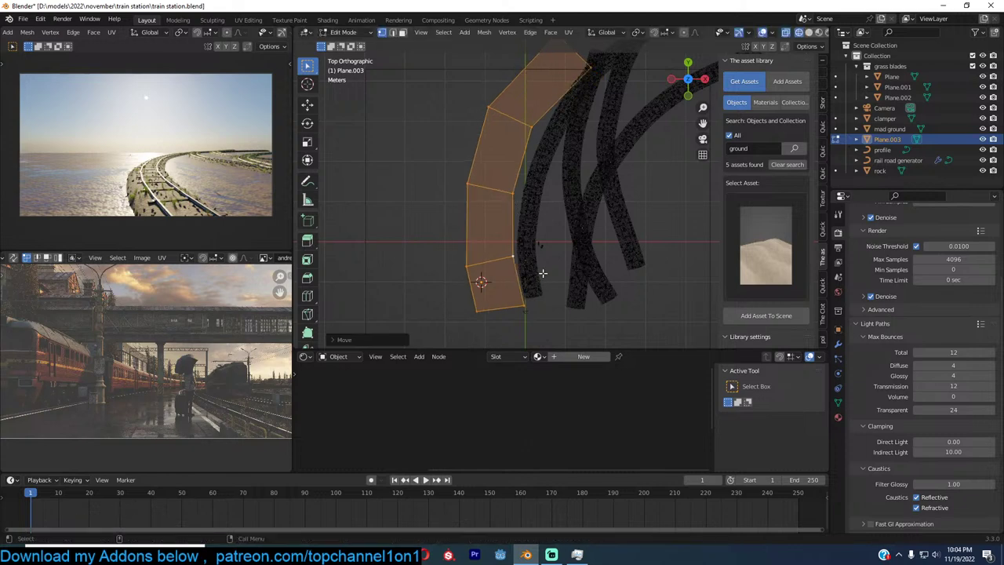
Add three loop cuts along the strip's curved segments and shift them outward to round off its bend beside the track
alt+click(518, 225)
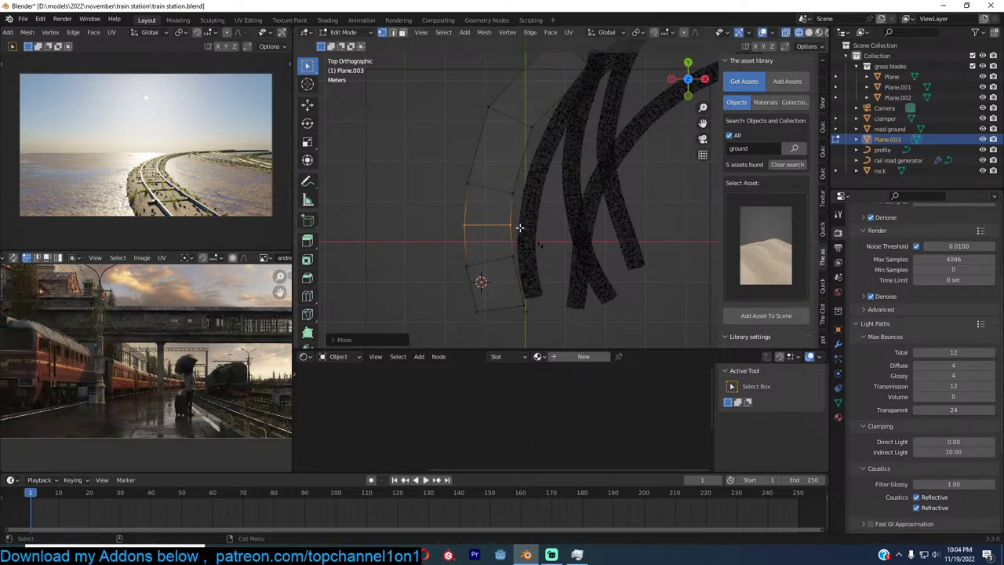
alt+click(532, 162)
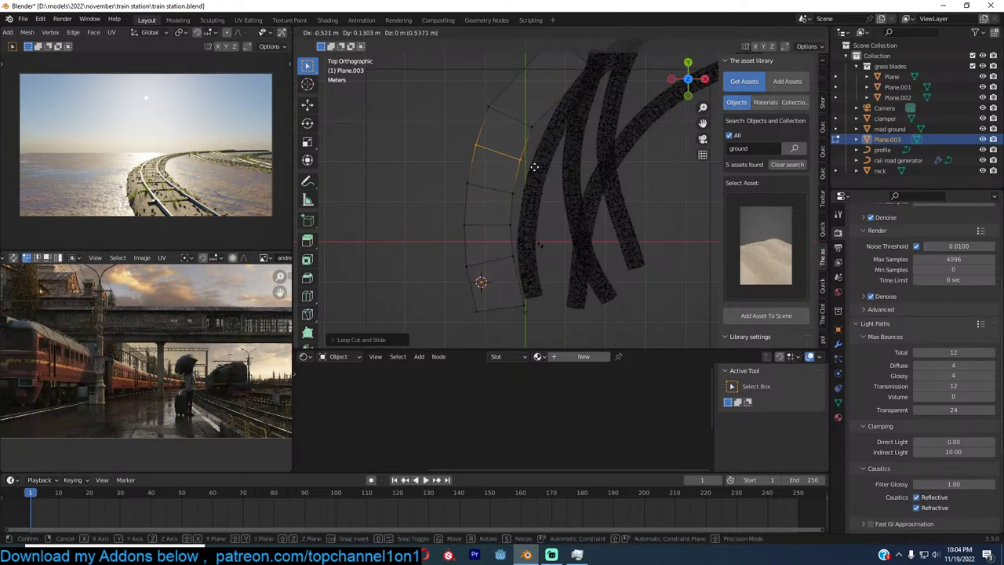
ctrl+right_click(536, 91)
key(Tab)
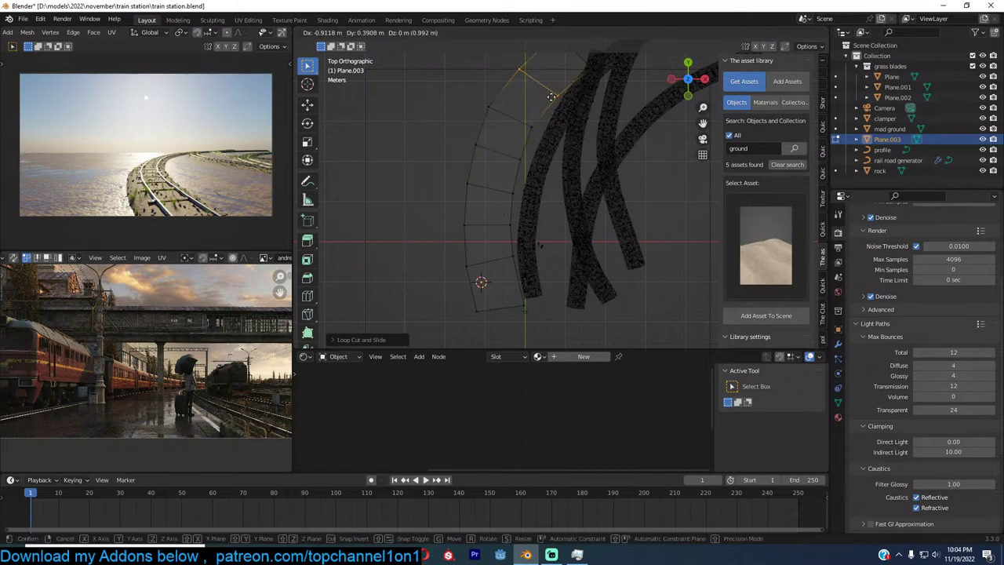
Extrude the whole strip upward about 1.6 m to form a raised platform beside the tracks
key(KP_0)
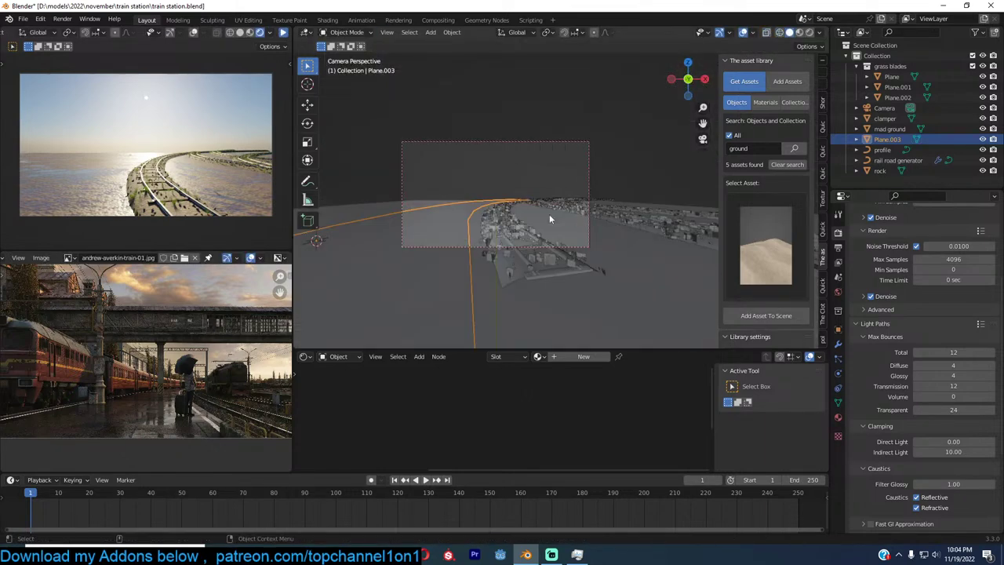
key(Tab)
key(e)
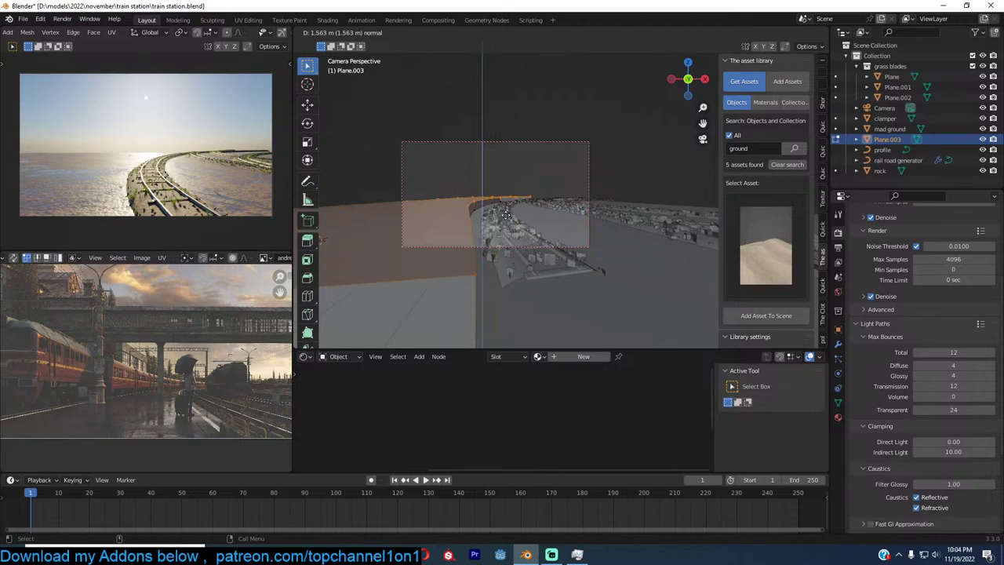
click(505, 215)
key(Tab)
key(alt+a)
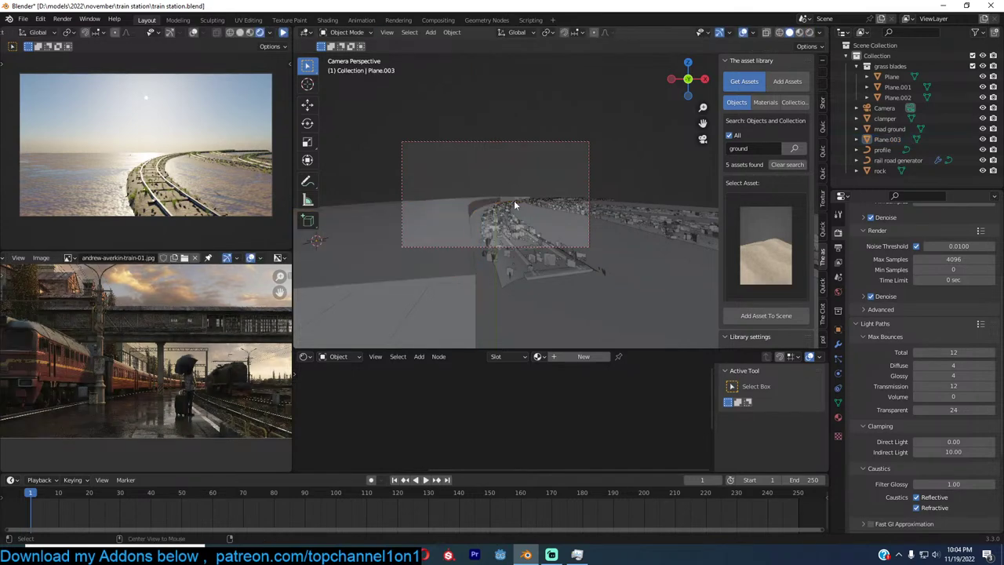
Rotate the camera about 9 degrees around Z, move it about 2.9 m over the platform, and refresh the rendered preview
click(534, 143)
key(r)
key(z)
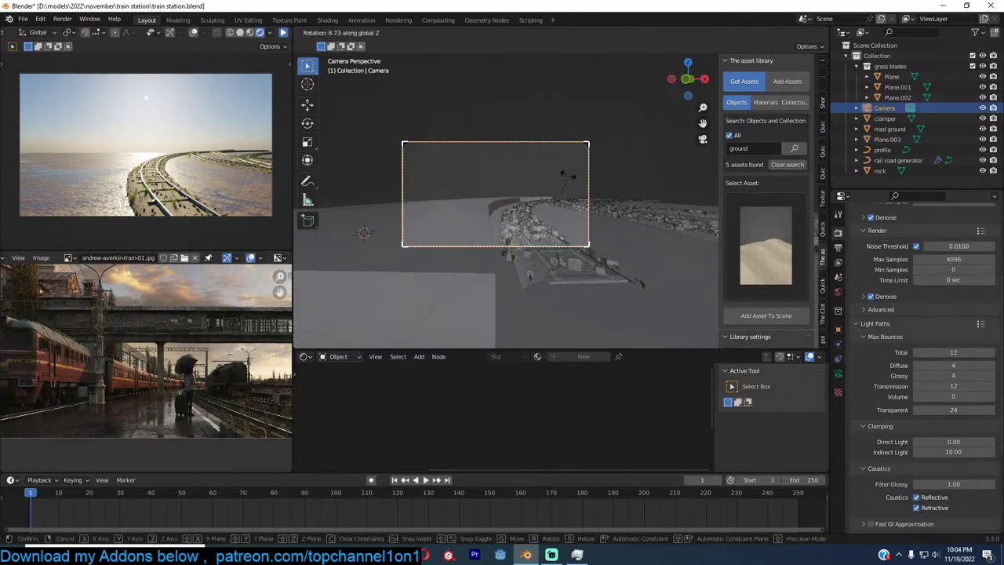
click(554, 152)
key(g)
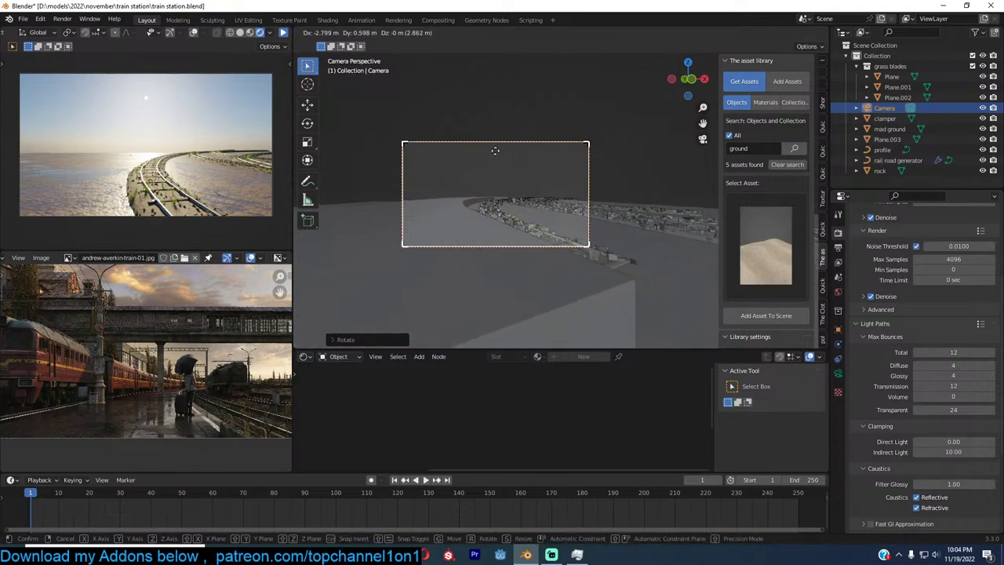
click(495, 150)
click(284, 33)
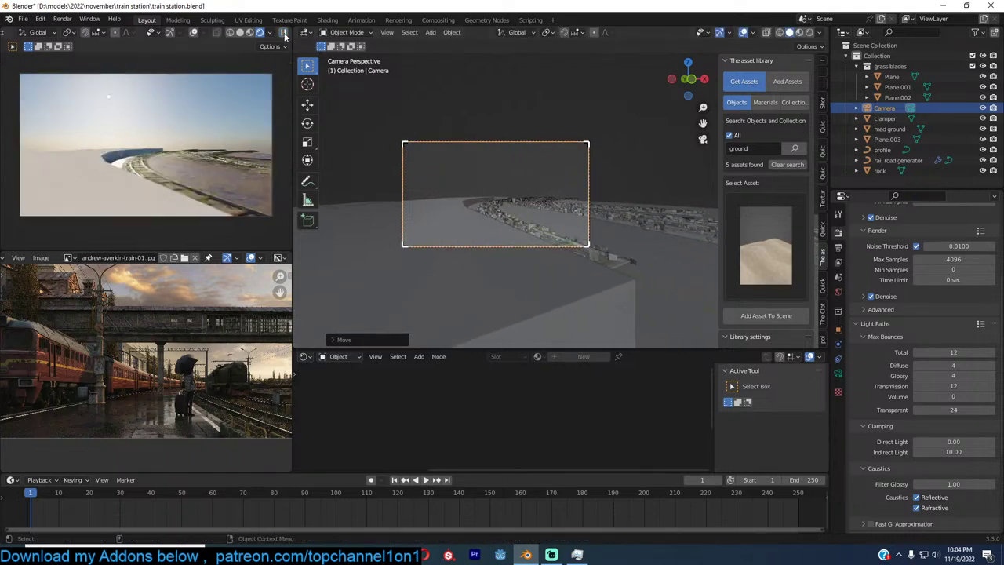
click(284, 34)
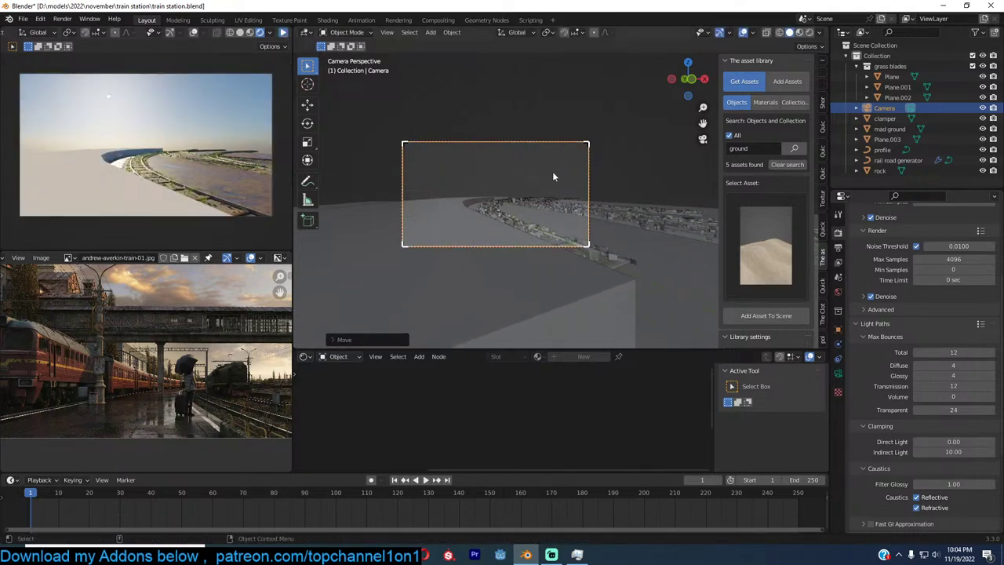
Tilt the camera upward about 6 degrees with free trackball rotation
key(r)
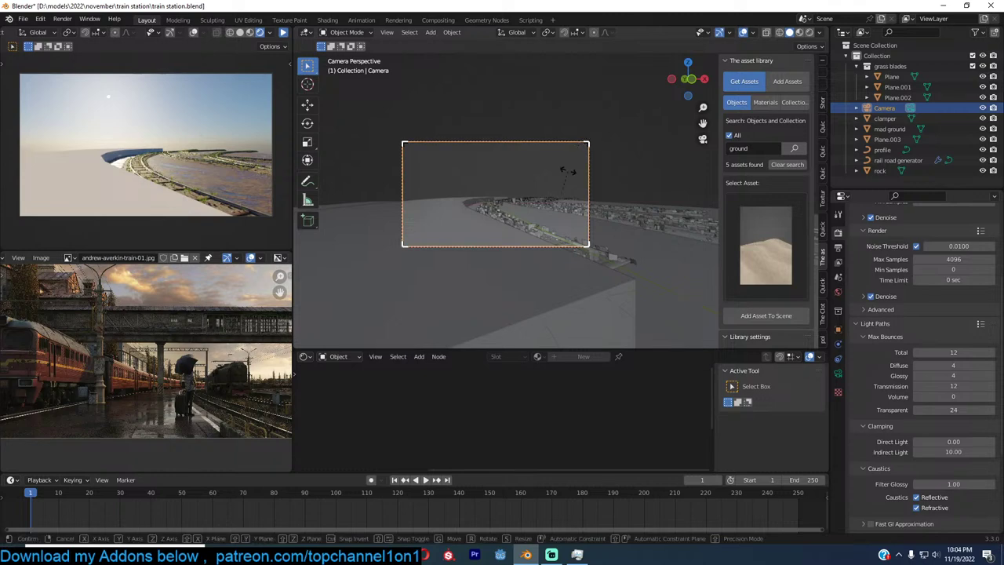
key(r)
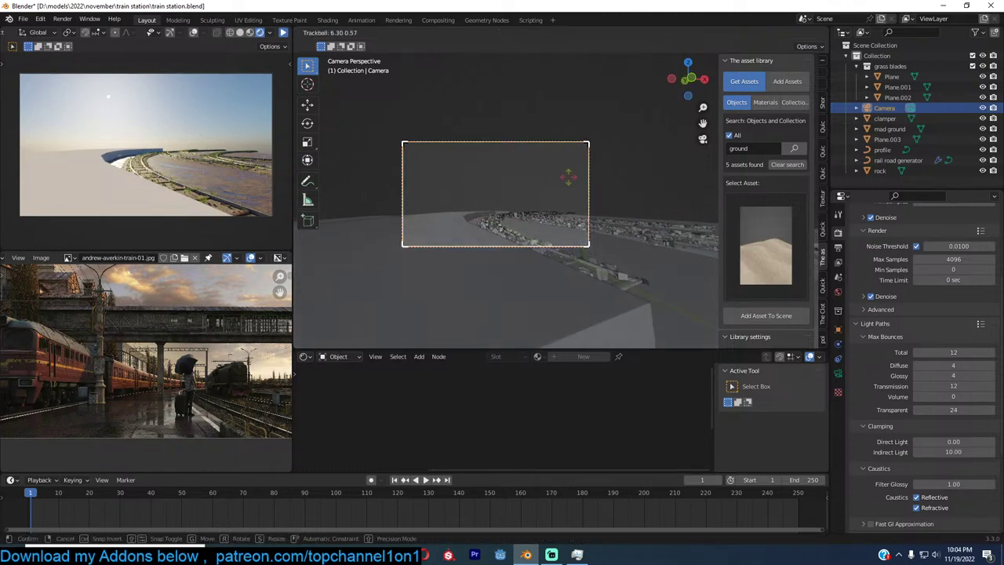
click(569, 176)
With the platform selected, search the asset library's materials for concrete
click(548, 206)
click(761, 103)
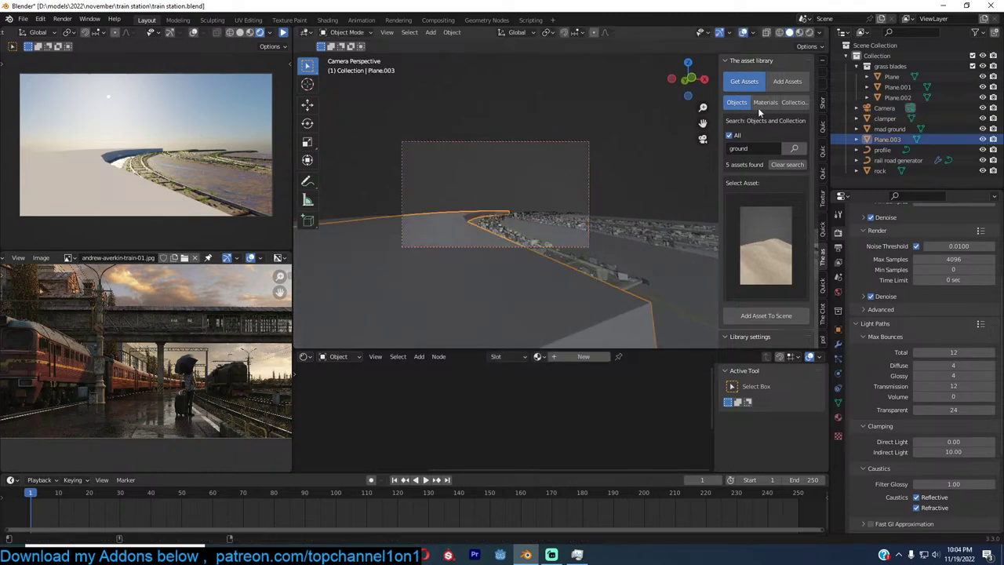
click(753, 148)
text(concrte)
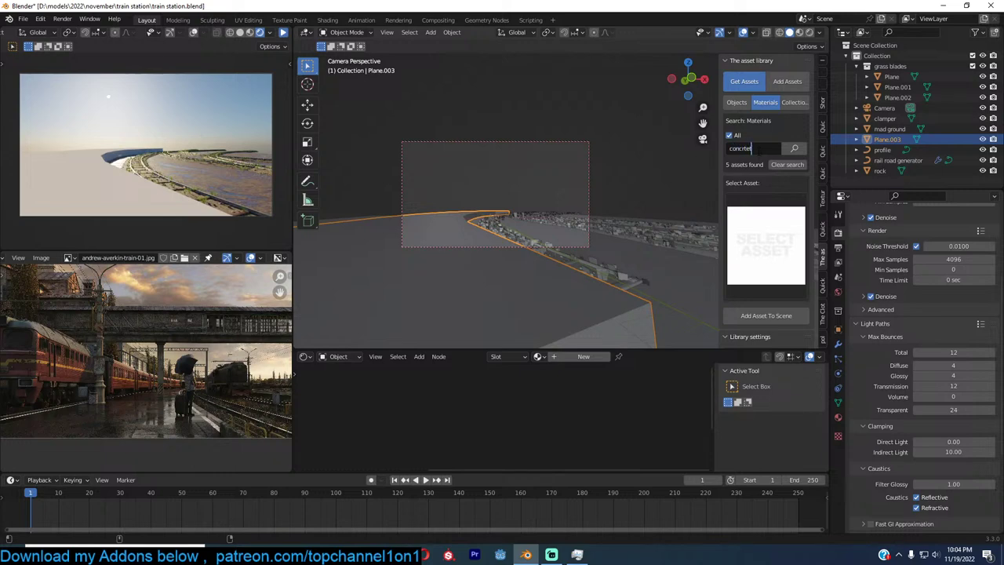
key(Return)
click(759, 149)
text(concrete)
key(Return)
Apply the glossy, stained grey-beige concrete material to the platform, check it in the rendered preview, and save the file
click(765, 250)
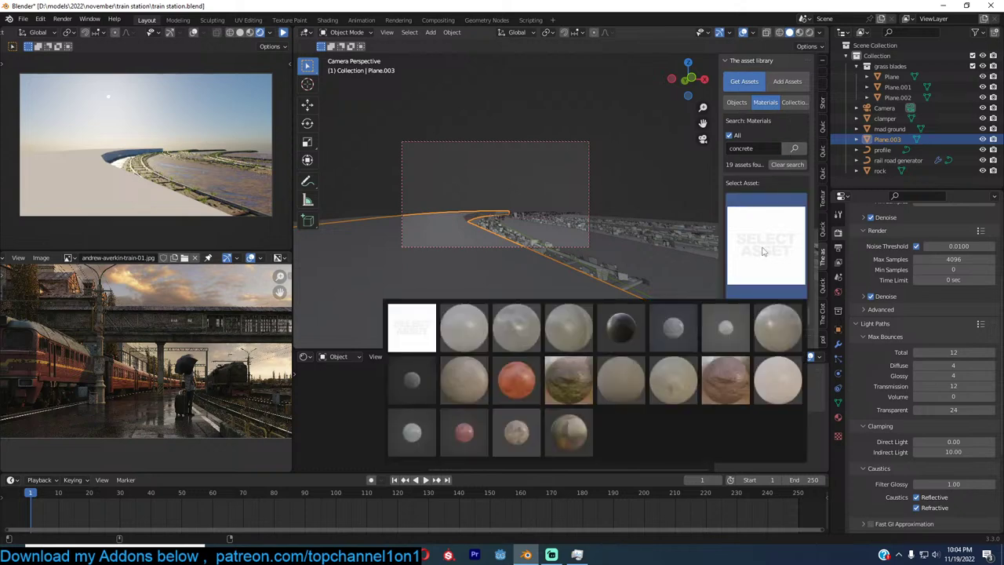
click(569, 326)
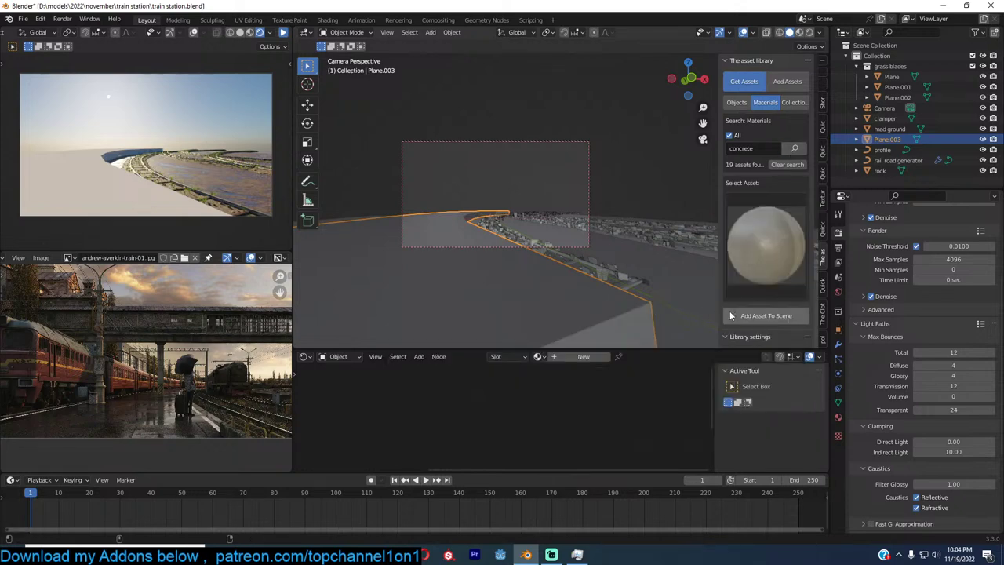
click(762, 316)
click(284, 33)
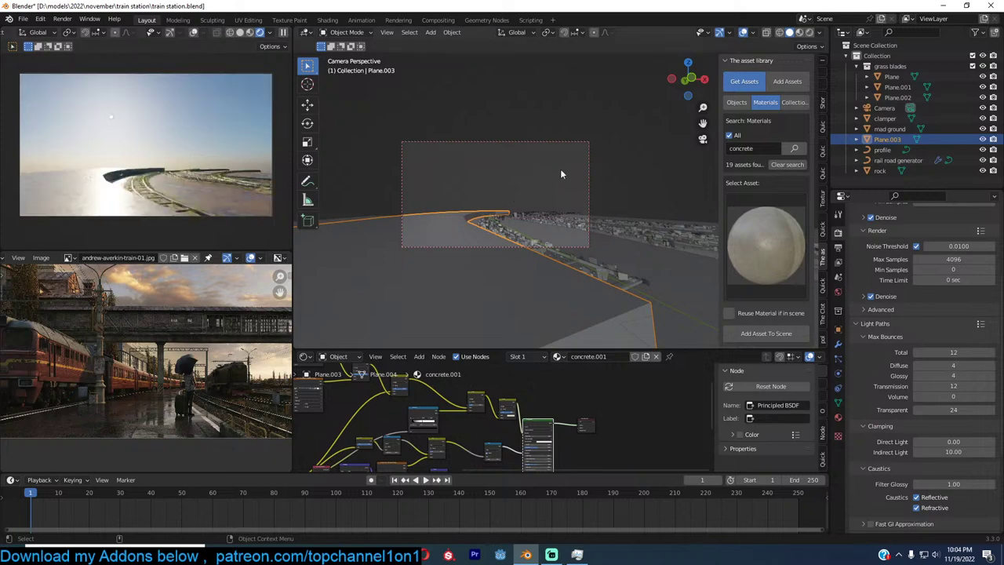
click(578, 121)
key(ctrl+s)
Shade the platform smooth and save the file
click(435, 222)
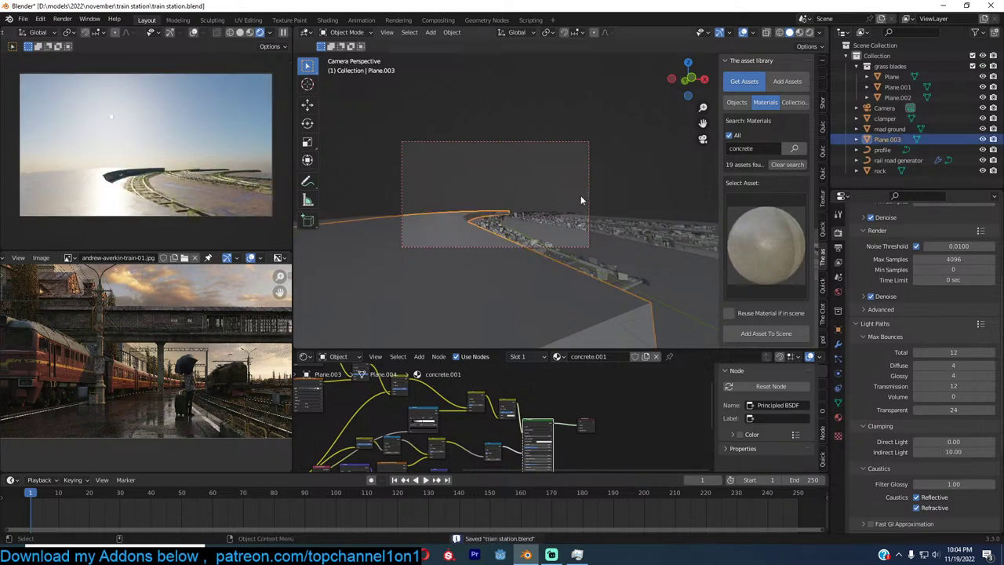
middle_drag(583, 200, 620, 179)
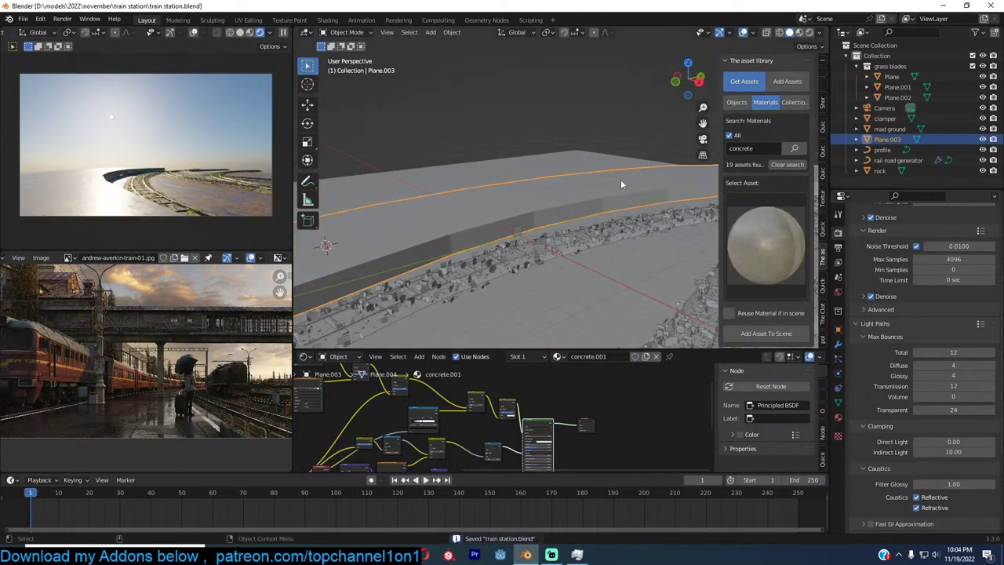
key(q)
key(Escape)
right_click(585, 188)
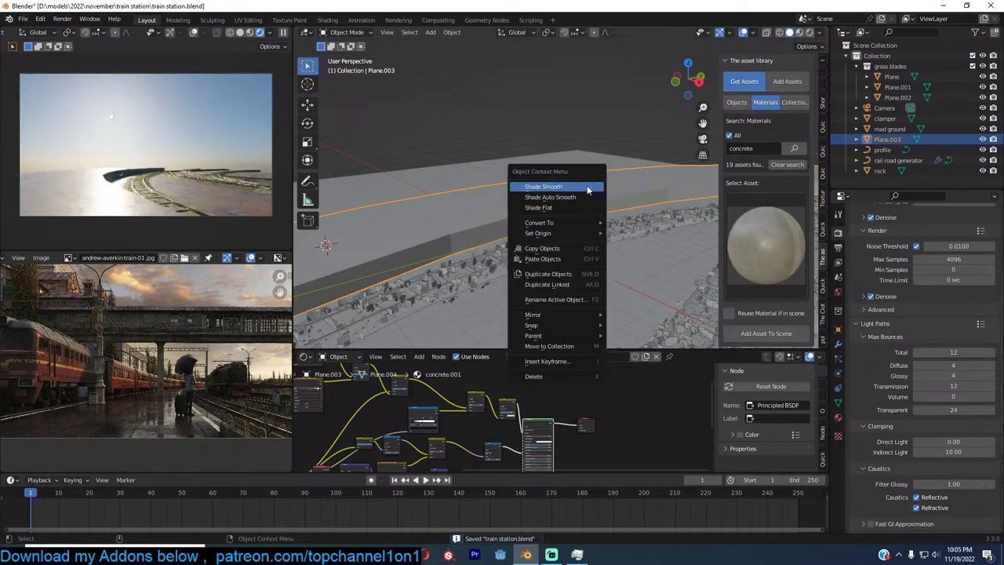
click(584, 189)
key(q)
click(585, 189)
middle_drag(577, 192, 615, 172)
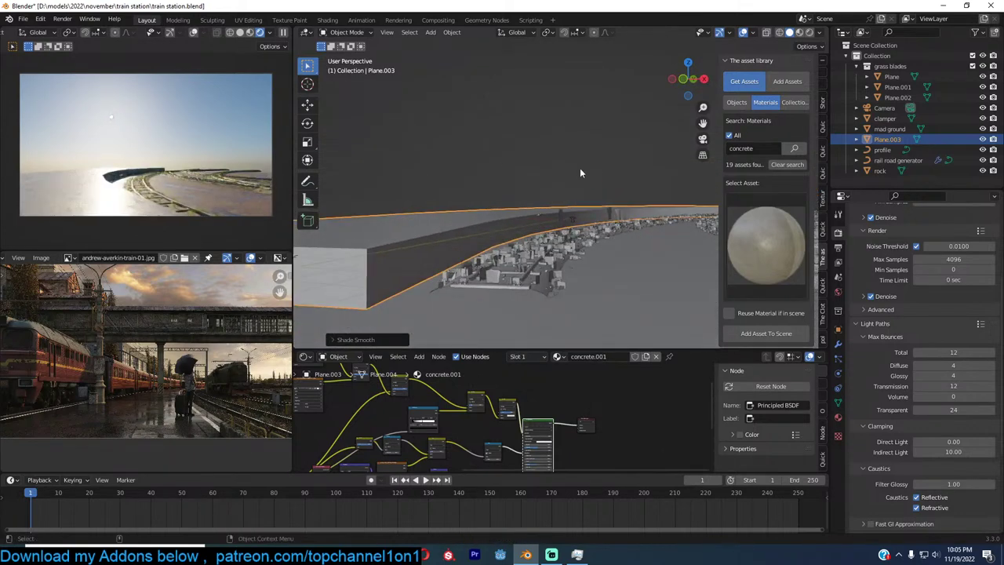
key(ctrl+s)
Switch the solid viewport's object colouring to Random
mouse_move(507, 241)
middle_down()
mouse_move(542, 225)
mouse_move(533, 229)
middle_up()
key(z)
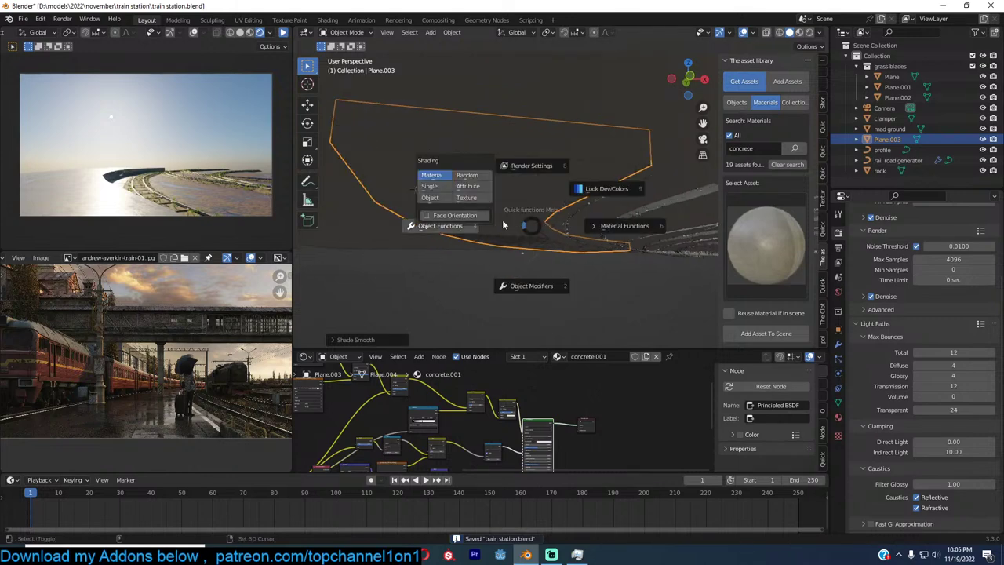
click(473, 180)
Select the platform's lower geometry in front view, delete its bottom faces while keeping the sides, and save the file
key(Tab)
key(a)
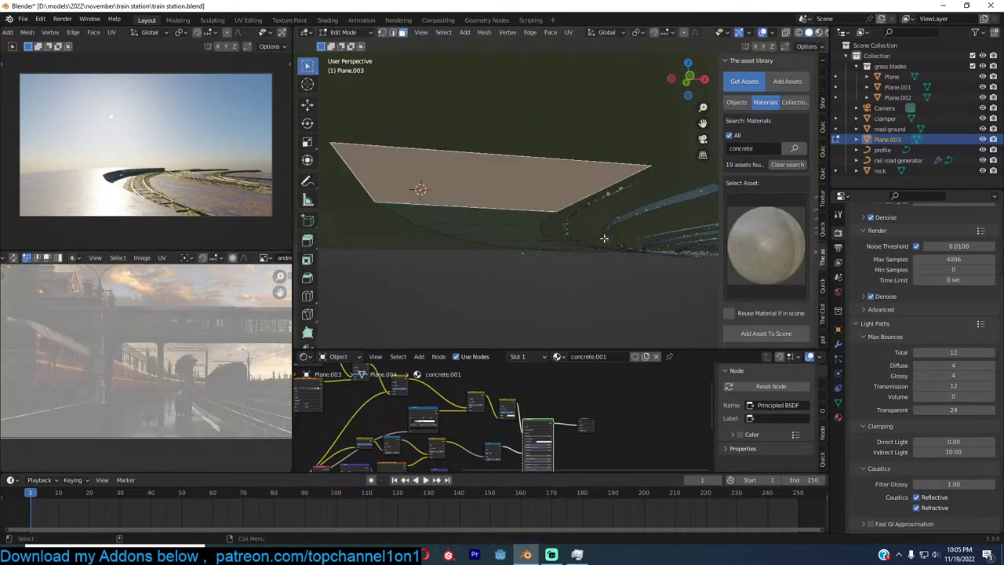
middle_drag(601, 235, 518, 233)
scroll(427, 217, down, 2)
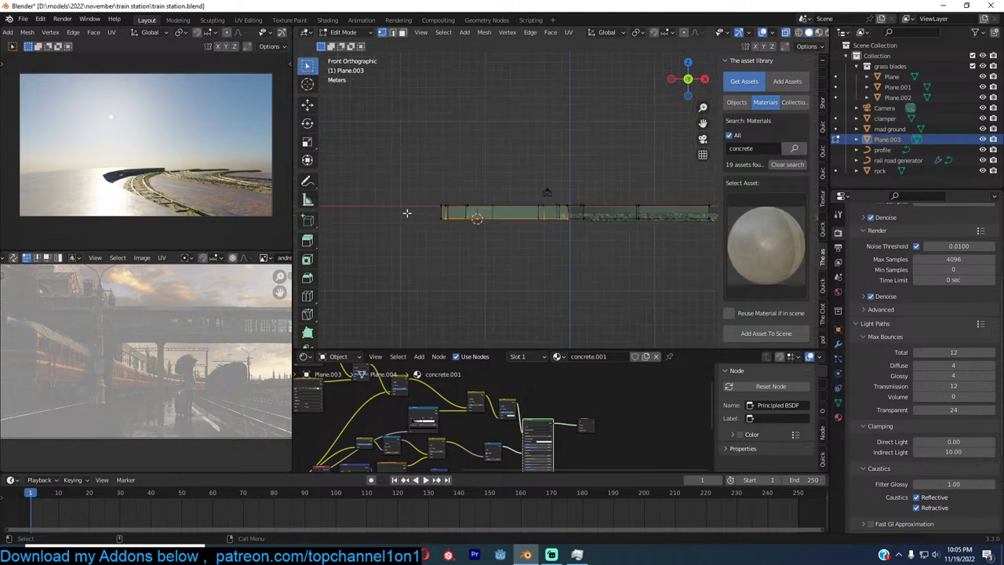
drag(412, 214, 716, 245)
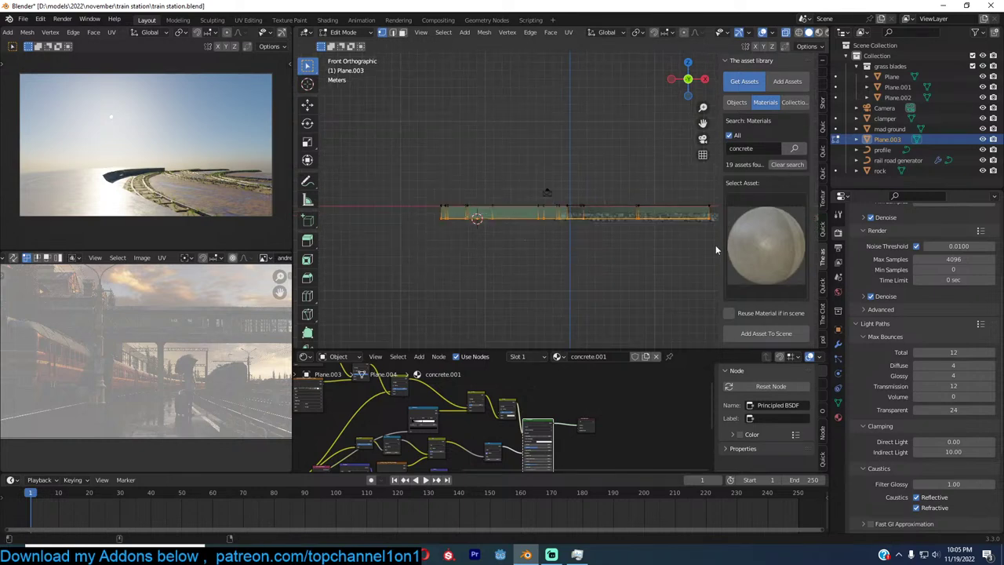
key(x)
click(631, 252)
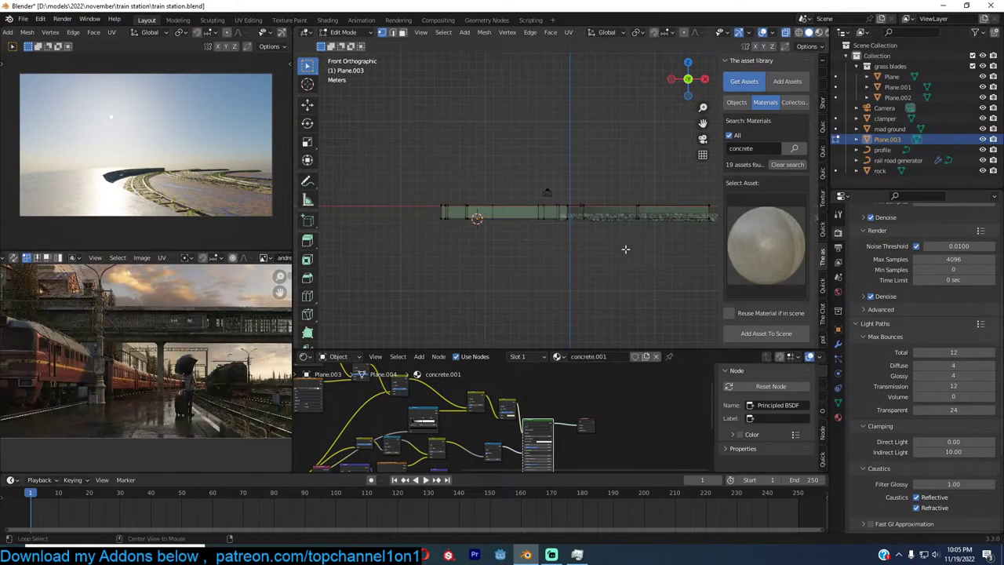
middle_drag(631, 253, 520, 275)
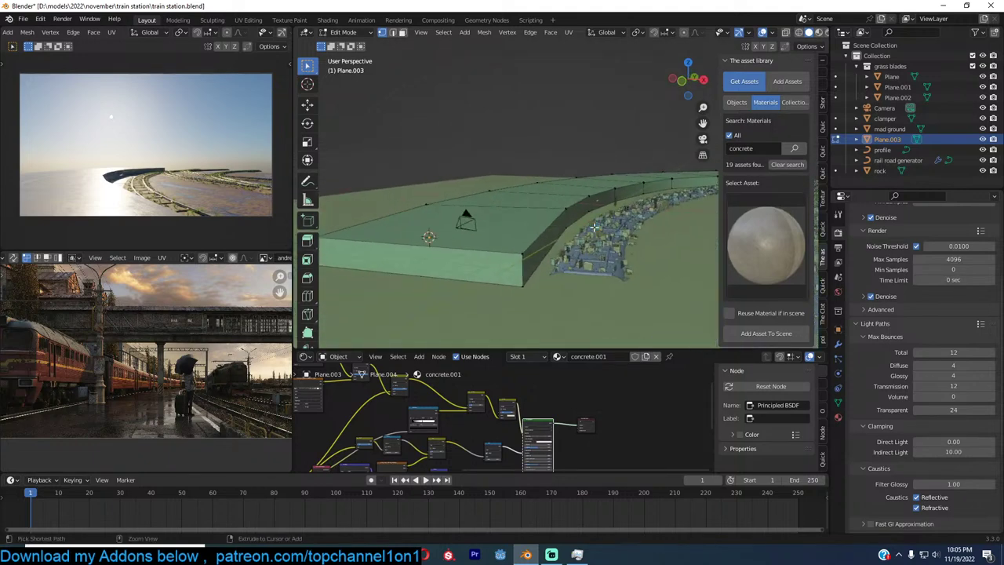
key(ctrl+s)
Add a horizontal loop cut close to the top of the platform's sides and select the narrow face band above it
key(ctrl+r)
click(521, 275)
click(524, 259)
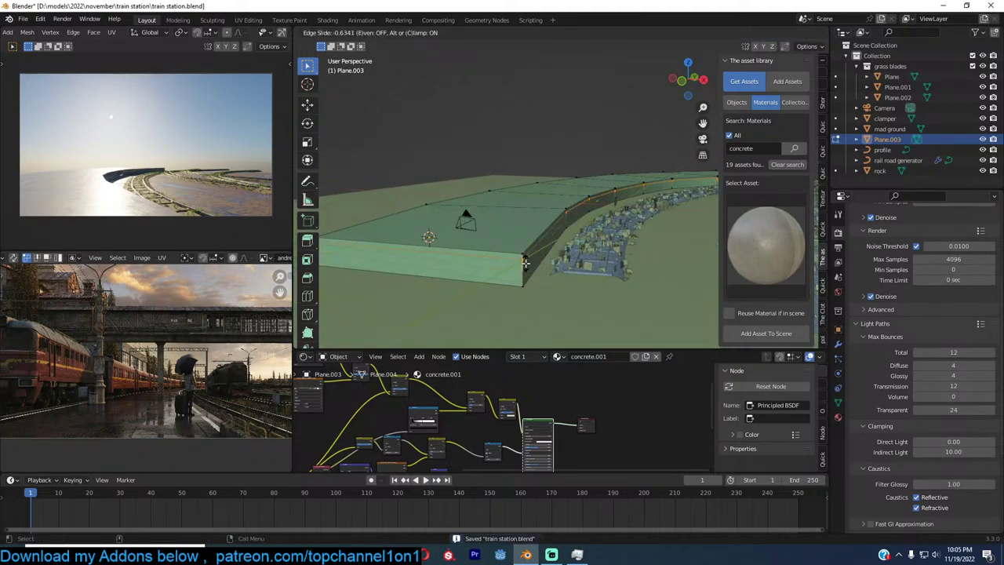
key(3)
alt+click(525, 257)
scroll(541, 259, up, 2)
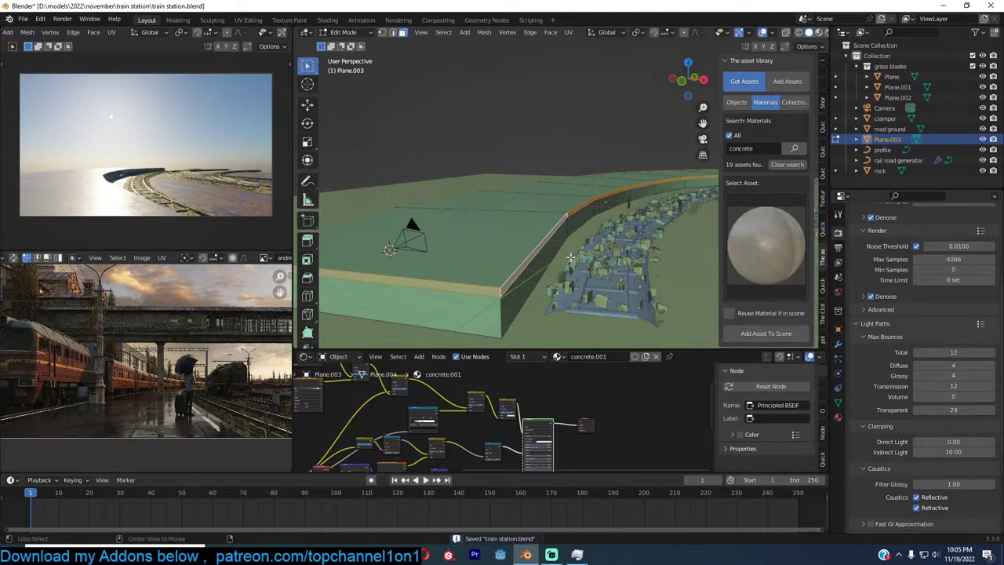
Try to extrude the narrow upper face band outward along its normals by about 0.12 m
key(alt+e)
click(572, 268)
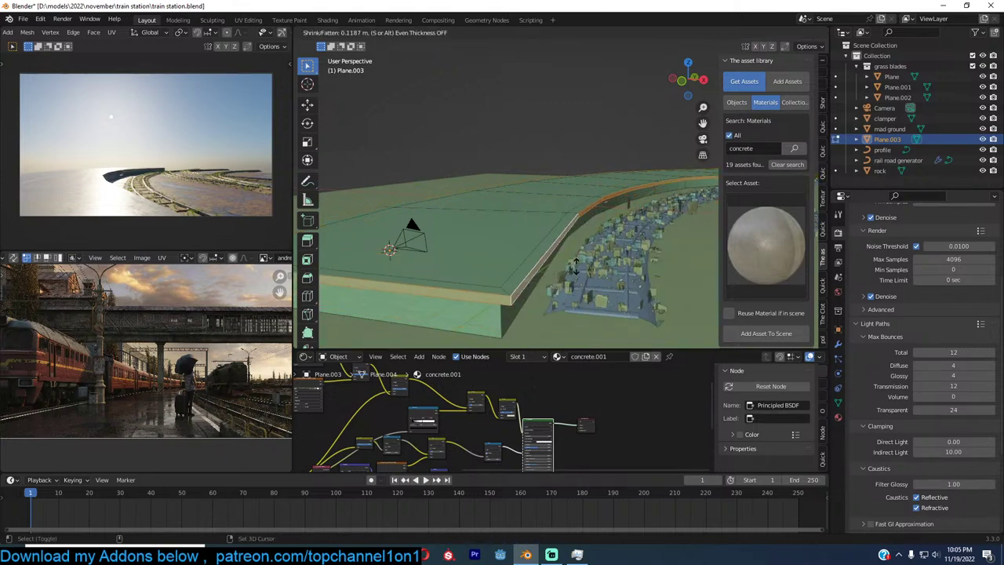
click(580, 266)
Apply the platform's scale and extrude the upper face band outward along its normals about 0.18 m as an overhanging lip
key(Tab)
key(ctrl+a)
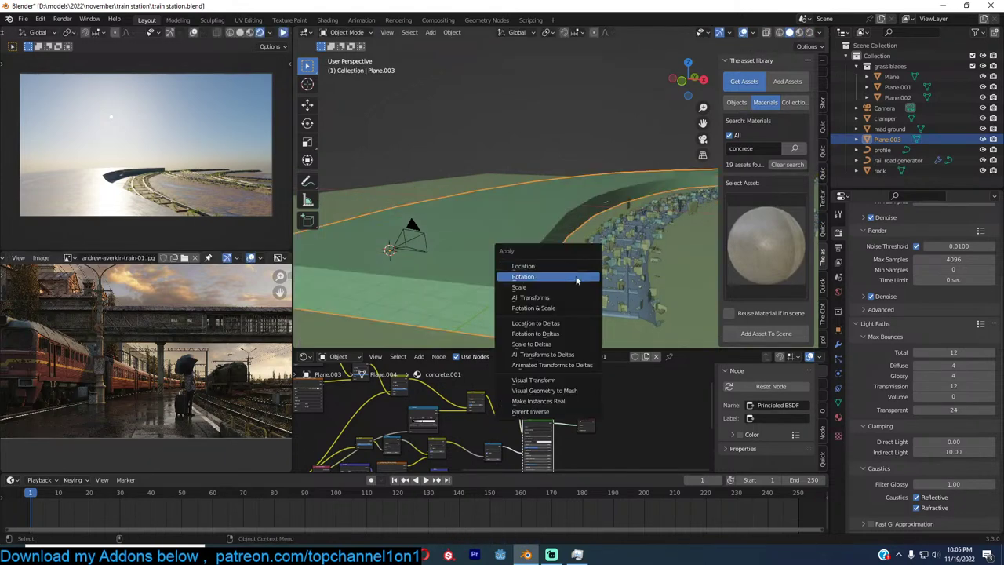
click(574, 287)
key(Tab)
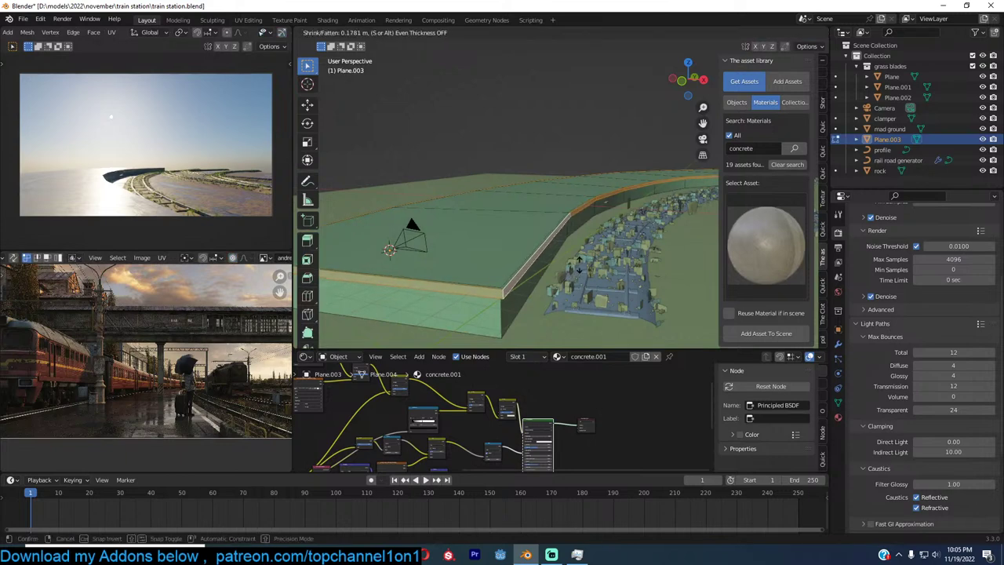
key(Tab)
mouse_move(582, 267)
middle_down()
mouse_move(605, 275)
mouse_move(594, 275)
middle_up()
key(alt+a)
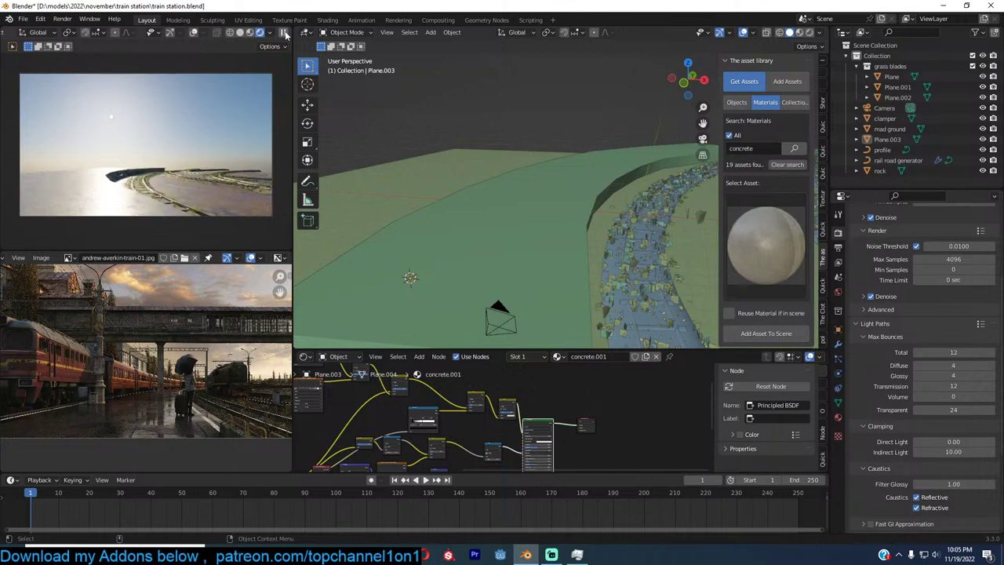
Save the train station file and start a second Blender instance
click(283, 33)
key(ctrl+s)
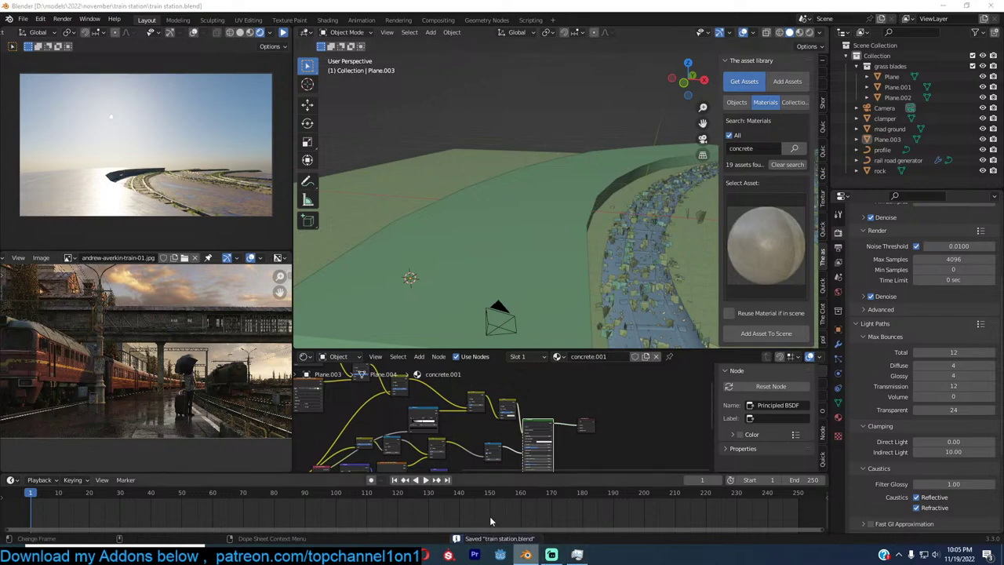
right_click(527, 554)
click(500, 503)
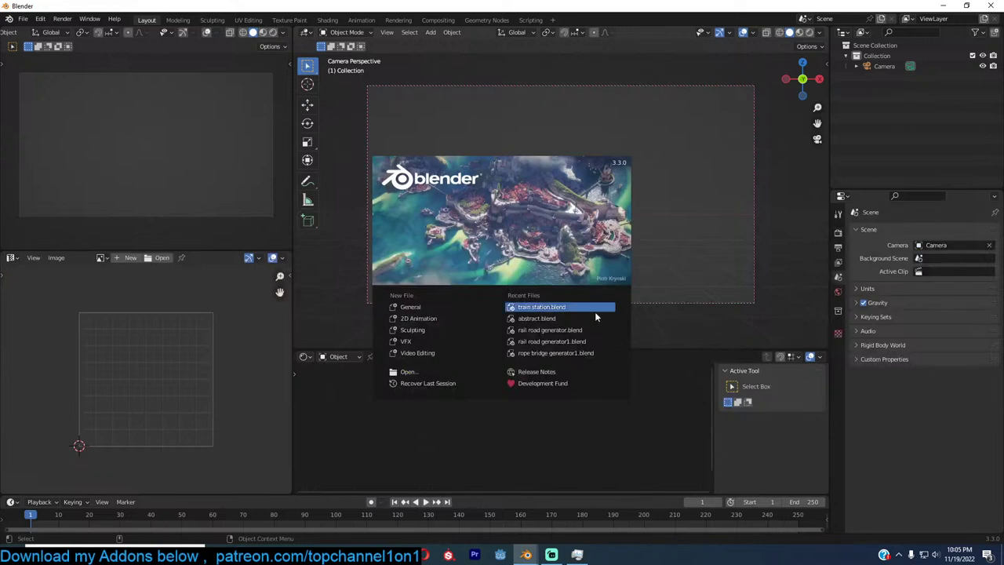
Open room.blend from the room folder of the november models directory in the second Blender instance
click(161, 101)
click(23, 18)
click(60, 42)
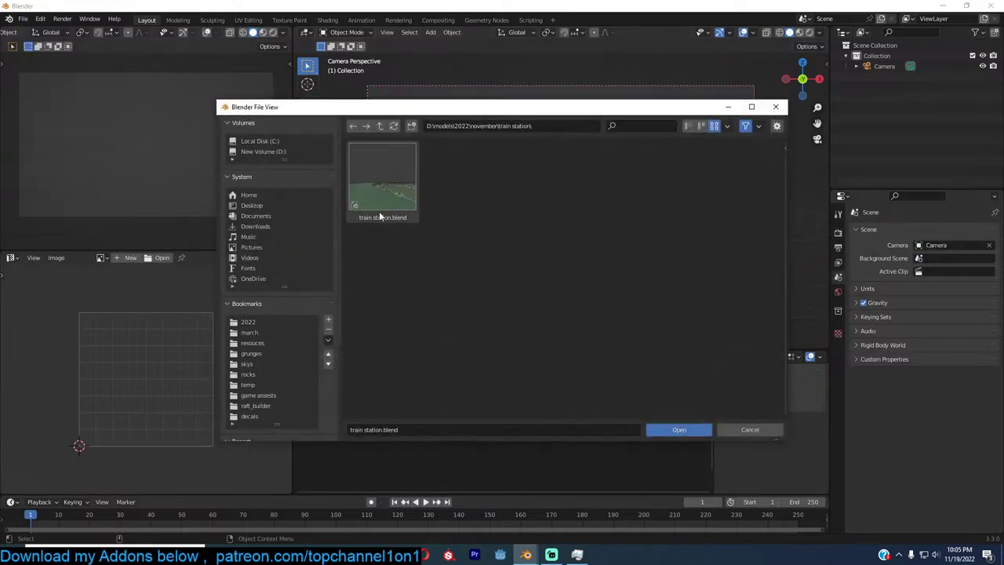
click(380, 125)
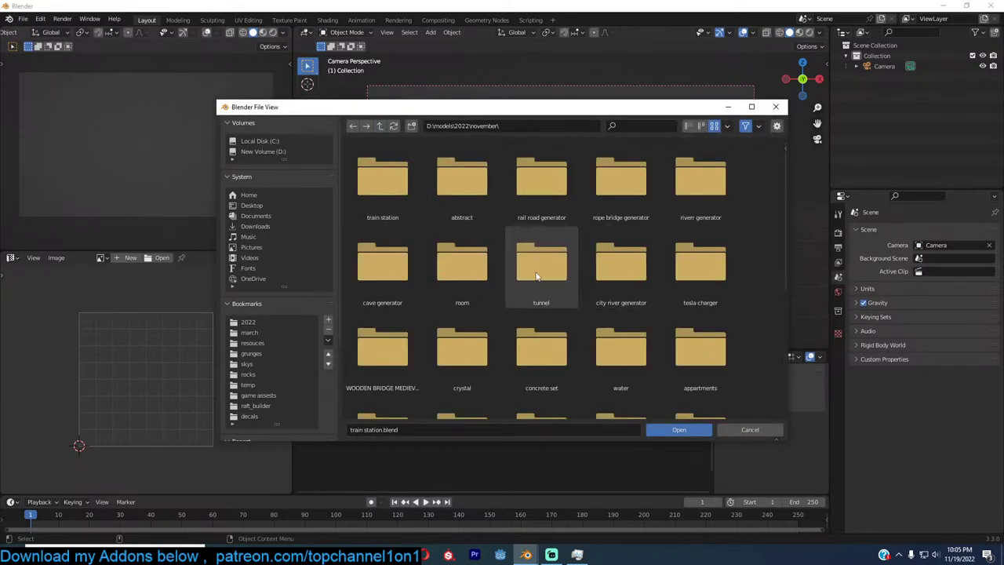
double_click(495, 279)
double_click(413, 195)
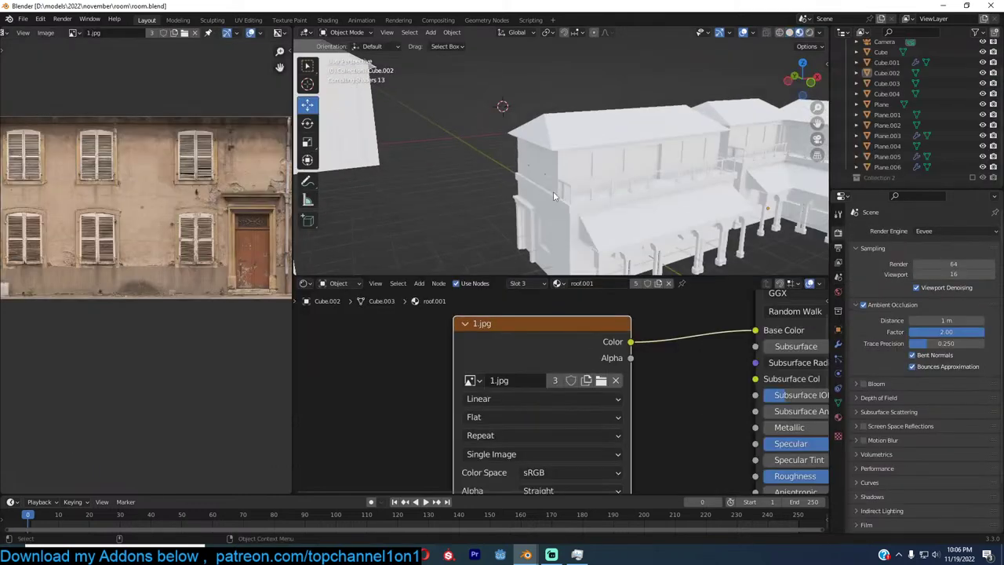
Examine the textured buildings in the room file from several angles to find ones that suit the station scene
middle_drag(608, 180, 490, 216)
click(526, 173)
click(489, 155)
click(492, 213)
click(480, 162)
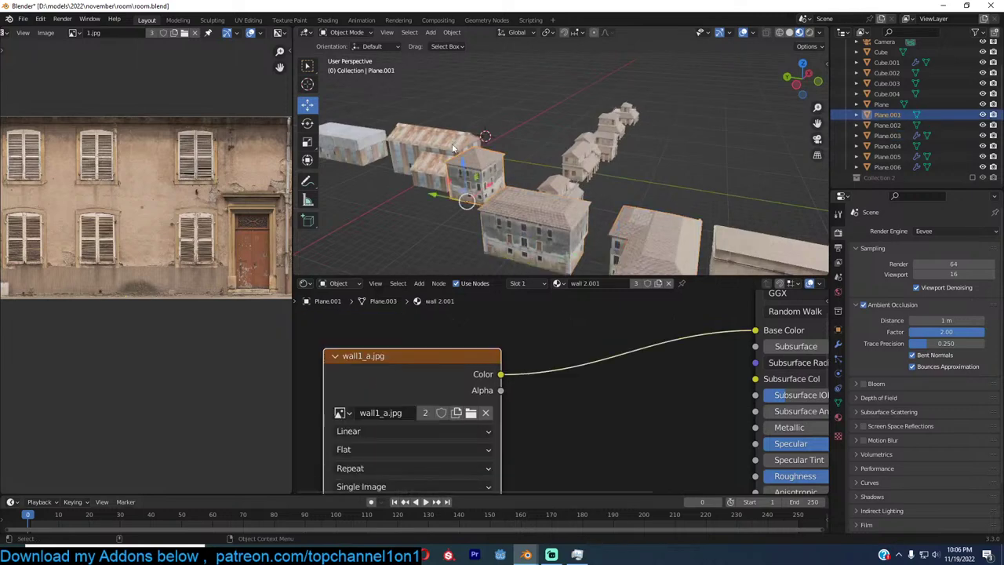
click(436, 165)
click(362, 146)
click(626, 147)
click(585, 159)
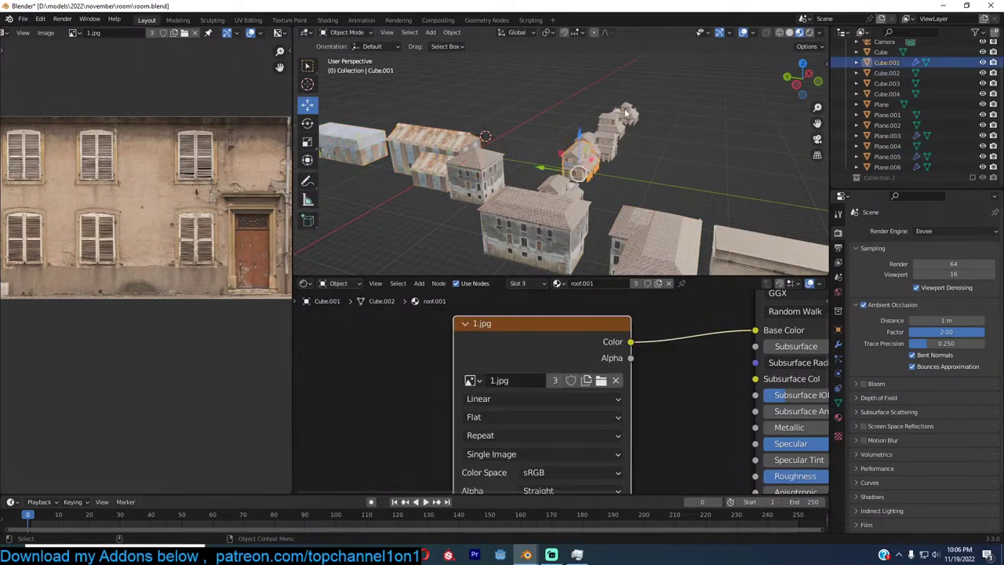
click(627, 114)
scroll(634, 178, down, 4)
middle_drag(636, 179, 553, 177)
click(531, 169)
click(502, 182)
click(504, 209)
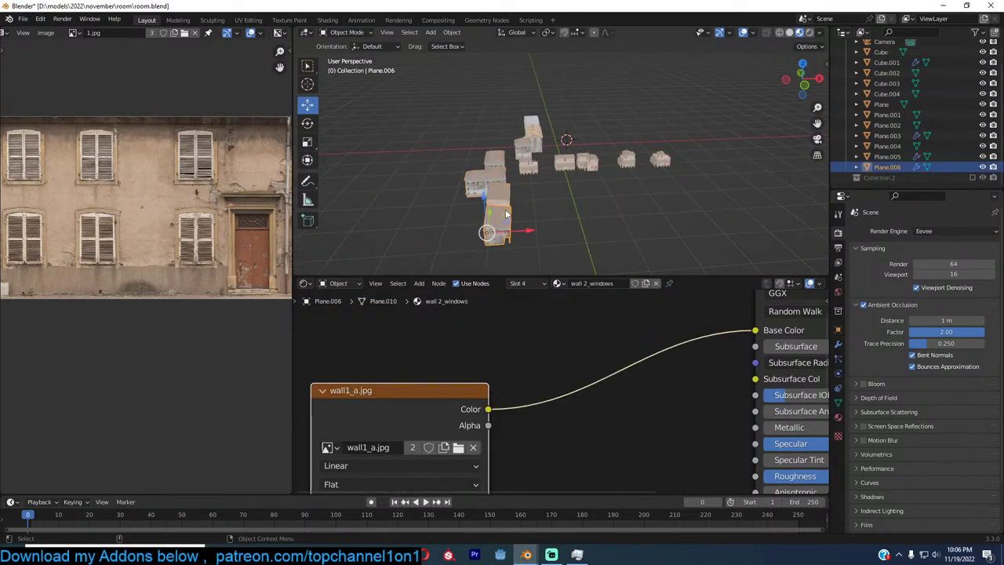
drag(454, 87, 713, 238)
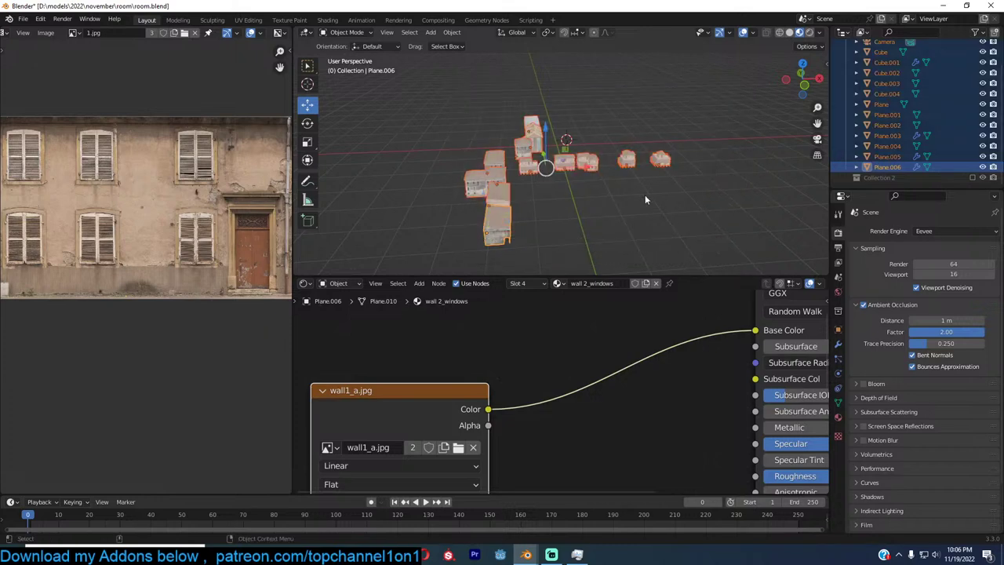
key(F2)
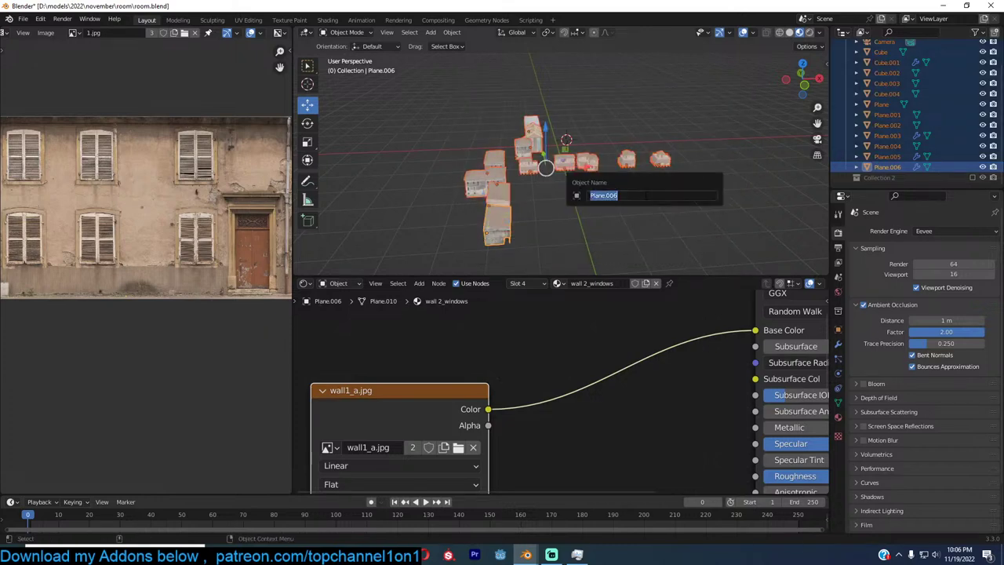
key(Escape)
key(ctrl+F2)
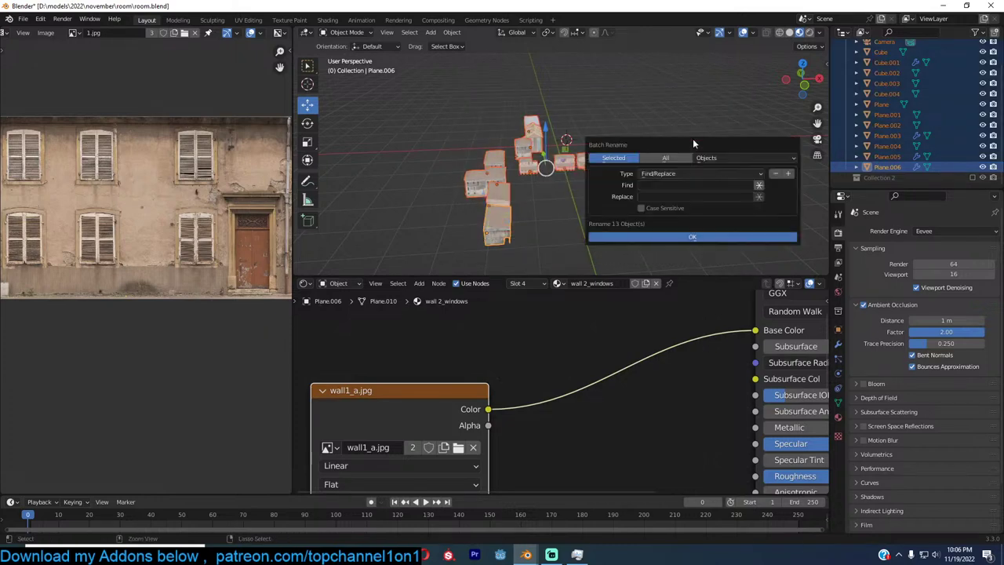
scroll(548, 149, up, 2)
middle_drag(547, 149, 505, 134)
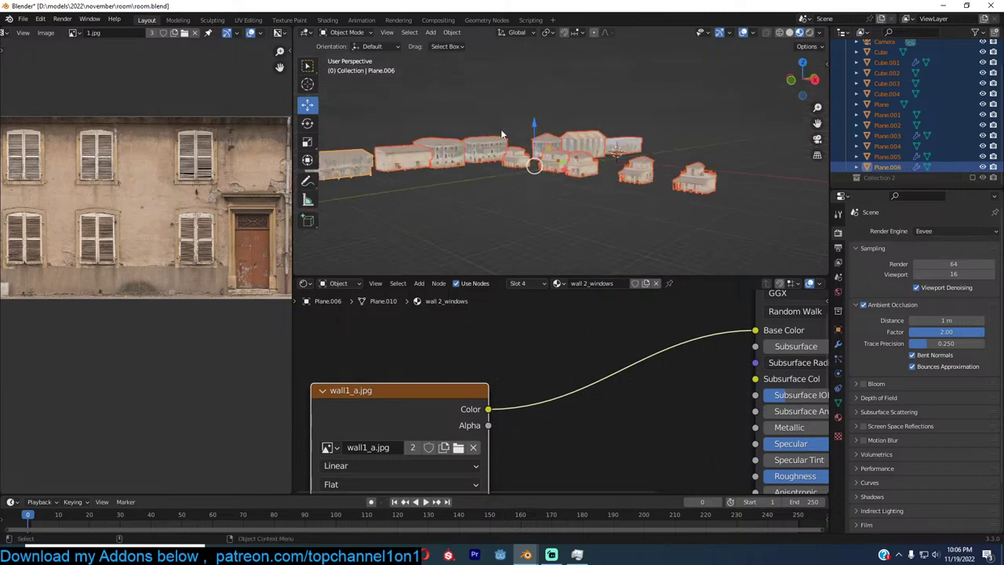
Copy the rusty metal warehouse from the room file and paste it into the train station scene
scroll(506, 135, up, 3)
click(582, 137)
middle_drag(582, 136, 478, 151)
middle_drag(637, 149, 460, 187)
scroll(585, 177, down, 3)
middle_drag(584, 177, 596, 161)
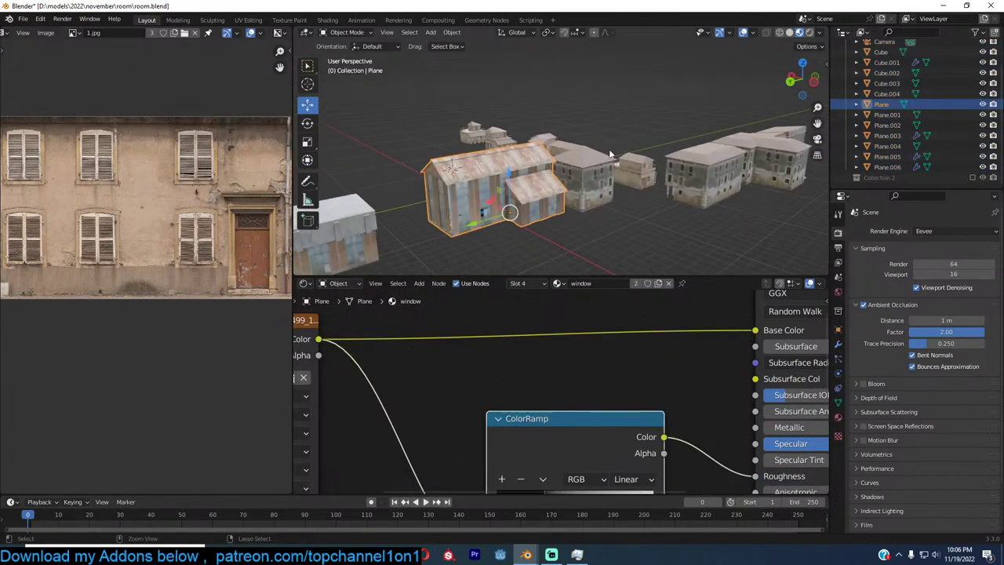
key(ctrl+c)
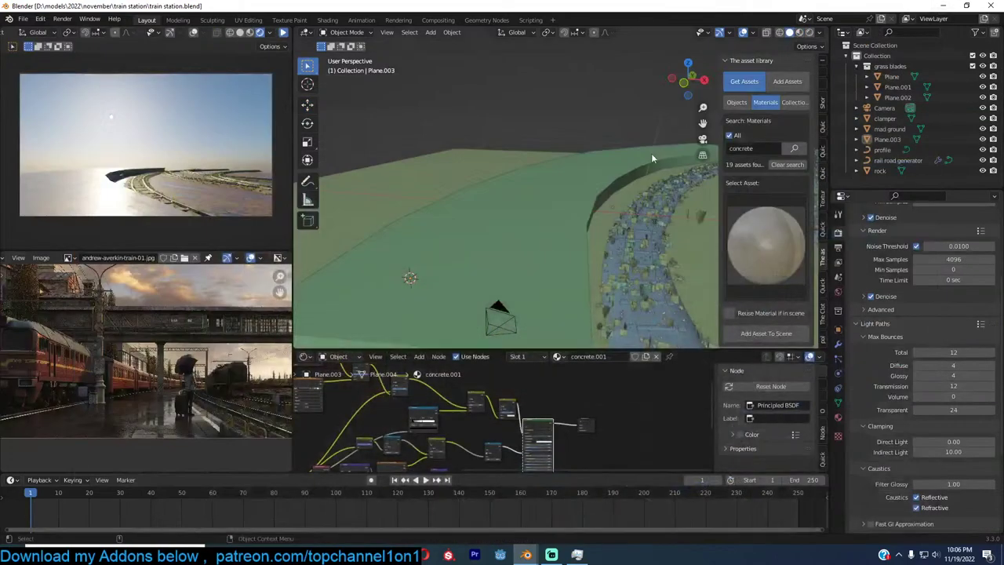
click(551, 190)
key(ctrl+v)
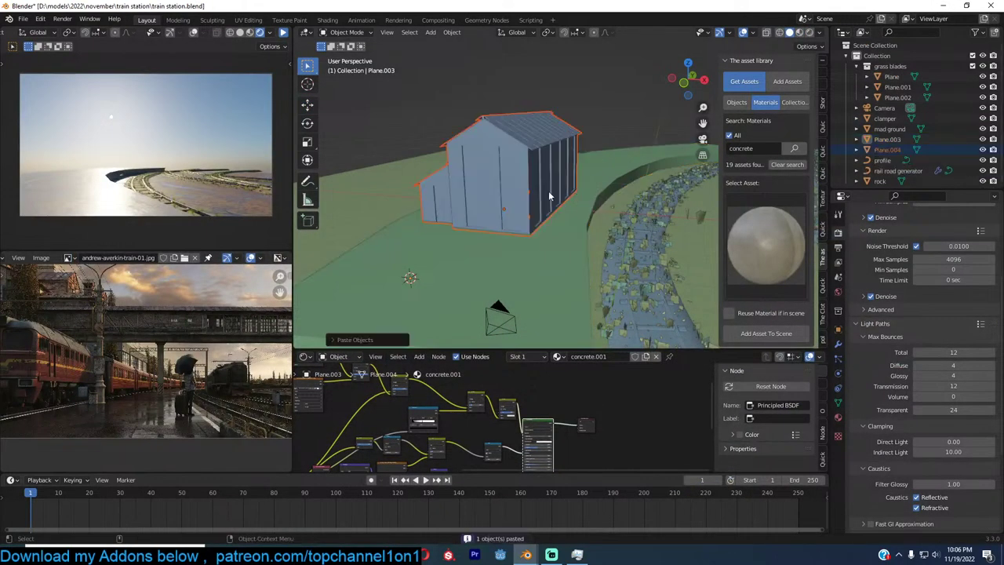
Move the pasted warehouse in camera view to the platform side facing away from the tracks
key(KP_0)
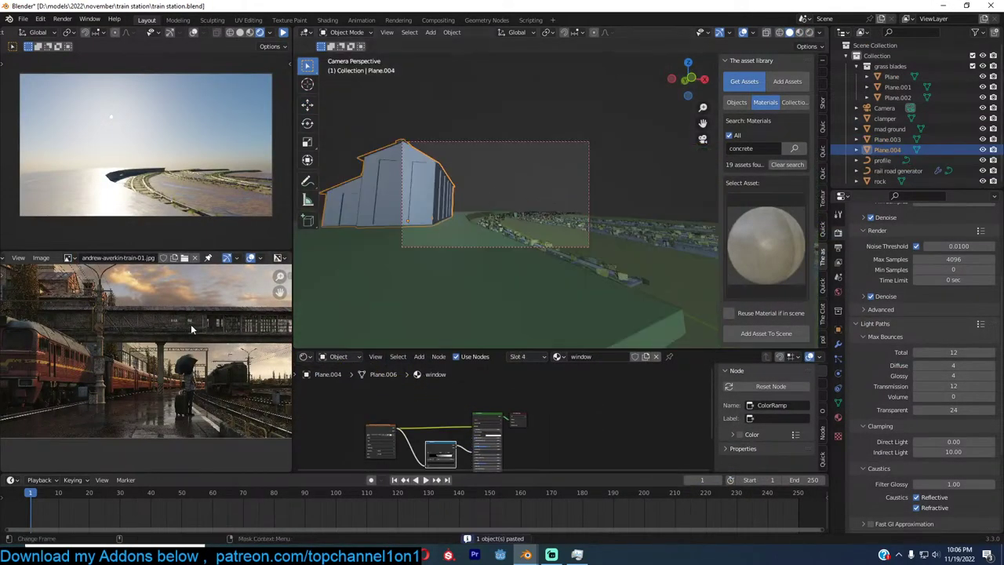
scroll(192, 329, down, 3)
middle_drag(192, 329, 253, 340)
scroll(252, 341, up, 2)
shift+middle_drag(437, 181, 535, 186)
scroll(535, 187, up, 2)
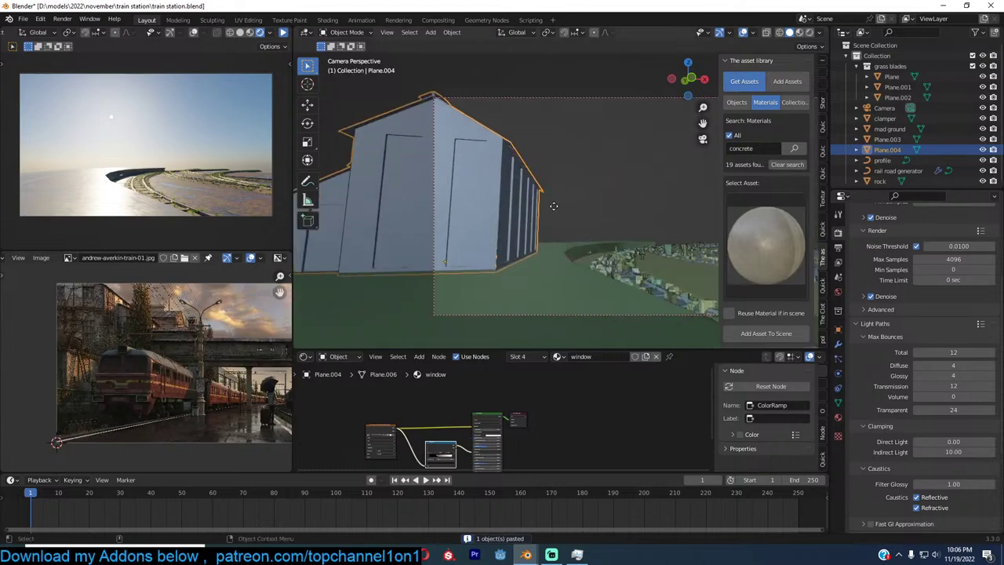
key(g)
click(461, 216)
key(KP_7)
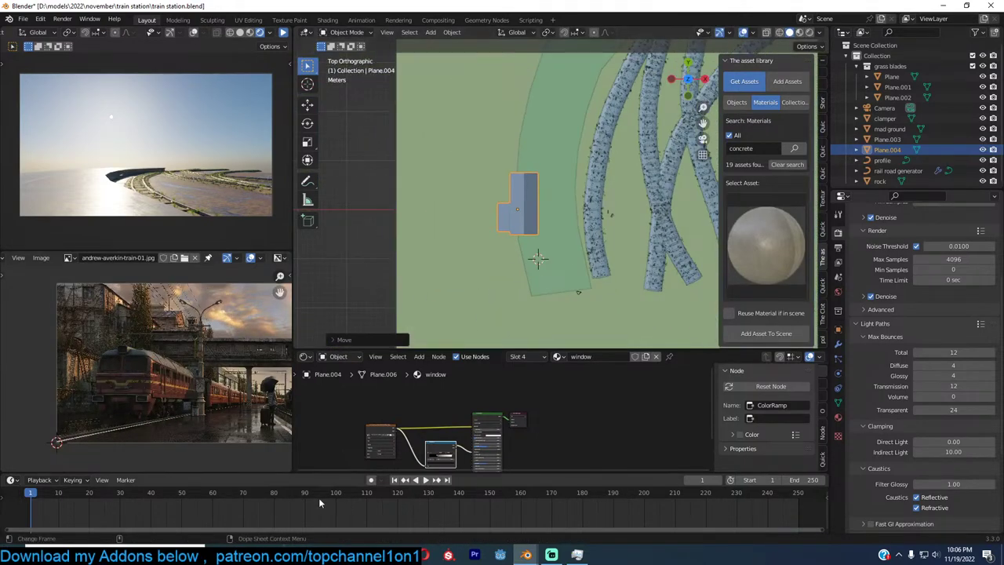
Copy the two-storey balconied house Cube.002 from the room file and switch back to the train station file
mouse_move(538, 554)
click(567, 525)
scroll(527, 243, up, 4)
scroll(598, 234, down, 2)
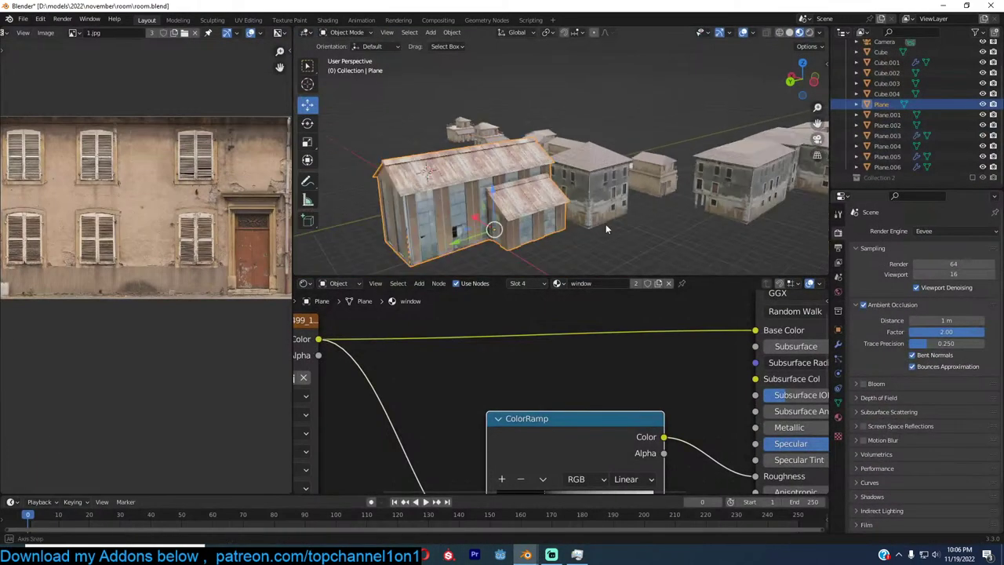
middle_drag(605, 225, 601, 187)
click(626, 202)
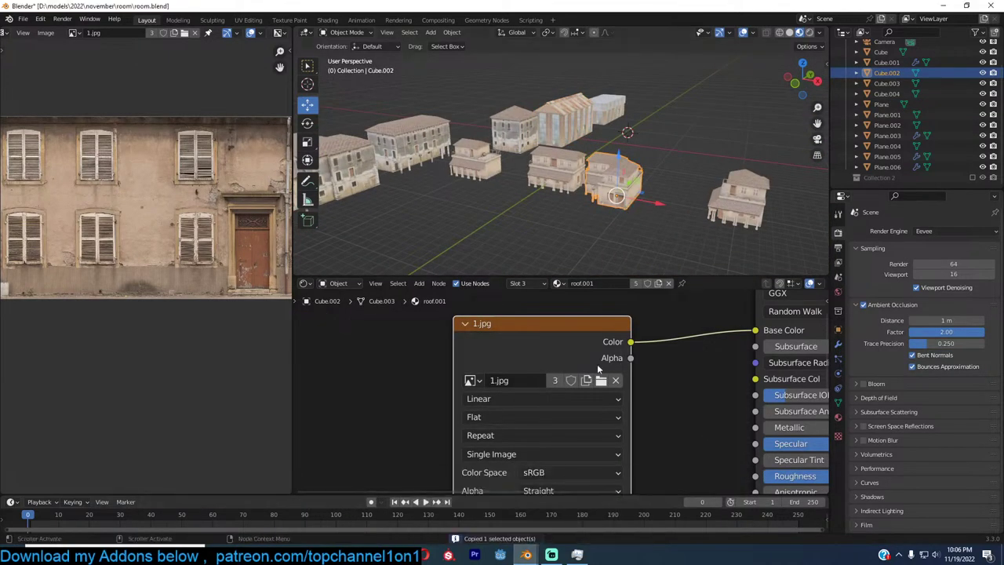
mouse_move(525, 554)
click(434, 488)
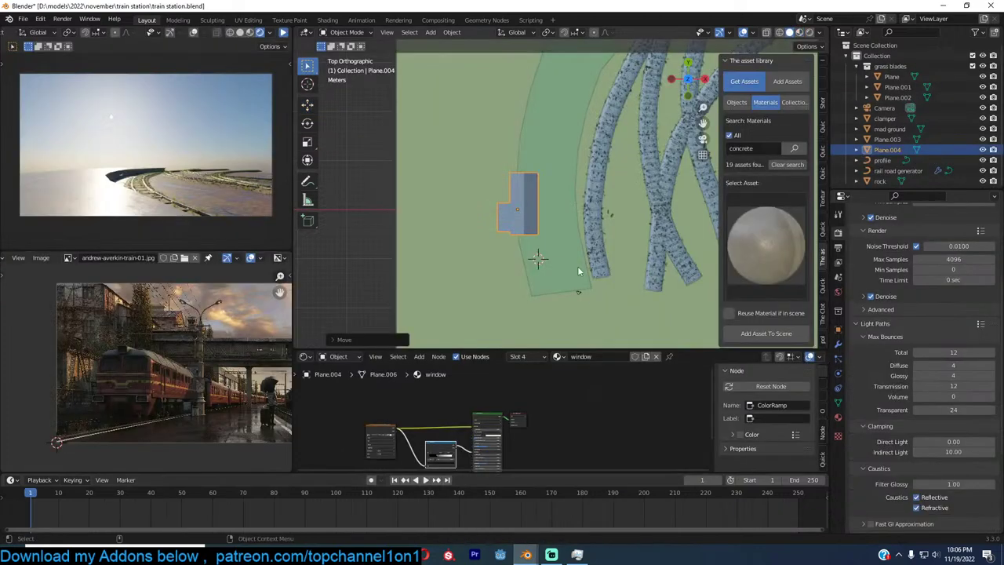
Place the 3D cursor on the platform surface just beyond the far end of the warehouse
key(KP_0)
scroll(517, 251, down, 2)
shift+middle_drag(578, 271, 458, 244)
middle_drag(199, 361, 248, 392)
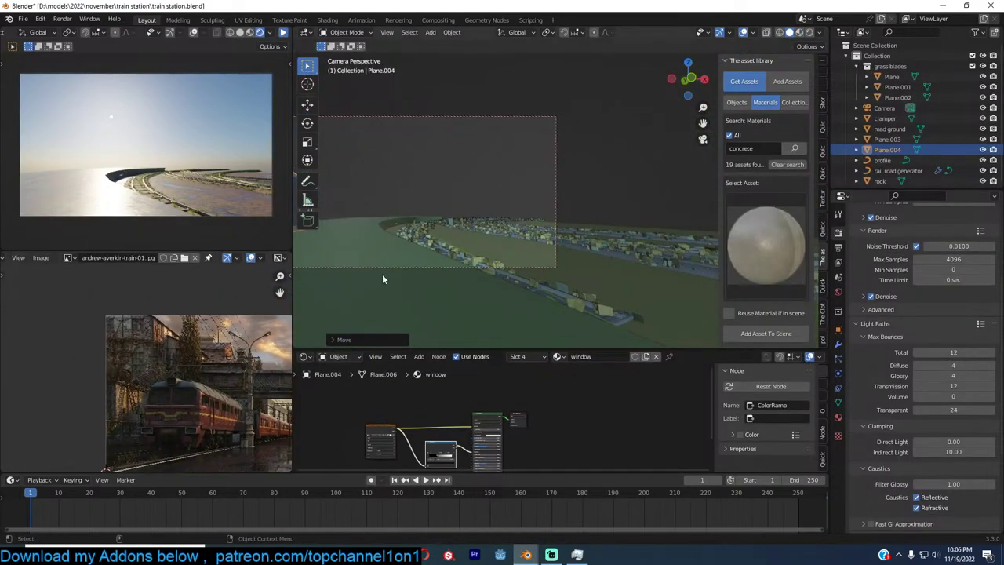
middle_drag(382, 273, 465, 235)
click(629, 238)
scroll(611, 247, up, 1)
shift+middle_drag(629, 238, 569, 274)
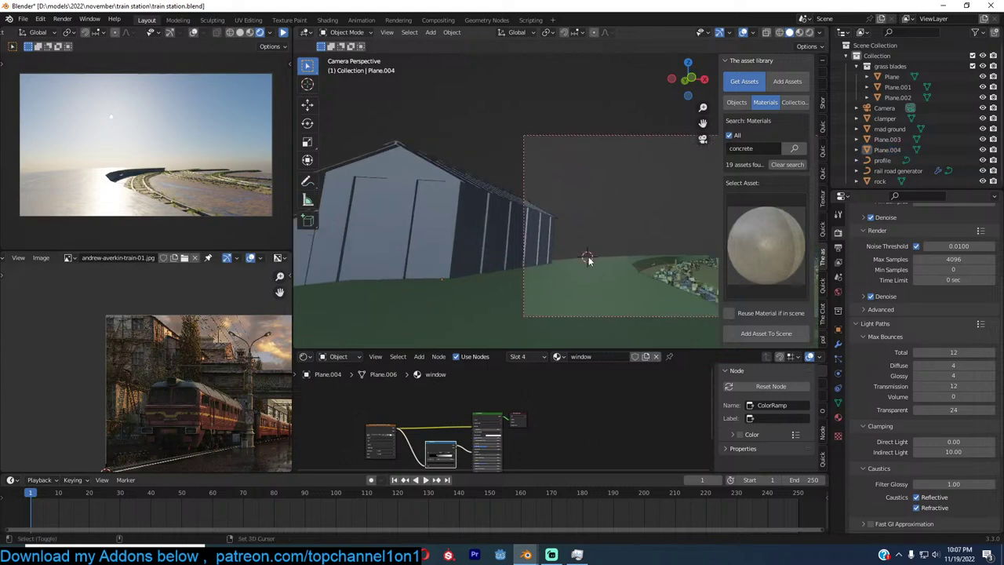
Paste the copied house into the station scene and snap it to the 3D cursor
key(ctrl+v)
scroll(571, 271, down, 6)
click(575, 267)
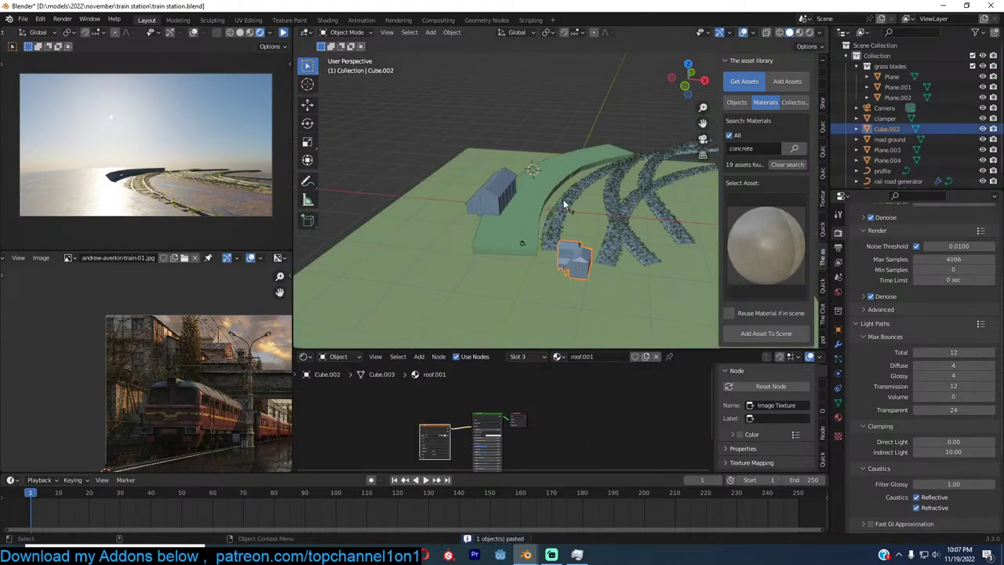
key(shift+s)
click(524, 133)
key(KP_0)
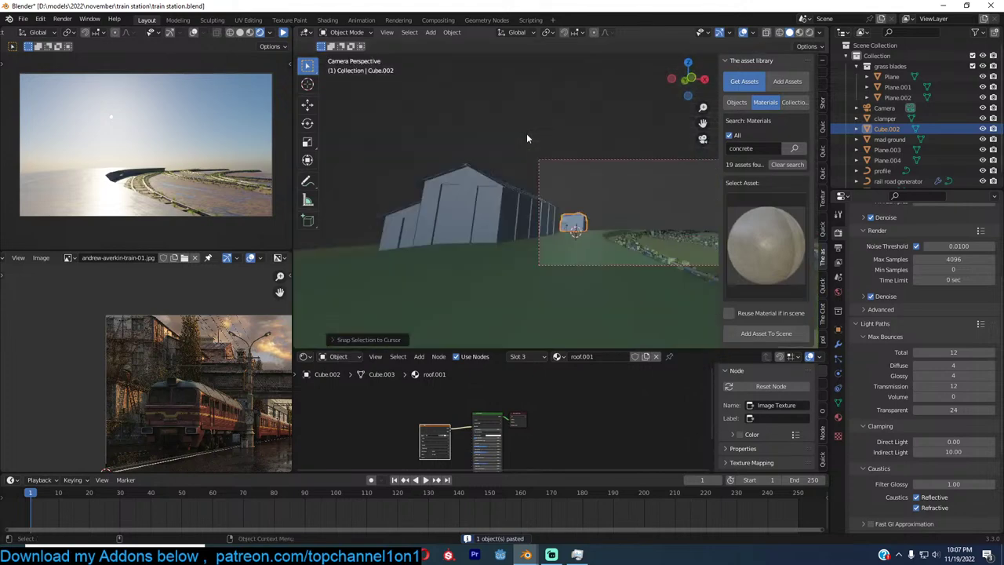
Try to move and rotate the house freehand toward the warehouse, and undo the change
scroll(598, 189, up, 3)
key(g)
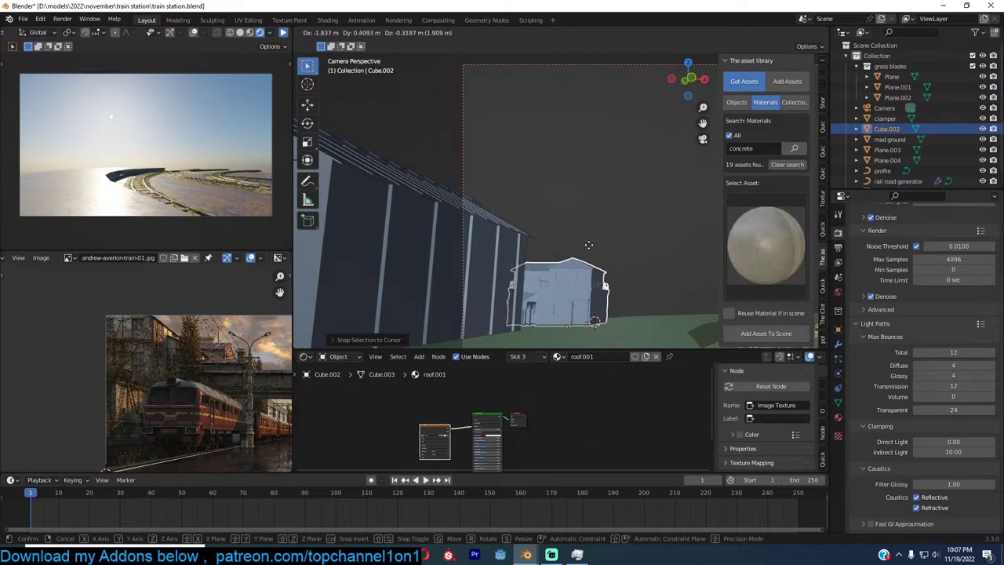
key(r)
click(590, 247)
right_click(590, 245)
key(ctrl+z)
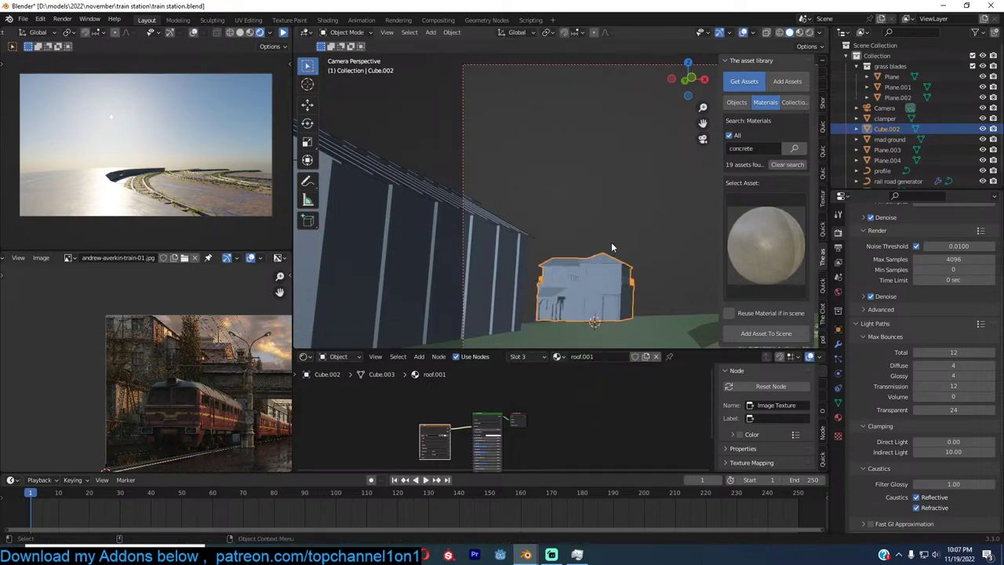
Rotate the house 90° about the Z axis and lower it slightly along Z onto the platform
text(rz90)
key(Return)
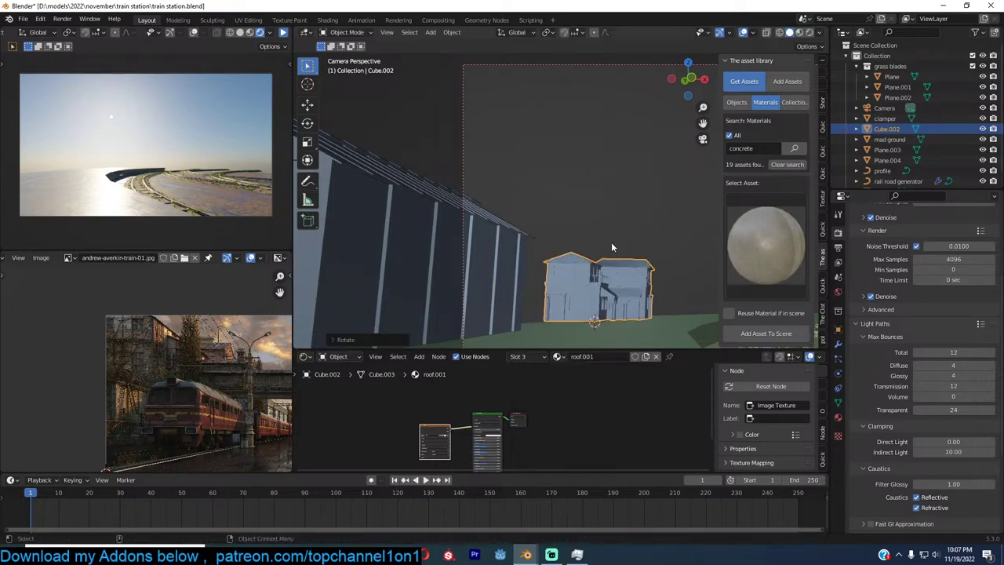
key(g)
key(z)
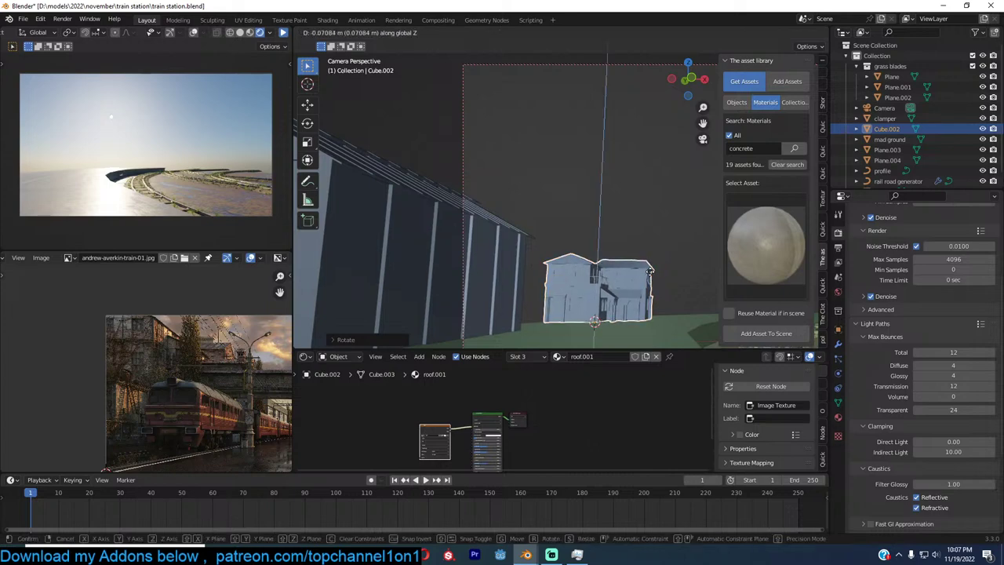
click(650, 273)
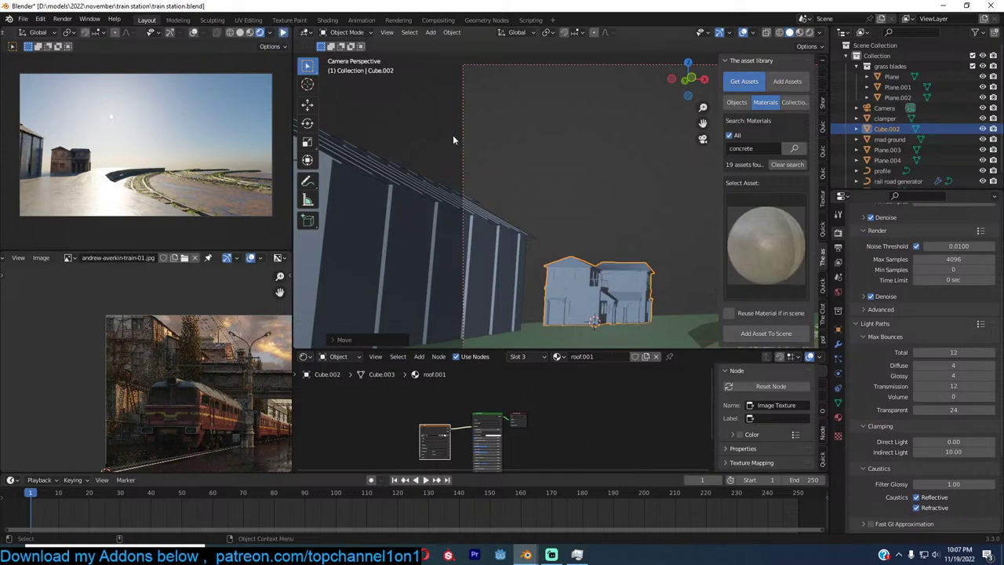
Make a linked duplicate of the warehouse and place it between the original warehouse and the house
click(493, 210)
key(KP_7)
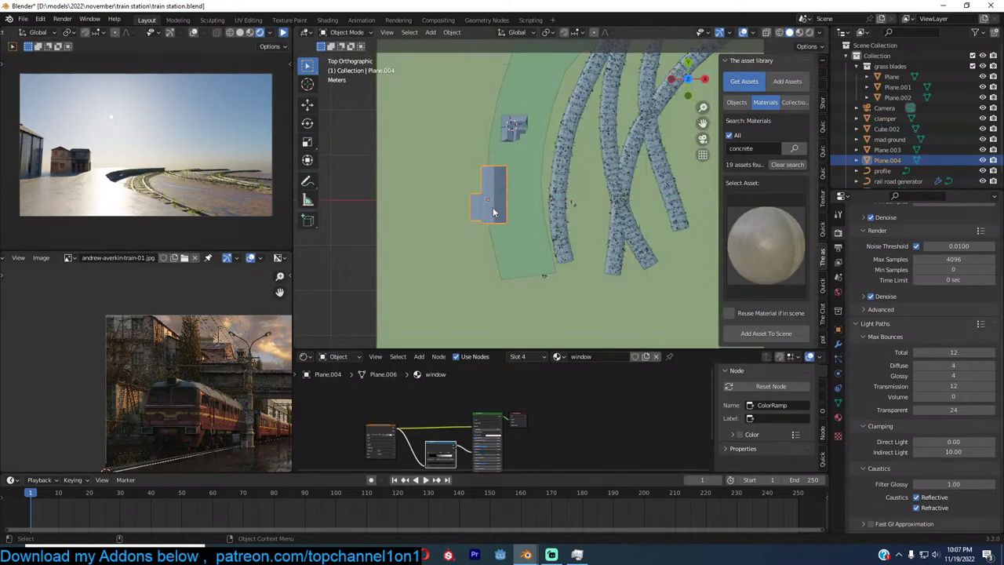
scroll(510, 212, up, 5)
key(shift+d)
click(532, 211)
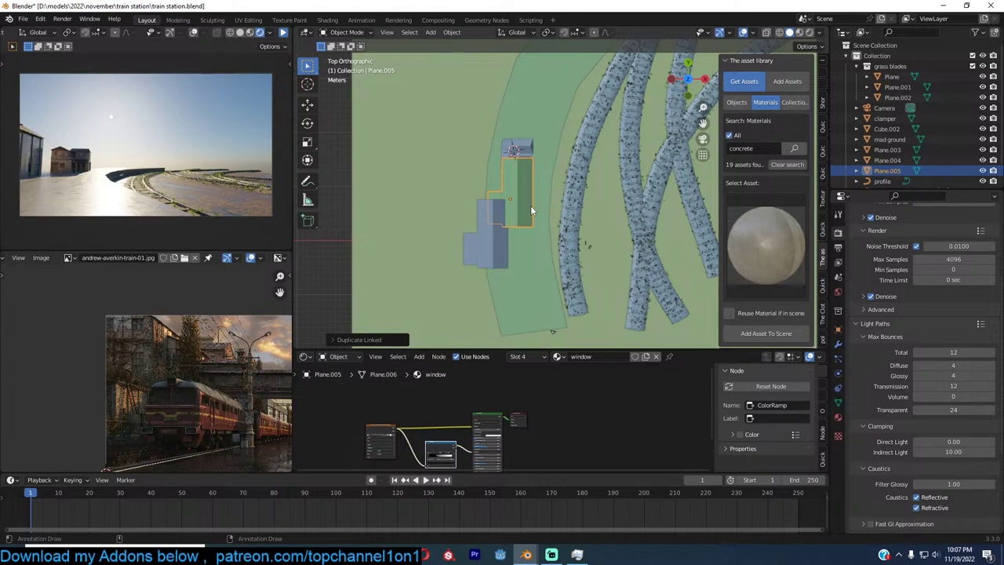
Rotate the duplicate warehouse 180° in top view so its lean-to faces the tracks, and check it through the camera
middle_drag(531, 210, 530, 210)
key(KP_7)
text(r180)
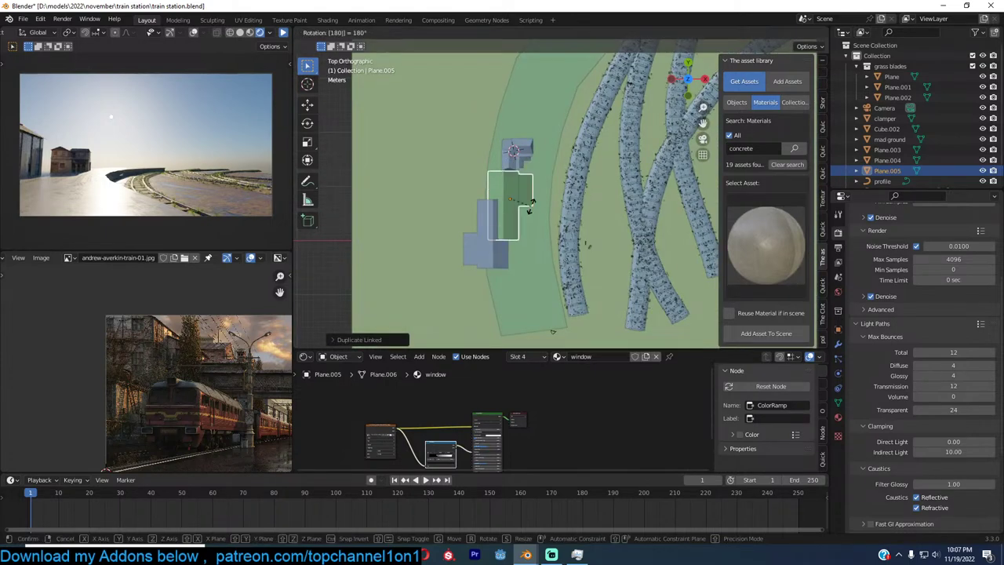
key(Return)
key(g)
key(KP_0)
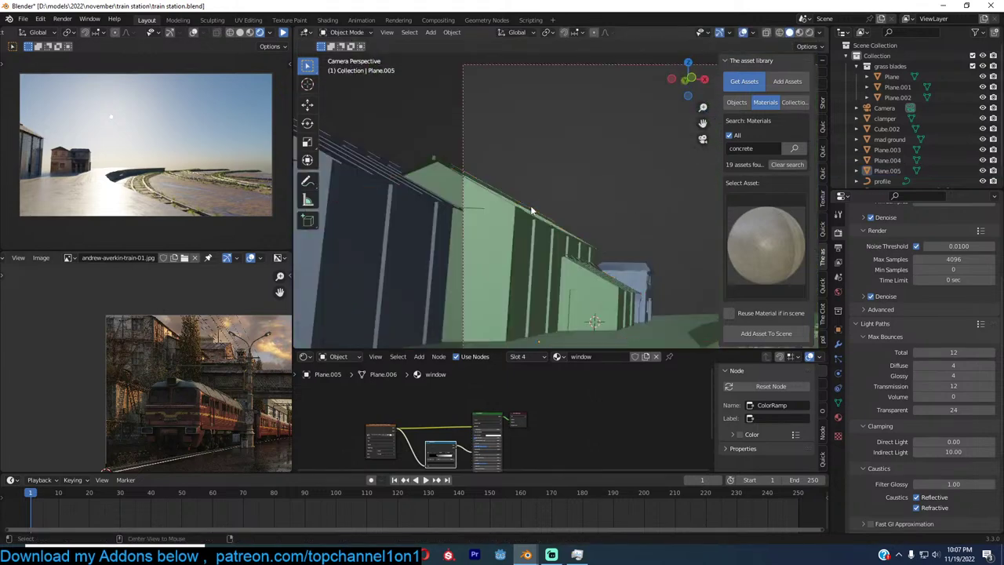
Resume the rendered preview, frame more of the reference image, and set the sky texture's sun rotation to 80°
click(283, 34)
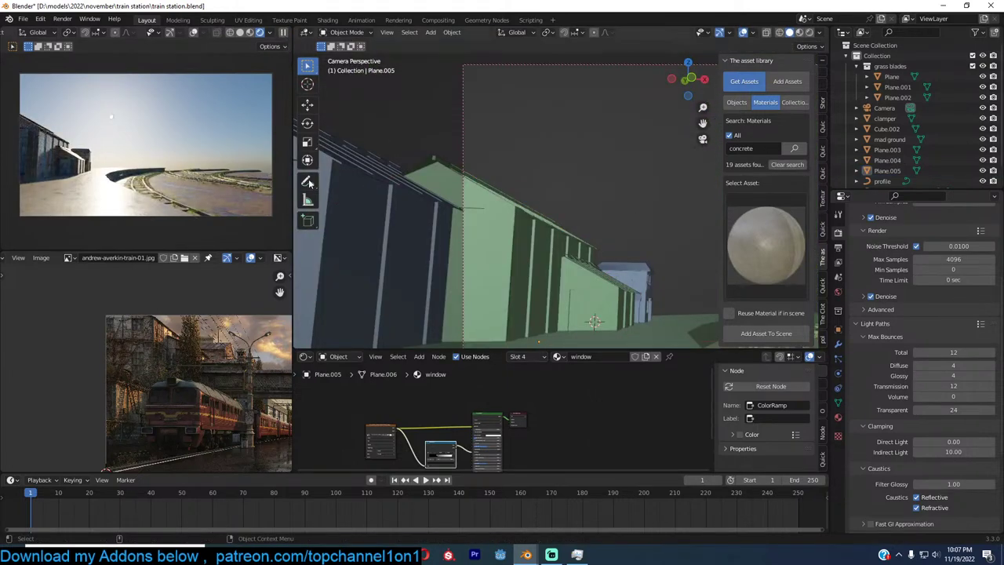
scroll(218, 375, down, 1)
middle_drag(218, 375, 152, 376)
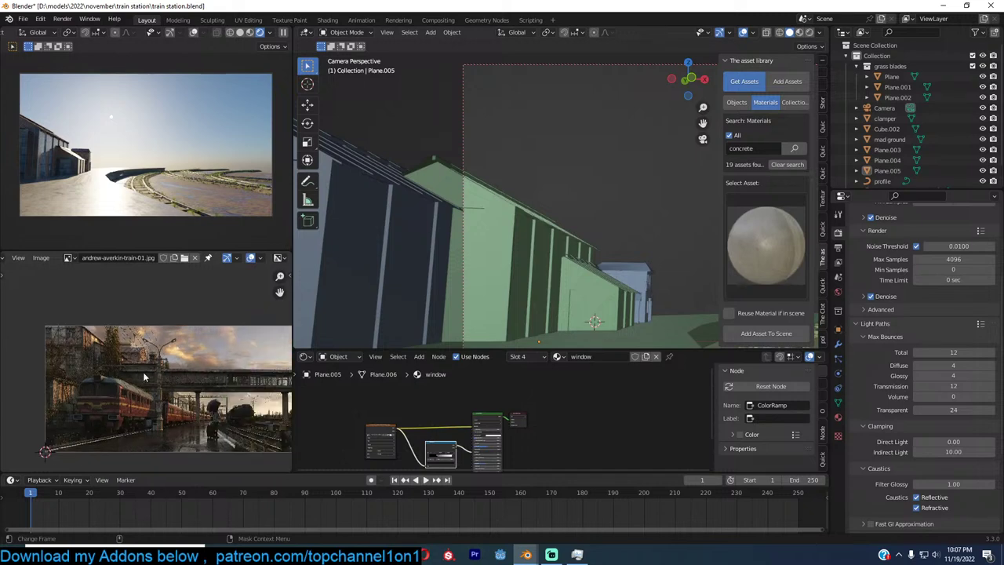
click(838, 291)
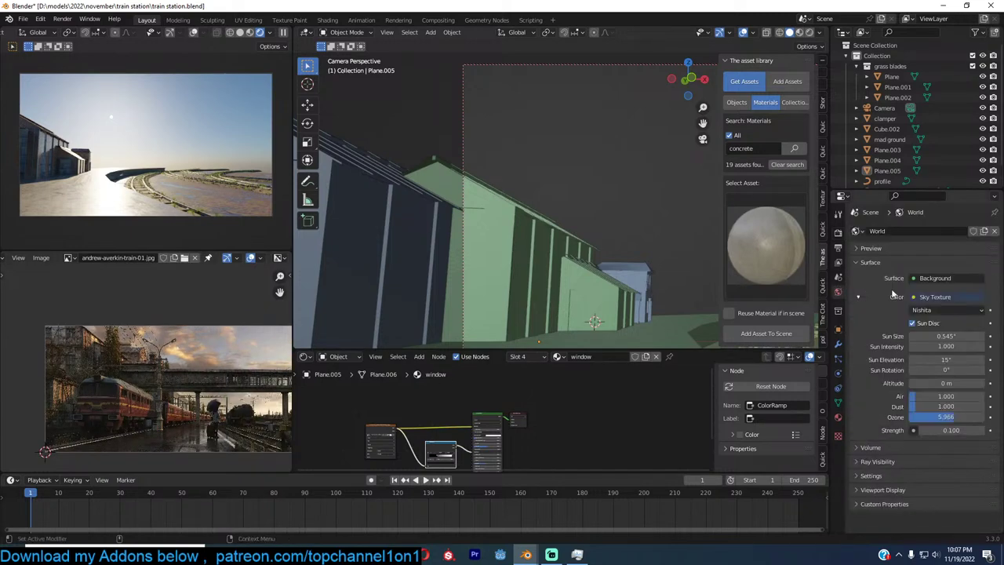
click(945, 370)
text(45)
key(Return)
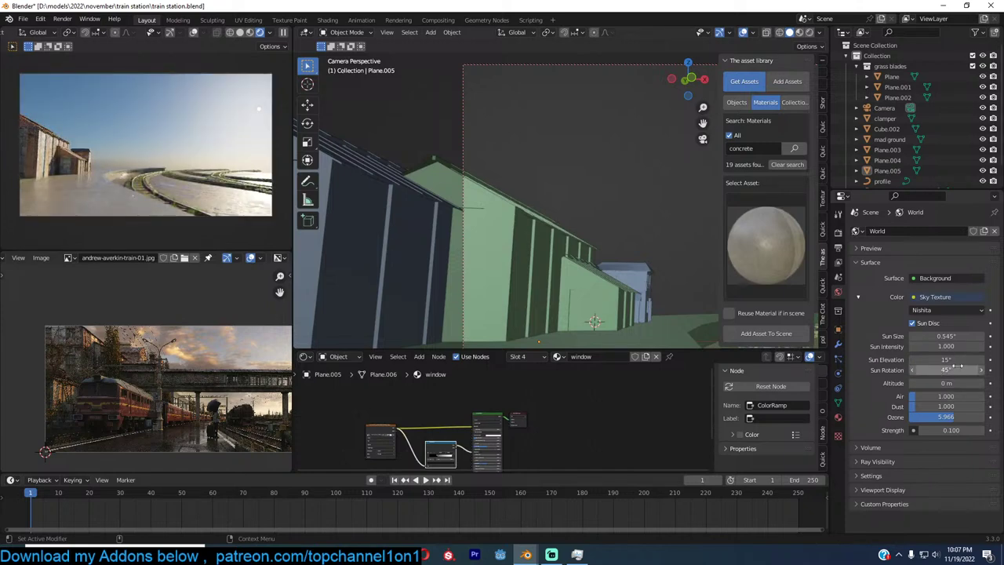
click(957, 369)
text(80)
key(Return)
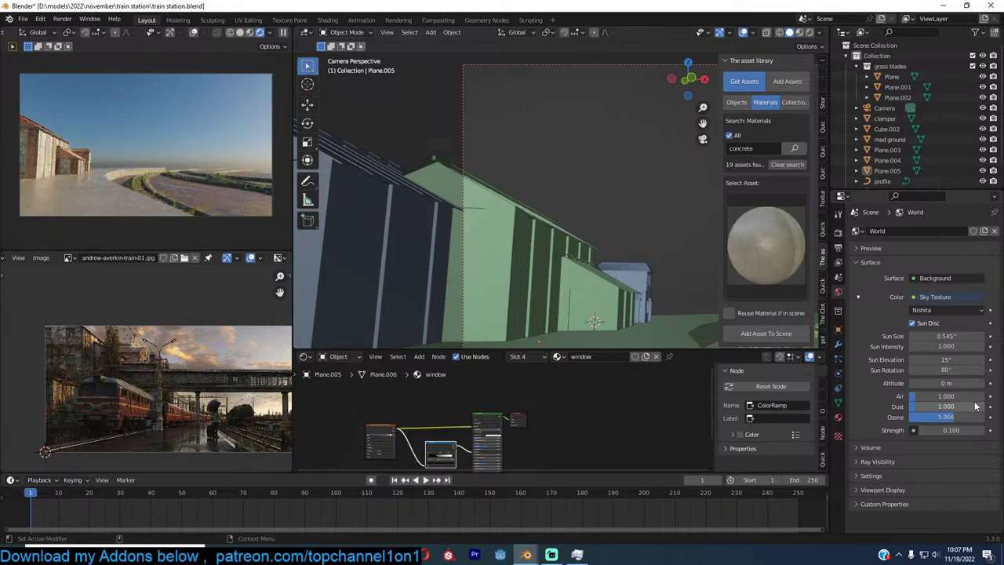
Lower the sky texture's sun elevation to 5° and save the file
click(947, 361)
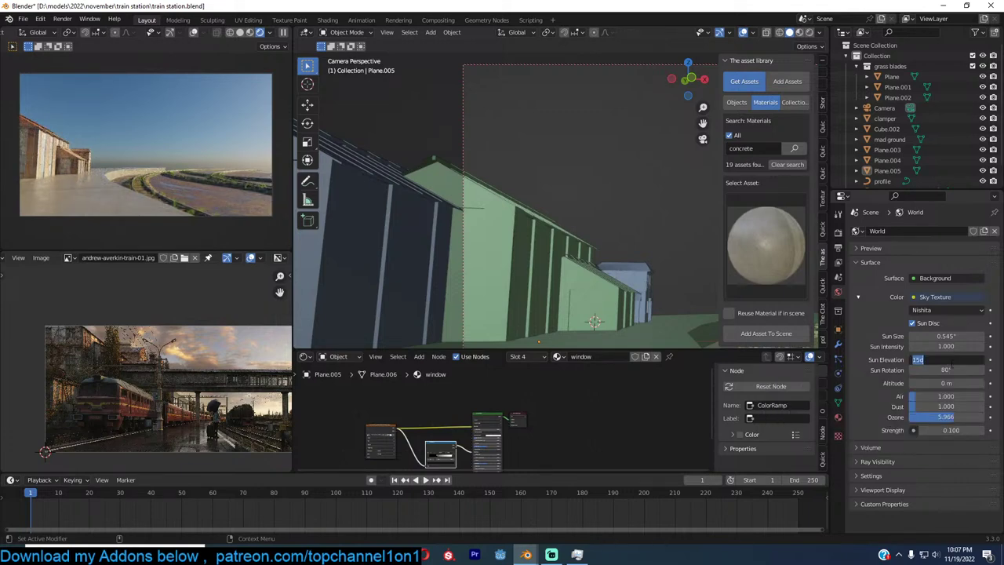
text(5)
key(Return)
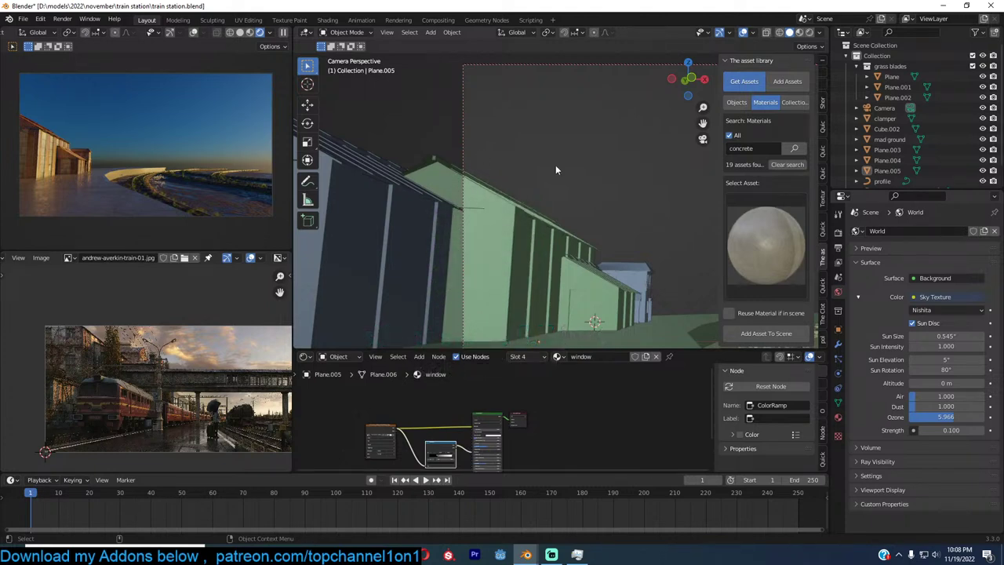
key(ctrl+s)
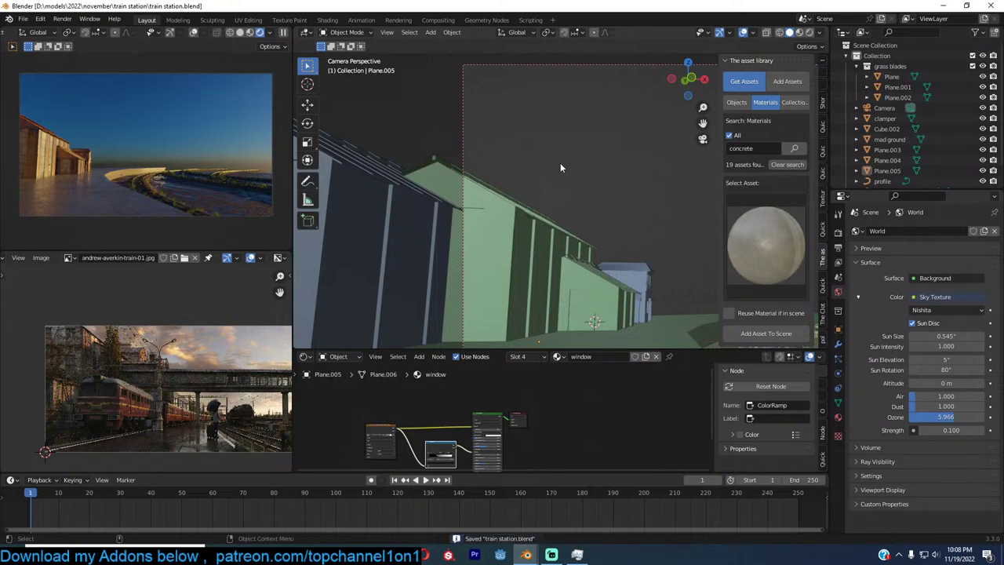
Search the asset library's objects for "bridge" and browse the matching assets
click(736, 102)
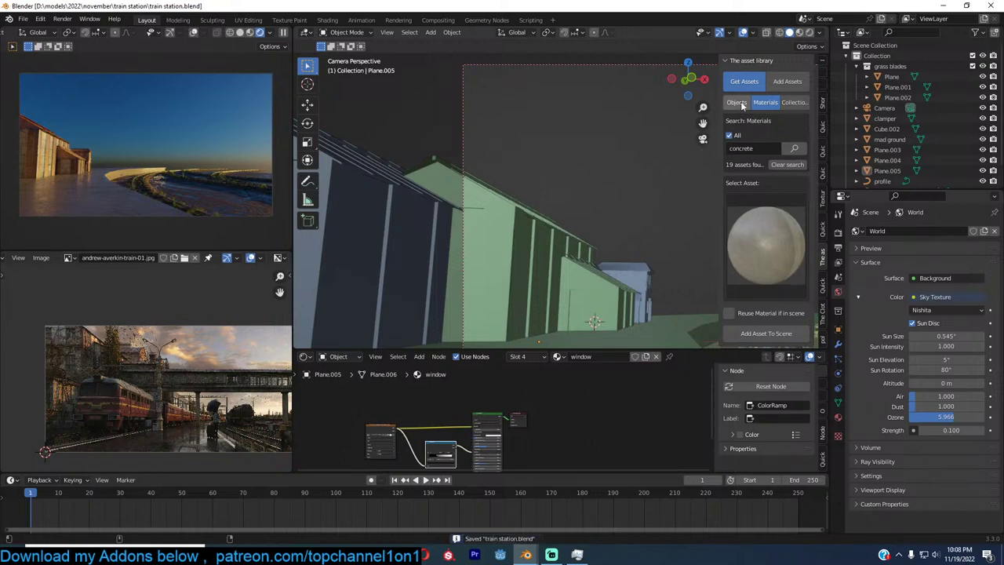
click(748, 149)
text(bricks)
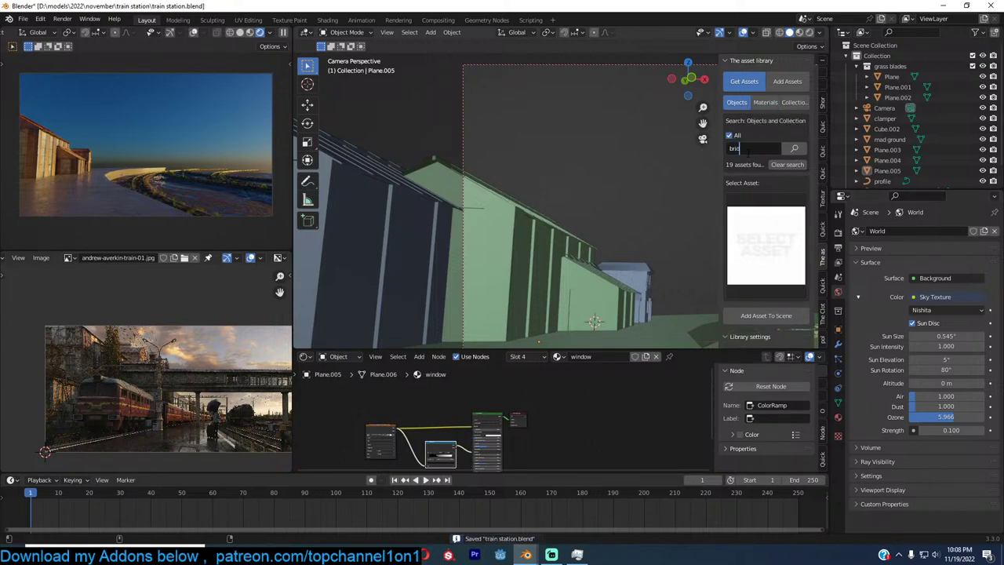
key(Return)
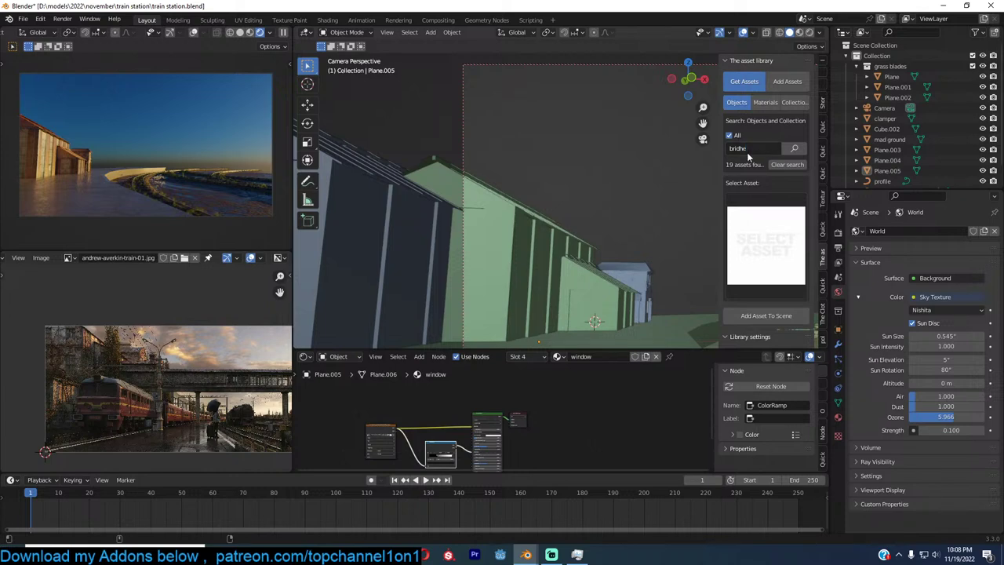
click(804, 151)
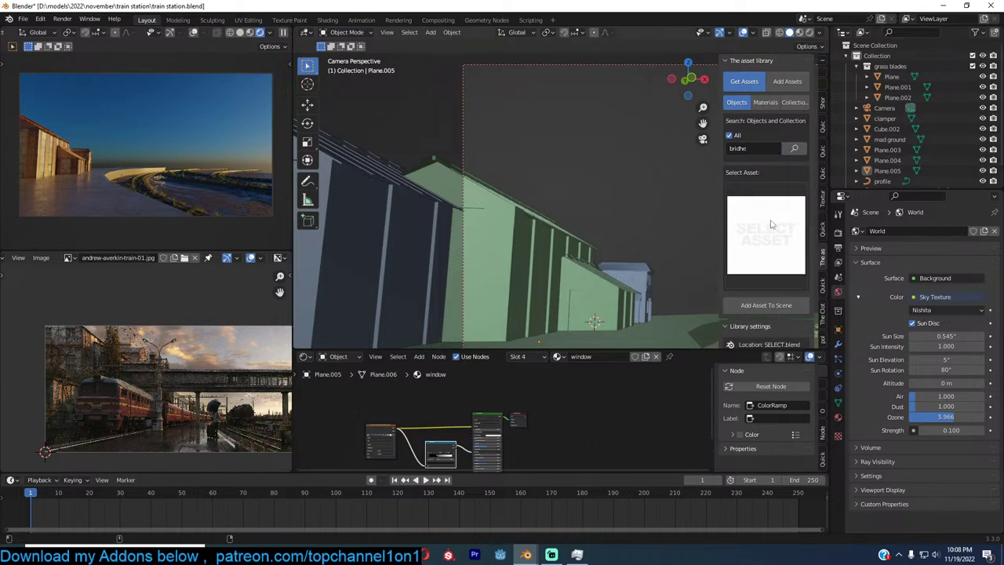
click(755, 151)
key(Return)
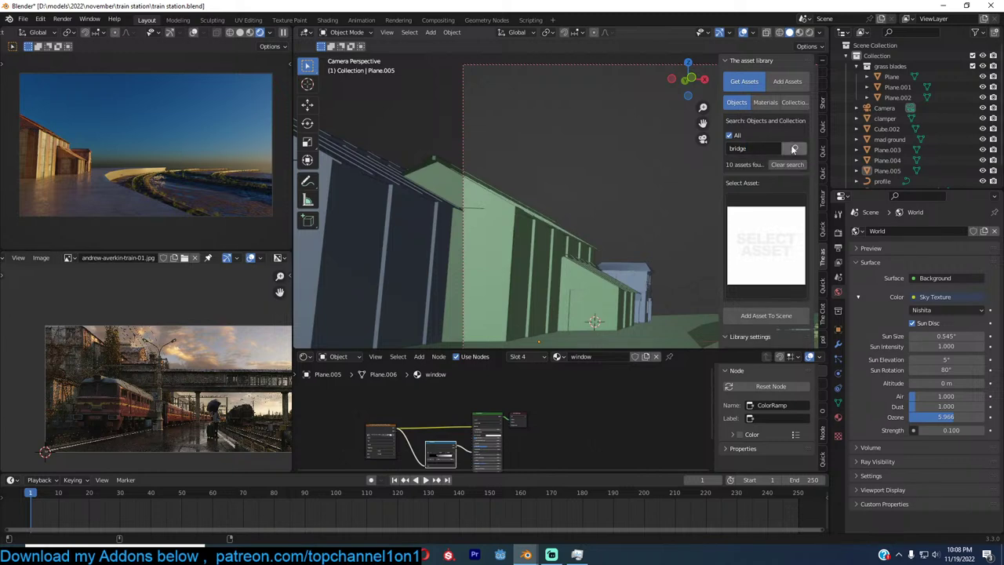
click(753, 148)
key(Return)
click(770, 226)
click(736, 255)
Save the scene, switch to the room.blend window, and copy the long building with the plain light-grey roof
mouse_move(525, 554)
key(ctrl+s)
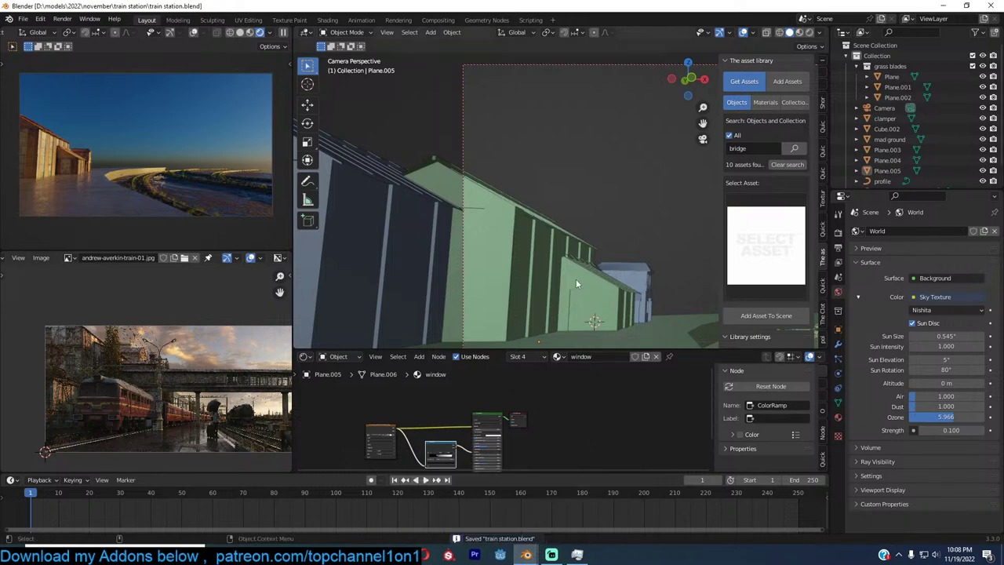
click(470, 506)
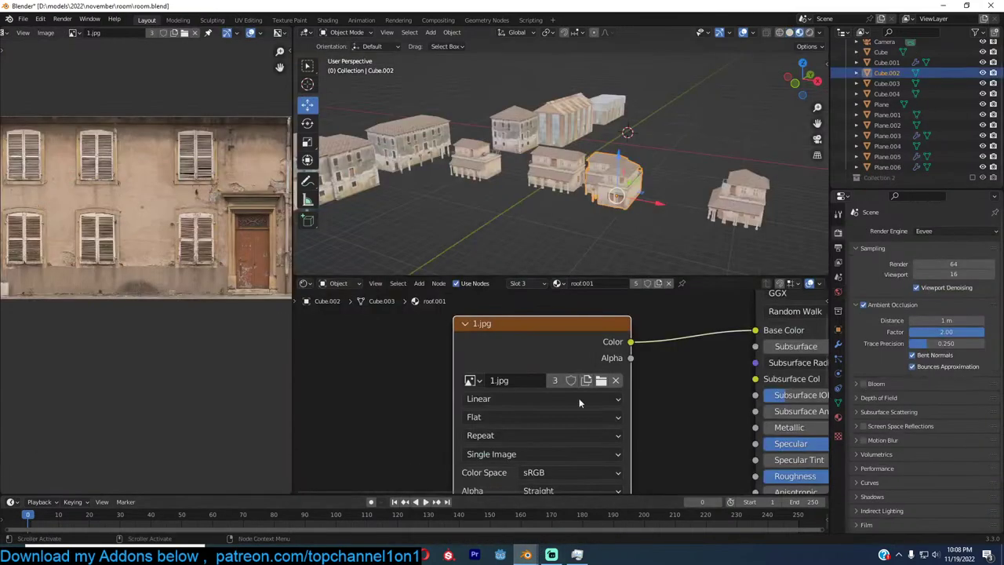
click(666, 227)
middle_drag(667, 228, 756, 154)
scroll(665, 187, up, 6)
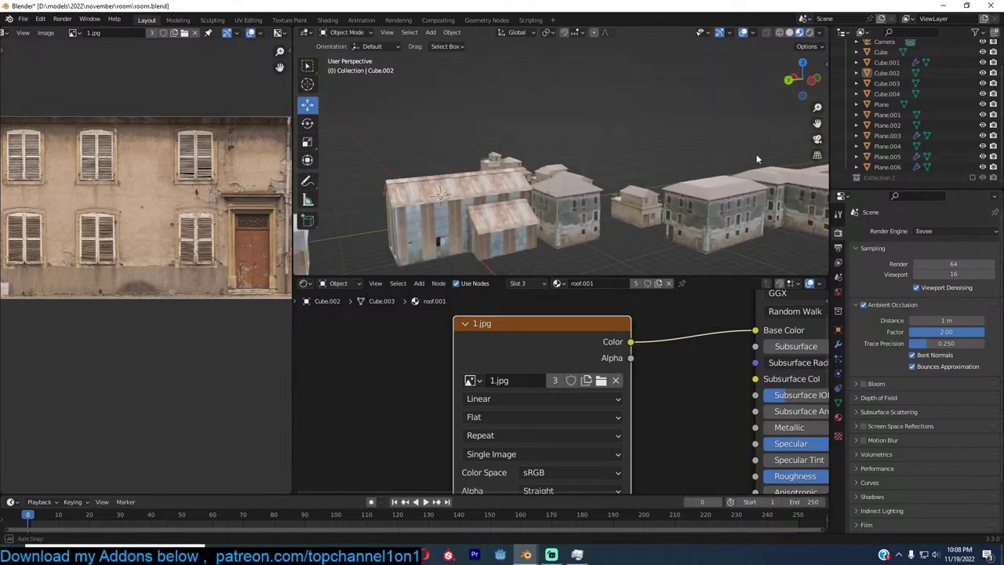
scroll(653, 206, down, 3)
middle_drag(653, 206, 471, 204)
click(378, 202)
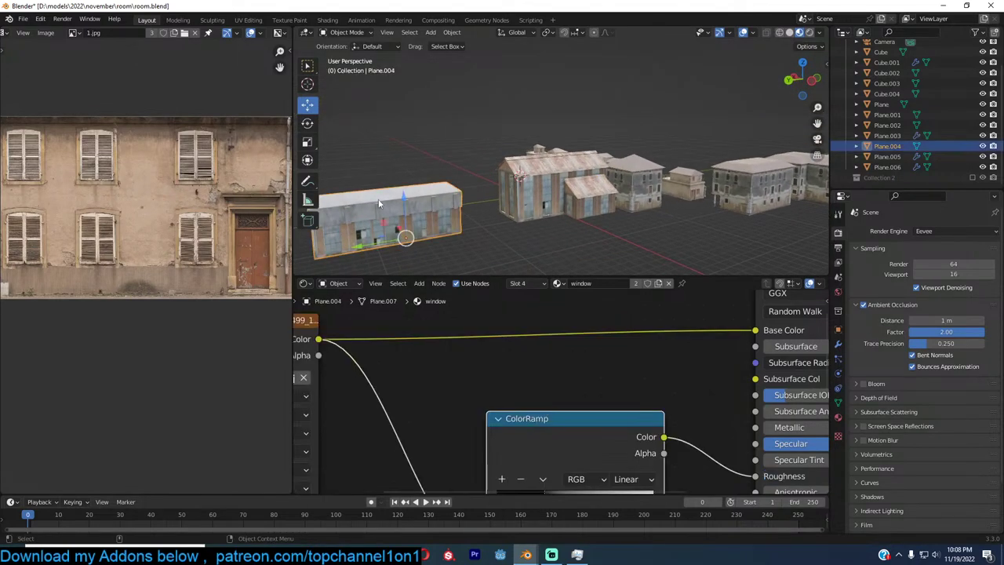
key(KP_Decimal)
middle_drag(379, 202, 539, 182)
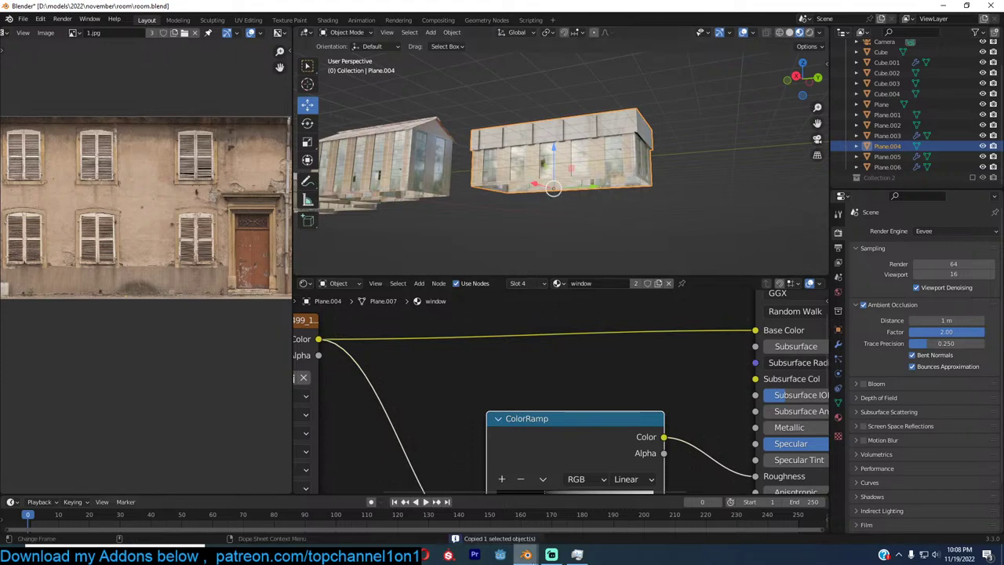
Switch back to train station.blend, paste the copied building, and place it in top view on the platform beyond the house
mouse_move(526, 555)
click(477, 525)
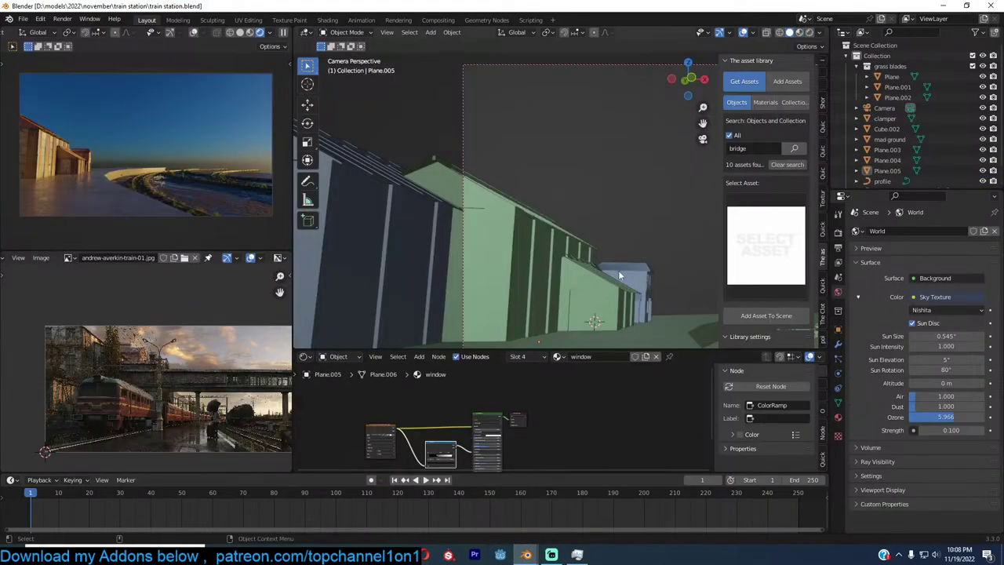
key(ctrl+s)
shift+middle_drag(620, 266, 596, 268)
shift+right_click(564, 266)
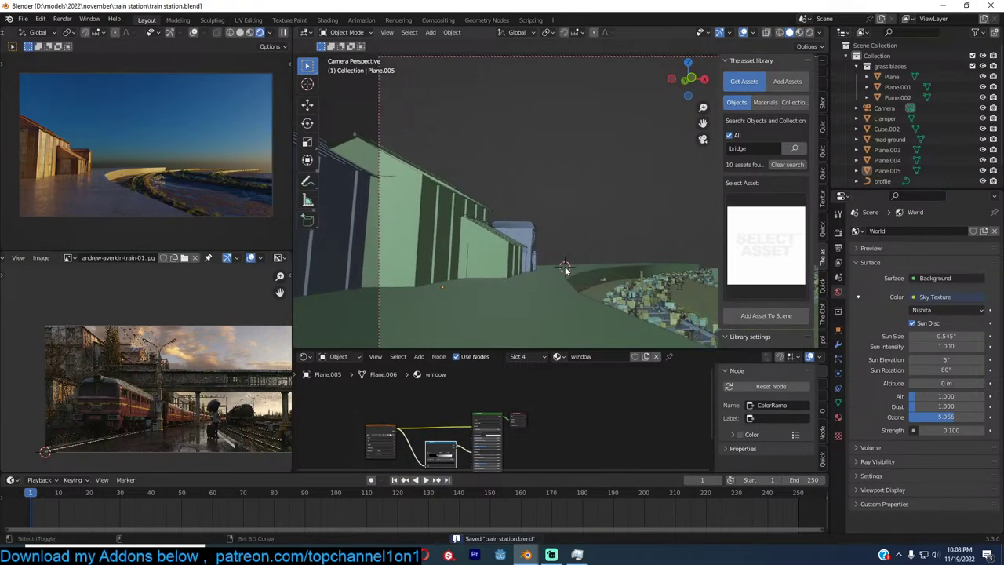
key(ctrl+v)
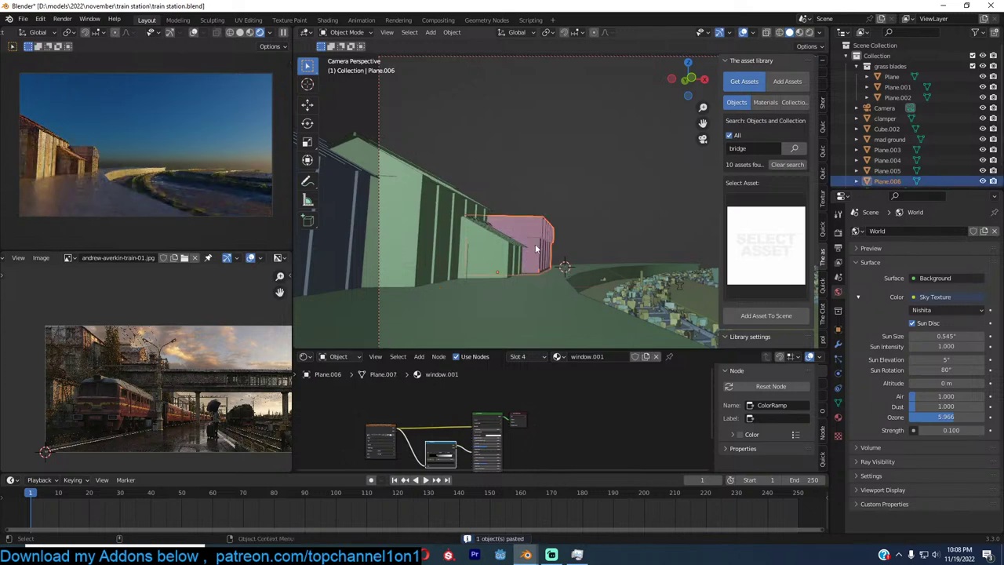
key(KP_7)
key(g)
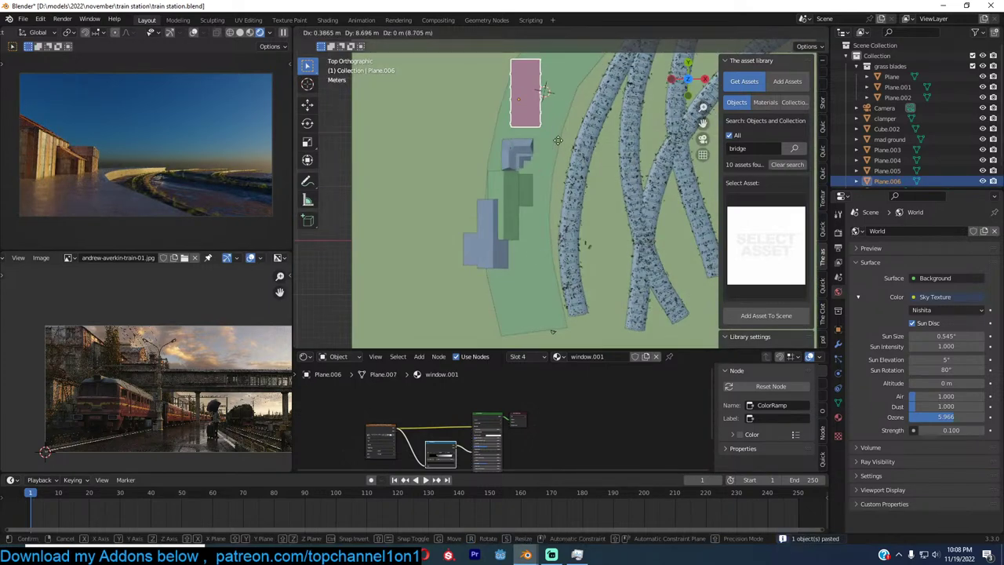
click(562, 154)
key(KP_0)
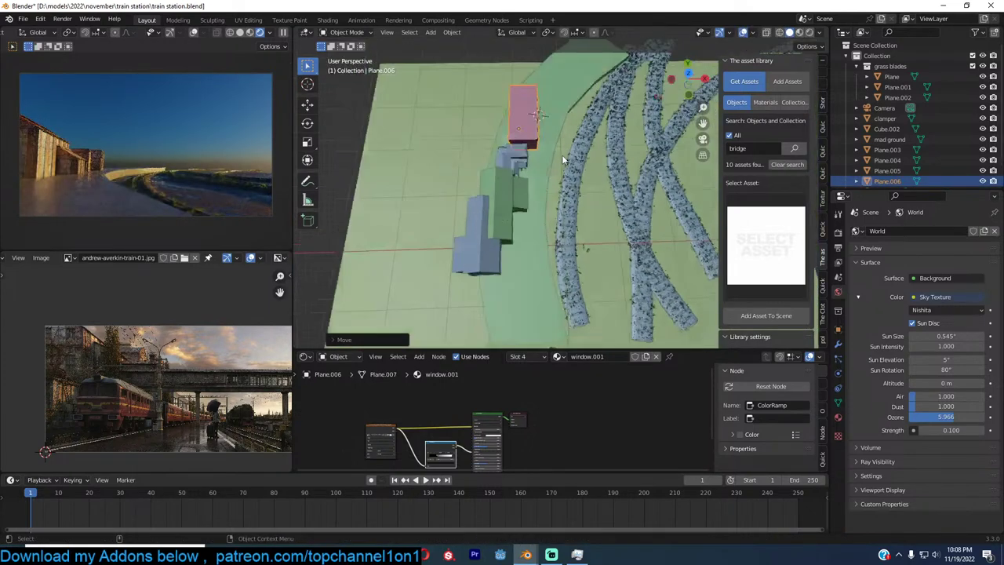
Make a linked duplicate of the pasted building, raise it about 3.8 m along Z as an upper storey, and save
scroll(562, 160, up, 3)
key(alt+d)
key(z)
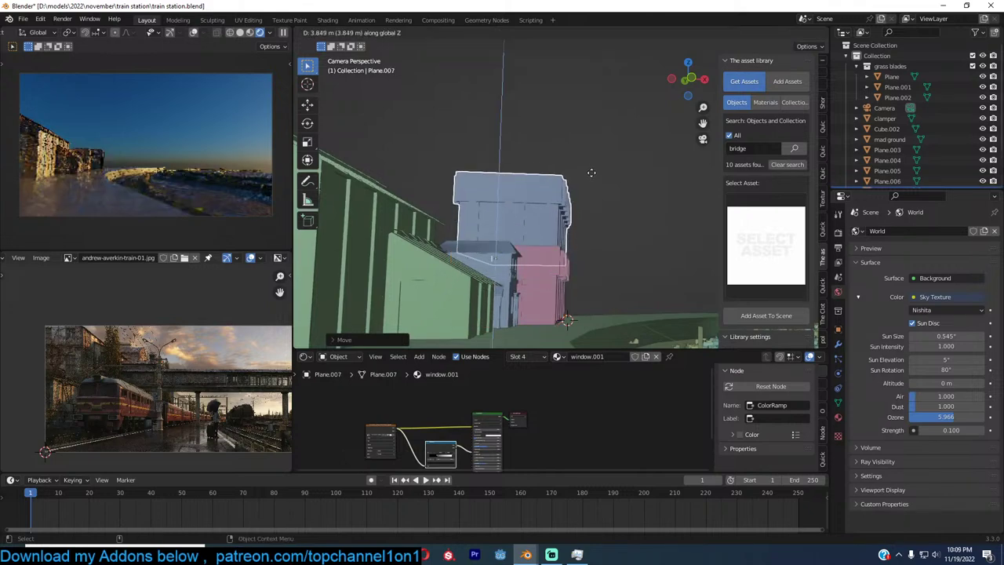
click(591, 177)
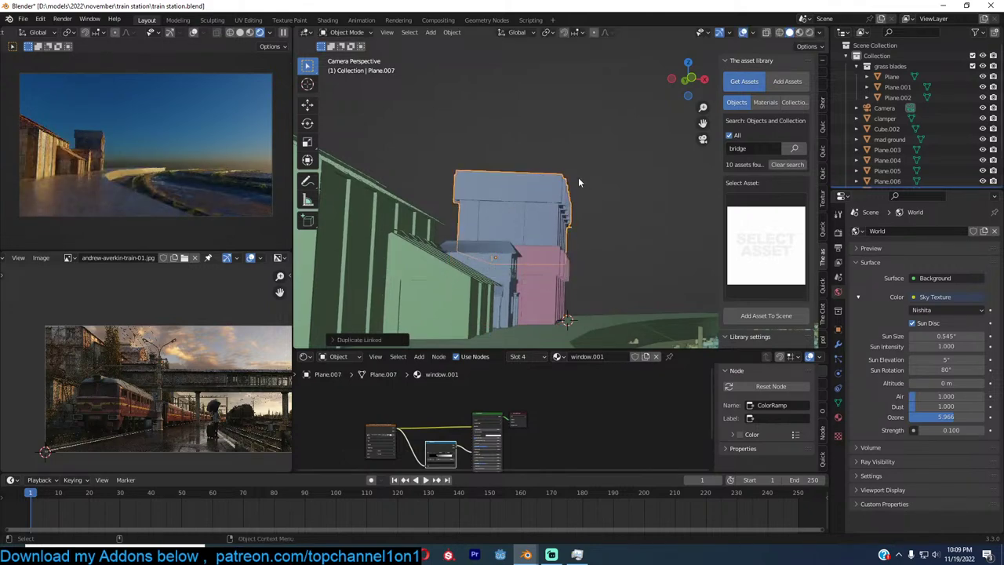
key(ctrl+s)
Make a linked duplicate of the middle warehouse, position it behind the row with its roof rising above, then save and refresh the rendered preview
scroll(419, 157, down, 3)
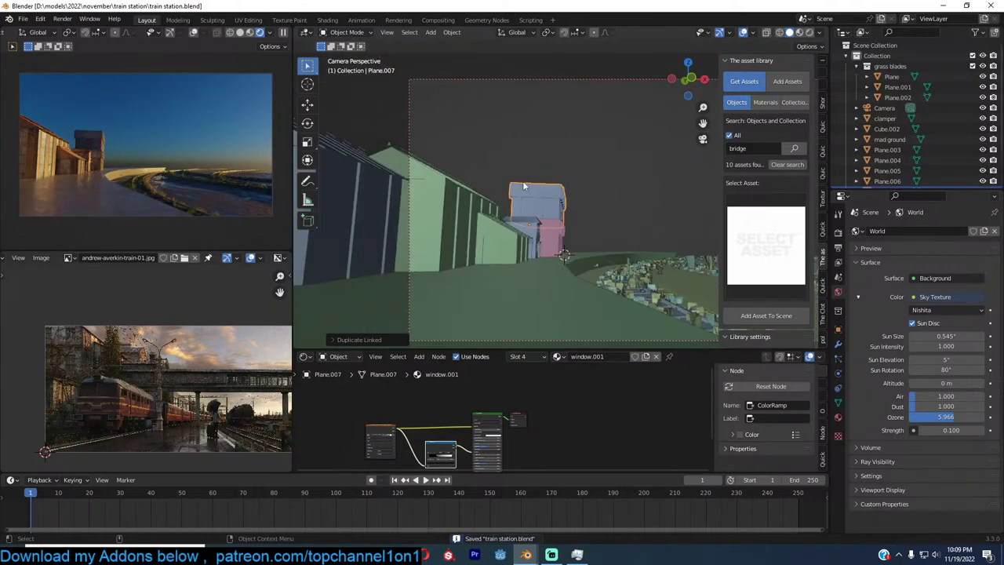
click(420, 179)
key(KP_7)
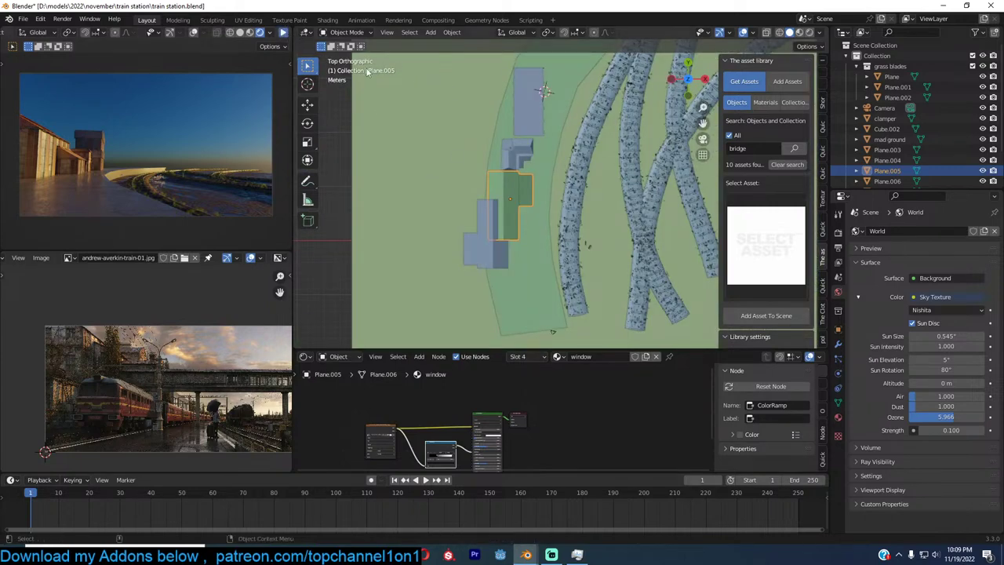
key(alt+d)
click(557, 143)
middle_drag(557, 144, 556, 147)
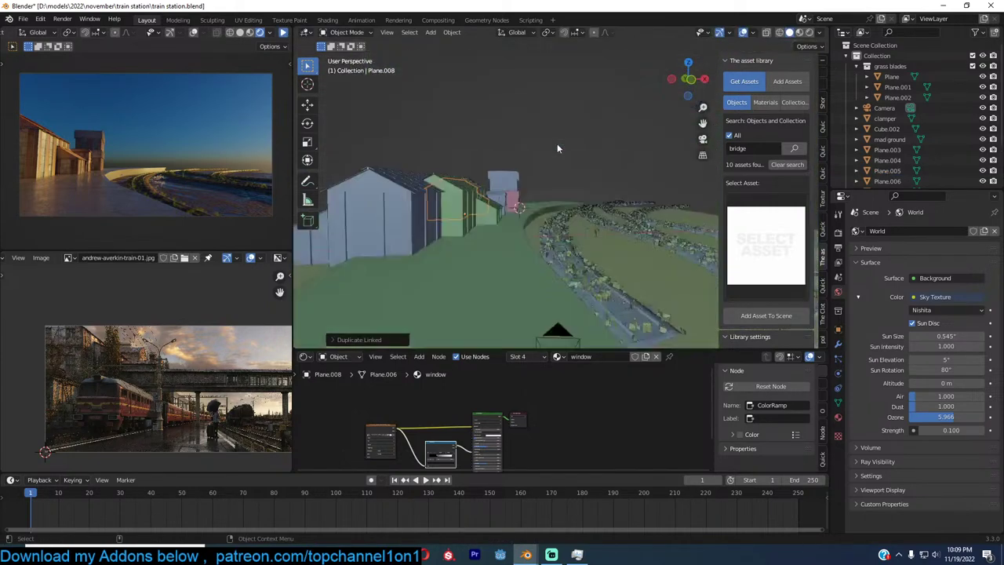
key(KP_0)
key(g)
click(556, 111)
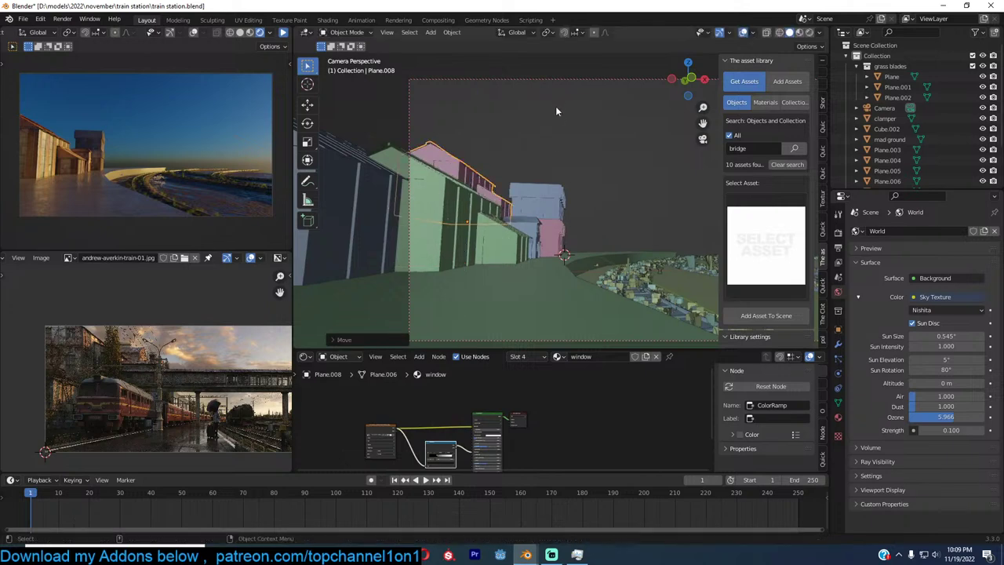
click(556, 112)
key(ctrl+s)
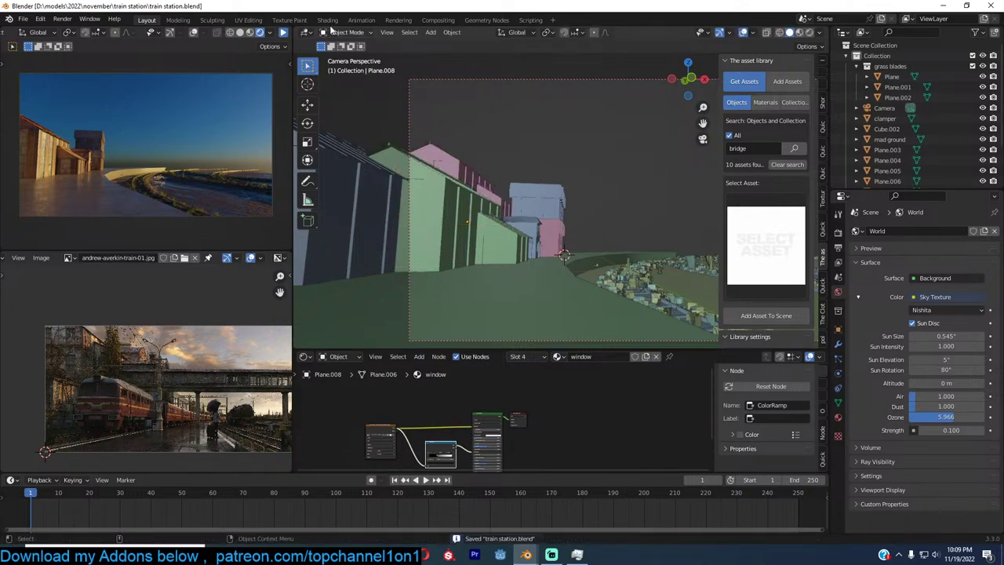
click(285, 33)
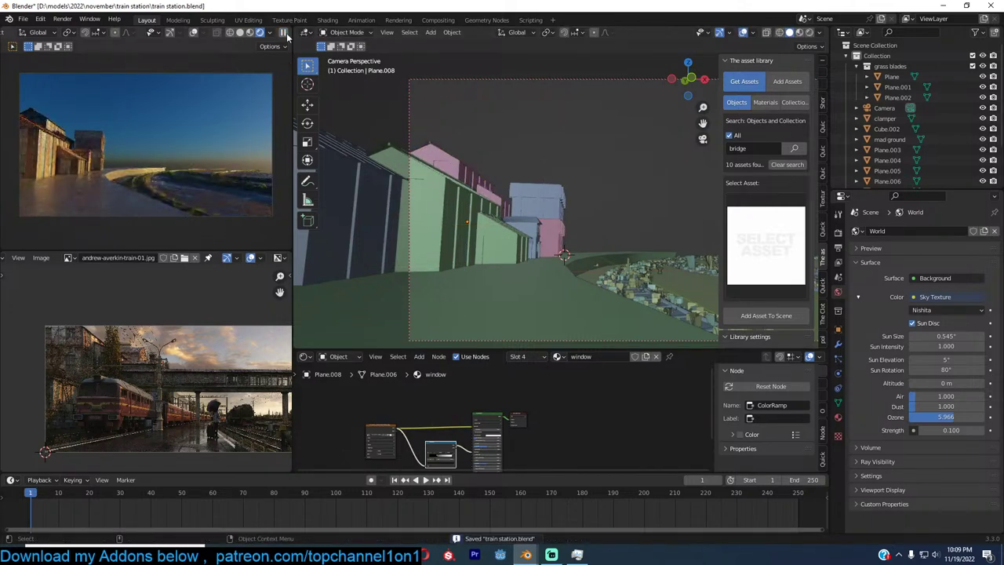
click(284, 33)
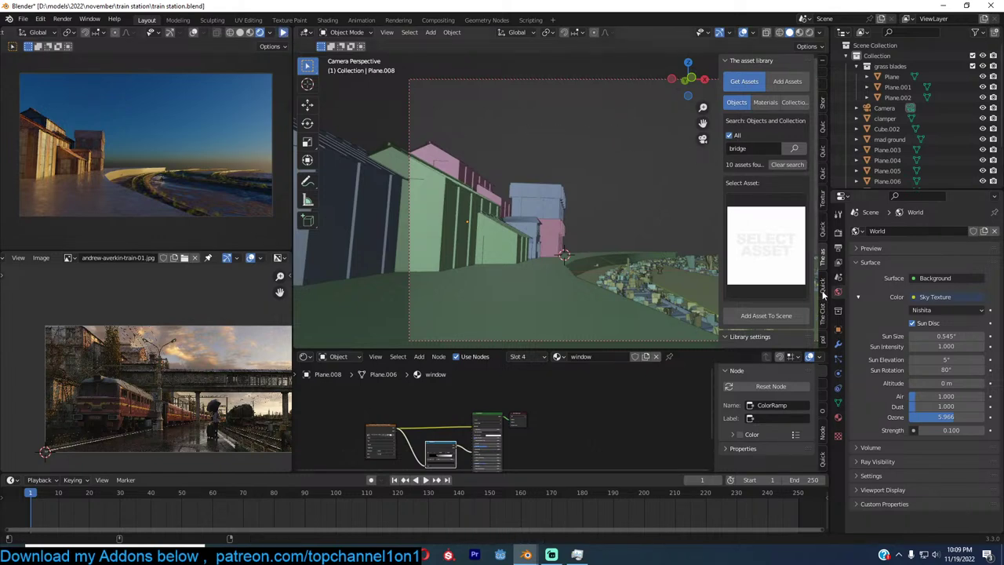
Choose the birch Tree_Betula-pendula_C_summer from the deciduous assets of the botaniq library
click(823, 290)
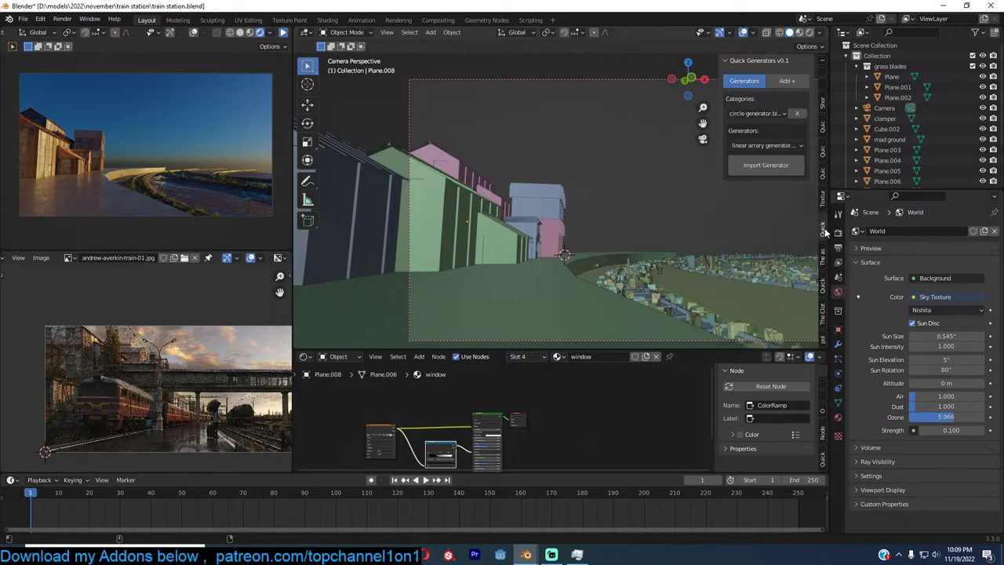
click(822, 323)
click(821, 339)
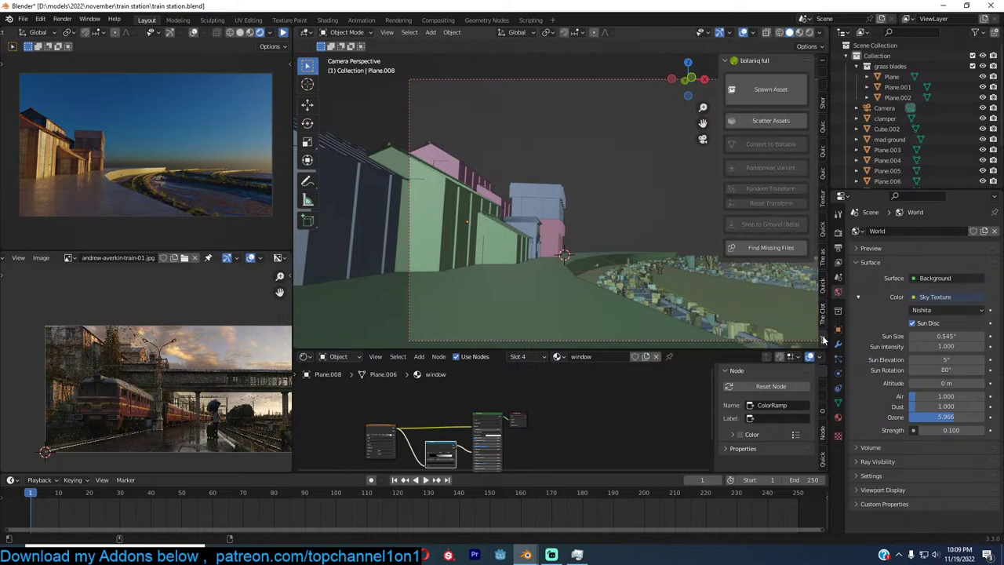
click(763, 83)
click(779, 180)
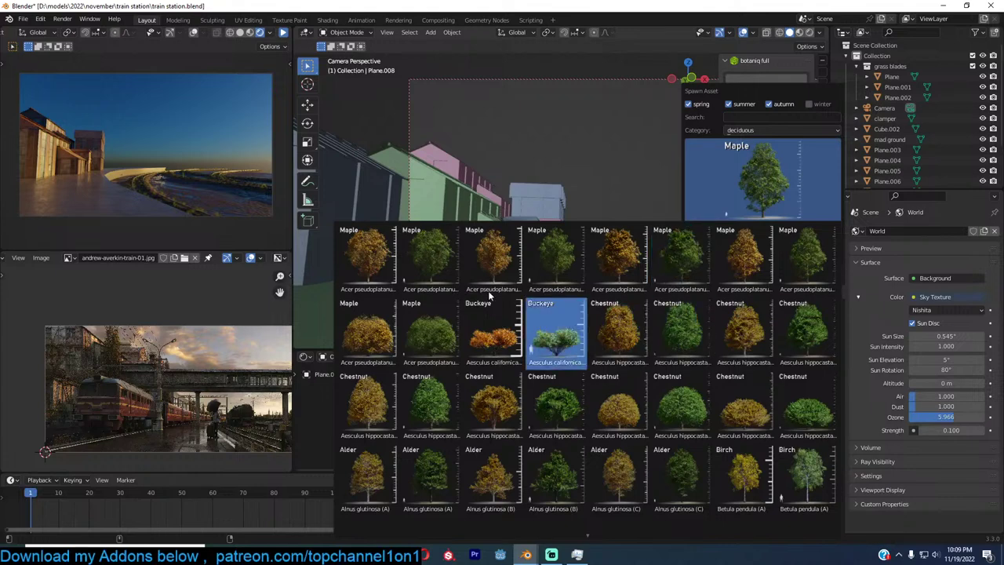
scroll(633, 520, down, 1)
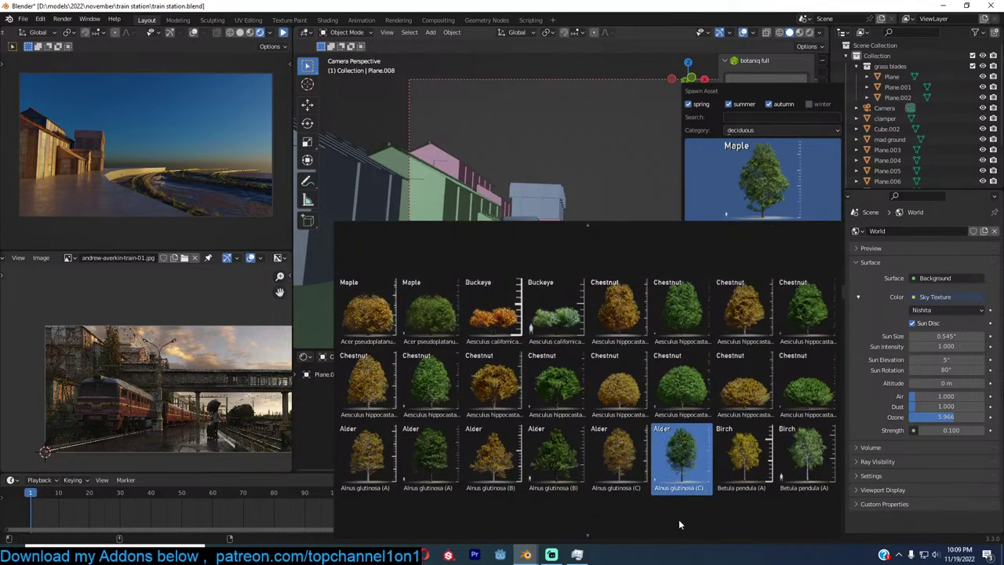
click(571, 320)
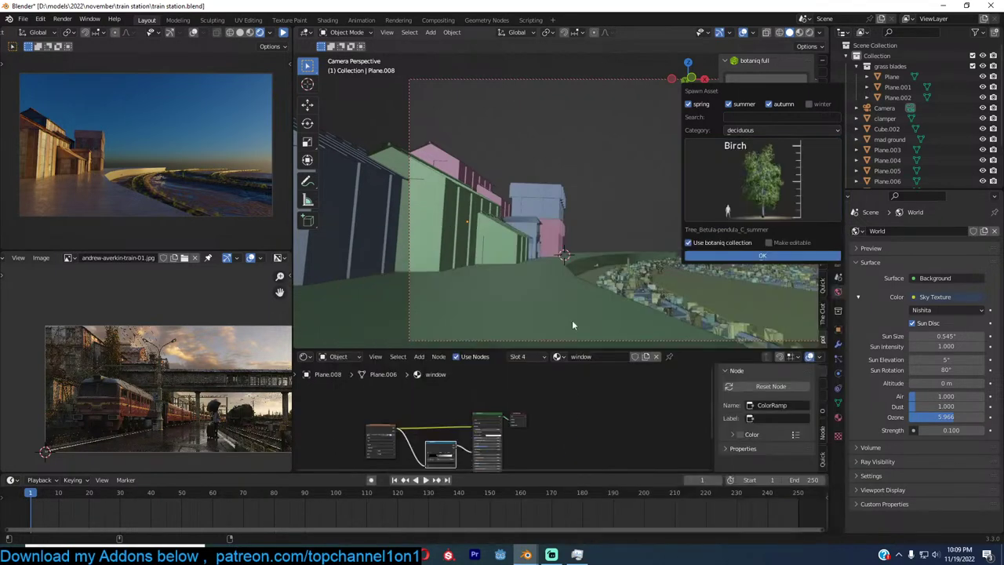
click(607, 263)
Place the 3D cursor on the platform at the foot of the green warehouse and spawn the summer birch
shift+middle_drag(450, 244, 530, 248)
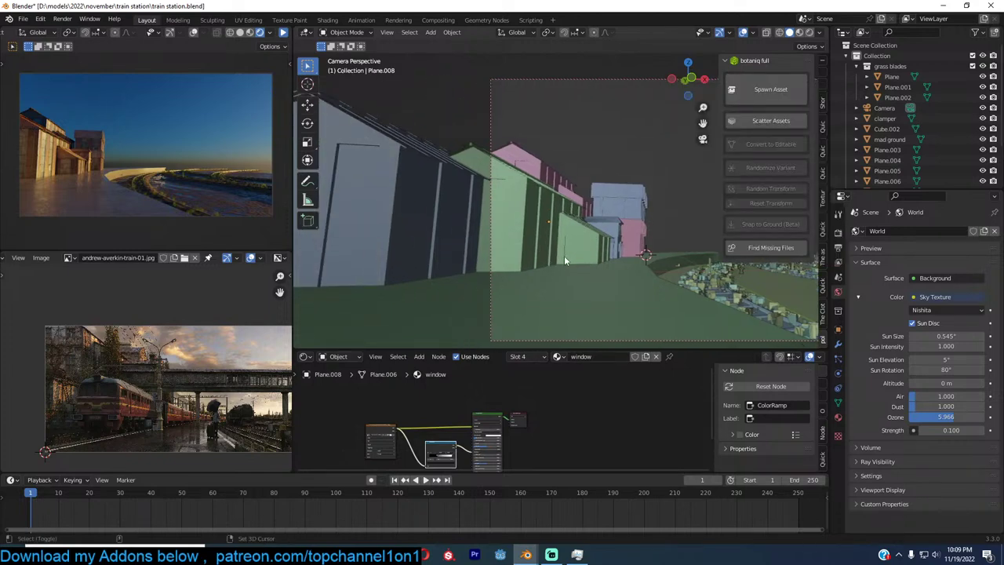
shift+right_click(561, 260)
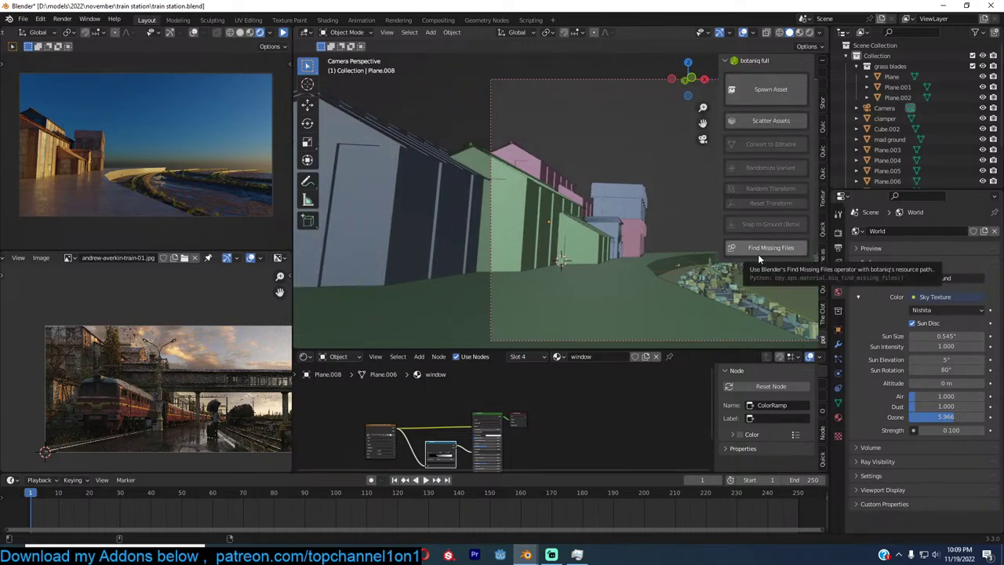
click(745, 83)
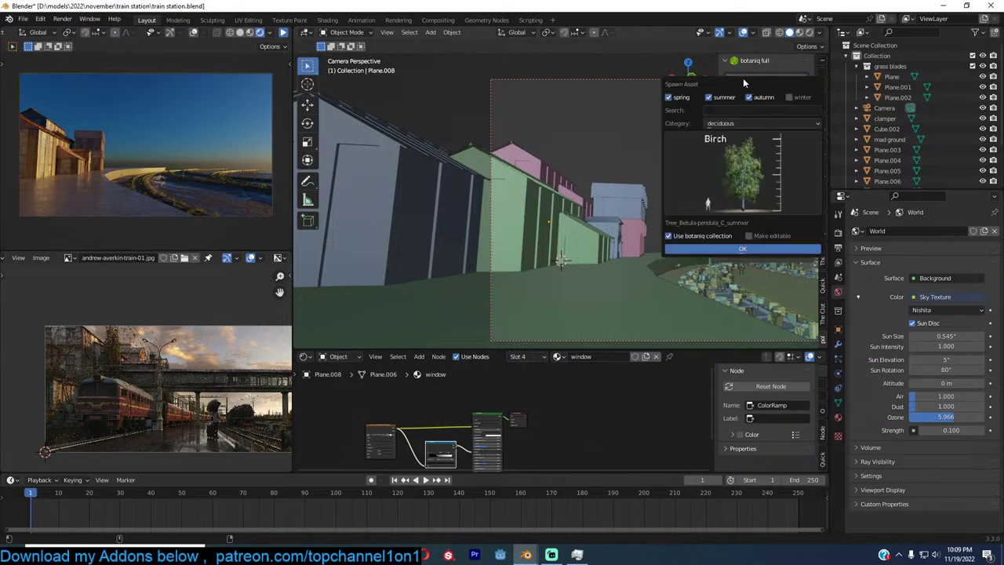
key(Return)
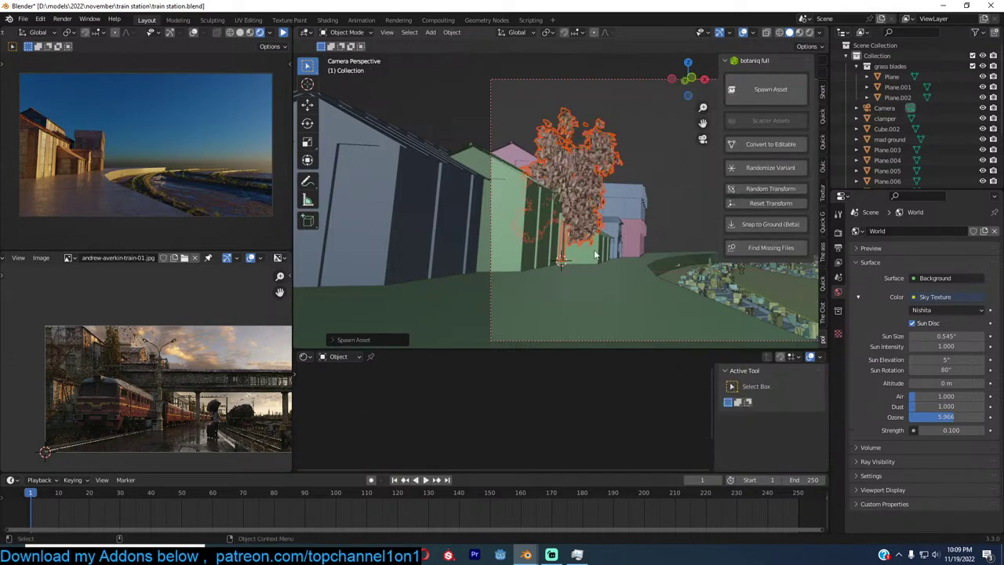
Snap the birch to a 3D cursor position slightly farther from the green warehouse wall and fine-tune its height along Z
key(shift+s)
click(581, 212)
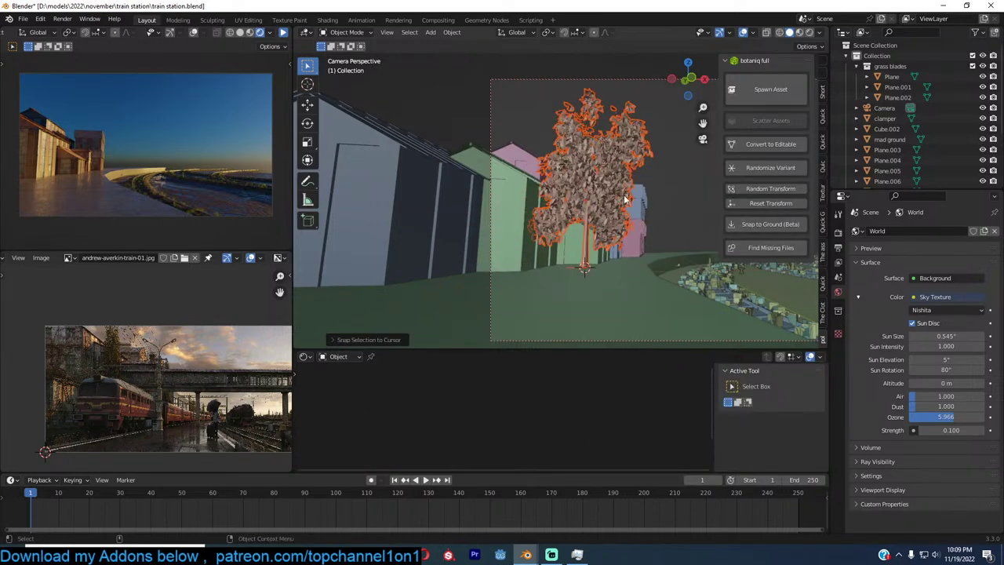
shift+right_click(585, 258)
key(shift+s)
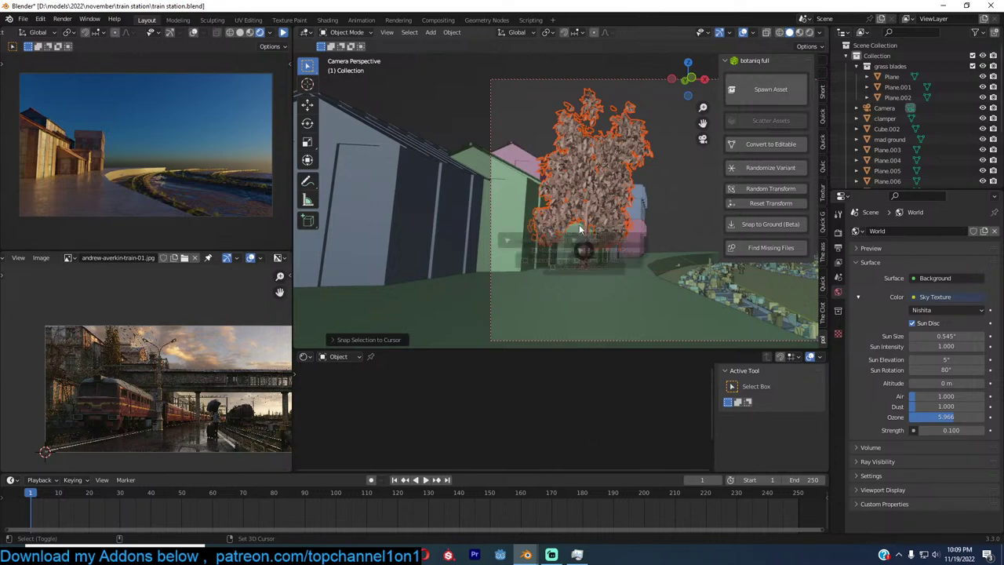
click(585, 181)
key(g)
key(z)
click(601, 220)
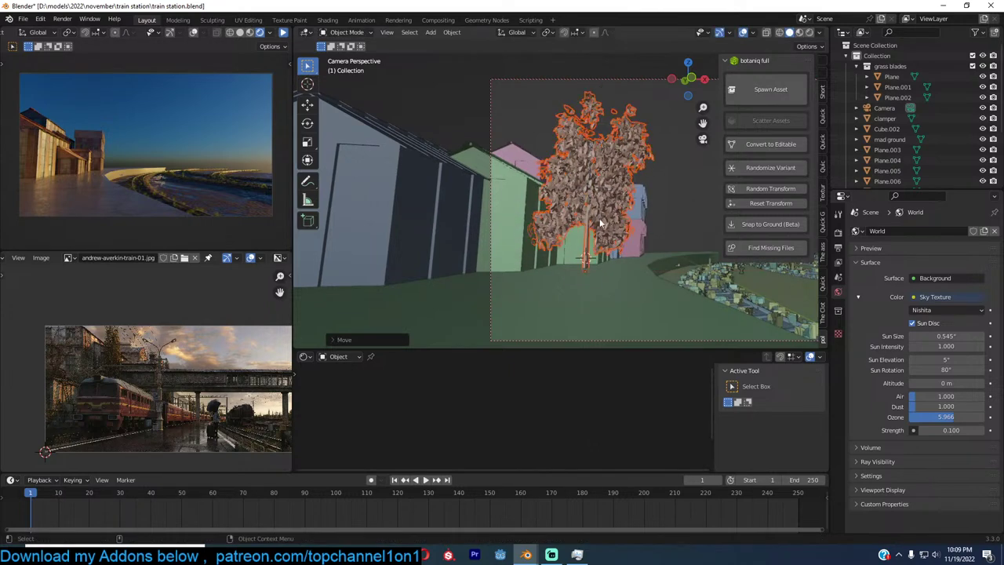
Rotate the birch about the Z axis, clear the selection and save the scene
key(r)
key(z)
key(Return)
key(alt+a)
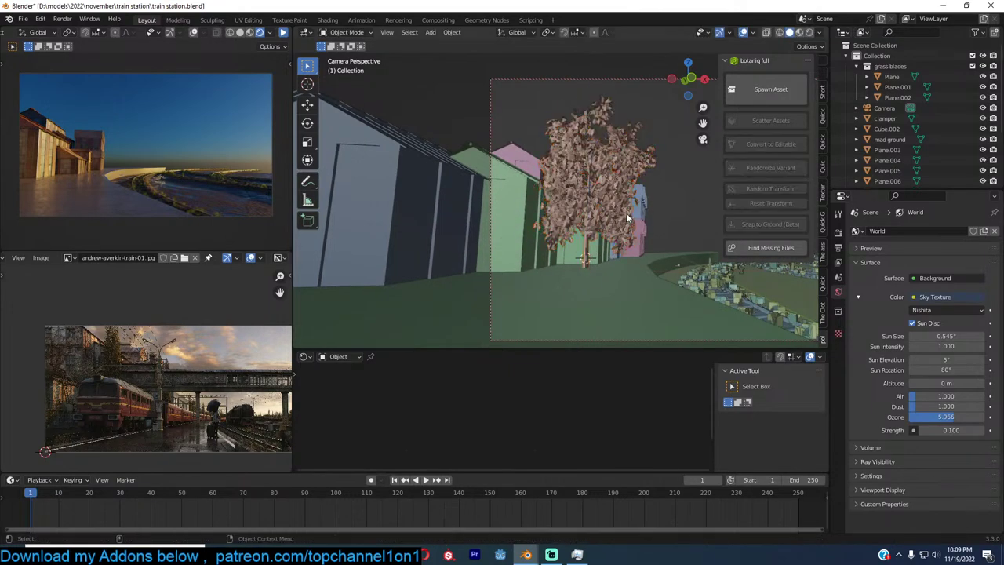
key(ctrl+s)
shift+middle_drag(605, 262, 558, 235)
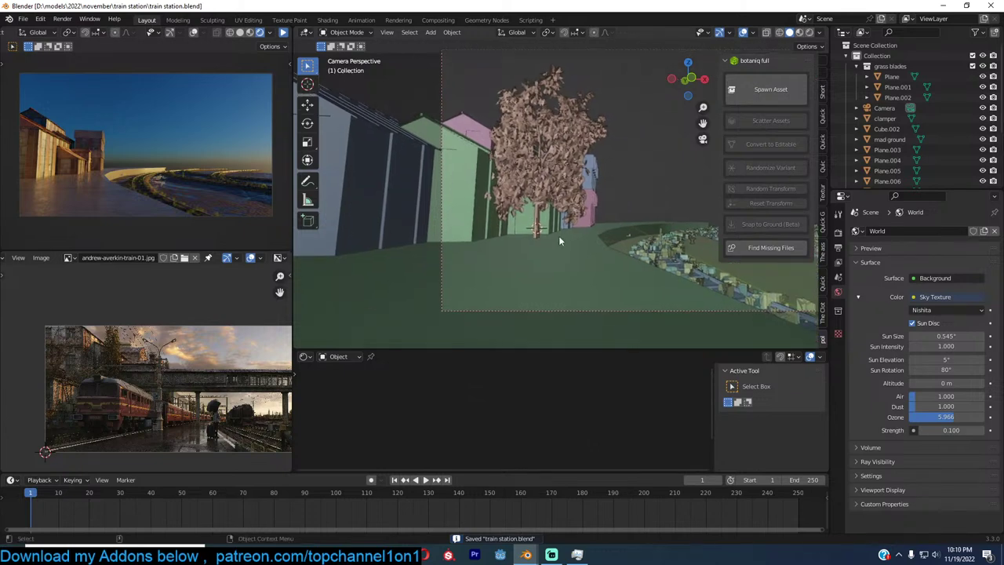
click(558, 235)
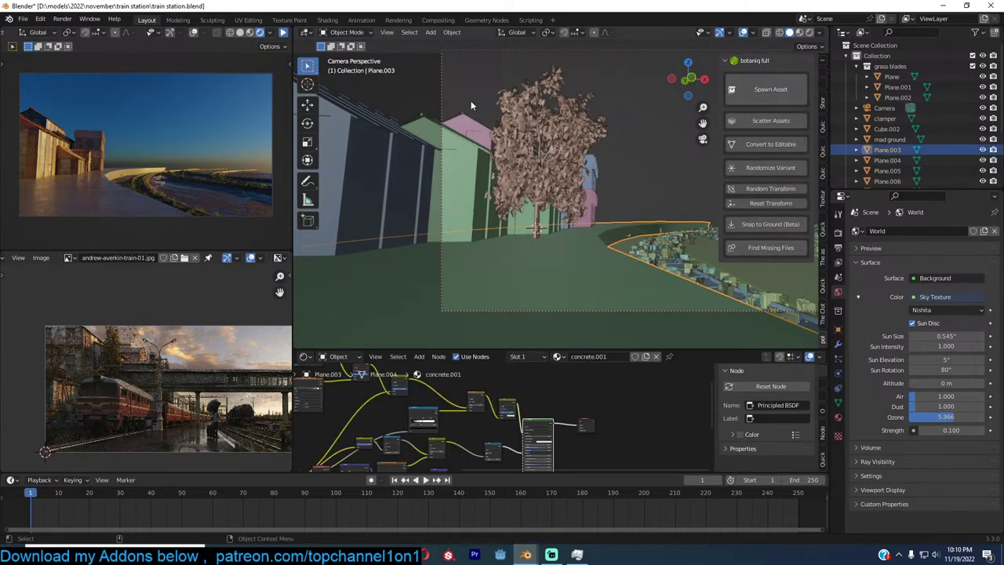
key(alt+a)
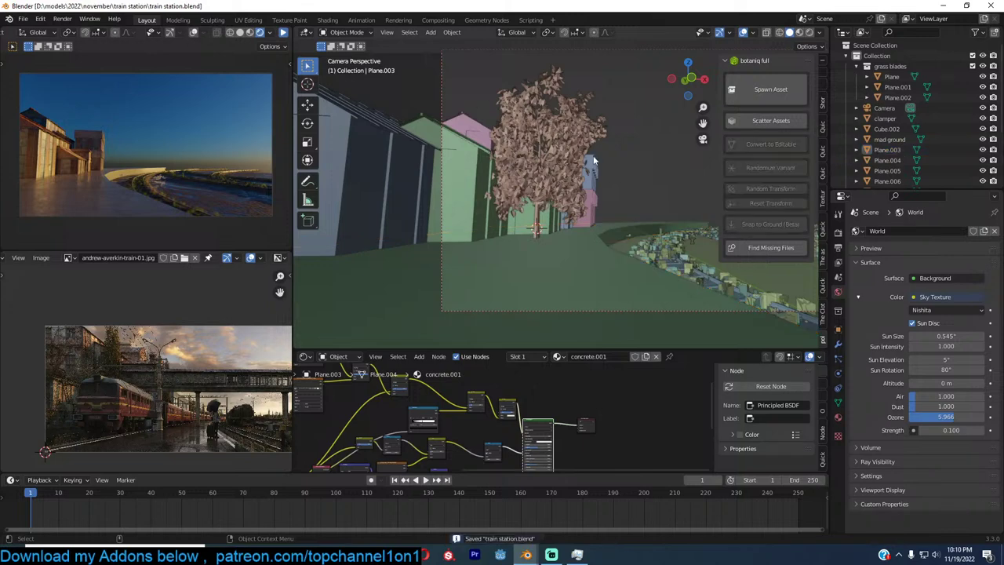
key(ctrl+s)
In top view, edit the railway curves and rotate the diagonal track clockwise so its near end meets the platform-side track
shift+middle_drag(600, 159, 418, 154)
scroll(420, 155, down, 2)
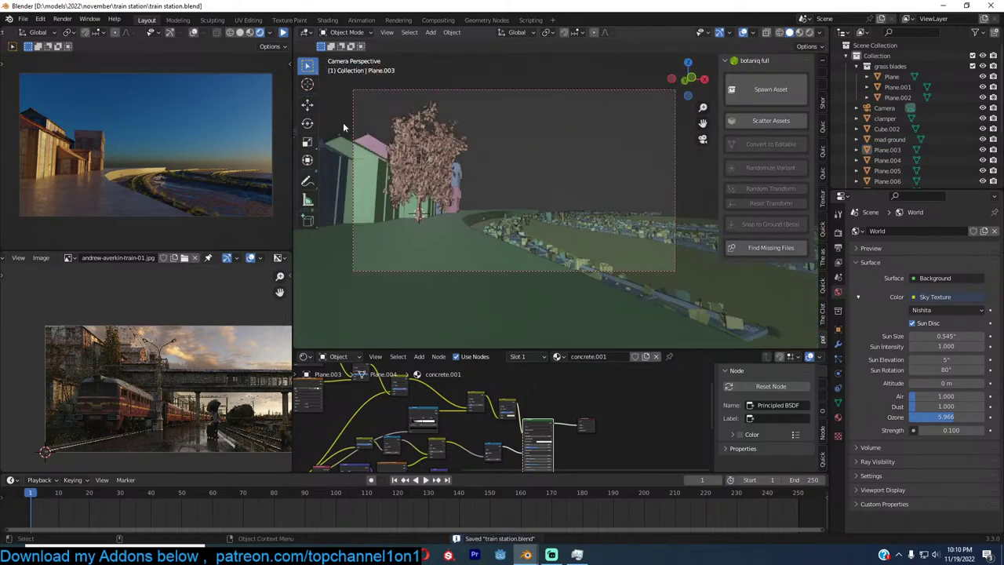
click(604, 224)
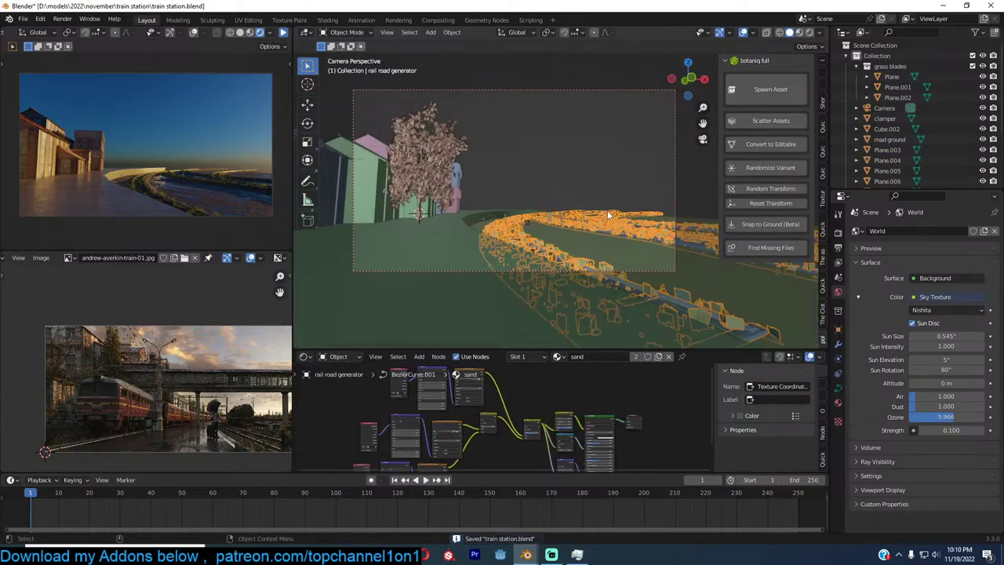
key(KP_7)
shift+middle_drag(635, 228, 559, 201)
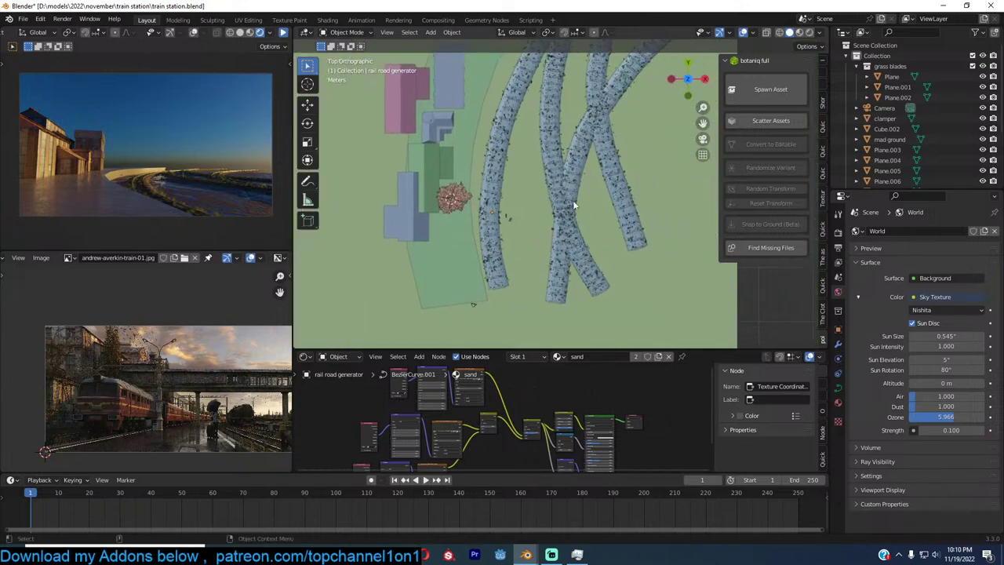
click(572, 205)
key(Tab)
click(553, 197)
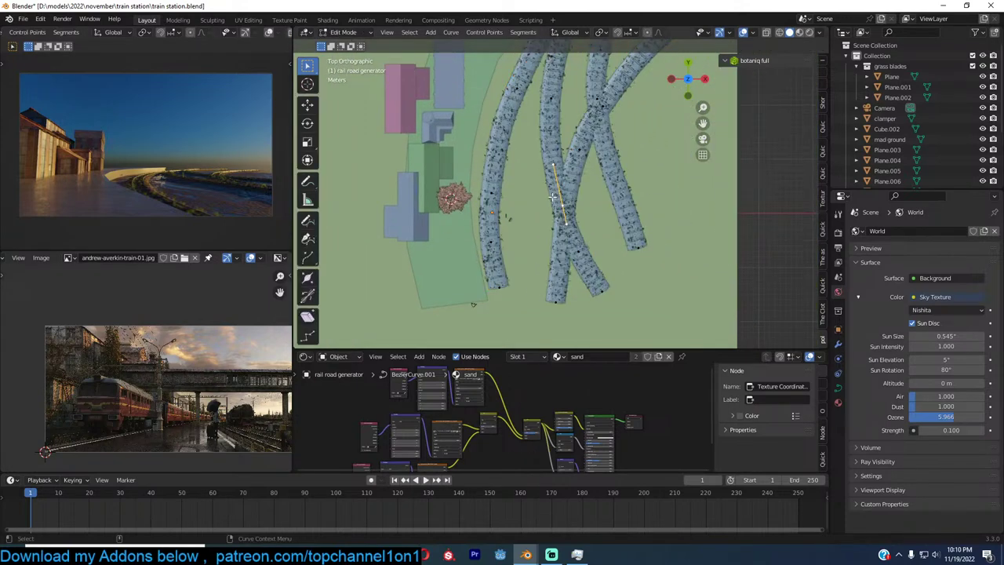
key(ctrl+l)
click(581, 154)
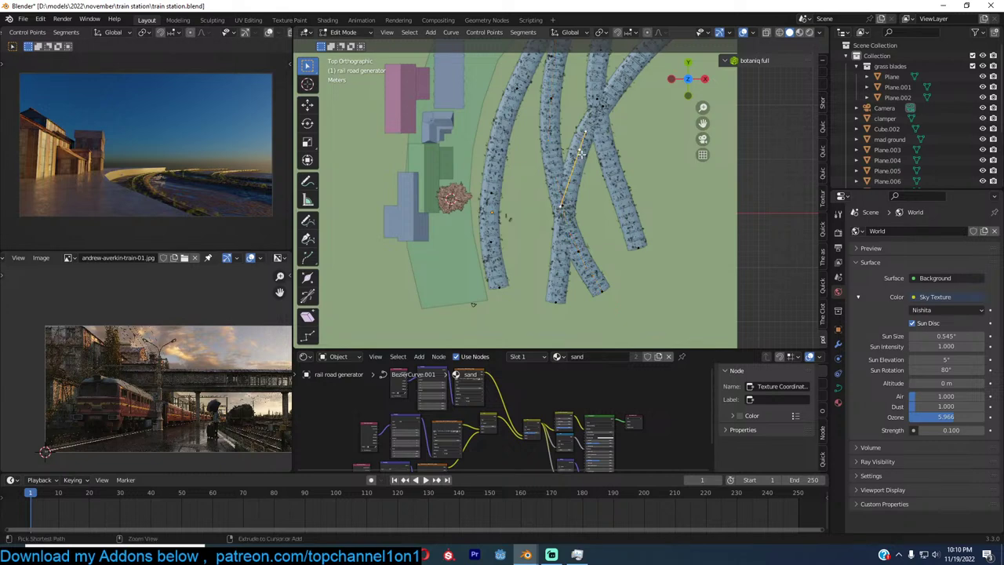
key(ctrl+l)
key(r)
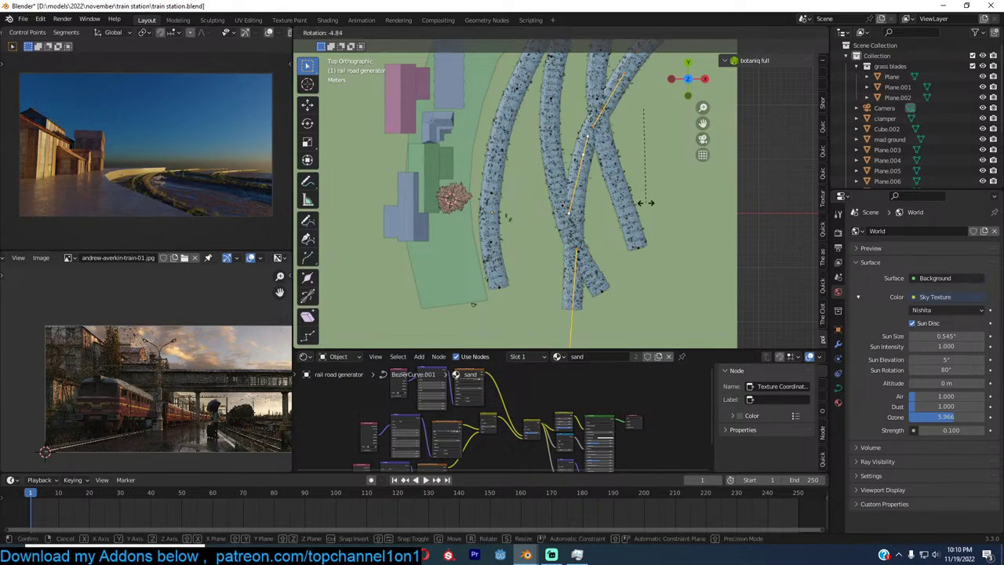
click(620, 185)
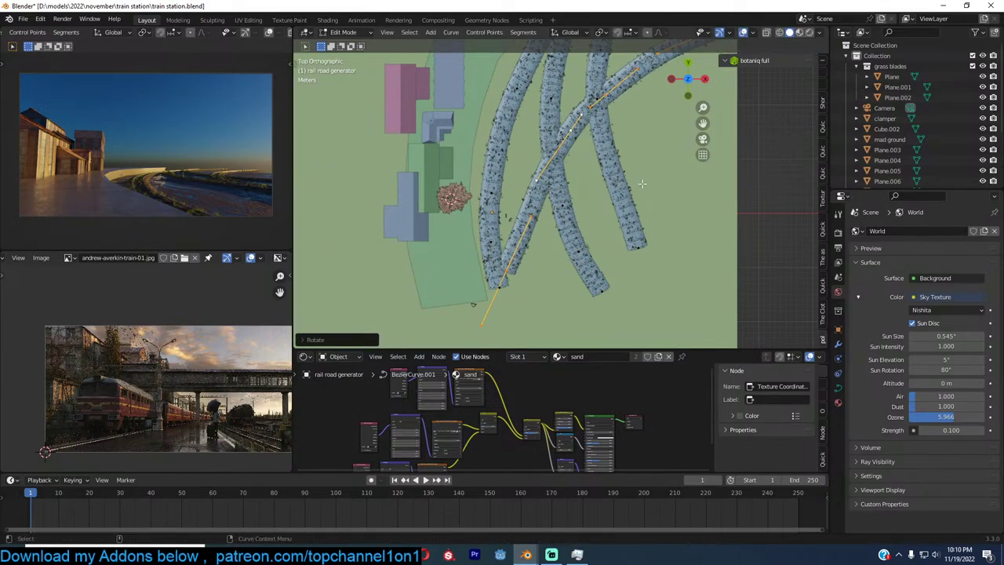
In camera view, move the rotated track about 7.7 m across the ground with Z locked, then save and refresh the rendered preview
key(KP_0)
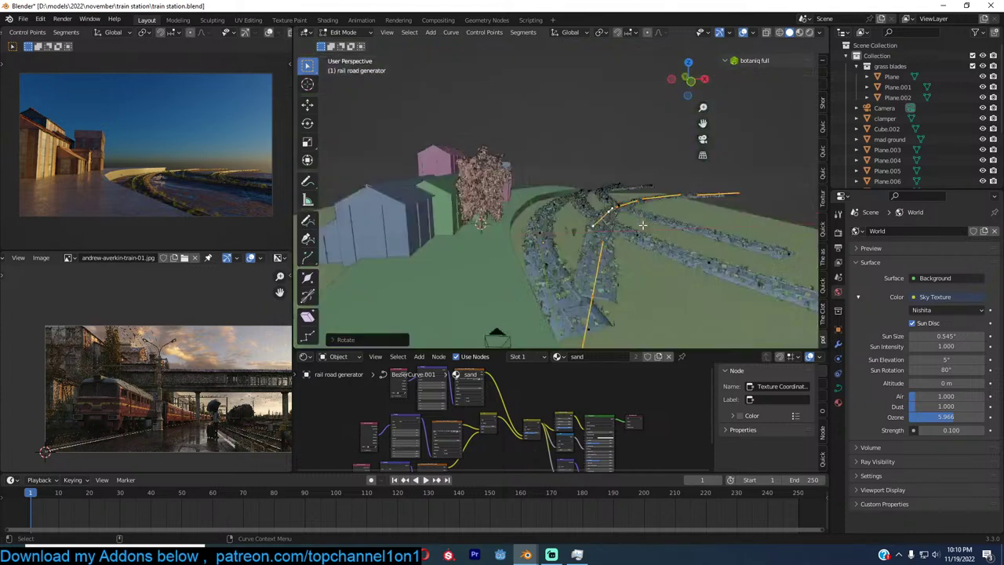
key(g)
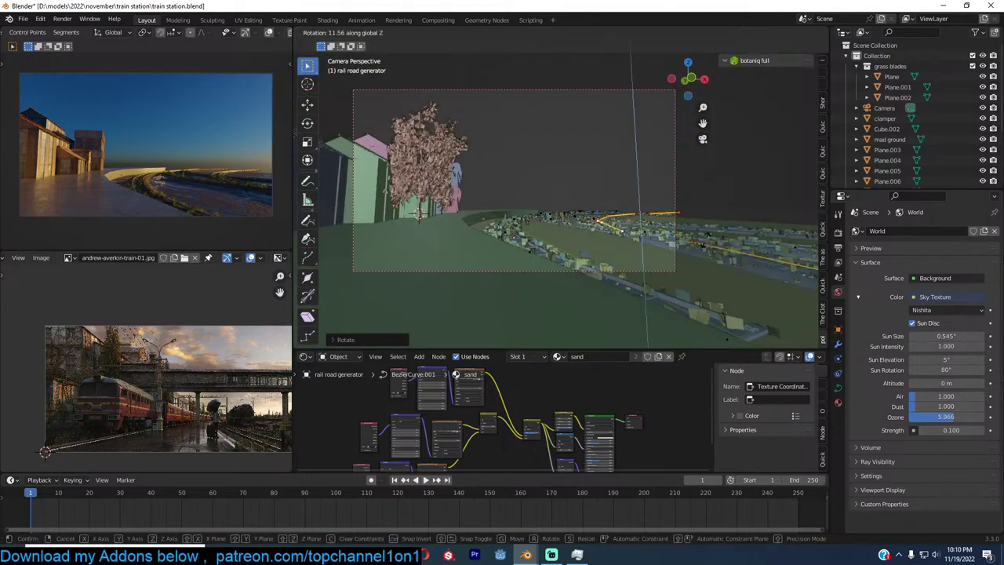
key(shift+z)
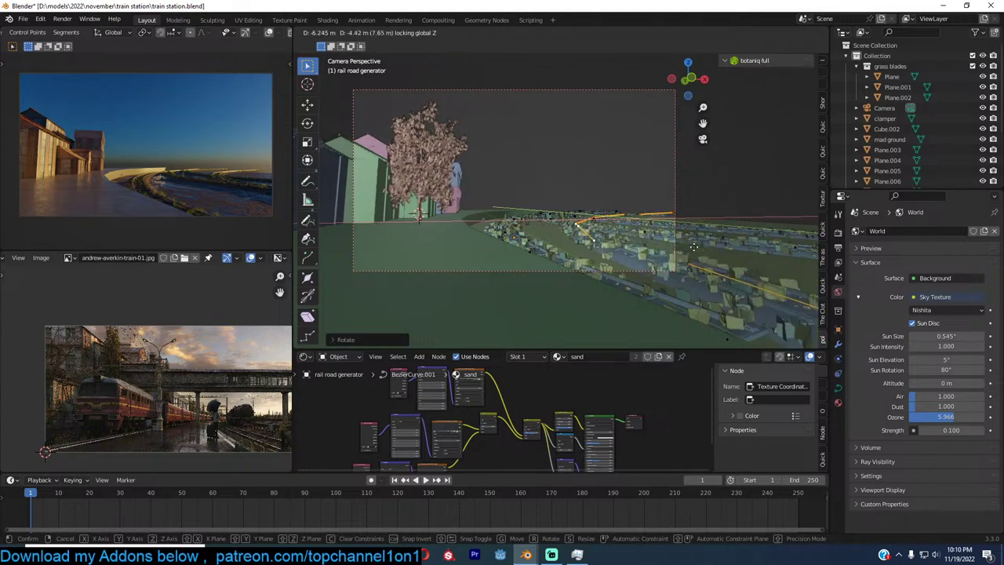
click(695, 250)
key(ctrl+s)
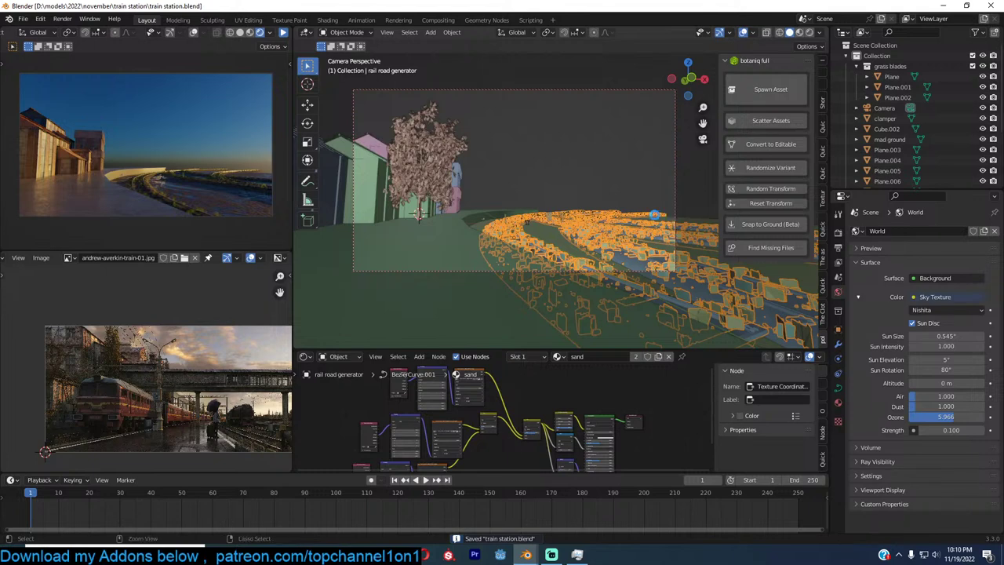
click(574, 167)
key(ctrl+s)
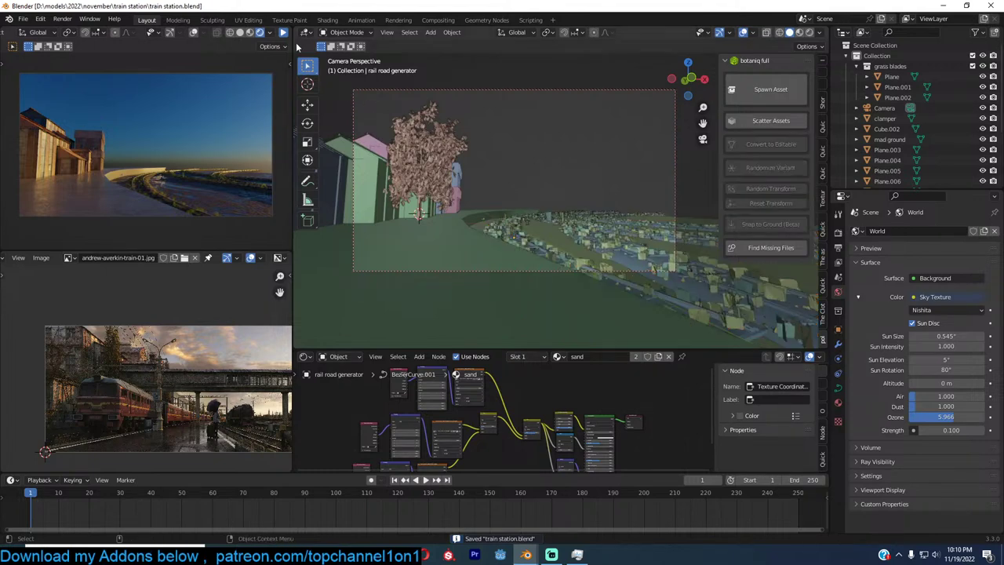
click(283, 35)
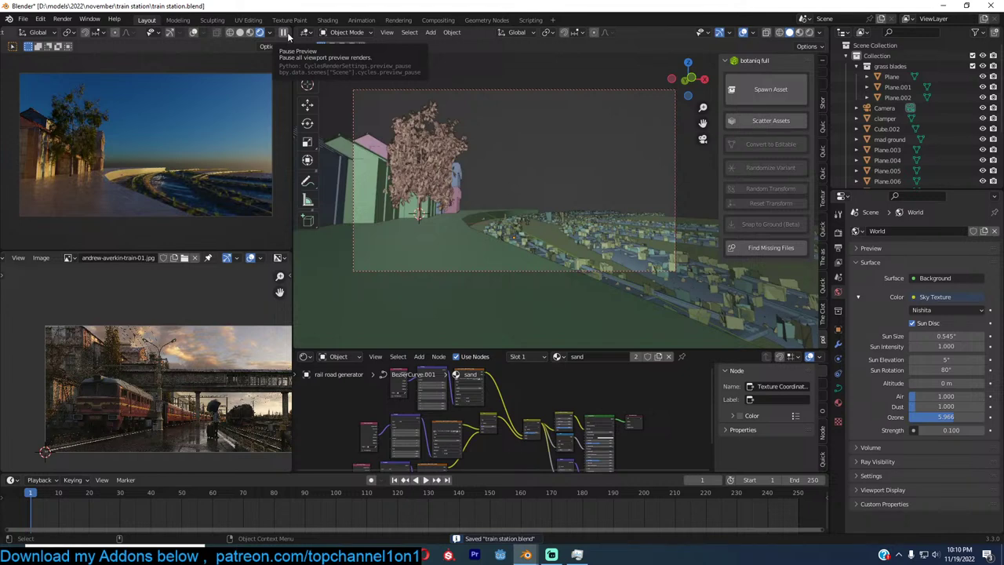
click(286, 35)
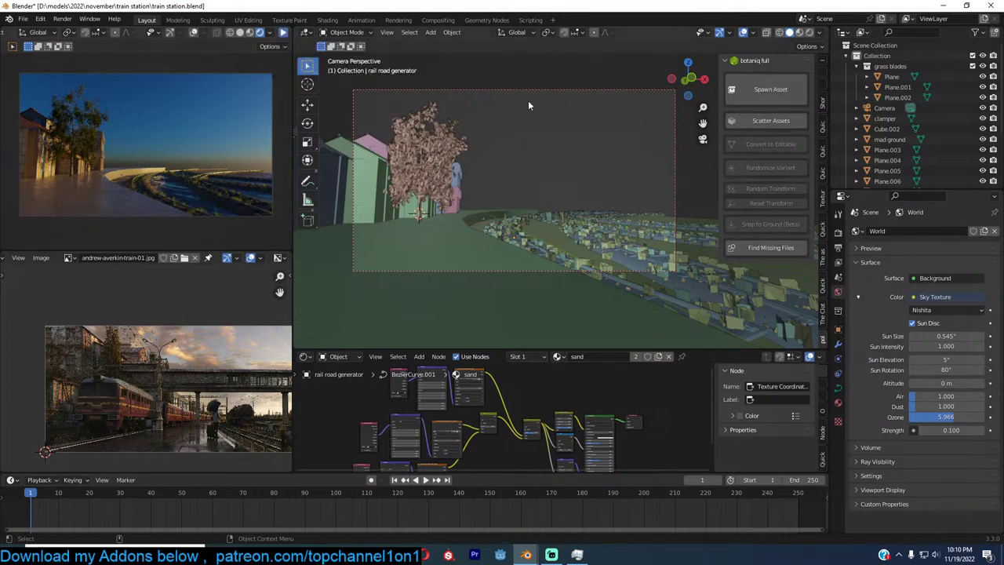
Search the asset library for "fence" and add the brown metal fence at a 3D cursor point near the platform edge
click(823, 263)
click(752, 148)
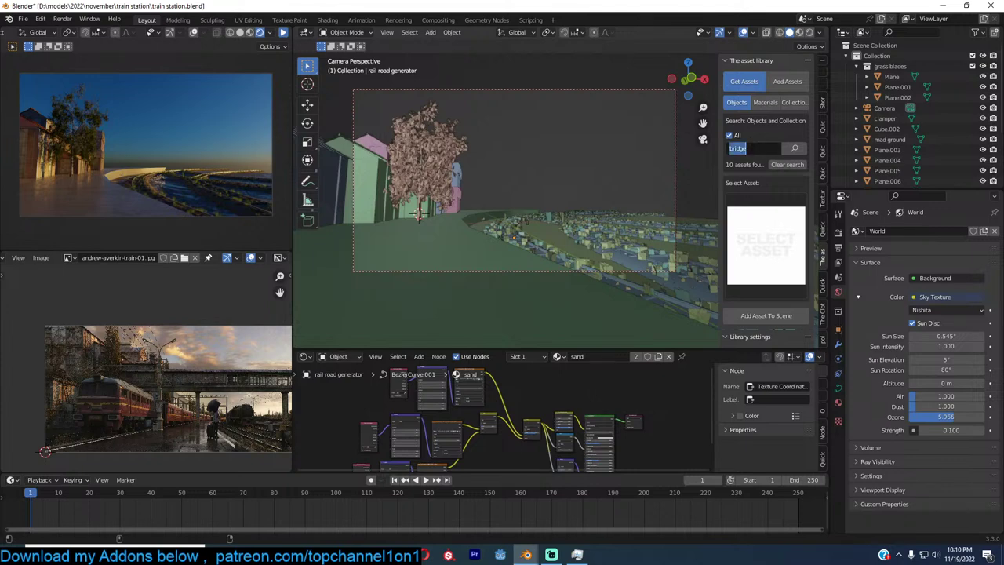
text(fence)
click(779, 260)
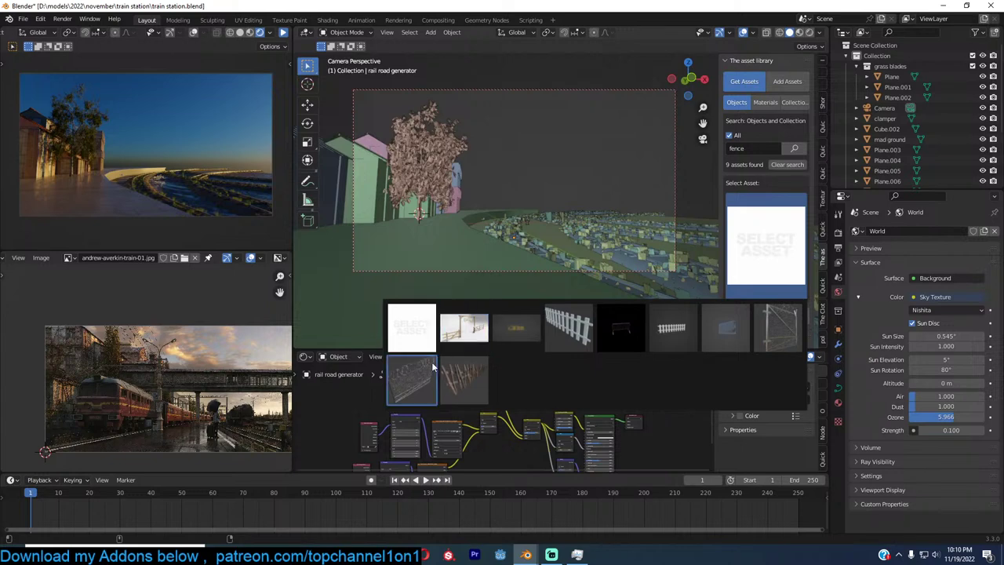
click(530, 312)
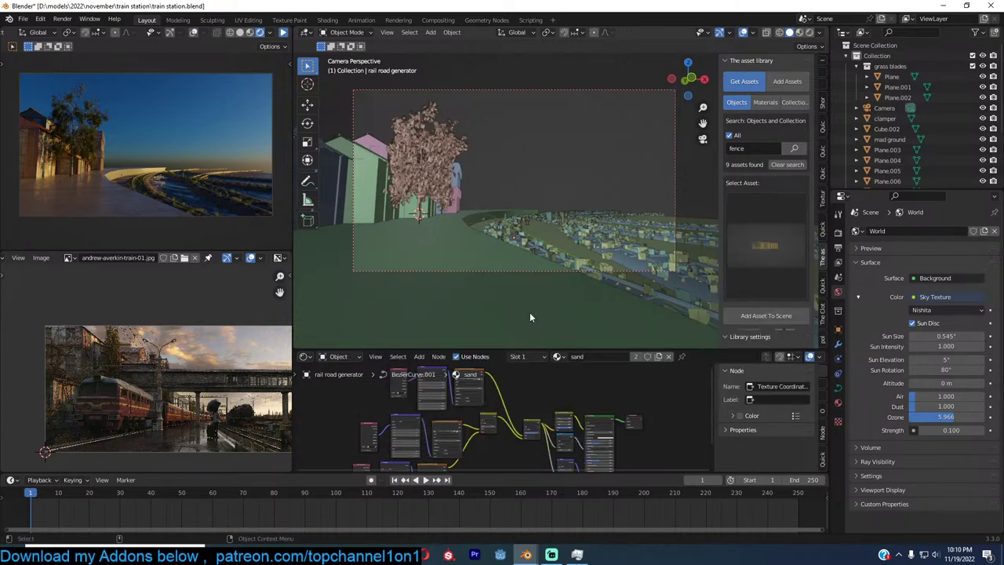
shift+right_click(475, 260)
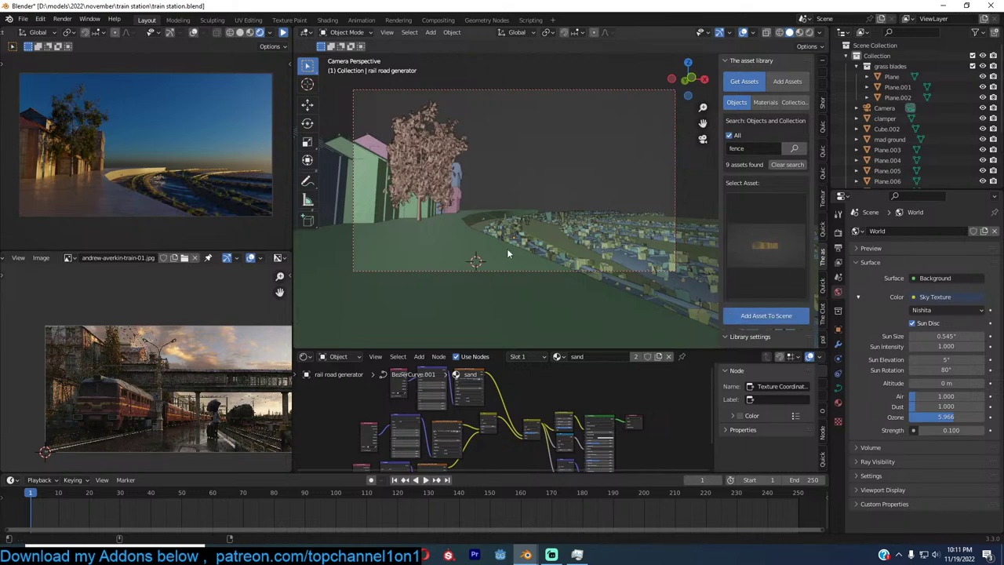
key(alt+a)
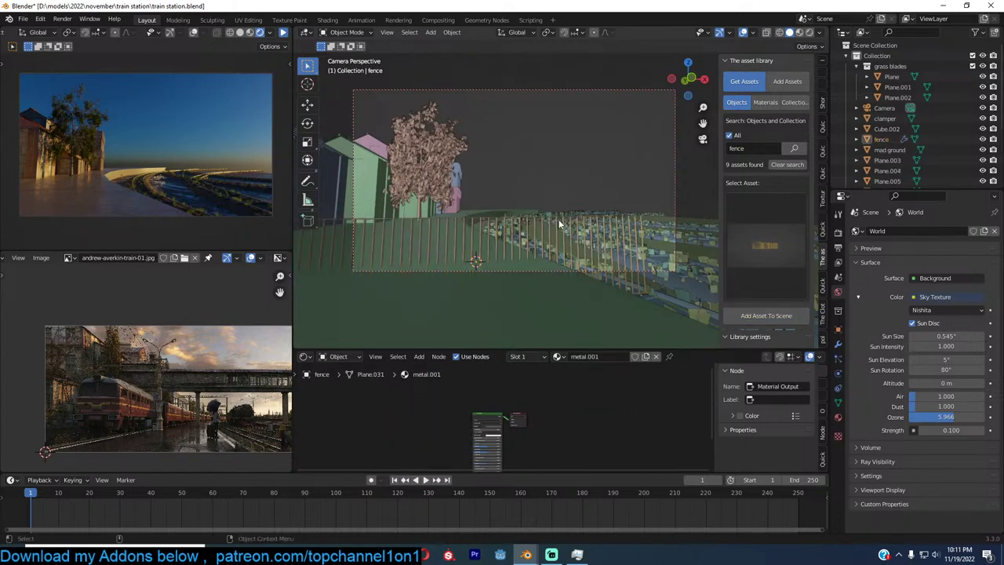
Scale the fence down and rotate it 90° about the Z axis
click(562, 217)
click(595, 224)
key(s)
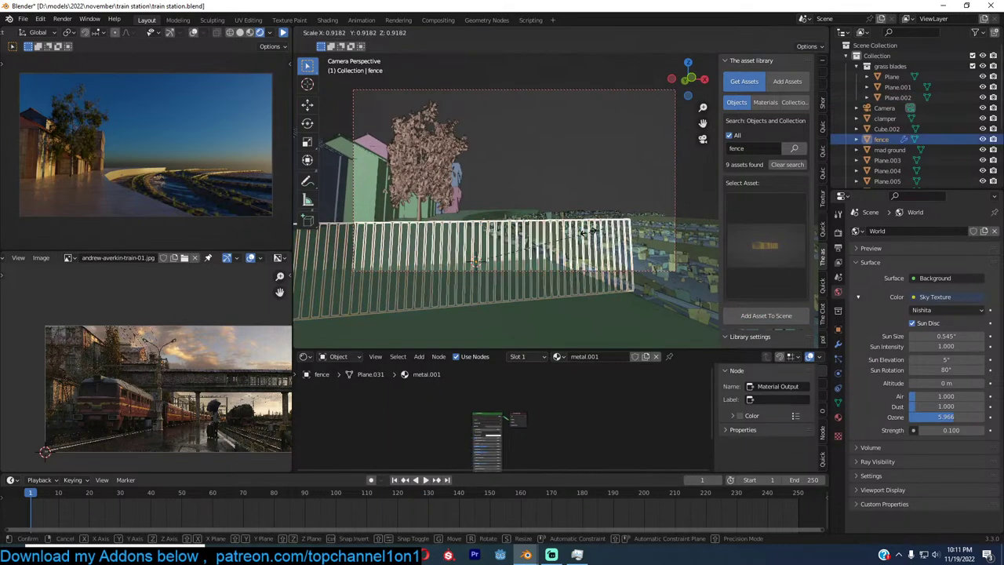
click(530, 245)
key(r)
key(z)
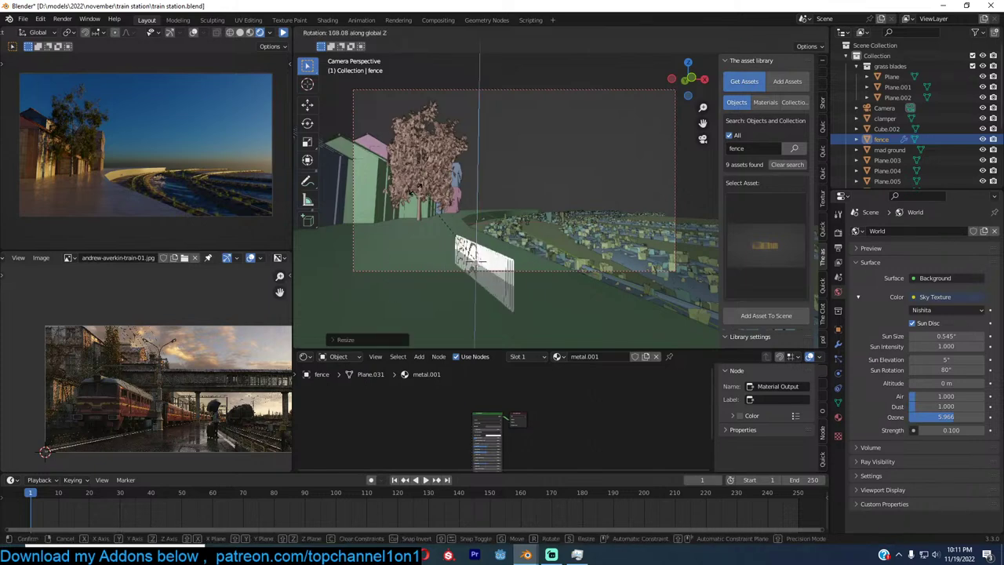
right_click(447, 200)
text(r90)
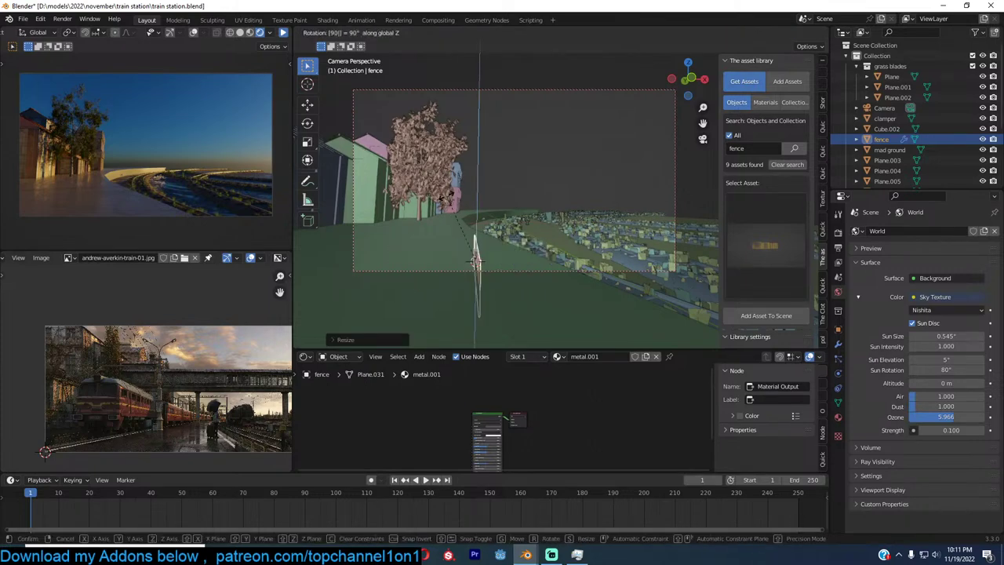
key(Return)
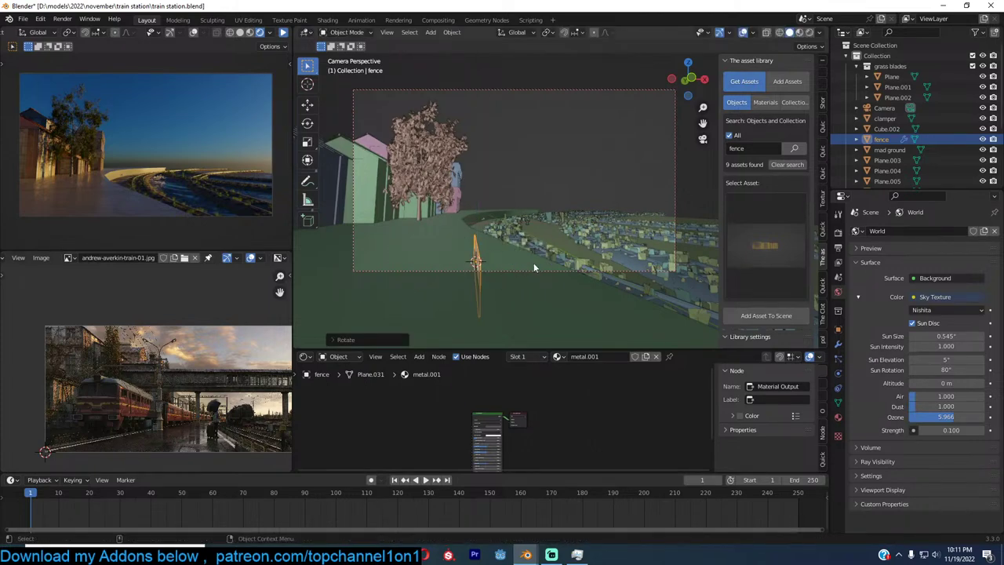
In top view, place the fence just inside the platform's track-side edge, parallel to that edge, and adjust its scale
middle_drag(533, 263, 538, 241)
key(KP_7)
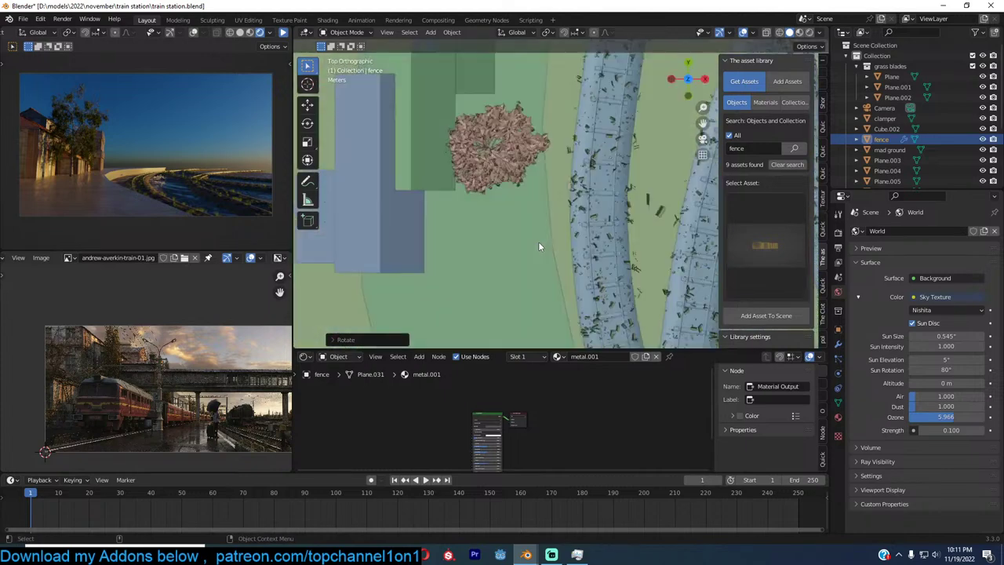
scroll(542, 246, down, 4)
shift+middle_drag(602, 275, 596, 184)
scroll(549, 234, up, 3)
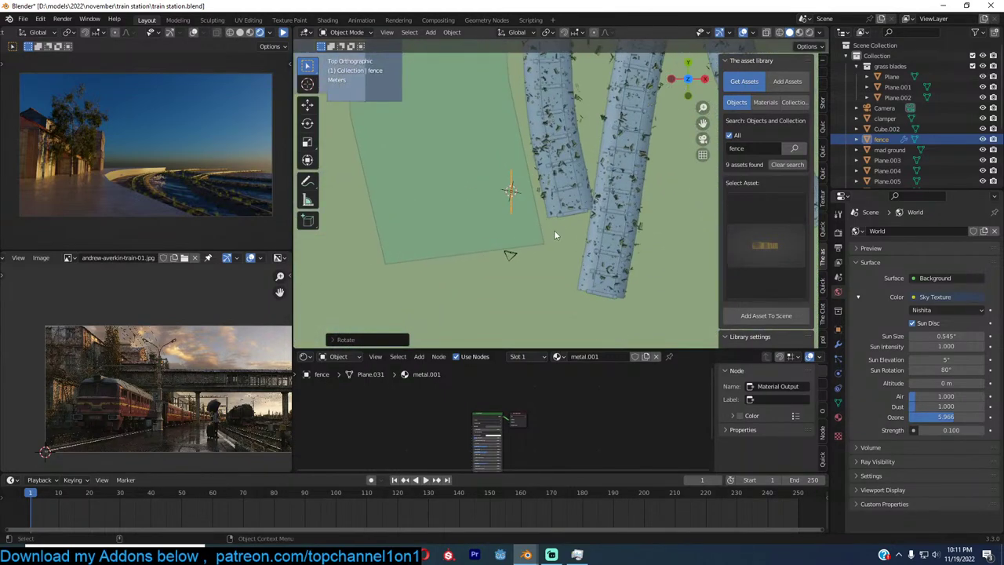
key(g)
click(579, 216)
key(s)
click(577, 218)
Adjust the fence's height along Z against the platform surface, clear the selection and return to the camera view
middle_drag(577, 217, 465, 126)
scroll(548, 204, up, 5)
key(g)
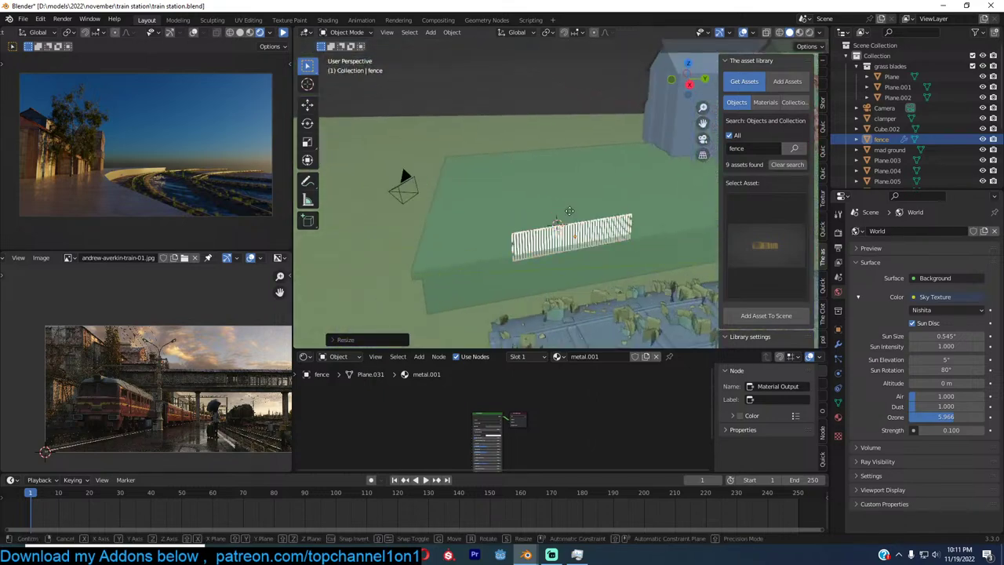
key(z)
click(578, 201)
key(alt+a)
key(KP_0)
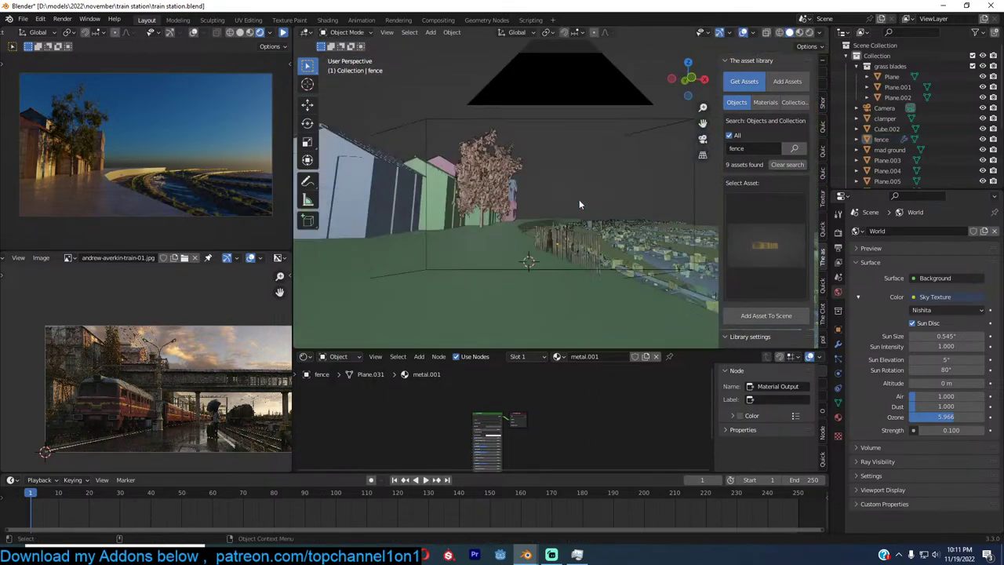
In top view, make a linked duplicate of the fence and place it about 4 m along the edge toward the platform's near end
click(560, 241)
key(KP_7)
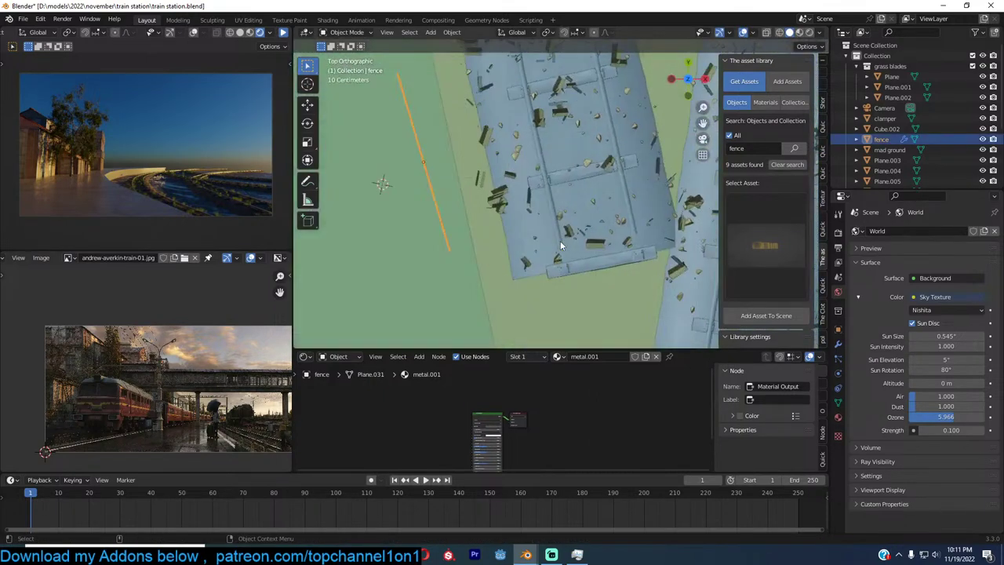
scroll(559, 241, down, 5)
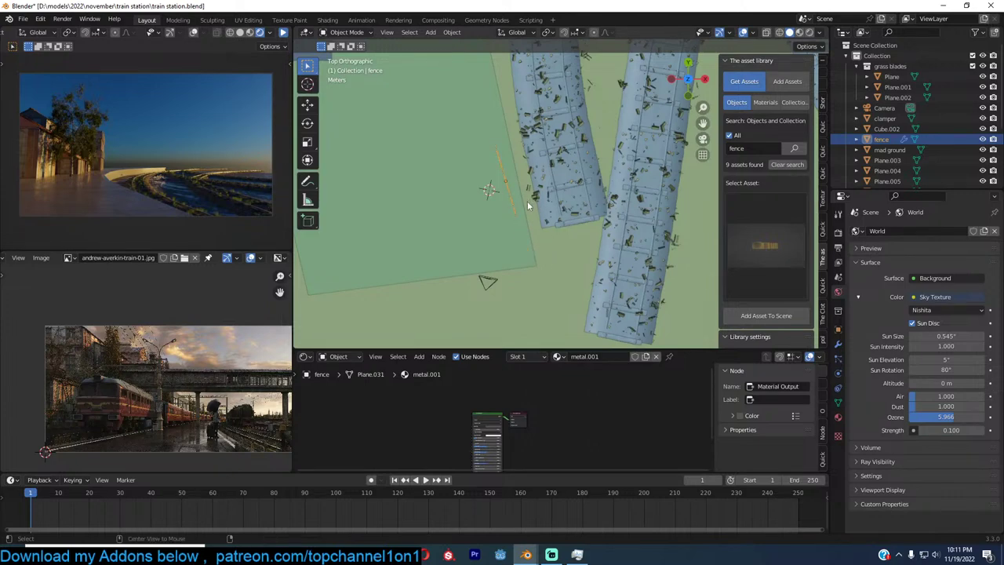
key(shift+d)
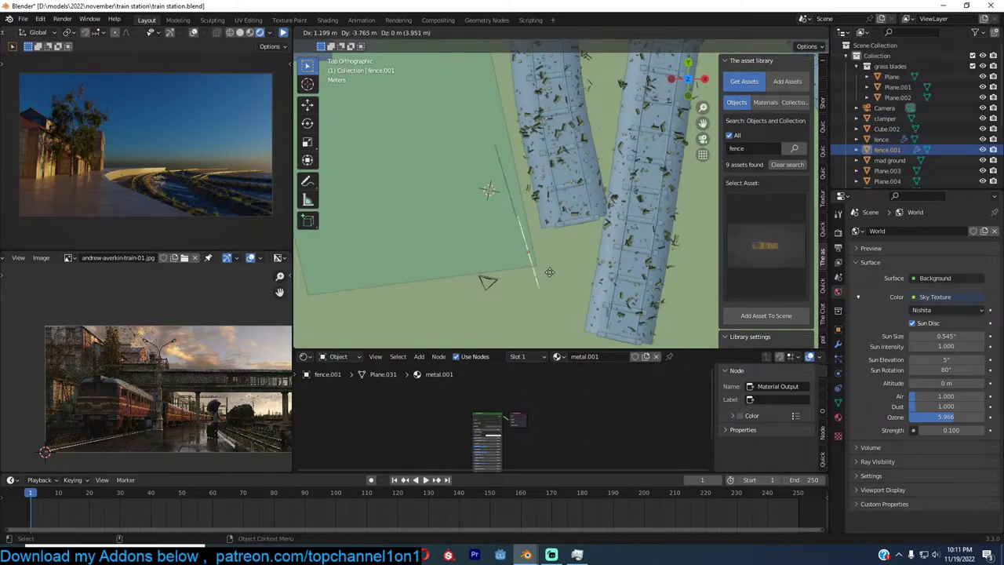
click(550, 272)
Place another linked fence copy about 7.9 m toward the far end, turn it with a trackball rotation and return to camera view
key(alt+d)
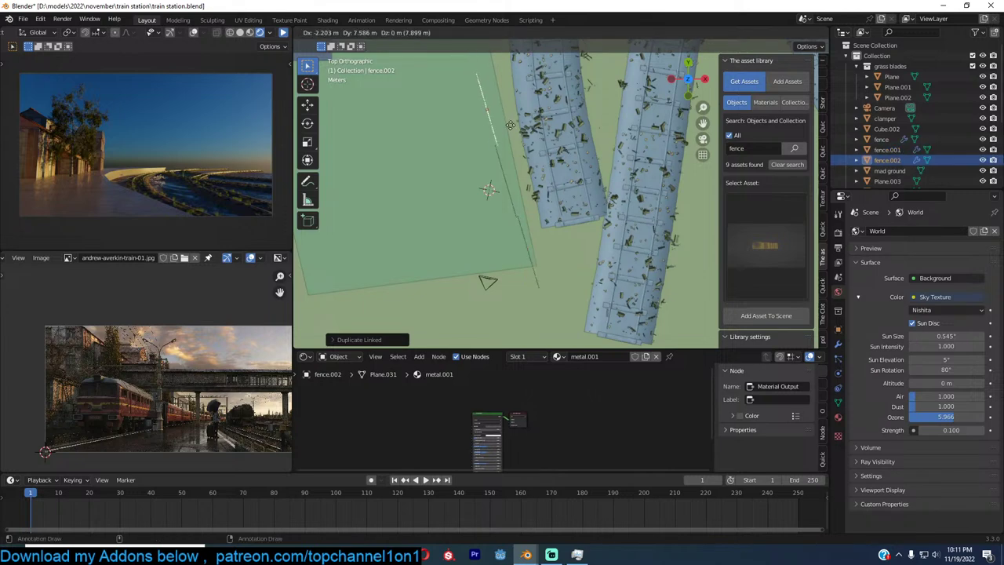
click(508, 125)
key(r)
key(r)
click(517, 127)
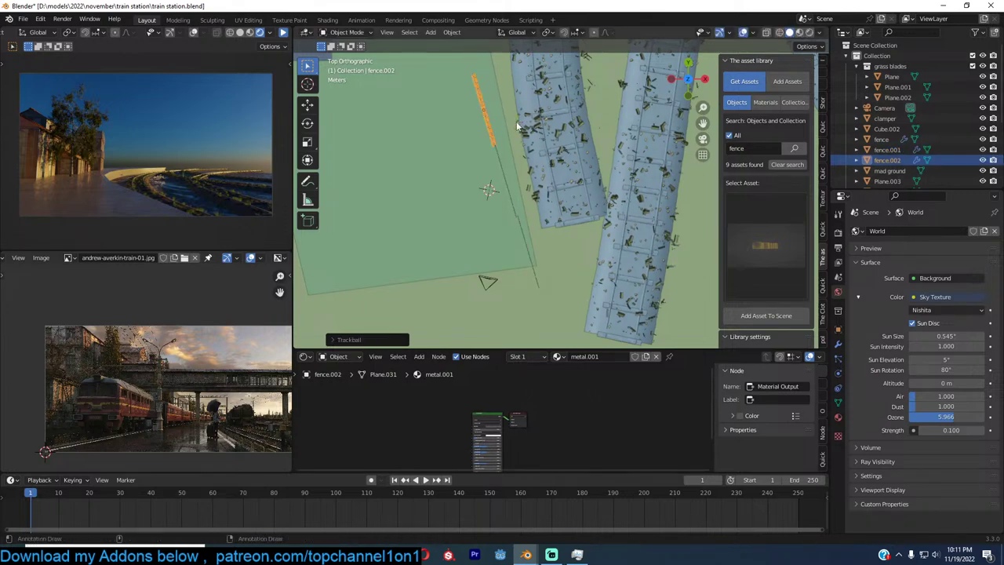
middle_drag(518, 126, 540, 145)
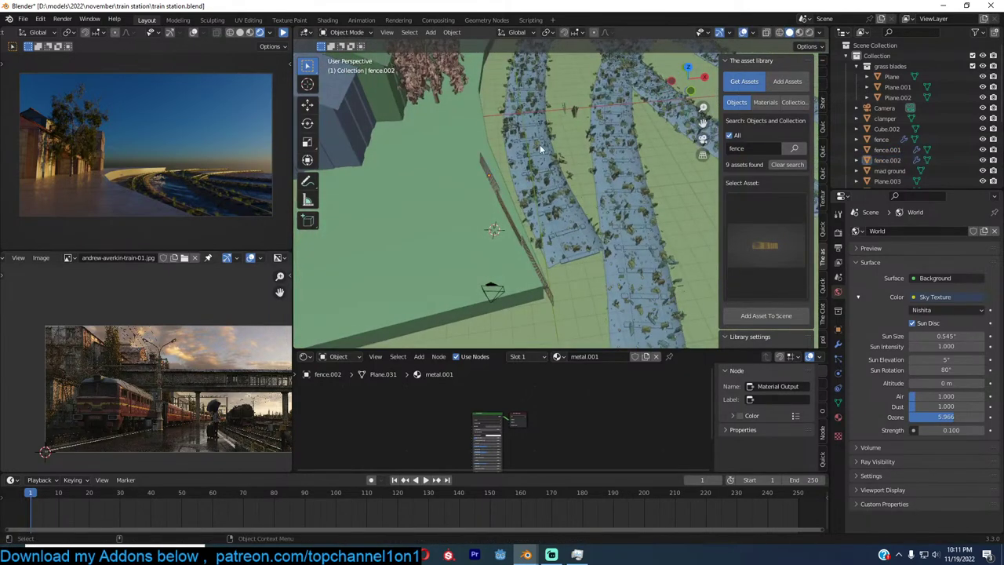
key(KP_0)
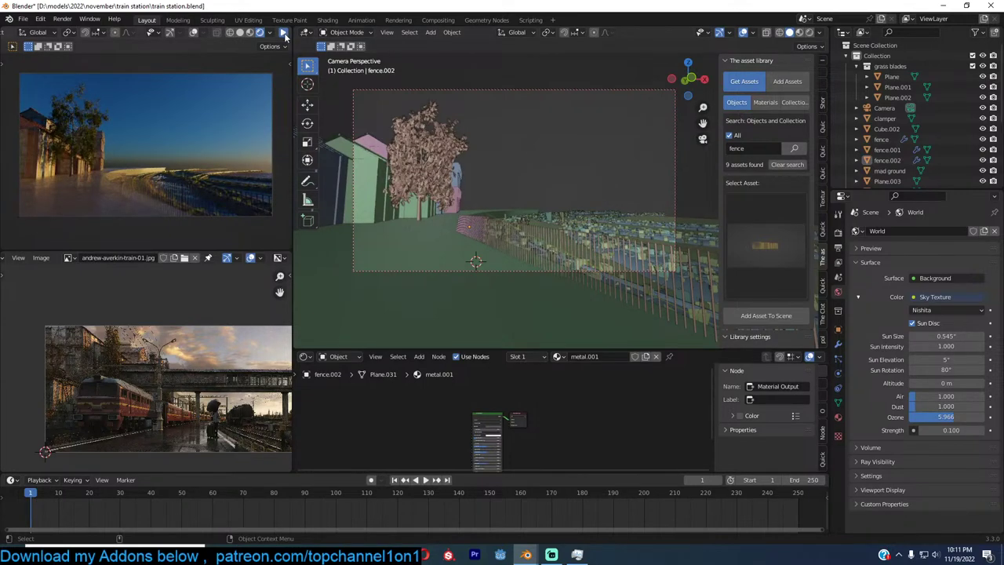
Search the asset library for "pole", save the scene and add the street electric transformer pole at a 3D cursor point on the platform
click(745, 148)
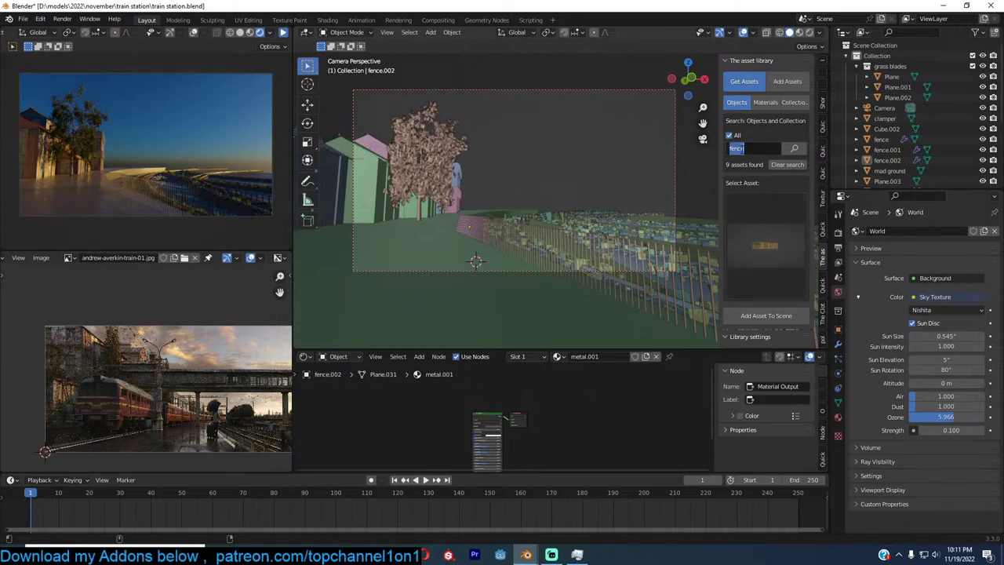
text(pole)
key(Return)
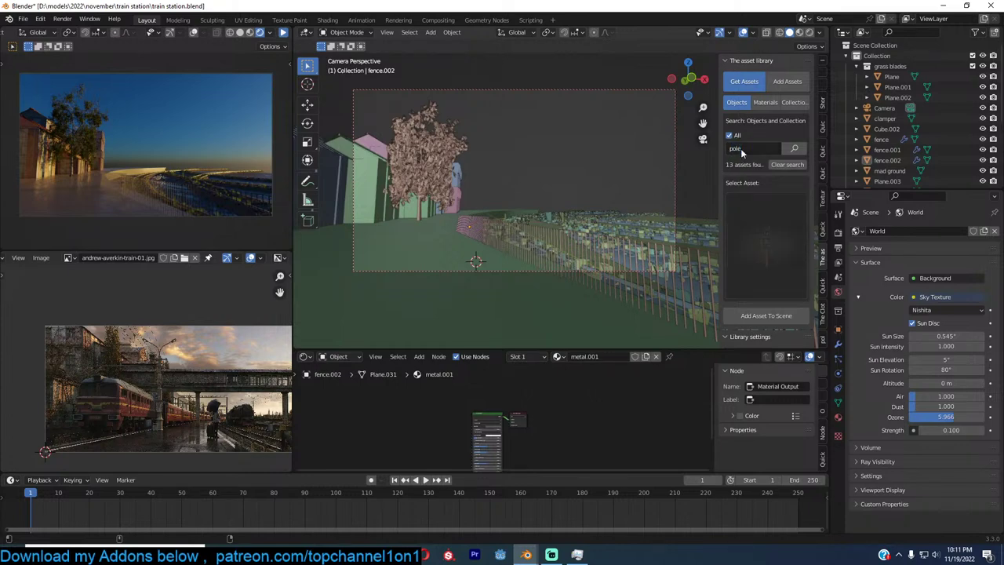
click(777, 245)
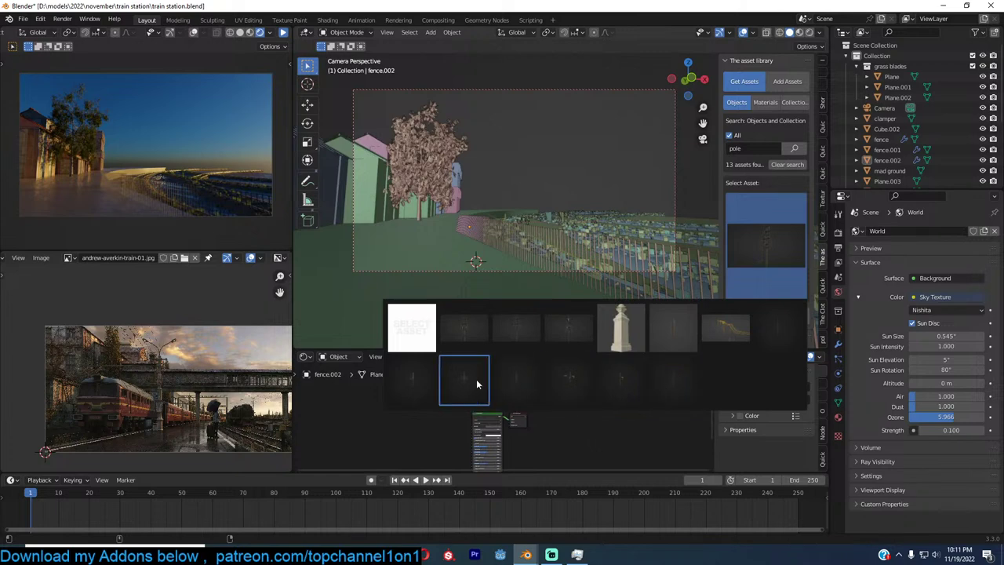
click(433, 372)
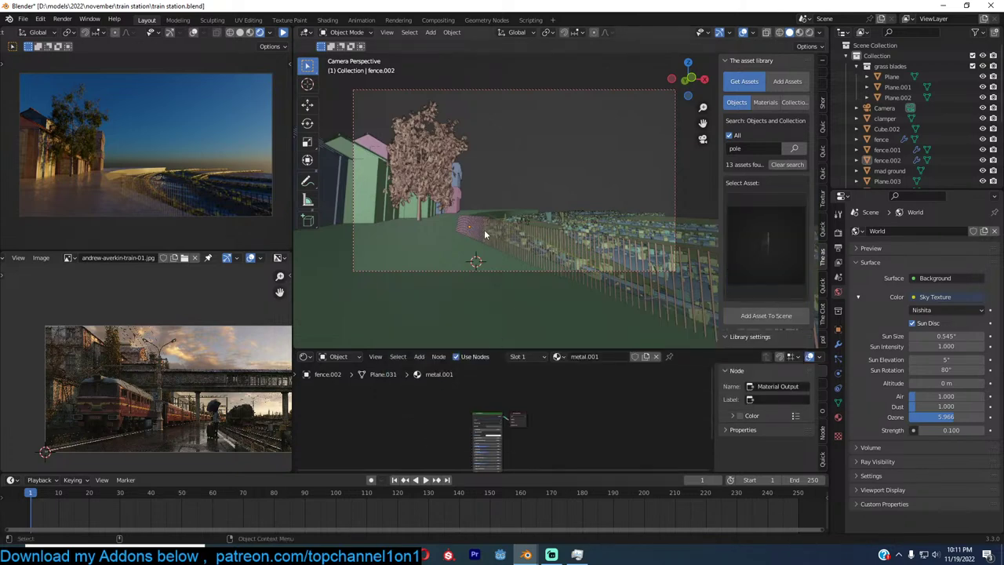
key(ctrl+s)
click(740, 226)
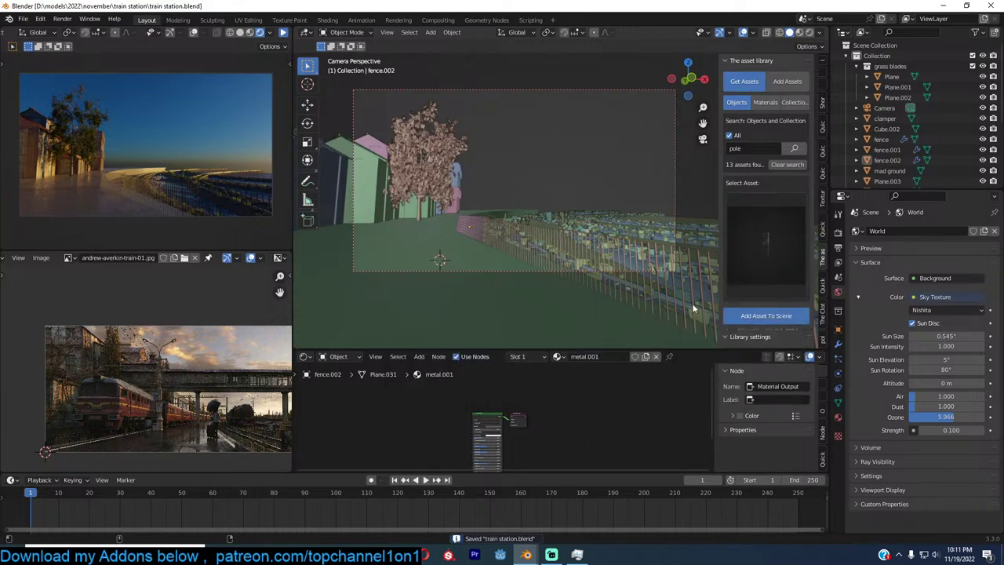
Scale the pole down, then move its upper vertices upward in Edit Mode to make the shaft taller
scroll(439, 183, down, 4)
key(s)
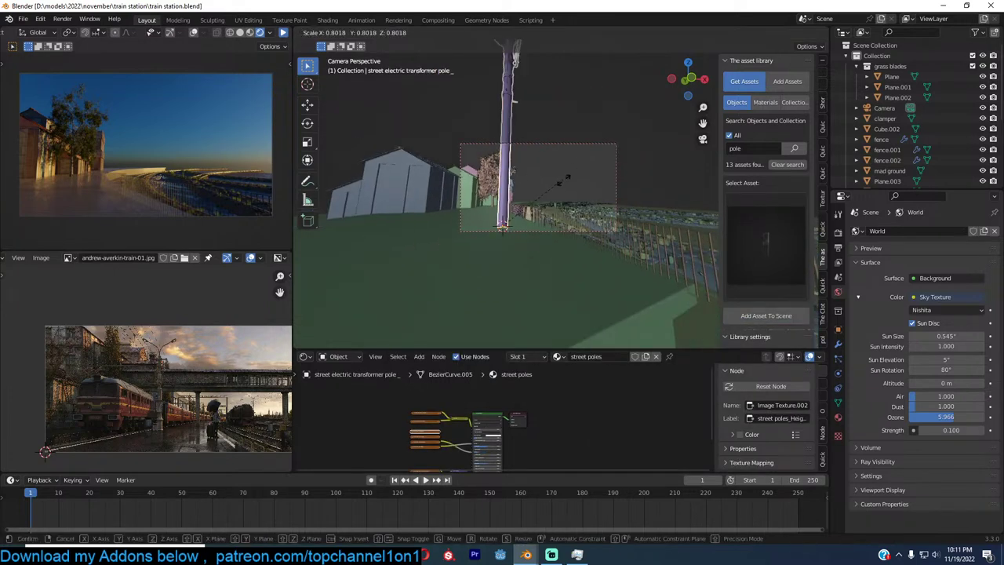
click(502, 161)
key(Tab)
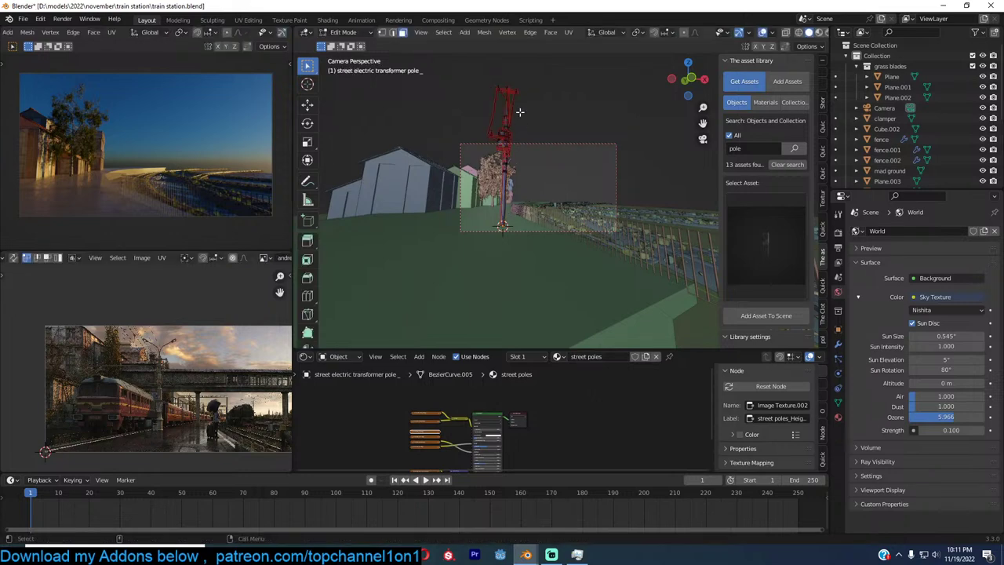
key(1)
key(alt+z)
drag(474, 72, 620, 187)
key(g)
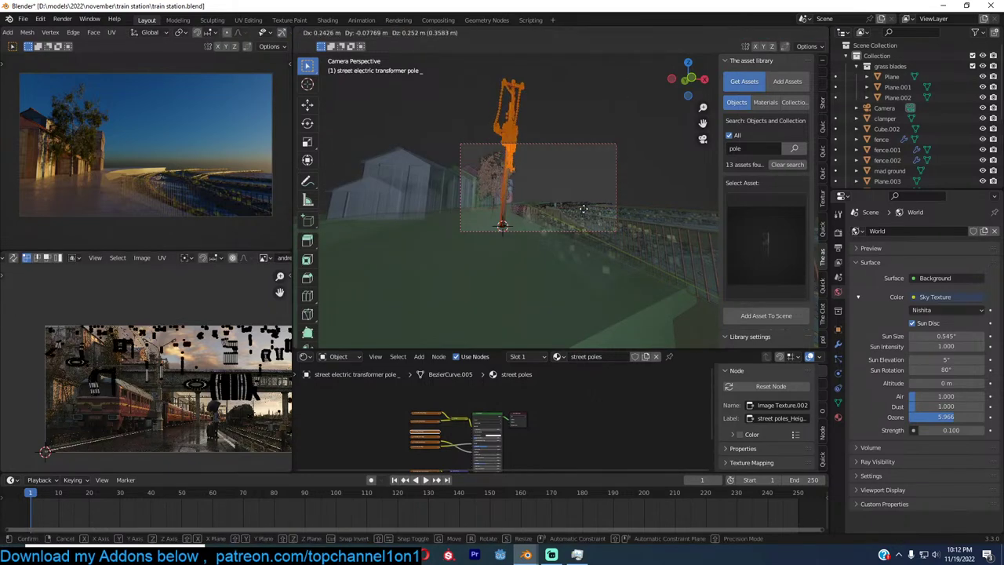
click(582, 209)
key(Tab)
Rotate the pole 90° about the Z axis and scale it down slightly
text(rz)
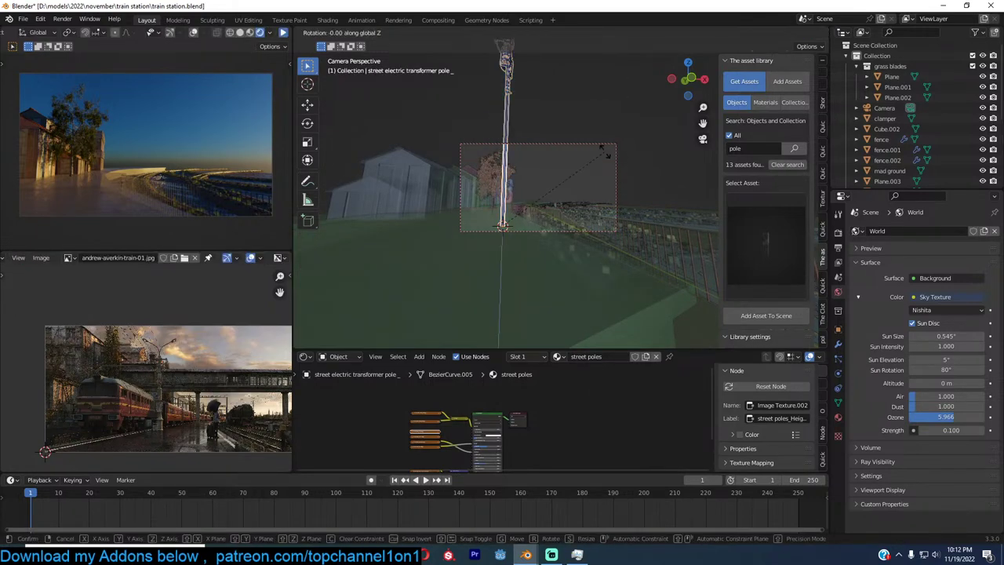
text(90)
key(Return)
key(s)
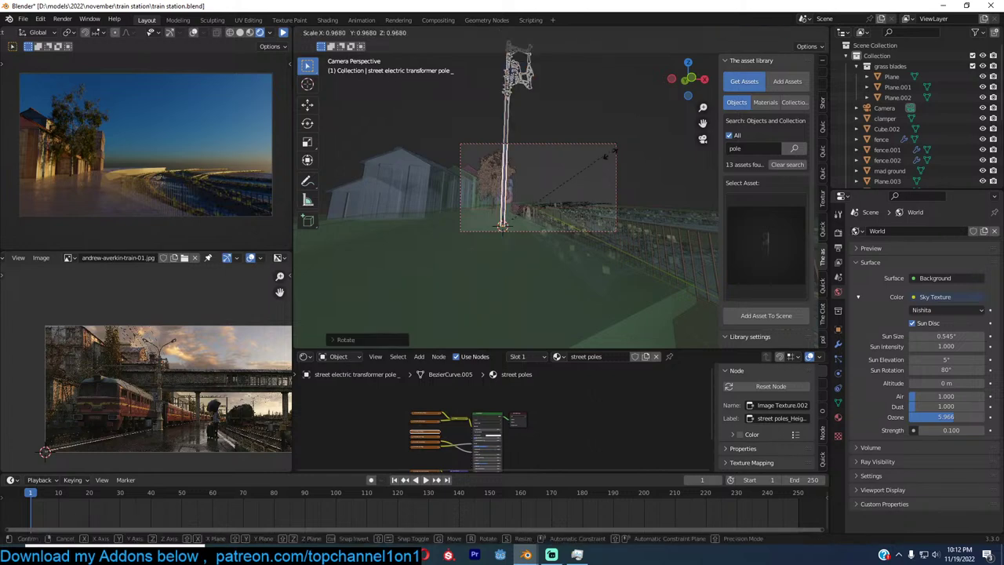
click(597, 166)
Snap the pole to a 3D cursor point beside the fence, scale it down to fit the camera frame and save the scene
shift+right_click(542, 224)
key(shift+s)
click(536, 149)
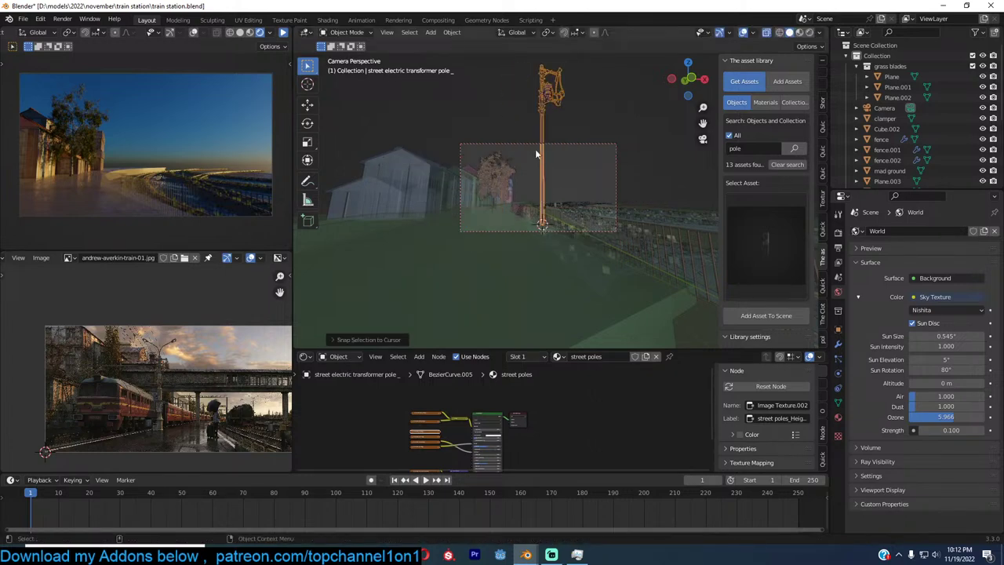
scroll(555, 132, up, 2)
key(s)
click(570, 182)
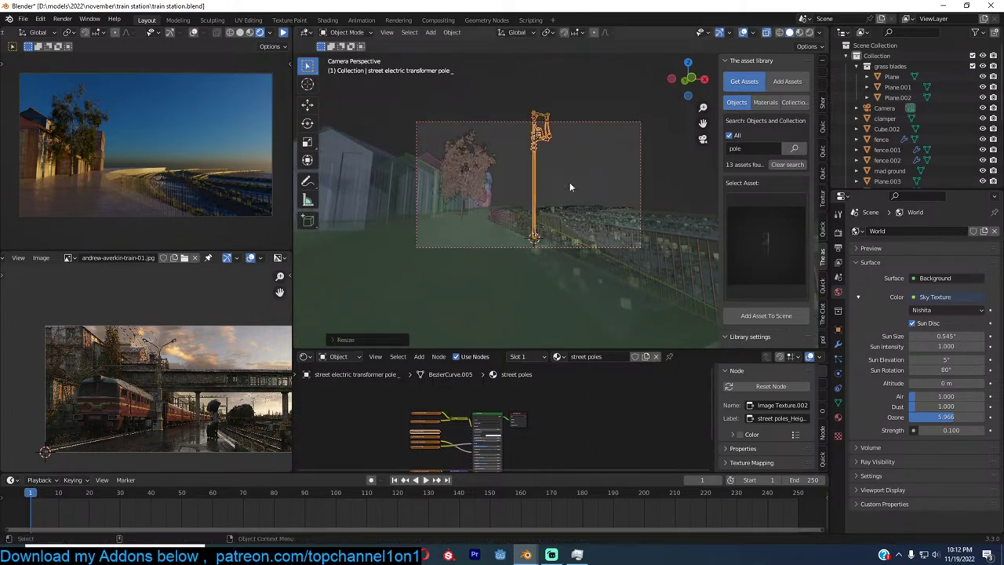
key(ctrl+s)
click(570, 181)
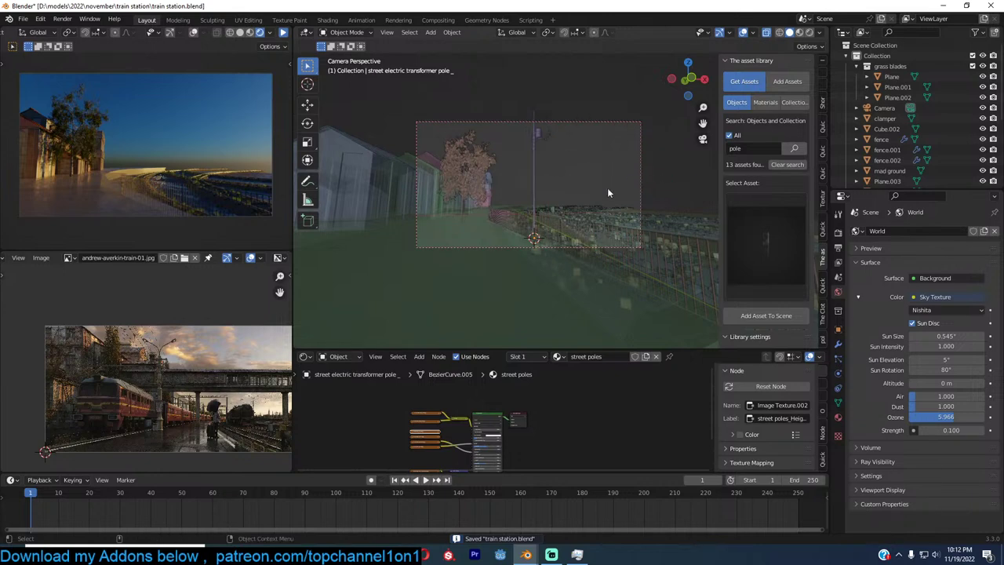
scroll(608, 190, up, 3)
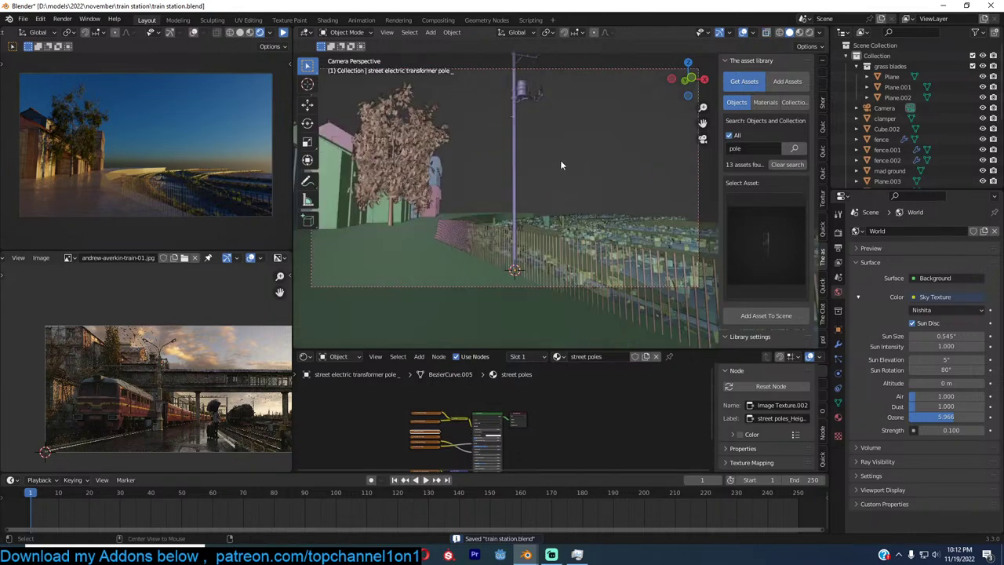
In top view, place a linked duplicate of the pole about 20 m farther along the platform edge and rotate it
click(514, 147)
key(KP_7)
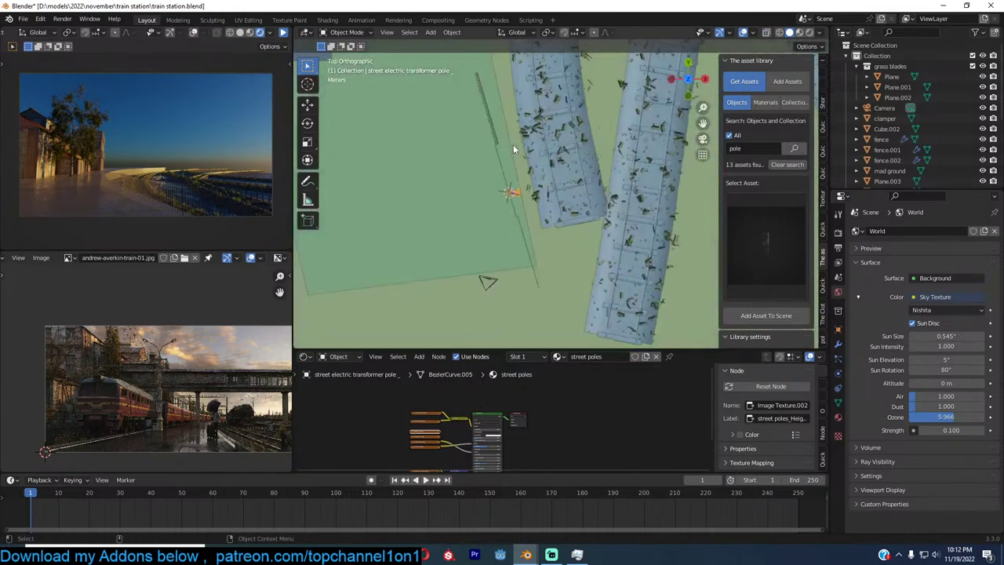
scroll(513, 148, down, 4)
shift+middle_drag(512, 148, 555, 230)
key(shift+d)
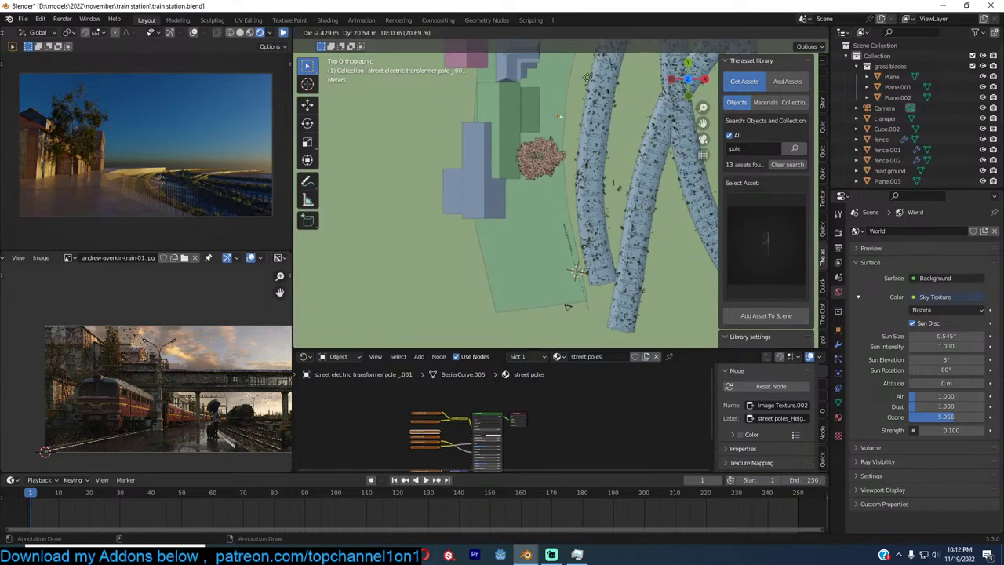
click(592, 78)
key(r)
click(608, 110)
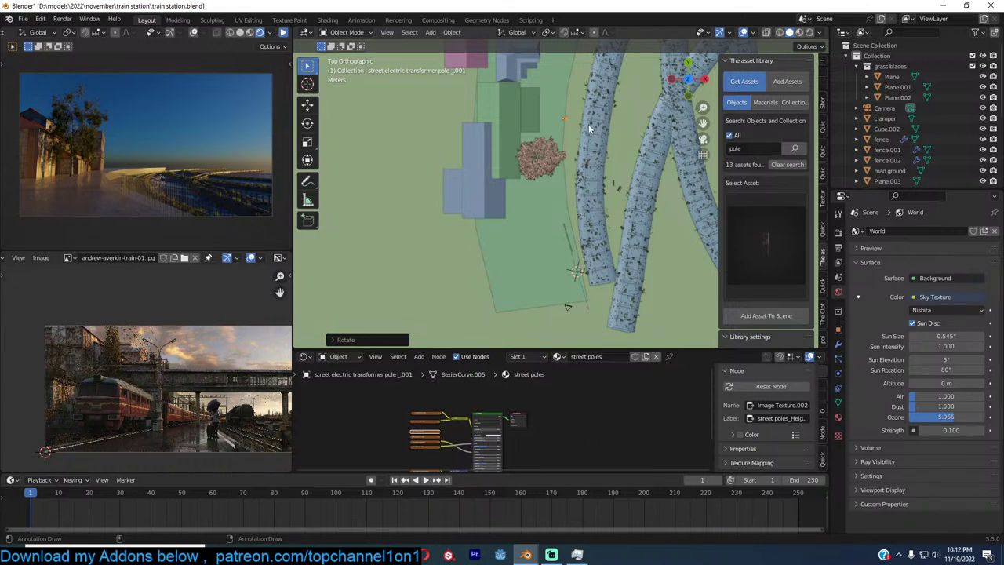
Place a third linked pole another 20 m or so along the curved platform edge and rotate it to suit the bend
shift+middle_drag(590, 128, 586, 241)
key(alt+d)
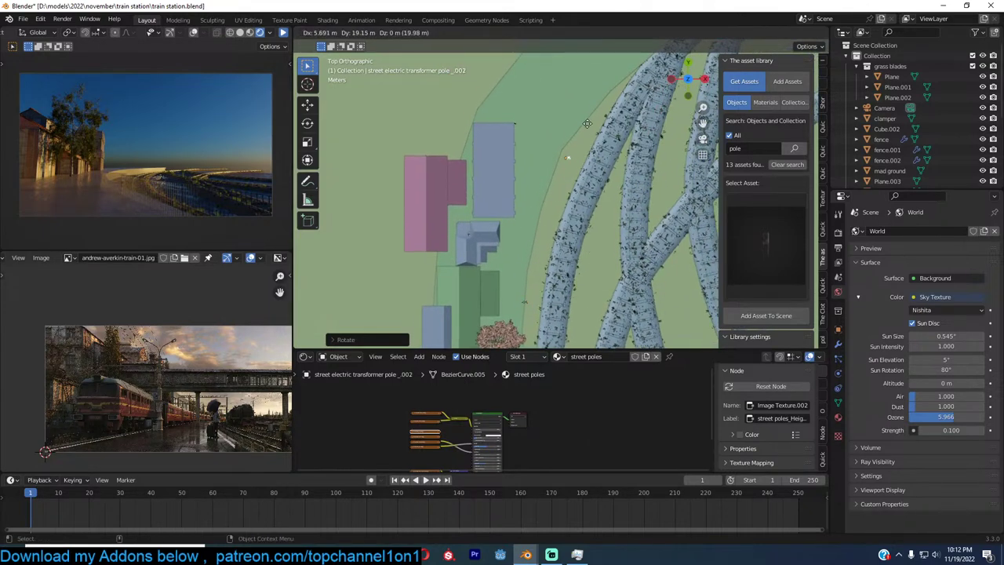
click(588, 122)
key(r)
click(589, 124)
shift+middle_drag(590, 133, 563, 225)
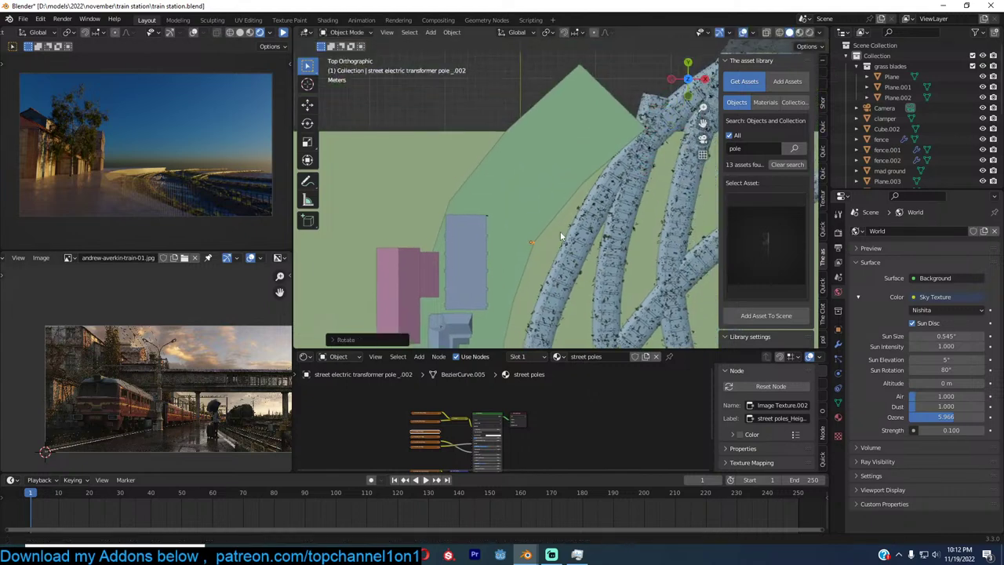
Select the vertices at the platform's far end in wireframe top view and shift them slightly outward, away from the tracks
click(557, 174)
key(Tab)
key(alt+z)
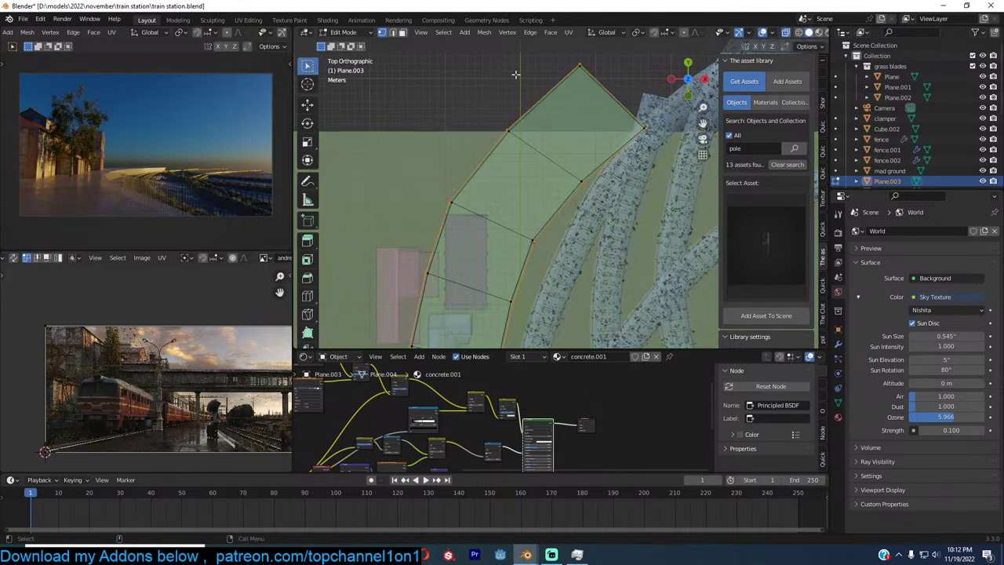
drag(502, 70, 669, 174)
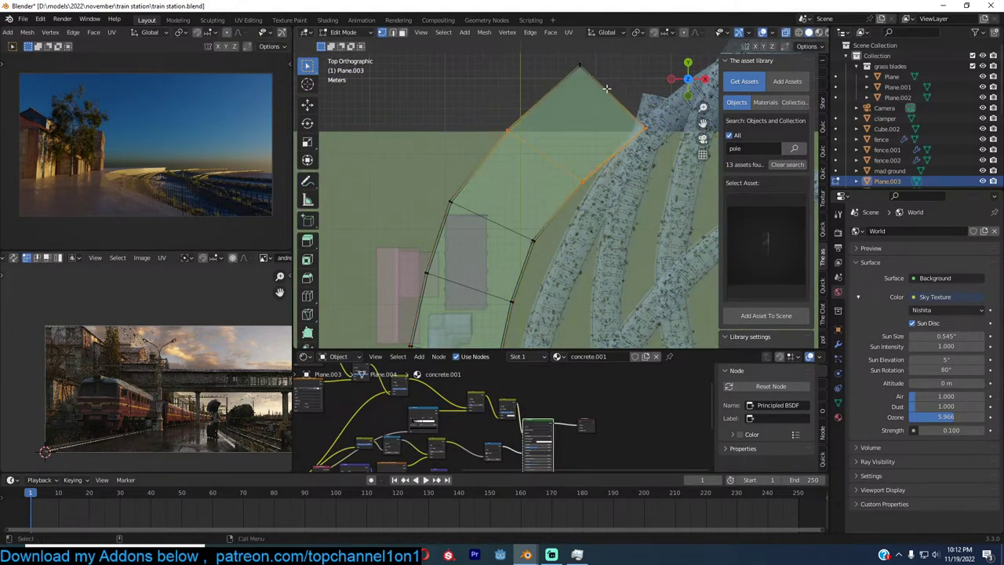
key(c)
scroll(597, 75, down, 5)
click(571, 59)
right_click(571, 59)
key(g)
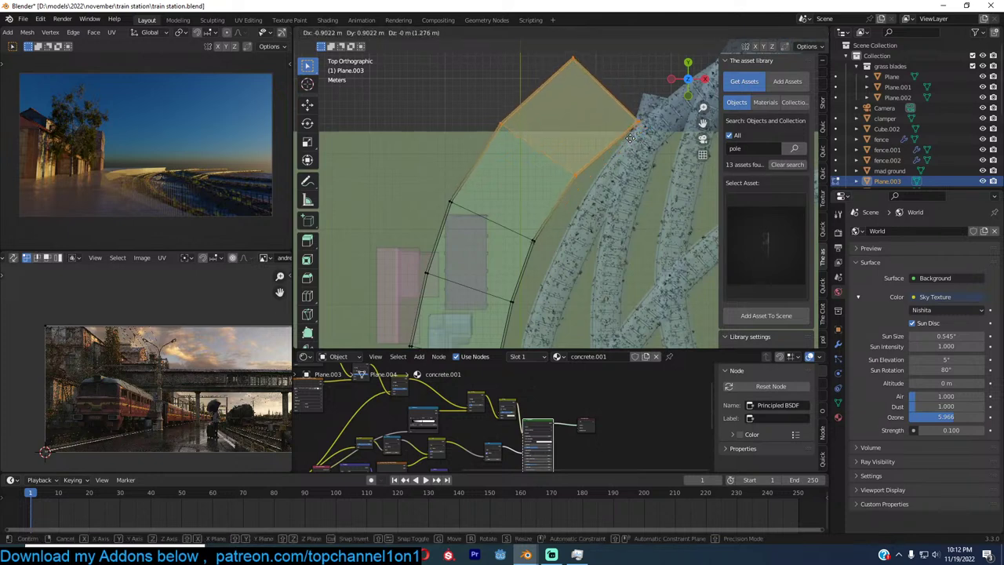
click(631, 124)
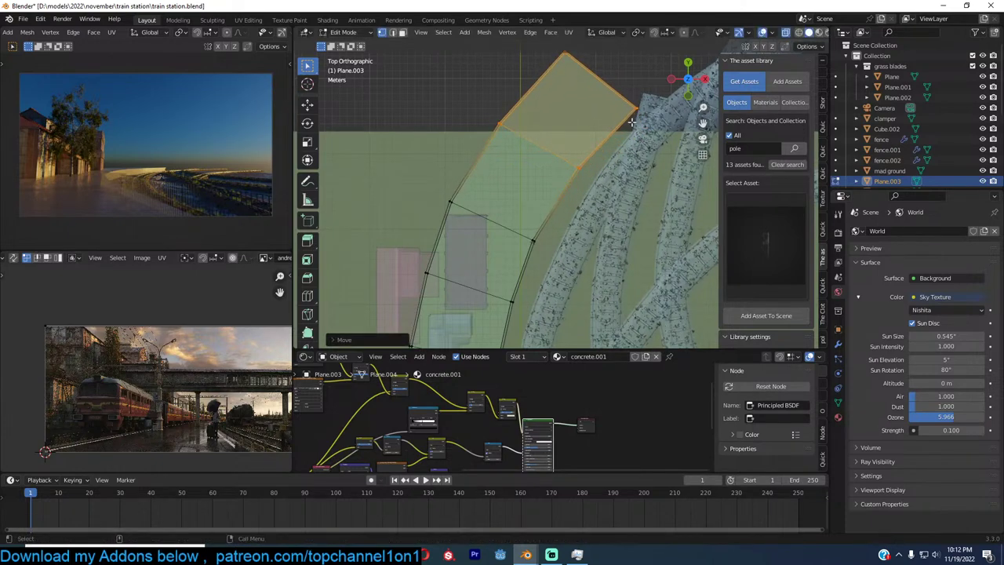
Extrude the platform's far end edge about 39 m alongside the curving outer track
shift+middle_drag(631, 122, 586, 192)
key(alt+a)
drag(492, 54, 660, 183)
scroll(635, 149, down, 3)
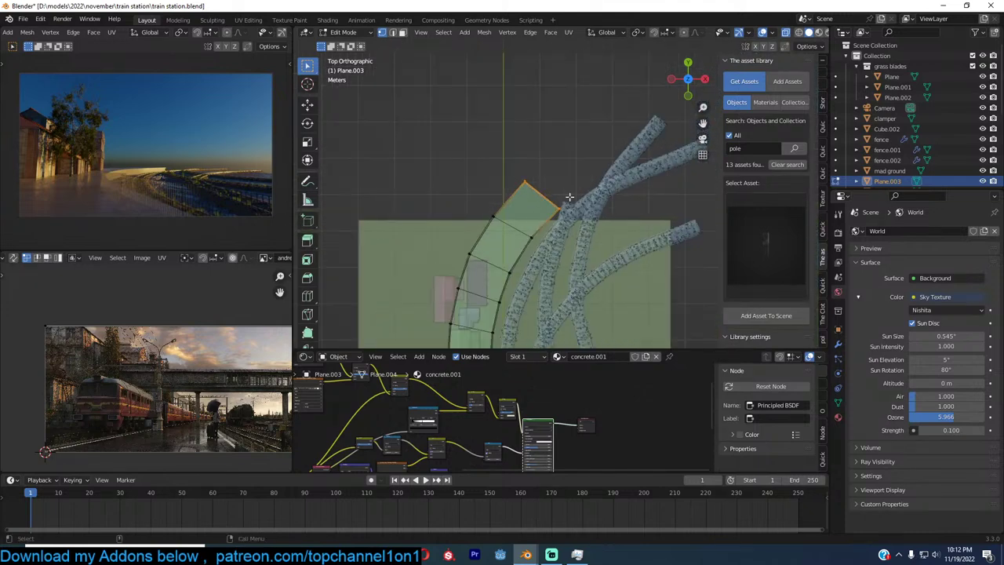
key(e)
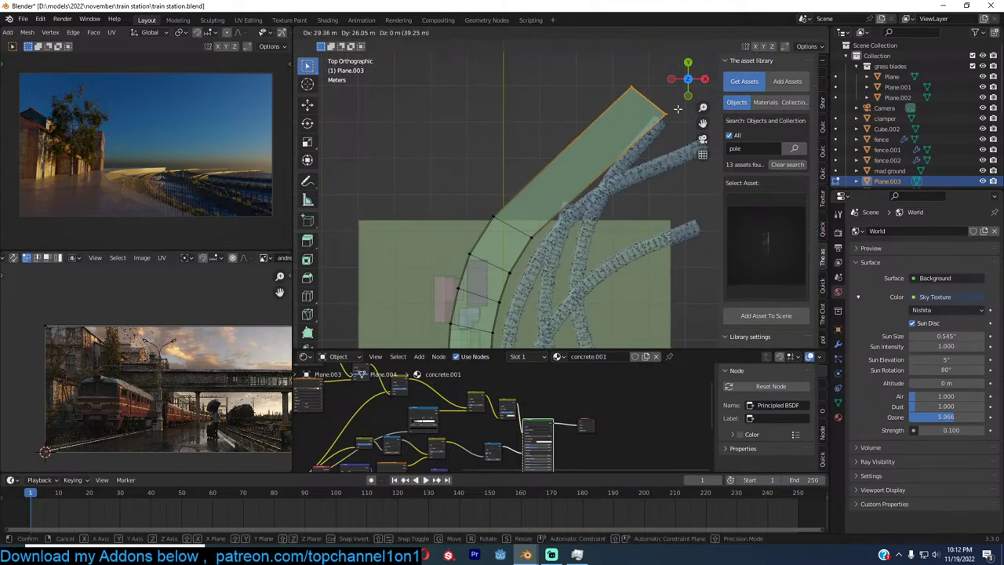
click(673, 105)
Add two loop cuts across the extended platform section and move them so the platform bends with the track
key(ctrl+r)
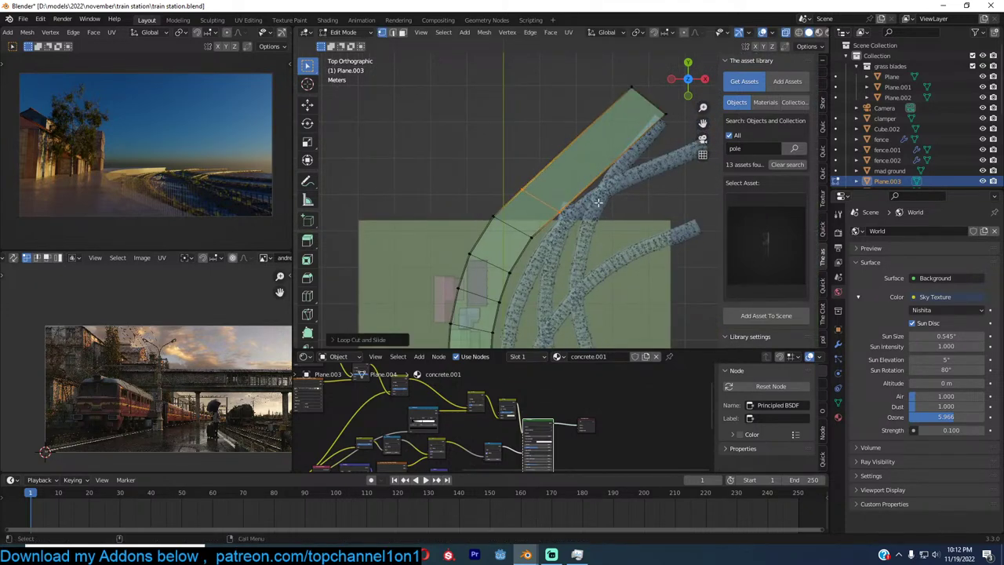
click(596, 185)
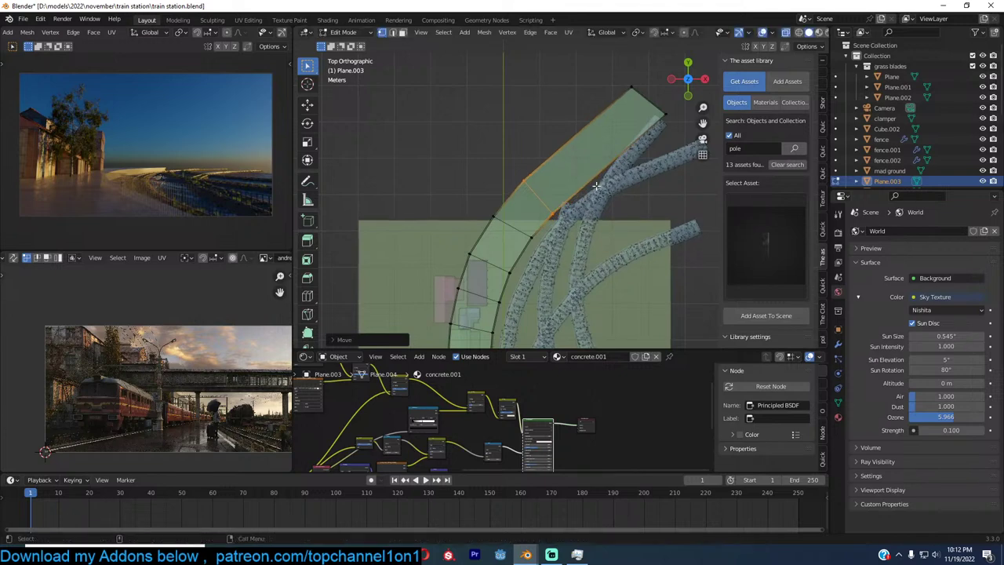
key(ctrl+r)
click(575, 149)
click(574, 152)
key(g)
click(621, 175)
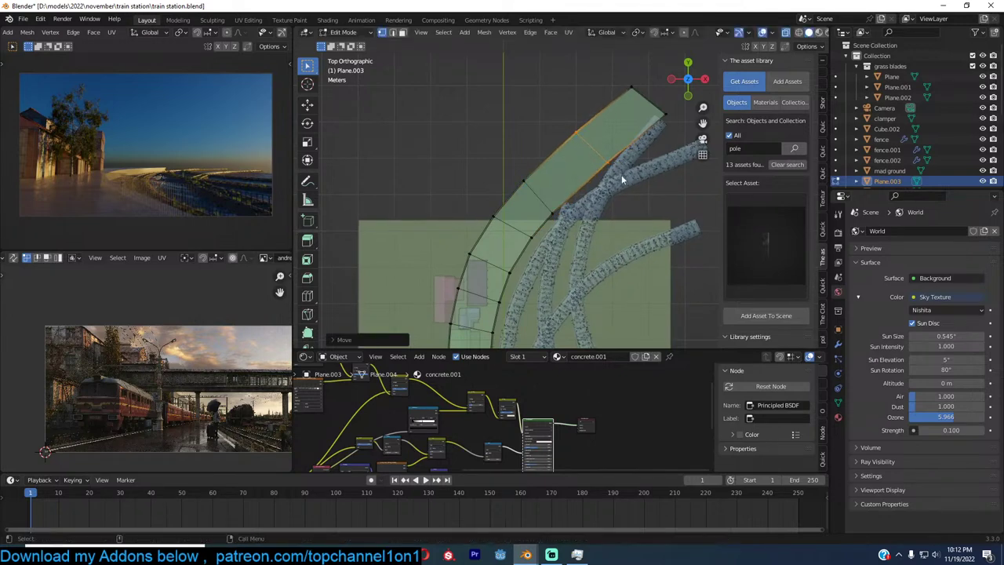
Finish editing the platform, save the scene and check the rendered preview from the camera view
key(Tab)
key(KP_0)
click(532, 190)
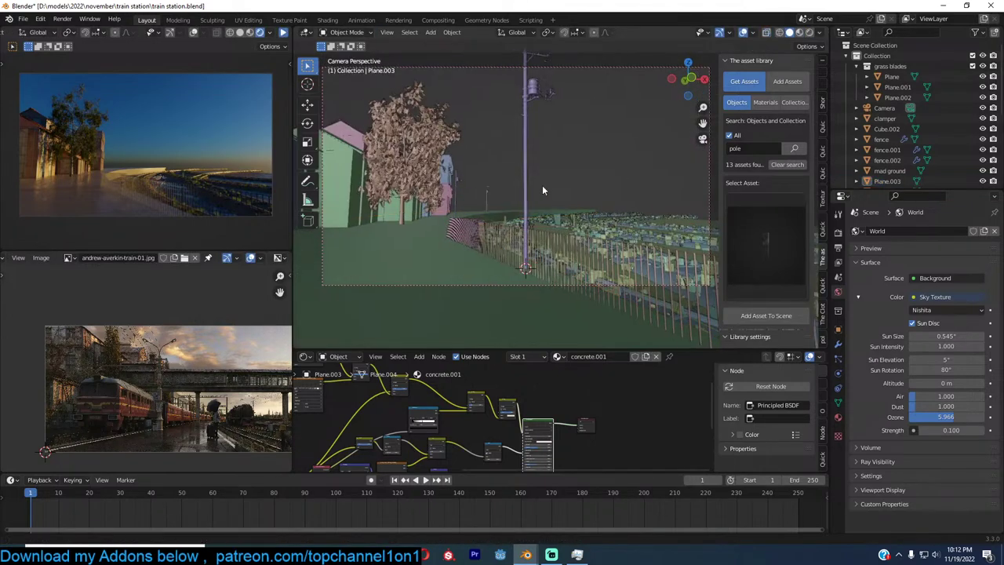
key(ctrl+s)
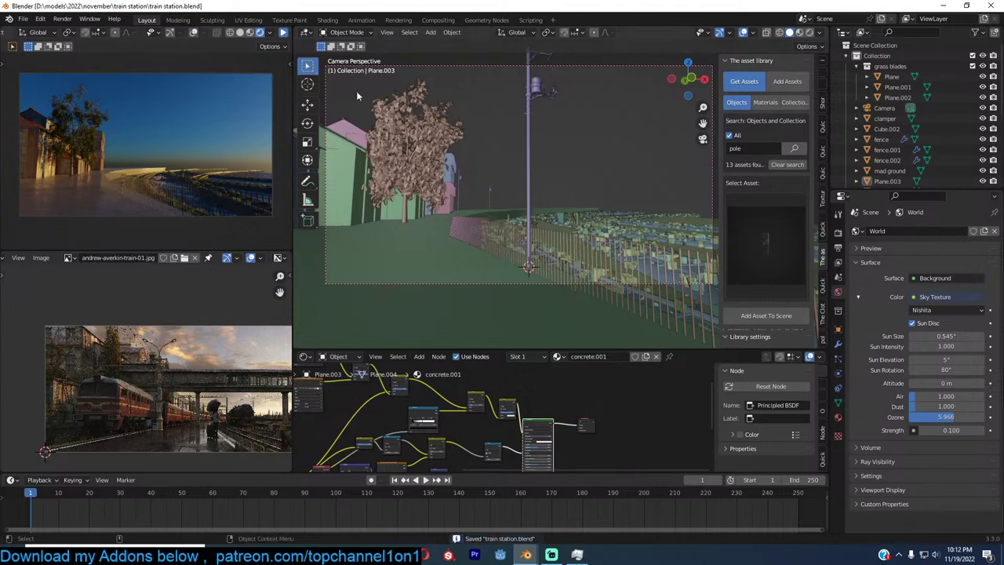
click(283, 33)
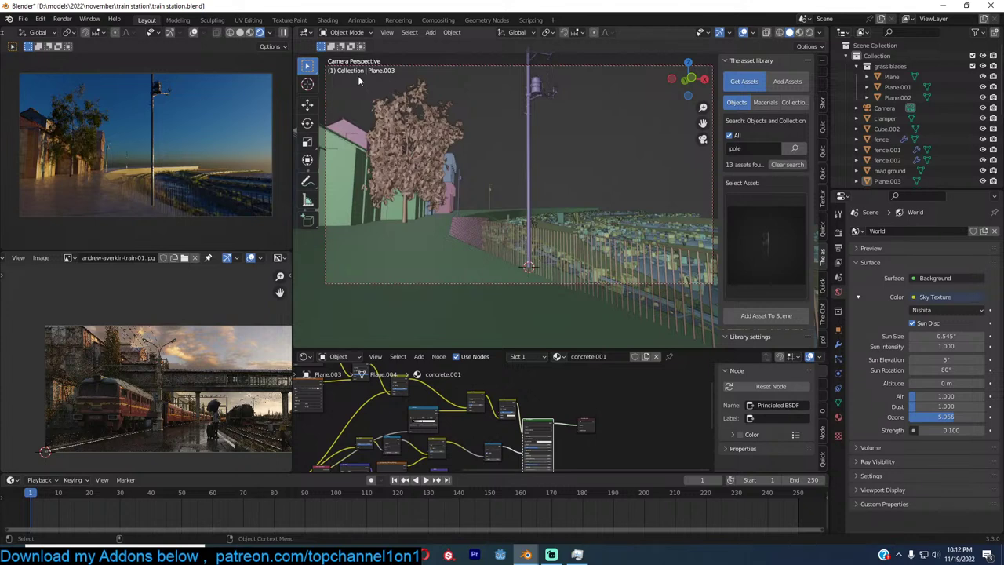
With the platform selected, search the material library for "road", choose a worn road material and save the scene
click(439, 264)
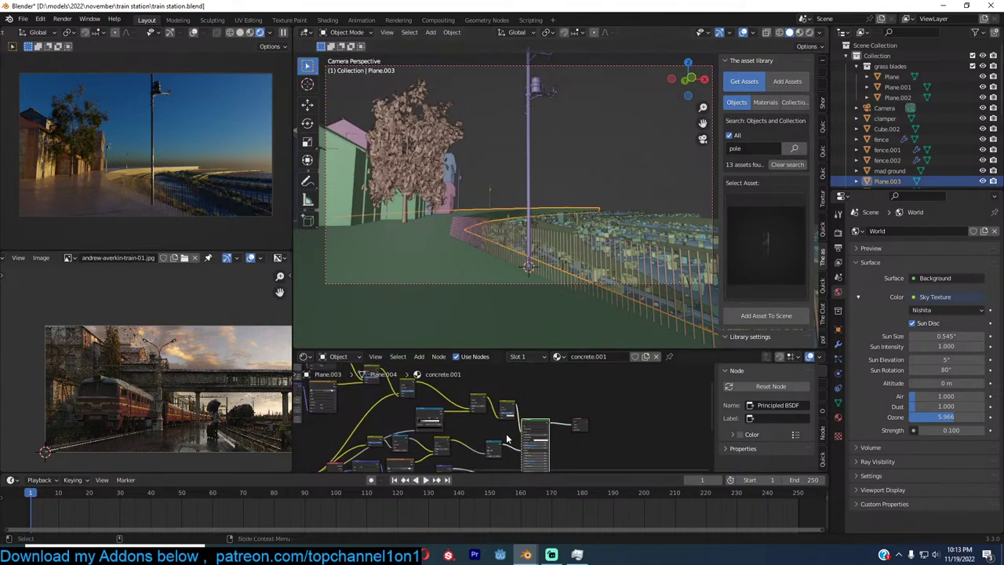
click(765, 102)
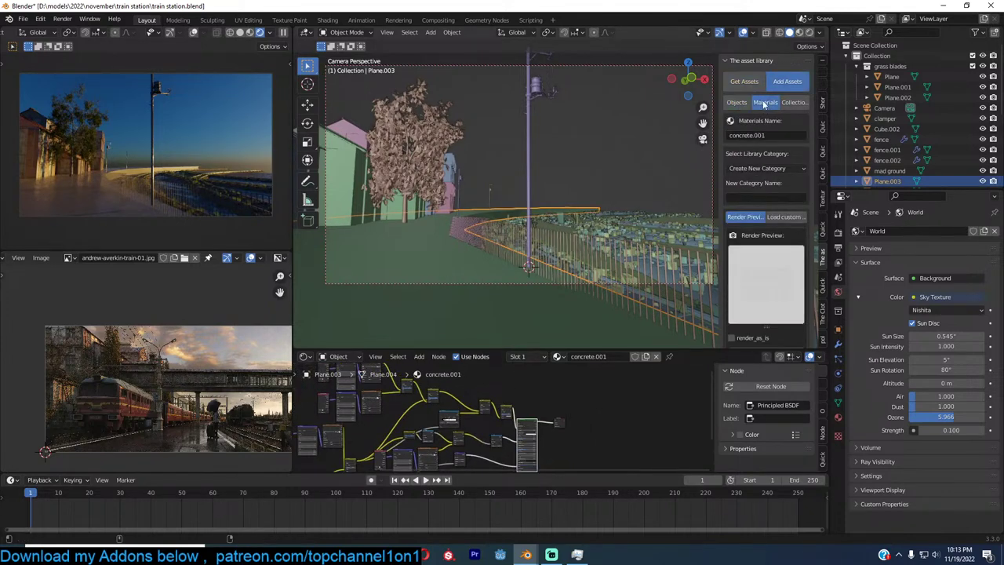
click(772, 147)
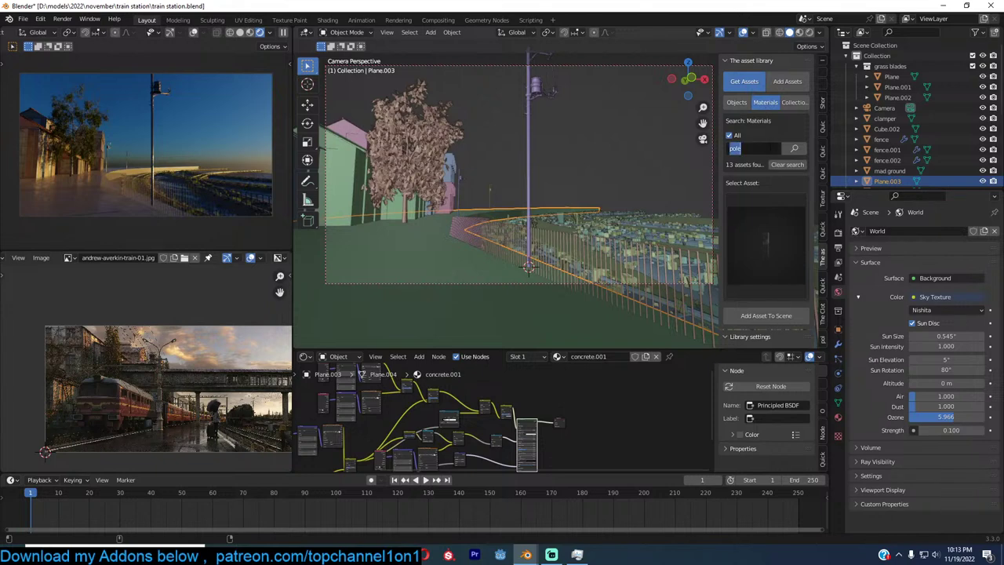
text(road)
key(Return)
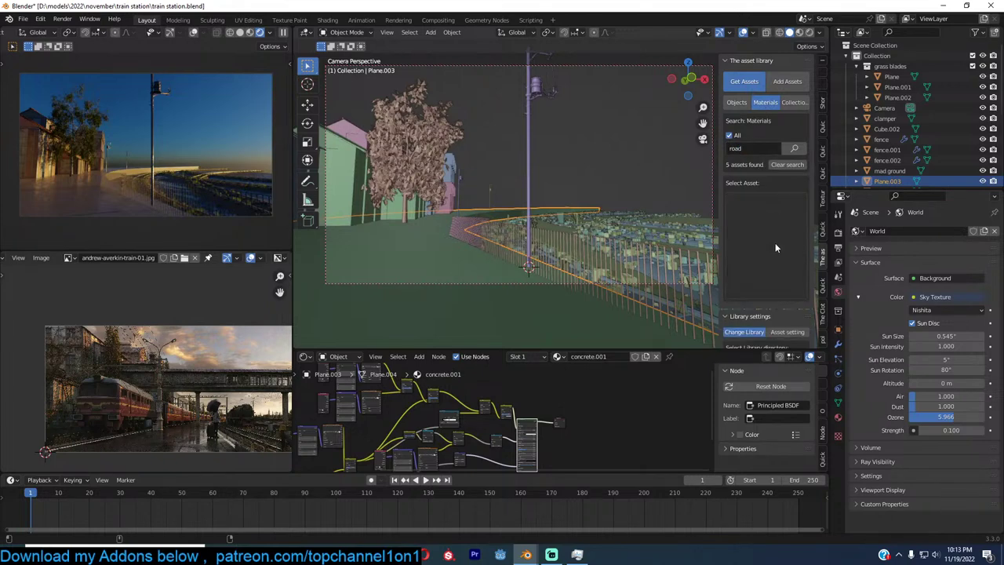
click(775, 248)
click(619, 325)
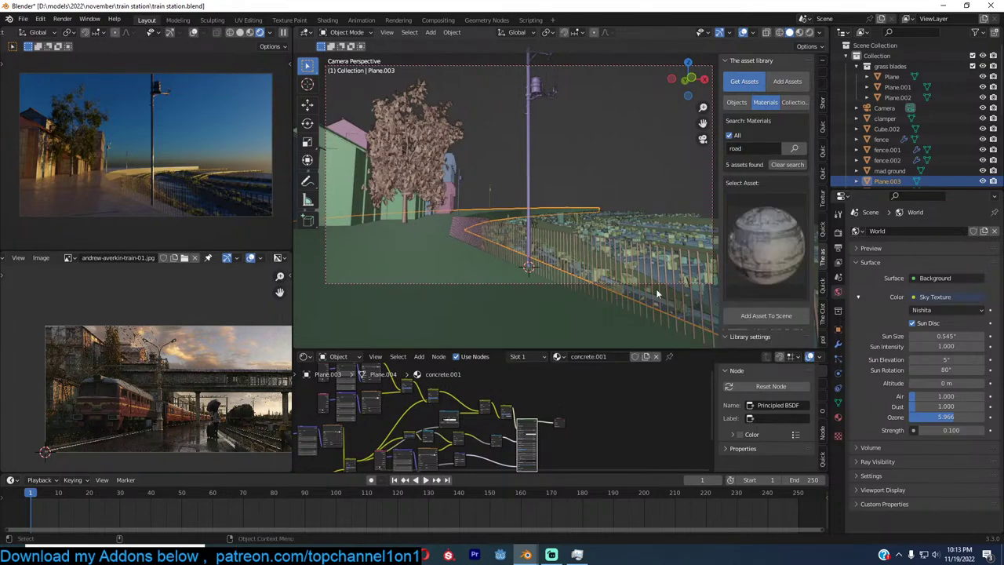
key(ctrl+s)
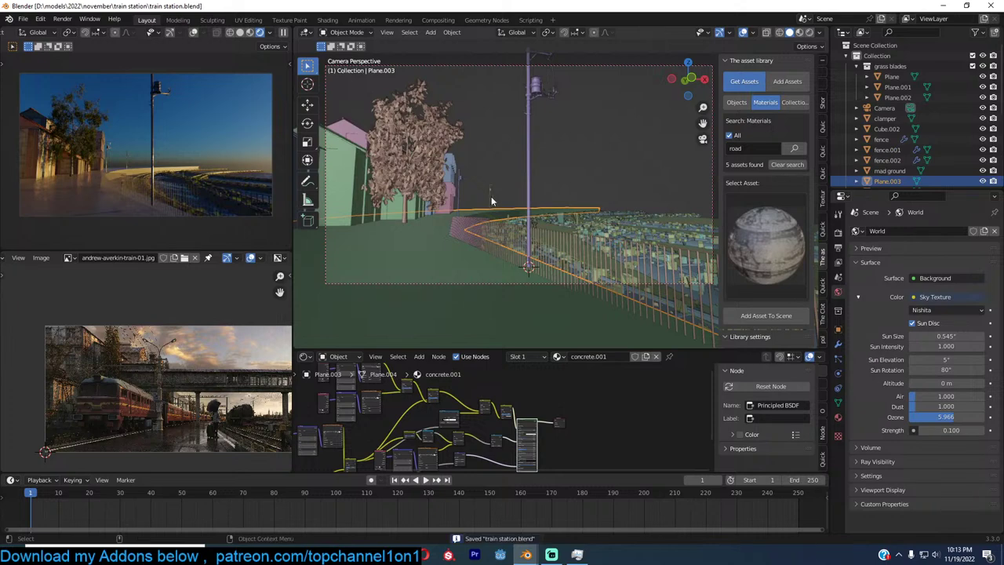
Add a second material slot to the platform and load the chosen road material into it
click(837, 417)
click(994, 233)
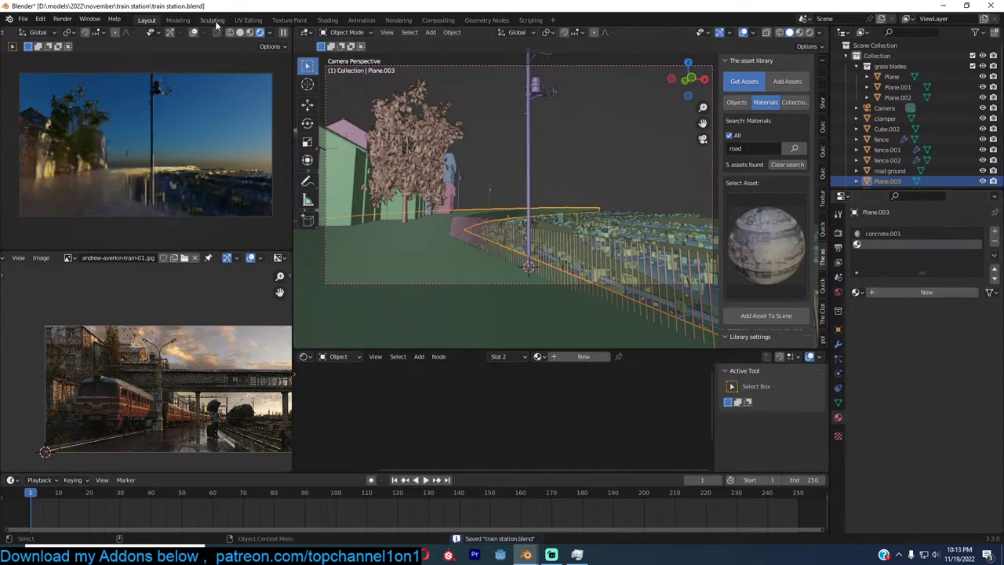
click(747, 314)
Assign the road material to all of the platform's faces, check it in the rendered preview and save the scene
shift+middle_drag(467, 256, 506, 212)
key(Tab)
key(a)
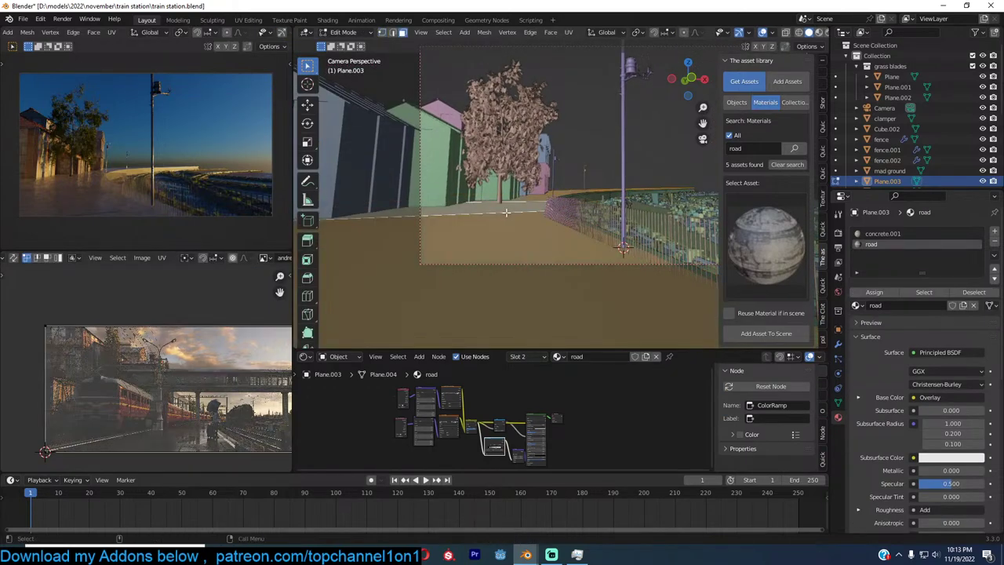
click(875, 292)
key(Tab)
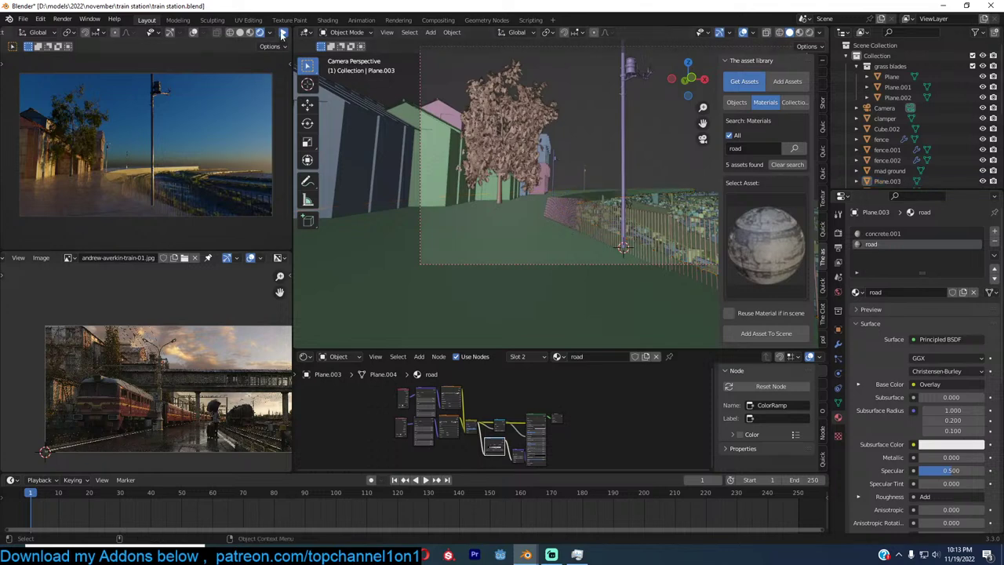
click(283, 33)
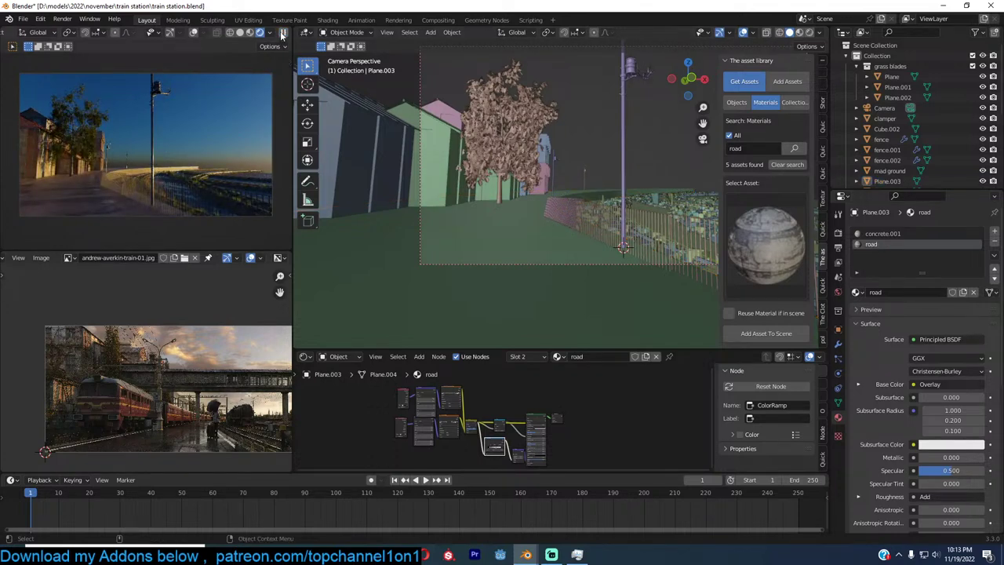
key(ctrl+s)
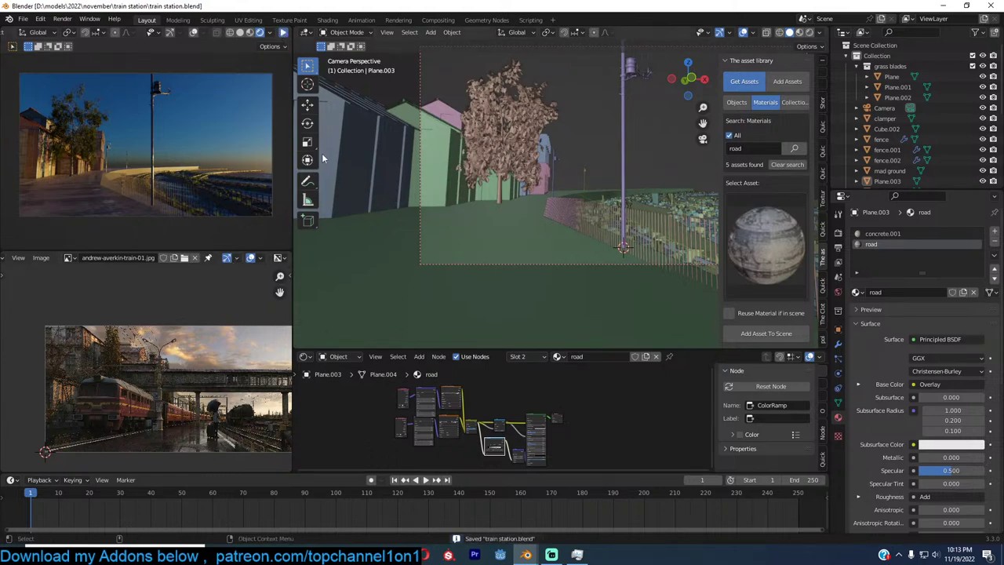
Search the object library for "train" and add the green train carriage to the scene
click(736, 102)
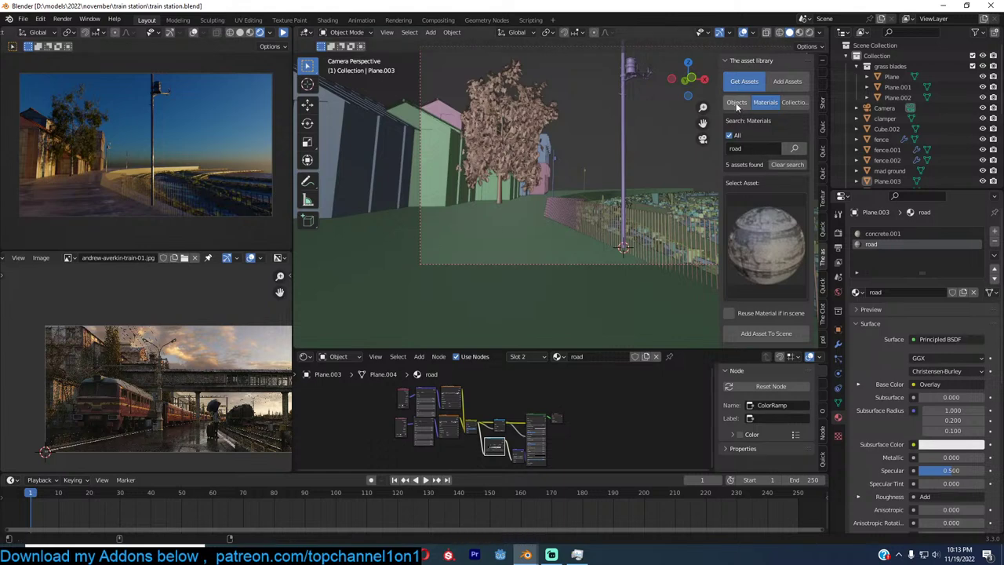
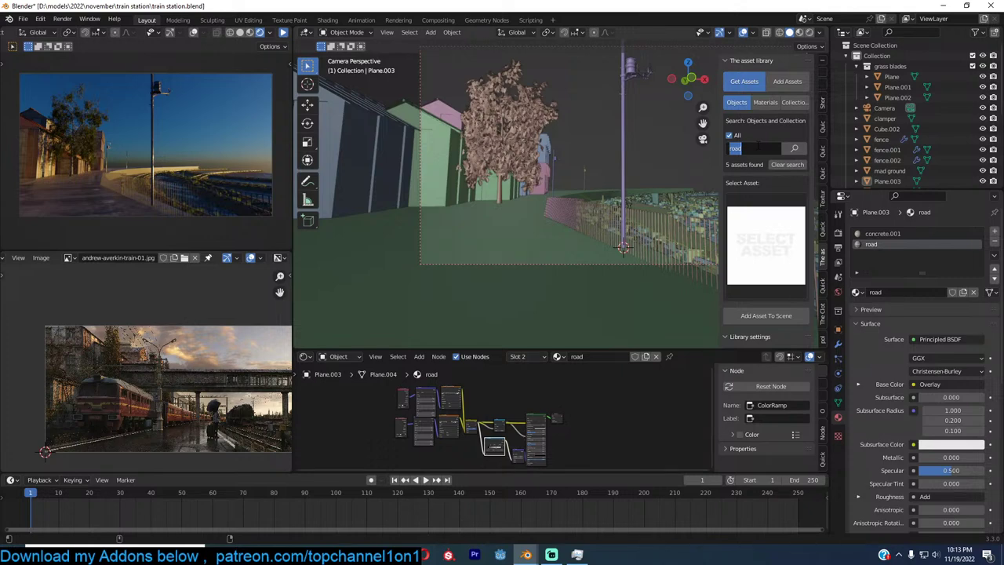
key(BackSpace)
text(train)
key(Return)
click(765, 243)
click(851, 326)
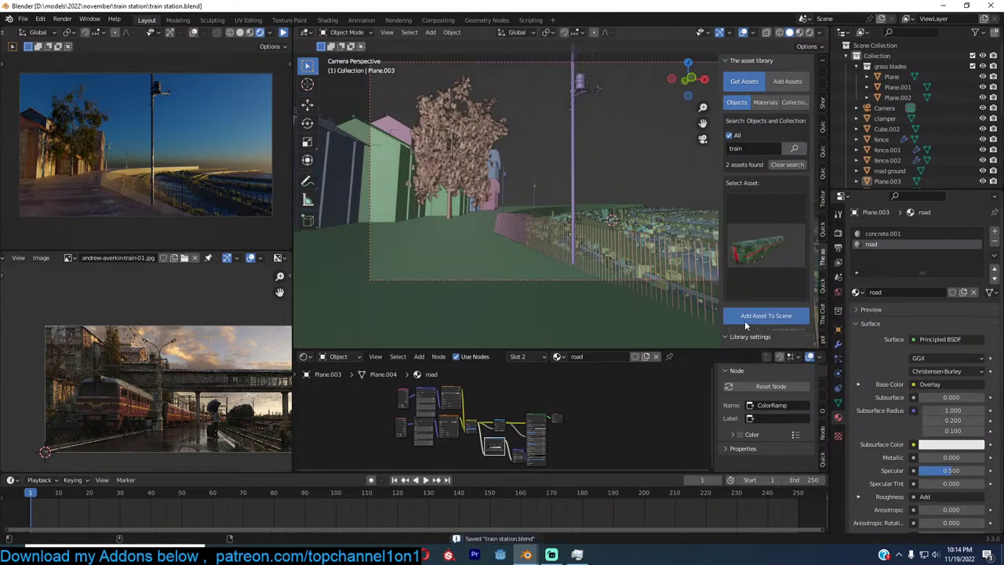
click(746, 317)
Scale the train down to suit the tracks in the camera view and lower it toward the ground
key(s)
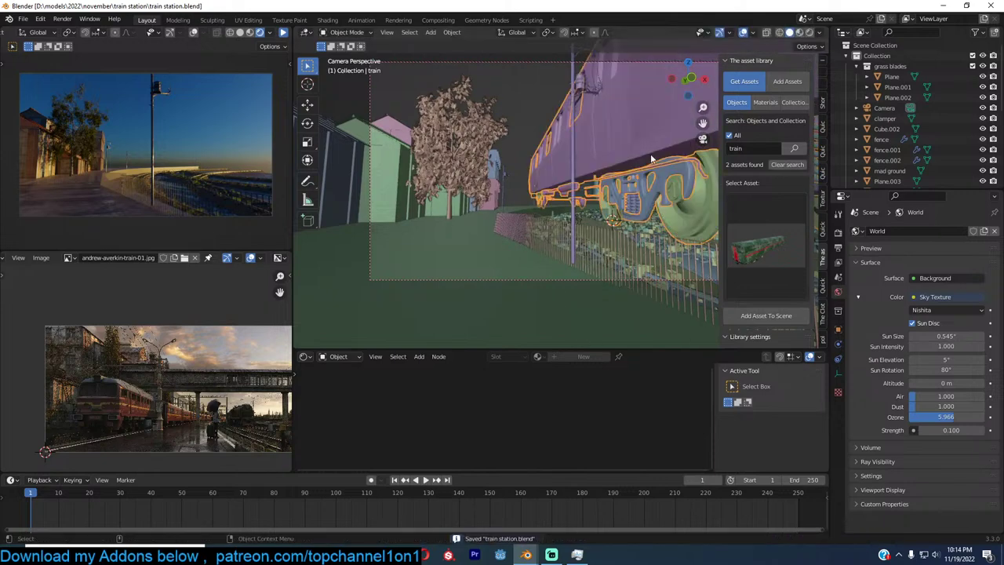
click(612, 186)
key(s)
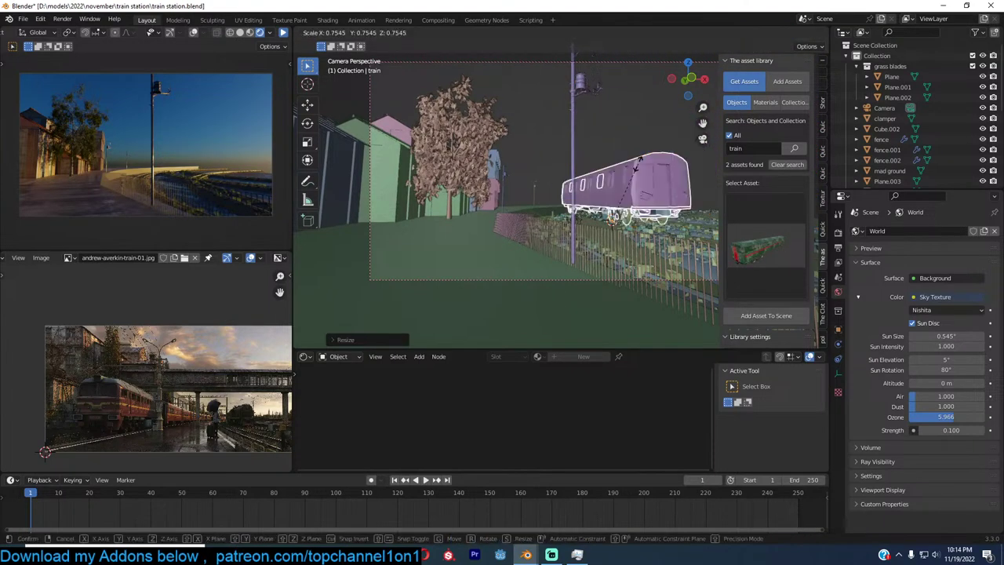
click(638, 164)
key(g)
click(647, 180)
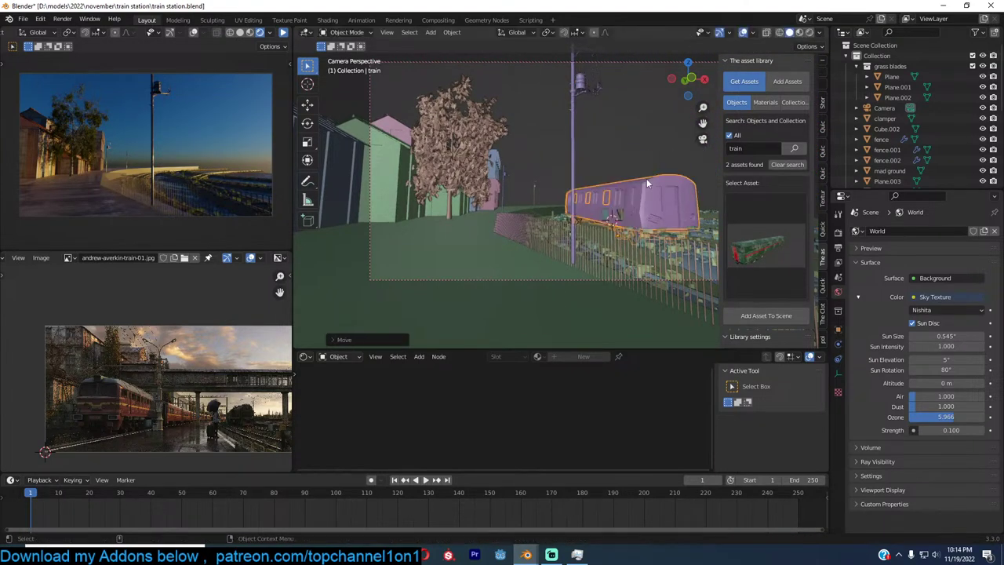
In top view, rotate the train to follow the track's curve and move it beside the platform, saving the scene
key(KP_7)
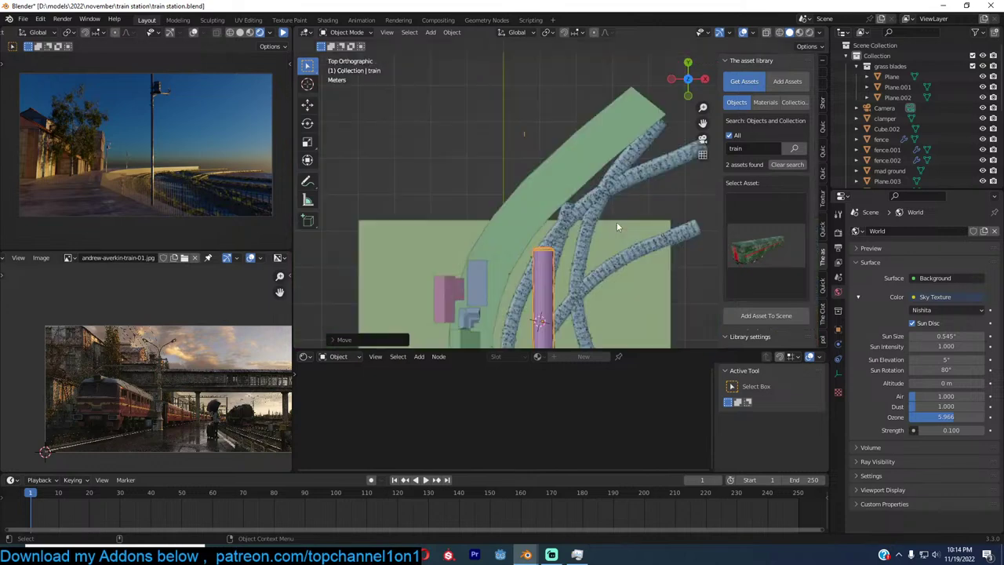
scroll(616, 227, down, 1)
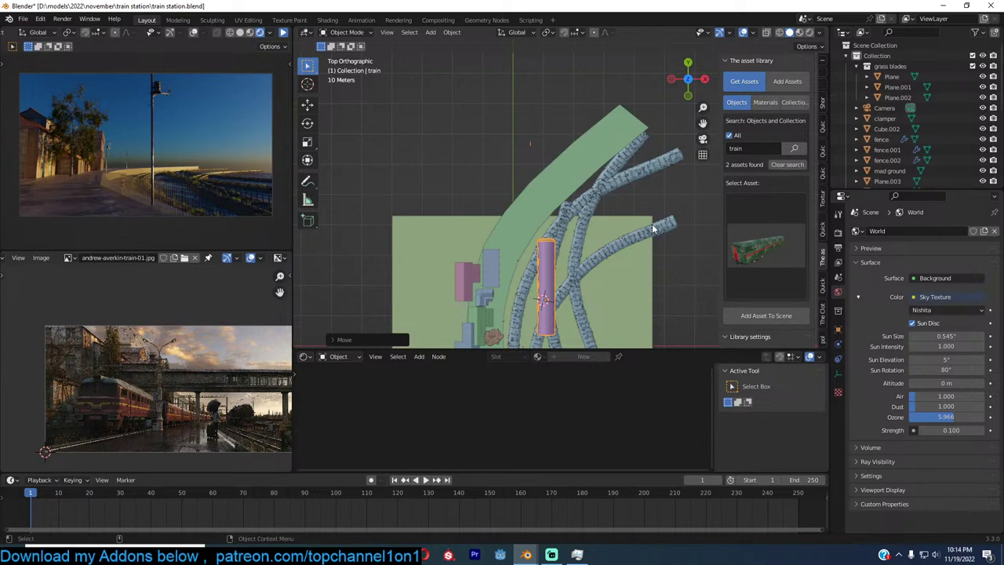
key(ctrl+s)
scroll(585, 225, up, 1)
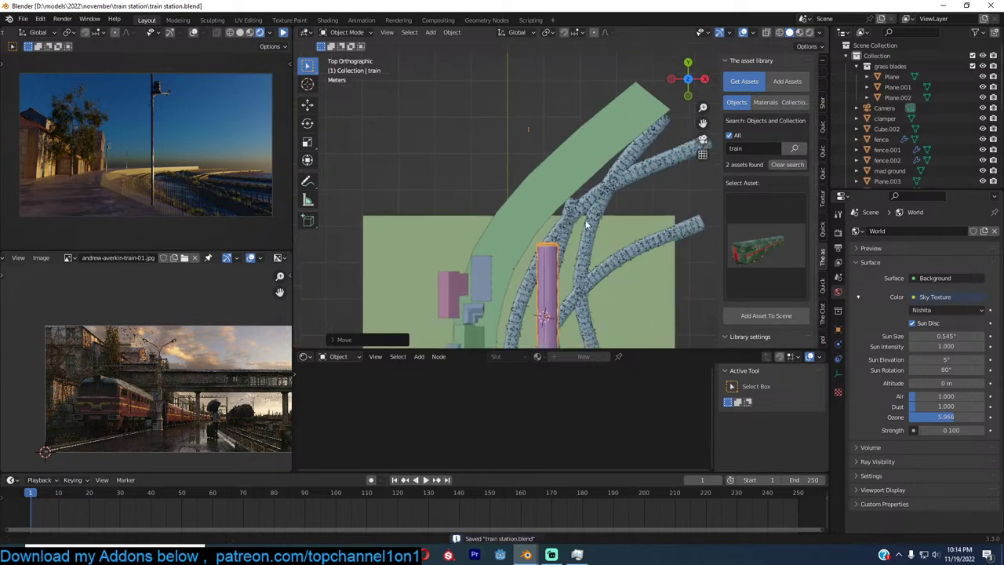
shift+middle_drag(586, 221, 601, 171)
key(r)
click(618, 224)
key(g)
click(614, 181)
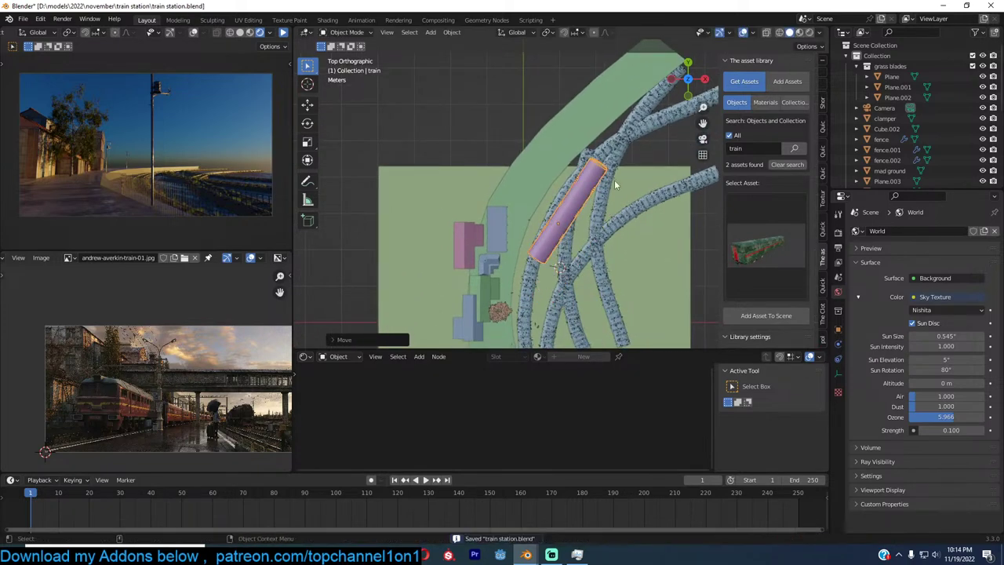
Scale the train carriage down further and reposition it along the curved track nearest the platform, checking its size in the camera view
key(s)
click(621, 176)
key(g)
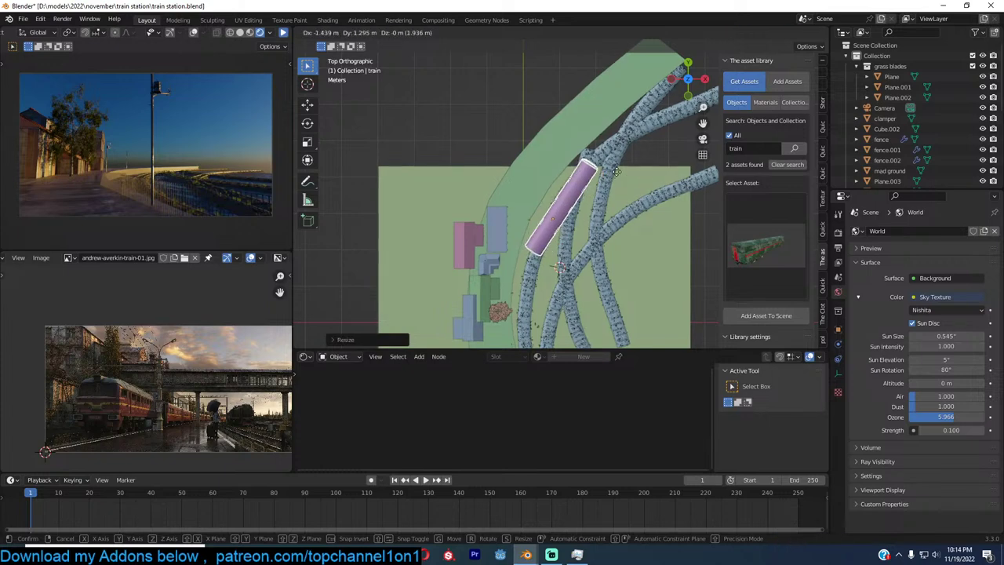
click(617, 171)
key(KP_0)
key(s)
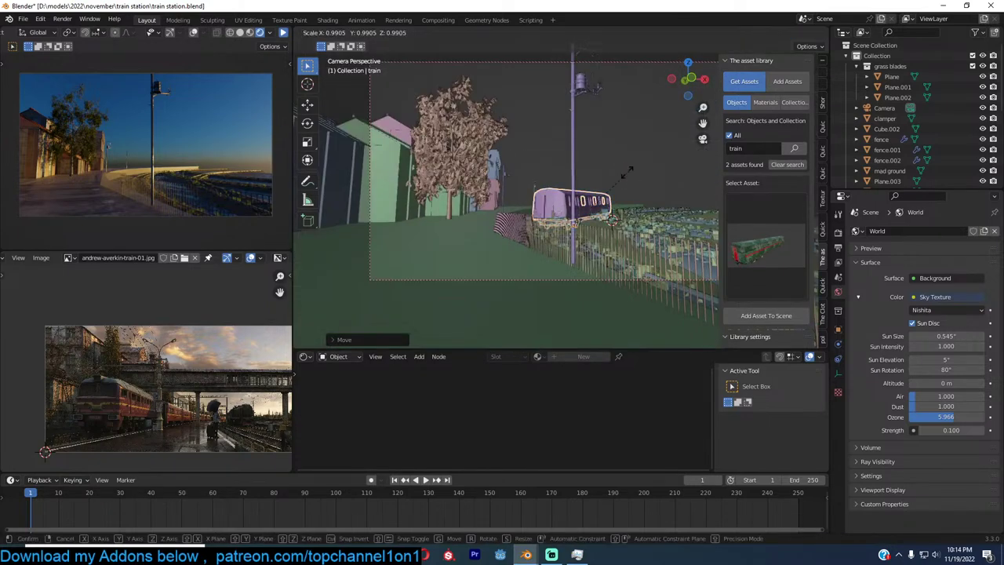
click(614, 180)
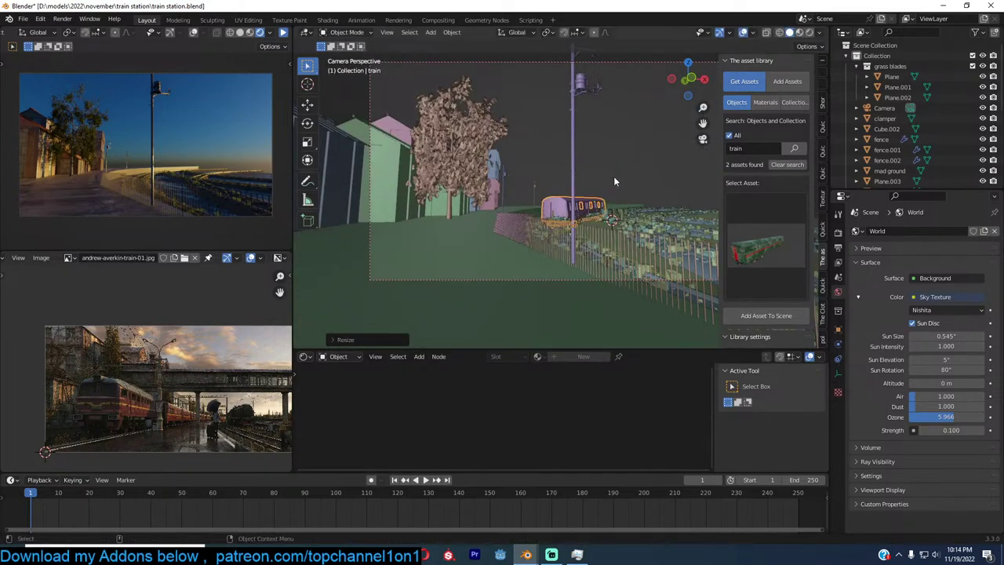
key(KP_7)
key(g)
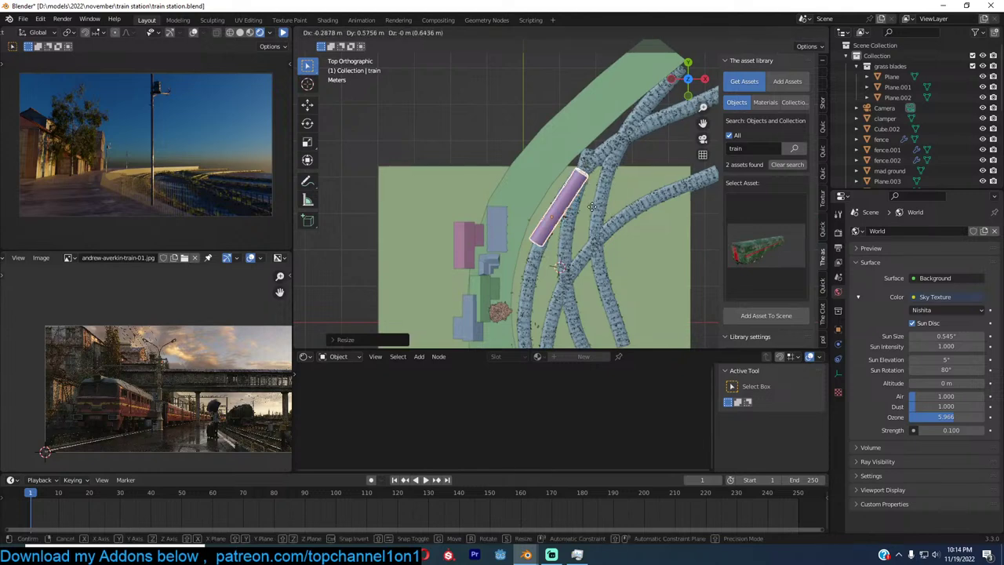
click(602, 196)
Duplicate the train carriage, place the copy at the camera-side end of the original and rotate it to follow the track's curve
key(shift+d)
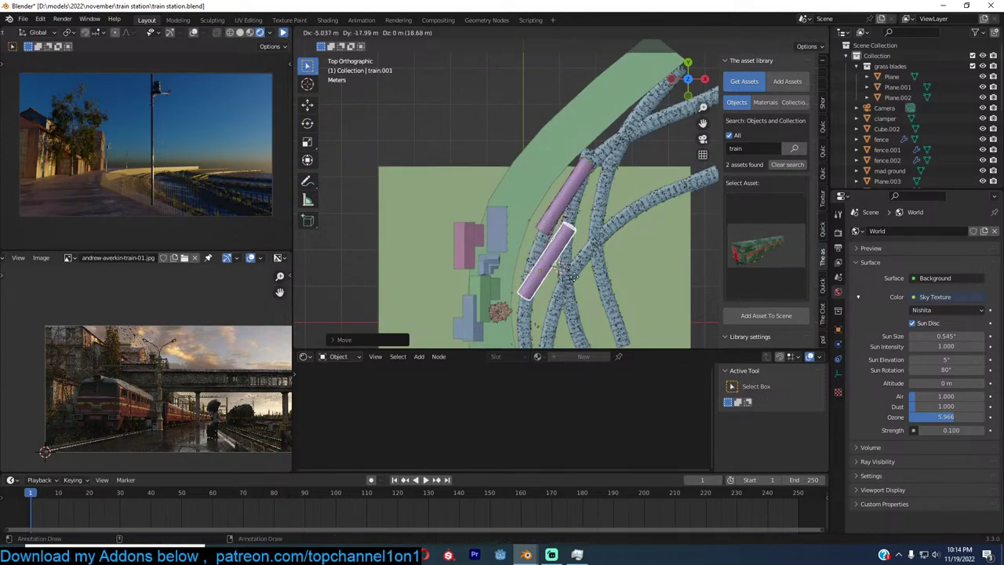
click(585, 243)
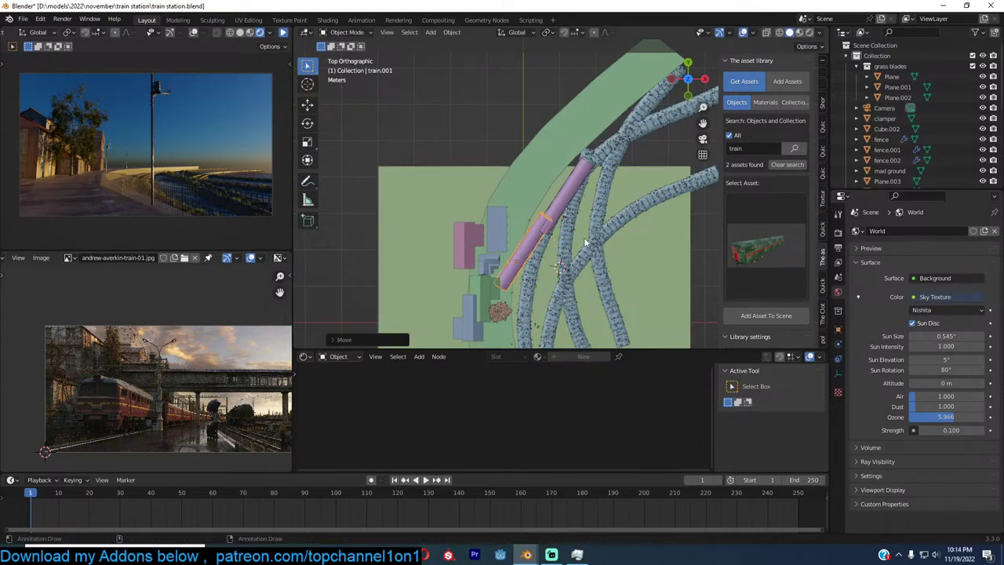
key(r)
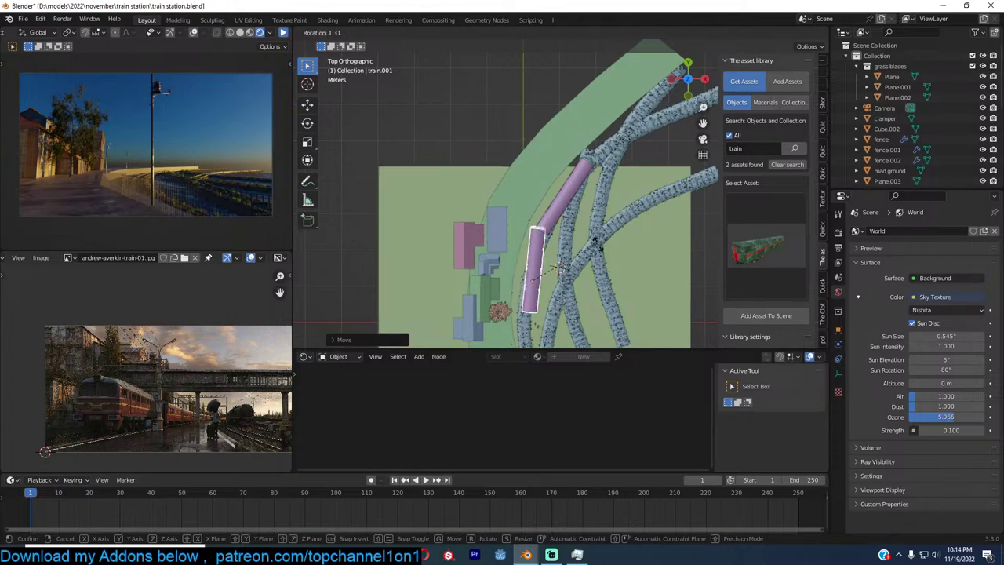
click(596, 250)
In camera view, scale the duplicated carriage up about 1.14 times and update the rendered preview to check it
key(KP_0)
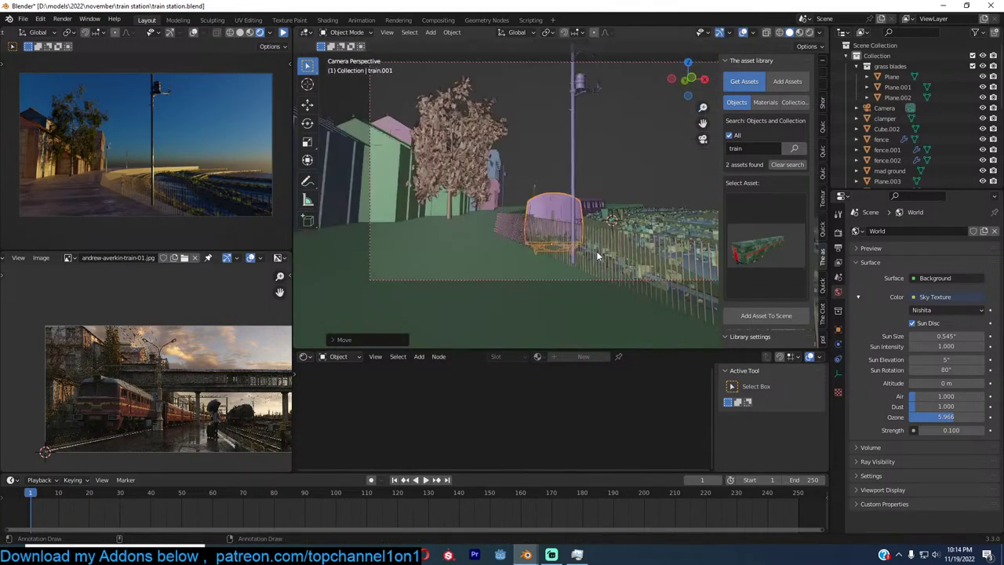
key(s)
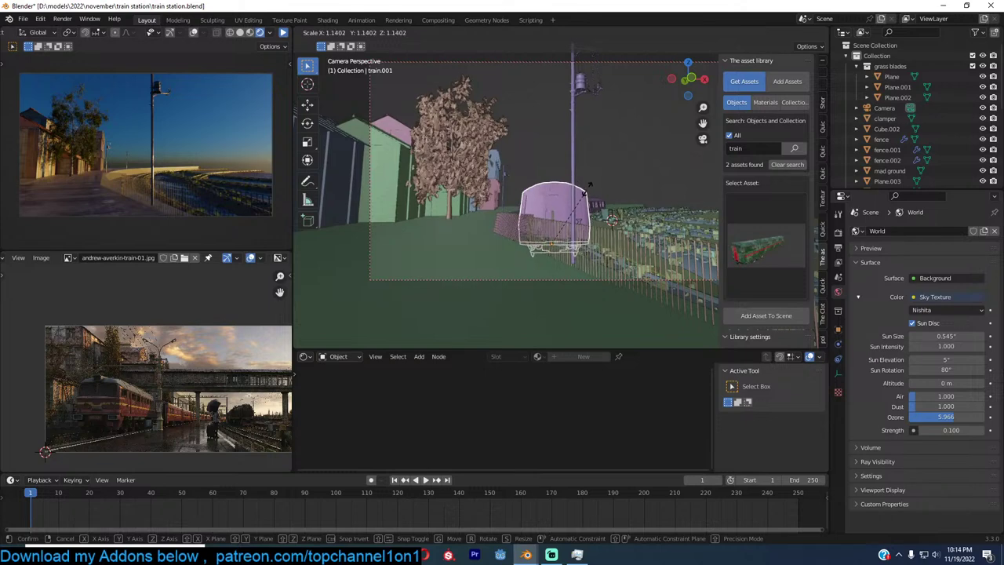
click(585, 191)
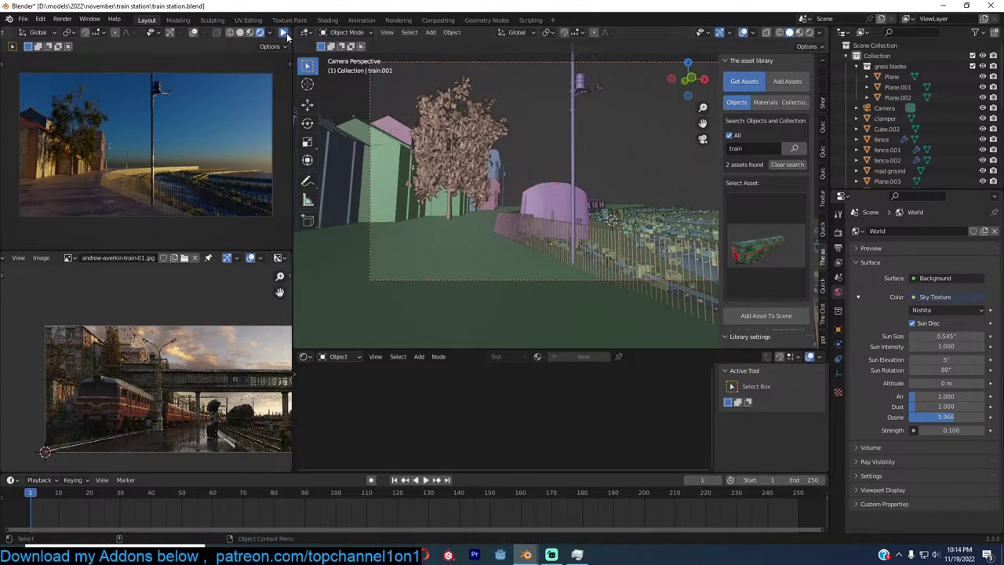
click(284, 33)
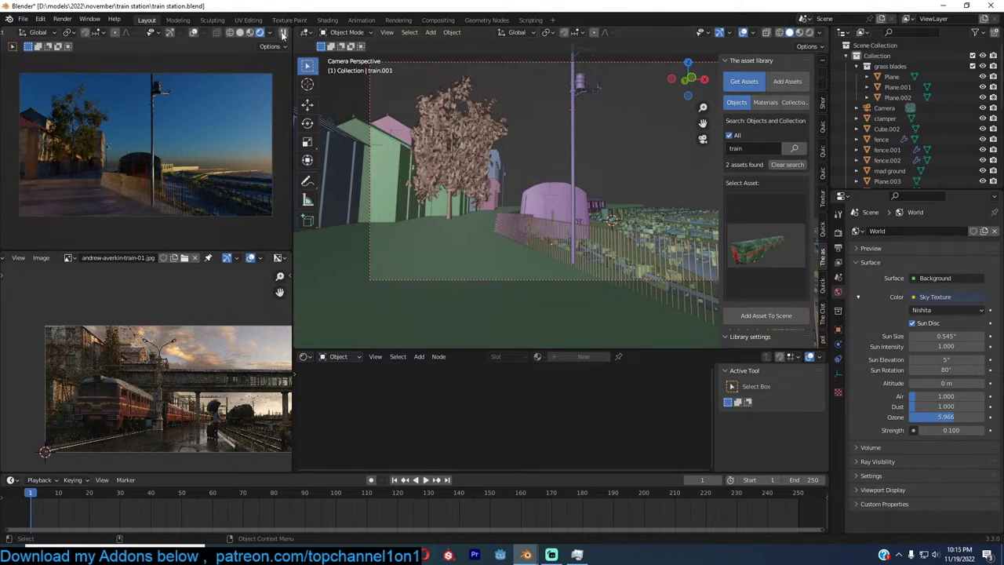
click(284, 34)
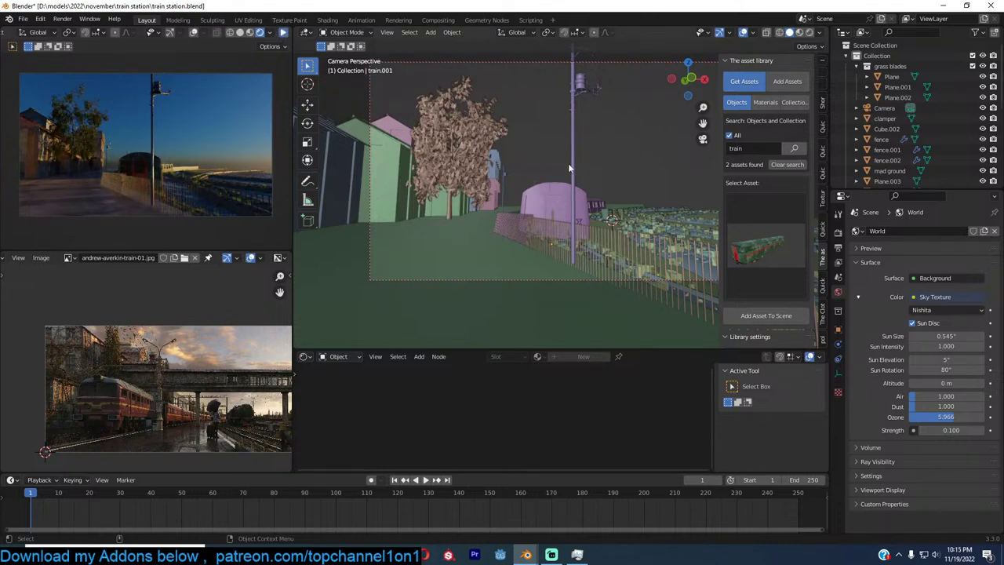
Select the original, farther train carriage and show it in top view
click(596, 201)
key(KP_7)
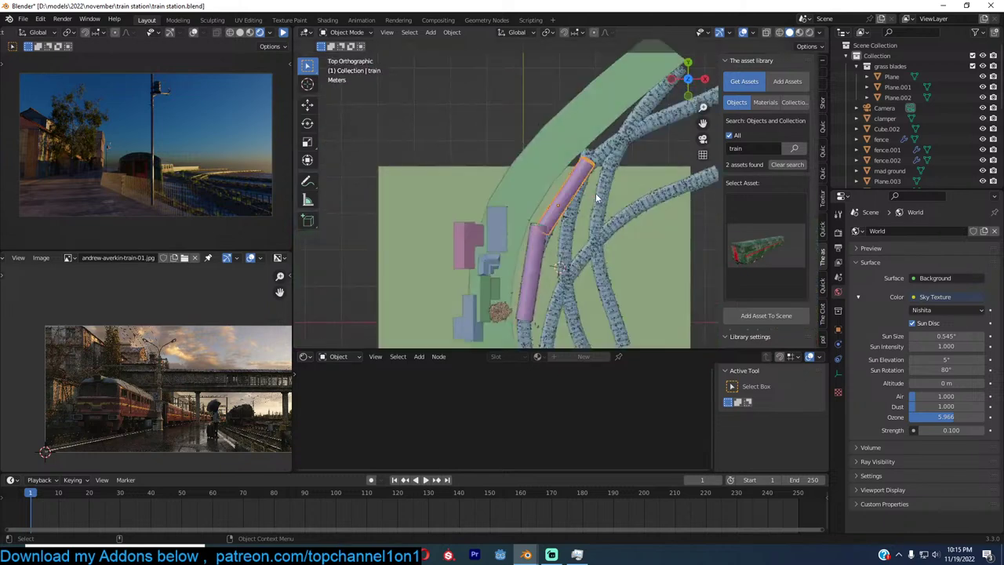
Place a linked duplicate of the last train carriage at the train's far end, rotated to follow the curving track
shift+middle_drag(596, 197, 510, 286)
key(shift+d)
click(619, 193)
key(r)
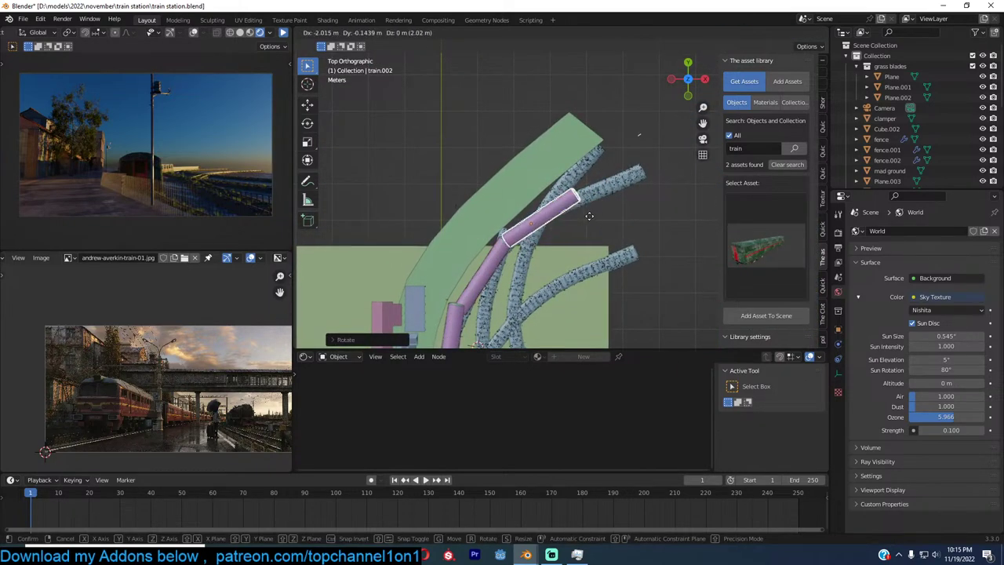
click(582, 217)
Add another linked carriage beyond the previous copy, rotate it to the track's direction and adjust its position against the camera view
key(shift+d)
click(642, 178)
key(r)
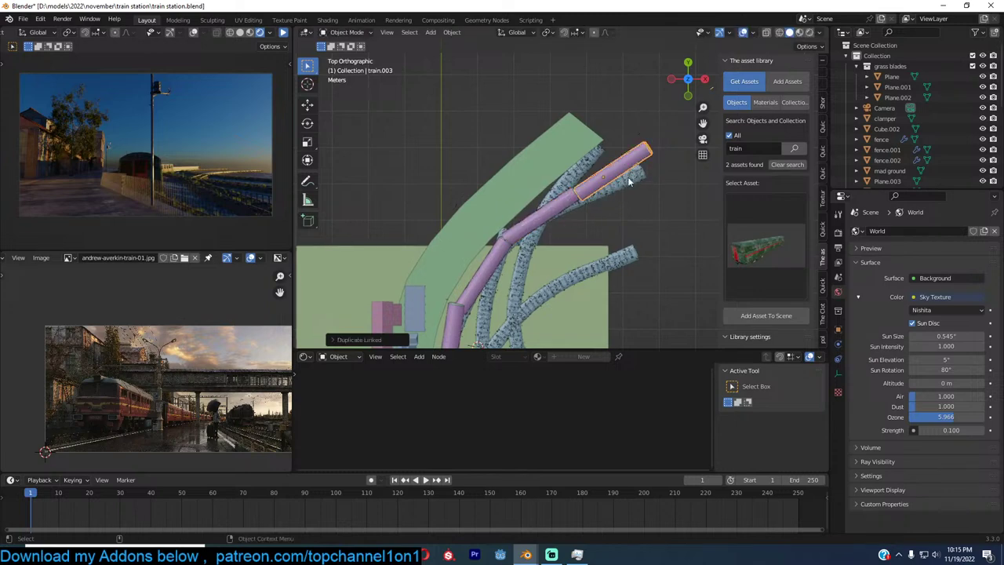
click(657, 206)
key(KP_0)
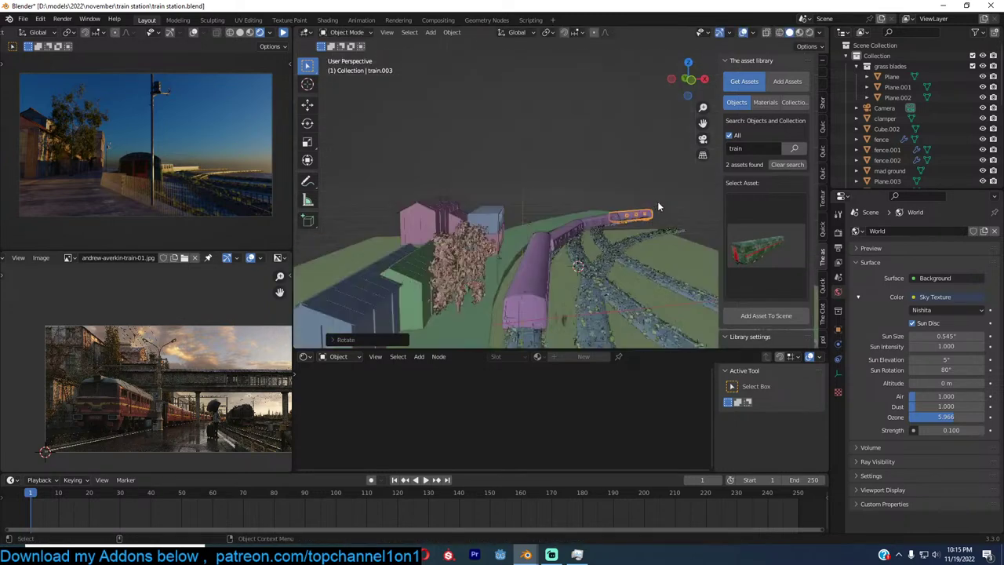
key(g)
click(666, 210)
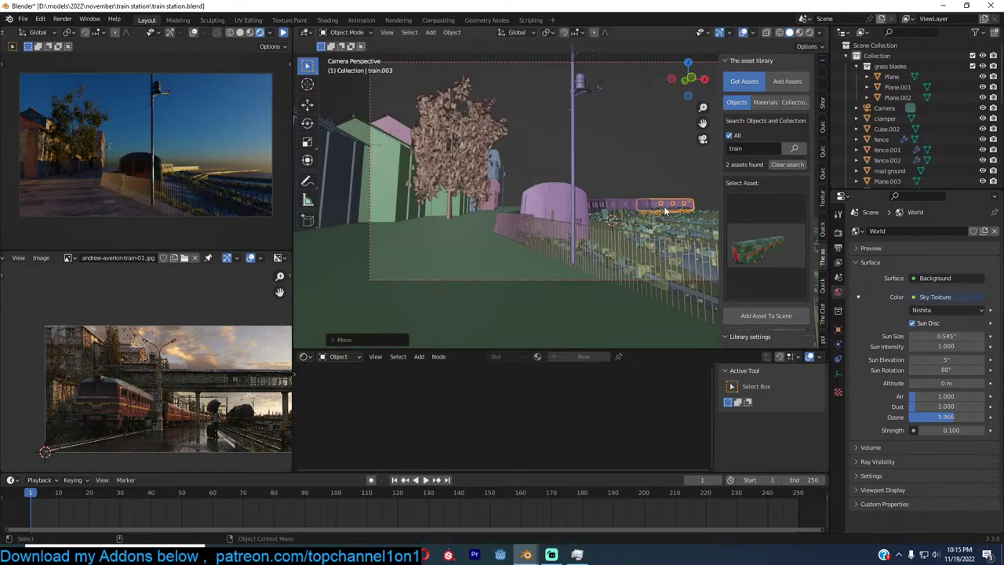
Save the train station file with the extended train
click(665, 210)
click(777, 248)
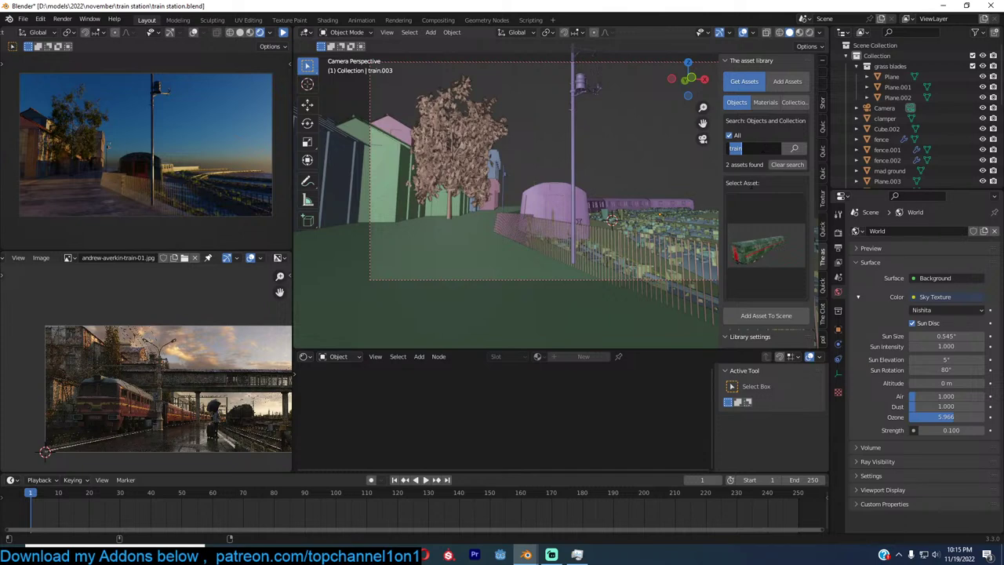
key(Return)
click(759, 234)
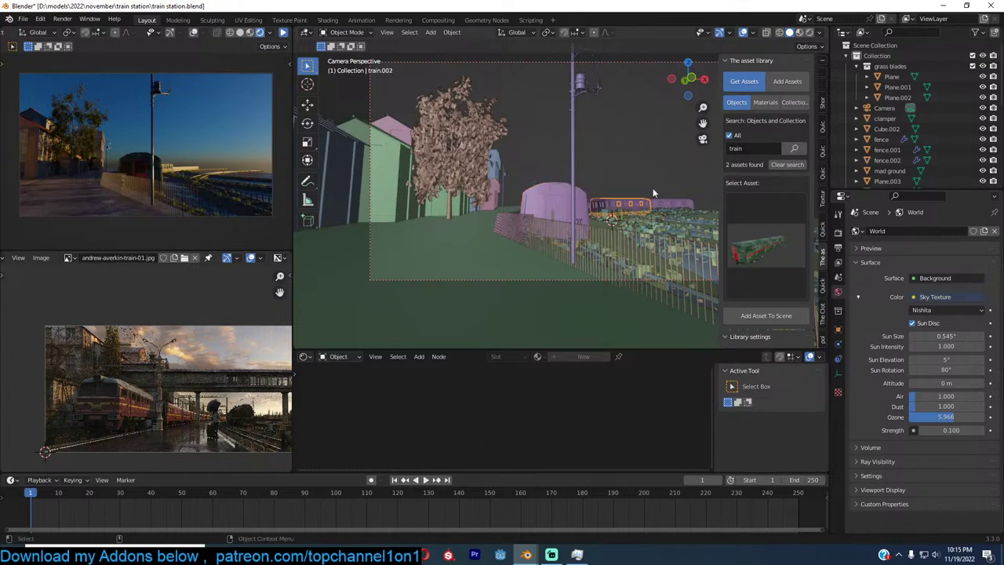
click(668, 208)
click(670, 201)
key(ctrl+s)
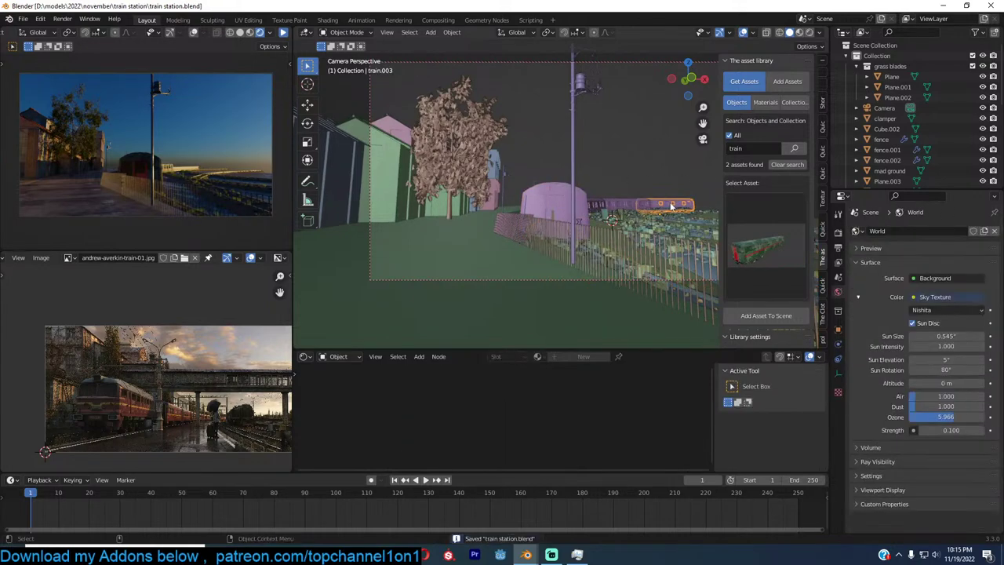
shift+middle_drag(670, 201, 612, 189)
click(756, 251)
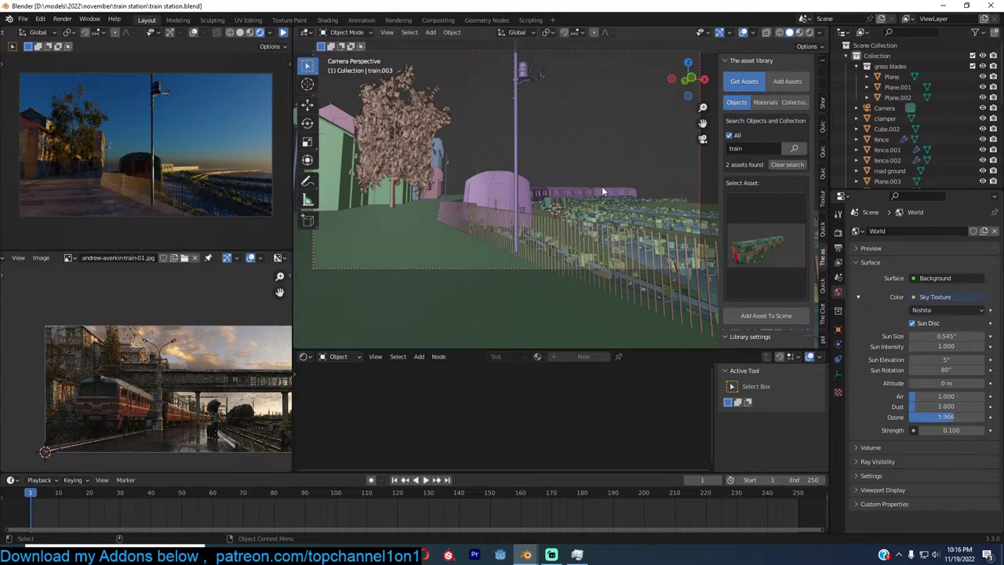
key(ctrl+s)
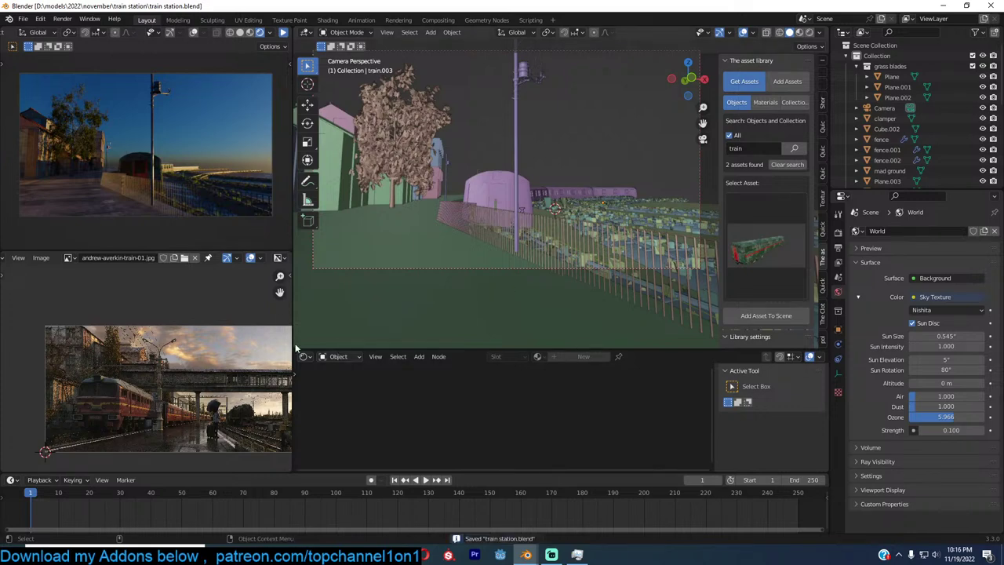
Place a linked duplicate of the tall blue building across the tracks and stack a second linked copy on top of it
scroll(205, 345, up, 1)
middle_drag(205, 345, 159, 356)
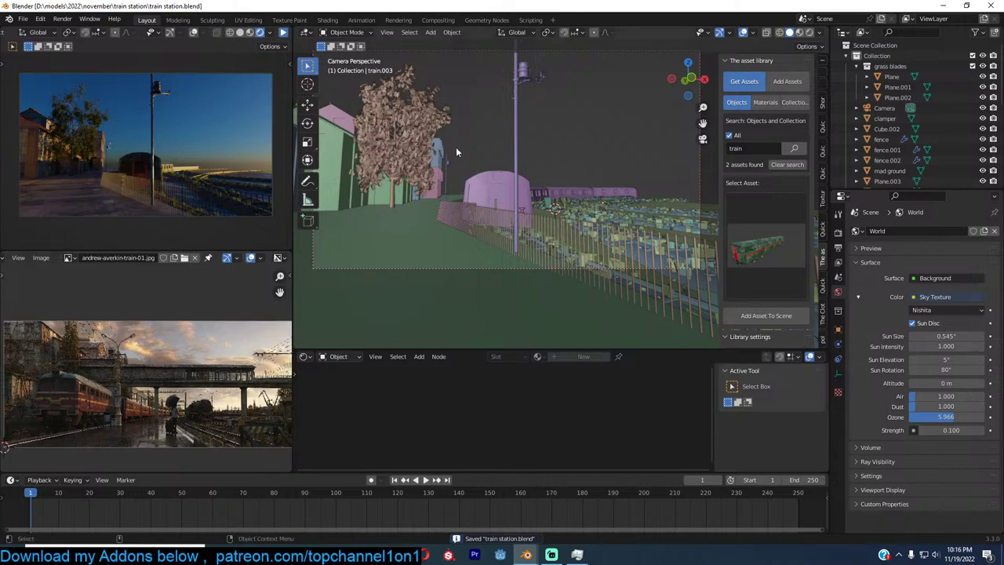
click(436, 161)
click(437, 180)
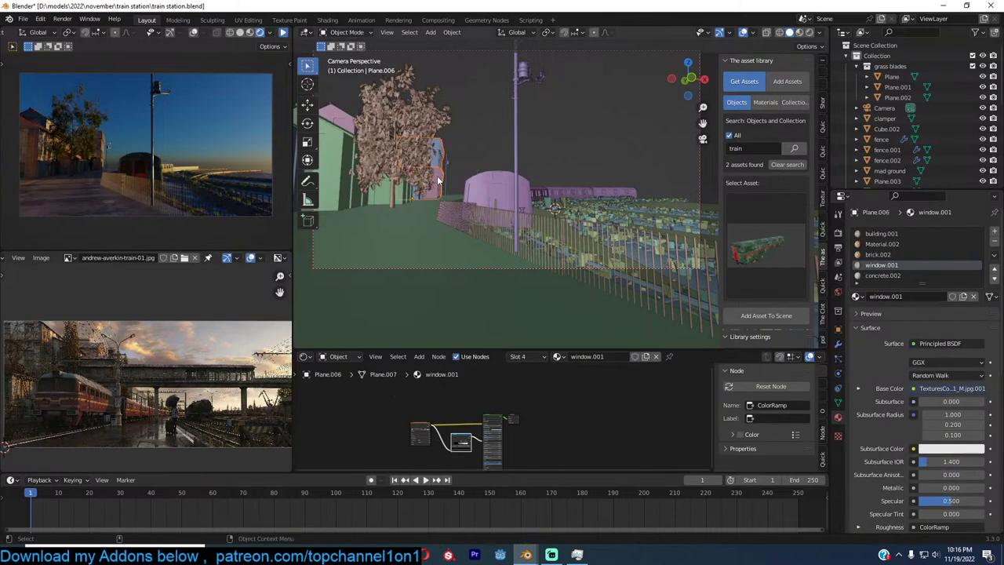
key(KP_7)
scroll(459, 168, up, 3)
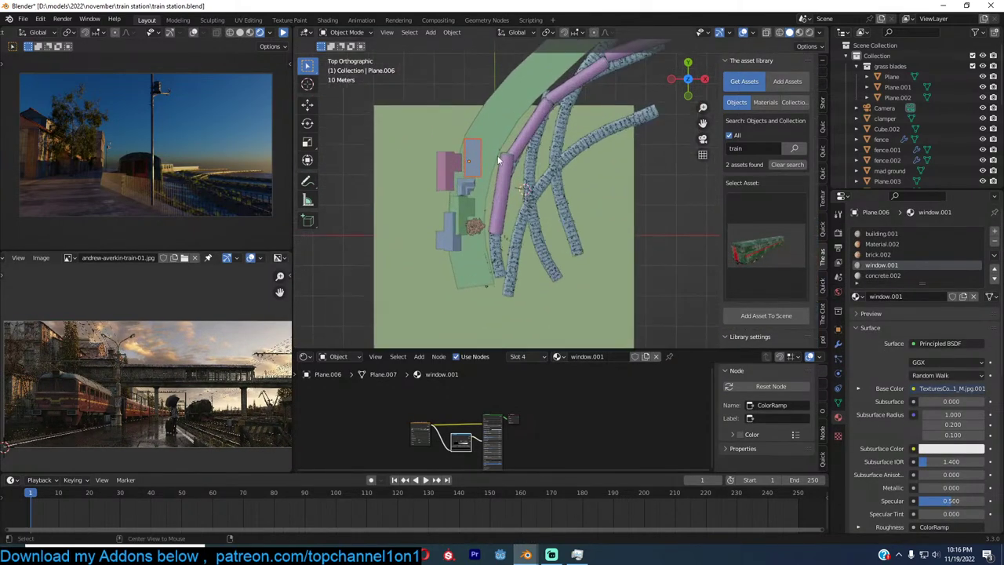
key(shift+d)
click(636, 157)
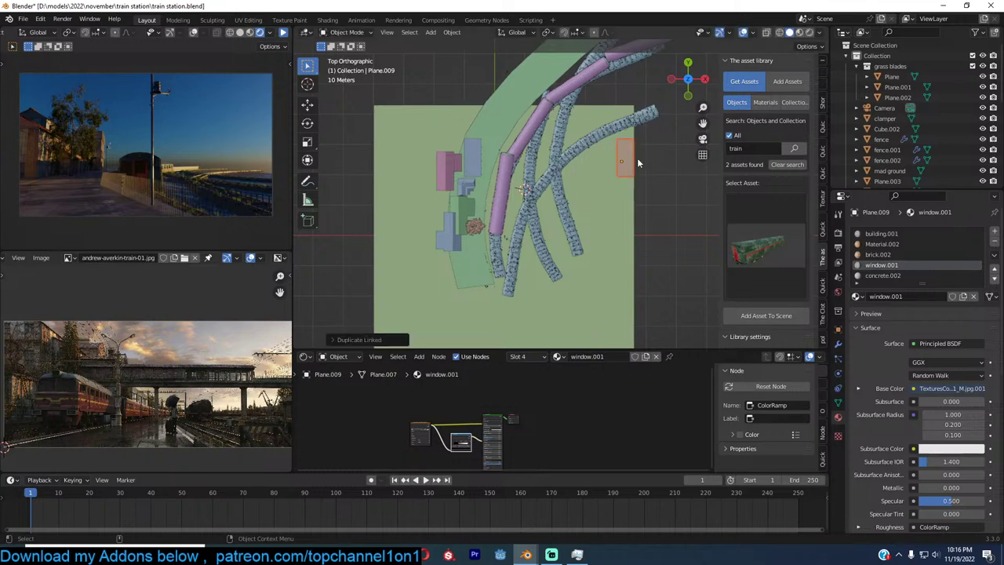
click(635, 160)
middle_drag(630, 163, 618, 183)
scroll(641, 169, up, 3)
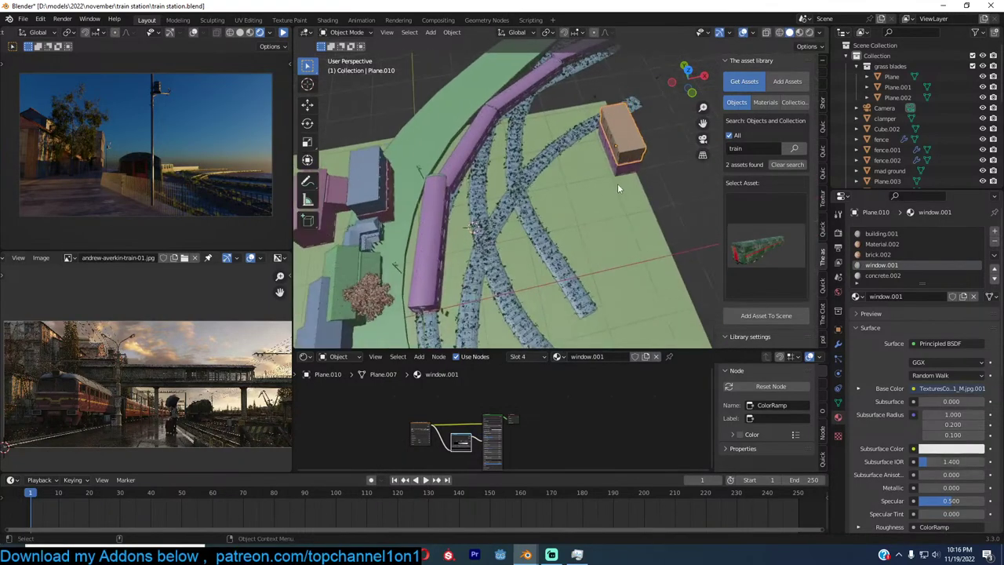
Make a linked duplicate of the lower stacked building in place and rotate it 90 degrees about the Z axis
click(628, 171)
key(alt+d)
click(628, 171)
text(r)
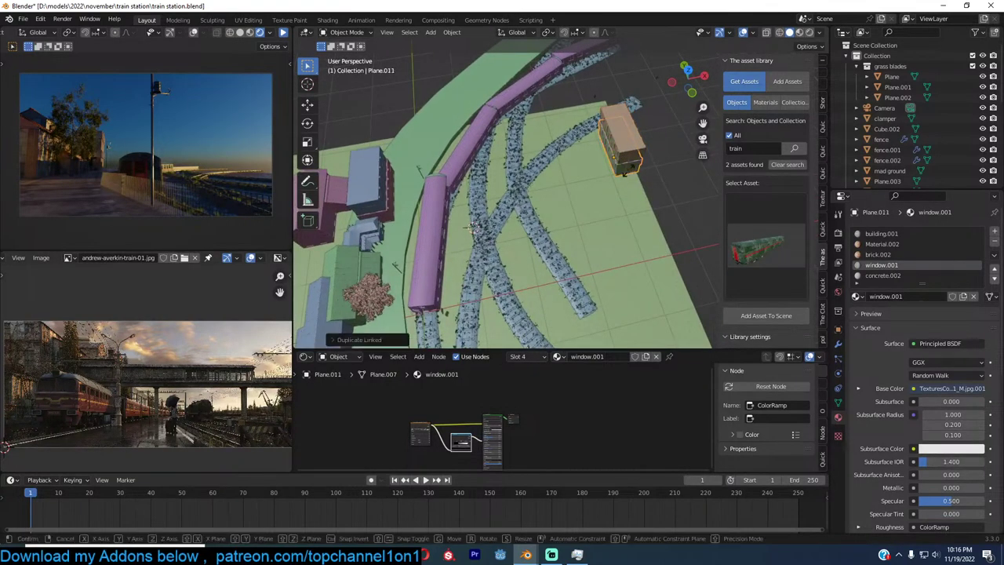
text(z90)
click(628, 172)
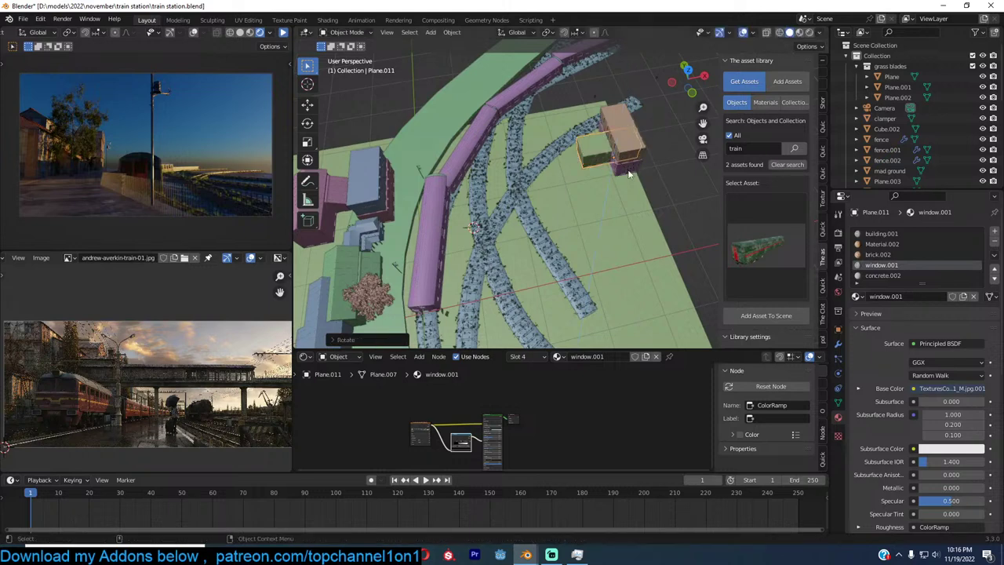
Lower the three background building copies along the Z axis to ground level in the camera view and save the file
key(KP_0)
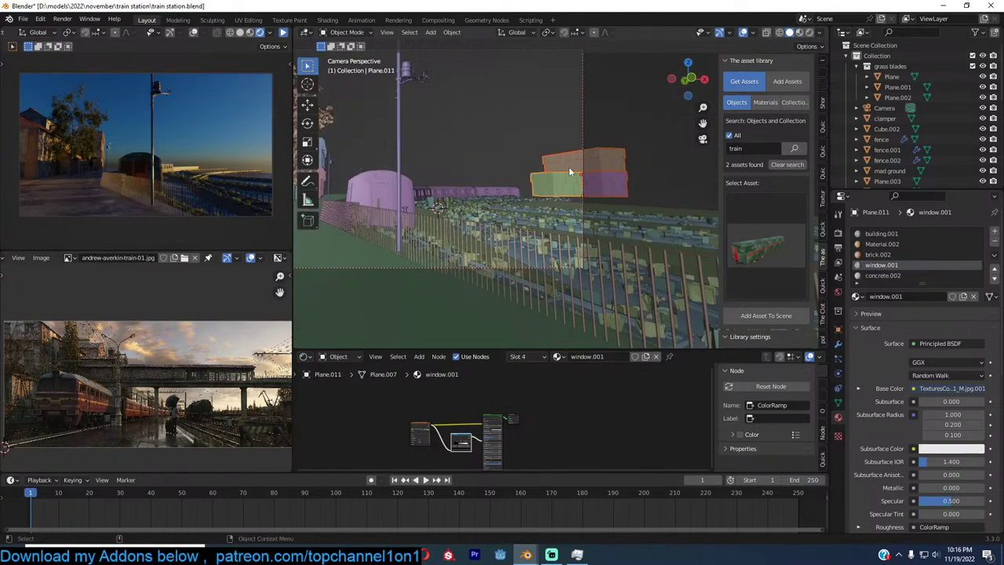
key(g)
key(z)
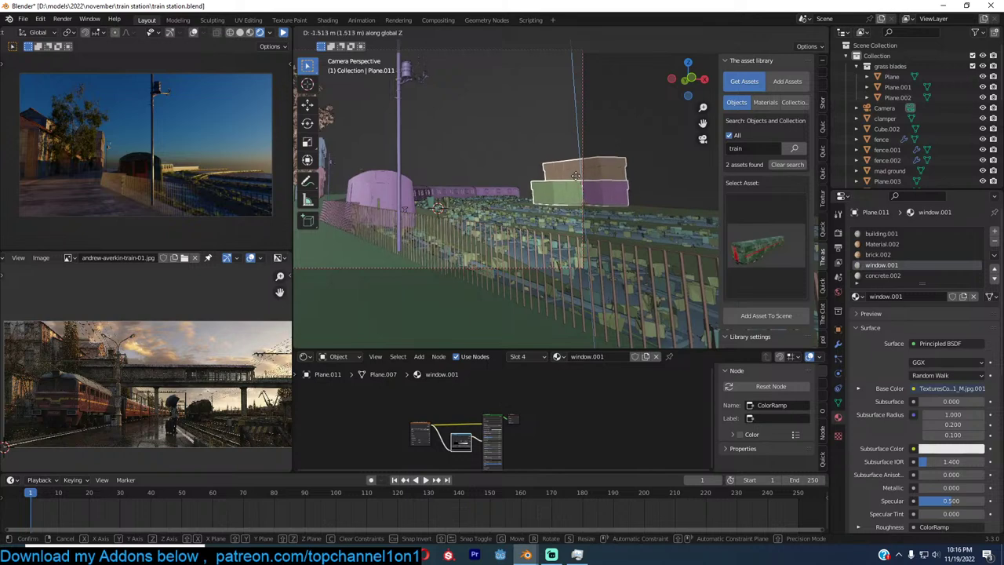
click(576, 181)
key(ctrl+s)
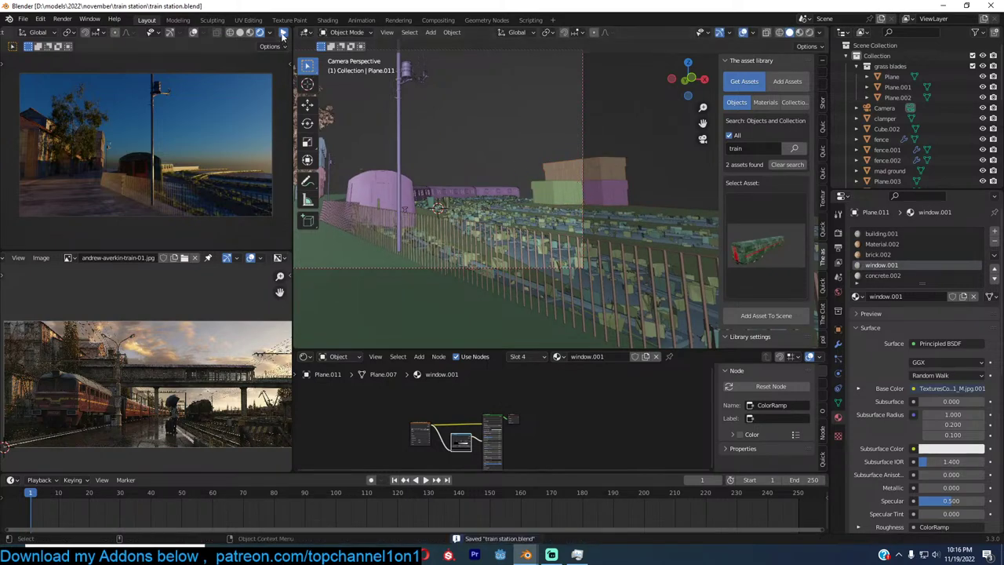
Place a linked duplicate of the upper stacked building beyond the ground plane's edge in top view and scale it up
click(283, 33)
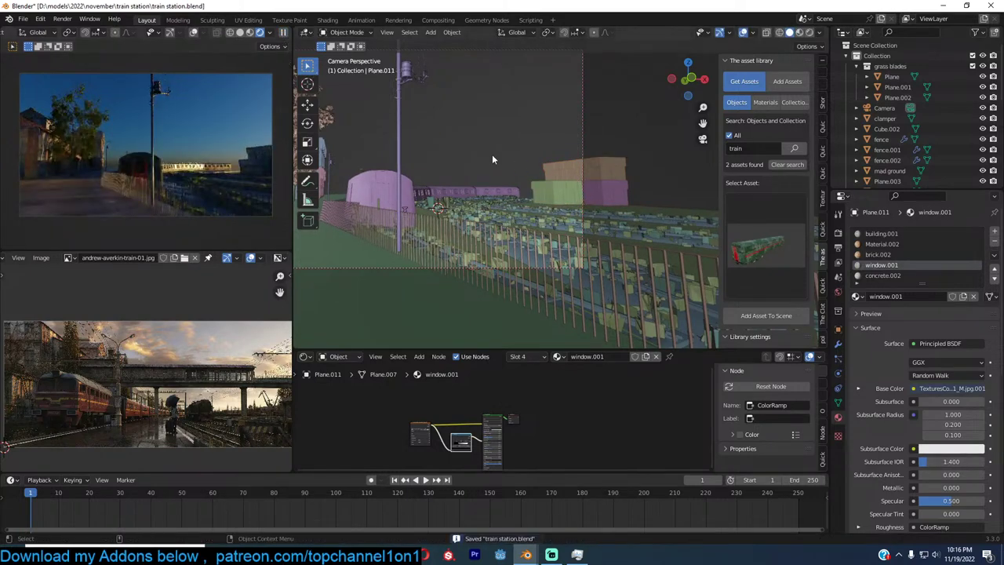
click(568, 163)
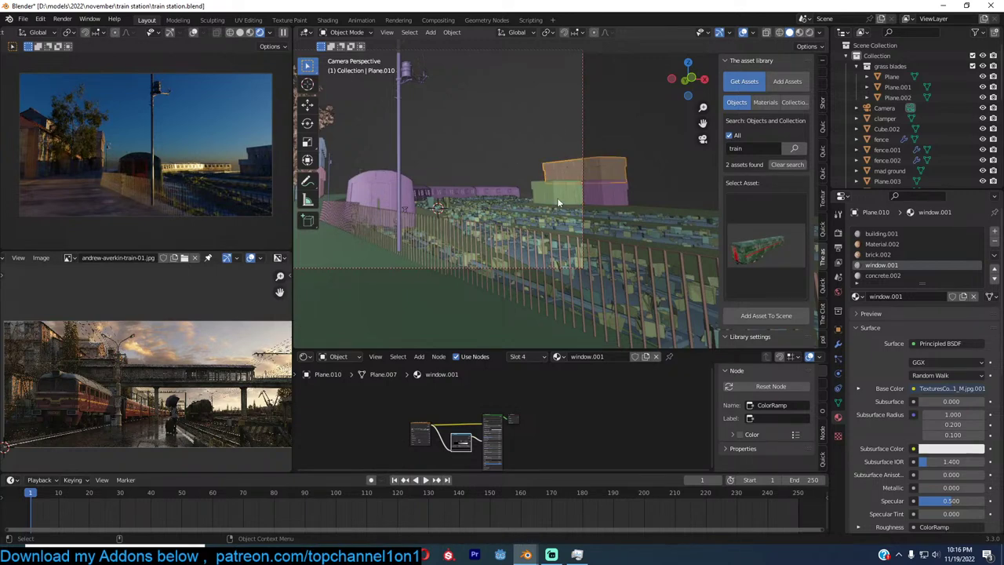
key(KP_7)
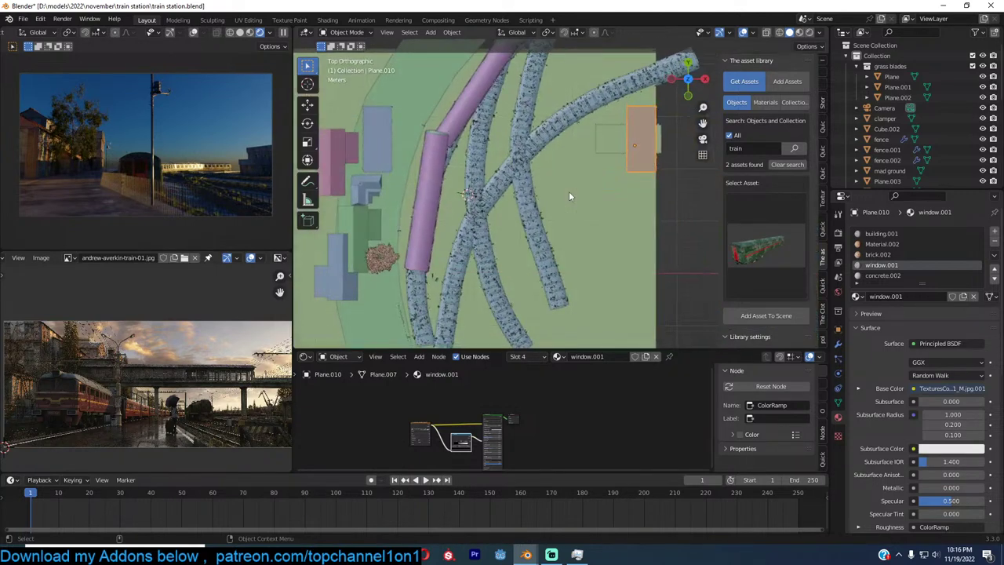
click(283, 33)
shift+middle_drag(649, 144, 541, 166)
key(alt+d)
click(611, 198)
key(s)
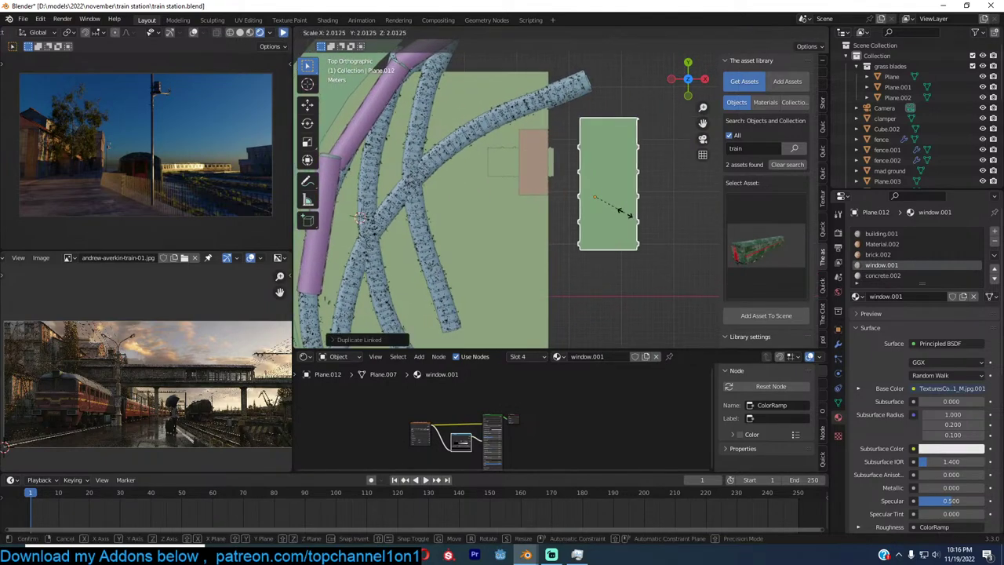
click(633, 222)
Move the enlarged background building down behind the smaller buildings in the camera view
key(KP_0)
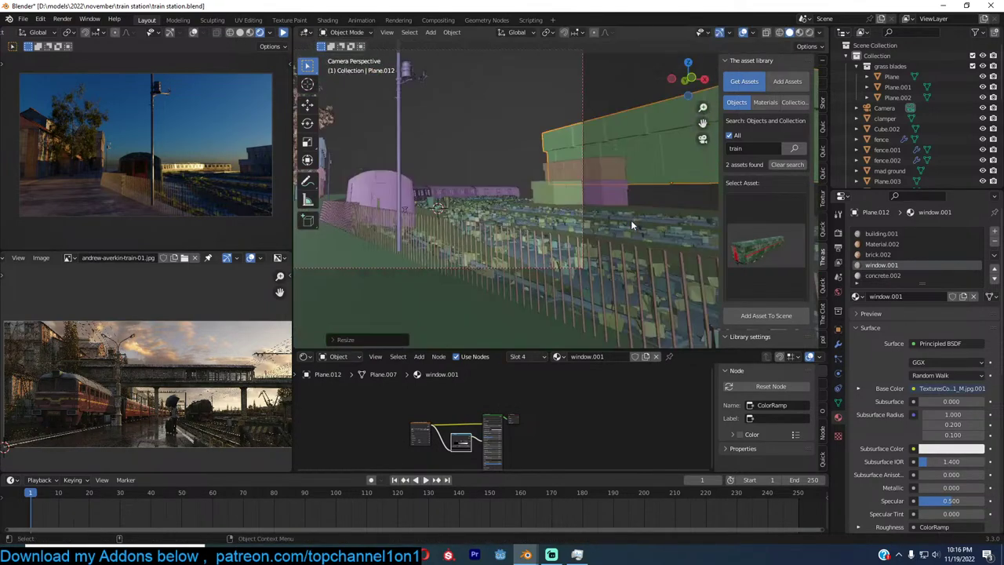
key(g)
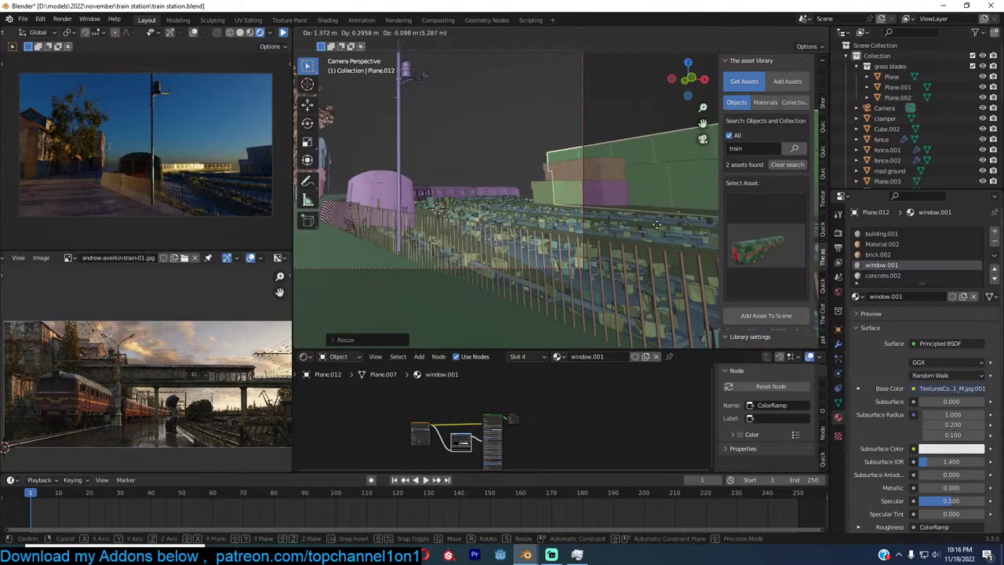
click(654, 206)
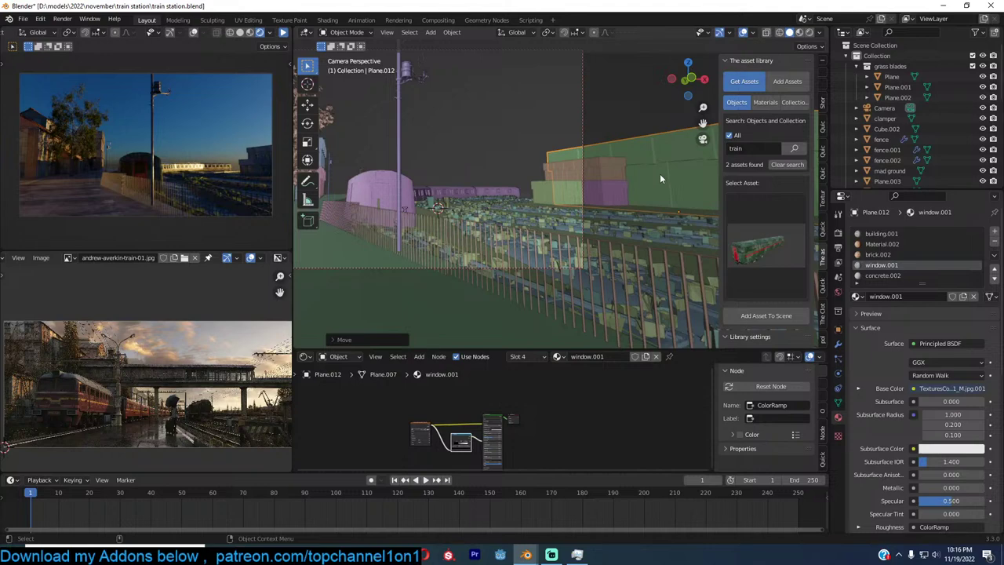
Resume the rendered preview, set the sky texture's sun elevation to 10° and save the file
click(284, 33)
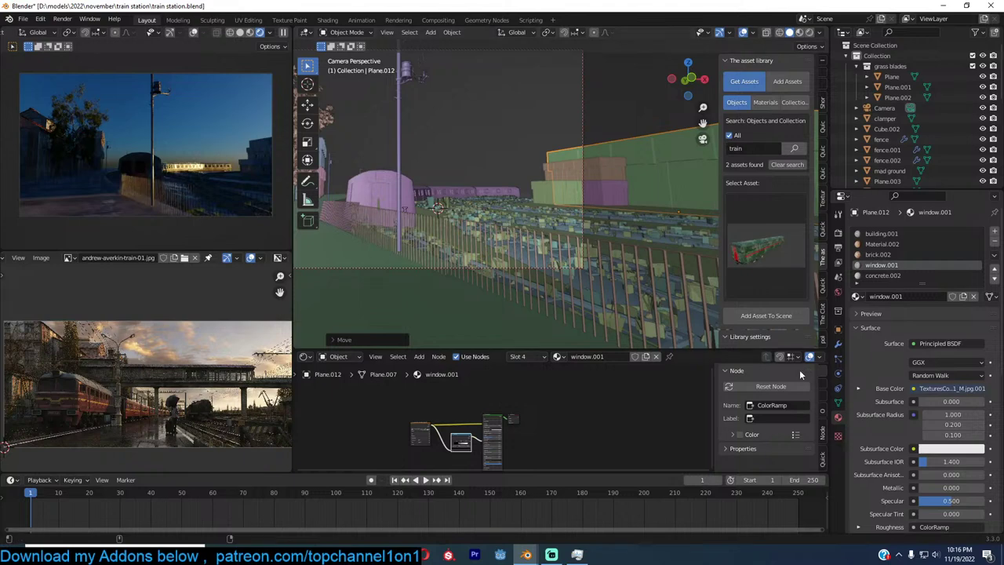
click(837, 291)
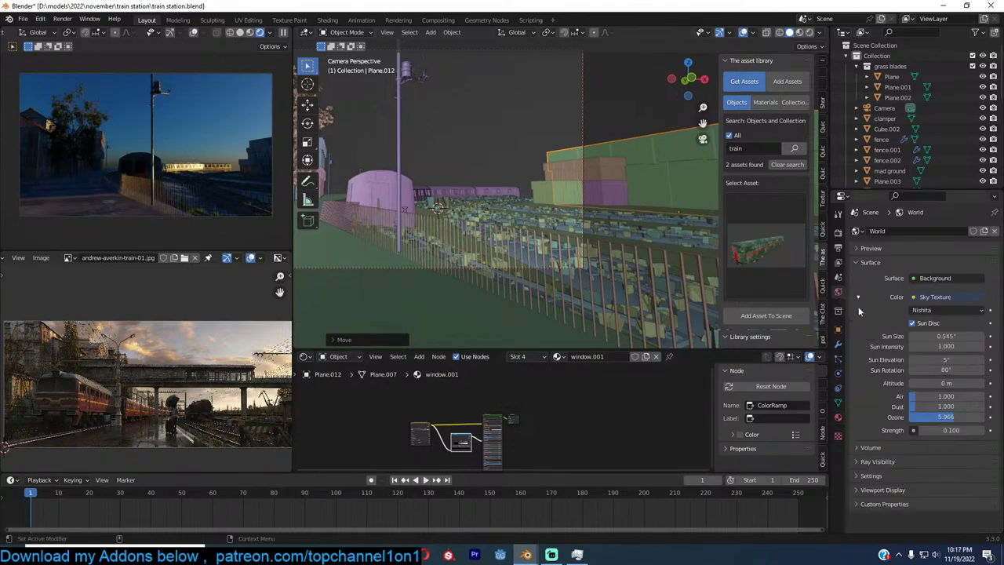
click(948, 360)
text(10)
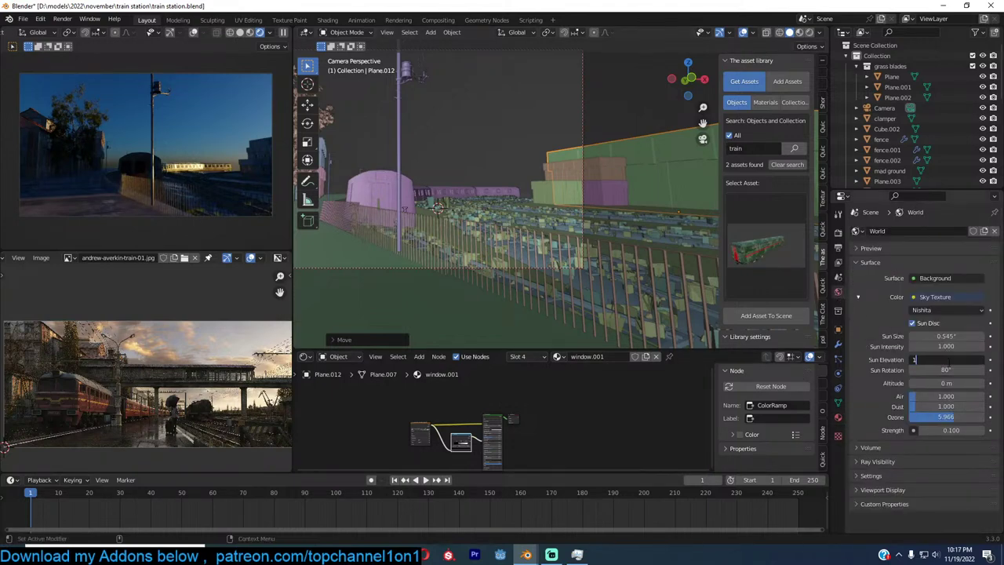
key(Return)
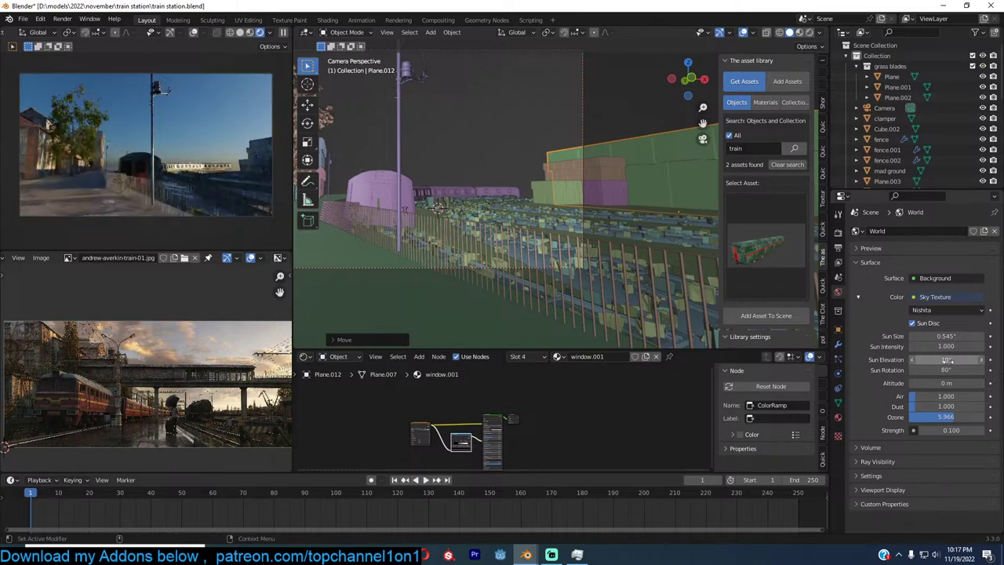
key(ctrl+s)
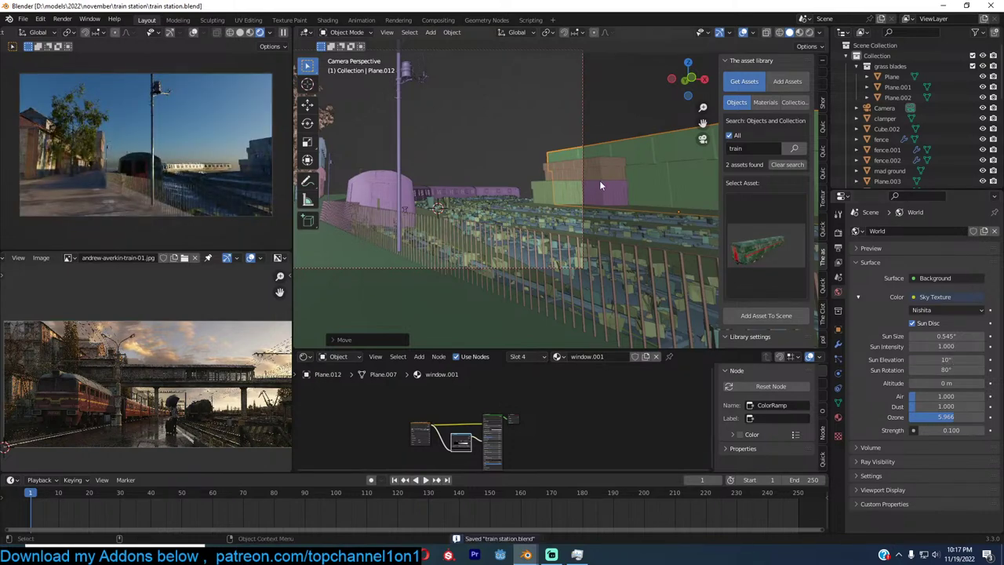
Place a linked duplicate of a train carriage on the middle branching track in top view, rotated to follow the track
key(KP_7)
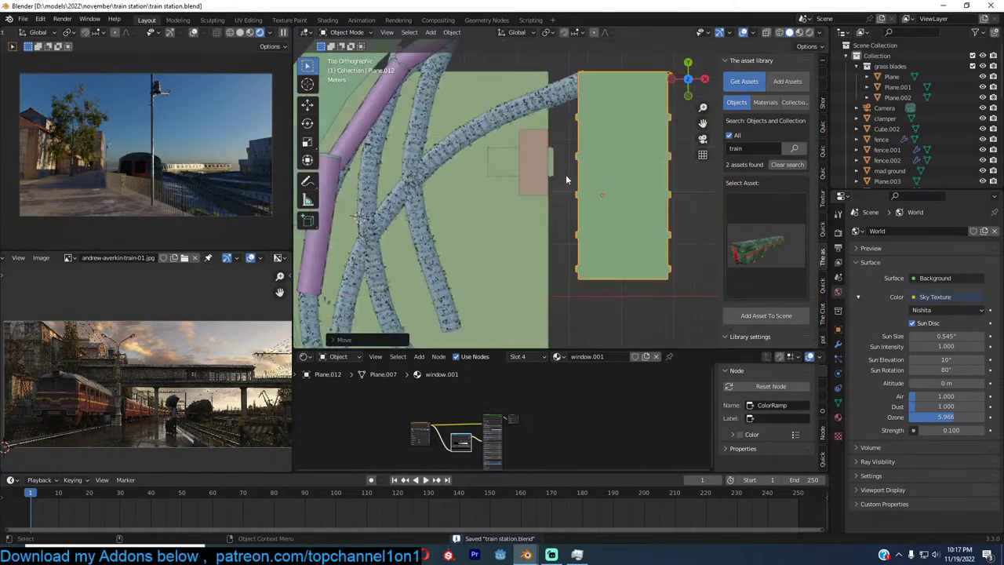
scroll(545, 195, down, 2)
scroll(545, 196, up, 1)
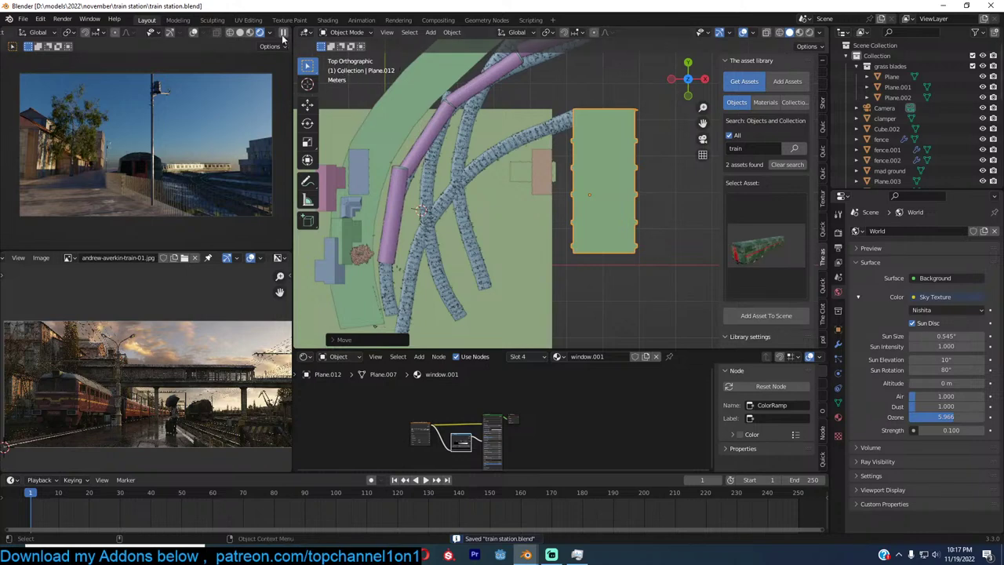
click(429, 151)
key(alt+d)
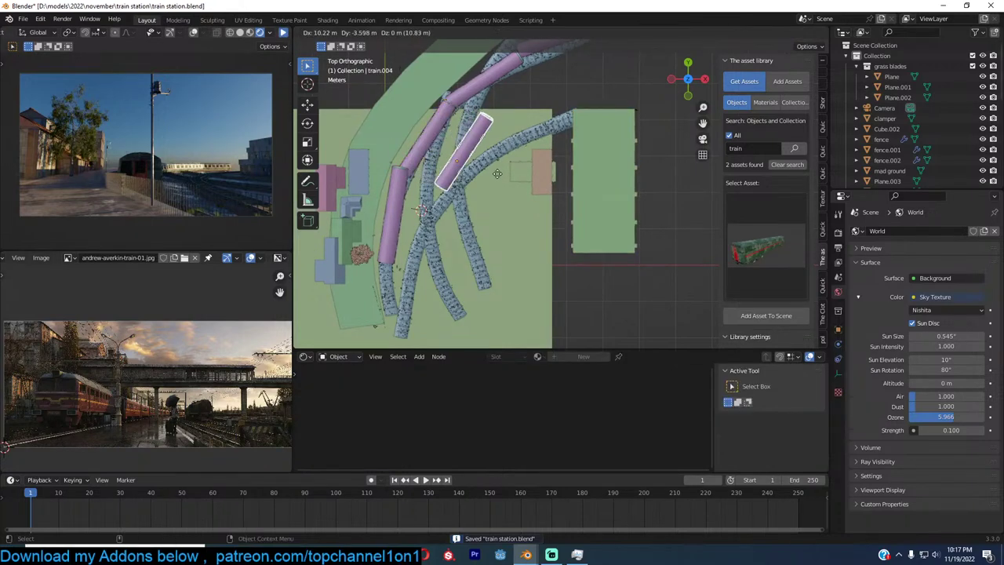
click(464, 167)
key(r)
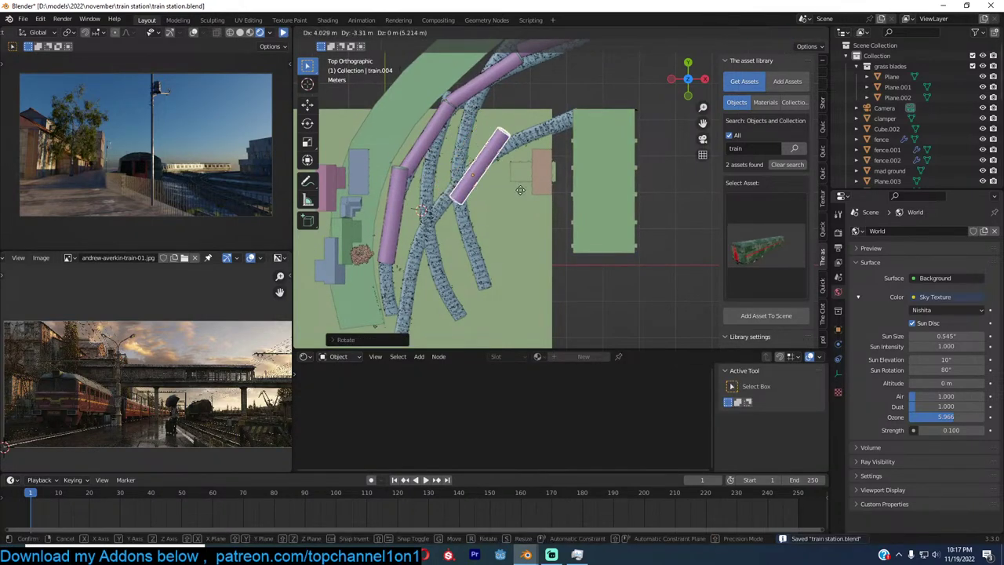
click(530, 193)
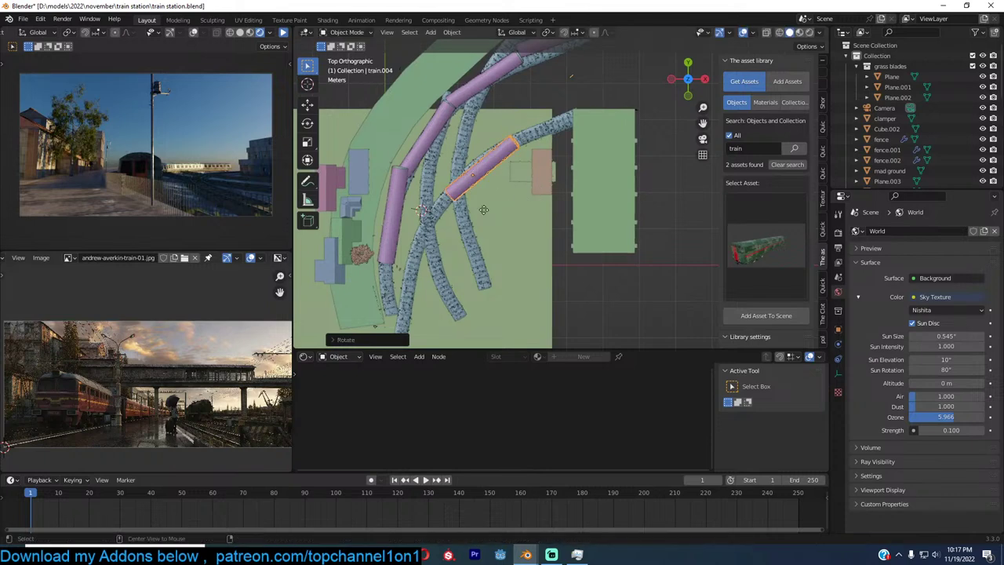
Add a second linked carriage copy behind the first on the same track, adjusting its scale, rotation and position to follow the curve
key(alt+d)
click(559, 168)
key(s)
click(601, 173)
key(r)
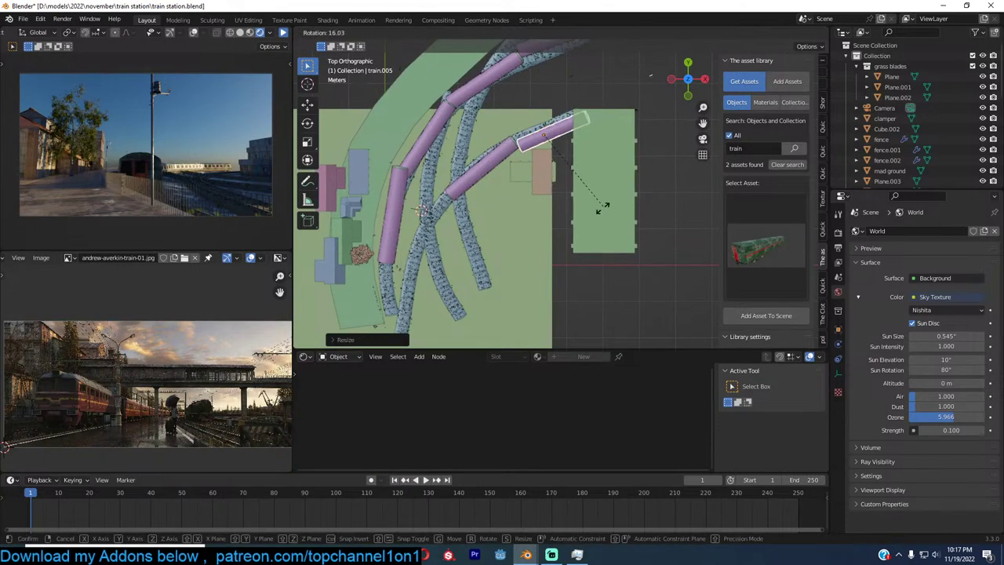
click(601, 221)
key(g)
click(597, 210)
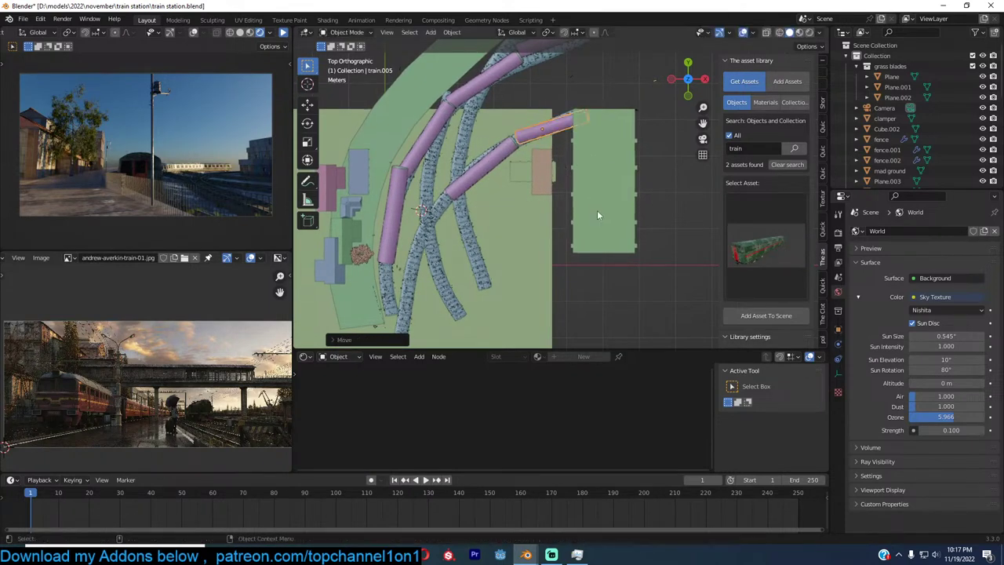
Rotate the front carriage copy about the Z axis in the camera view so its end faces the camera more
key(KP_0)
click(511, 201)
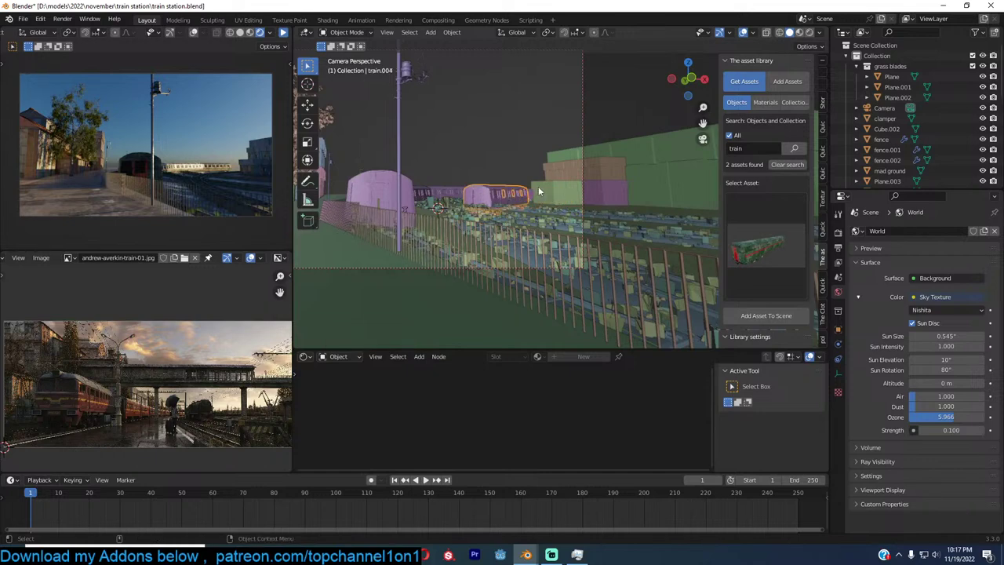
key(r)
key(z)
click(537, 179)
key(alt+a)
Raise the two new carriage copies along the Z axis so they sit on top of the track
scroll(521, 218, up, 2)
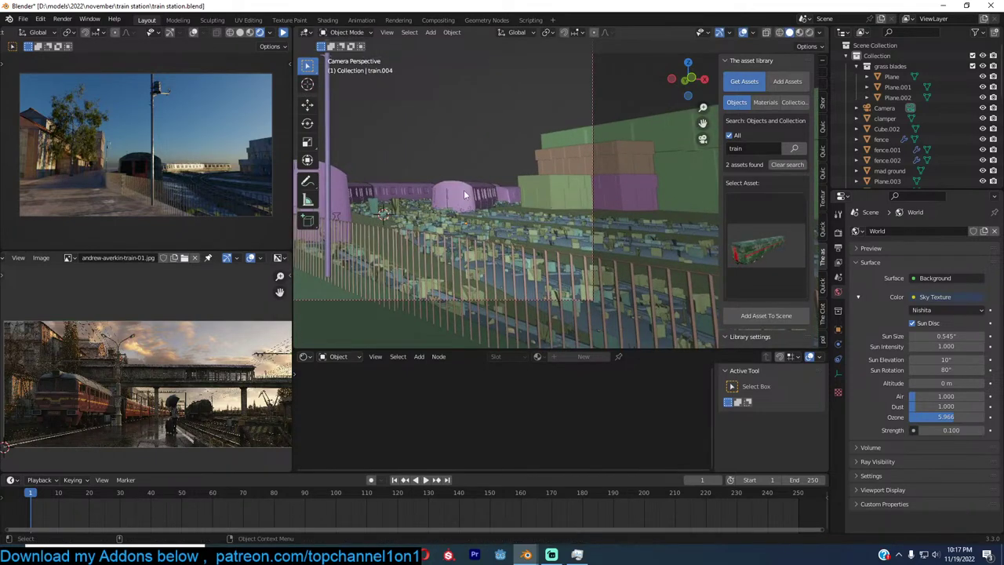
scroll(464, 195, up, 2)
click(462, 193)
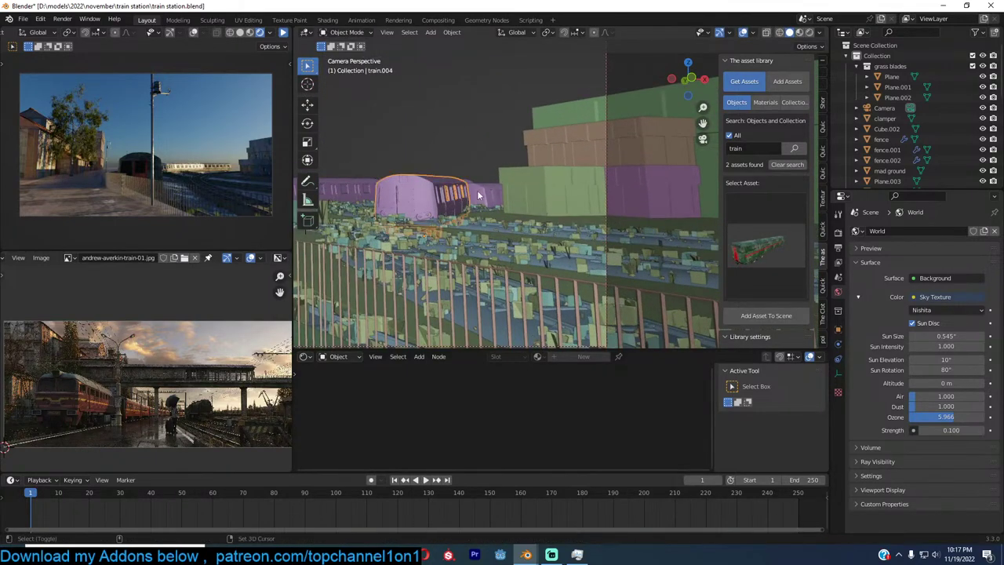
key(g)
key(z)
click(480, 190)
key(alt+a)
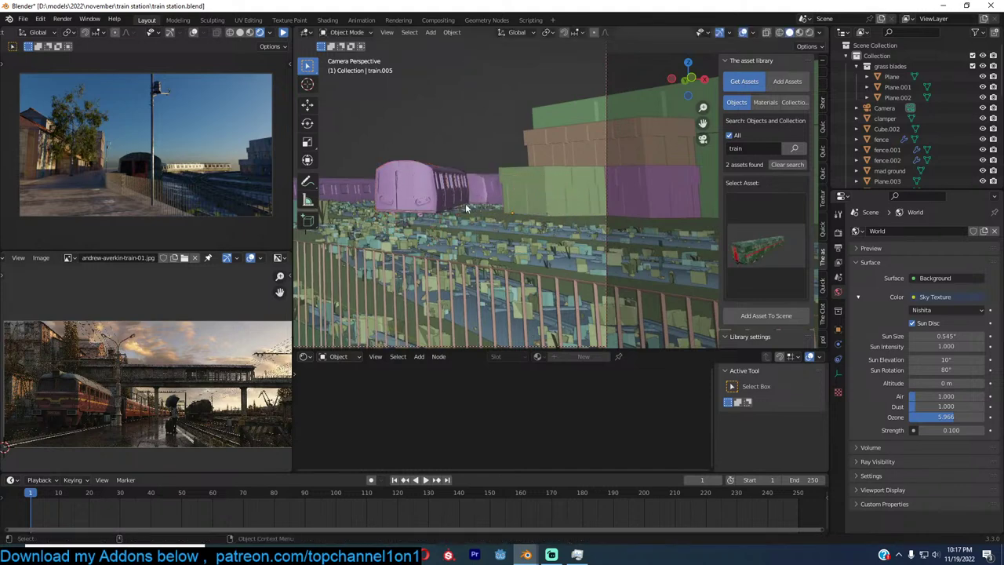
Save the file, run the rendered preview to refresh it with the new carriages and pause it
scroll(467, 203, down, 4)
key(ctrl+s)
key(ctrl+s)
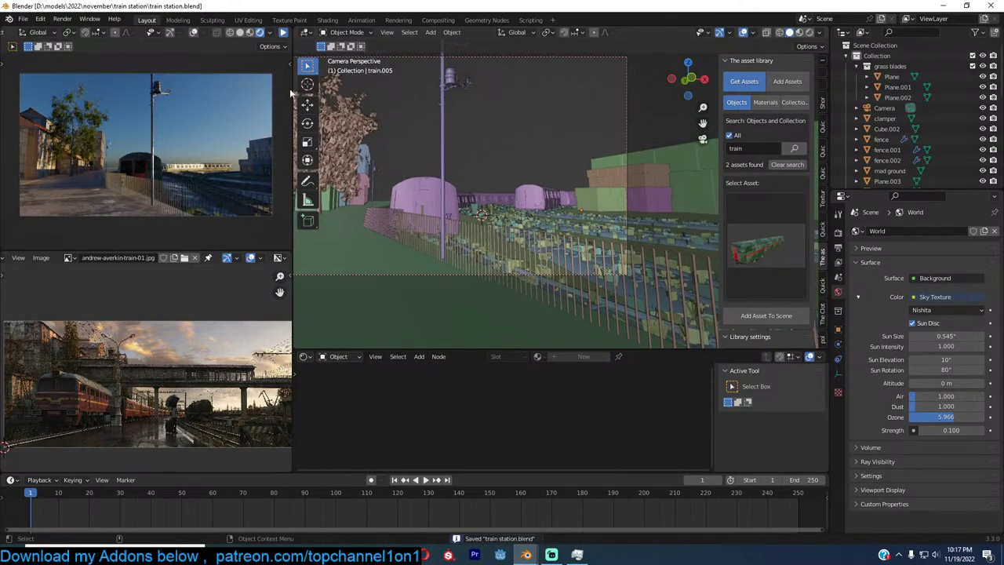
click(284, 33)
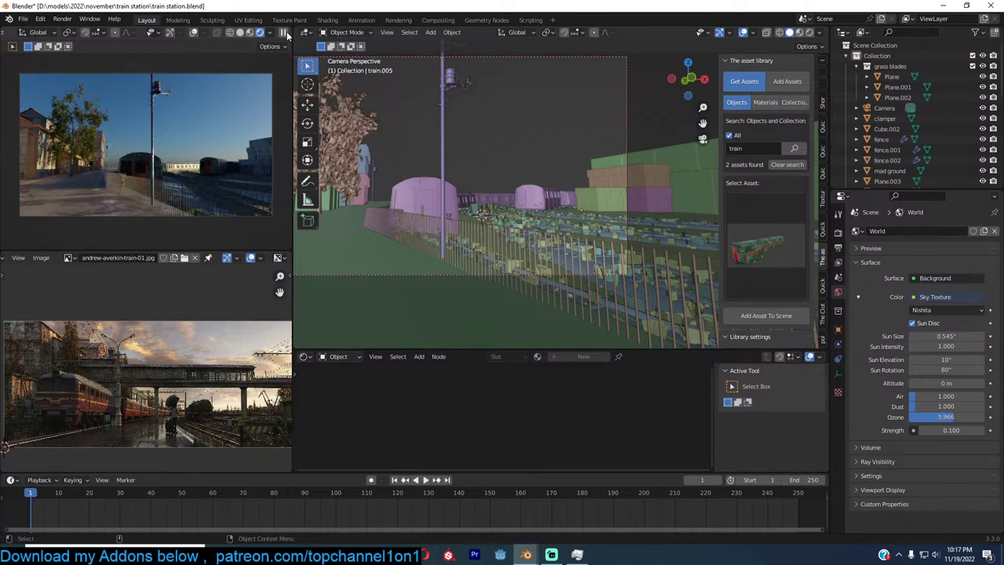
click(286, 34)
scroll(489, 154, down, 2)
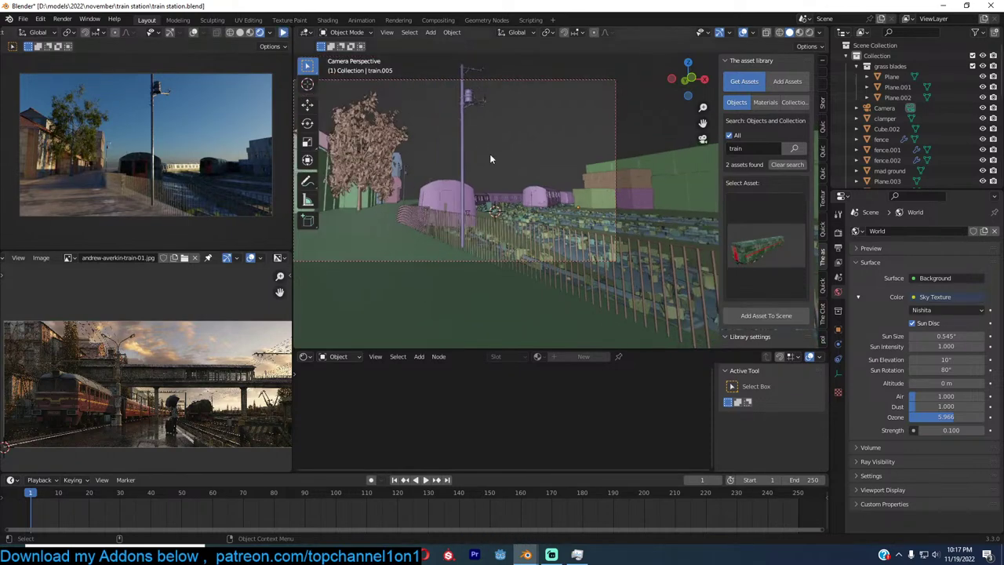
Scale the large background building to about 0.38 along Y, move it beside the smaller buildings in top view and refresh the rendered preview
click(631, 164)
key(KP_7)
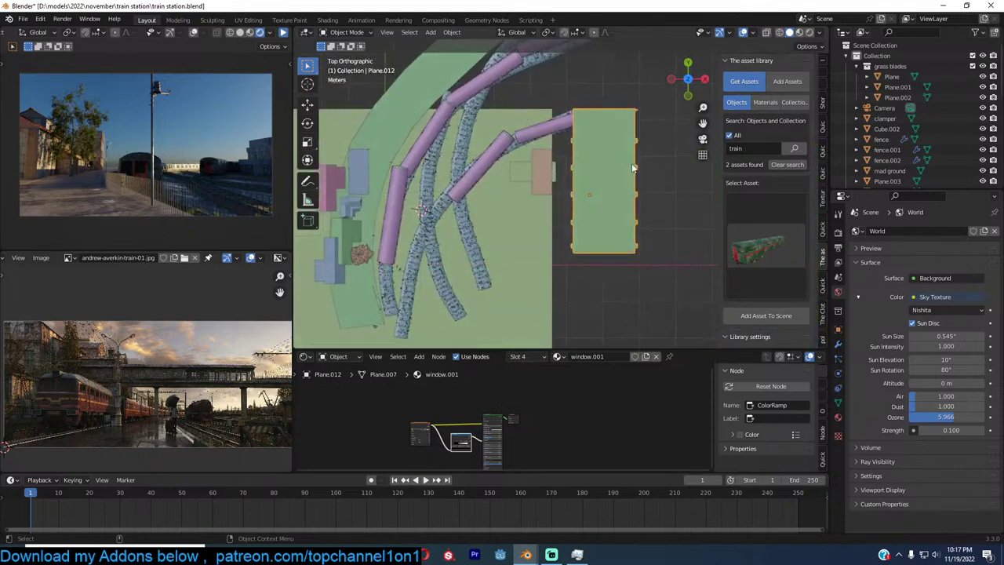
key(s)
key(y)
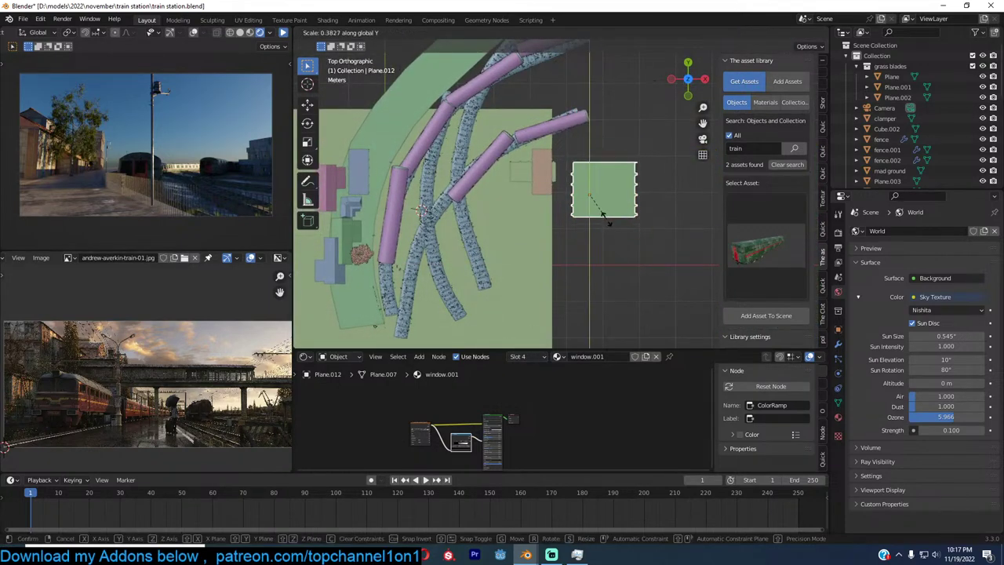
click(605, 220)
key(g)
click(594, 193)
click(283, 33)
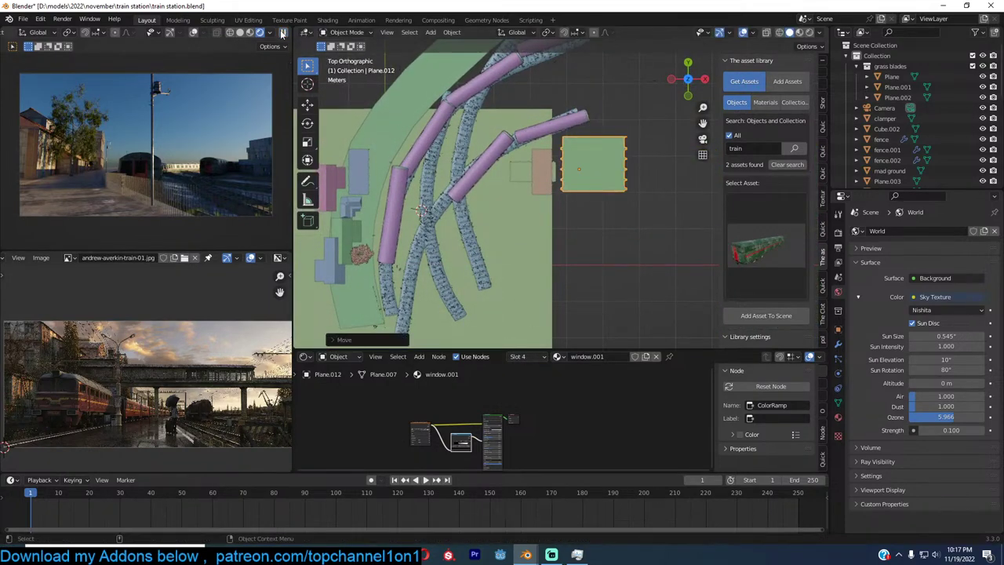
click(283, 33)
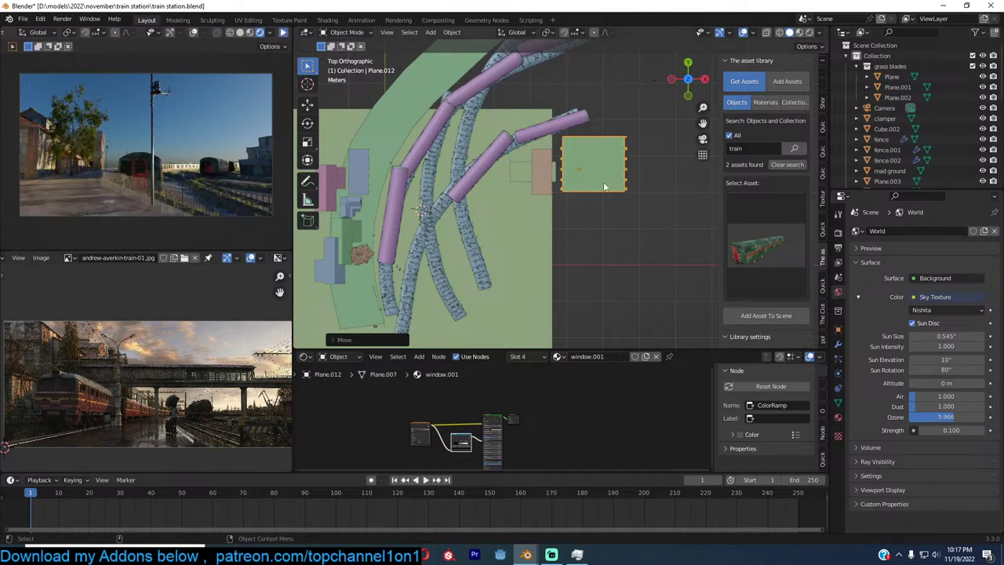
Place a linked duplicate of the large background building below it in top view and scale it to about 0.57 along Z
click(605, 186)
key(alt+d)
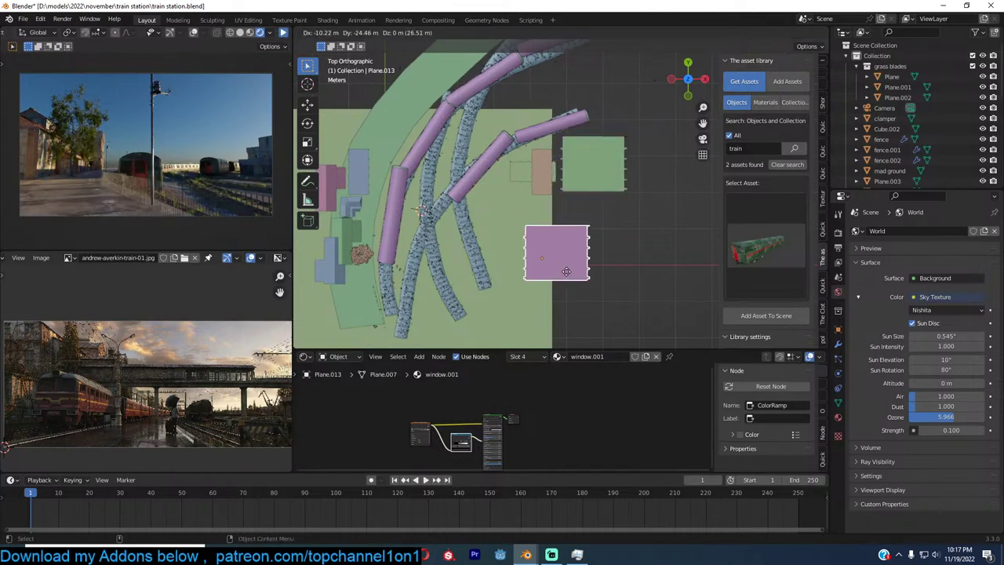
click(567, 276)
click(284, 34)
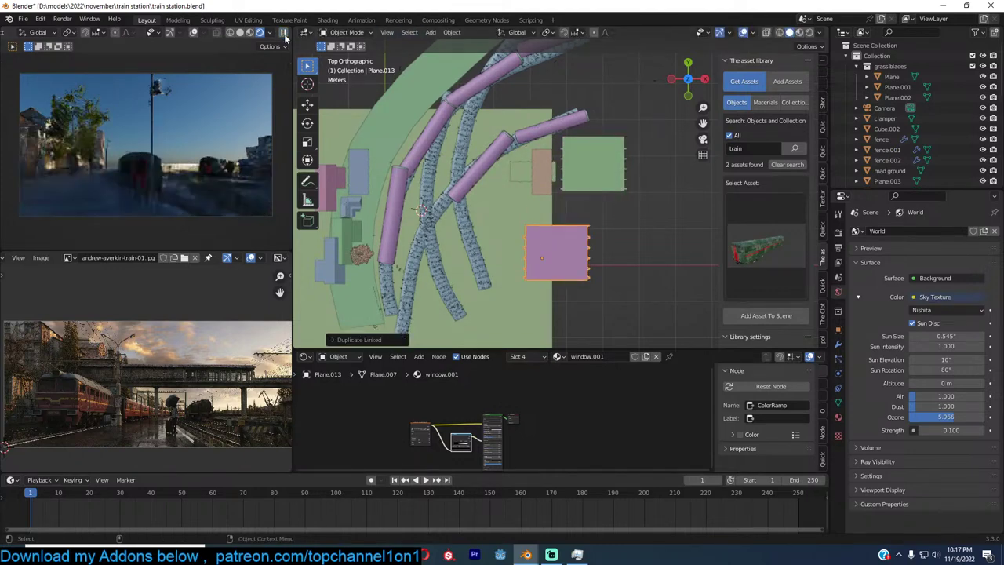
middle_drag(575, 240, 632, 128)
key(s)
key(z)
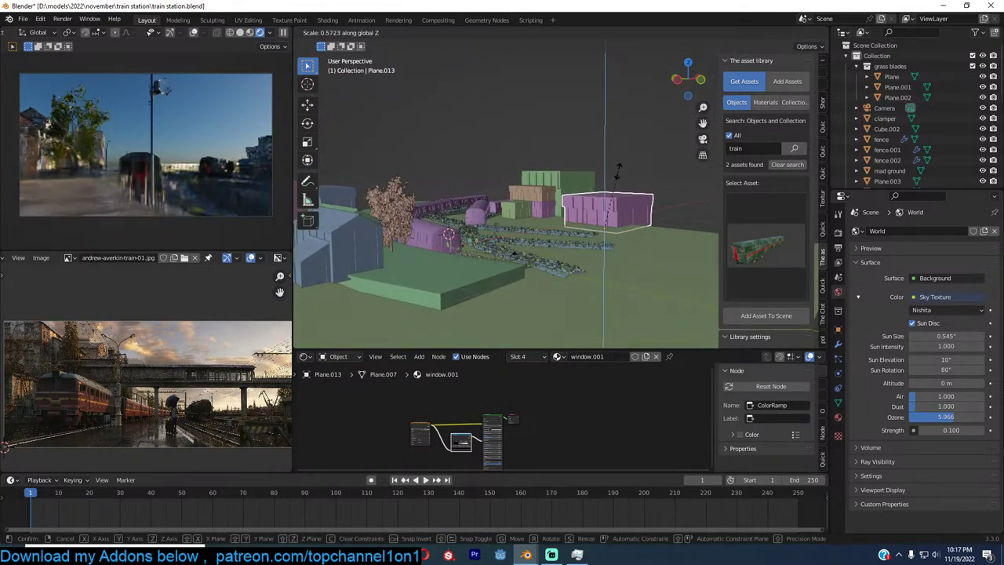
click(618, 174)
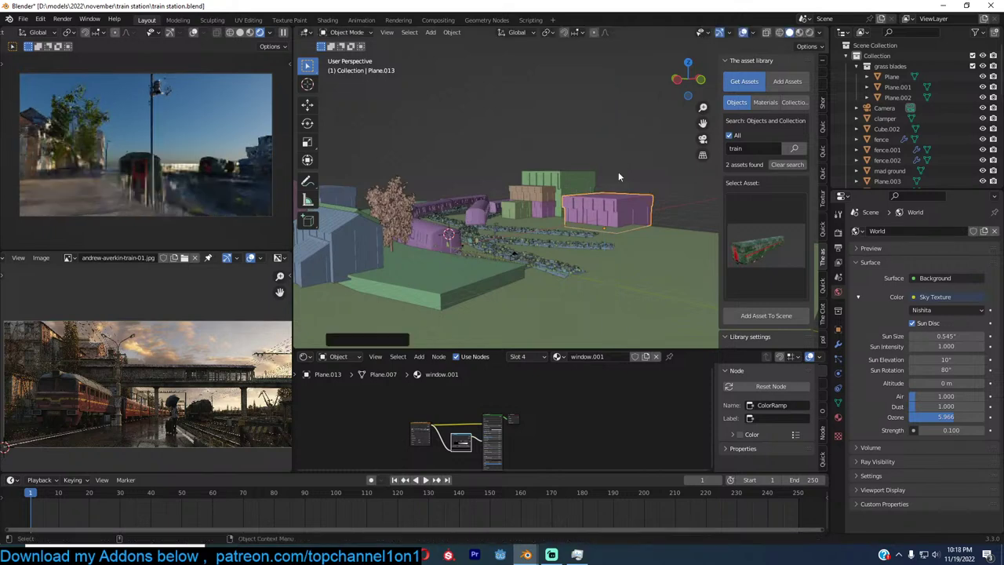
Place another linked building duplicate below the lower one in top view, scale it taller along Z and save the file
key(KP_7)
scroll(618, 172, down, 2)
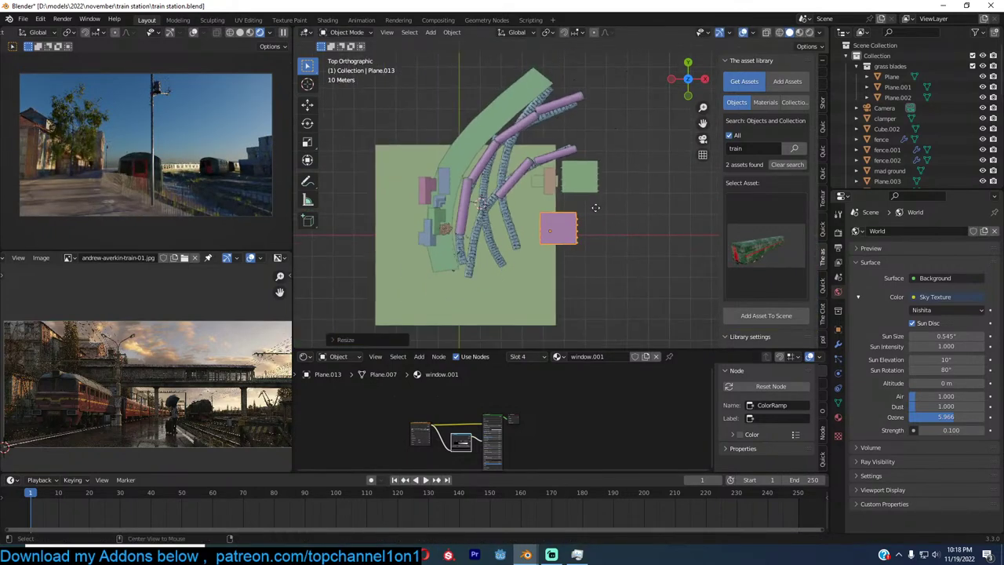
key(shift+d)
click(597, 235)
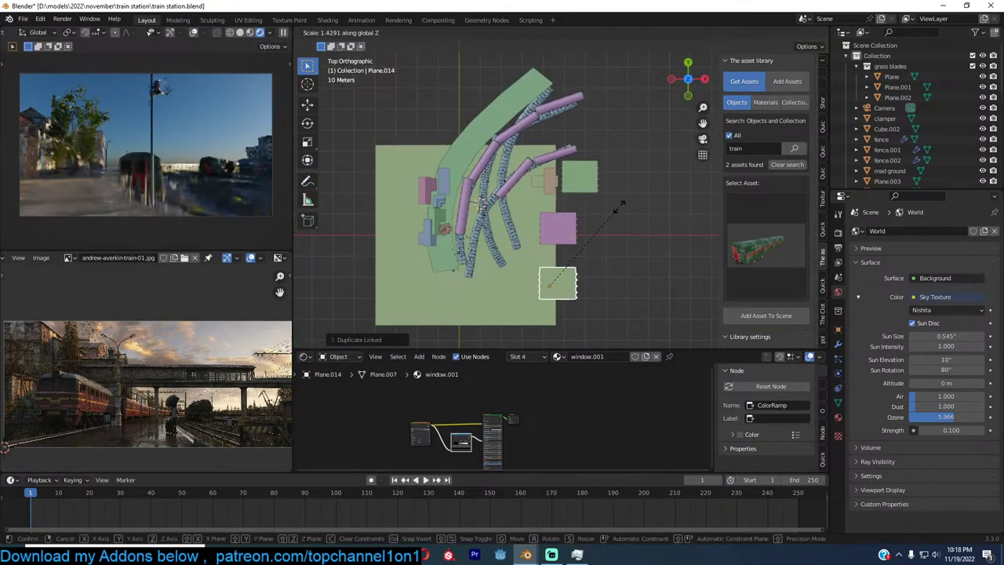
middle_drag(604, 233, 651, 154)
key(s)
key(z)
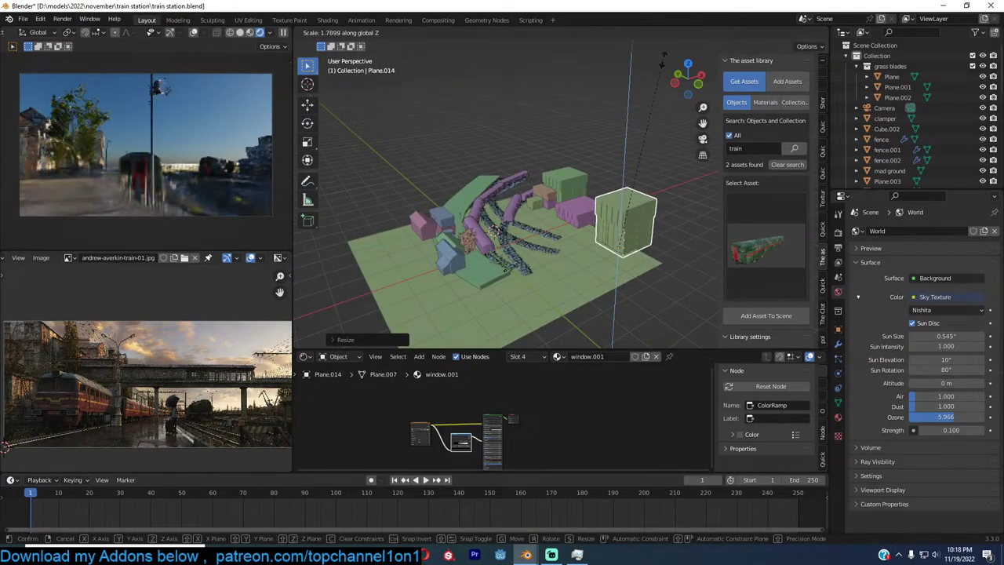
click(669, 85)
key(ctrl+s)
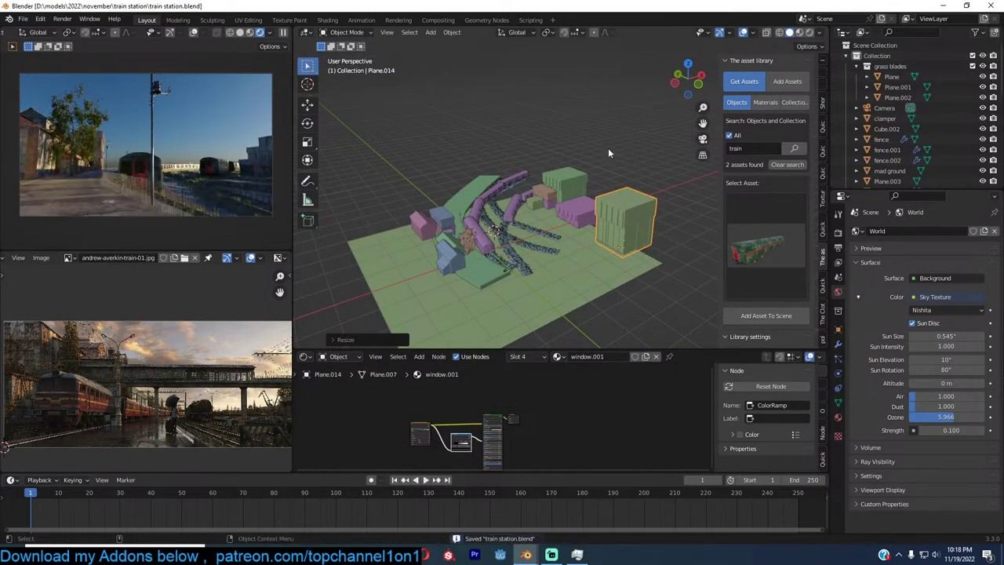
Move the tall building copy inside the edge of the ground plane in top view and save the file
key(KP_7)
drag(564, 280, 542, 261)
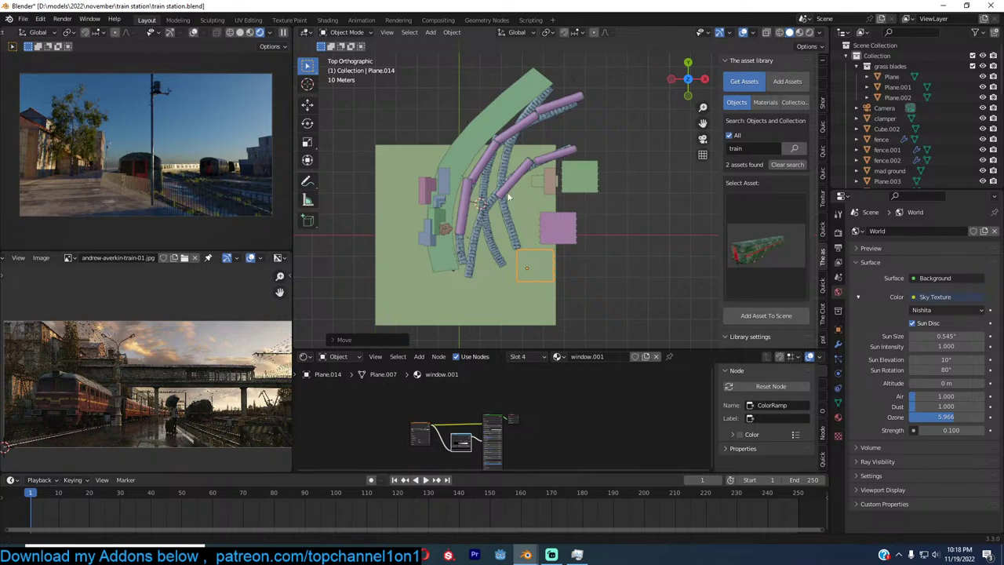
shift+middle_drag(491, 202, 502, 212)
key(ctrl+s)
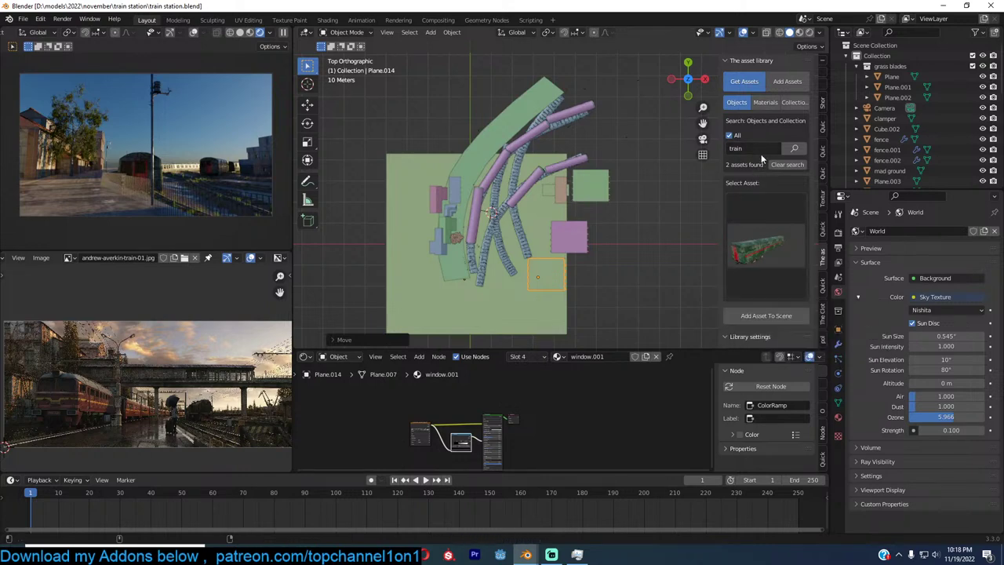
Search the asset library for "bridge" and "building" models and browse the building thumbnails
text(bridge)
key(Return)
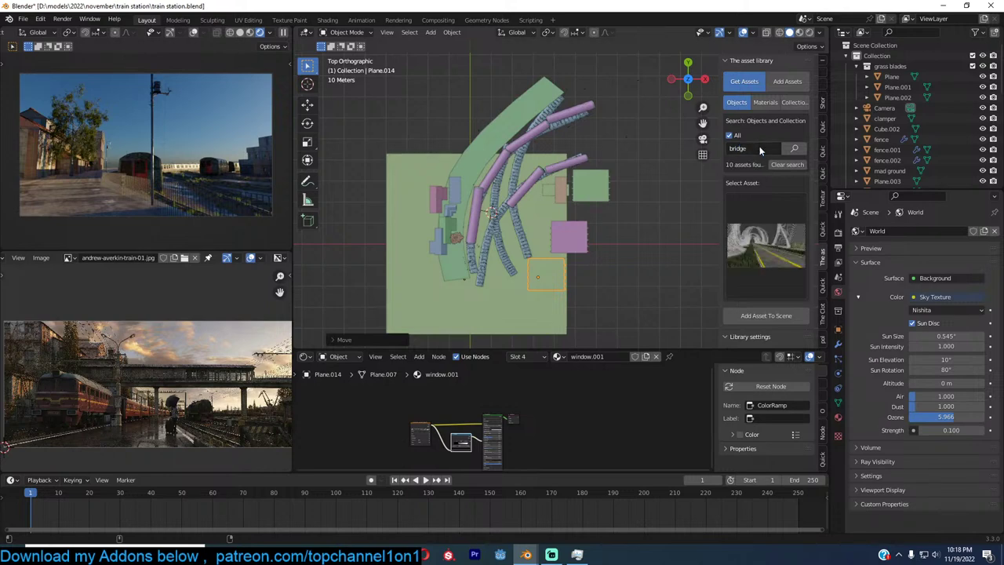
click(774, 208)
text(bu)
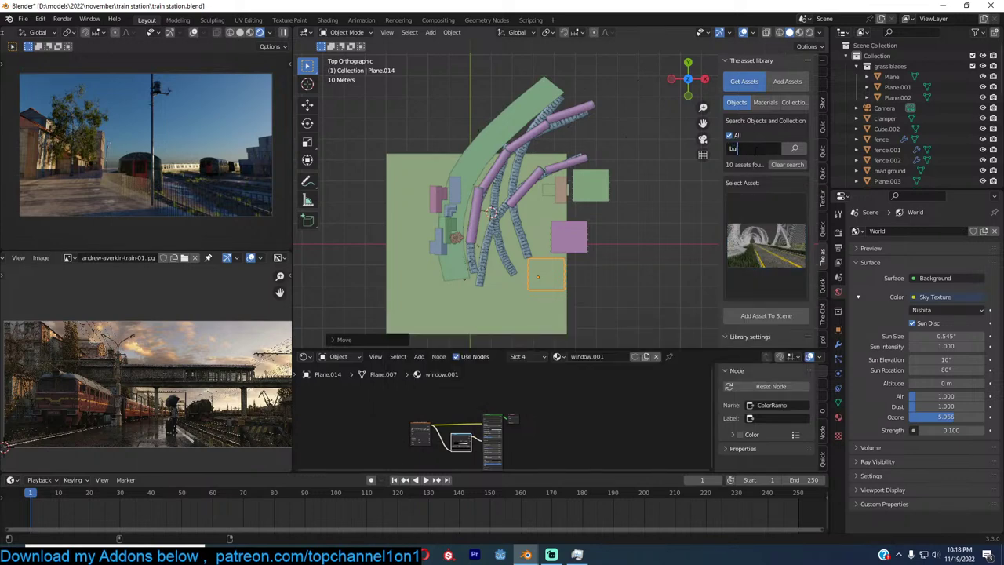
text(ilding)
key(Return)
click(767, 244)
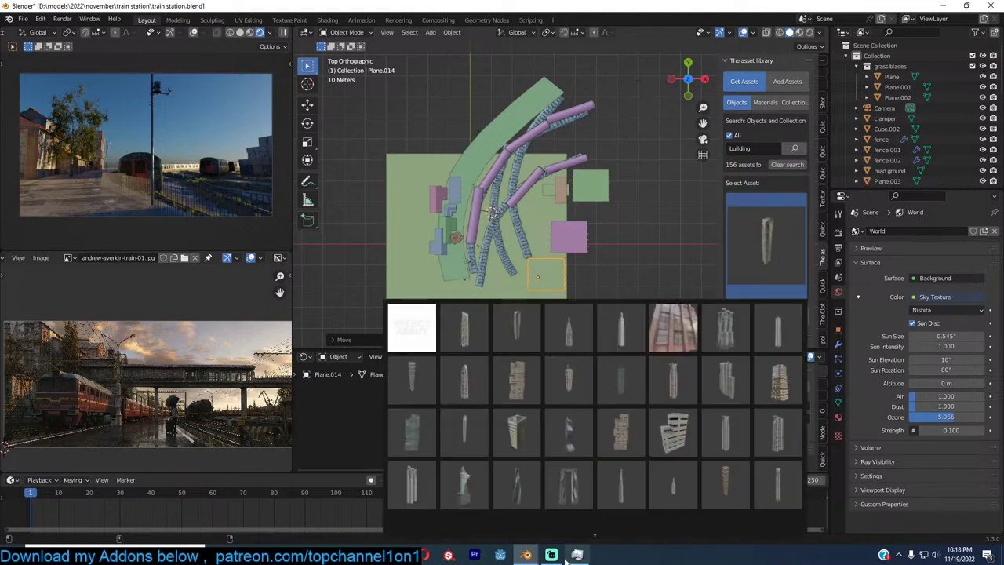
mouse_move(572, 541)
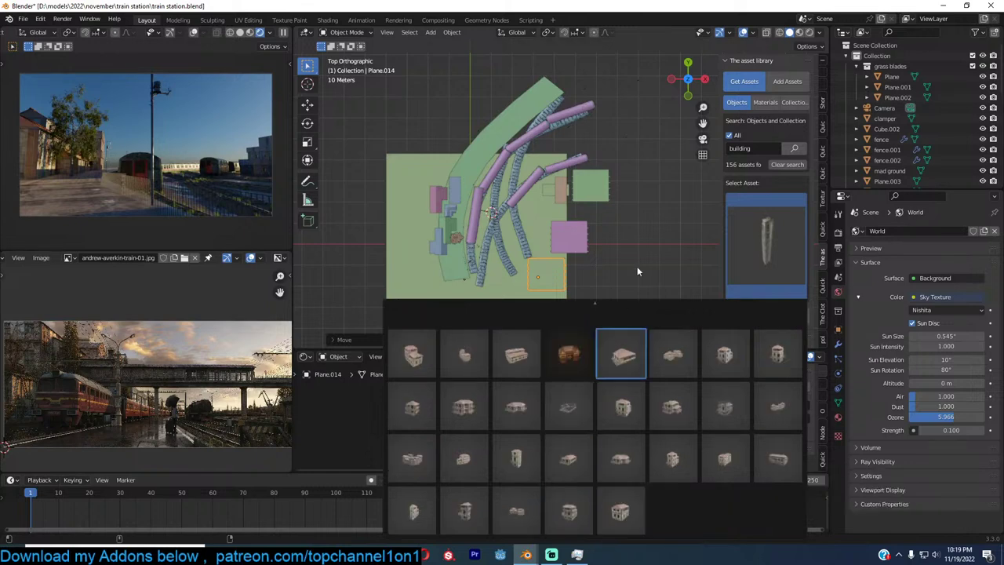
Save the file in the camera view and pause the rendered preview with the tree selected
key(KP_0)
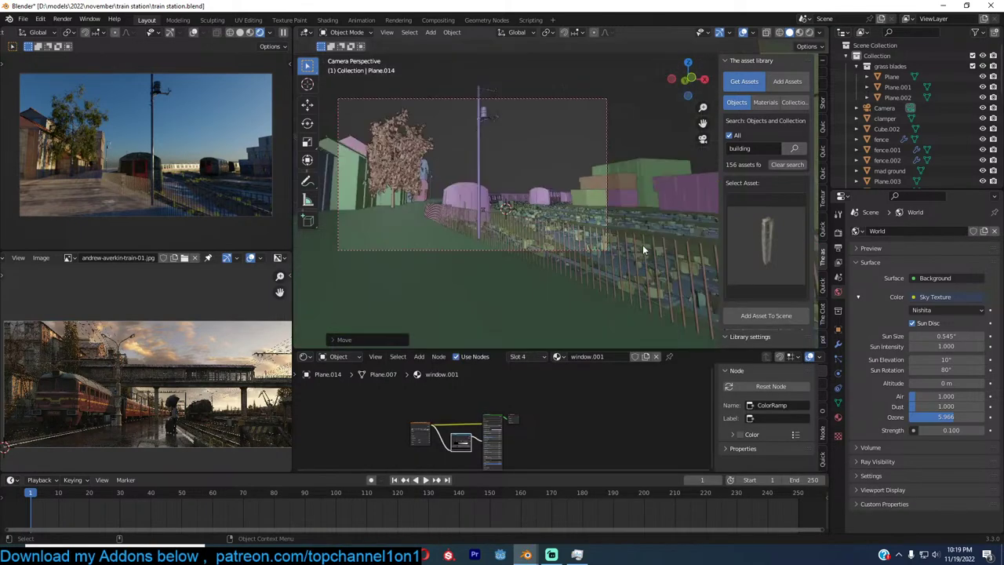
shift+middle_drag(481, 120, 546, 129)
key(ctrl+s)
click(493, 173)
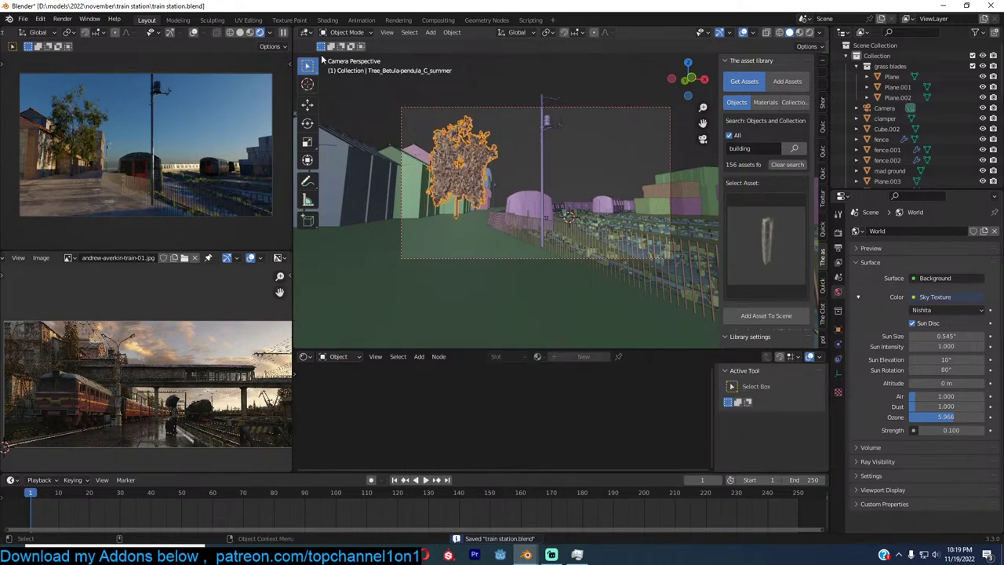
click(283, 33)
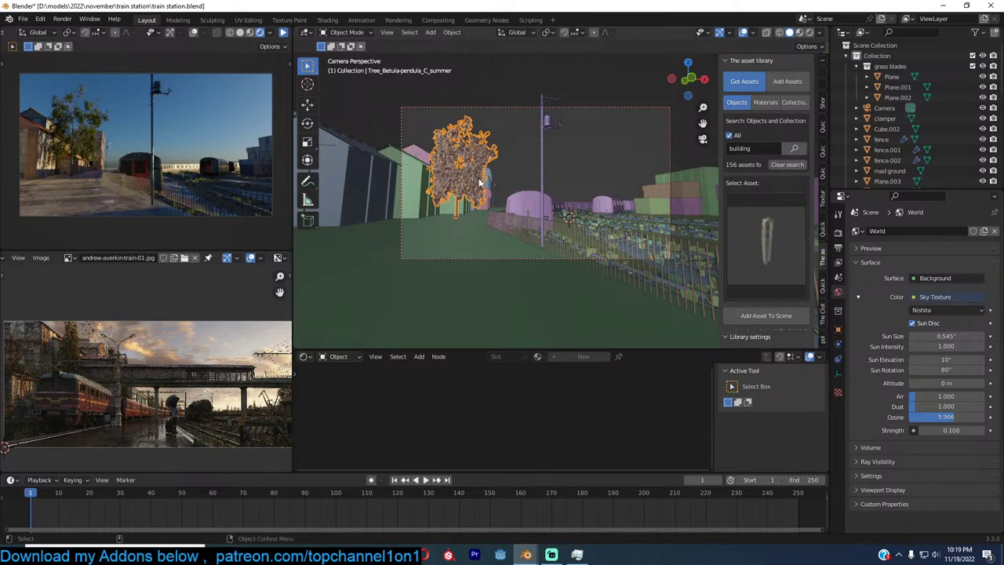
Place a linked duplicate of the tree farther up beside the train carriages in top view and rotate it about global Z
key(KP_7)
click(490, 162)
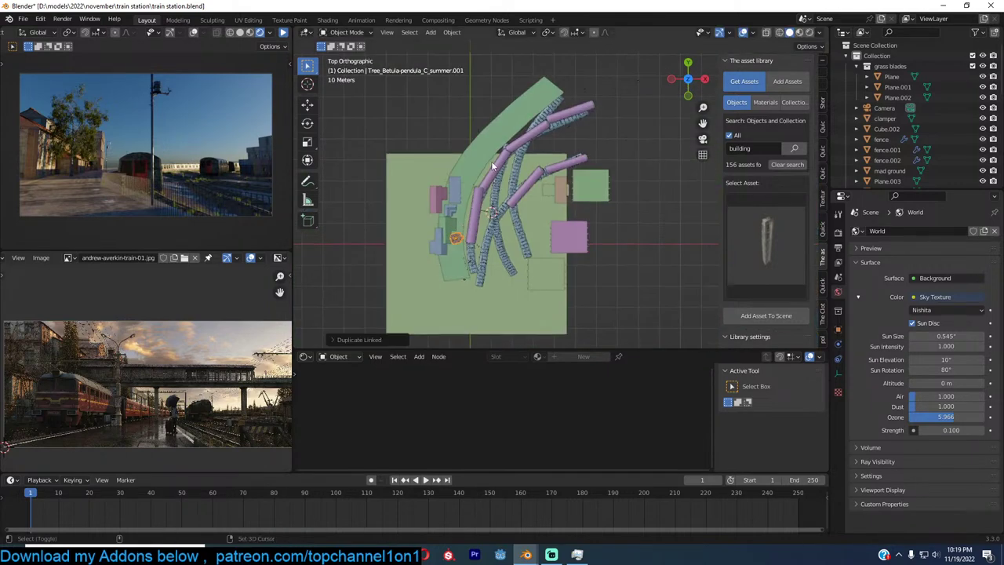
key(shift+s)
click(473, 113)
key(KP_0)
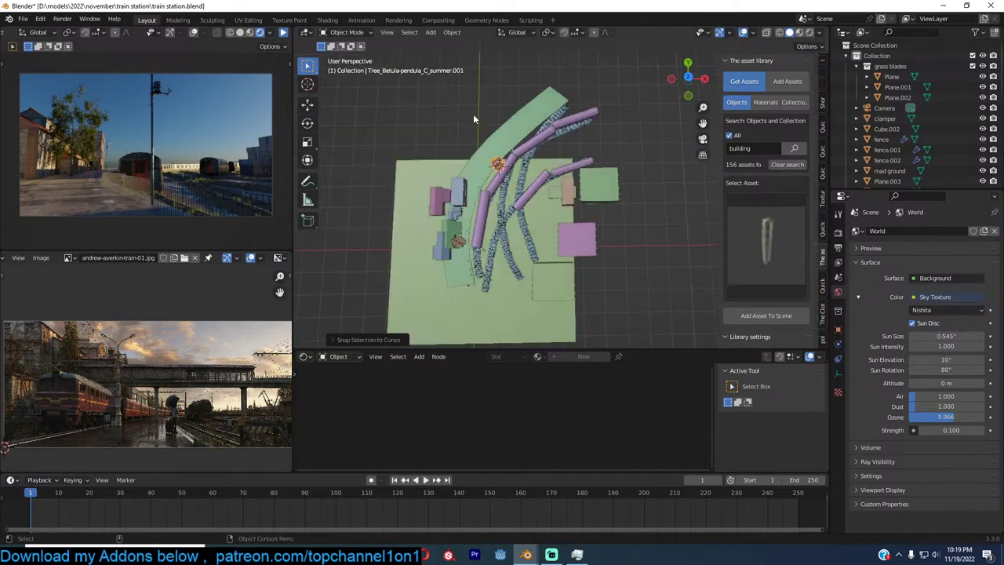
key(r)
key(z)
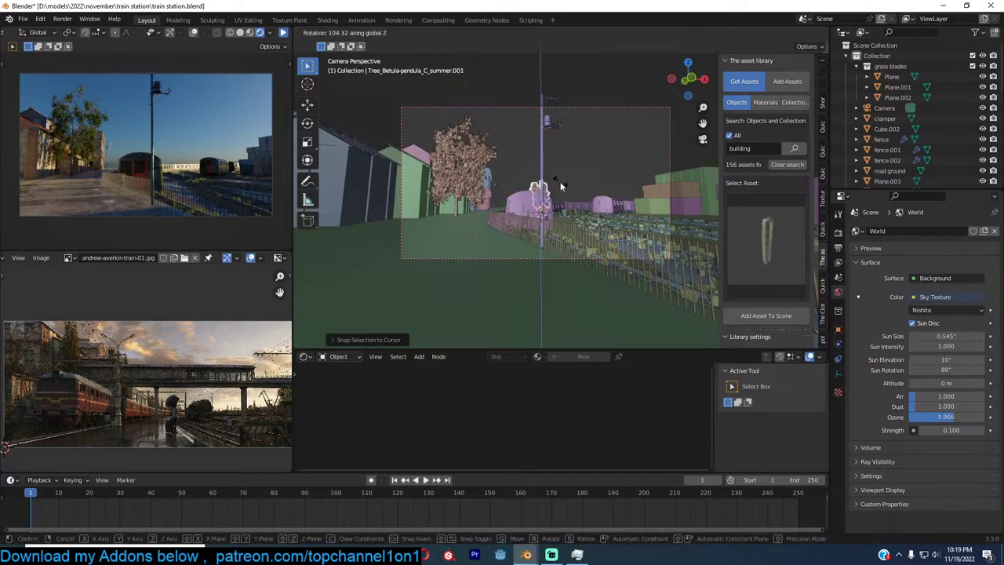
click(560, 185)
shift+middle_drag(585, 208, 538, 197)
Place another linked tree duplicate beside the background buildings across the tracks in camera view, nudge its position and save the file
key(alt+d)
key(alt+d)
key(Escape)
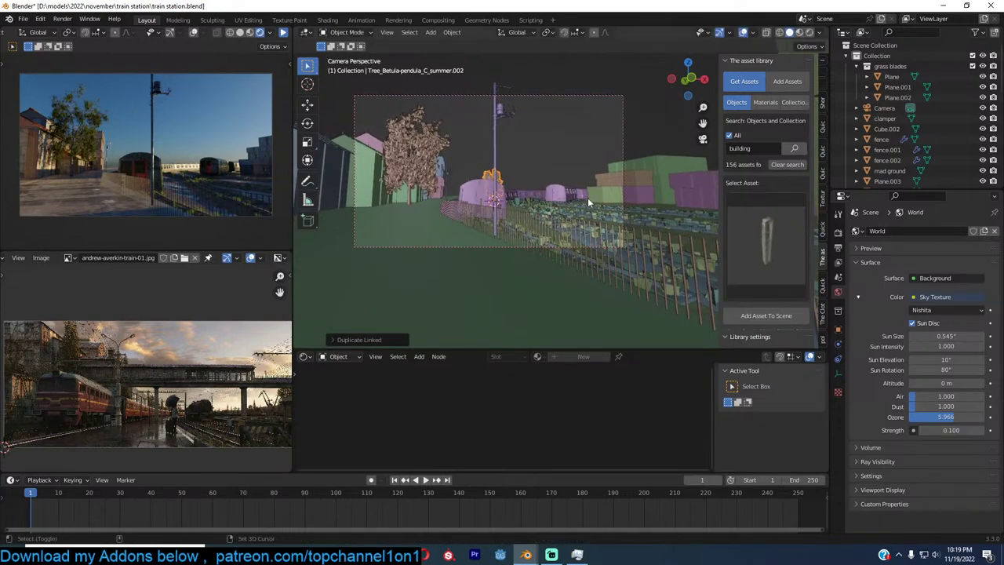
shift+right_click(587, 198)
key(shift+s)
click(560, 145)
key(g)
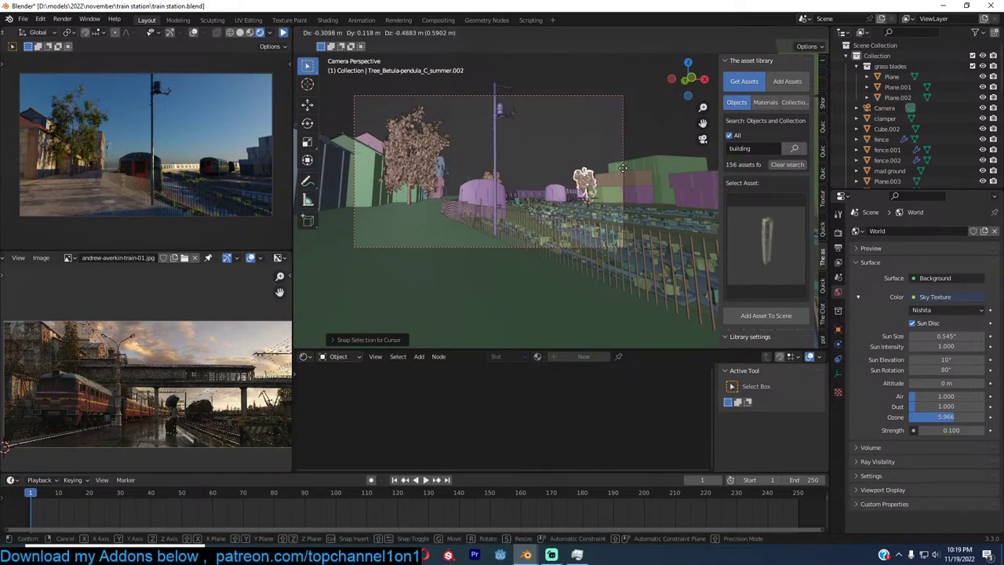
click(621, 172)
shift+middle_drag(479, 207, 551, 201)
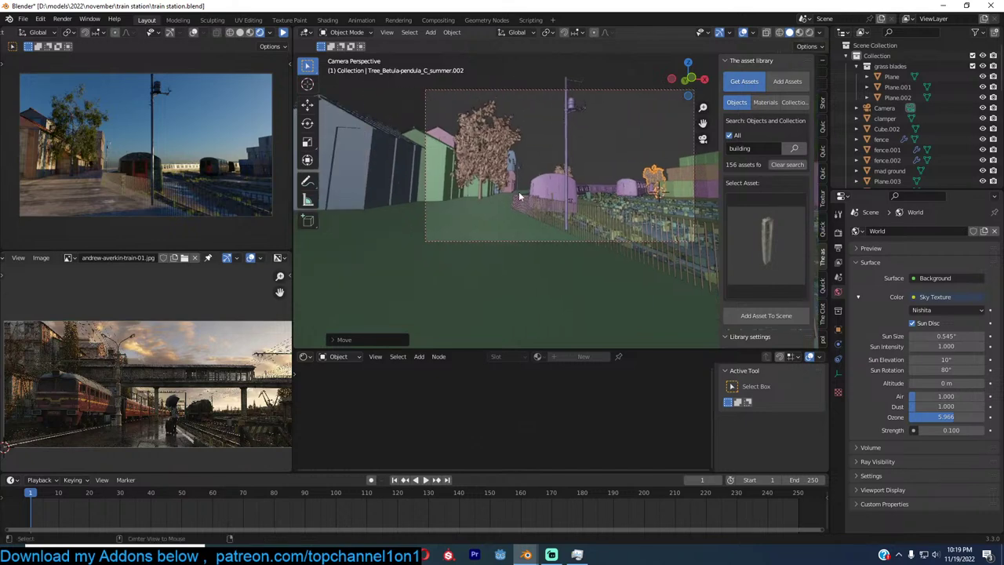
click(519, 191)
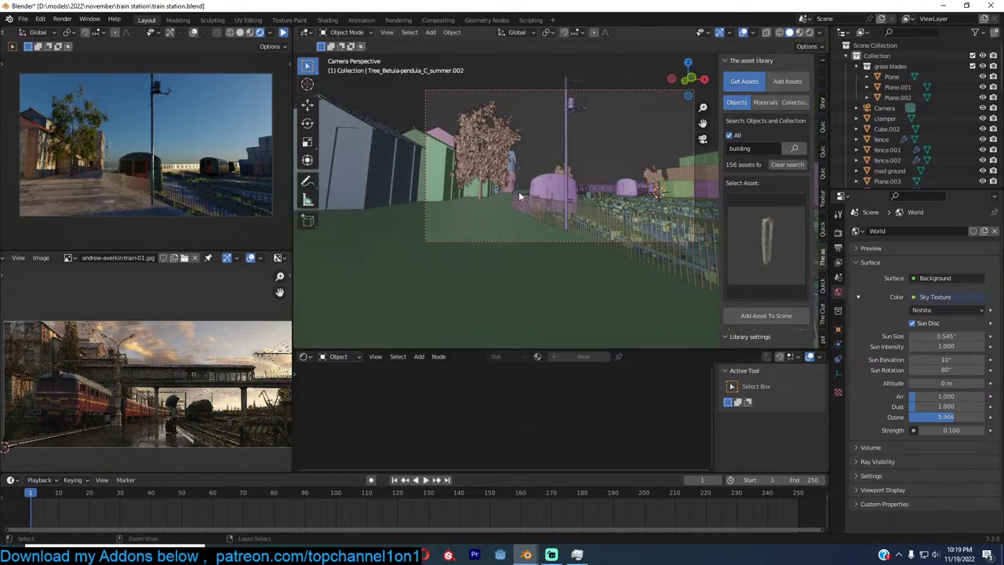
key(ctrl+s)
shift+middle_drag(478, 204, 559, 196)
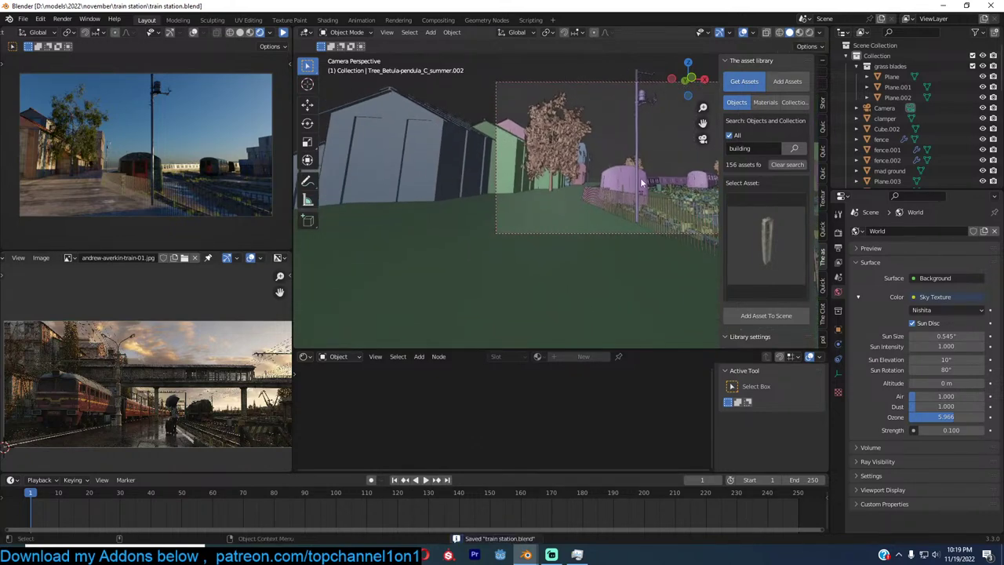
Search the asset library for "car" models and browse the thumbnails
click(752, 147)
text(car)
key(Return)
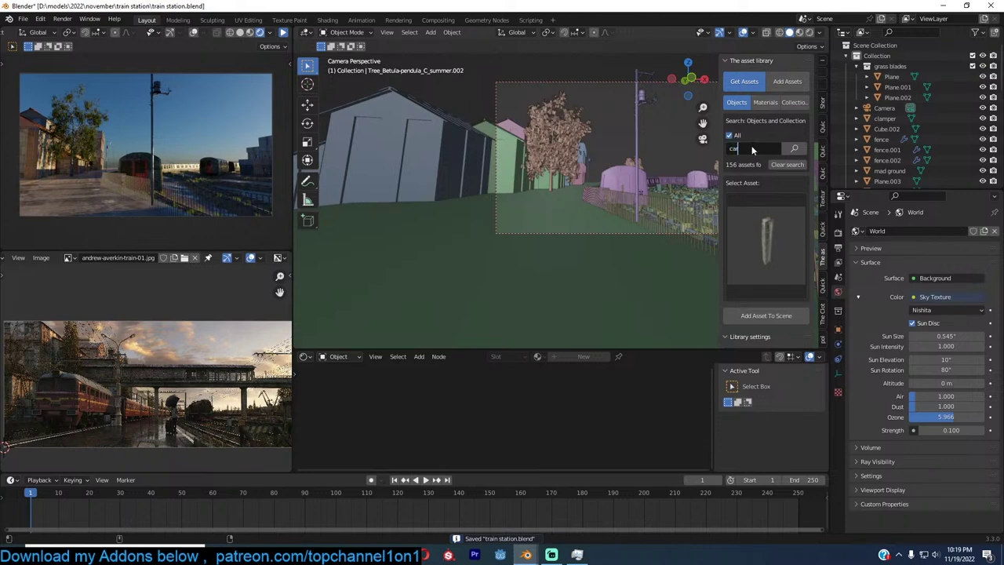
click(748, 230)
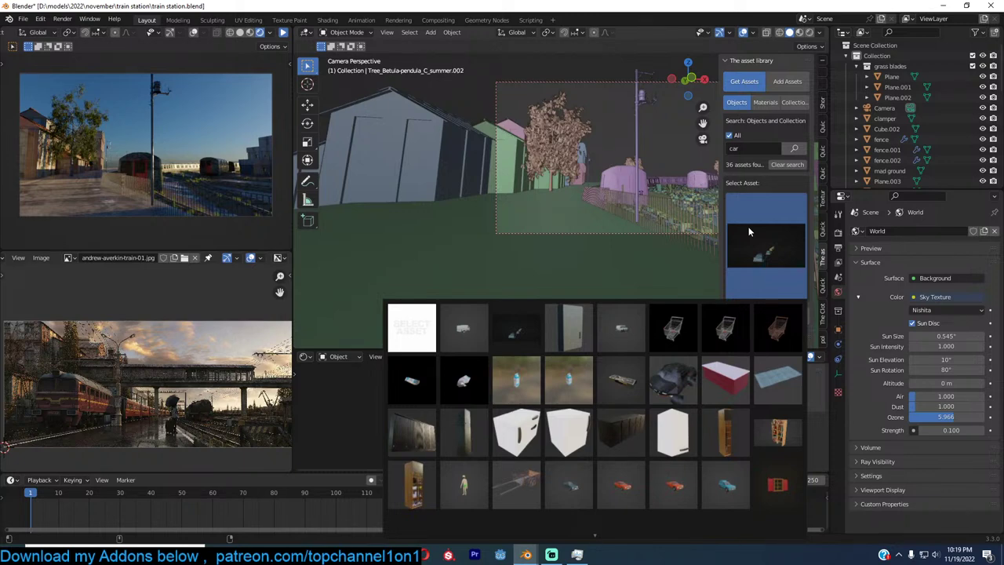
click(749, 231)
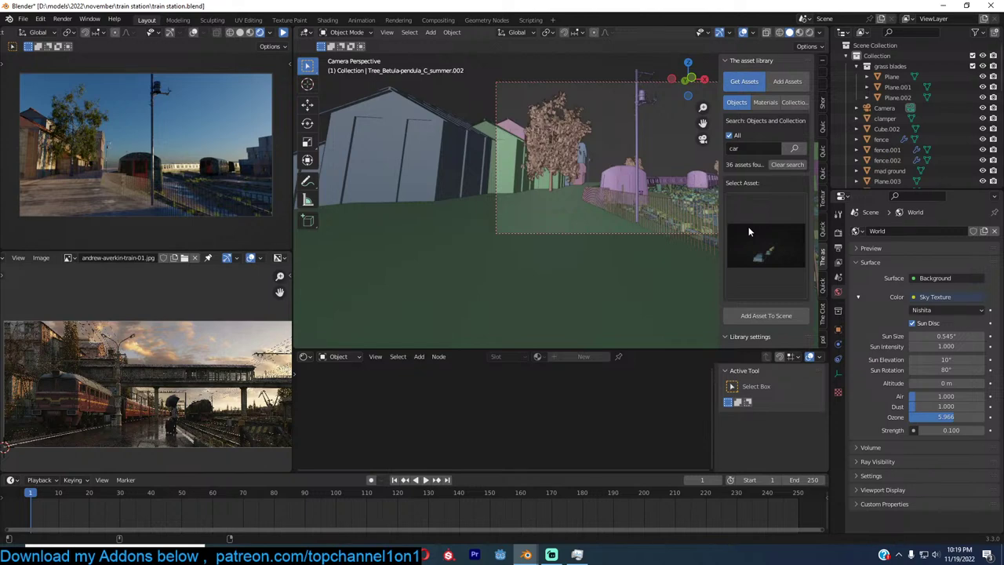
Delete the far fence section beside the nearest train carriage and save the file
scroll(639, 228, up, 2)
click(626, 212)
key(x)
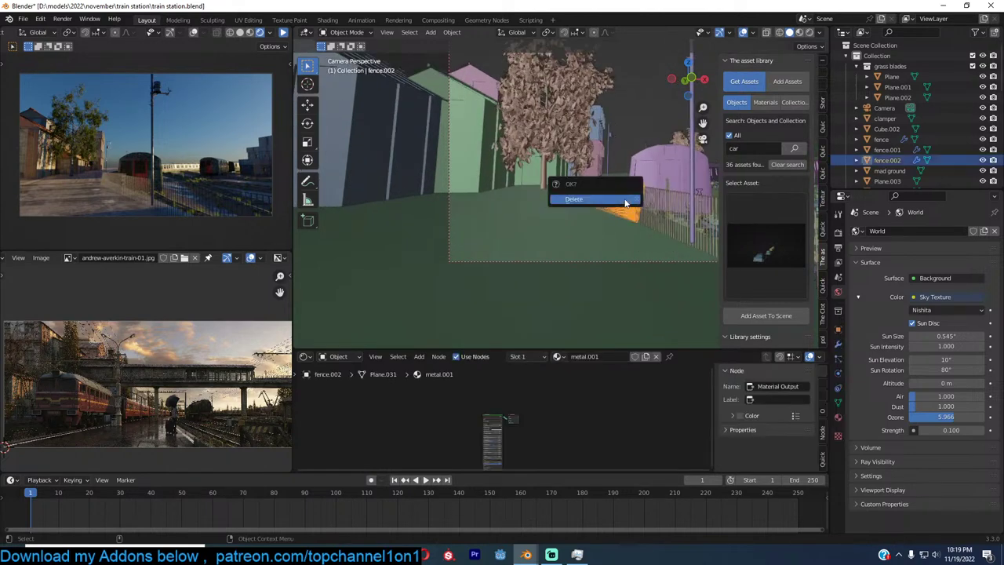
click(627, 202)
key(ctrl+s)
Add a loop cut across the far end of the road plane in Edit Mode and move it
click(587, 206)
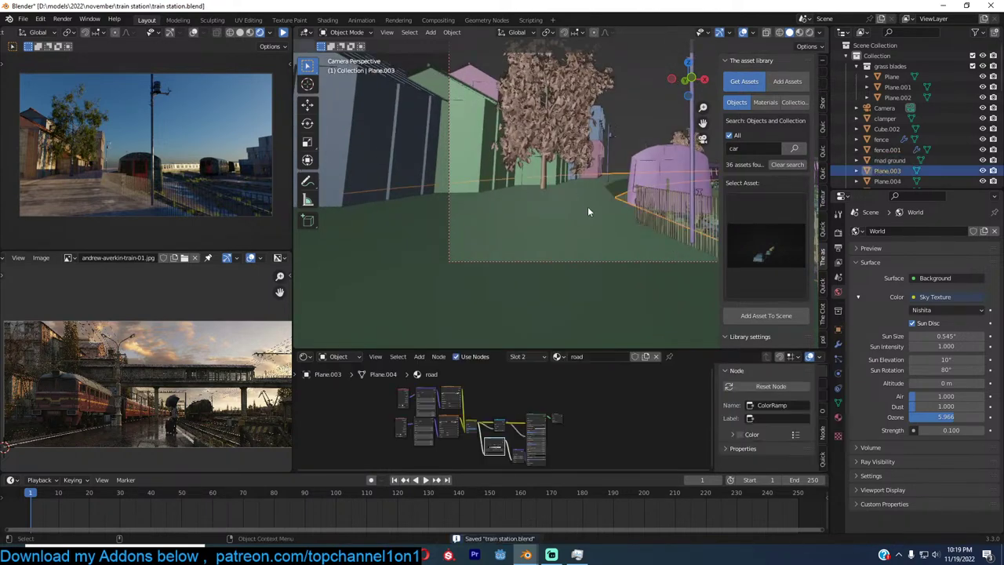
key(Tab)
key(ctrl+r)
click(608, 196)
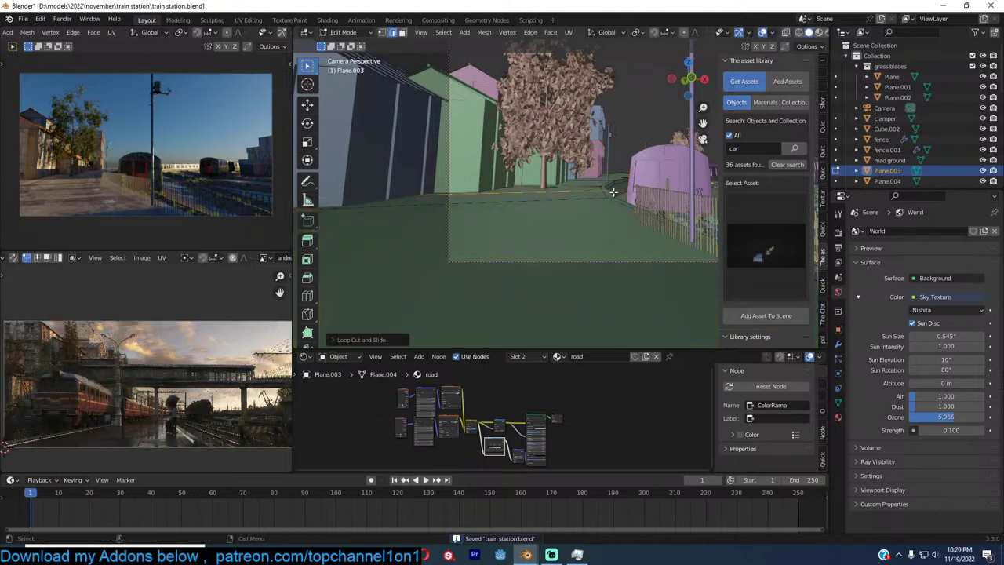
click(620, 198)
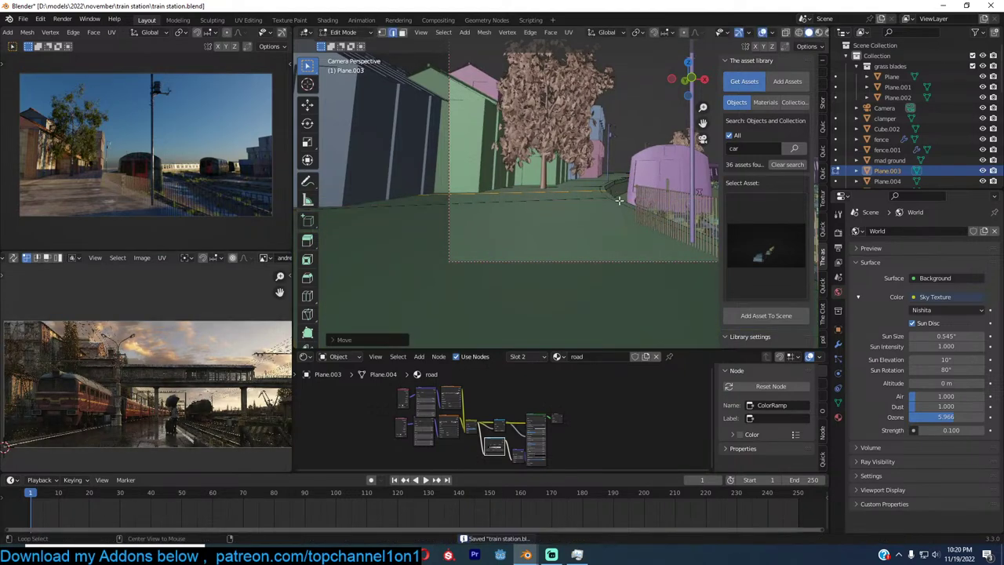
Add more loop cuts across the road nearer the camera, adjust their height along Z and return to Object Mode
key(ctrl+r)
click(629, 208)
click(641, 212)
key(g)
key(z)
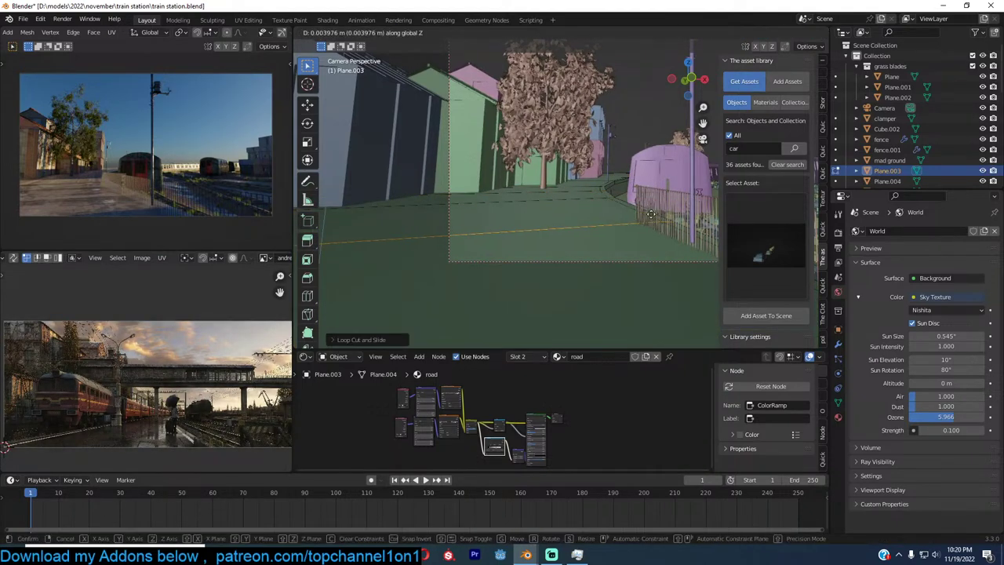
key(x)
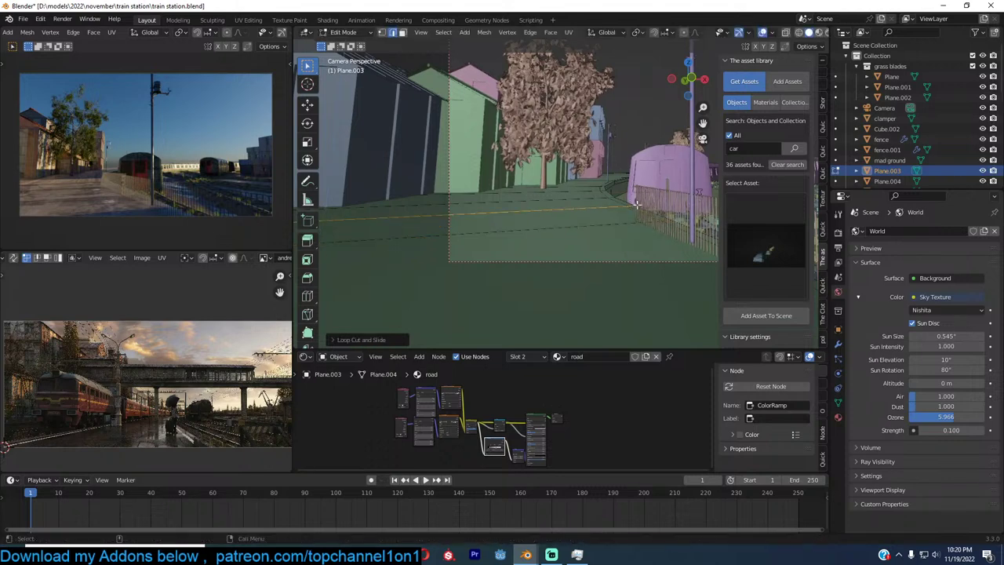
click(630, 205)
key(Tab)
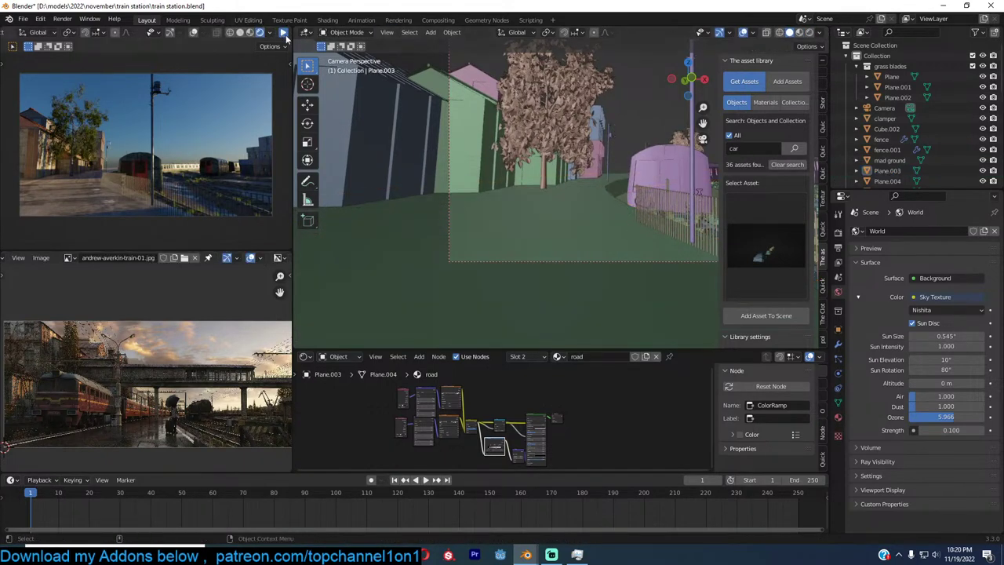
Save the file, resume the rendered preview to refresh it and pause it again
key(ctrl+s)
click(284, 33)
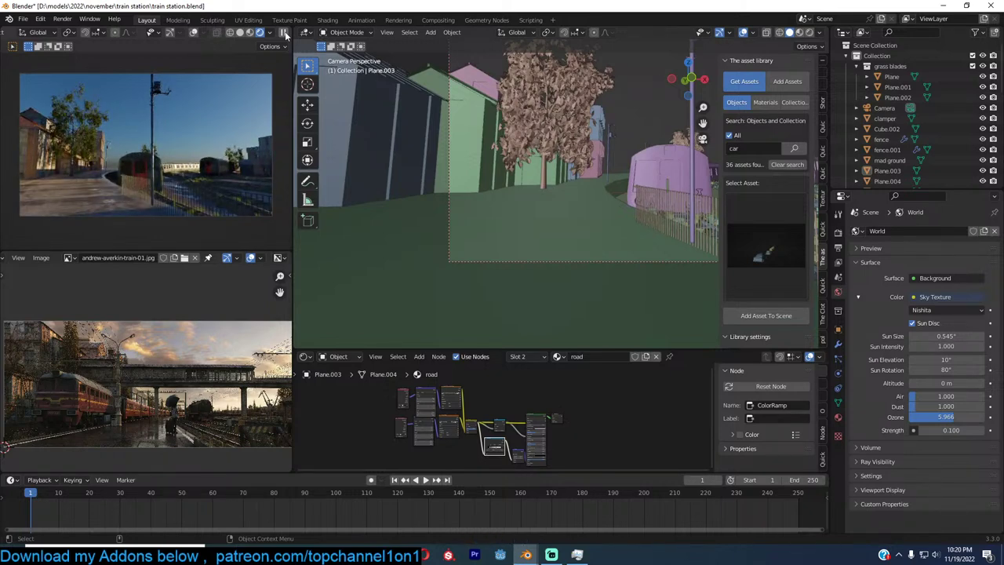
click(284, 33)
Search the asset library for "street" and choose the double-armed street light
shift+middle_drag(526, 233, 519, 241)
click(766, 148)
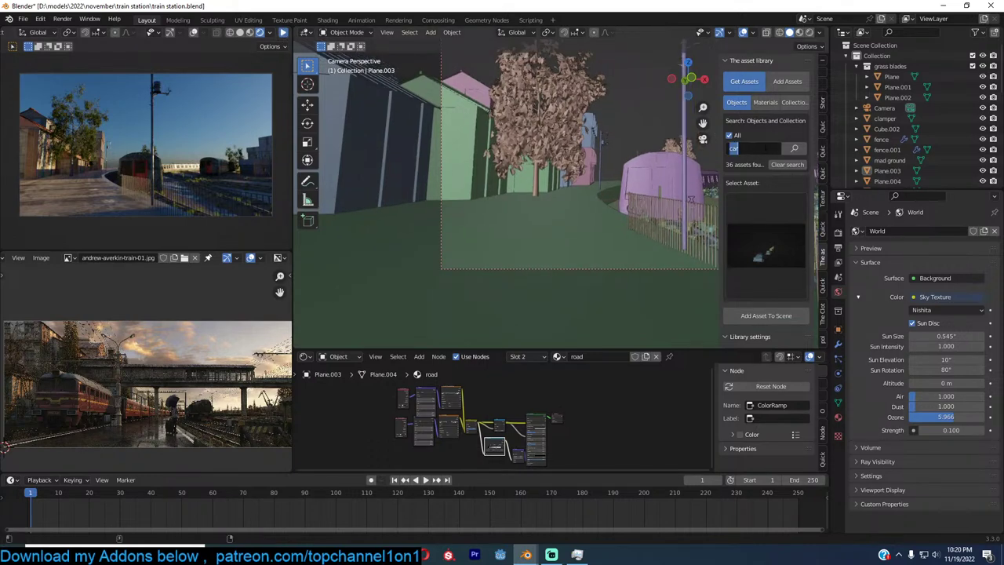
text(street)
key(Return)
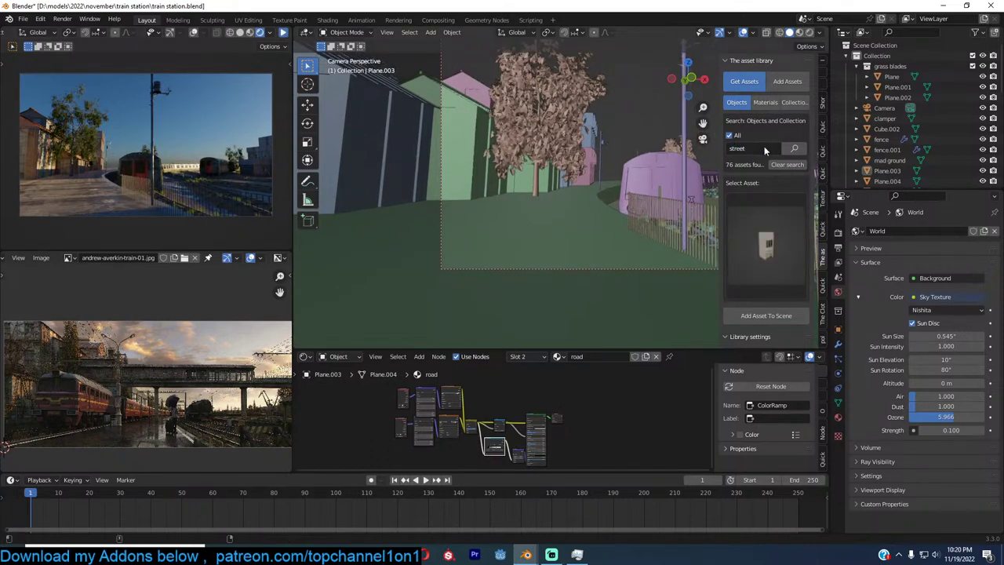
click(763, 228)
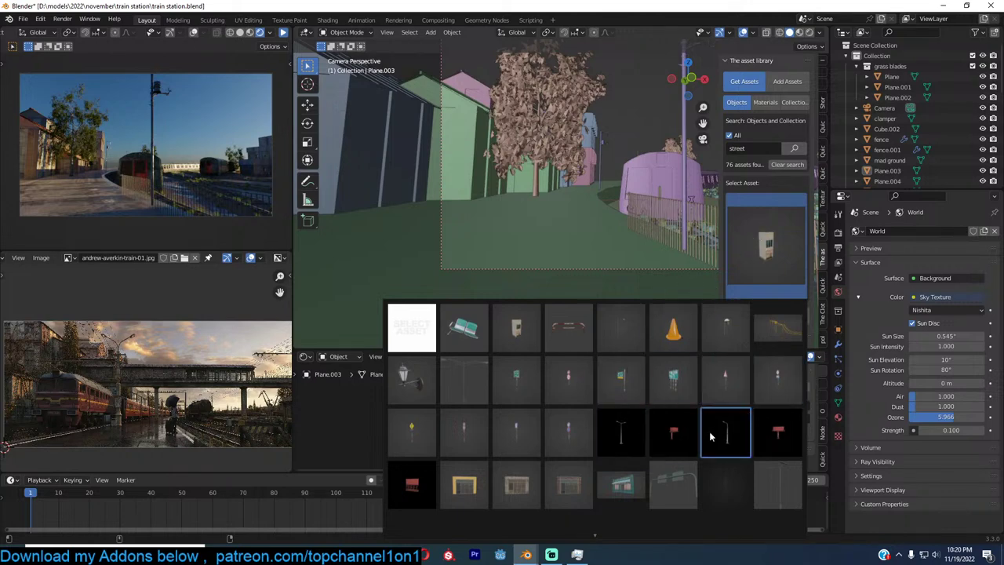
click(618, 427)
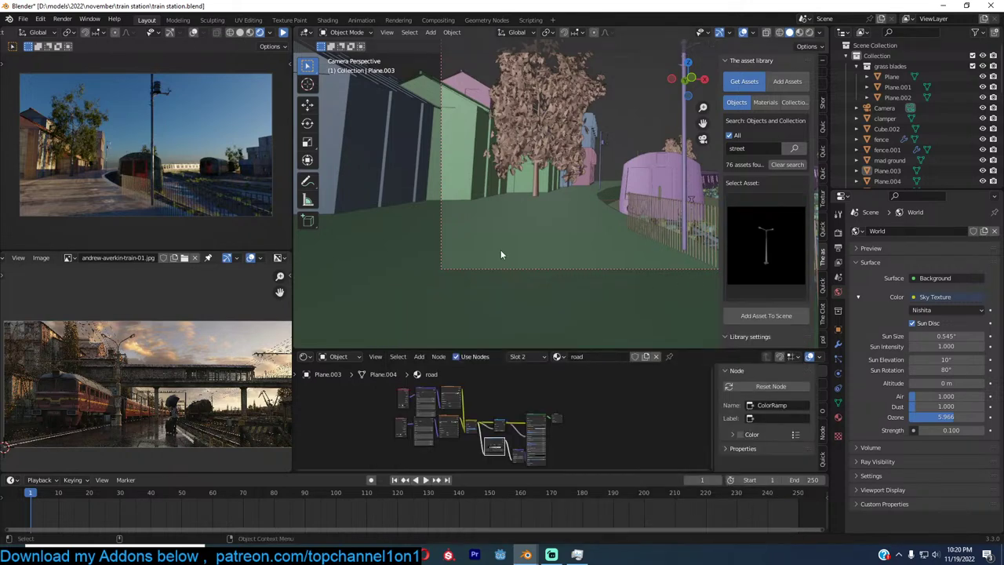
Add the street light to the scene, snap it onto the road beside the fence and rotate it 90° about Z
shift+right_click(595, 213)
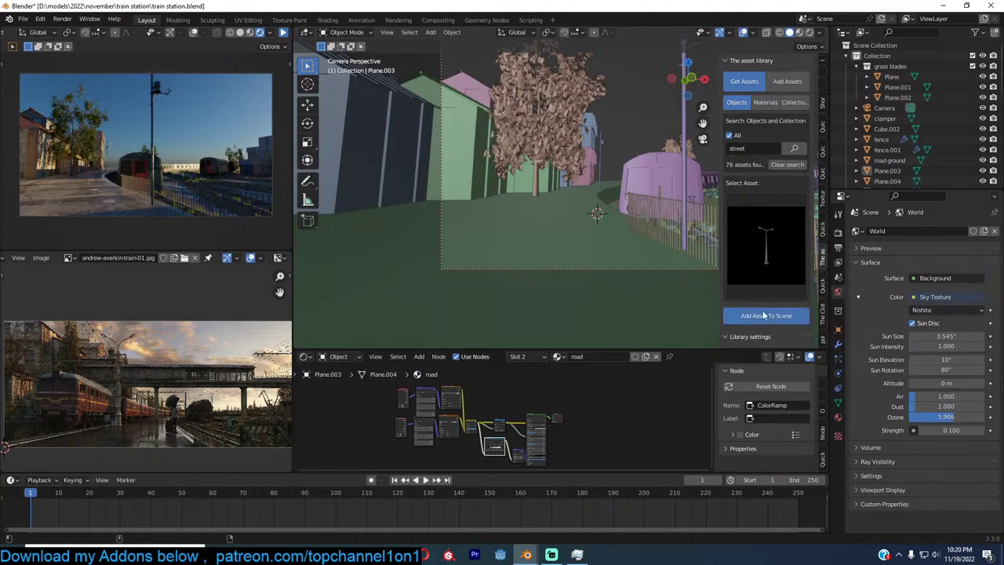
click(767, 315)
shift+right_click(620, 231)
key(shift+s)
click(607, 168)
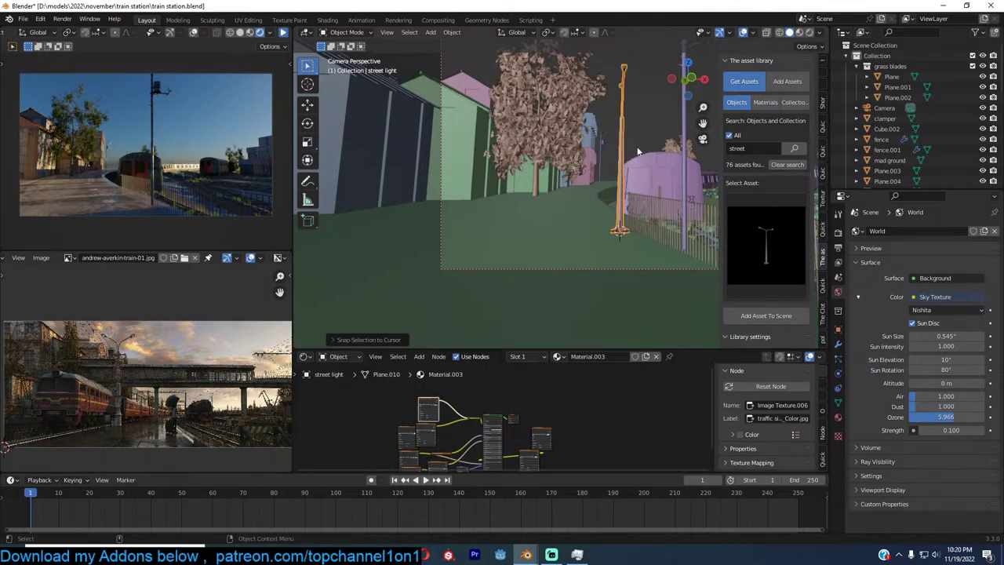
text(rz)
text(90)
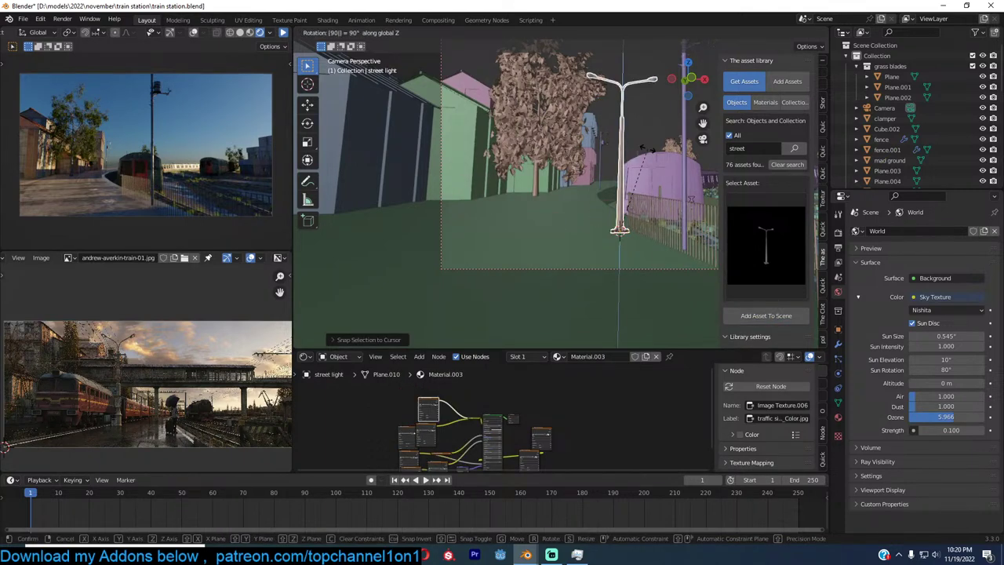
key(Return)
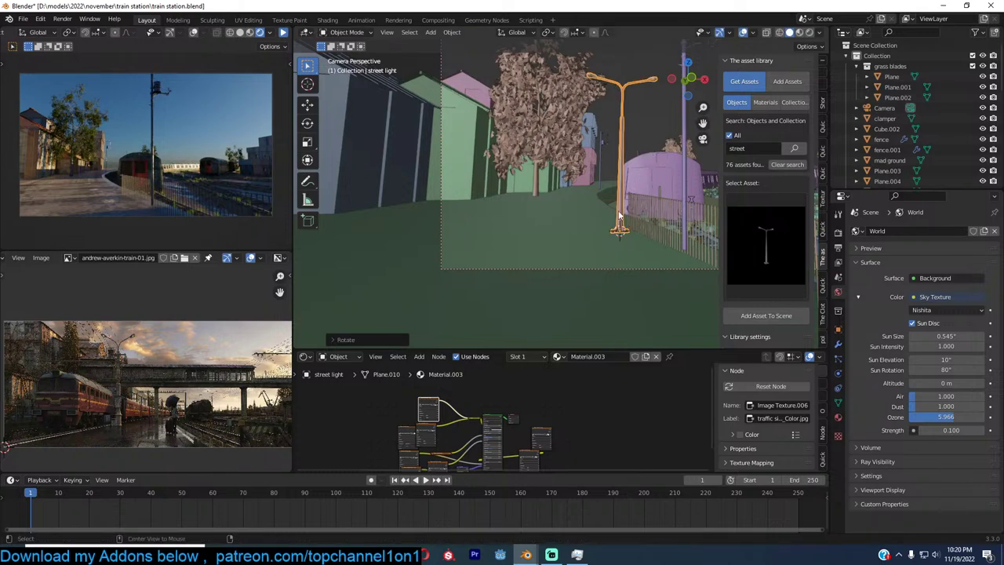
Place a linked duplicate of the street light farther down the road via the 3D cursor and save the file
key(alt+d)
right_click(604, 190)
shift+right_click(603, 188)
key(shift+s)
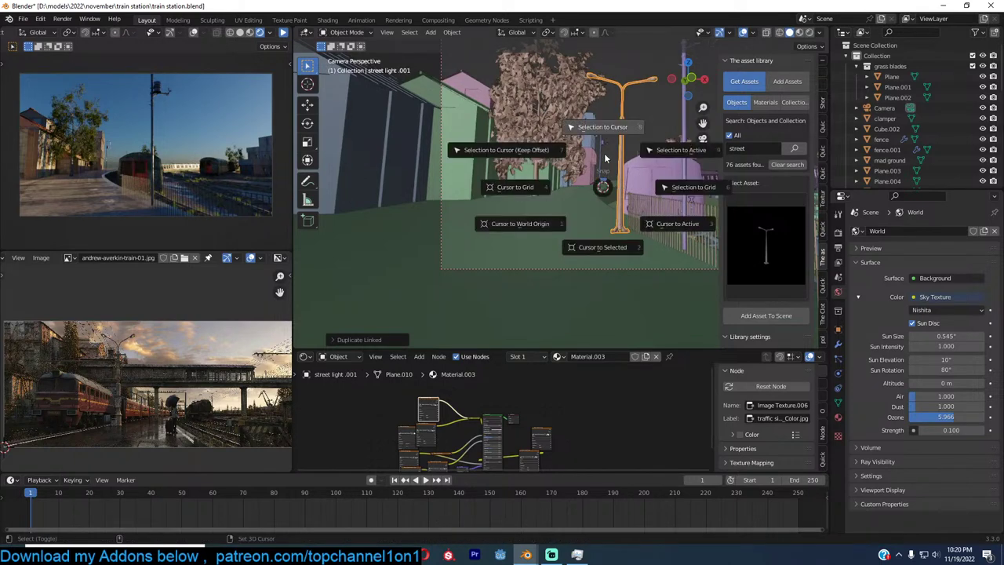
click(605, 123)
key(alt+a)
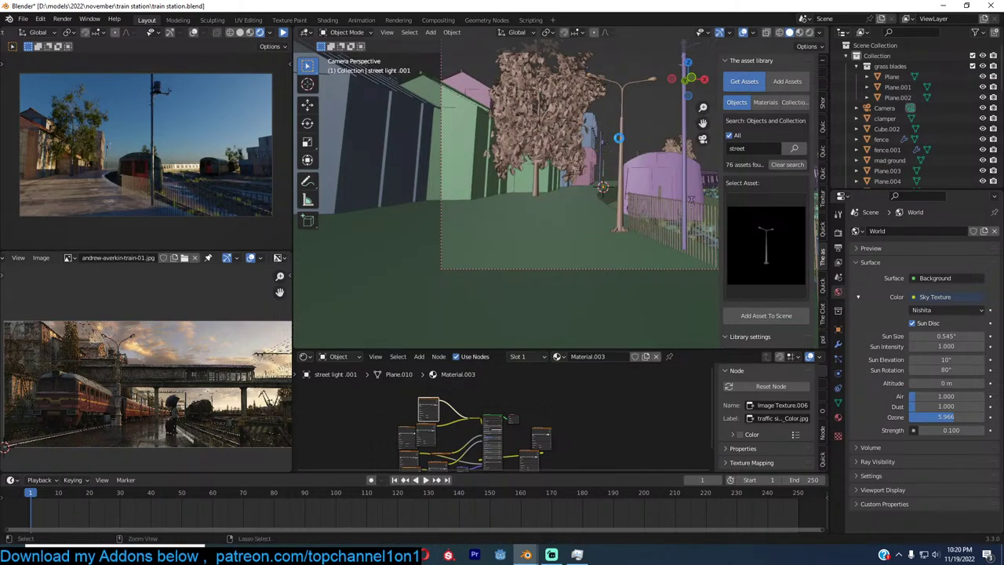
key(ctrl+s)
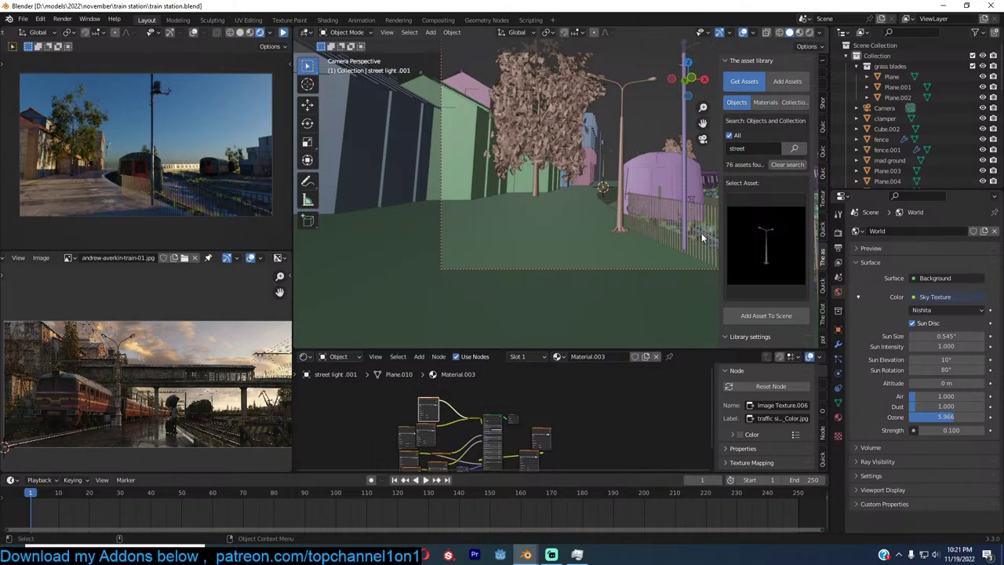
Save the file again, select the near street light and resume the rendered preview
click(627, 224)
click(576, 237)
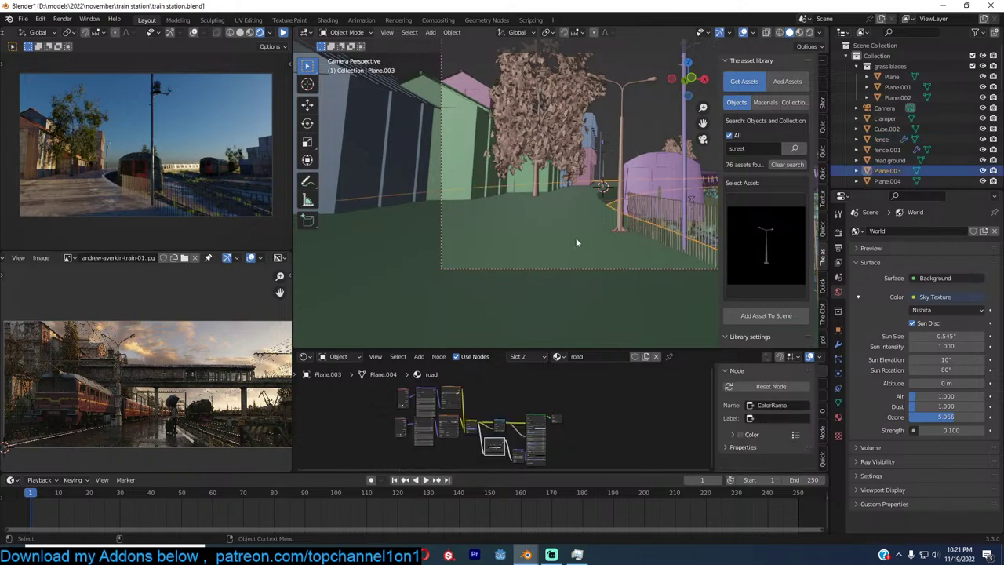
key(ctrl+s)
click(616, 221)
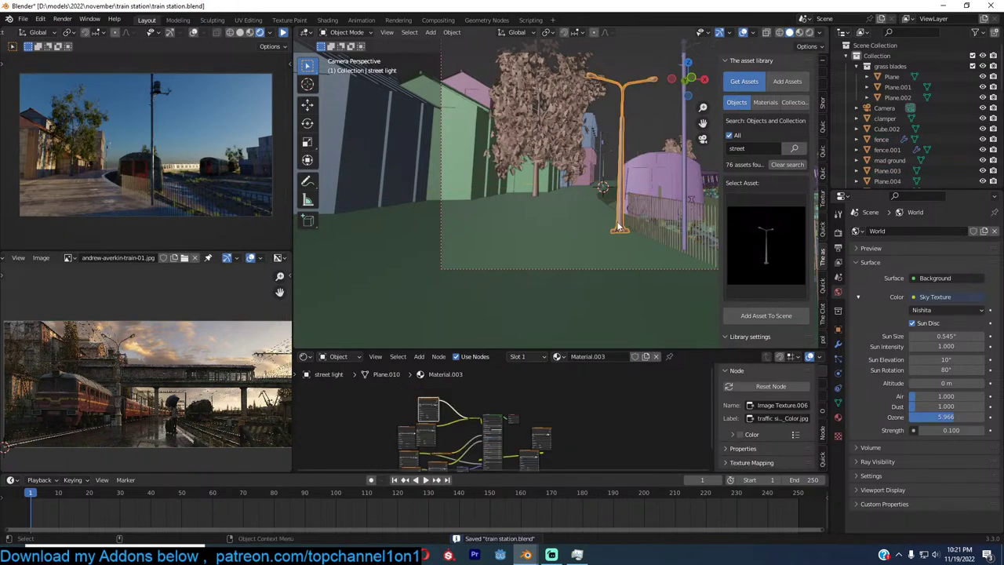
click(284, 33)
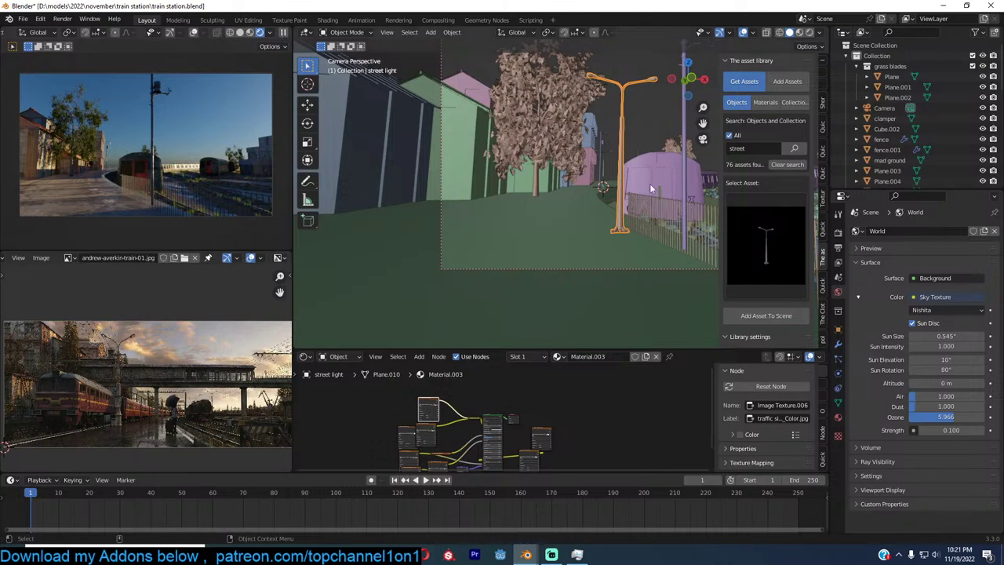
Lower the electric transformer pole slightly along global Z
click(682, 157)
key(g)
key(z)
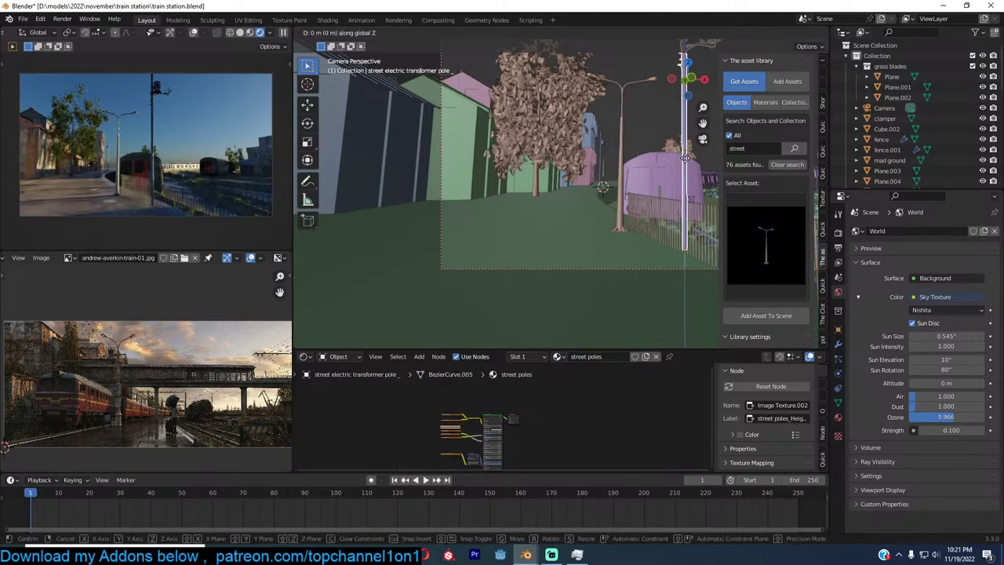
click(683, 166)
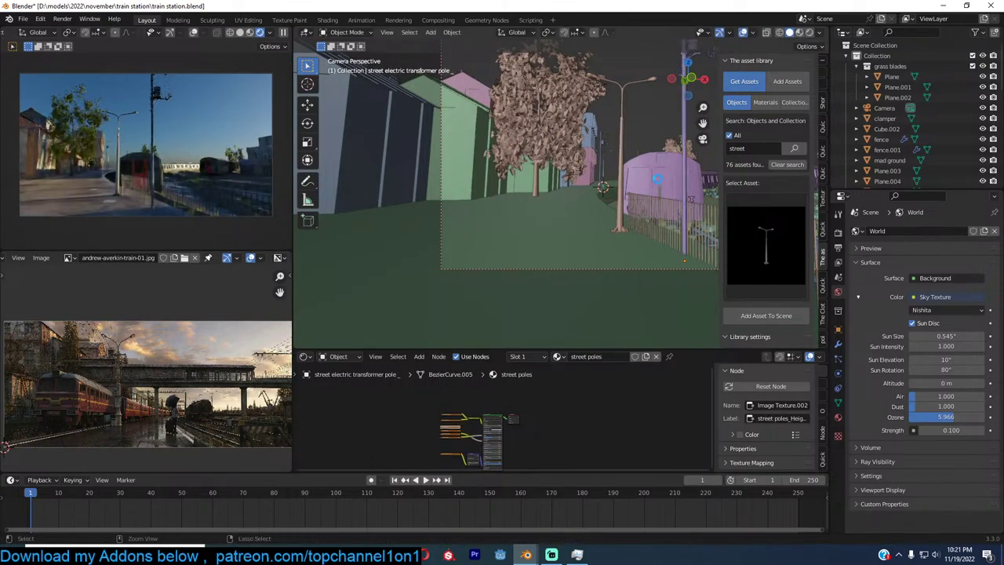
Save the file, pause the rendered preview and add the street highway sign asset on the road beside the fence
key(ctrl+s)
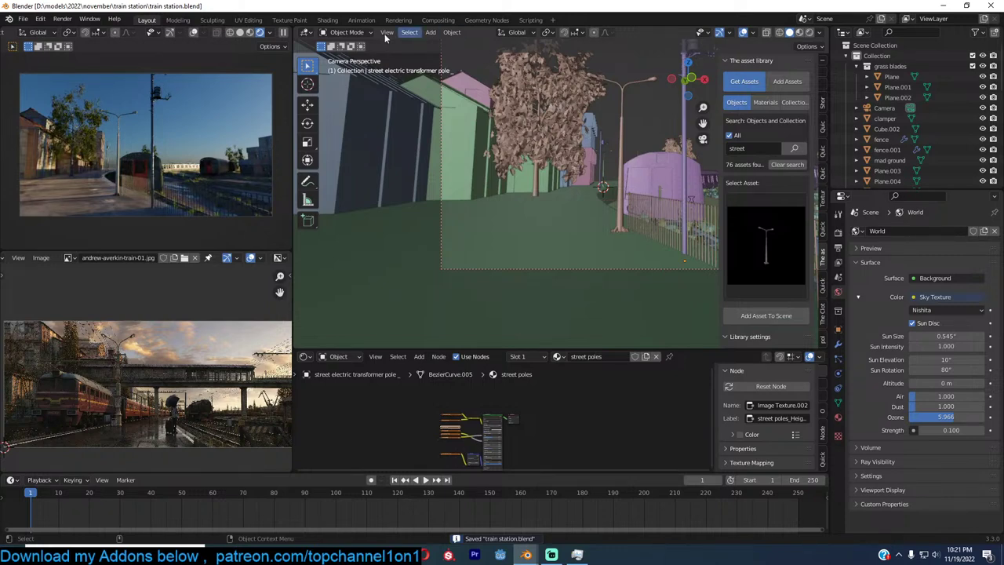
click(283, 33)
click(749, 247)
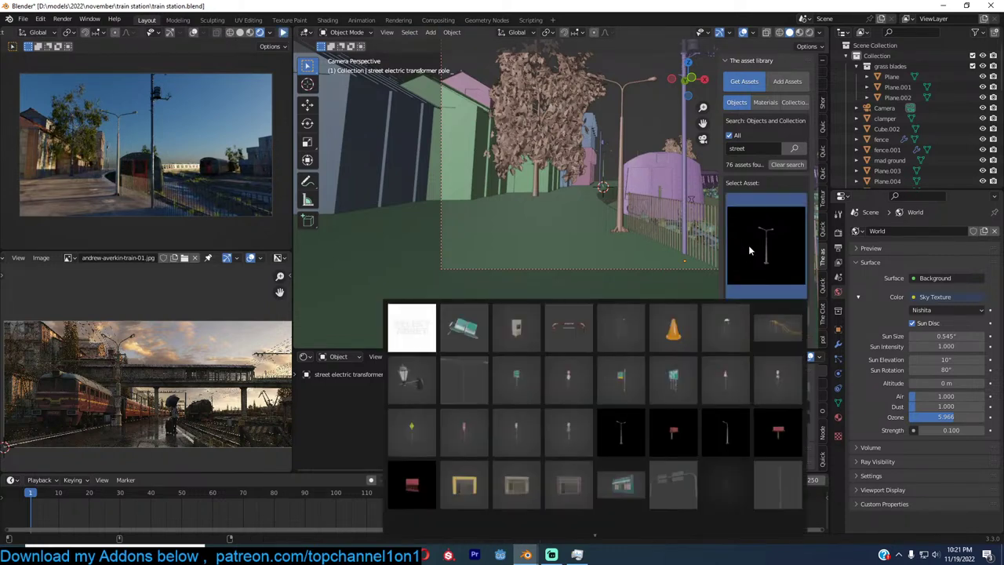
click(671, 385)
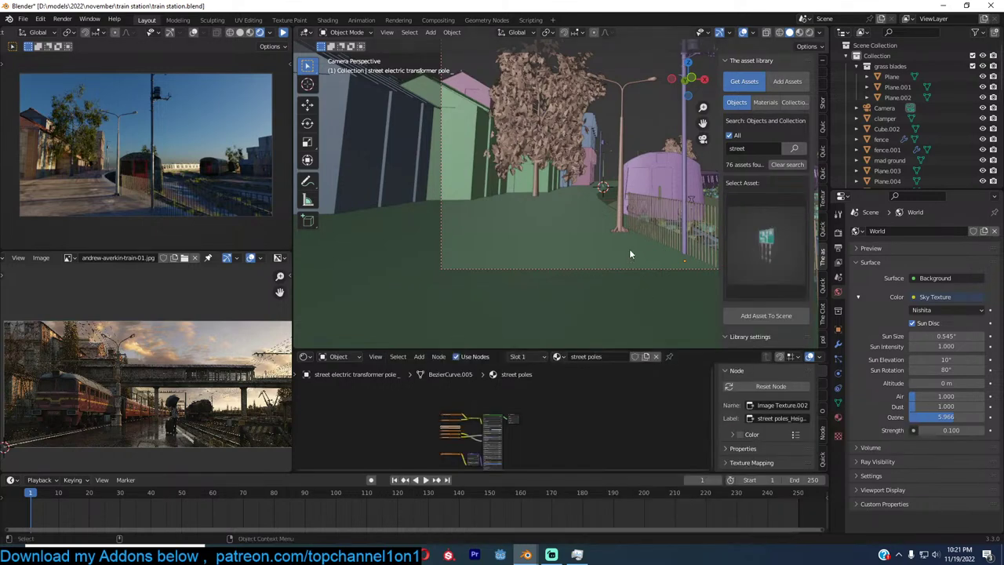
shift+right_click(637, 240)
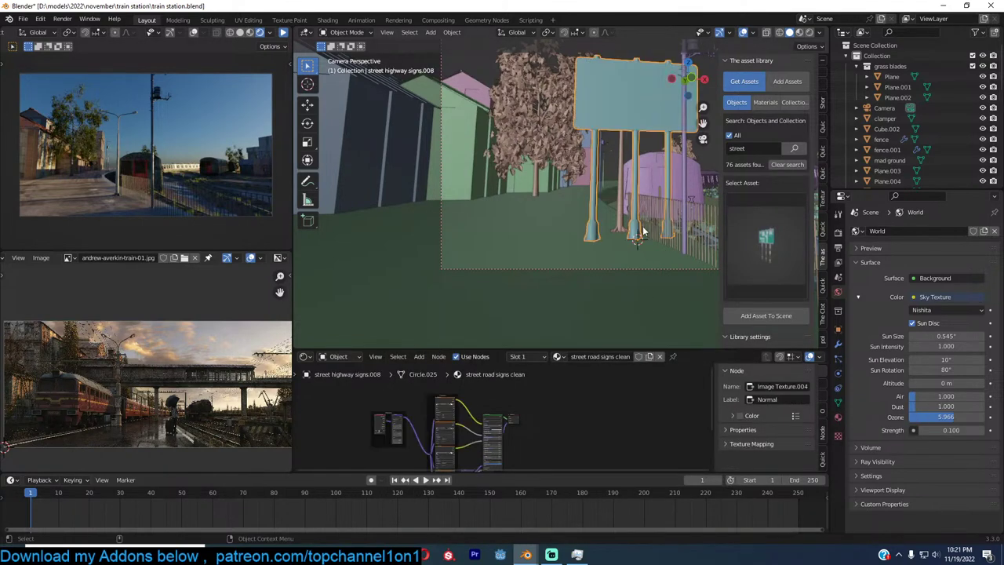
Rotate the highway sign about Z, scale it down to fit beside the fence and lower it slightly onto the ground
key(r)
key(z)
click(681, 244)
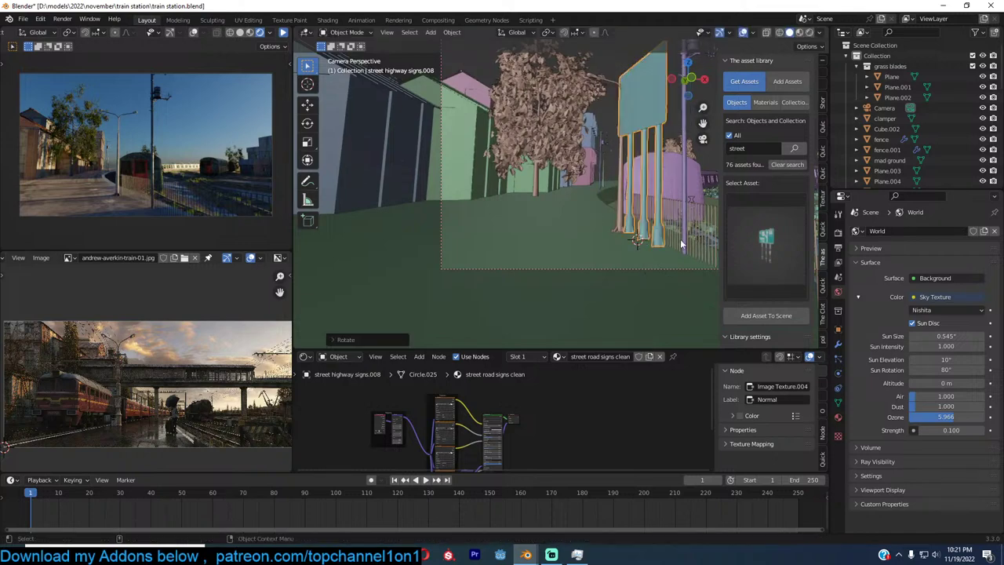
key(s)
click(649, 247)
key(g)
key(z)
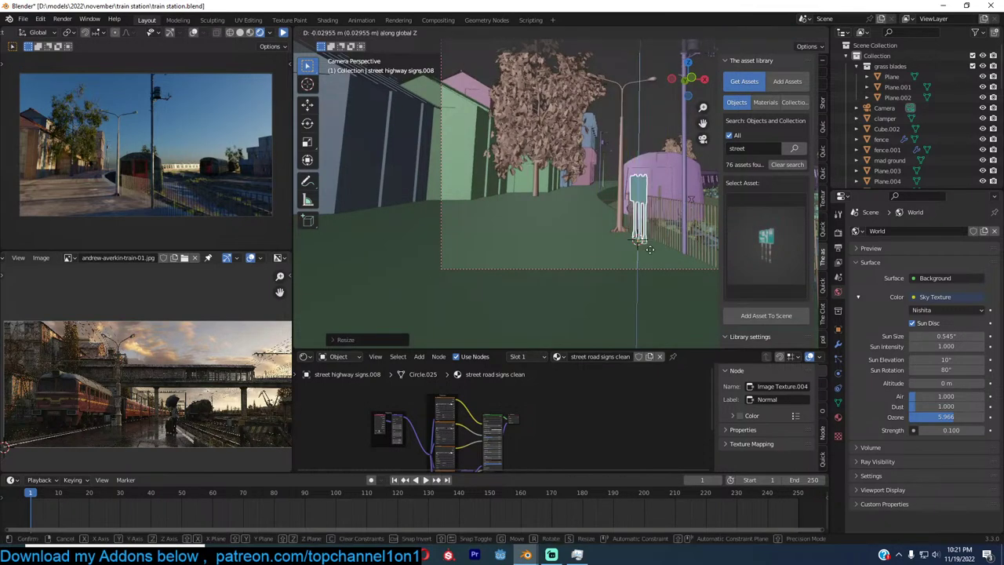
click(650, 249)
In the sign's mesh, raise the upper part about 0.54 m along Z and delete one of the support poles
key(Tab)
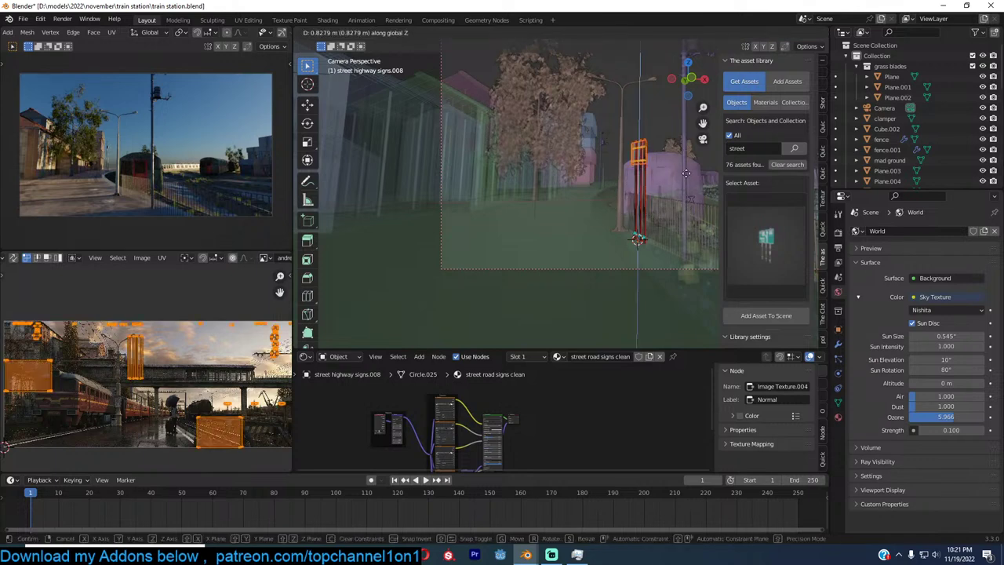
drag(602, 141, 682, 212)
key(g)
key(z)
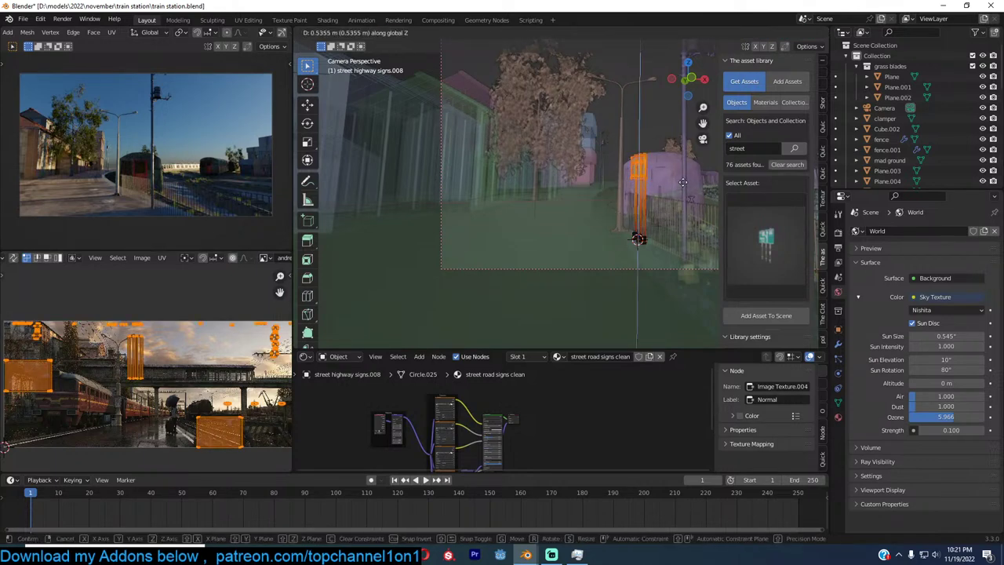
click(682, 182)
click(639, 241)
key(ctrl+l)
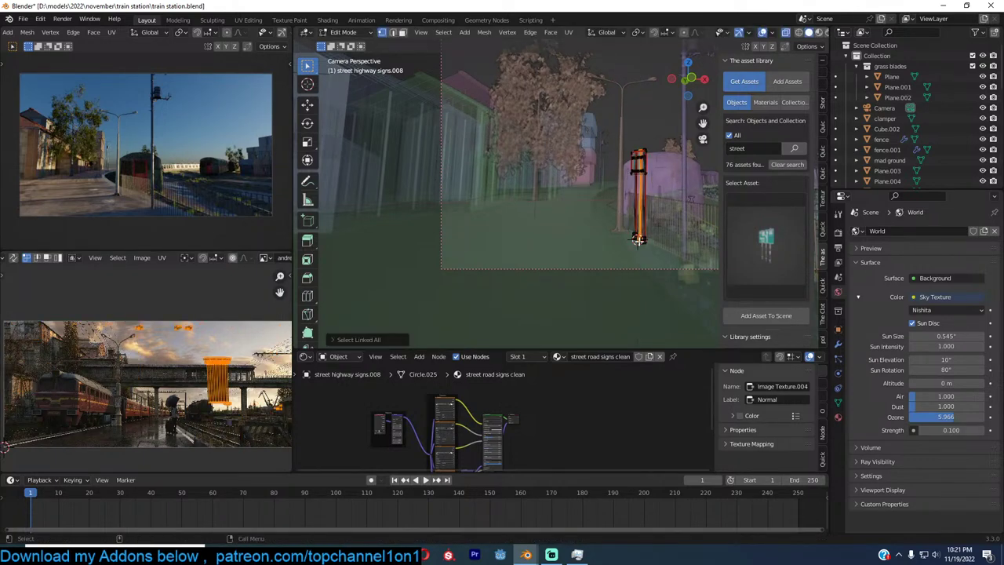
key(x)
click(639, 241)
key(Tab)
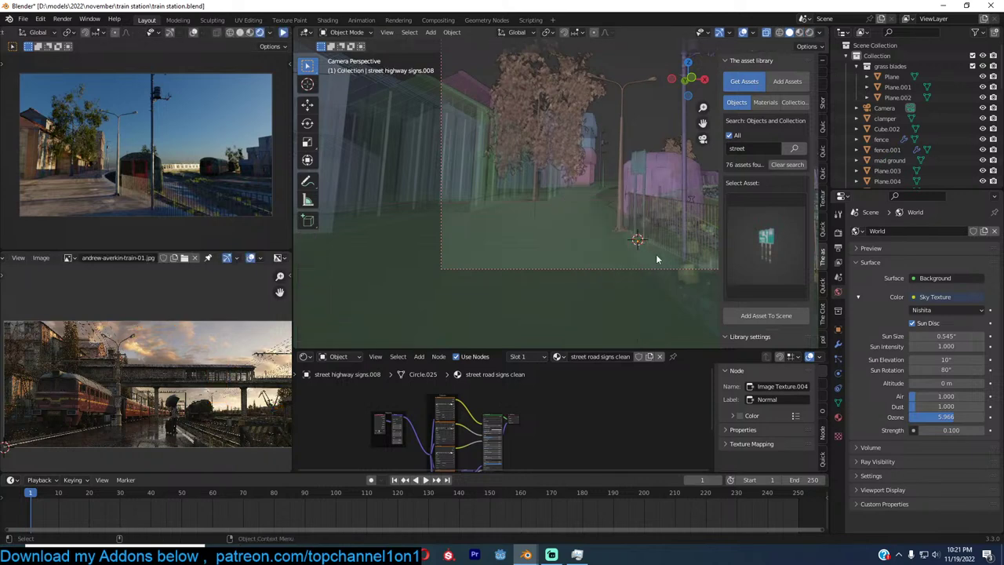
Save the file and run the rendered preview briefly to update the view with the new sign
key(ctrl+s)
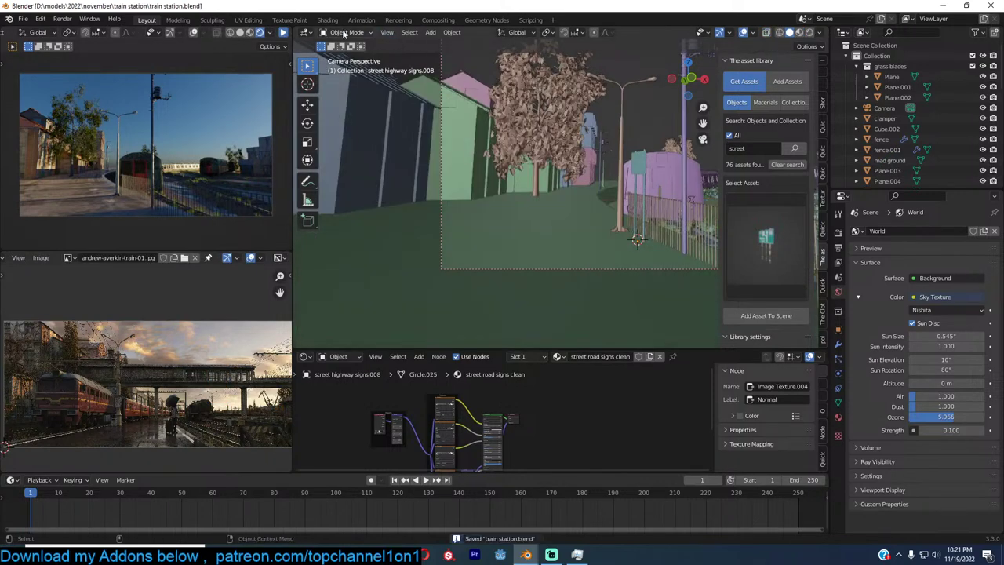
click(283, 35)
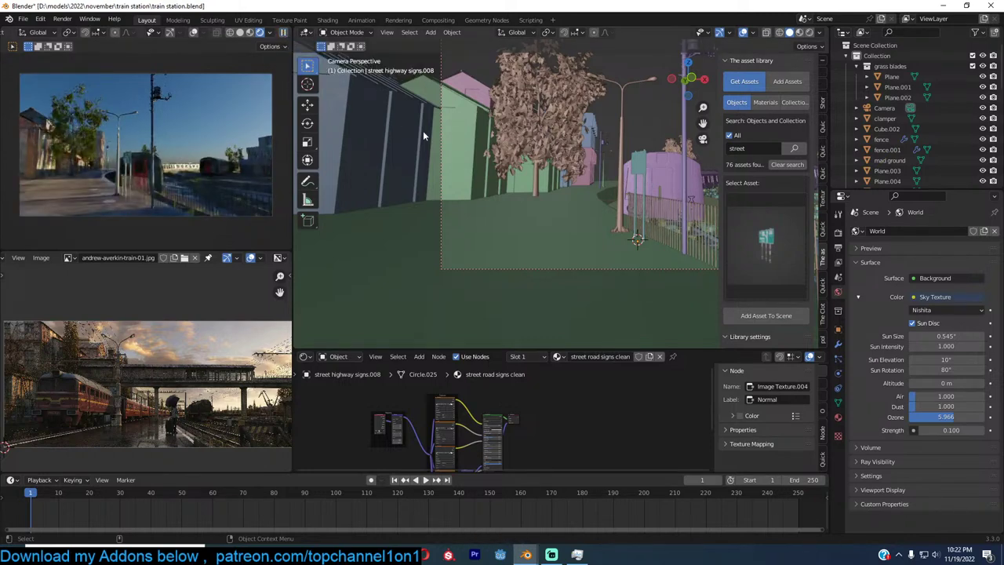
click(283, 32)
key(ctrl+s)
Switch to the pack 2 folder in the file explorer to look through its images
click(243, 553)
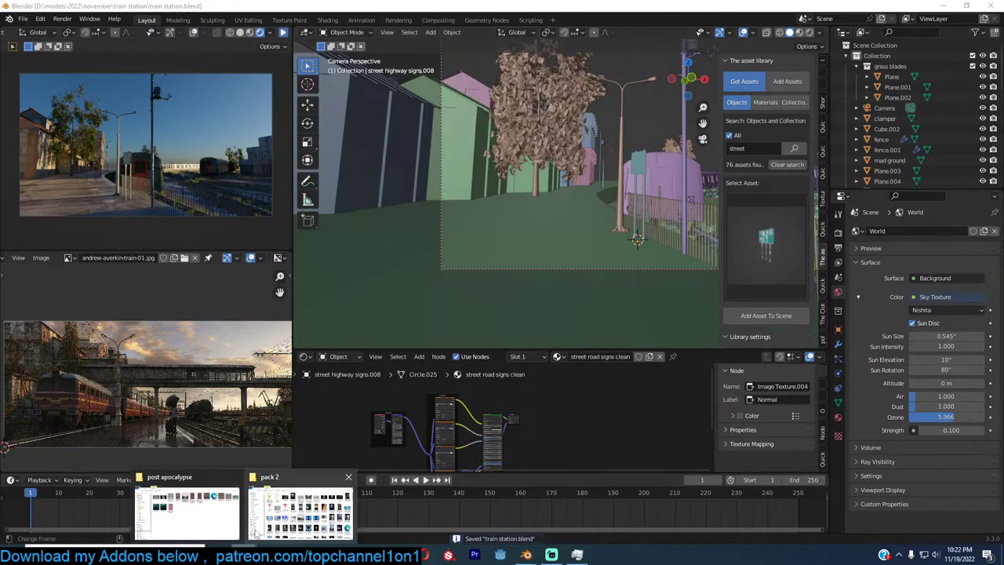
key(super+d)
click(287, 510)
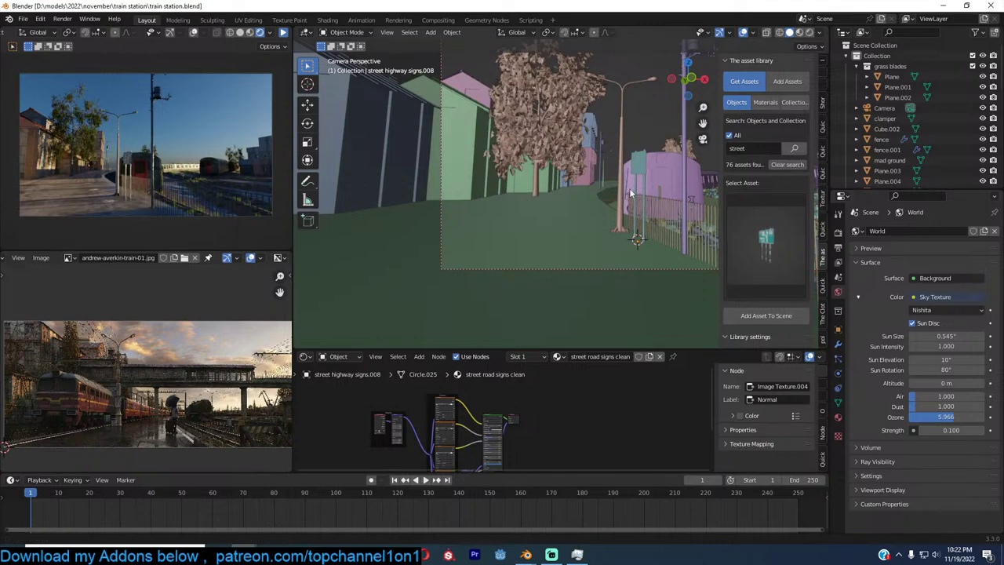
Save the file, add a plane at the 3D cursor, enlarge it and stand it upright with a 90° rotation about X
shift+middle_drag(630, 191, 578, 200)
key(ctrl+s)
shift+middle_drag(696, 185, 610, 197)
key(shift+a)
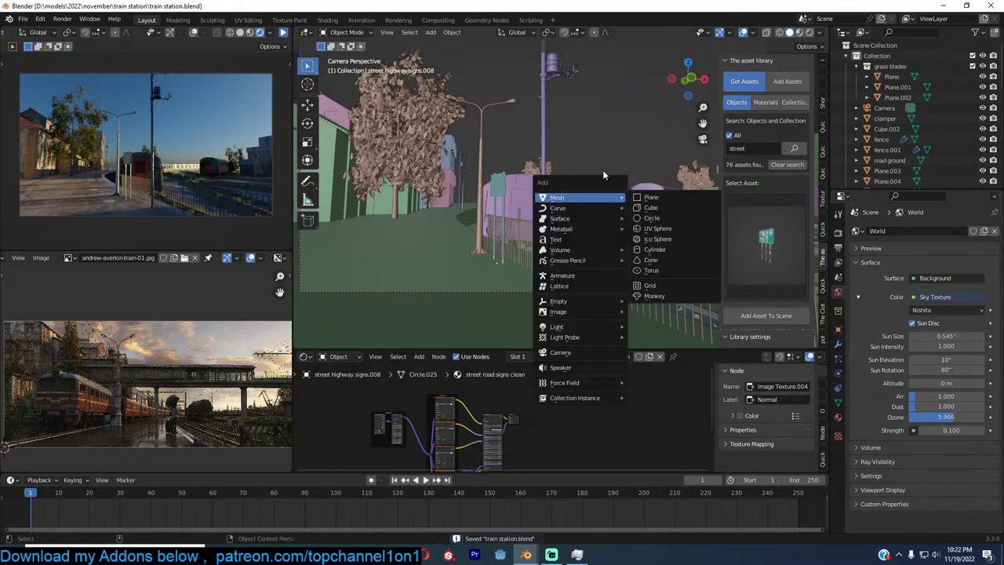
click(643, 199)
key(s)
click(689, 194)
text(r)
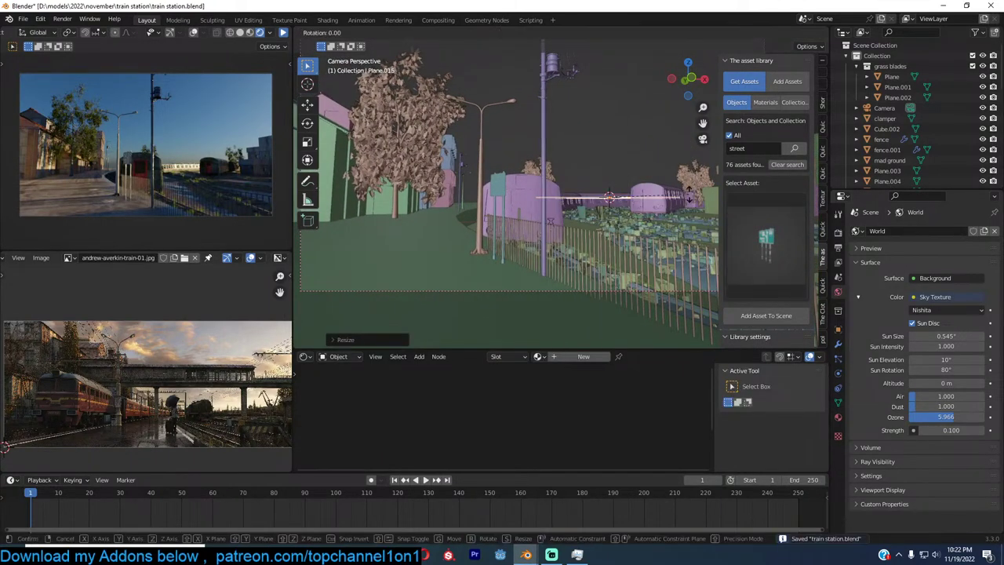
text(x90)
click(689, 197)
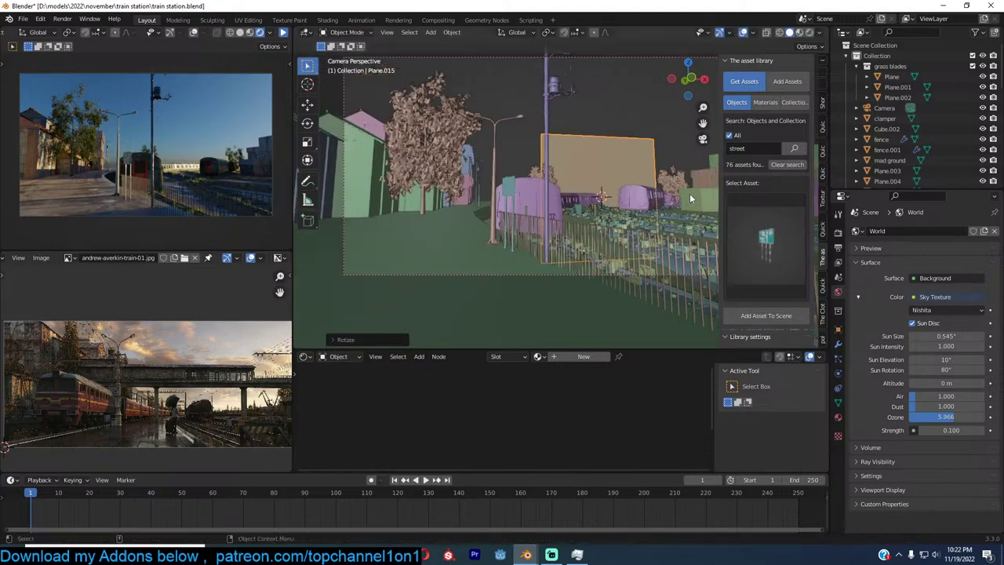
Enlarge the upright plane and move it in top view to the far background behind the tracks
key(s)
click(715, 177)
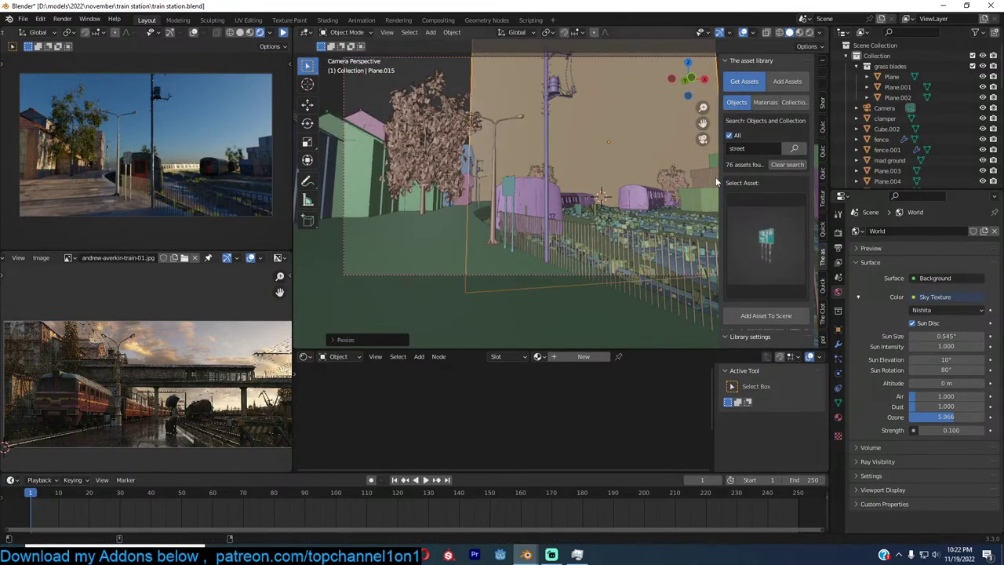
scroll(733, 200, down, 2)
scroll(647, 170, down, 5)
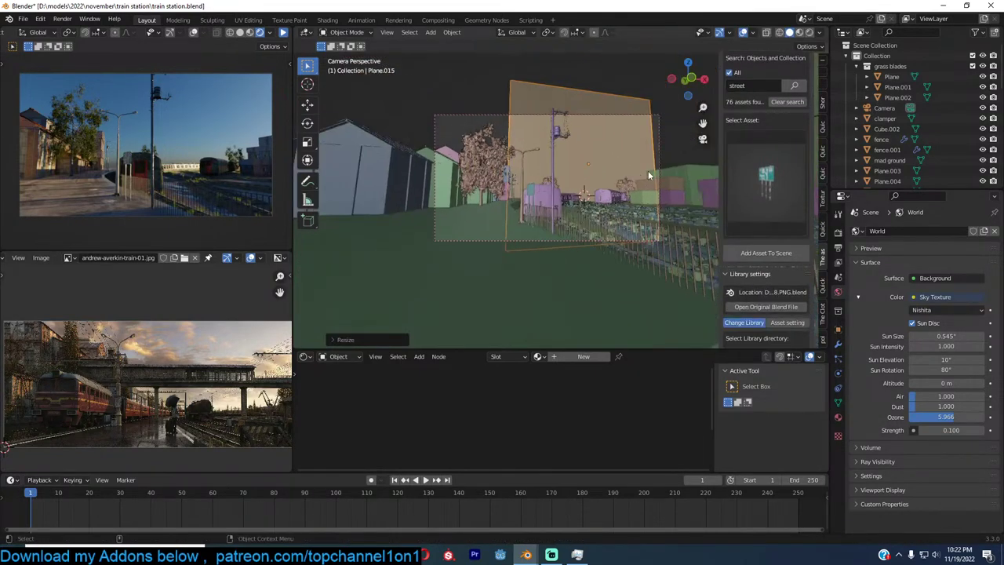
key(KP_7)
scroll(631, 195, down, 5)
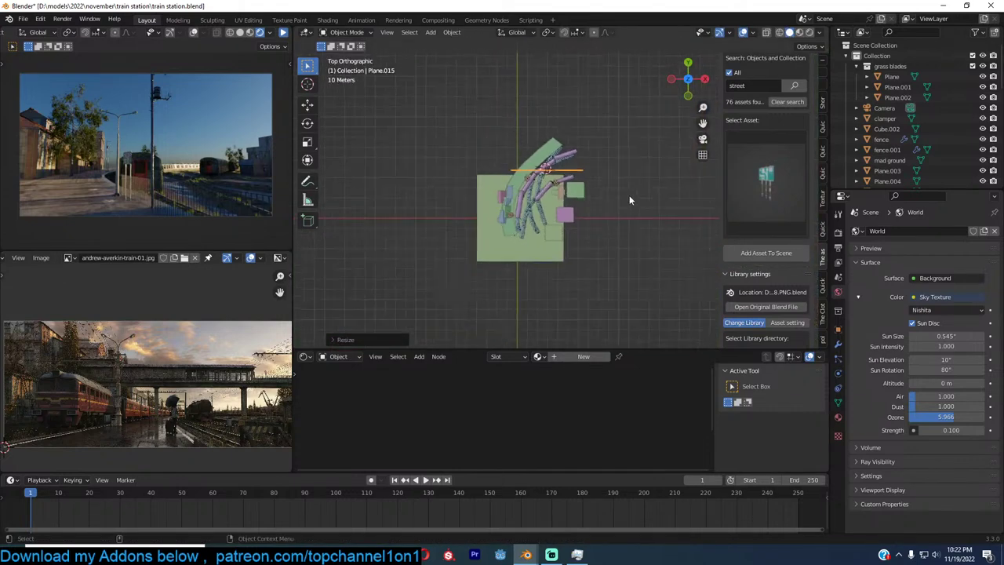
key(g)
click(639, 117)
key(KP_0)
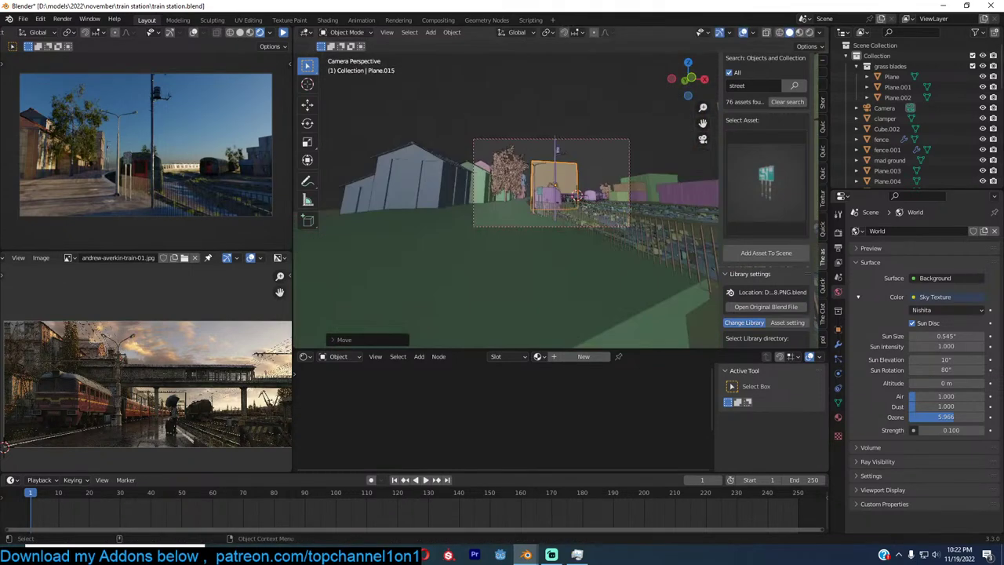
Turn the backdrop plane about global Z, enlarge it, reduce its height and reposition it behind the scene in the camera view
key(r)
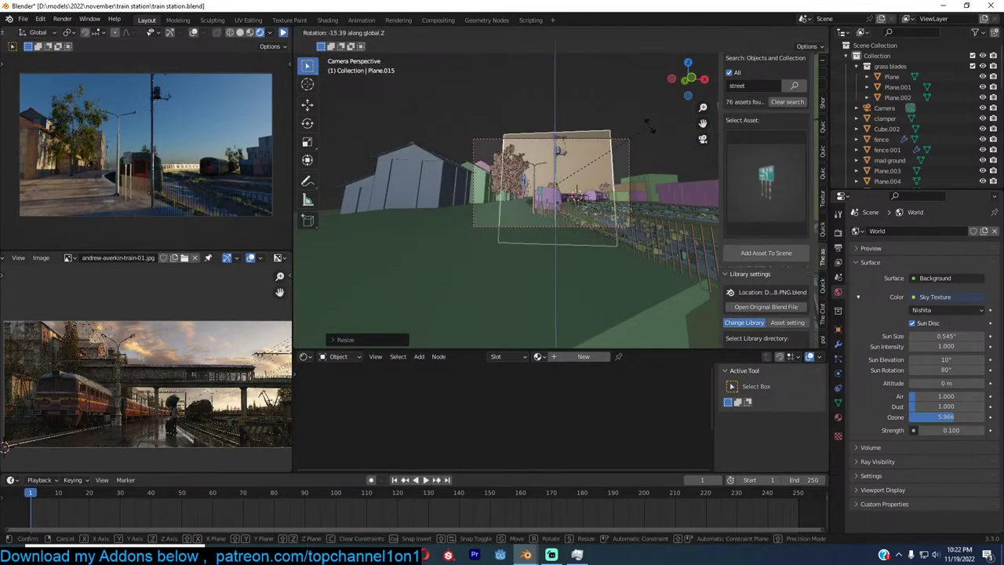
click(672, 162)
key(g)
key(z)
click(670, 138)
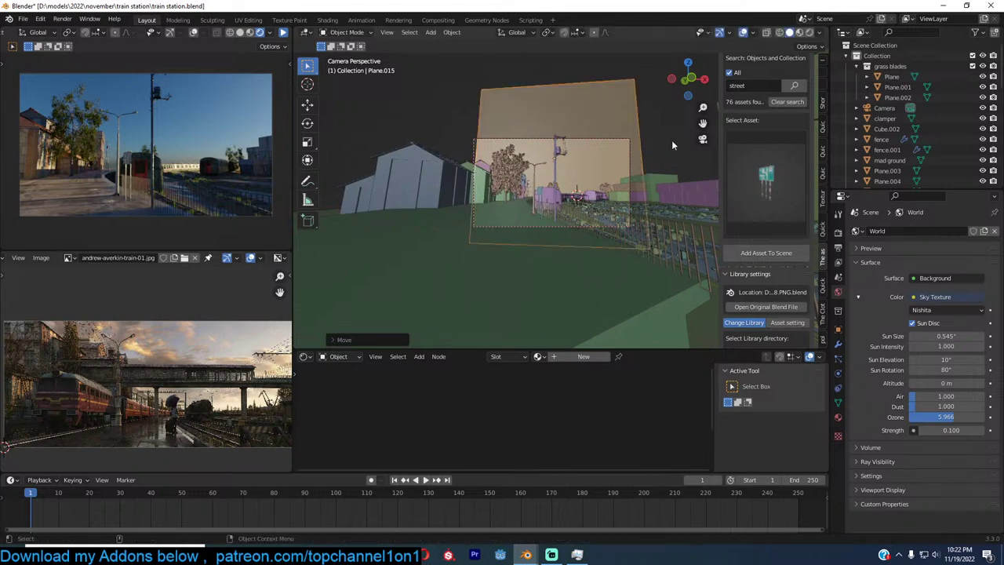
key(s)
click(636, 154)
key(g)
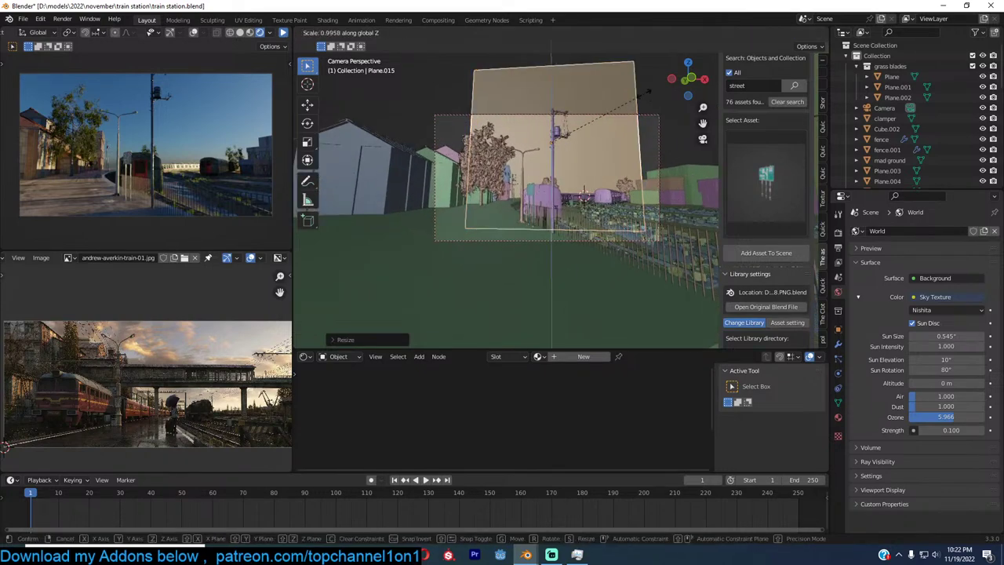
click(660, 134)
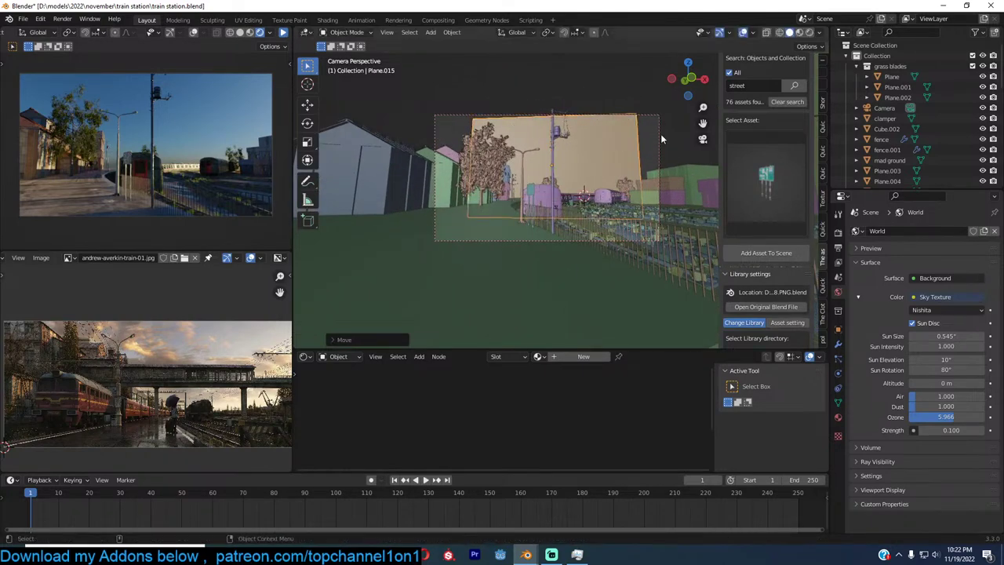
Rotate the backdrop plane about global Z and tilt it about its local X to face the camera, then save the file
key(r)
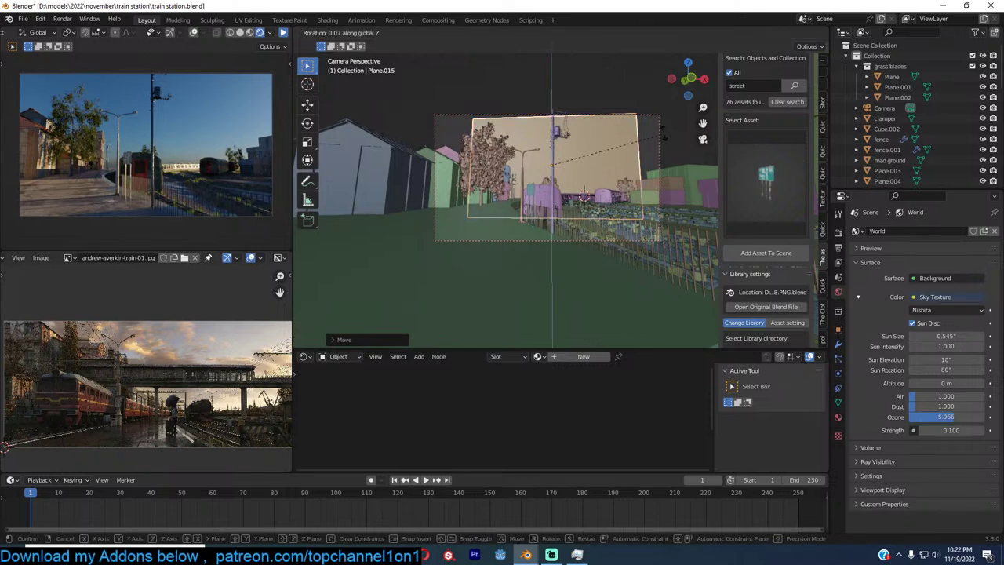
key(z)
click(657, 145)
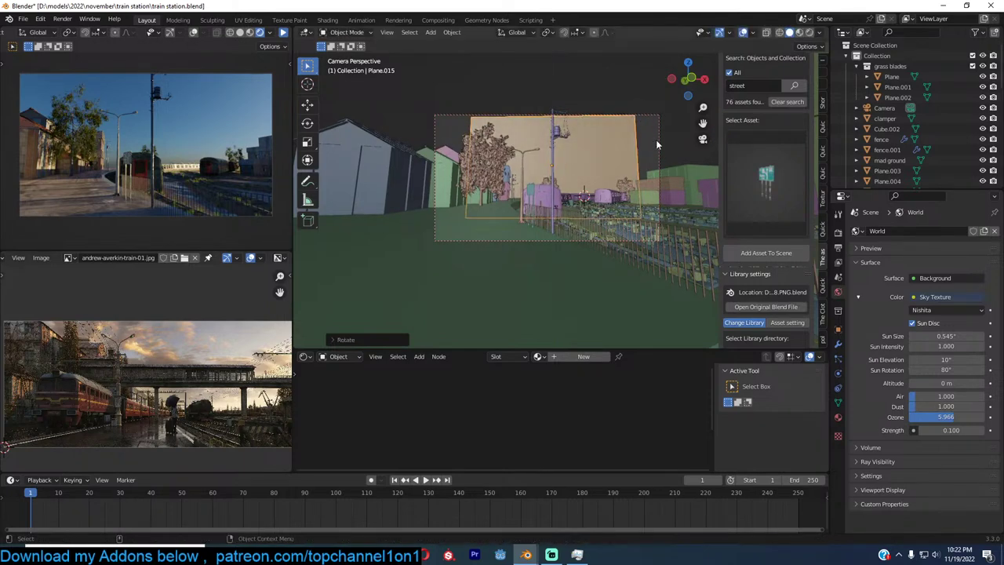
key(r)
key(x)
key(x)
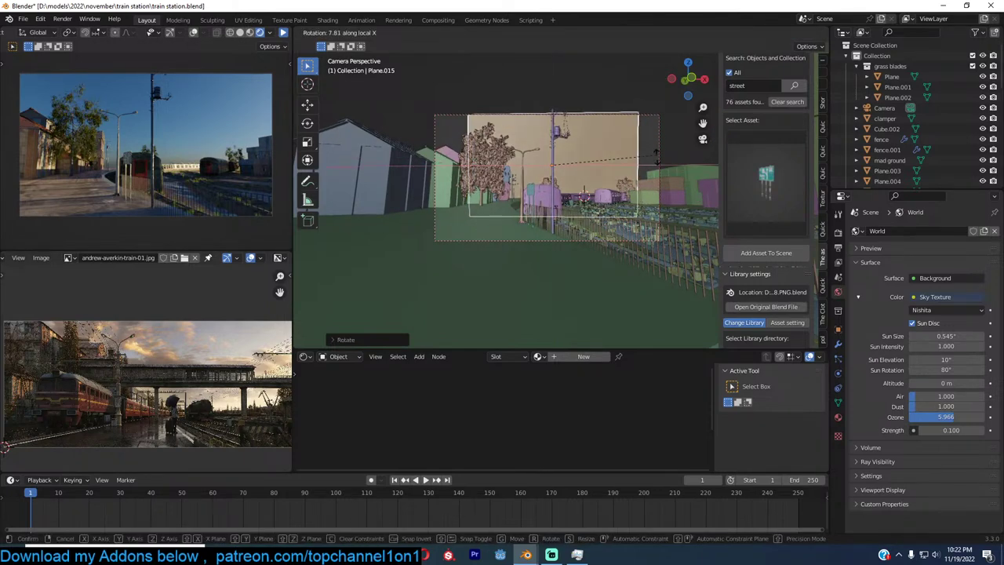
click(660, 157)
key(ctrl+s)
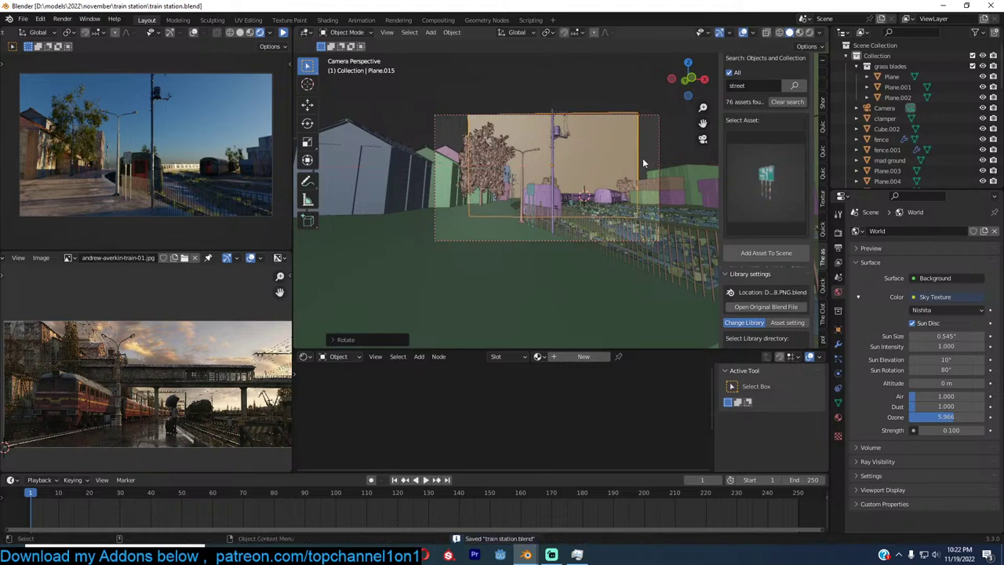
Scale up the backdrop plane and move it so that it covers the whole camera frame
key(s)
key(g)
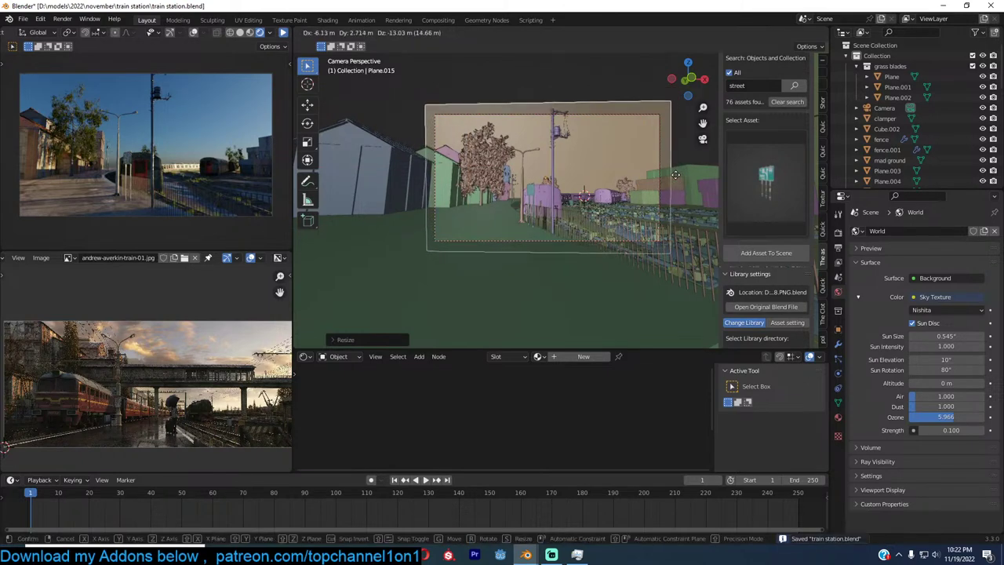
click(675, 177)
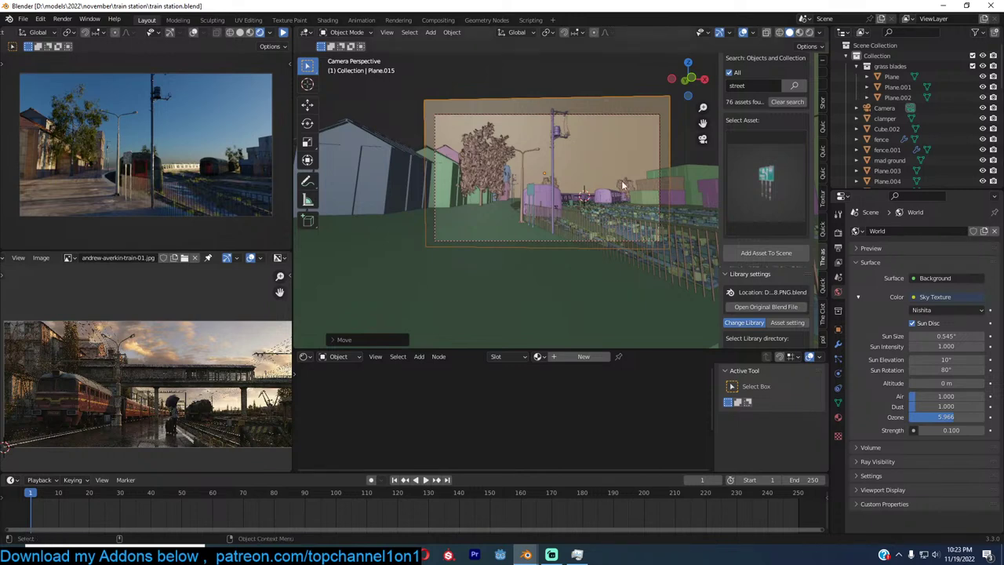
Give the backdrop plane a new material with an image texture feeding Base Color, save the file and resume the rendered preview
click(584, 356)
drag(601, 349, 601, 285)
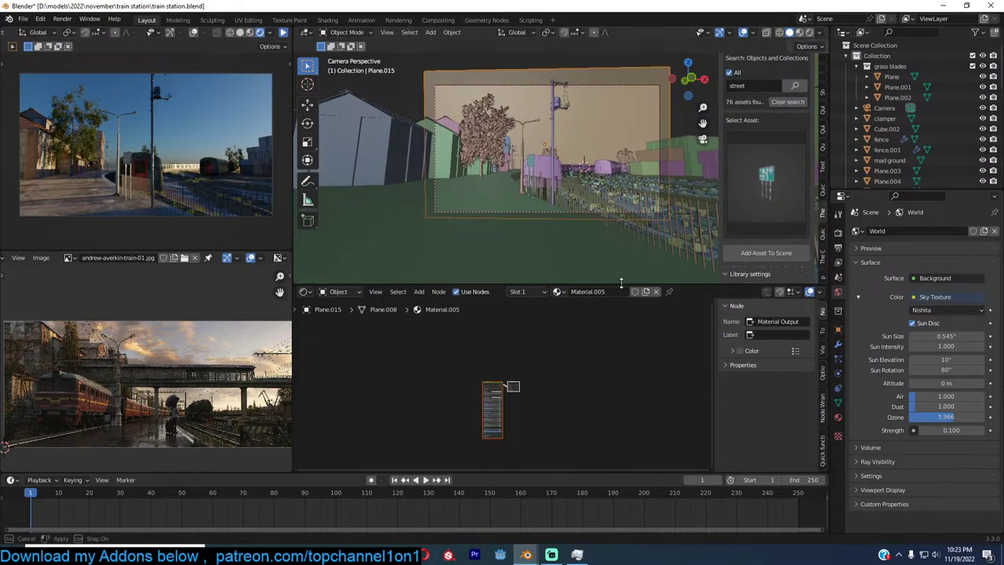
middle_drag(562, 382, 658, 329)
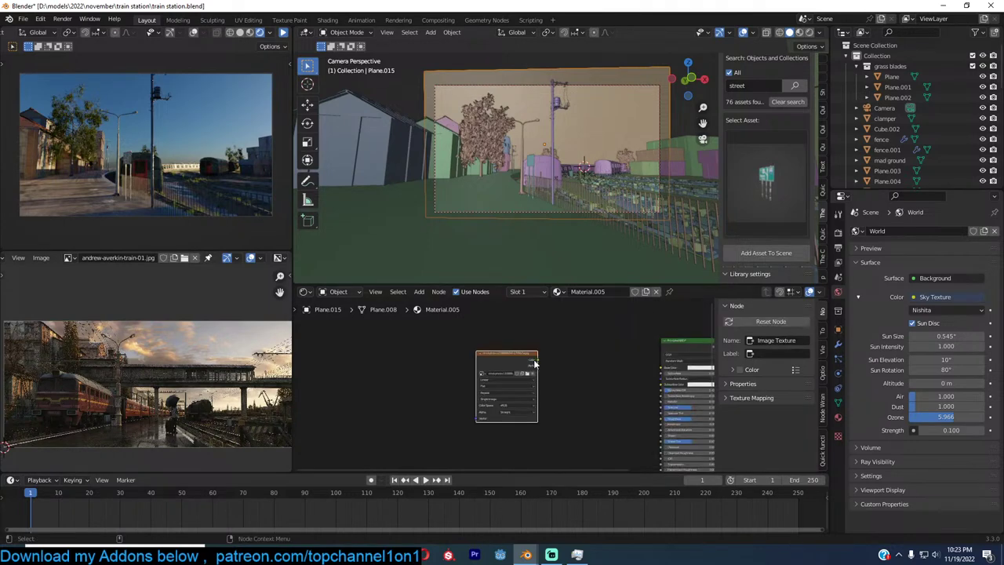
drag(535, 363, 661, 366)
key(ctrl+s)
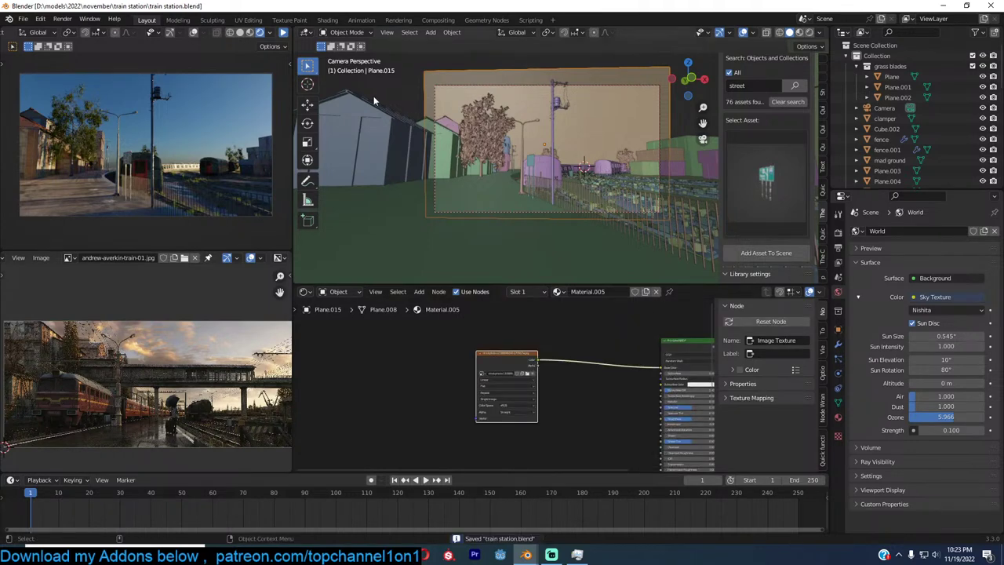
click(284, 33)
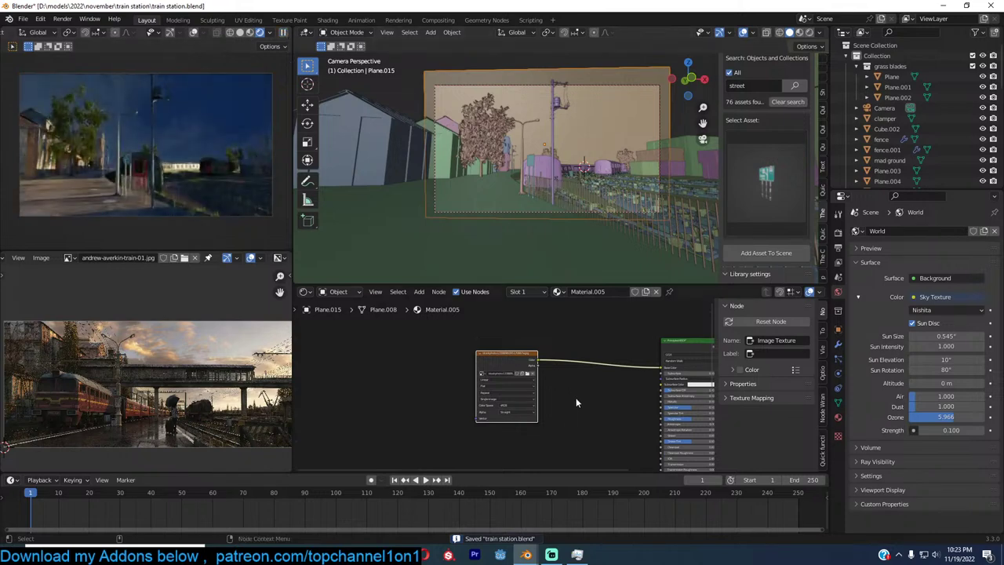
Apply the backdrop plane's scale and unwrap it with Project from View in the camera view
middle_drag(578, 403, 567, 358)
key(Tab)
key(Tab)
key(ctrl+a)
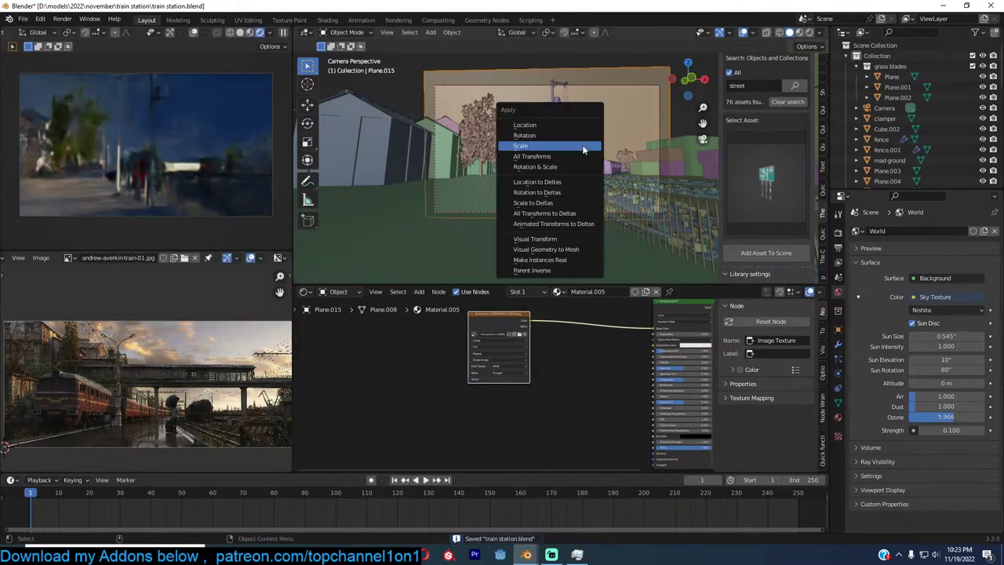
click(582, 144)
key(Tab)
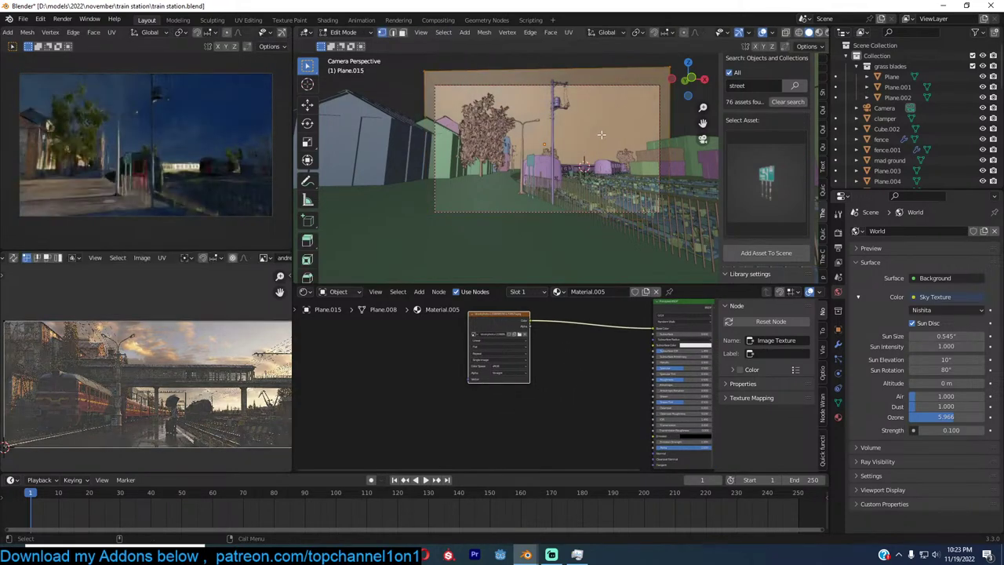
key(u)
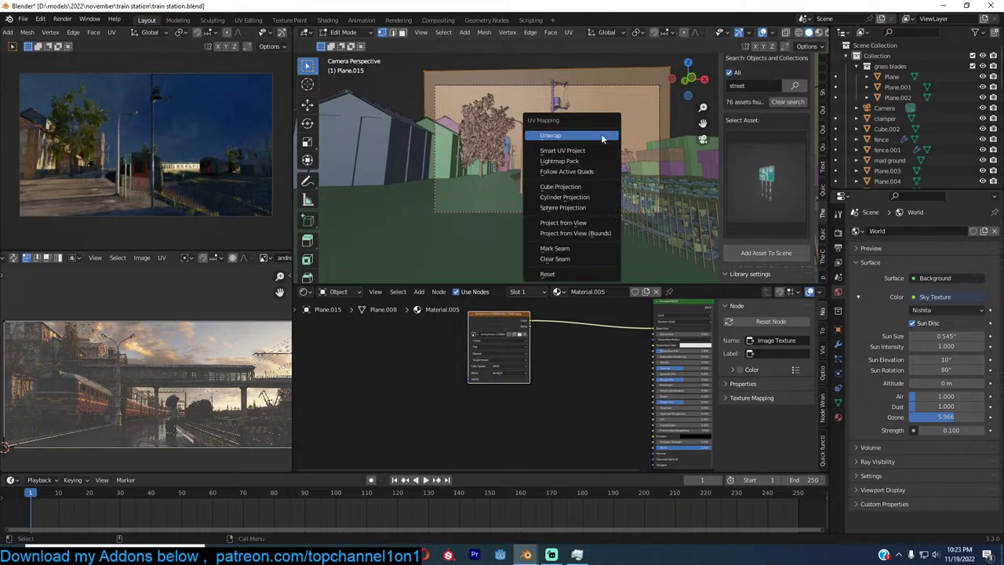
click(573, 223)
key(Tab)
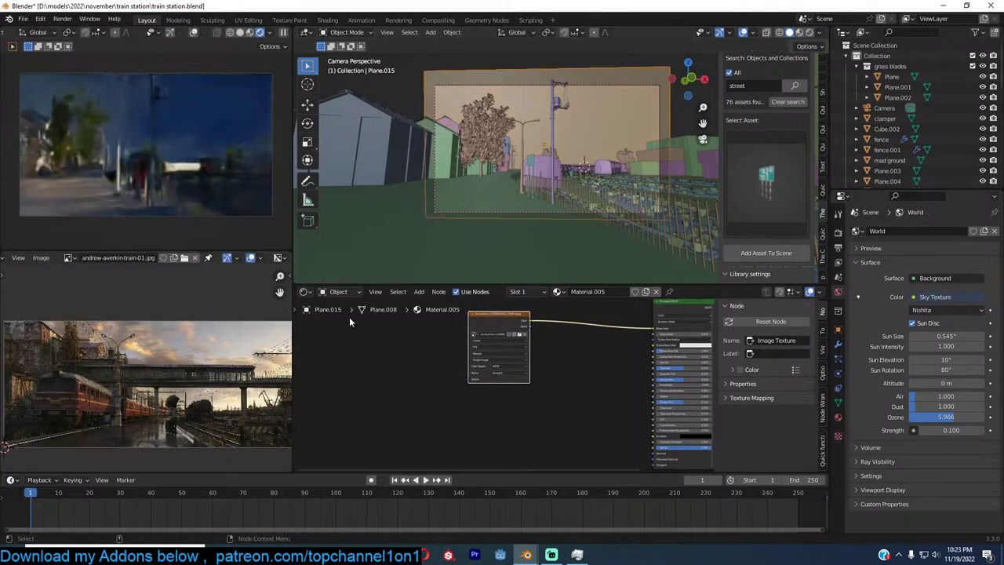
key(Tab)
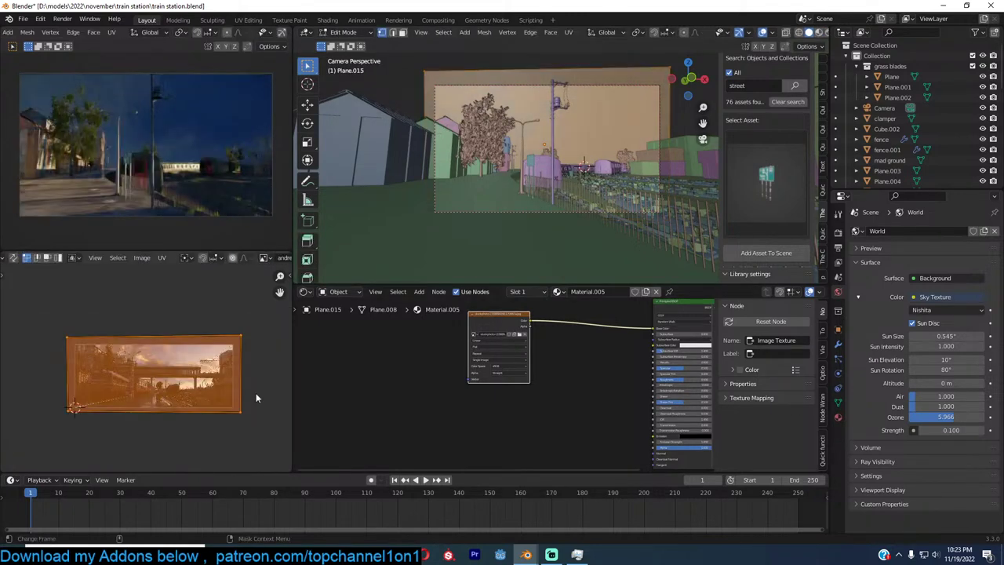
key(Tab)
Connect the backdrop image's Color output to the shader's Emission input with an emission strength of 1, and save the file
scroll(511, 385, up, 1)
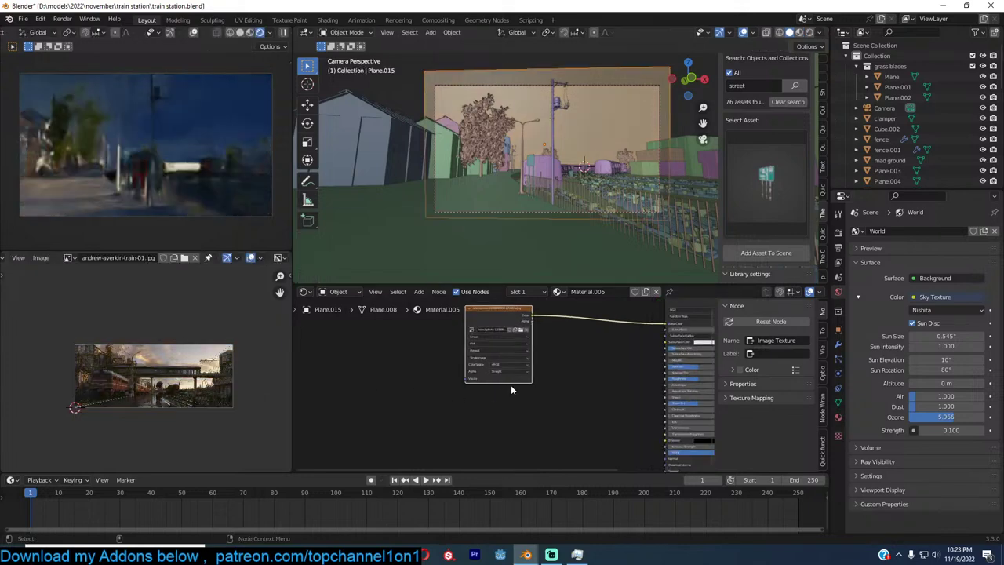
drag(518, 309, 492, 372)
scroll(492, 375, up, 2)
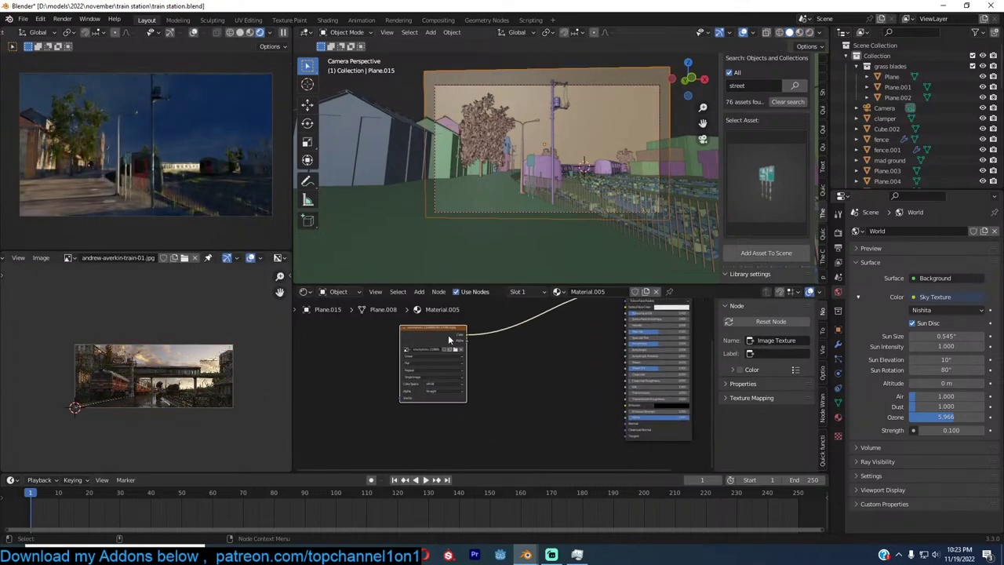
key(ctrl+s)
drag(450, 321, 659, 410)
click(680, 418)
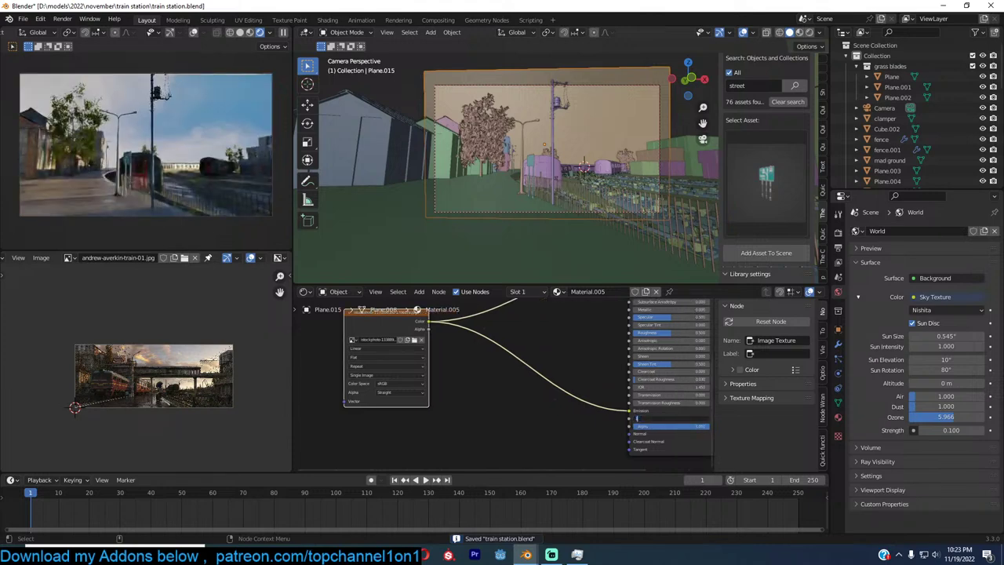
middle_drag(681, 400, 588, 398)
click(690, 384)
key(ctrl+s)
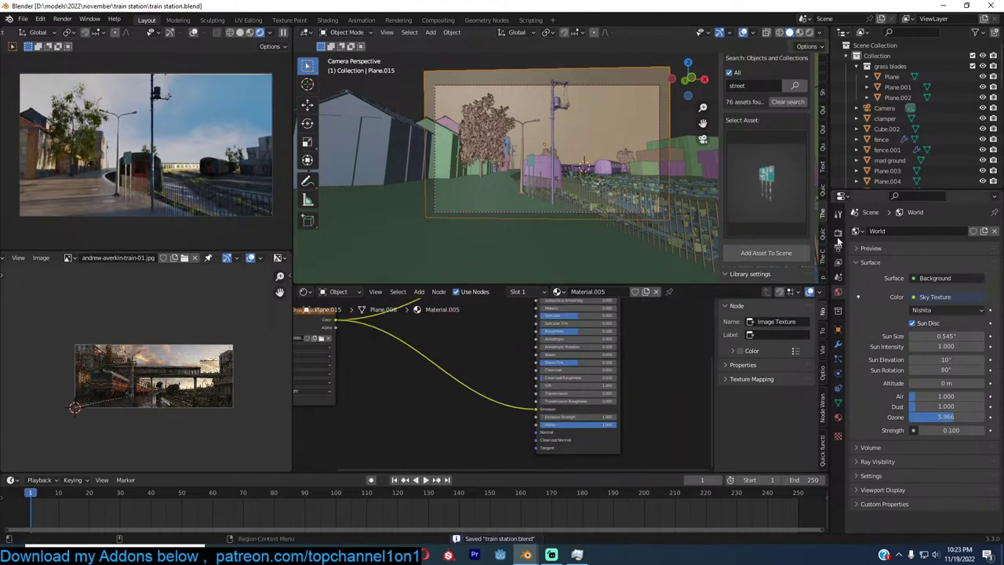
Turn off Shadow ray visibility for the backdrop plane in its object properties
click(838, 418)
click(838, 329)
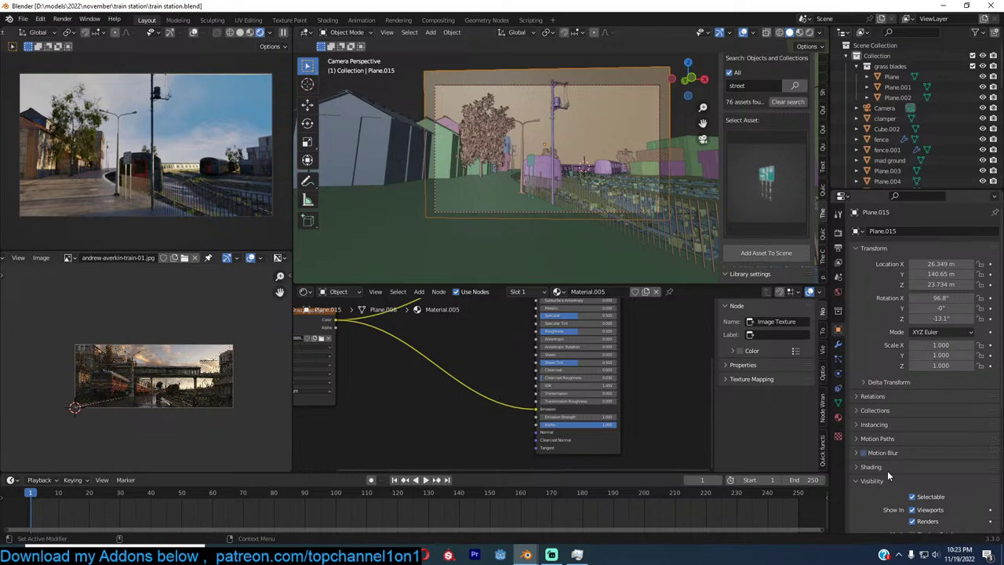
scroll(887, 470, down, 5)
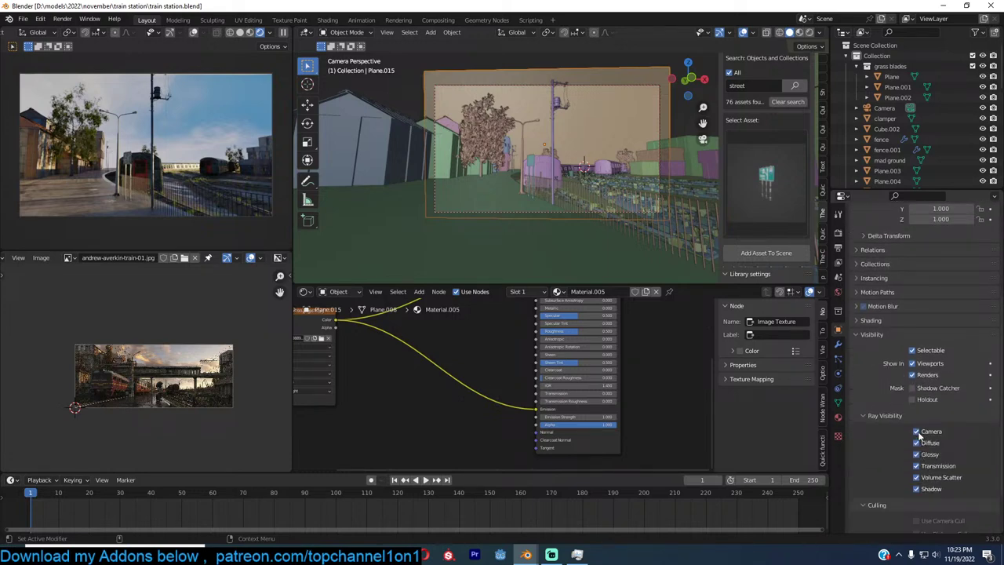
scroll(921, 437, down, 2)
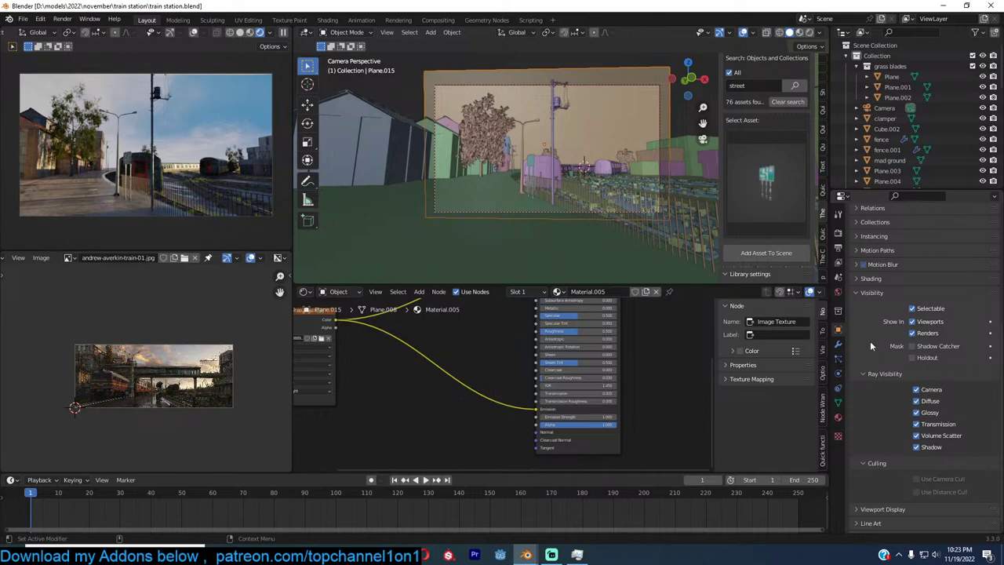
scroll(188, 376, up, 3)
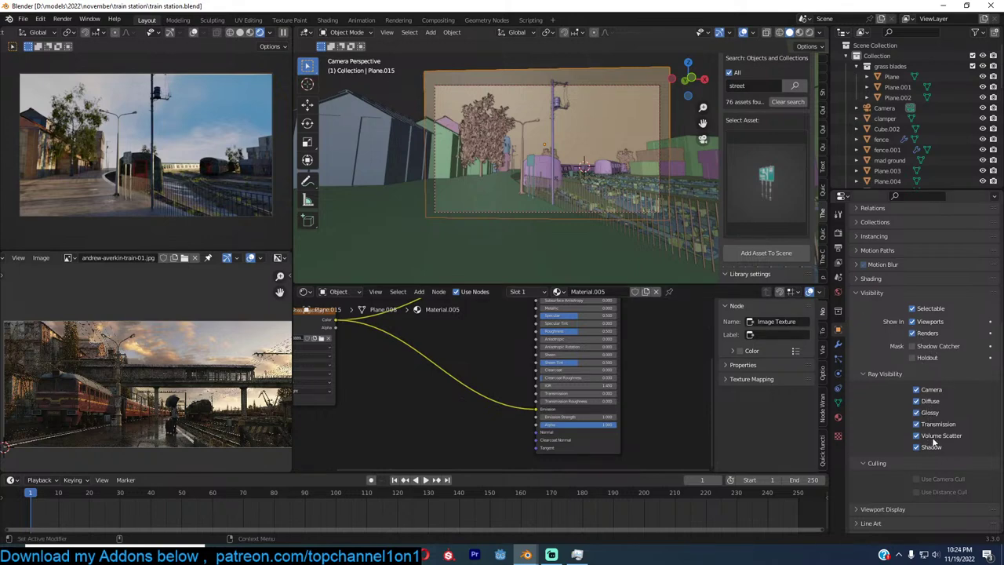
click(920, 448)
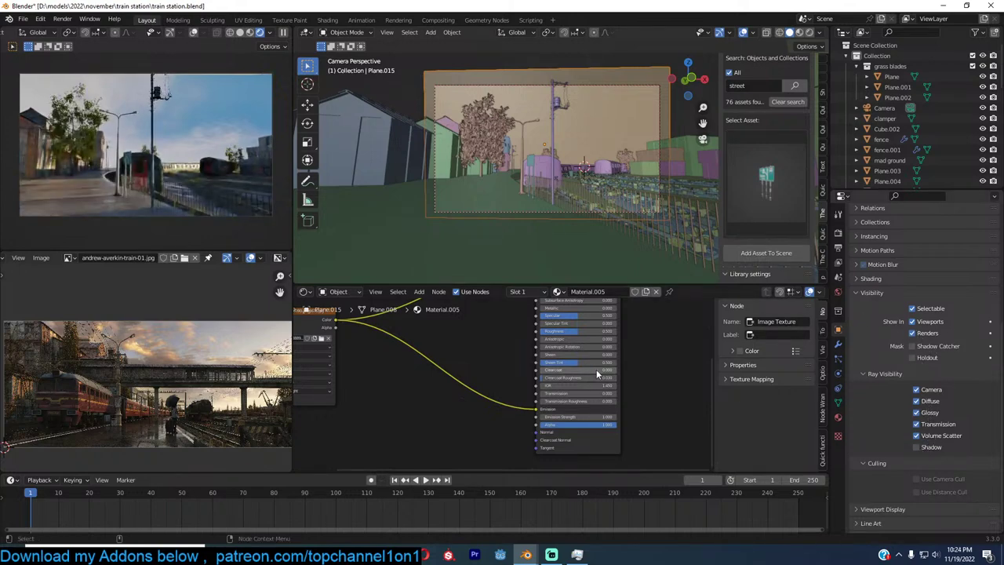
scroll(593, 375, down, 4)
middle_drag(619, 373, 656, 384)
middle_drag(493, 369, 567, 380)
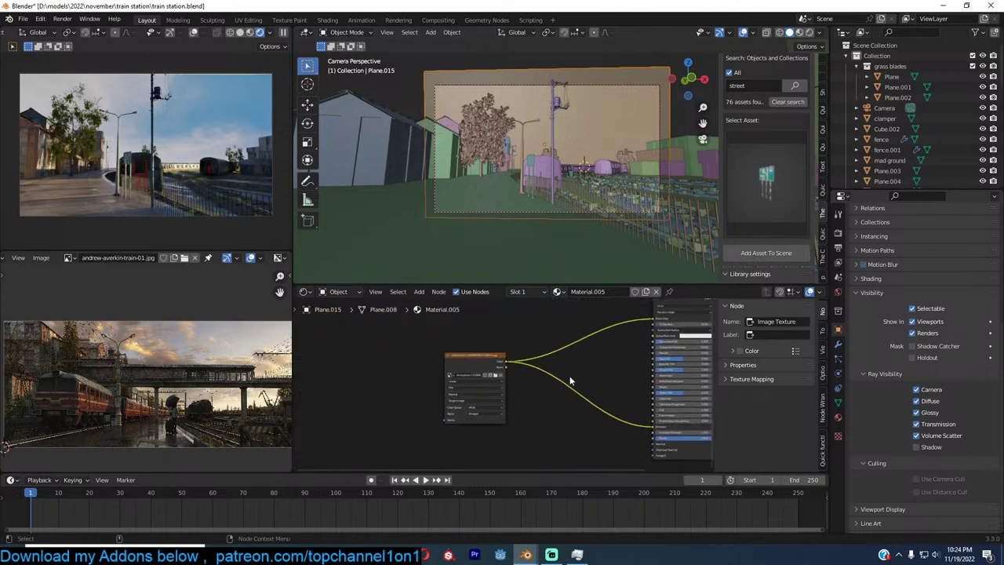
scroll(528, 367, up, 4)
click(493, 371)
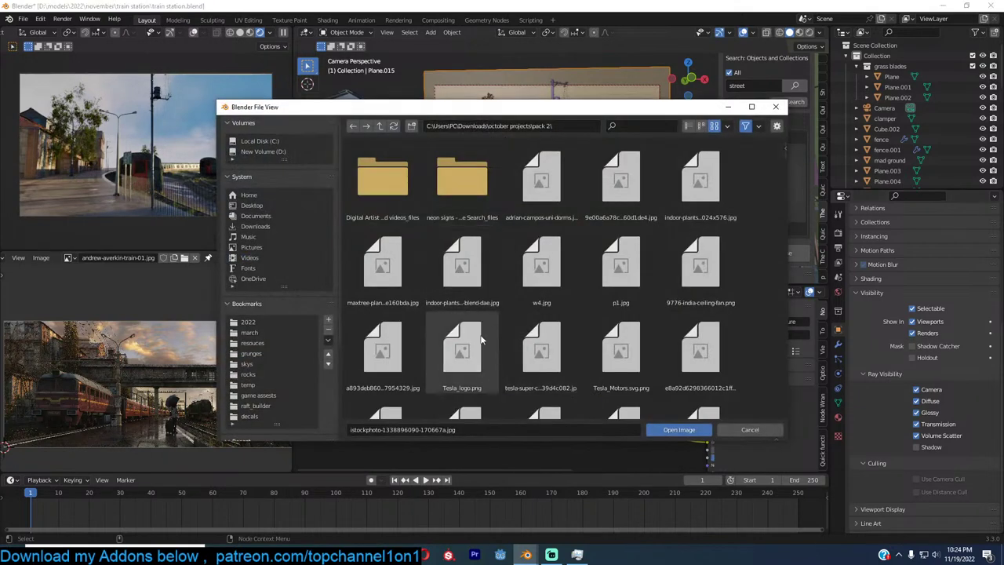
scroll(498, 337, down, 3)
scroll(498, 337, down, 2)
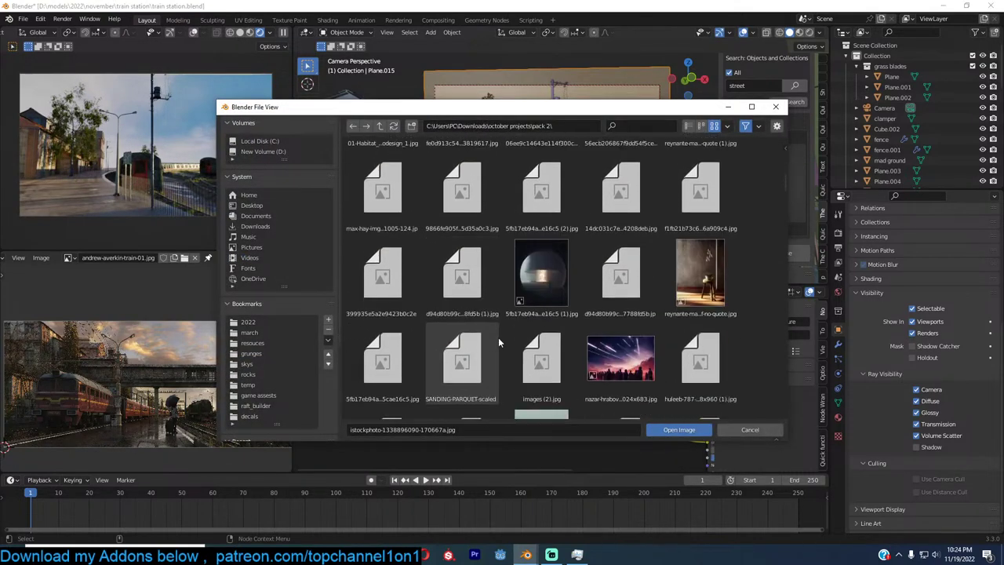
click(775, 107)
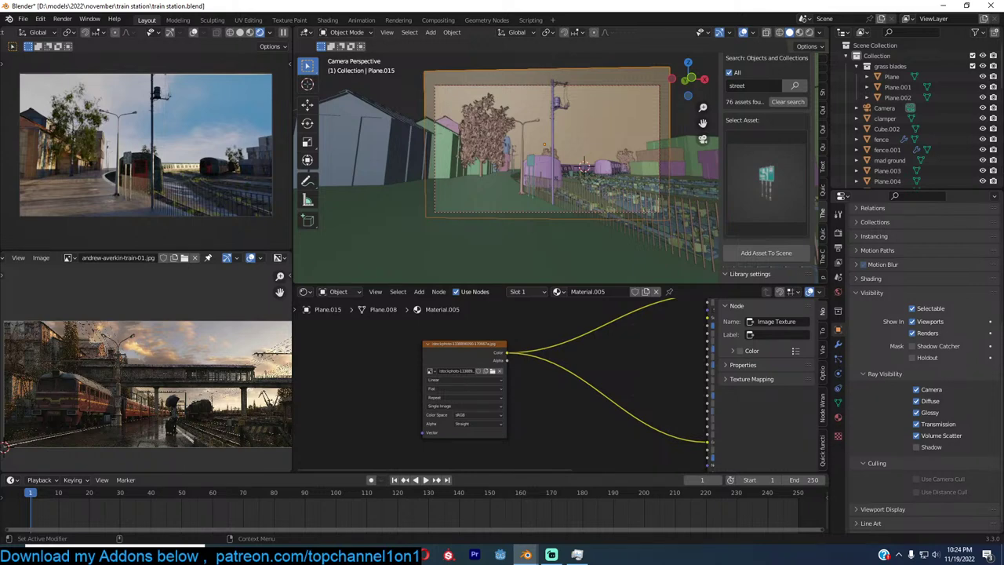
Bring in the pexels-pixabay sky image texture, transfer the Color links to it, delete the old image node and save the file
drag(427, 356, 375, 352)
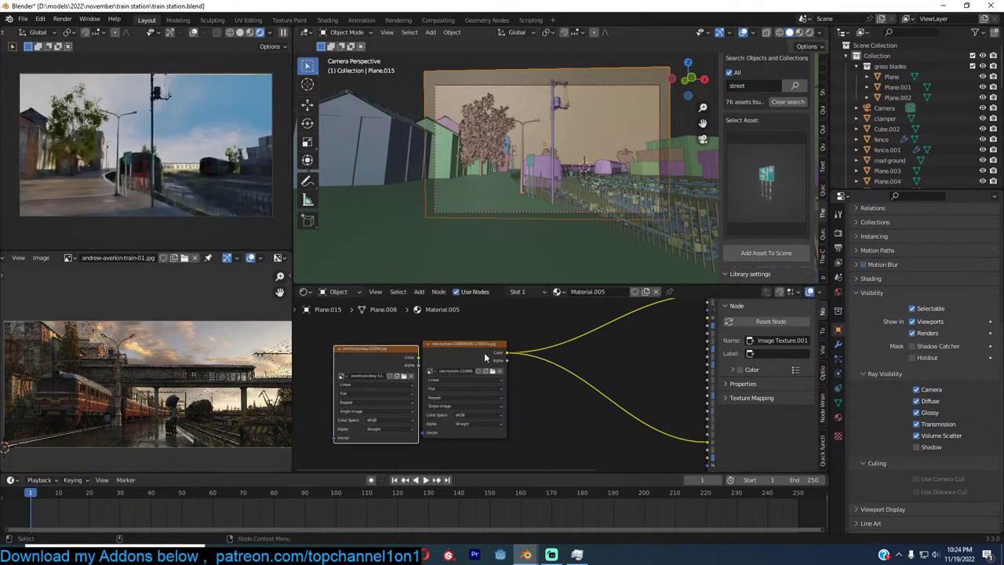
ctrl+drag(507, 353, 419, 358)
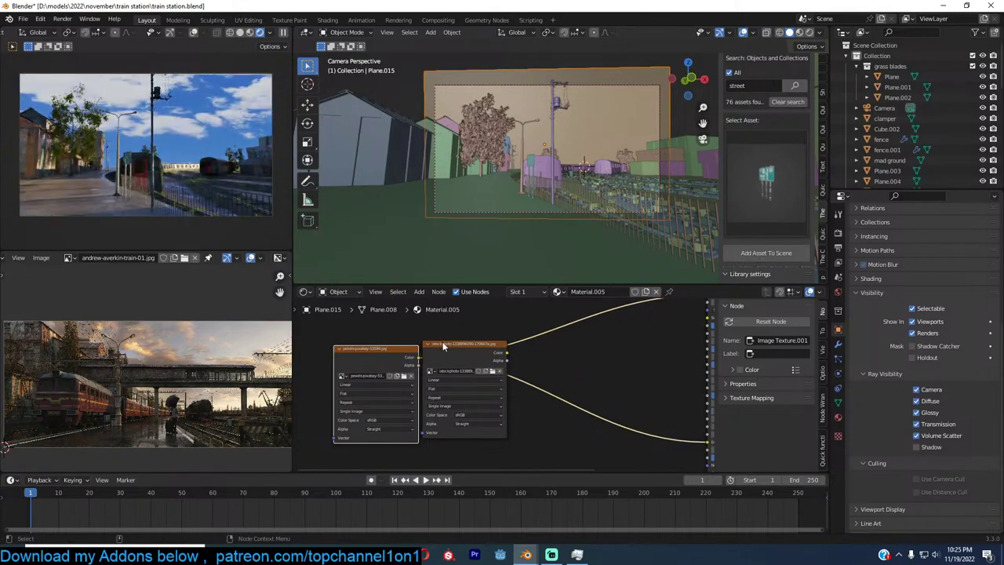
click(443, 345)
key(x)
scroll(517, 375, down, 2)
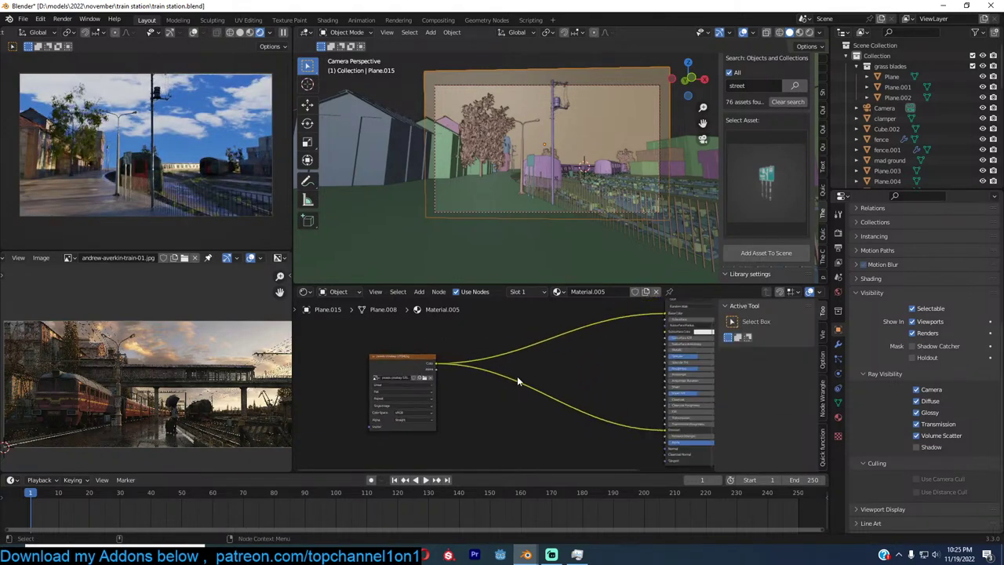
key(ctrl+s)
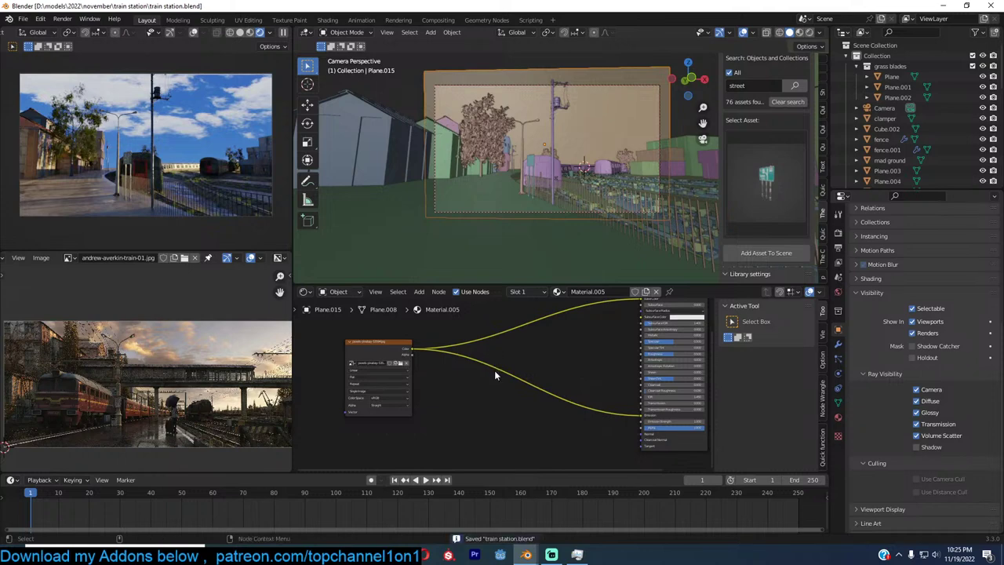
Connect the sky image's Color output to the Alpha input of the backdrop shader
mouse_move(494, 370)
middle_down()
mouse_move(512, 354)
mouse_move(495, 366)
middle_up()
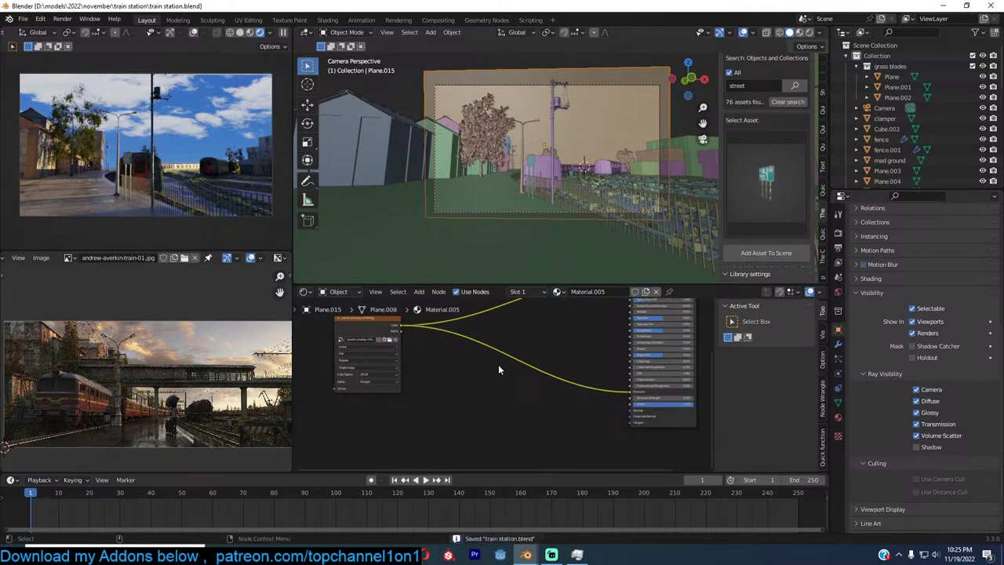
middle_drag(543, 378, 519, 372)
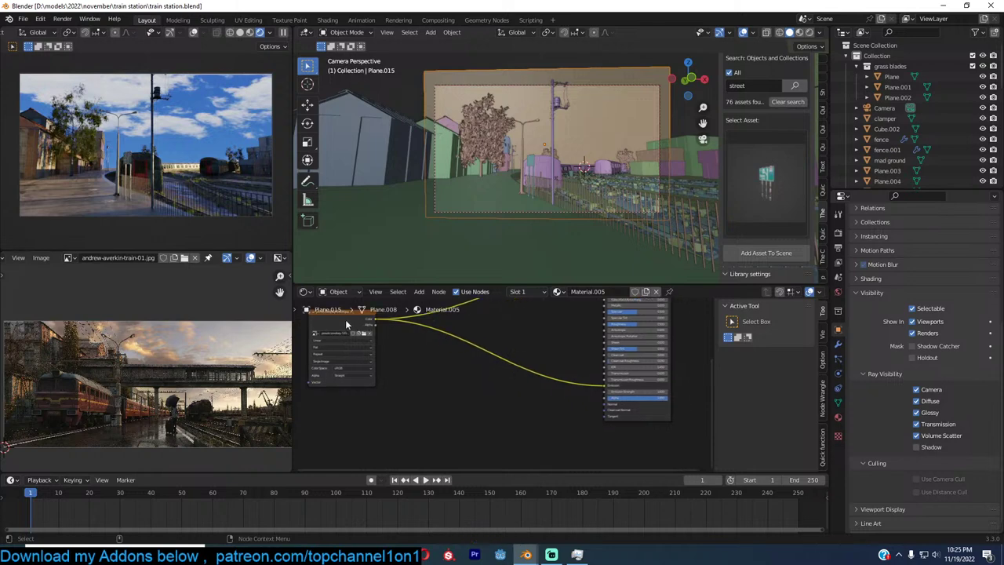
drag(346, 320, 642, 404)
scroll(446, 333, up, 4)
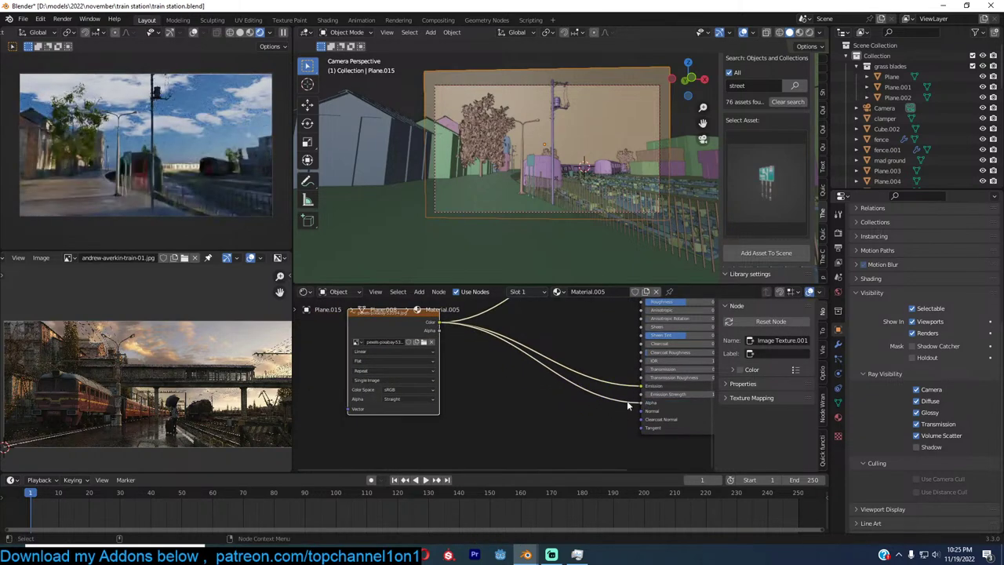
Insert a MixRGB node between the sky image texture and the shader's Base Color
middle_drag(655, 380, 580, 427)
middle_drag(655, 353, 643, 378)
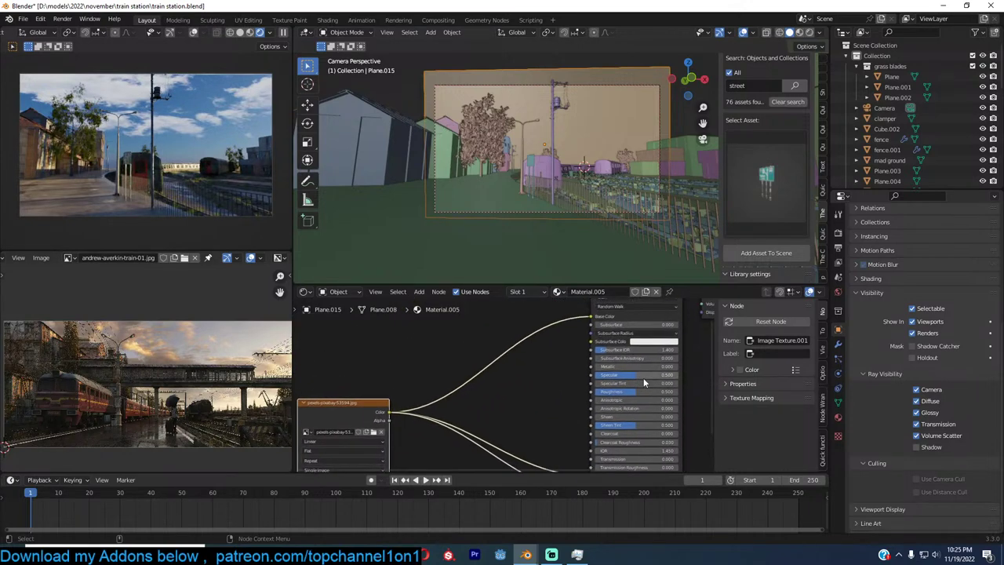
key(shift+a)
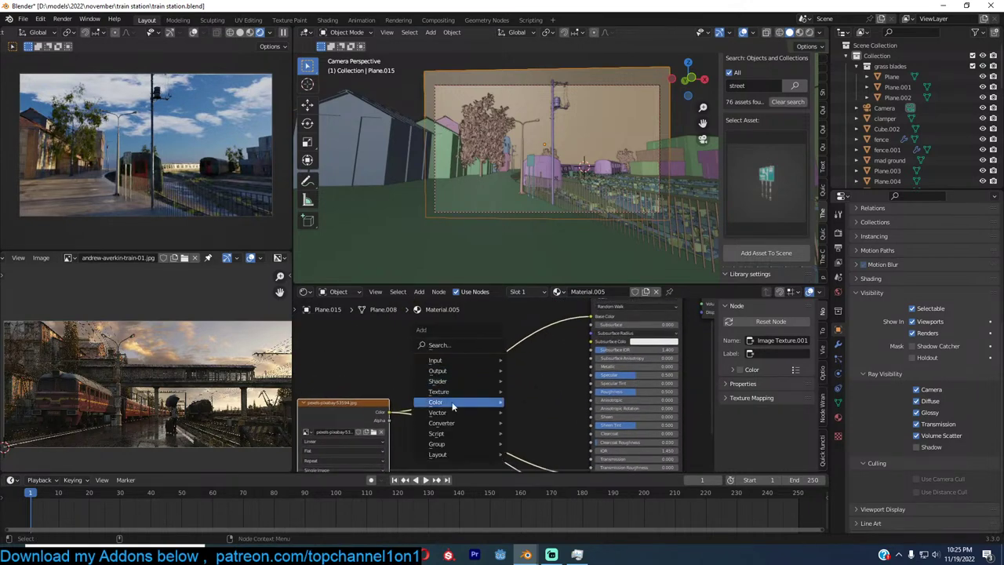
mouse_move(455, 401)
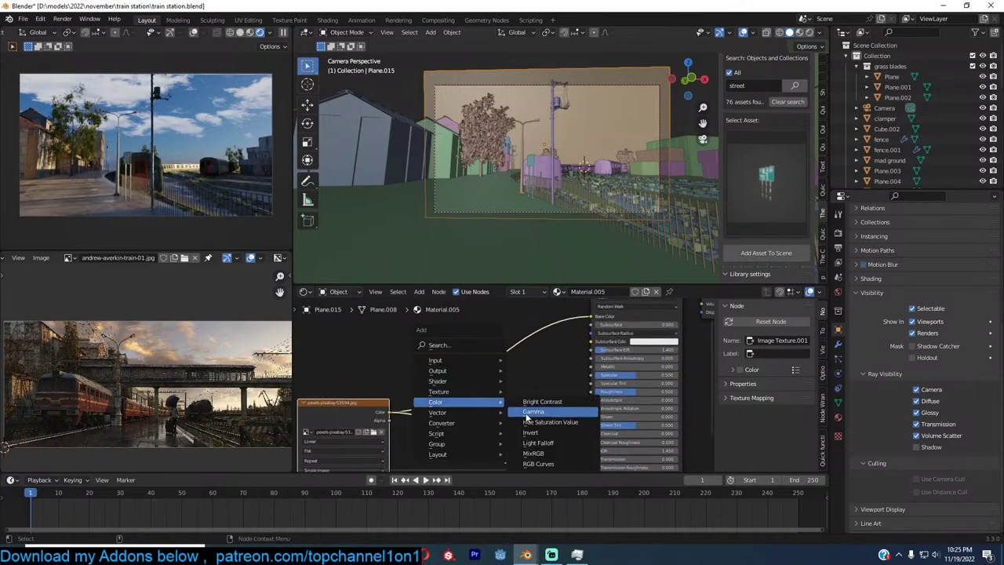
click(540, 455)
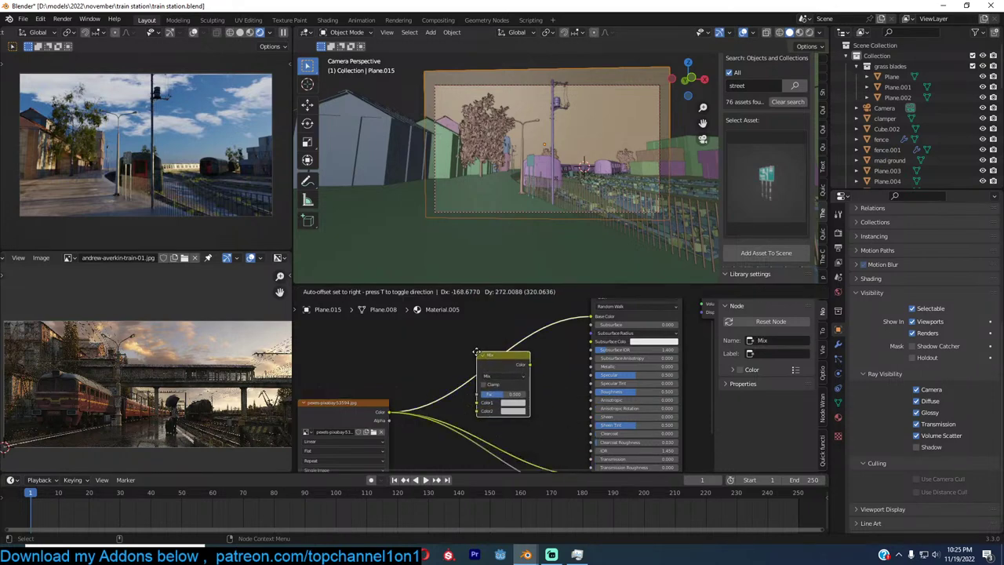
click(498, 384)
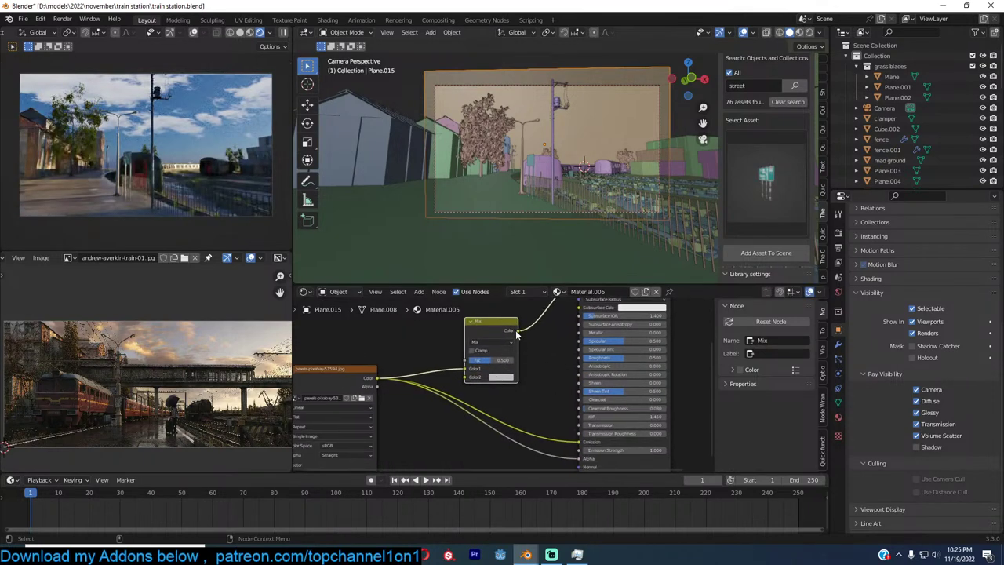
Connect the Mix node's Color output to Emission, set its Color2 to orange-yellow and save the file
drag(516, 330, 584, 445)
scroll(512, 386, up, 2)
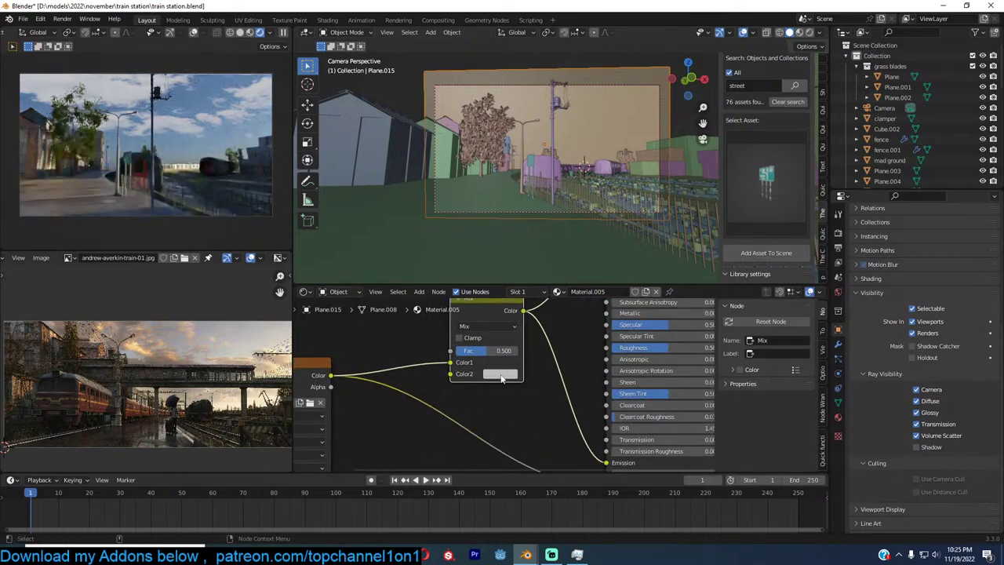
click(500, 374)
mouse_move(517, 287)
mouse_down()
mouse_move(517, 302)
mouse_move(503, 285)
mouse_up()
click(510, 373)
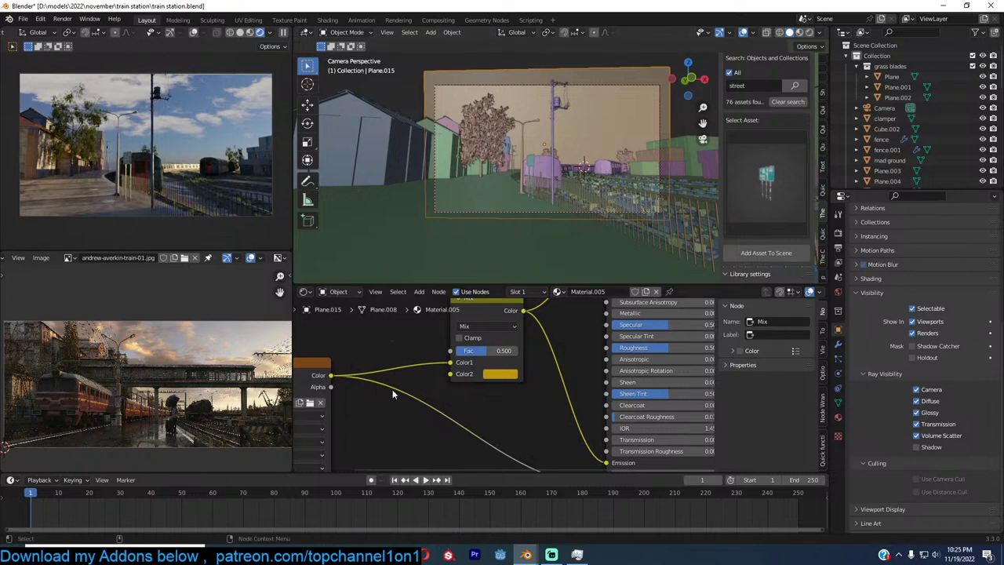
key(ctrl+s)
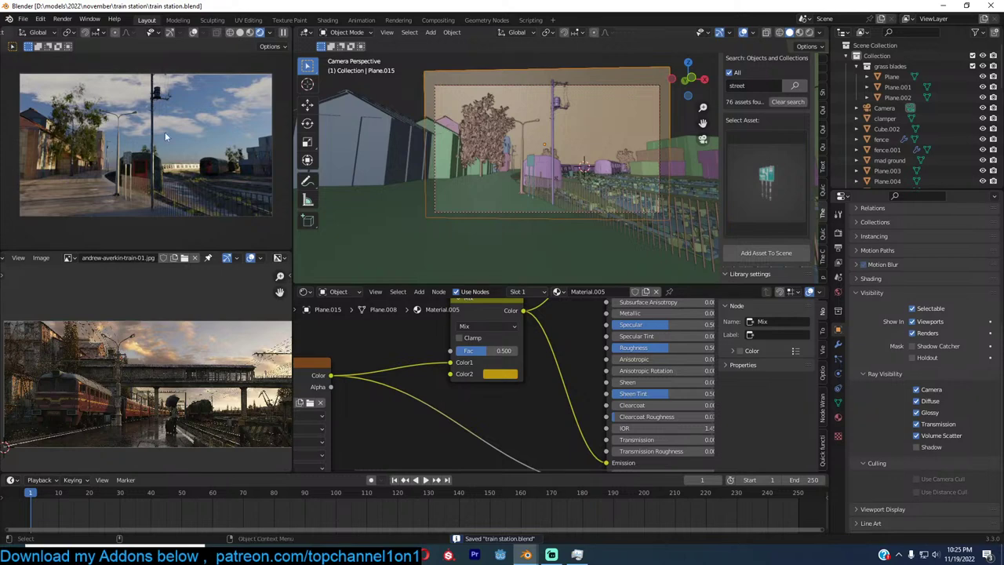
Place a linked duplicate of the green building beside the platform's far end in top view and rotate it to follow the curve
shift+middle_drag(554, 142, 537, 140)
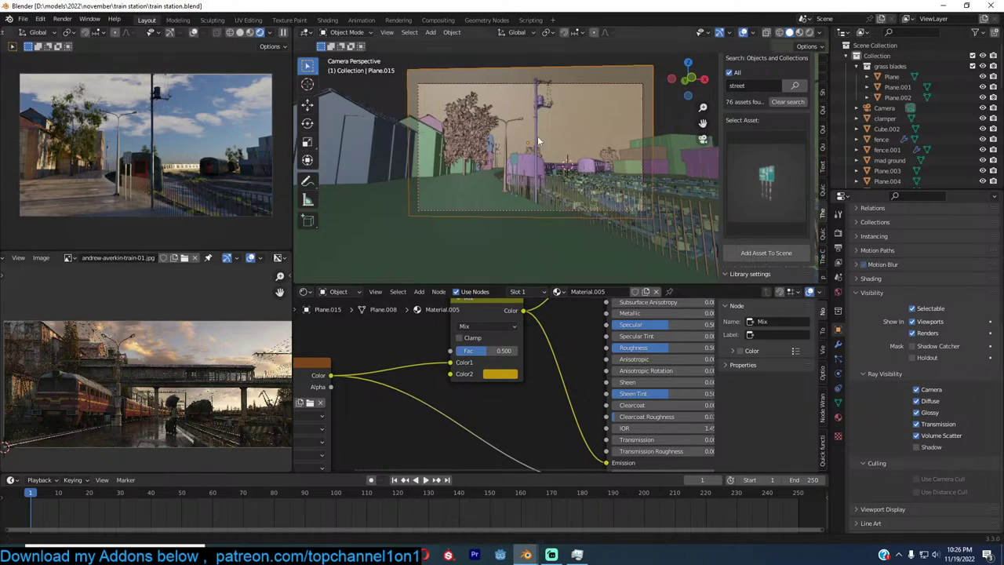
click(434, 138)
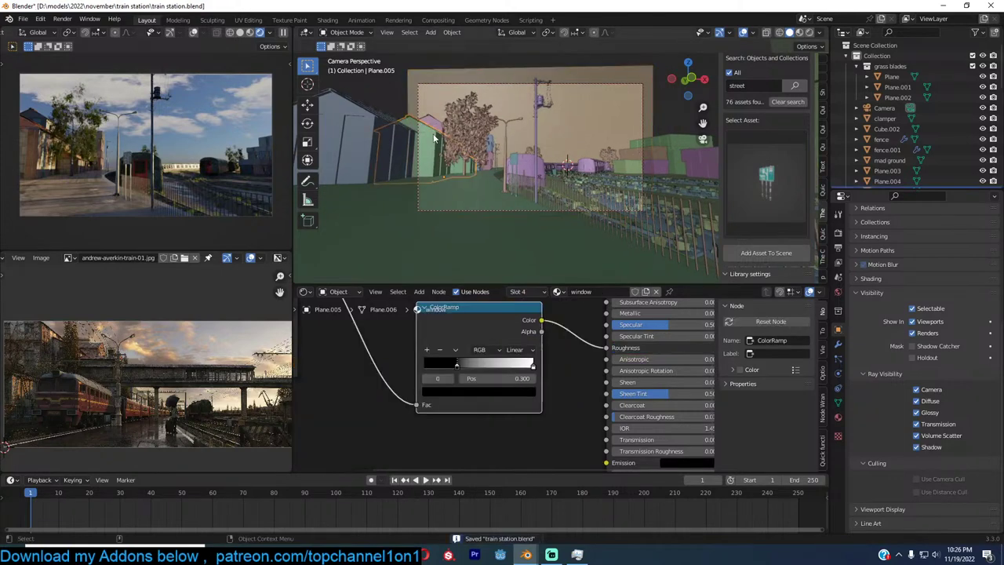
key(alt+d)
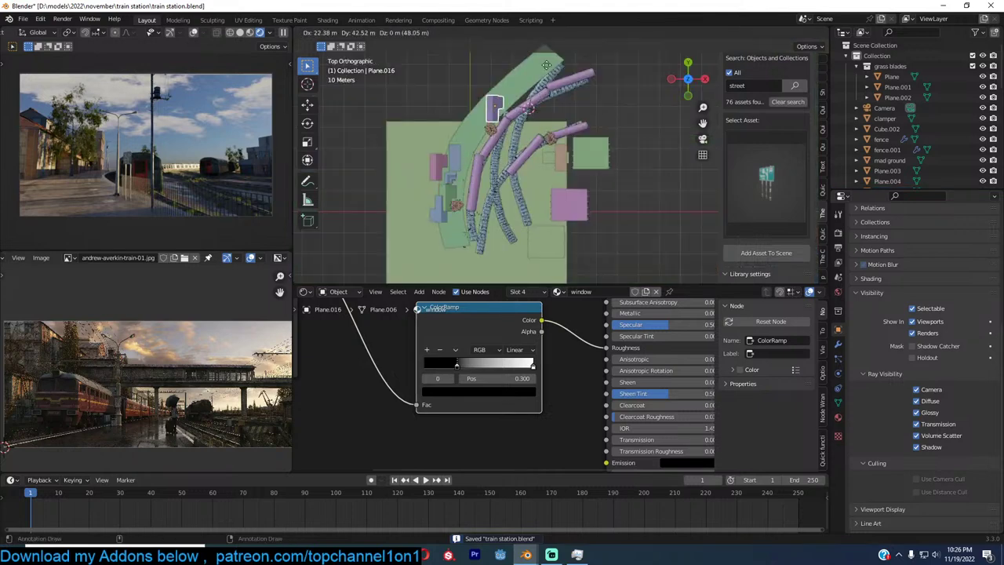
click(492, 75)
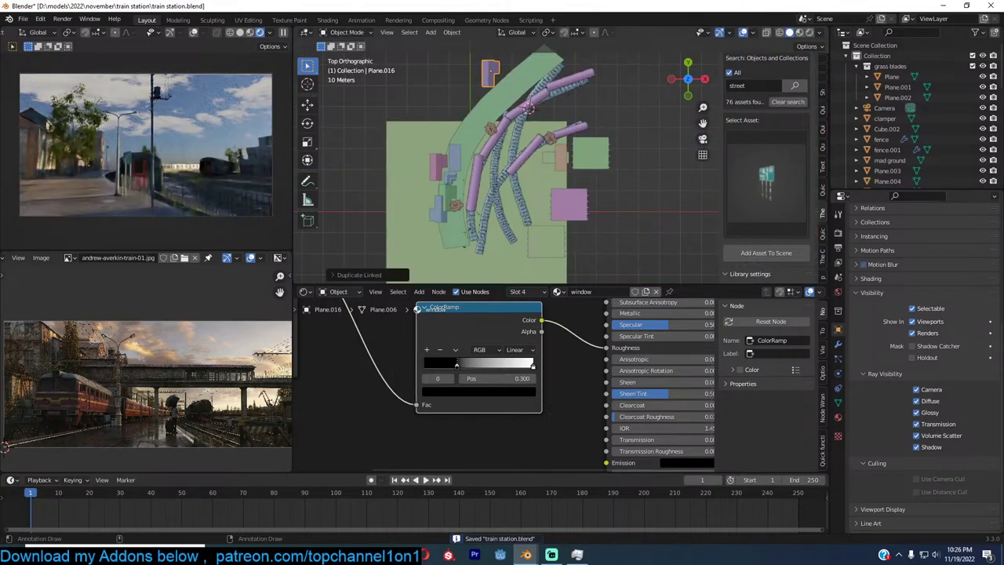
key(r)
click(556, 119)
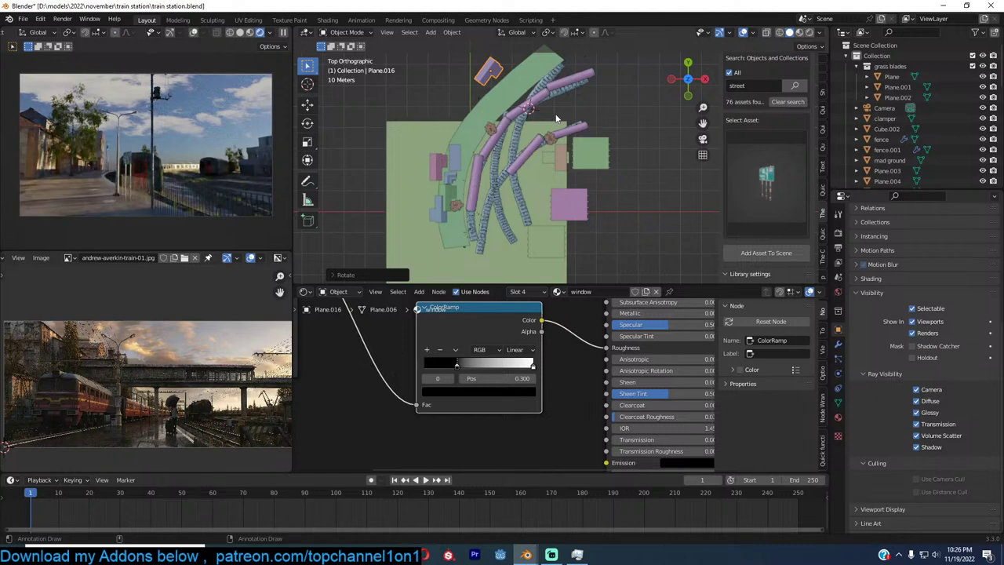
Through the camera view, rotate the duplicated building about -30° around global Z and move it about 73 m farther away horizontally
key(KP_0)
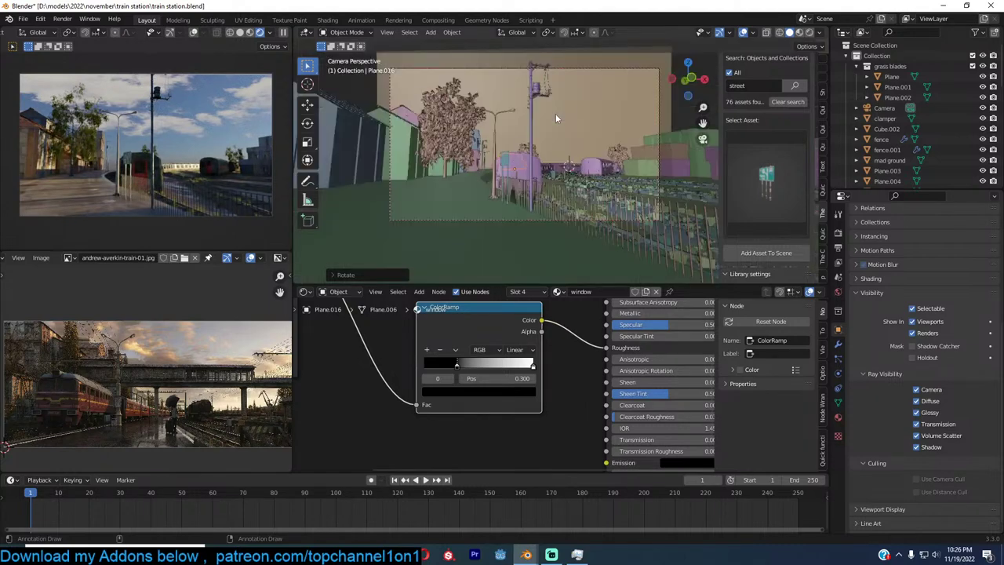
scroll(556, 118, down, 1)
key(r)
key(z)
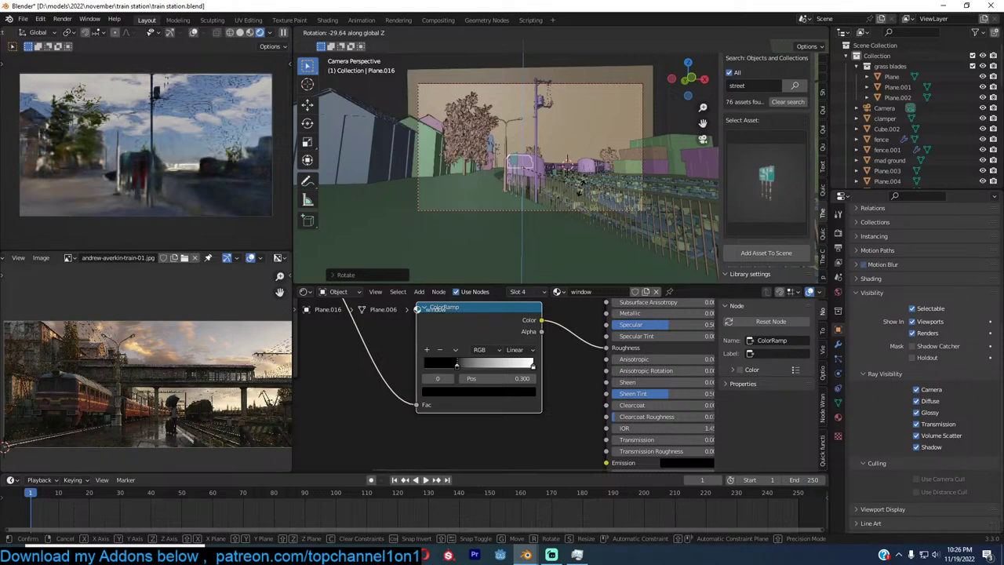
click(579, 196)
key(g)
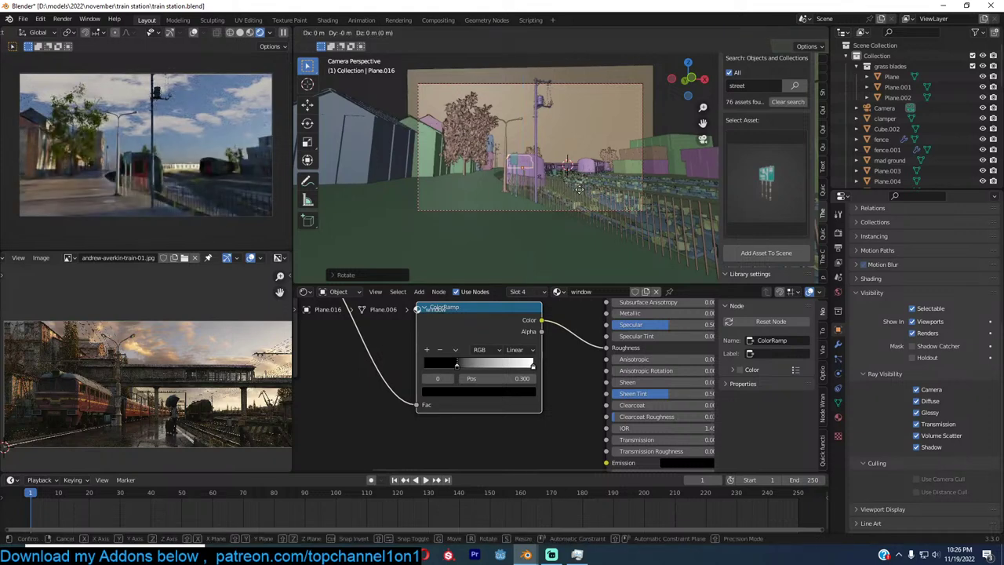
key(shift+z)
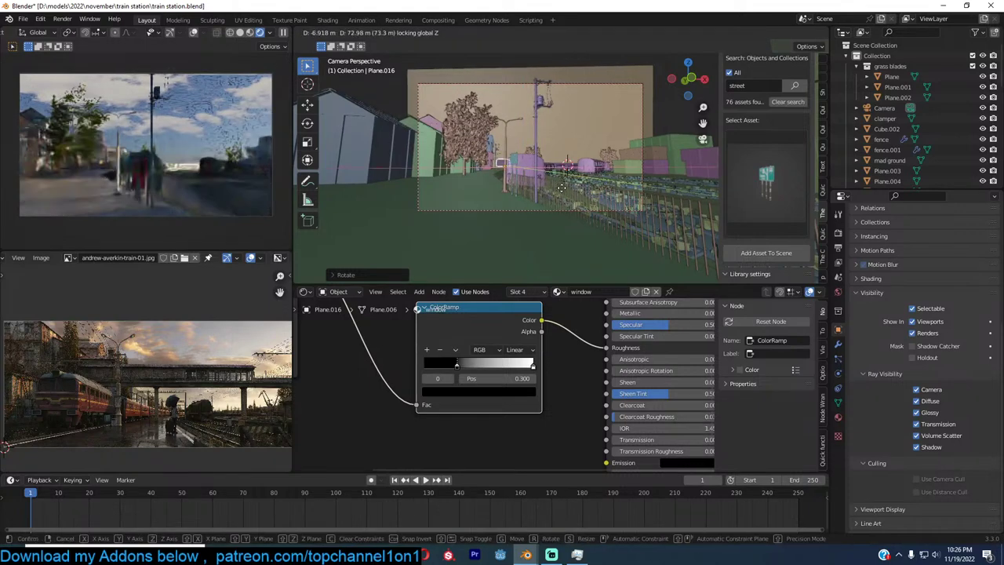
click(562, 188)
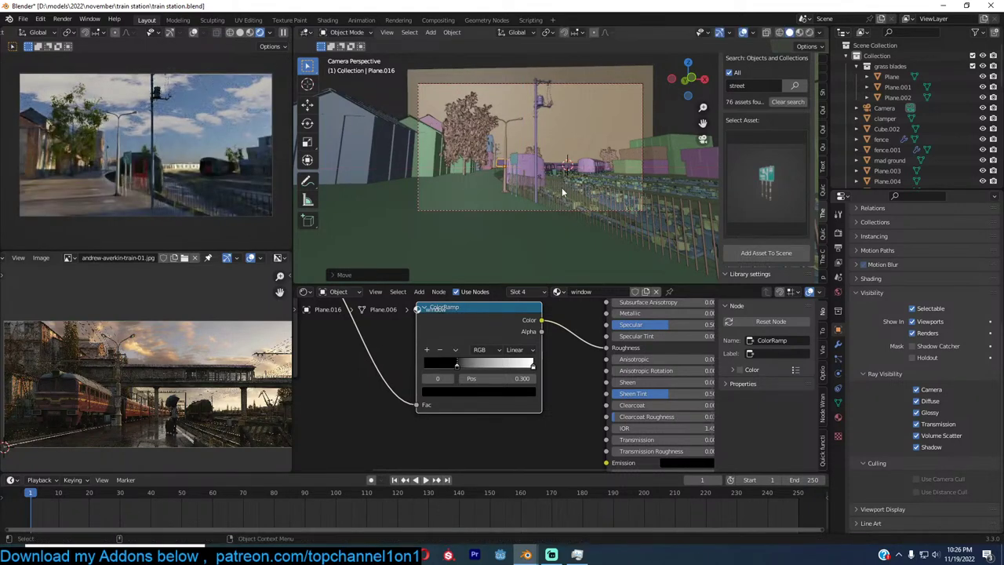
Lower the distant building about 2 m along global Z and save the file
scroll(561, 177, up, 5)
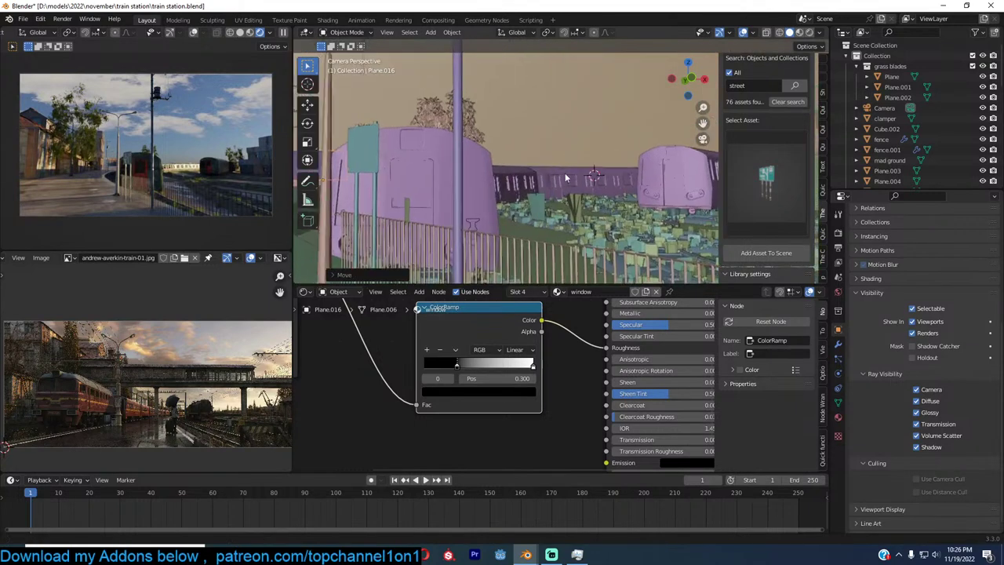
key(g)
key(z)
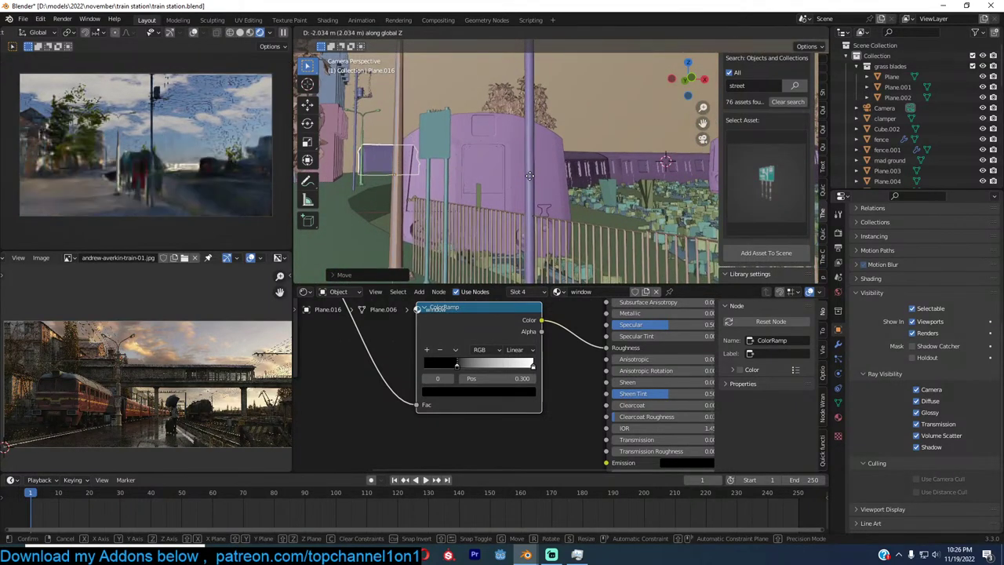
click(530, 175)
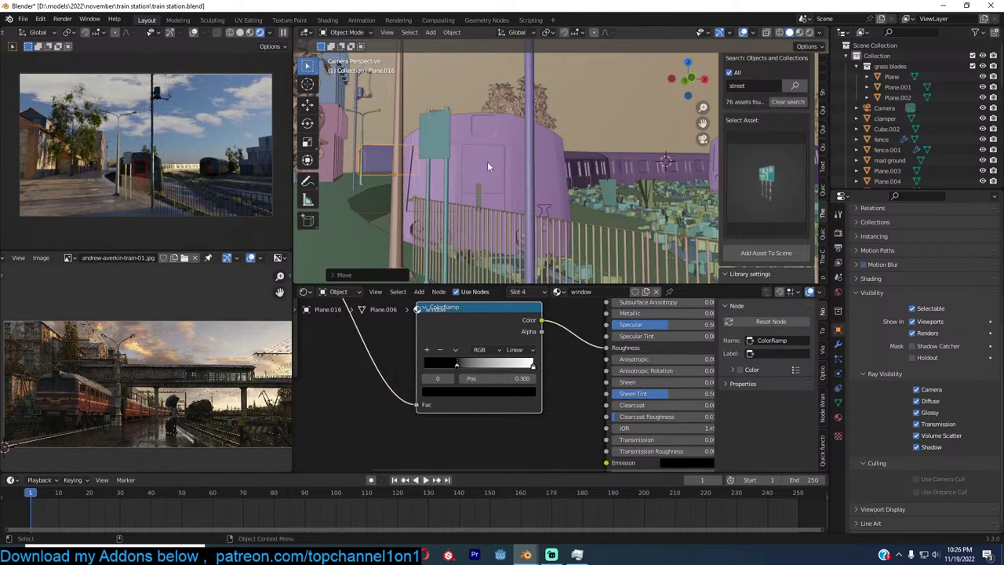
key(ctrl+s)
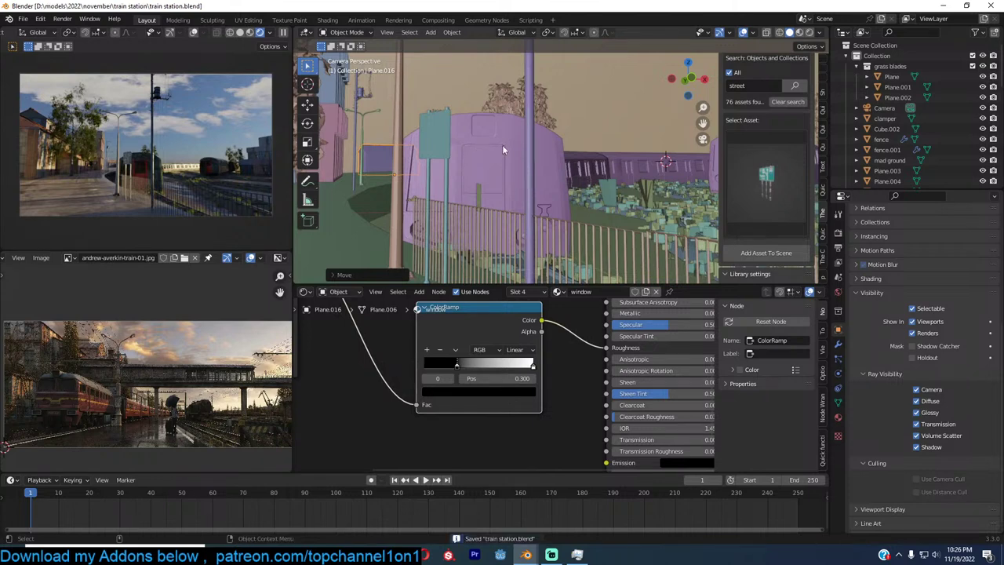
Search the asset library for "wire" and choose a sagging wire asset
scroll(244, 357, down, 1)
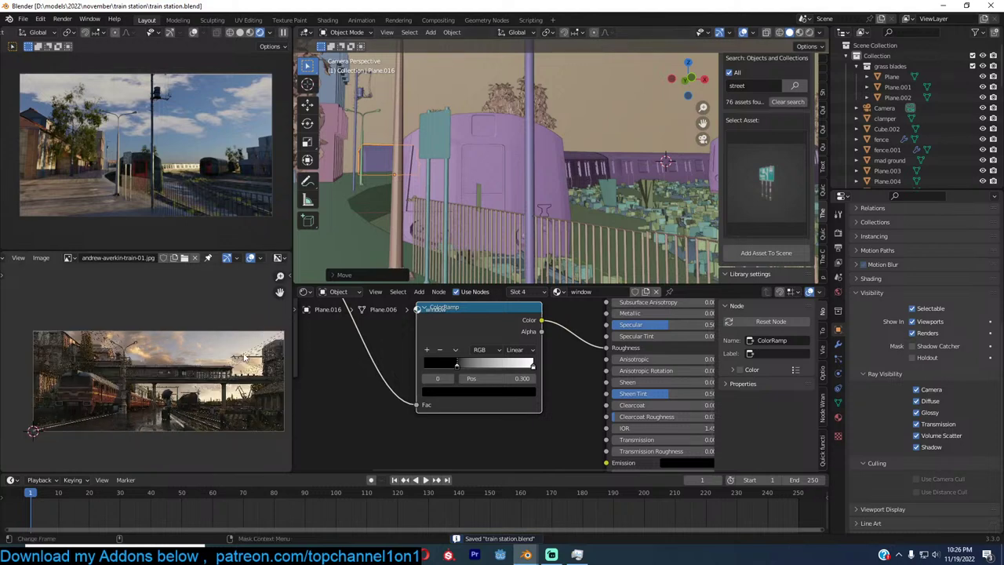
scroll(760, 151, up, 2)
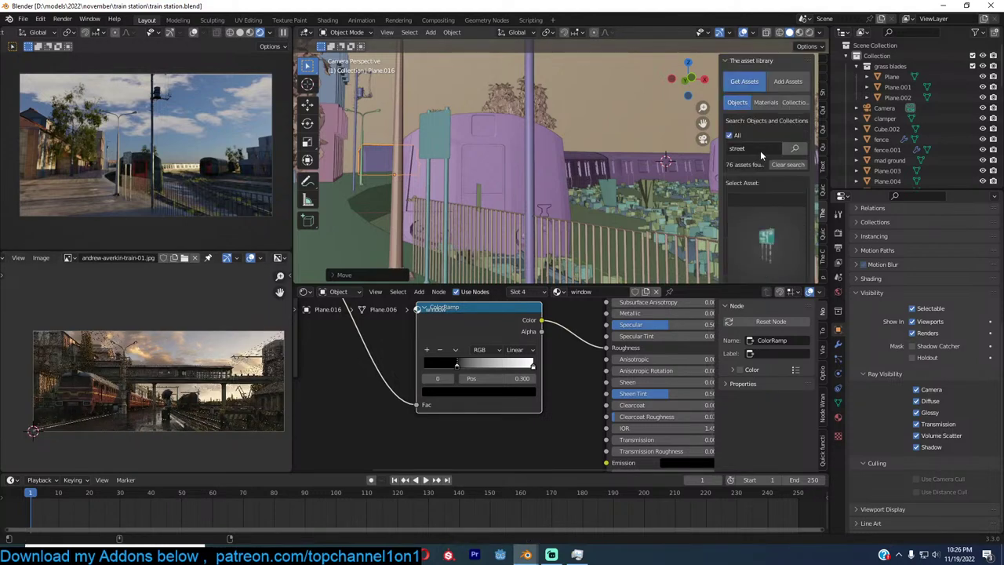
click(760, 150)
text(wire)
key(Return)
click(766, 238)
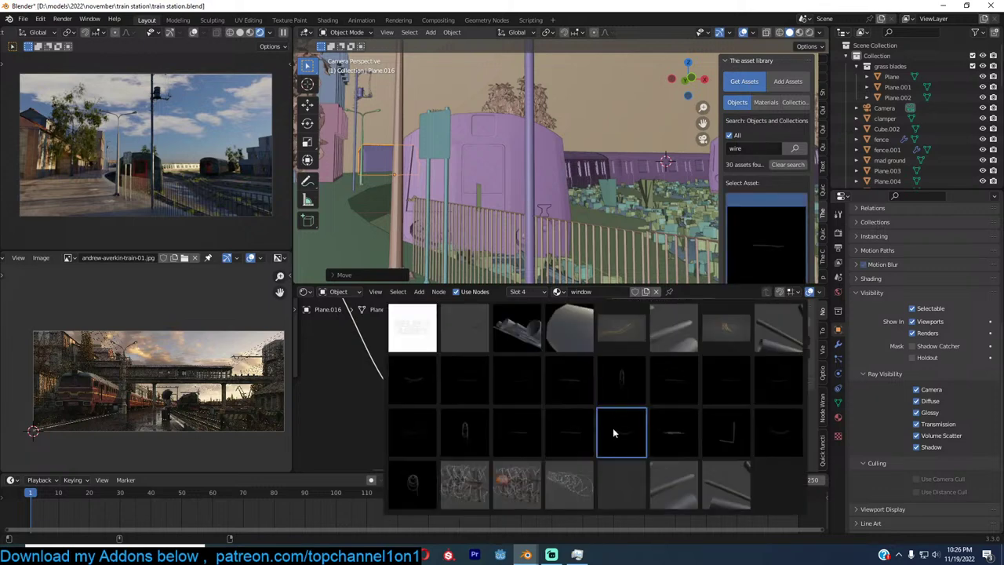
click(614, 429)
Save the file and add the chosen wire asset to the scene
scroll(621, 177, down, 4)
scroll(622, 174, down, 2)
shift+middle_drag(632, 186, 624, 204)
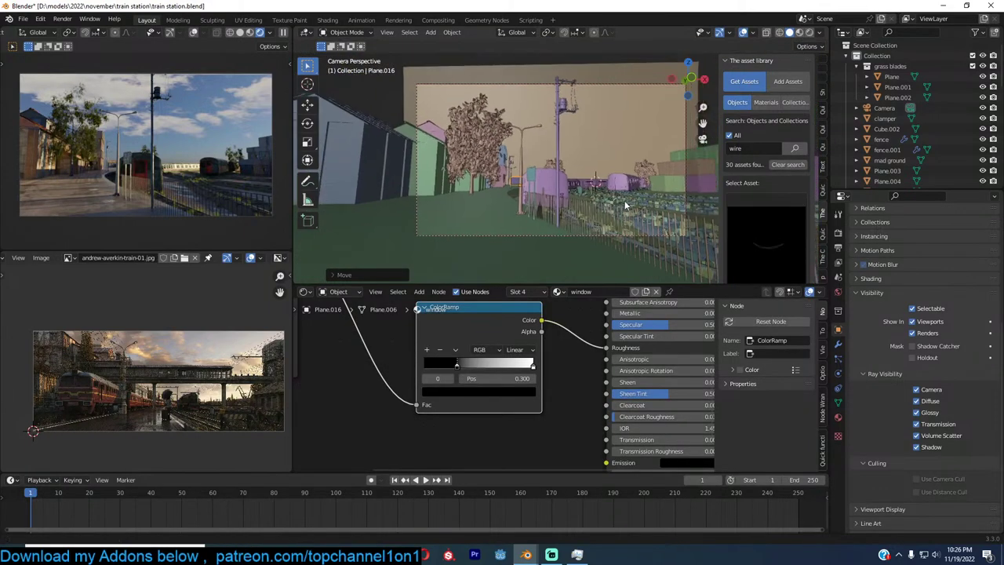
key(ctrl+s)
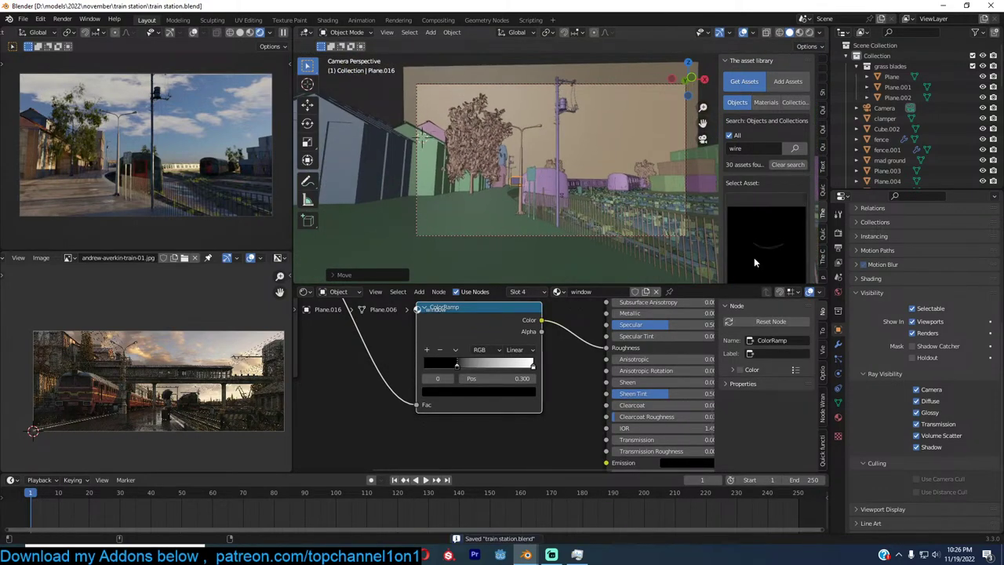
scroll(752, 257, down, 2)
click(761, 253)
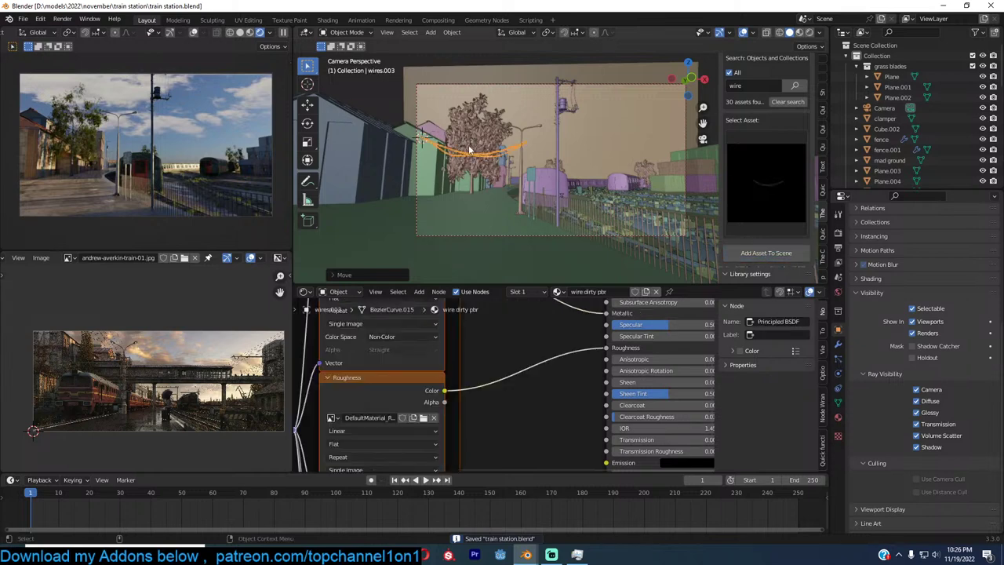
Pause the rendered preview, scale up the new wires and move them across toward the utility pole
click(281, 33)
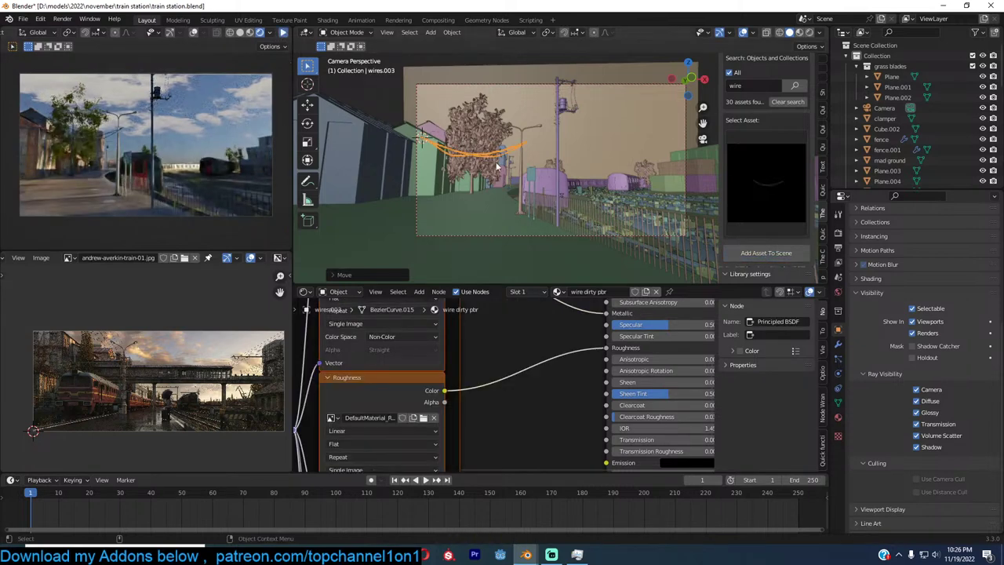
key(s)
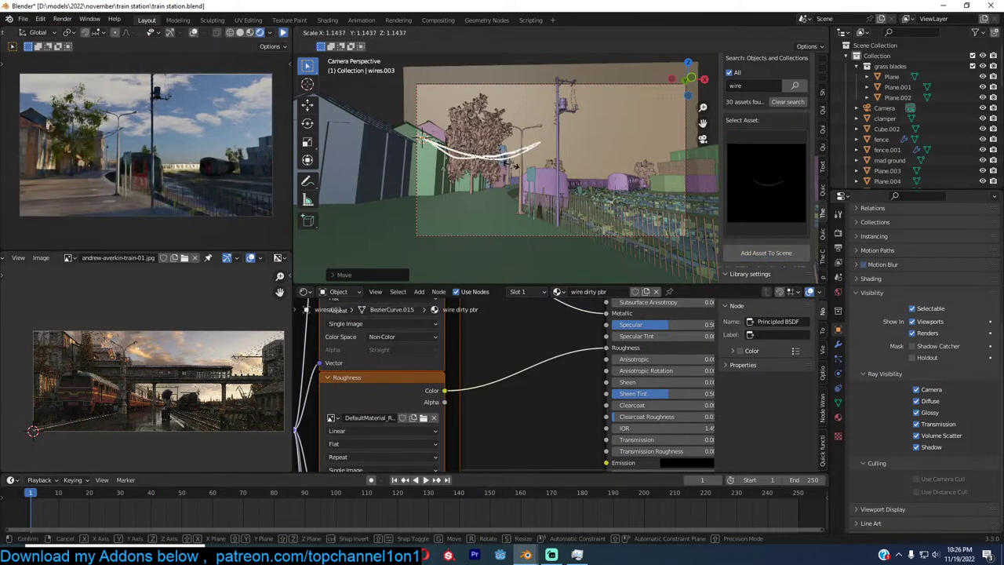
click(477, 165)
key(g)
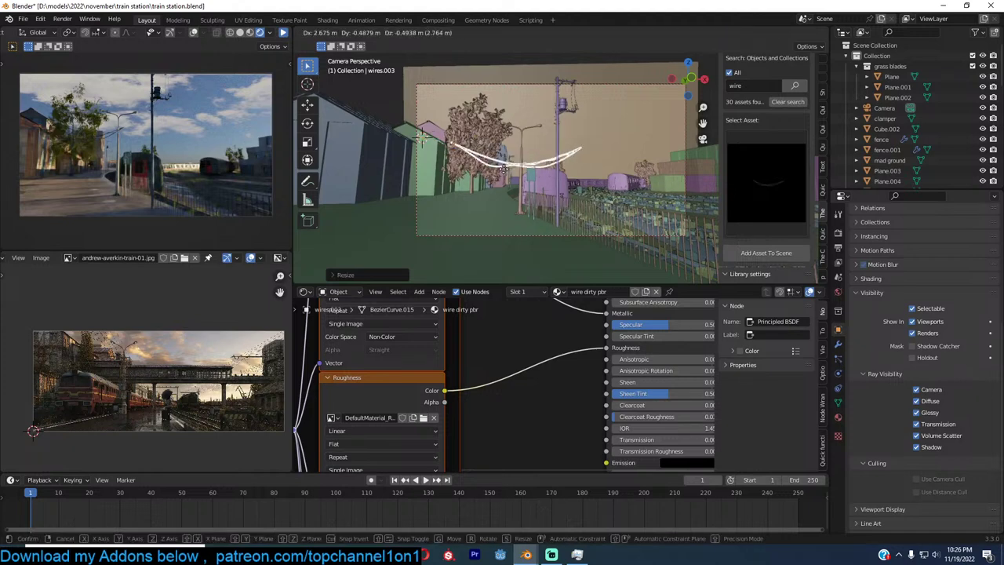
click(500, 174)
Stretch the wires' end past the utility pole by moving its end vertices with proportional editing and an enlarged influence radius
key(Tab)
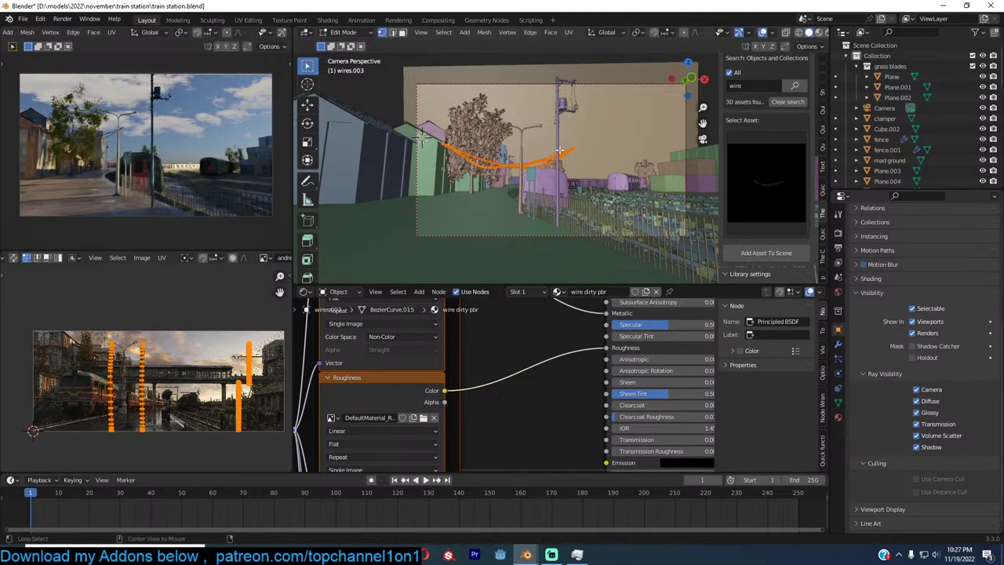
drag(588, 124, 577, 156)
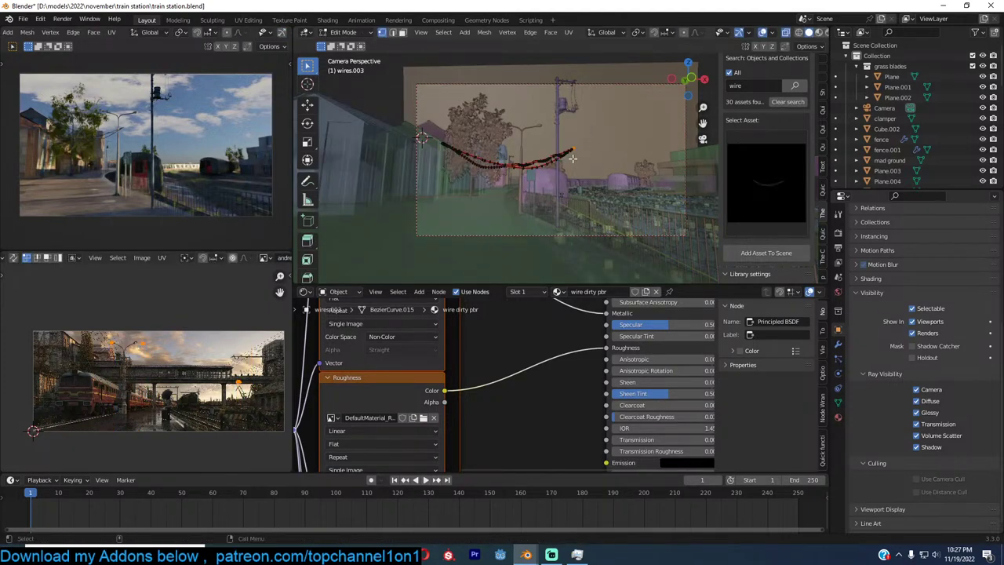
key(o)
shift+middle_drag(579, 168, 516, 175)
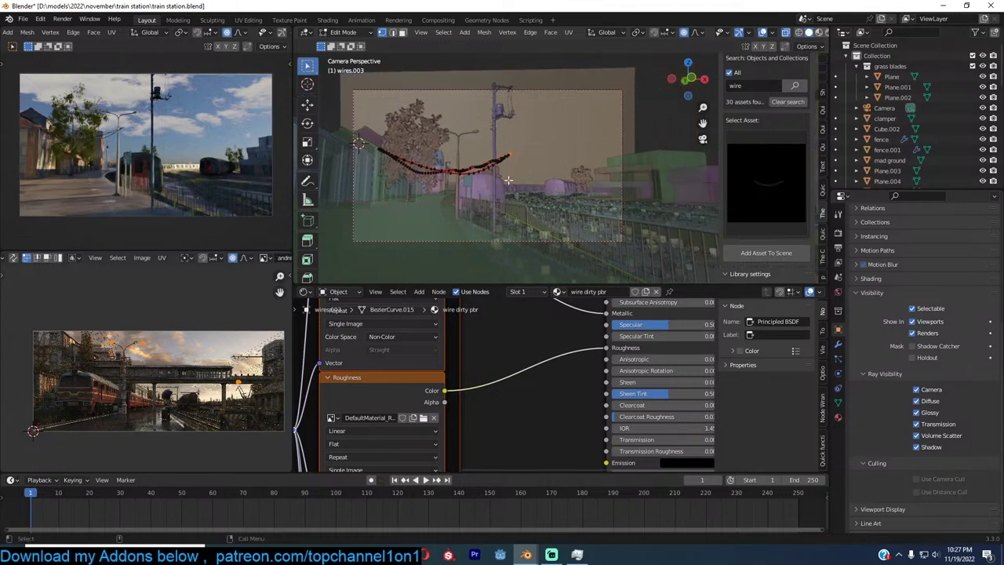
key(g)
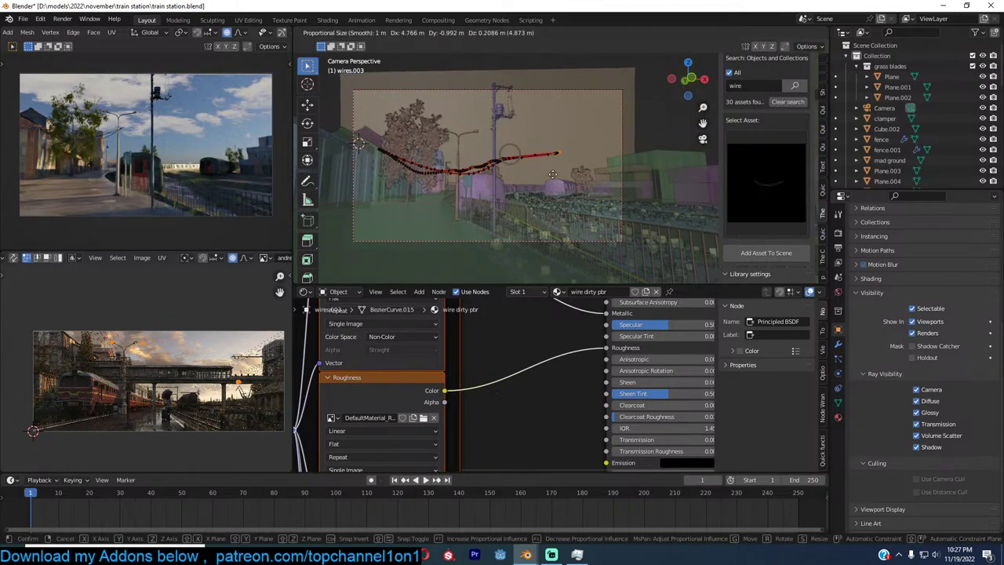
scroll(553, 175, down, 20)
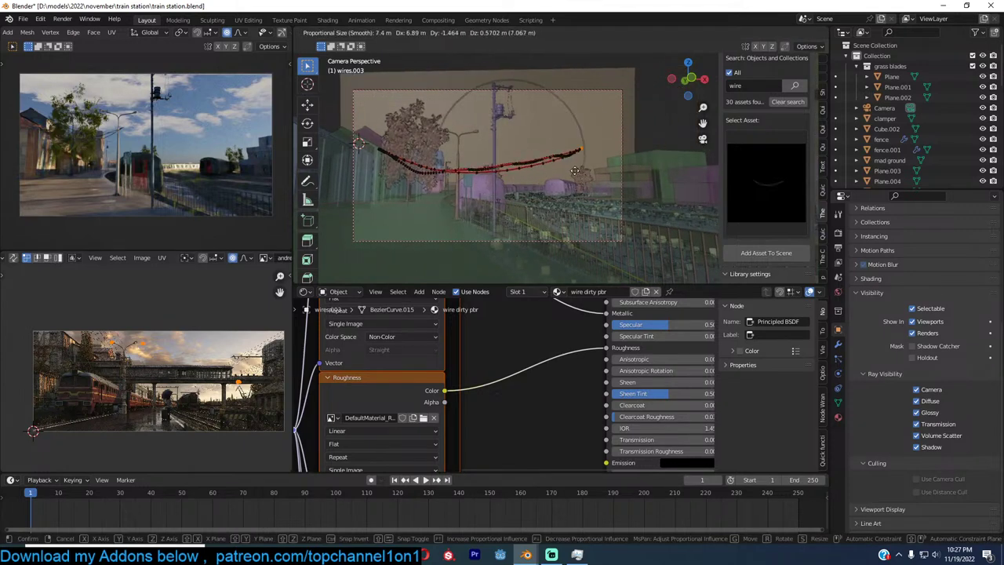
click(634, 170)
key(Tab)
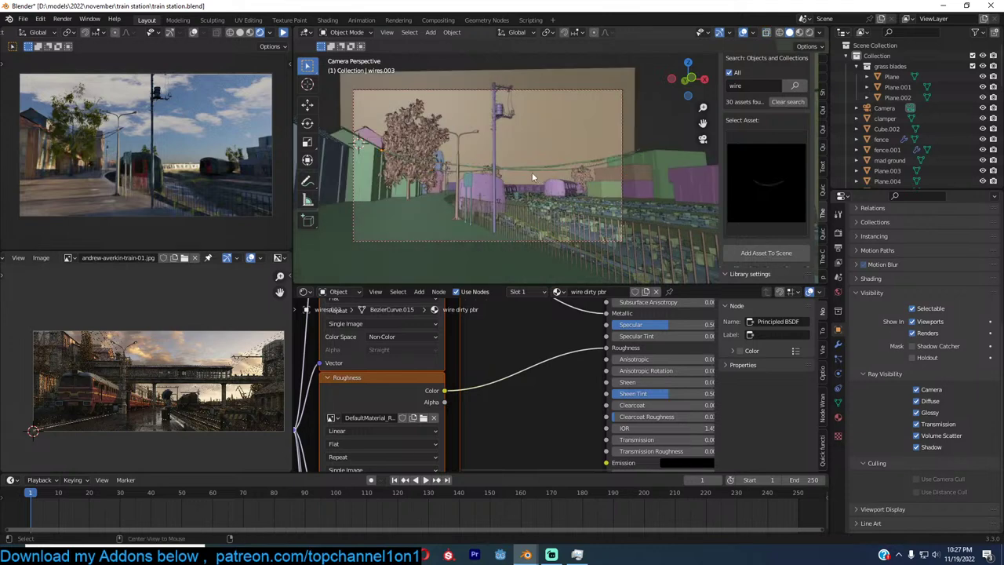
Place a linked duplicate of the wires farther along the tracks in top view and rotate it to cross them
key(KP_7)
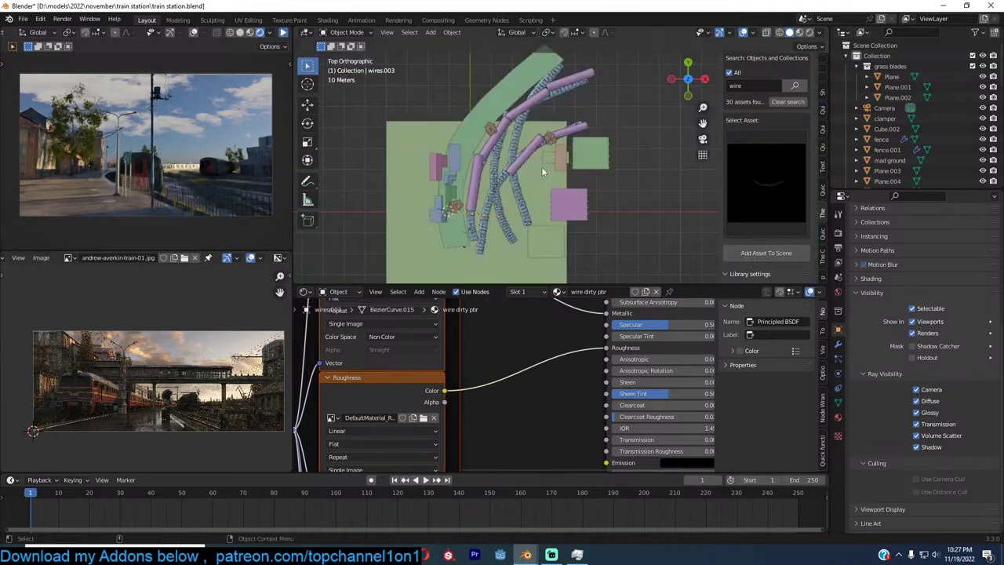
scroll(458, 215, up, 2)
key(alt+d)
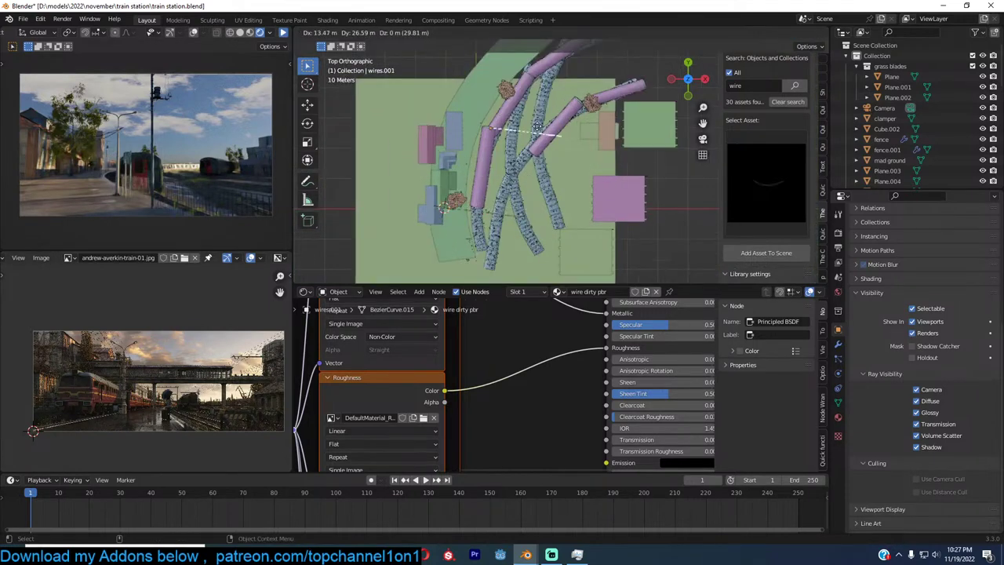
click(533, 130)
key(r)
click(531, 135)
Scale the duplicated wires up to about 1.36 times their size, checking them through the camera
key(KP_0)
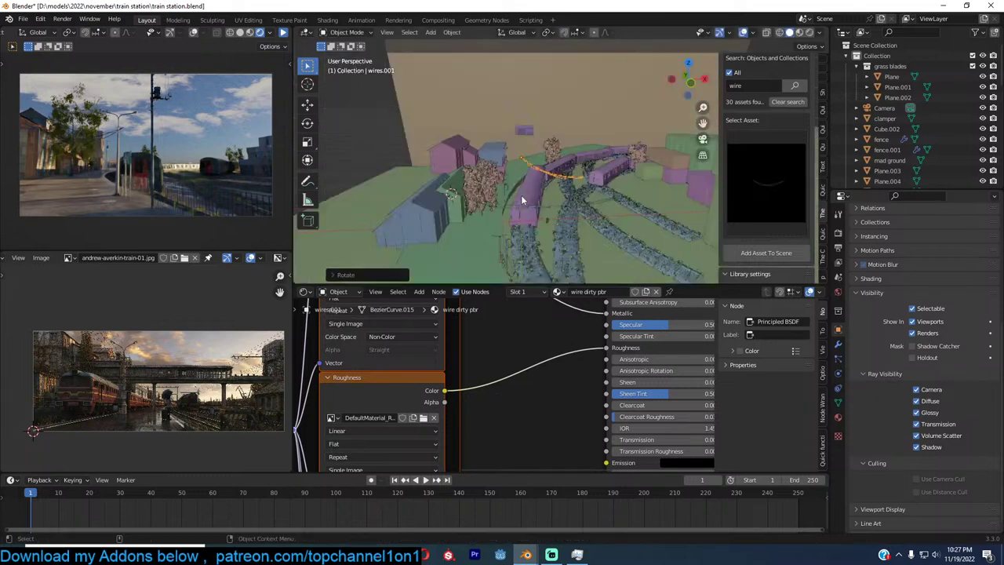
key(s)
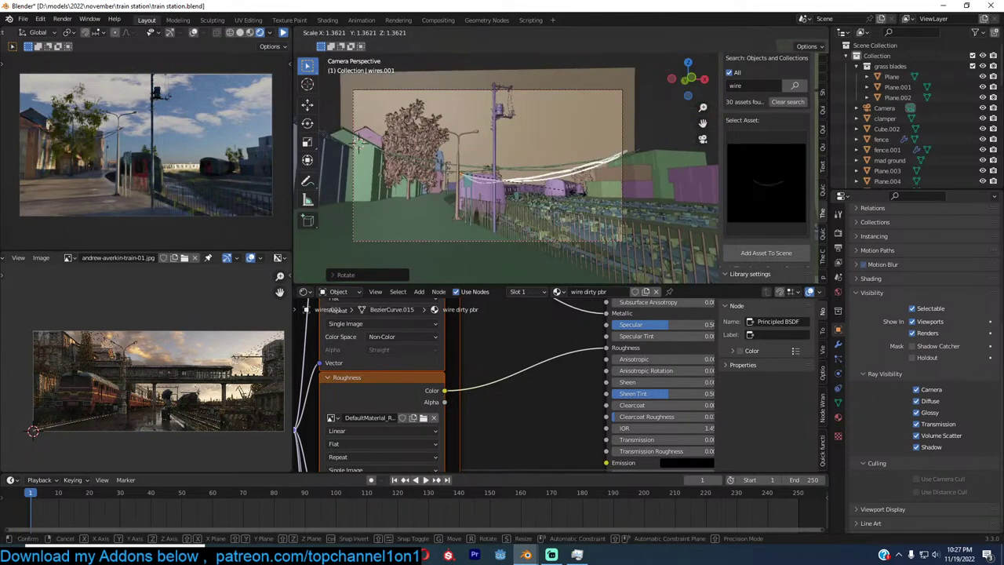
click(563, 207)
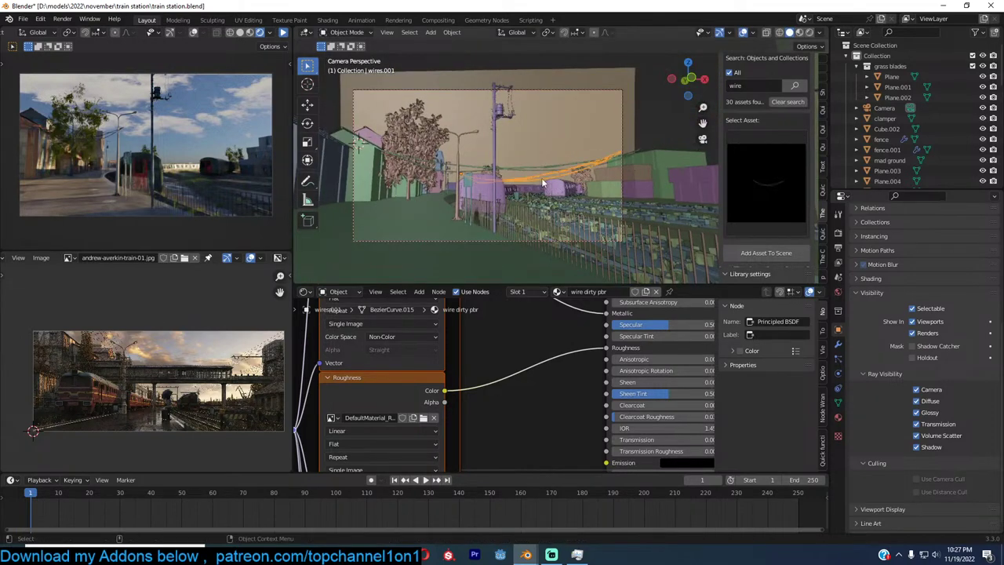
Place a linked duplicate of the crossing wires up beside the tree, save the file and resume the rendered preview
key(alt+d)
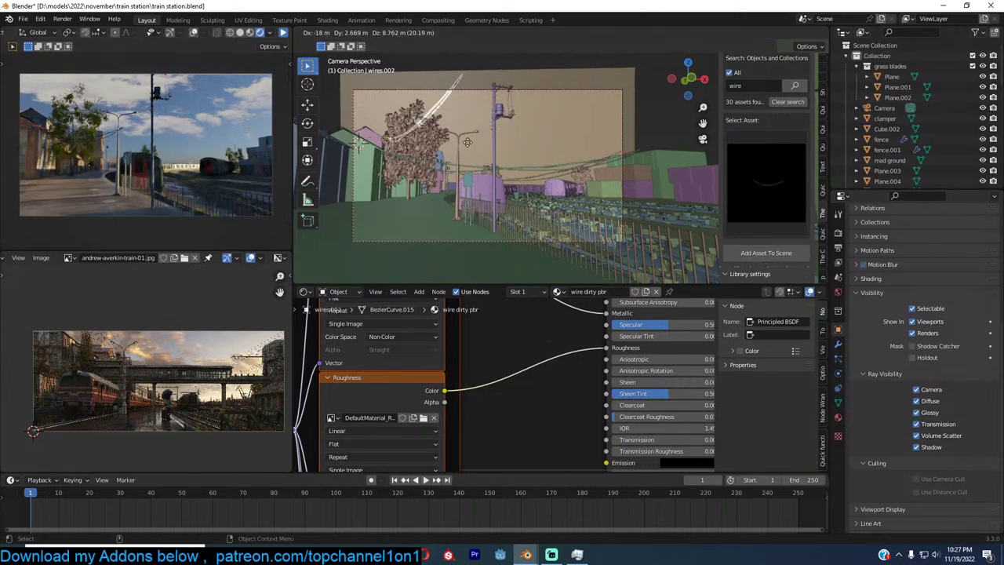
click(464, 157)
key(ctrl+s)
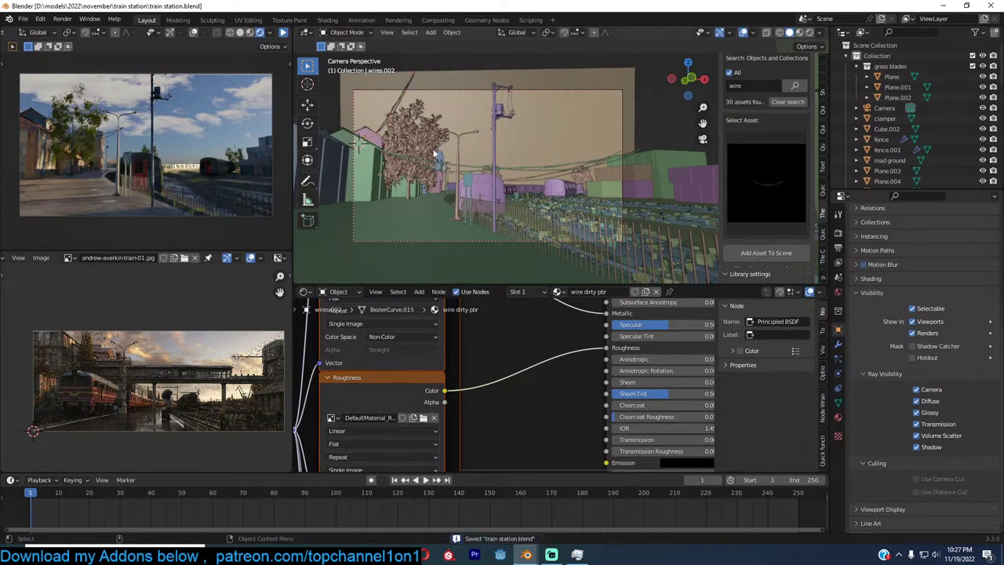
click(283, 35)
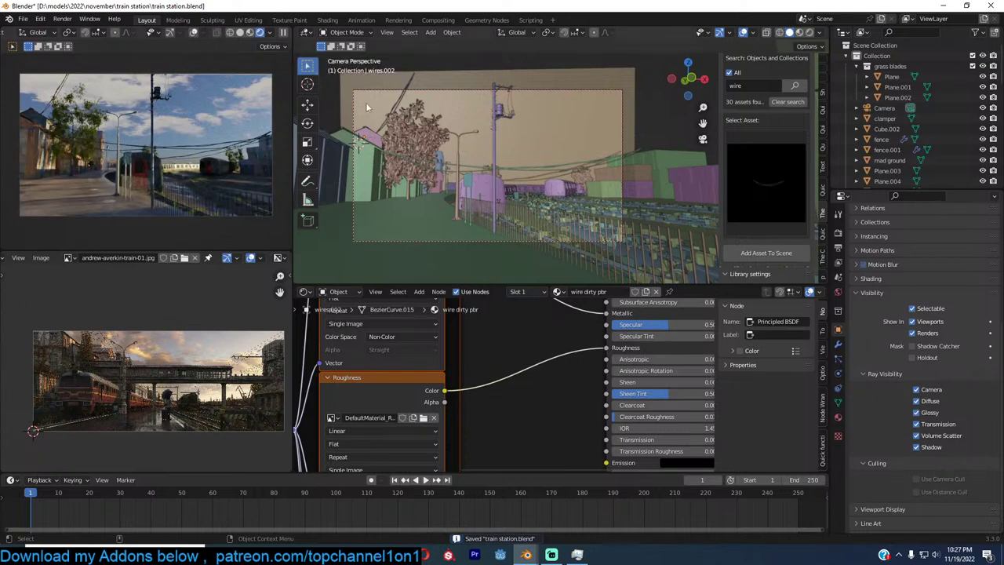
Duplicate the long wires spanning the tracks and rotate the copy slightly about the global Z axis
click(541, 173)
key(shift+d)
key(r)
key(z)
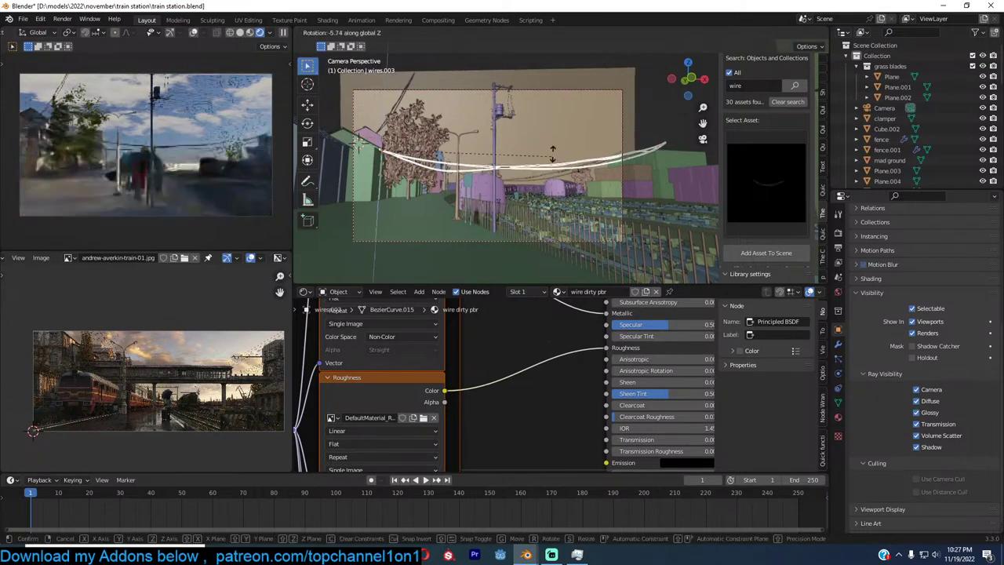
click(556, 148)
Raise the smaller wires behind the utility pole and scale them up to about 1.11 times their size
click(538, 186)
key(g)
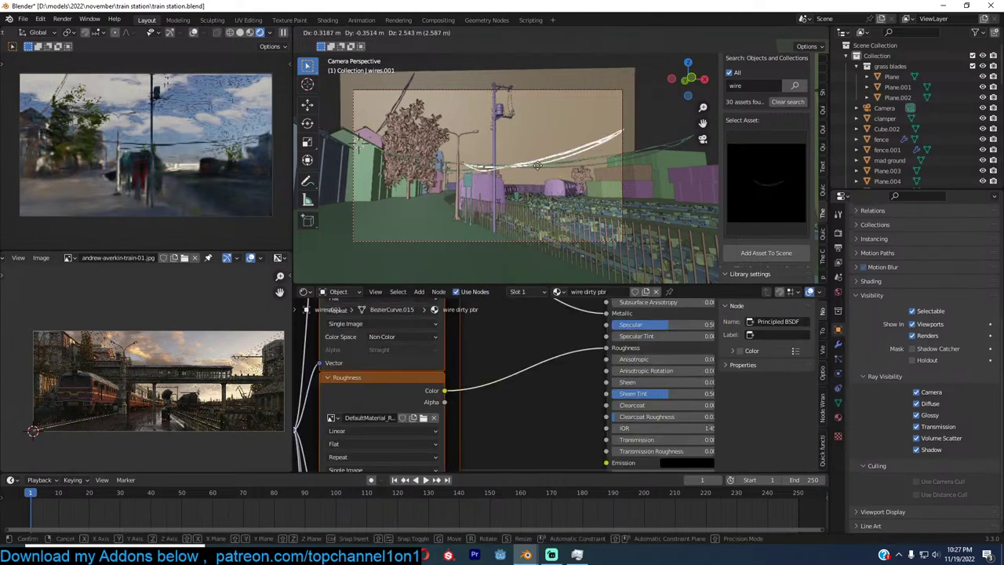
click(528, 165)
key(s)
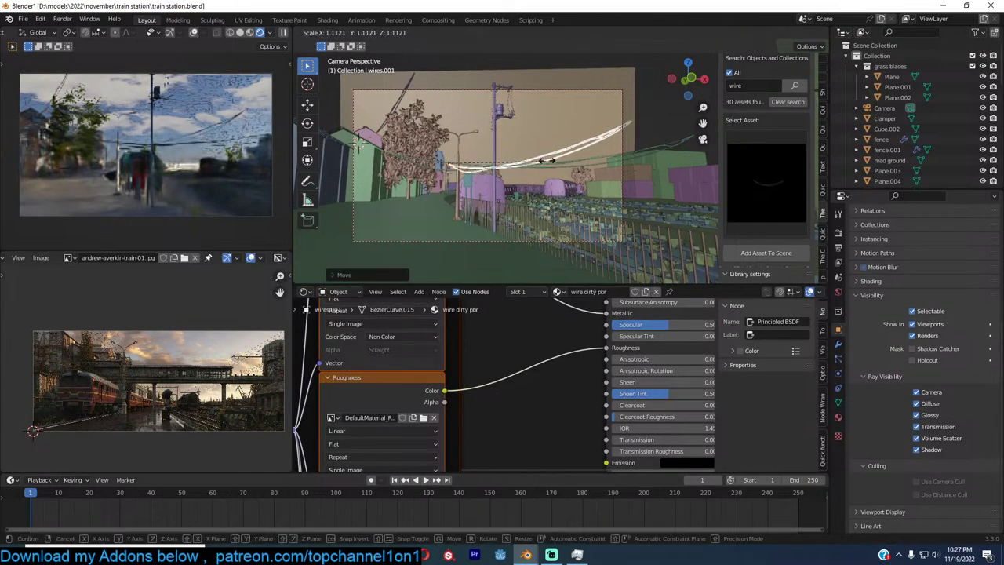
click(549, 161)
click(553, 187)
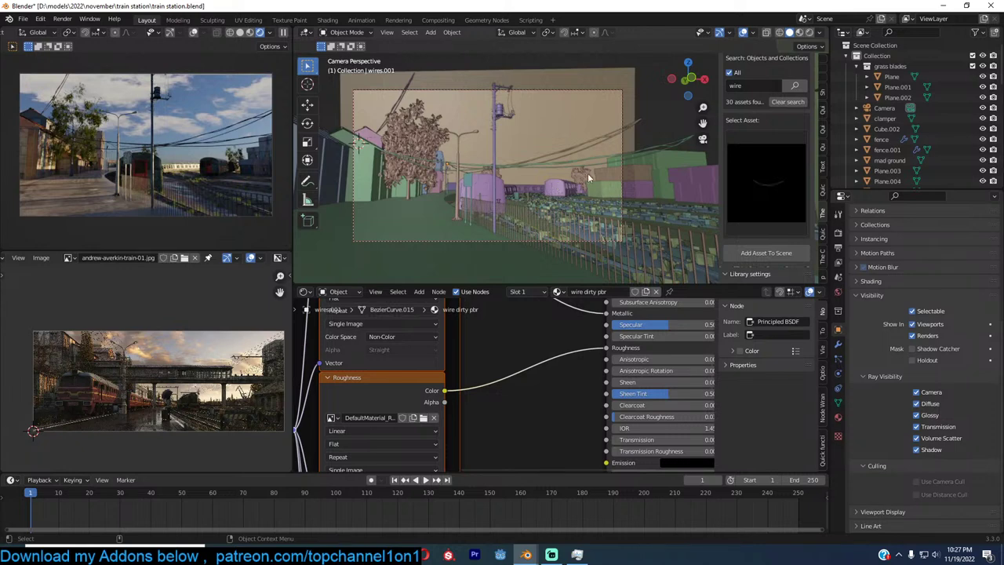
Look through the asset library settings and the available library directories
click(773, 225)
click(772, 223)
scroll(765, 222, down, 2)
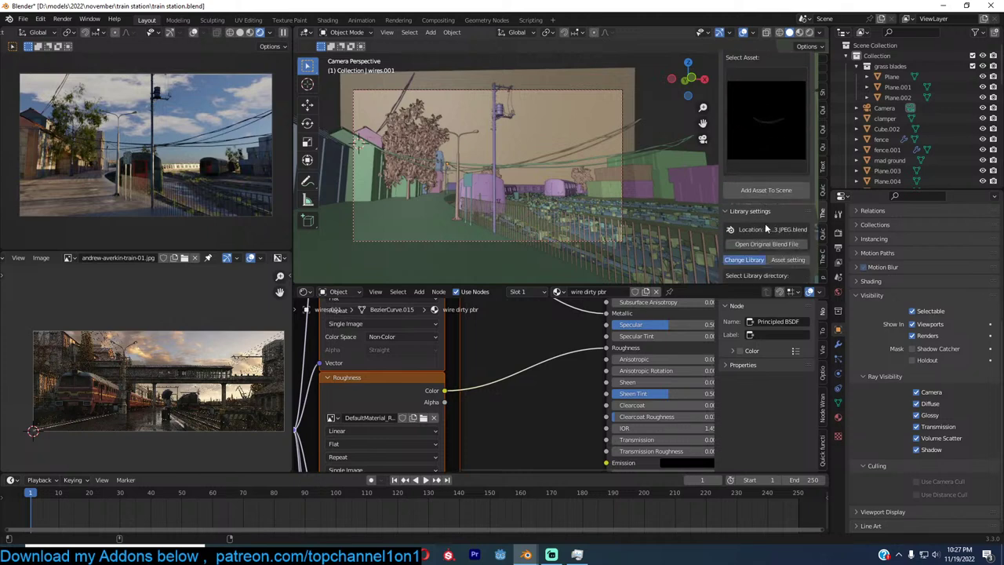
scroll(766, 228, down, 1)
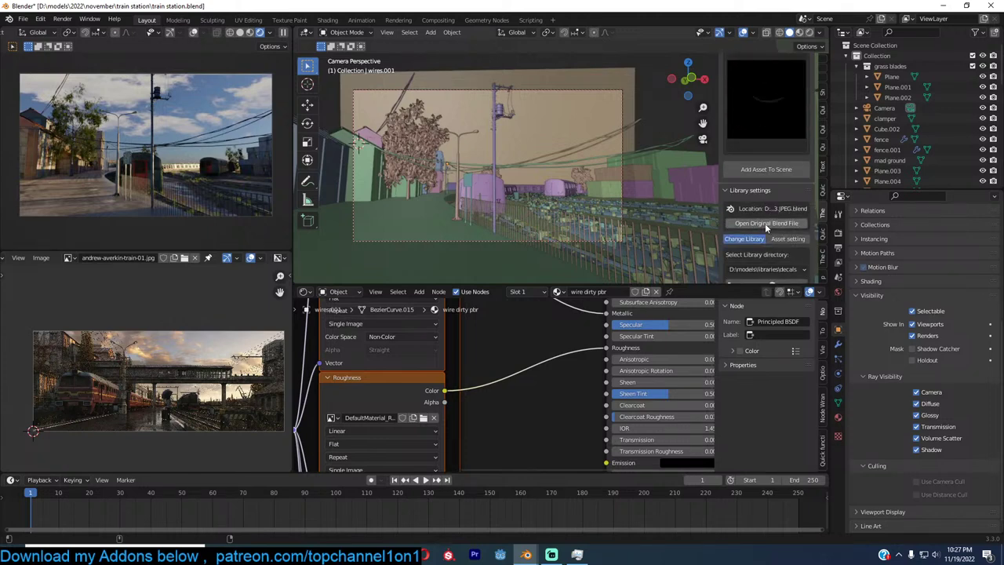
scroll(764, 223, down, 2)
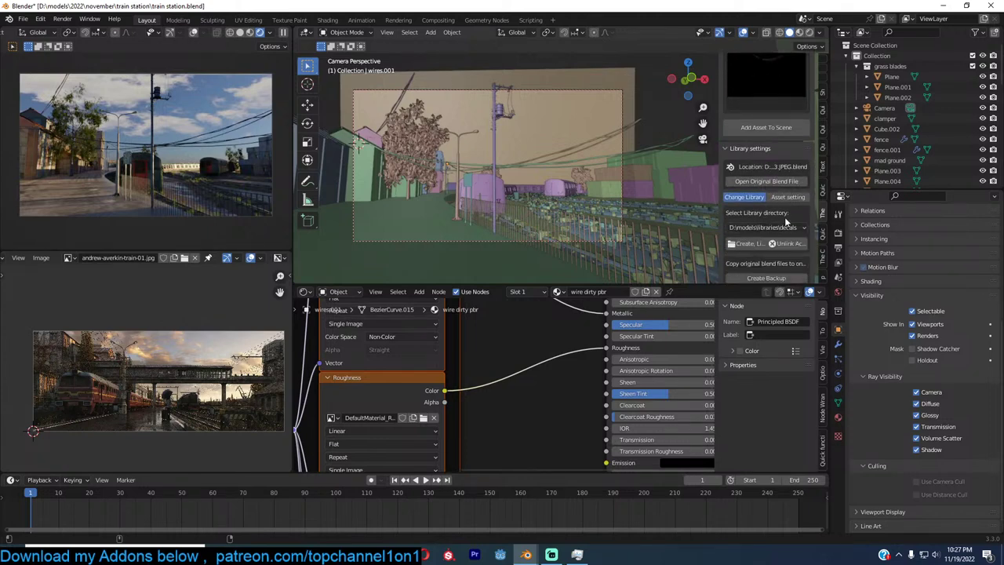
click(767, 227)
click(545, 241)
scroll(774, 227, down, 1)
scroll(772, 217, up, 3)
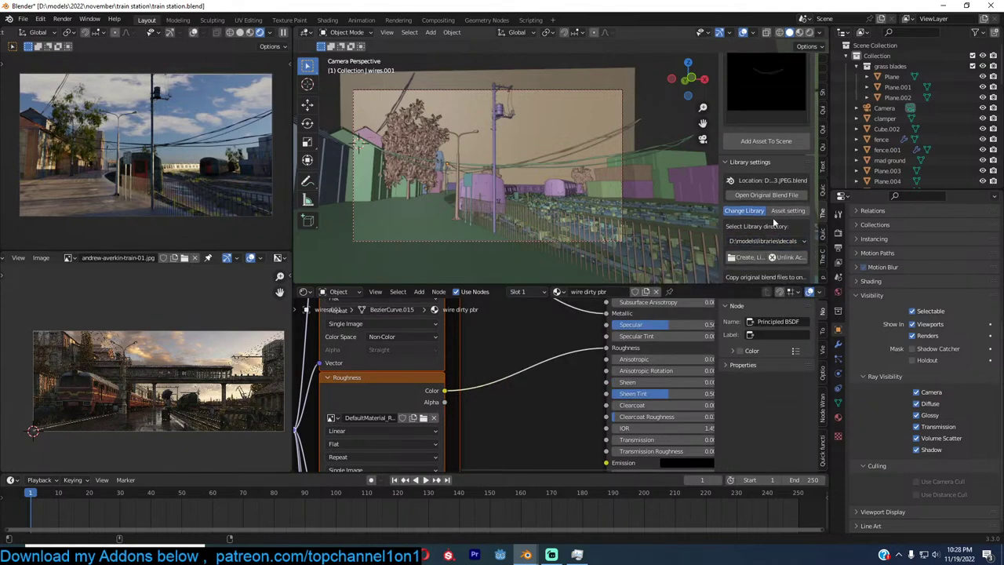
scroll(773, 217, down, 3)
click(758, 235)
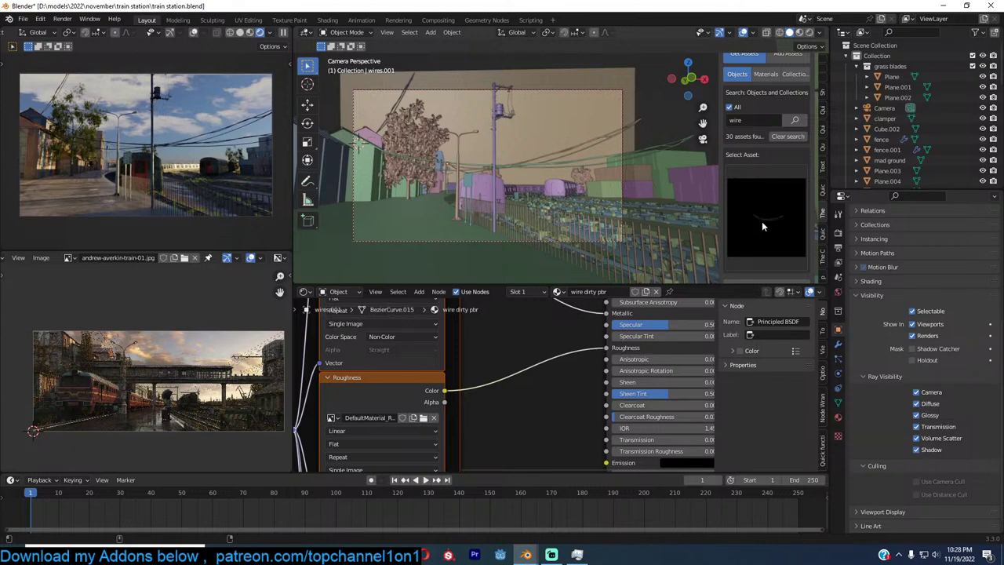
Clear the wire search and browse the uncategorized object assets for further props
click(788, 137)
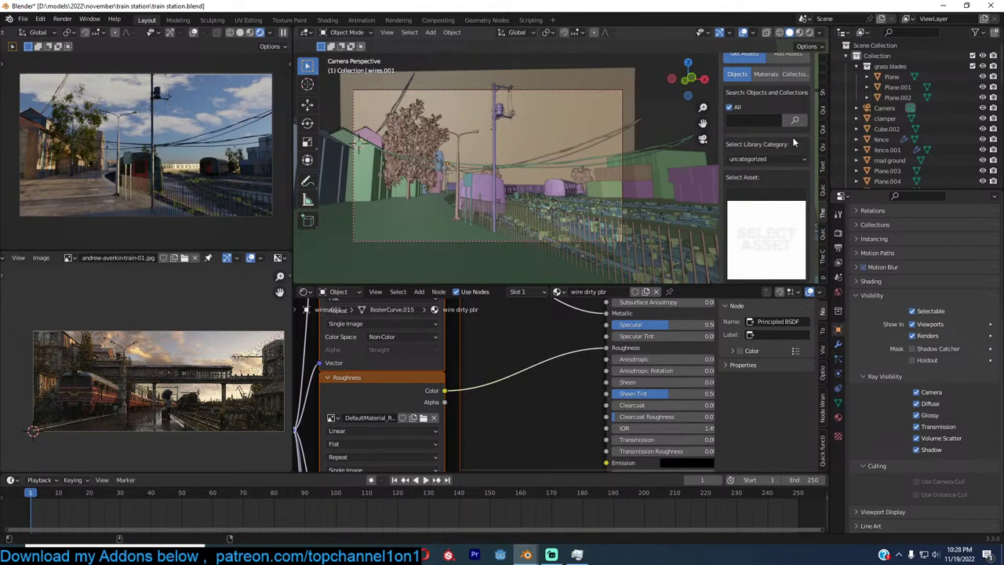
click(770, 206)
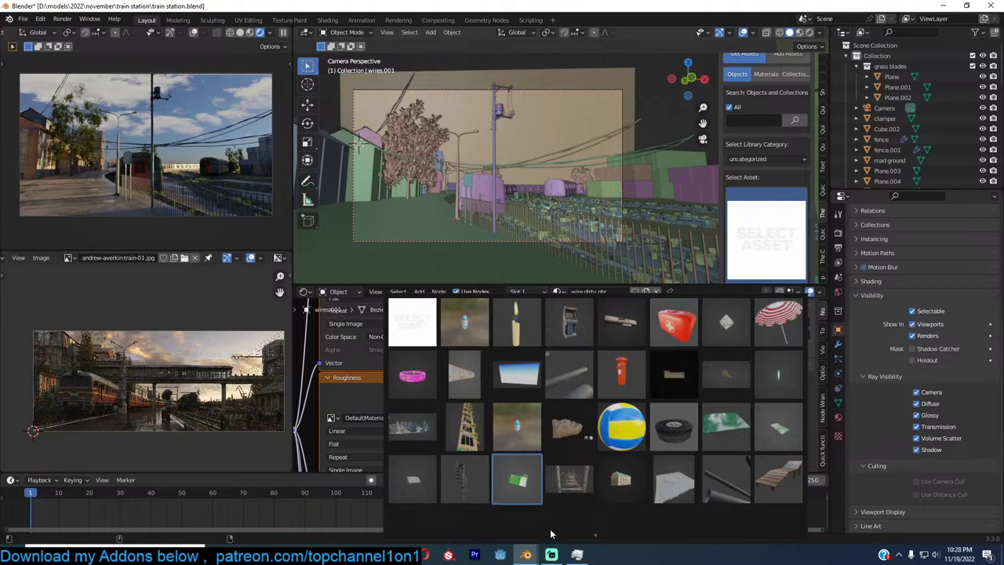
scroll(557, 527, down, 2)
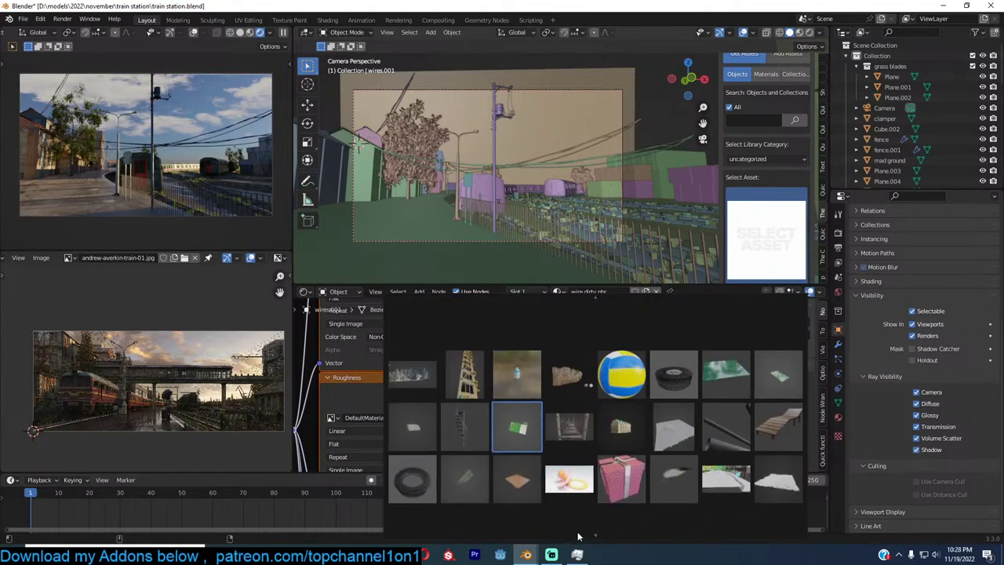
scroll(589, 536, down, 4)
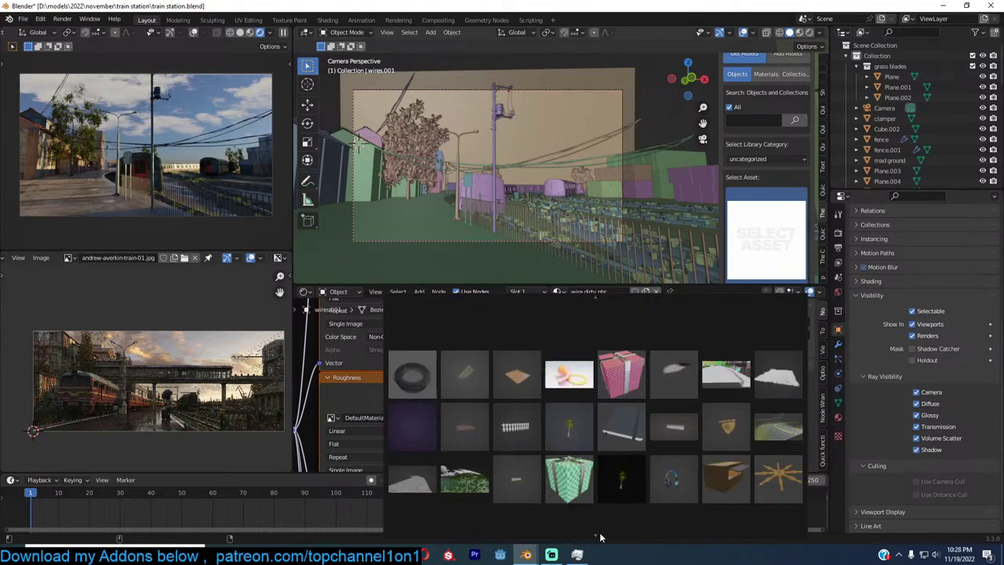
scroll(601, 538, down, 4)
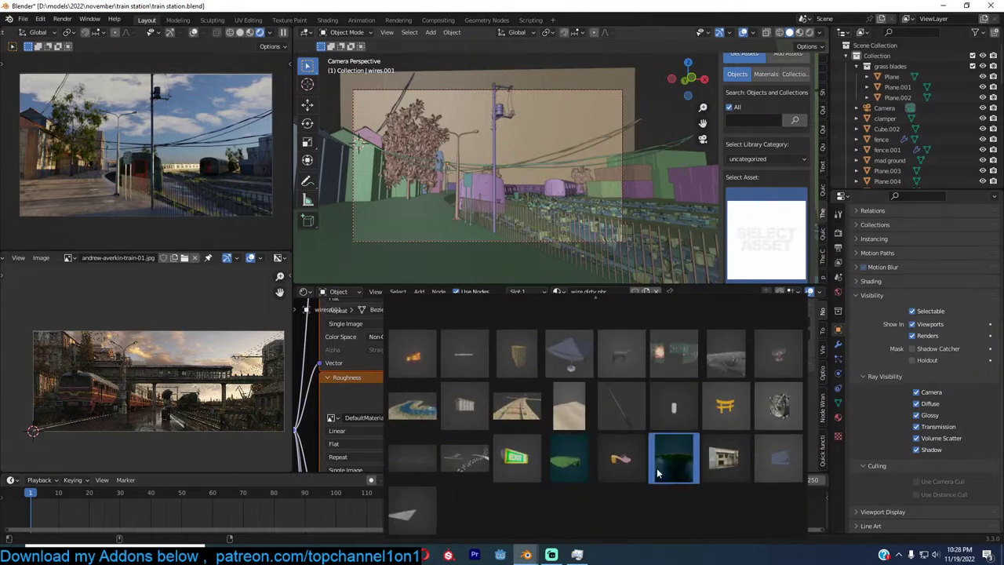
scroll(627, 377, up, 2)
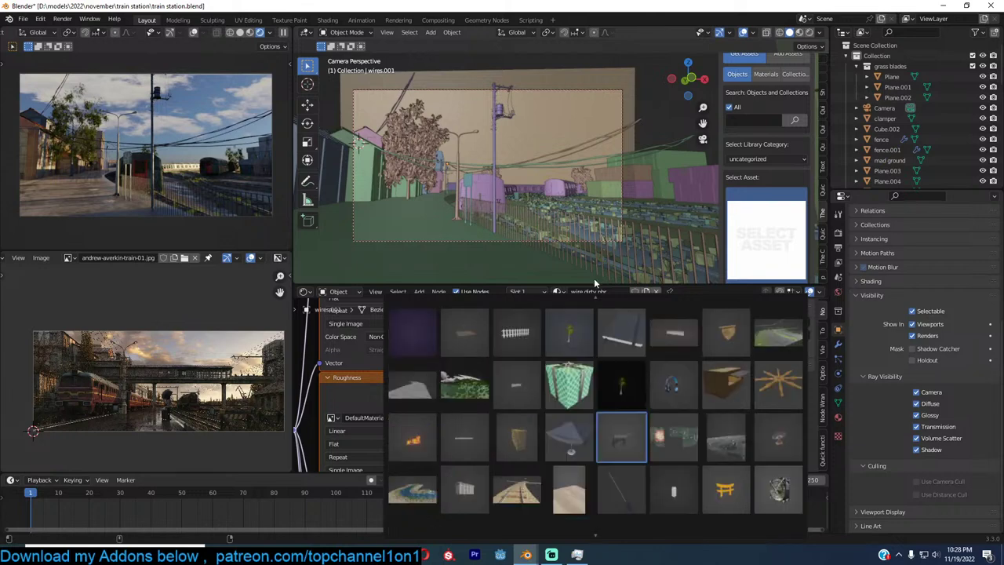
scroll(596, 416, down, 5)
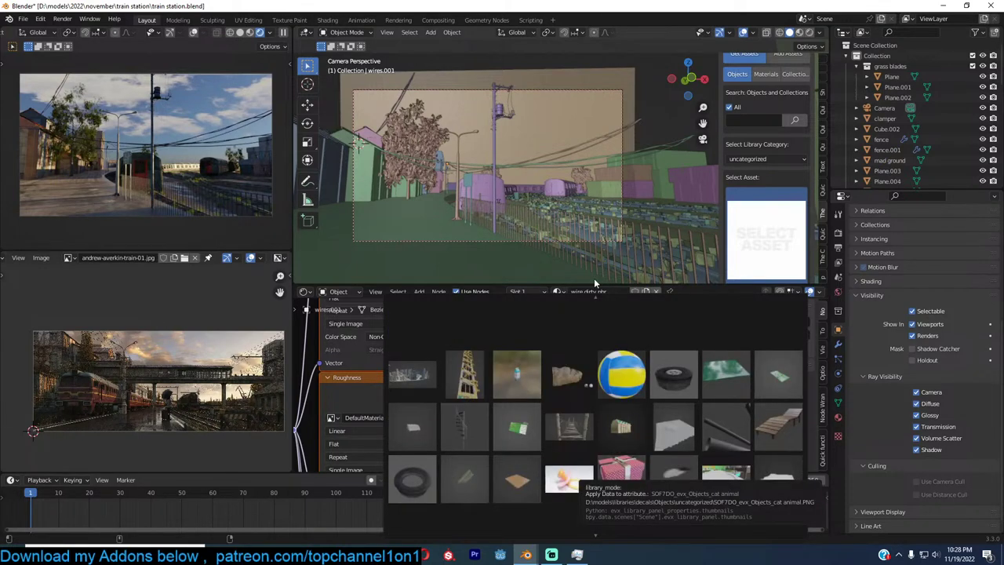
scroll(625, 327, up, 2)
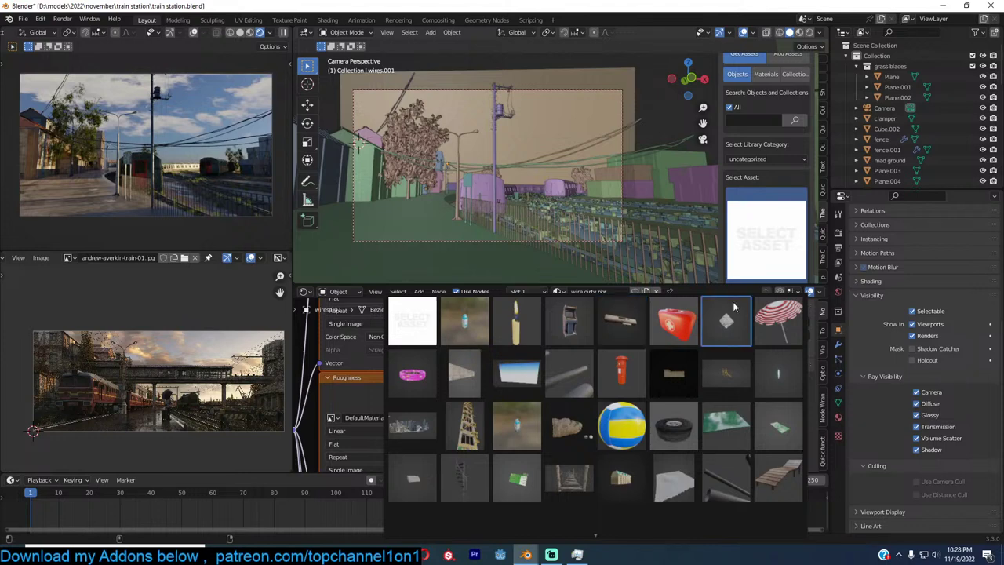
click(418, 336)
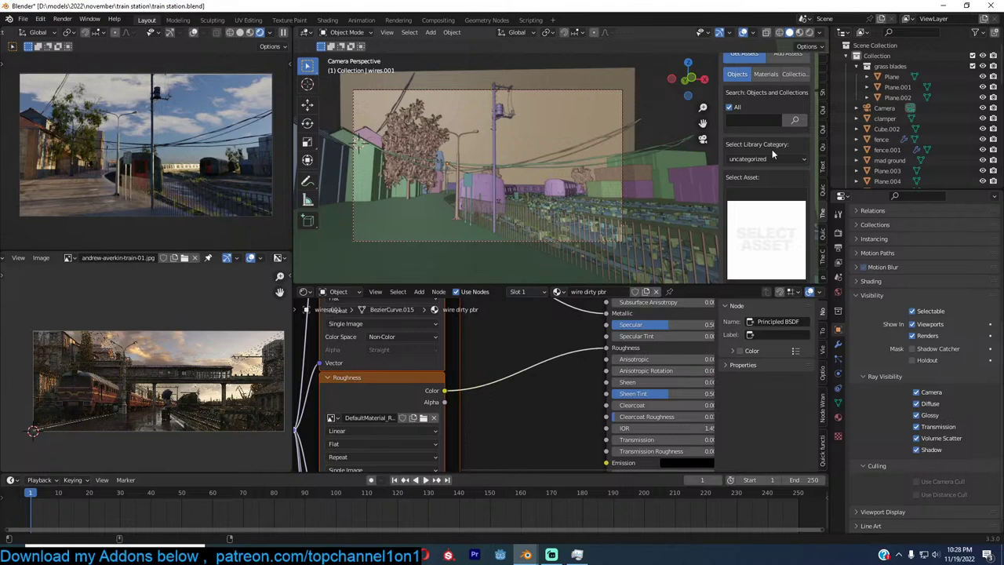
Browse the collection assets in the decals, electronics and uncategorized categories
click(765, 159)
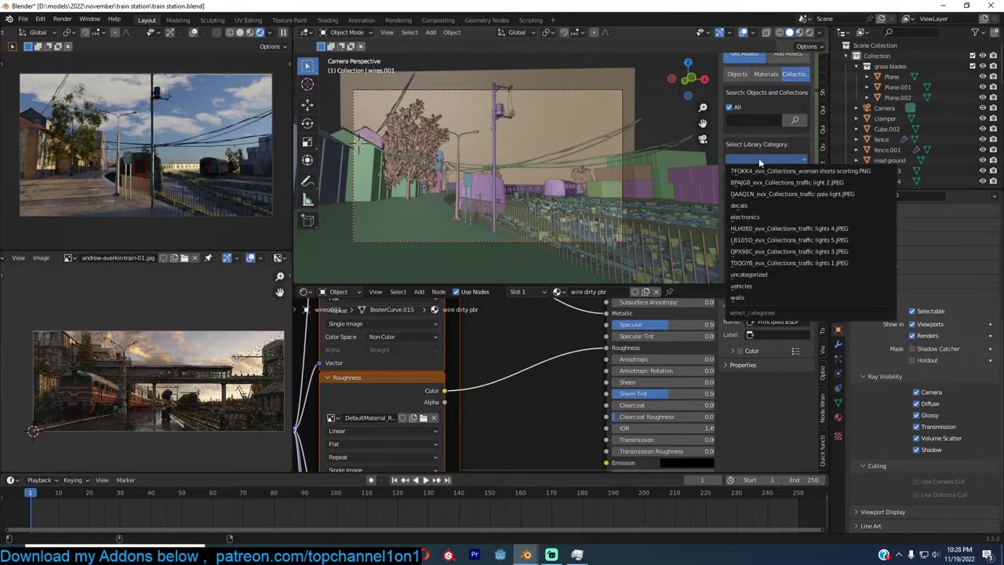
click(755, 204)
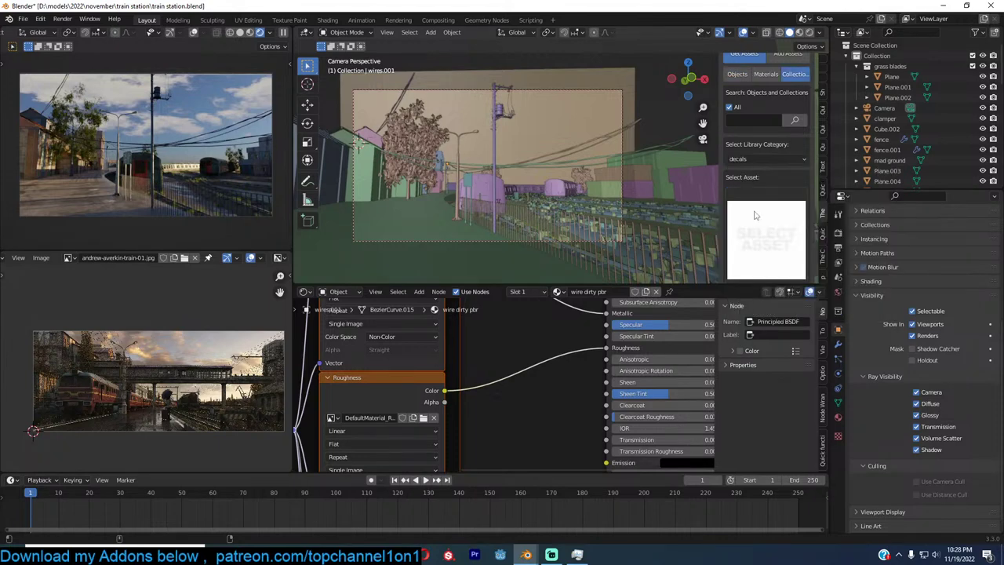
click(755, 214)
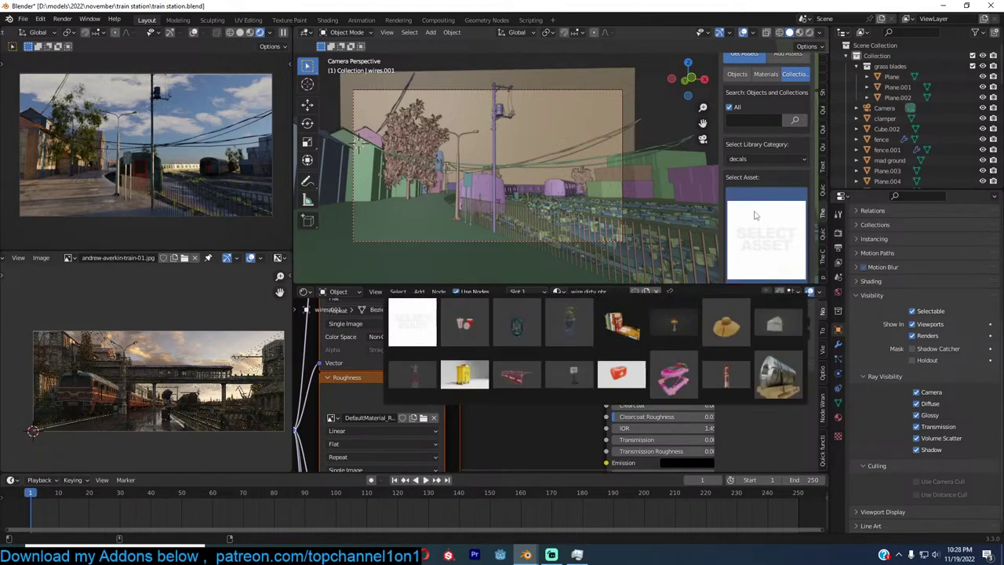
click(765, 160)
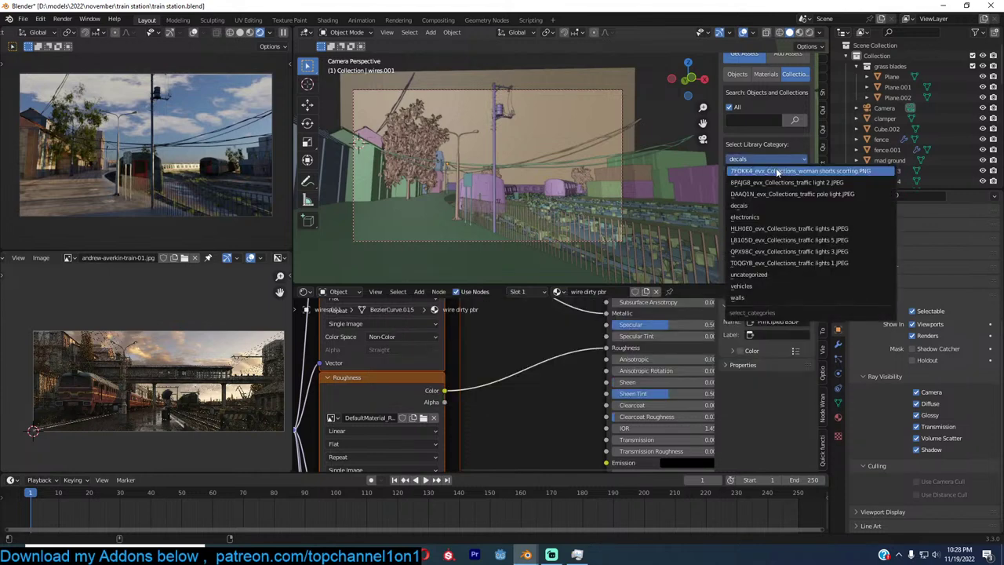
click(765, 218)
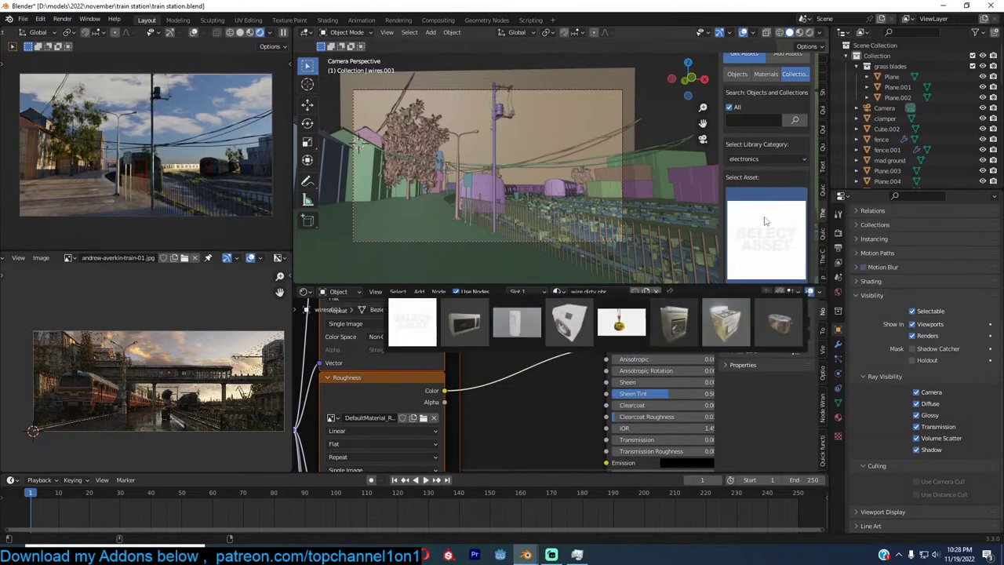
click(764, 159)
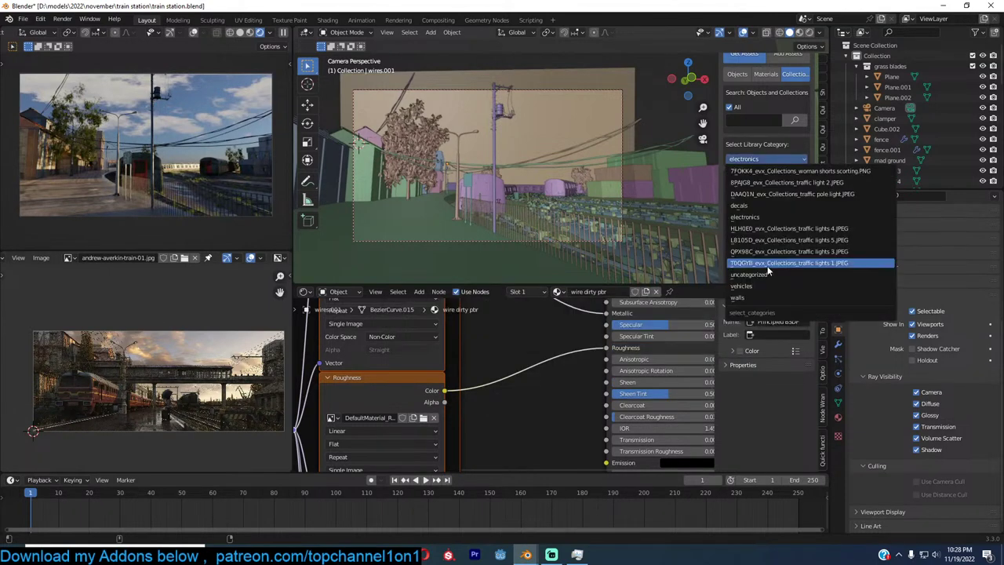
click(767, 273)
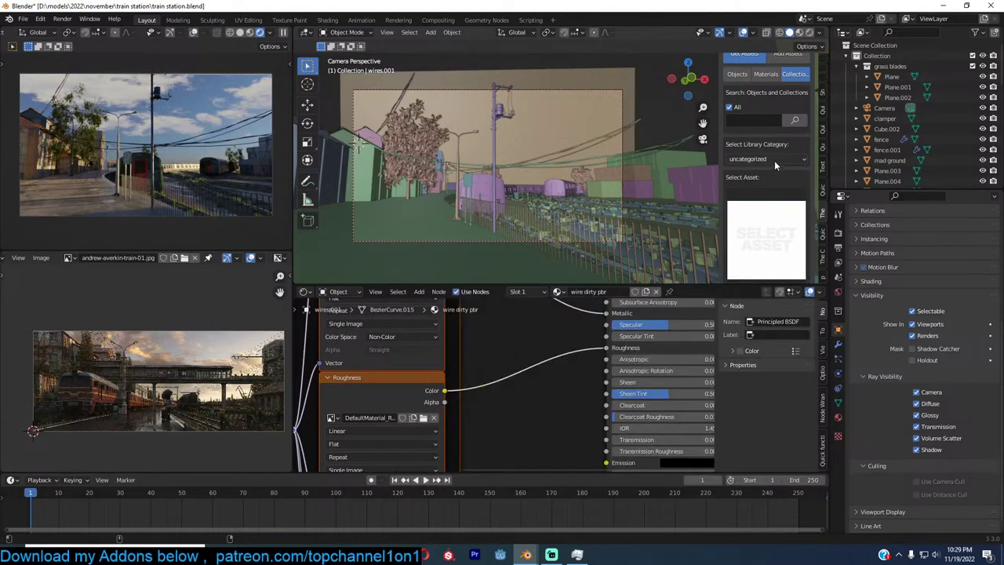
click(774, 160)
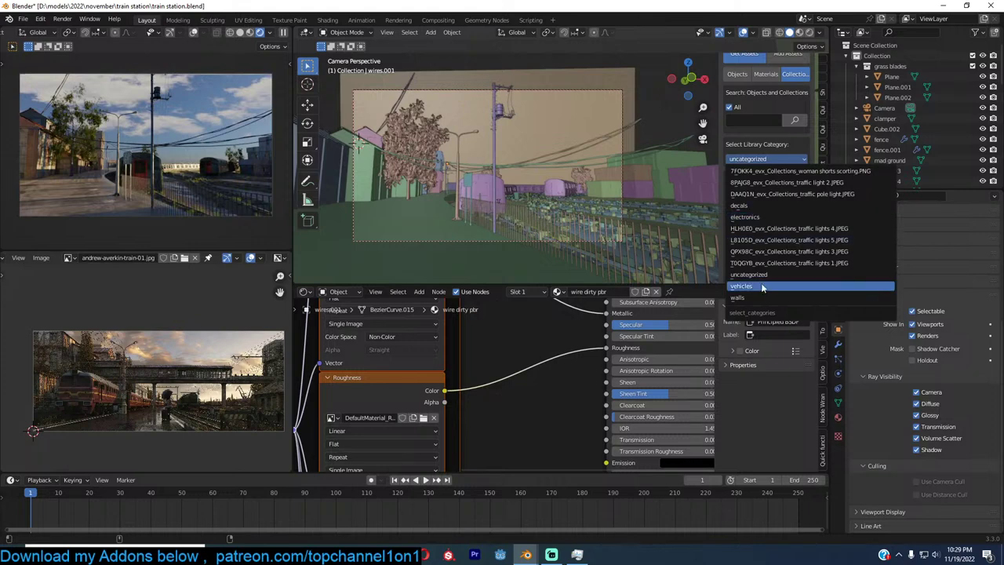
Save the train station file and clear the selection in the scene
click(596, 202)
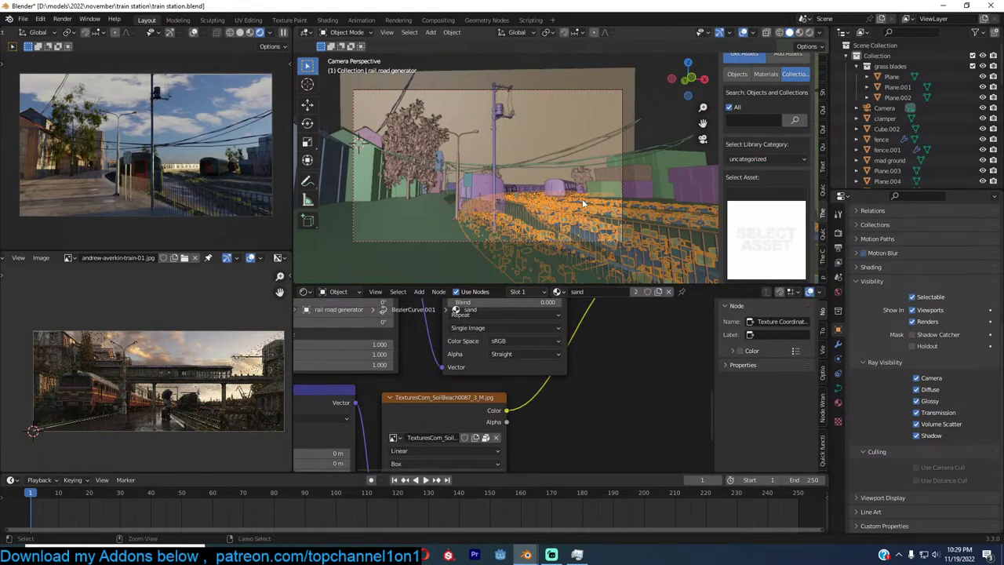
key(ctrl+s)
click(499, 205)
key(ctrl+s)
key(alt+a)
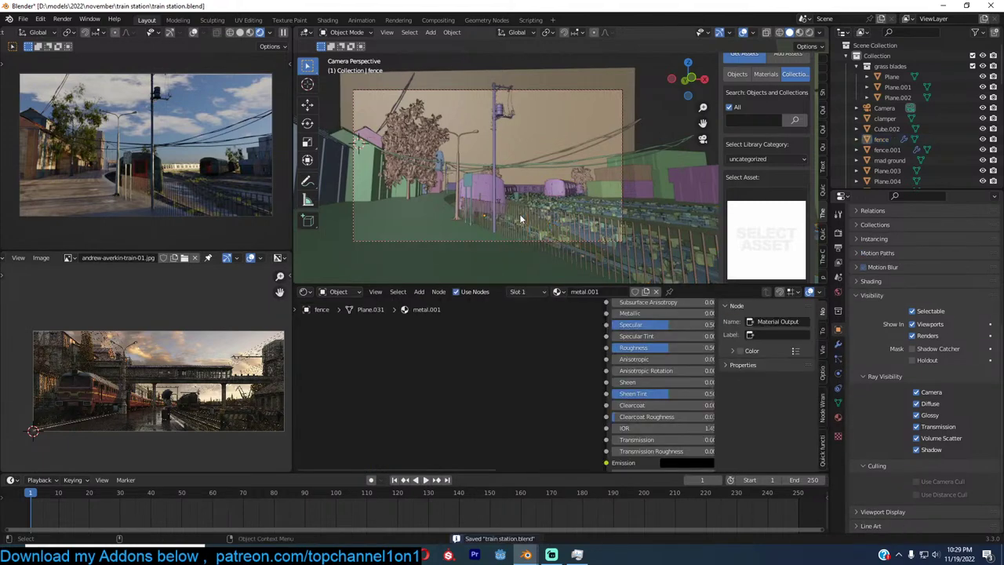
Adjust the scene's image brightness to an exposure of 1.266 and a gamma of 0.747
shift+middle_drag(519, 214, 563, 202)
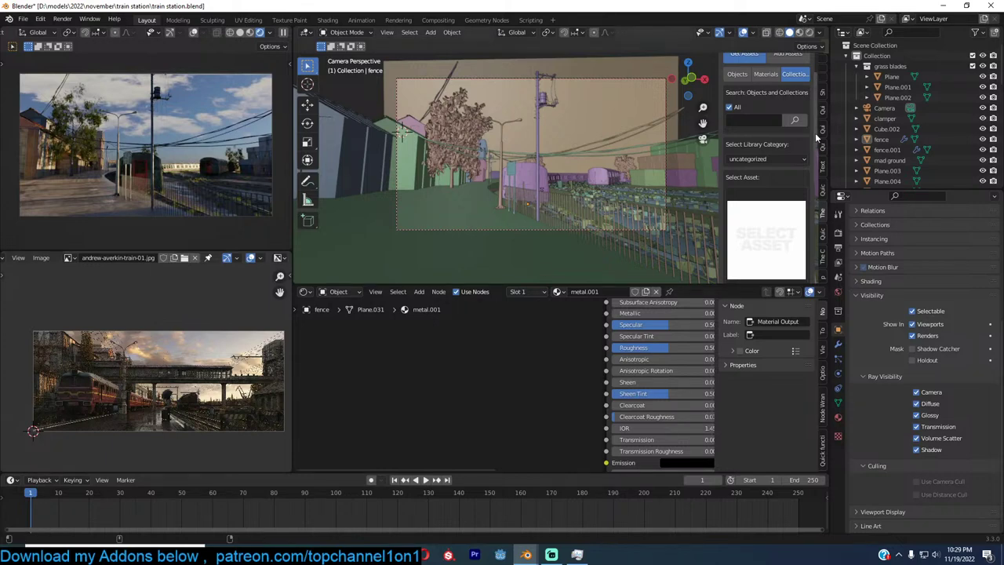
click(821, 191)
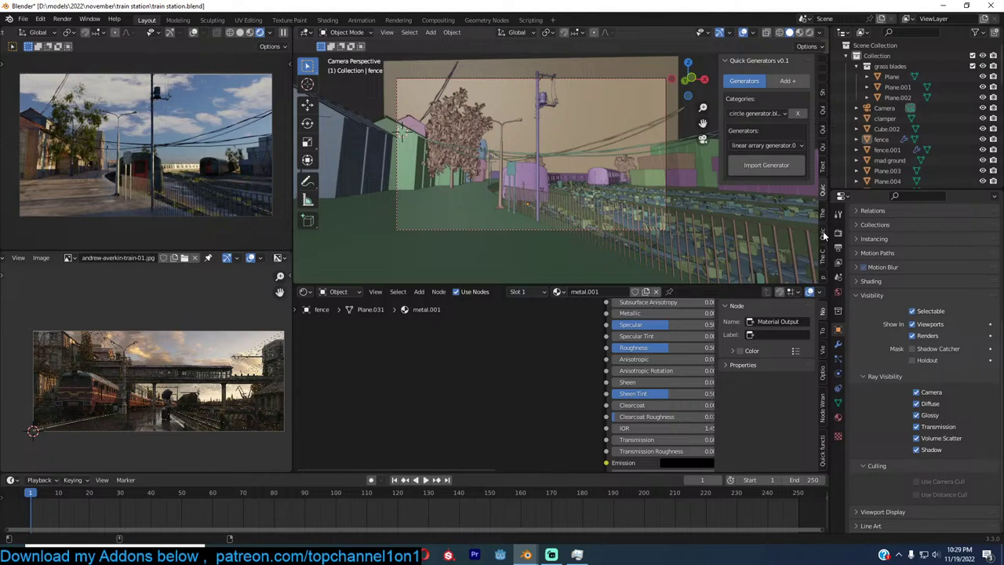
click(823, 231)
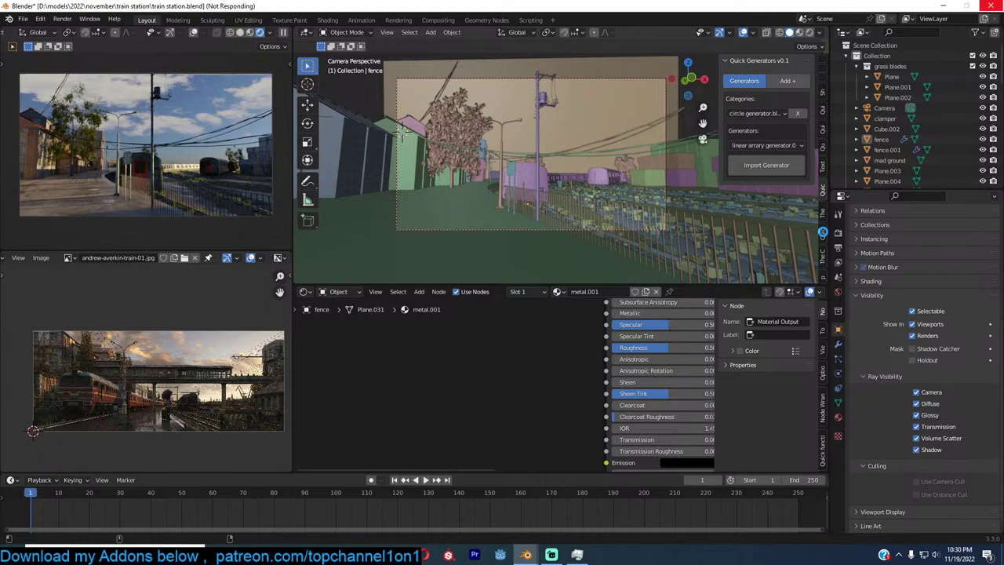
mouse_move(269, 555)
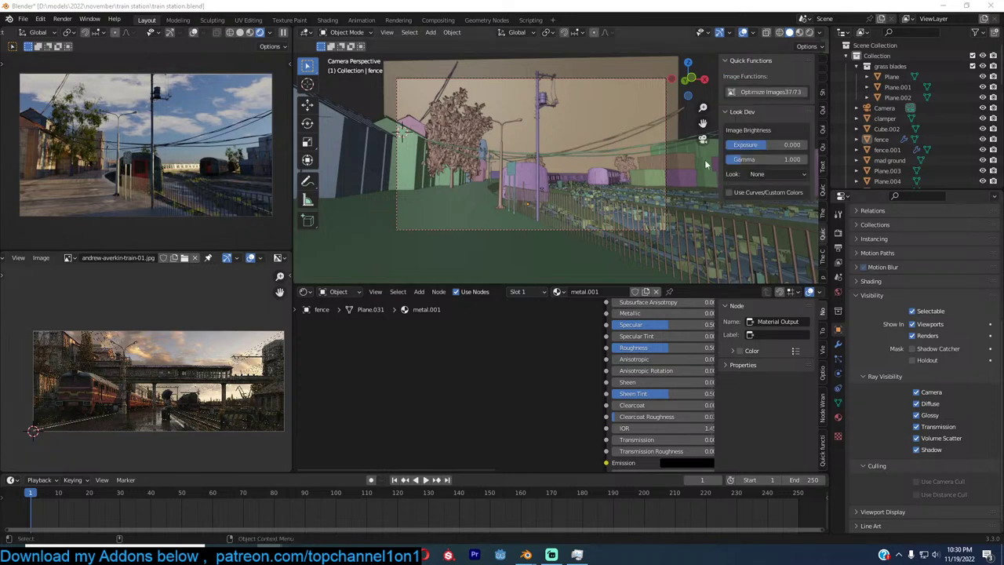
drag(749, 161, 773, 146)
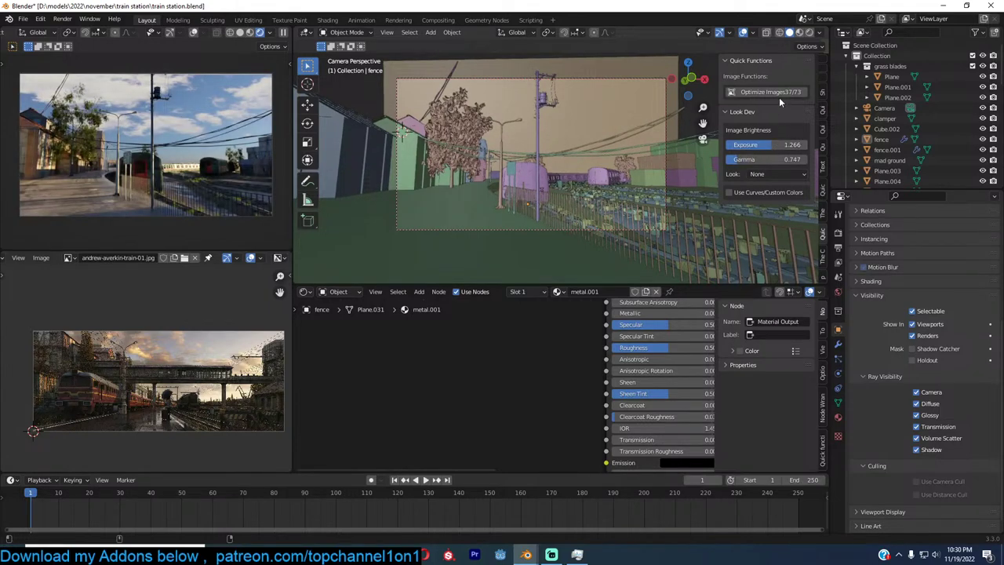
Enable custom colour curves and grade the scene with a light blue, full-brightness white level and a near-black black level
click(730, 192)
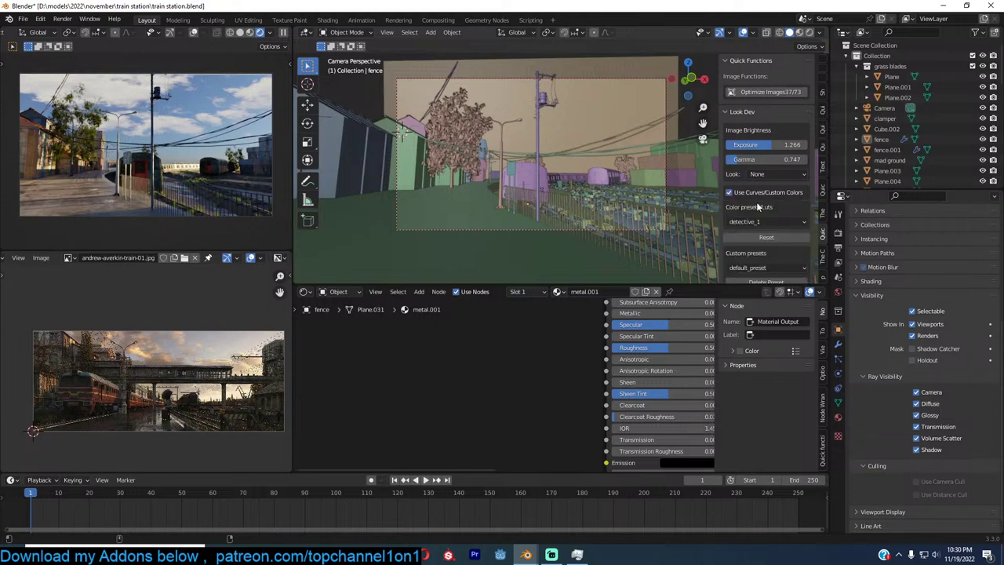
scroll(756, 210, down, 4)
drag(803, 233, 763, 253)
scroll(792, 238, down, 2)
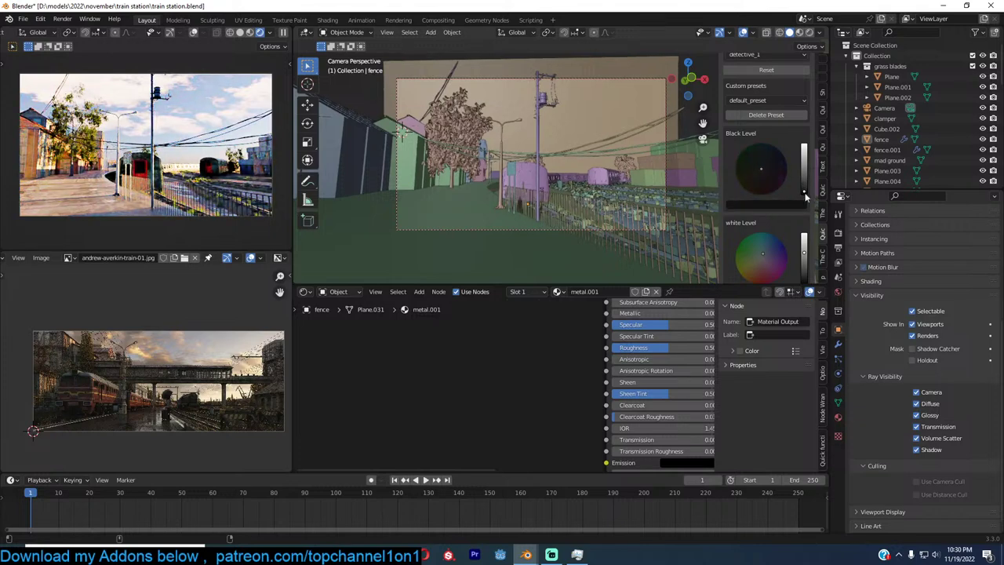
scroll(805, 197, down, 1)
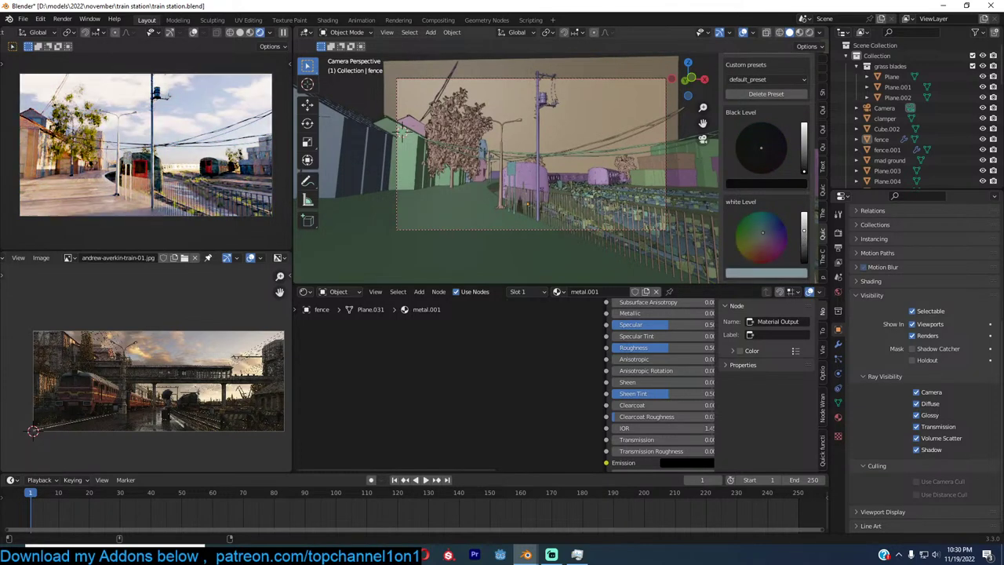
drag(804, 231, 804, 215)
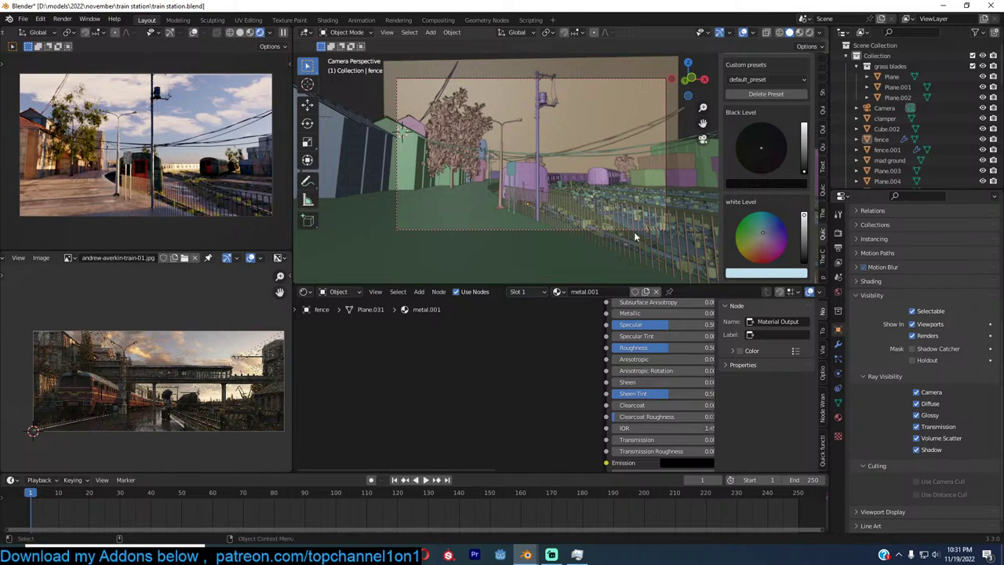
click(615, 155)
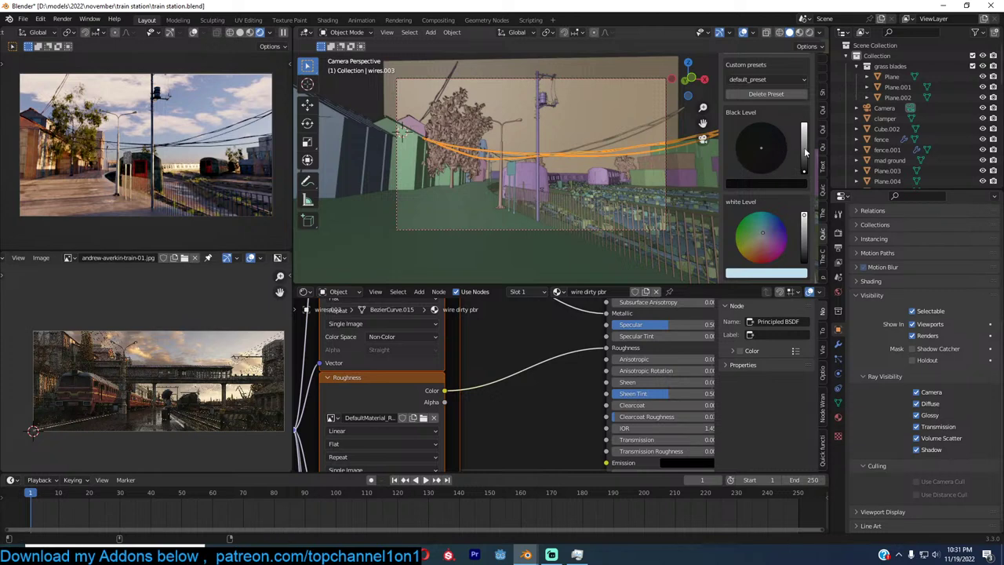
drag(804, 160, 803, 173)
Save the graded train station file
click(561, 178)
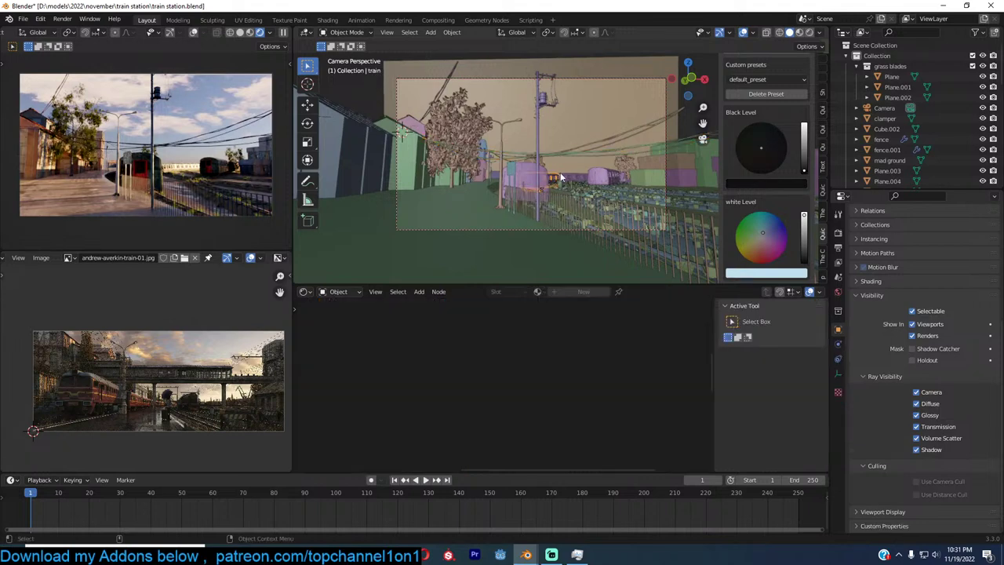
key(ctrl+s)
click(576, 188)
key(ctrl+s)
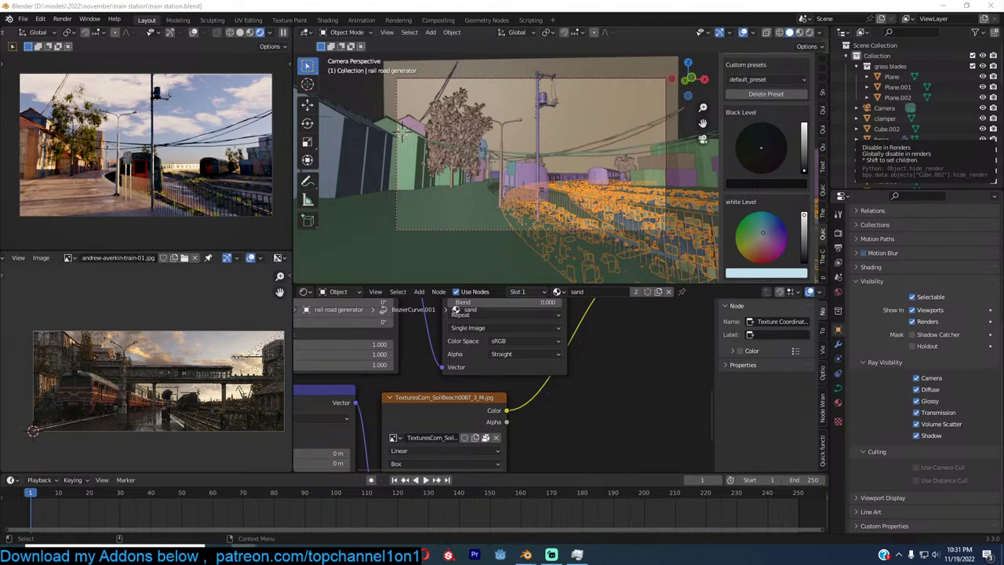
click(554, 138)
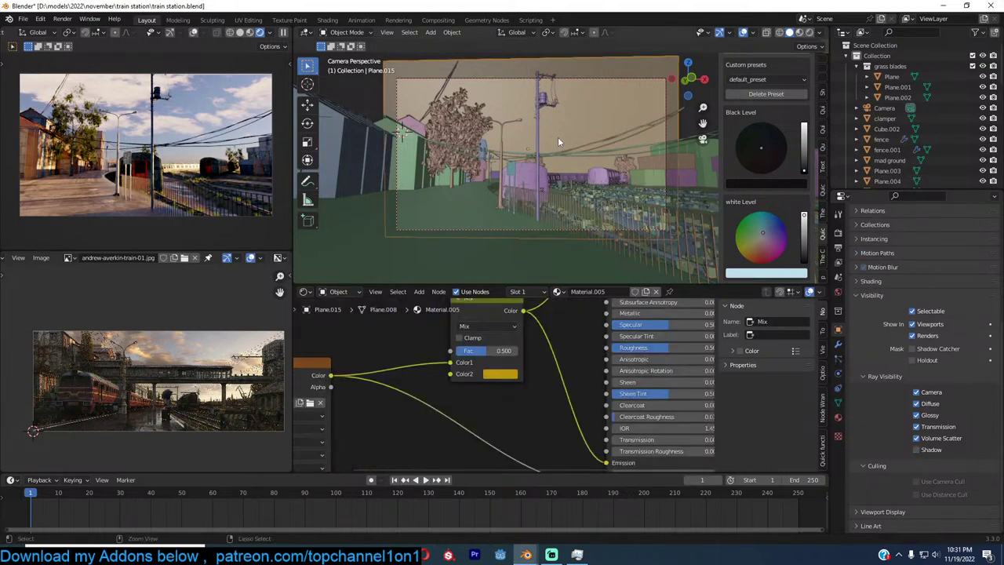
key(ctrl+s)
Close the train station file without saving again and continue in an empty scene
key(ctrl+q)
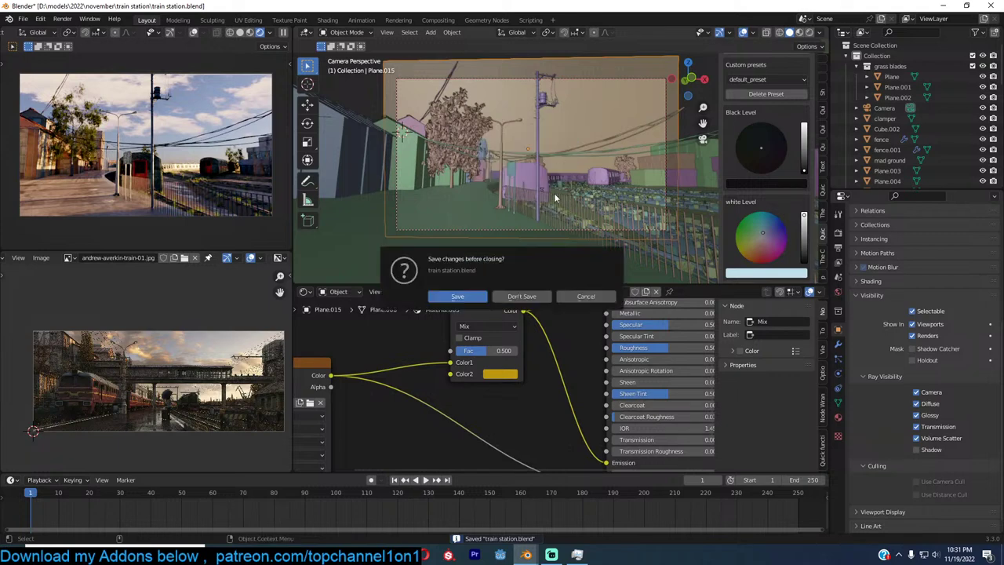
key(Escape)
click(580, 154)
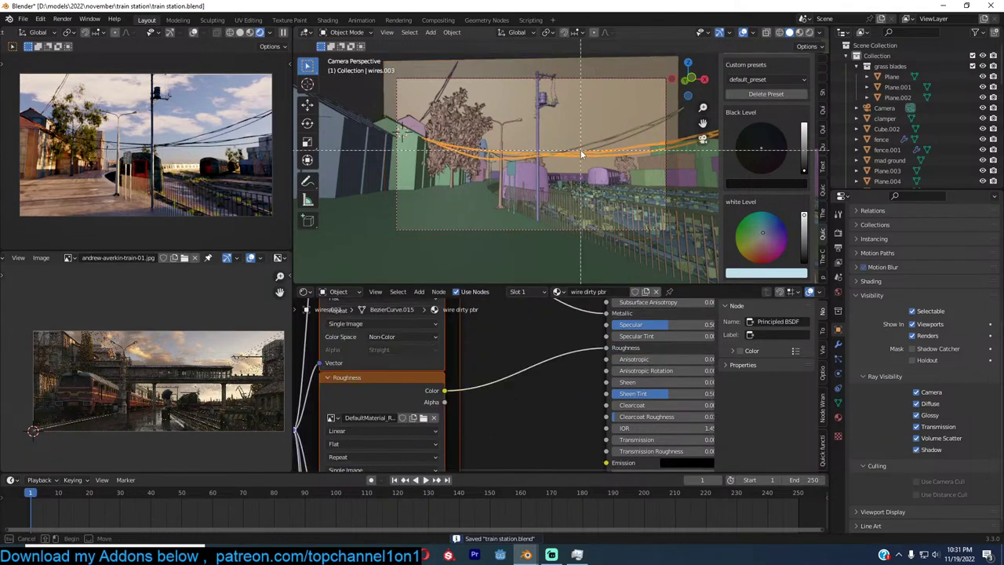
key(ctrl+q)
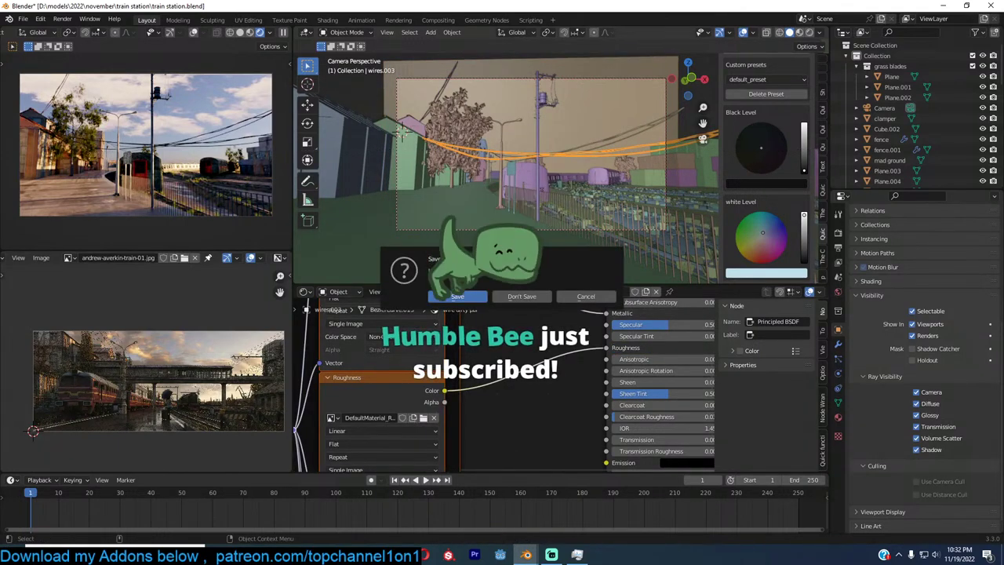
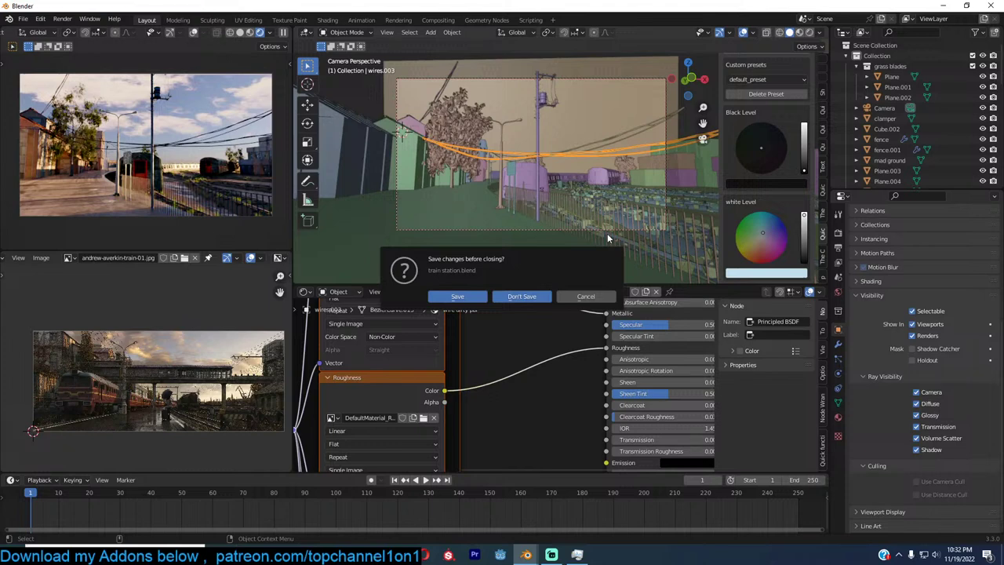
key(Return)
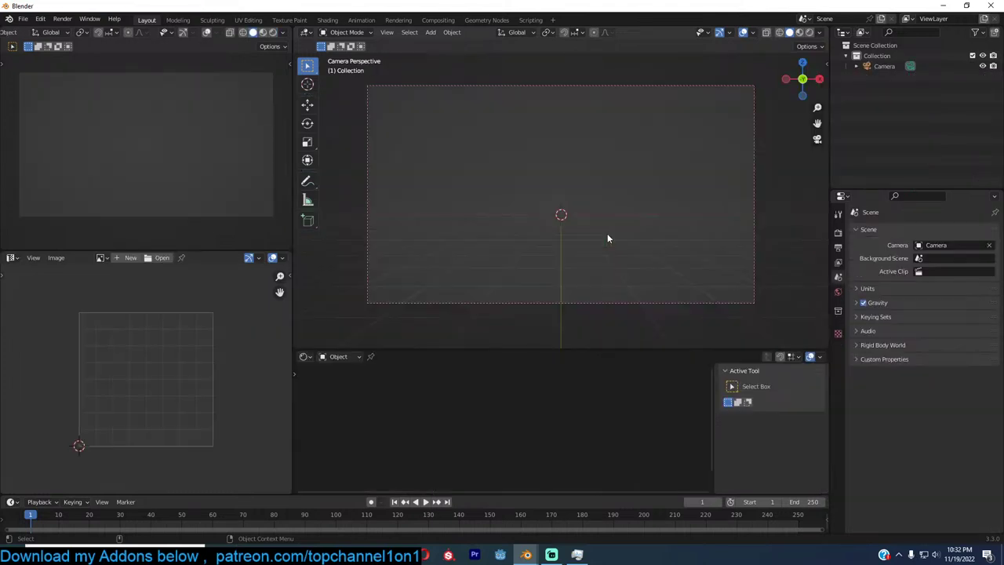
Close the room.blend file, discarding its unsaved changes
mouse_move(270, 555)
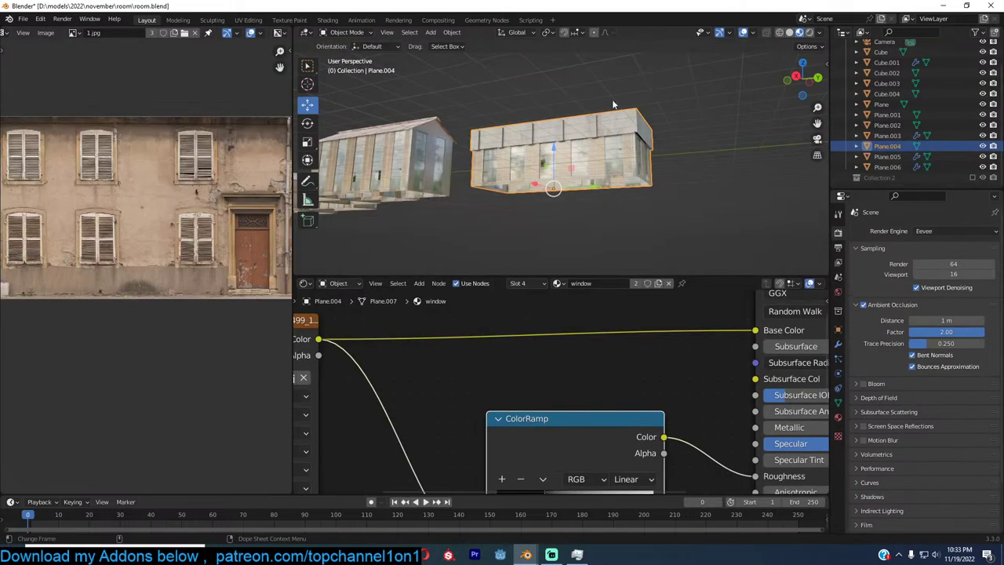
click(988, 6)
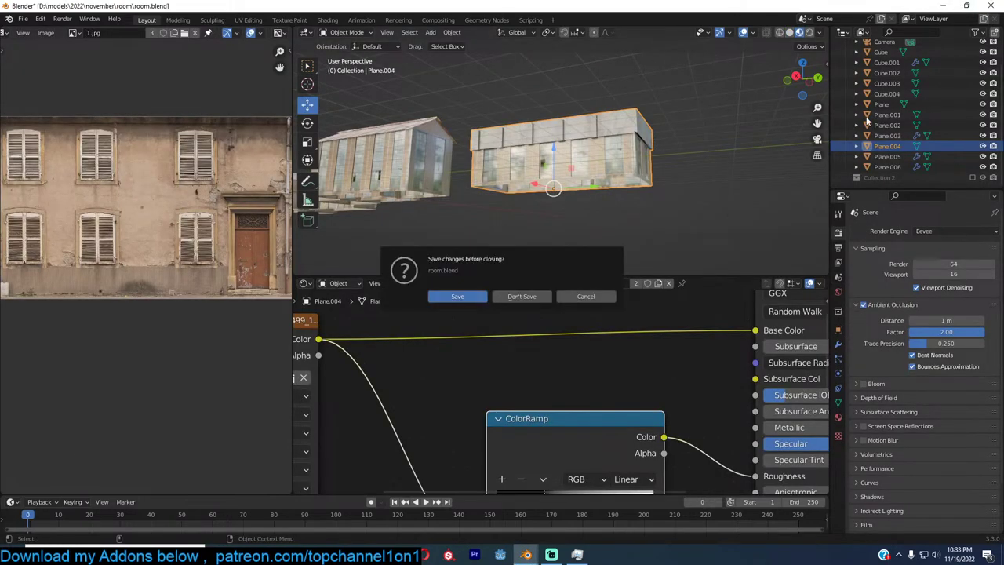
click(534, 300)
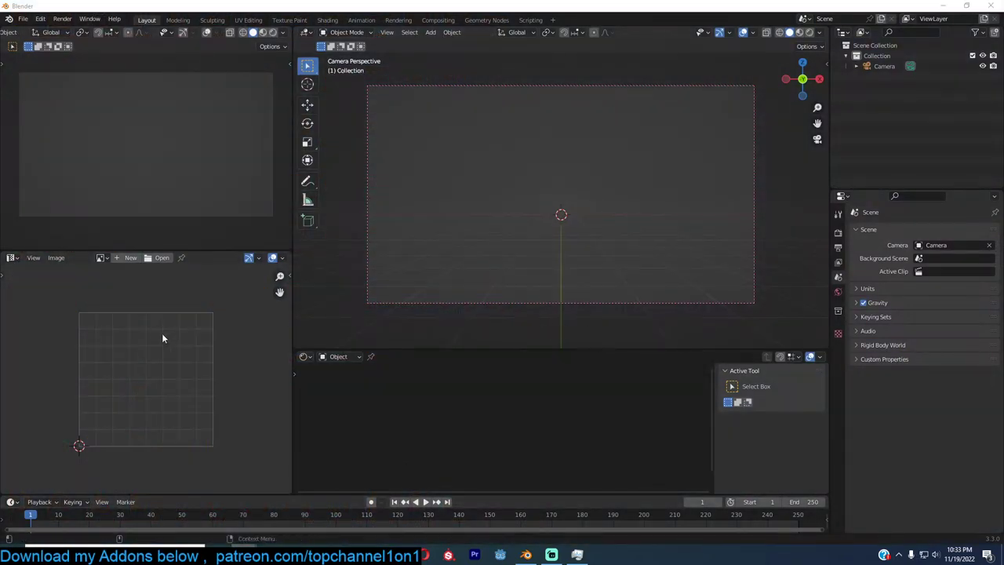
Load the dark building image with the purple neon face as the reference and frame it in the image editor
drag(162, 334, 180, 344)
scroll(180, 345, down, 3)
scroll(179, 344, up, 1)
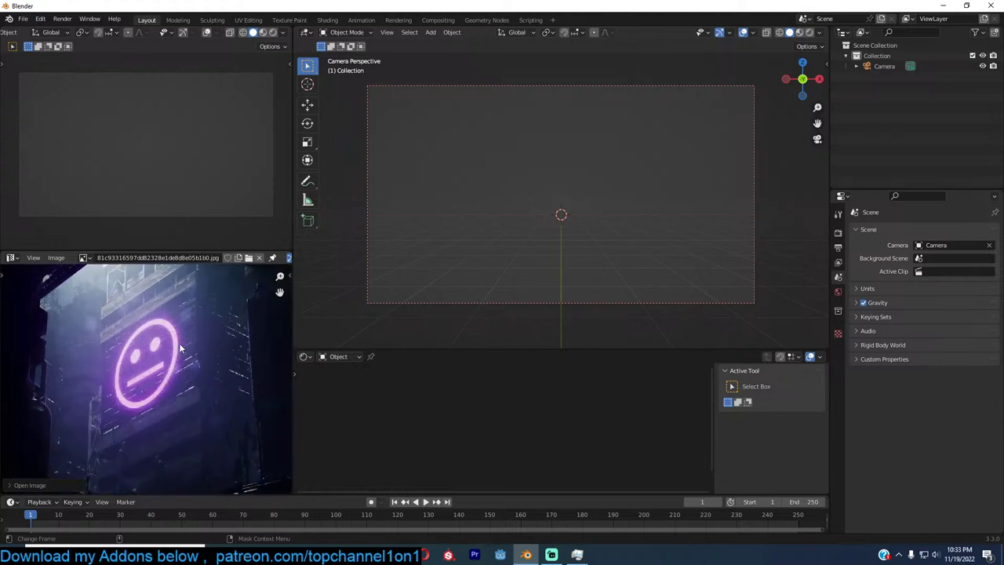
scroll(179, 344, down, 2)
scroll(180, 344, up, 1)
scroll(180, 344, down, 1)
middle_drag(180, 343, 196, 326)
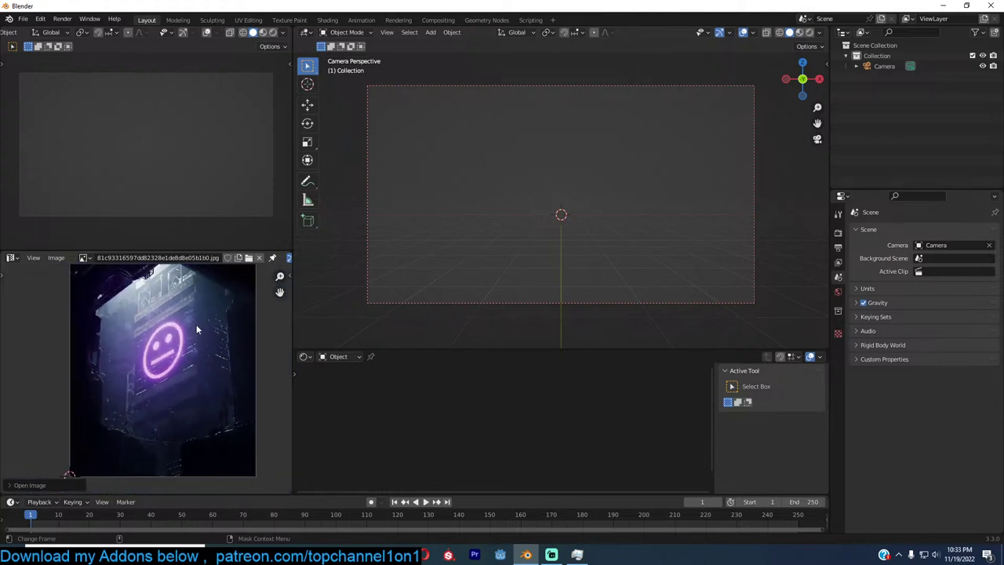
scroll(198, 342, up, 2)
scroll(203, 359, up, 2)
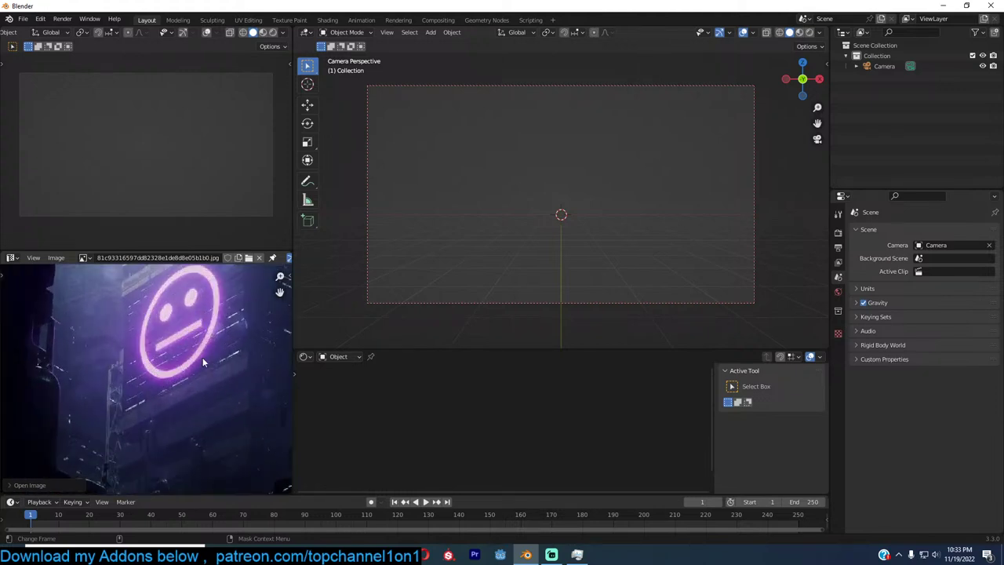
scroll(202, 361, down, 3)
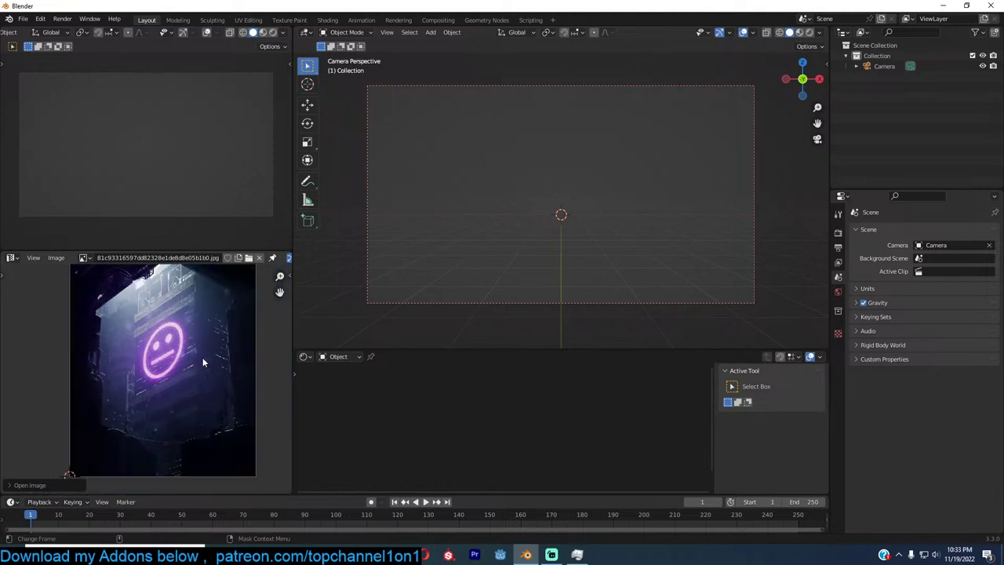
scroll(202, 357, up, 1)
Search all objects and collections in the asset library for "generator"
key(n)
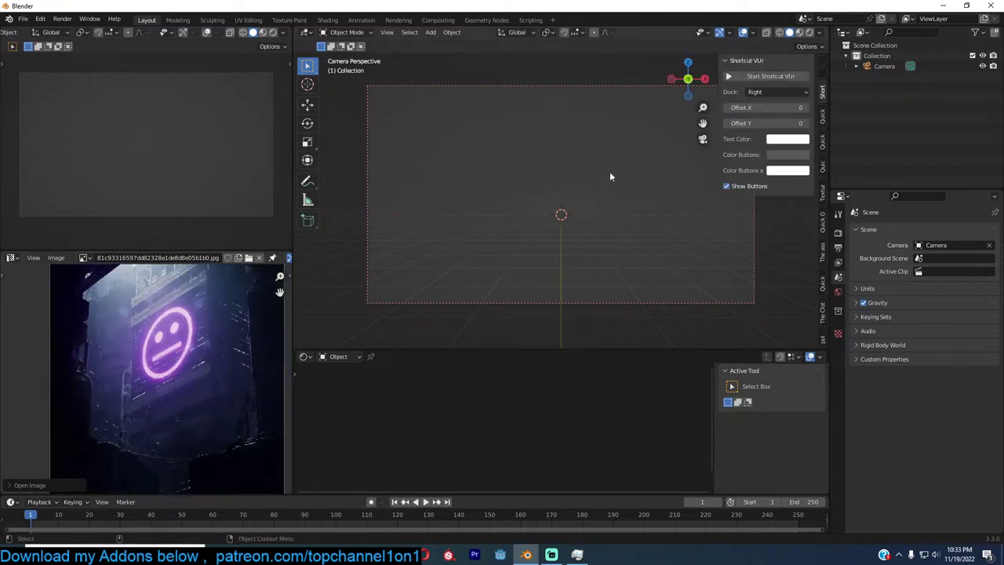
click(821, 249)
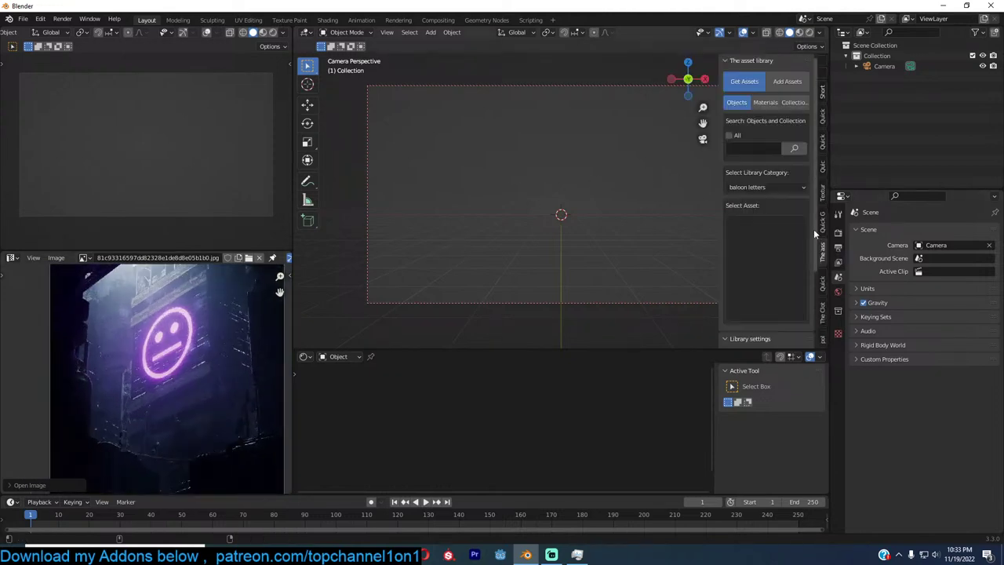
click(737, 135)
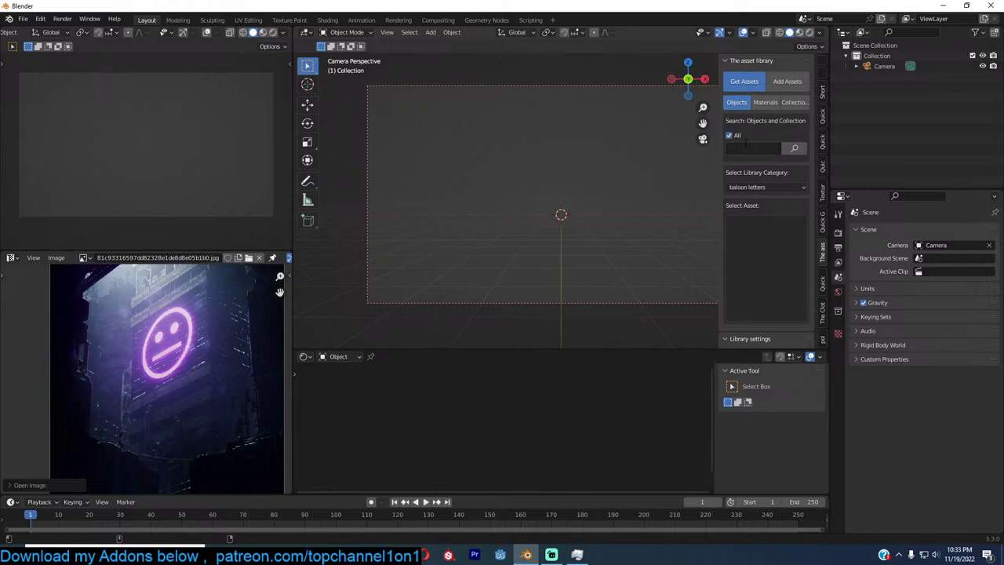
click(749, 148)
text(generator)
key(Return)
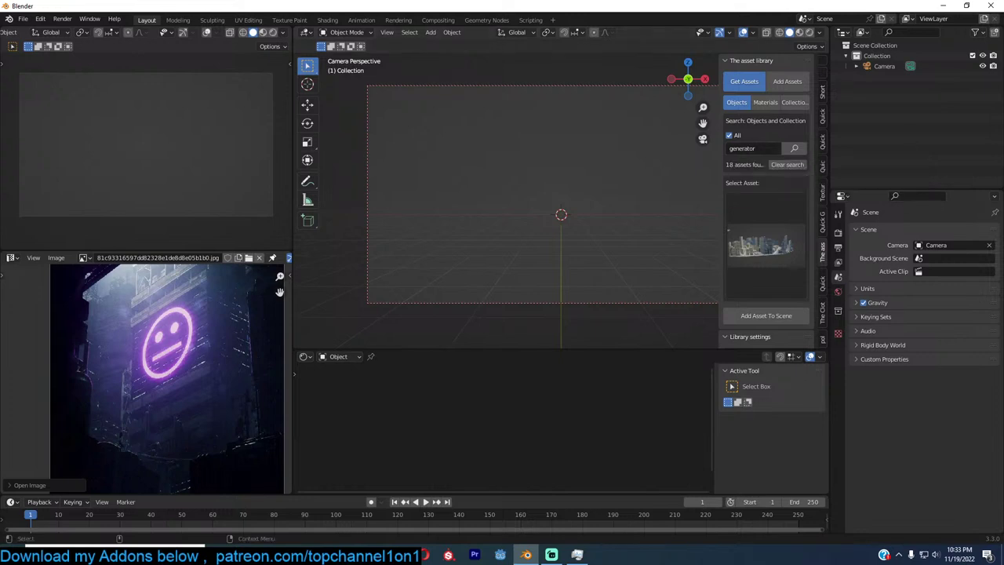
Add the apartment building generator asset to the scene
click(771, 249)
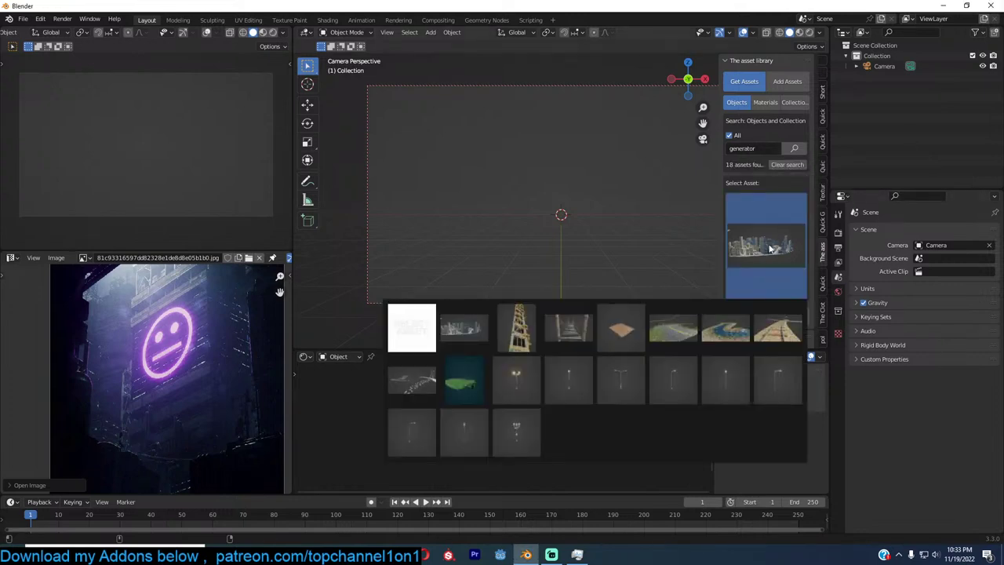
click(517, 327)
click(767, 315)
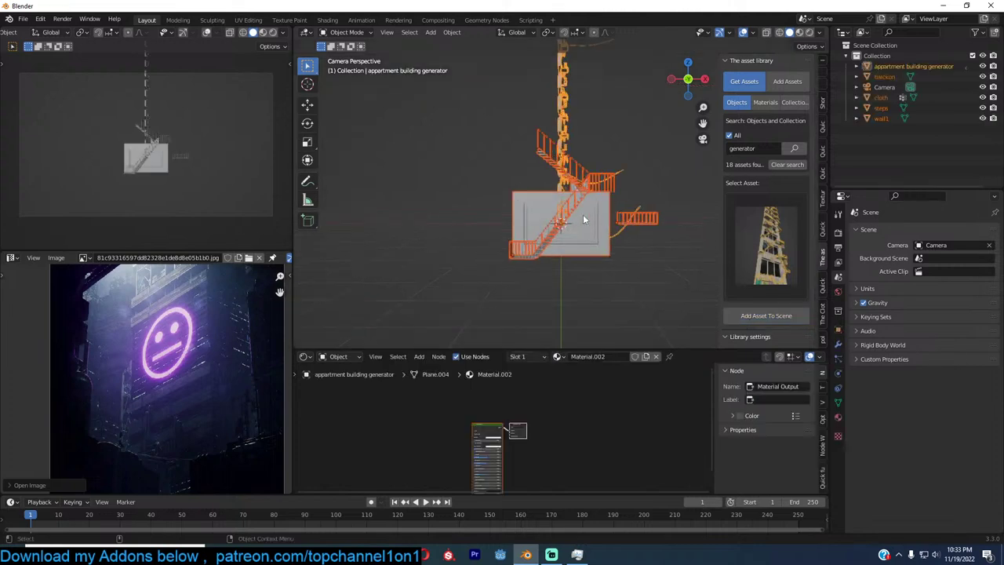
Move the balckon, camera, cloth, steps and wall1 objects into a new collection named x and exclude that collection from the view layer
click(583, 214)
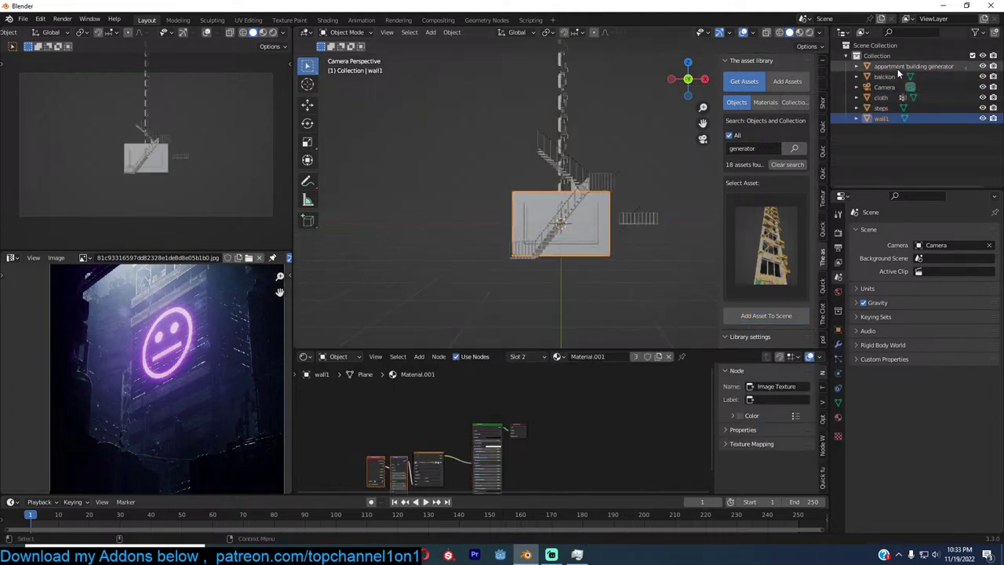
click(575, 122)
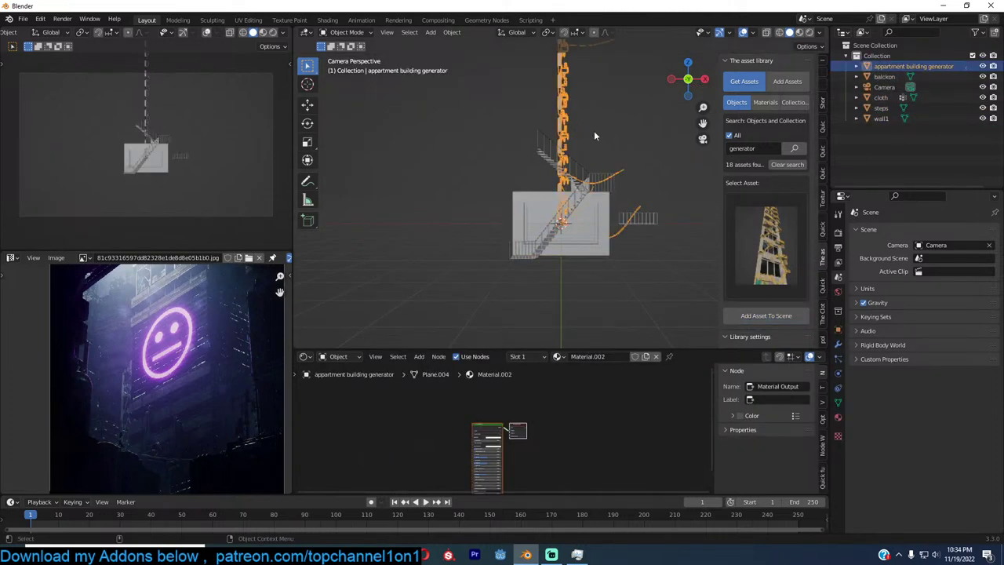
middle_drag(578, 139, 745, 137)
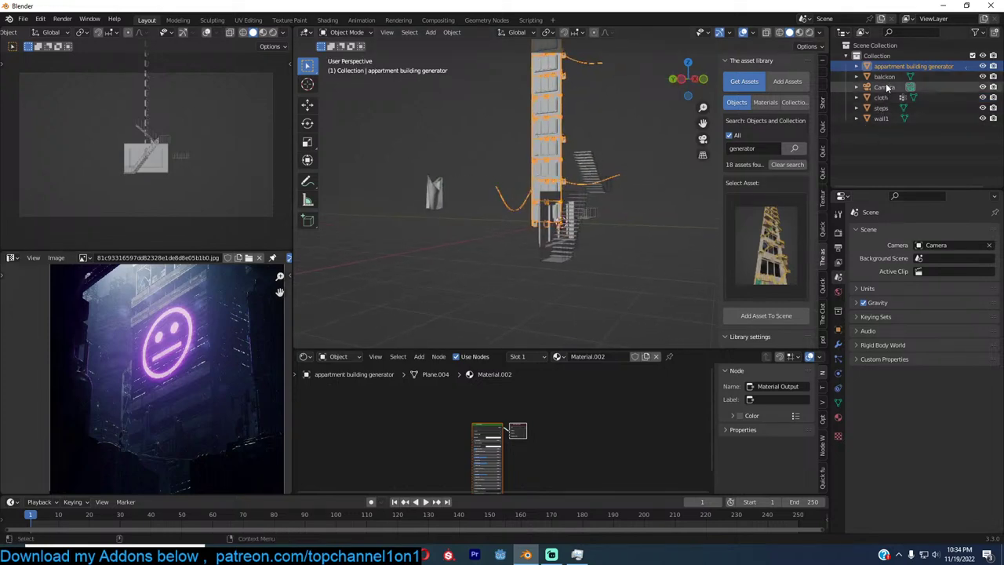
drag(887, 77, 882, 119)
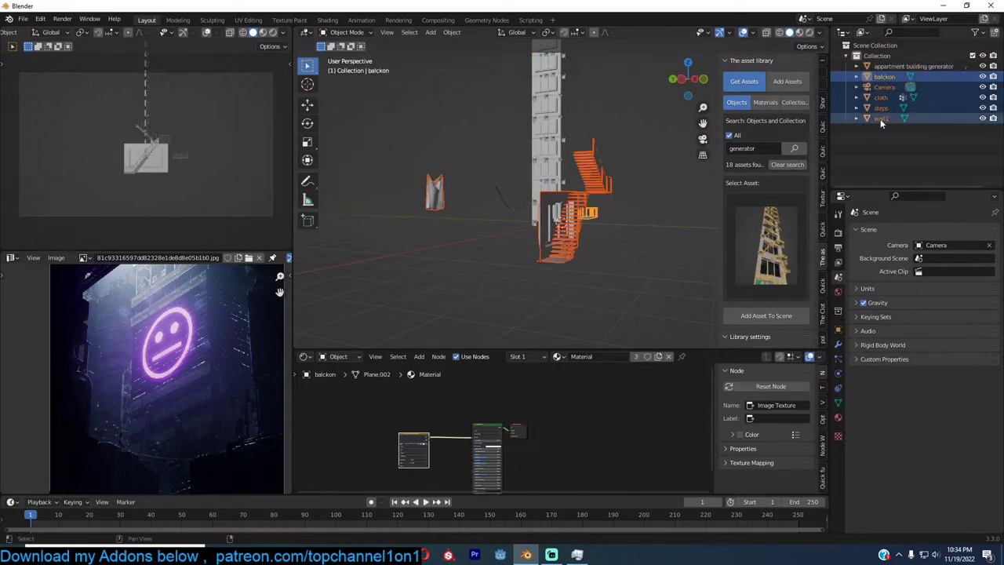
key(m)
click(567, 198)
text(x)
click(571, 227)
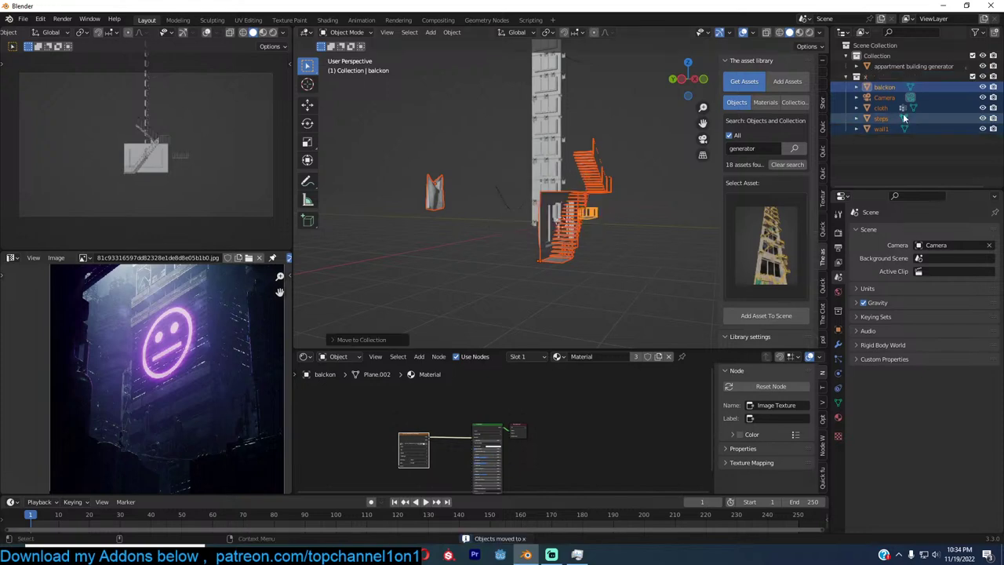
click(541, 180)
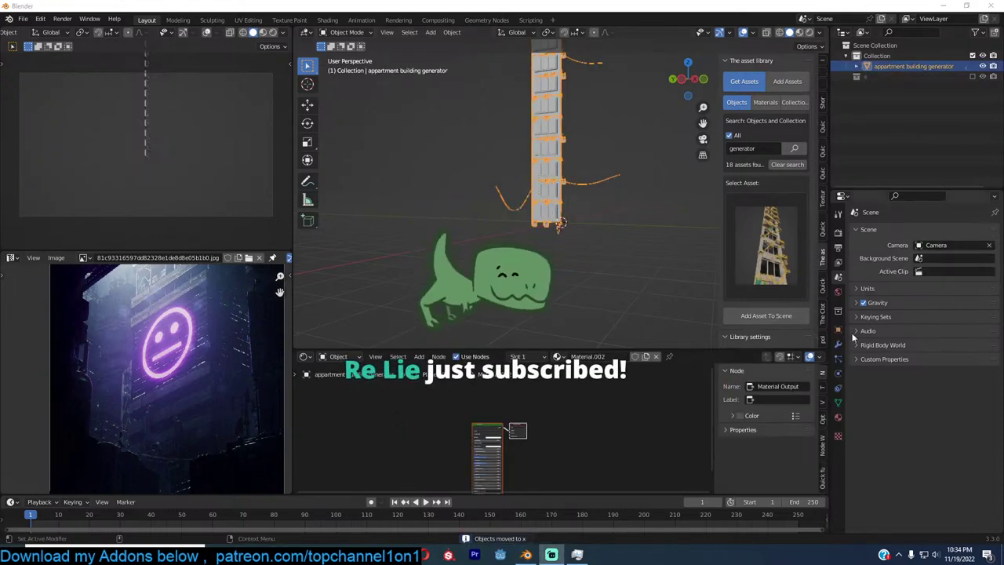
Rotate the apartment building about the global Z axis so its front facade faces the camera
scroll(559, 144, up, 3)
middle_drag(560, 181, 608, 185)
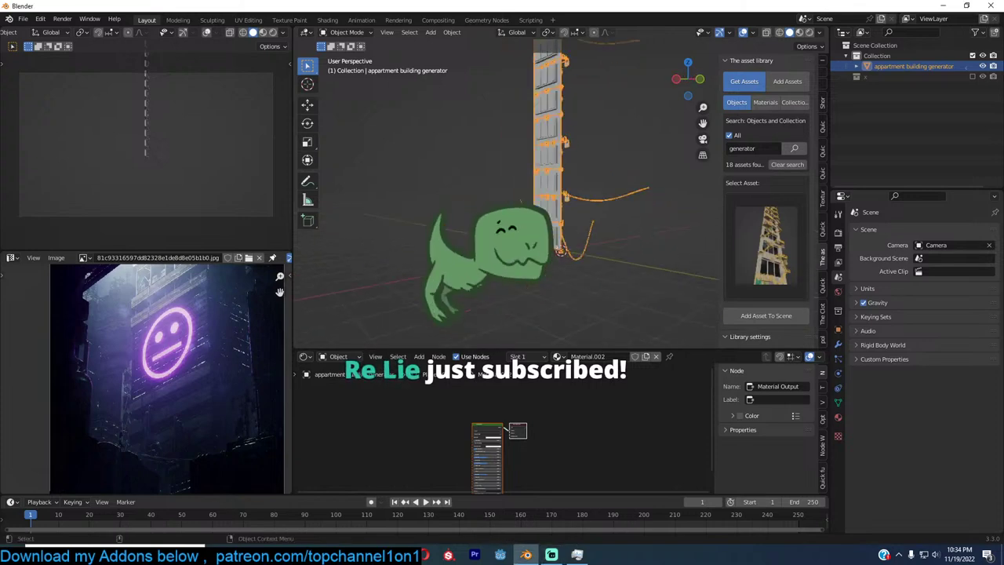
key(KP_0)
scroll(576, 196, up, 3)
key(r)
key(z)
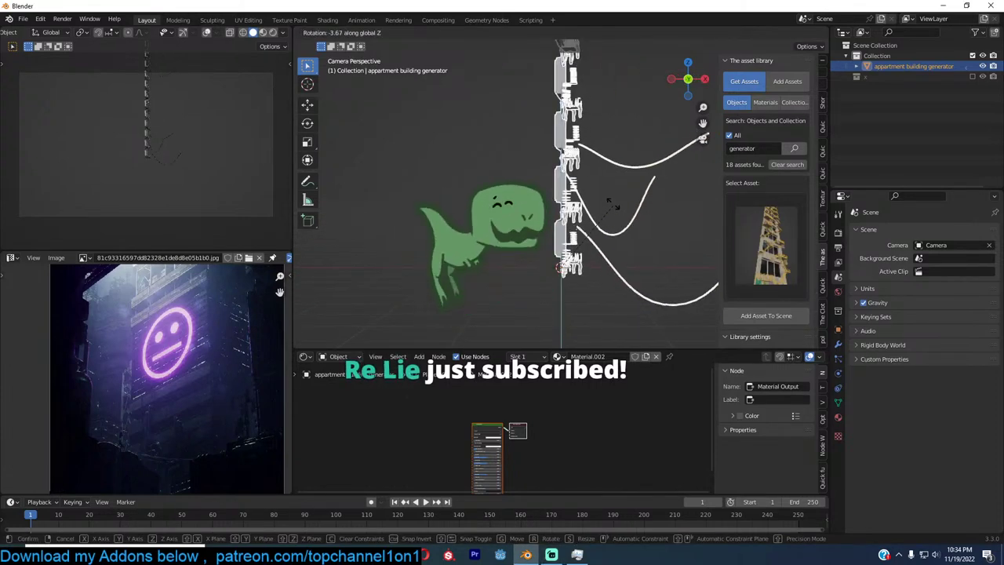
click(606, 320)
click(604, 313)
Show the main viewport in material preview and set the building generator's Seed to 2
mouse_move(604, 283)
middle_down()
mouse_move(602, 262)
mouse_move(565, 227)
mouse_move(645, 294)
mouse_move(582, 276)
mouse_move(649, 188)
middle_up()
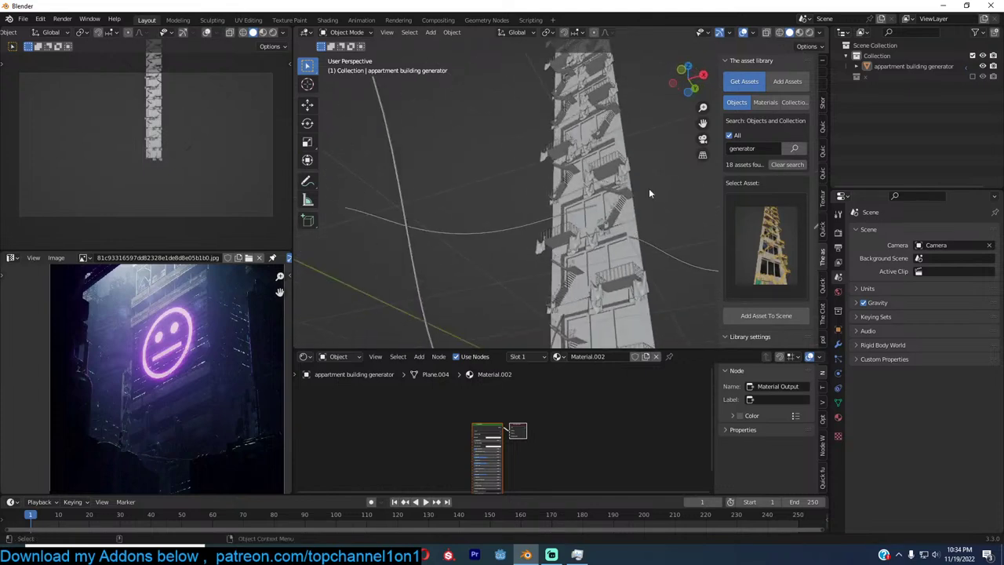
click(799, 34)
scroll(667, 182, up, 4)
mouse_move(666, 182)
middle_down()
mouse_move(599, 153)
mouse_move(562, 174)
mouse_move(667, 122)
mouse_move(523, 187)
mouse_move(585, 174)
mouse_move(538, 174)
mouse_move(625, 171)
mouse_move(663, 153)
mouse_move(690, 165)
middle_up()
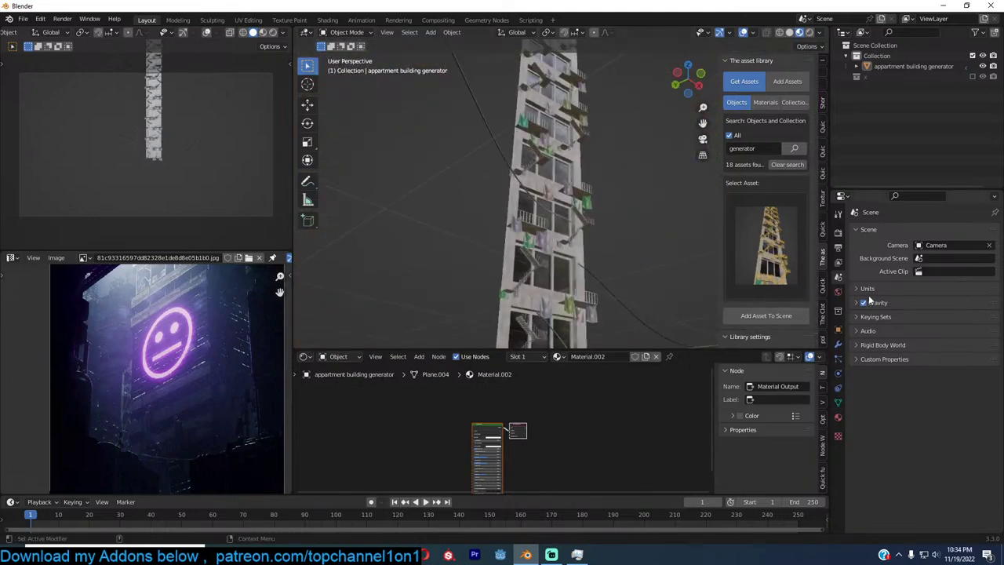
click(837, 343)
click(917, 276)
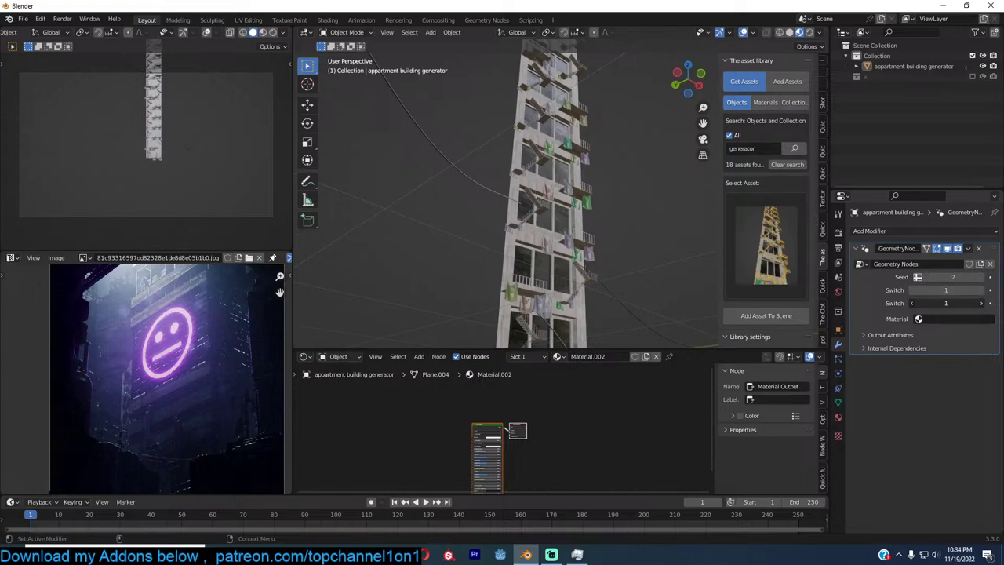
Change the shader editor area into a geometry node editor showing the building generator's node tree
scroll(565, 195, down, 6)
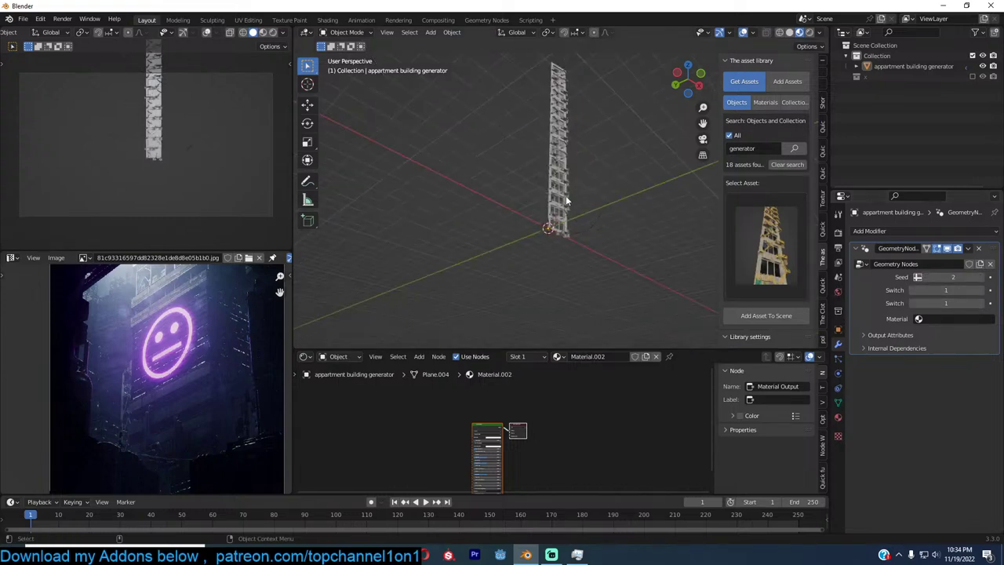
middle_drag(565, 195, 510, 201)
scroll(510, 201, up, 5)
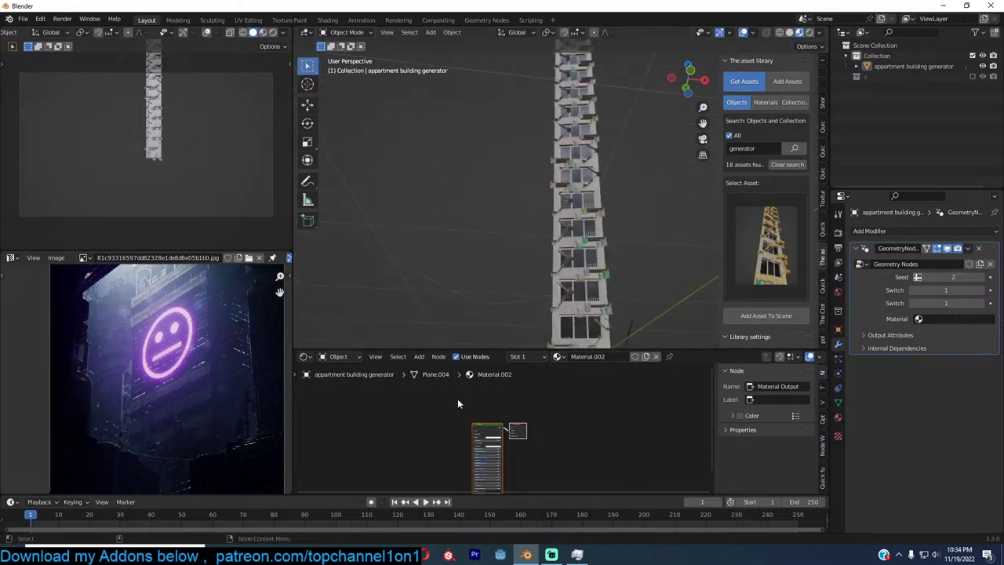
click(305, 356)
click(323, 444)
Locate the node that repeats the floors in the building's node tree and move the Group Input node up beside it
middle_drag(387, 423, 509, 453)
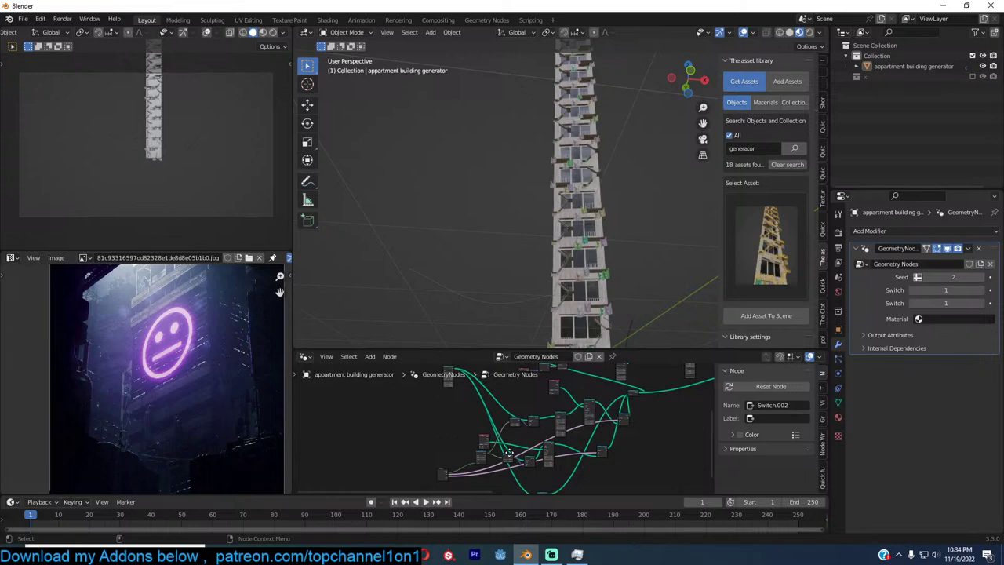
scroll(559, 406, up, 3)
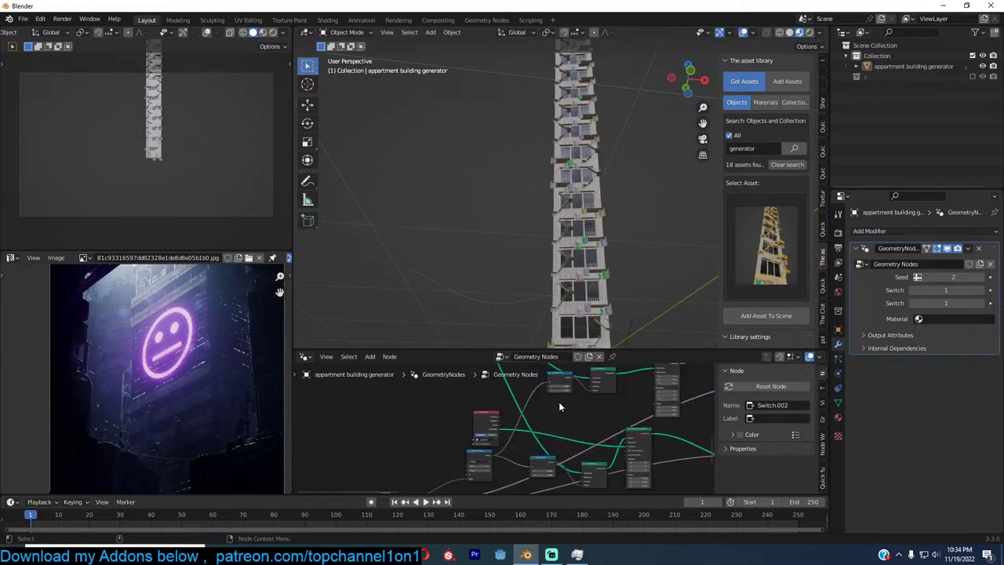
scroll(558, 406, up, 4)
scroll(552, 406, up, 4)
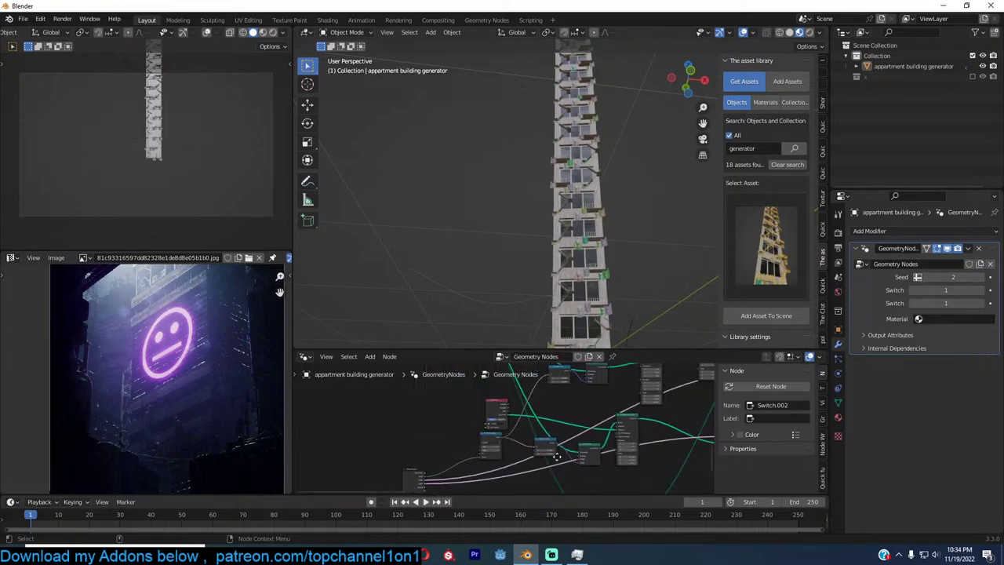
middle_drag(496, 434, 563, 480)
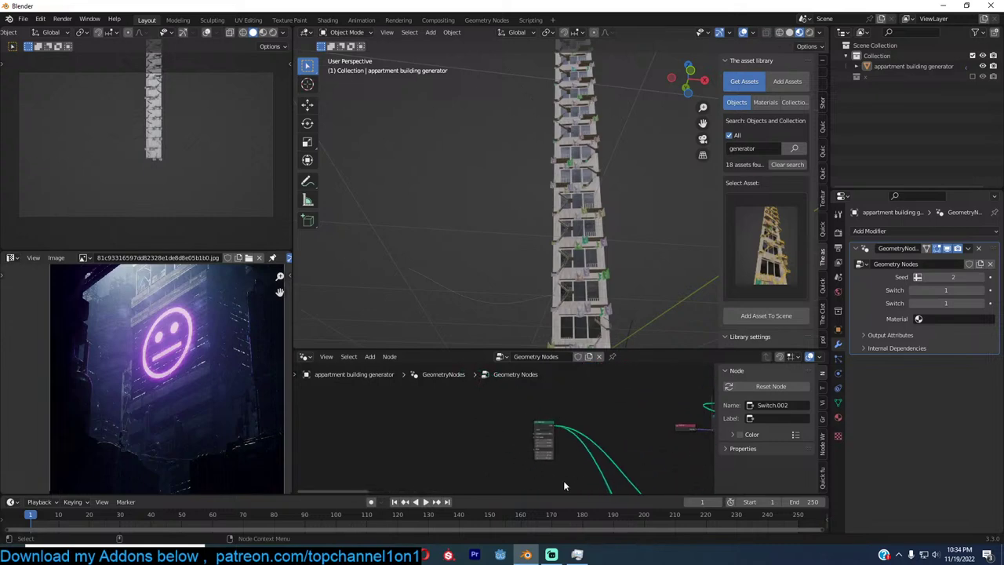
scroll(564, 480, up, 5)
scroll(595, 451, down, 8)
middle_drag(595, 450, 633, 400)
scroll(635, 405, down, 4)
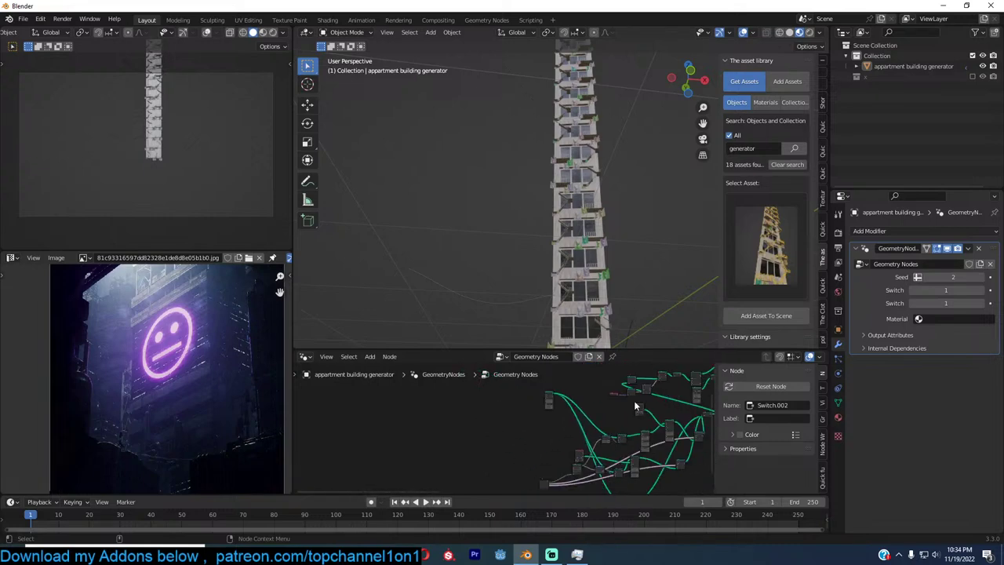
drag(535, 469, 493, 405)
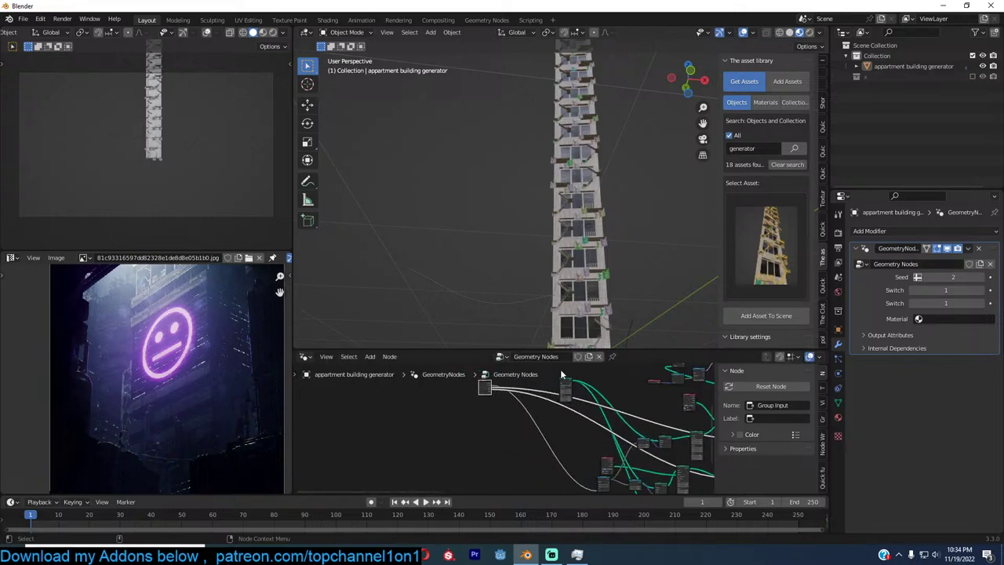
Expose the floor-repeating node's Count through the Group Input and set the building's Count to 10
scroll(559, 413, up, 4)
middle_drag(559, 413, 566, 446)
scroll(582, 444, up, 1)
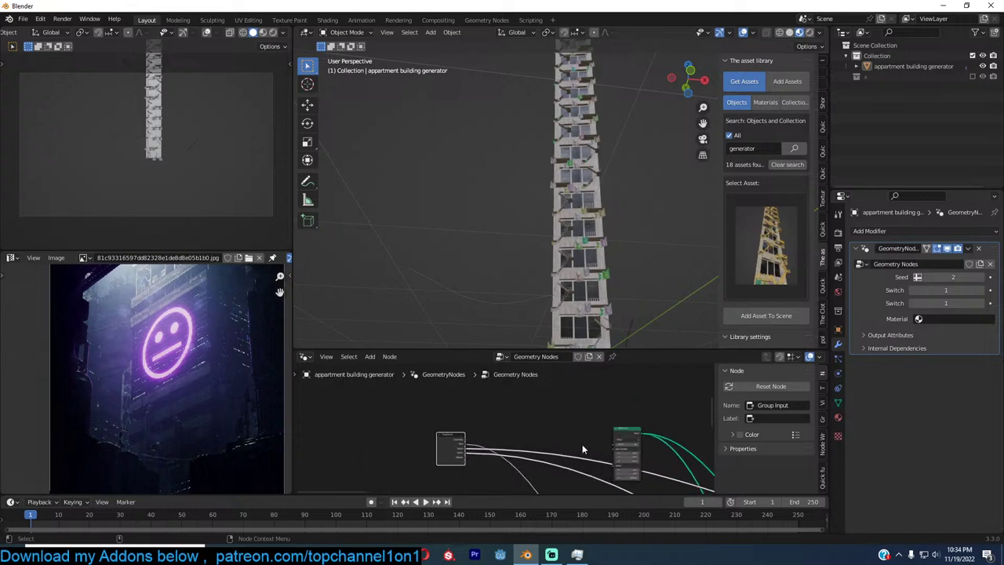
drag(615, 442, 465, 452)
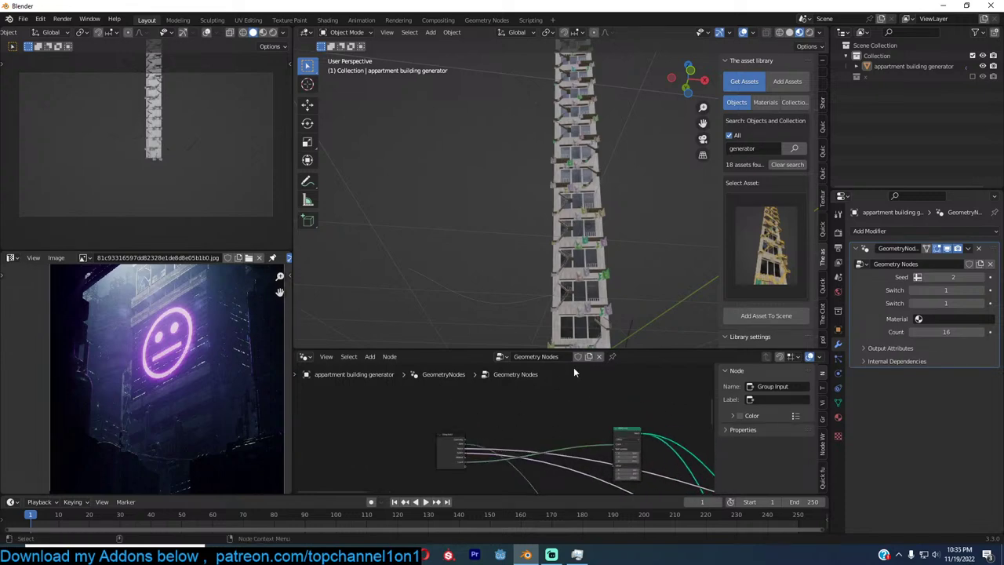
drag(954, 332, 909, 332)
middle_drag(604, 227, 695, 210)
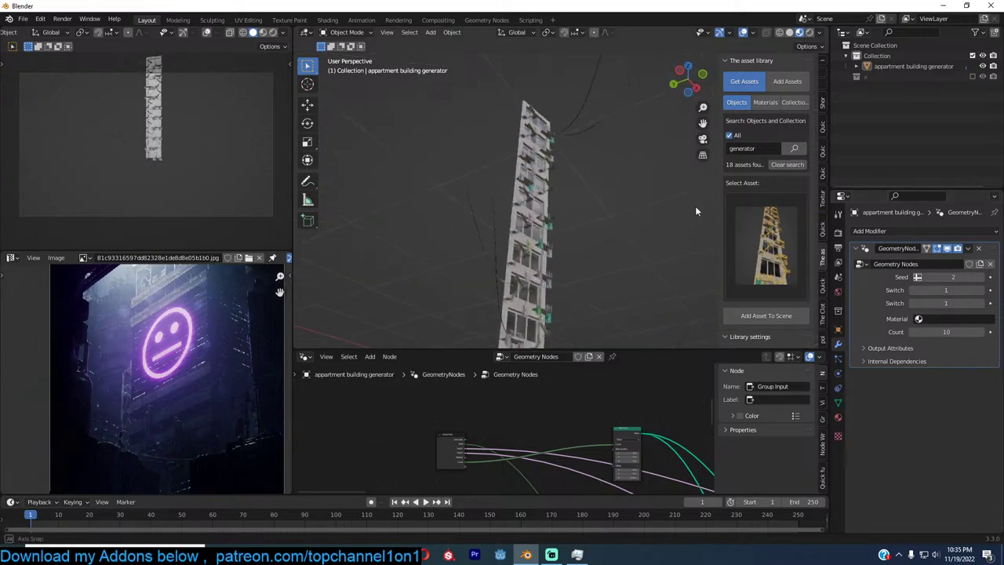
key(KP_0)
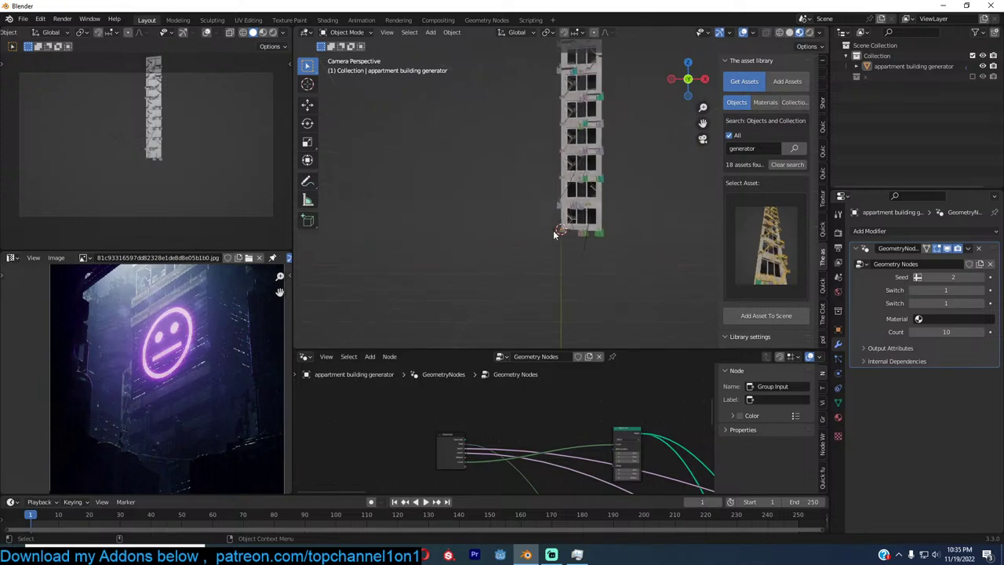
click(598, 220)
key(g)
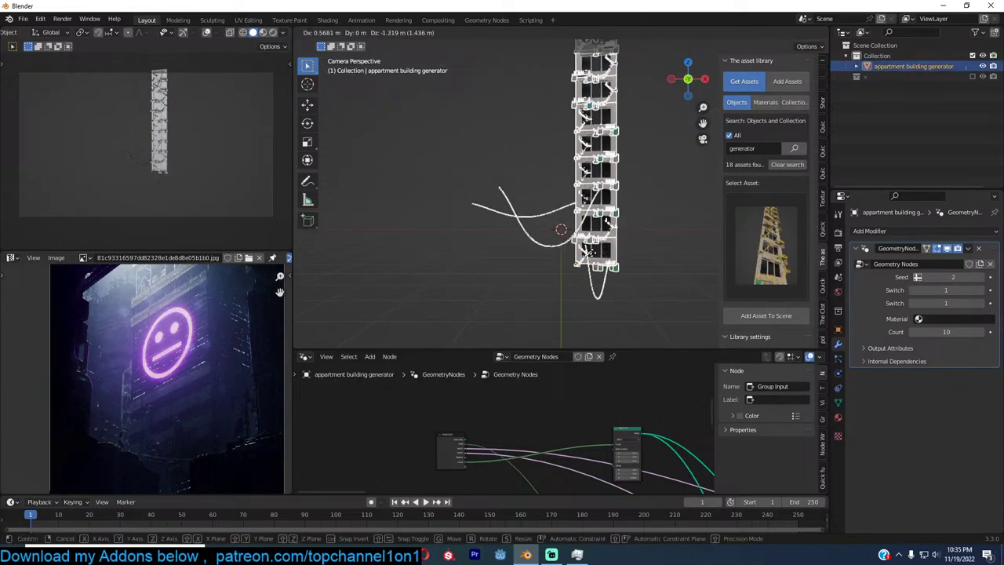
click(591, 252)
Set the render resolution to 1080 by 1461 px to match the portrait format of the reference image
key(KP_1)
scroll(127, 453, down, 4)
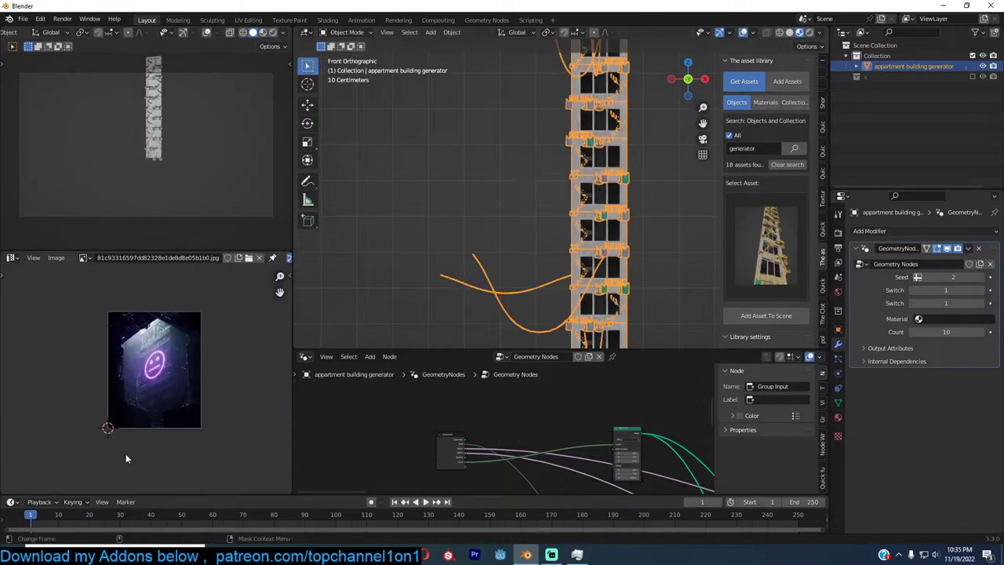
scroll(125, 459, up, 2)
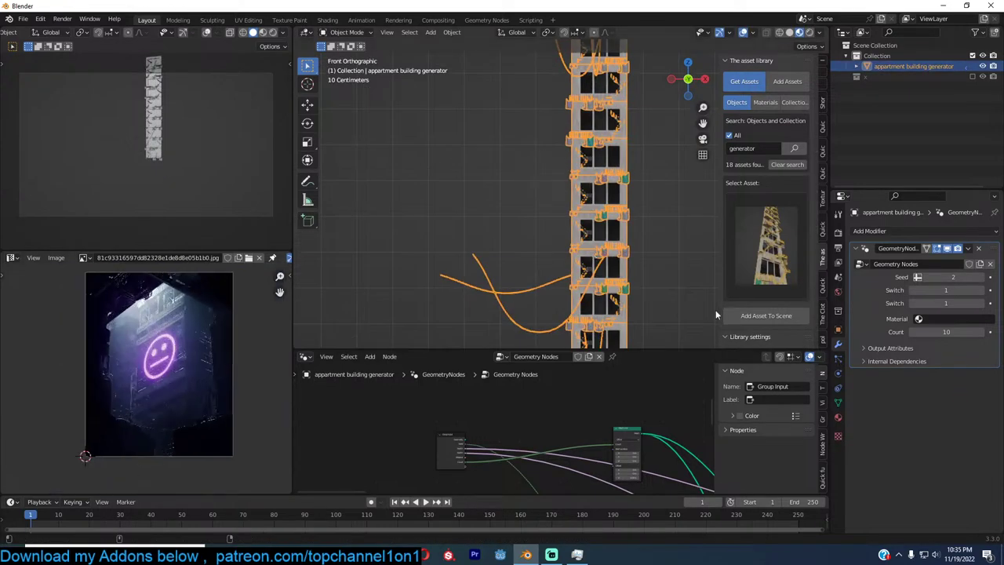
click(837, 231)
click(838, 247)
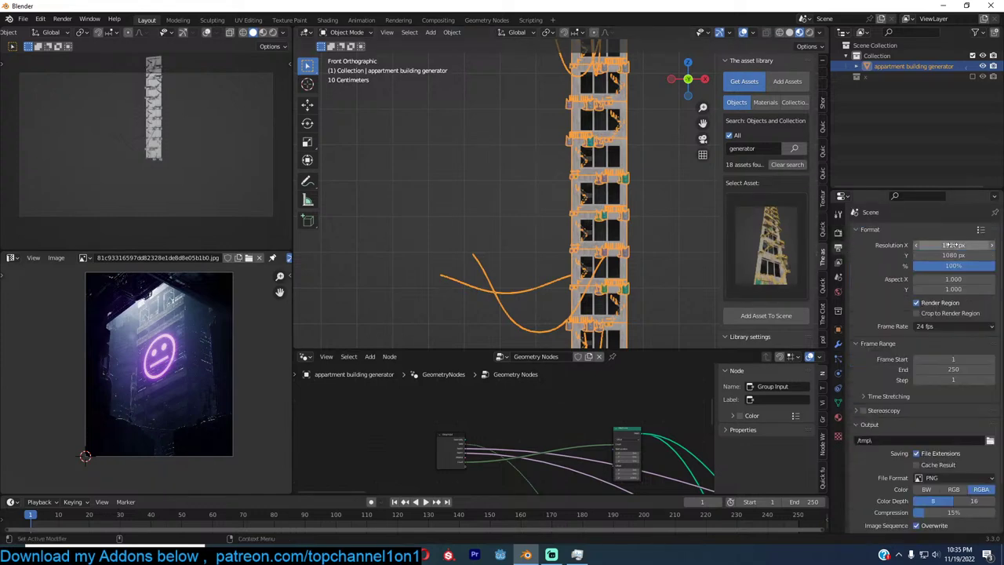
double_click(952, 245)
text(1080)
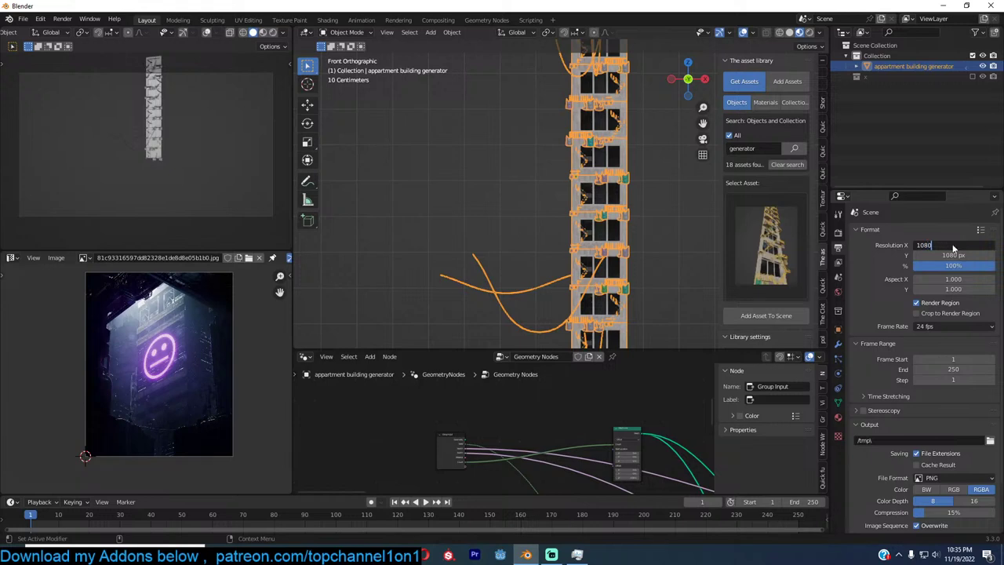
key(Return)
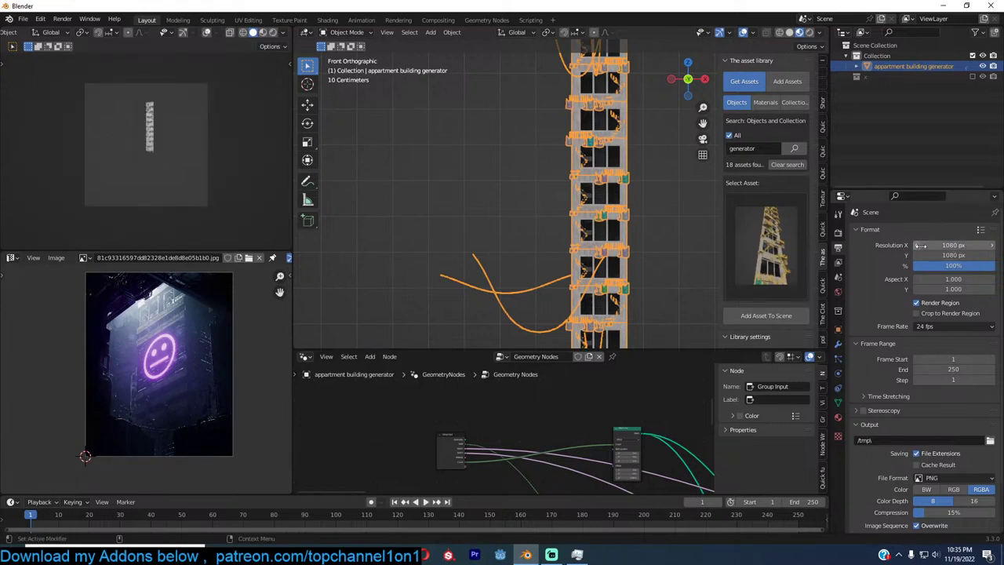
drag(922, 255, 969, 255)
Align the camera to a low view looking up at the building's corner
middle_drag(471, 235, 494, 235)
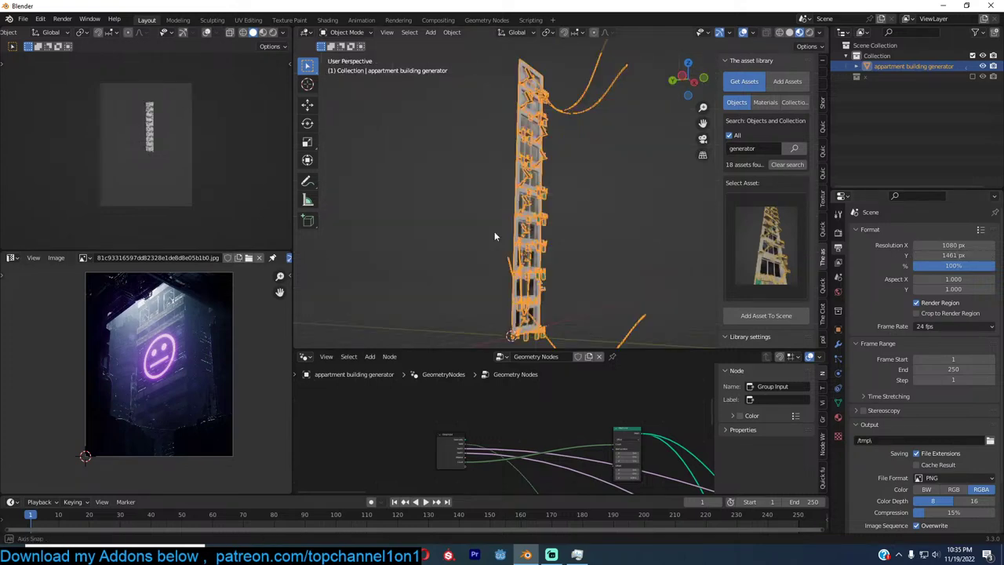
key(ctrl+alt+KP_0)
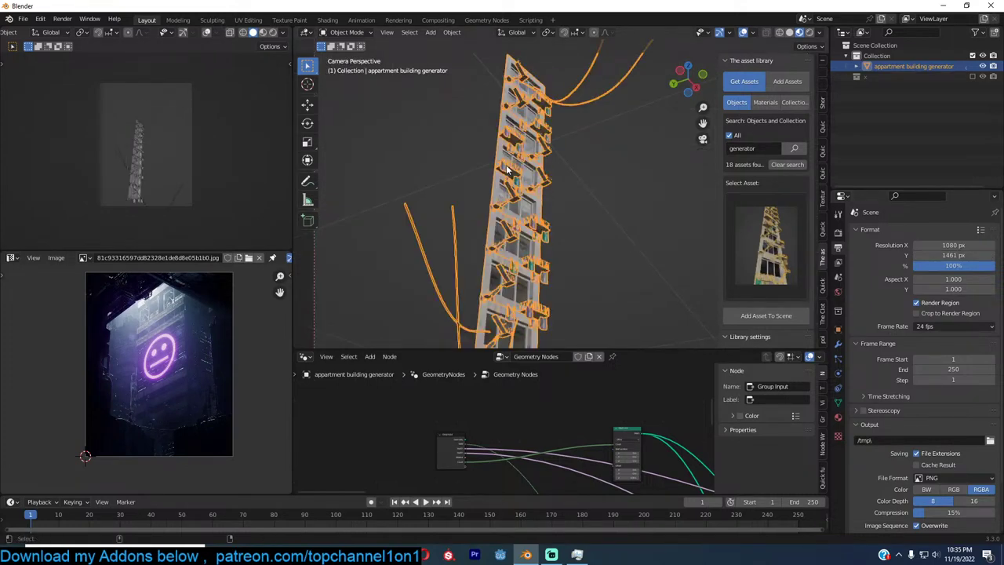
scroll(571, 228, down, 3)
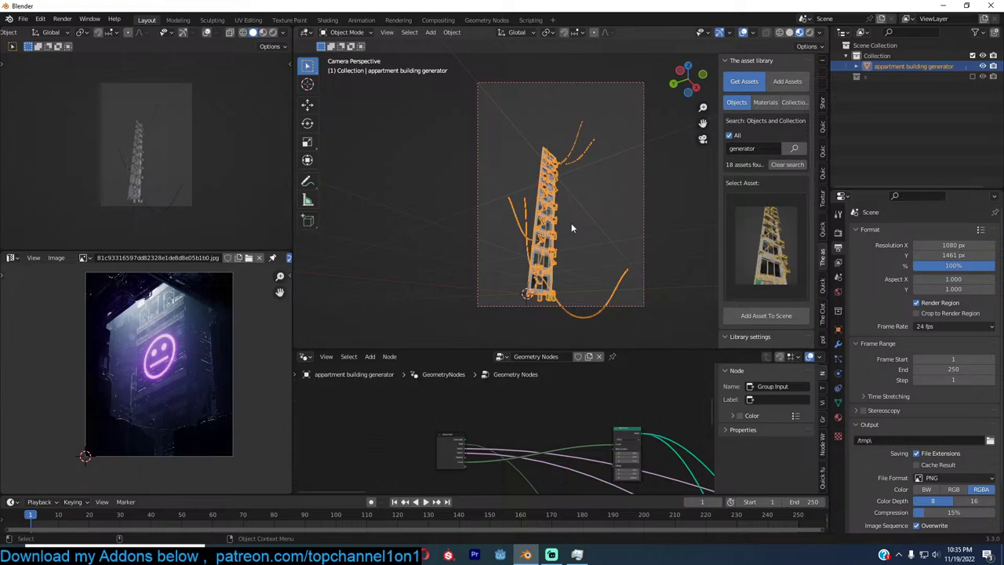
Scale up the building and reposition it so its lower floors fill the portrait camera frame
key(s)
click(587, 231)
scroll(587, 232, up, 2)
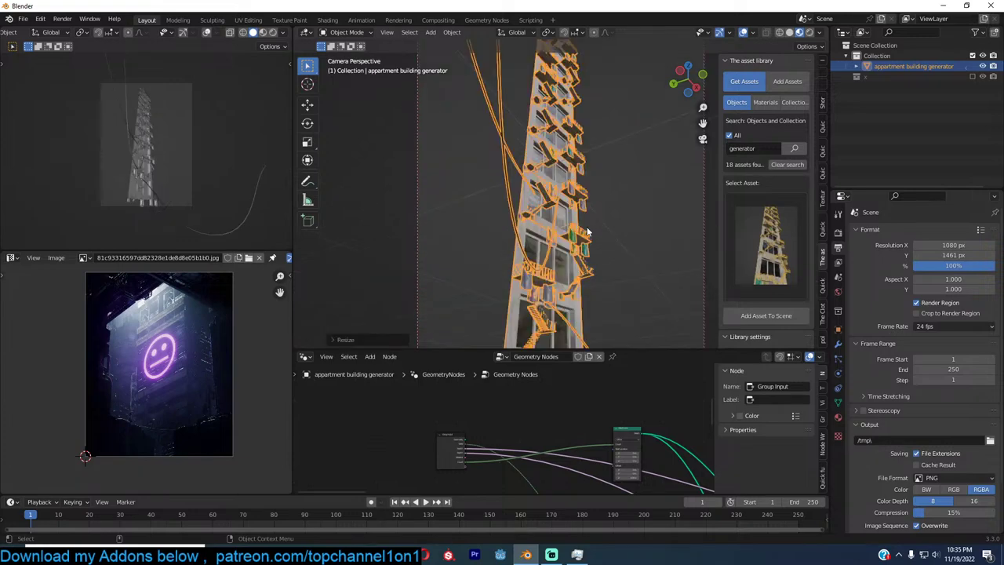
key(s)
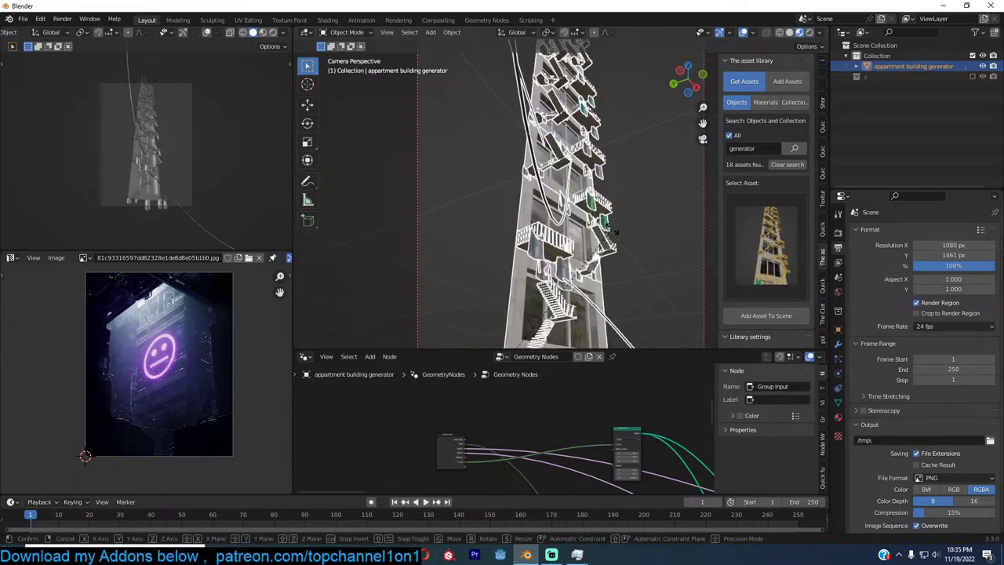
click(478, 216)
key(g)
click(468, 291)
click(471, 289)
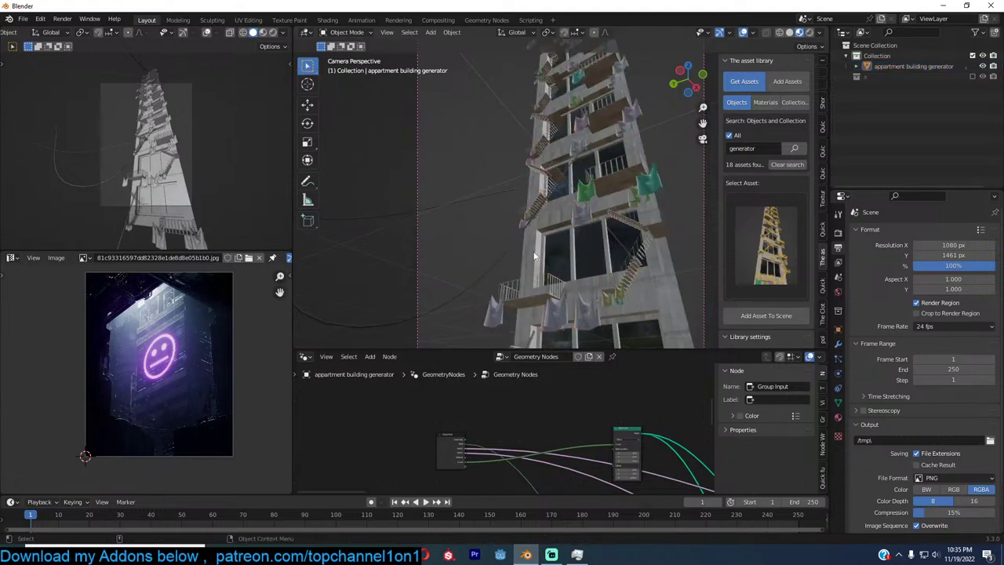
Select the apartment building and reposition it in the top view, and bring up the render settings
scroll(534, 252, down, 1)
click(570, 226)
key(KP_0)
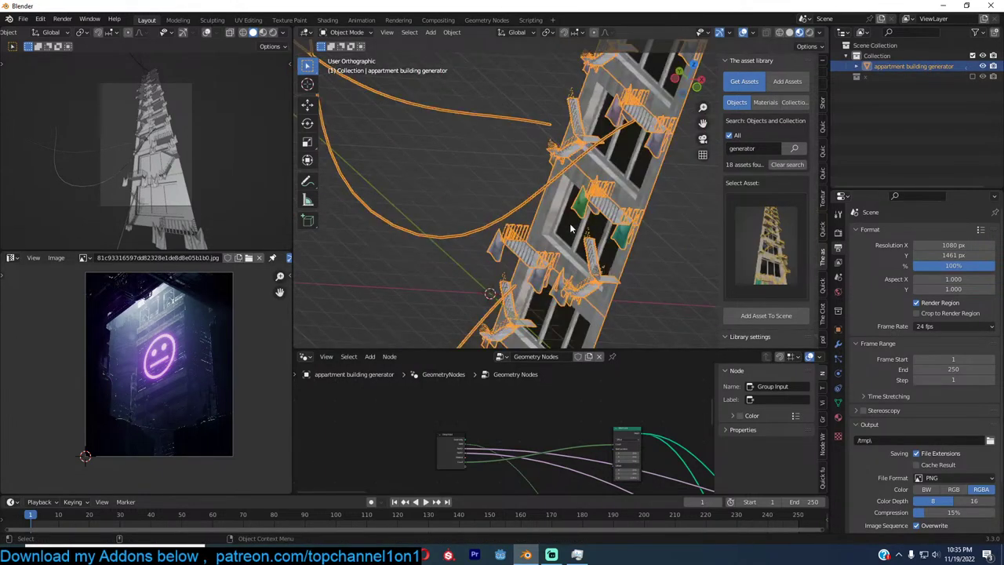
key(KP_7)
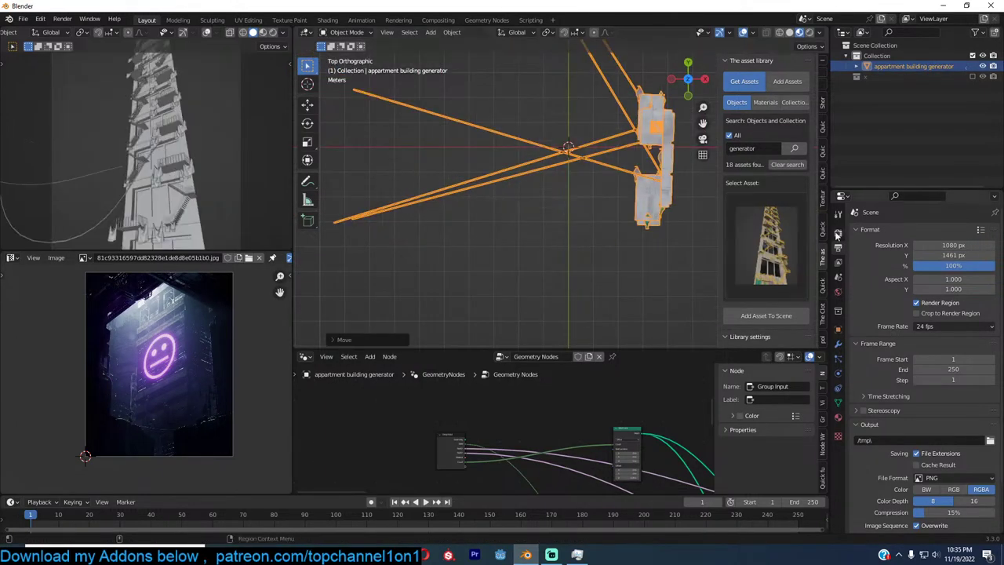
click(839, 233)
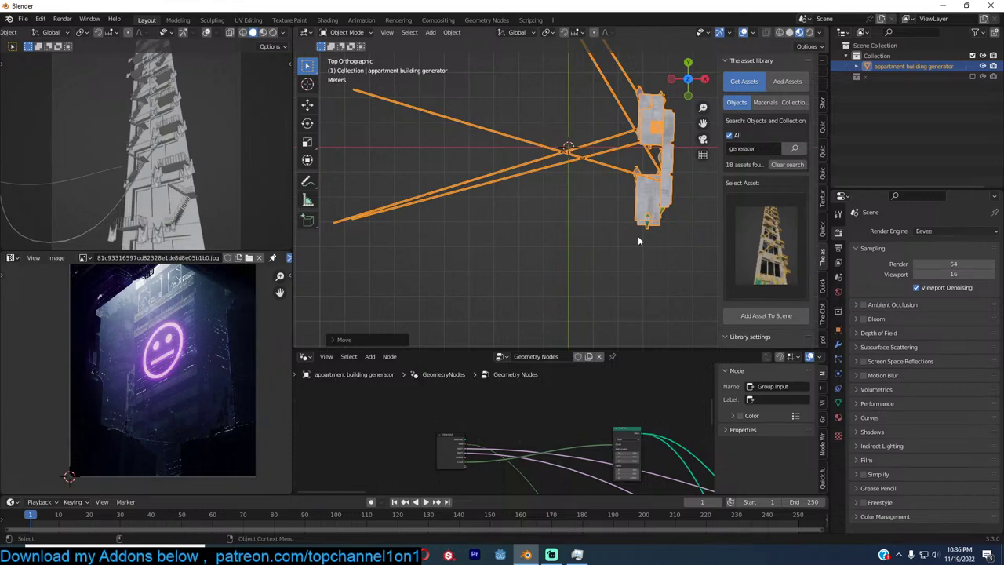
In the web browser, look through the "tardis" image search results for police box reference pictures
mouse_move(269, 554)
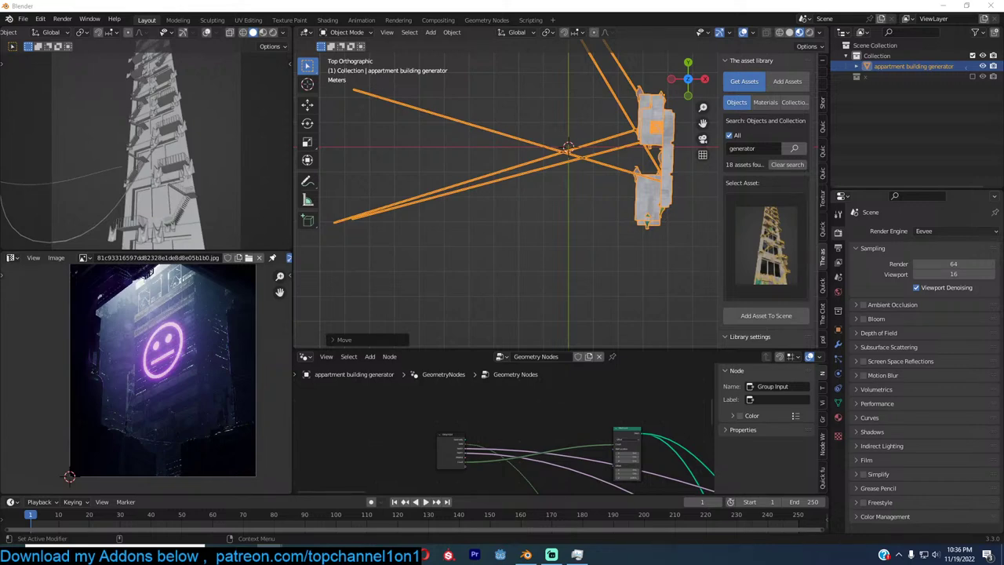
drag(1003, 210, 809, 193)
scroll(820, 306, down, 7)
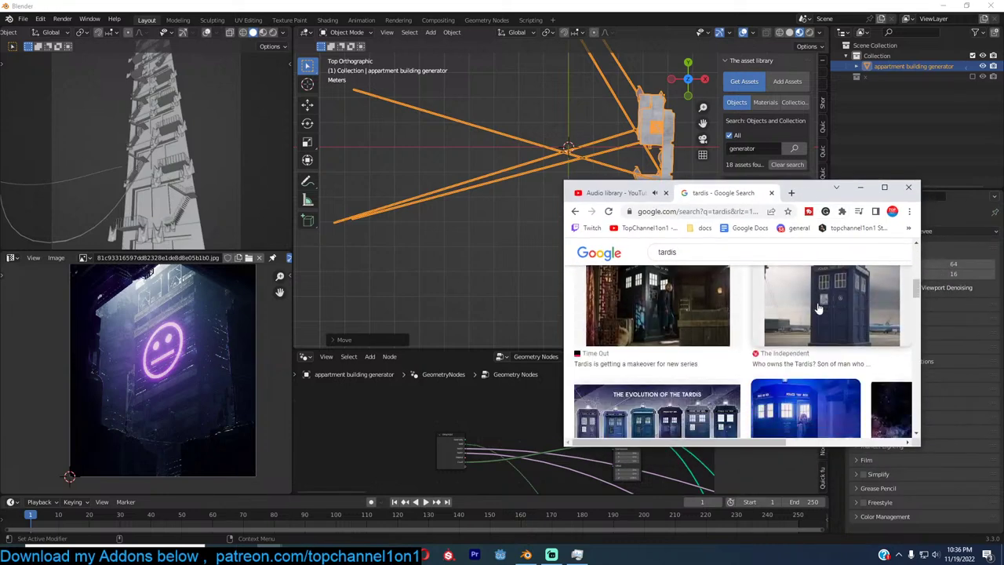
scroll(818, 309, up, 3)
scroll(800, 333, down, 5)
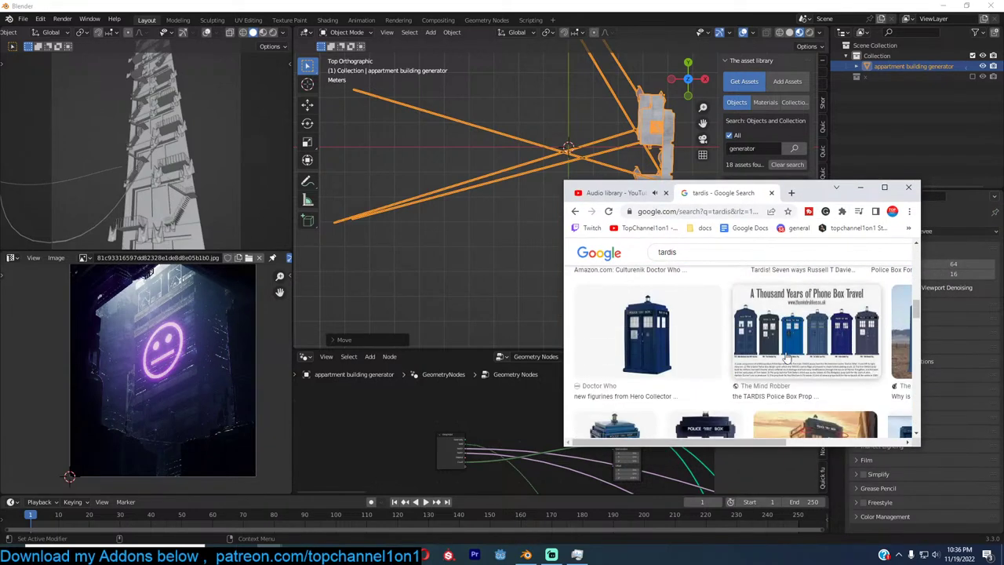
scroll(785, 345, down, 5)
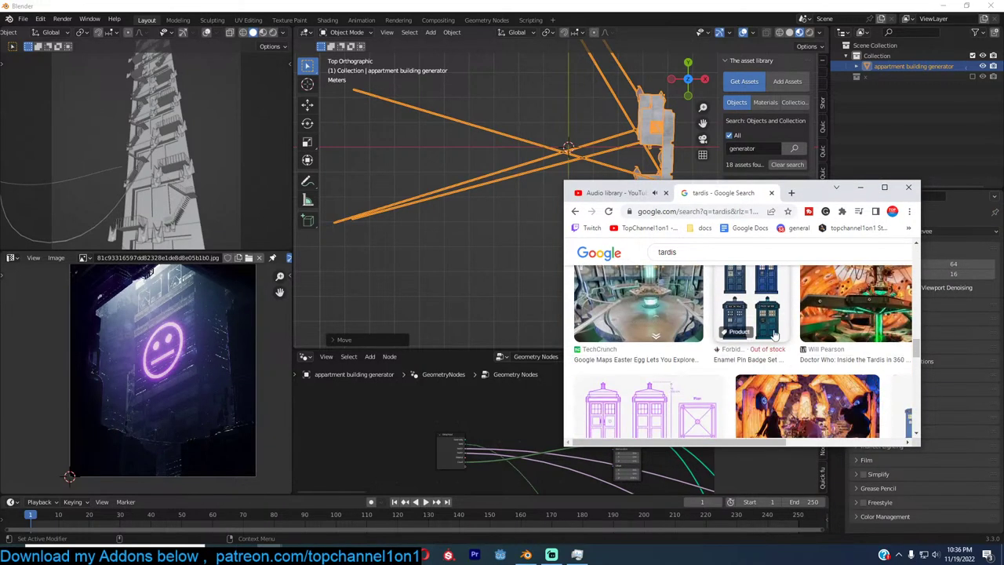
scroll(784, 322, up, 3)
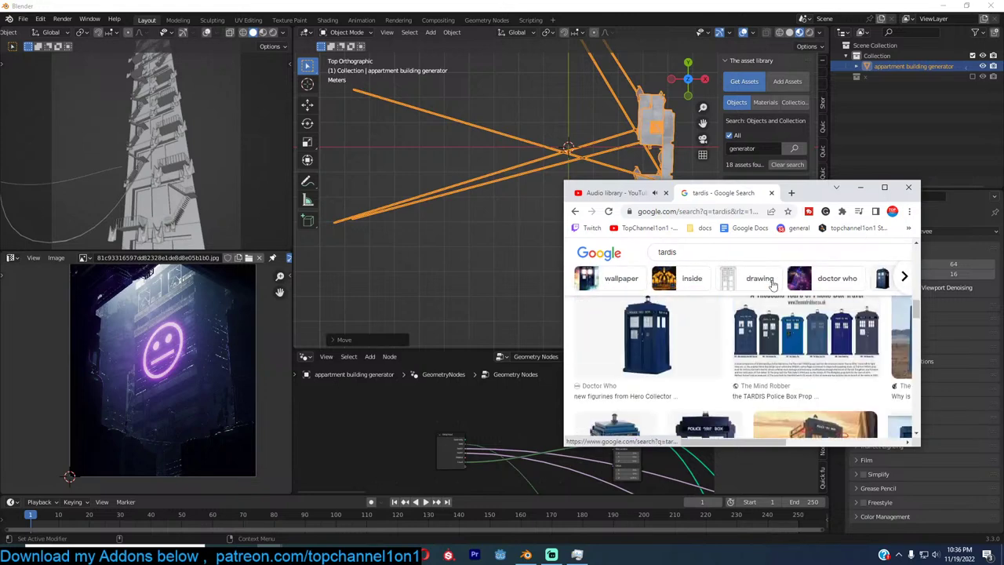
scroll(793, 335, up, 5)
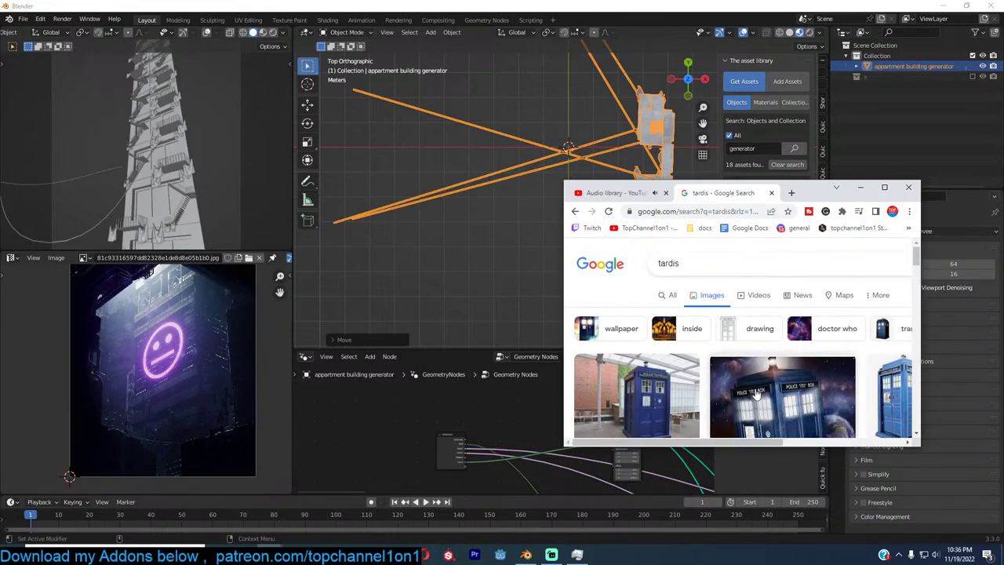
drag(819, 196, 1003, 235)
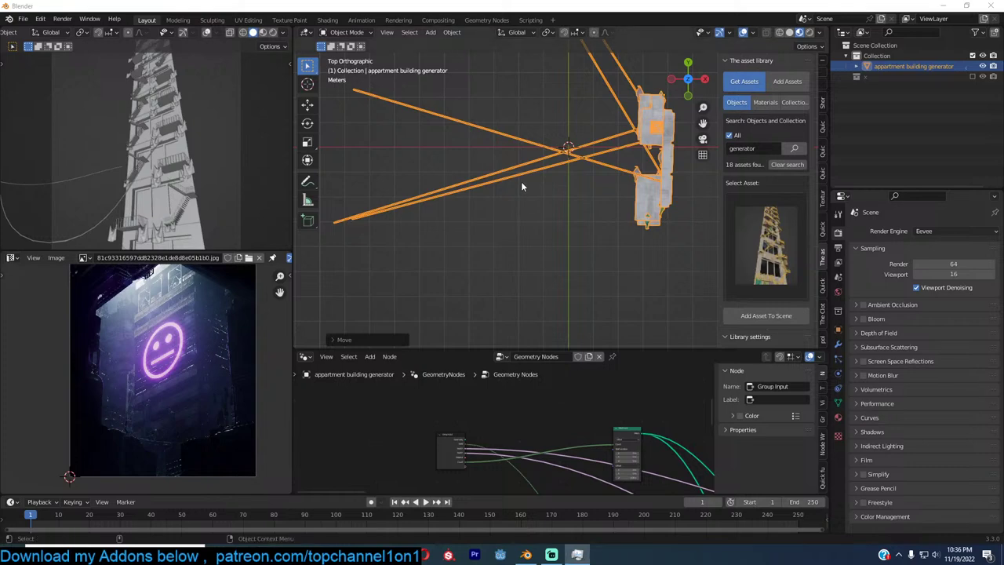
Set the small camera viewport to rendered shading and enable Eevee's Ambient Occlusion, Bloom and Screen Space Reflections
click(547, 201)
click(547, 202)
click(272, 33)
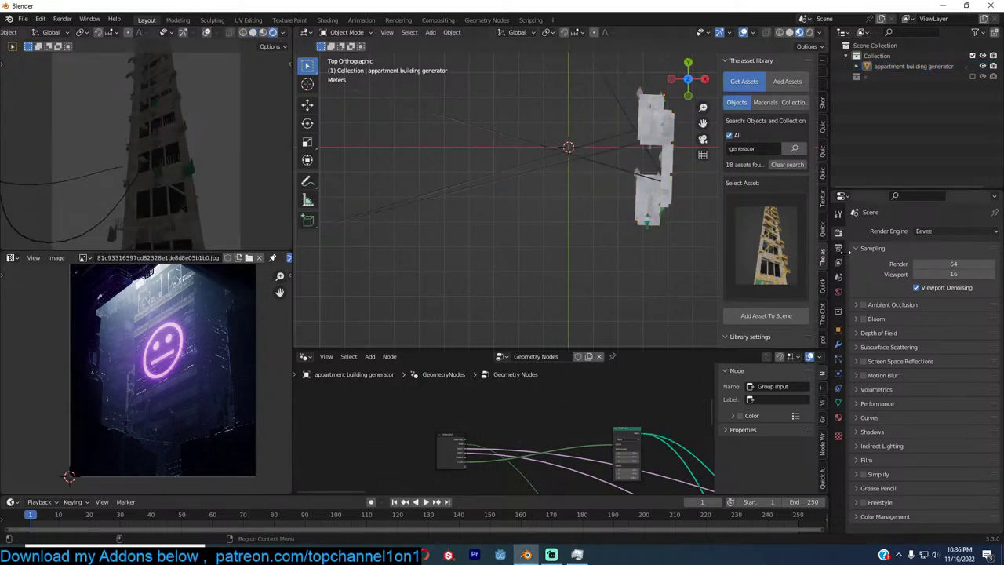
click(862, 304)
click(863, 319)
click(456, 188)
Search the asset library for "volum" and add the dark volume object to the scene
click(764, 146)
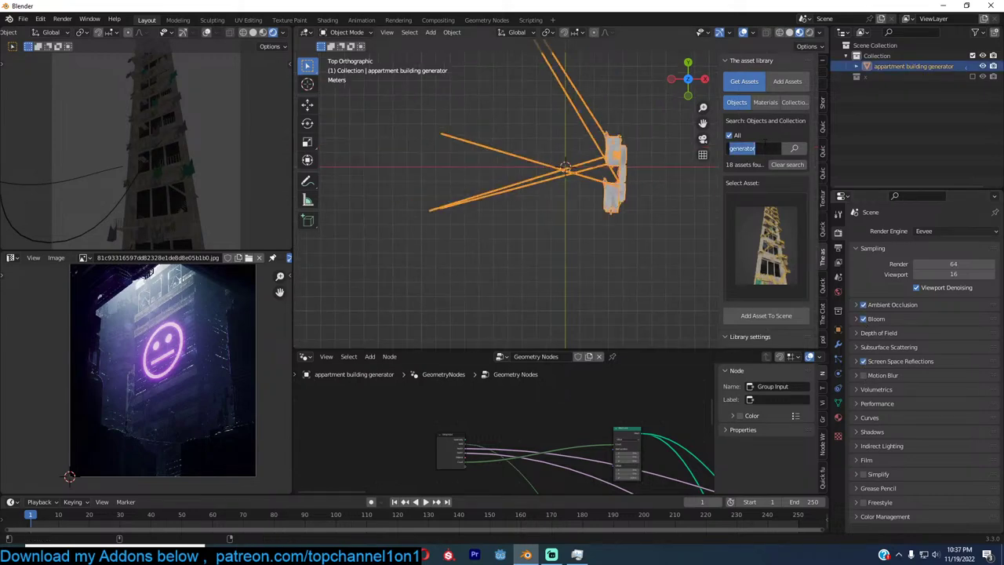
text(volum)
key(Return)
click(770, 270)
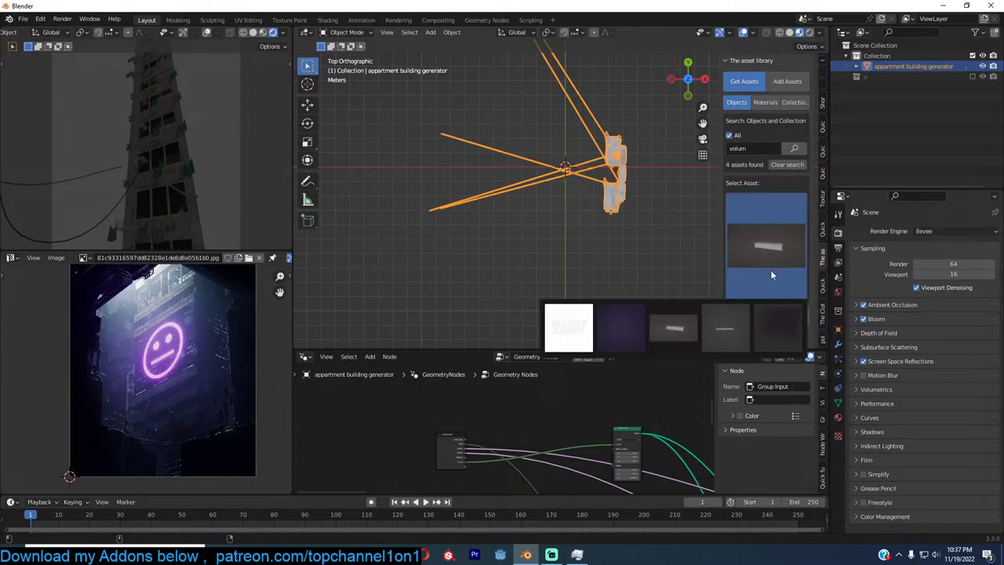
click(779, 328)
click(773, 316)
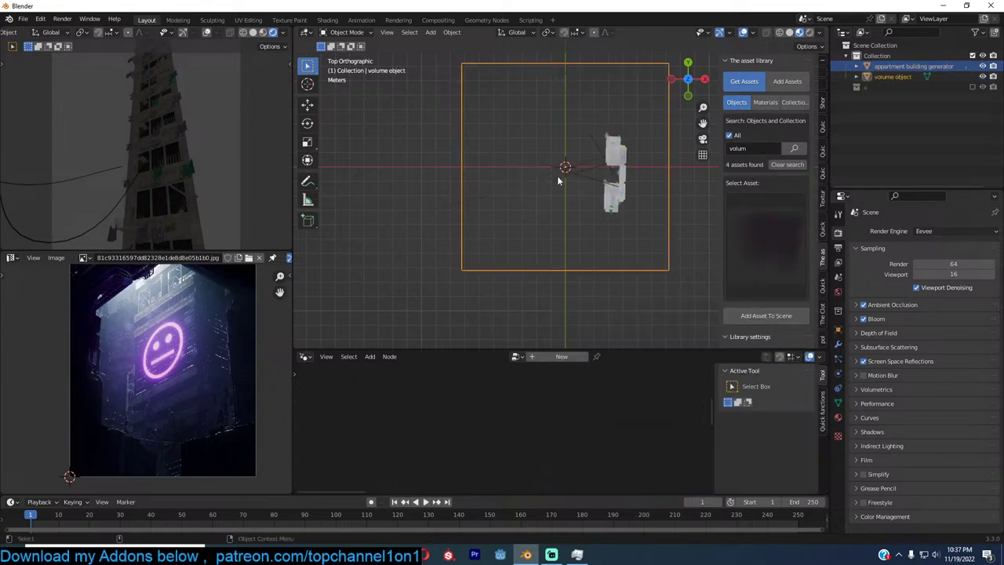
Scale down the volume object and move it in the camera view to cover the framed area in front of the building
key(KP_0)
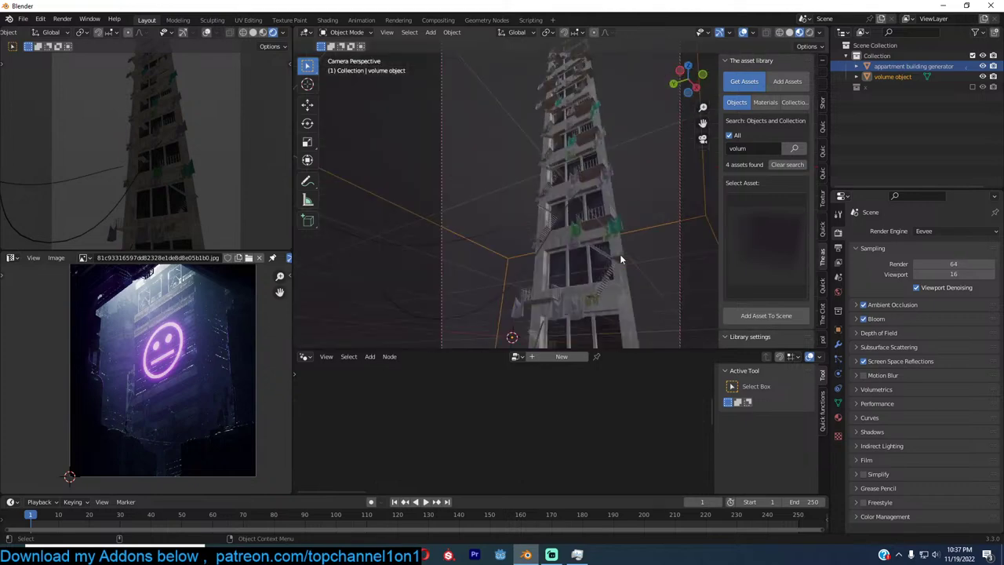
key(s)
click(607, 253)
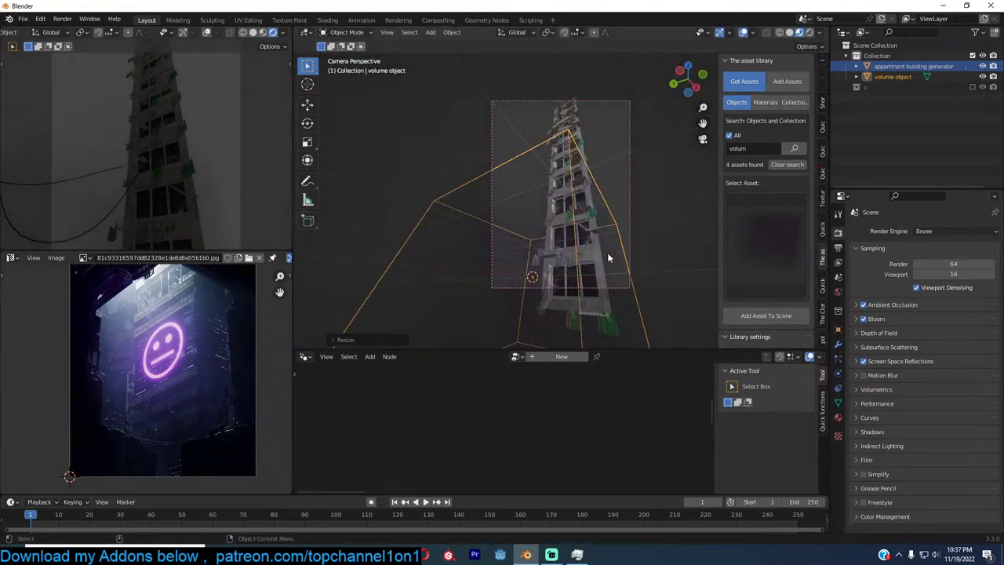
key(g)
click(628, 202)
key(g)
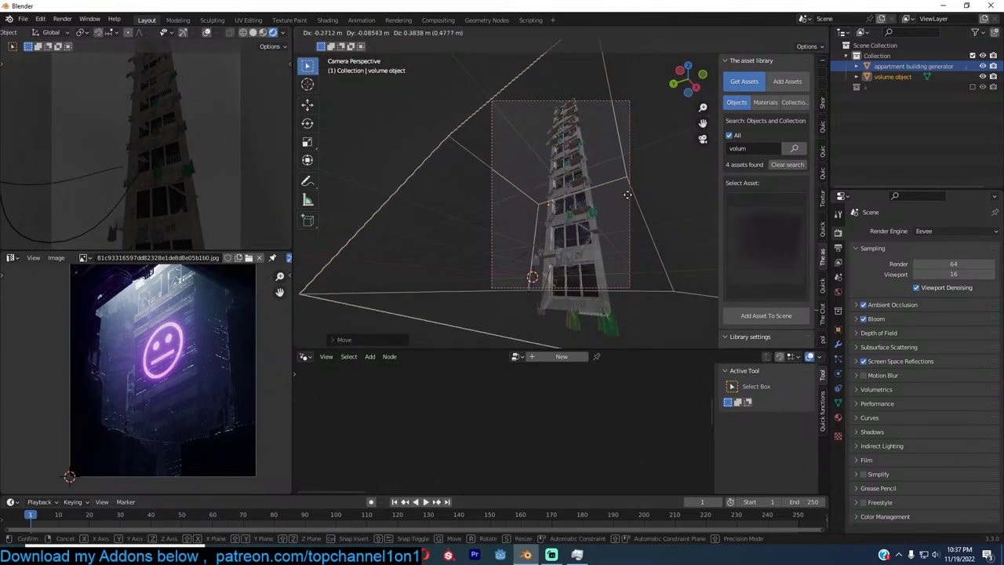
click(626, 191)
scroll(626, 194, up, 6)
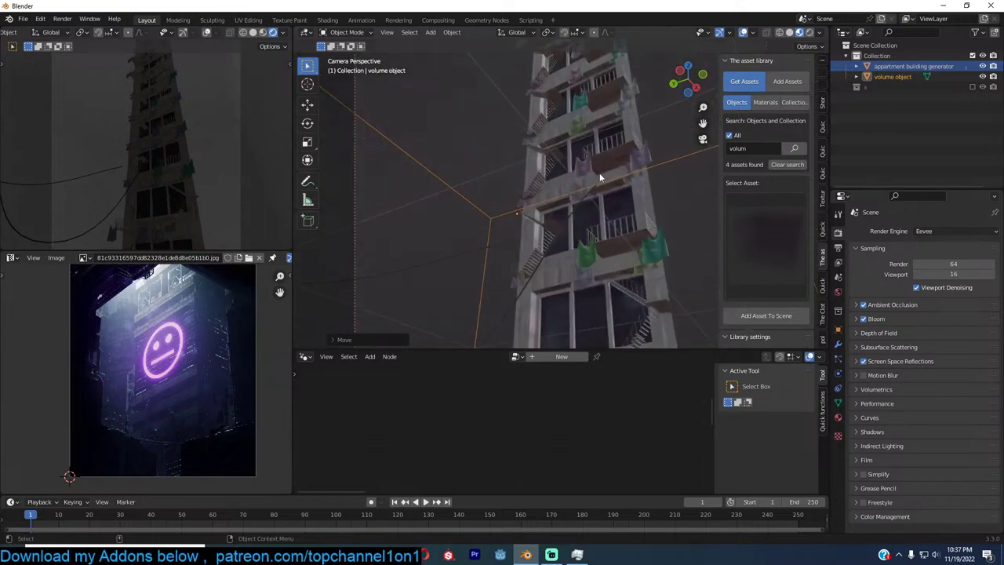
Create a linked duplicate of the apartment building, offset about 4.9 m along the negative Y axis
click(600, 169)
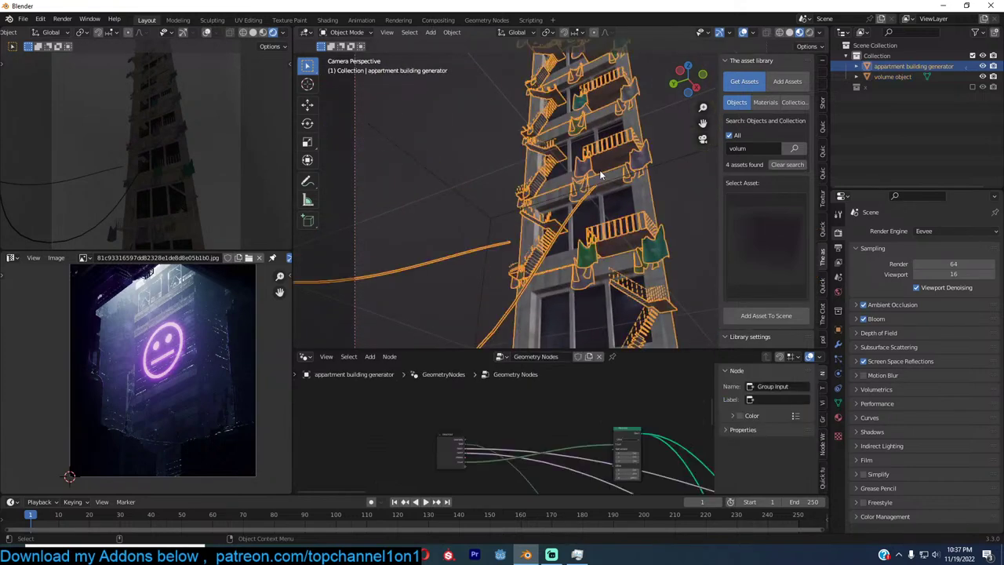
key(shift+d)
key(y)
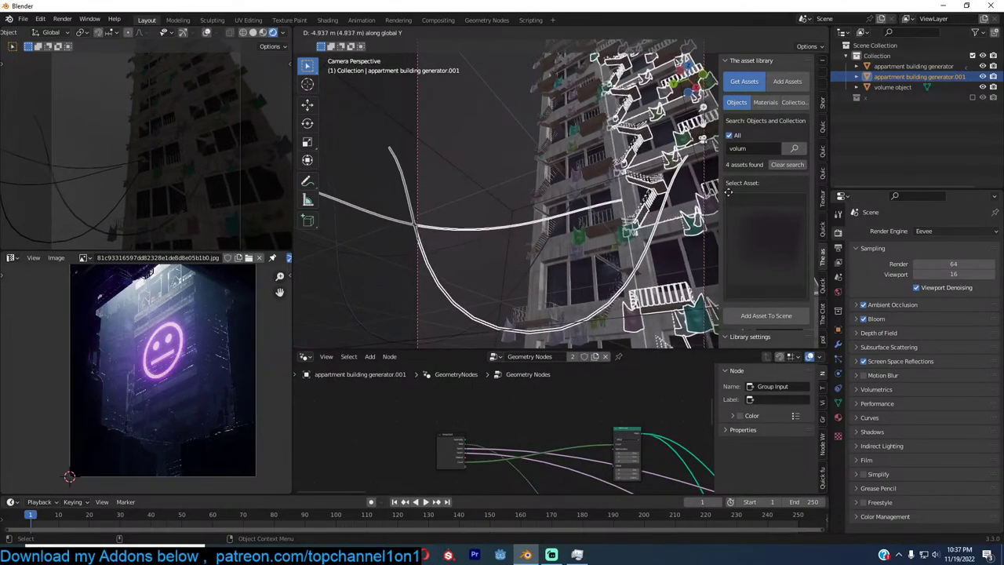
click(727, 194)
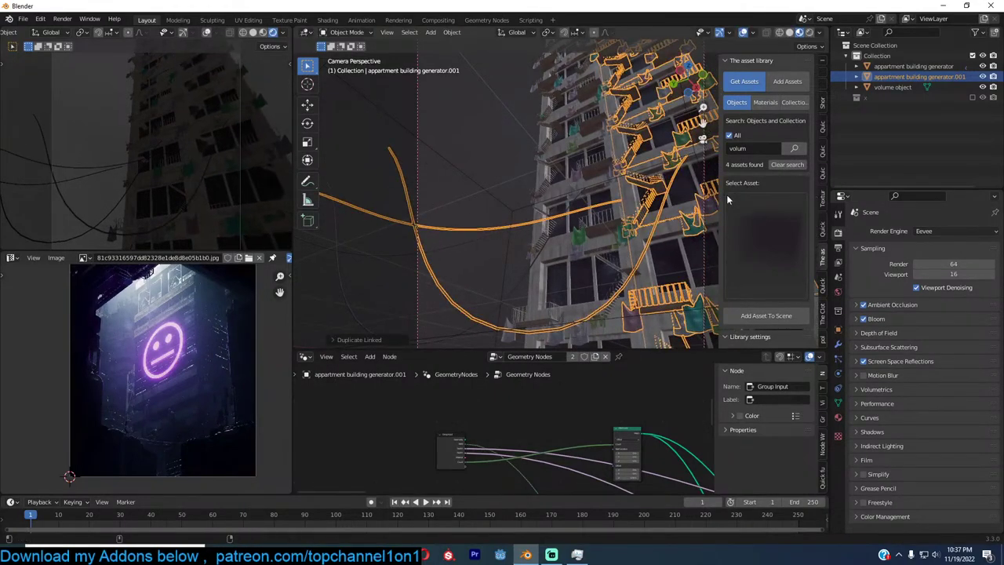
Rotate the duplicated building 90° around Z and move it against the original's end to form an L-shaped corner
scroll(668, 202, down, 2)
key(KP_7)
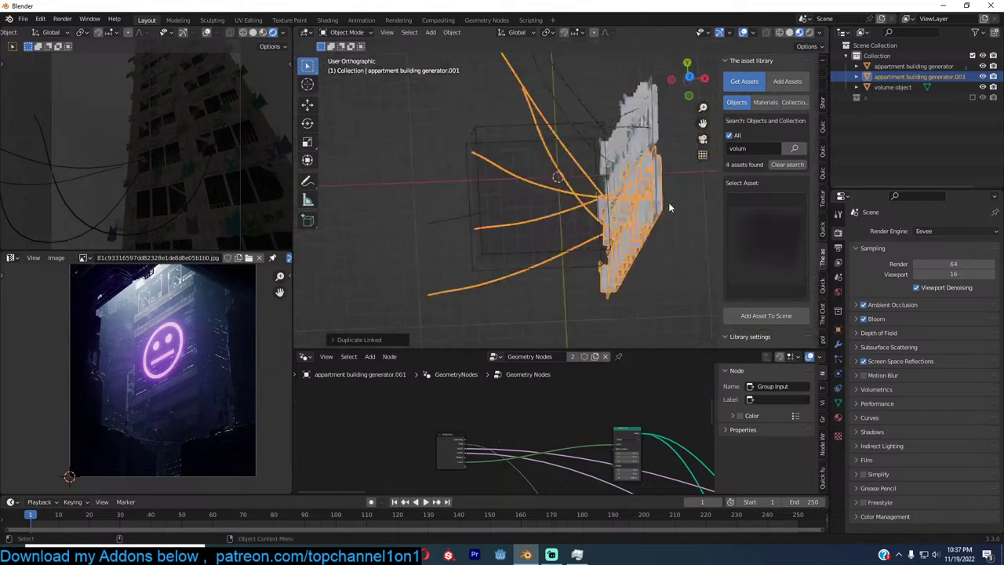
key(r)
key(z)
key(9)
key(0)
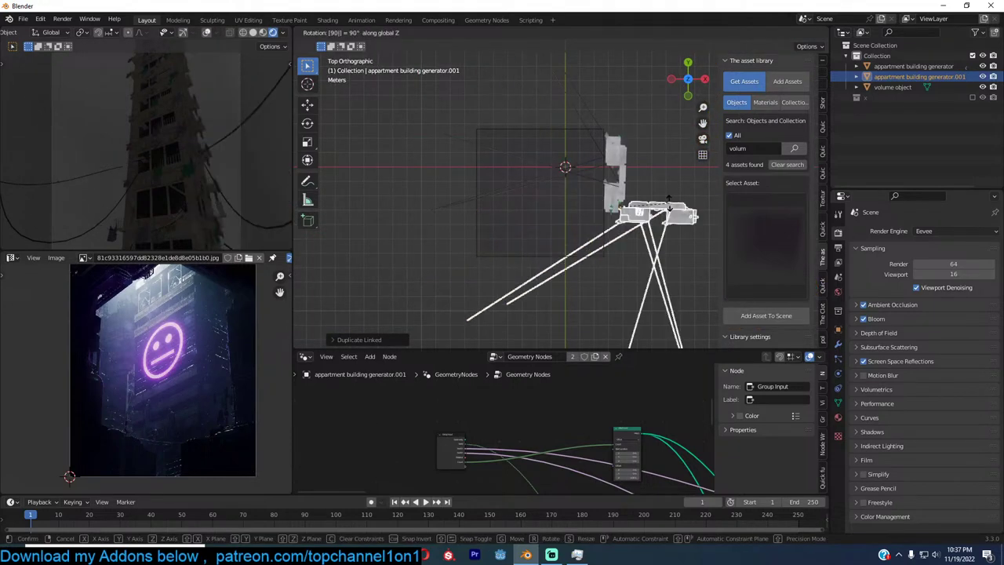
key(Return)
key(g)
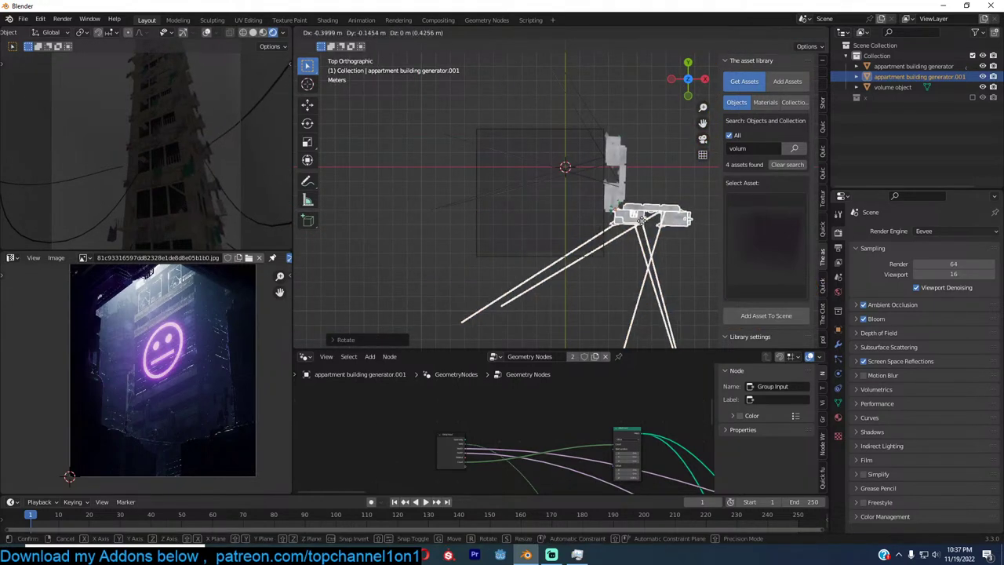
click(643, 221)
click(659, 238)
click(663, 239)
click(672, 243)
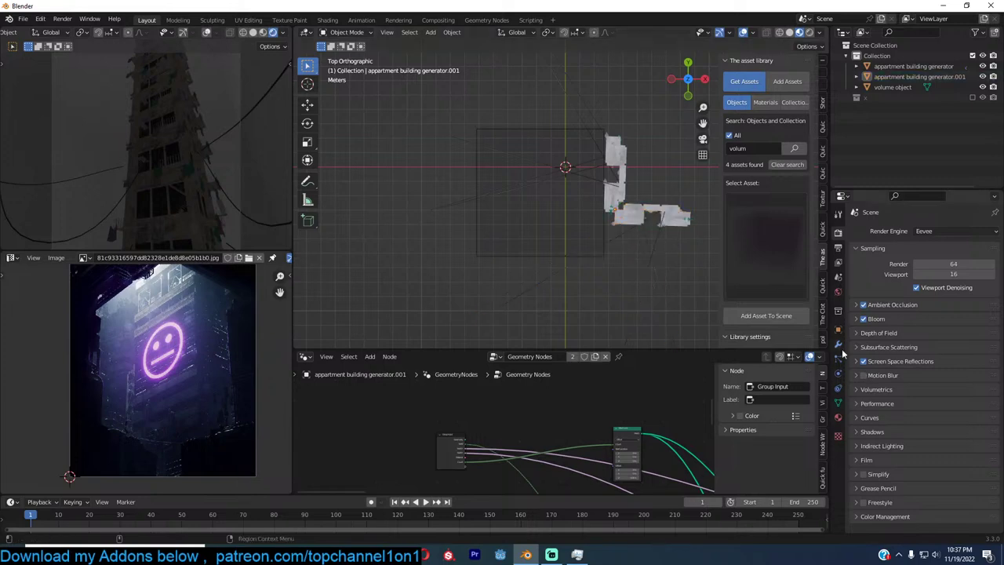
Try other values for both Switch inputs of the duplicated building's Geometry Nodes modifier and return each to 1
click(677, 221)
click(839, 345)
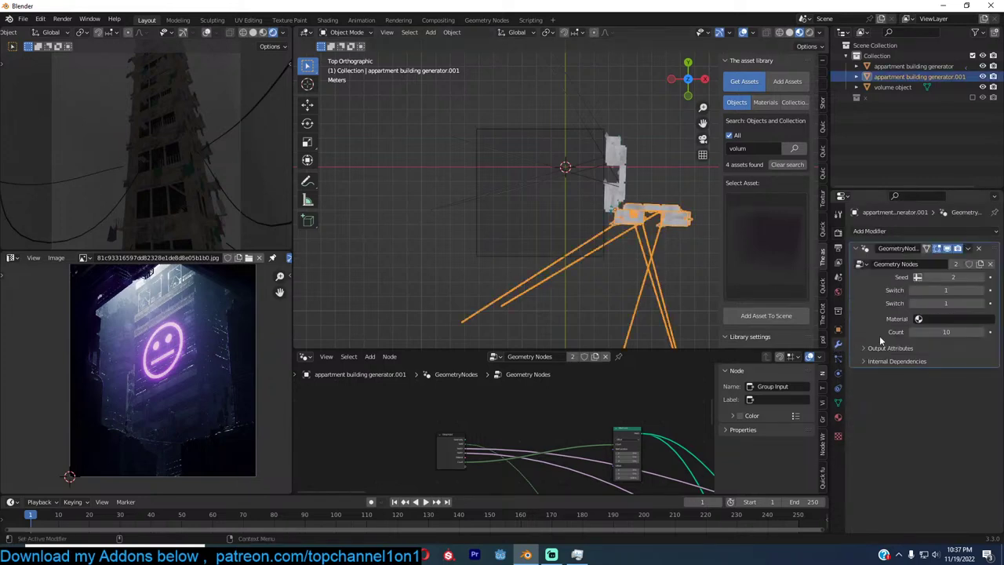
click(909, 305)
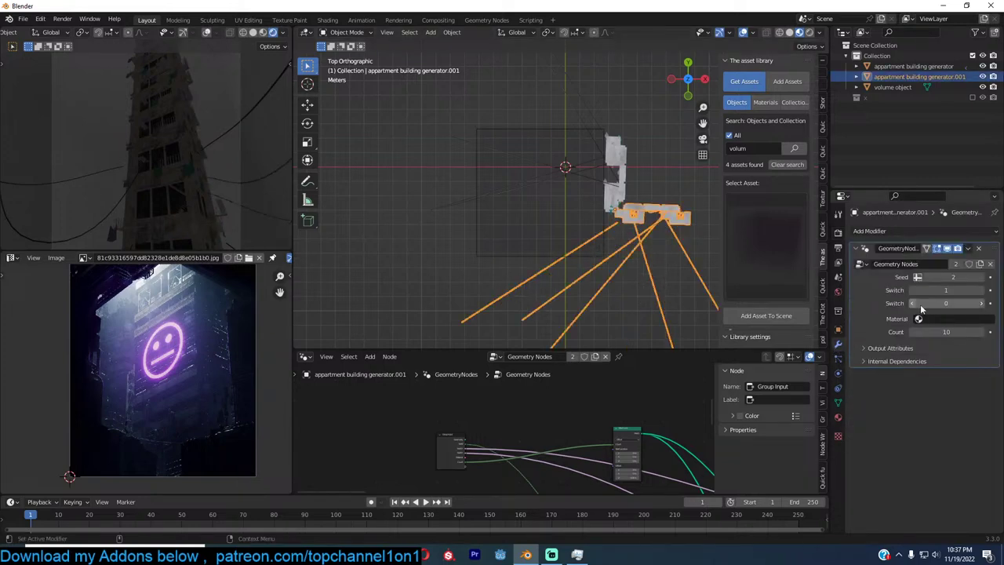
click(981, 303)
click(912, 290)
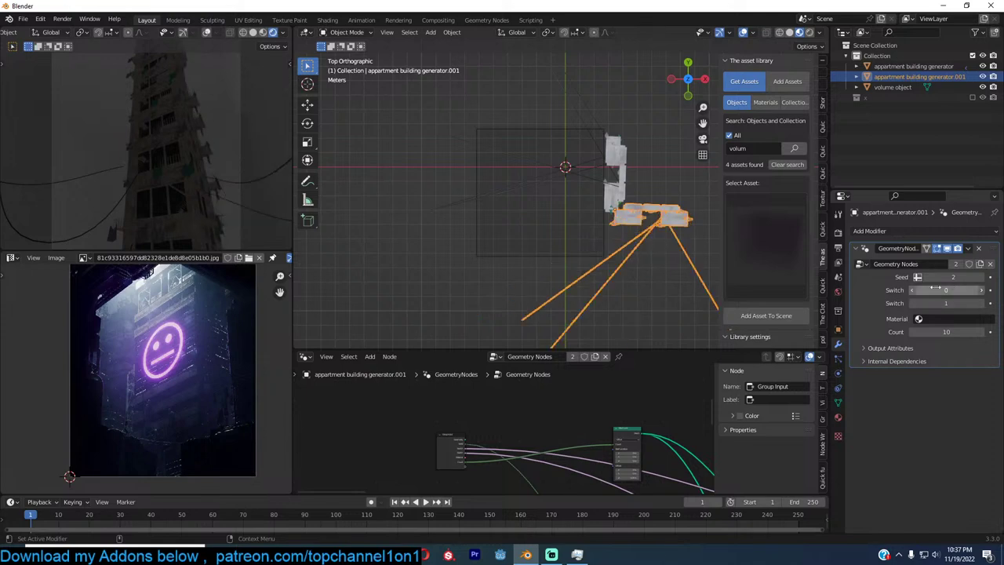
click(981, 291)
Show the main viewport in solid shading and set the duplicated building's Count to 5
click(635, 269)
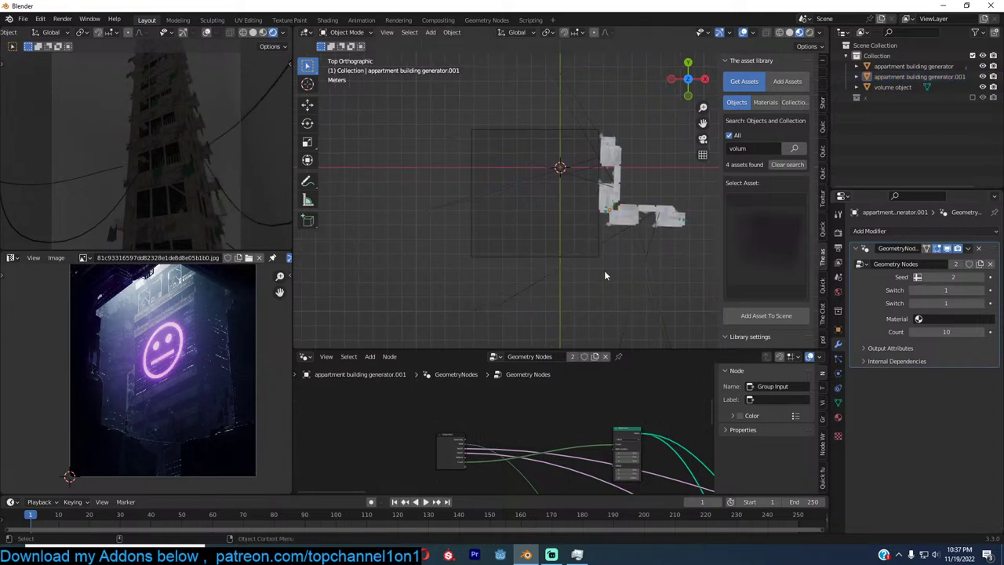
middle_drag(604, 274, 612, 207)
scroll(612, 208, up, 3)
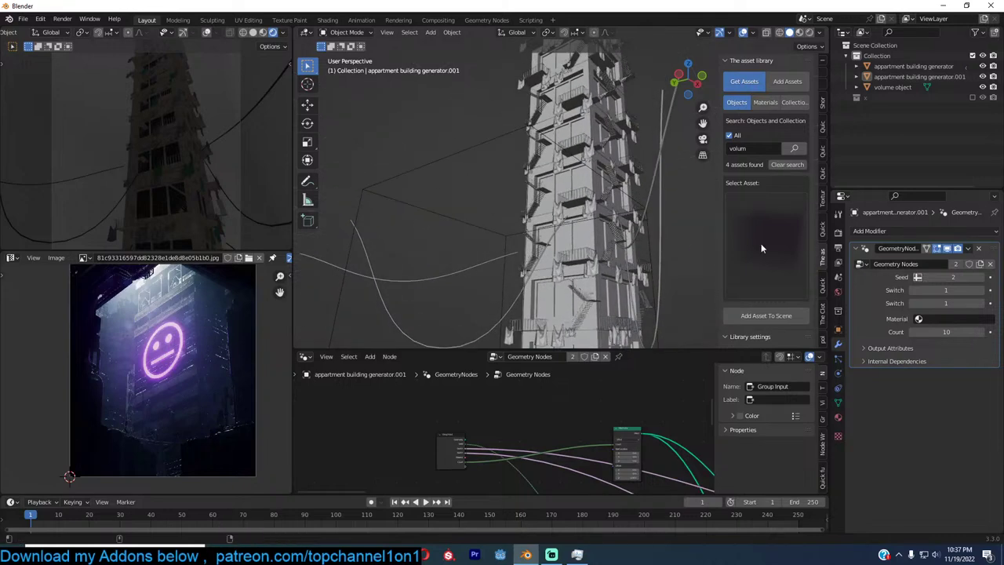
middle_drag(594, 226, 679, 288)
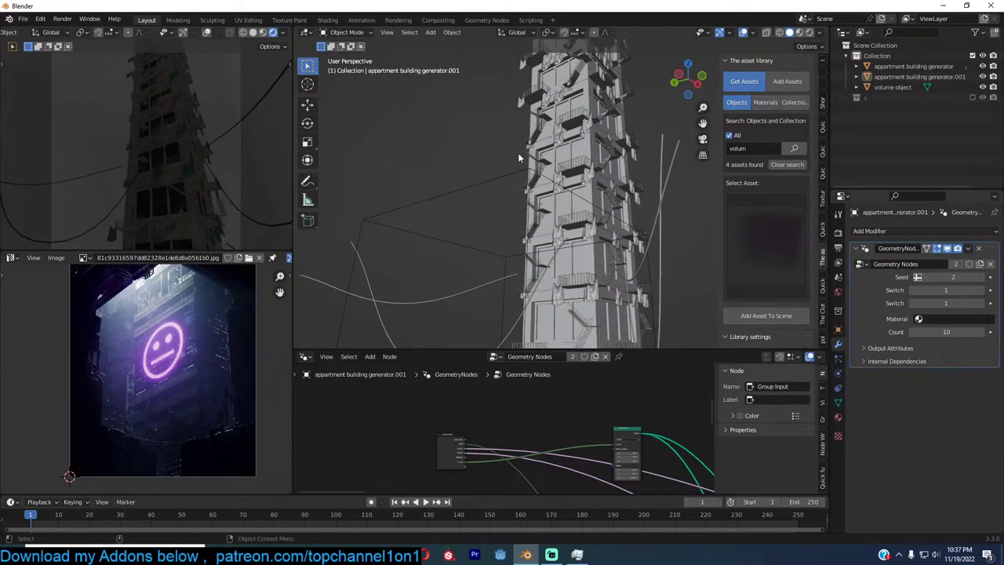
shift+middle_drag(517, 152, 530, 198)
drag(951, 331, 931, 323)
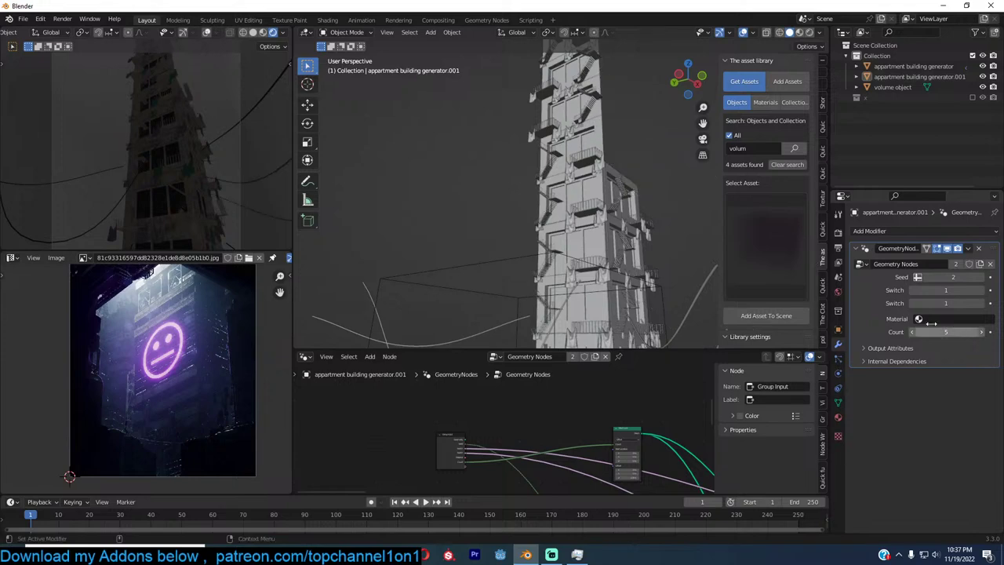
Set the original apartment building's Count to 7
click(583, 249)
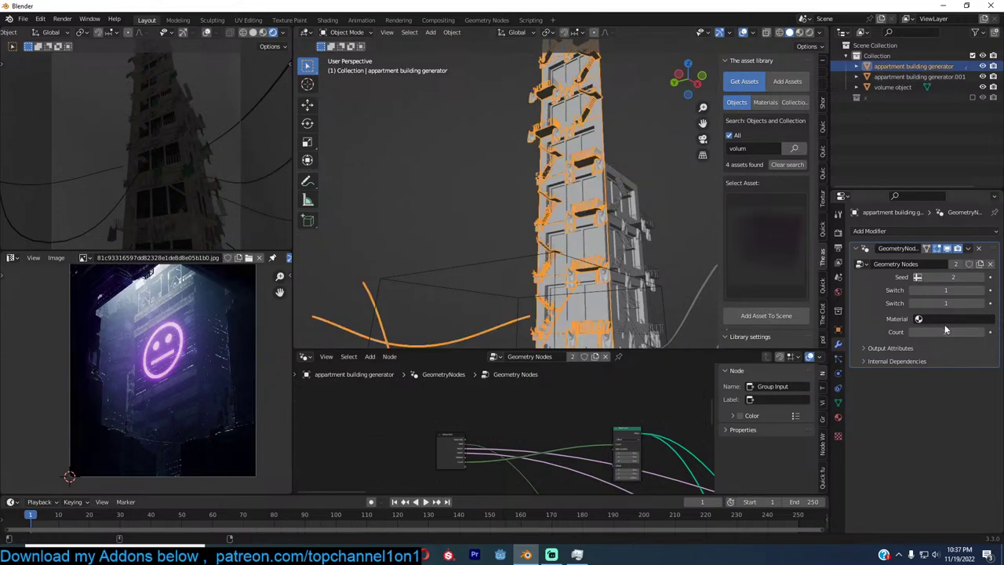
mouse_move(951, 332)
mouse_down()
mouse_move(928, 332)
mouse_move(940, 331)
mouse_up()
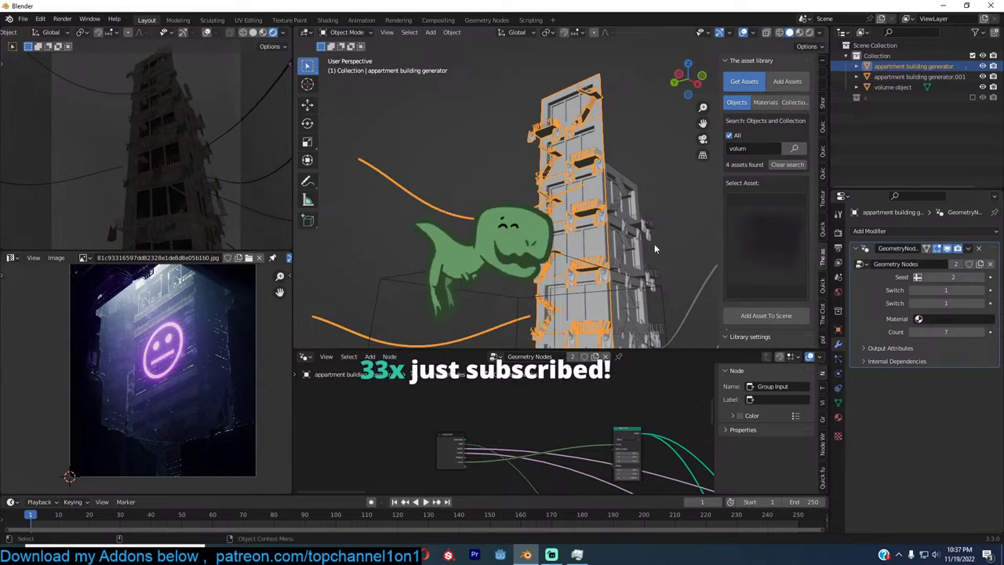
Set the duplicated apartment building's Count to 7 and deselect it
click(626, 244)
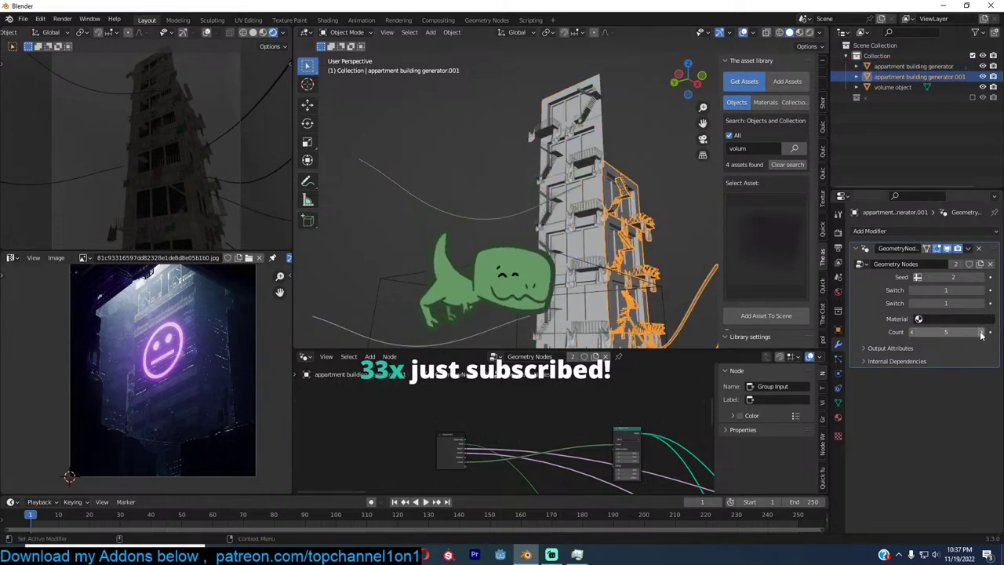
click(525, 146)
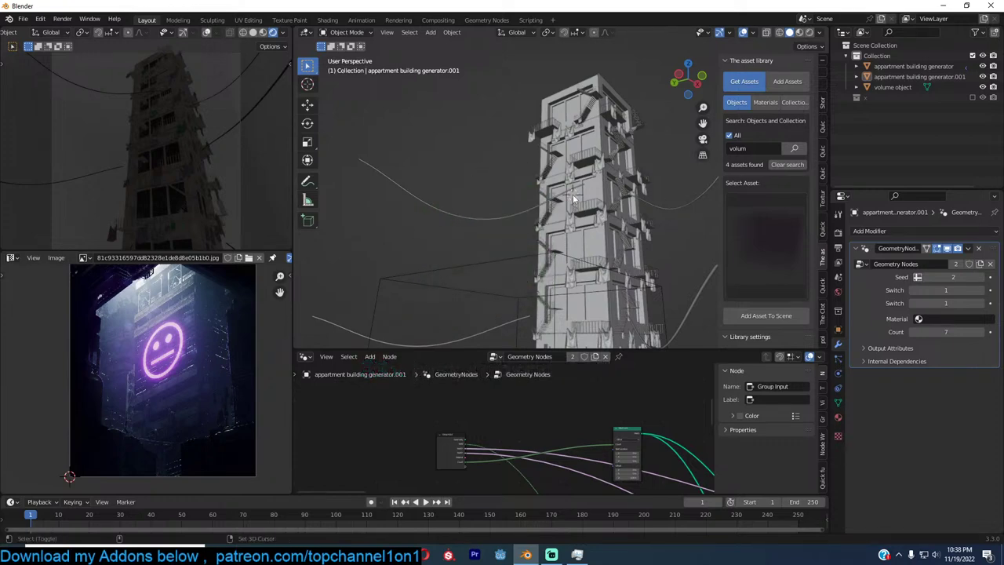
key(shift+a)
mouse_move(572, 194)
click(605, 216)
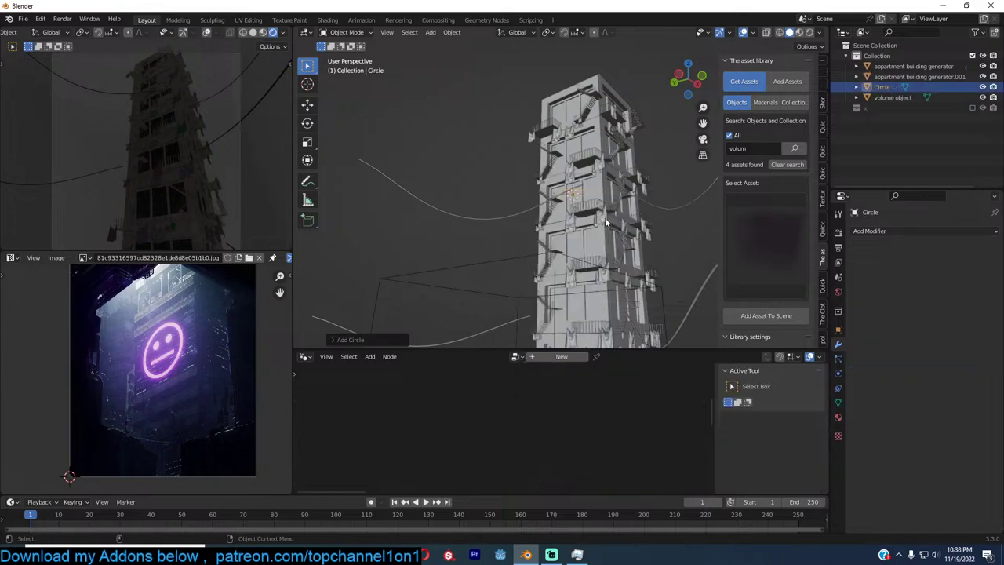
key(shift+a)
mouse_move(603, 219)
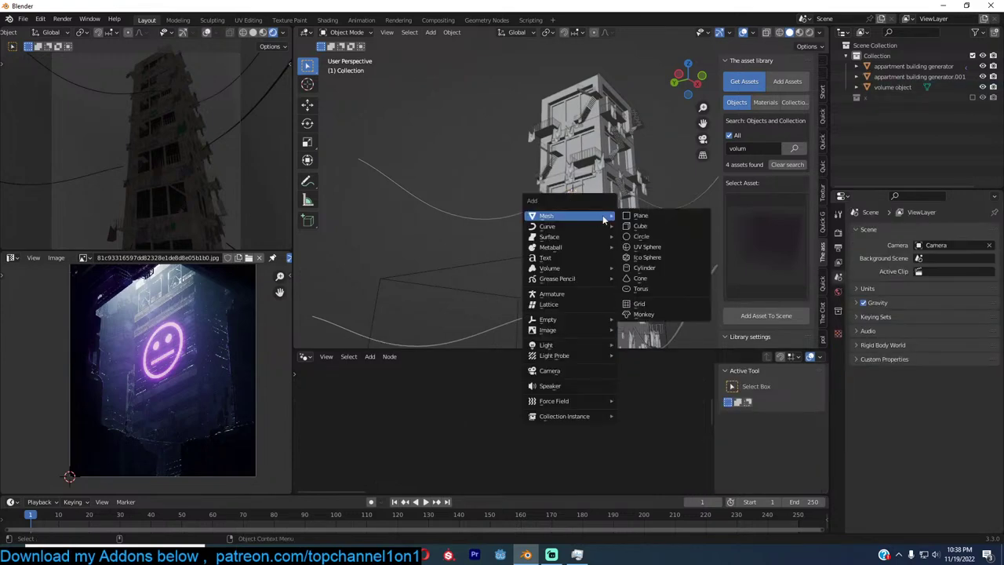
click(647, 236)
text(rx90)
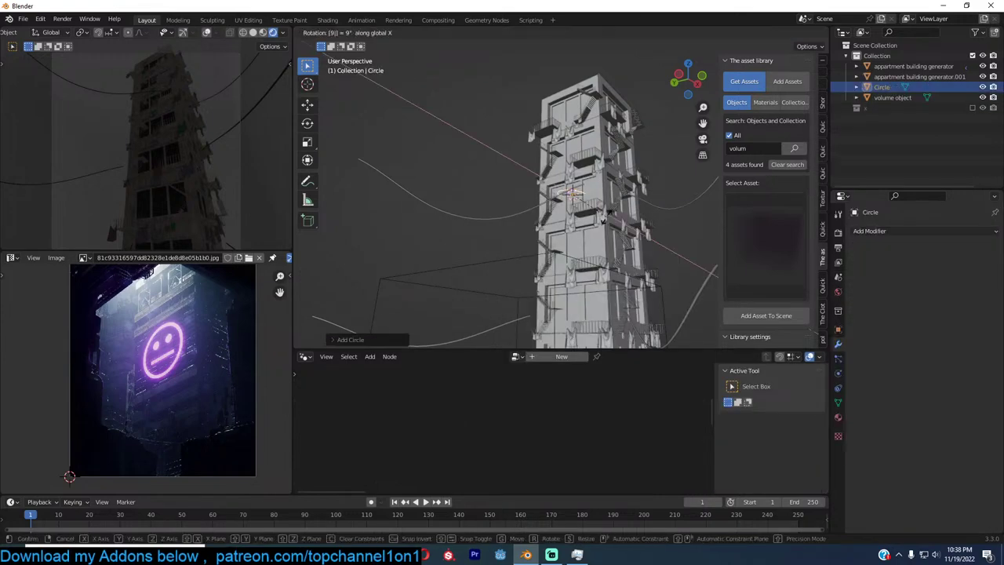
key(Return)
text(rz90)
key(Return)
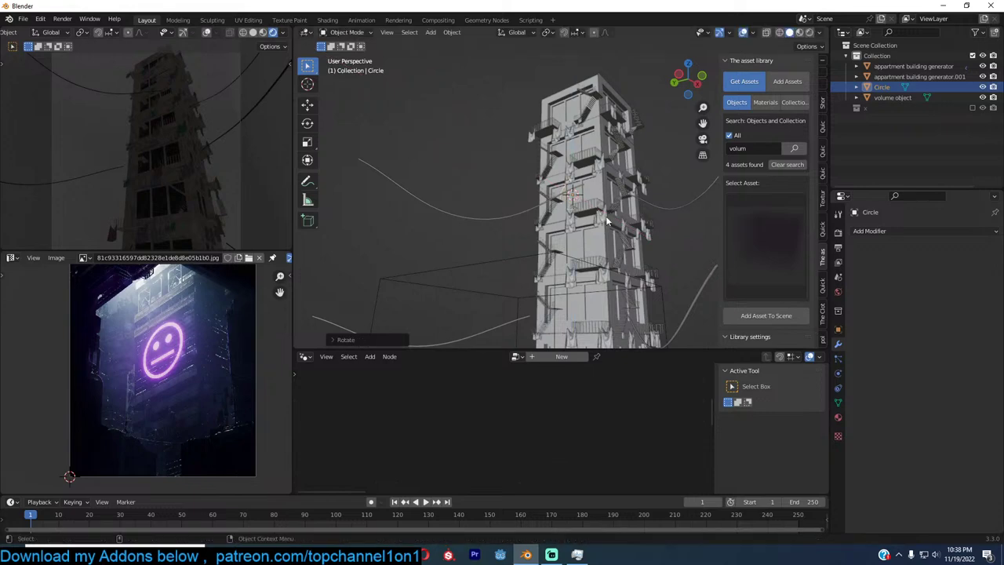
key(s)
click(632, 231)
key(KP_0)
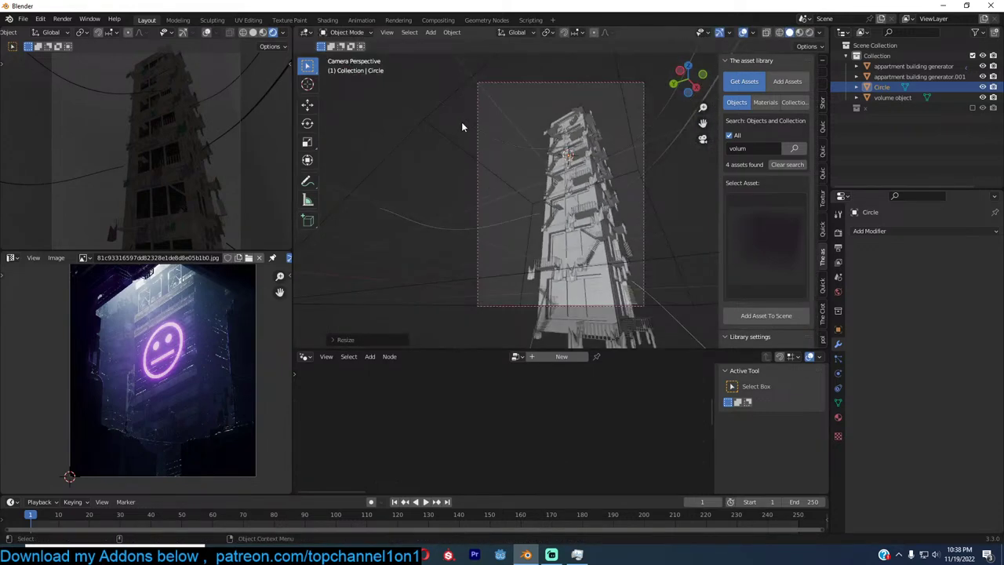
click(308, 104)
key(x)
click(644, 183)
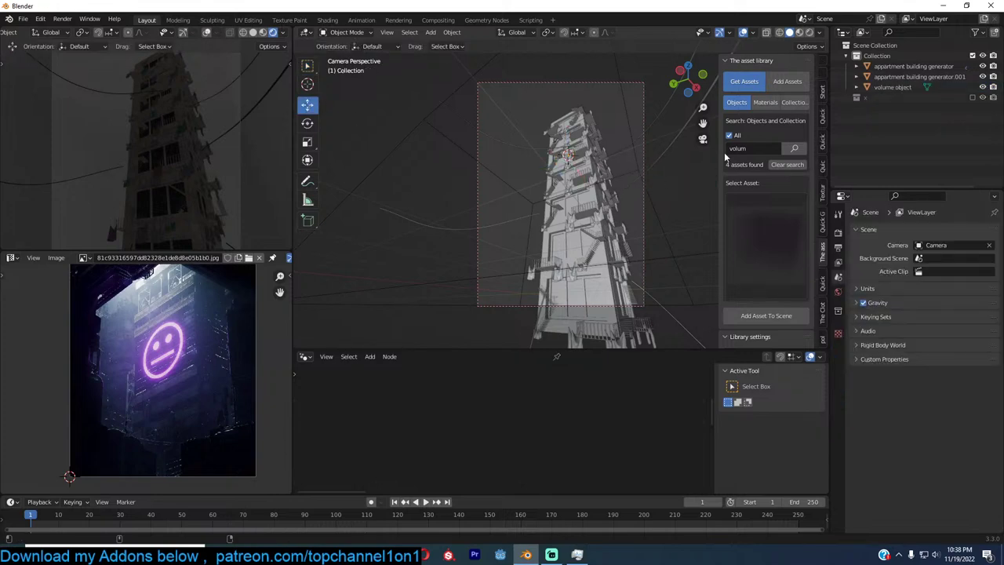
Search the asset library for "neon" and add the round "Come in we are OPEN" neon sign to the scene
click(756, 147)
text(neon)
key(Return)
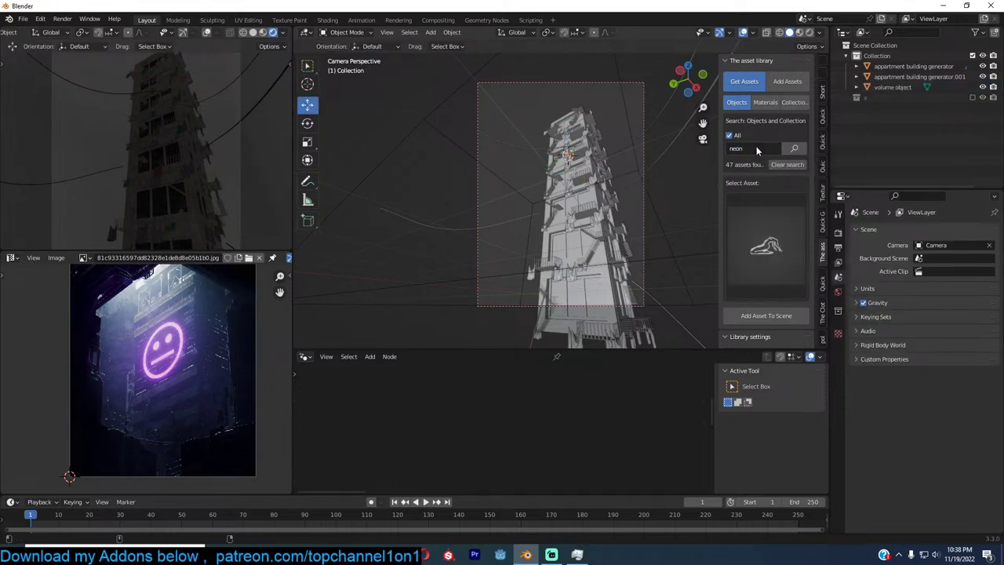
click(761, 224)
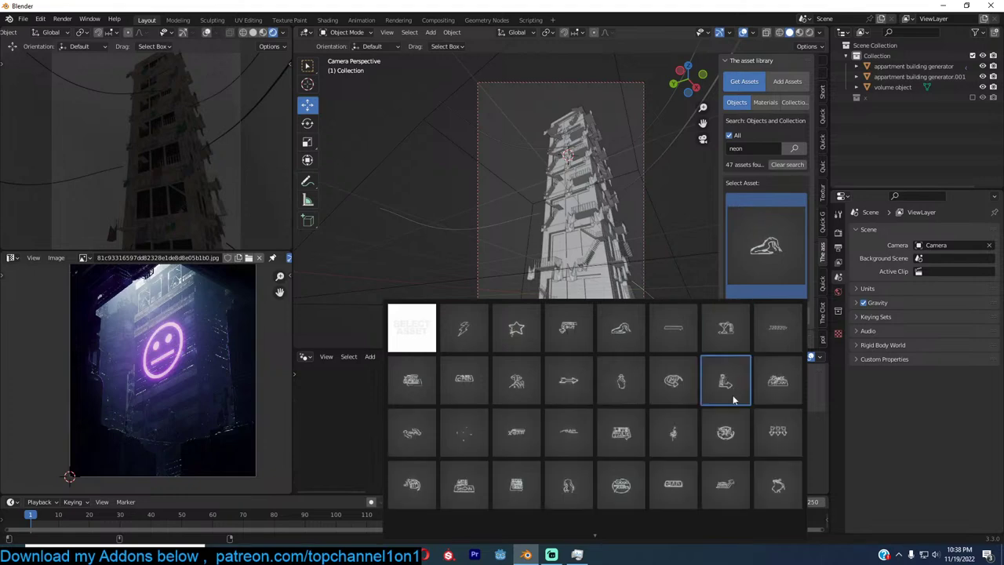
click(723, 443)
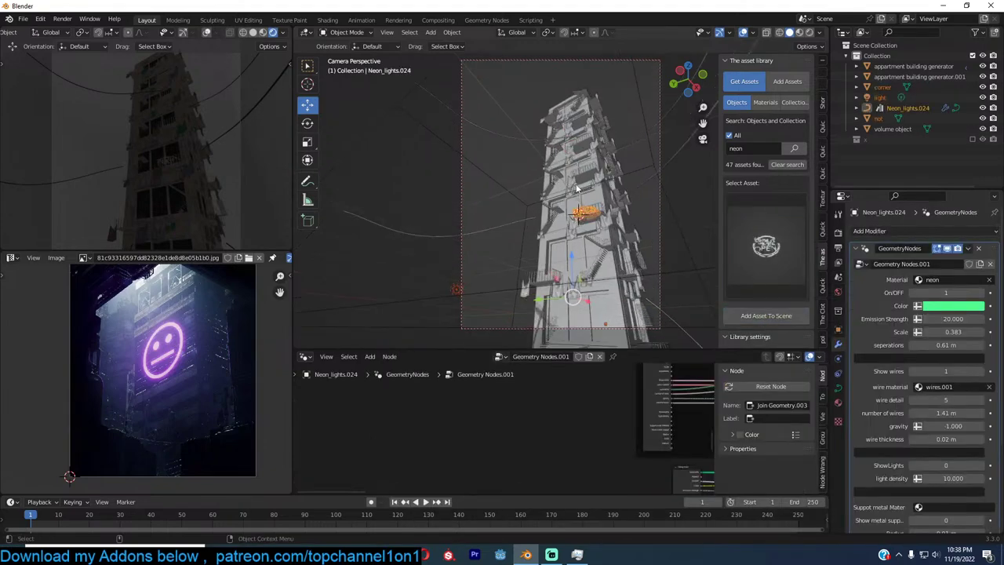
Enlarge the imported round neon sign with its parts and snap the sign to the 3D cursor on the tower's facade
key(s)
click(635, 216)
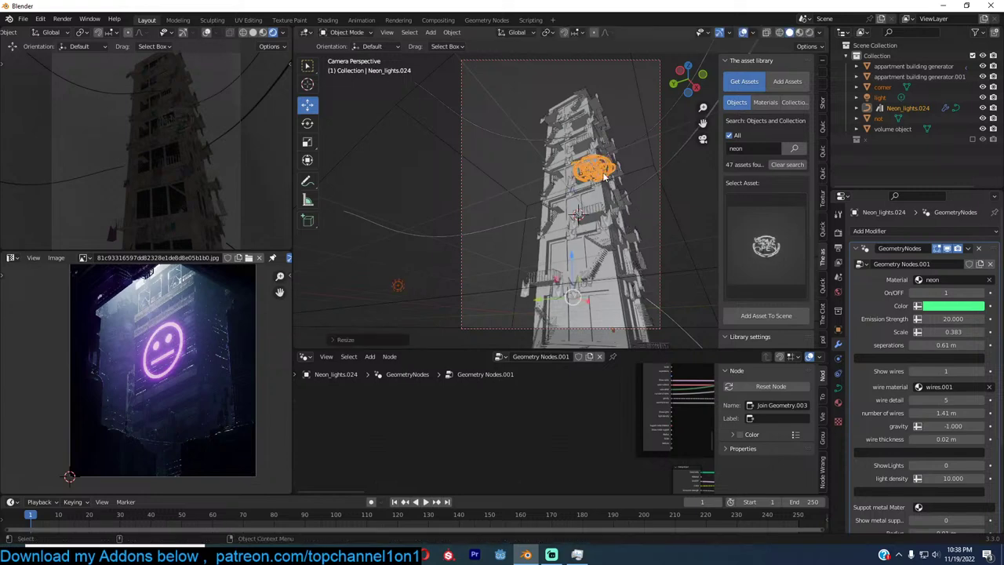
key(shift+s)
click(575, 120)
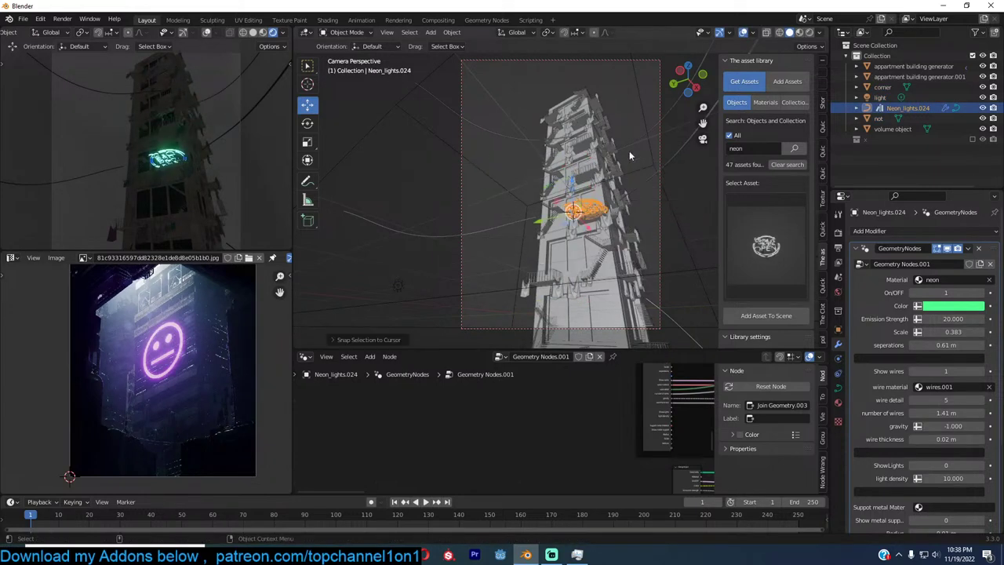
Rotate the round neon sign 90° around X and 90° around Z to stand it parallel to the facade
text(rx90)
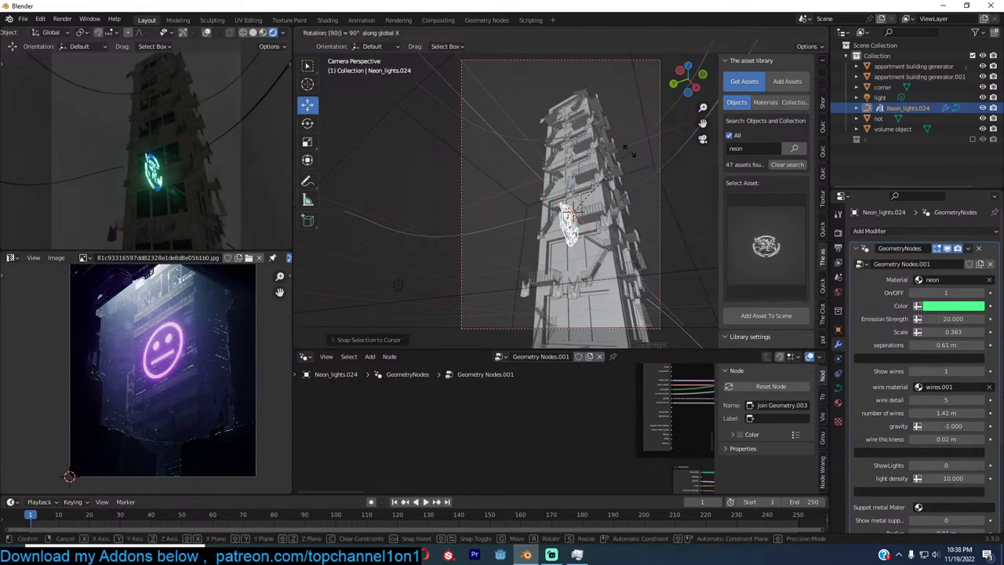
key(Return)
text(rz90)
key(Return)
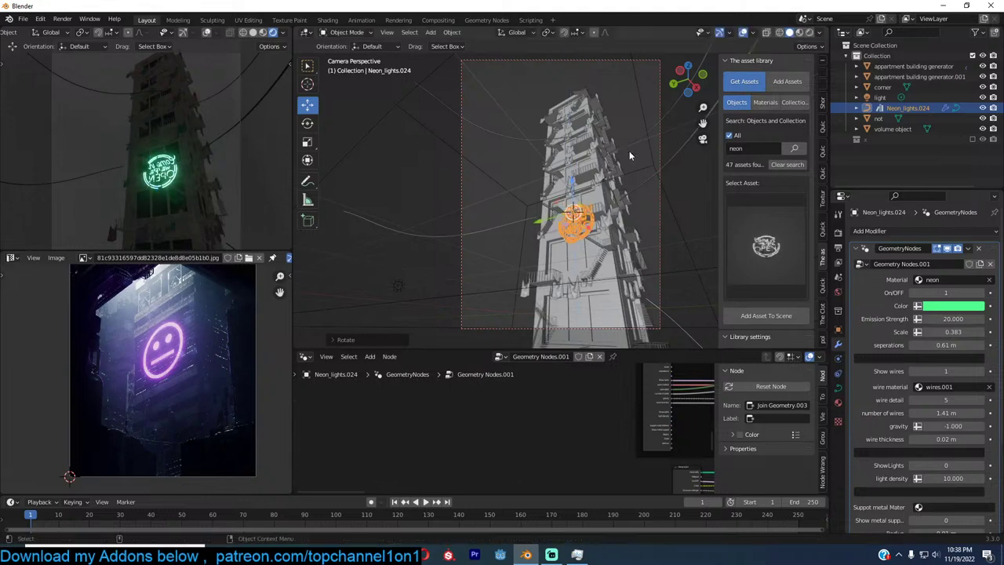
Move the round neon sign slightly on the facade, rotate it 180° around Z to face the camera and adjust its size
key(g)
click(622, 219)
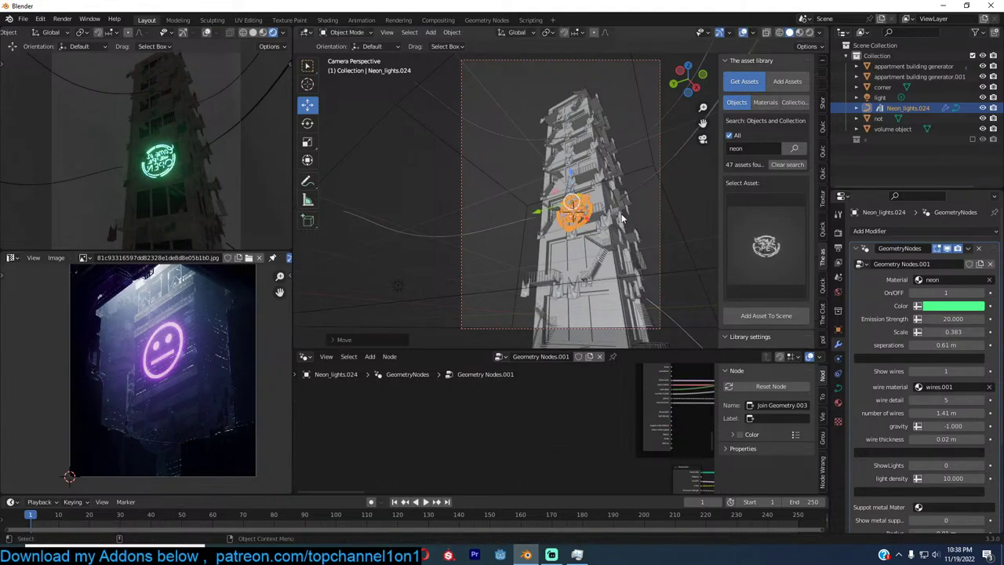
text(rz180)
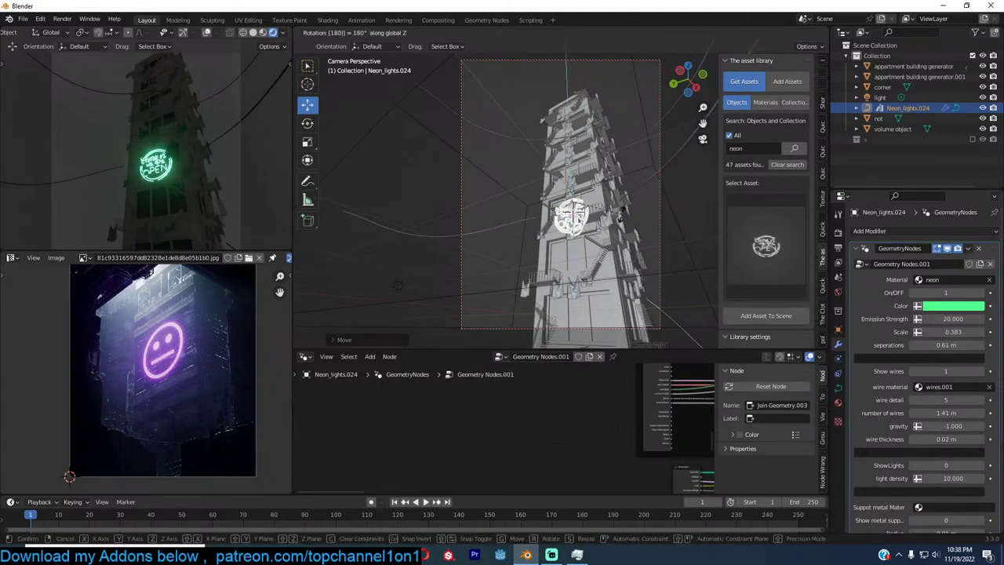
key(Return)
key(s)
click(639, 224)
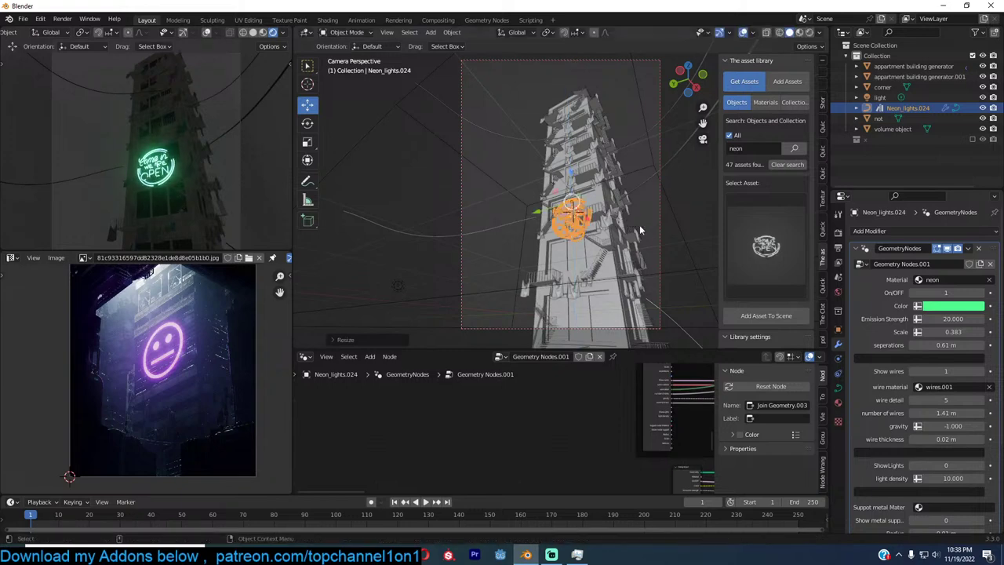
Add the figure-shaped neon sign from the asset library's neon results to the scene
click(763, 239)
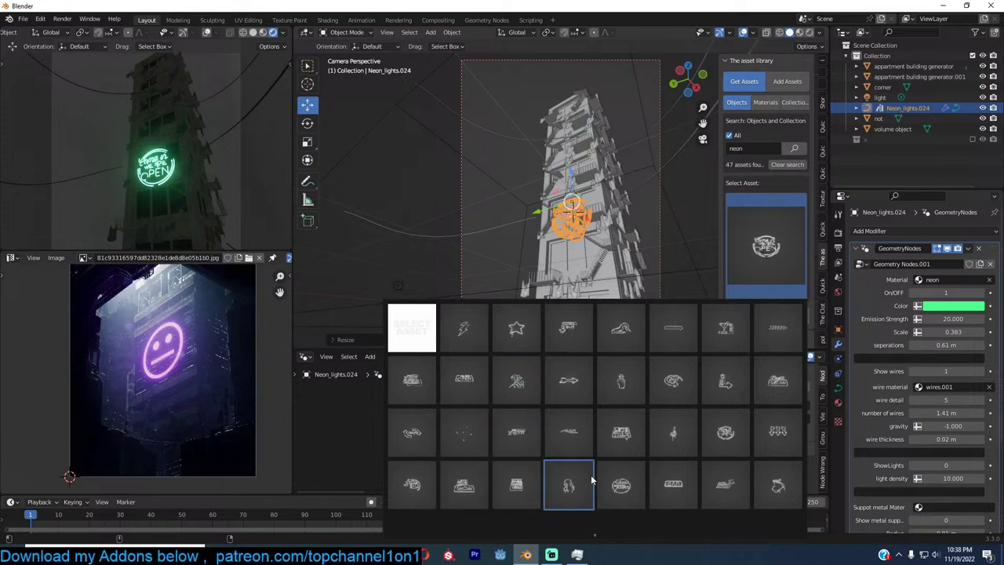
click(568, 483)
middle_drag(610, 249, 564, 219)
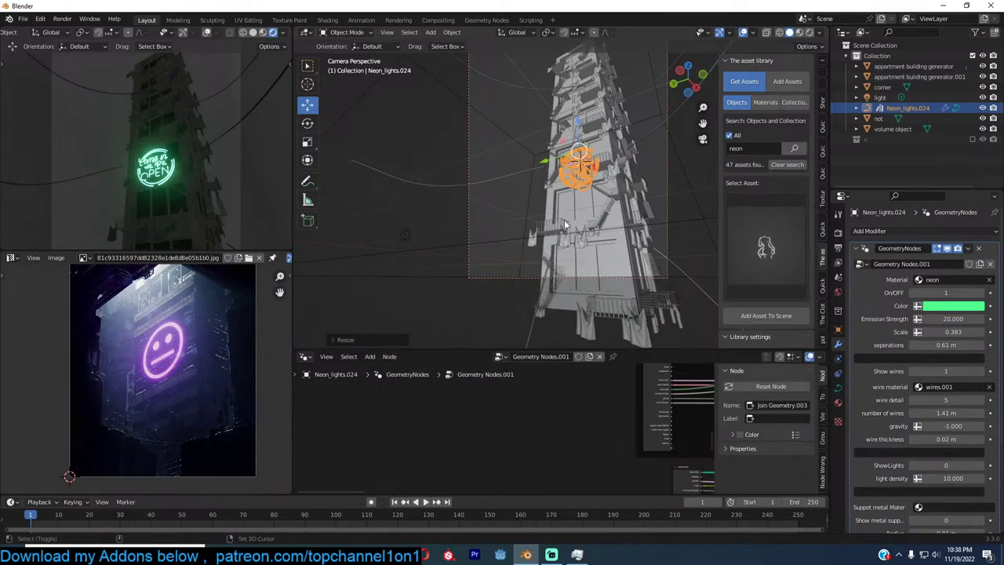
click(753, 314)
scroll(542, 233, up, 3)
shift+middle_drag(541, 236, 602, 223)
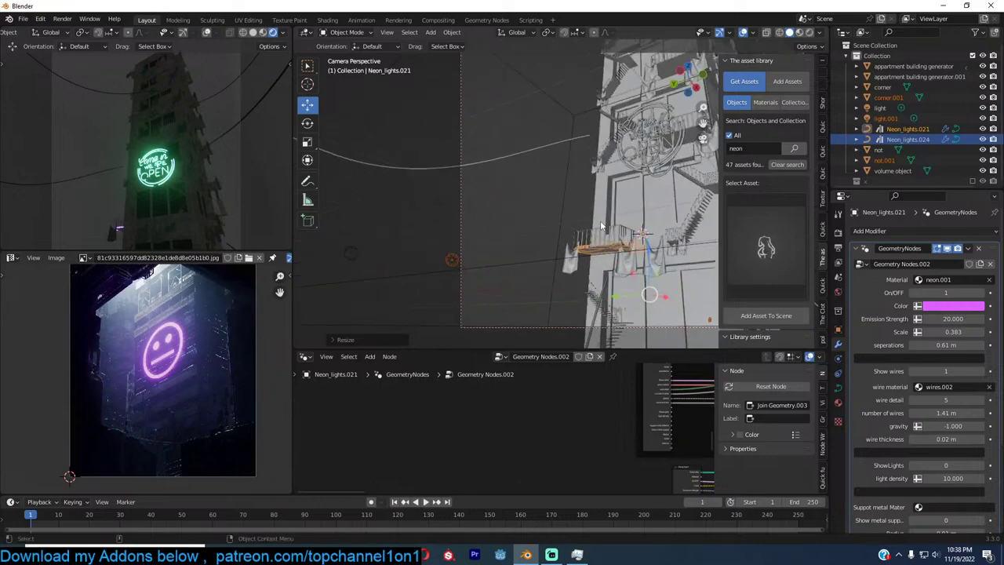
scroll(602, 223, up, 1)
Select only the pink figure neon sign and rotate it 90° around X and 90° around Z
click(610, 258)
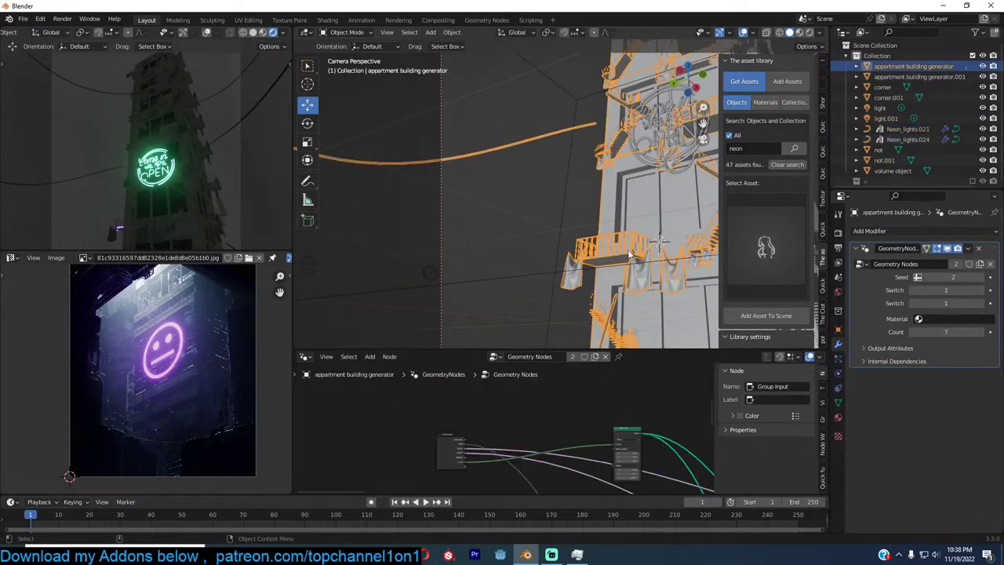
middle_drag(619, 256, 588, 323)
click(588, 323)
key(KP_0)
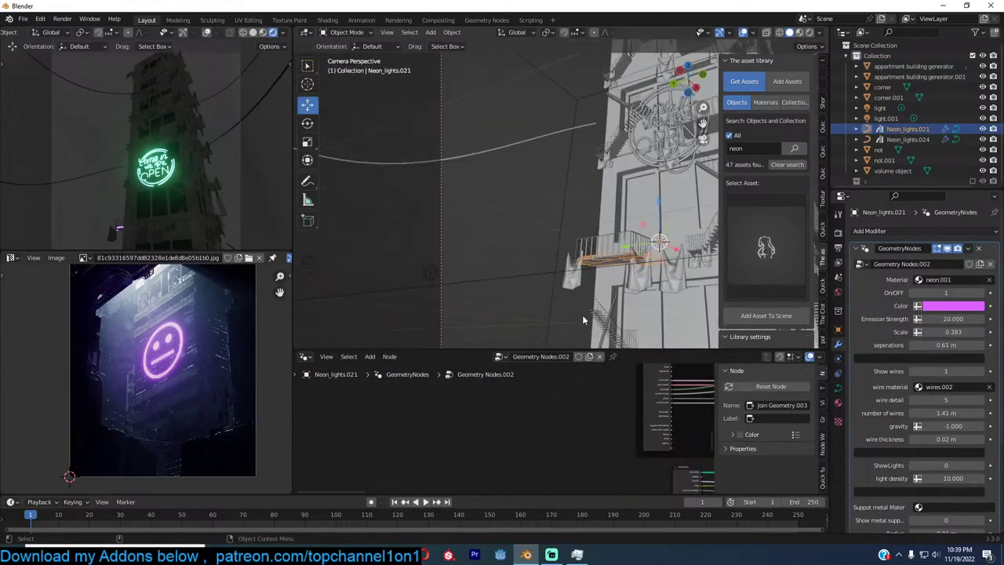
text(rx90)
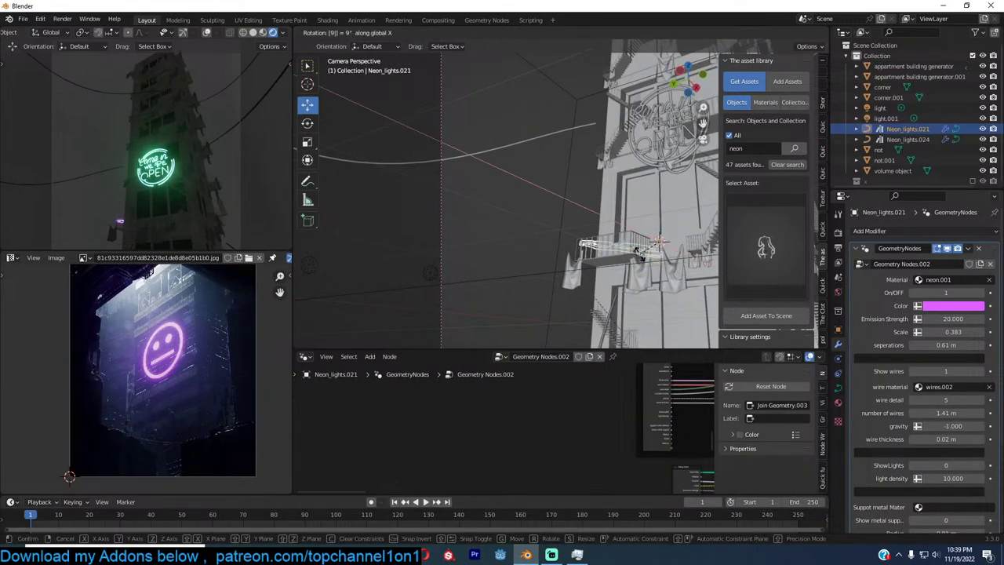
click(639, 254)
text(rz)
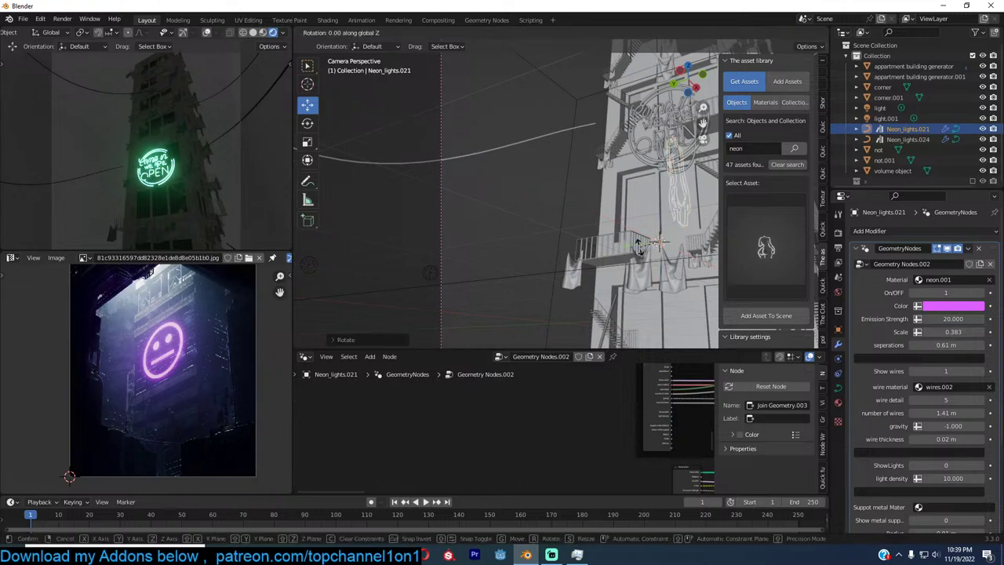
text(90)
key(Return)
Move the pink figure sign beside the balcony below the round sign and scale it down
key(g)
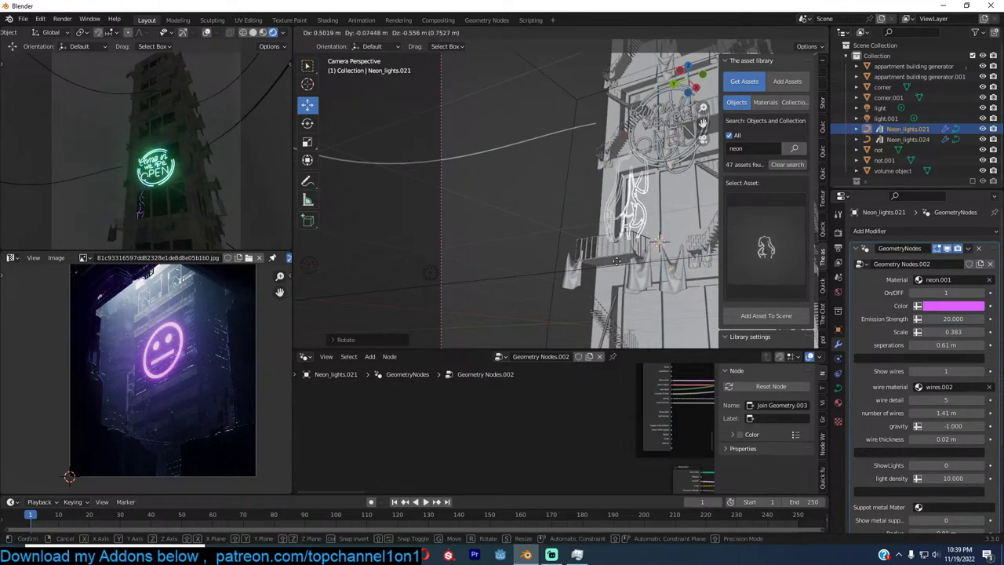
click(609, 258)
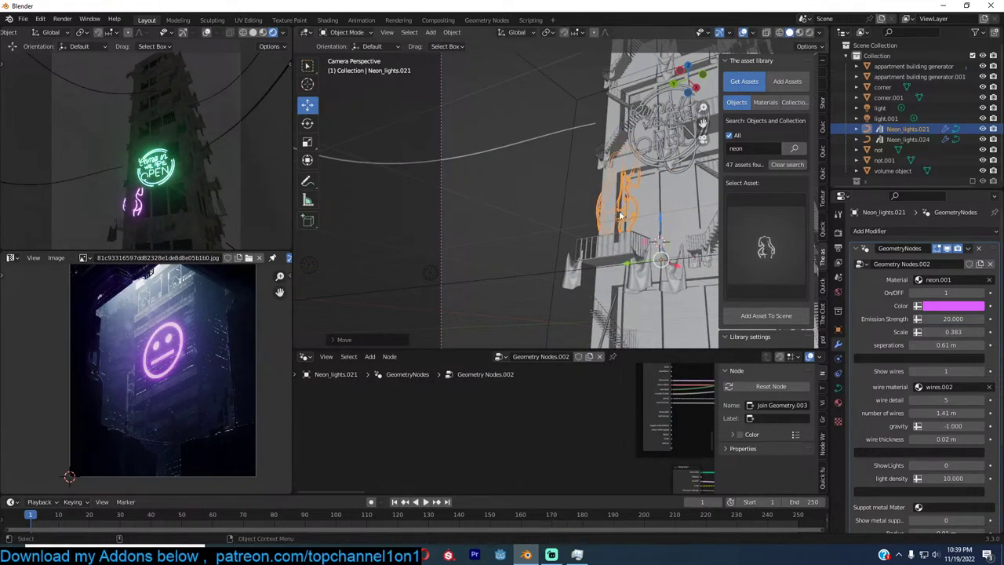
key(s)
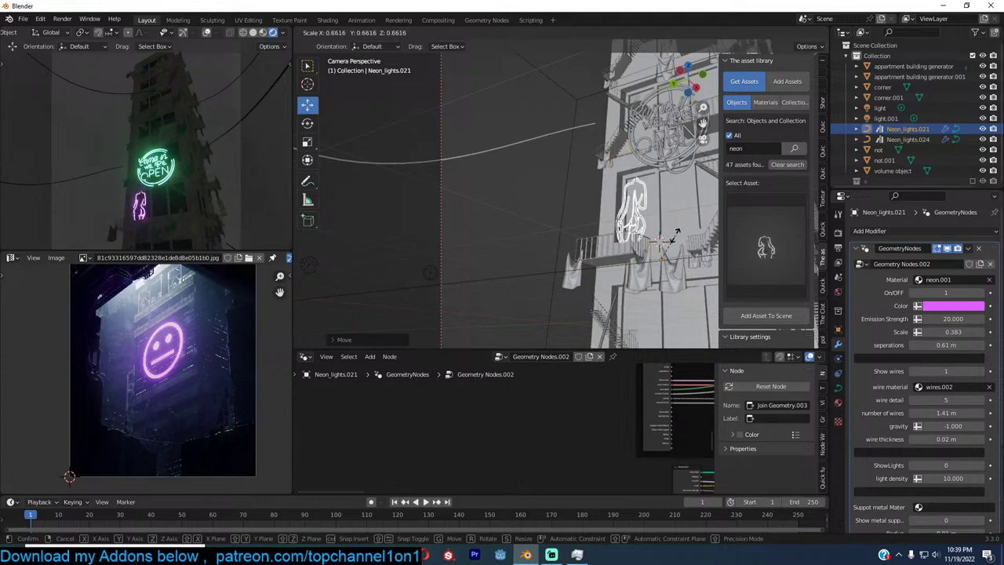
click(678, 246)
Raise the pink figure sign above the round sign, enlarge it and shift it to the facade's outer edge
shift+middle_drag(677, 246, 669, 193)
drag(652, 171, 669, 292)
scroll(671, 91, down, 2)
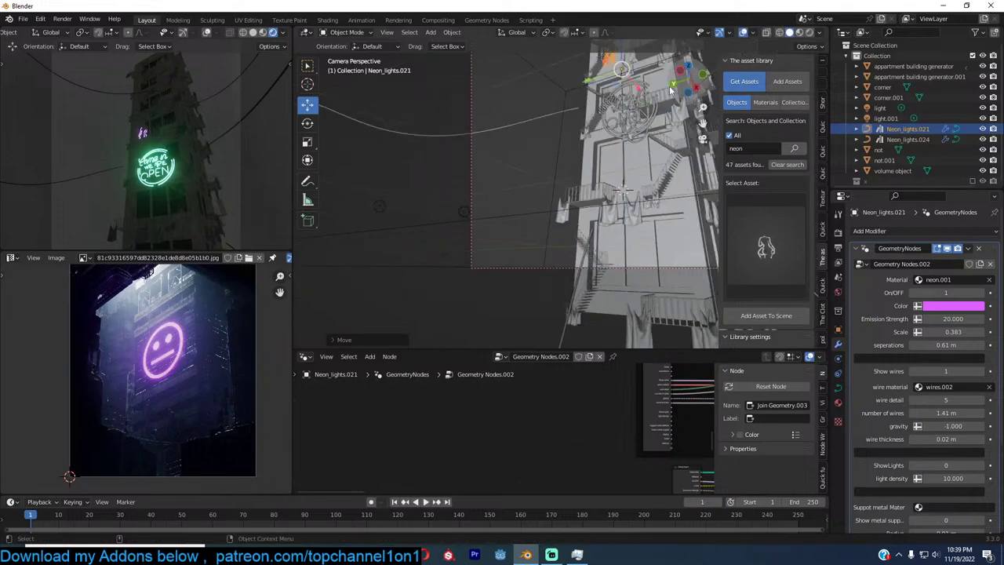
middle_drag(670, 91, 650, 184)
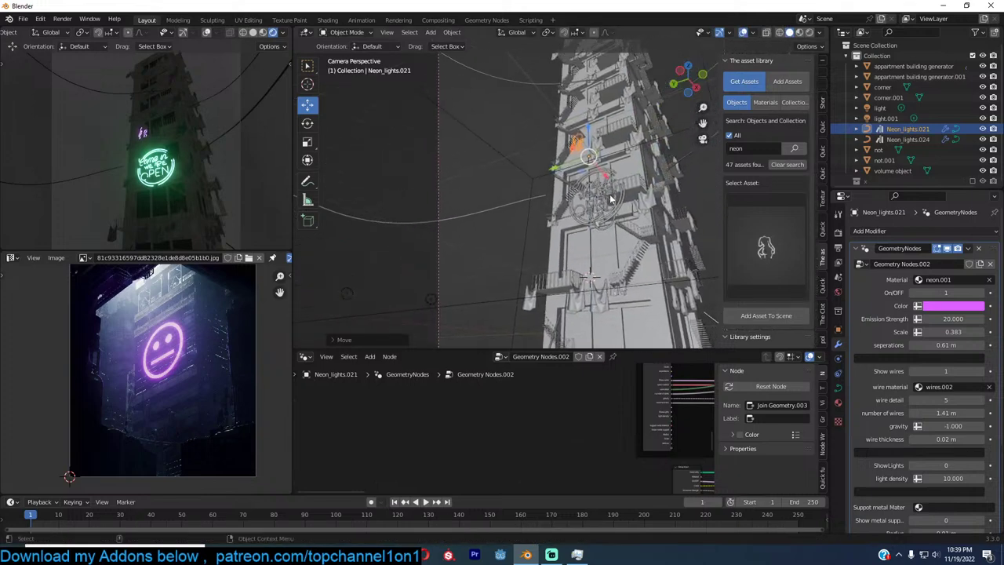
key(s)
click(646, 192)
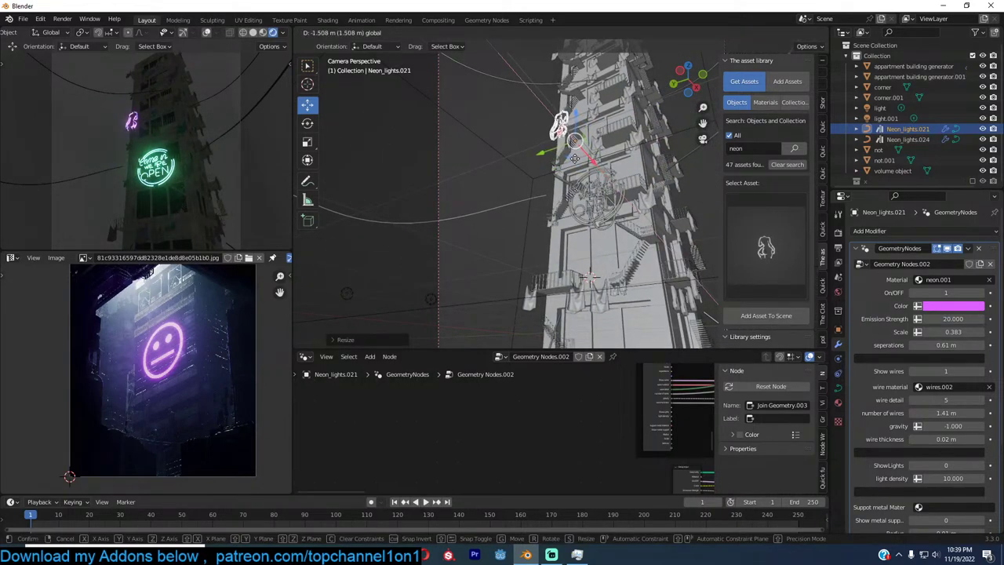
click(594, 182)
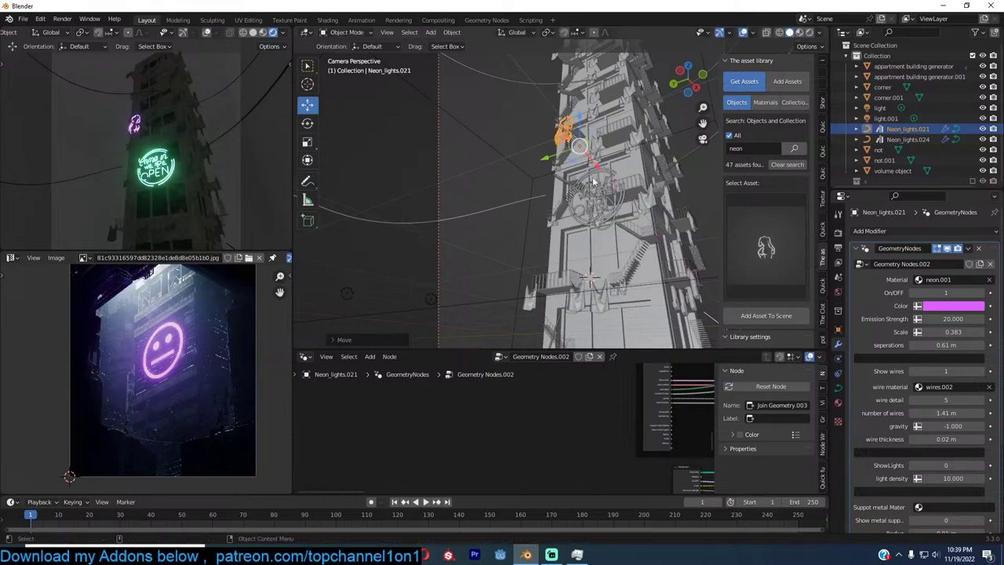
Switch the round neon sign's On/OFF modifier input to 0 and back to 1
middle_drag(570, 235, 564, 226)
click(618, 238)
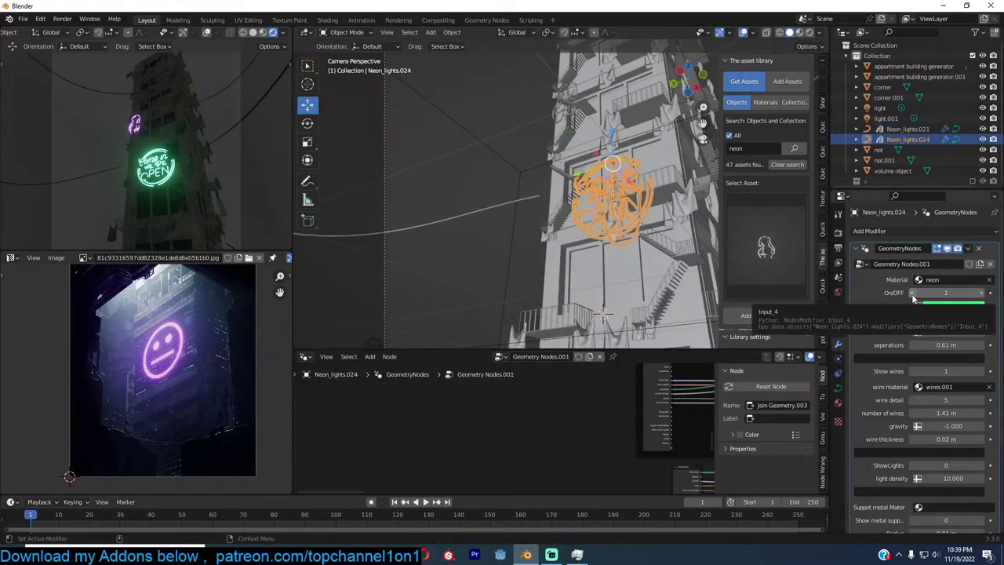
click(912, 295)
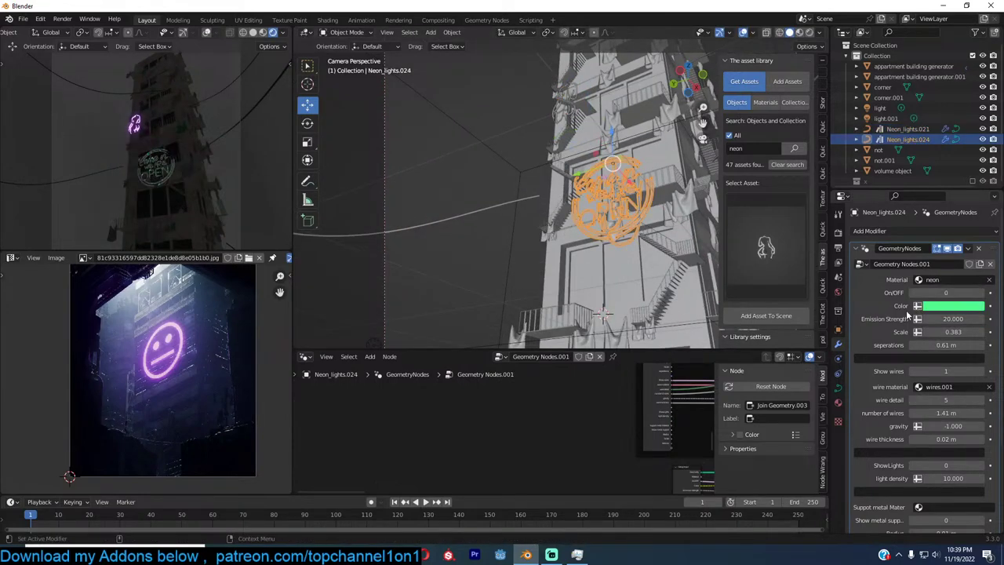
click(983, 295)
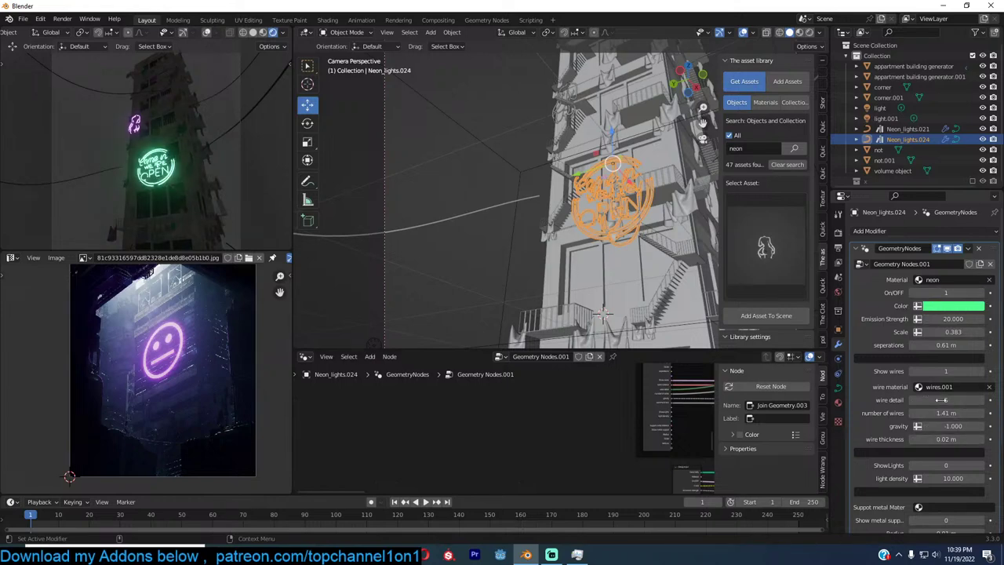
Set the round neon sign's ShowLights modifier input to 1
click(984, 466)
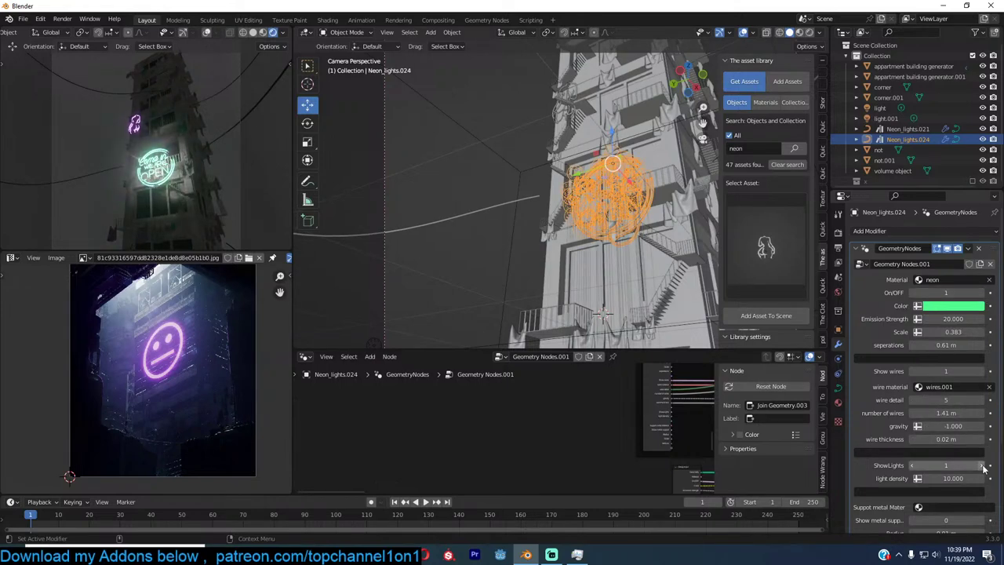
scroll(914, 465, down, 4)
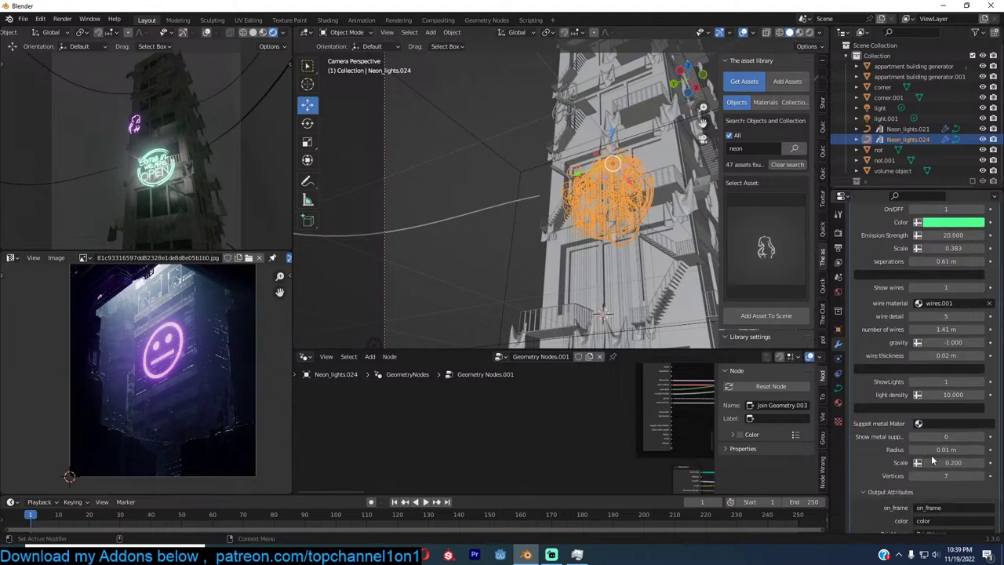
Start saving the scene and create a new folder called "neon building" inside the november folder
key(ctrl+s)
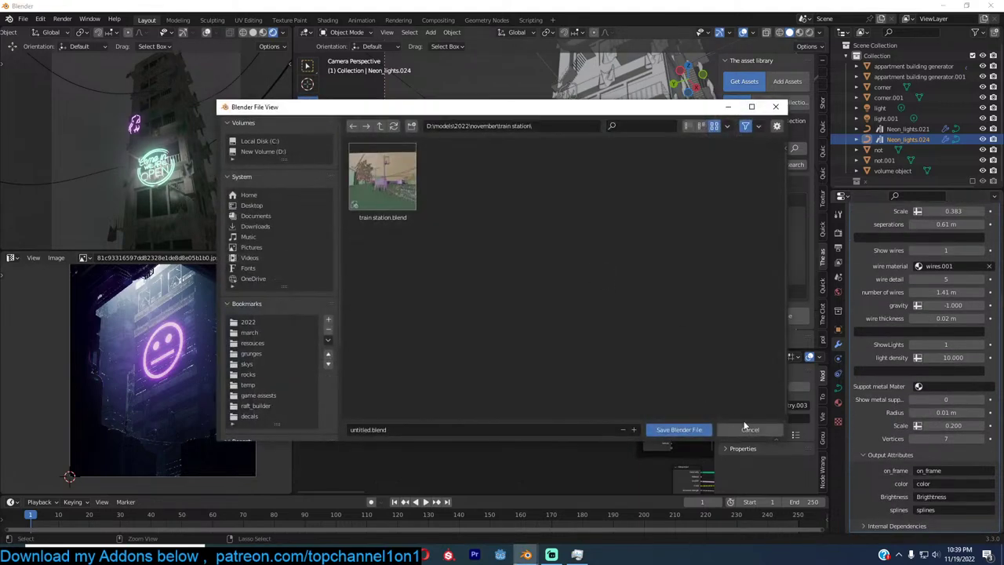
click(745, 426)
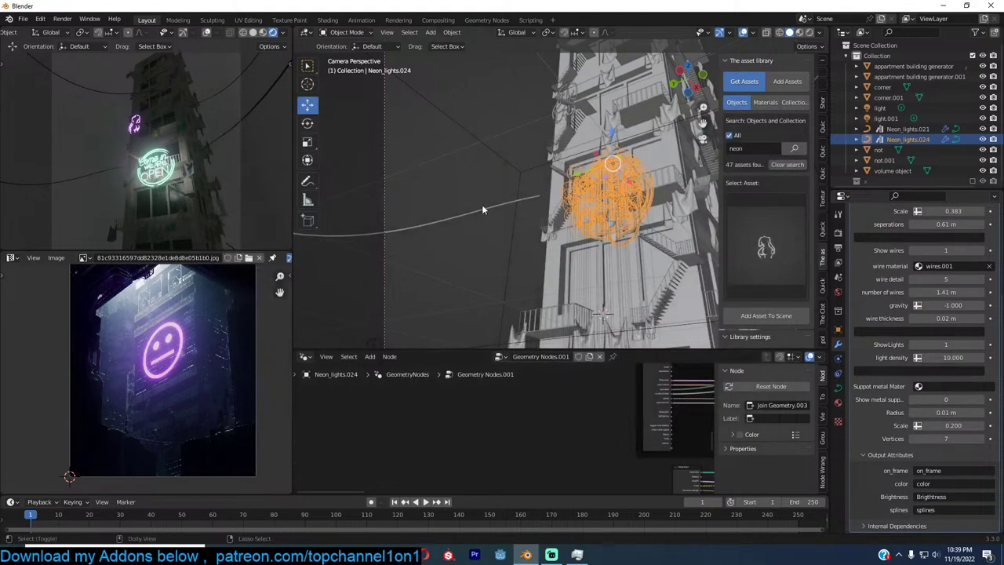
key(ctrl+s)
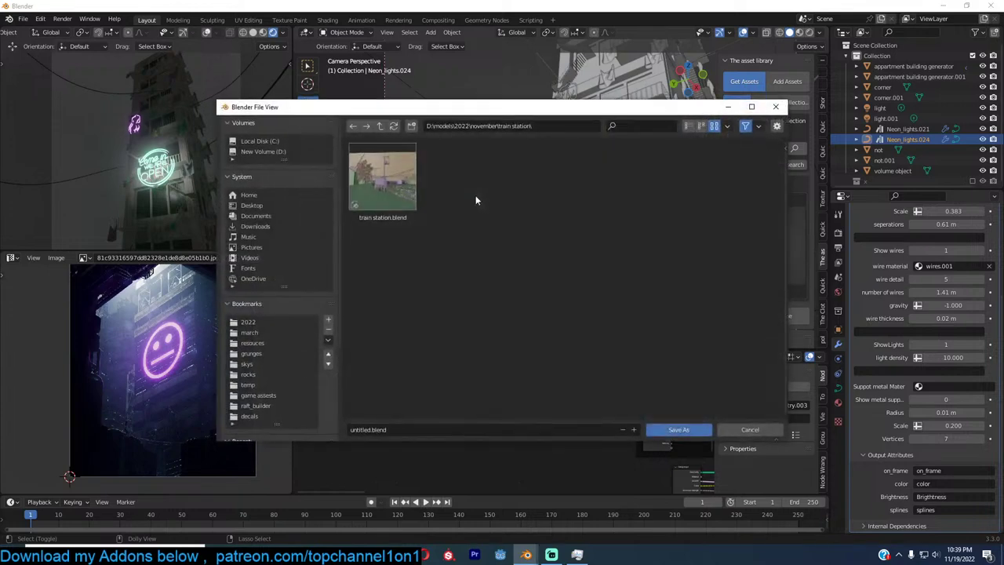
click(379, 126)
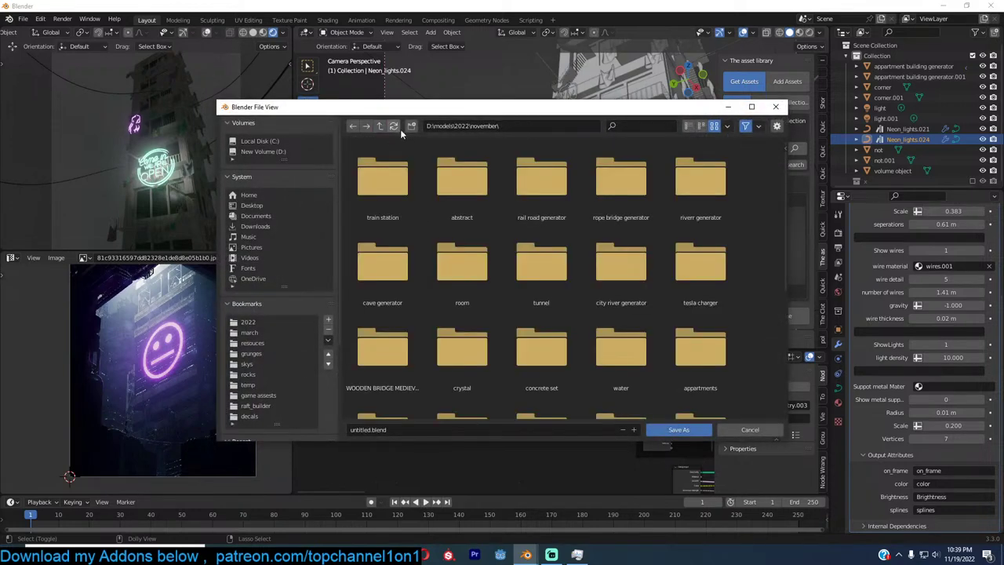
click(412, 127)
text(neon building)
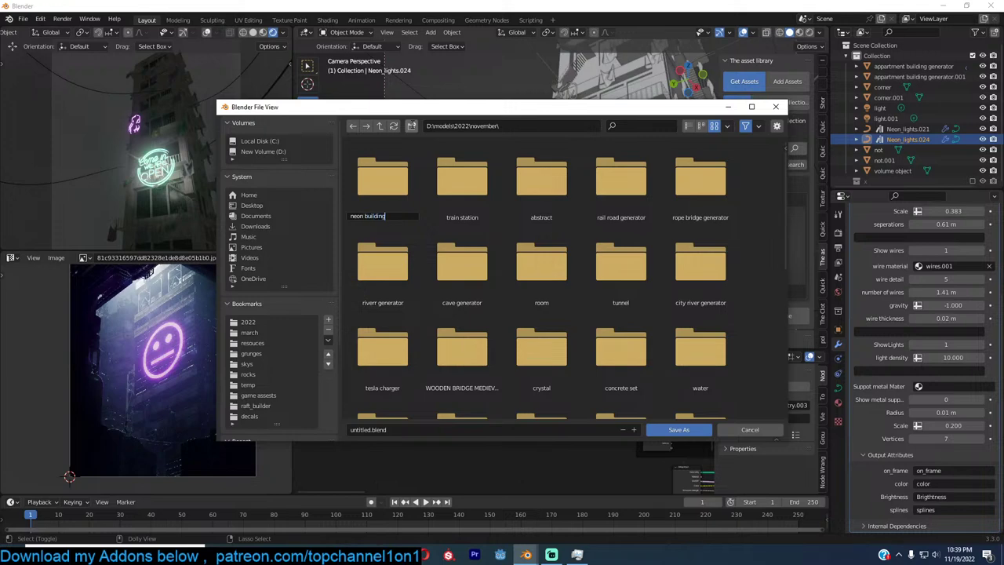
key(ctrl+a)
key(ctrl+c)
click(429, 180)
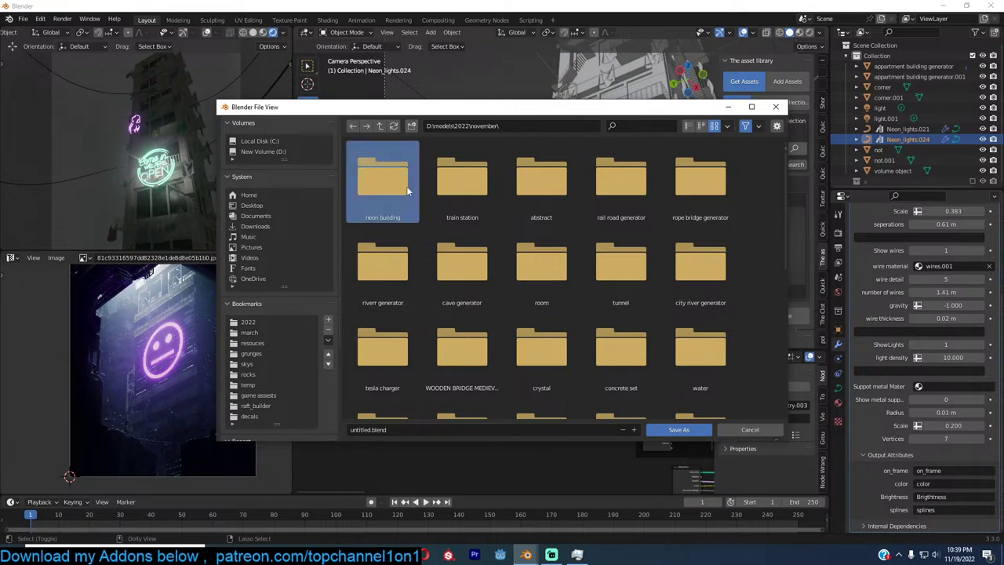
Save the scene as neon building.blend inside the new neon building folder
double_click(409, 189)
click(524, 430)
key(ctrl+v)
click(560, 377)
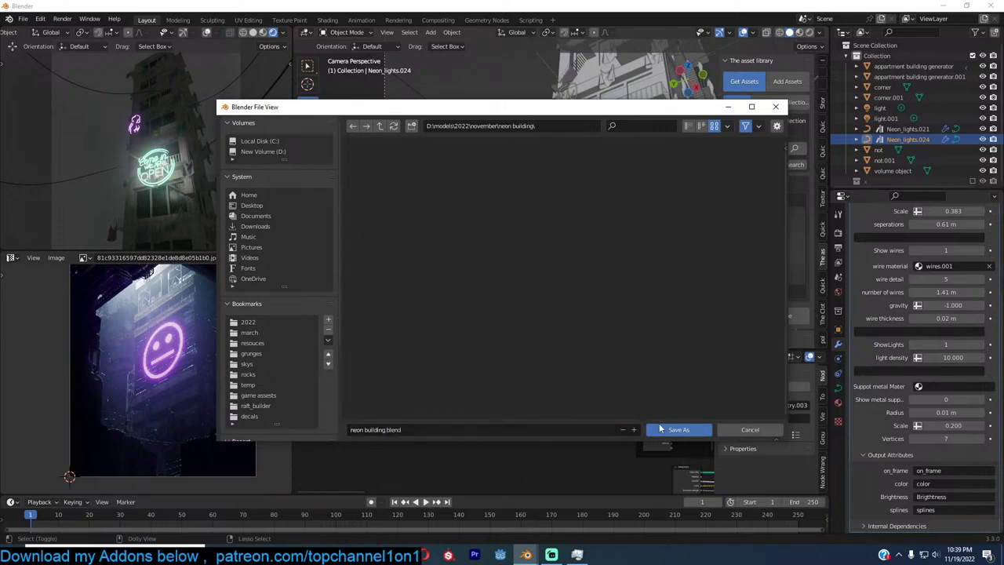
click(660, 429)
Move the point light light.001 down to about X 4.64 m, Y 9.19 m, Z -1.29 m
click(520, 145)
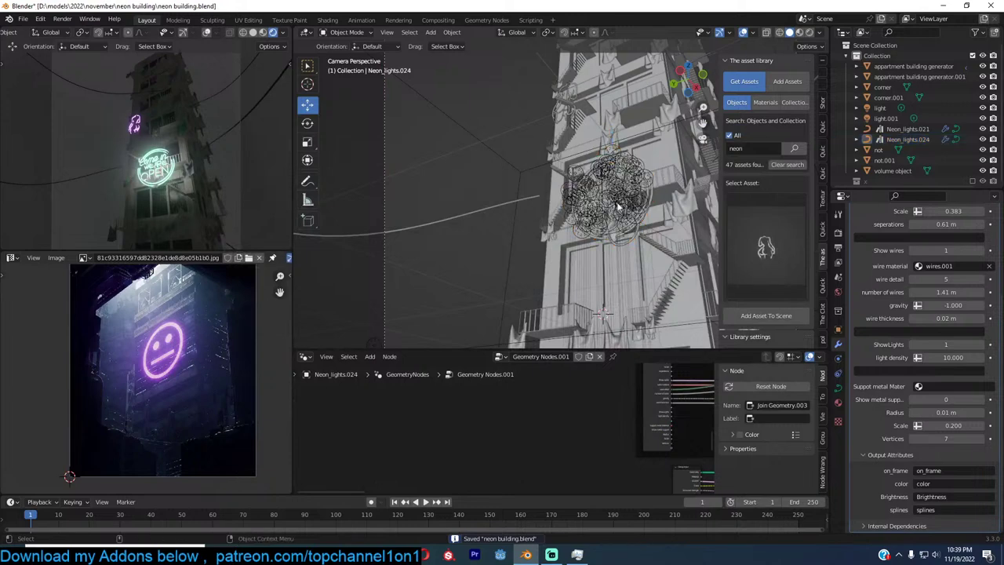
click(620, 212)
click(521, 284)
scroll(520, 285, down, 2)
shift+middle_drag(520, 284, 541, 248)
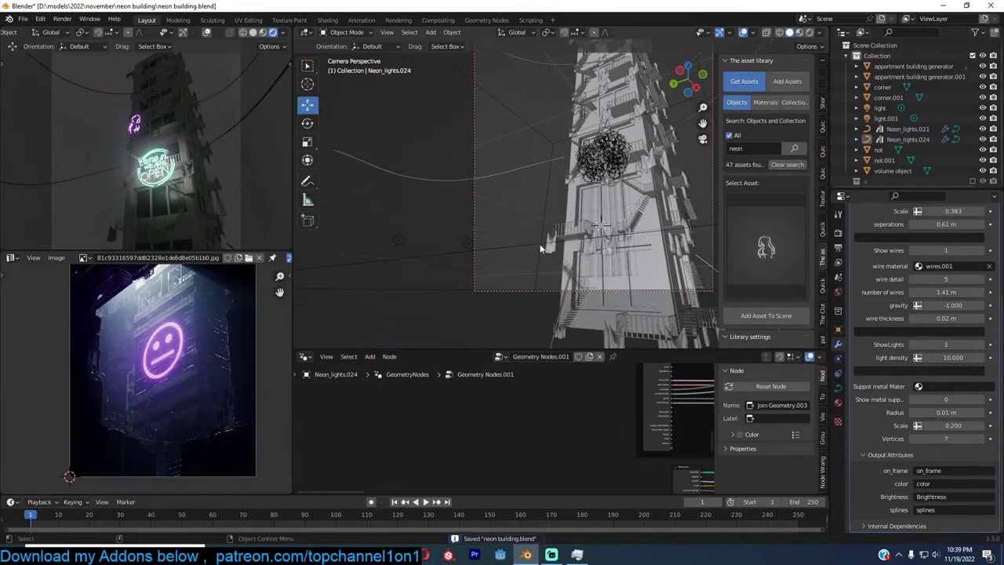
click(456, 250)
click(468, 244)
key(g)
click(467, 309)
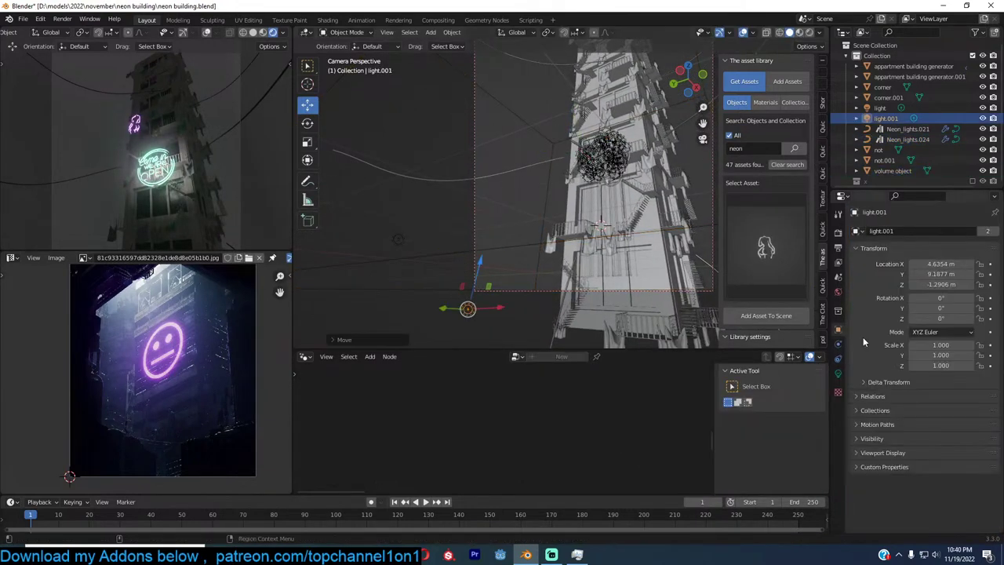
Change the colour of the point light light.001 to a pale yellow
click(838, 375)
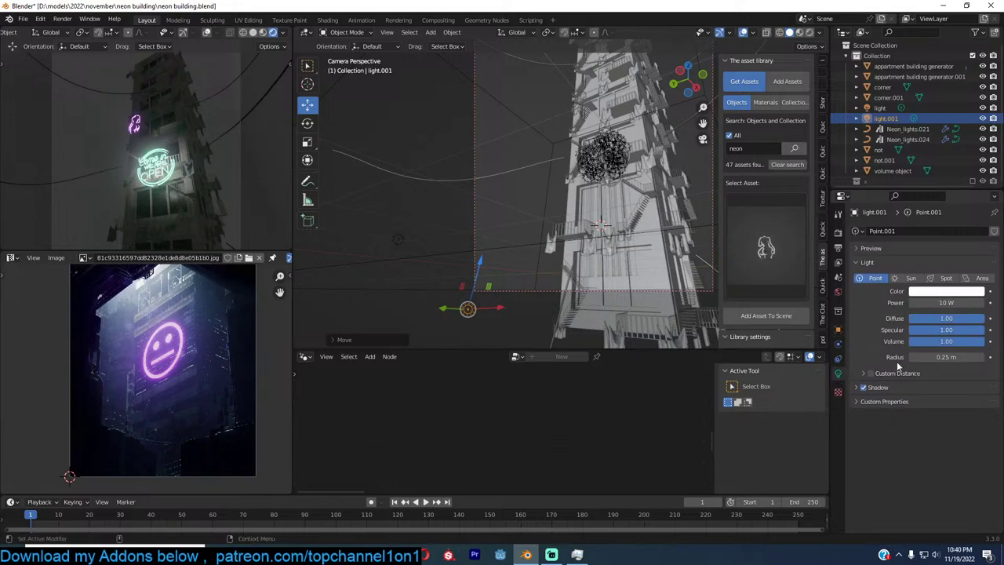
click(946, 291)
drag(927, 181, 913, 199)
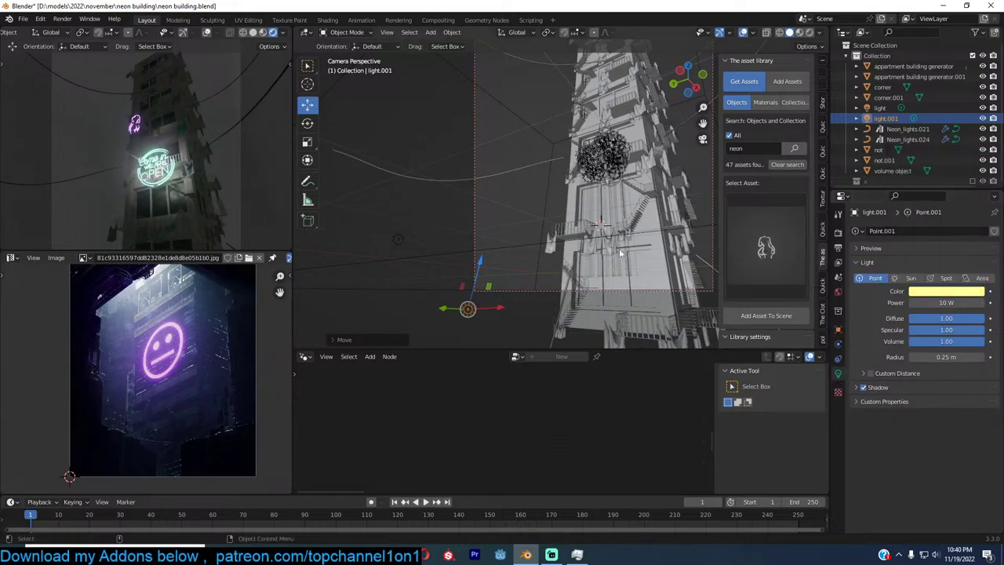
Select the other point light, light, and change its colour to a light blue
click(399, 241)
click(925, 295)
click(917, 204)
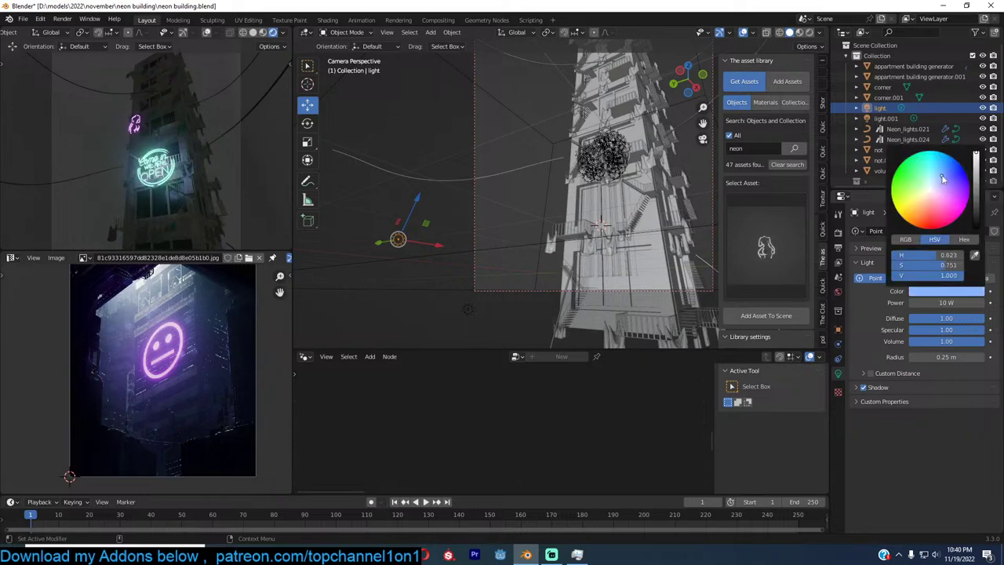
Tint the selected point light pale green (H 0.299, S 0.288, V 1.000), save the file and deselect everything
mouse_move(917, 204)
mouse_down()
mouse_move(922, 225)
mouse_move(918, 214)
mouse_move(948, 186)
mouse_move(927, 192)
mouse_up()
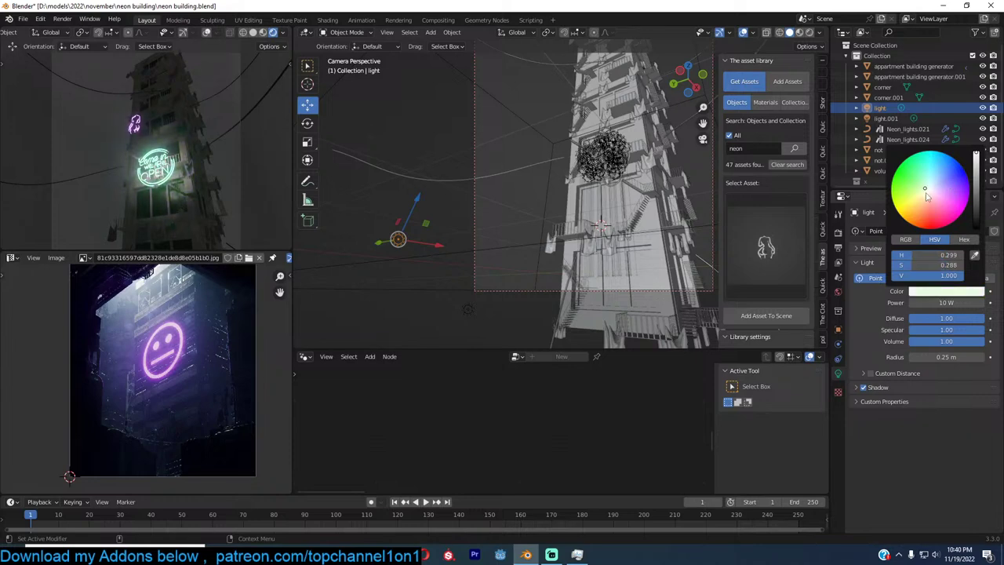
middle_drag(555, 239, 573, 205)
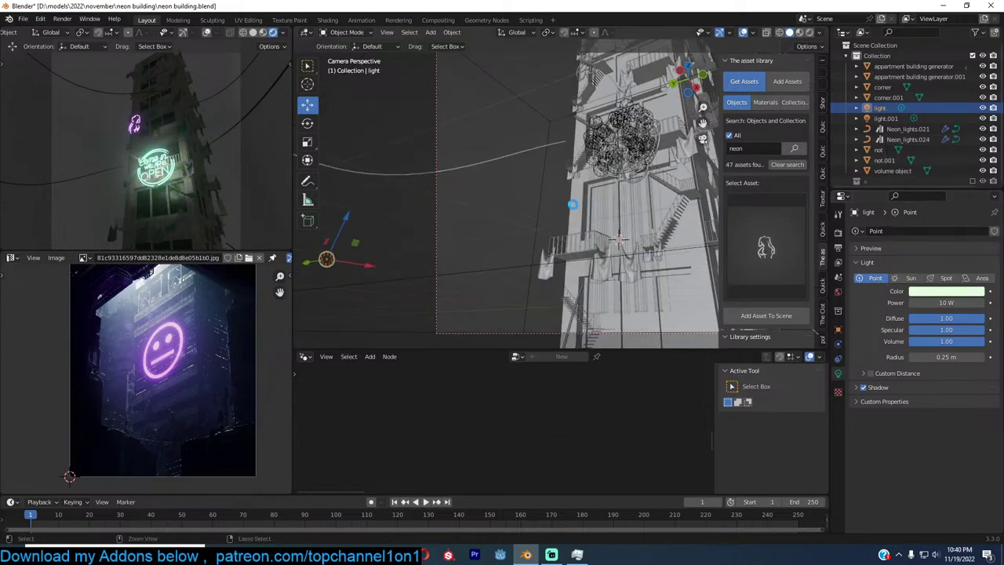
key(ctrl+s)
scroll(595, 175, down, 1)
key(alt+a)
scroll(595, 175, down, 2)
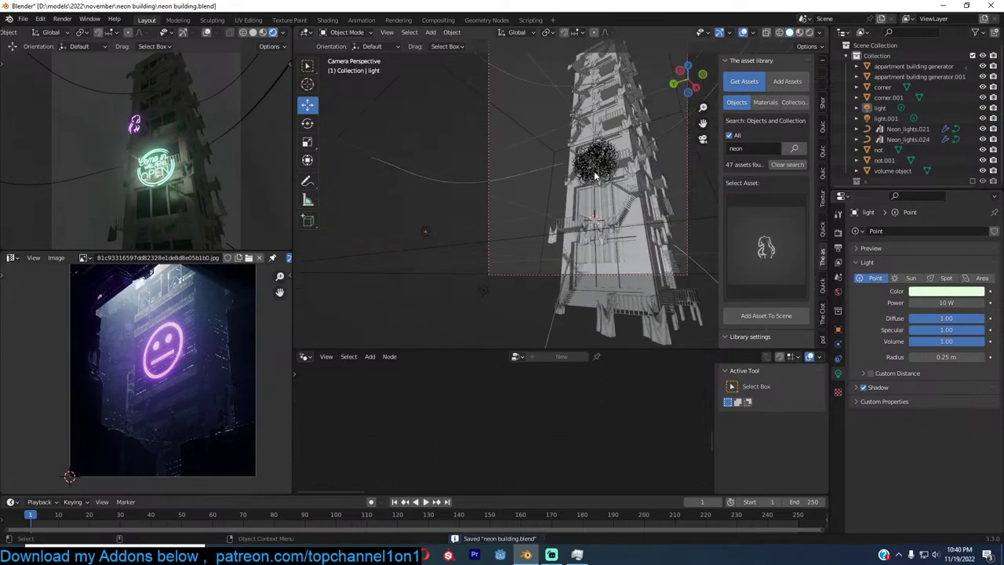
scroll(596, 165, down, 3)
scroll(630, 167, down, 2)
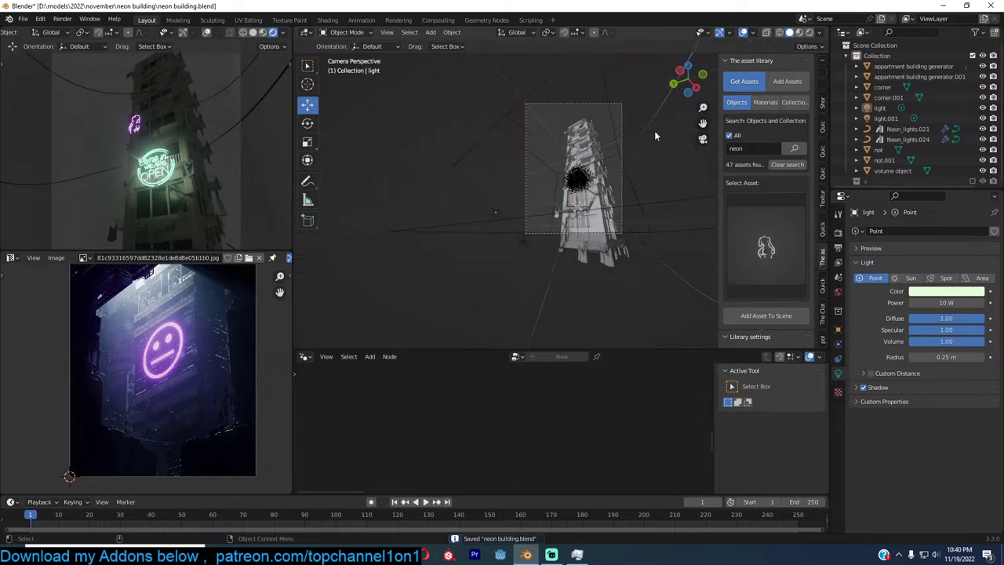
Select the large volume object around the building and display its material nodes in the Shader Editor
click(538, 89)
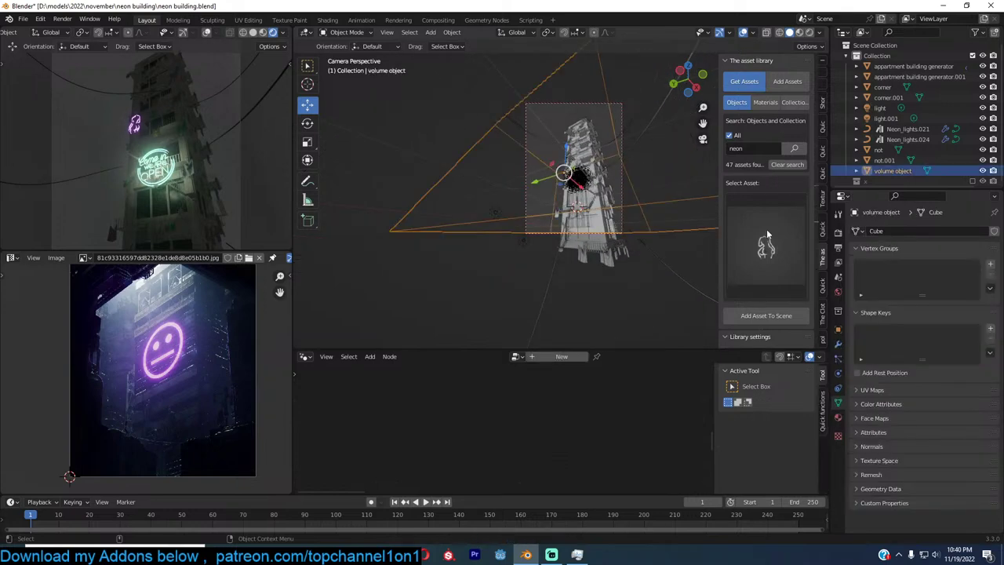
click(838, 292)
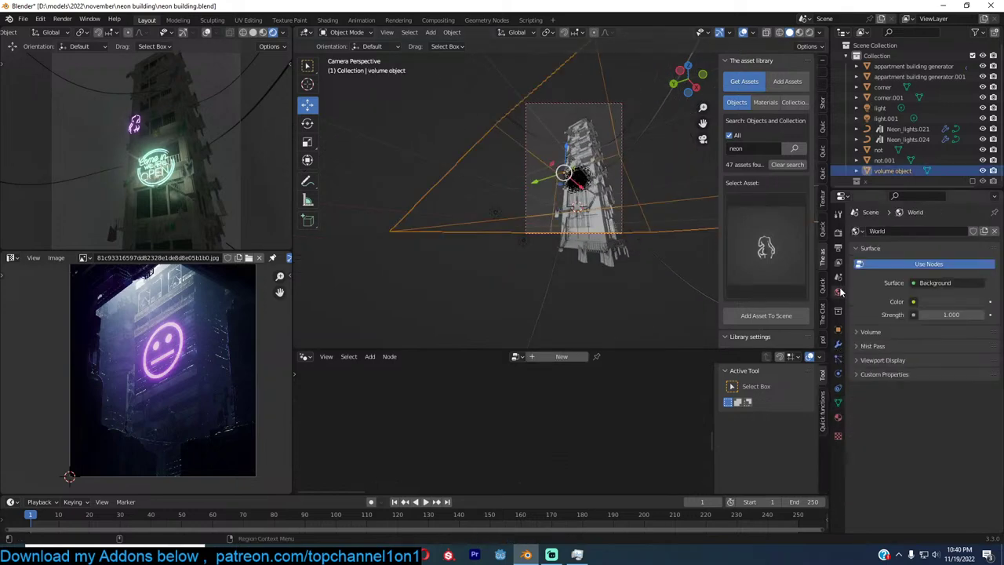
click(304, 357)
click(330, 455)
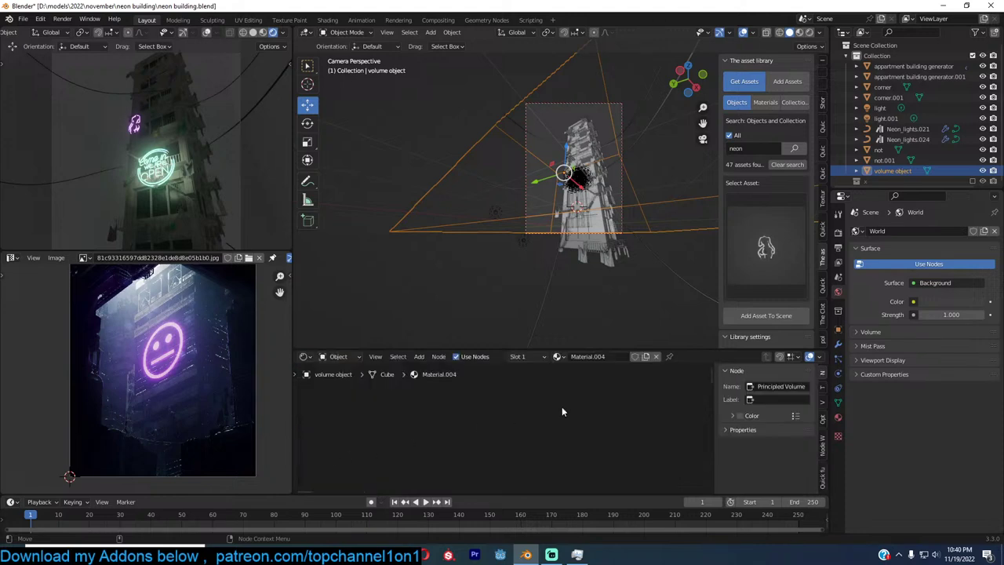
key(Home)
scroll(562, 411, up, 7)
Set the Principled Volume color to muted green (H 0.373, S 0.202, V 0.500), refresh the rendered preview and save the file
click(562, 410)
middle_drag(478, 390, 552, 415)
scroll(527, 415, up, 5)
click(525, 416)
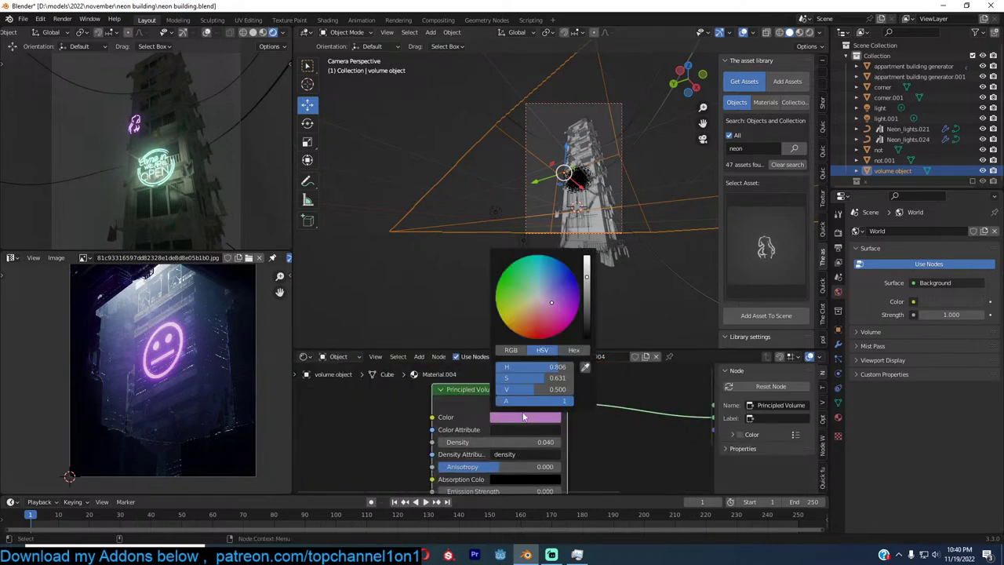
click(541, 296)
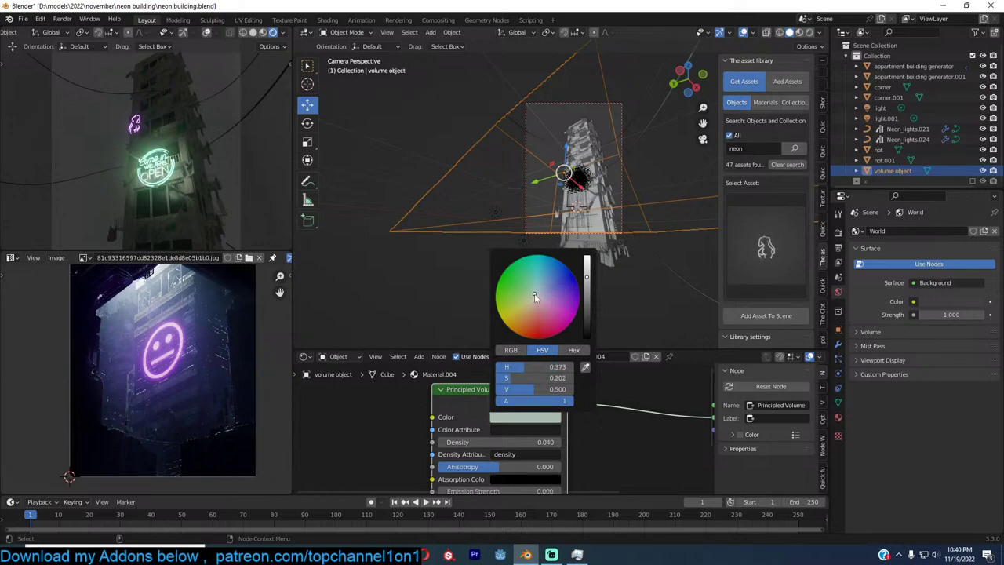
click(262, 32)
click(273, 32)
key(ctrl+s)
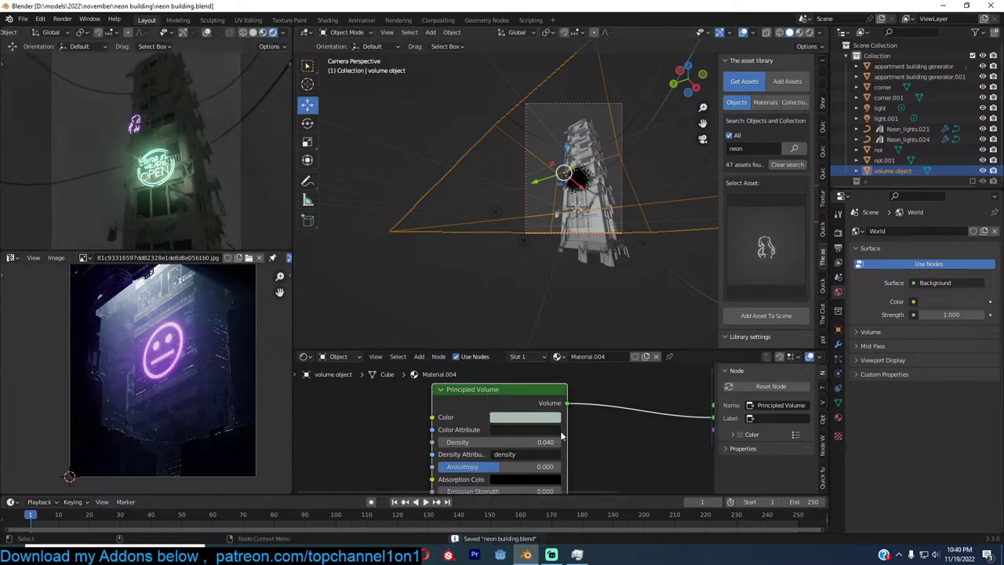
Try the Principled Volume with zero density and 0.010 emission strength, and reset the emission strength to 0
scroll(518, 424, up, 1)
drag(542, 444, 506, 443)
middle_drag(596, 438, 606, 407)
scroll(598, 439, down, 1)
key(ctrl+s)
shift+drag(556, 416, 514, 416)
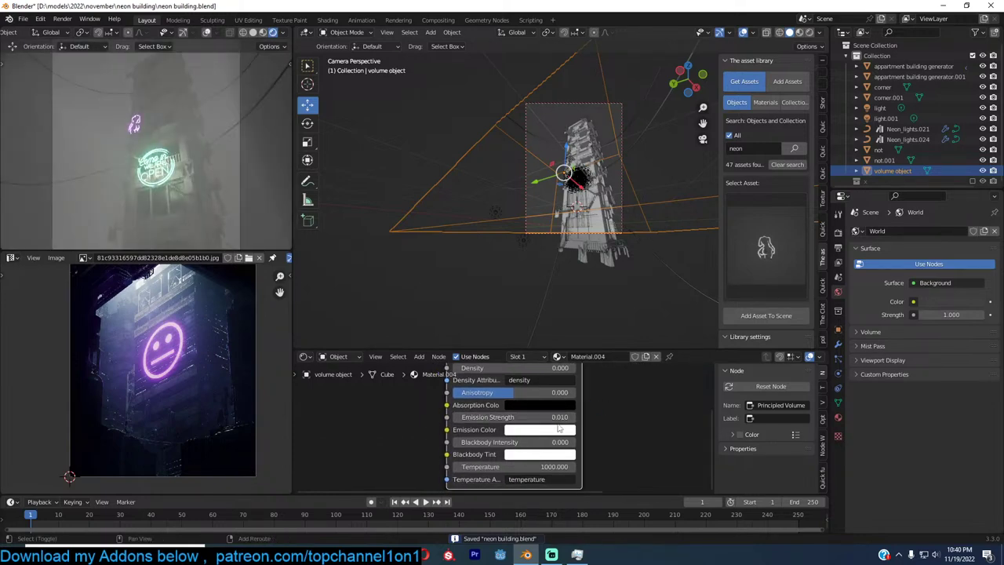
drag(562, 417, 556, 417)
Set the Principled Volume density to 0.060 and save the file
middle_drag(589, 399, 597, 448)
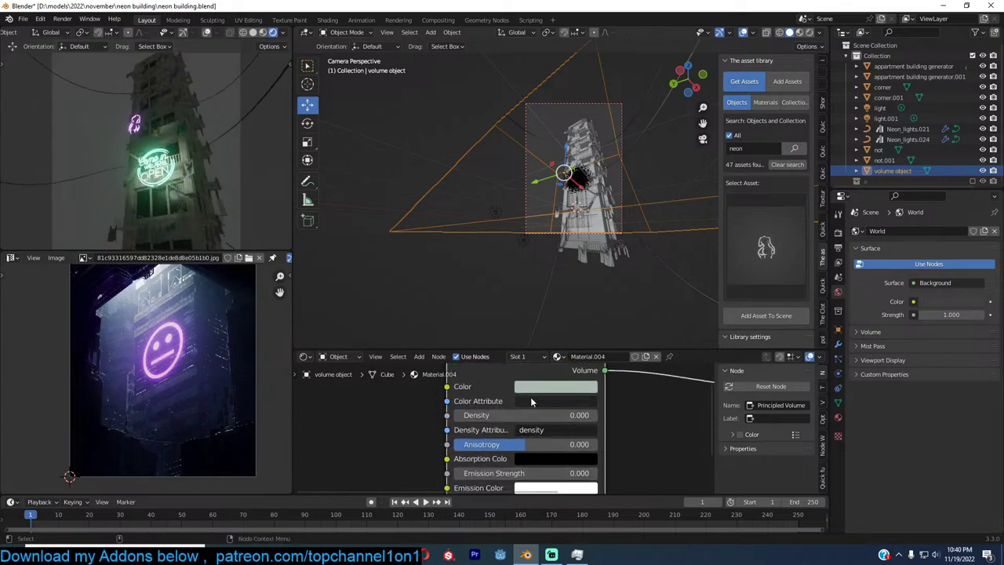
scroll(580, 436, up, 2)
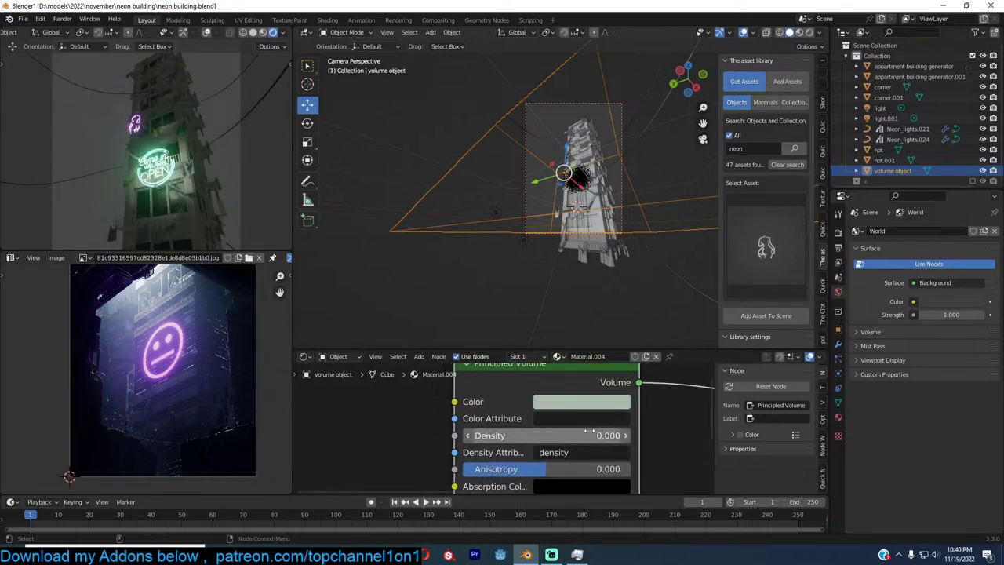
shift+drag(595, 436, 615, 435)
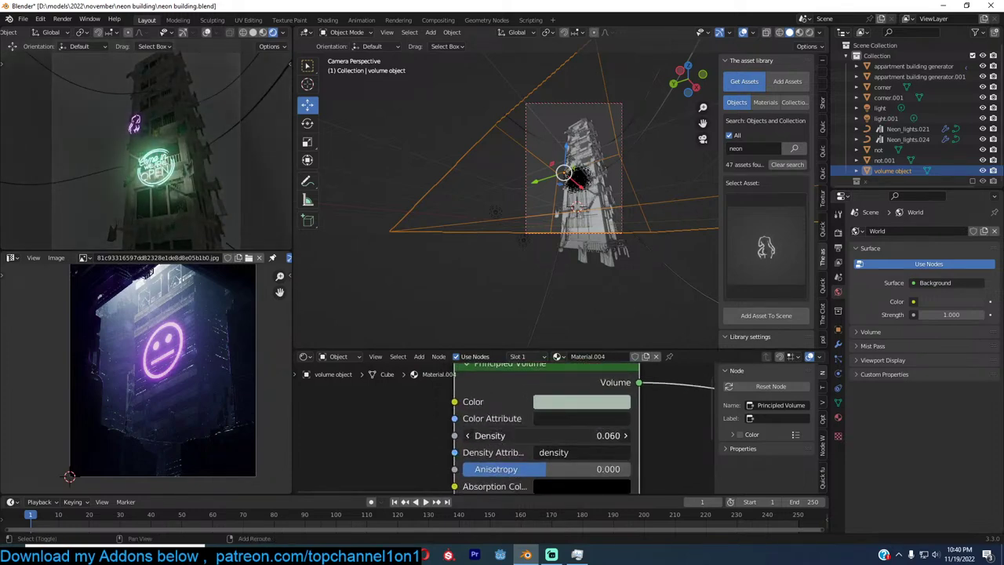
scroll(508, 264, up, 4)
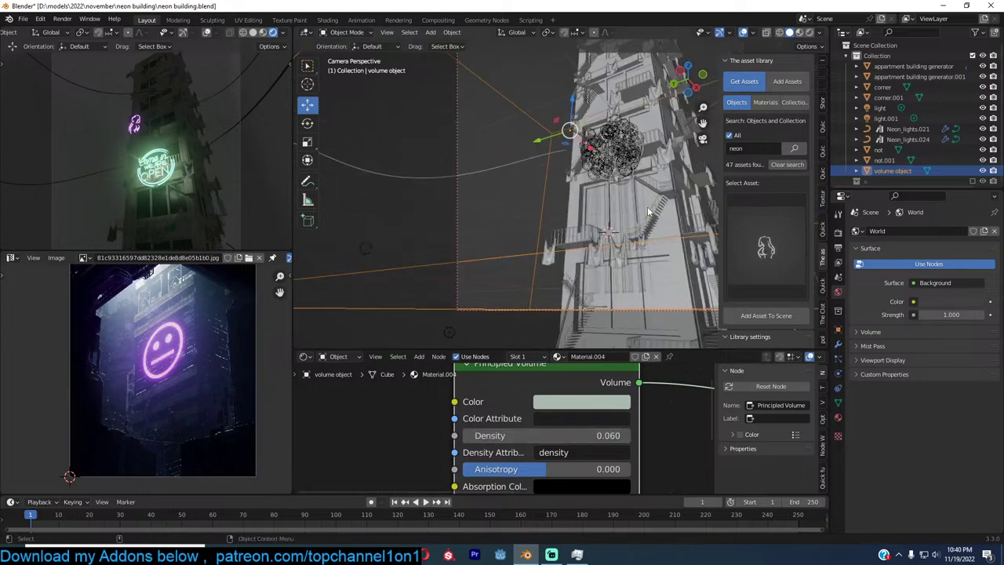
scroll(510, 263, down, 2)
key(ctrl+s)
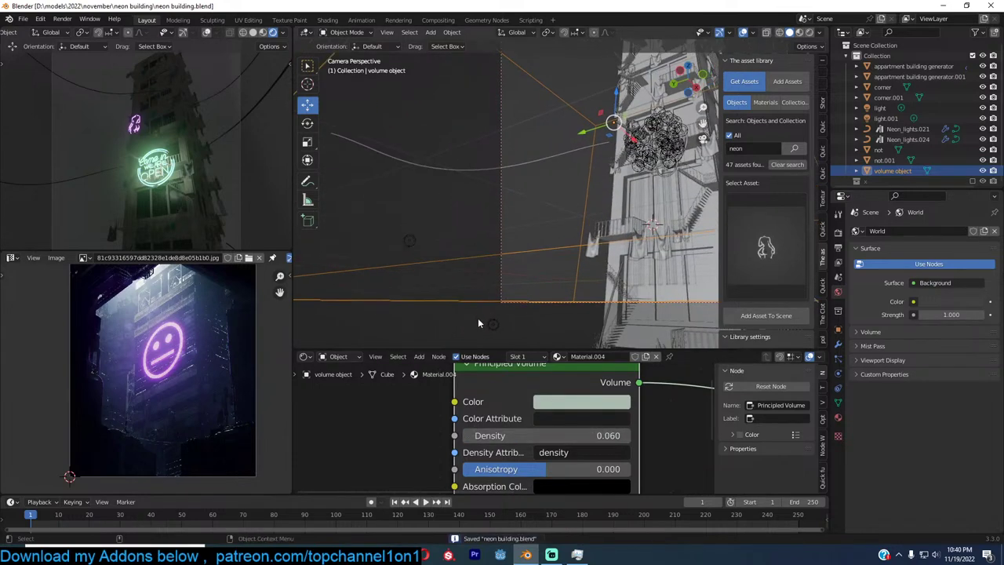
Change the color of the point light named light to a more saturated green
click(490, 326)
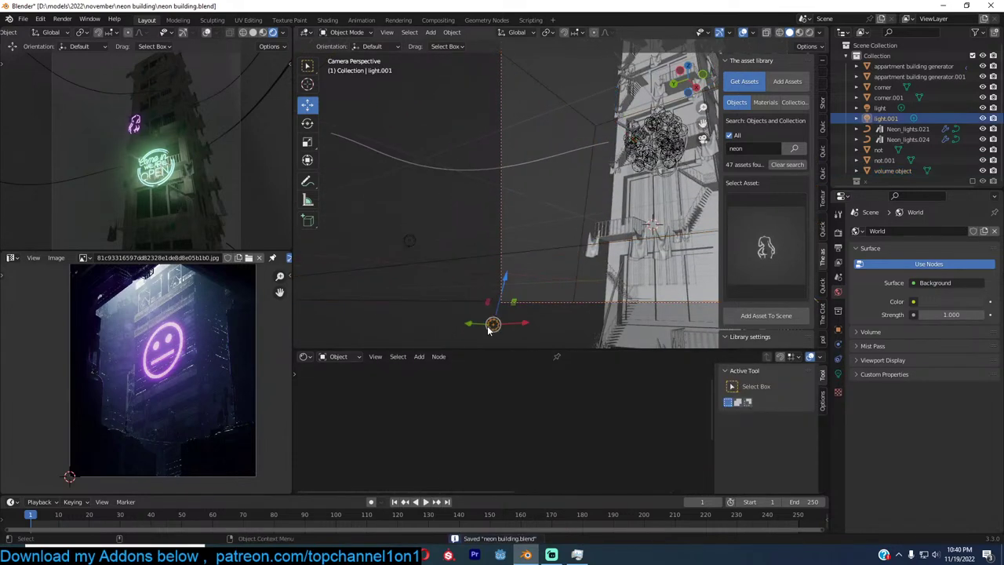
click(419, 240)
click(838, 373)
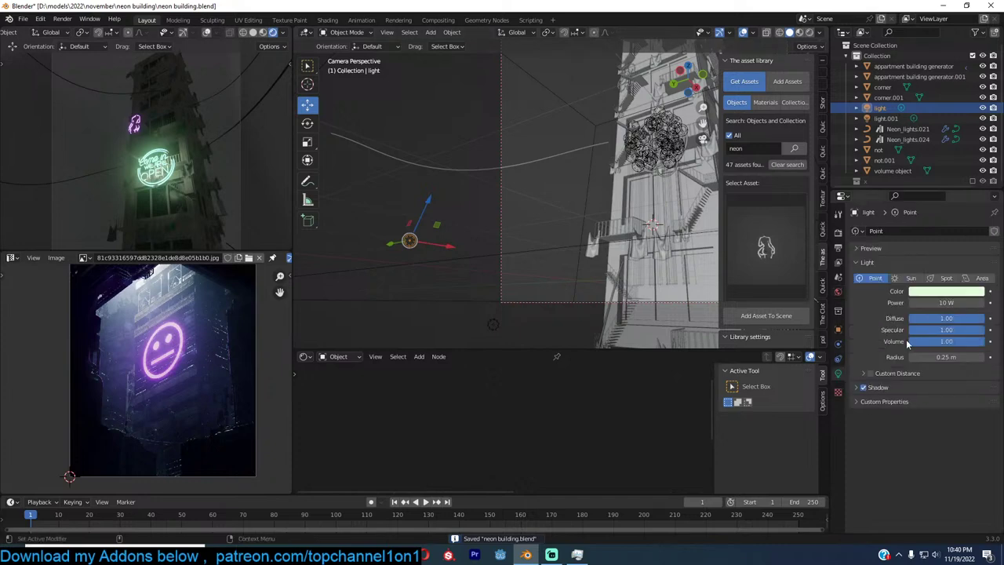
click(945, 292)
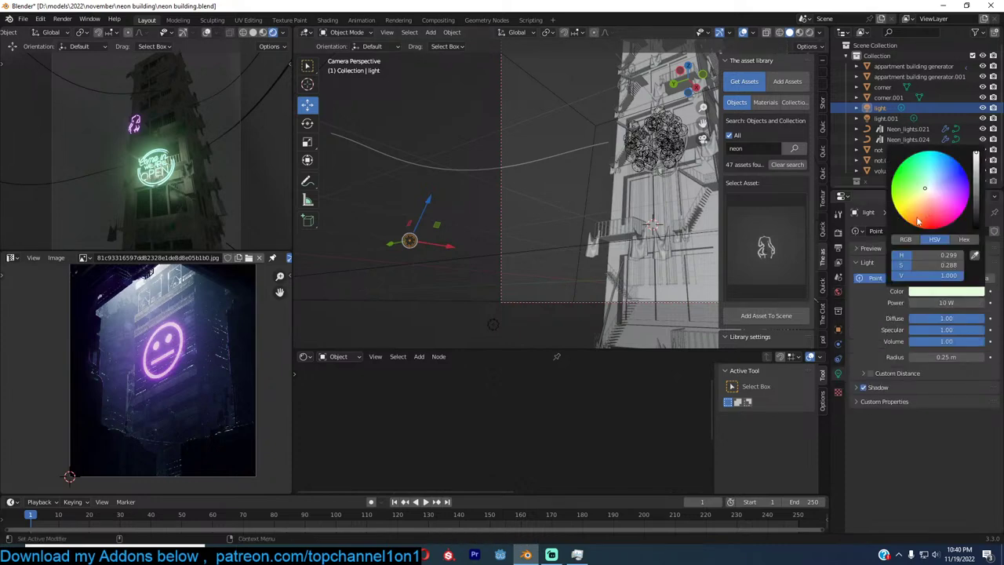
click(910, 175)
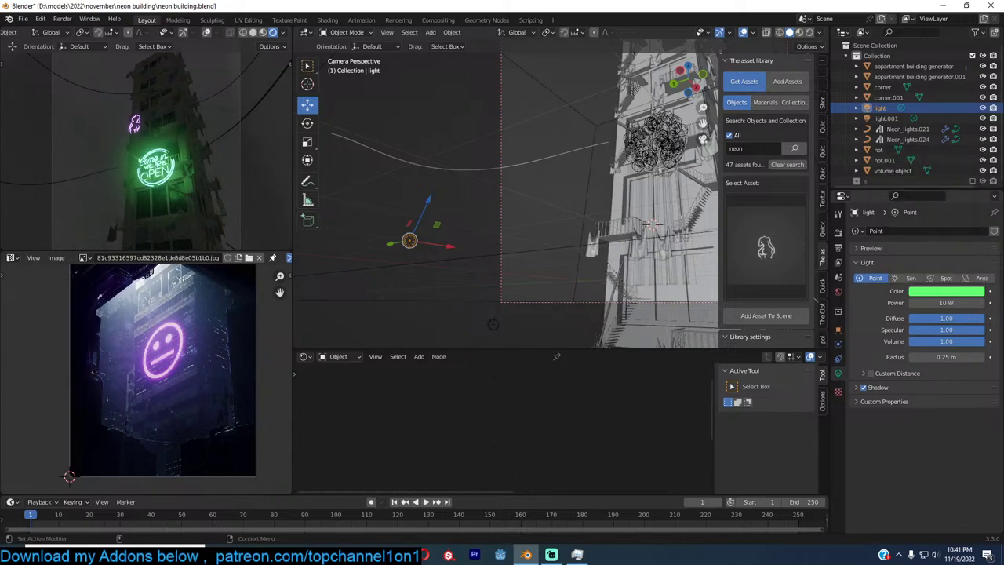
Set the green light's volume factor to 5 and its power to 3 W, deselect it and save the file
click(957, 343)
text(5)
key(Return)
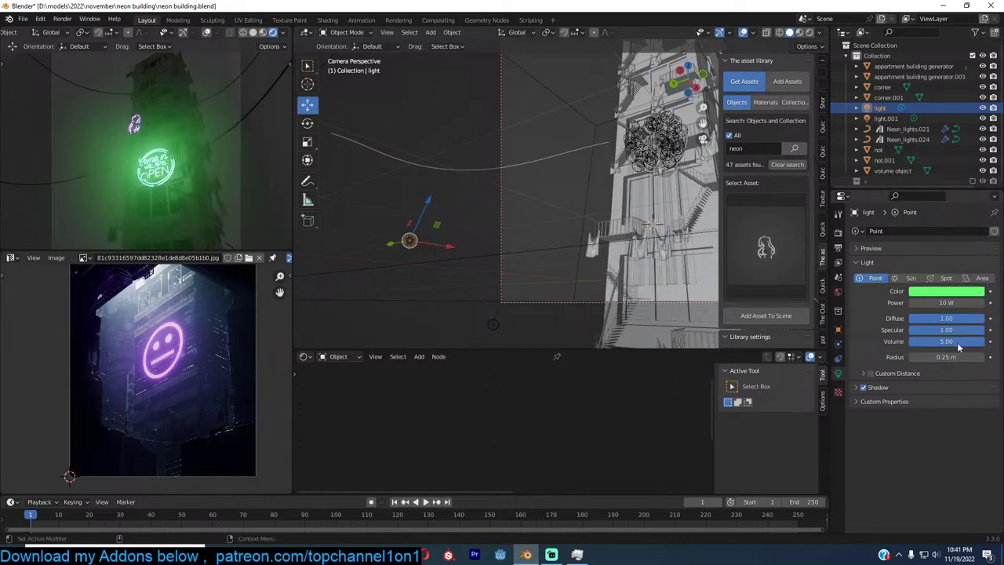
click(946, 302)
text(3)
key(Return)
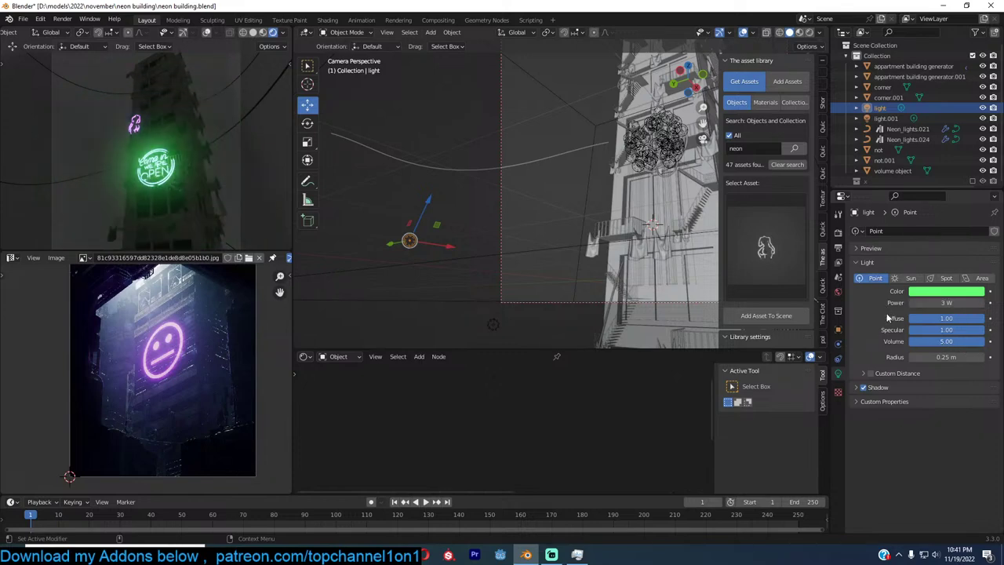
scroll(469, 176, down, 5)
click(519, 142)
key(ctrl+s)
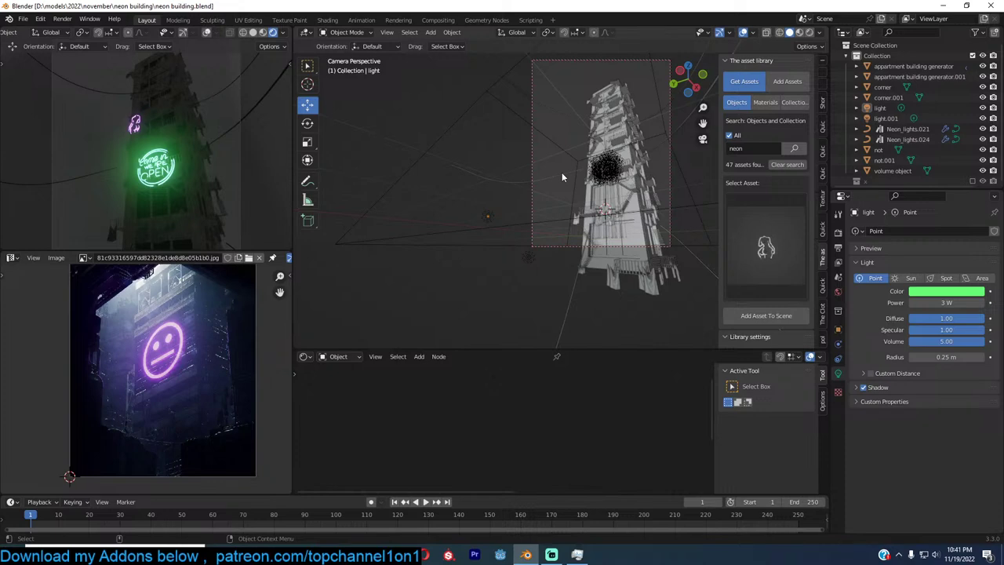
Switch the preview viewport to solid shading, set the render engine to Cycles on GPU Compute and save the file
click(838, 233)
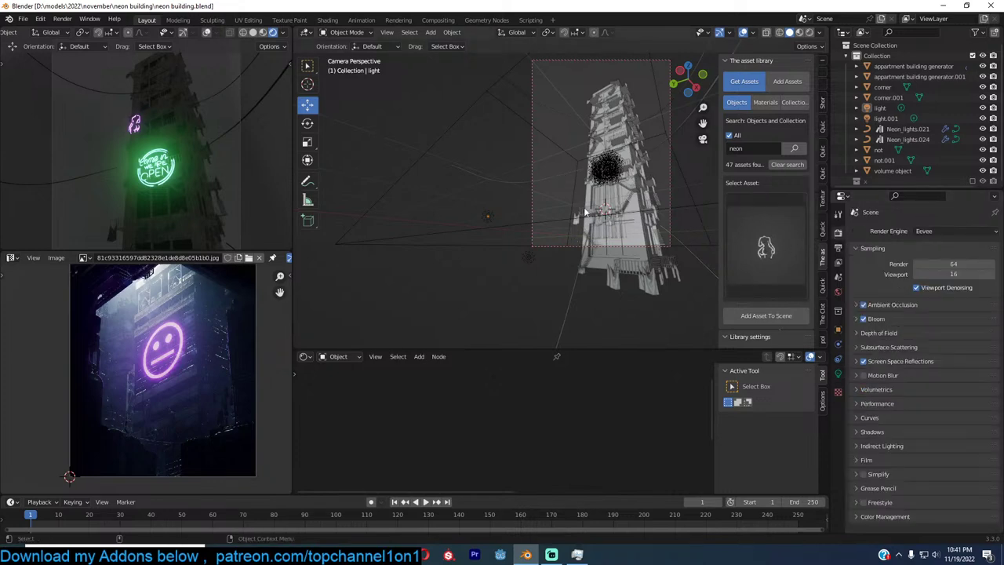
key(ctrl+s)
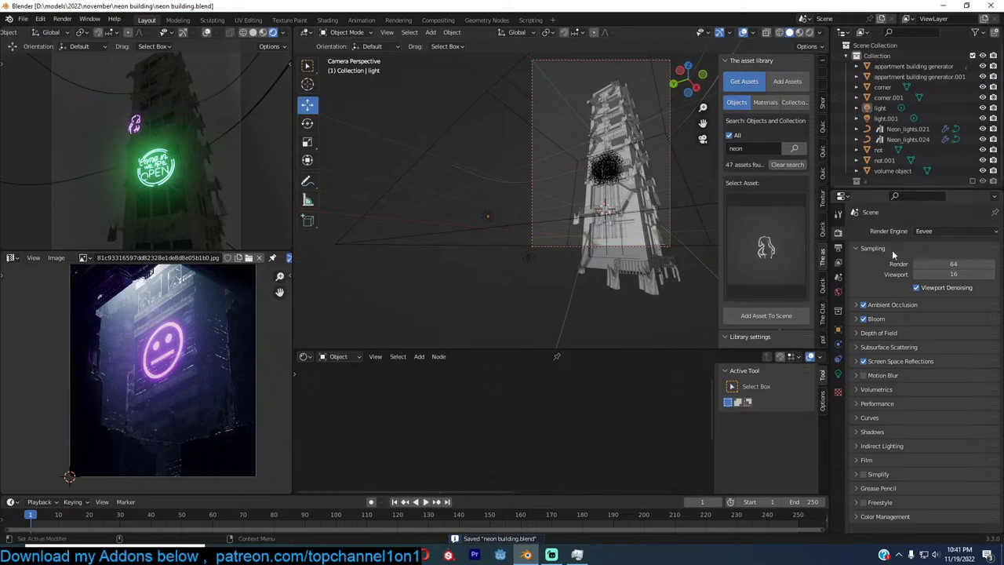
click(931, 232)
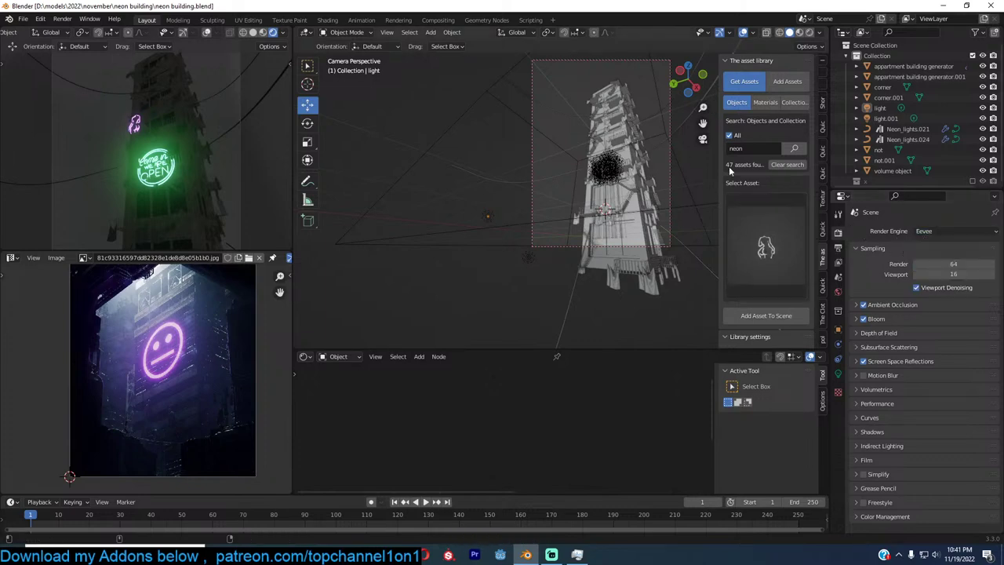
click(253, 32)
click(953, 229)
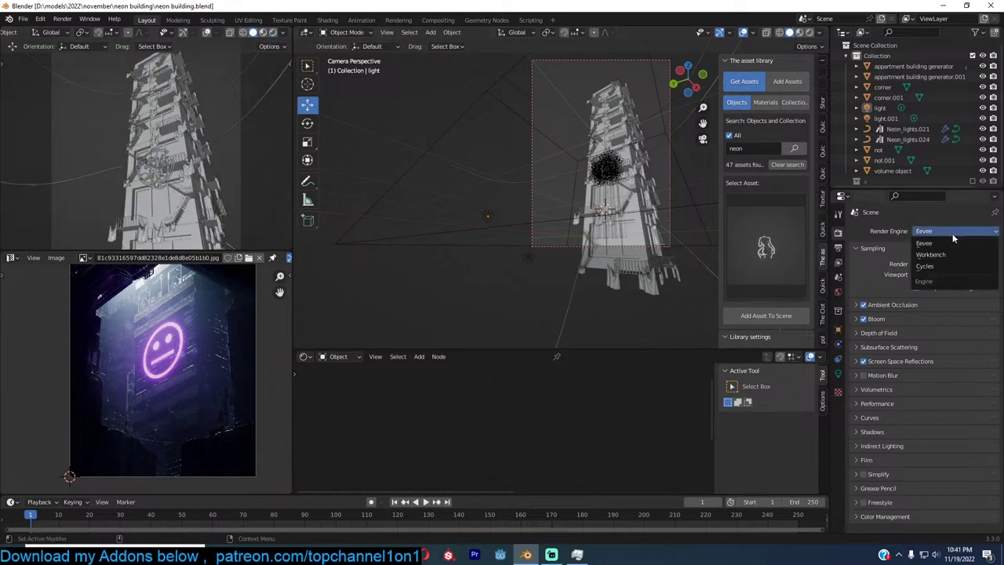
click(933, 260)
click(934, 257)
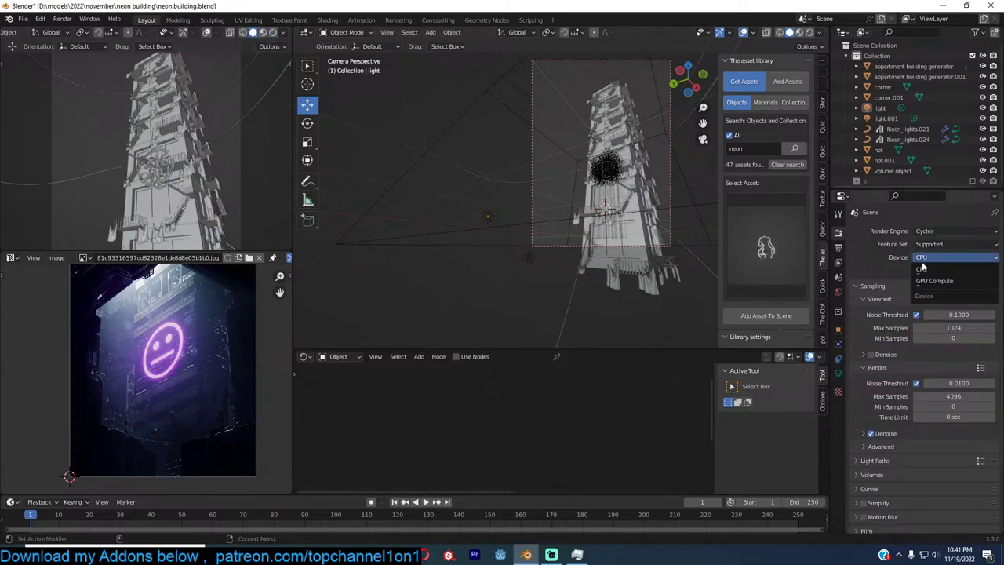
click(941, 281)
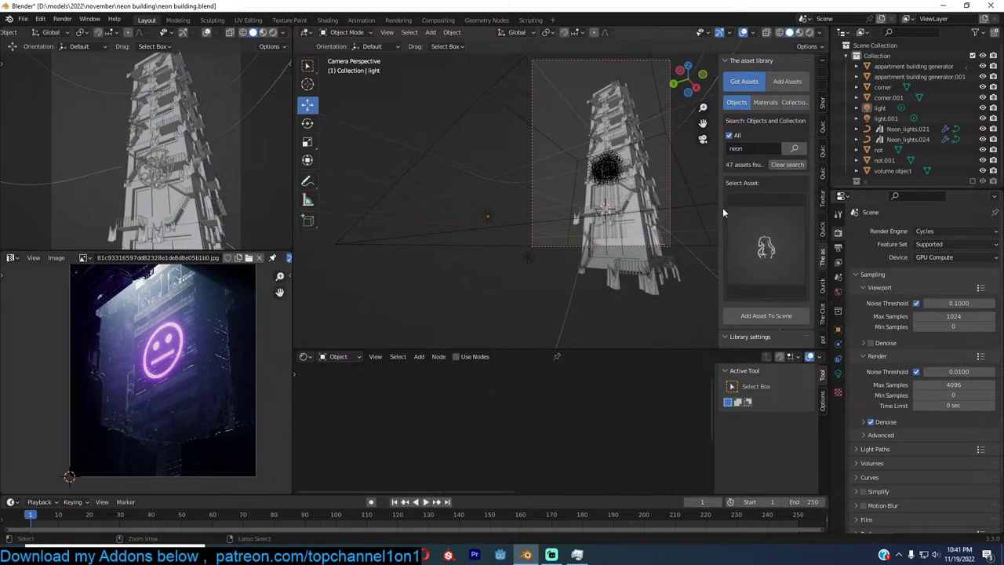
key(ctrl+s)
Set the render engine back to Eevee and restore rendered shading in the preview viewport
click(953, 230)
click(942, 240)
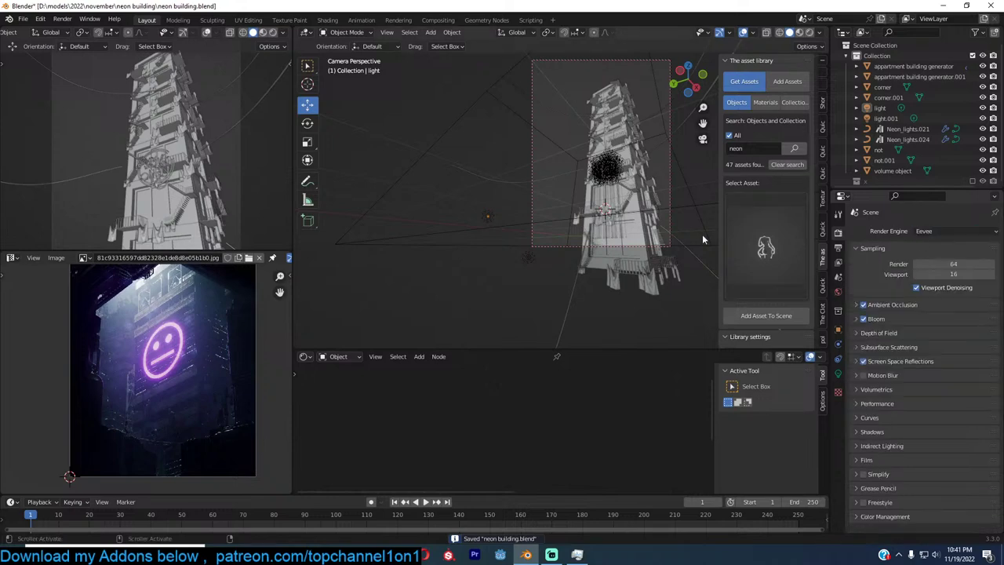
click(273, 33)
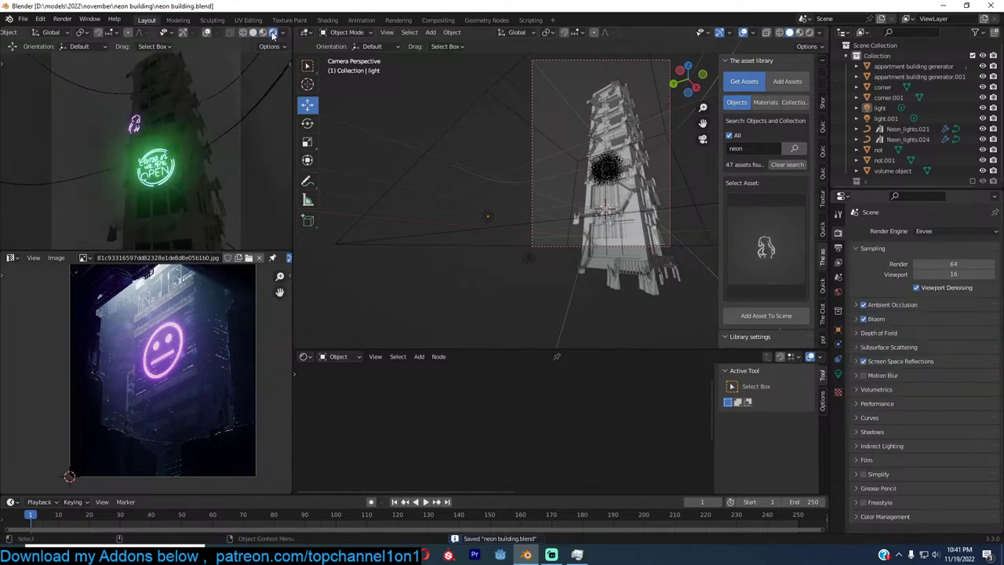
Delete the pink woman-shaped neon sign above the OPEN sign
scroll(538, 132, up, 3)
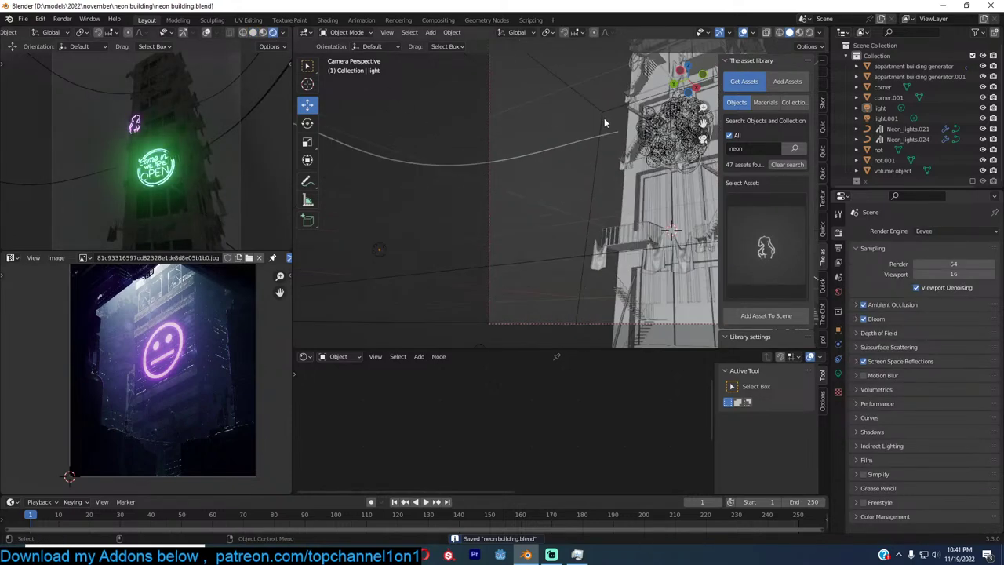
shift+middle_drag(604, 122, 536, 190)
scroll(537, 190, up, 3)
click(565, 86)
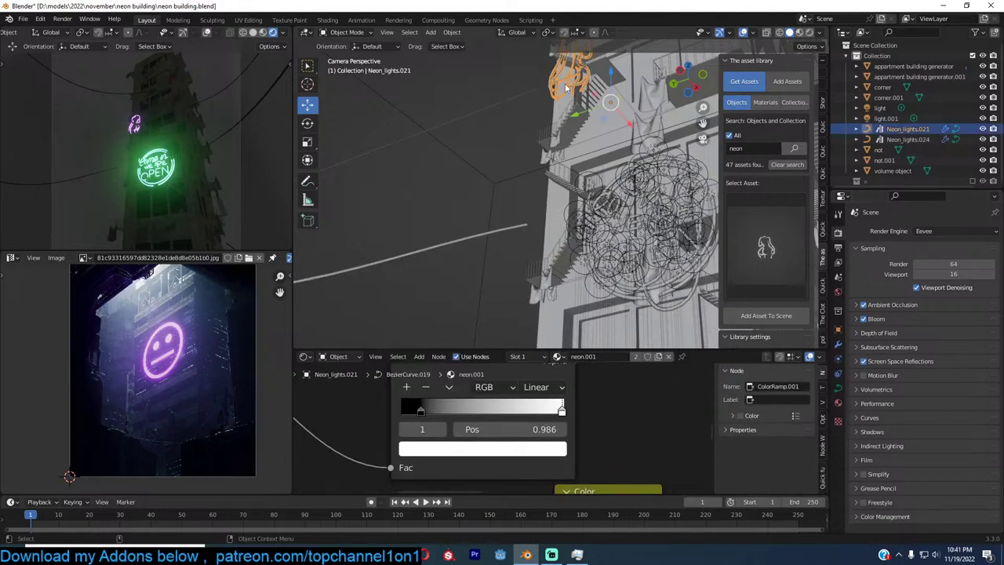
key(x)
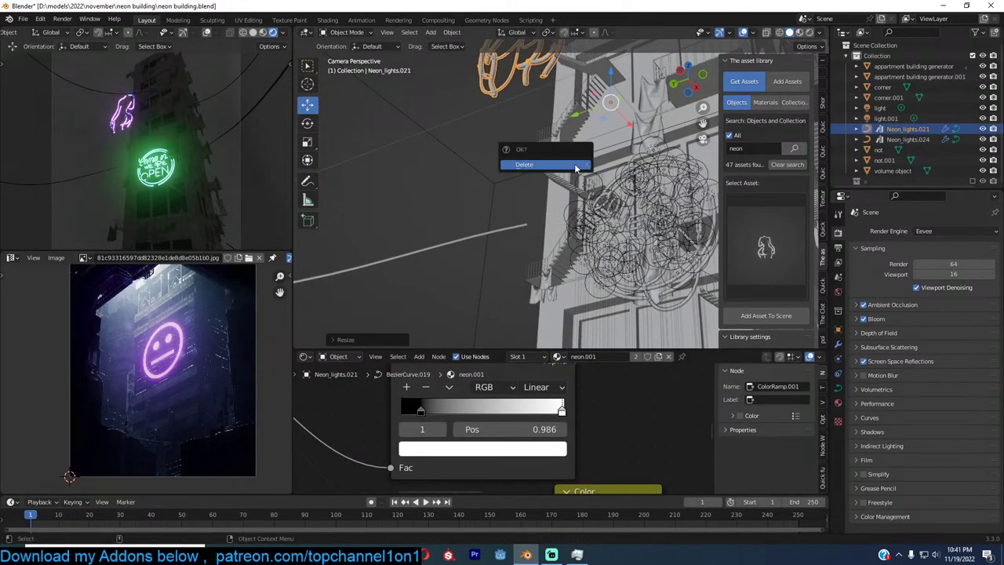
click(578, 164)
Browse the neon asset thumbnails, look closer at the smiley reference image and save the file
click(759, 286)
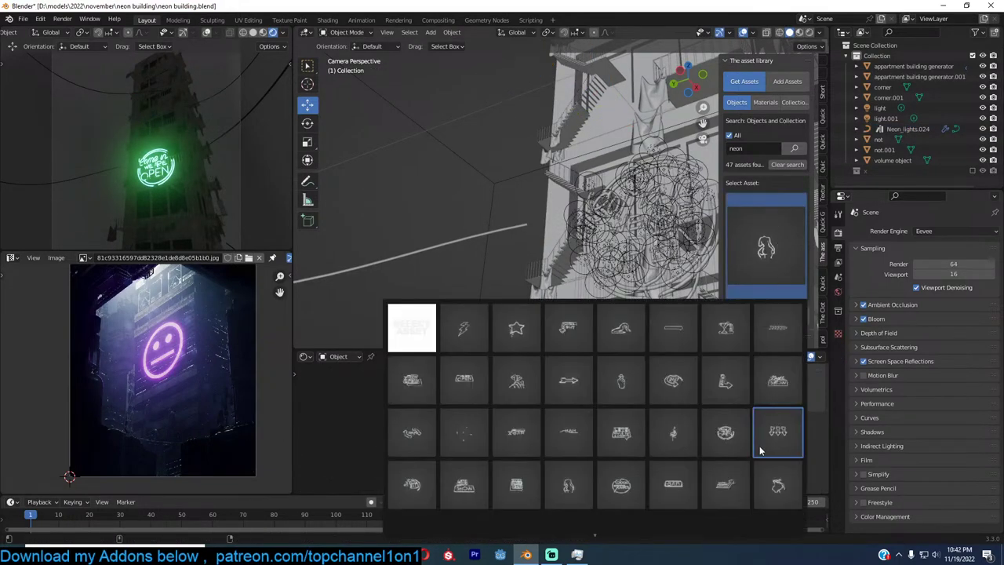
scroll(210, 275, down, 1)
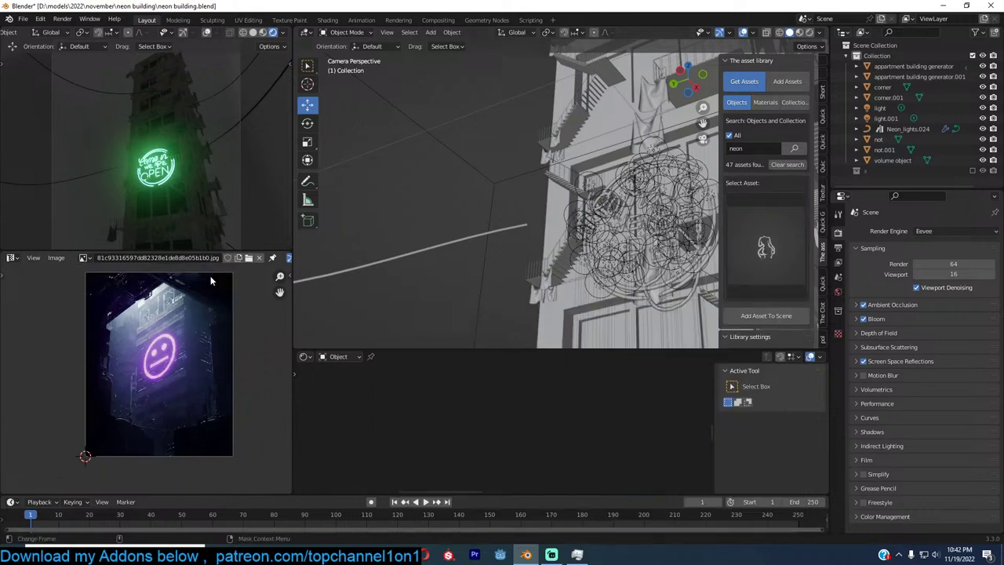
scroll(164, 396, up, 2)
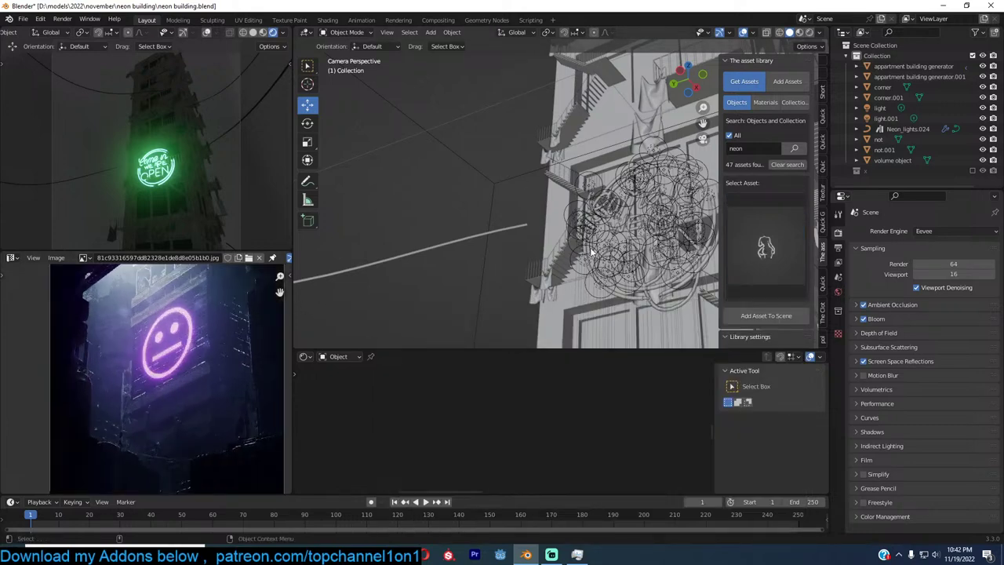
middle_drag(592, 249, 583, 223)
key(ctrl+s)
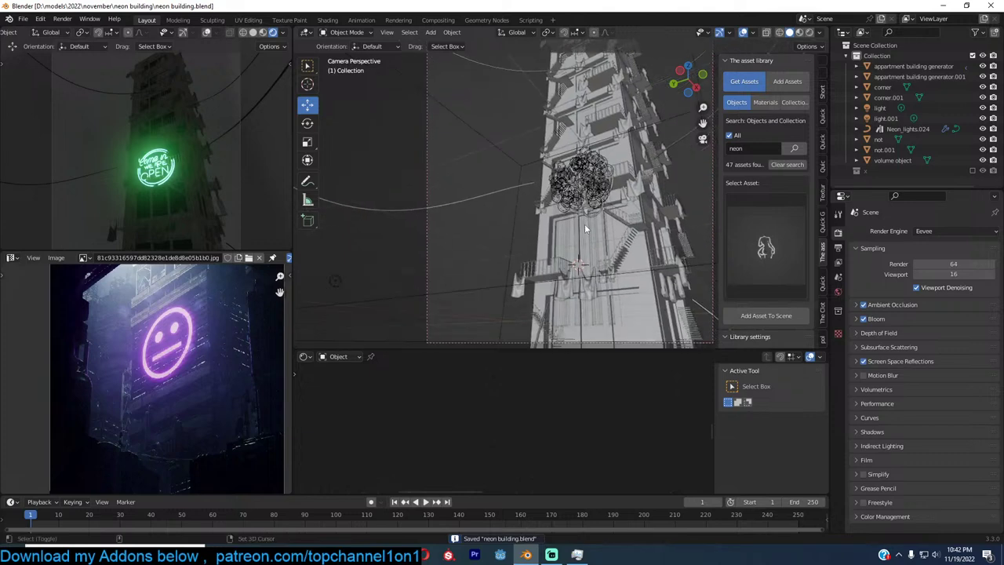
Add an area light and raise it to the level of the neon building's top
key(shift+a)
mouse_move(559, 357)
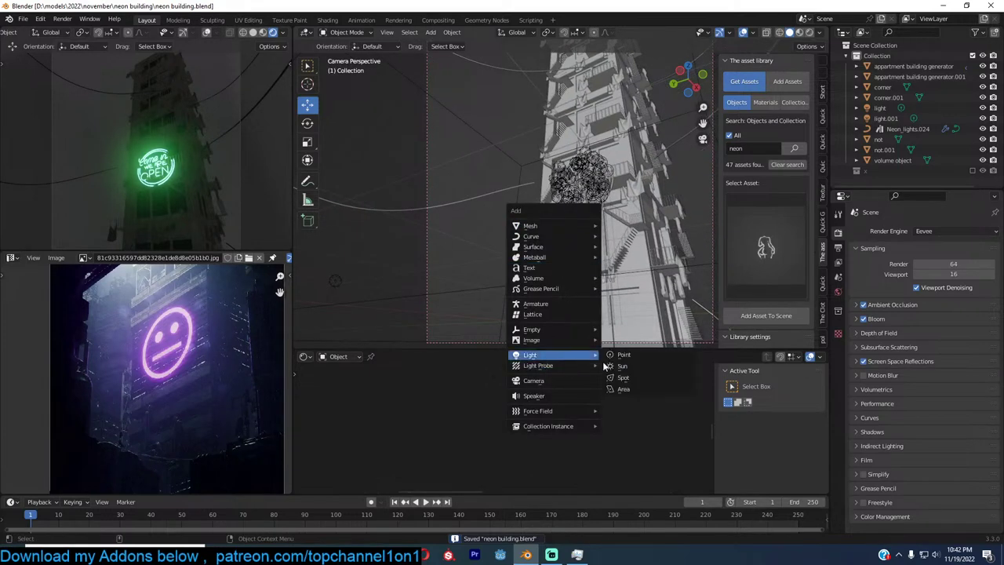
click(623, 388)
scroll(631, 375, down, 2)
key(g)
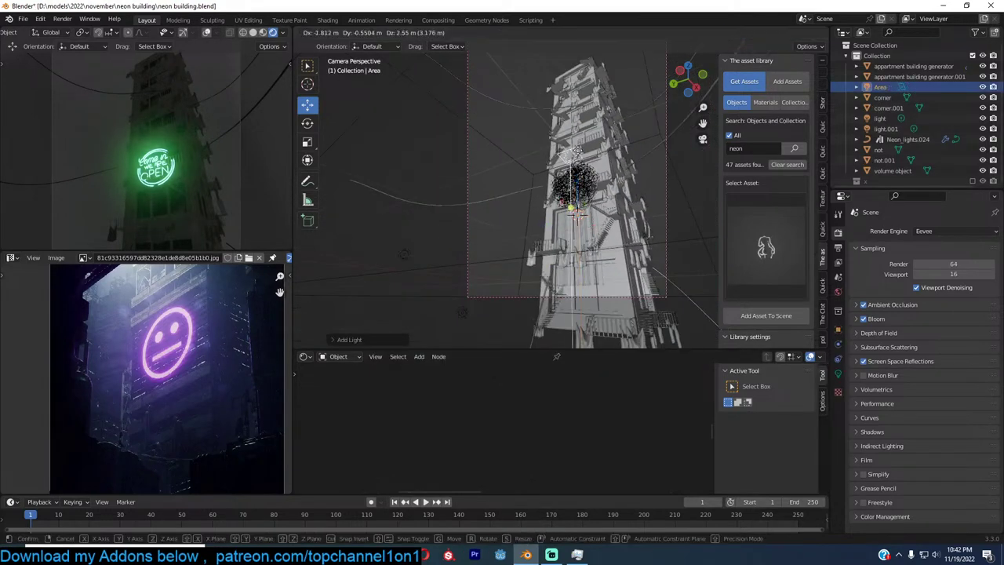
click(580, 51)
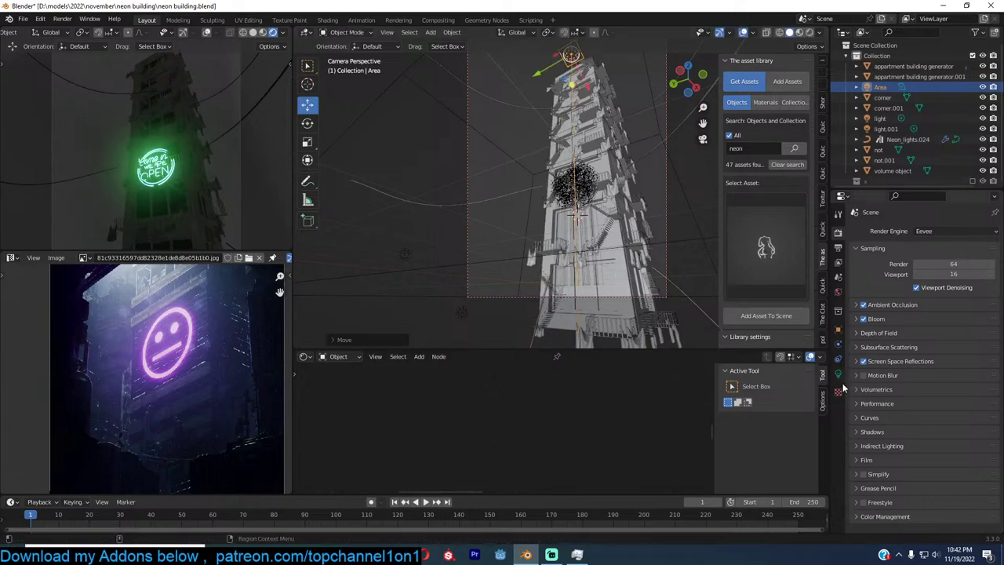
Set the area light's power to 1000 W
click(838, 374)
double_click(945, 303)
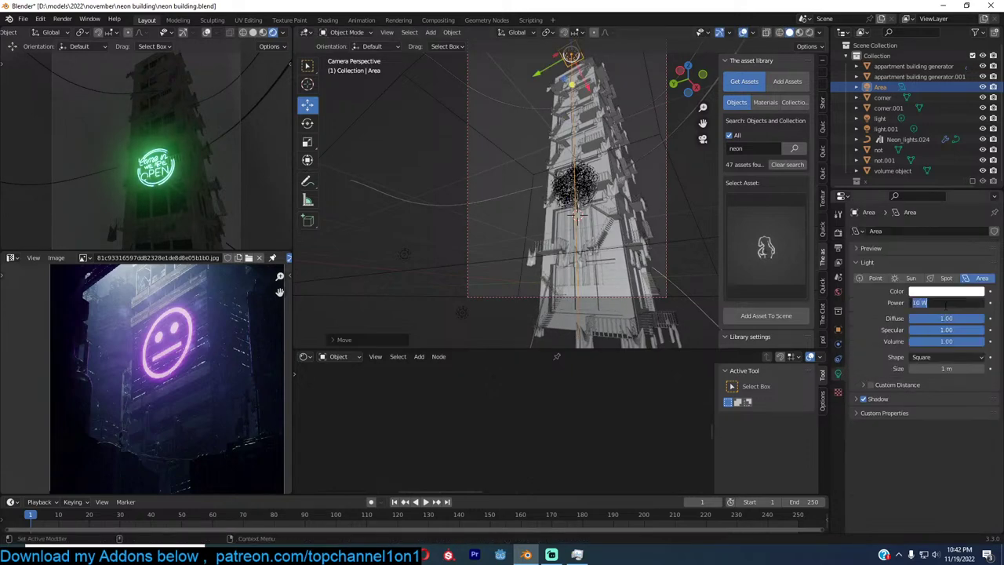
text(1000)
key(Return)
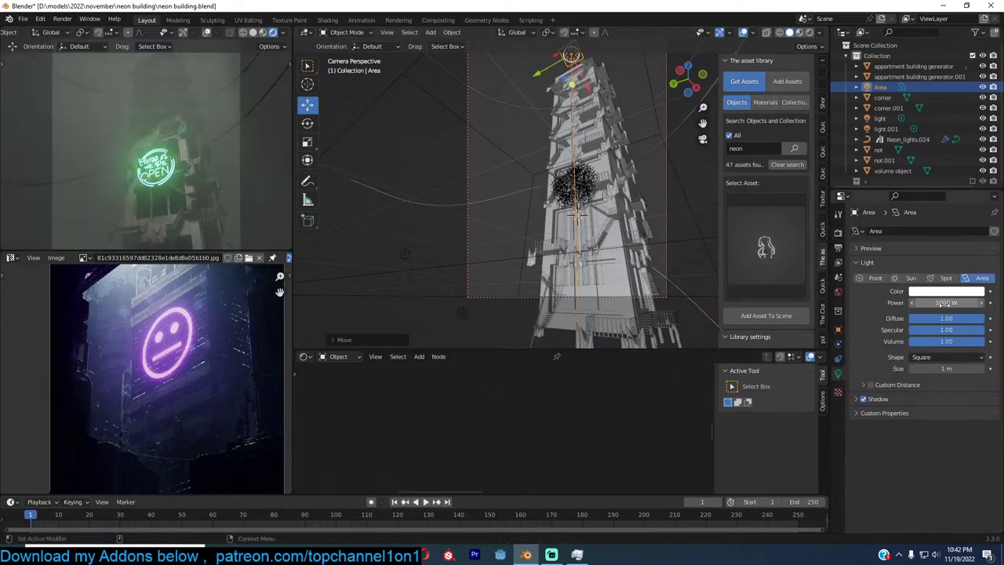
Align the area light with the sign side of the building in top view, and lift it above roof height in front view
key(KP_7)
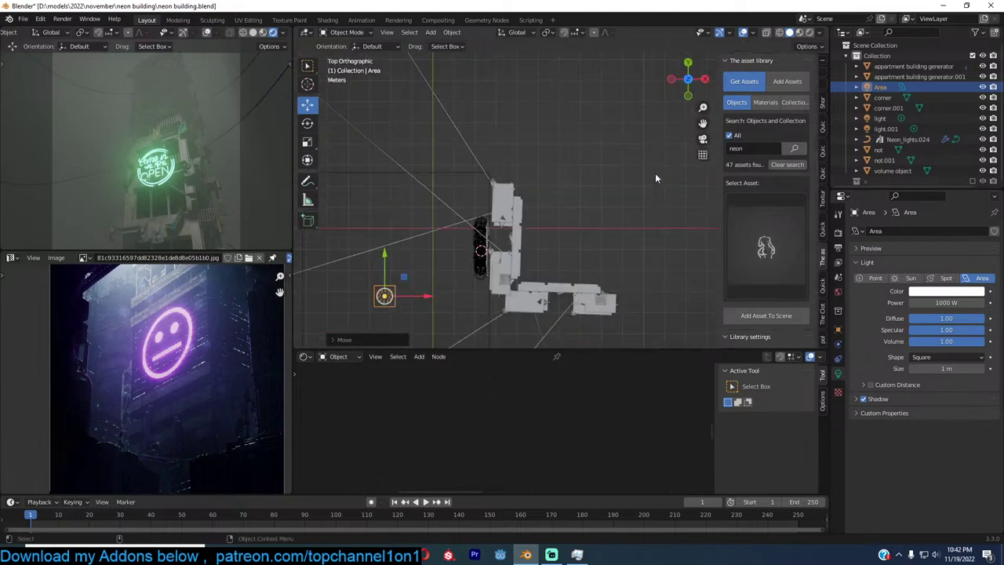
key(g)
click(589, 244)
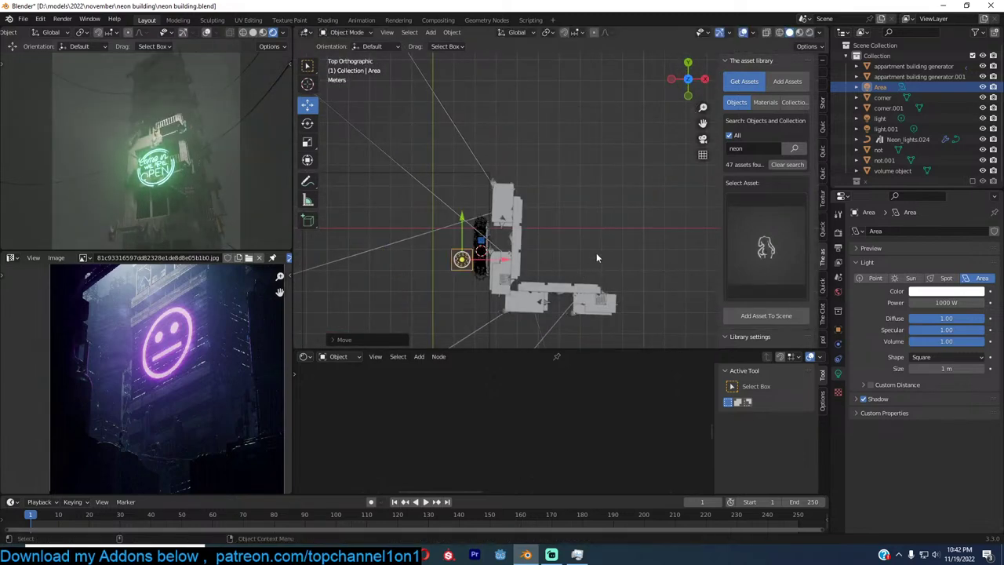
key(KP_1)
scroll(596, 253, down, 3)
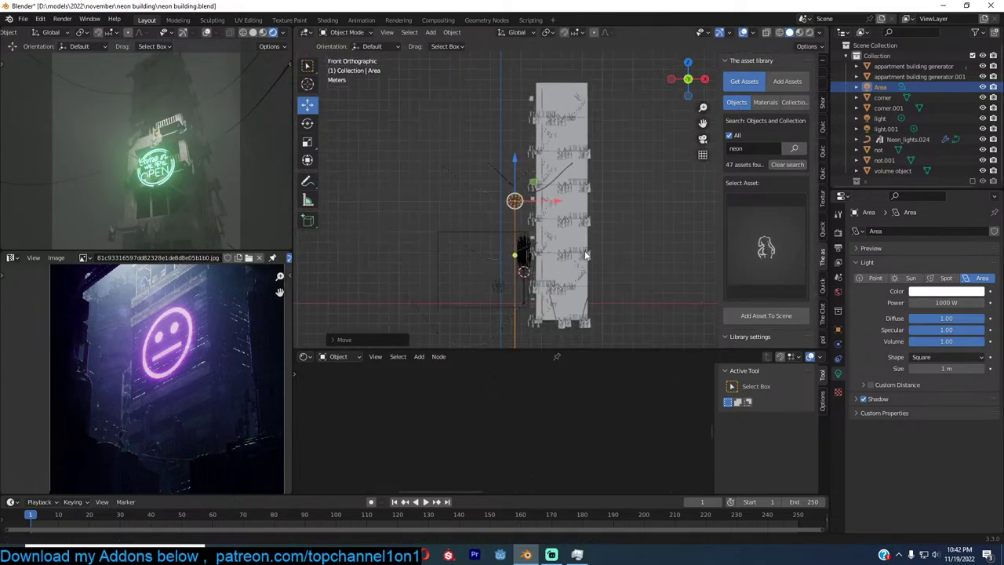
key(g)
click(534, 123)
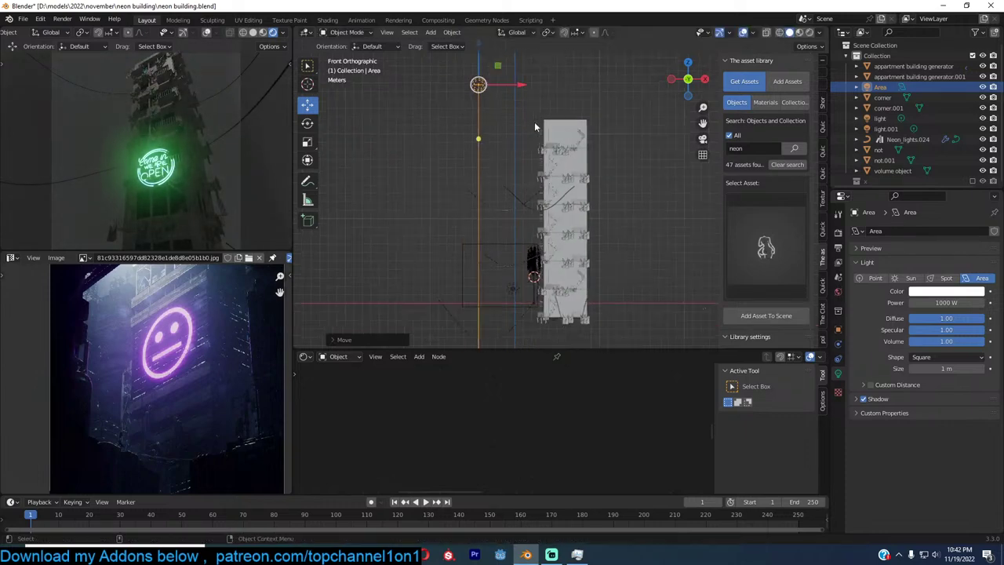
Tilt the area light about 11° toward the building in front view and nudge it slightly closer to the facade
scroll(534, 122, down, 2)
key(r)
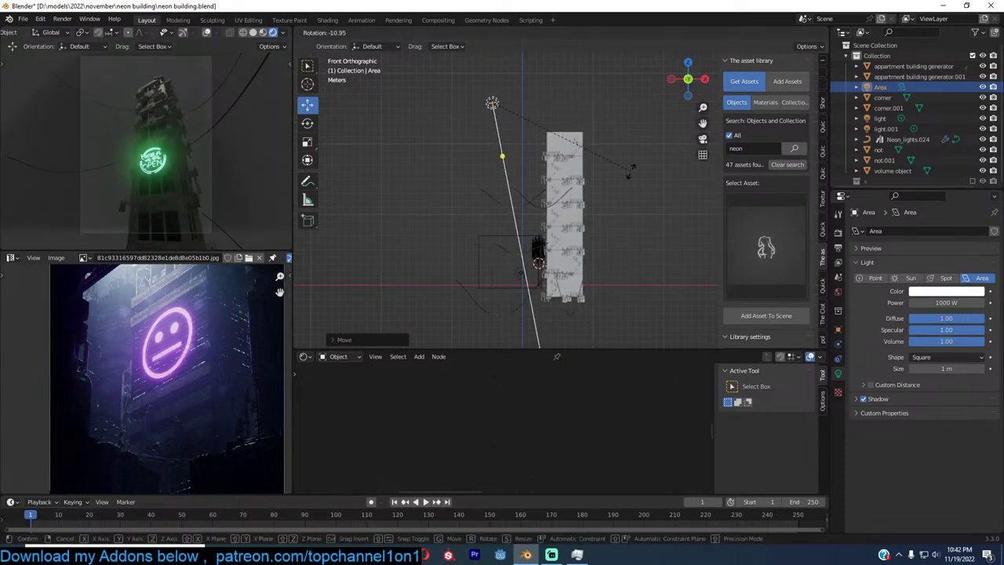
click(631, 166)
key(g)
click(633, 164)
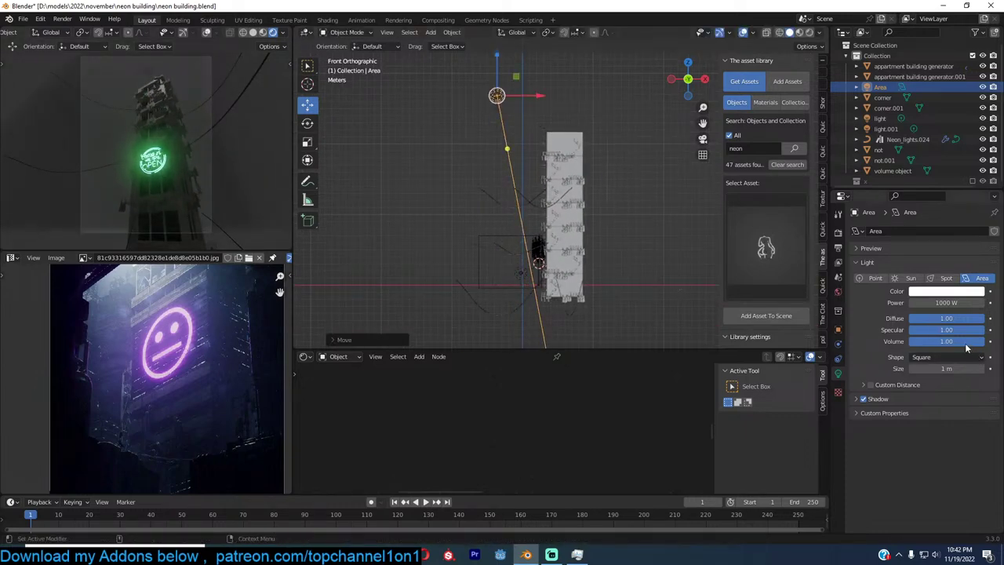
Set the area light's volume factor to 0, give it a pale cyan color and deselect it
drag(964, 343, 921, 342)
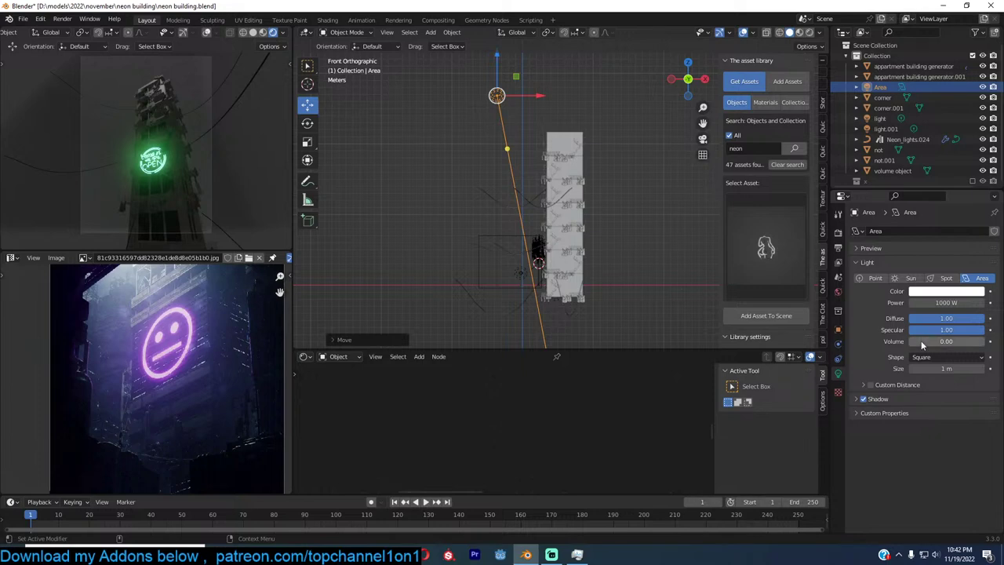
click(950, 291)
mouse_move(916, 191)
mouse_down()
mouse_move(926, 175)
mouse_move(931, 183)
mouse_up()
scroll(645, 222, up, 2)
scroll(645, 226, up, 1)
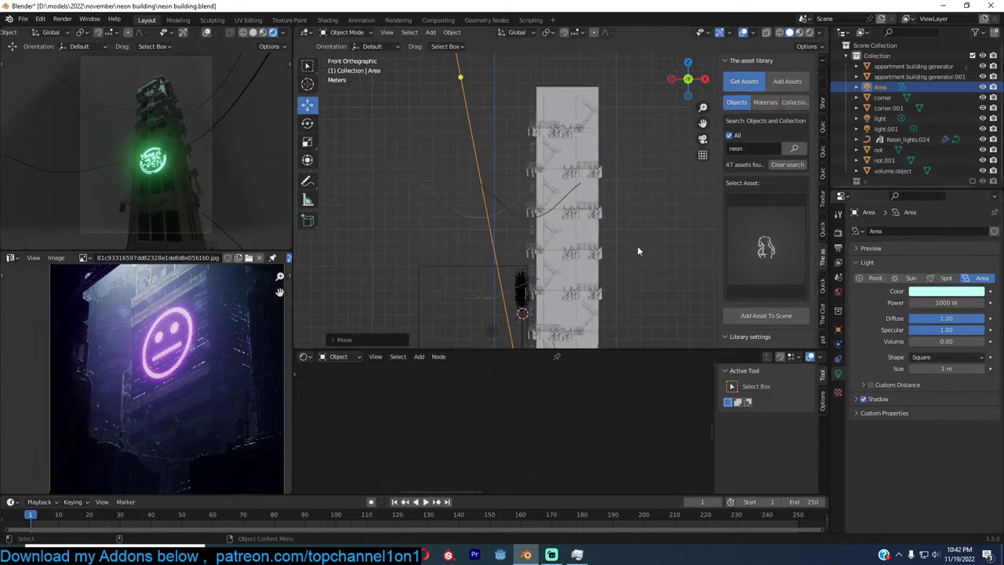
click(695, 237)
Search the asset library for "building" and choose the pale stepped high-rise with a taller central block
click(753, 148)
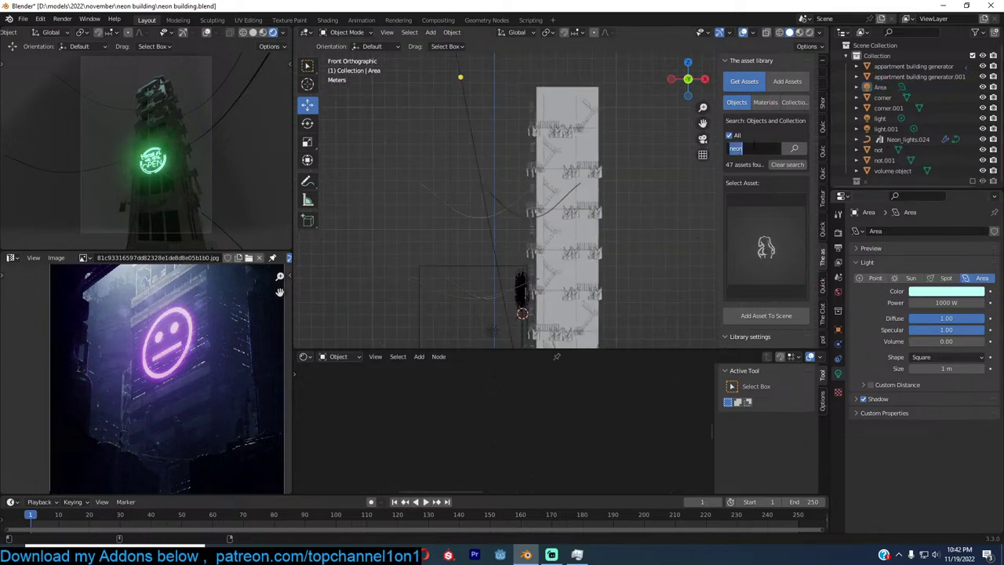
text(build)
text(ing)
key(Return)
click(745, 233)
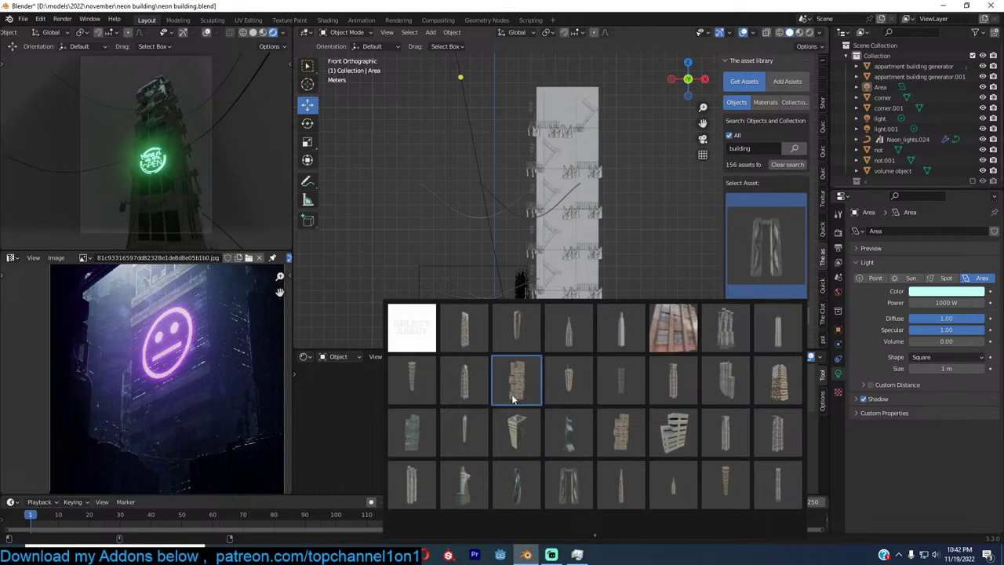
scroll(672, 379, down, 1)
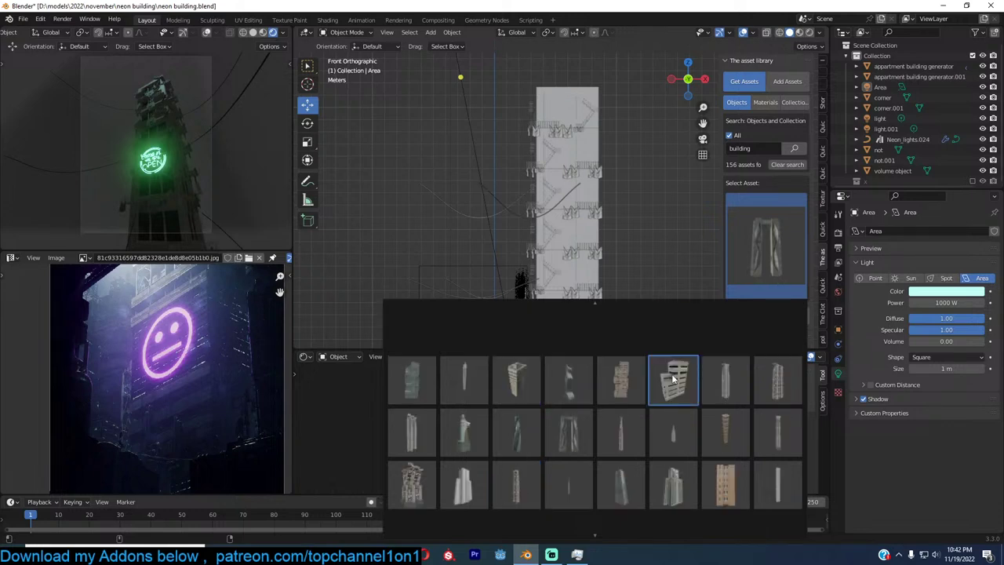
click(672, 379)
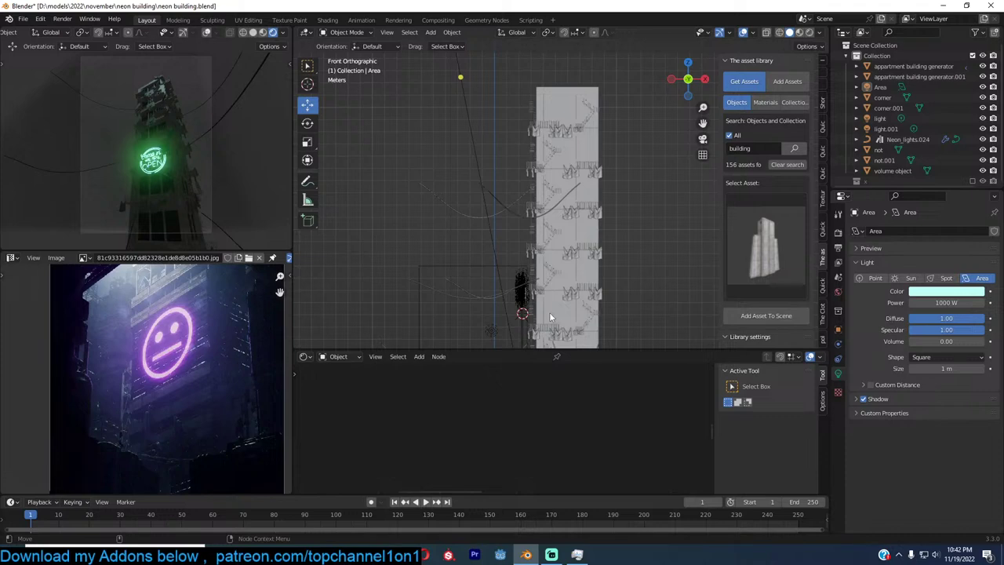
Save the file, add the chosen high-rise just behind the neon building in top view and enlarge it
key(KP_7)
key(ctrl+s)
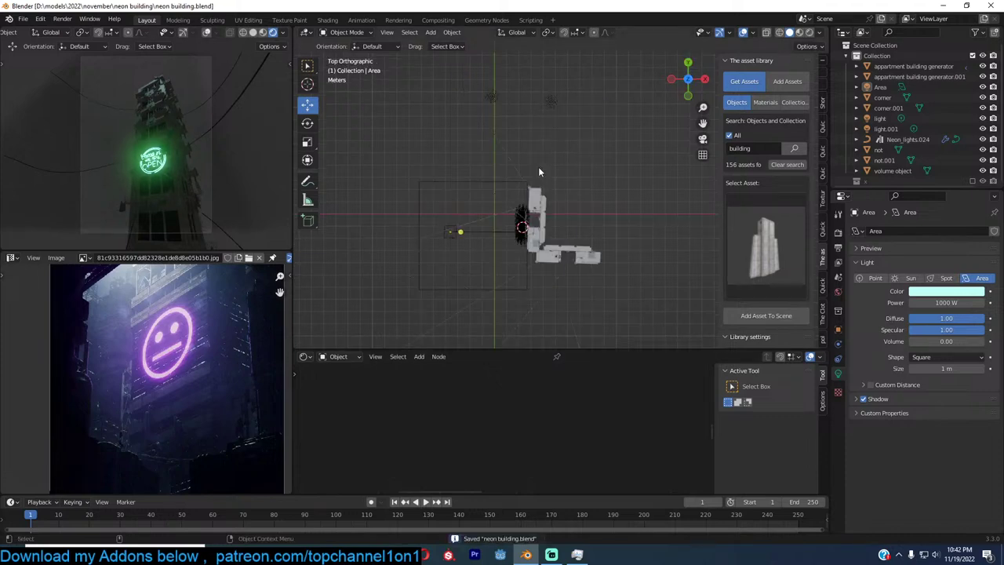
click(538, 166)
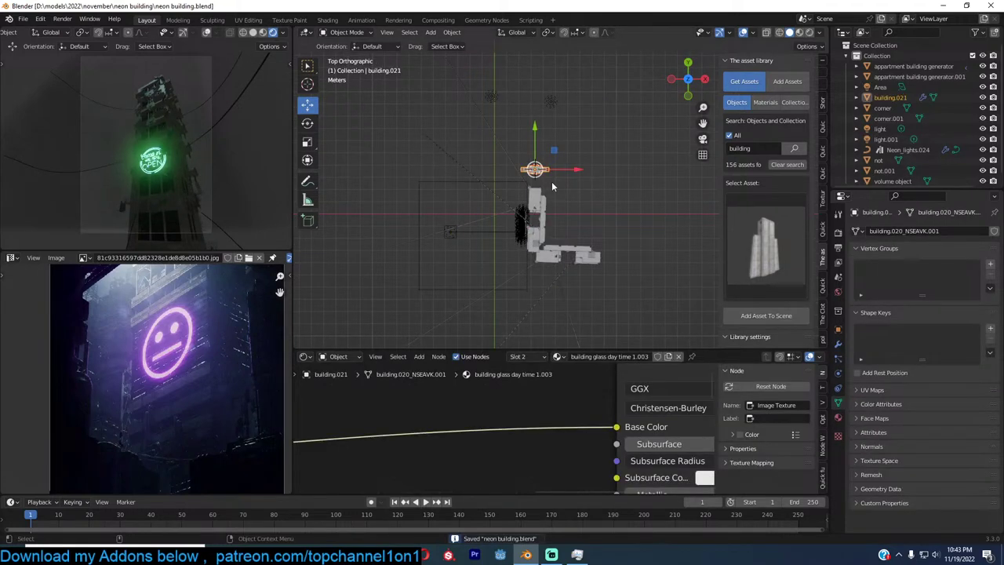
key(s)
click(626, 178)
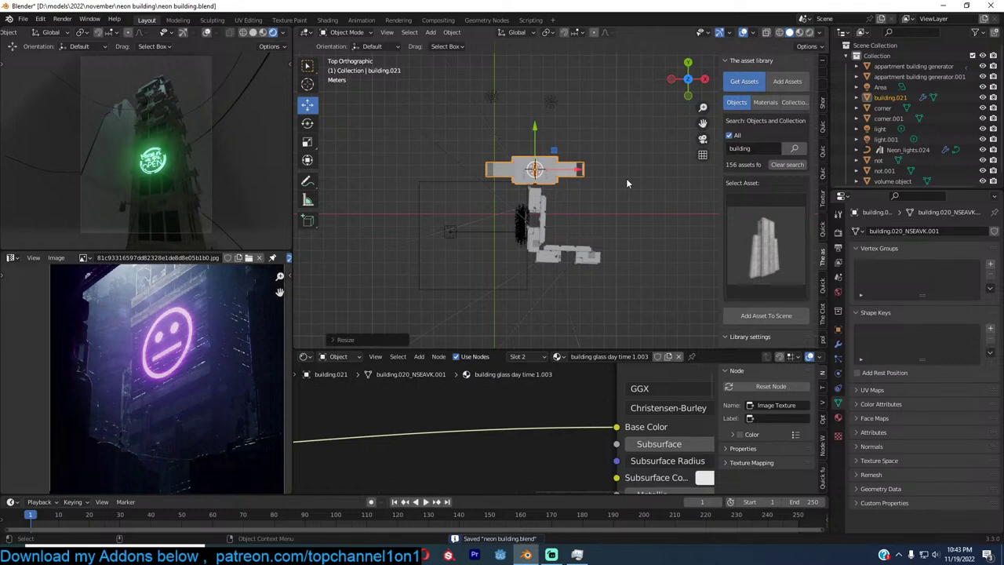
Move the high-rise away from the neon building, lower it about 3.5 m in the camera preview and scale it up further
scroll(581, 204, up, 2)
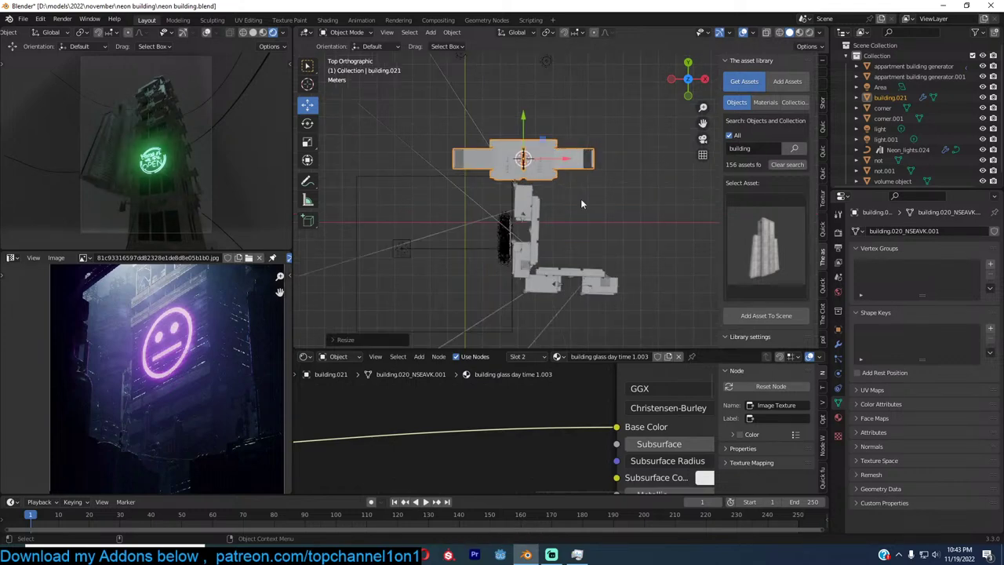
scroll(580, 198, up, 2)
key(g)
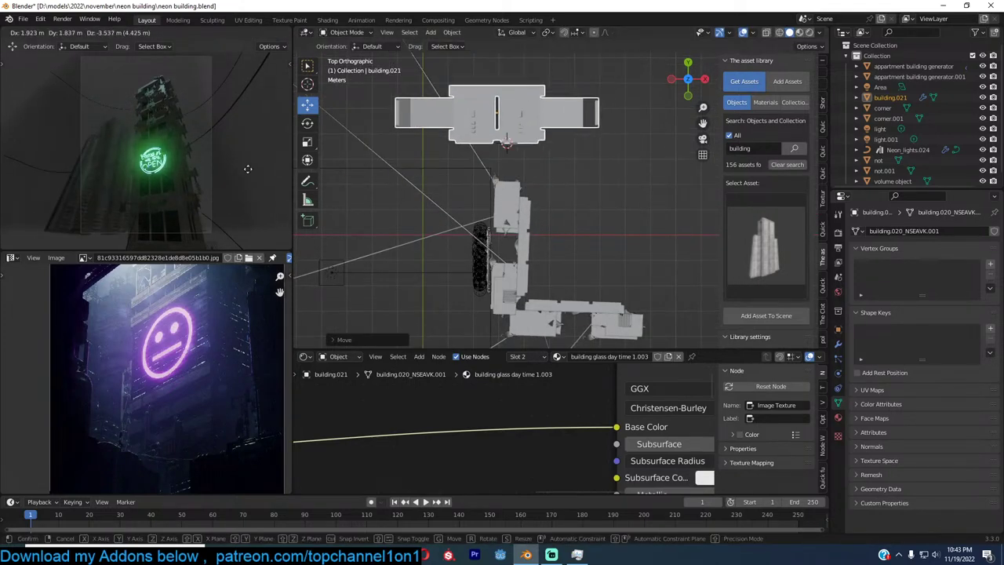
click(247, 168)
key(s)
click(607, 167)
Fine-tune the high-rise's position beside the neon building, shifting it about 1.5 m in the camera preview, and save the file
key(g)
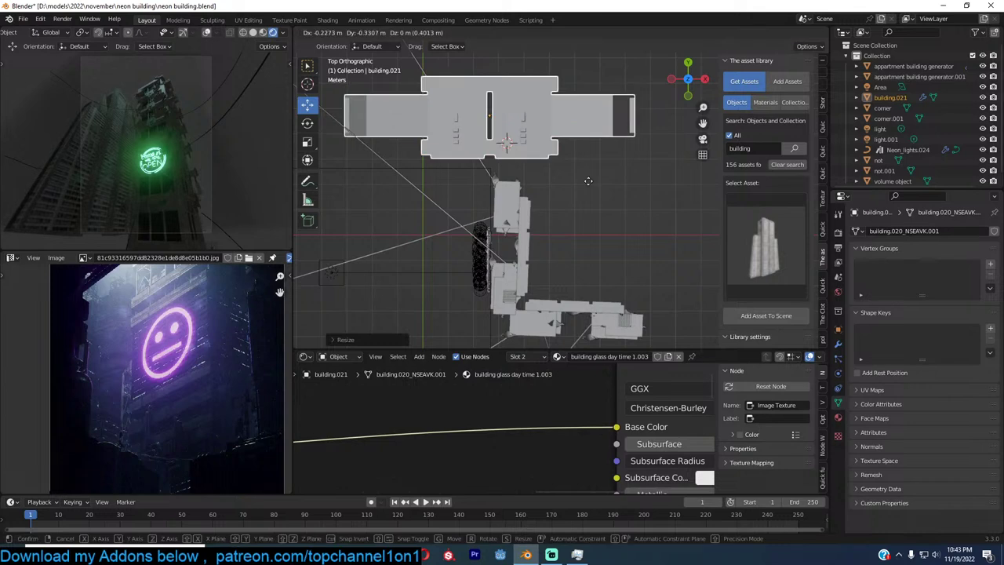
click(582, 194)
key(g)
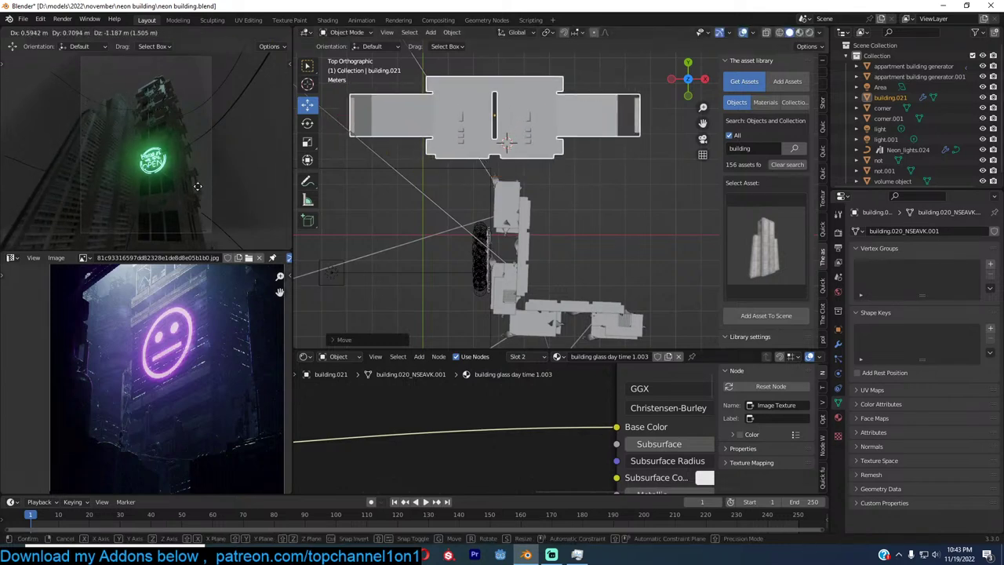
click(198, 188)
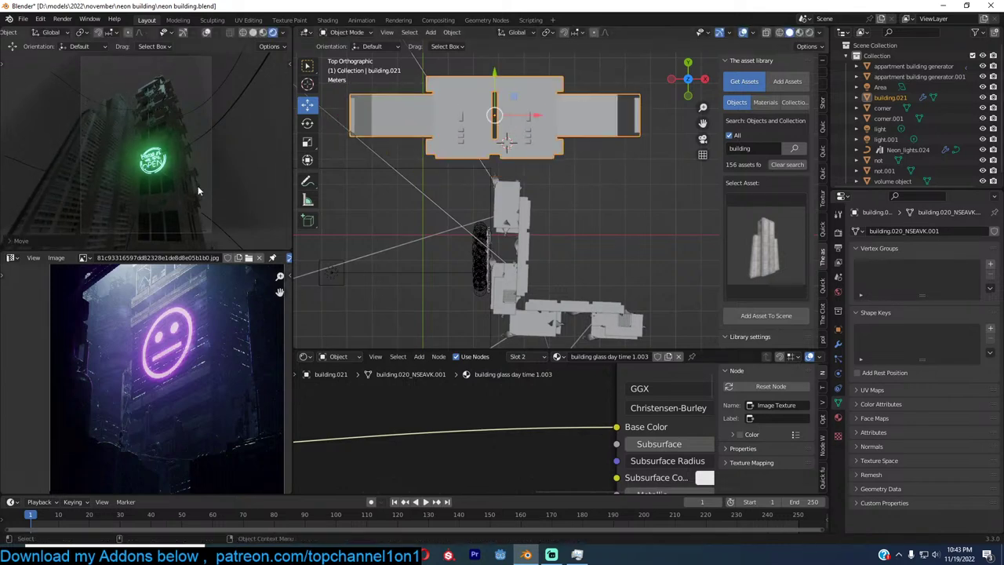
middle_drag(506, 132, 529, 161)
key(ctrl+s)
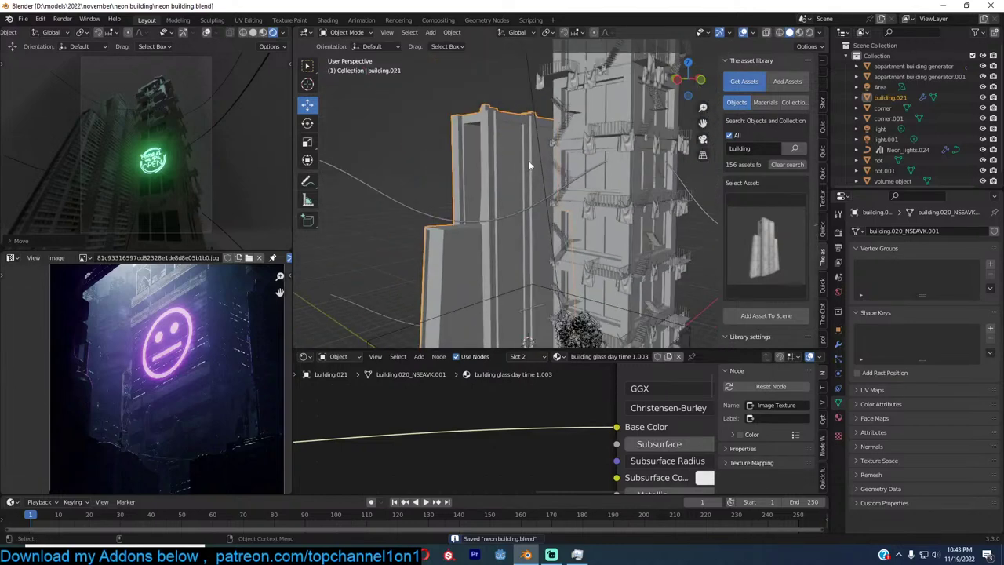
Try to rotate the high-rise 90° about the global Z axis
text(rz90)
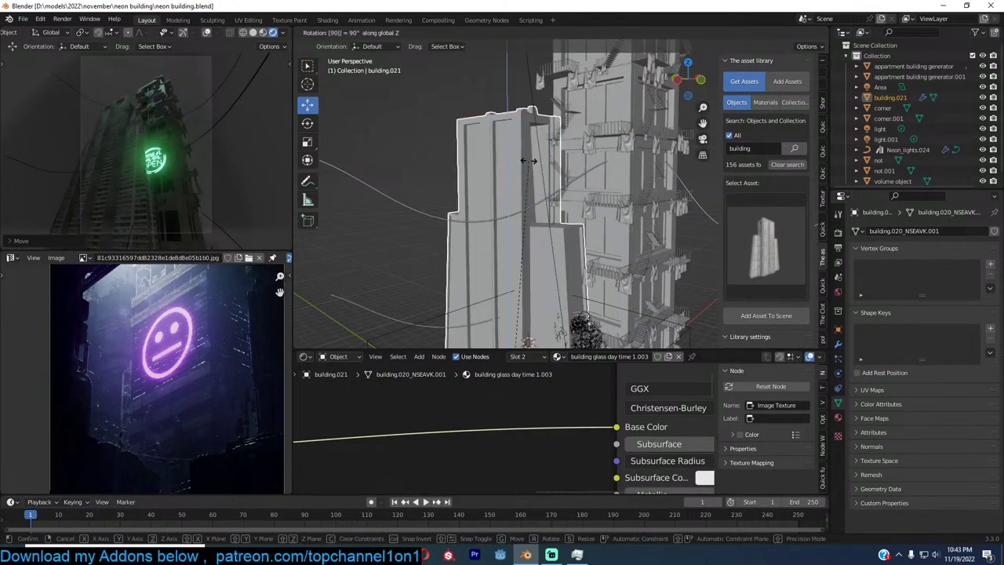
key(Return)
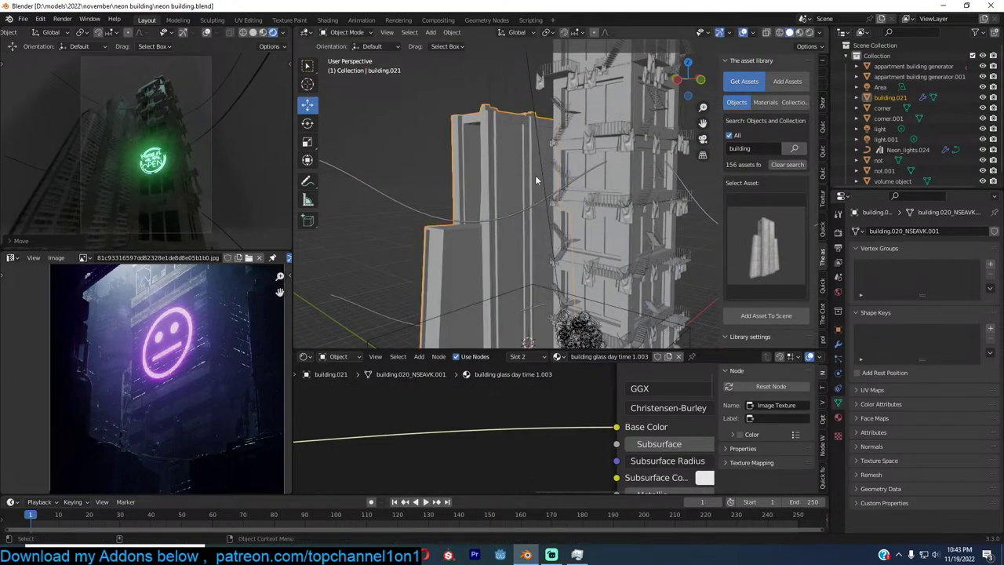
middle_drag(534, 174, 538, 183)
Move the high-rise slightly farther behind the neon building in top view and open the render settings
key(KP_7)
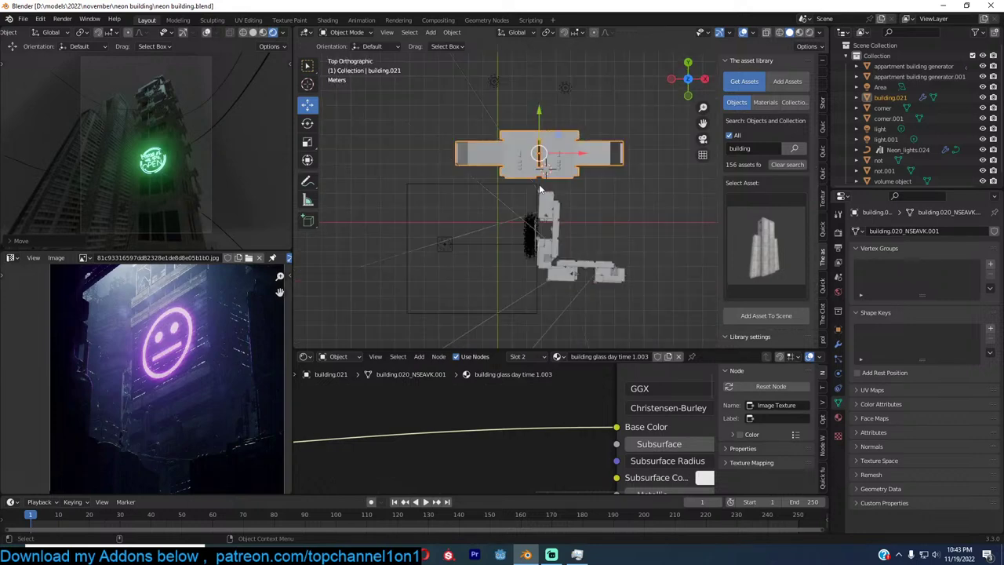
key(g)
click(535, 168)
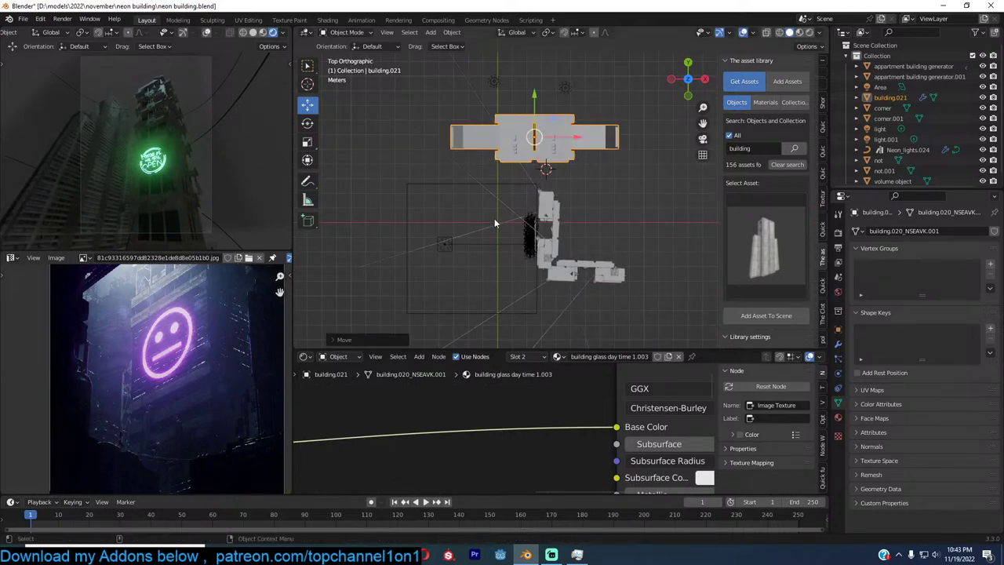
click(838, 247)
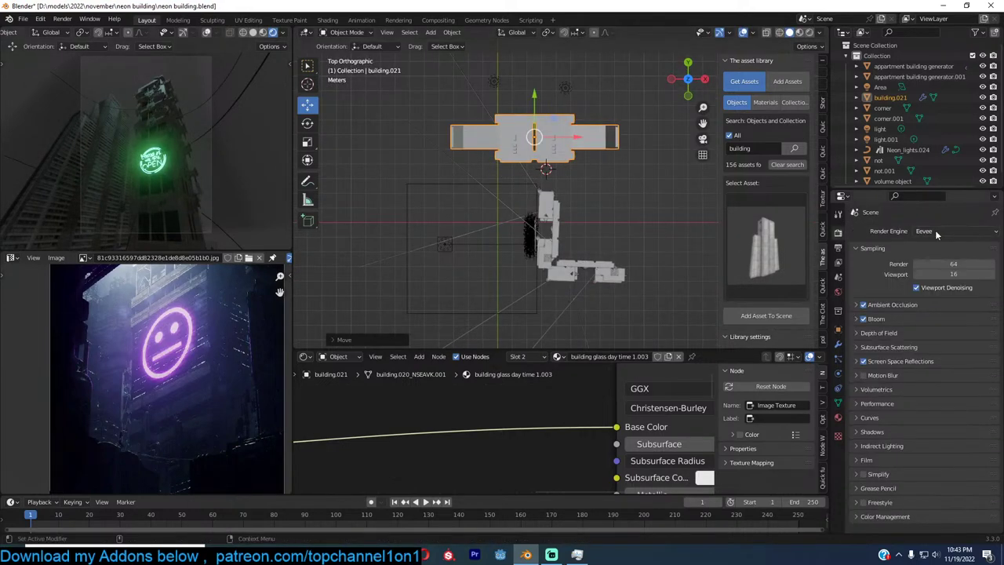
Switch the render engine to Cycles, enable viewport denoising and return to the camera view
click(953, 231)
click(924, 266)
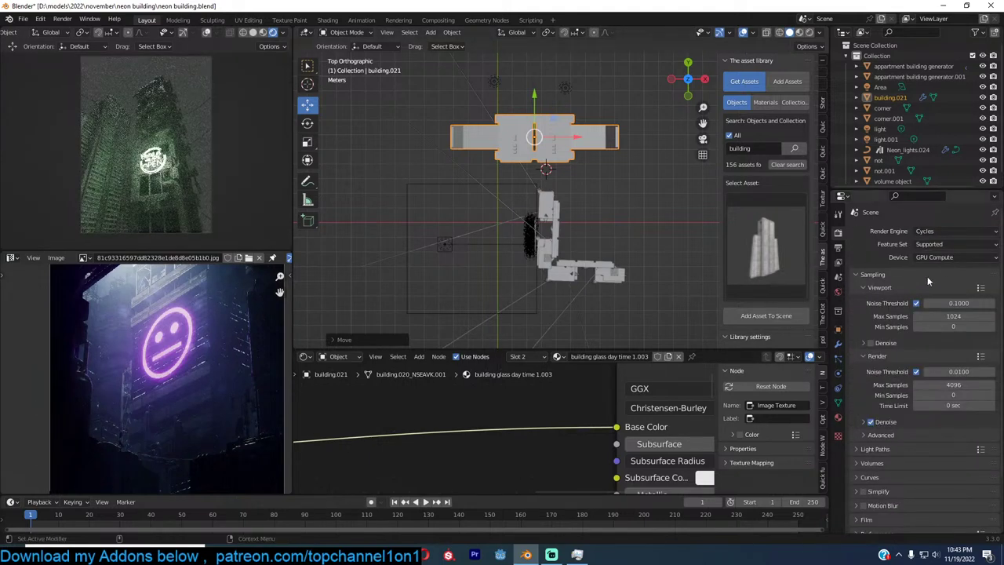
click(870, 343)
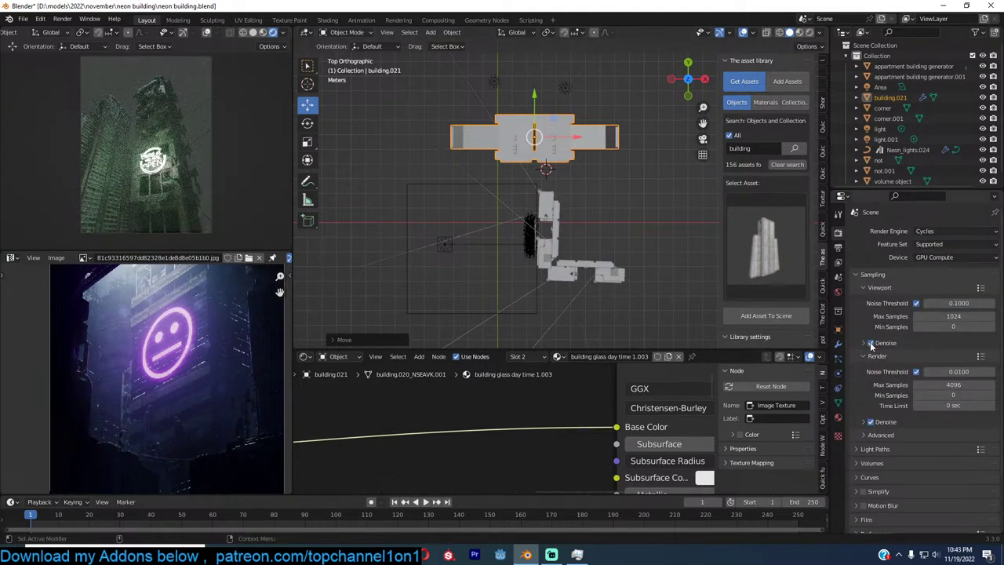
click(621, 238)
key(KP_0)
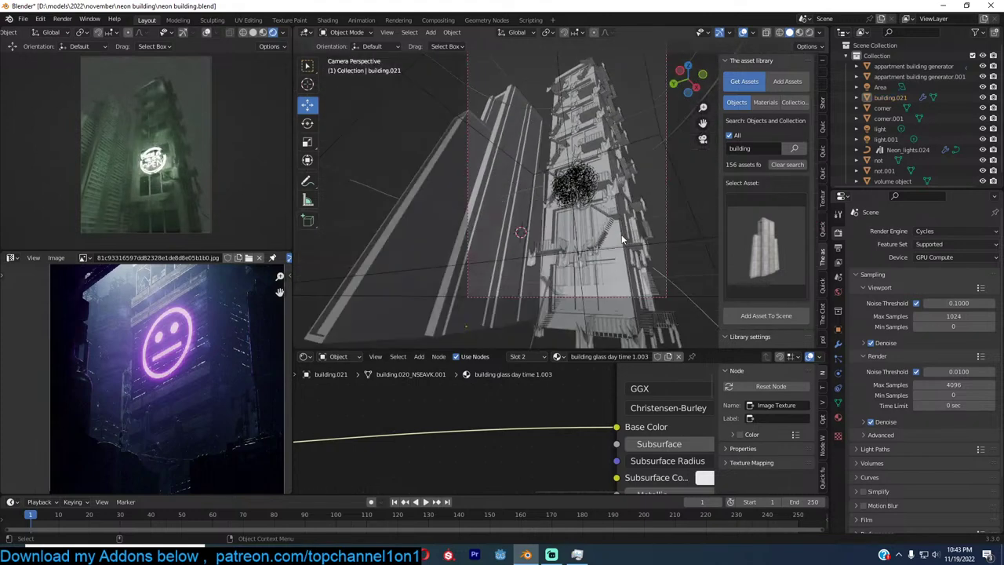
scroll(621, 234, up, 3)
scroll(630, 222, up, 3)
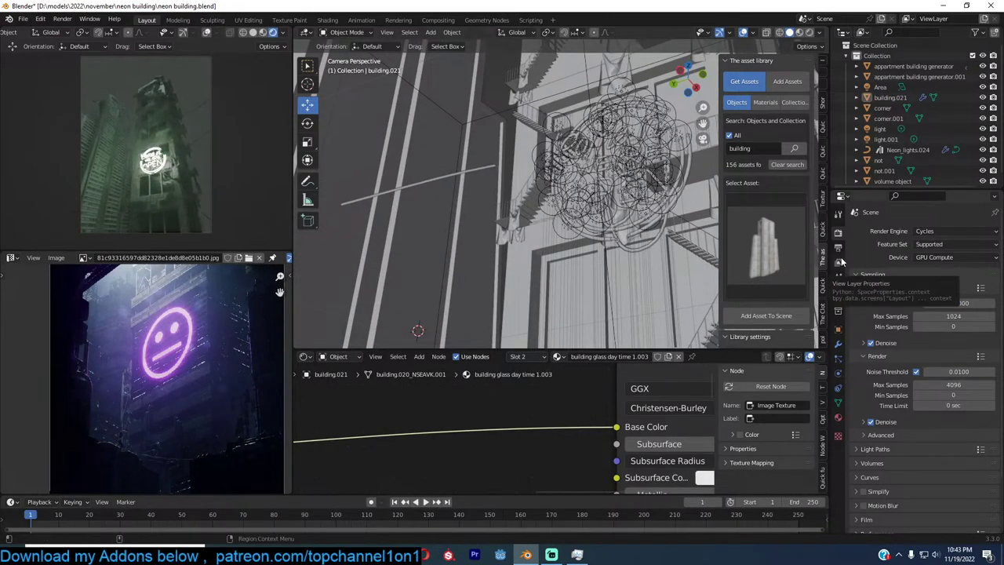
Assign a Sky Texture to the world background colour and set its strength to 0.1
click(837, 291)
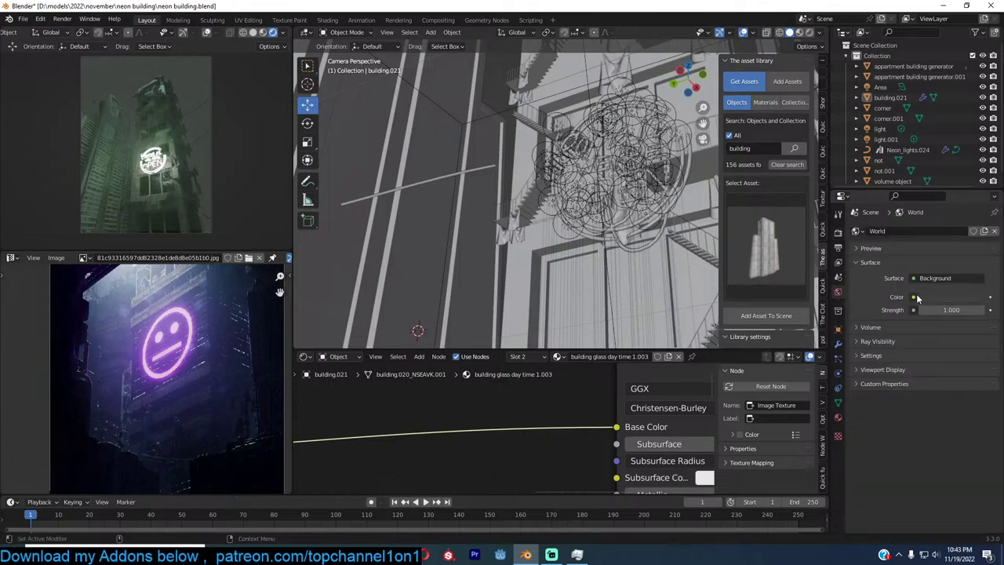
click(914, 298)
click(695, 413)
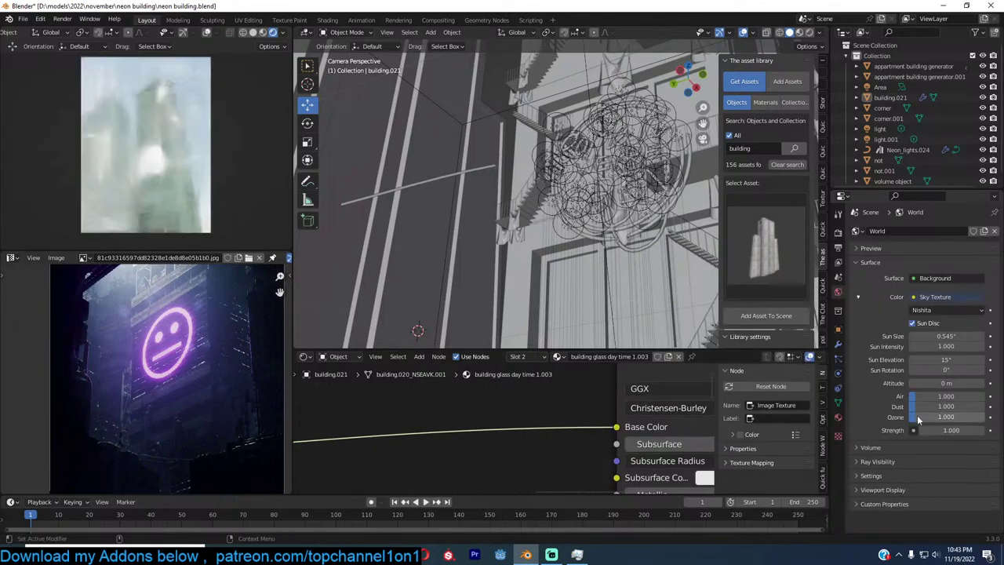
click(938, 431)
text(.1)
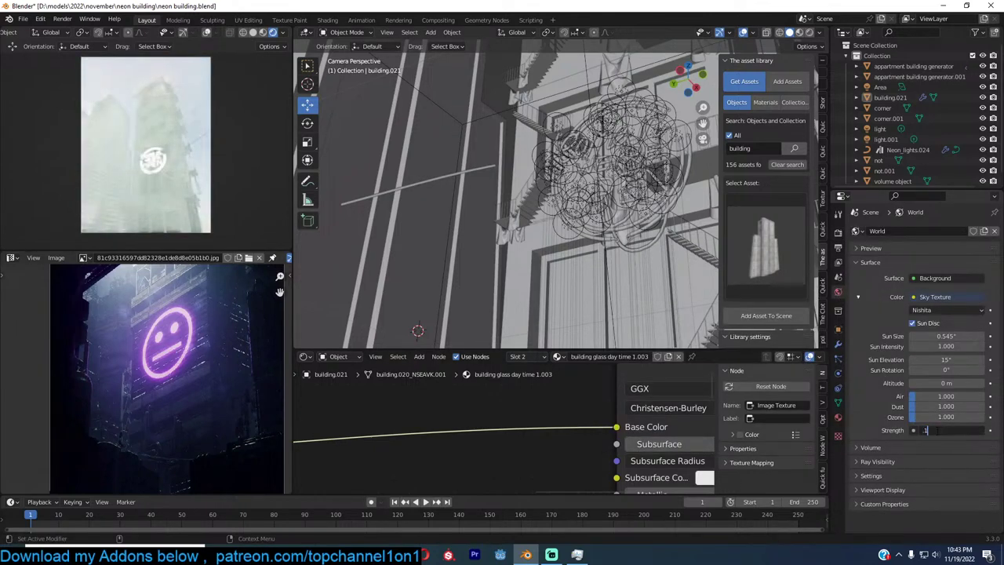
key(Return)
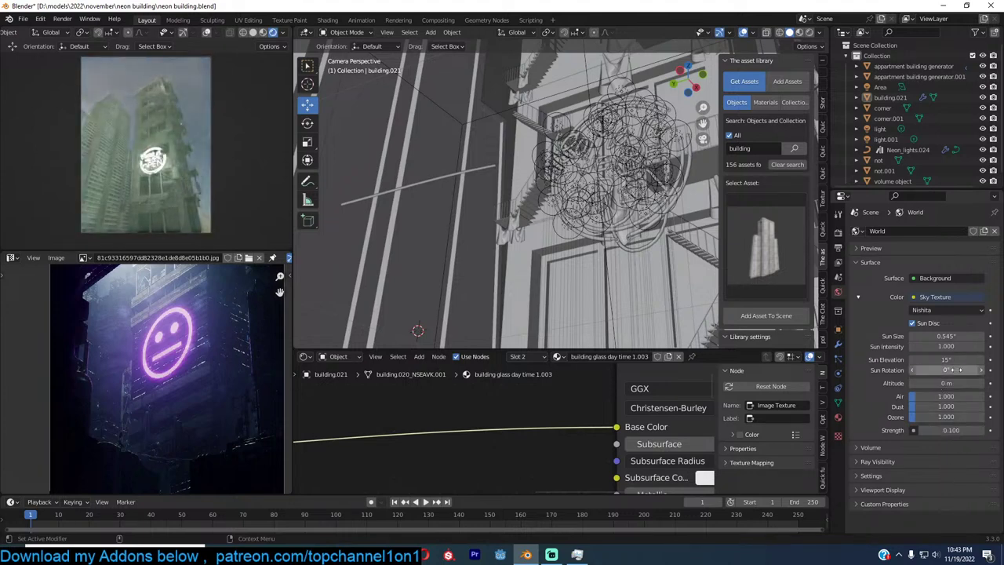
Set the sky's sun elevation to 0.1° and the world background strength to 0
drag(955, 362, 885, 368)
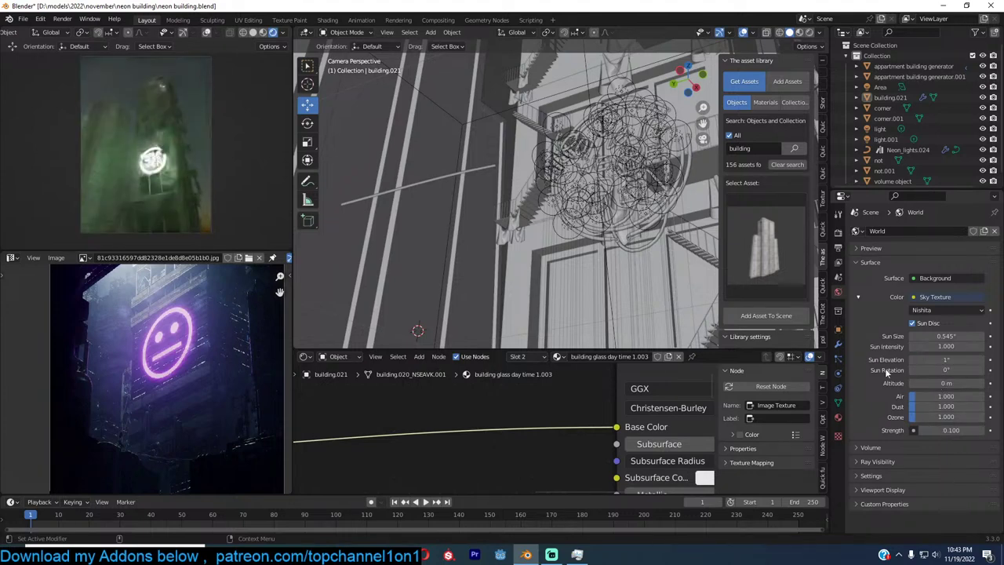
click(948, 362)
text(.1)
key(Return)
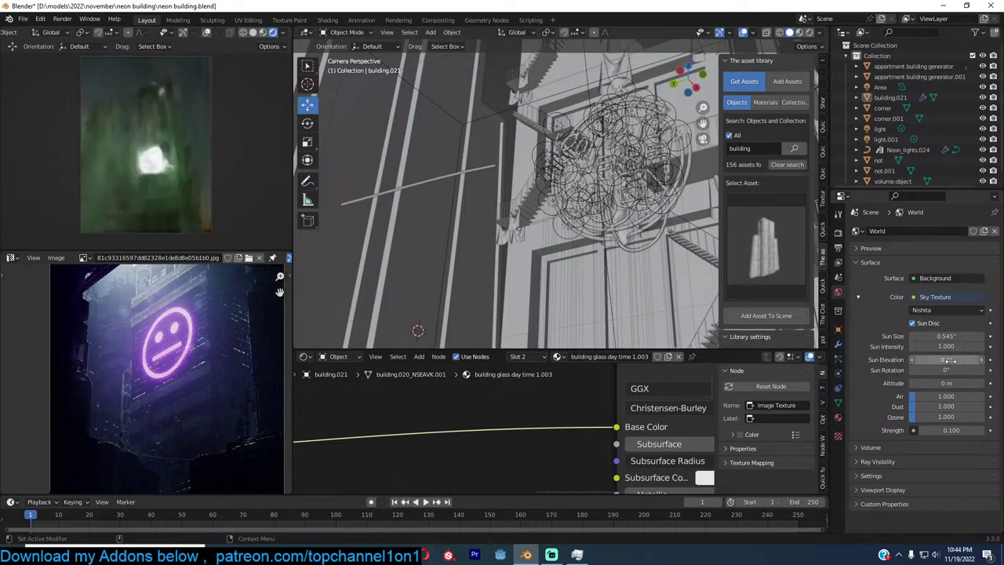
click(949, 430)
text(0)
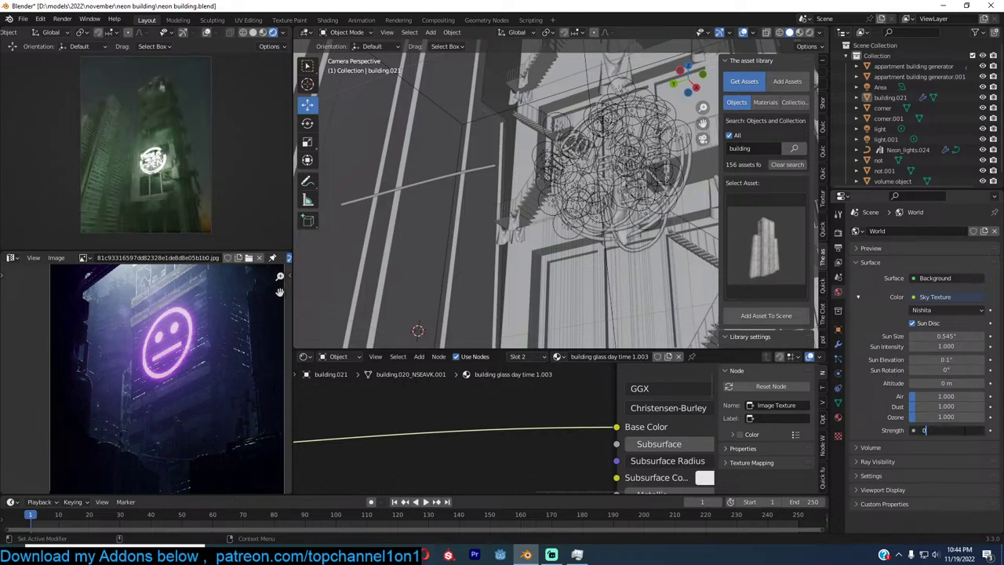
key(Return)
Hide the fog volume box around the buildings and save the file
scroll(559, 180, down, 3)
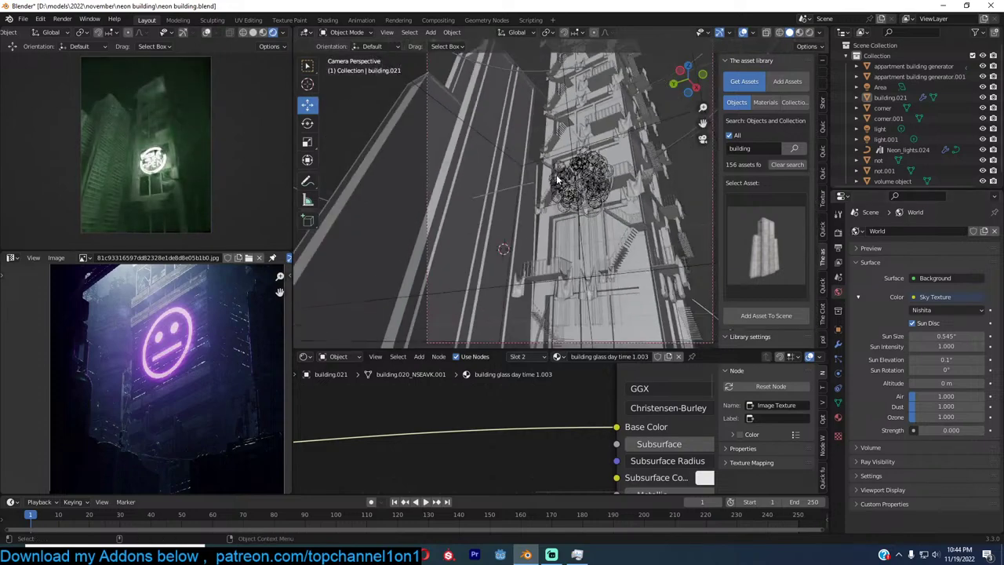
middle_drag(558, 180, 515, 229)
scroll(524, 227, down, 5)
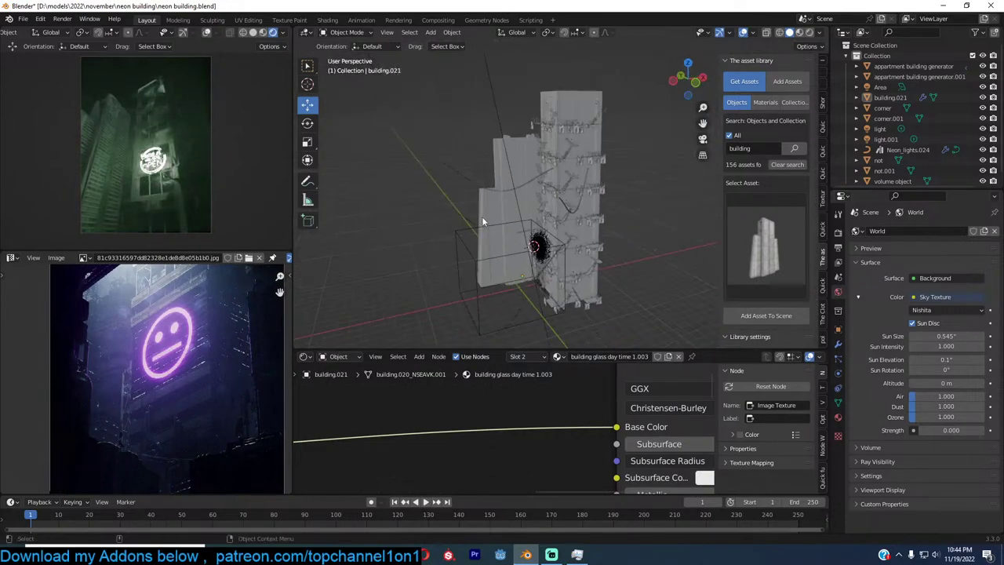
click(480, 223)
key(h)
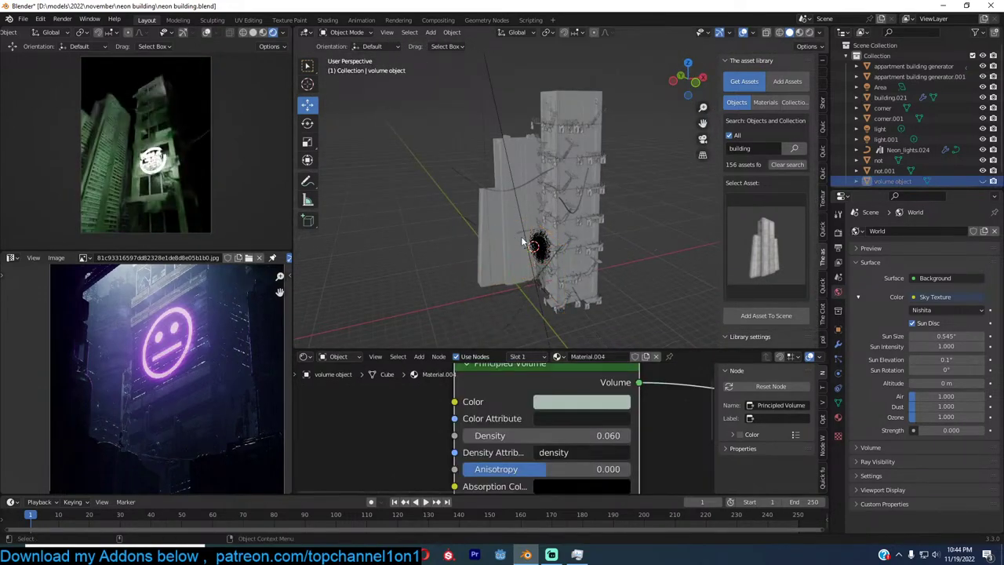
scroll(523, 241, up, 5)
key(ctrl+s)
middle_drag(535, 240, 570, 157)
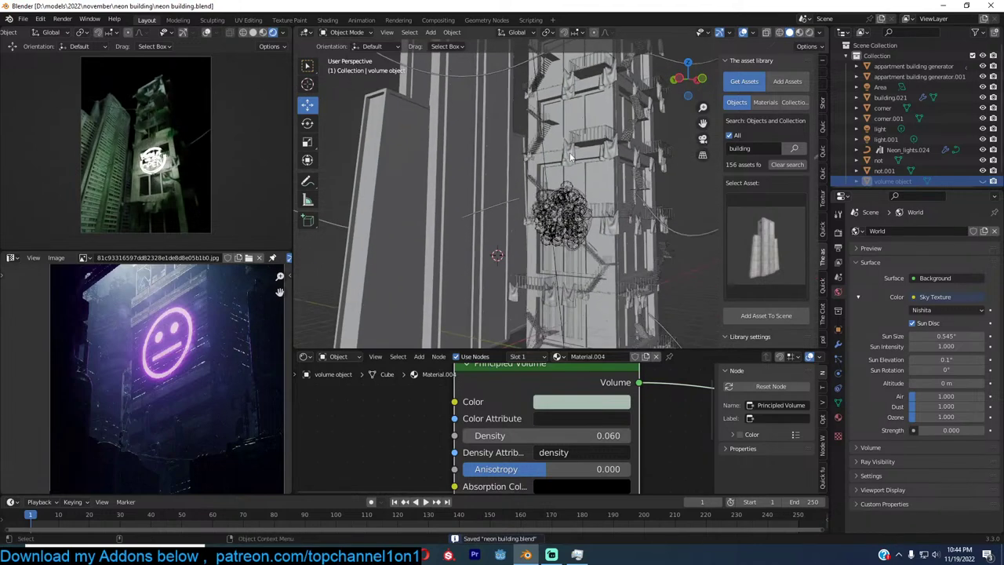
Select the neon sign on the building and open its material settings
scroll(570, 157, up, 3)
click(606, 278)
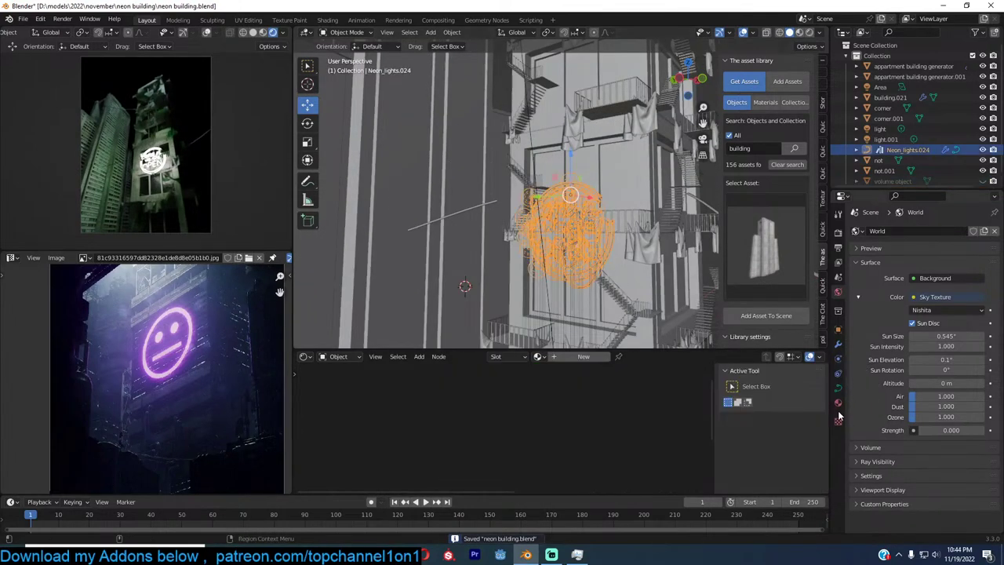
click(837, 403)
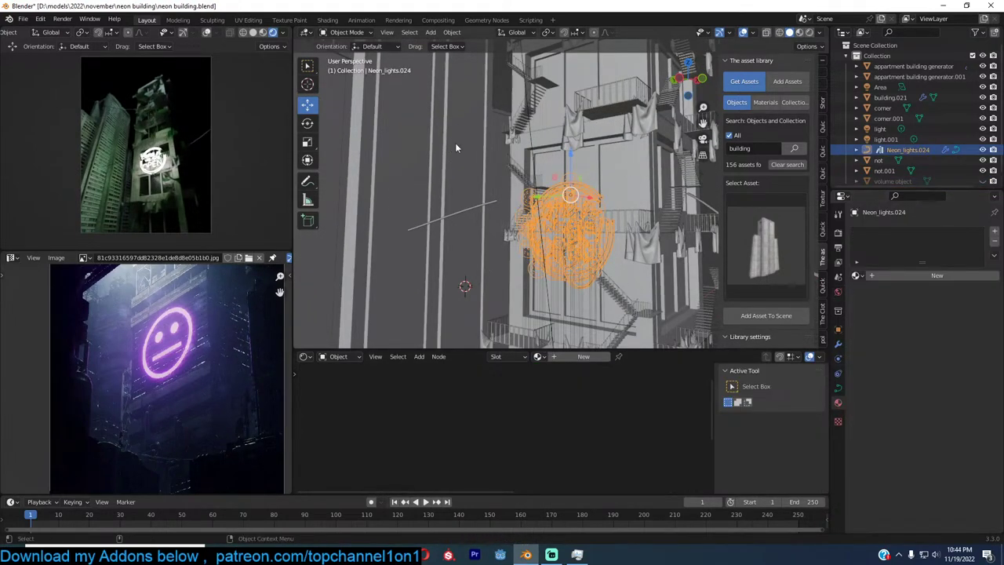
Switch the render engine back to Eevee and save the file with the fog volume unhidden
click(837, 232)
click(926, 230)
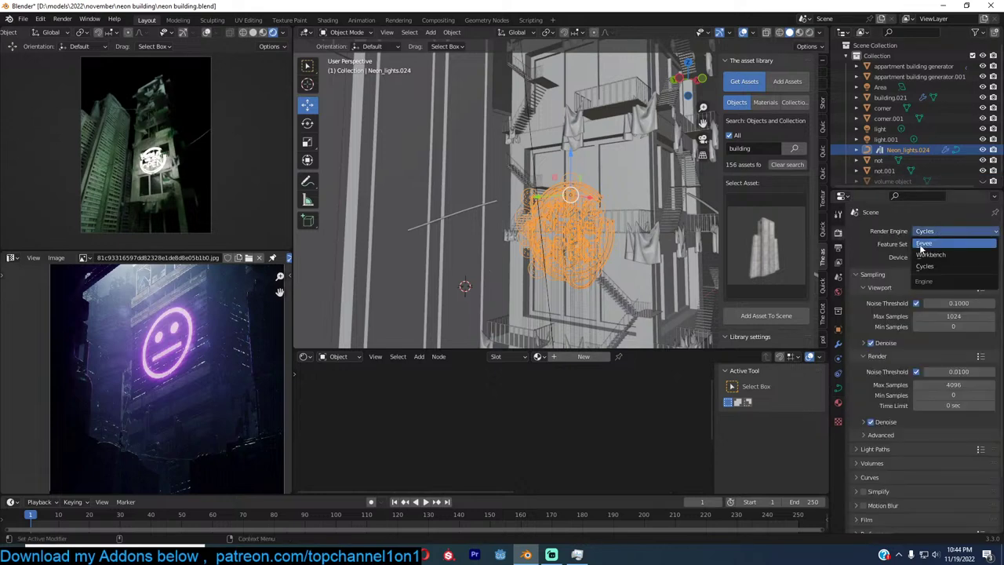
click(923, 244)
click(491, 161)
scroll(574, 156, up, 3)
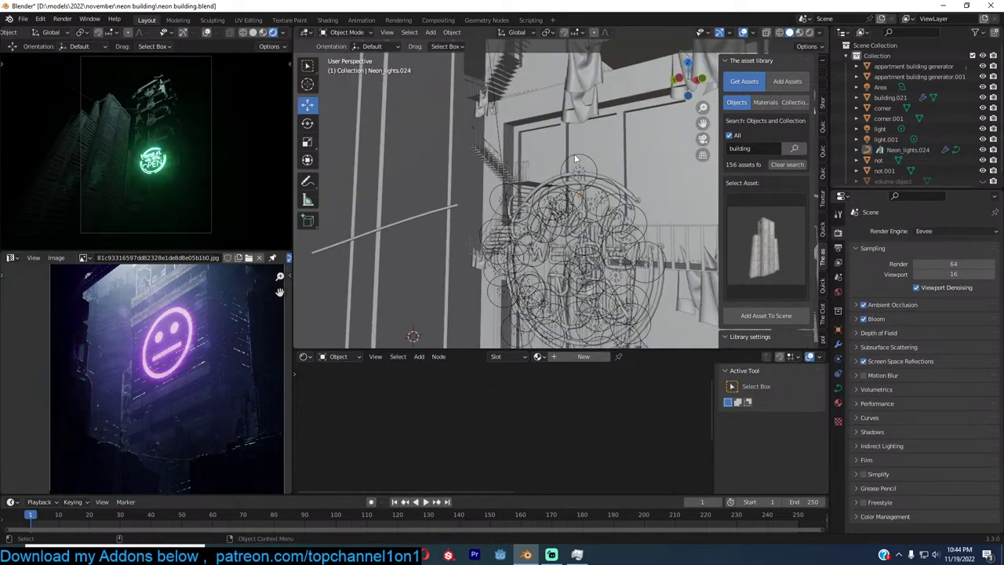
middle_drag(595, 157, 595, 154)
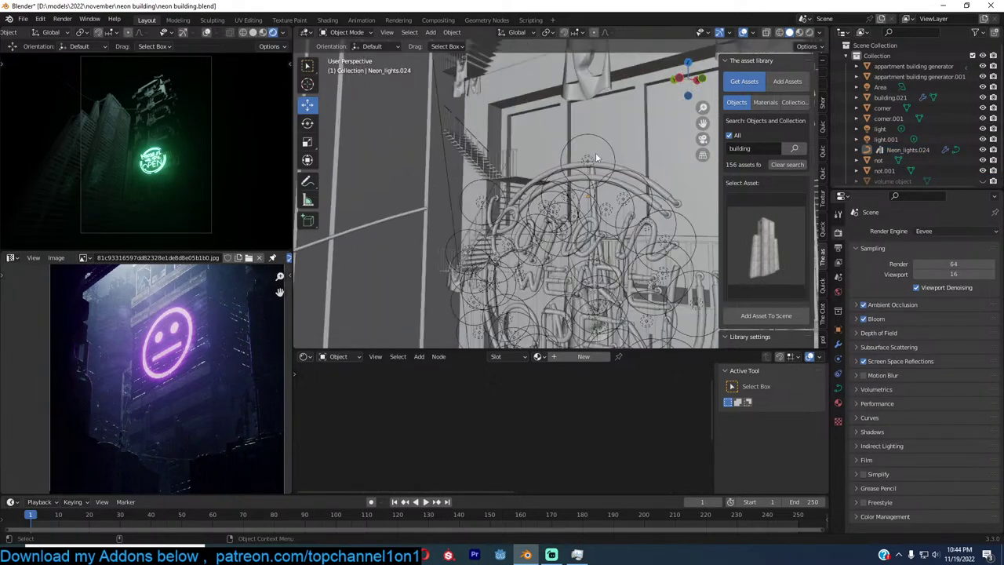
key(ctrl+s)
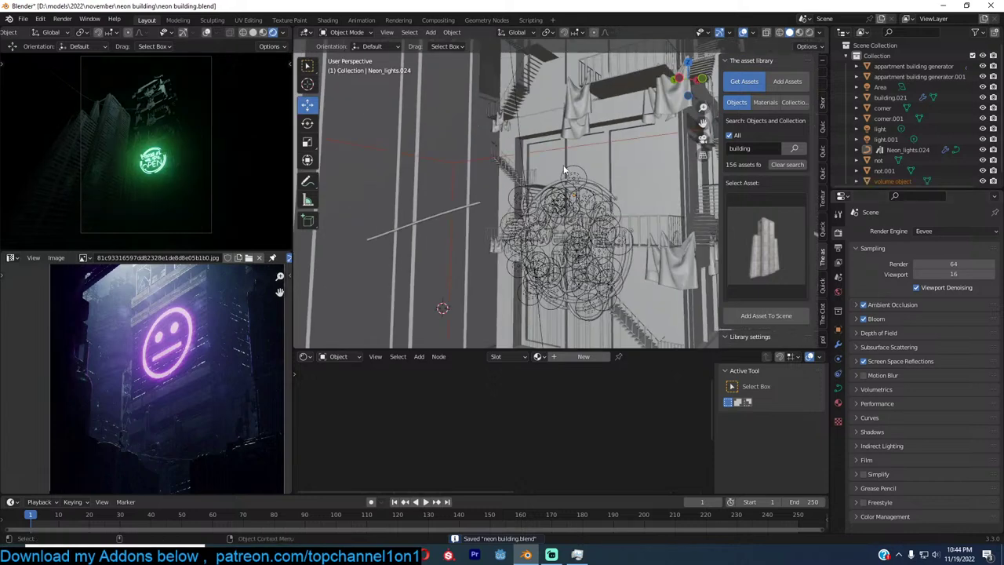
Select the fog volume box and move it up toward the neon building
scroll(579, 173, down, 5)
middle_drag(579, 173, 517, 149)
click(507, 135)
click(526, 138)
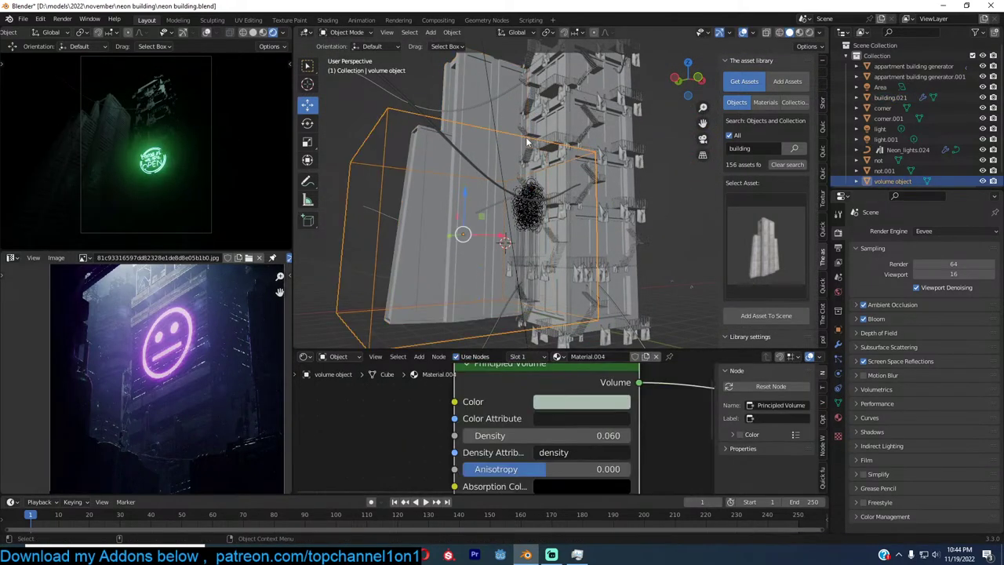
key(g)
click(569, 135)
scroll(551, 218, up, 3)
scroll(552, 218, down, 4)
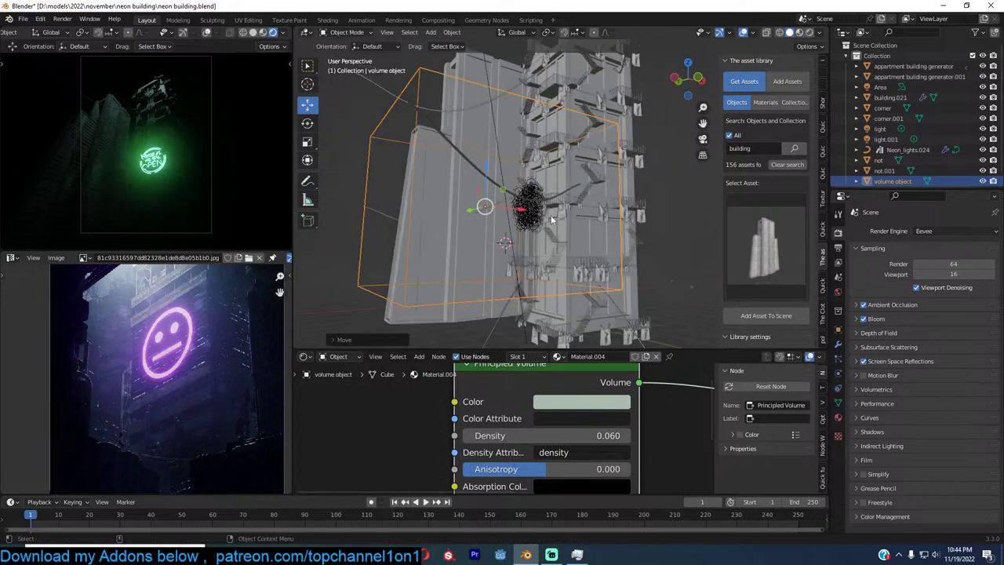
Scale the fog volume box up around both buildings, adjust its height along Z and deselect it
key(s)
click(602, 218)
scroll(602, 219, down, 4)
key(s)
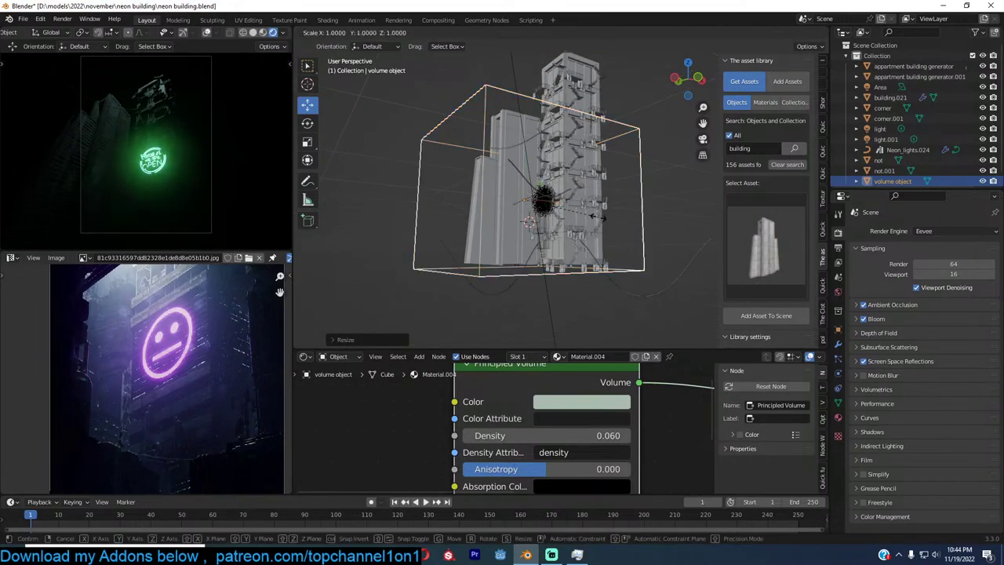
key(z)
click(604, 251)
scroll(600, 251, up, 4)
key(alt+a)
scroll(603, 239, up, 6)
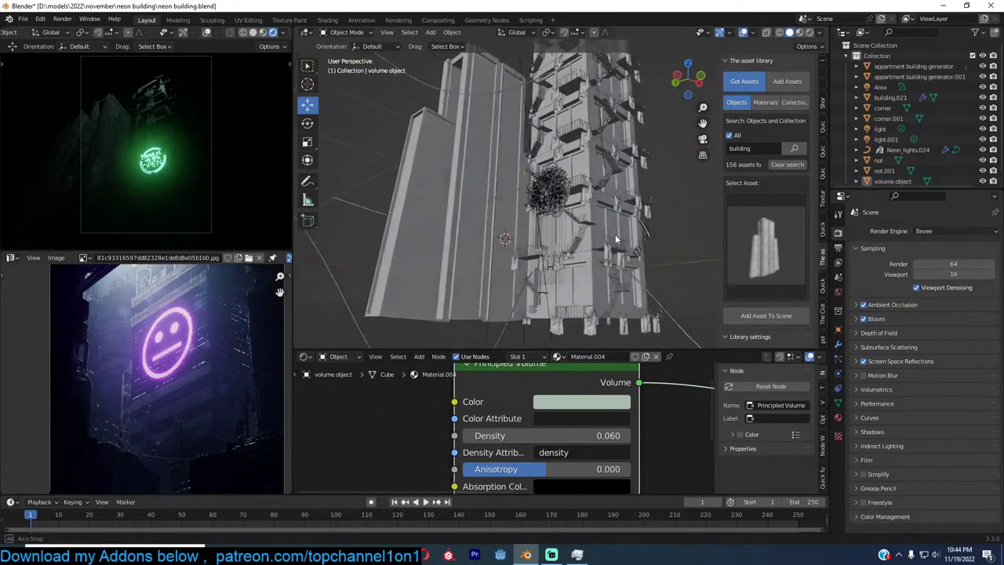
middle_drag(600, 226, 570, 260)
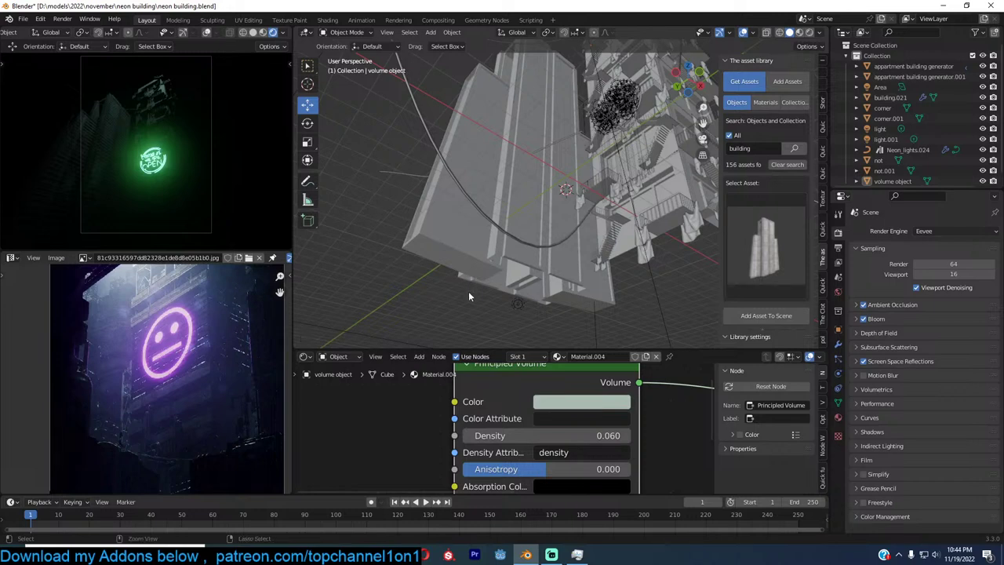
Save the file and check the buildings' composition in the camera view
key(ctrl+s)
key(KP_0)
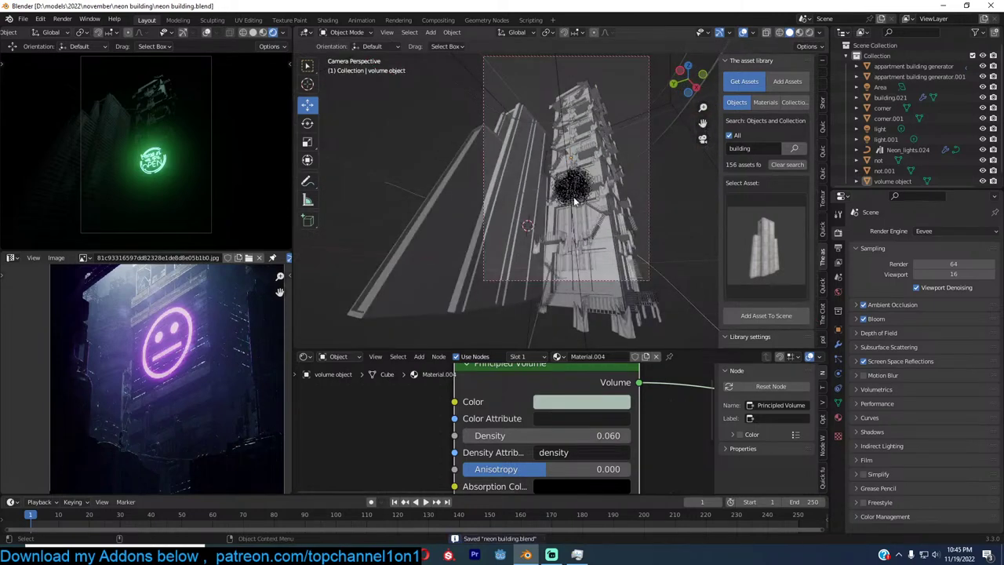
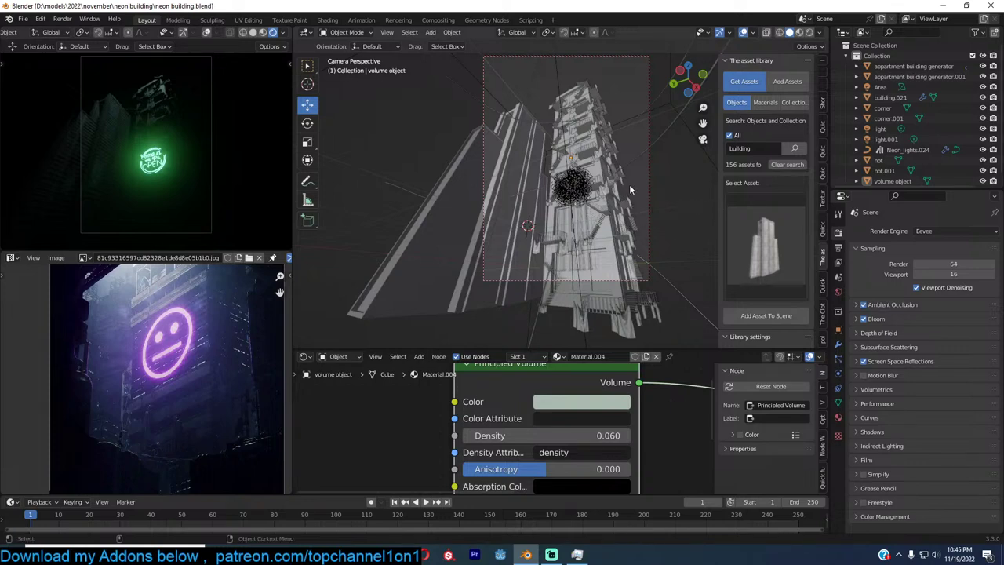
key(ctrl+s)
scroll(637, 195, up, 1)
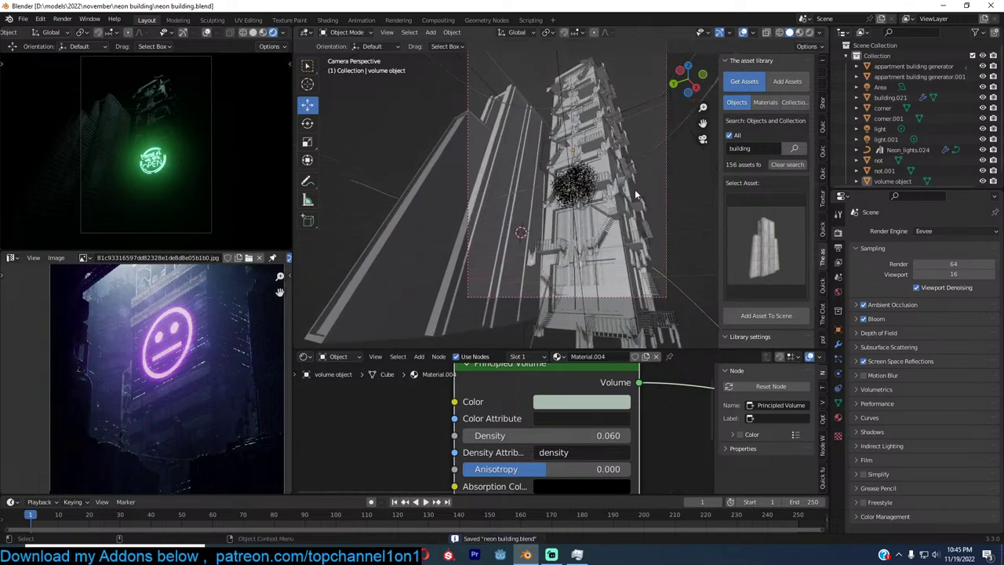
scroll(636, 194, up, 1)
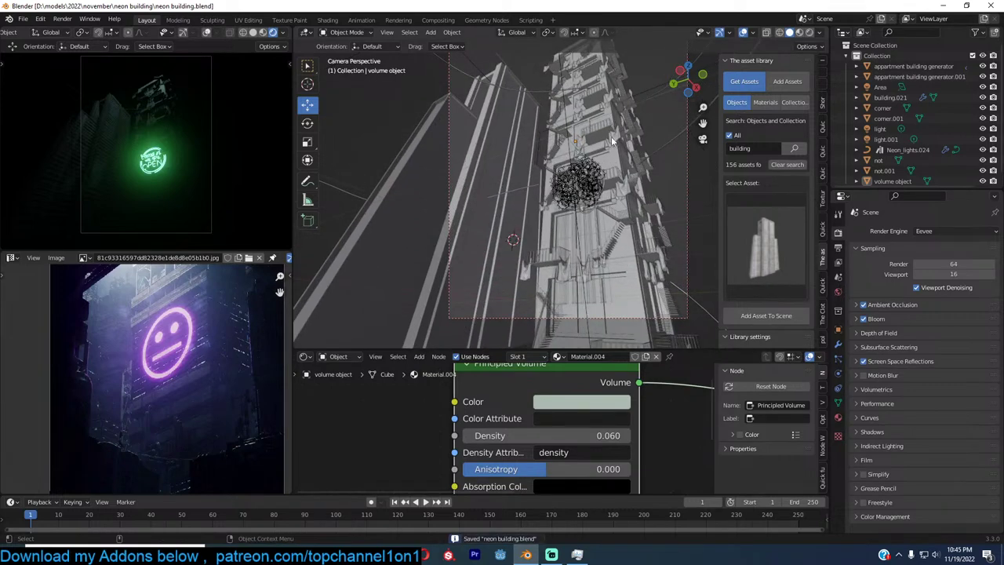
scroll(612, 139, down, 1)
scroll(603, 112, down, 1)
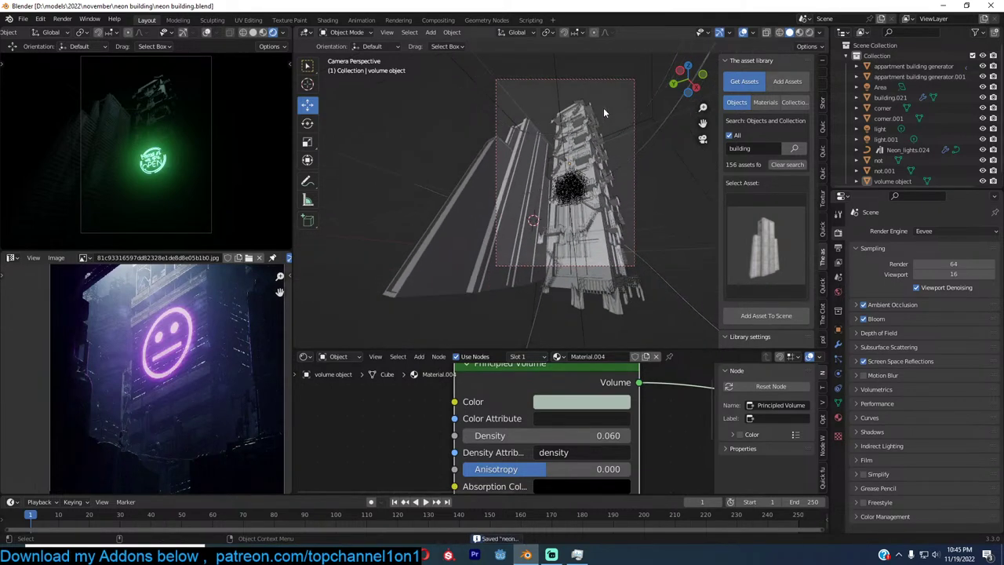
Make a linked duplicate of the high-rise in top view, place it on the opposite side of the neon building and nudge it along X
click(529, 158)
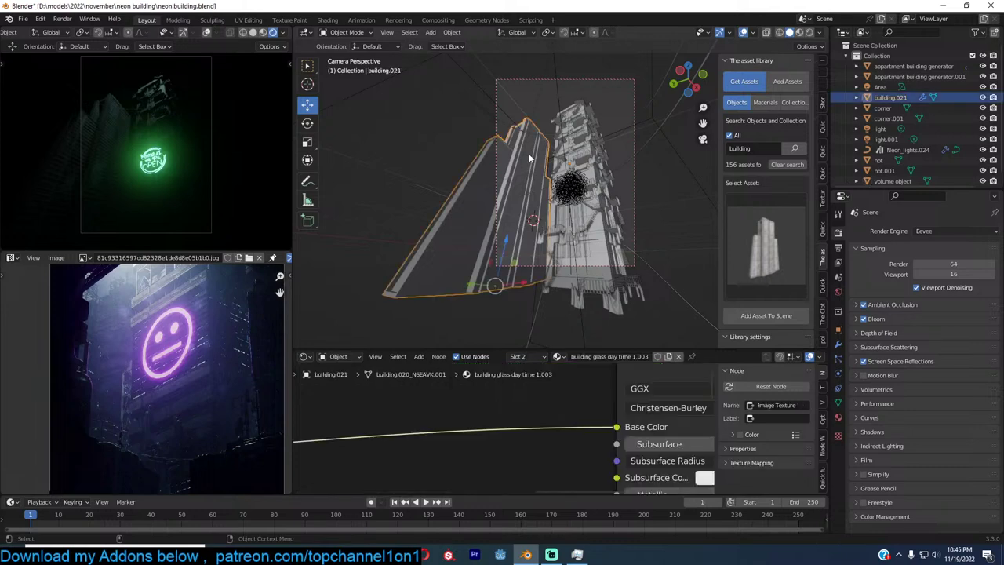
key(KP_7)
scroll(541, 204, down, 2)
key(shift+d)
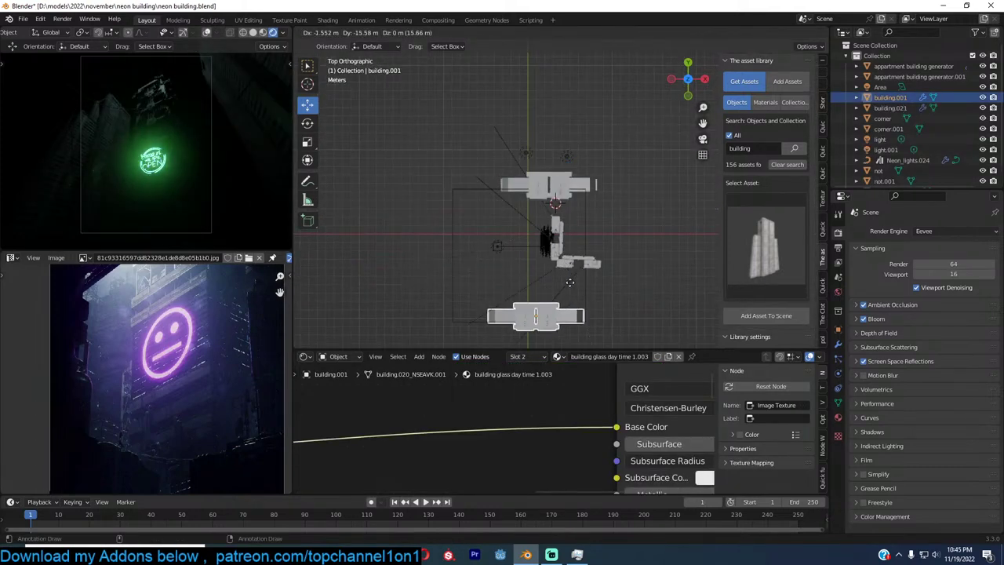
click(584, 270)
key(g)
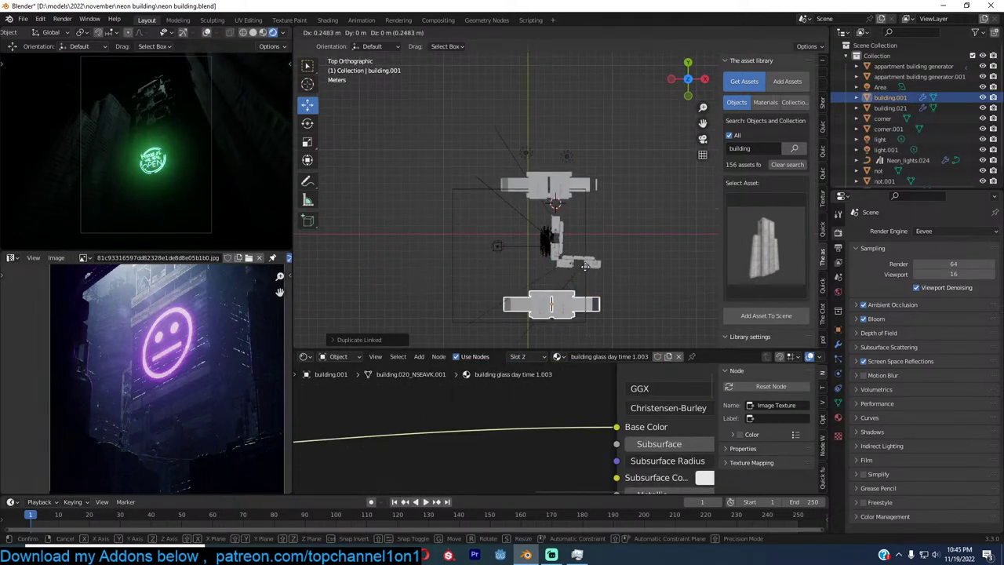
click(585, 268)
Duplicate the last placed high-rise, move the copy about 6 m toward negative X and rotate it to a steep angle in top view
key(shift+d)
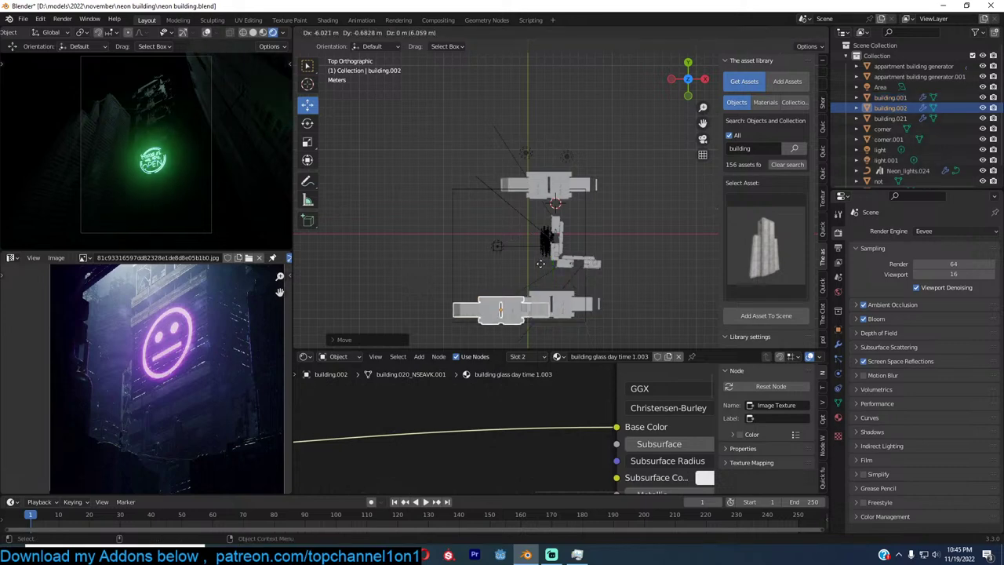
click(540, 264)
key(r)
click(561, 274)
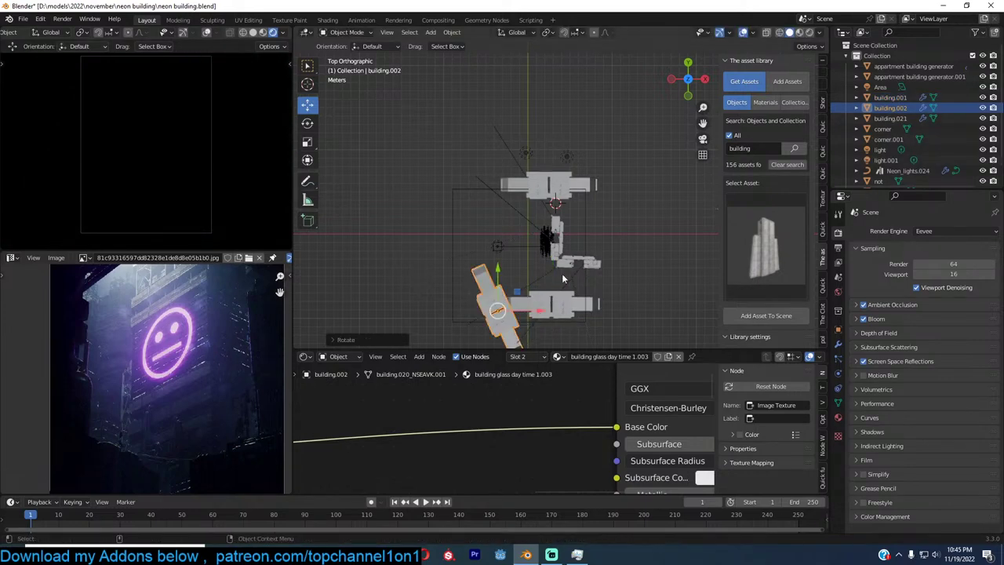
key(KP_0)
key(g)
key(z)
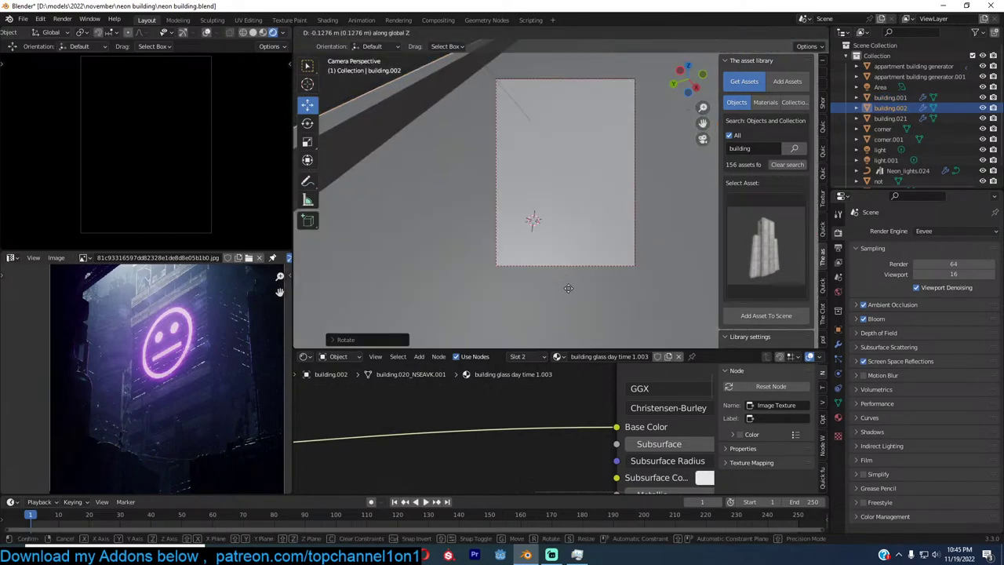
right_click(568, 314)
Color the viewport objects randomly and lower the rotated high-rise copy about 14 m along Z in front view
key(KP_1)
key(shift+q)
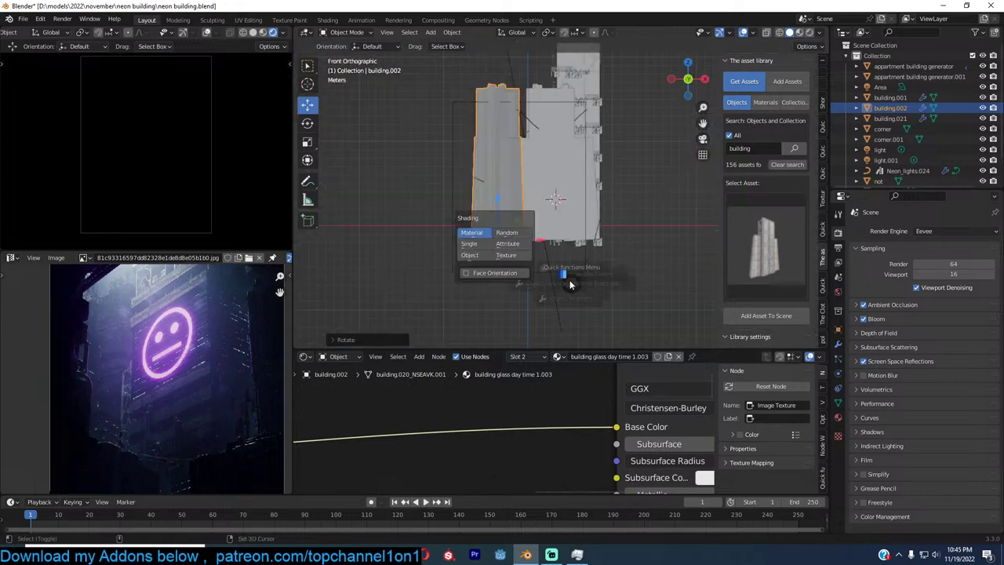
click(506, 232)
key(g)
key(z)
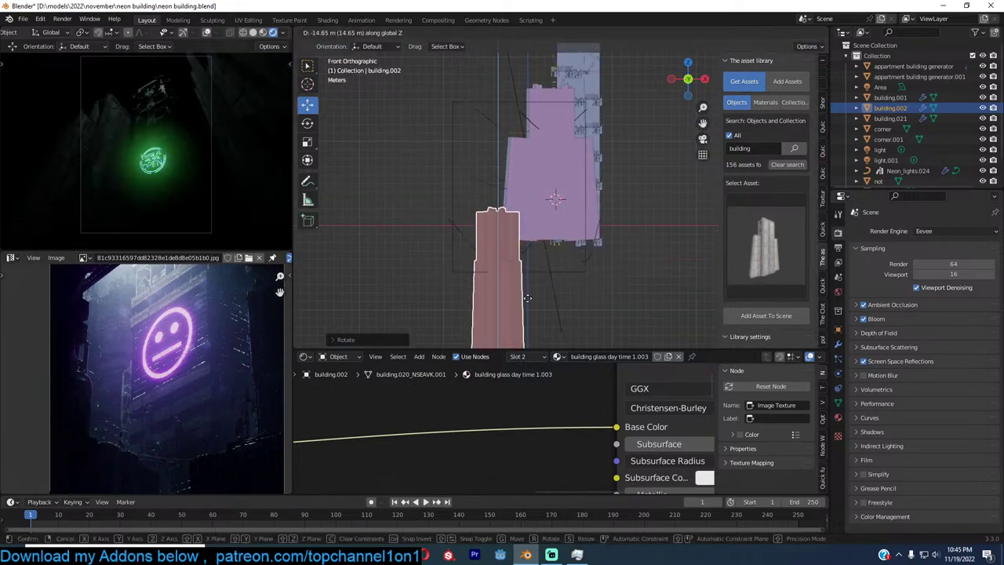
click(531, 288)
Adjust the lowered high-rise's rotation in top view, and lower it about another 3 m along Z in front view
key(KP_7)
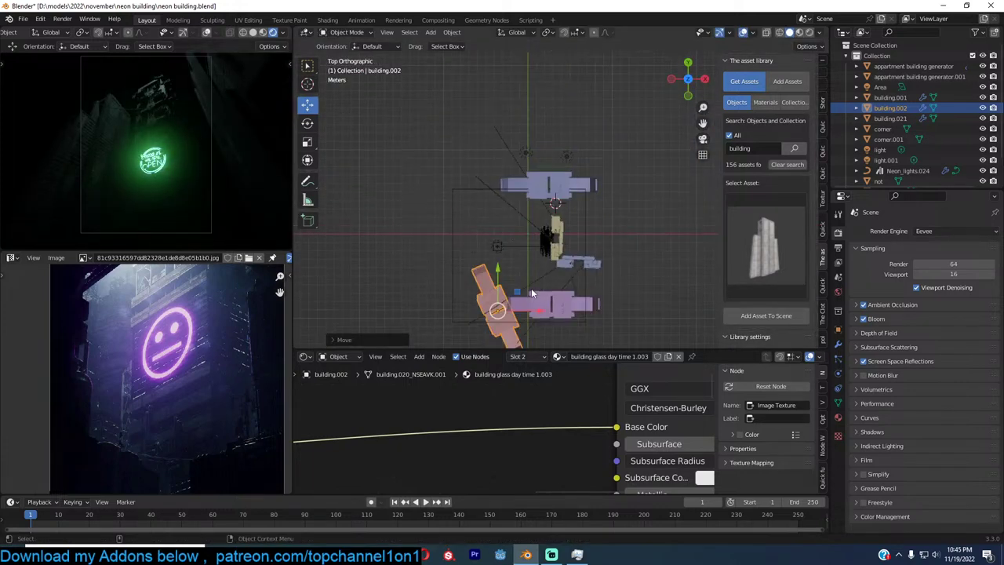
key(r)
click(547, 280)
key(KP_1)
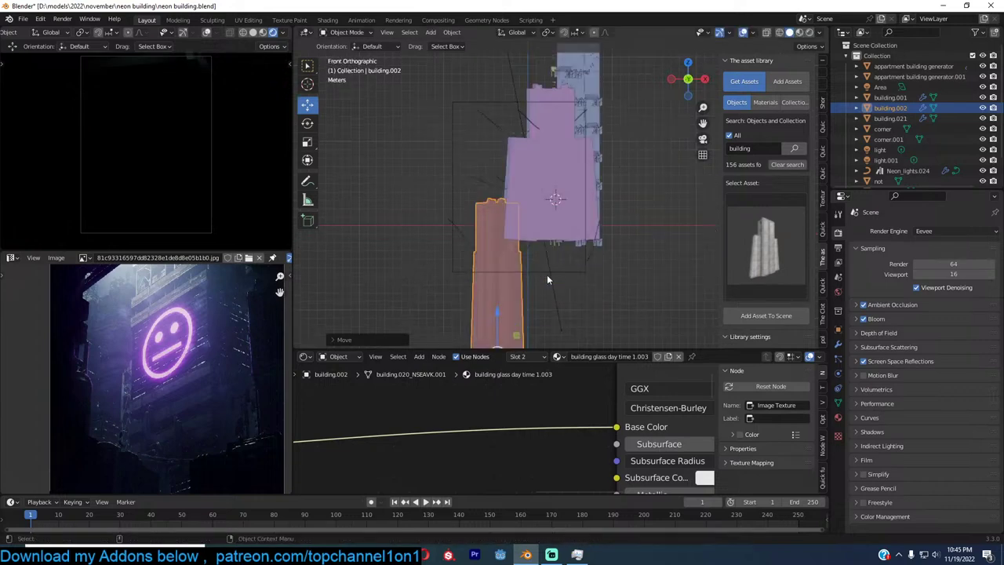
key(g)
key(z)
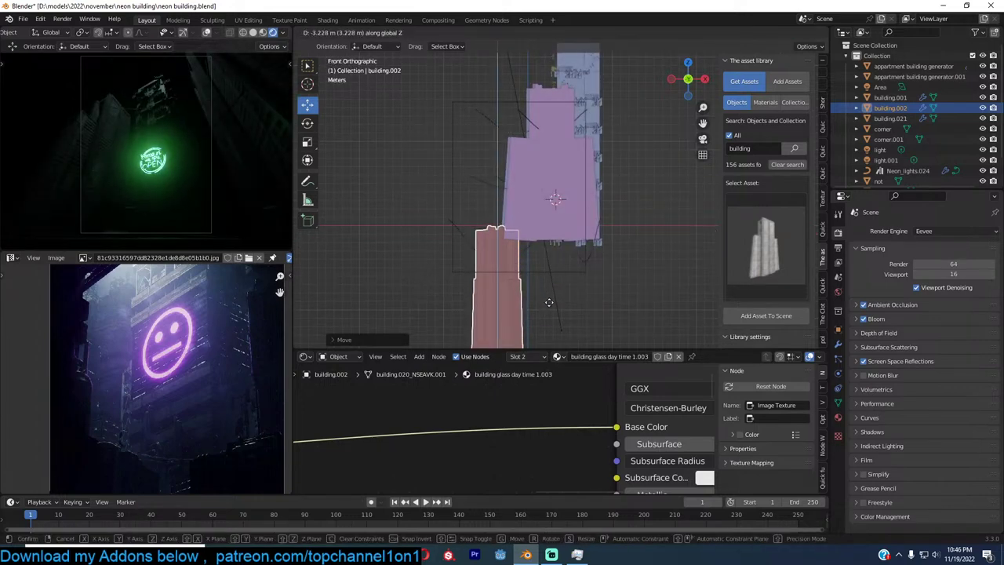
click(549, 301)
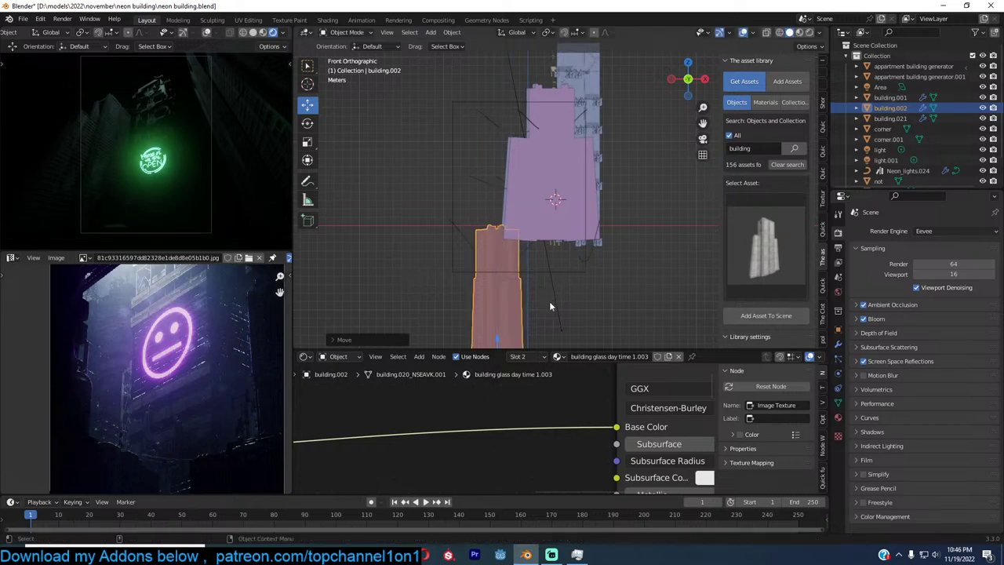
Add the beige apartment tower with the blue glass facade from the asset library, positioned on top of the lowered high-rise
click(777, 207)
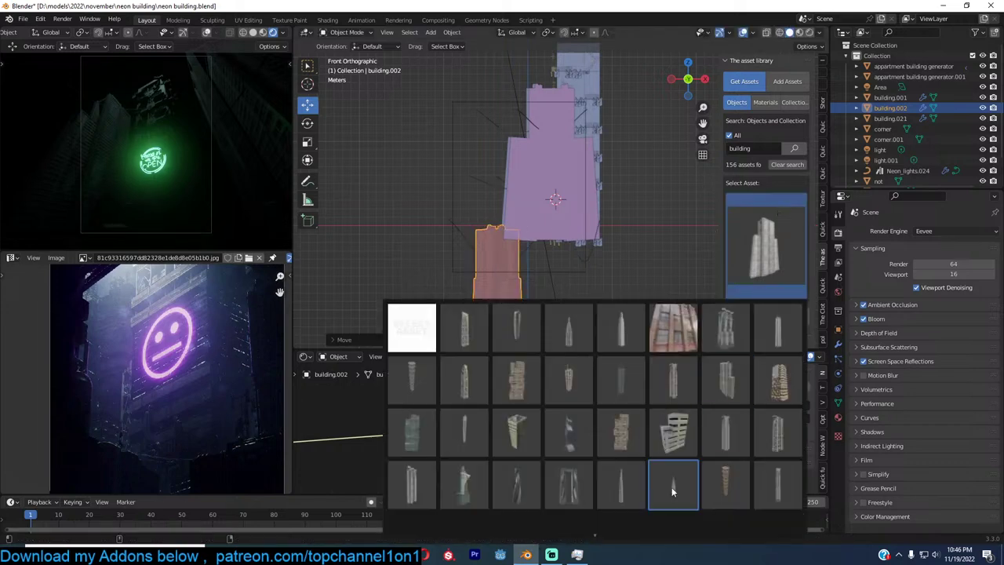
scroll(617, 518, down, 3)
scroll(599, 524, down, 2)
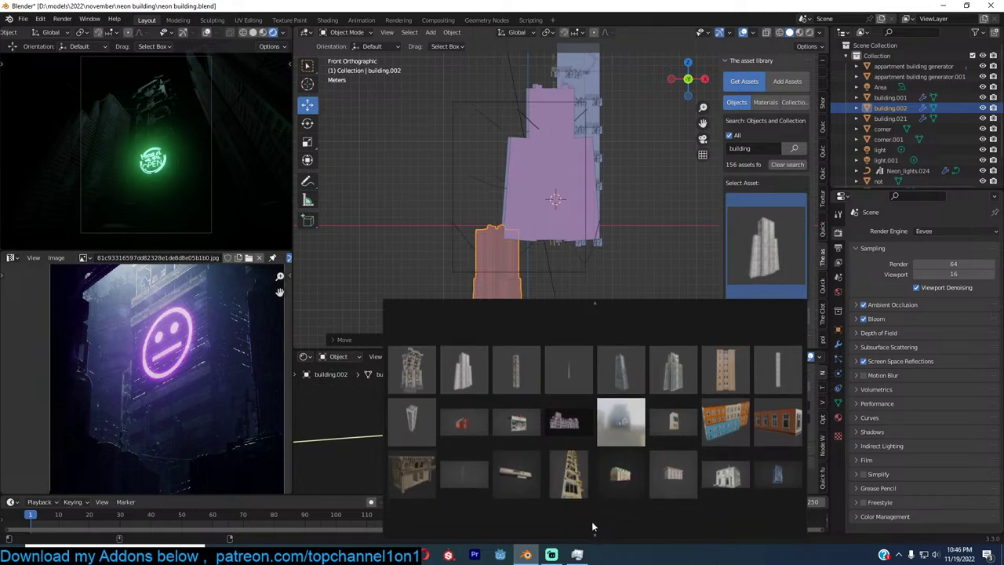
scroll(600, 518, down, 2)
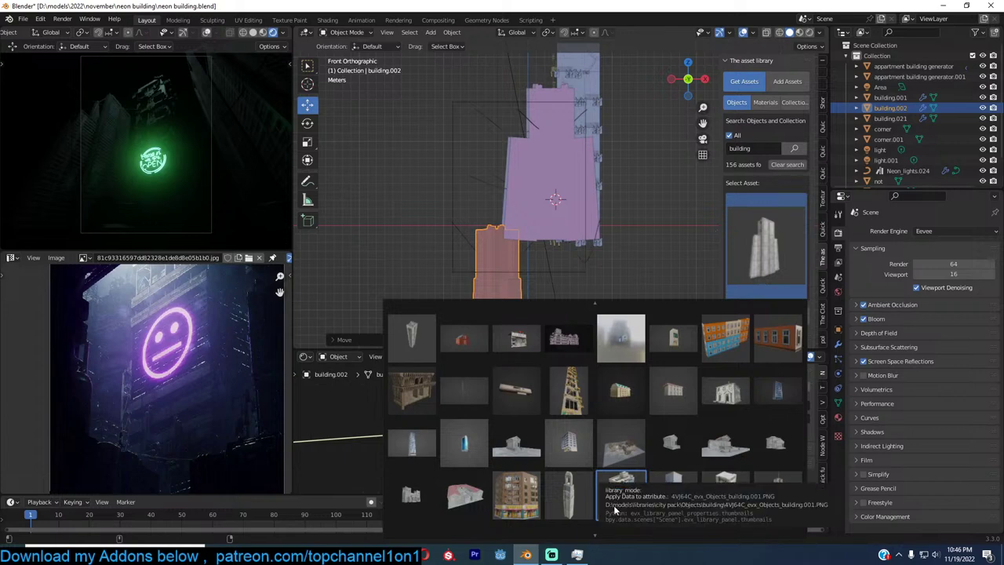
click(619, 502)
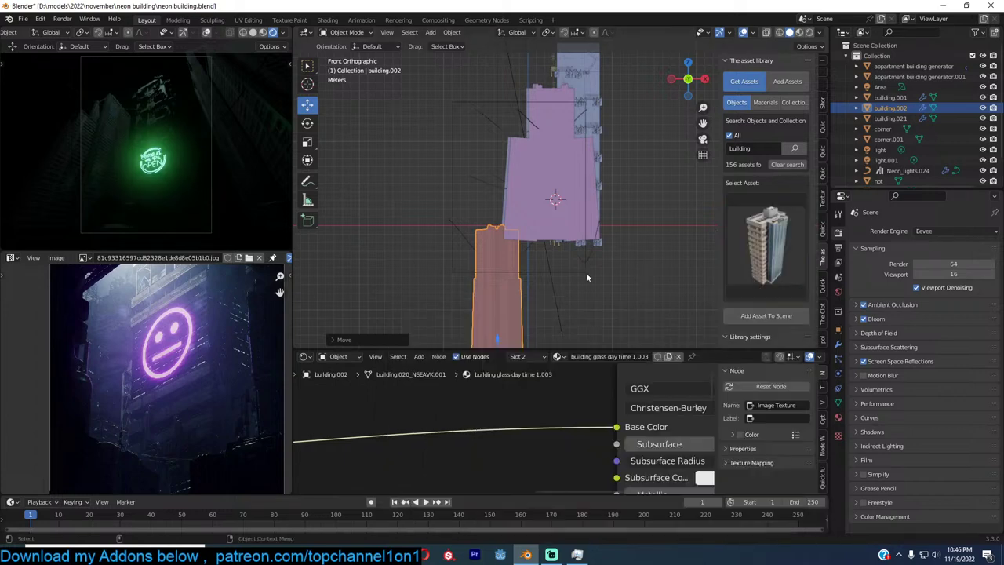
middle_drag(586, 272, 672, 301)
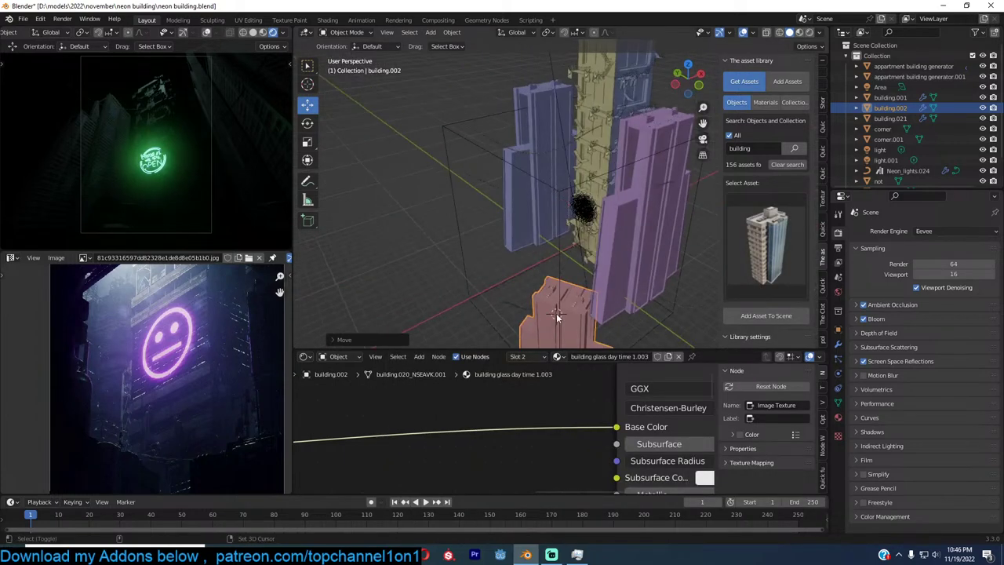
click(765, 315)
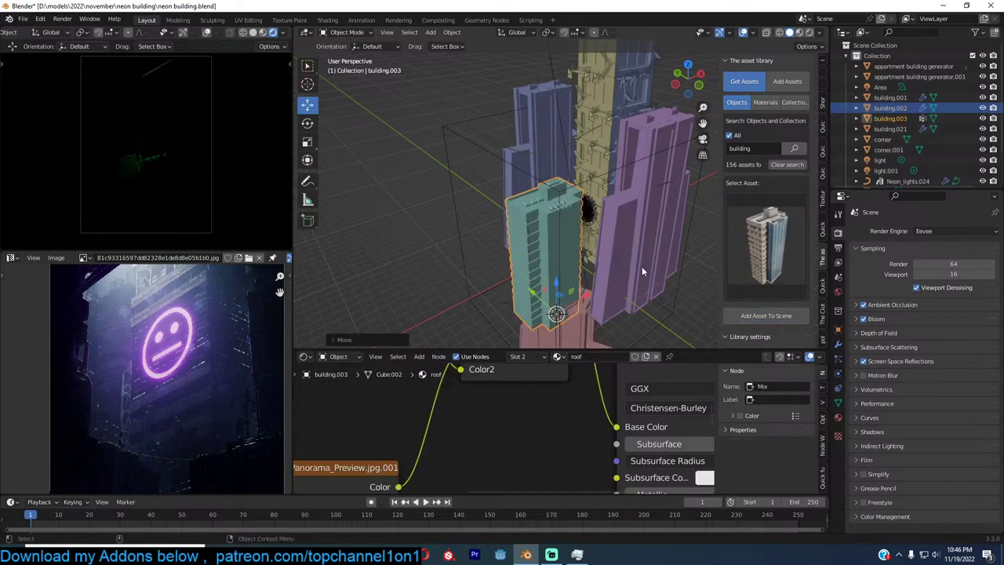
Scale down the new apartment tower and place it in top view between the lowered high-rise and the positive-Y high-rise
key(s)
click(605, 298)
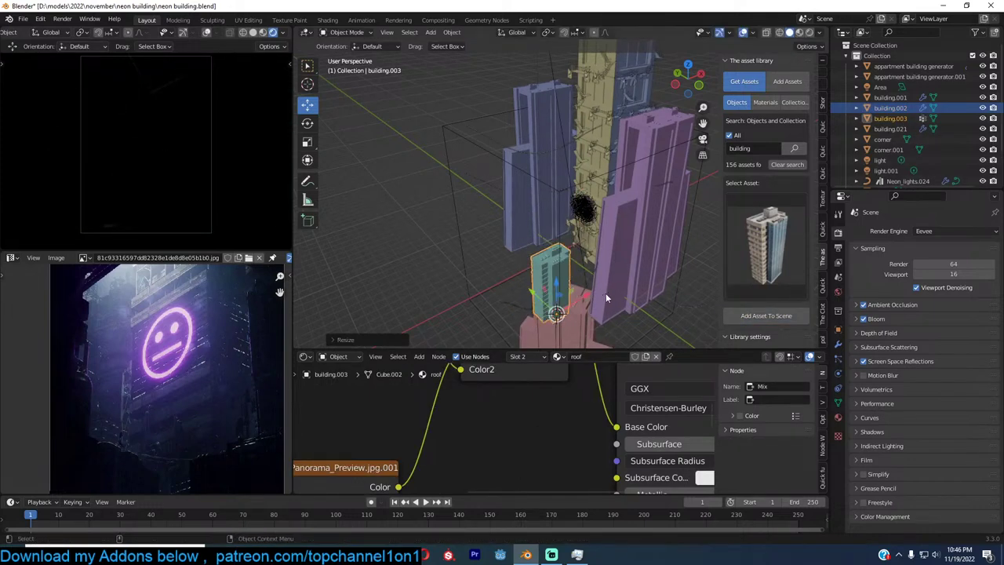
key(KP_7)
key(g)
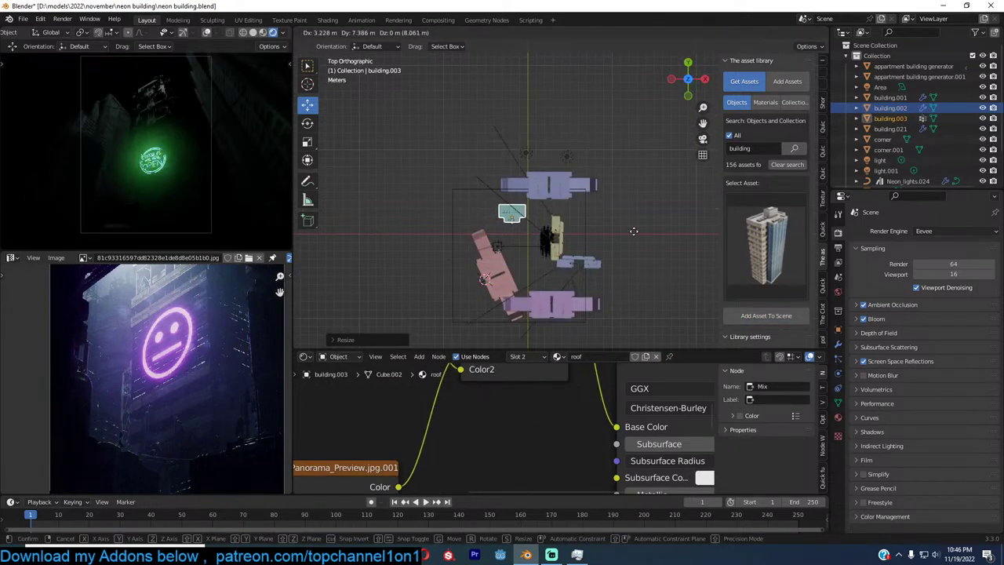
click(626, 245)
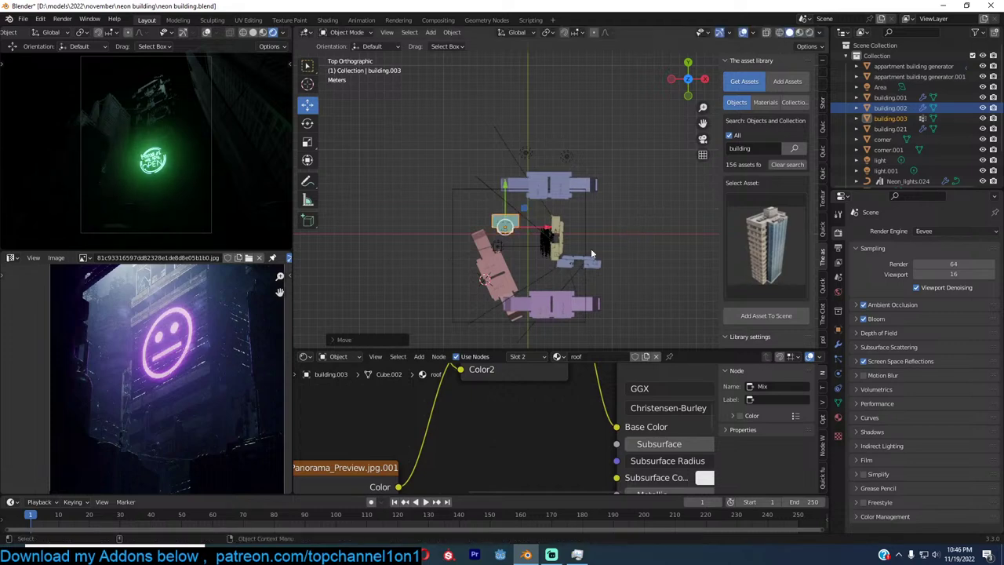
Rotate the apartment tower about 10° around Z, deselect it and save the file
key(r)
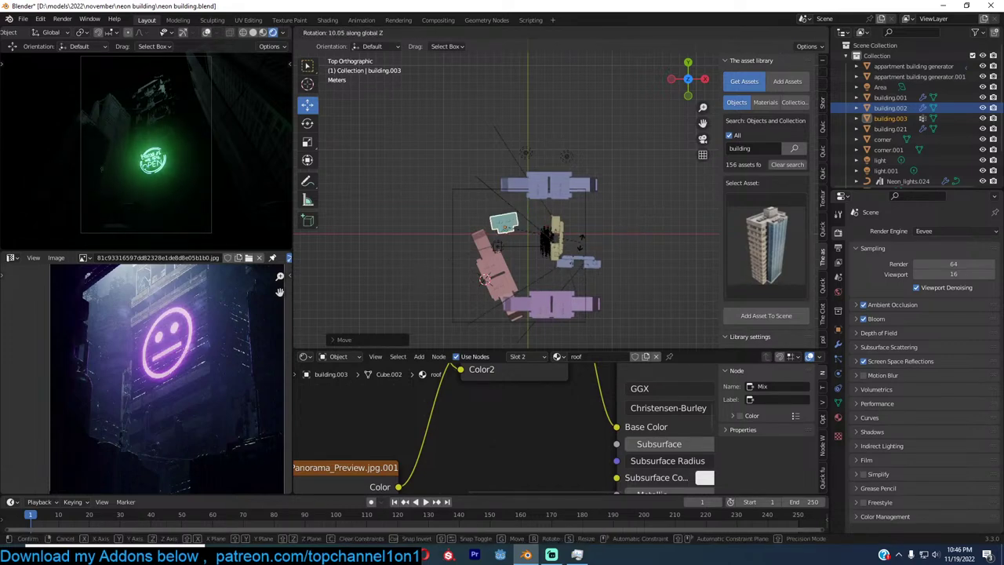
click(581, 247)
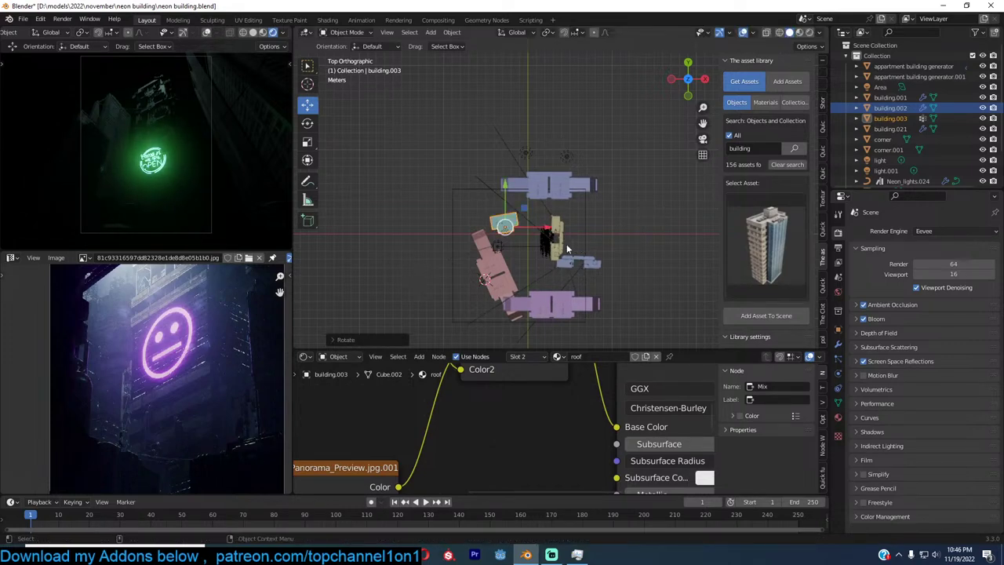
click(566, 249)
key(ctrl+s)
Move the high-rise on the positive-Y side farther away from the neon building in top view
shift+middle_drag(566, 248, 565, 267)
scroll(565, 267, up, 1)
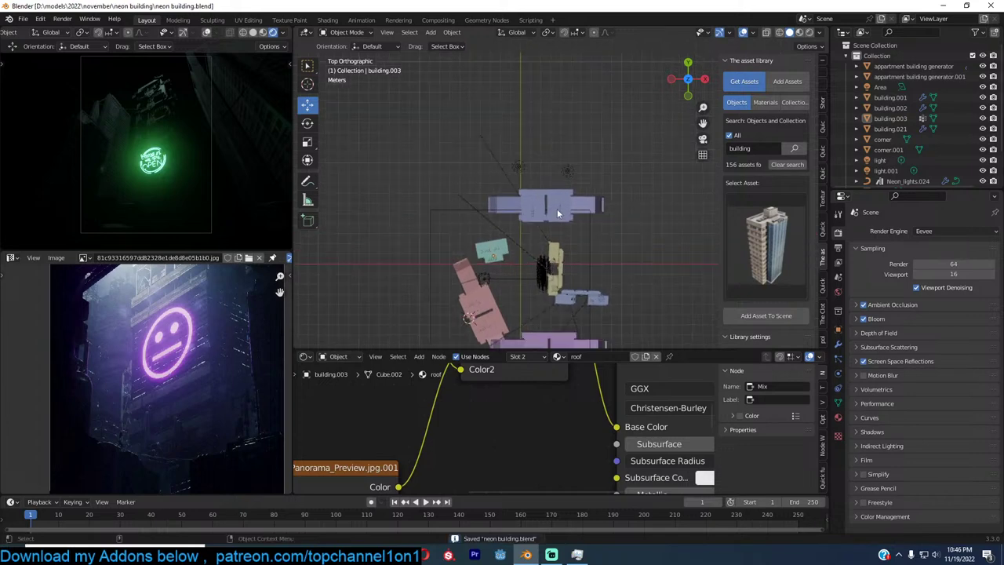
click(557, 208)
key(g)
click(546, 152)
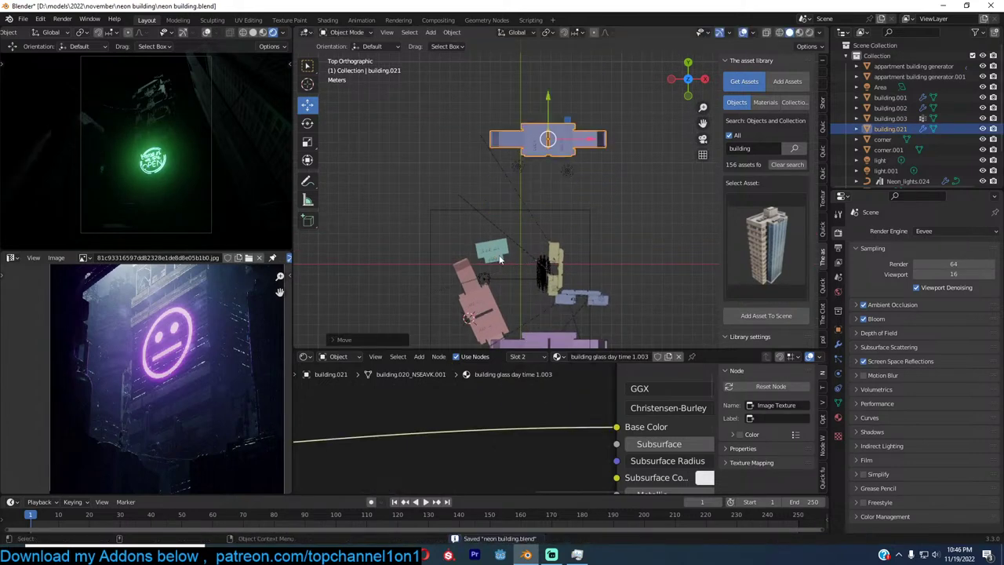
Make a linked duplicate of the apartment tower, place it diagonally behind the neon building, and rotate and scale it in top view
click(500, 257)
key(alt+d)
click(600, 190)
key(r)
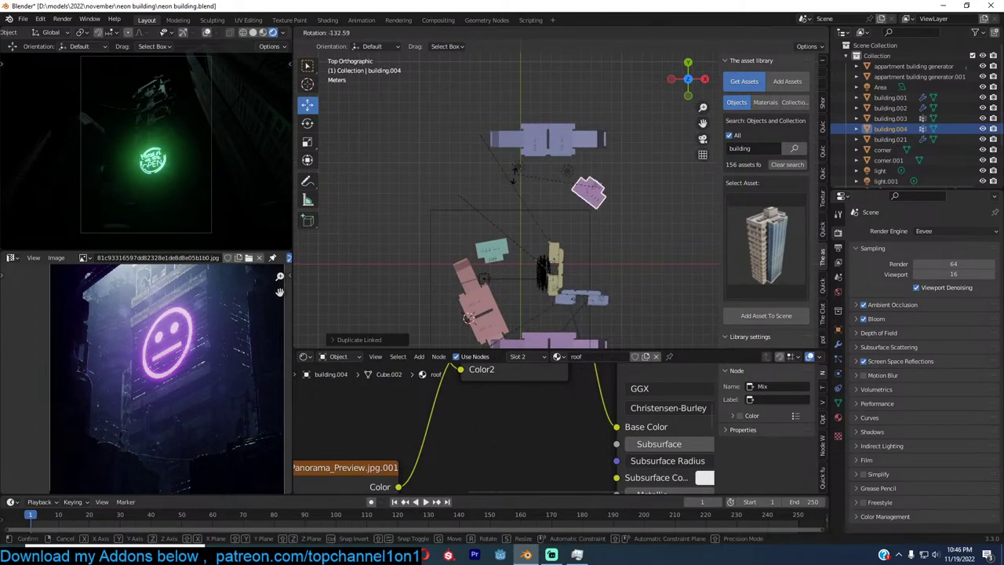
click(600, 218)
key(s)
click(626, 207)
Fine-tune the duplicated tower's size and position beside the neon building in camera view, and rotate it around Z
key(KP_0)
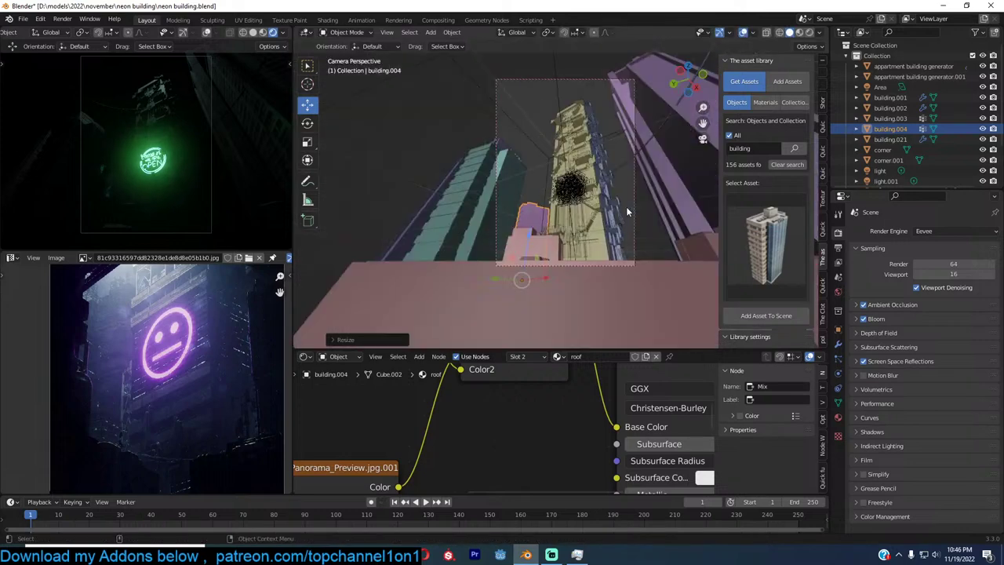
key(s)
click(629, 210)
key(g)
click(589, 223)
key(r)
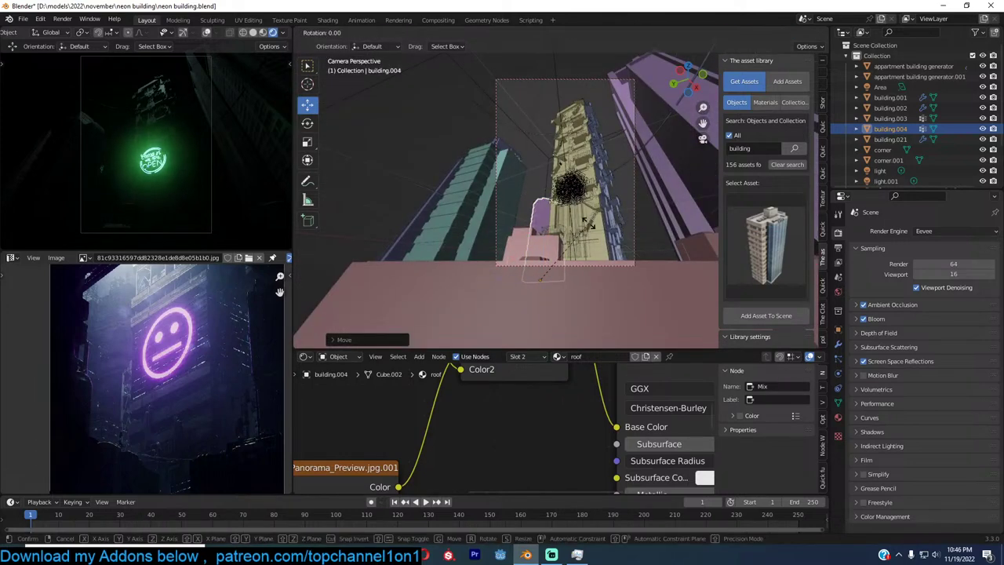
key(z)
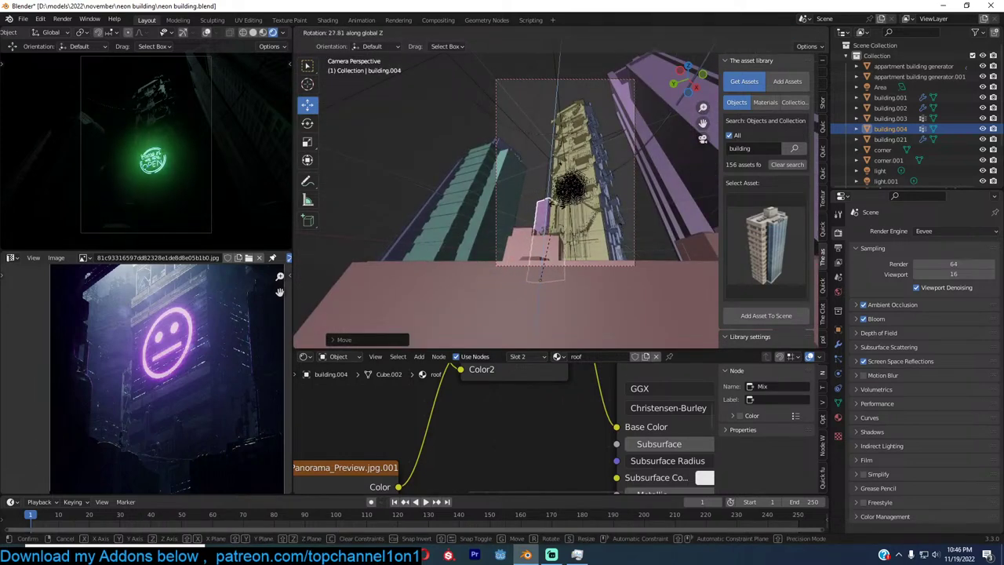
click(553, 210)
click(553, 195)
key(s)
right_click(531, 193)
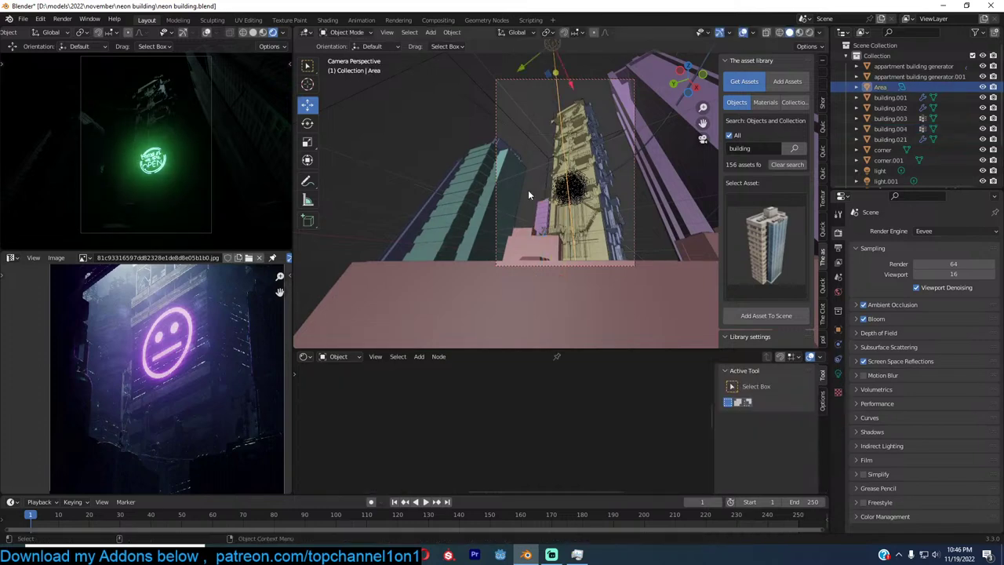
scroll(528, 189, up, 2)
key(s)
right_click(481, 164)
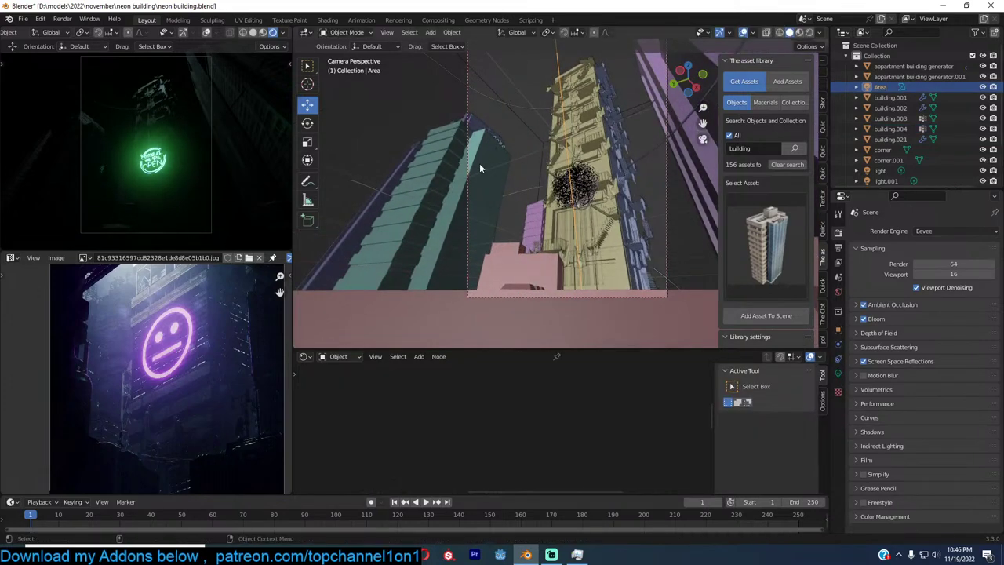
Scale down the original apartment tower, move it to the edge of the camera frame and deselect it
click(480, 167)
key(g)
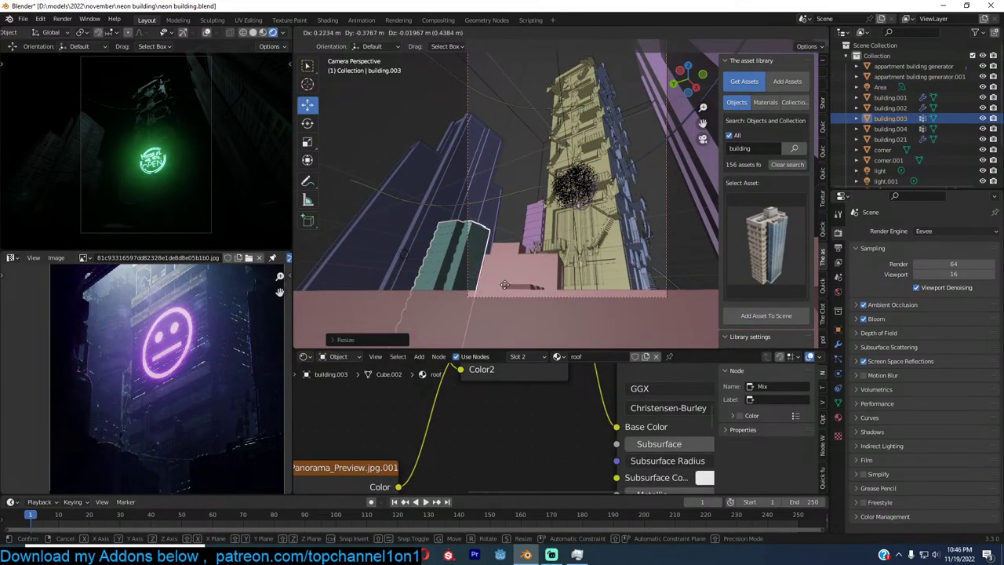
click(511, 280)
key(alt+a)
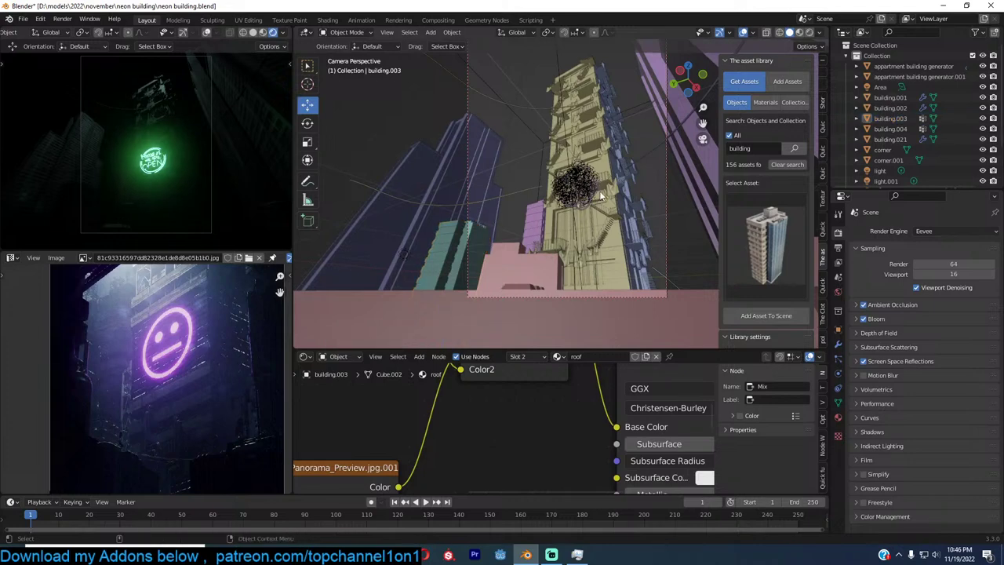
Compare the camera view's composition with the whole reference image and save the file
mouse_move(620, 205)
shift+middle_down()
mouse_move(604, 215)
mouse_move(615, 222)
shift+middle_up()
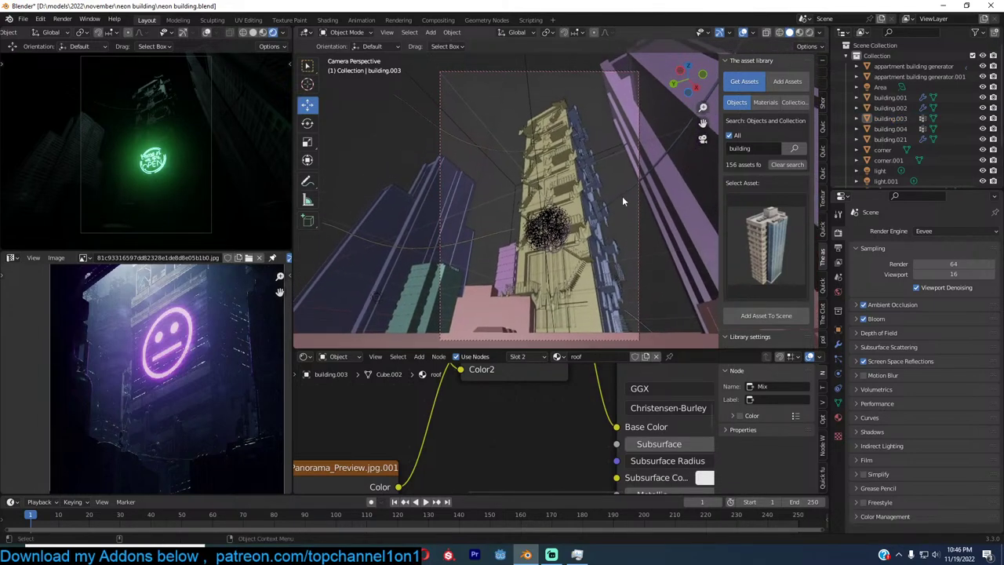
middle_drag(578, 157, 577, 161)
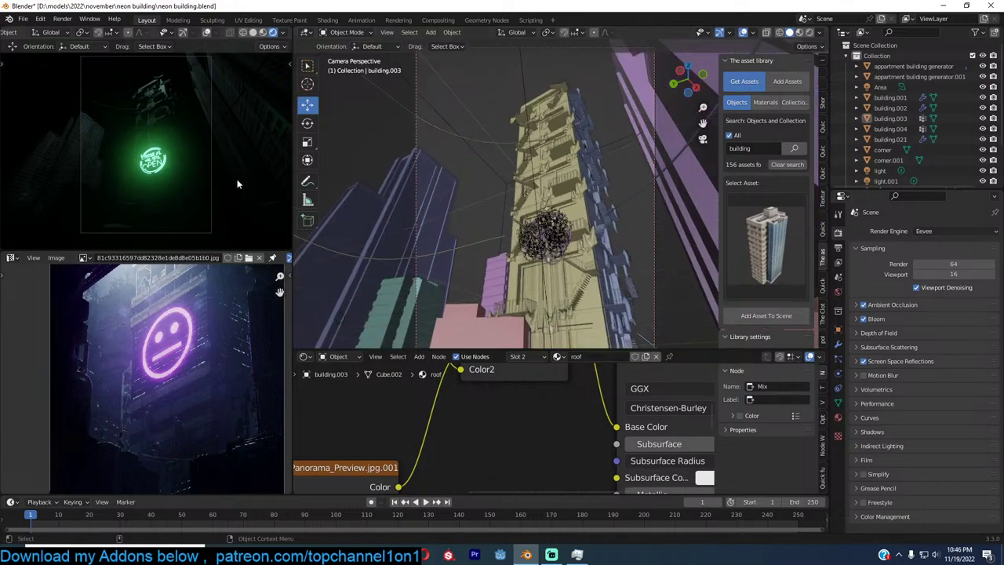
scroll(237, 353, down, 2)
middle_drag(236, 352, 234, 371)
key(ctrl+s)
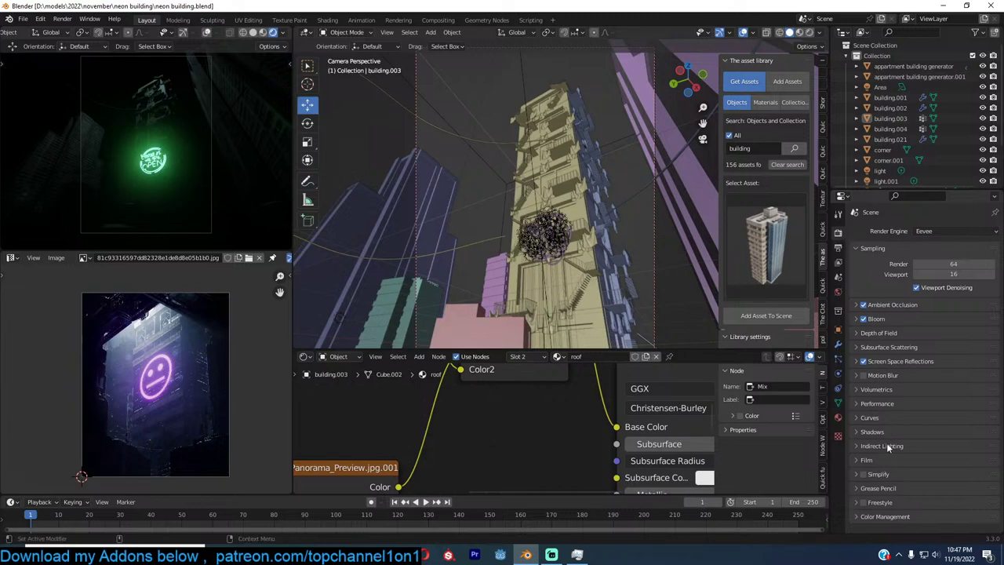
Enable Simplify in the render settings and show its viewport and render limits
click(889, 474)
scroll(905, 453, down, 3)
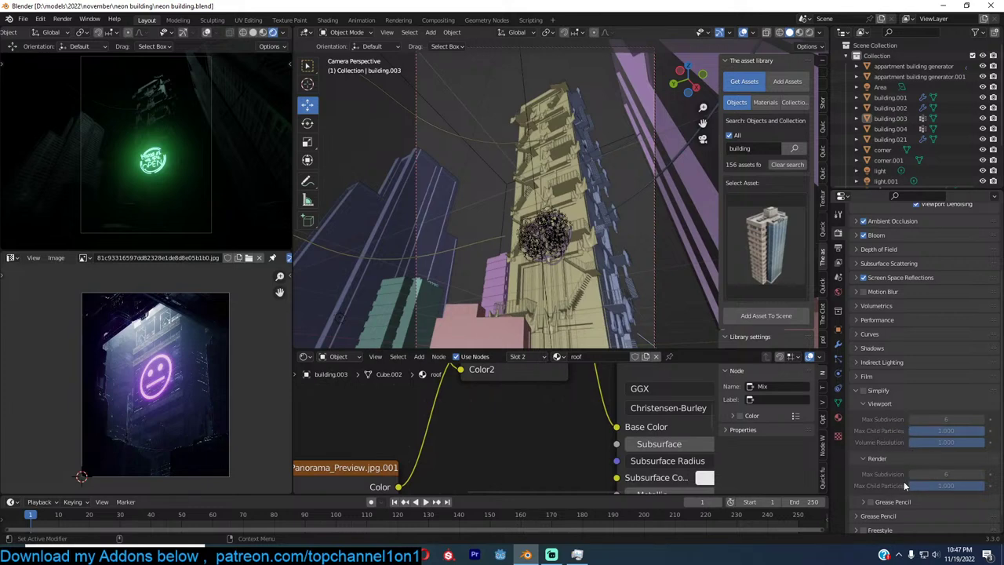
click(861, 391)
scroll(889, 462, down, 1)
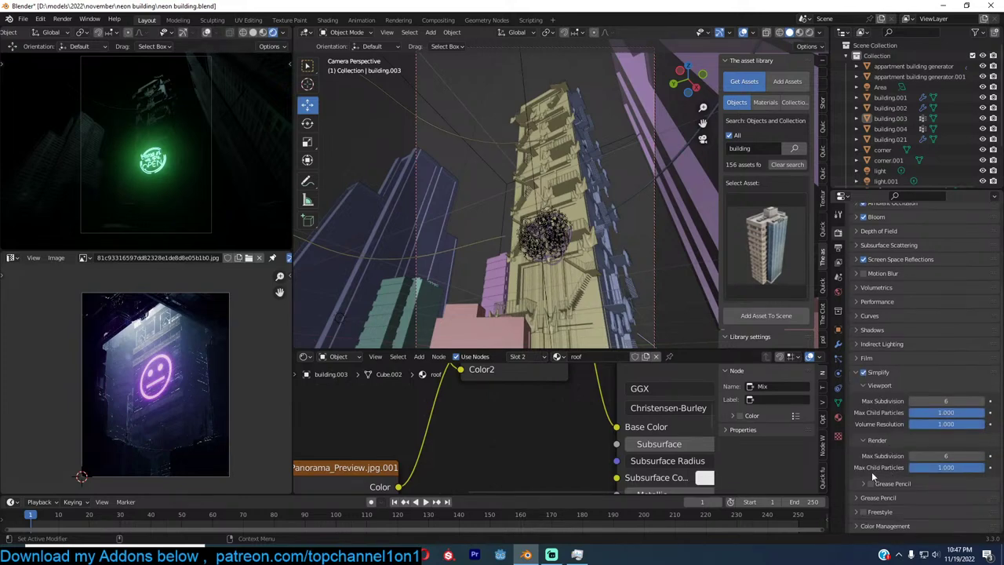
Look over Simplify's Grease Pencil options, turn Simplify off for the scene and save the file
click(864, 484)
scroll(901, 458, down, 4)
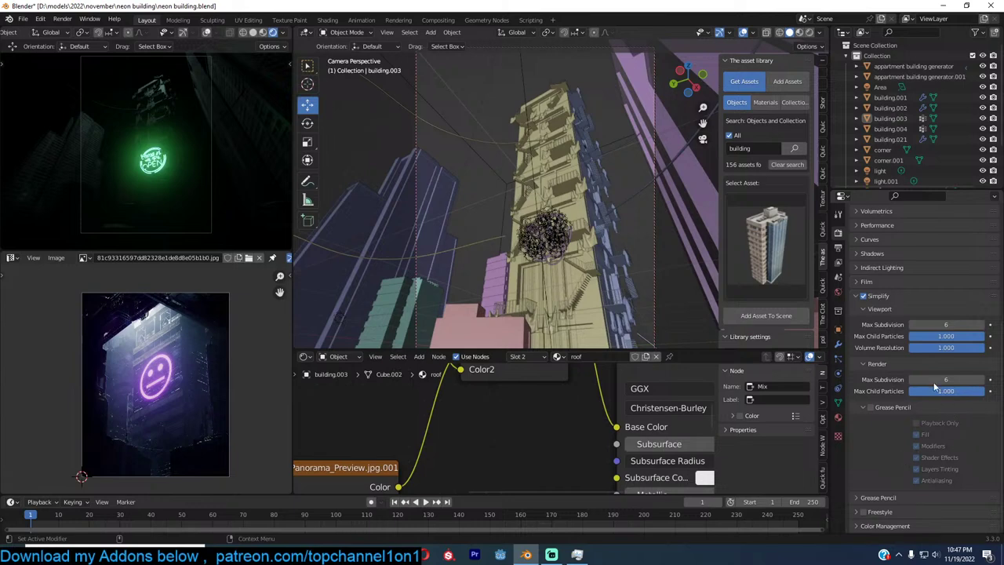
click(863, 409)
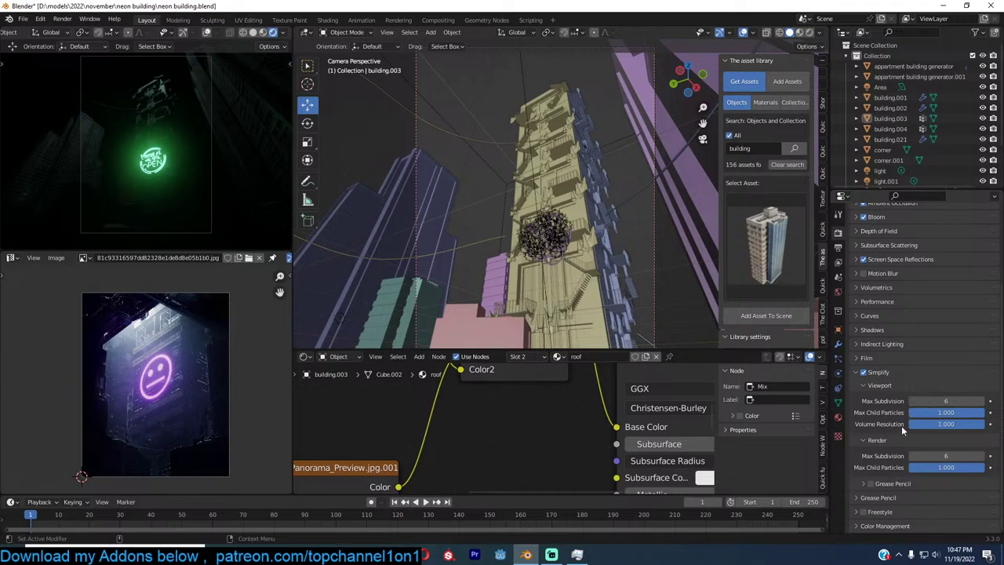
click(866, 373)
click(644, 289)
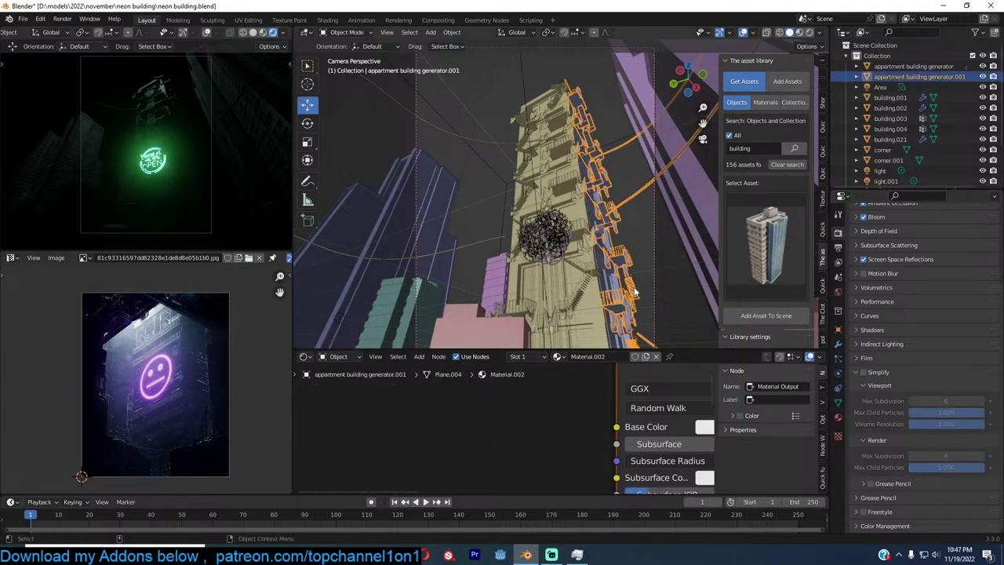
key(ctrl+s)
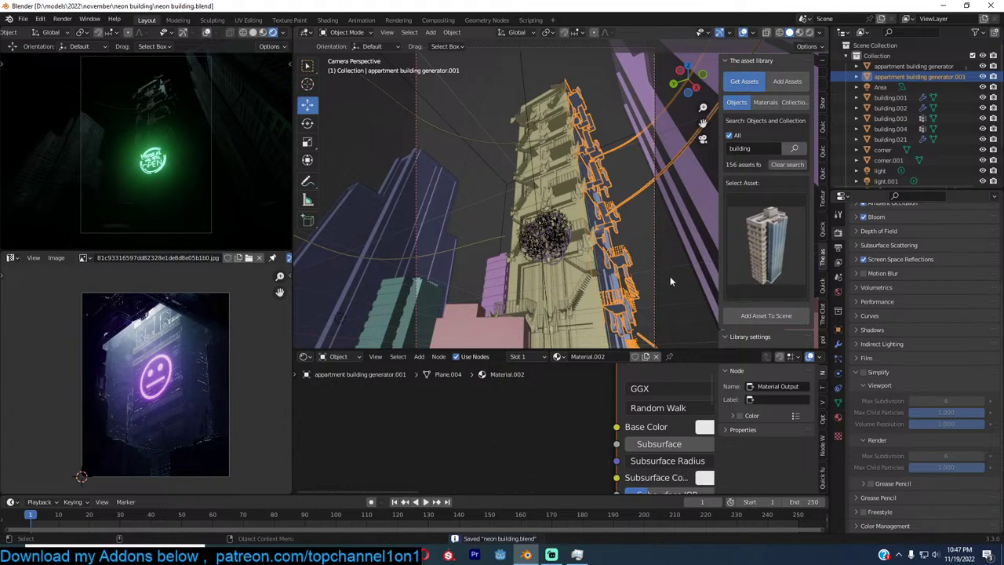
key(alt+a)
key(ctrl+s)
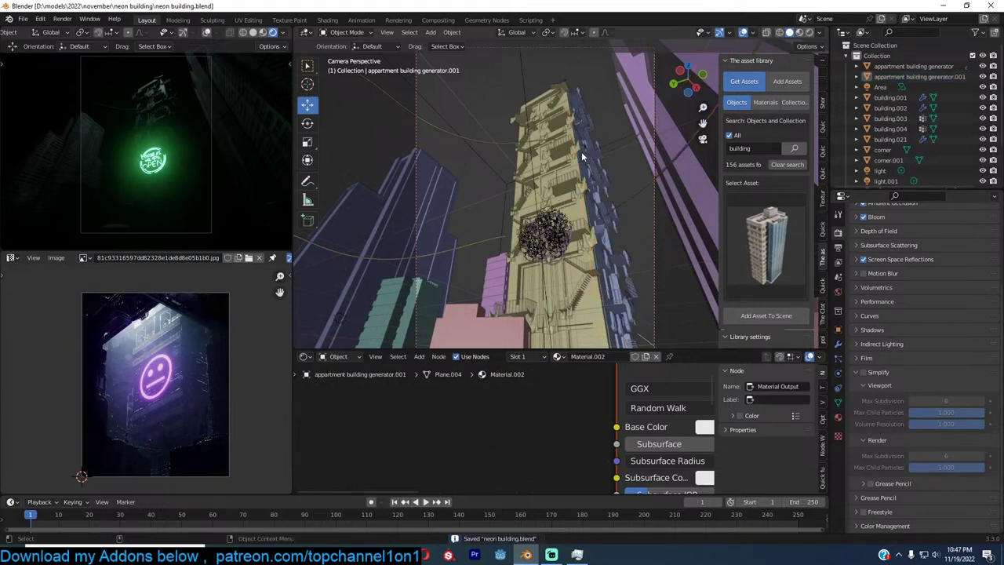
Select the fog volume object and set its Principled Volume emission strength to 0.020
scroll(582, 156, down, 1)
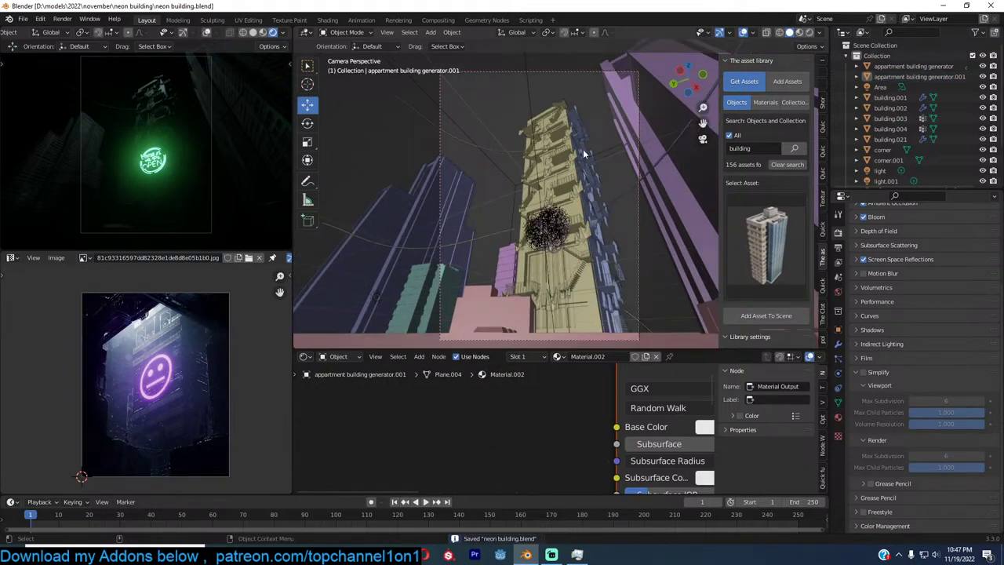
middle_drag(583, 154, 548, 159)
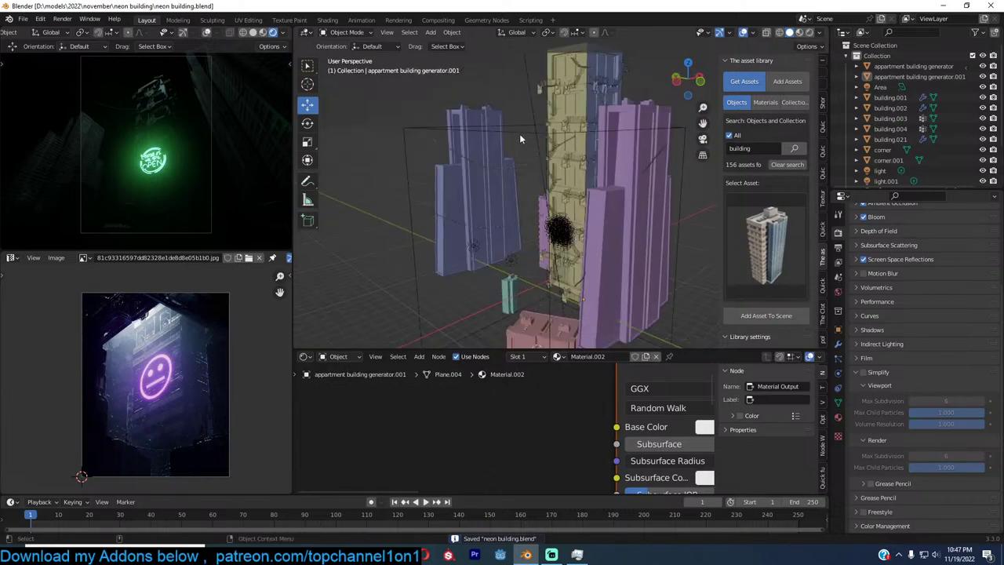
click(519, 135)
middle_drag(625, 447, 604, 429)
scroll(632, 432, down, 2)
scroll(643, 367, up, 4)
scroll(630, 388, down, 5)
scroll(588, 426, up, 3)
shift+drag(547, 440, 565, 440)
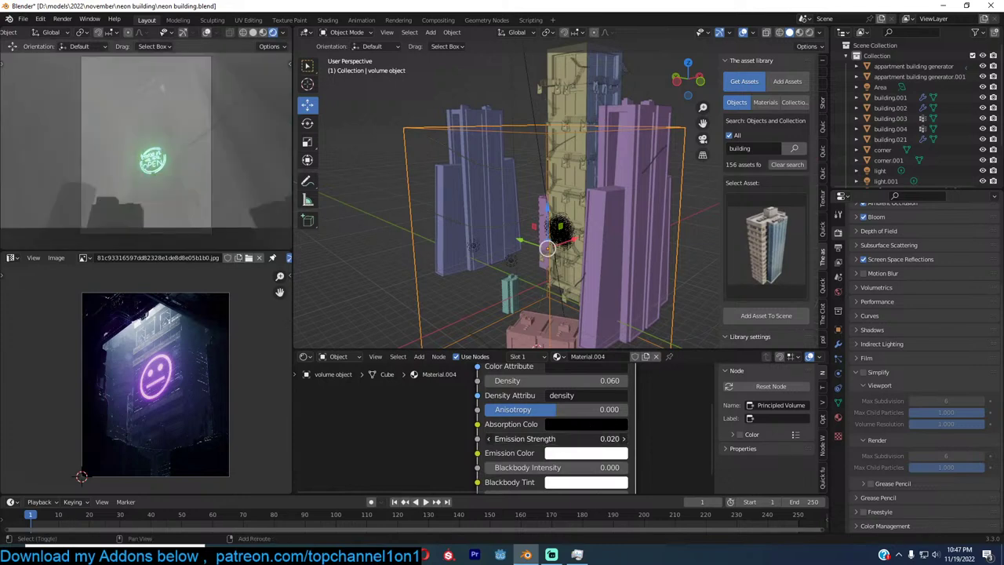
Make the volume's emission color blue (hue 0.651, saturation 0.986), set its emission strength to 0 and save the file
click(591, 454)
click(612, 291)
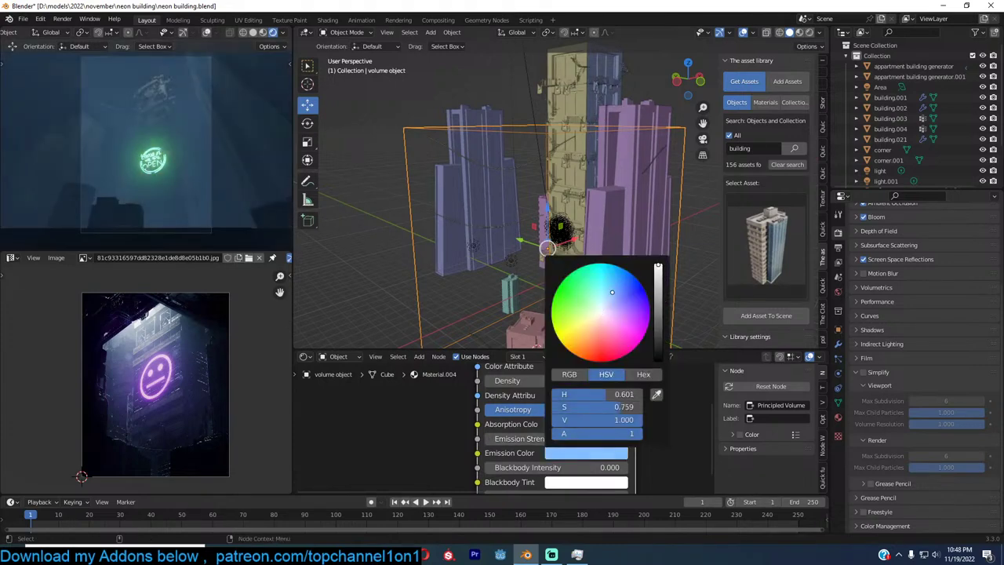
drag(612, 292, 617, 280)
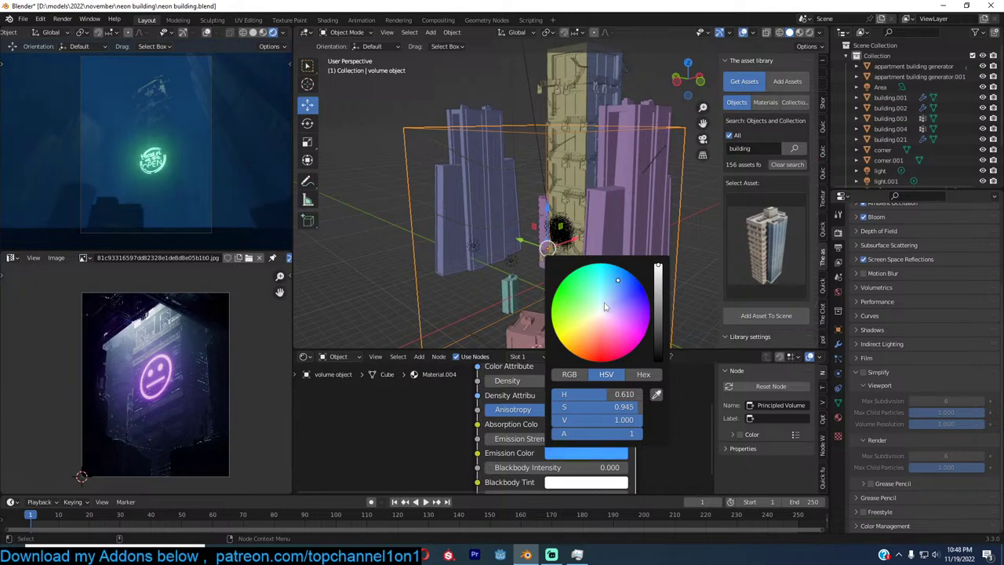
click(632, 284)
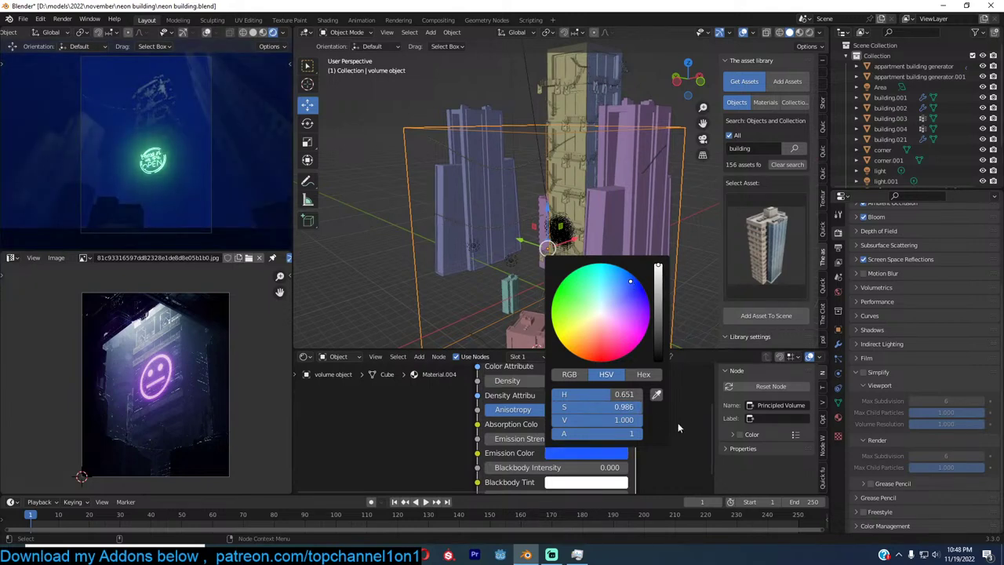
drag(541, 439, 501, 439)
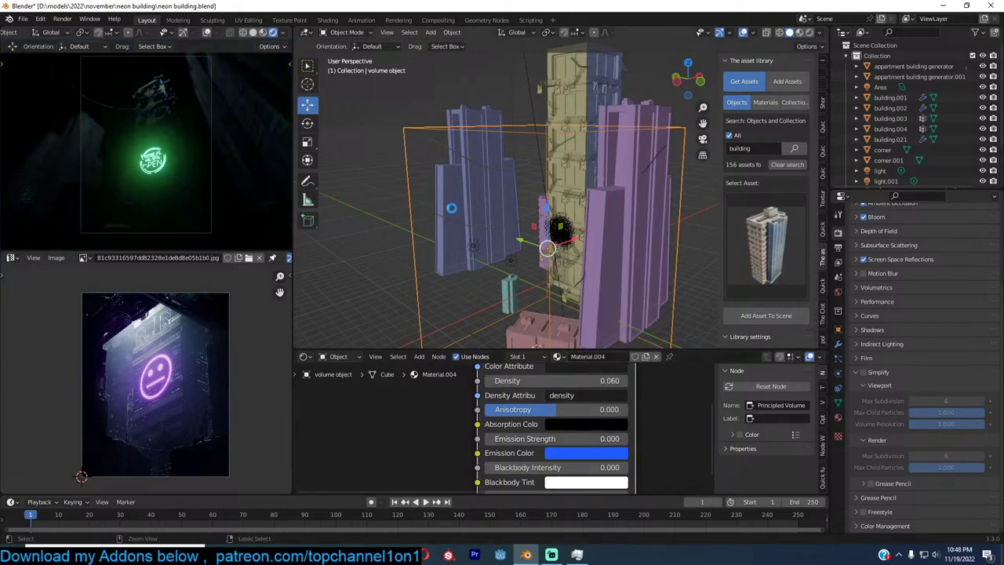
key(ctrl+s)
Switch the scene's render engine to Cycles
scroll(850, 275, up, 5)
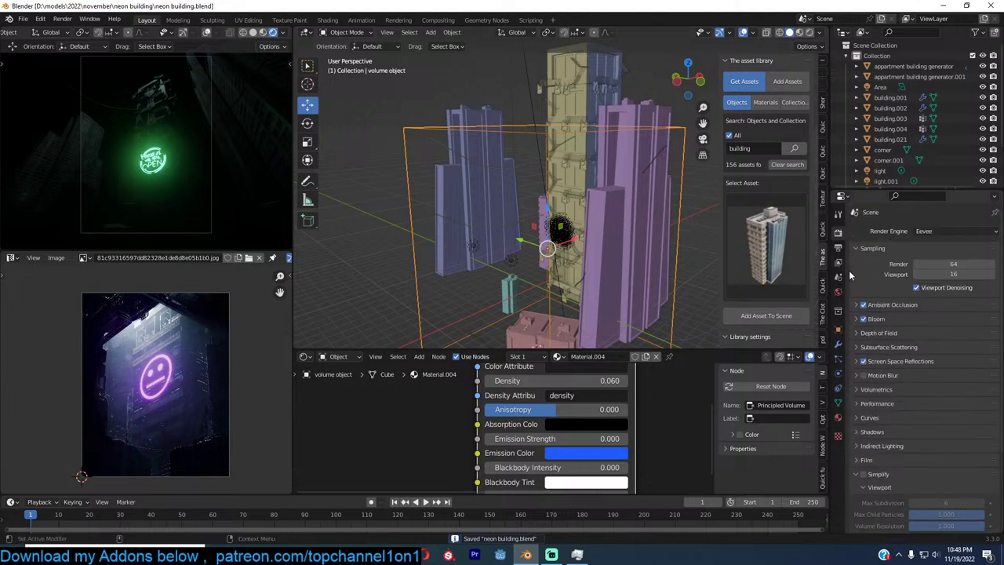
click(937, 231)
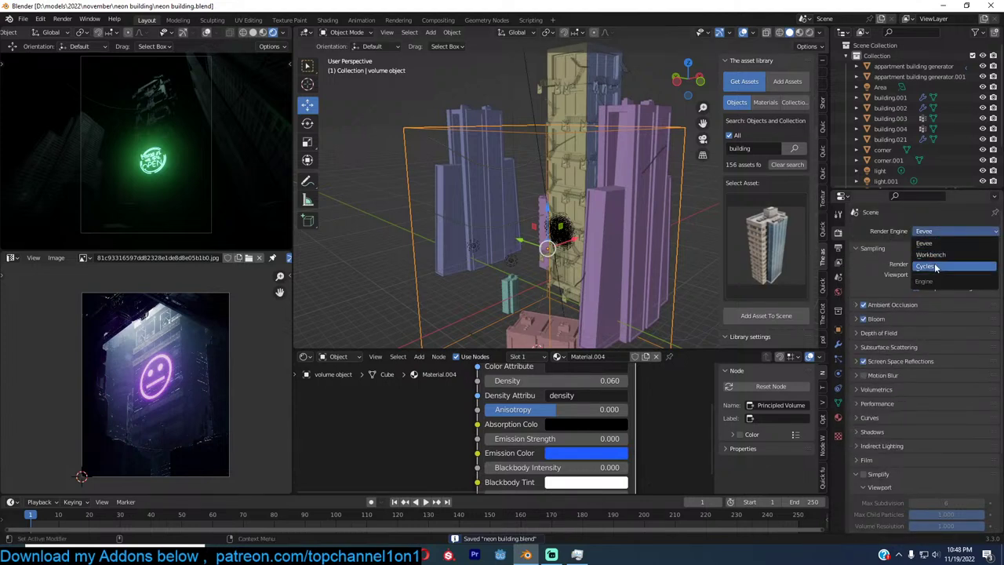
click(934, 265)
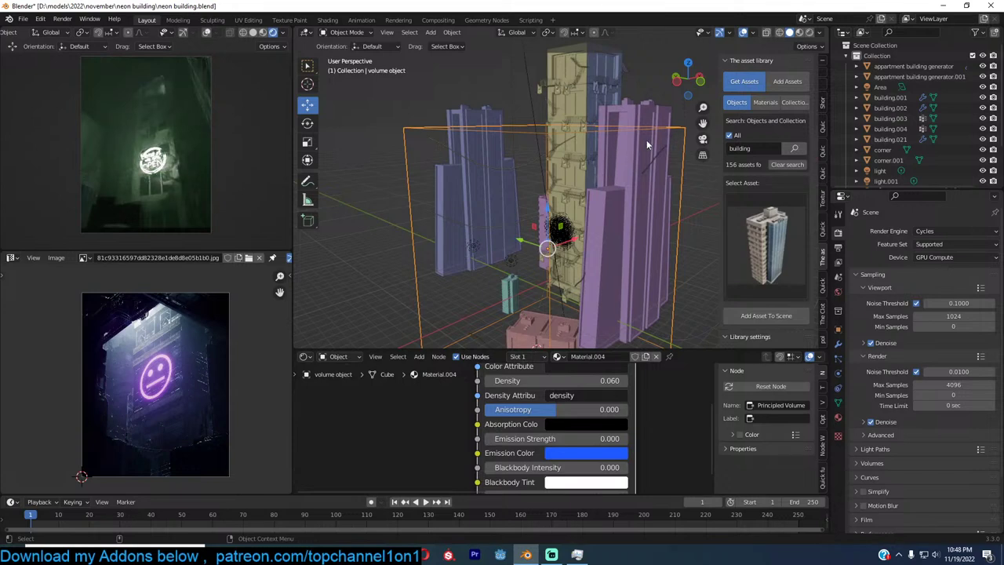
Select the yellow point light light.001 near the small teal building and set its power to 2 W
scroll(546, 265, up, 5)
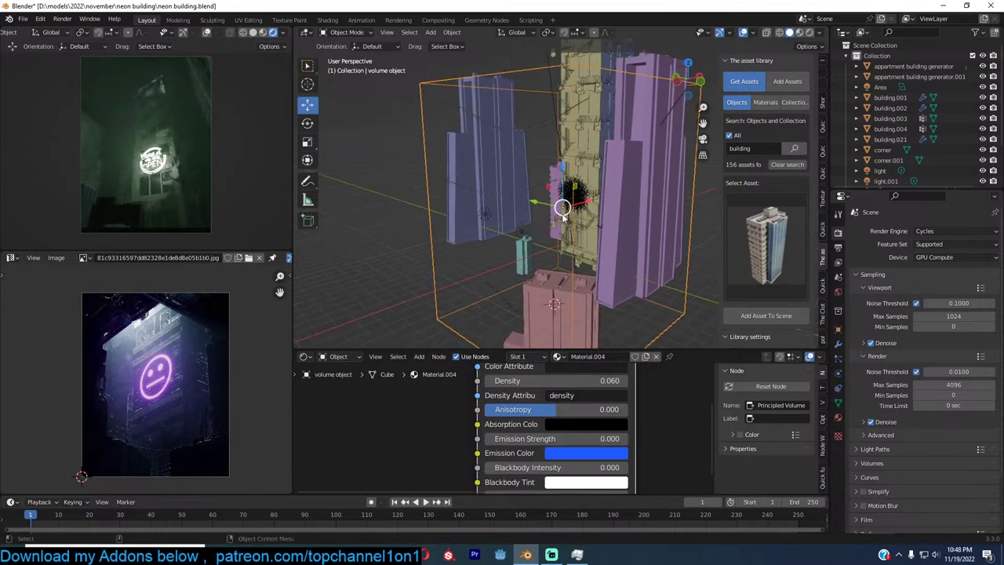
click(494, 260)
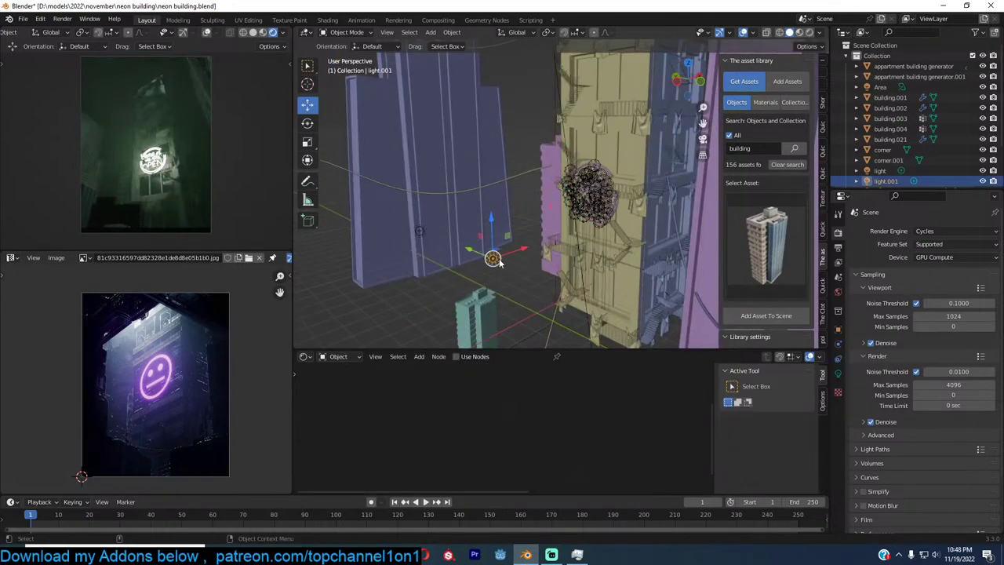
click(837, 374)
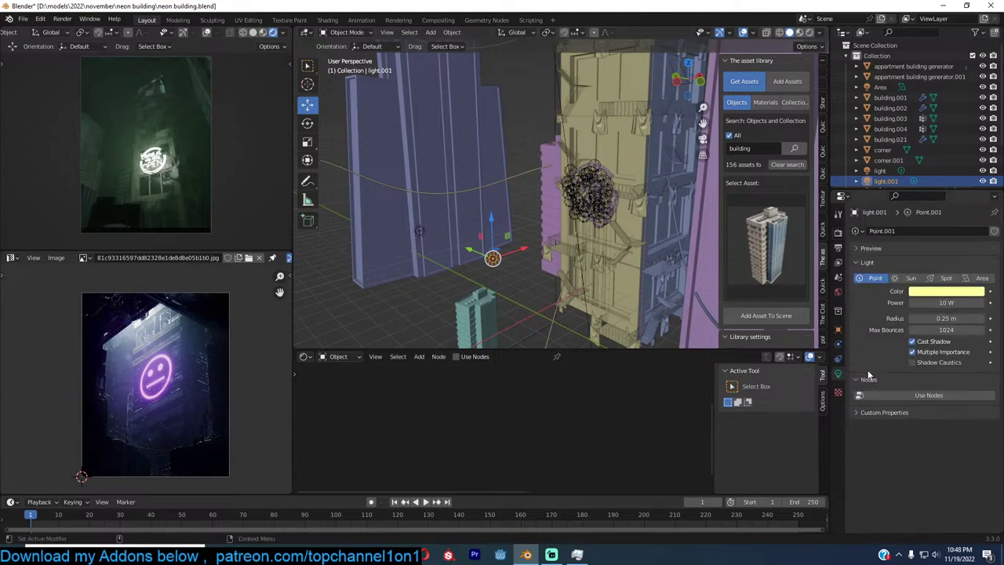
double_click(941, 302)
text(2)
key(Return)
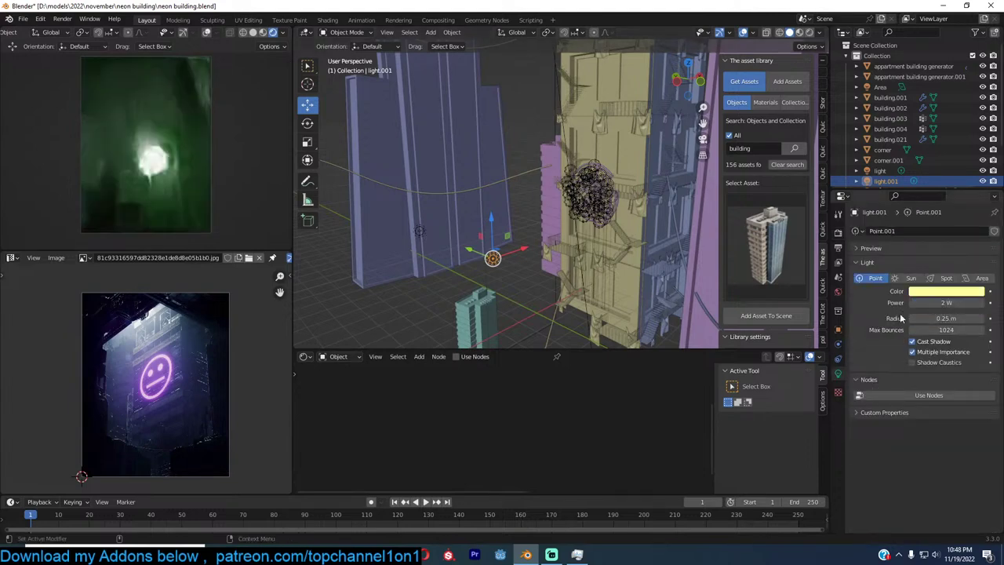
Set ShowLights to 0 in the neon sign's geometry nodes modifier, deselect the sign and save the file
scroll(619, 228, up, 4)
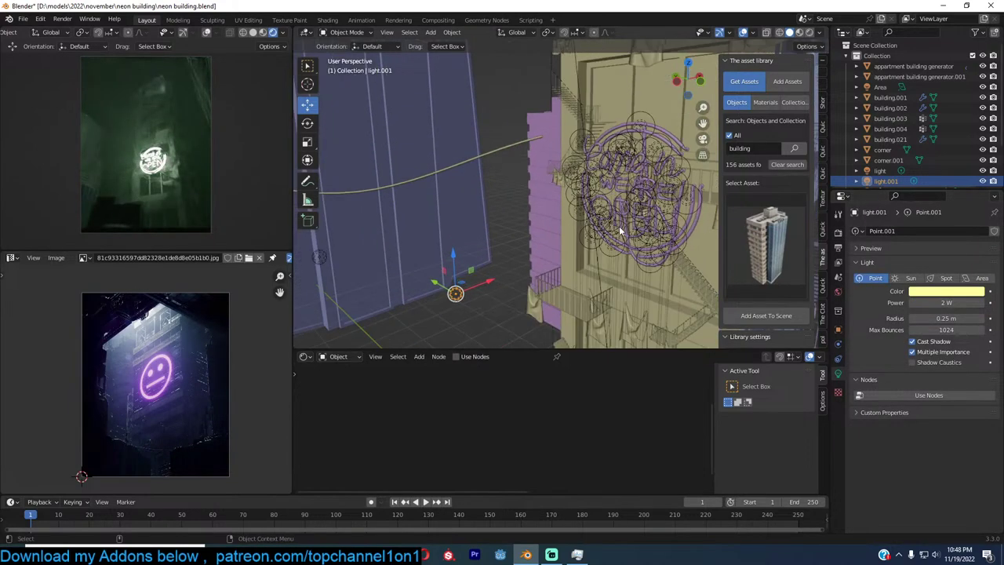
click(619, 226)
click(838, 344)
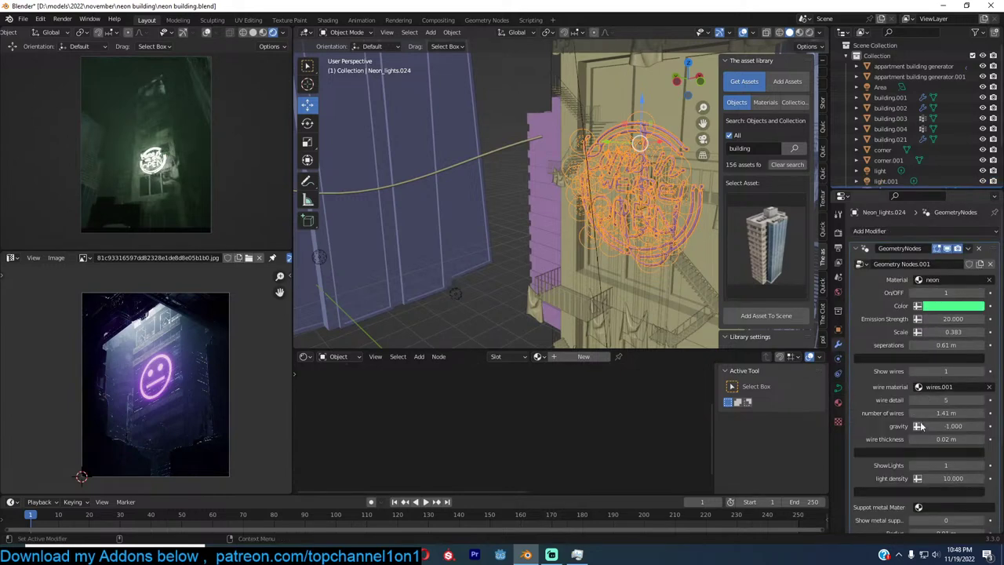
click(914, 464)
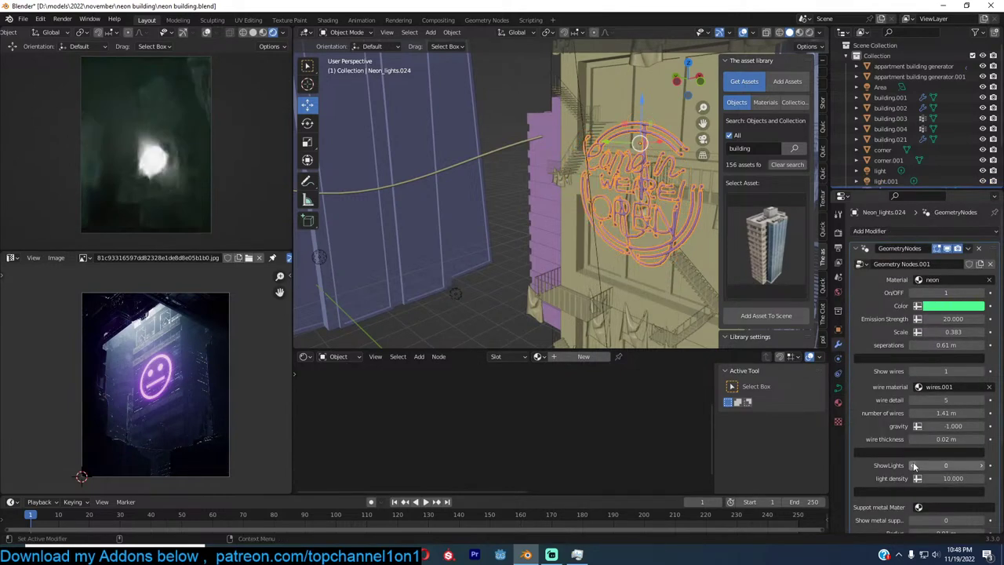
click(636, 254)
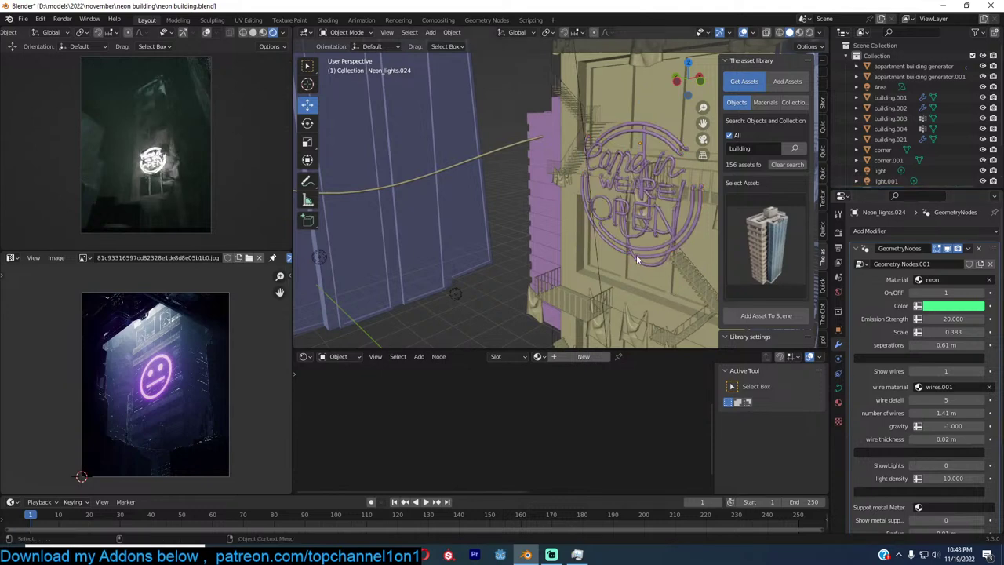
middle_drag(636, 254, 600, 258)
key(ctrl+s)
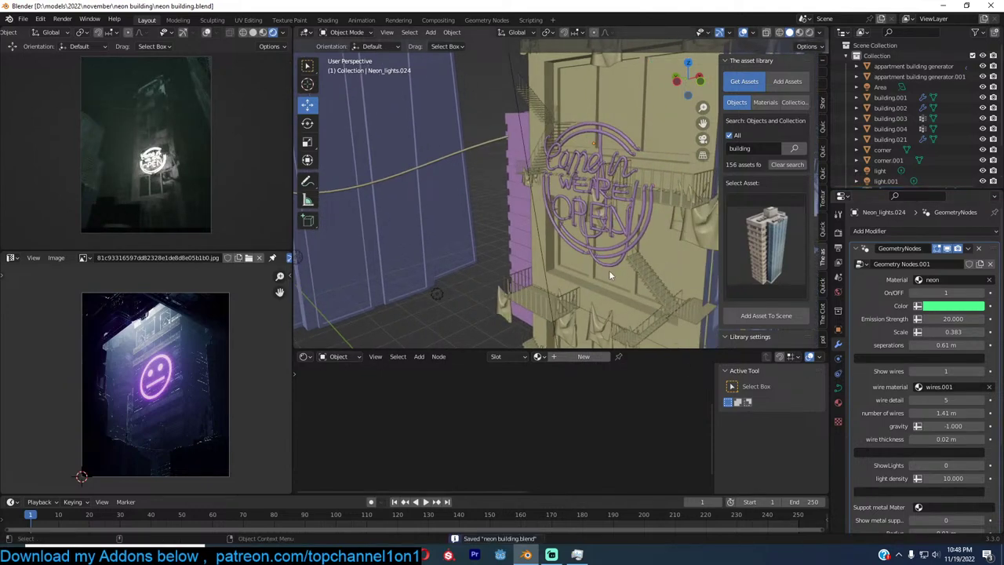
Set the neon sign's emission strength to 5 and save the file
click(949, 318)
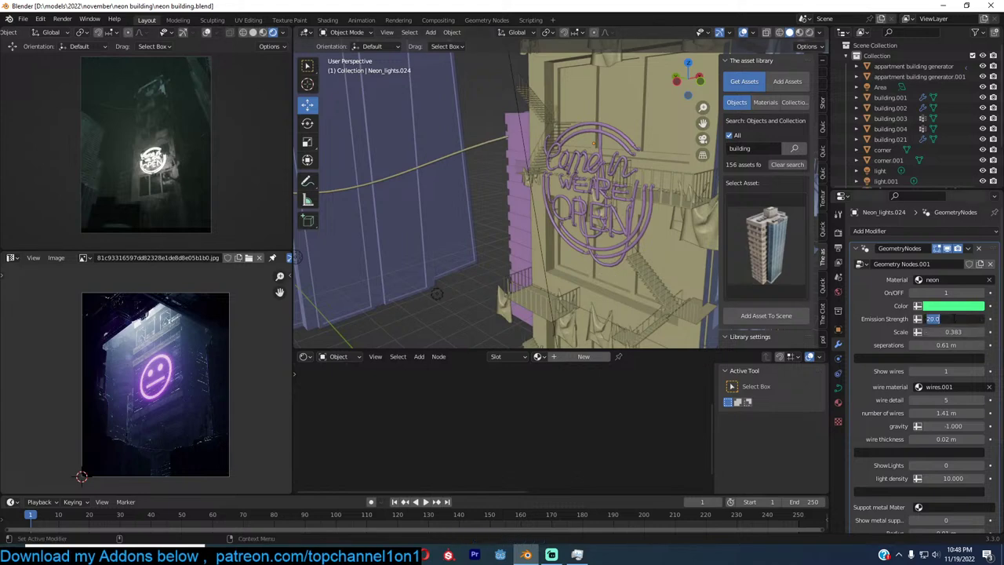
text(5)
key(Return)
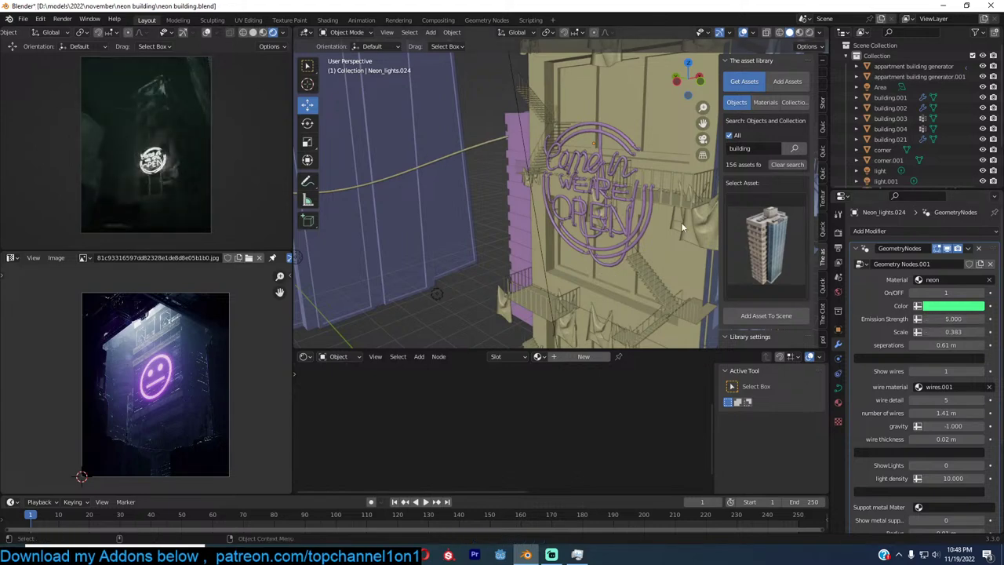
key(ctrl+s)
Change the neon sign's modifier color to a fully saturated blue with hue 0.665 and save the file
middle_drag(642, 184, 612, 185)
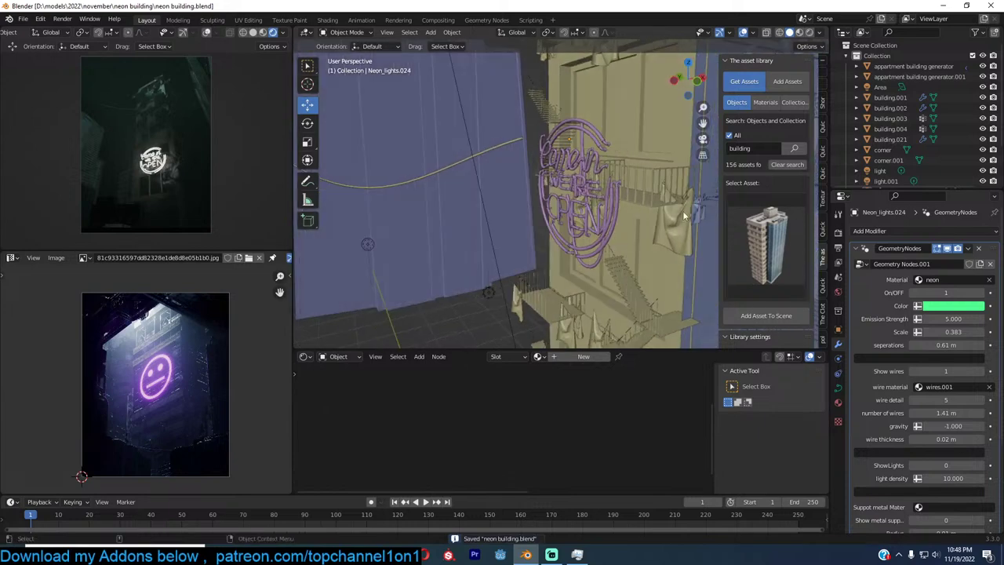
click(955, 305)
drag(940, 182, 944, 169)
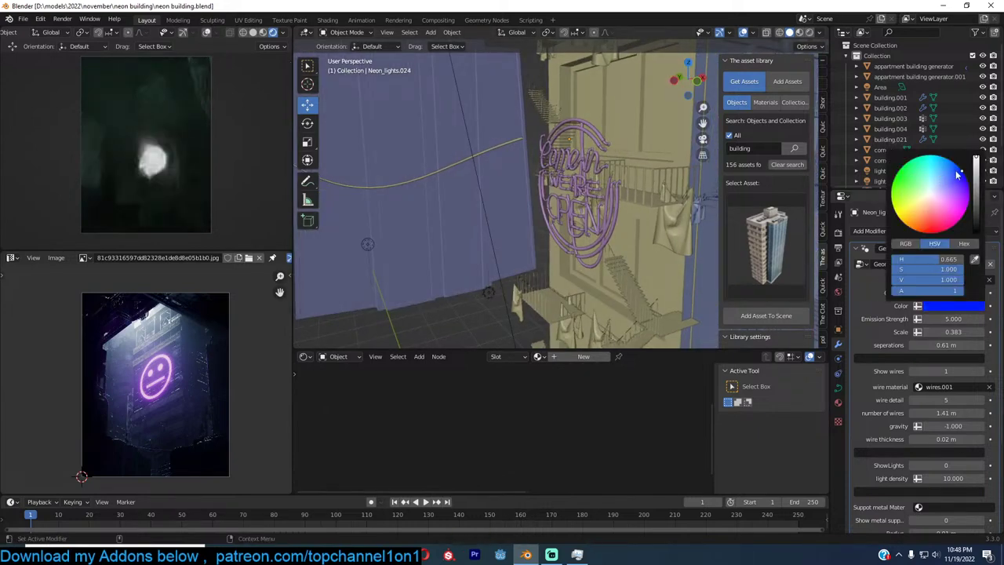
scroll(600, 221, up, 2)
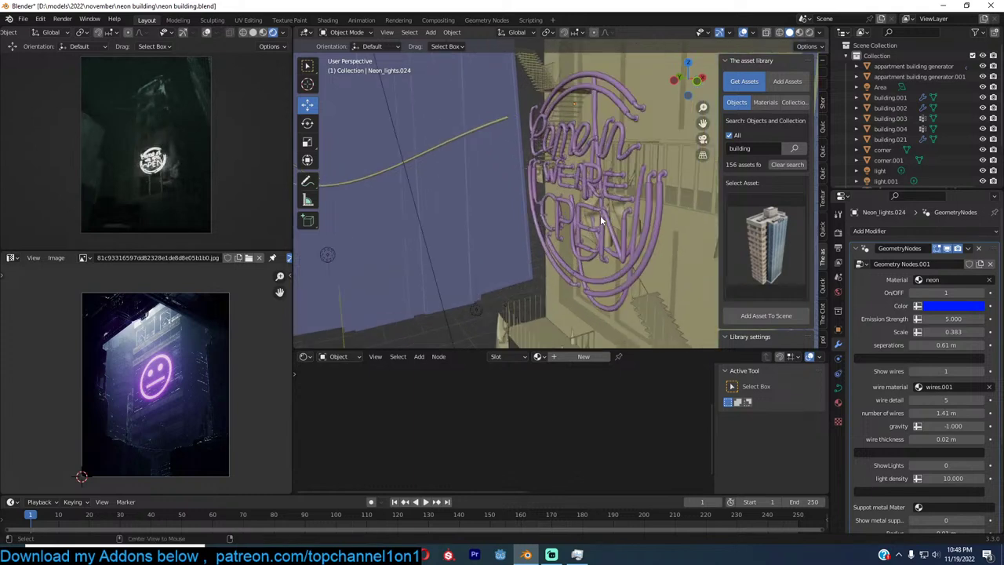
key(ctrl+s)
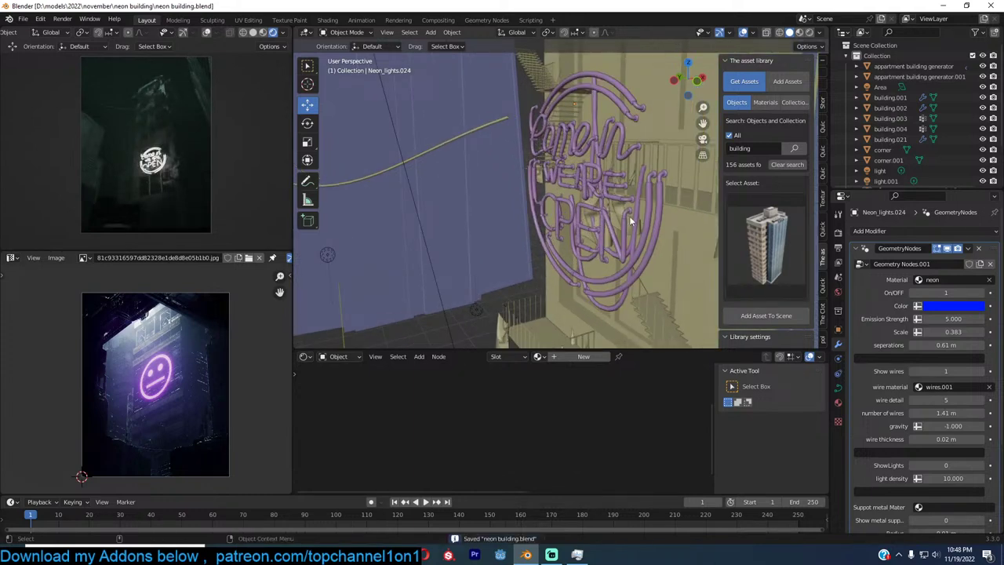
Select the area light above the buildings and change its color to blue with hue 0.627
scroll(628, 200, down, 5)
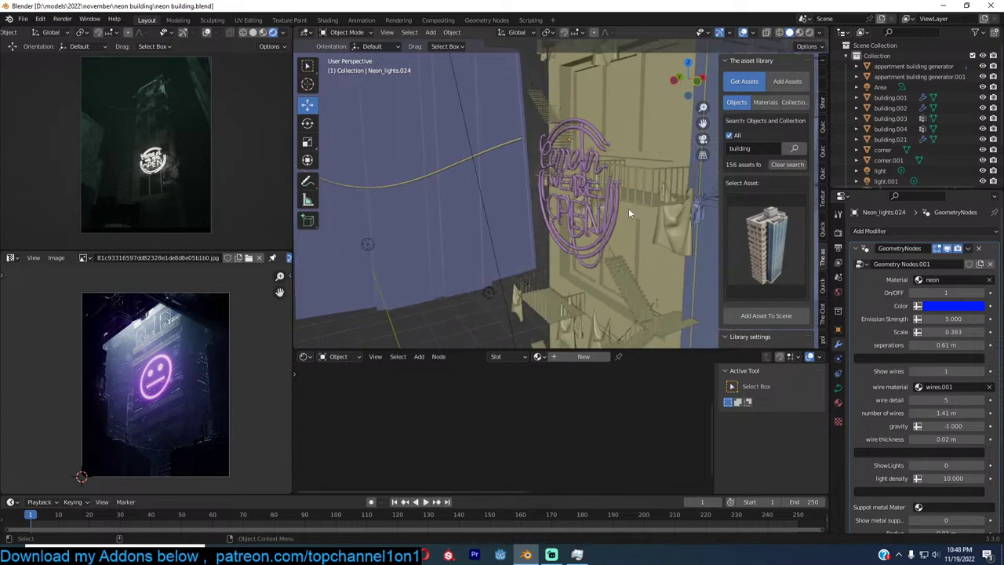
middle_drag(628, 208, 541, 98)
scroll(593, 212, down, 5)
scroll(594, 212, down, 3)
click(515, 87)
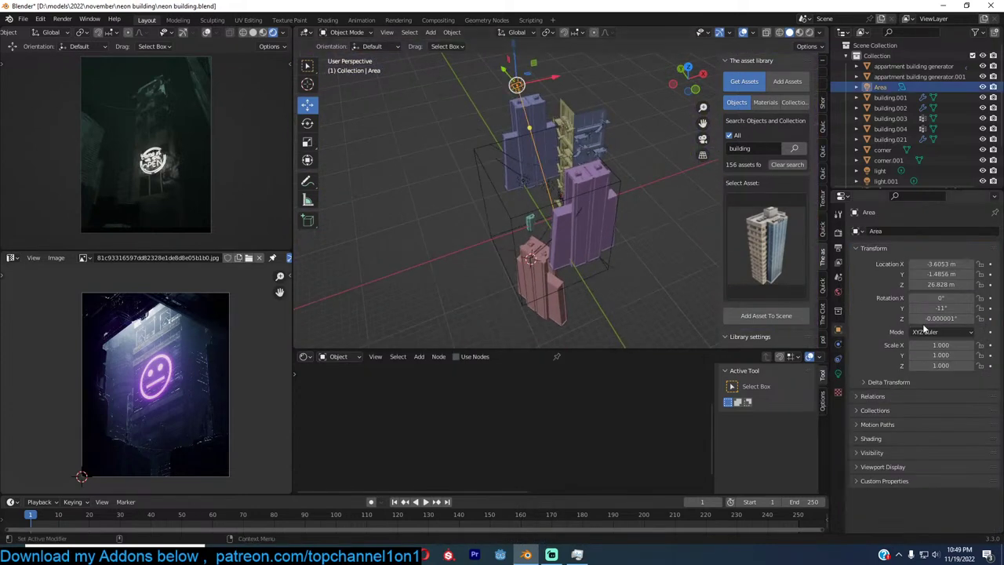
click(838, 373)
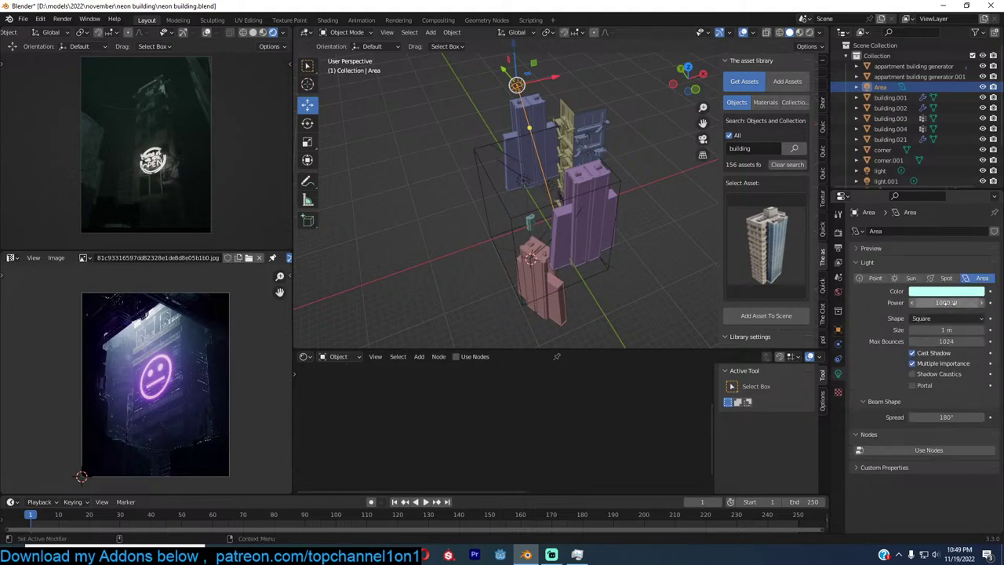
click(946, 291)
click(945, 171)
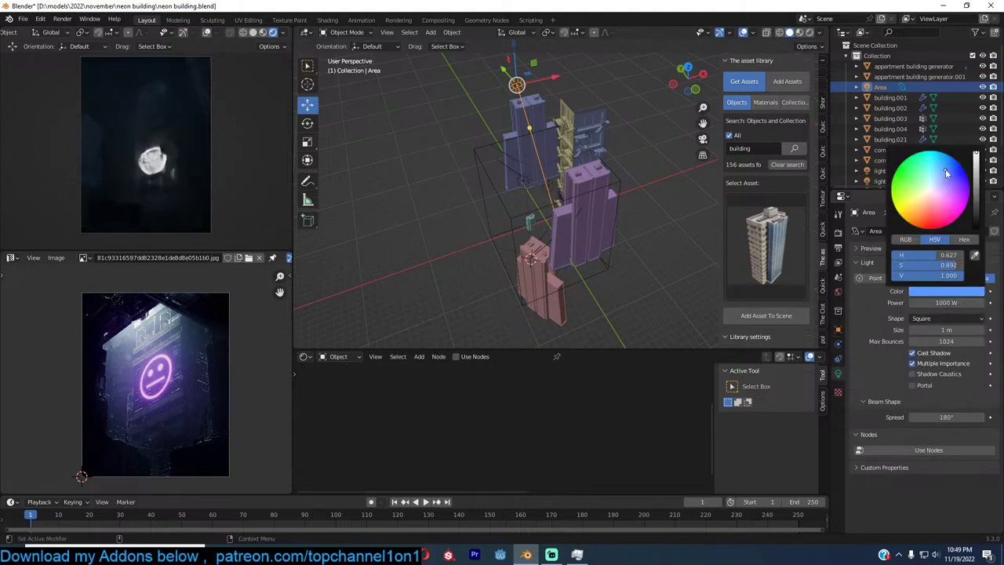
Set the area light's power to 10000 W
click(927, 303)
click(926, 303)
text(0)
key(Return)
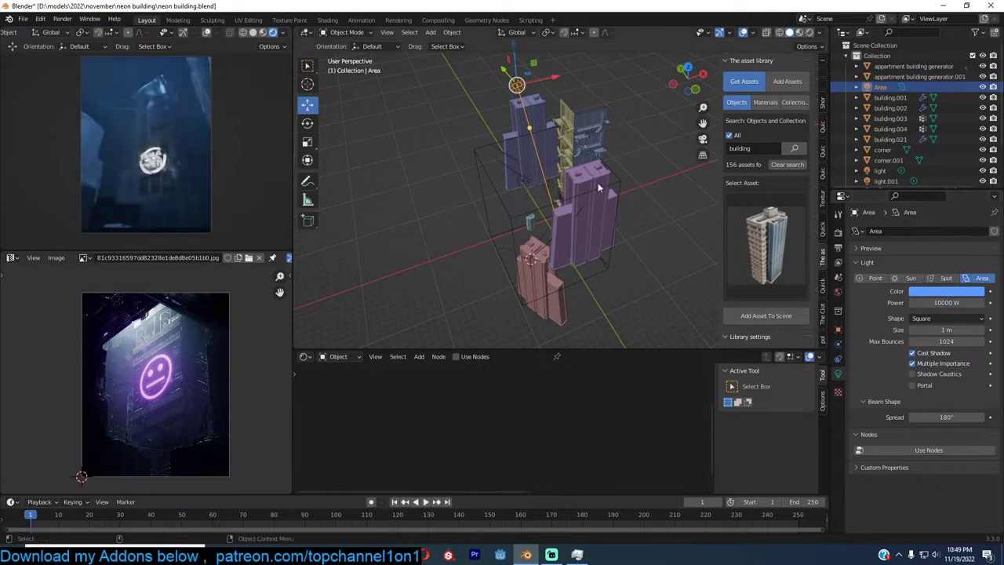
Set the area light's beam spread to 90° while viewing the scene from the front
key(KP_1)
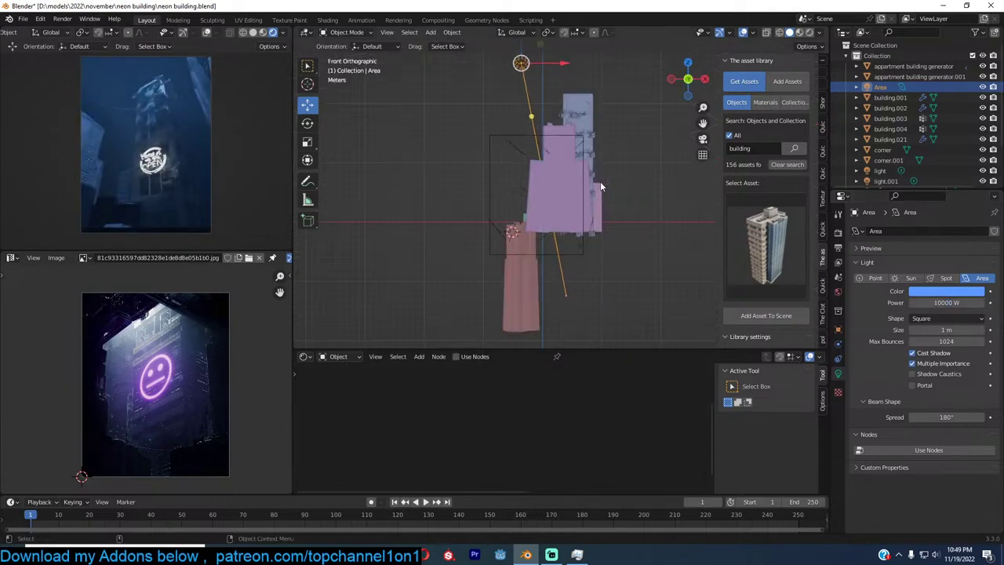
click(957, 417)
text(90)
key(Return)
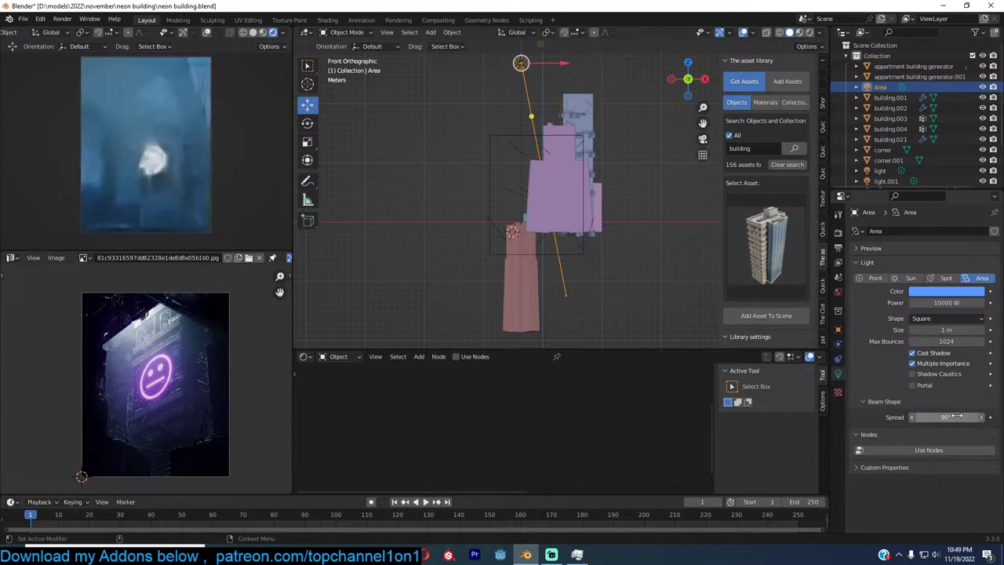
Rotate and move the area light in front view so it shines almost horizontally from beside the buildings' upper part
key(r)
click(622, 201)
key(g)
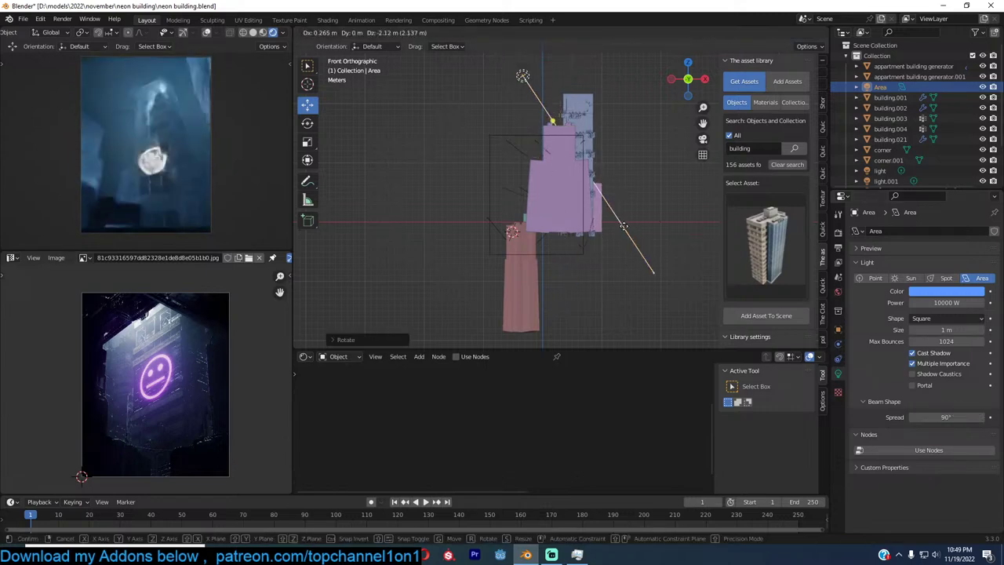
click(618, 259)
key(r)
click(639, 229)
key(g)
click(586, 232)
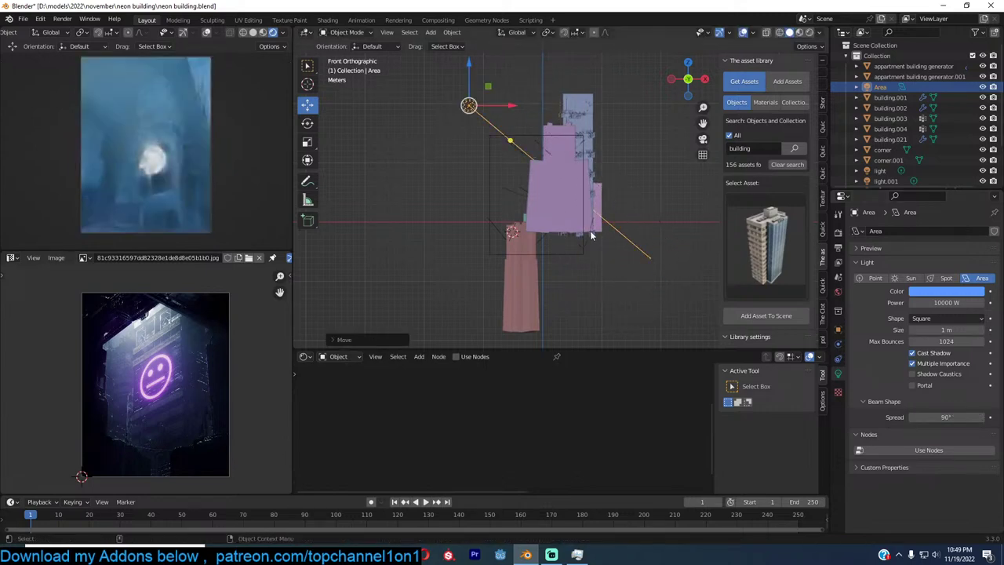
key(r)
click(680, 200)
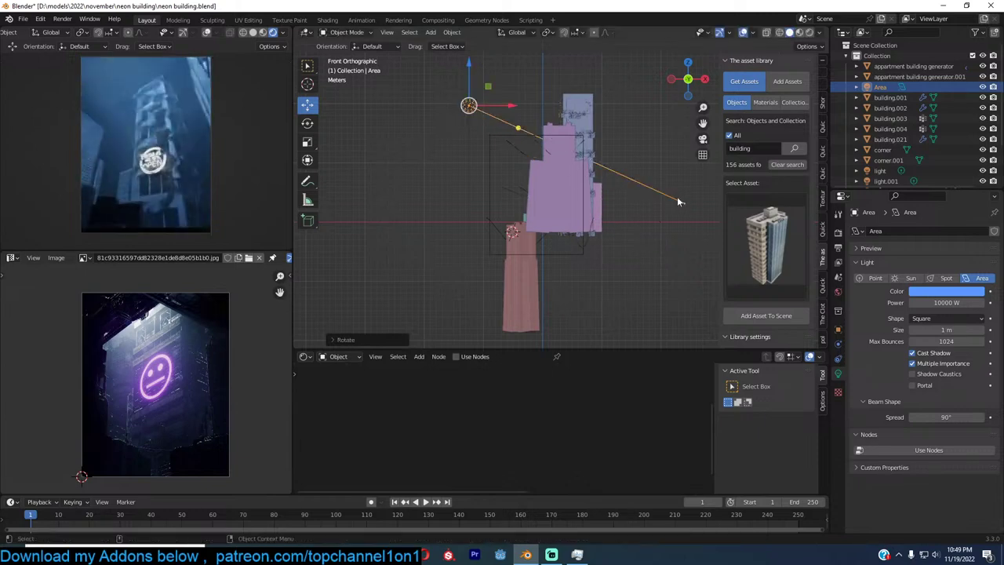
key(r)
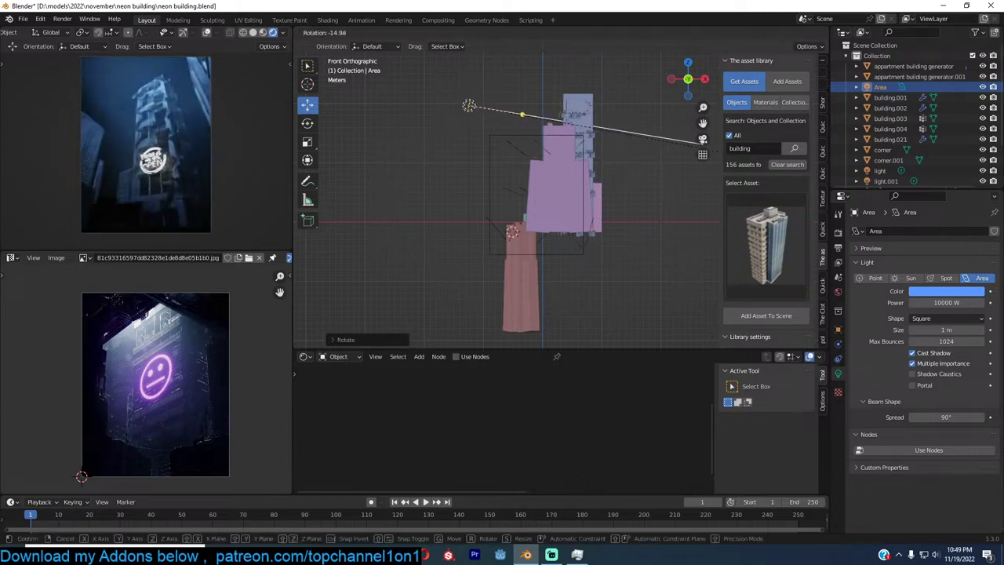
click(658, 200)
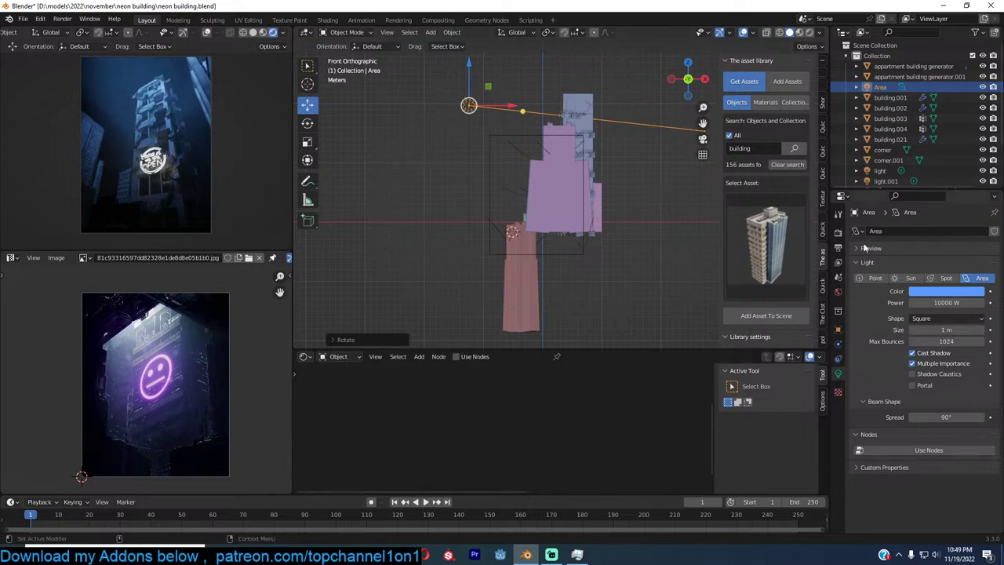
Try enabling Simplify in the render settings, look at its viewport texture limit, and disable Simplify again
click(837, 232)
scroll(911, 363, down, 2)
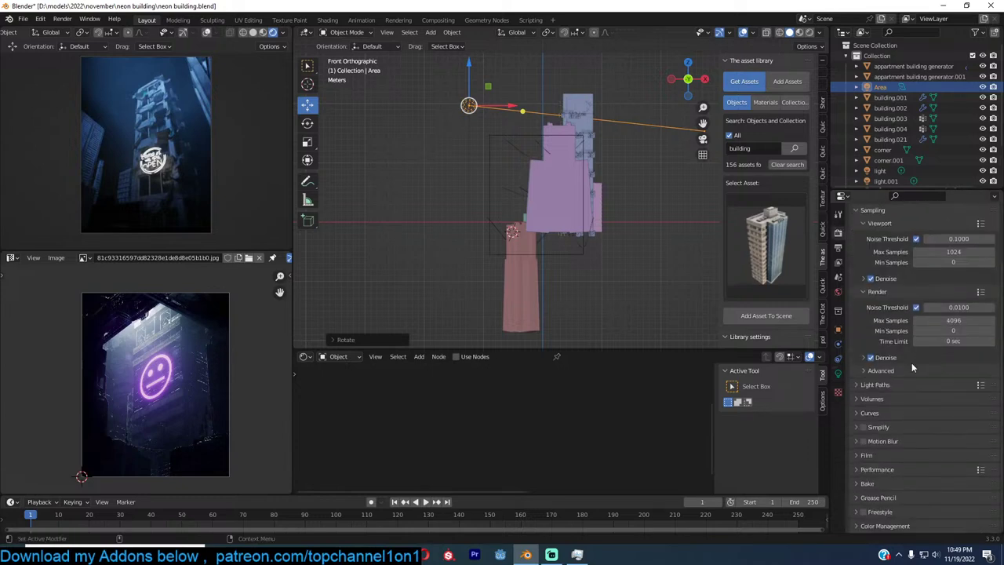
click(884, 428)
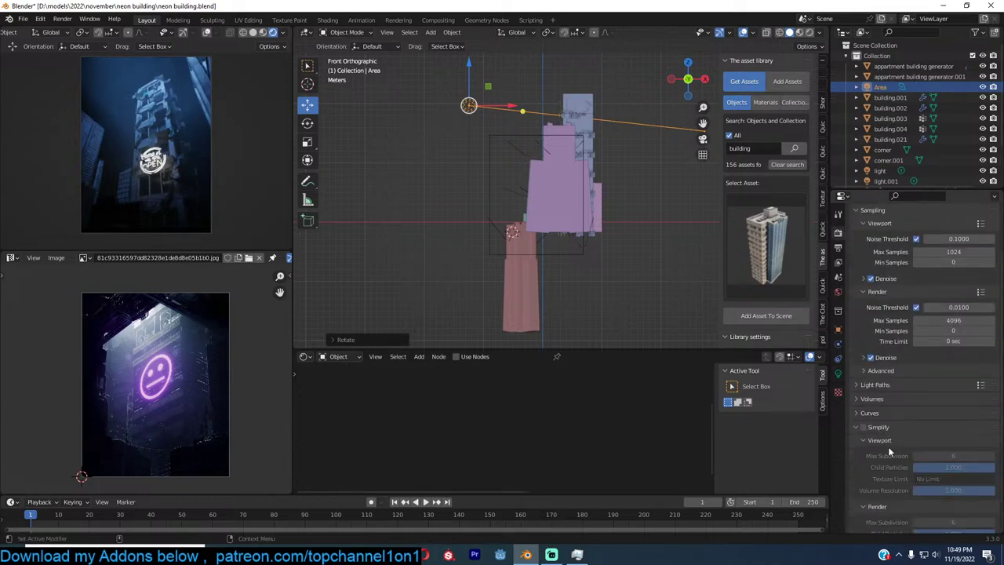
scroll(891, 449, down, 1)
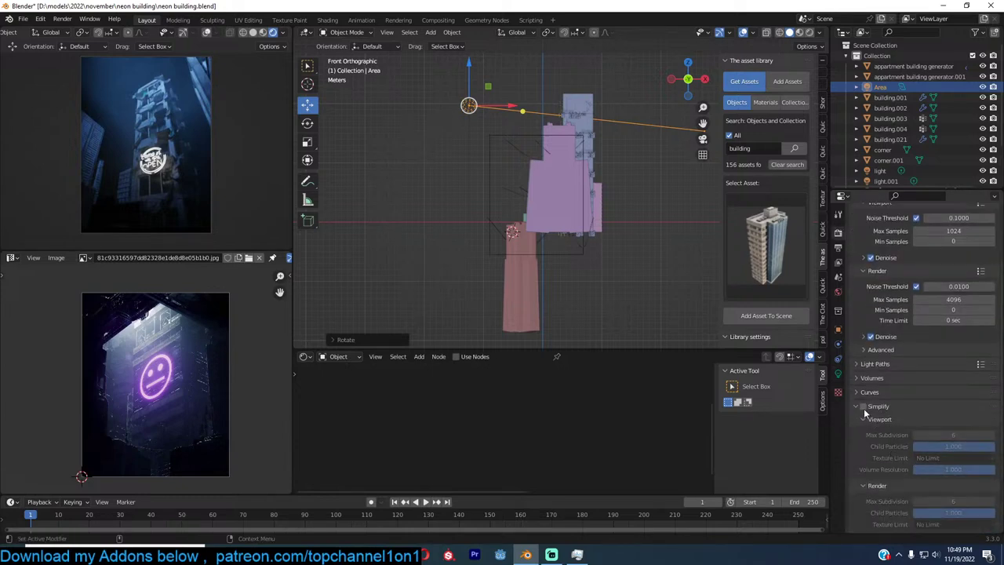
scroll(925, 455, down, 1)
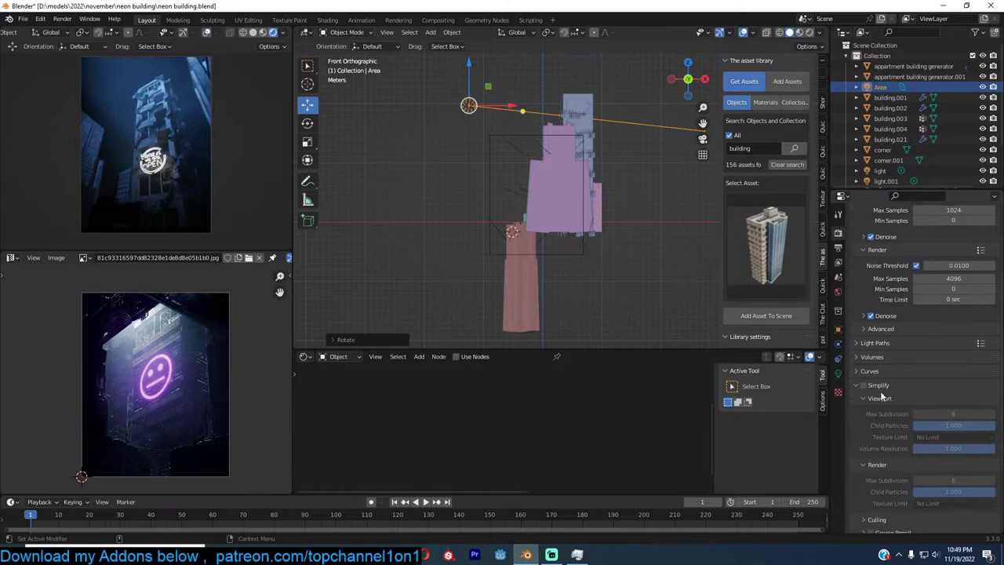
scroll(886, 470, down, 1)
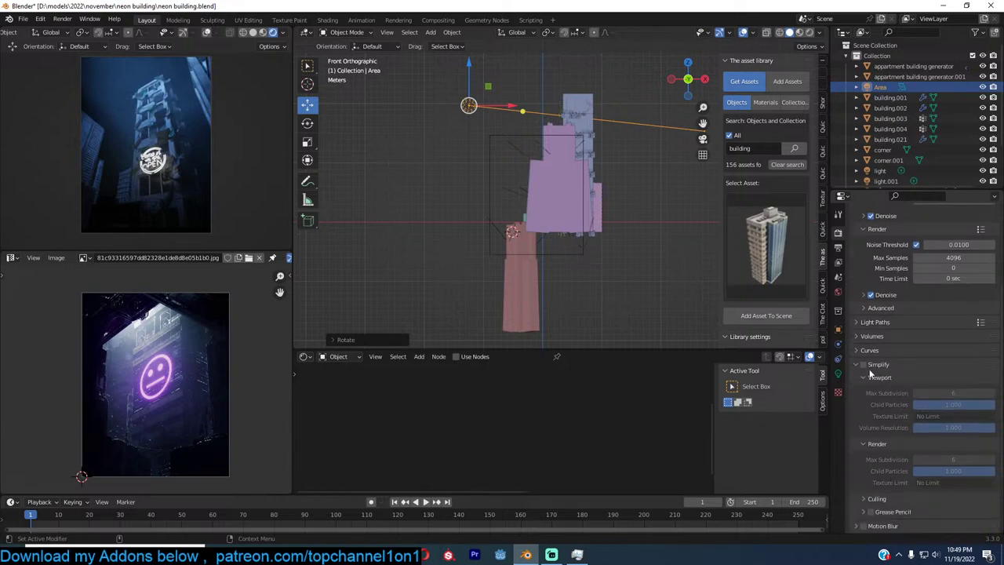
click(866, 366)
click(930, 417)
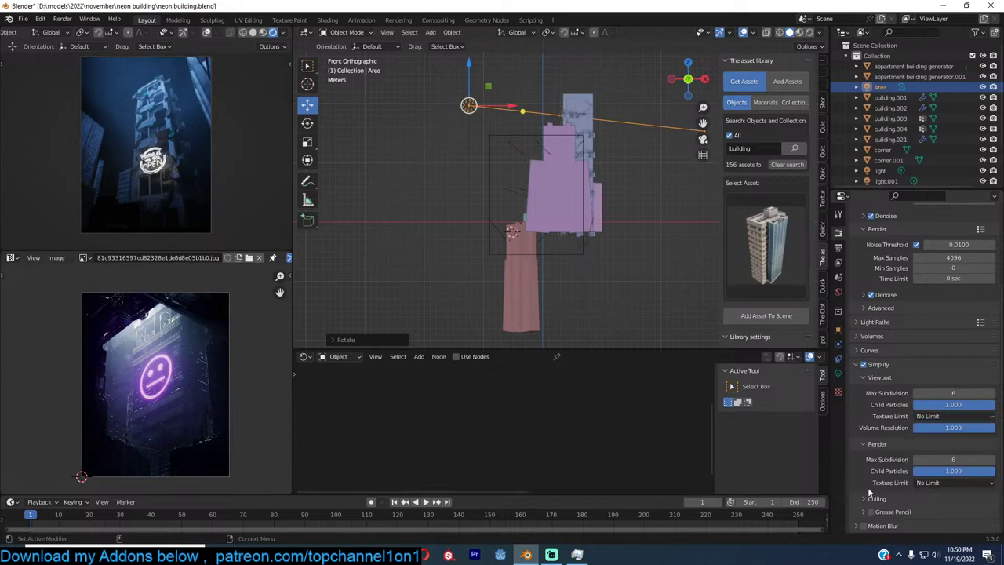
click(864, 364)
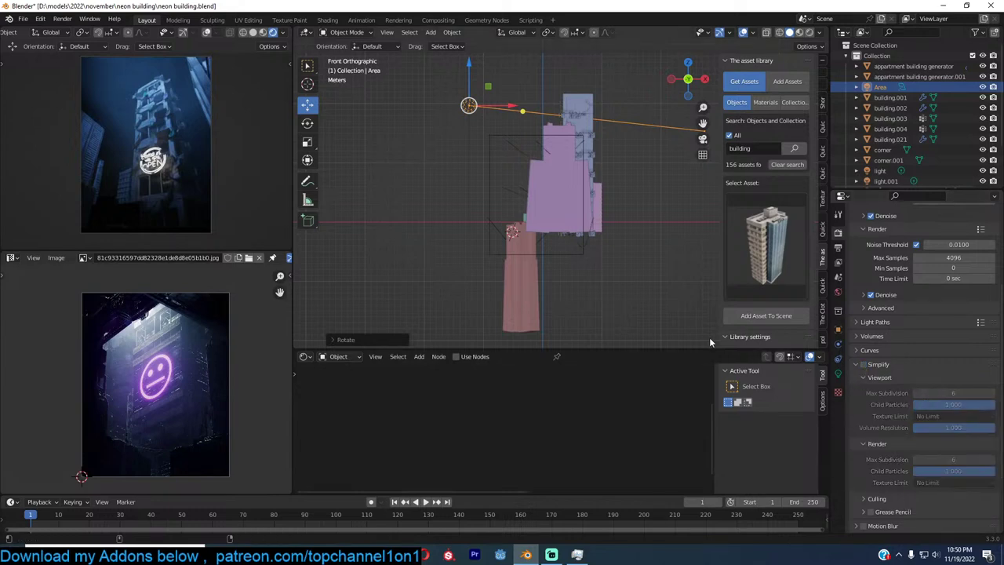
Deselect the area light, save the file and examine the neon sign in the reference image up close
click(674, 314)
key(ctrl+s)
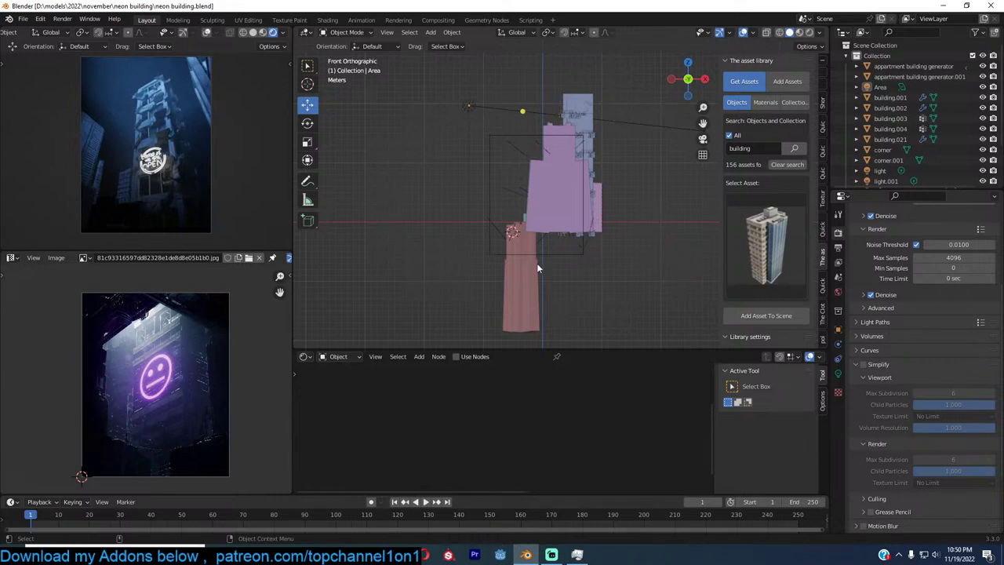
scroll(224, 389, up, 2)
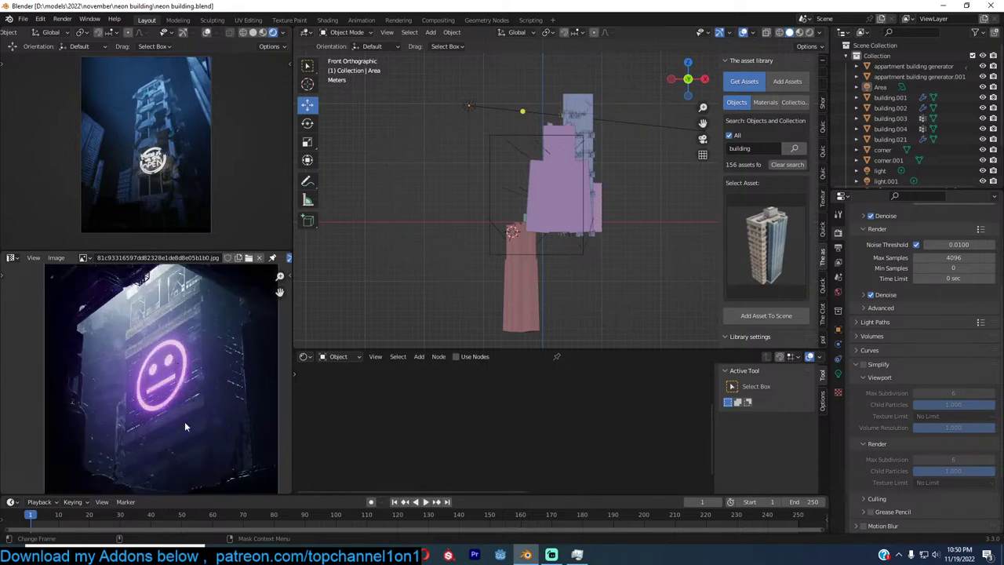
scroll(184, 421, up, 1)
scroll(184, 421, down, 3)
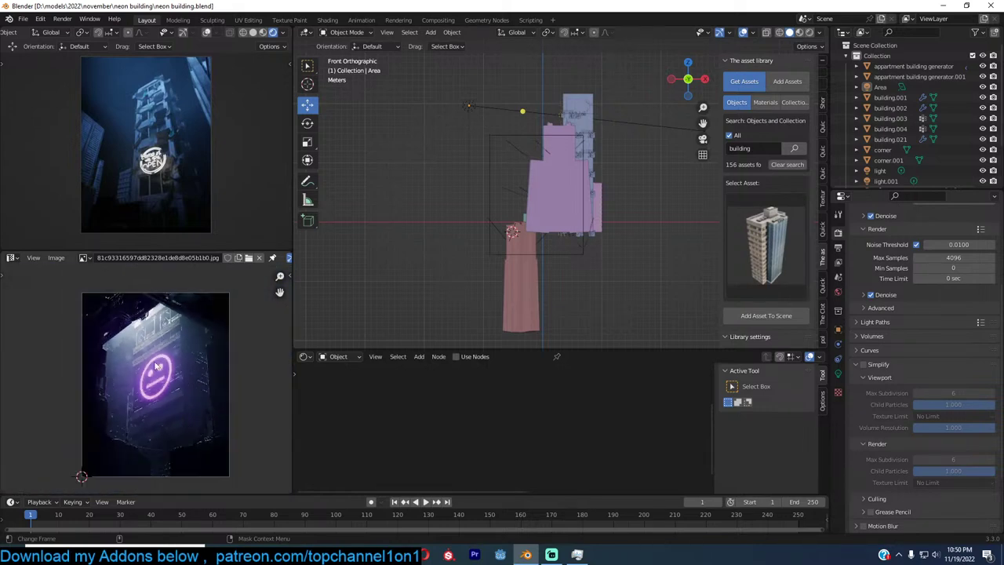
Select the large foreground building and switch the render engine to Eevee
scroll(582, 196, up, 3)
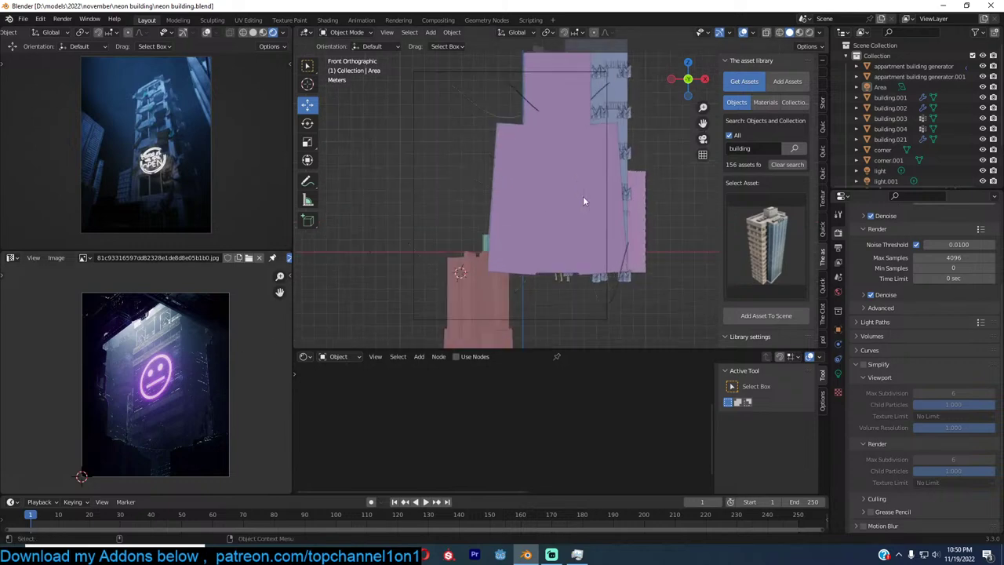
click(583, 196)
middle_drag(570, 212, 547, 190)
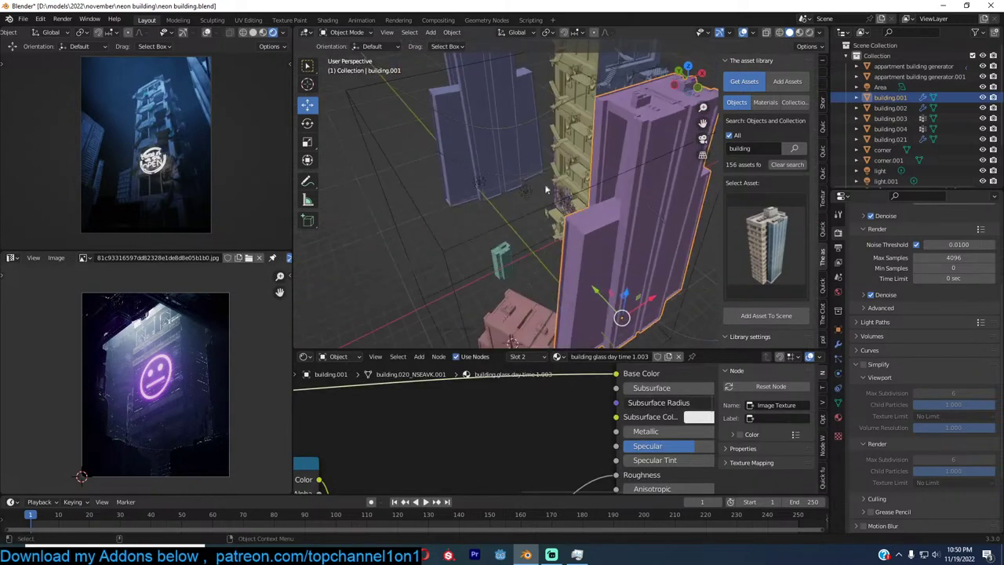
scroll(873, 240, up, 5)
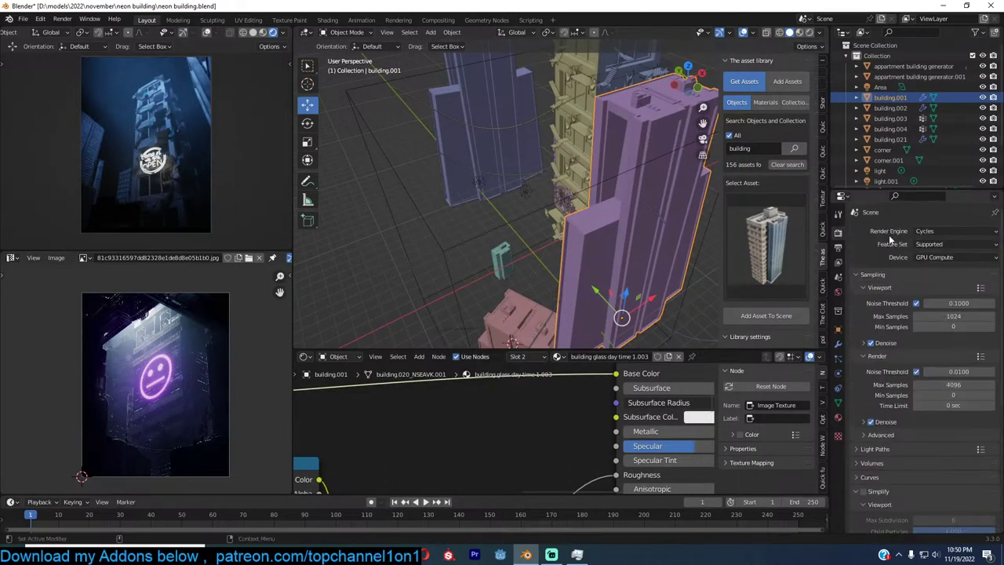
click(941, 231)
click(934, 244)
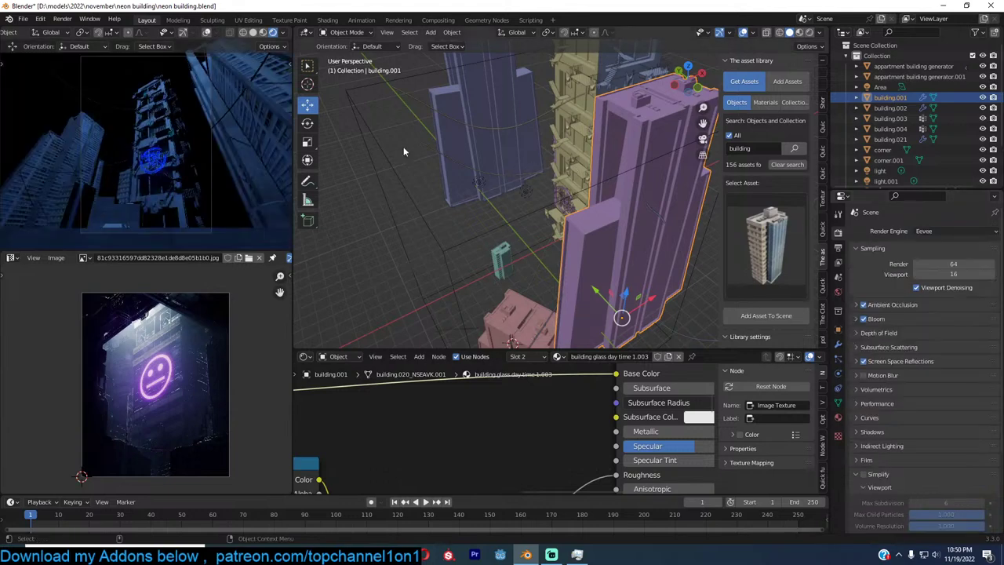
Select the area light beside the buildings and save the file
scroll(174, 125, up, 1)
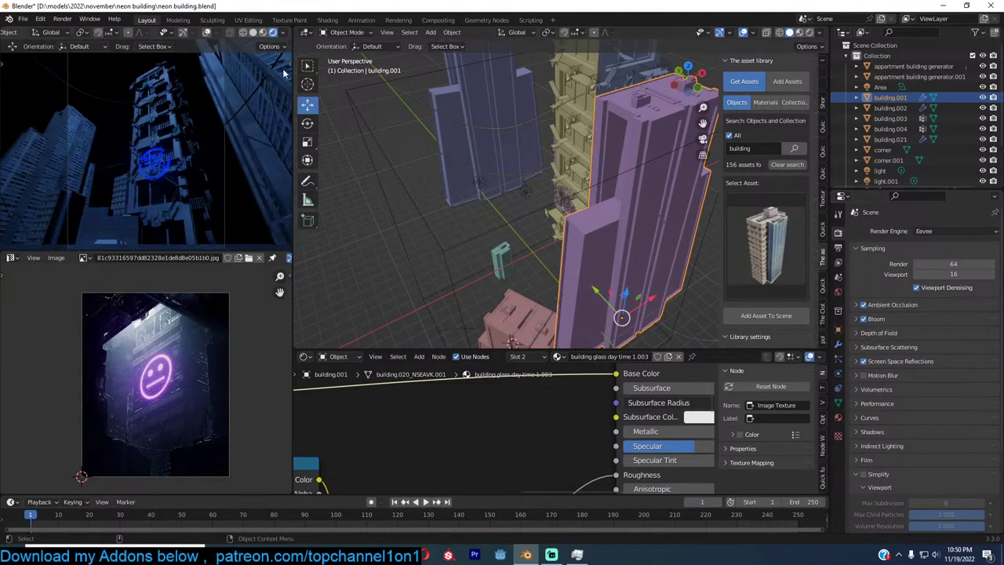
scroll(486, 164, down, 4)
middle_drag(440, 150, 463, 136)
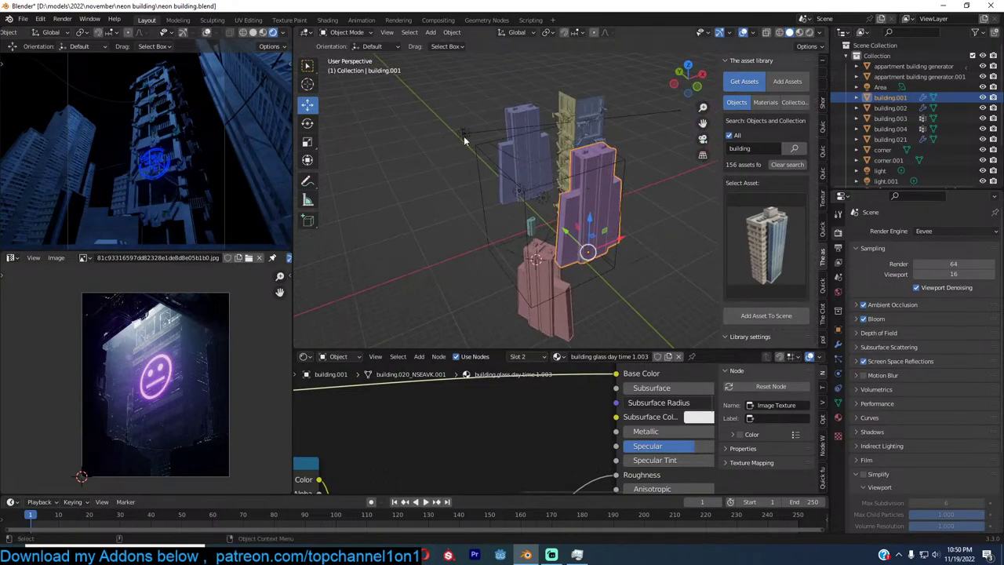
click(464, 134)
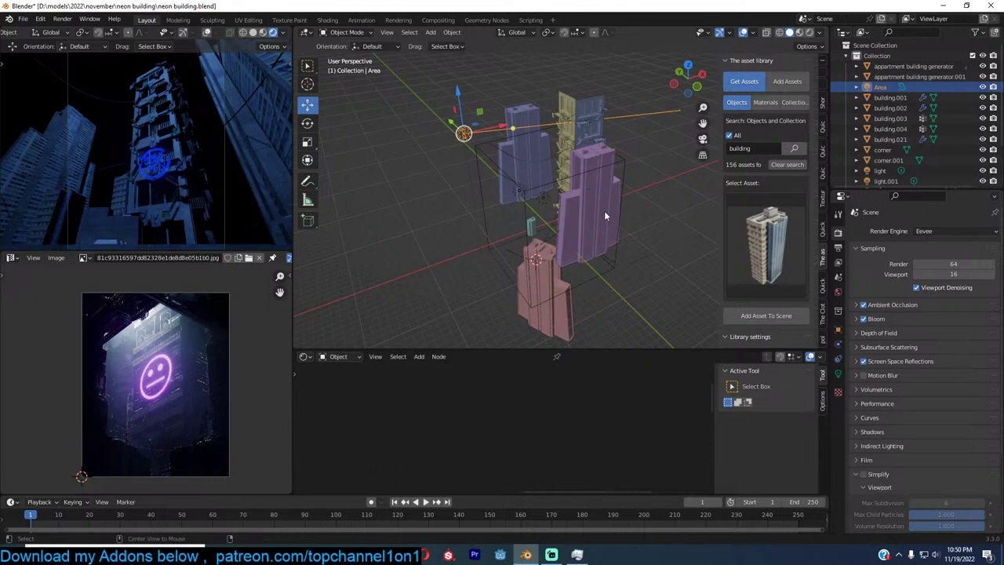
key(ctrl+s)
Select the fog volume object, clear the selection and save the file again
scroll(879, 369, down, 3)
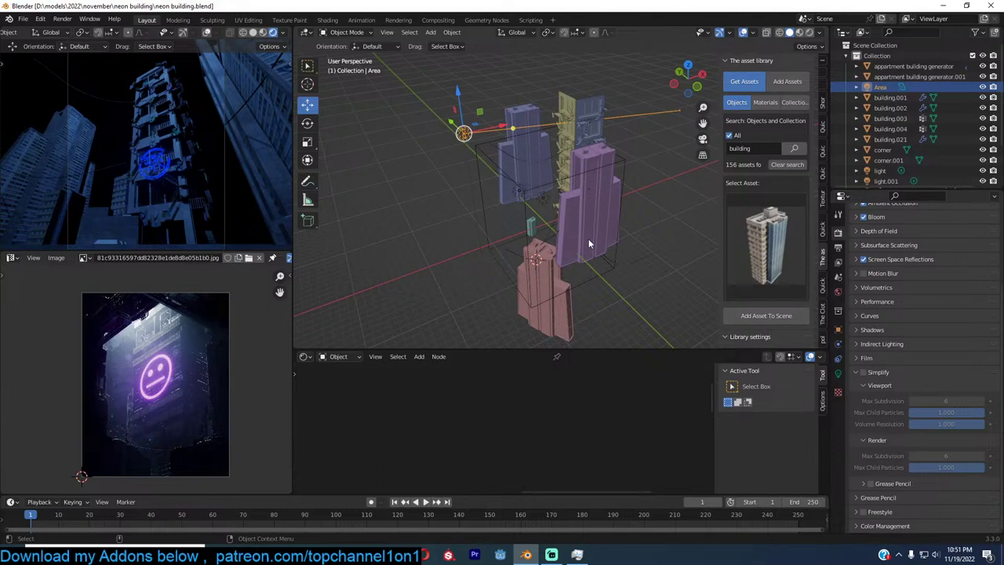
click(499, 257)
click(439, 258)
key(ctrl+s)
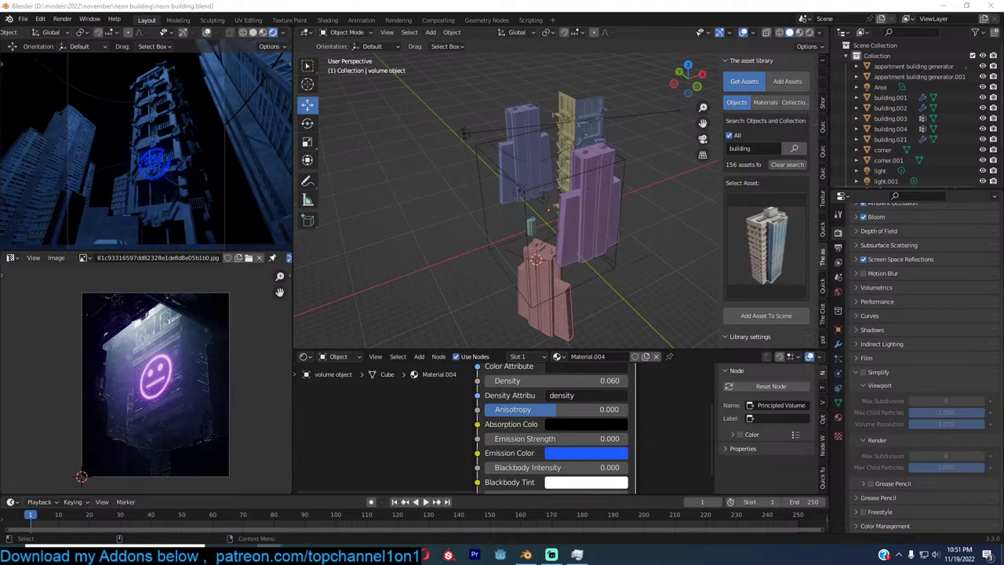
scroll(171, 355, up, 5)
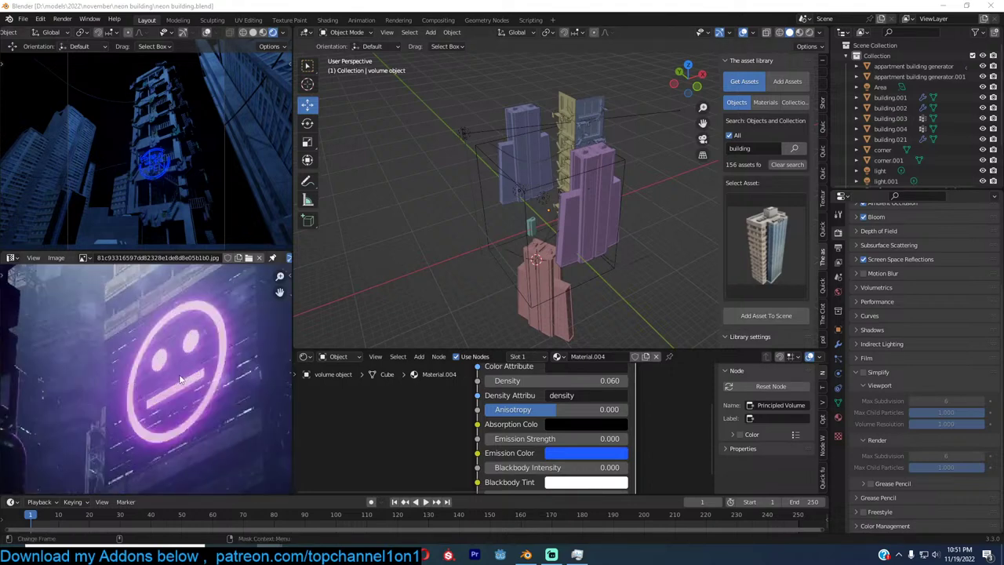
scroll(171, 355, down, 3)
scroll(171, 355, down, 1)
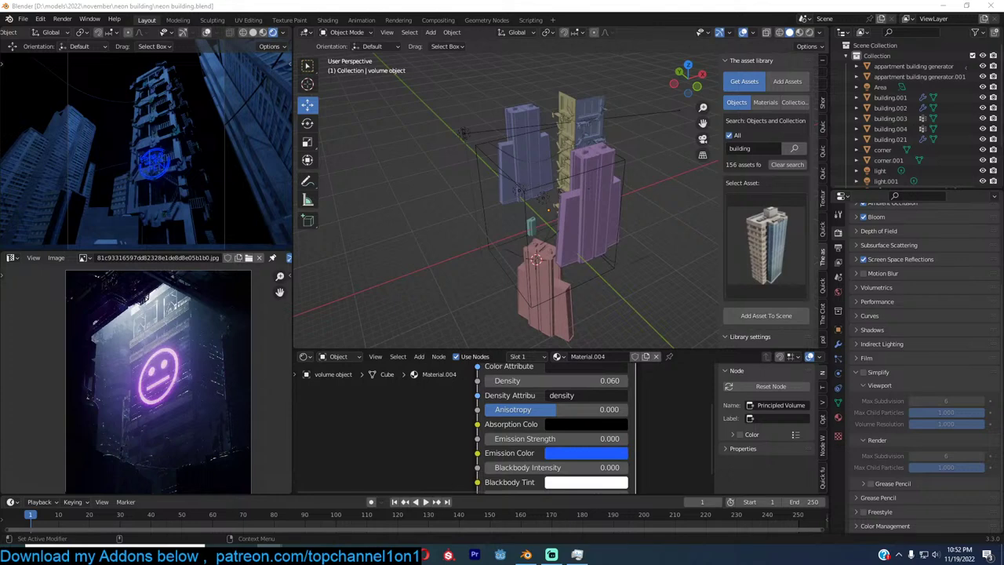
Start a new file from the startup template
scroll(388, 170, up, 2)
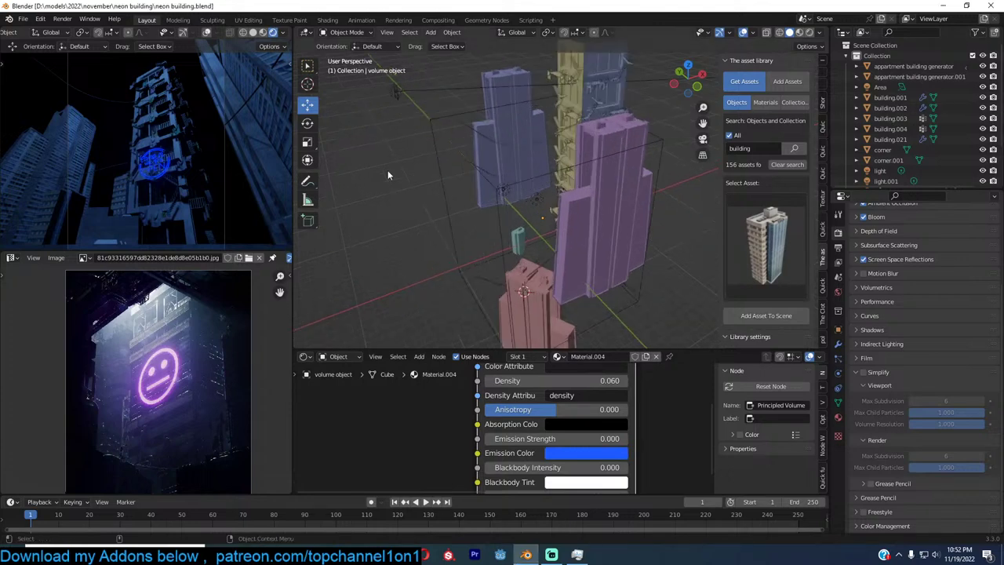
key(ctrl+n)
click(465, 165)
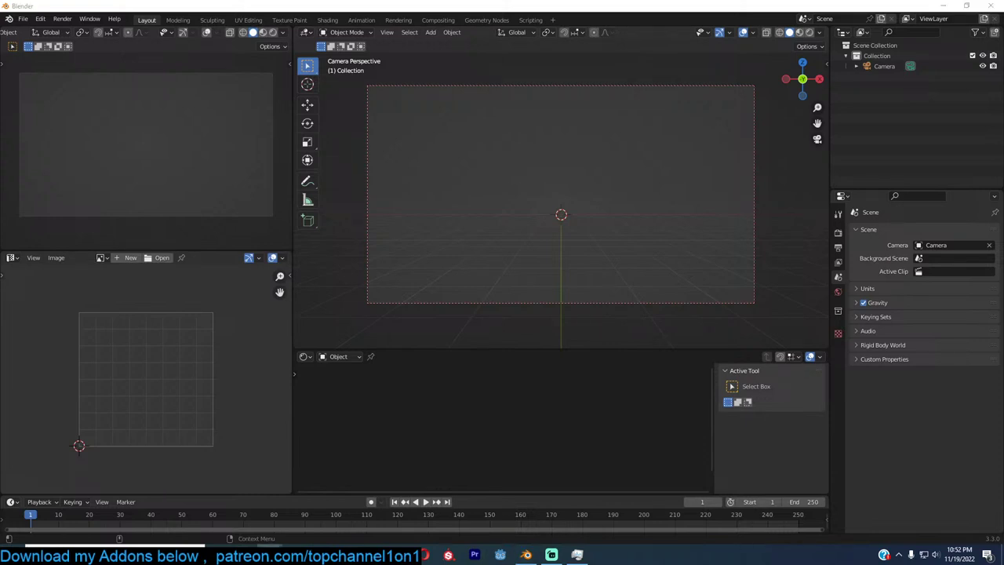
Switch to the Chrome browser and look through the Fantasy city results on Pinterest for reference images
drag(796, 563, 731, 59)
scroll(681, 148, up, 3)
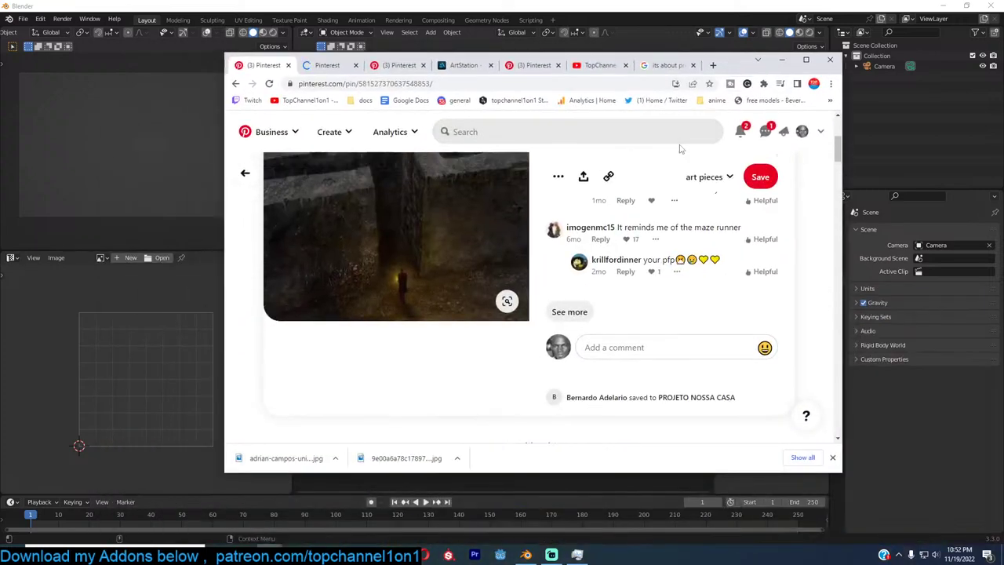
click(315, 65)
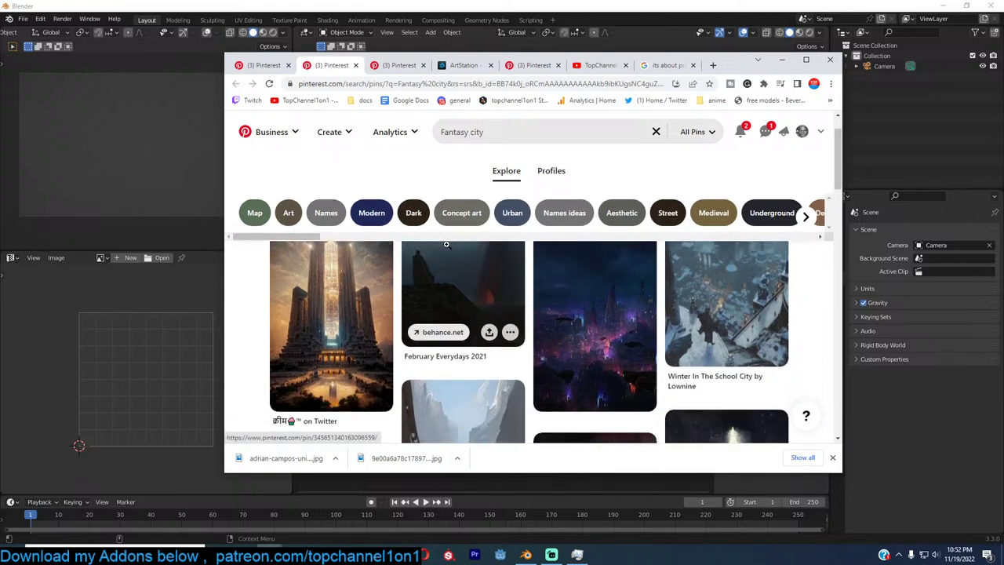
scroll(511, 305, down, 2)
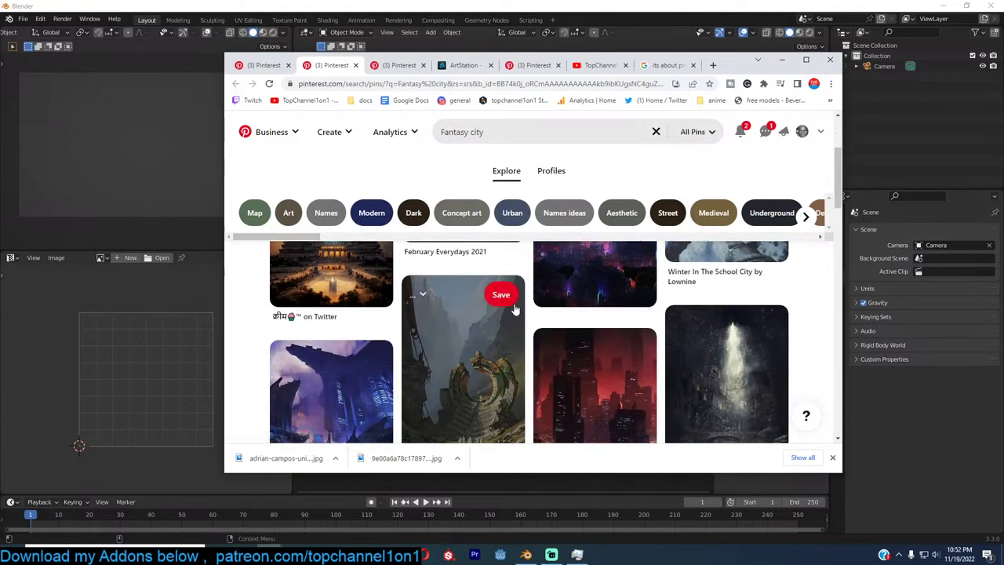
scroll(514, 309, down, 2)
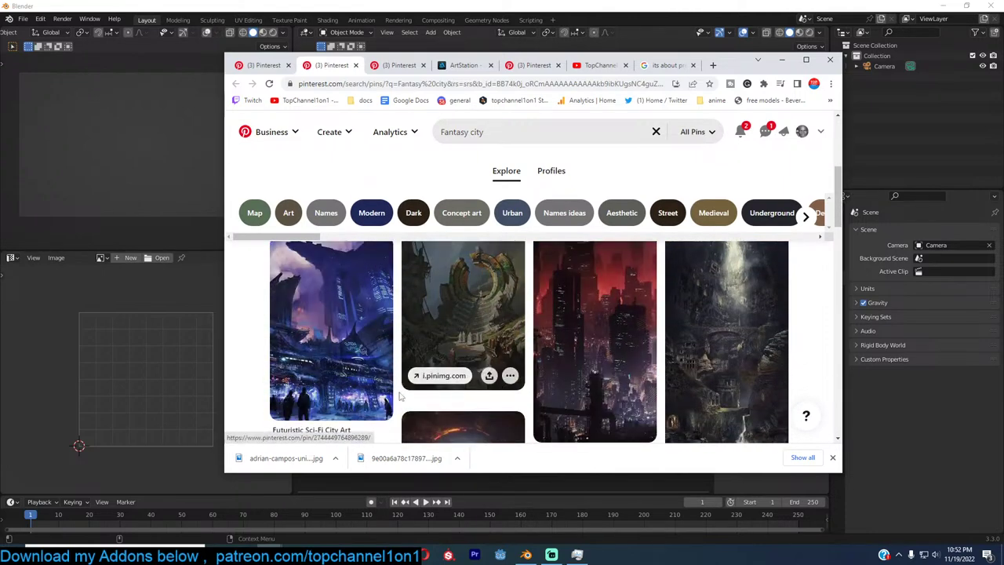
scroll(396, 401, down, 4)
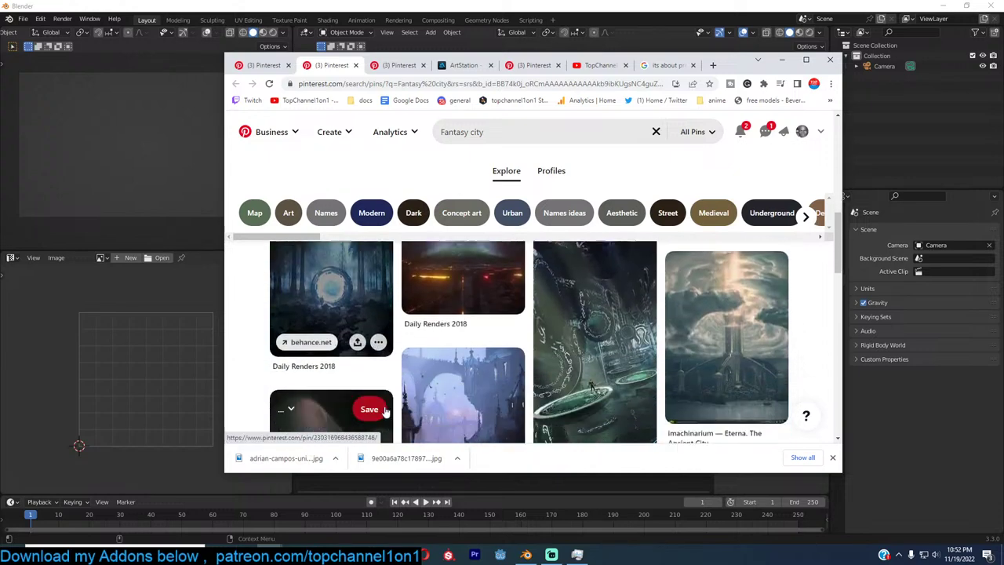
scroll(623, 409, down, 1)
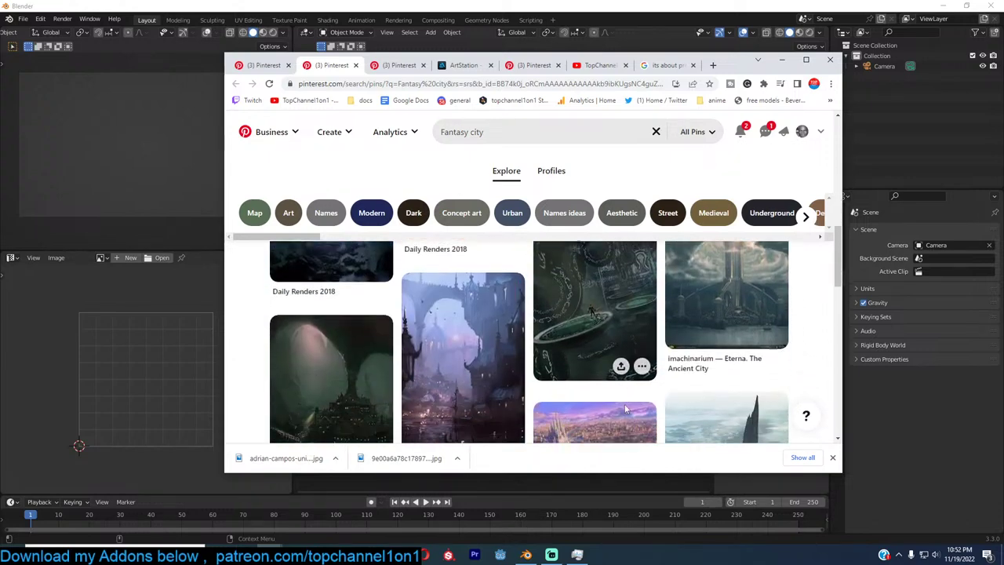
scroll(625, 408, down, 1)
scroll(626, 403, down, 2)
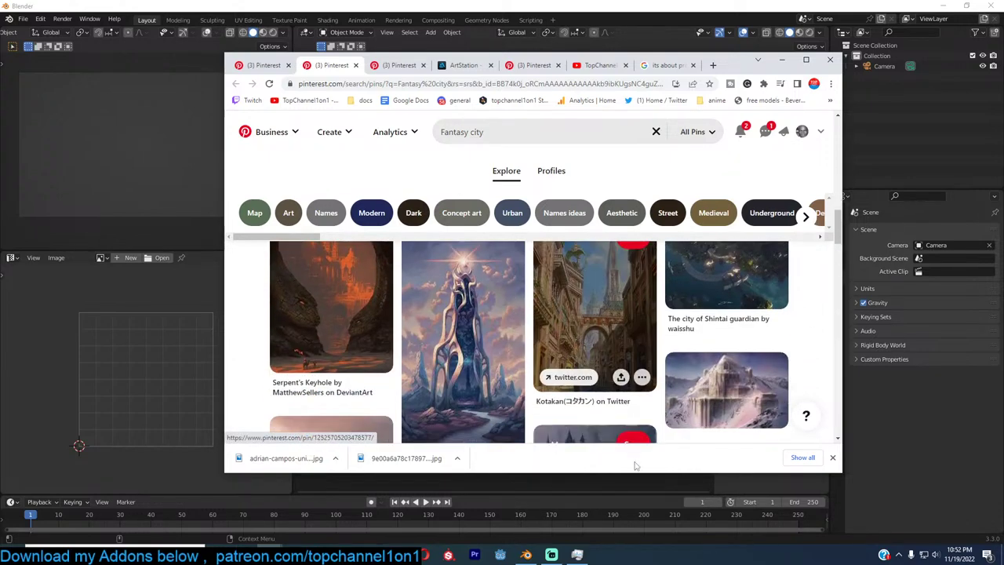
Extend the browser window to full screen height and open the pin of the red tree beneath a round skylight in a new tab
drag(718, 54, 718, 2)
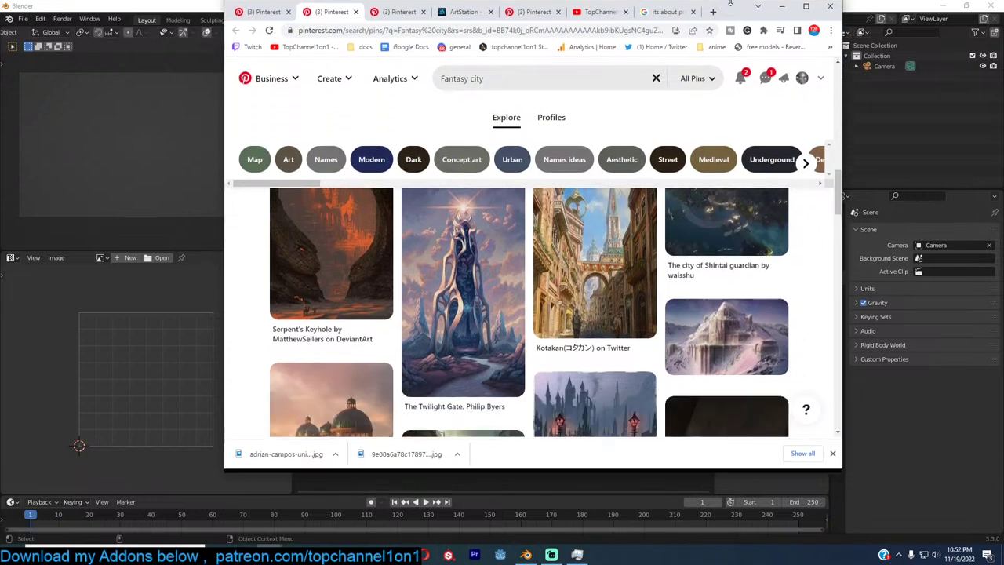
scroll(650, 350, down, 5)
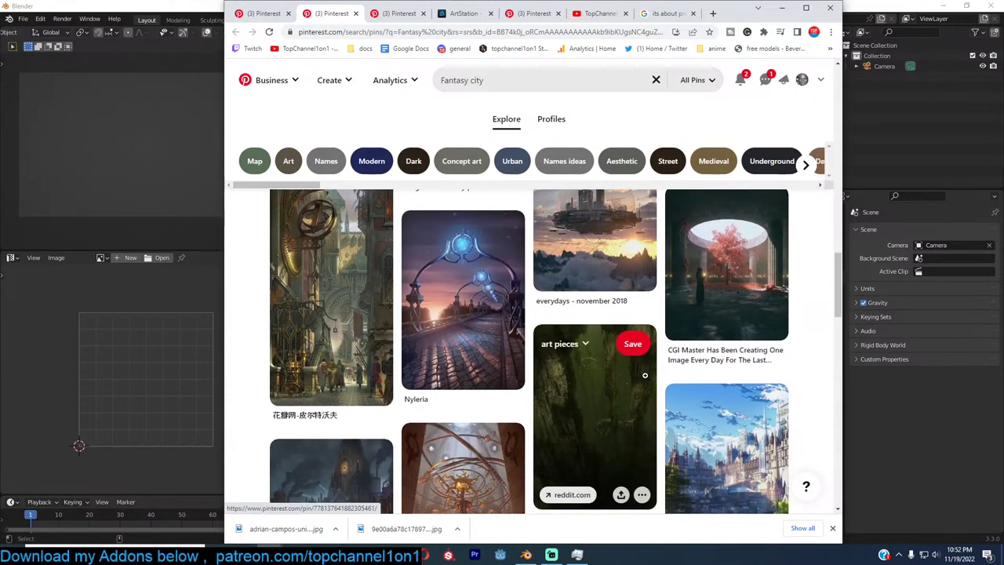
right_click(755, 260)
click(792, 271)
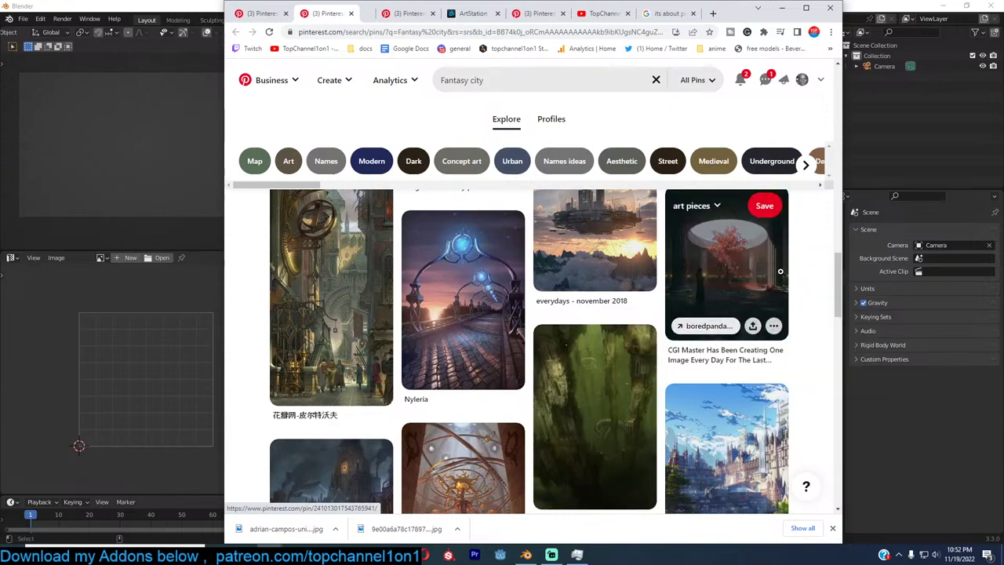
Examine more of the Fantasy city pins for castles, towers and other city compositions usable as references
scroll(611, 368, down, 4)
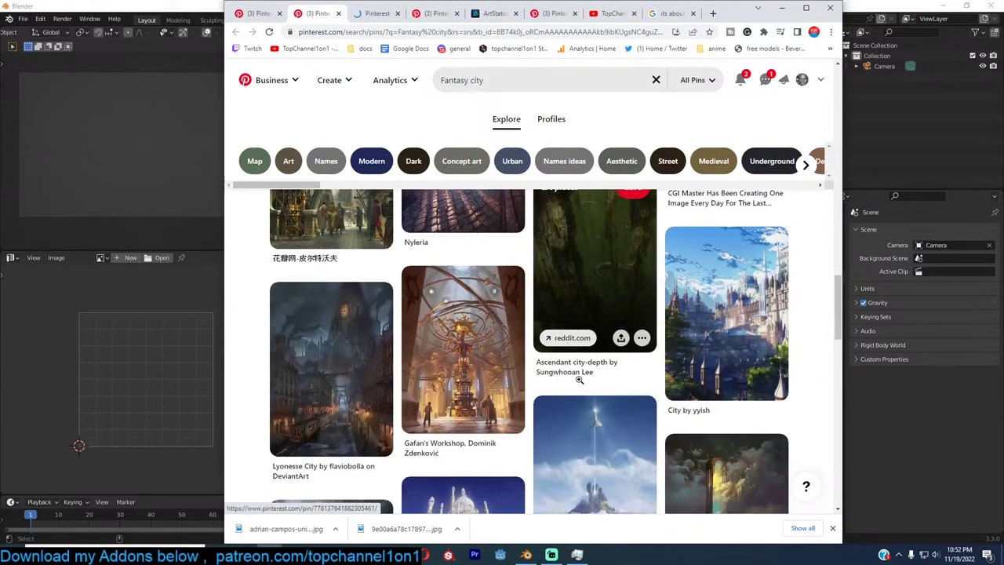
scroll(579, 379, down, 2)
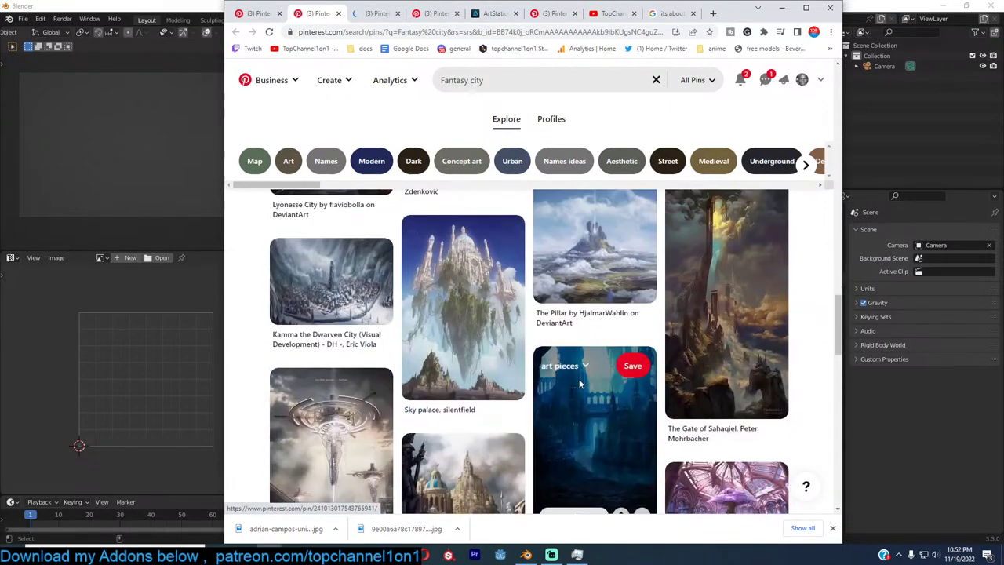
scroll(579, 379, down, 2)
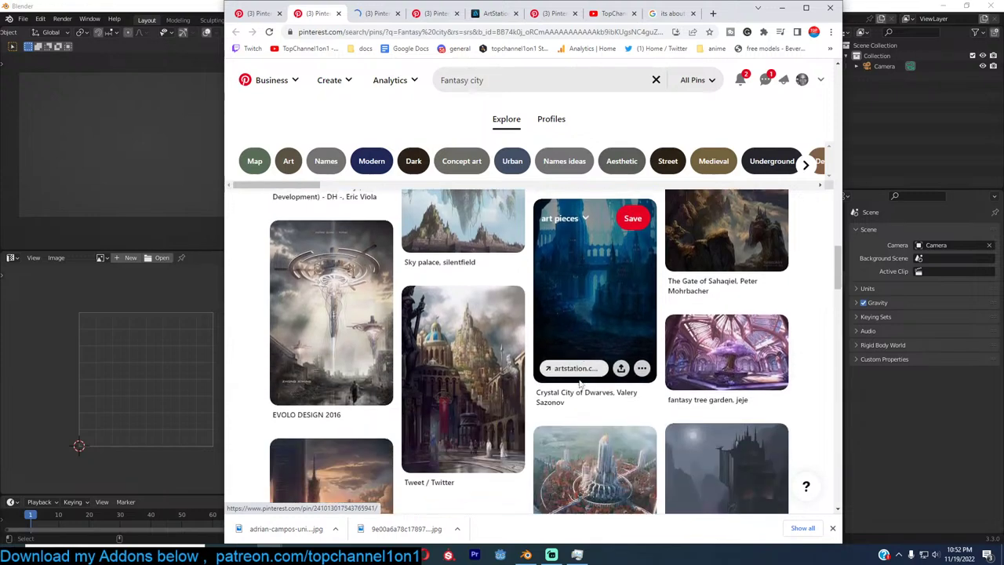
scroll(578, 379, down, 2)
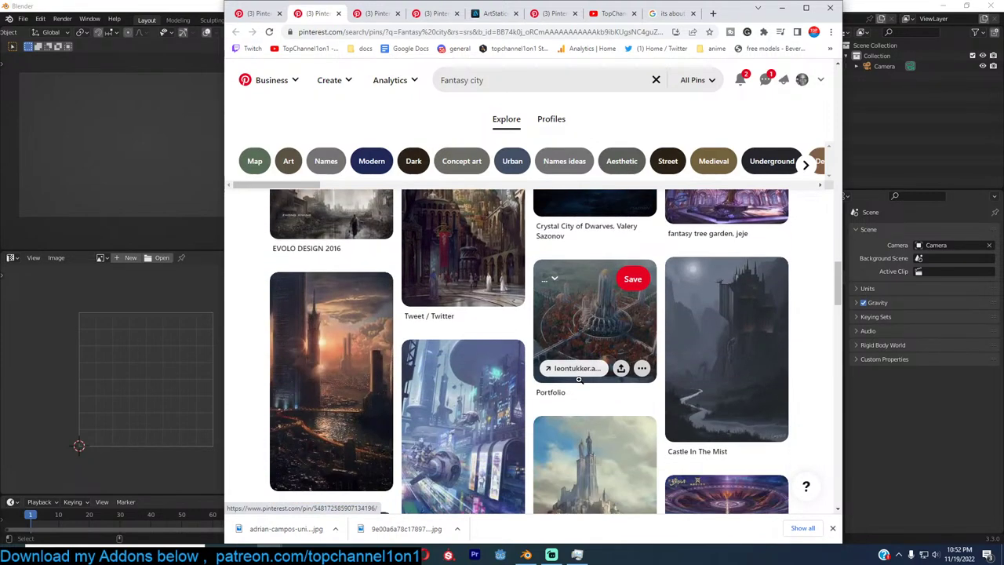
scroll(606, 328, down, 1)
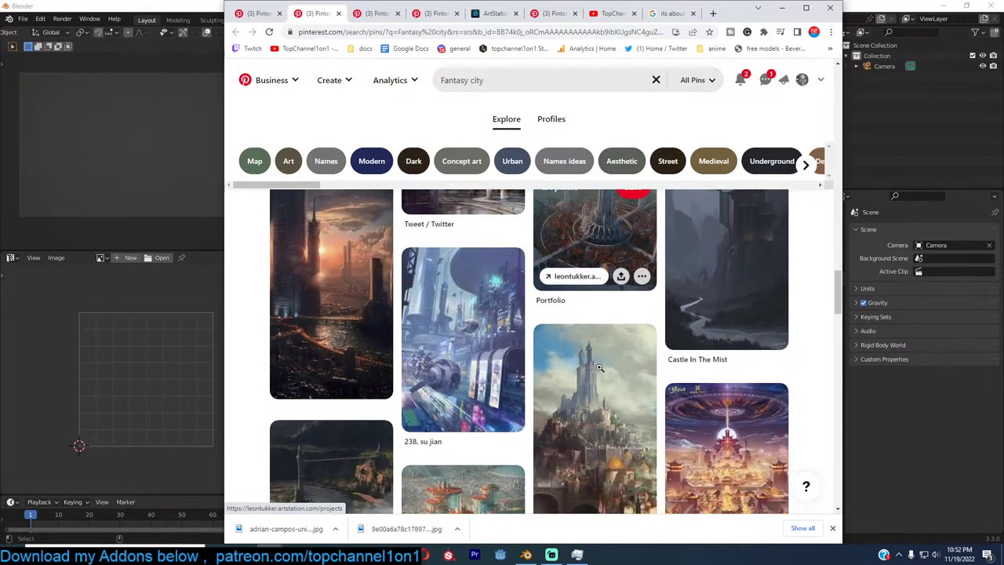
scroll(690, 386, down, 2)
scroll(691, 384, down, 1)
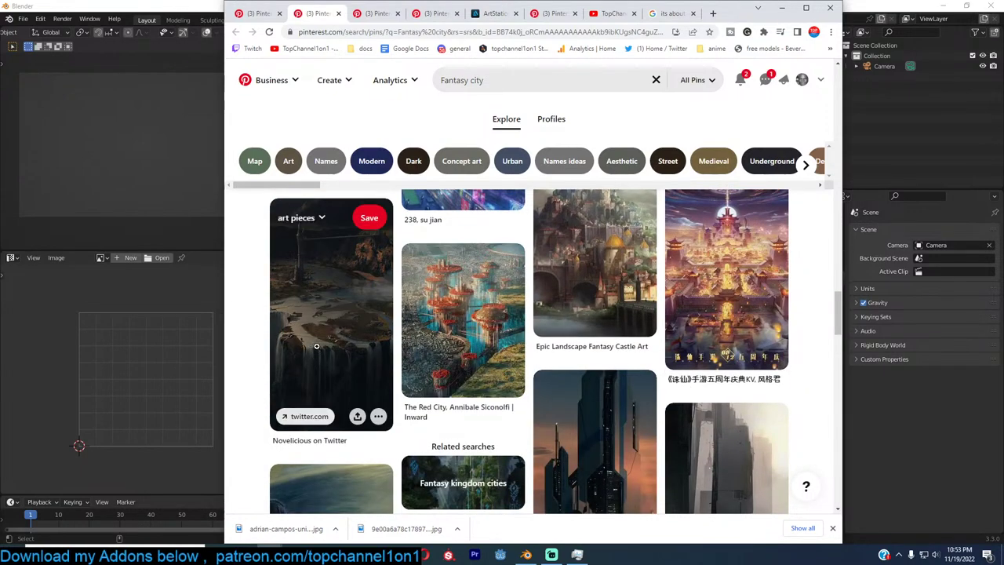
scroll(318, 365, down, 1)
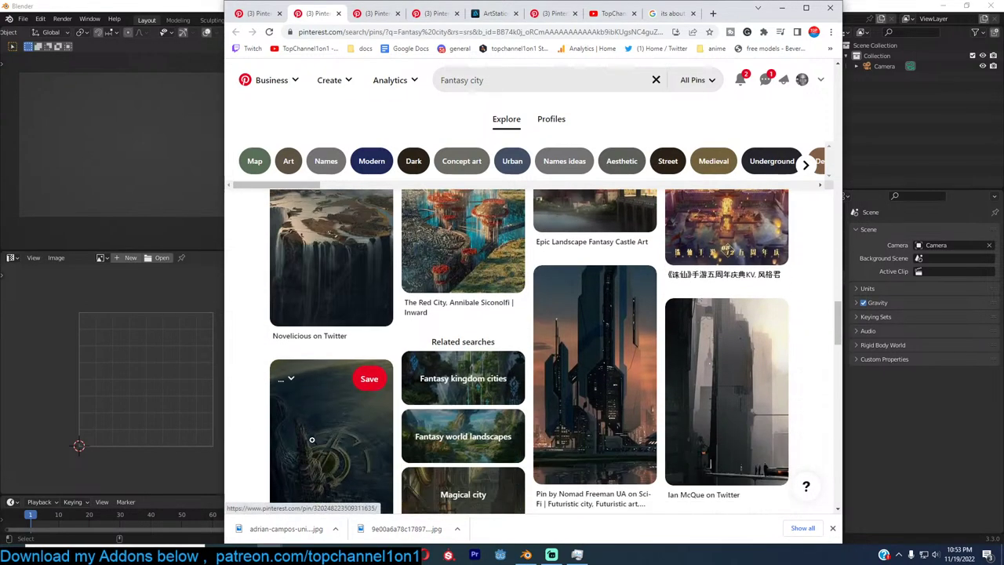
scroll(296, 398, down, 2)
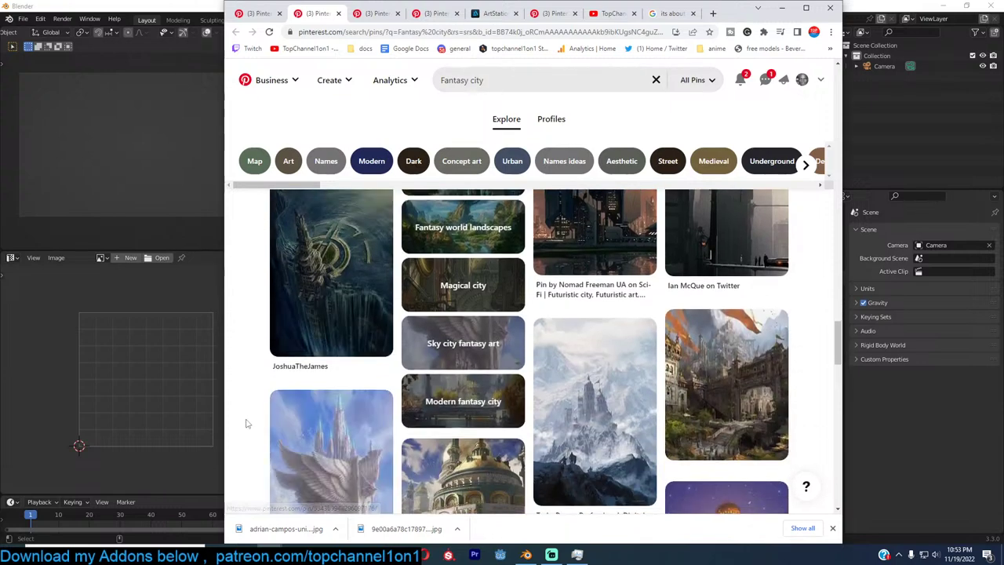
scroll(247, 424, down, 2)
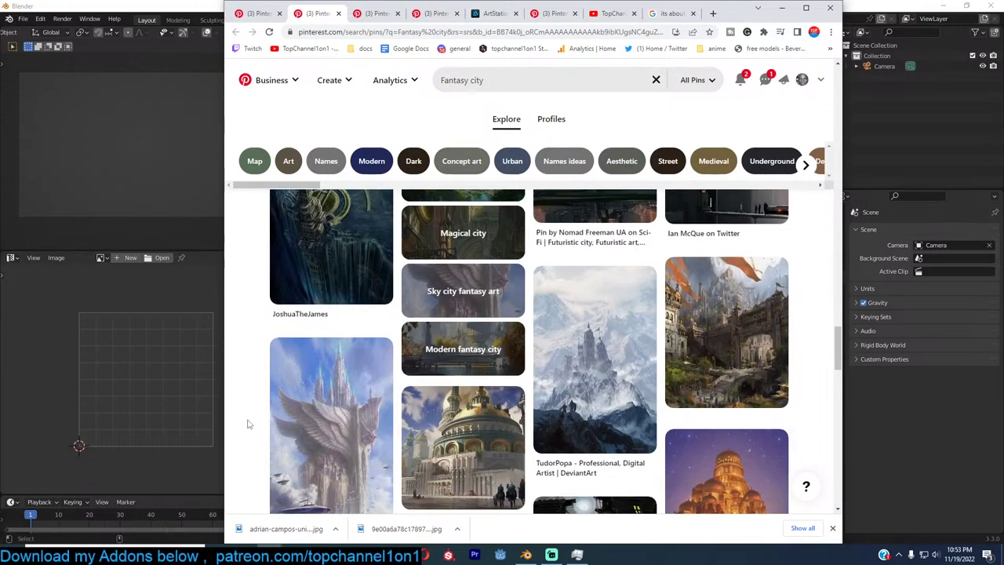
scroll(247, 424, down, 2)
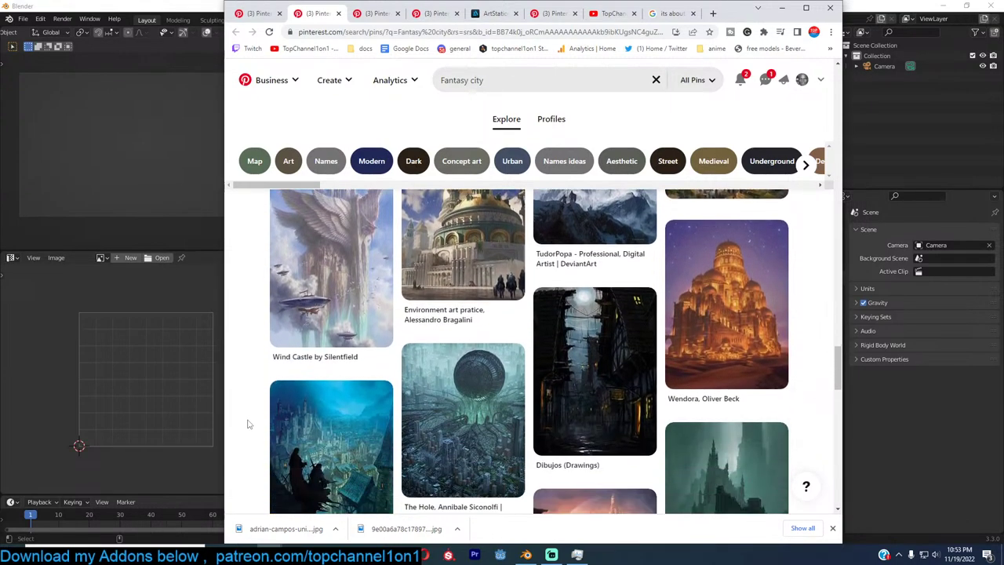
scroll(247, 423, down, 3)
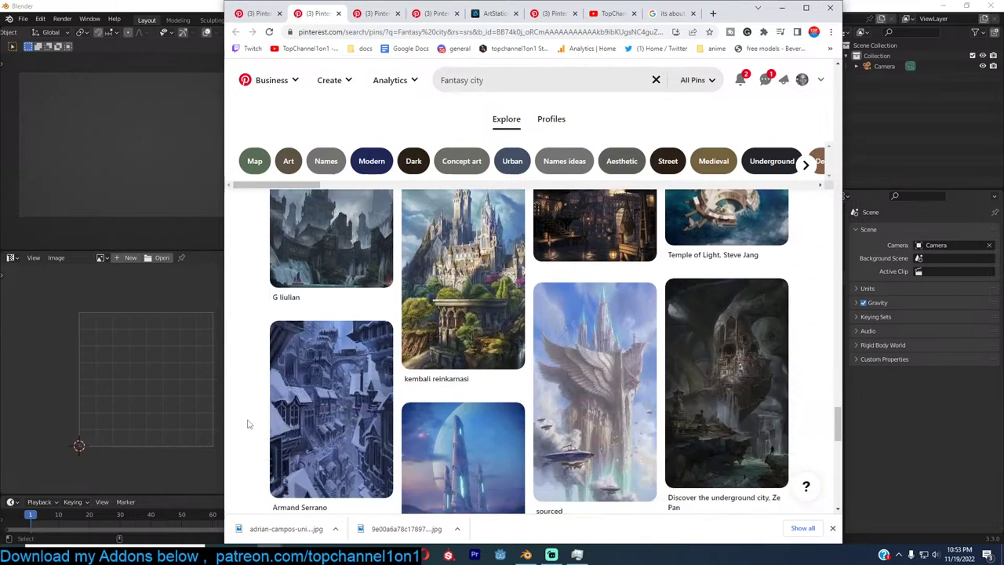
scroll(247, 424, down, 5)
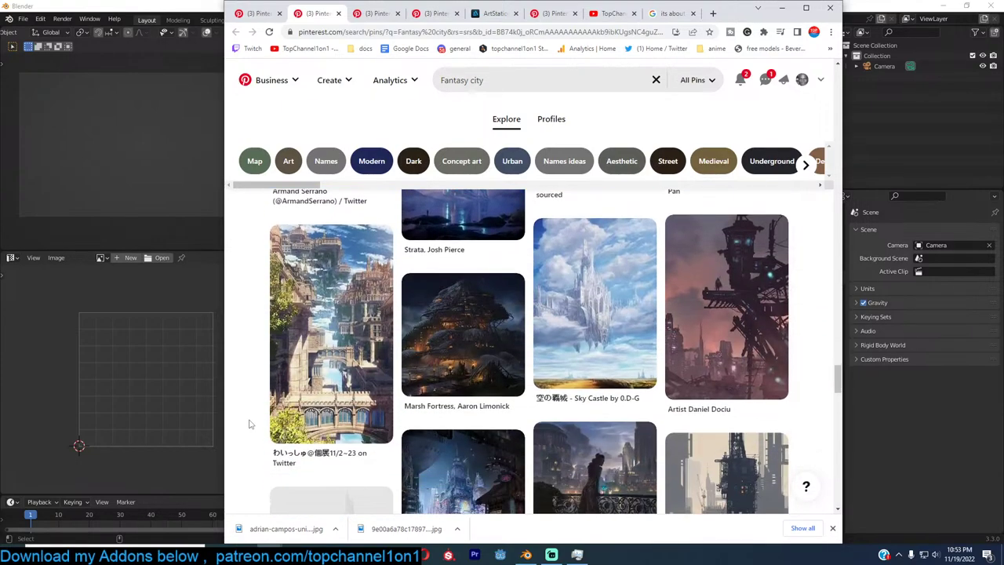
scroll(250, 424, down, 4)
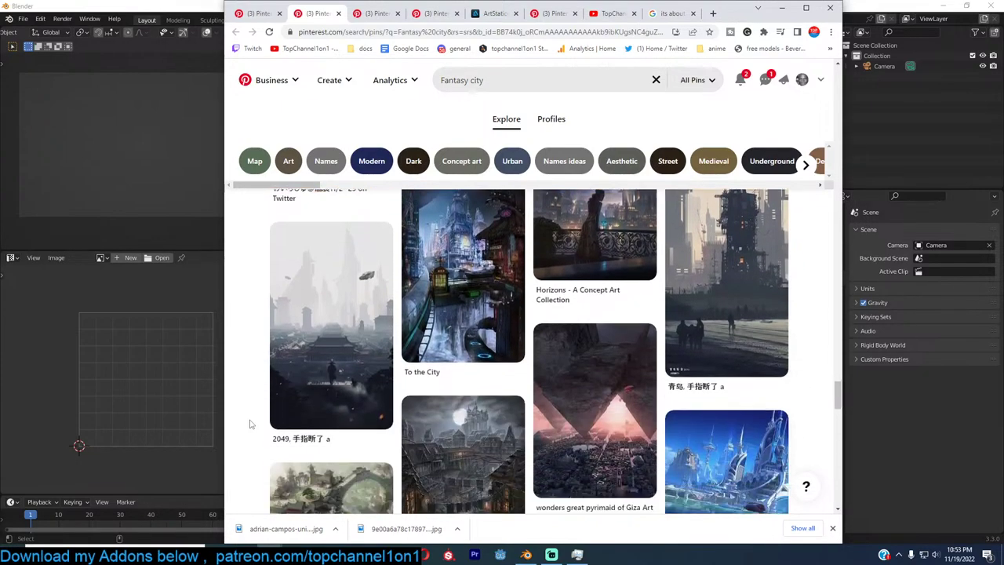
scroll(249, 424, down, 7)
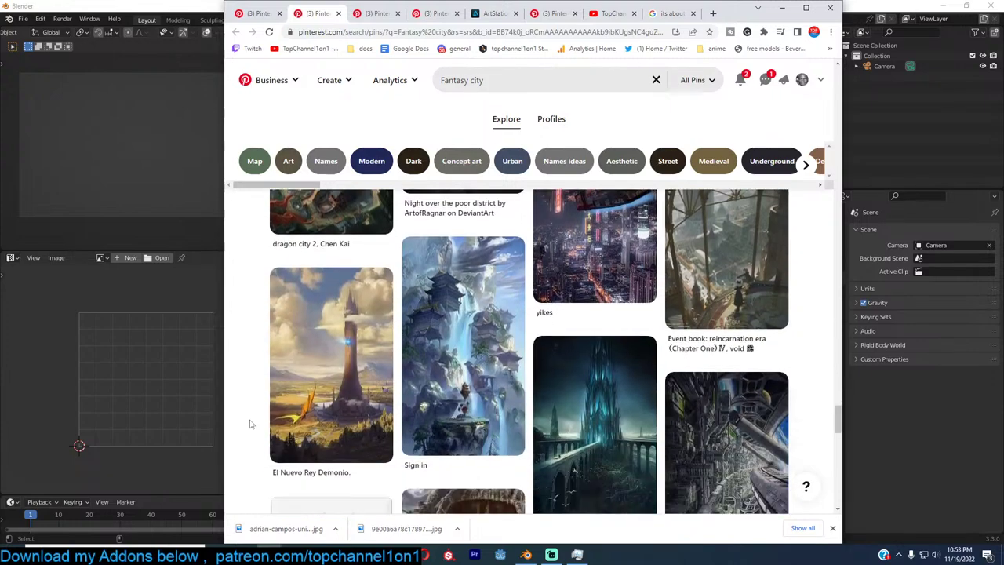
scroll(250, 425, down, 8)
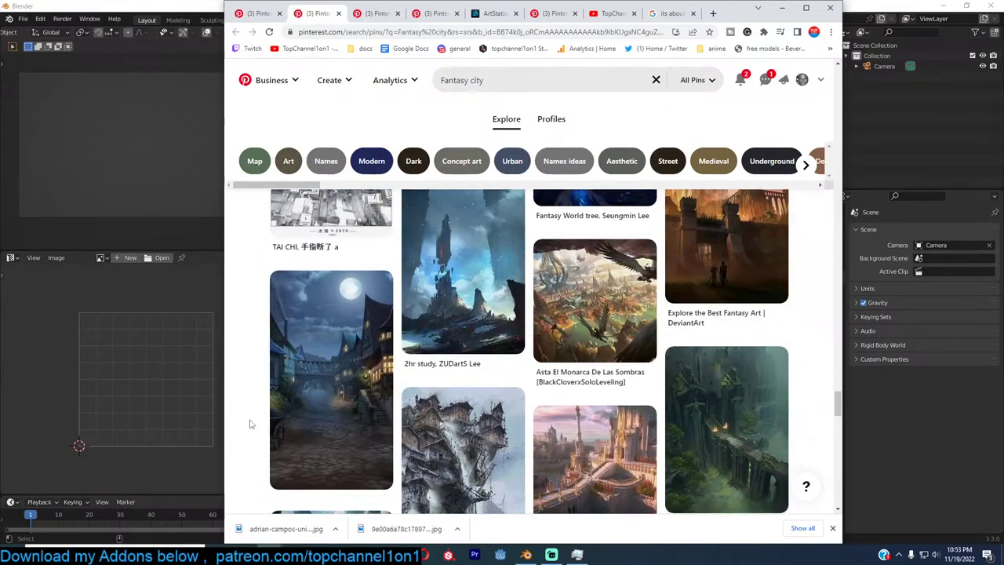
scroll(250, 424, down, 8)
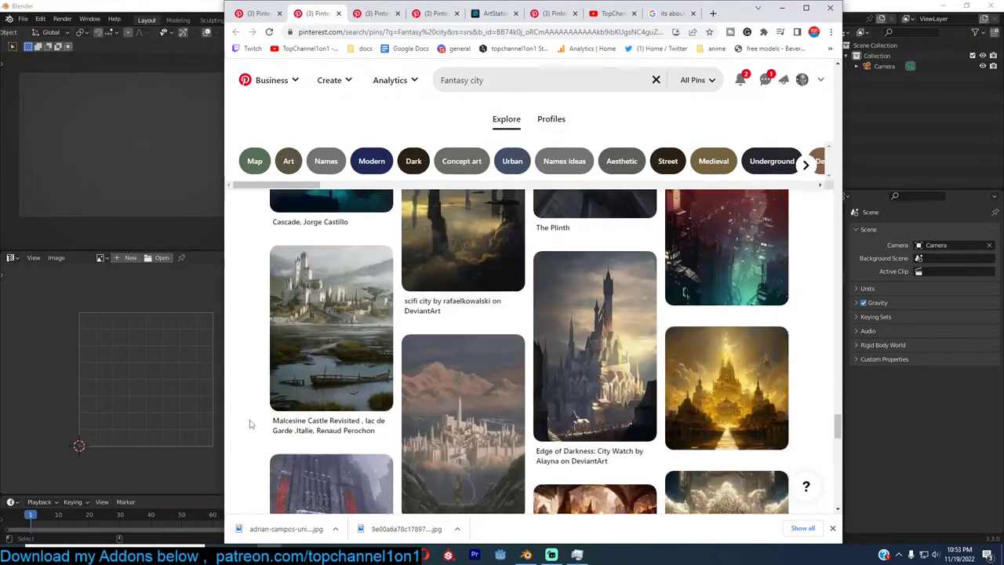
scroll(250, 424, down, 8)
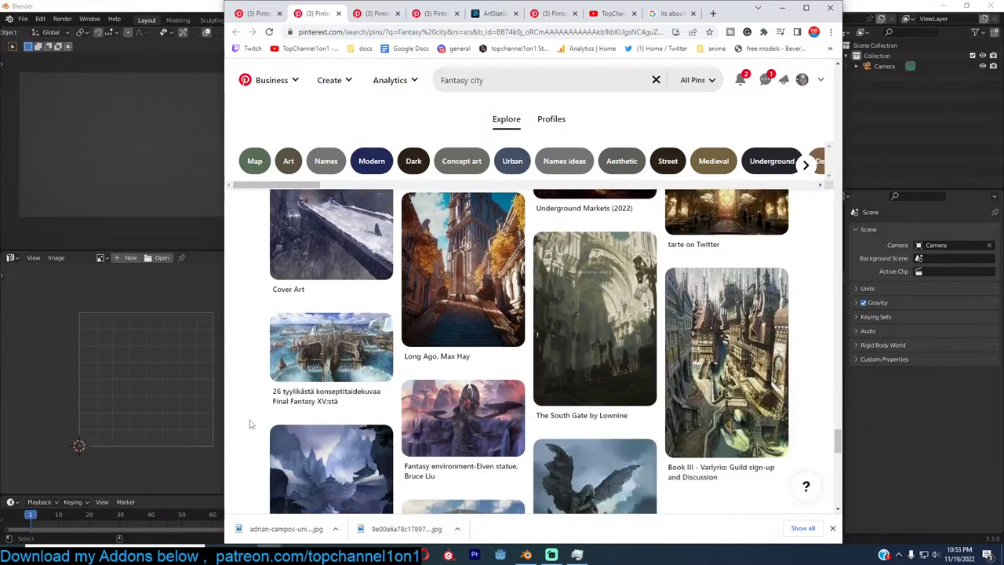
scroll(249, 424, down, 8)
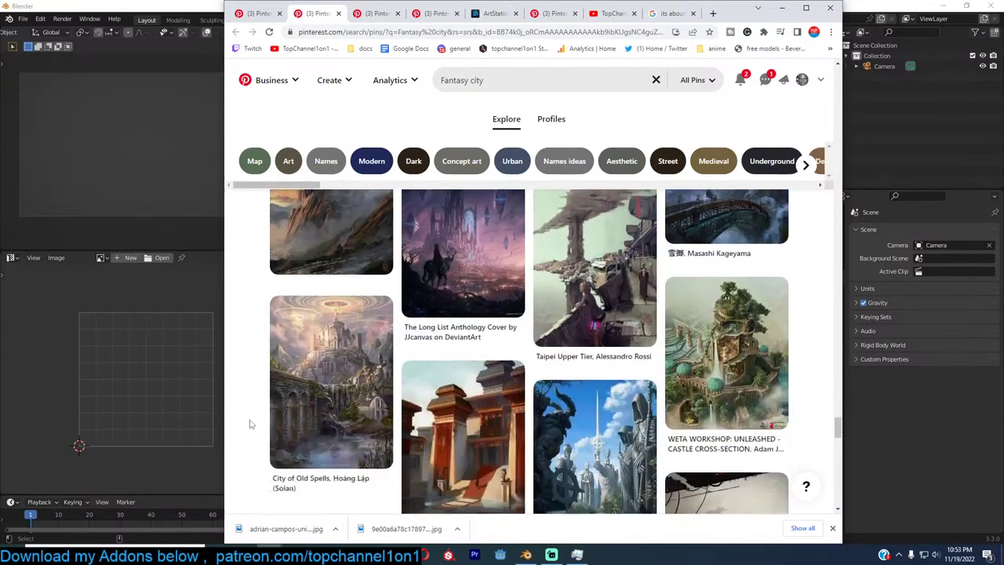
scroll(249, 424, down, 3)
Save the red tree pin's image as a JPEG in the pack 2 folder under its suggested file name
click(373, 14)
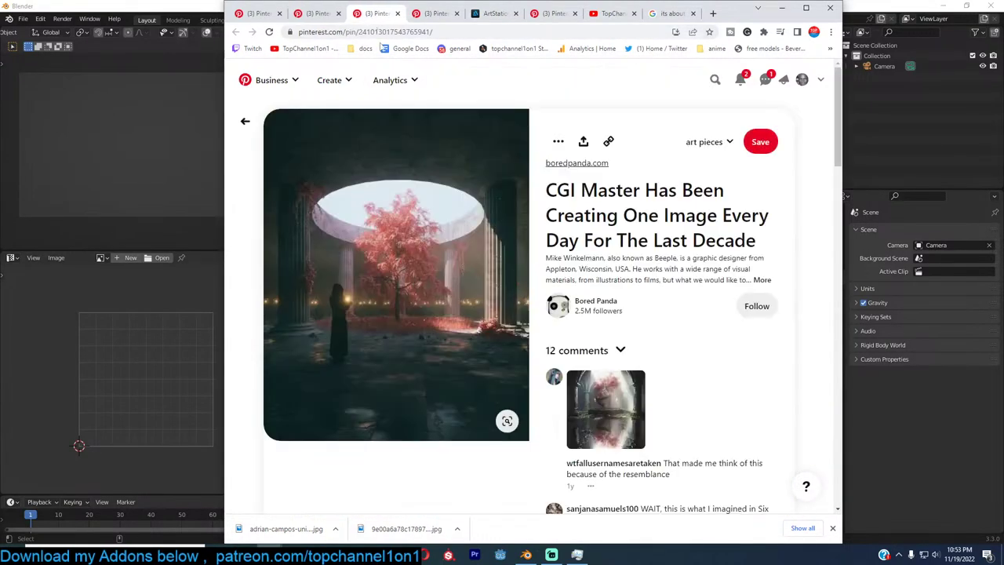
scroll(431, 334, down, 1)
right_click(444, 172)
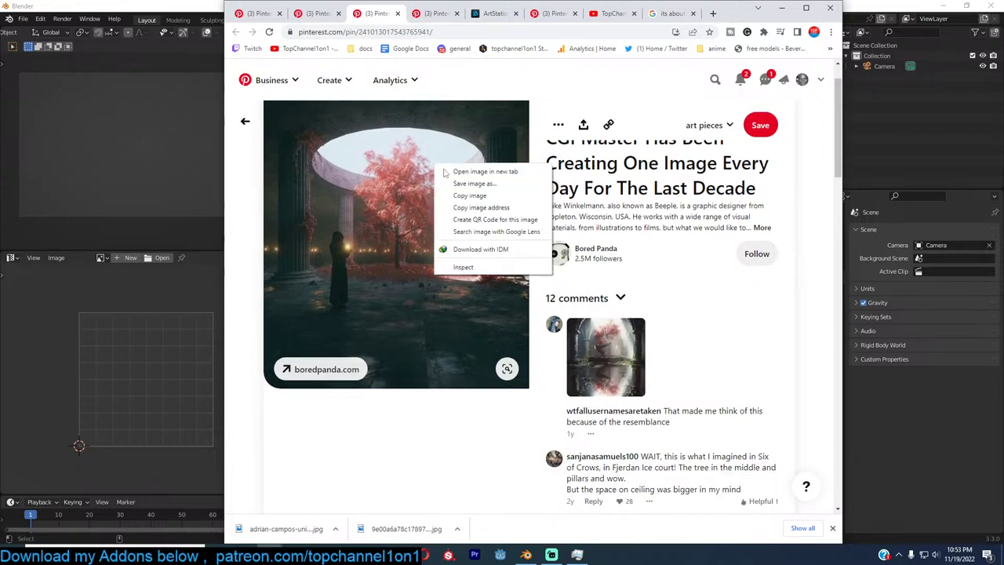
click(475, 182)
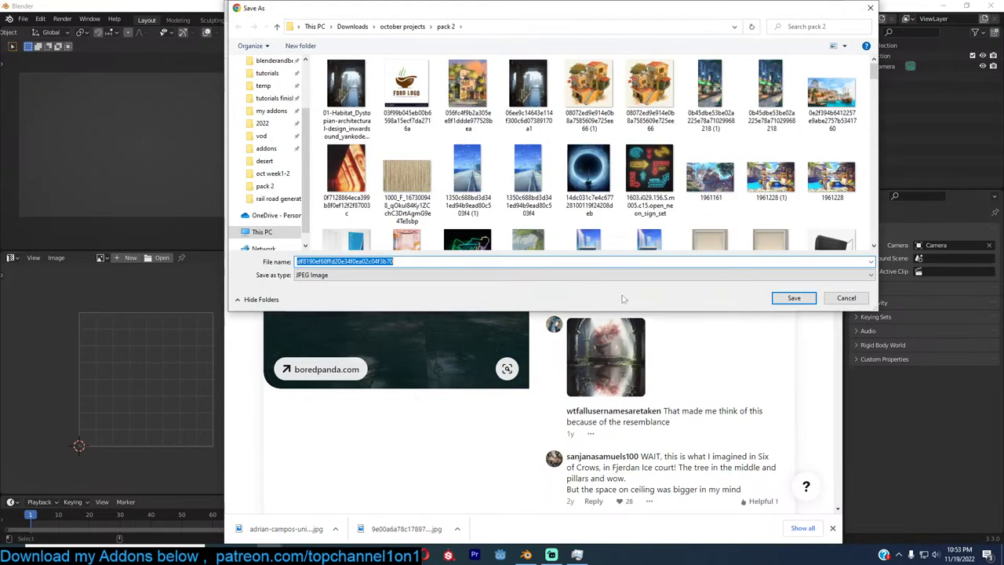
click(782, 300)
Look through the Mad architects results on Pinterest and close that tab
key(alt+Left)
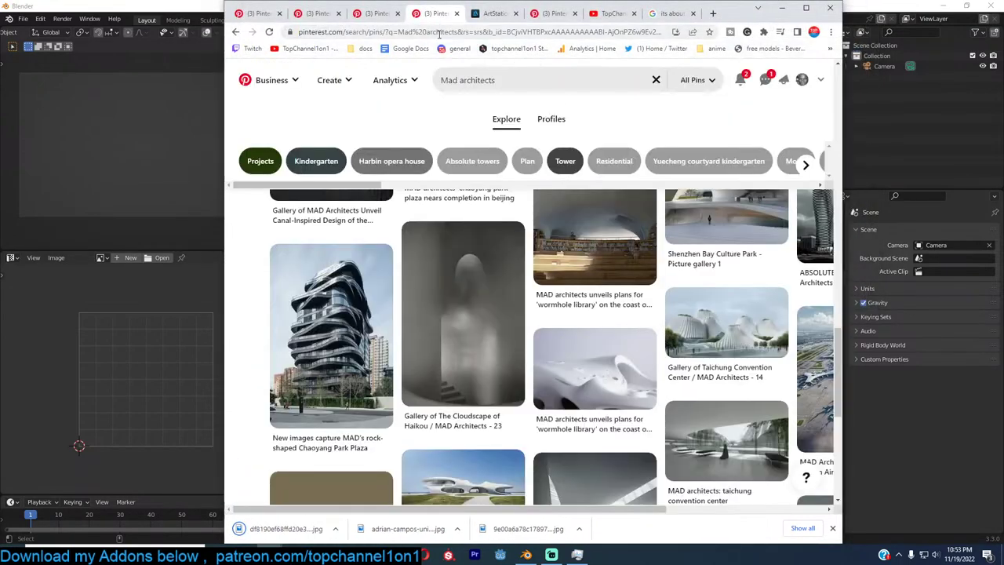
scroll(233, 351, down, 5)
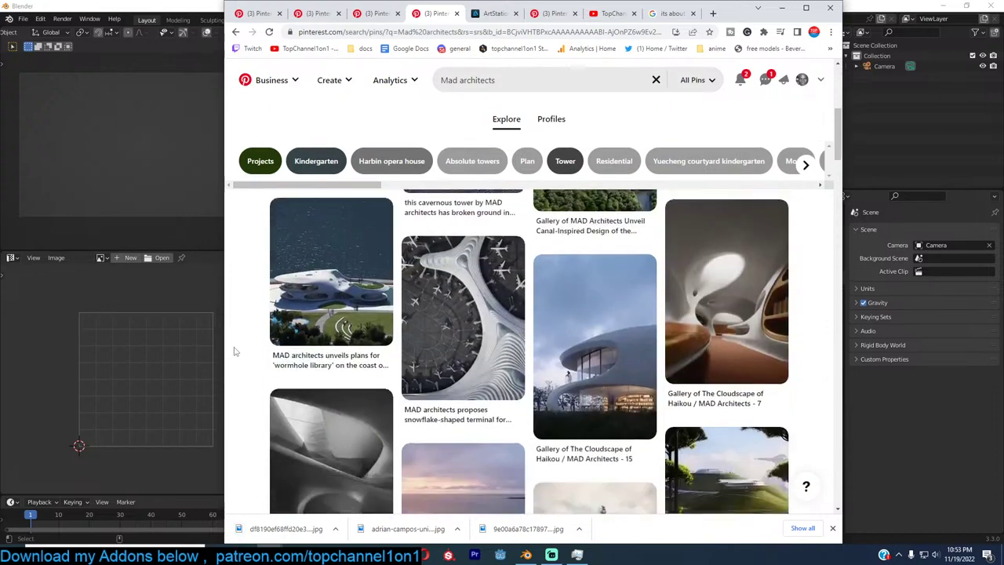
scroll(233, 351, down, 5)
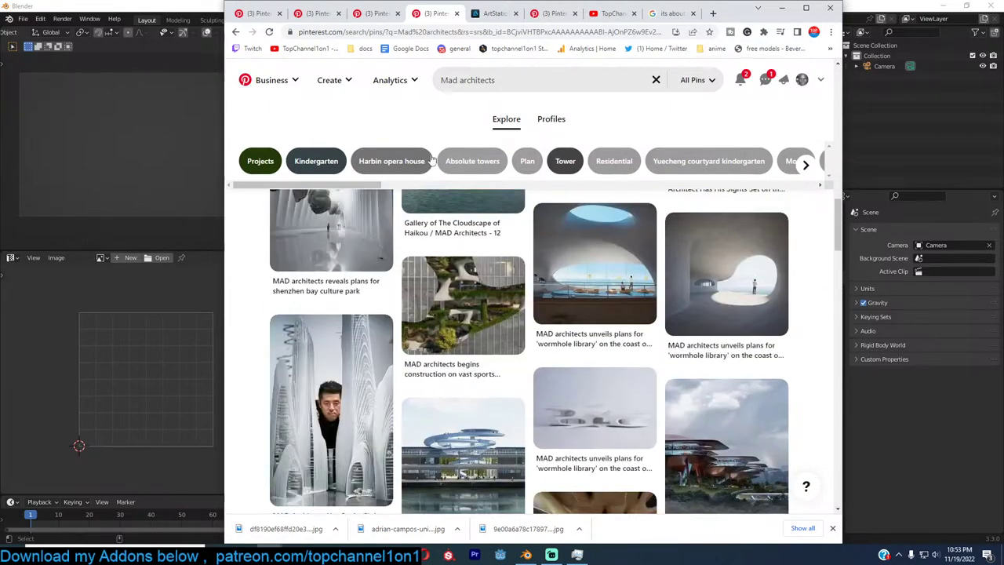
click(457, 13)
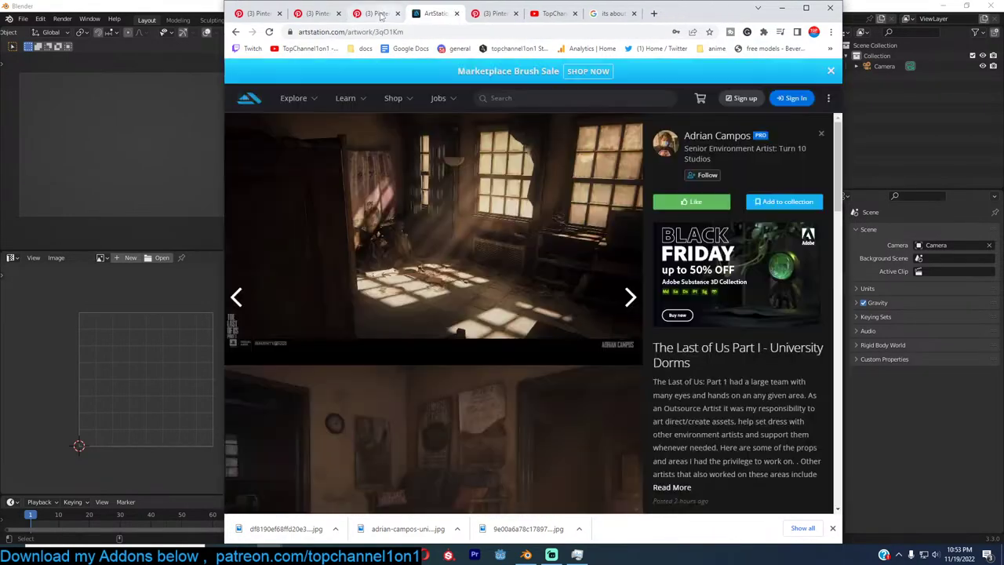
Return to the red tree pin's page and open the related everydays pin of the tree hanging in a dark hall in a new tab
click(374, 14)
scroll(406, 242, down, 5)
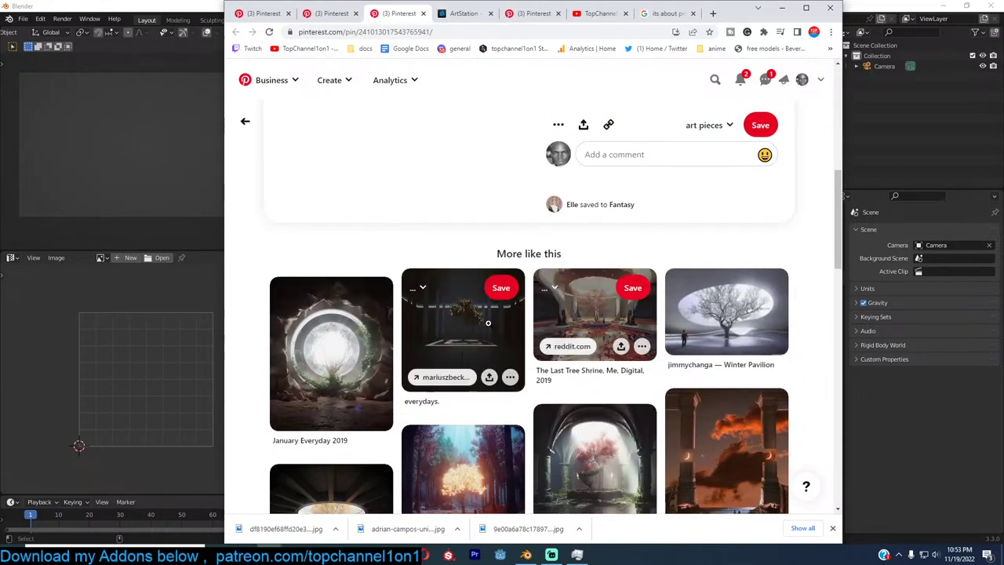
right_click(468, 327)
click(518, 335)
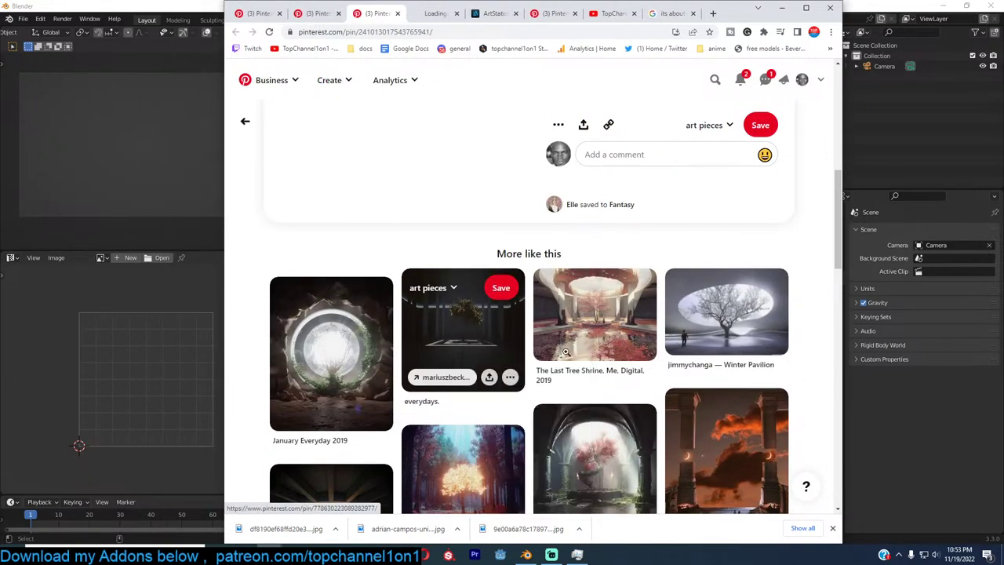
Examine the related pins below the red tree pin for further temple, column and nature compositions
scroll(346, 372, down, 3)
scroll(451, 419, down, 2)
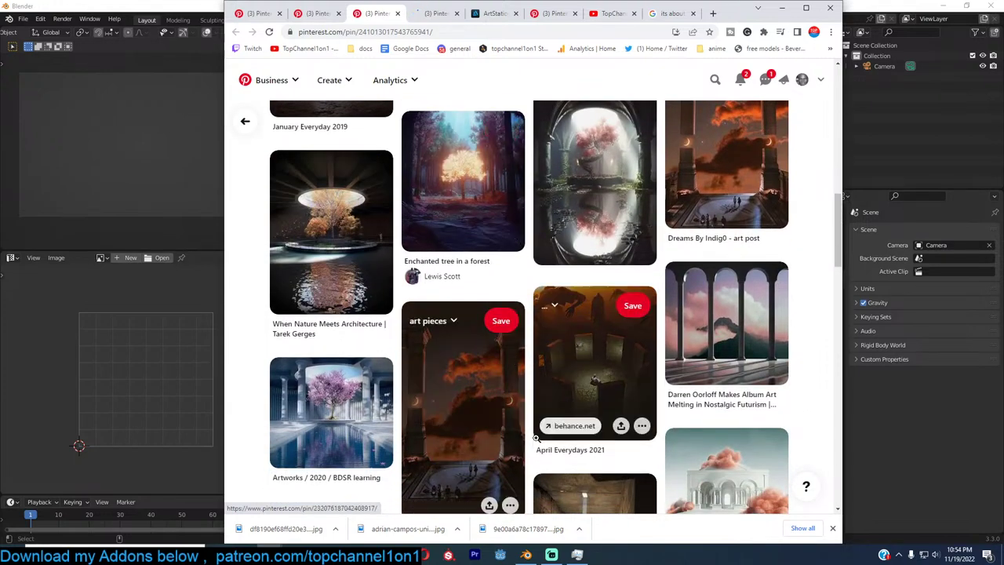
scroll(535, 438, down, 2)
scroll(535, 438, down, 4)
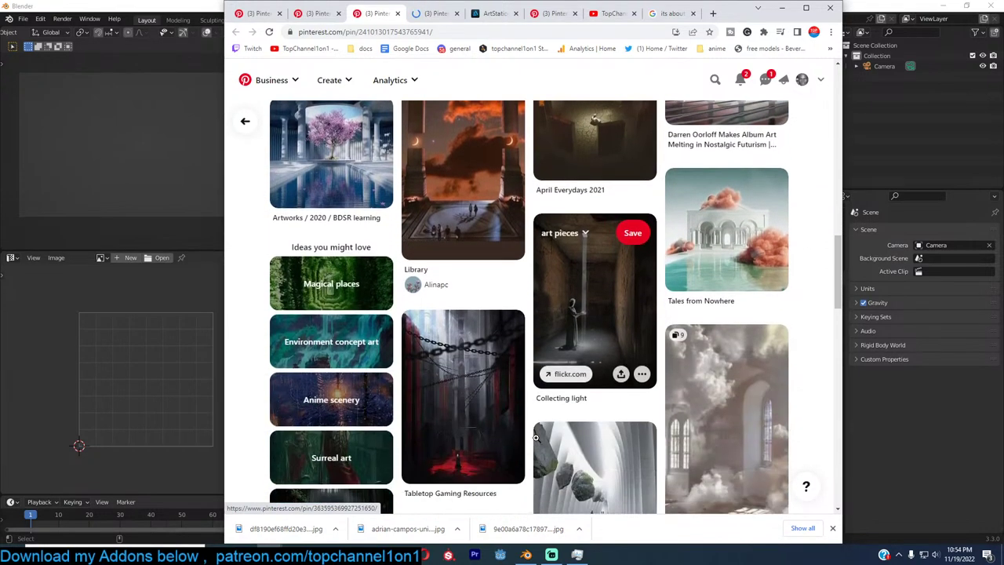
scroll(536, 438, down, 12)
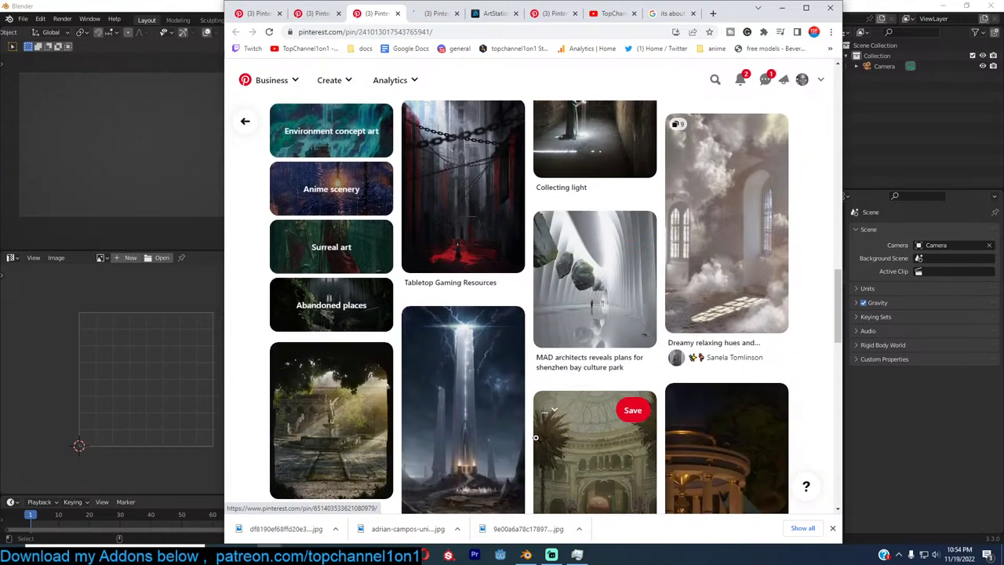
scroll(536, 437, down, 15)
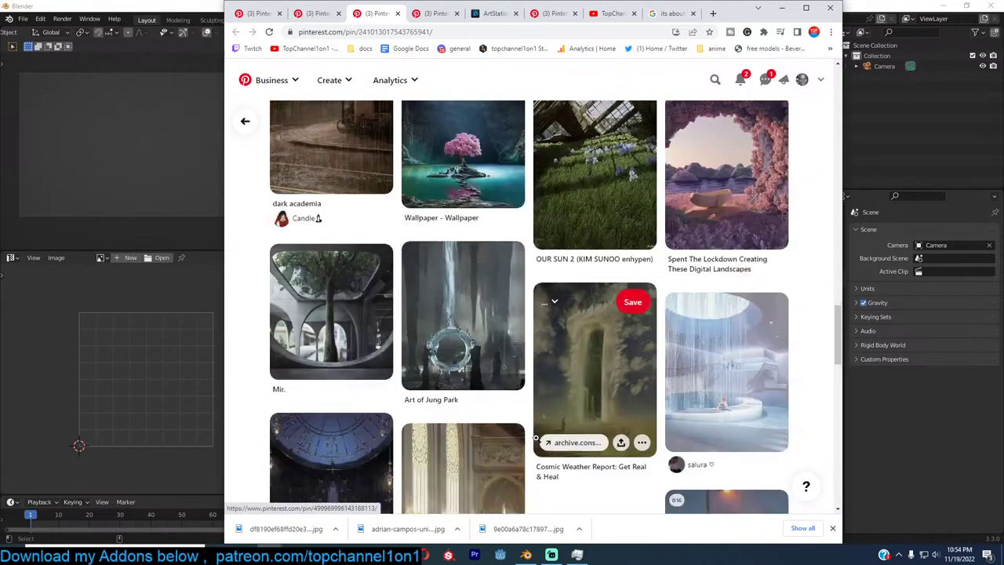
scroll(536, 438, down, 5)
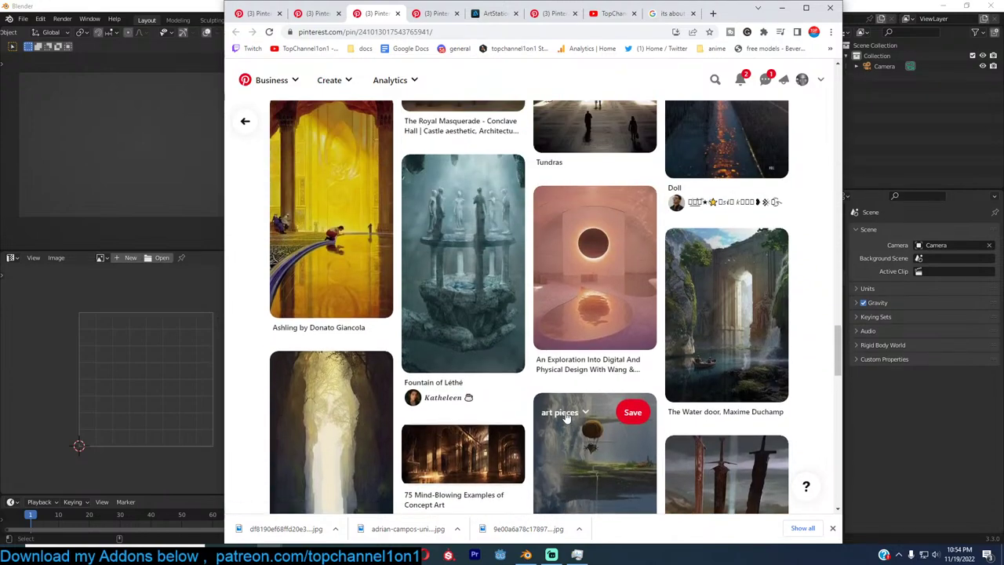
scroll(566, 416, down, 3)
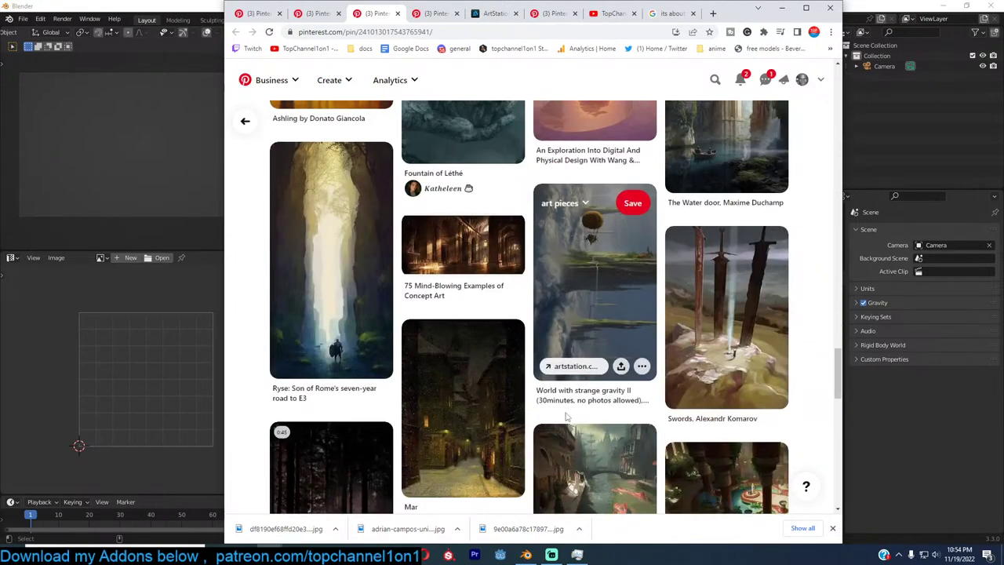
scroll(567, 416, down, 4)
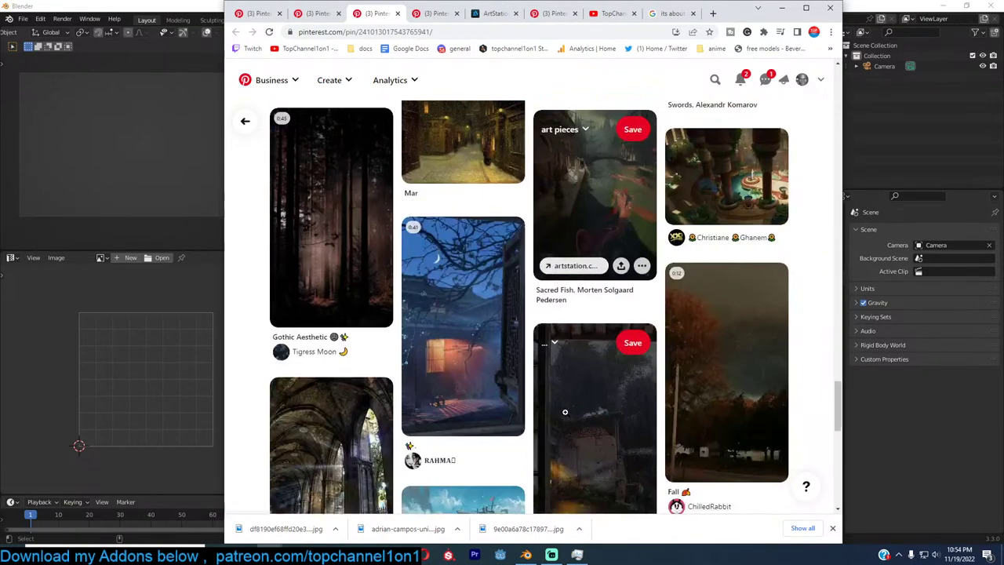
scroll(564, 411, down, 10)
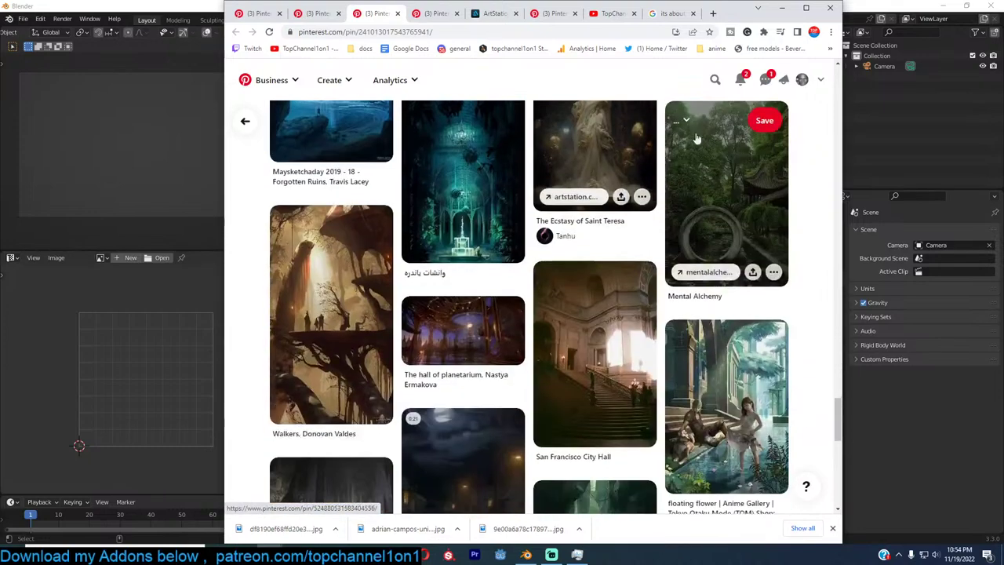
Look through more Fantasy city results and the pins related to the stone maze image for usable references
click(311, 17)
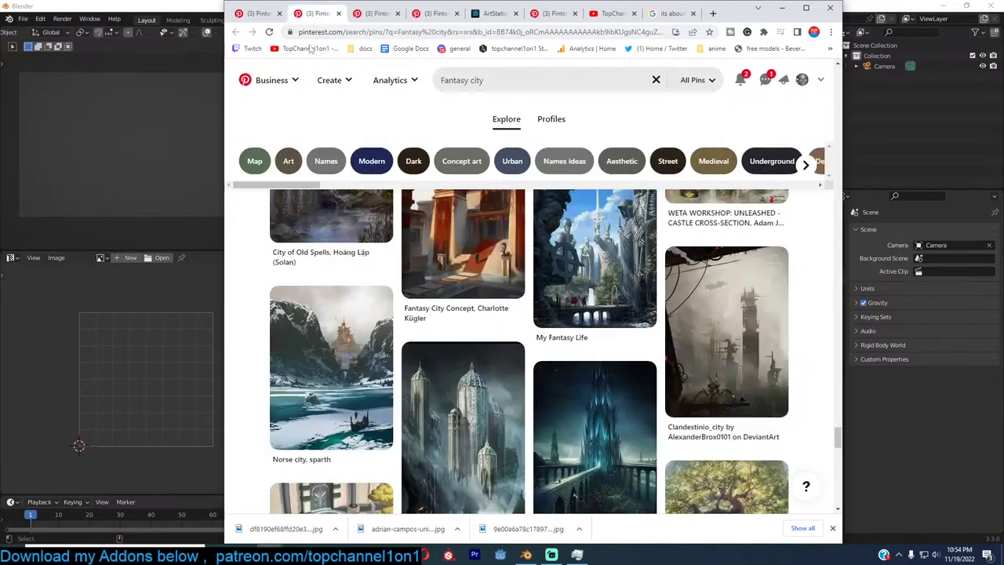
scroll(267, 259, down, 3)
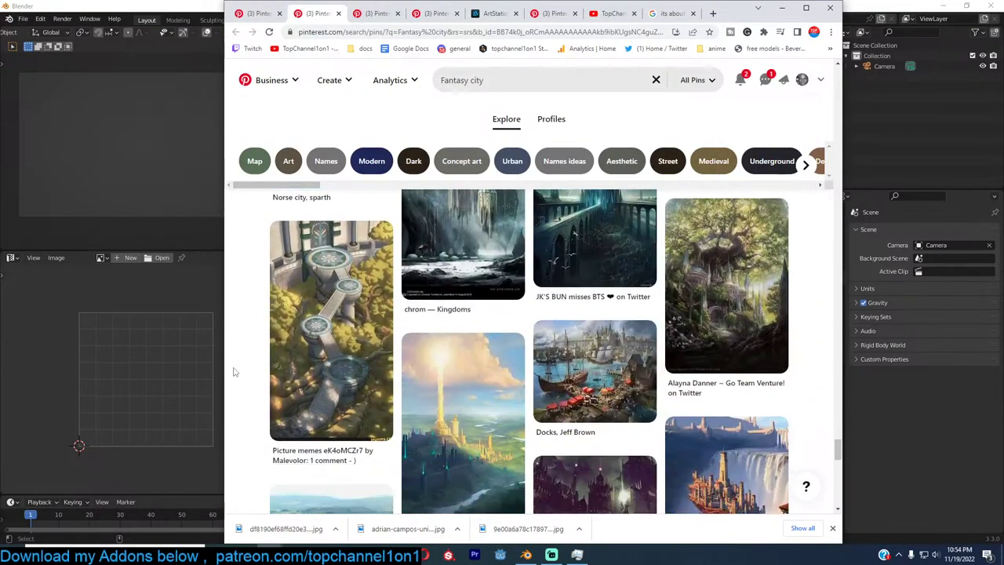
scroll(233, 372, down, 6)
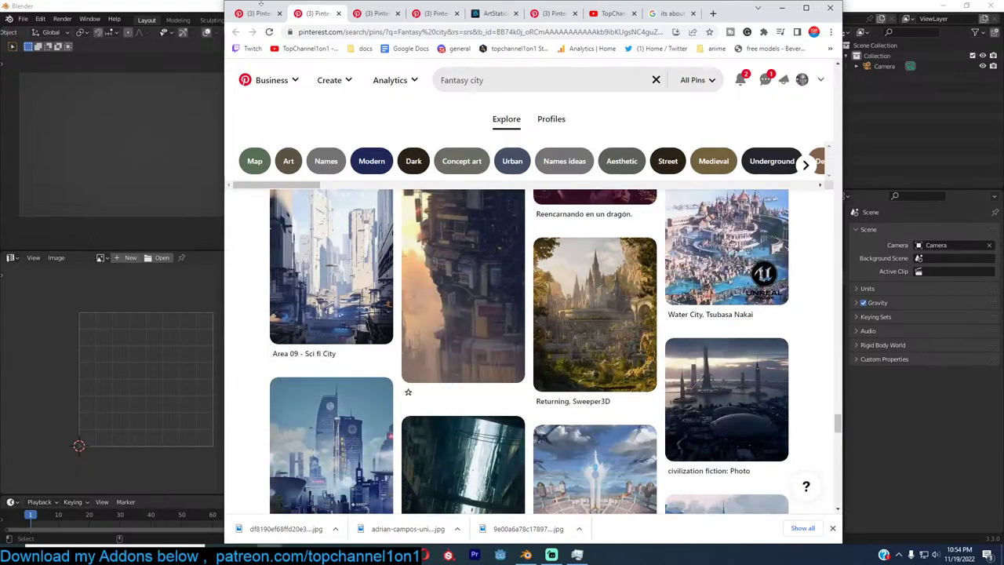
click(252, 32)
scroll(258, 314, down, 10)
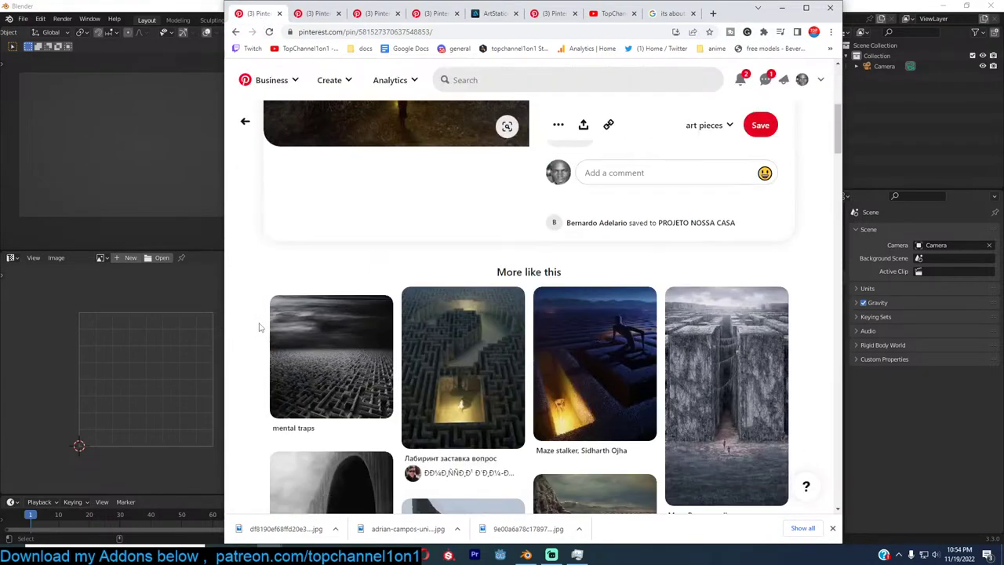
scroll(261, 328, down, 15)
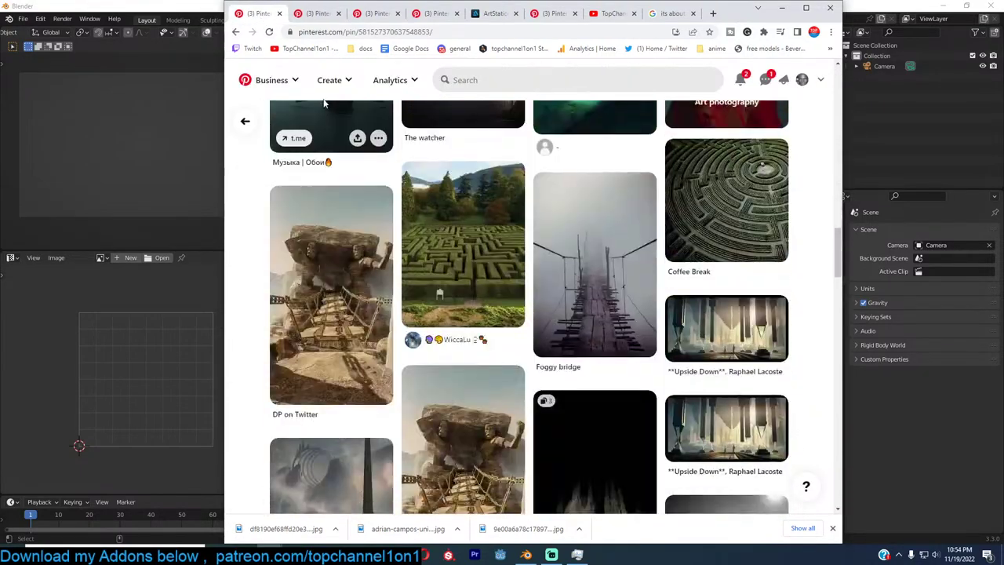
scroll(321, 167, up, 15)
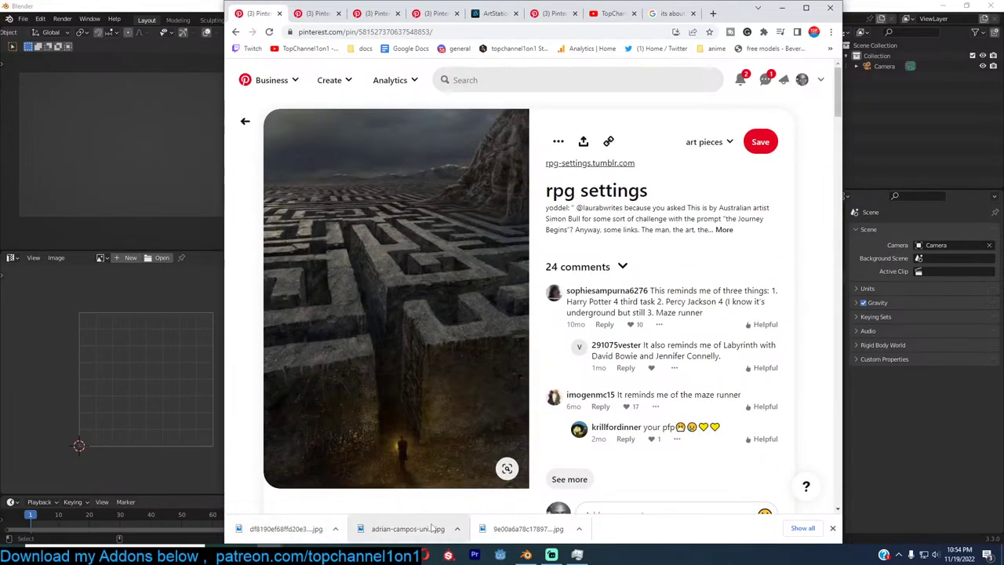
Load the downloaded red tree JPEG into Blender's Image Editor as the reference and enlarge it to fill the editor
drag(321, 530, 112, 423)
click(112, 416)
scroll(243, 334, down, 2)
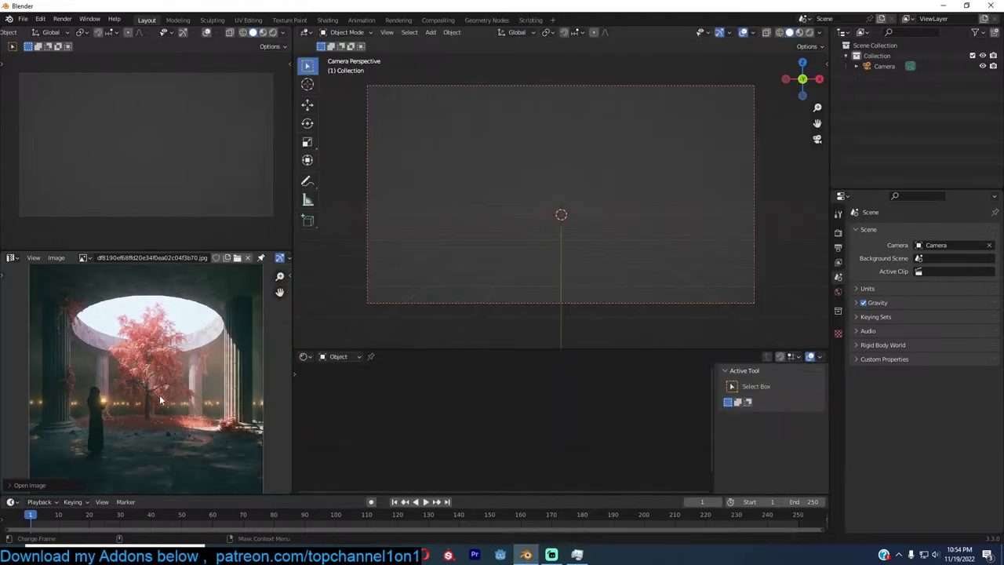
scroll(189, 366, up, 2)
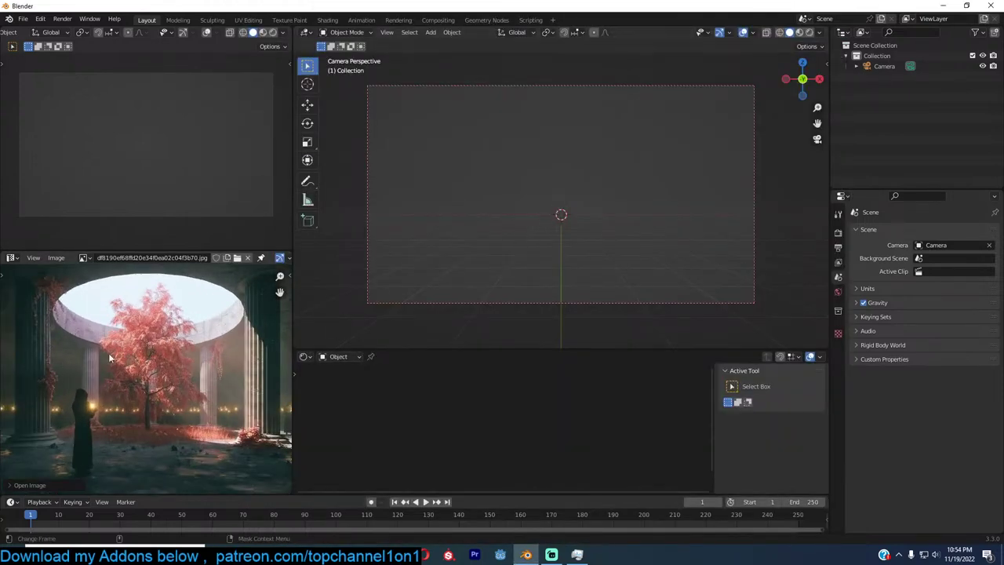
Switch the render engine to Cycles on GPU Compute and enable viewport denoising
key(n)
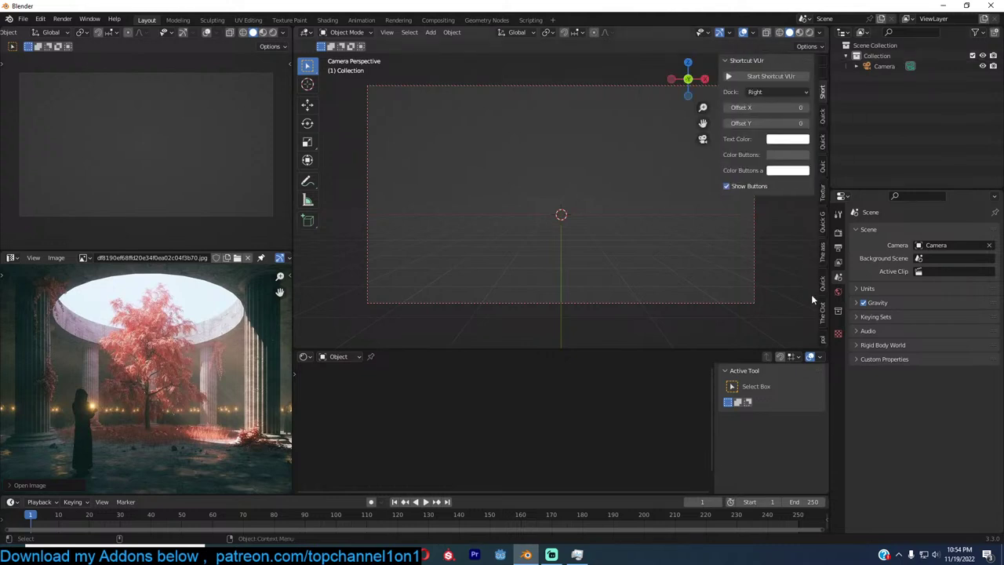
click(837, 233)
click(945, 230)
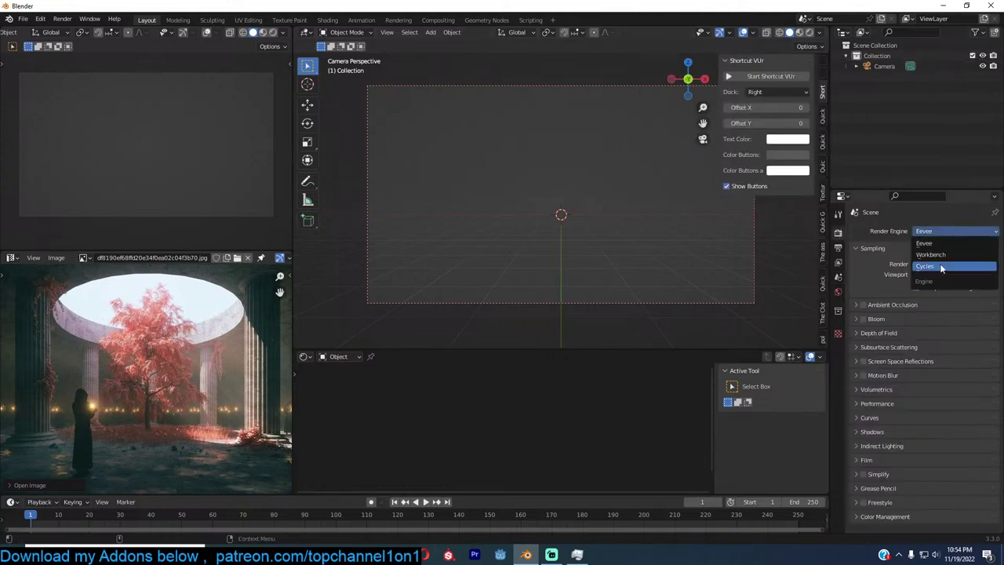
click(933, 266)
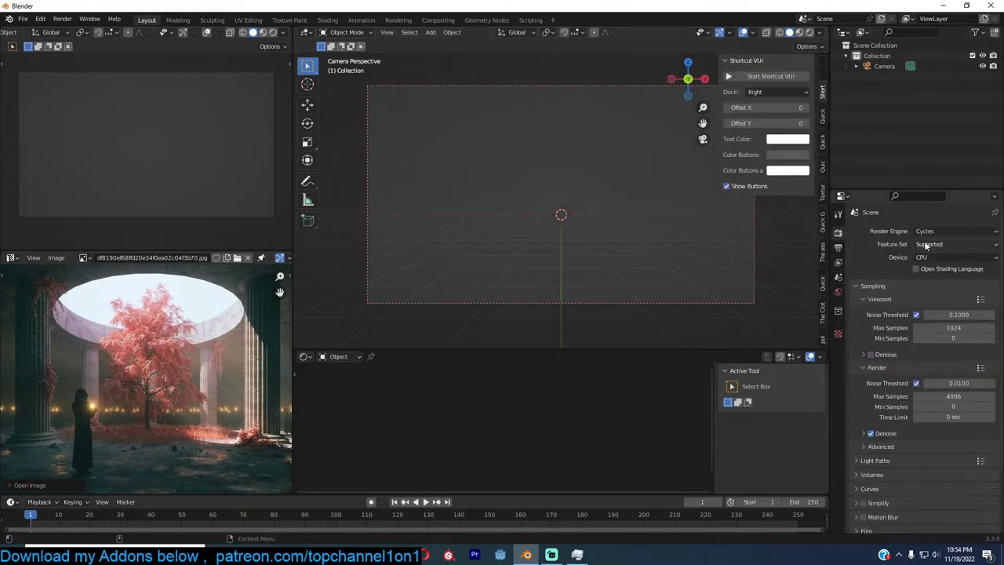
click(939, 258)
click(934, 281)
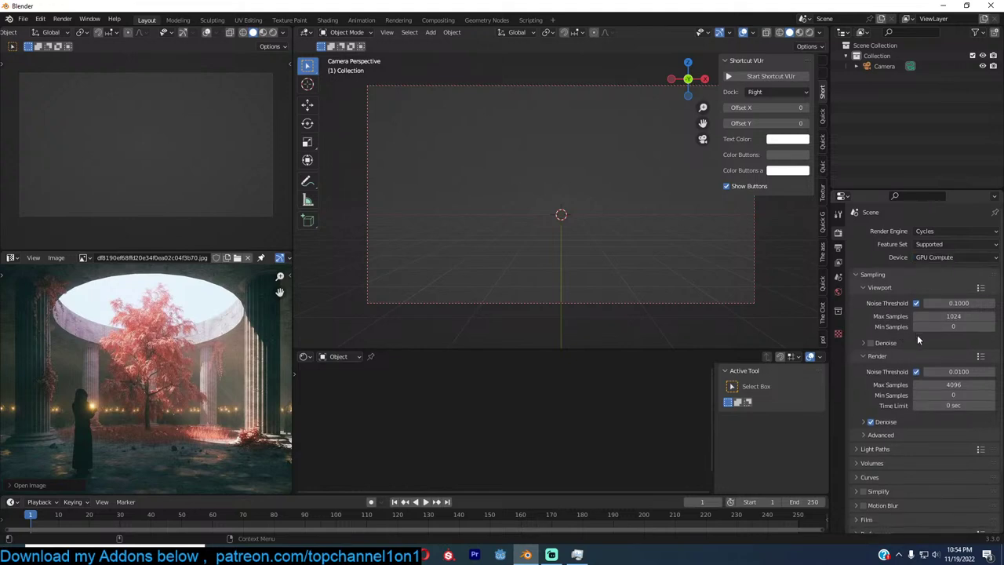
click(882, 342)
click(870, 343)
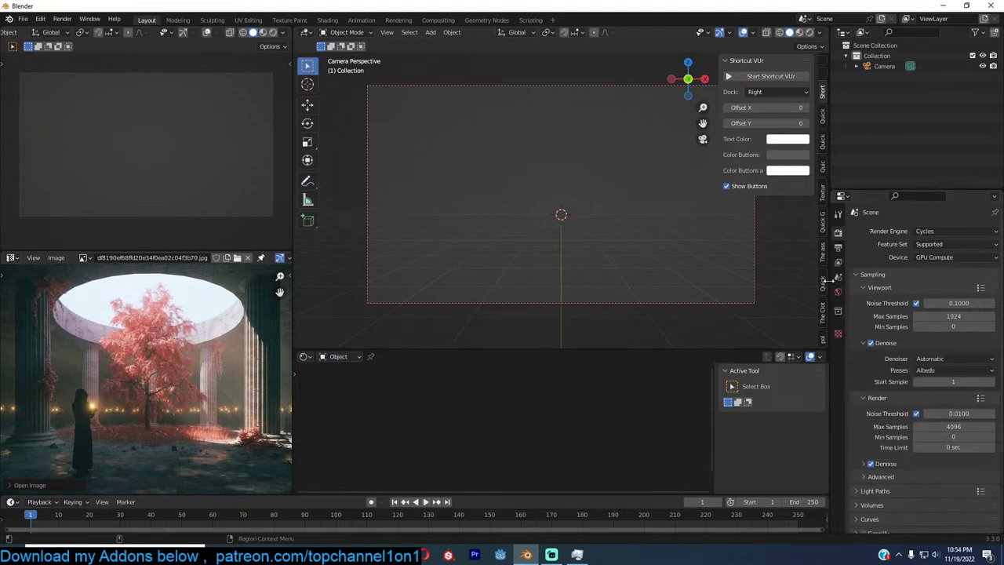
Assign a Sky Texture to the world background color and raise its Ozone to 6.102
click(838, 291)
click(913, 297)
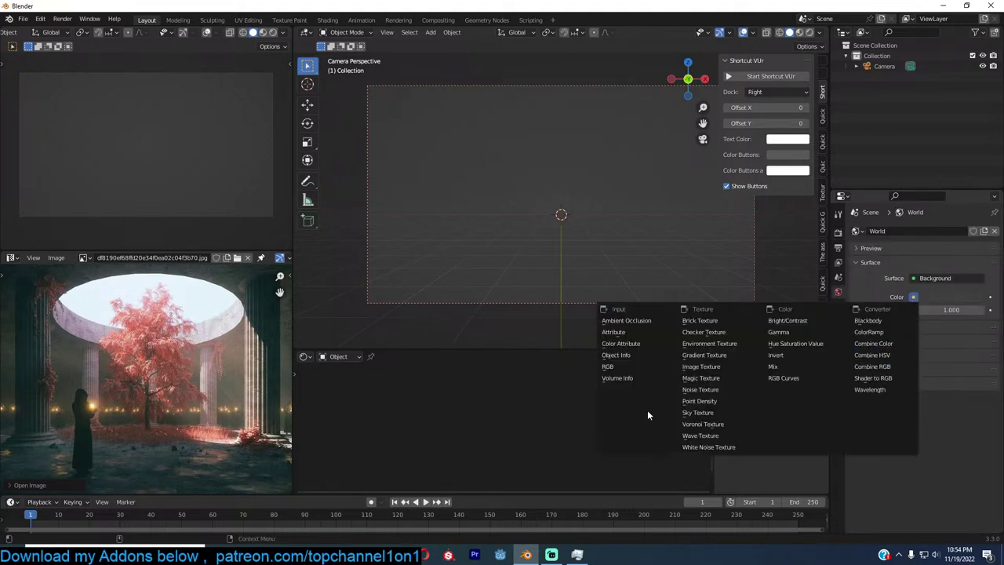
click(706, 415)
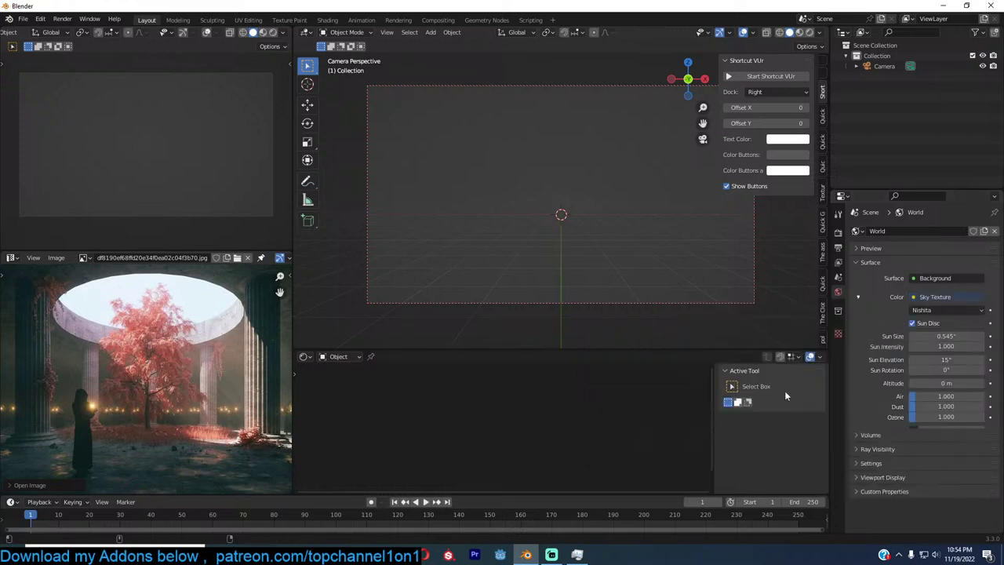
drag(941, 417, 637, 249)
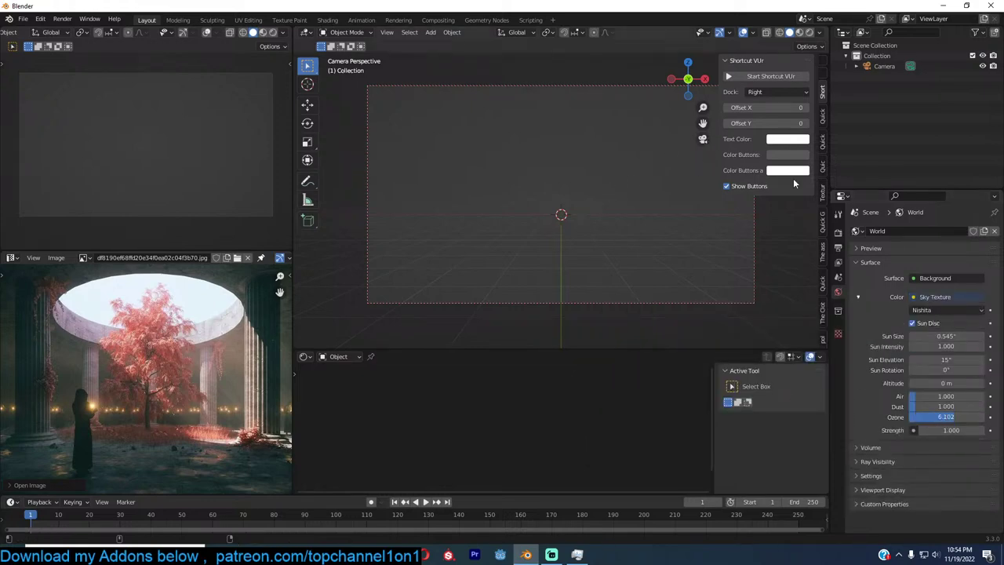
Search all categories of the asset library for "column" and add the ionic column to the scene
click(822, 249)
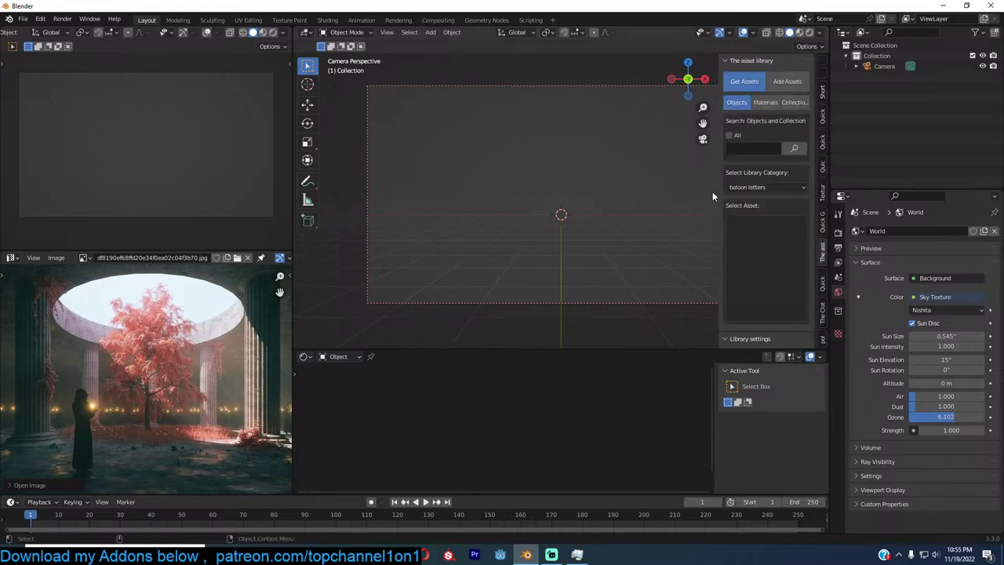
click(734, 138)
click(757, 151)
text(column)
key(Return)
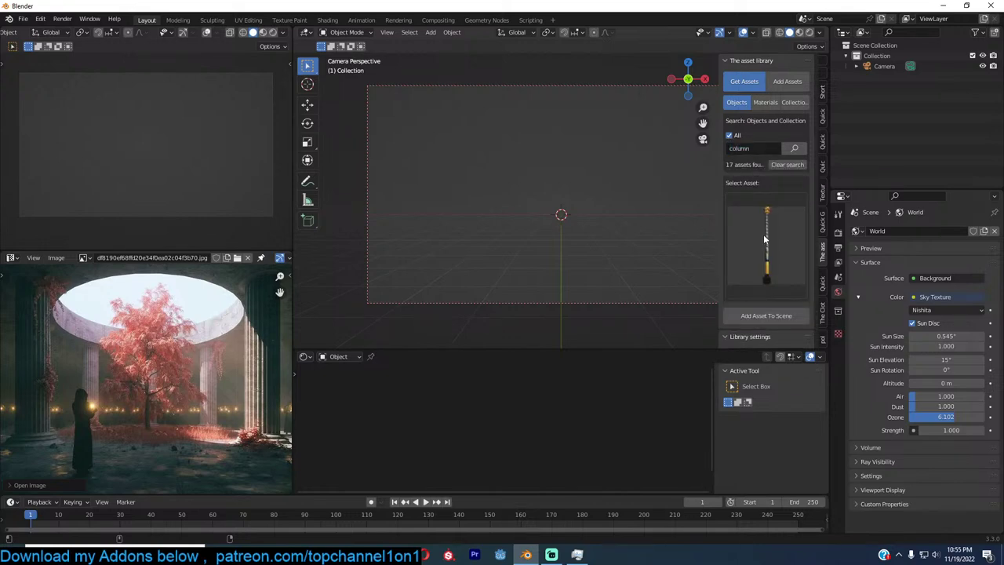
click(771, 291)
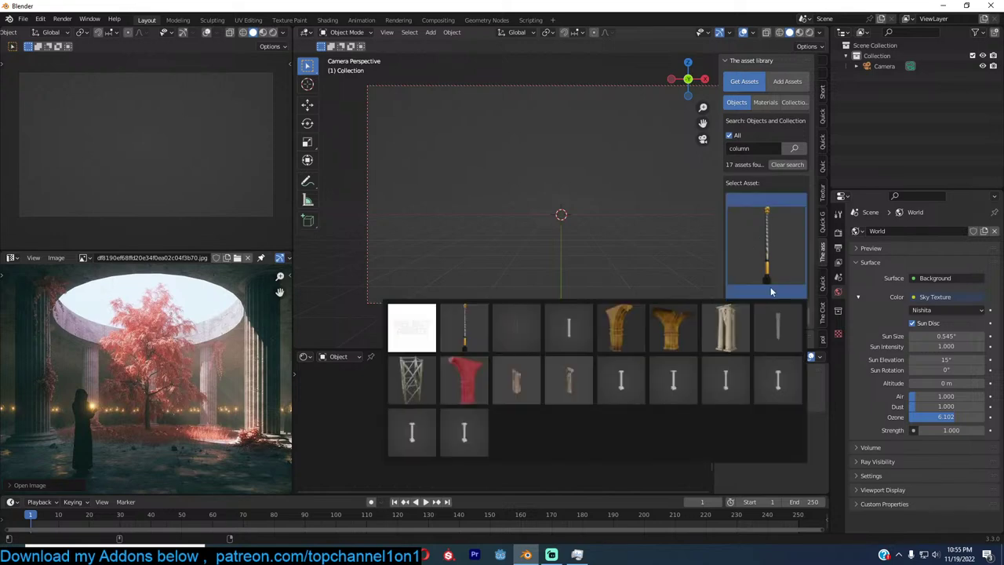
click(422, 429)
click(732, 317)
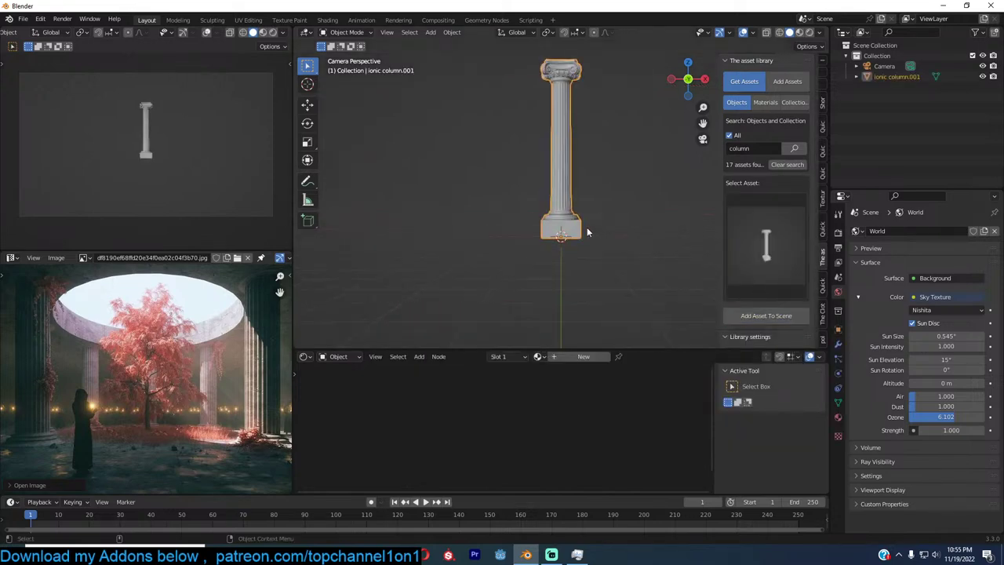
Scale the ionic column down to about 0.4 and move it along the Y axis away from the origin in top view
key(s)
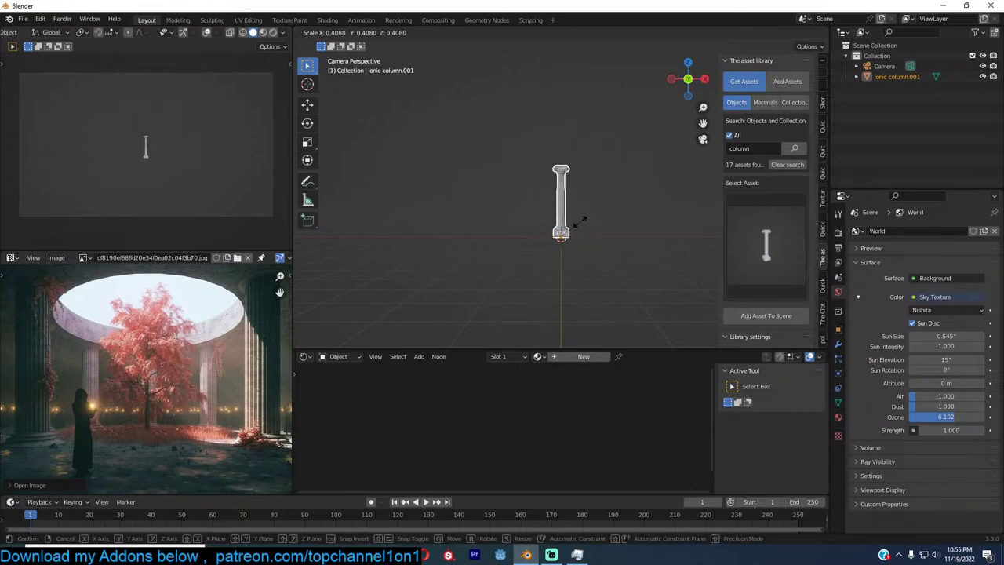
click(576, 223)
key(KP_7)
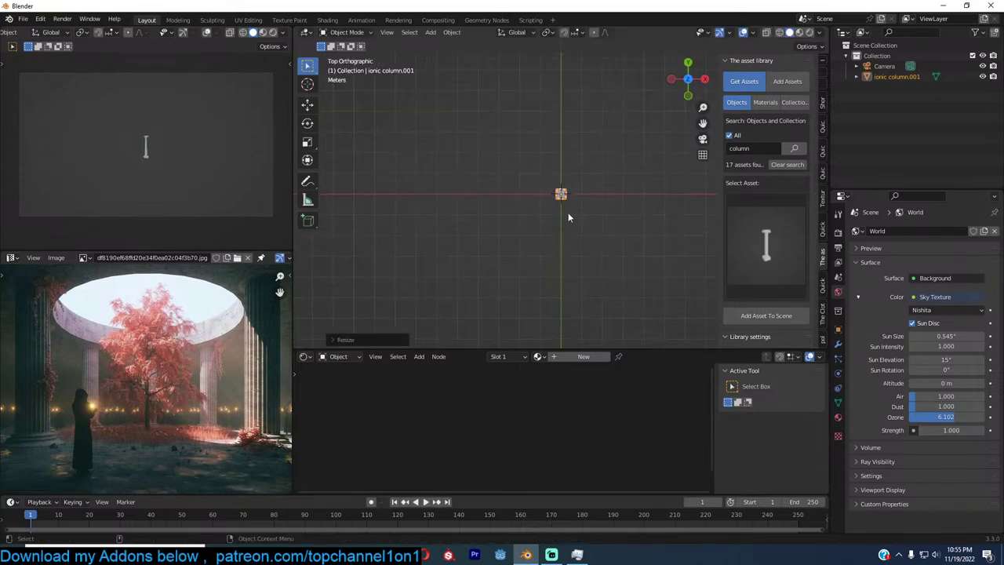
key(shift+a)
key(g)
key(y)
click(574, 139)
Set the transform orientation to Global and the pivot point to the 3D cursor
key(comma)
click(644, 183)
key(comma)
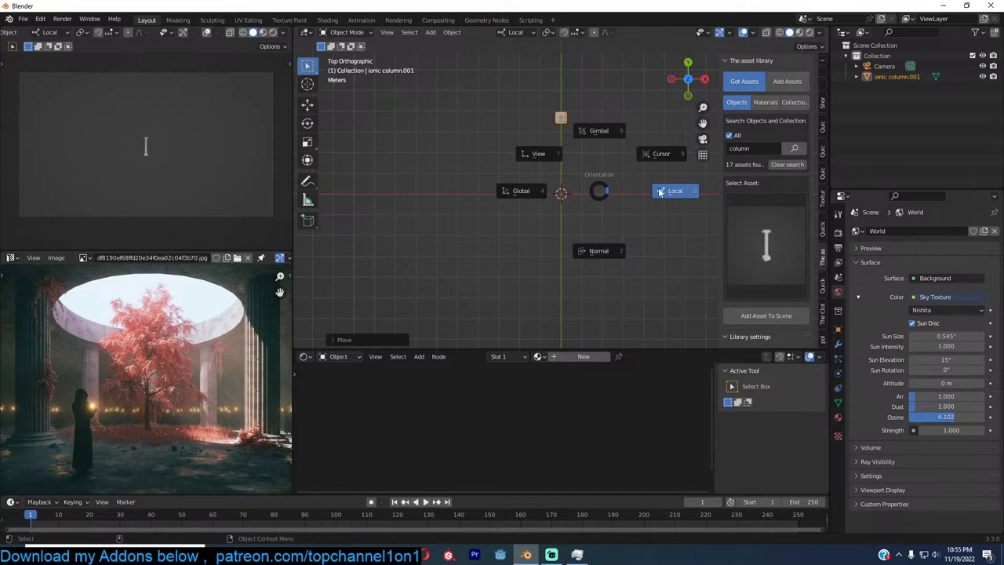
click(540, 193)
key(period)
click(594, 189)
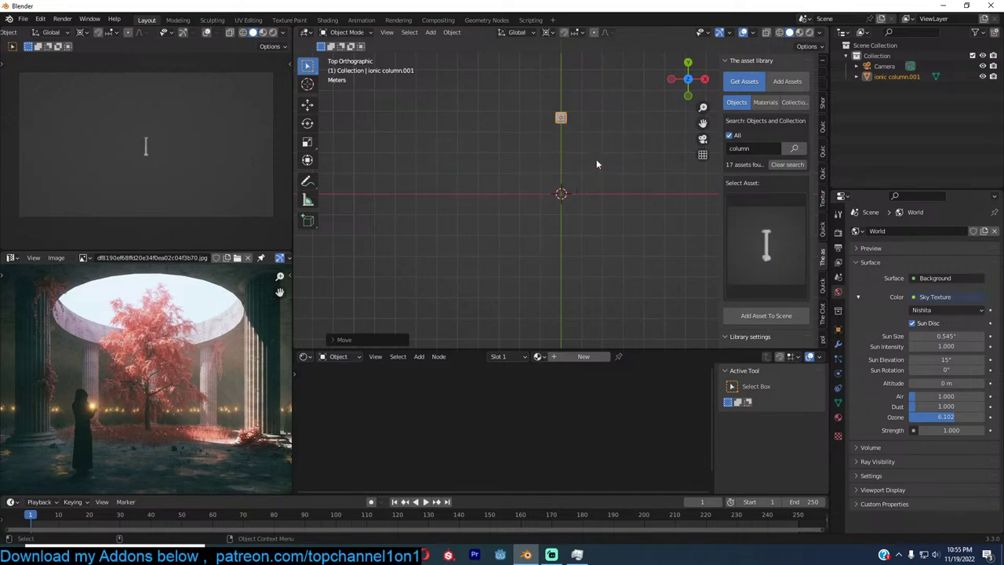
Make a linked duplicate of the ionic column and rotate it clockwise around the 3D cursor
key(alt+d)
key(r)
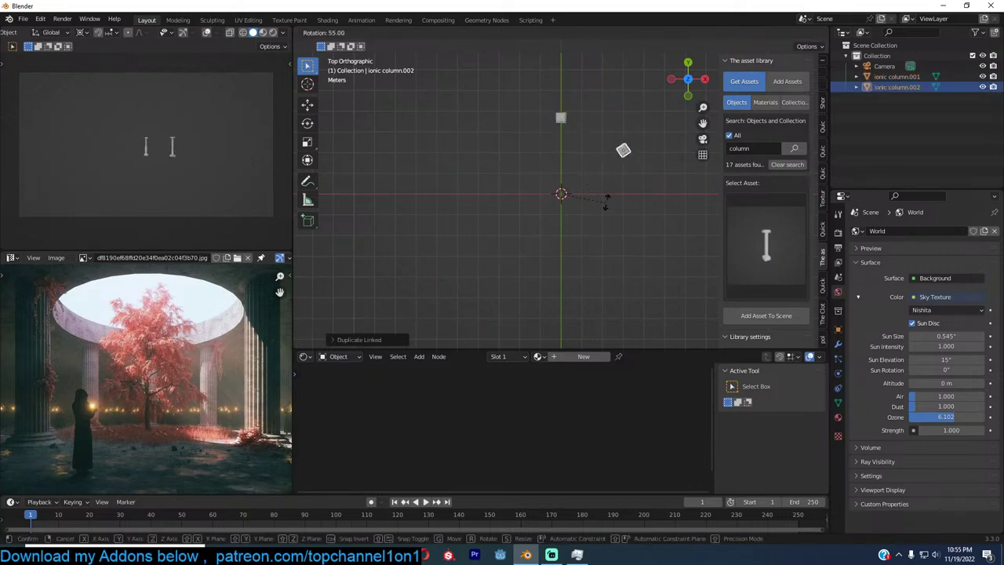
click(608, 197)
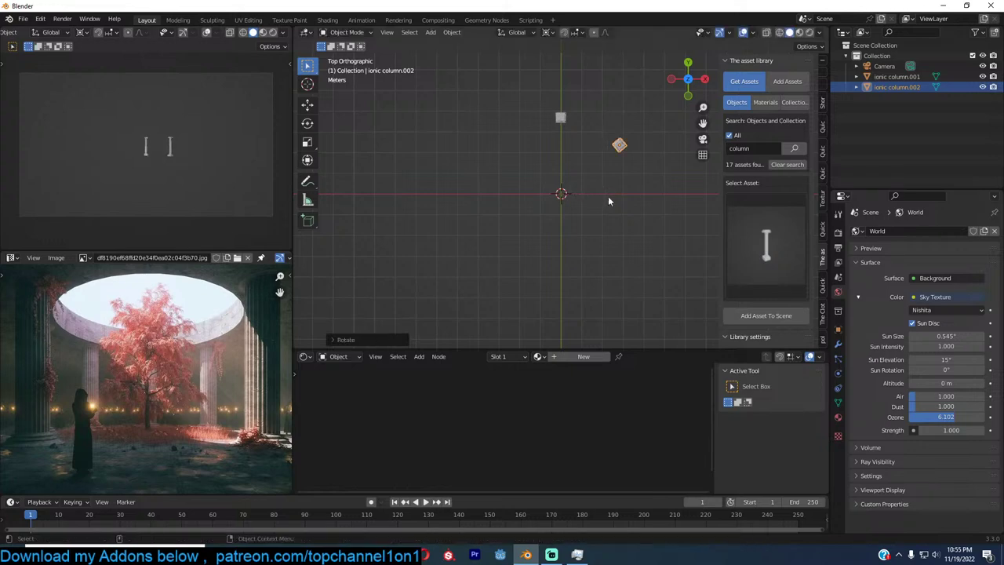
key(shift+r)
key(shift+r)
key(ctrl+z)
key(shift+r)
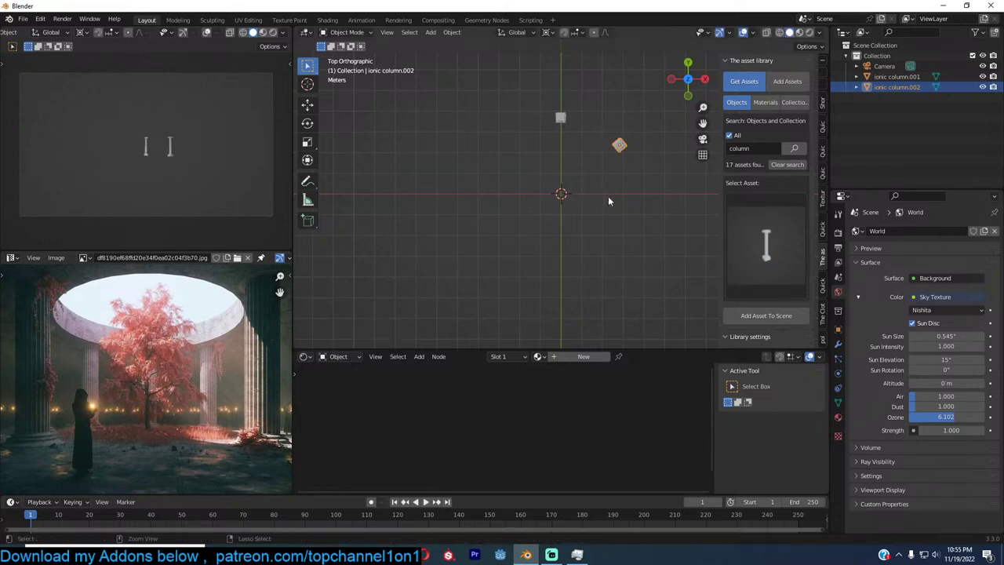
Make another linked duplicate rotated clockwise around the 3D cursor, and repeat it until seven columns form a ring
key(alt+d)
key(r)
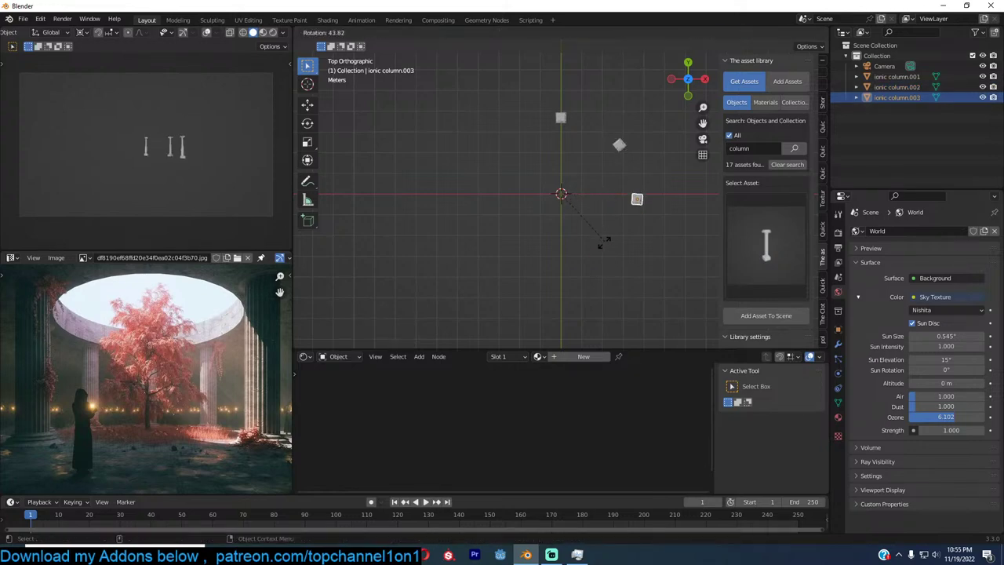
click(600, 246)
key(shift+r)
key(shift+r)
key(shift+r)
key(shift+r)
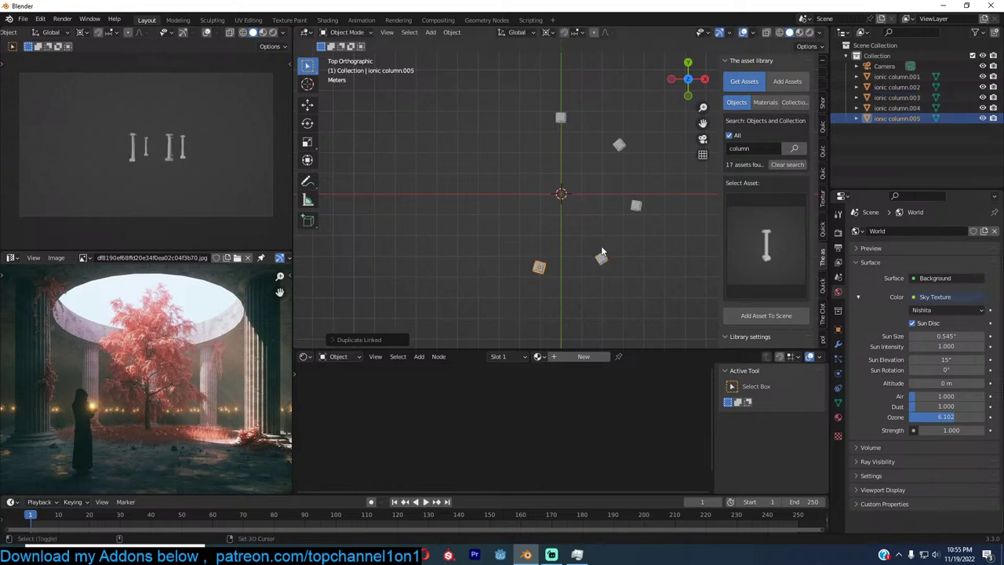
scroll(602, 253, down, 3)
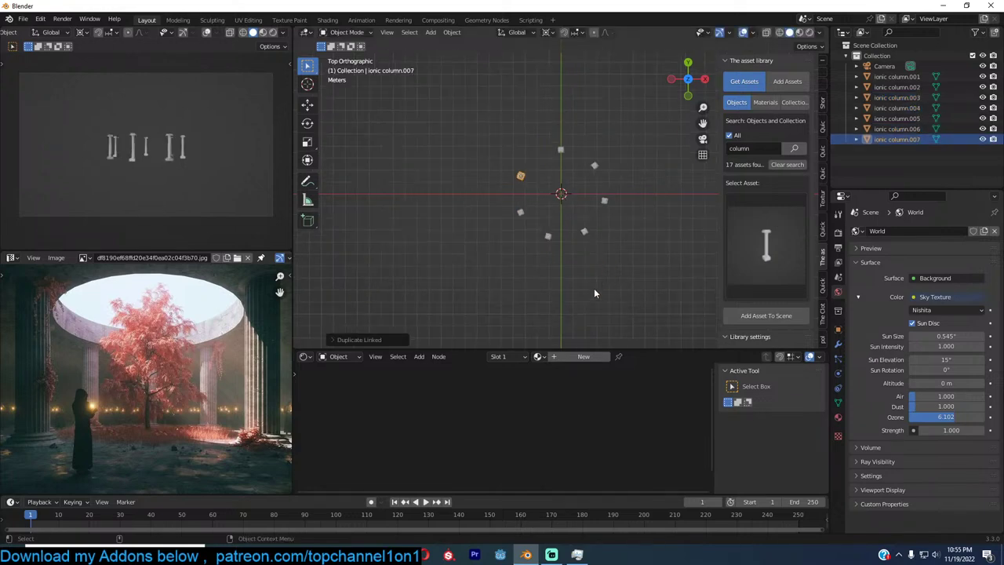
Move the camera along the global Y axis to just outside the column ring
click(561, 315)
key(g)
key(y)
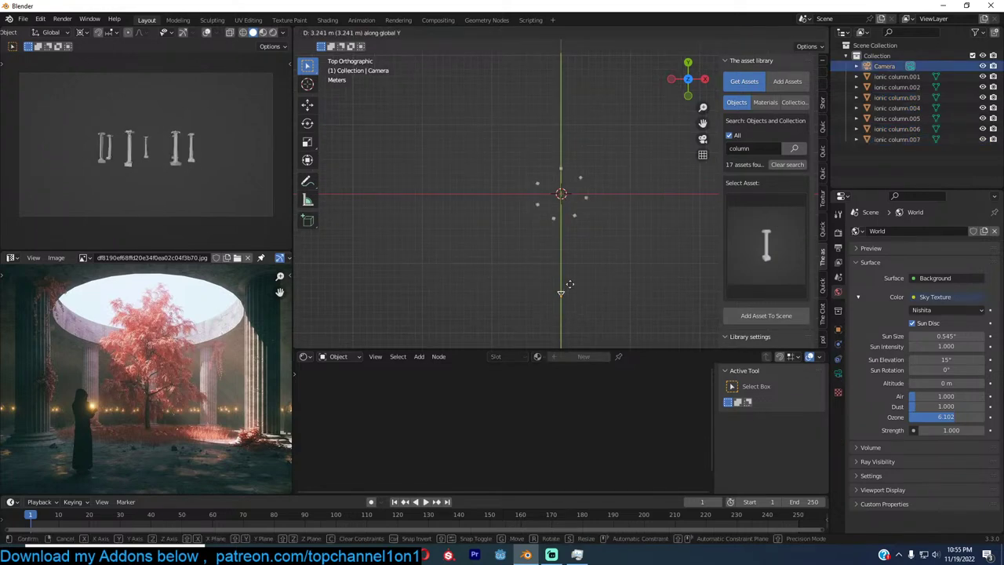
click(598, 219)
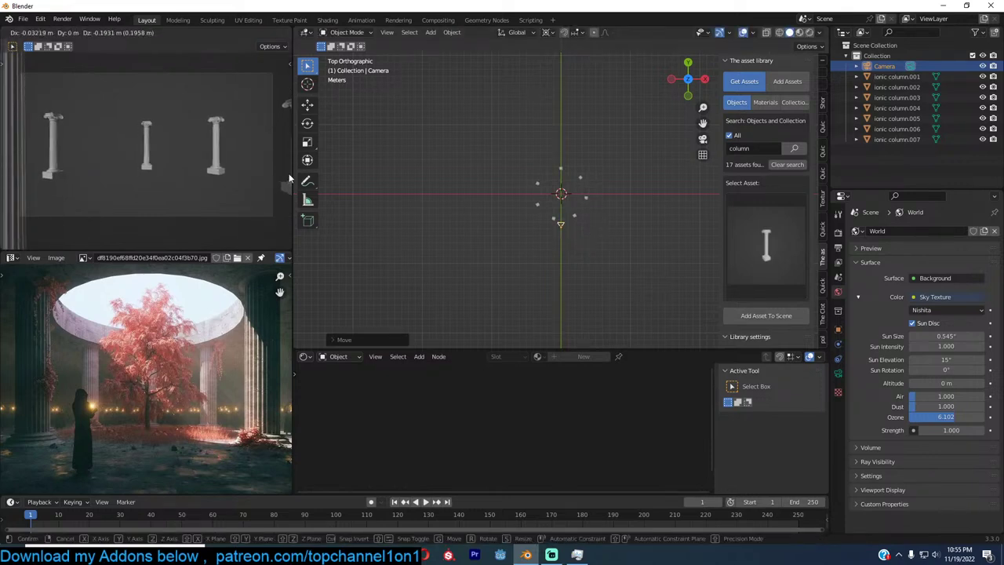
Set the output resolution's Y value to 1920 px to get a square frame
scroll(229, 338, down, 2)
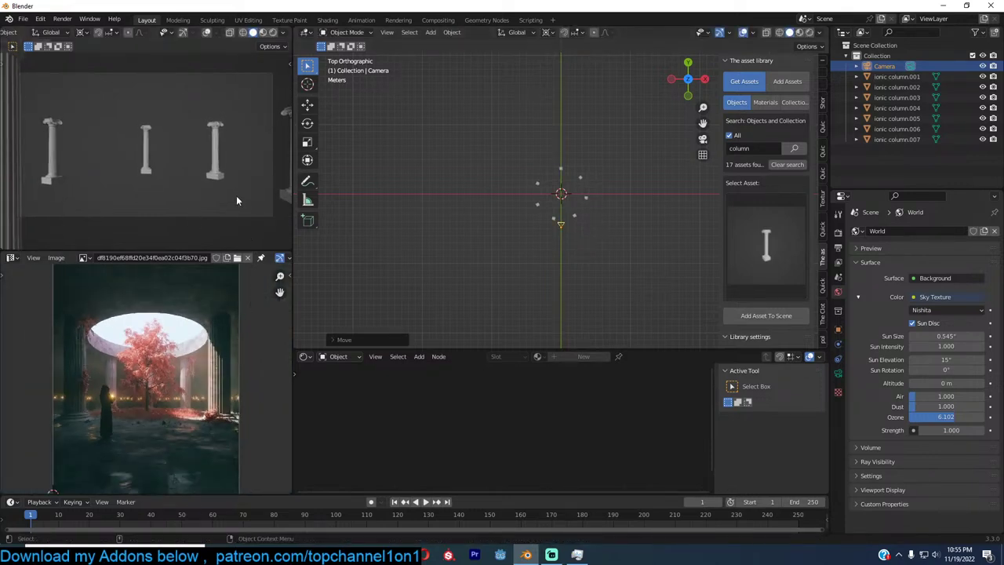
scroll(195, 332, down, 3)
scroll(199, 331, up, 3)
click(838, 231)
click(838, 246)
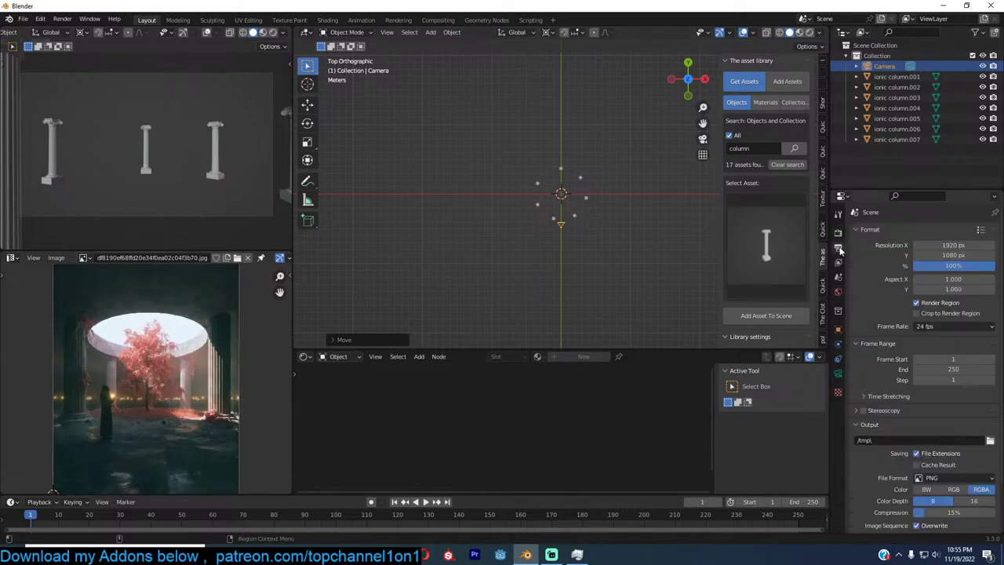
click(952, 255)
text(192)
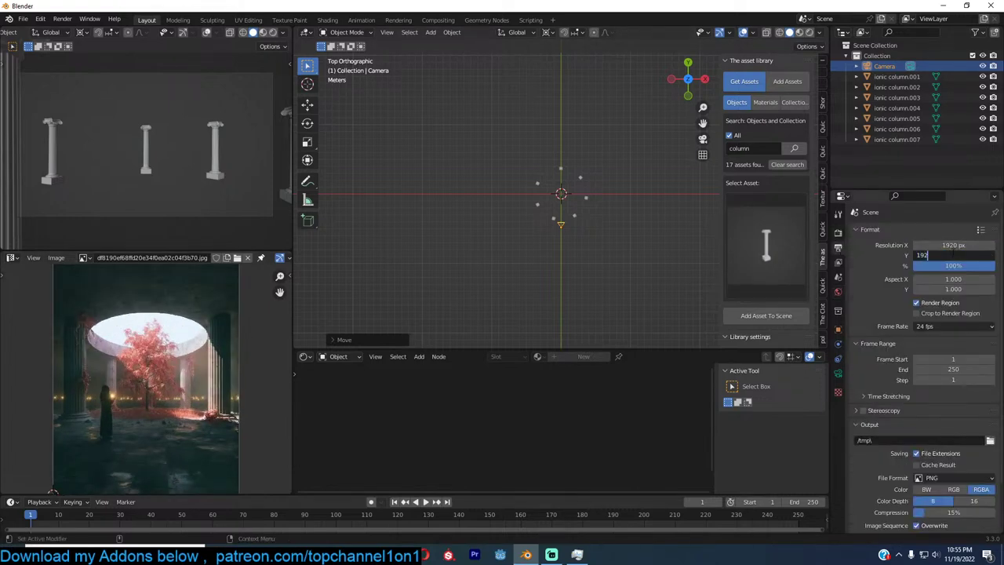
text(0)
key(Return)
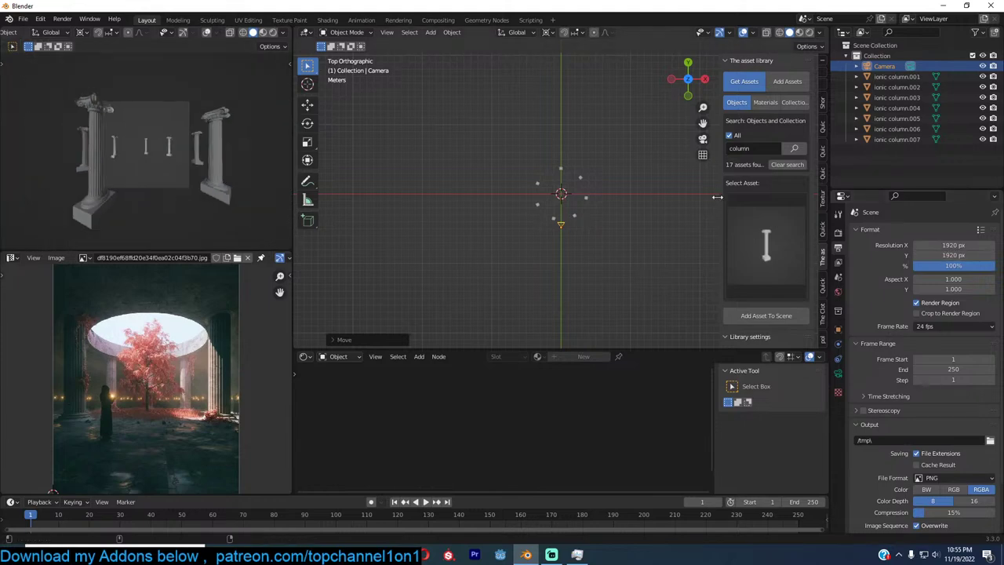
Switch the render engine to Cycles and show the camera view in rendered shading
click(838, 232)
click(931, 231)
click(928, 267)
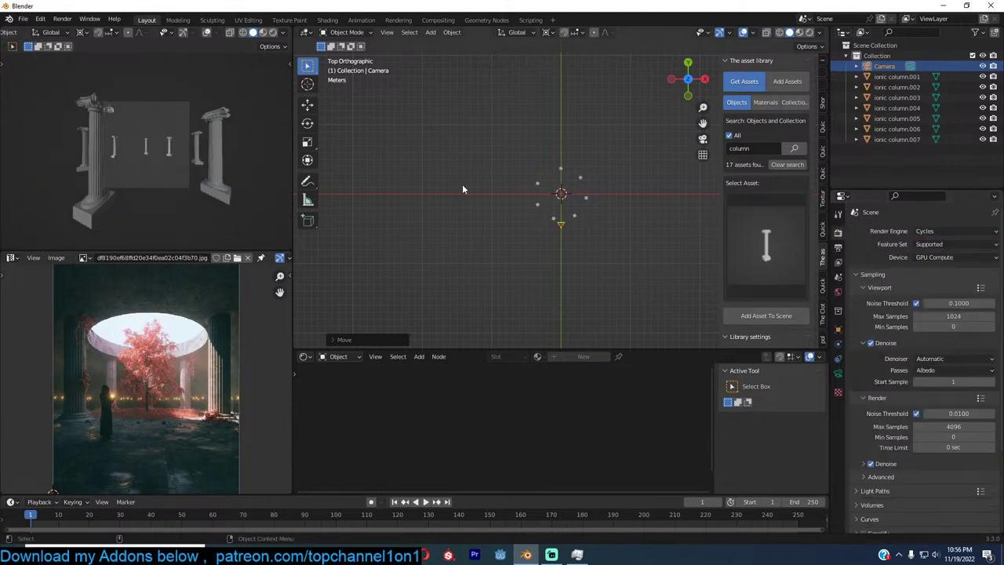
click(274, 32)
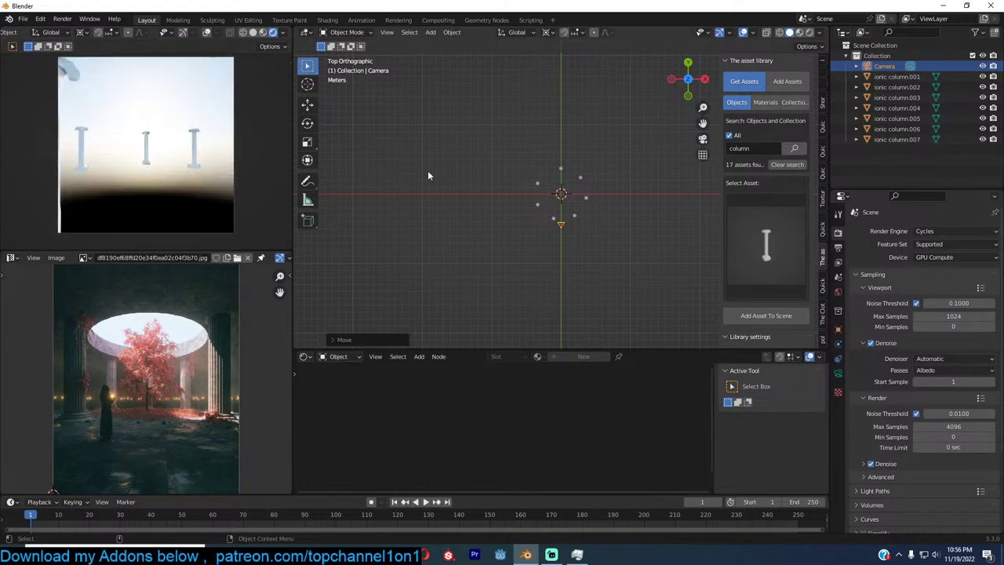
Search the asset library's materials for "concrete" and apply a concrete material to the second ionic column
scroll(502, 182, up, 5)
scroll(506, 183, up, 1)
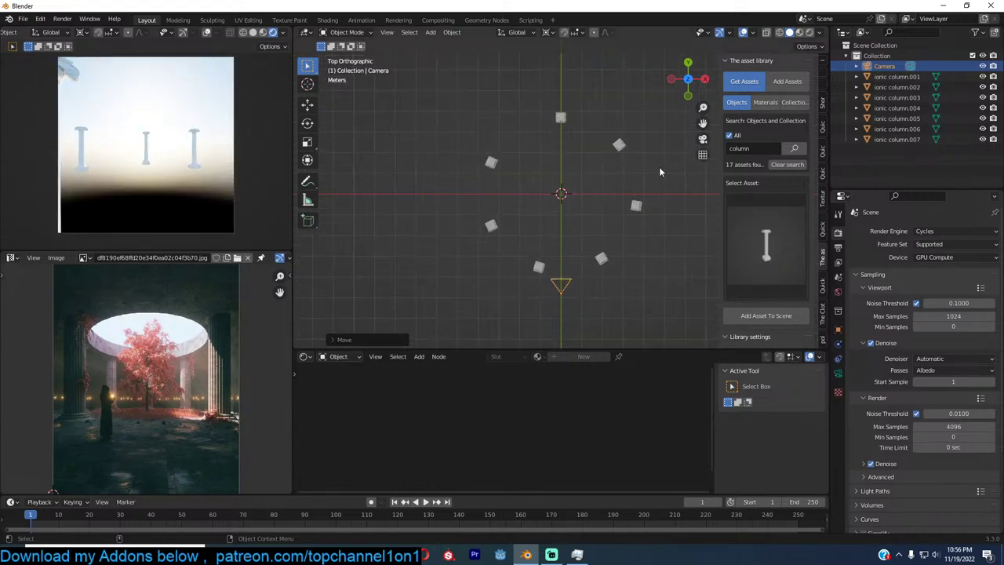
click(619, 145)
click(764, 102)
click(752, 148)
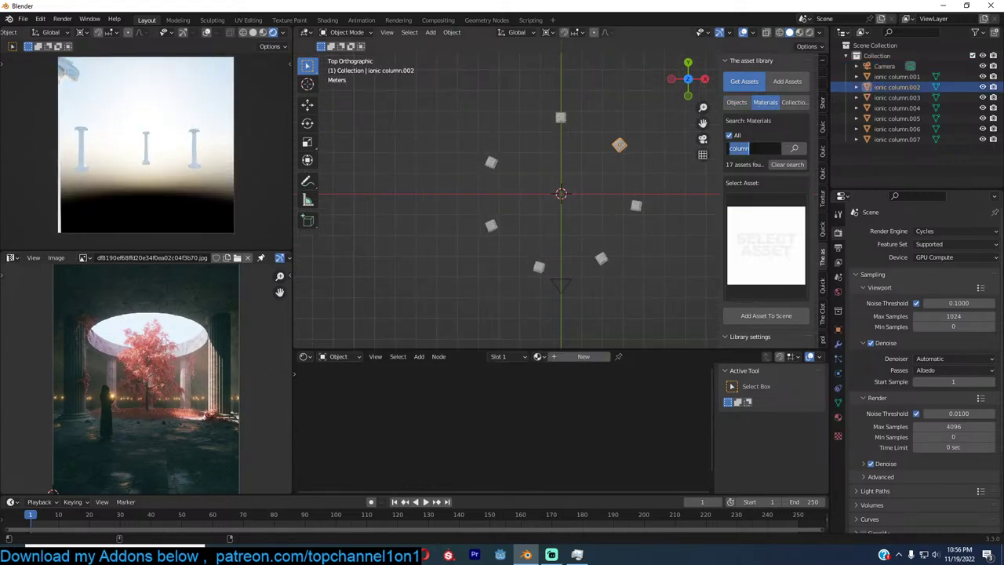
text(co)
click(765, 227)
click(568, 340)
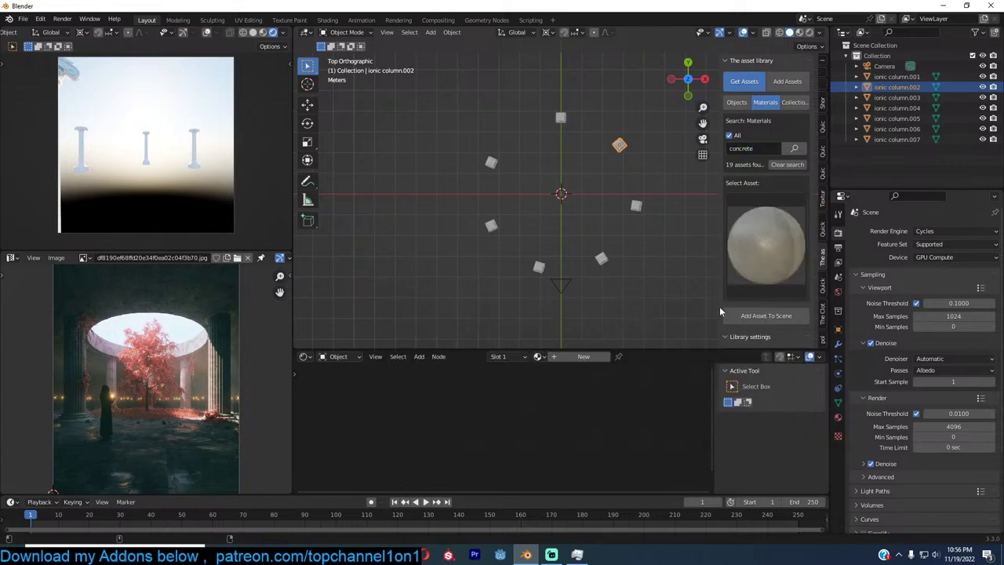
click(754, 314)
Select all seven columns with the concrete one active and link its material to the others
drag(438, 110, 640, 252)
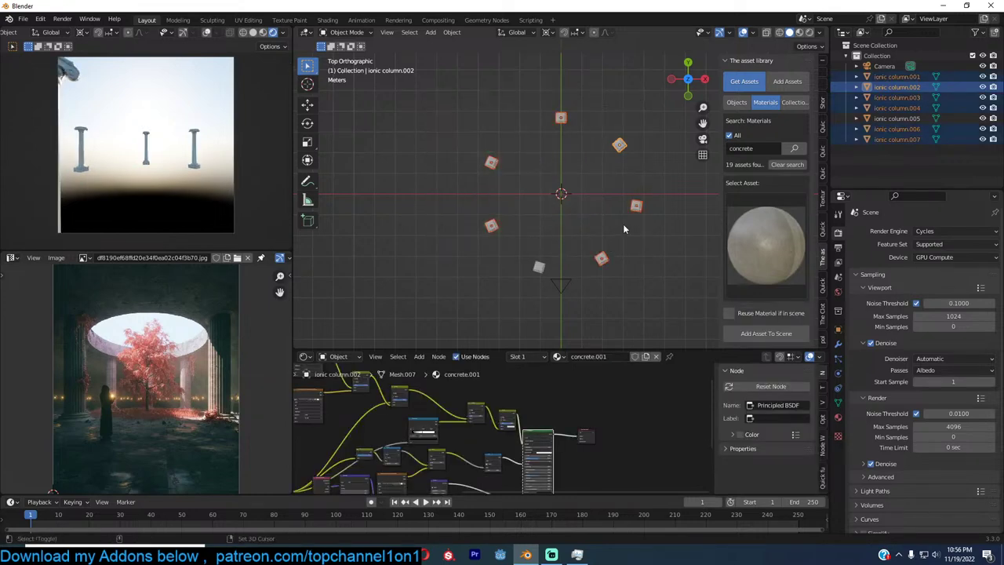
shift+click(537, 268)
shift+click(619, 145)
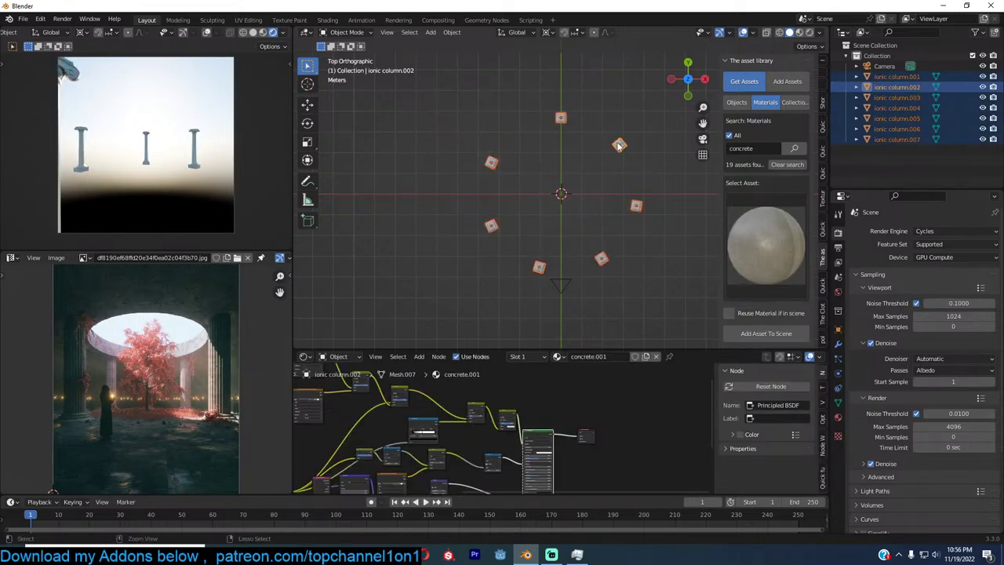
key(ctrl+l)
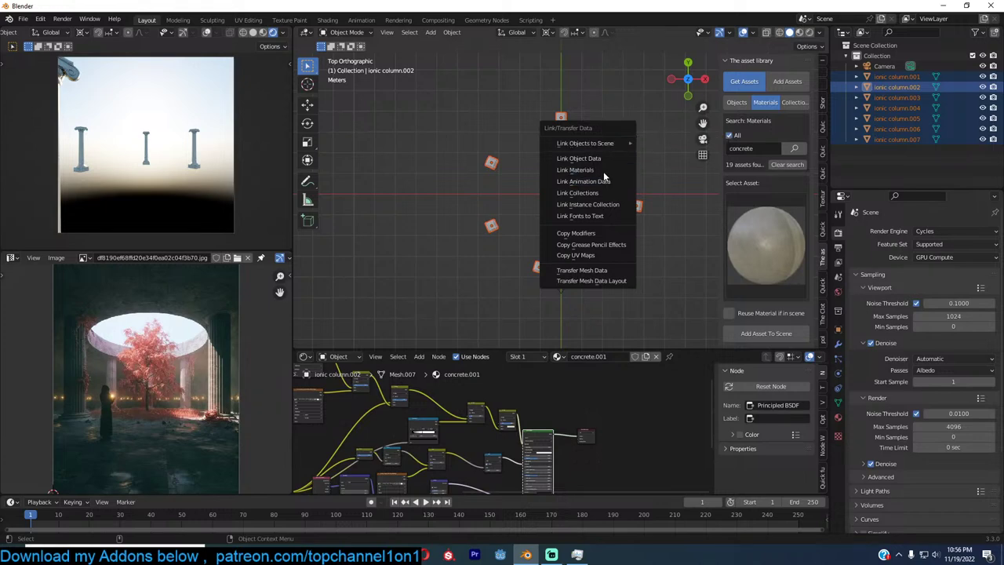
click(597, 169)
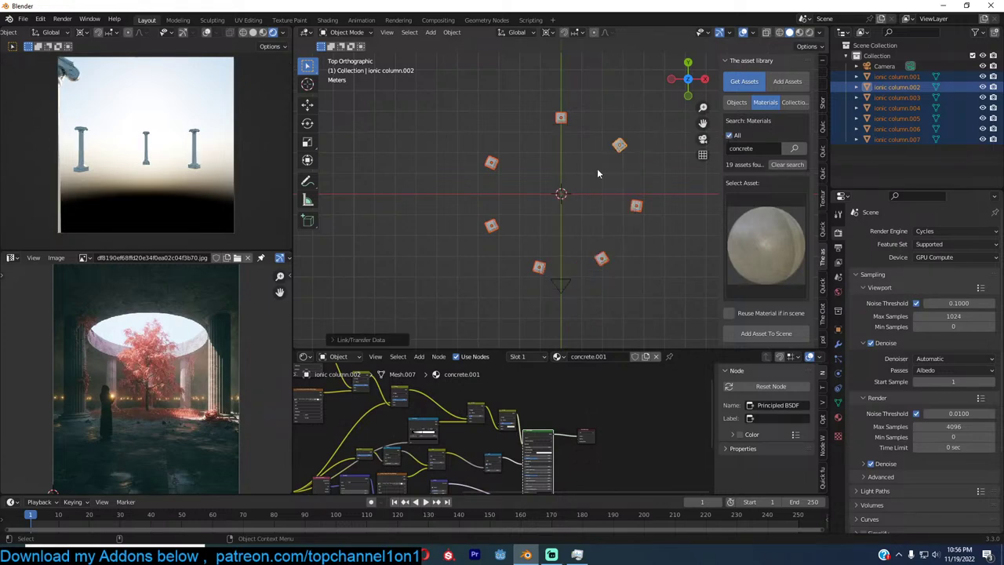
click(587, 219)
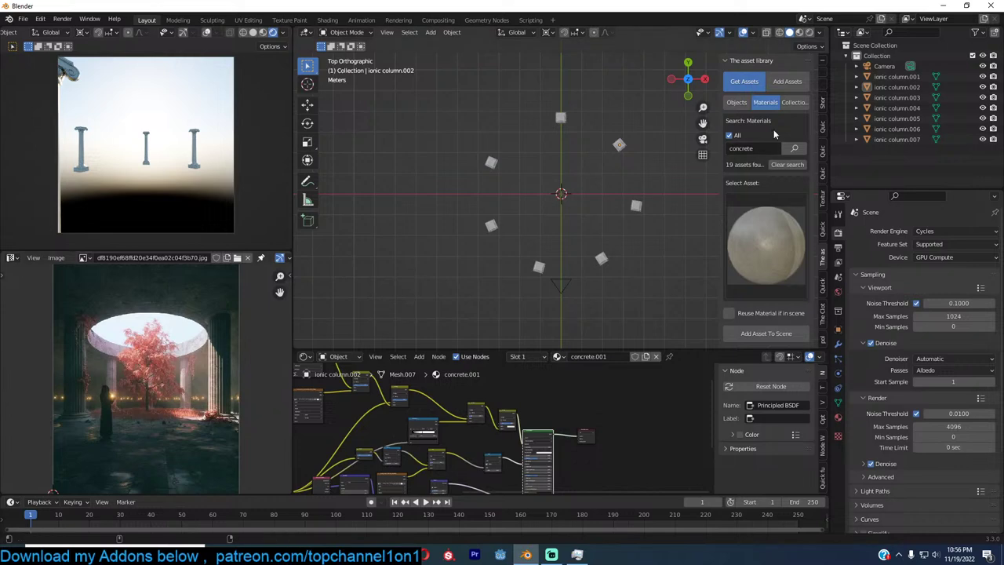
Search the asset library's objects for "floor" and add the reddish tiled floor to the scene
click(737, 103)
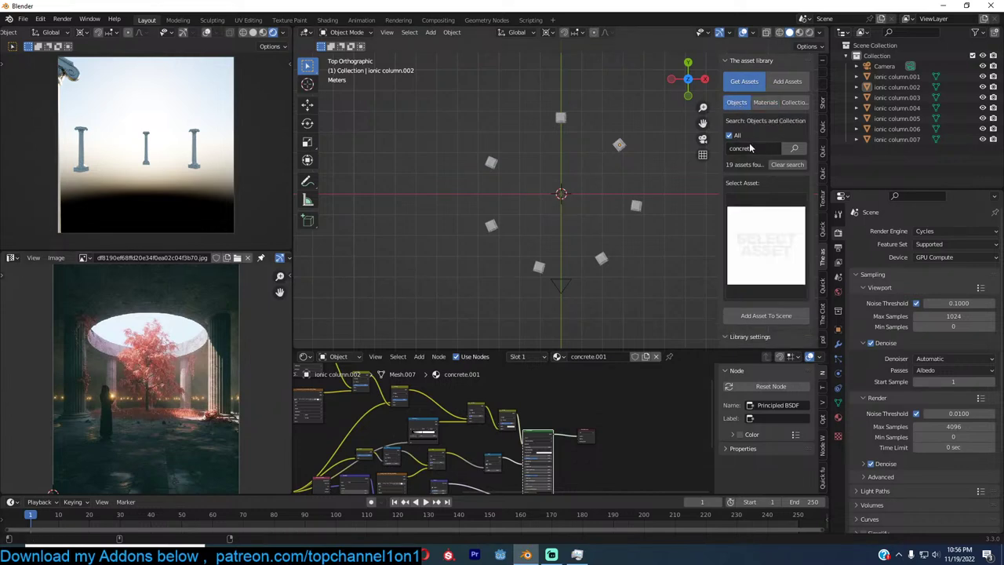
click(749, 149)
text(floor)
key(Return)
click(763, 243)
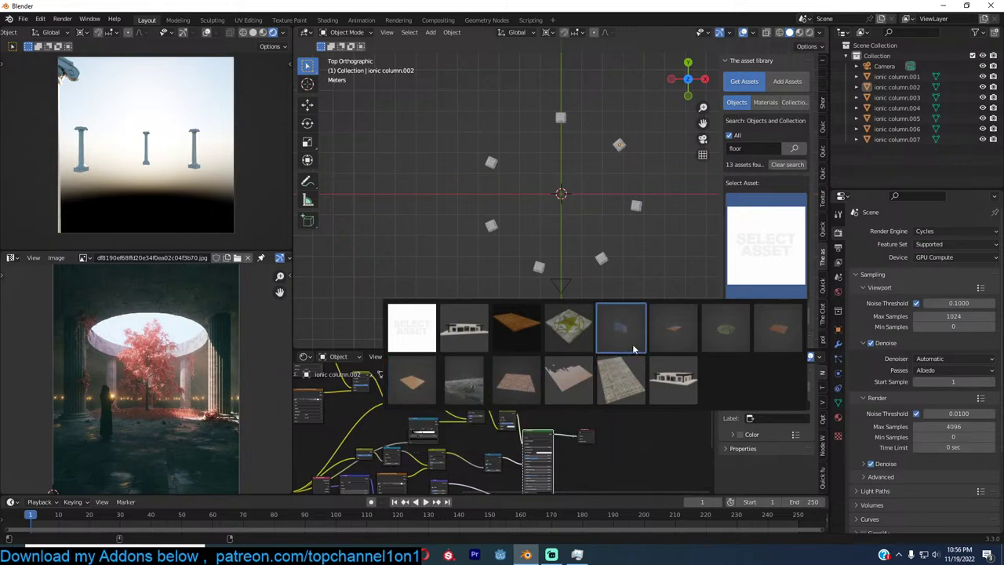
click(516, 381)
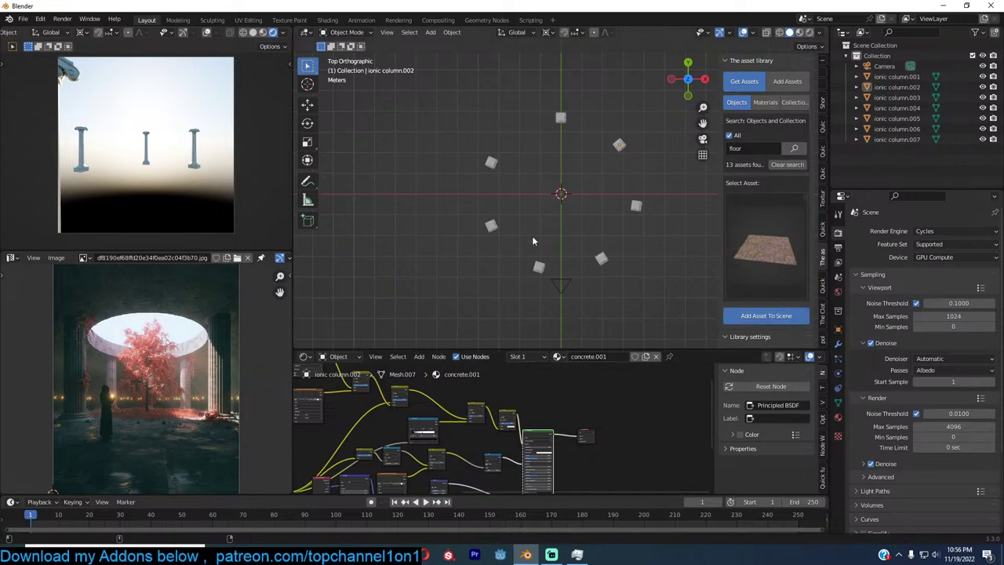
Resize the floor and move it so that it extends beneath all the columns and the camera
key(s)
click(637, 253)
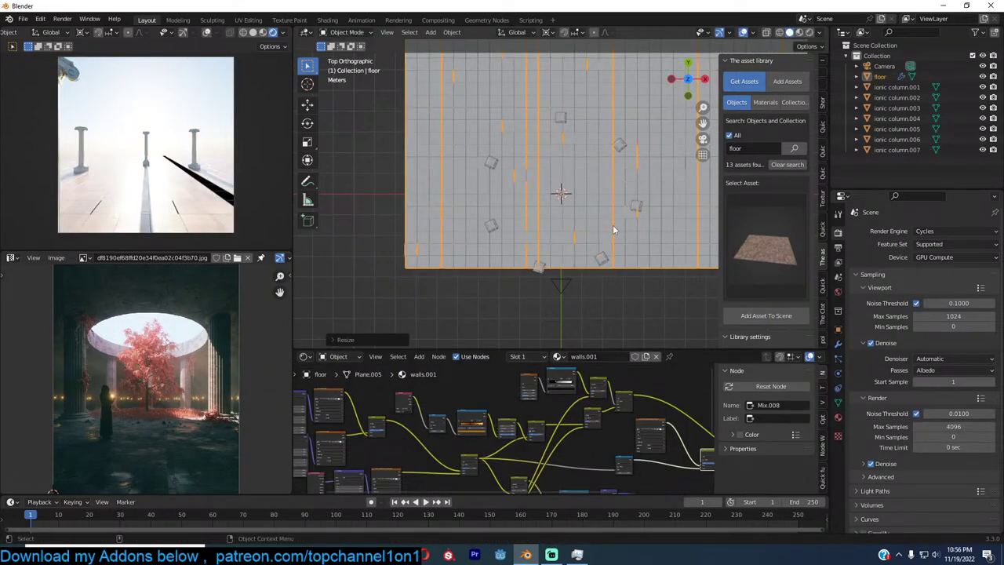
key(g)
click(612, 278)
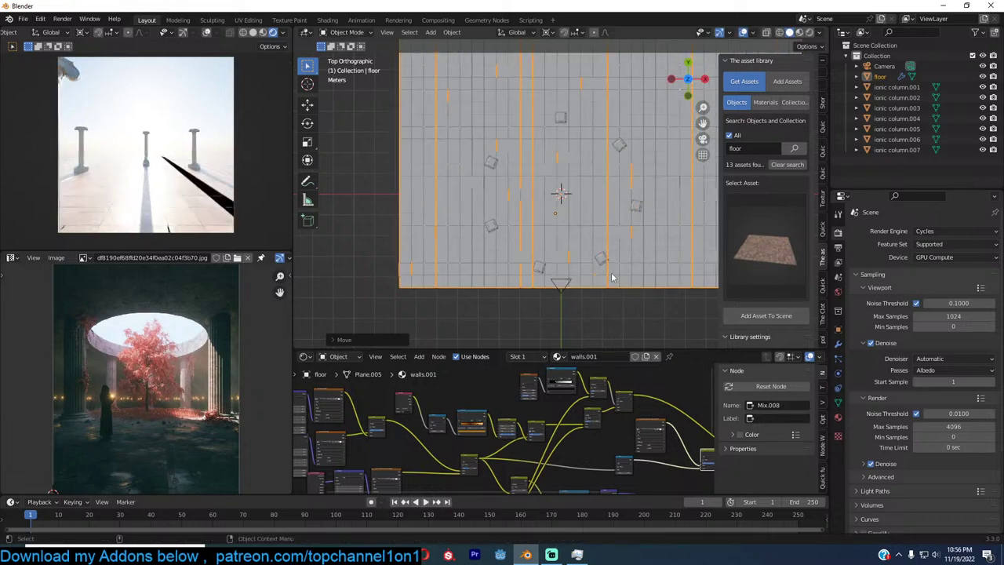
key(g)
click(602, 282)
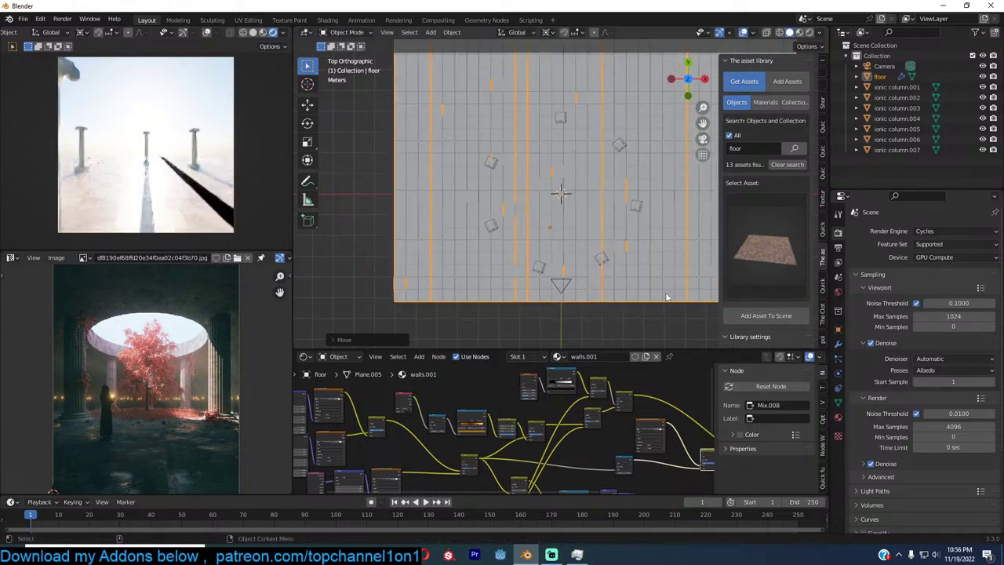
Close the gap between the floor's array copies by setting the Array modifier's relative offset Factor X to 1.000
click(838, 343)
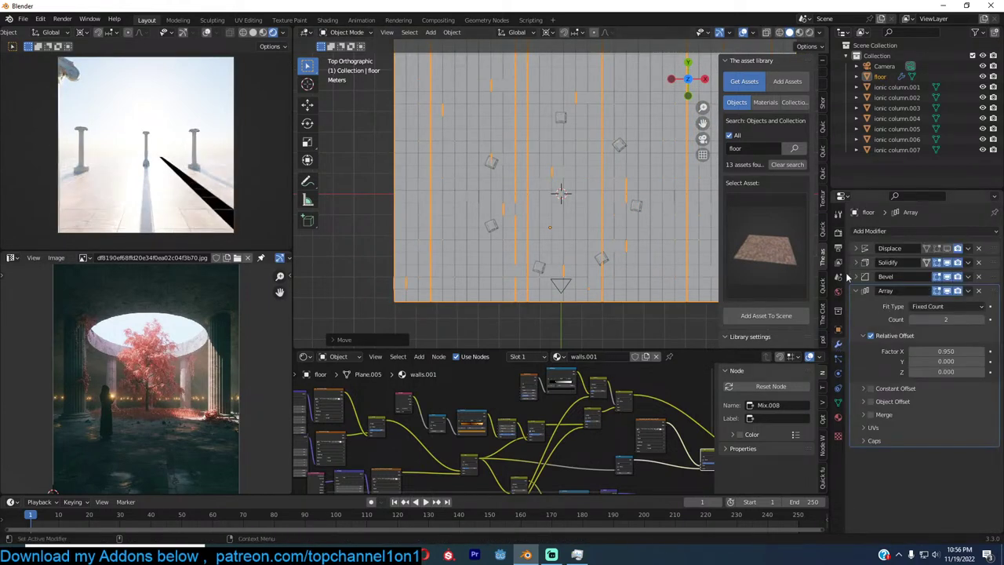
click(947, 295)
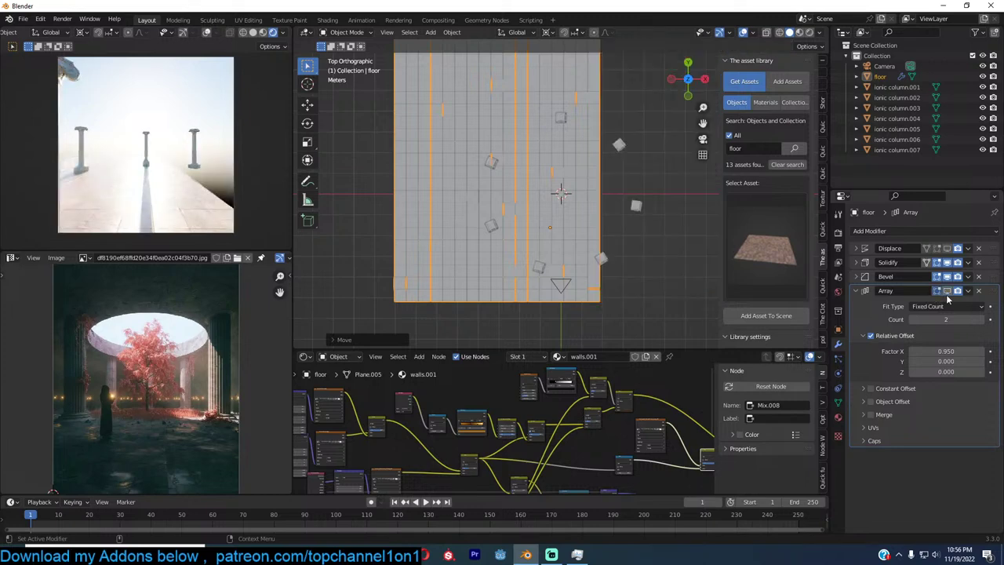
click(946, 295)
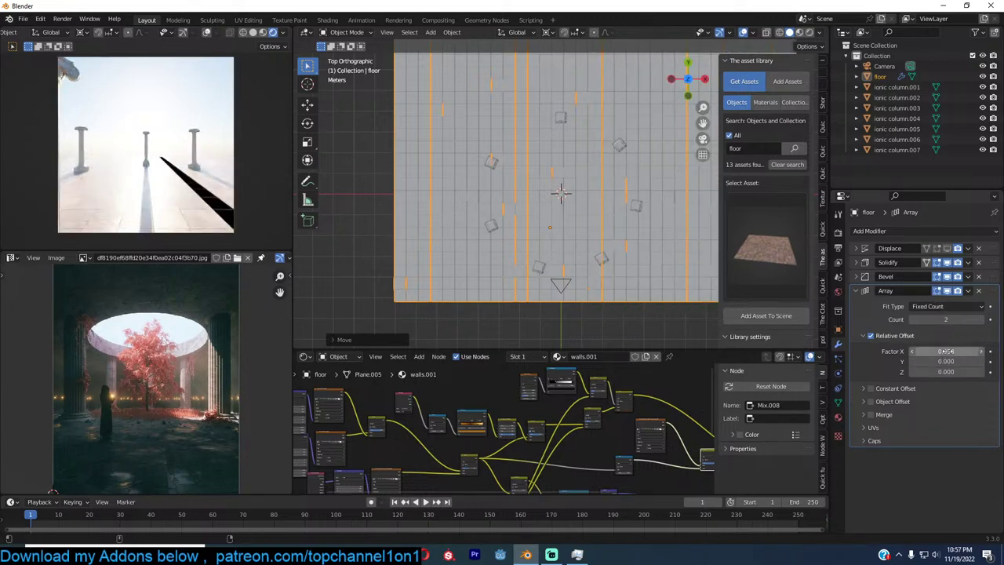
drag(946, 352, 974, 350)
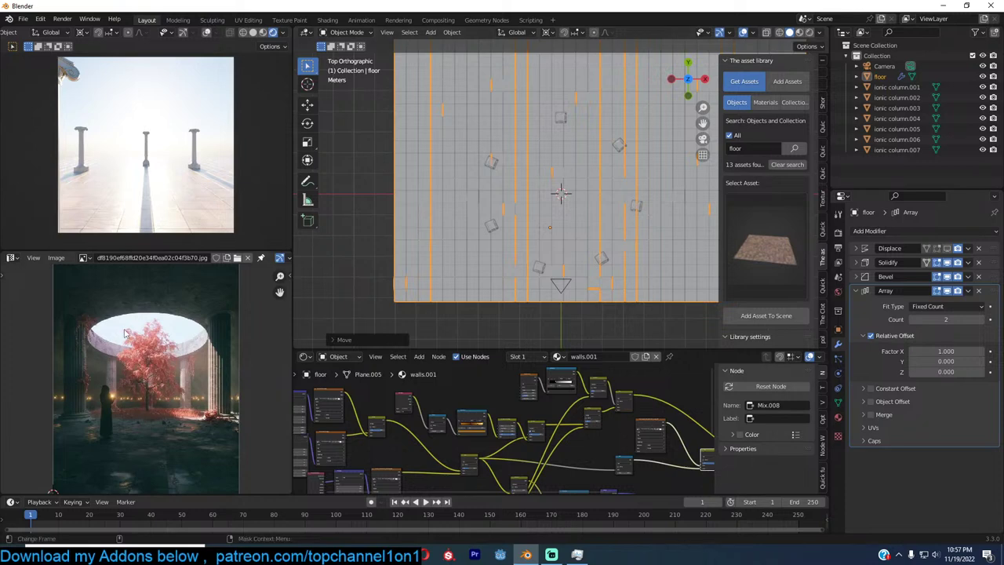
Add a circle mesh at the centre of the column ring
click(492, 228)
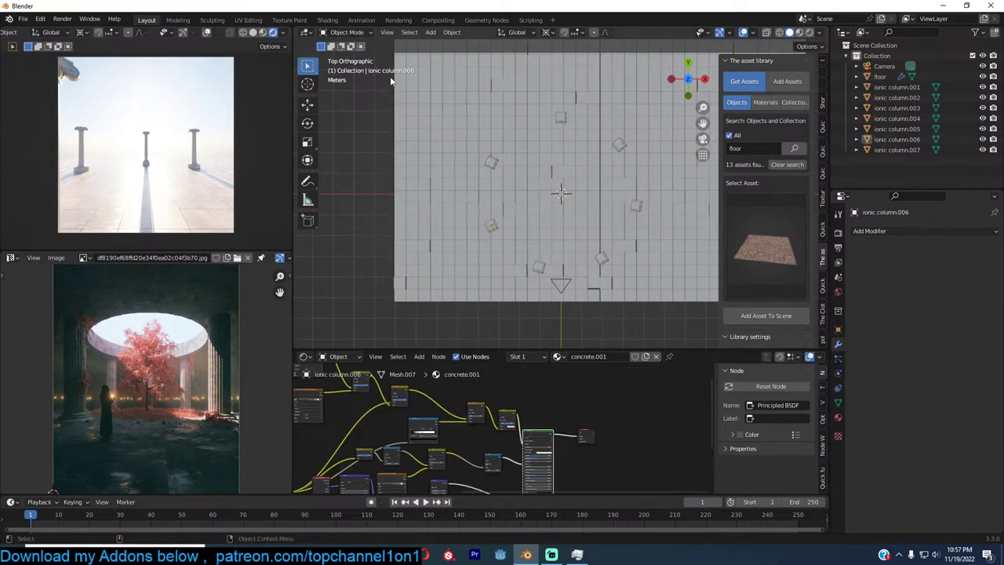
scroll(509, 109, down, 2)
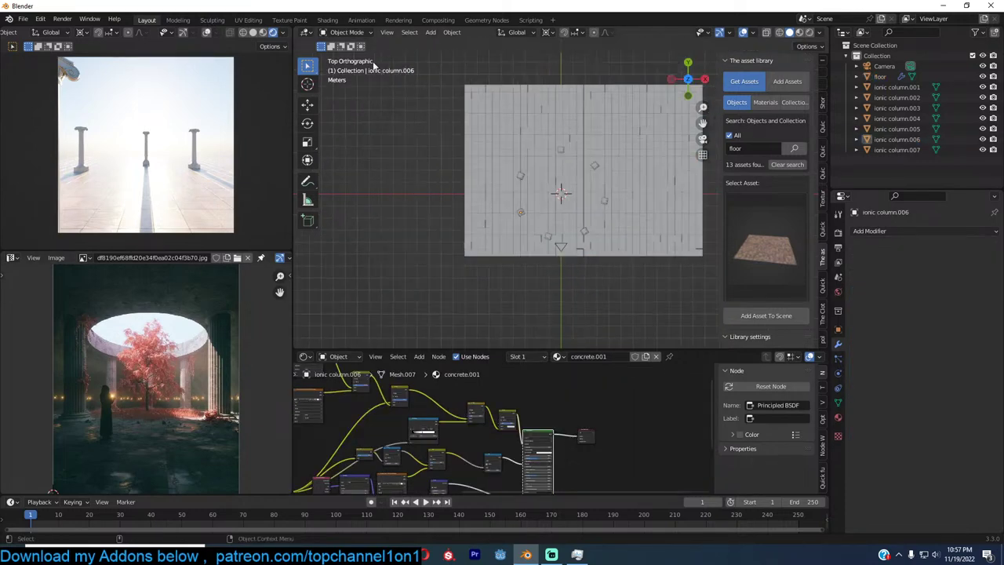
key(shift+a)
mouse_move(526, 50)
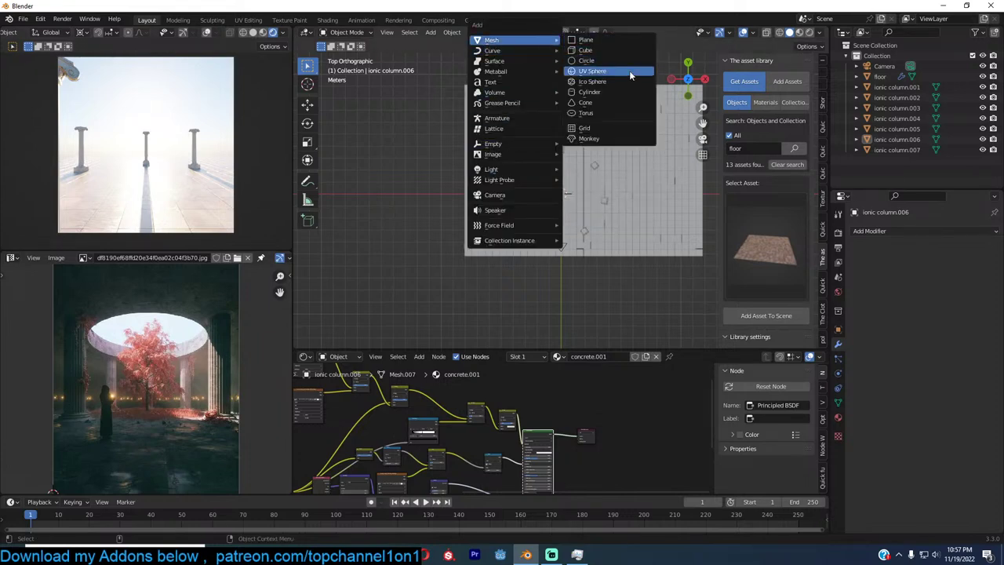
click(627, 62)
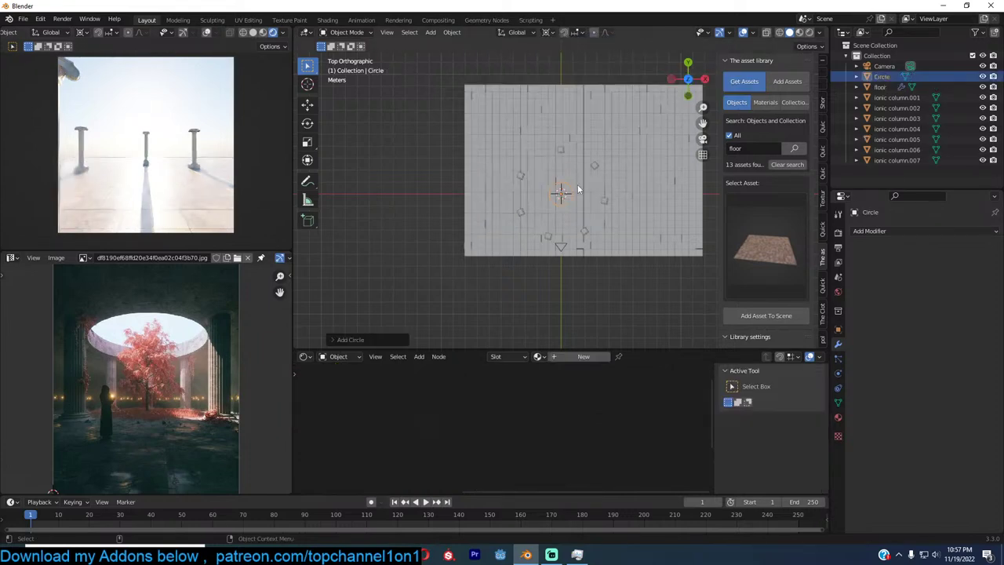
Show the viewport objects in random colours and enlarge the new circle, keeping it well inside the ring of columns
key(q)
click(530, 137)
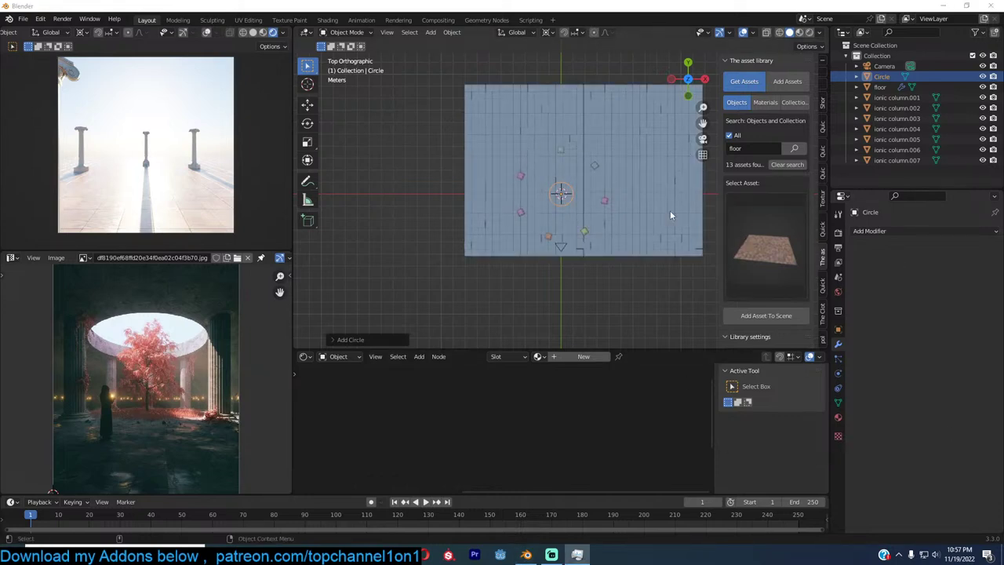
scroll(576, 165, up, 3)
key(s)
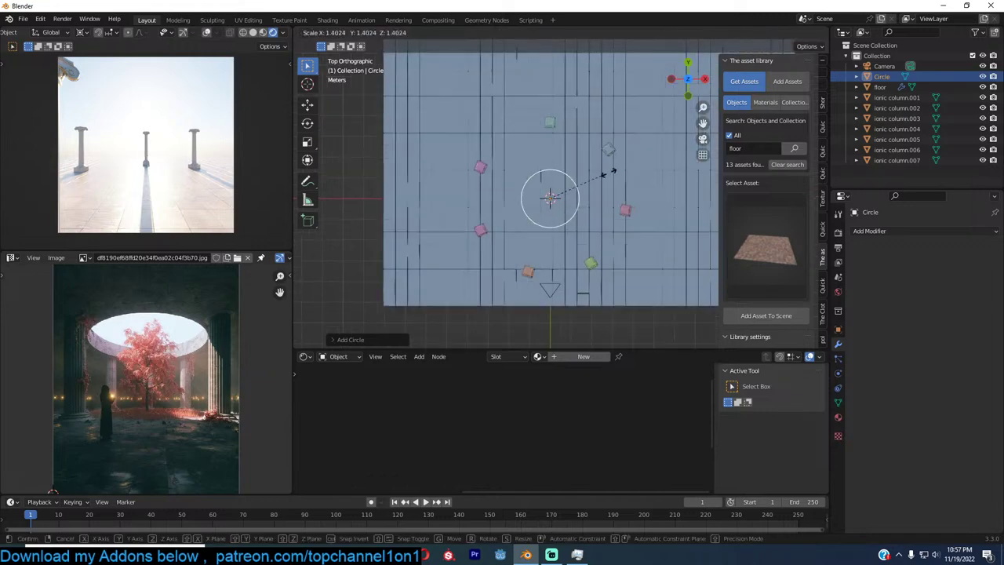
click(610, 169)
Raise the circle along Z to the height of the column tops and start editing its mesh
middle_drag(610, 169, 608, 80)
scroll(607, 166, up, 2)
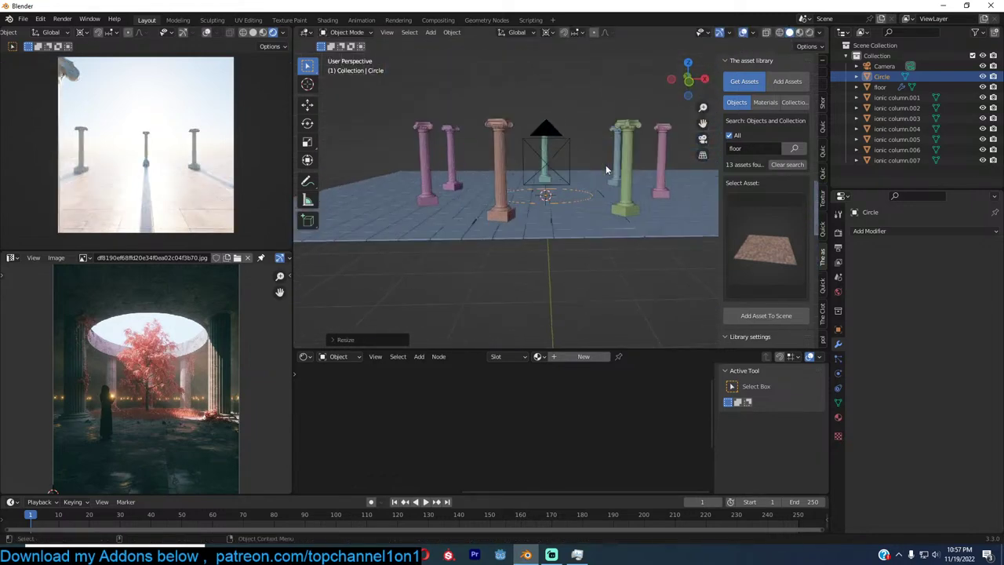
key(g)
key(z)
click(622, 131)
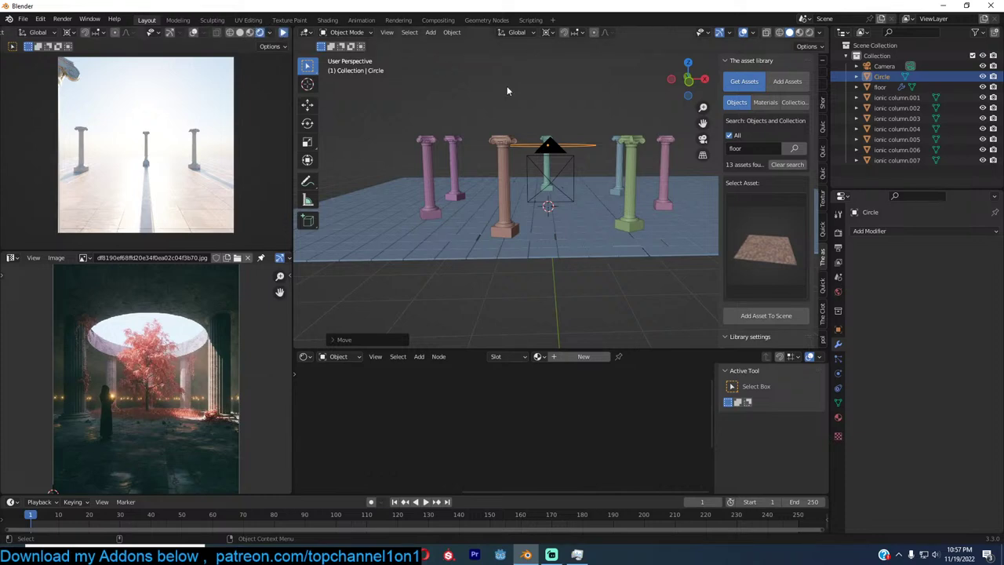
key(Tab)
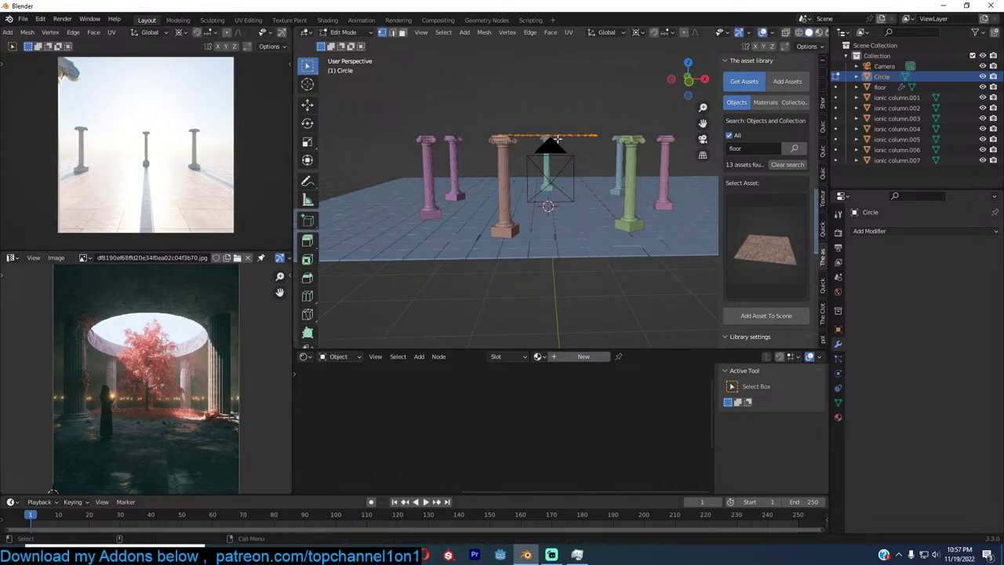
Try to extrude the circle's edge and scale it outward around the 3D cursor to about 2.5 times or more
key(KP_7)
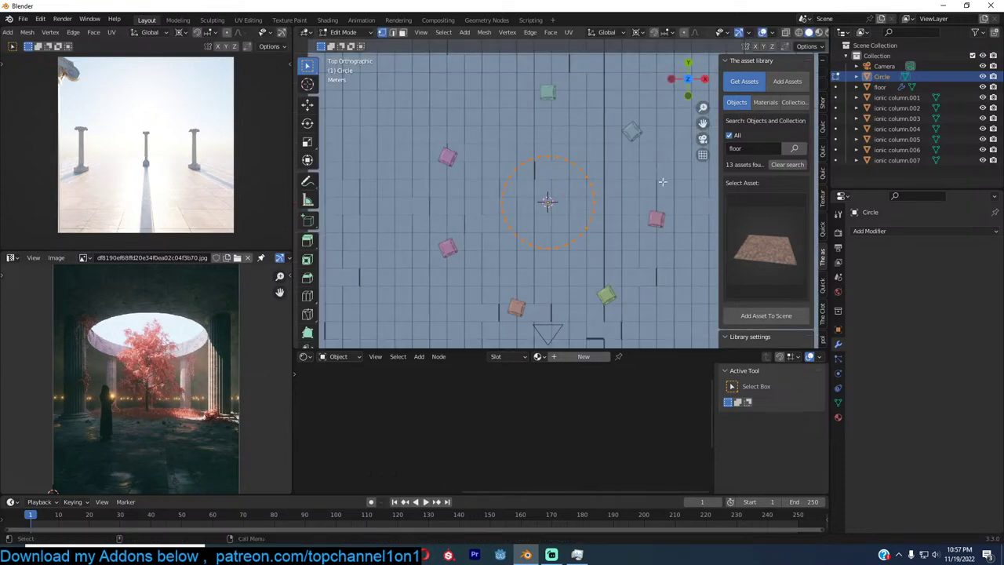
key(s)
right_click(687, 191)
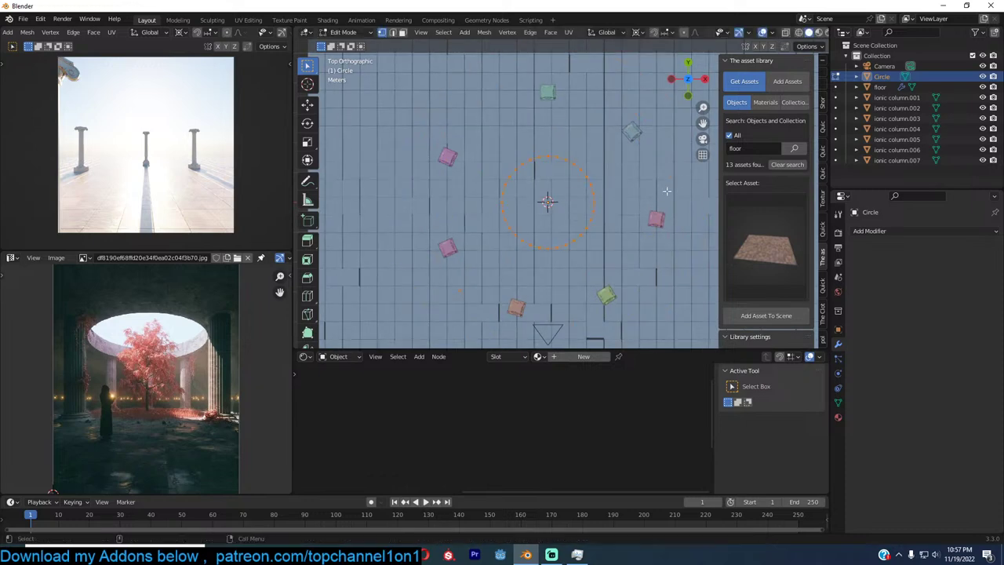
key(e)
right_click(625, 191)
key(s)
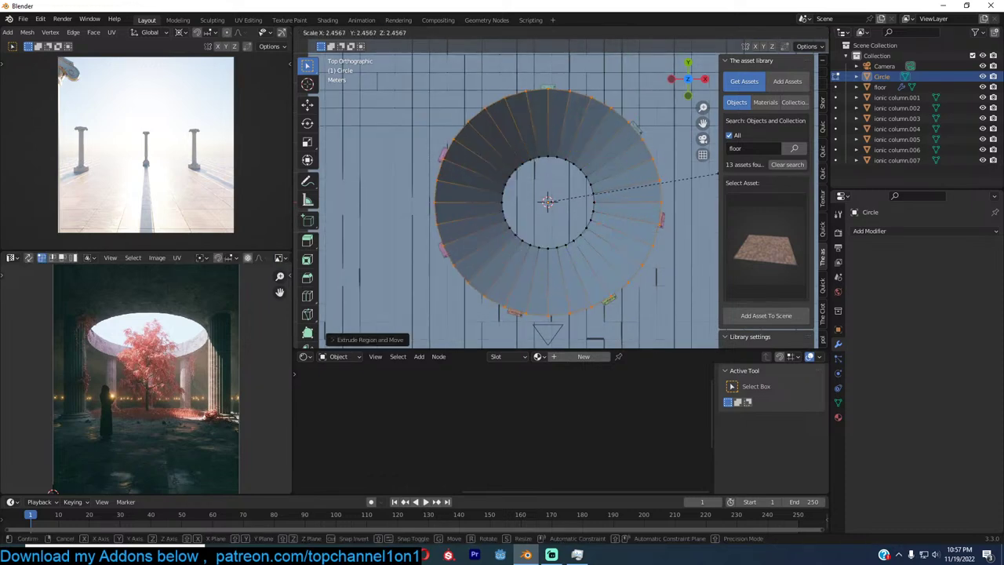
click(777, 167)
scroll(657, 212, down, 1)
middle_drag(657, 212, 648, 85)
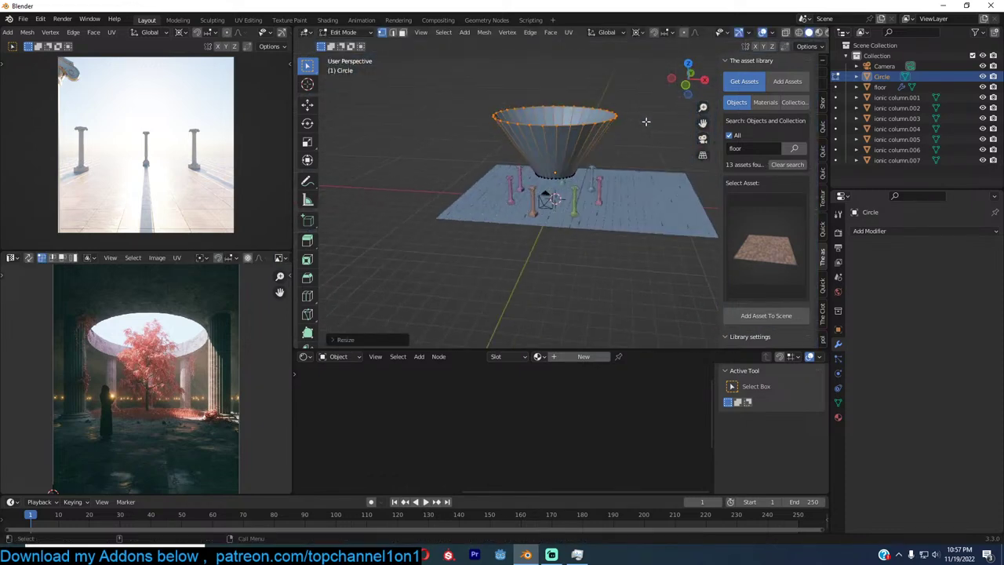
key(ctrl+z)
scroll(598, 154, up, 2)
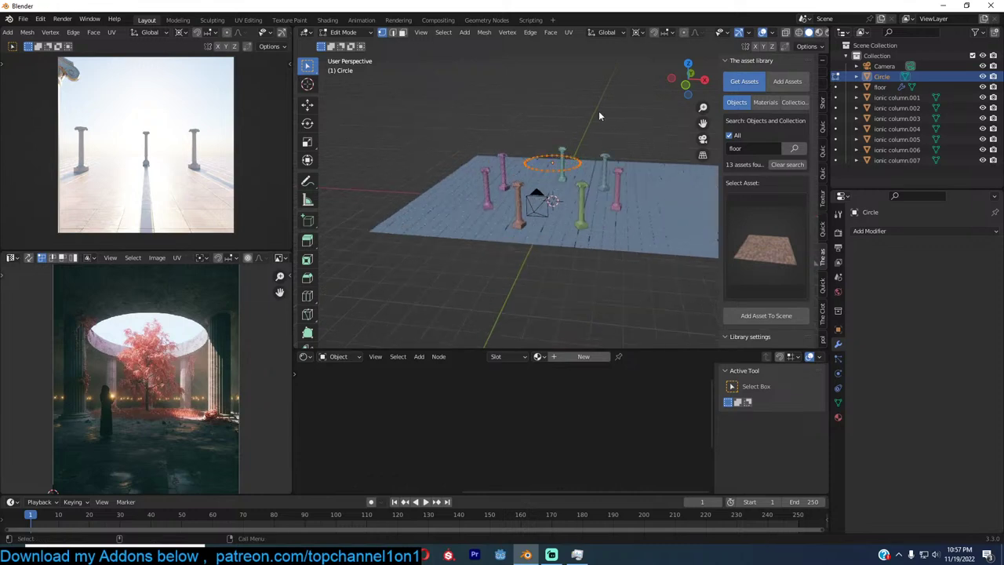
Set the pivot to the selection's own centre and extrude the circle's edge outward into a flat ring reaching far beyond the columns
key(period)
click(601, 54)
key(e)
key(s)
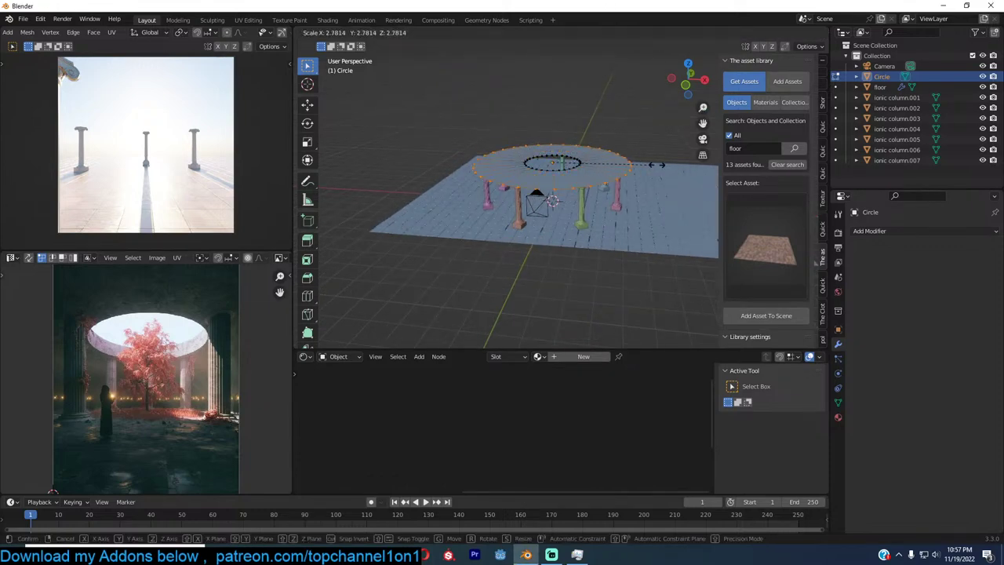
click(603, 186)
middle_drag(604, 186, 620, 162)
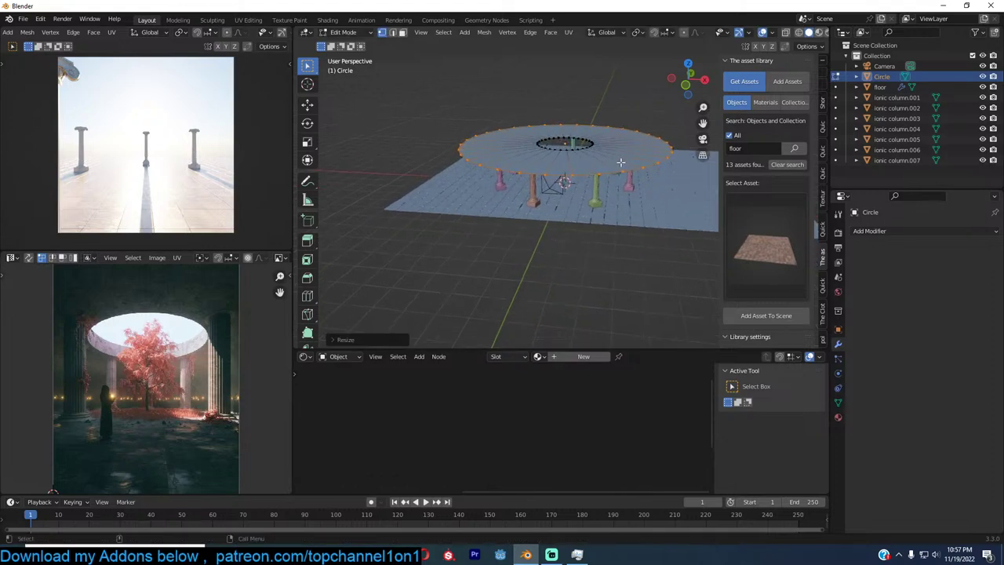
key(s)
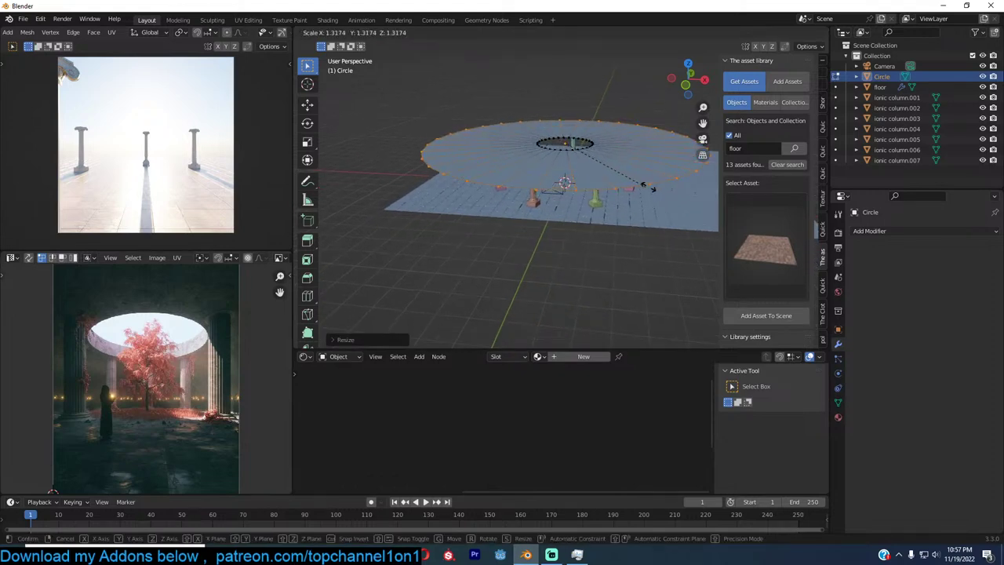
click(652, 187)
Extrude the ring's outer edge about 2.4 m down along Z as an enclosing wall and finish editing the mesh
key(e)
key(z)
click(656, 226)
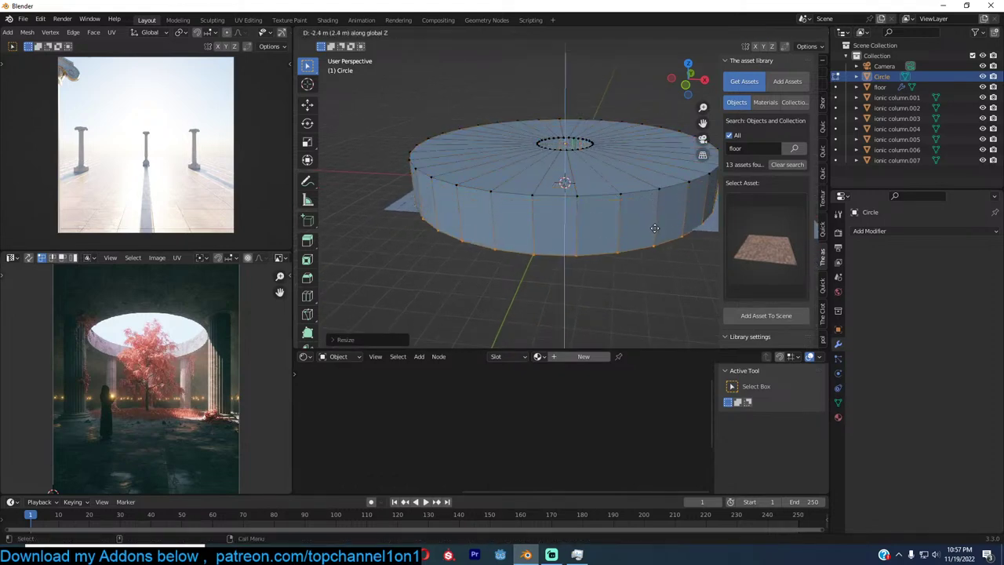
key(Tab)
Move and enlarge the floor so that it extends beneath the entire round enclosure
middle_drag(656, 226, 601, 246)
click(644, 243)
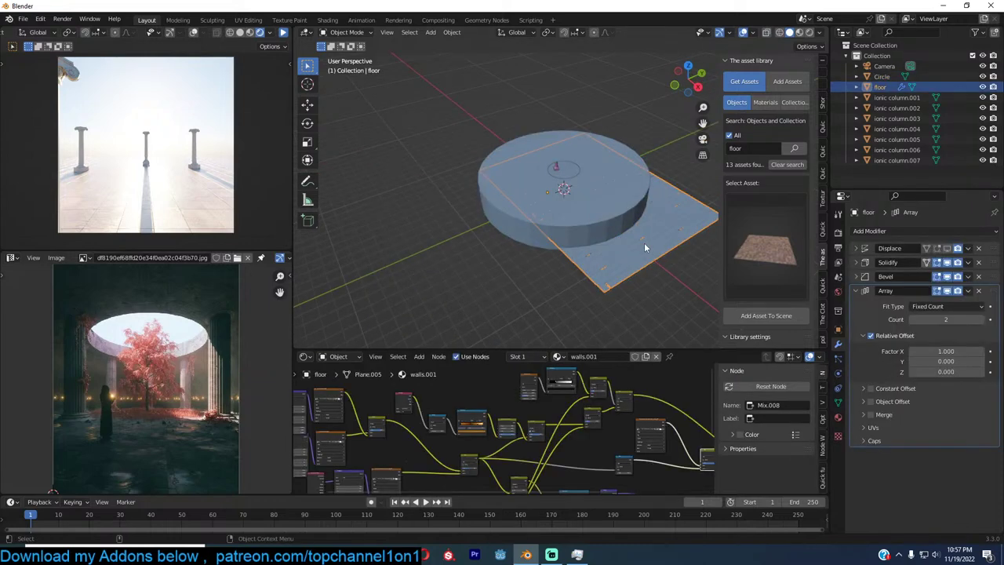
key(KP_7)
key(g)
click(623, 278)
key(s)
click(666, 271)
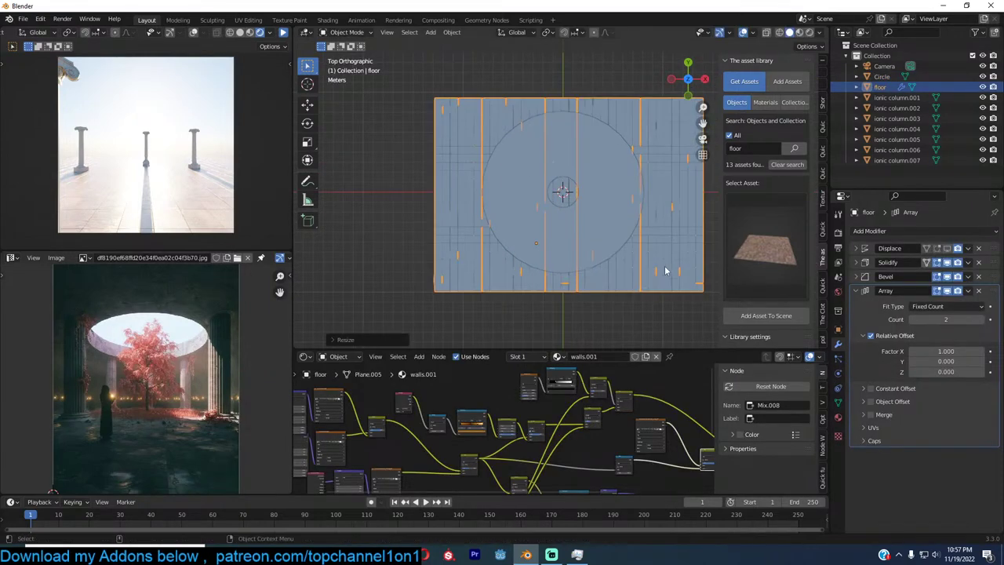
Apply smooth shading to the round roof and wall object
scroll(562, 188, up, 4)
middle_drag(562, 188, 590, 108)
click(643, 177)
right_click(640, 177)
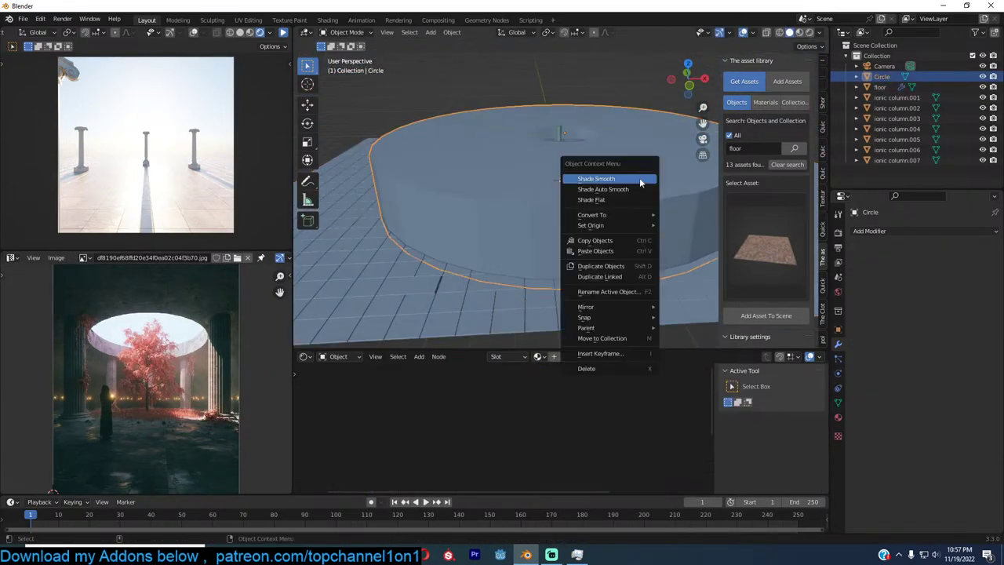
click(632, 182)
Bevel the enclosure's upper outer edge loop with a width of about 1 m and 4 segments
scroll(620, 196, down, 3)
key(Tab)
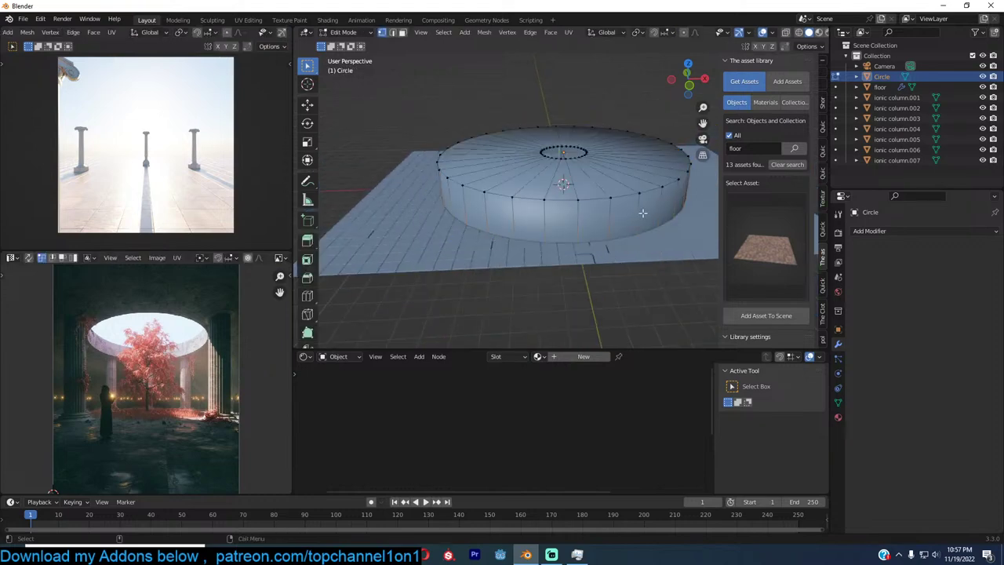
key(ctrl+b)
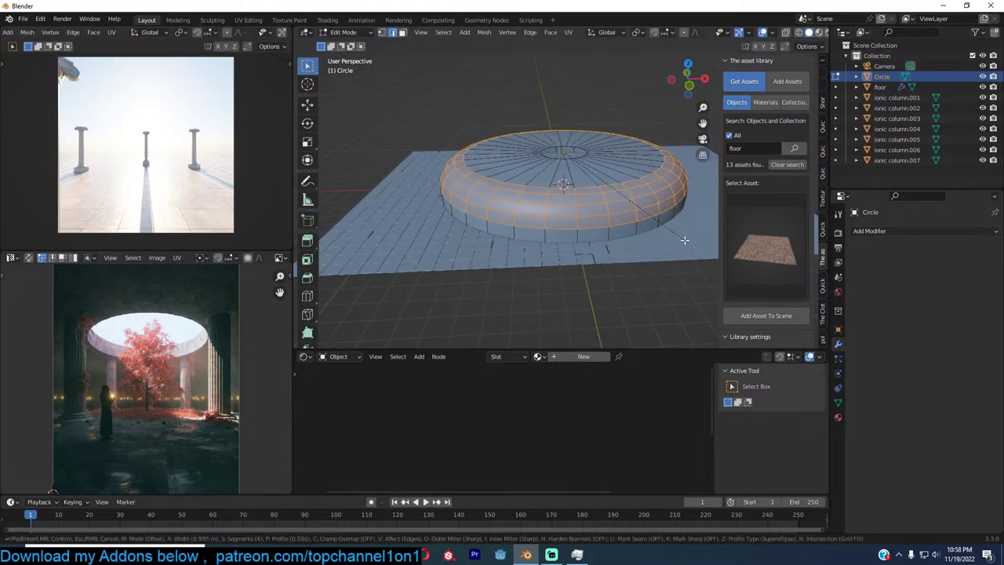
click(686, 243)
key(Tab)
Add a Solidify modifier to the enclosure with a thickness of -0.56 m
mouse_move(660, 211)
middle_down()
mouse_move(640, 196)
mouse_move(672, 207)
middle_up()
click(914, 232)
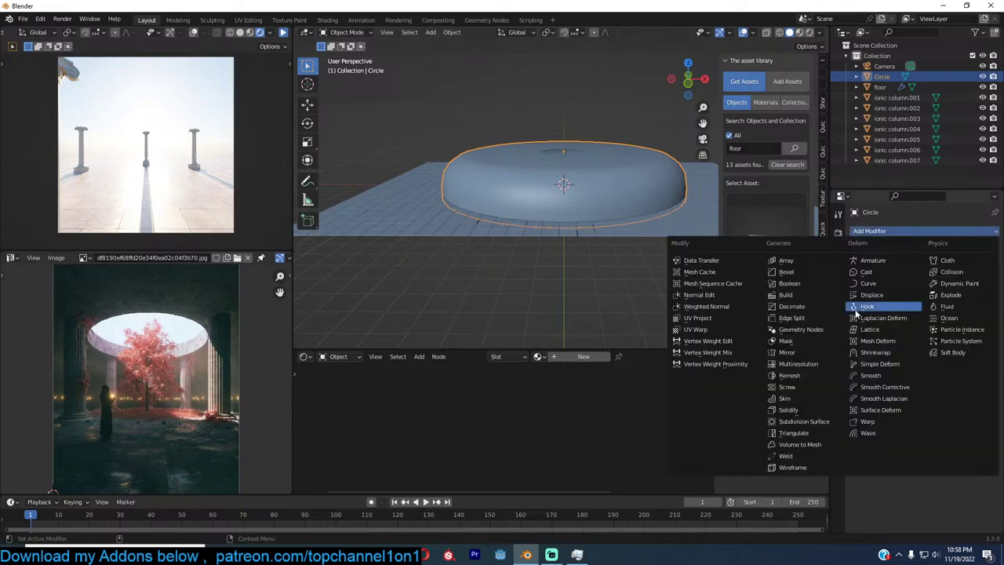
click(800, 398)
drag(933, 277, 909, 277)
Enable Auto Smooth on the enclosure
key(Tab)
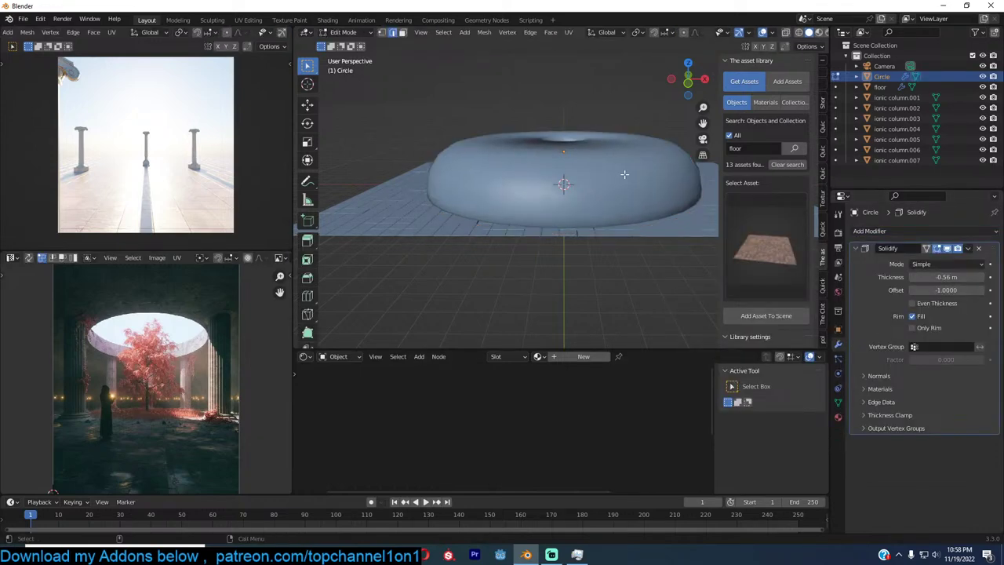
key(Tab)
right_click(629, 175)
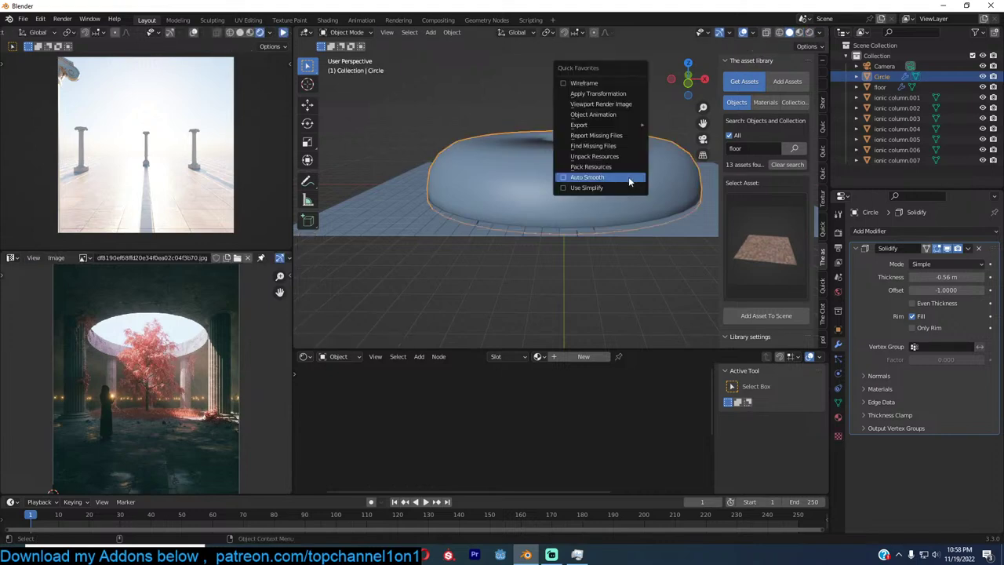
click(628, 177)
Set the enclosure's Solidify thickness to -0.21 m while viewing through the camera and resume the rendered preview
middle_drag(627, 179, 665, 221)
key(KP_0)
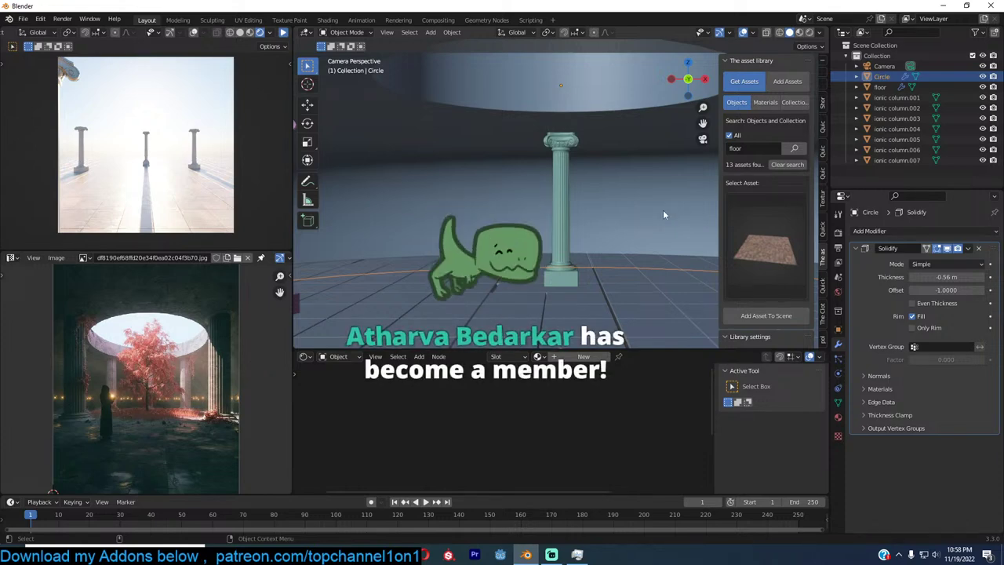
scroll(637, 207, down, 2)
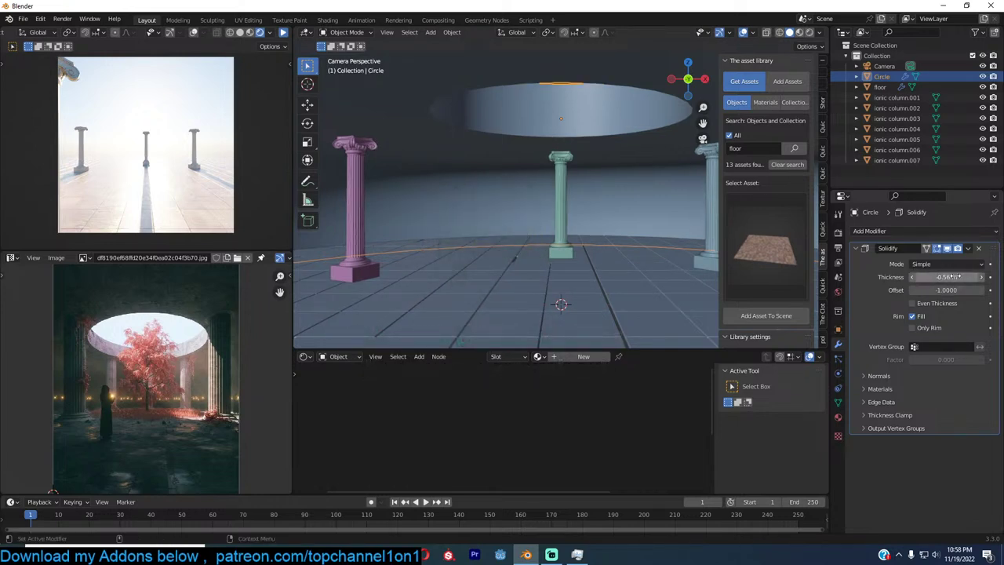
mouse_move(951, 277)
mouse_down()
mouse_move(988, 276)
mouse_move(945, 277)
mouse_up()
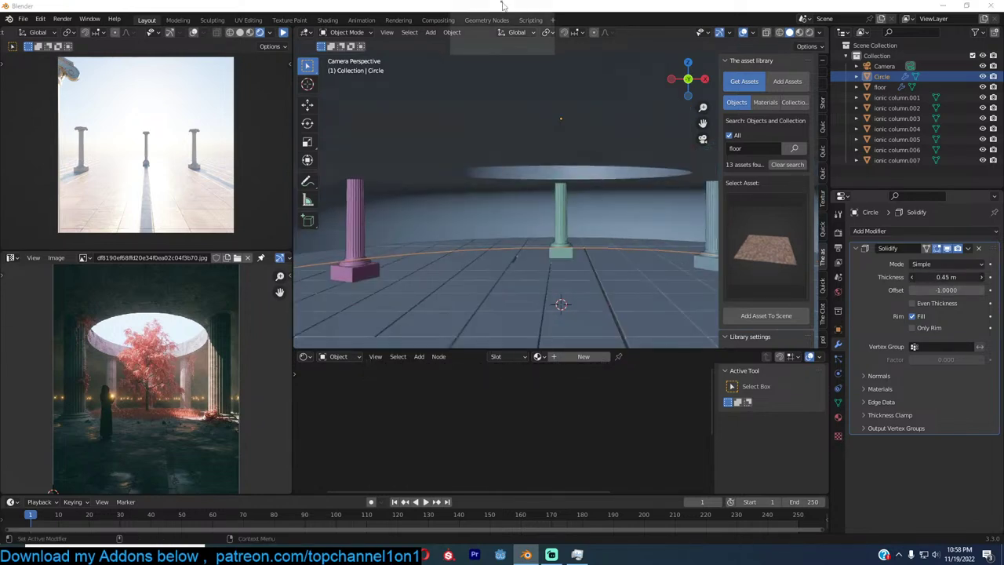
key(ctrl+z)
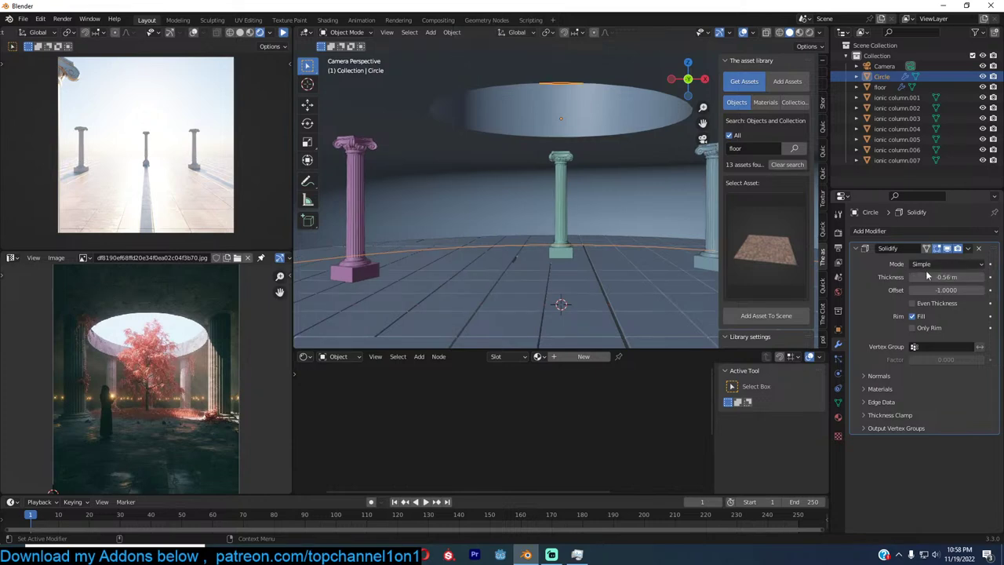
drag(928, 277, 969, 277)
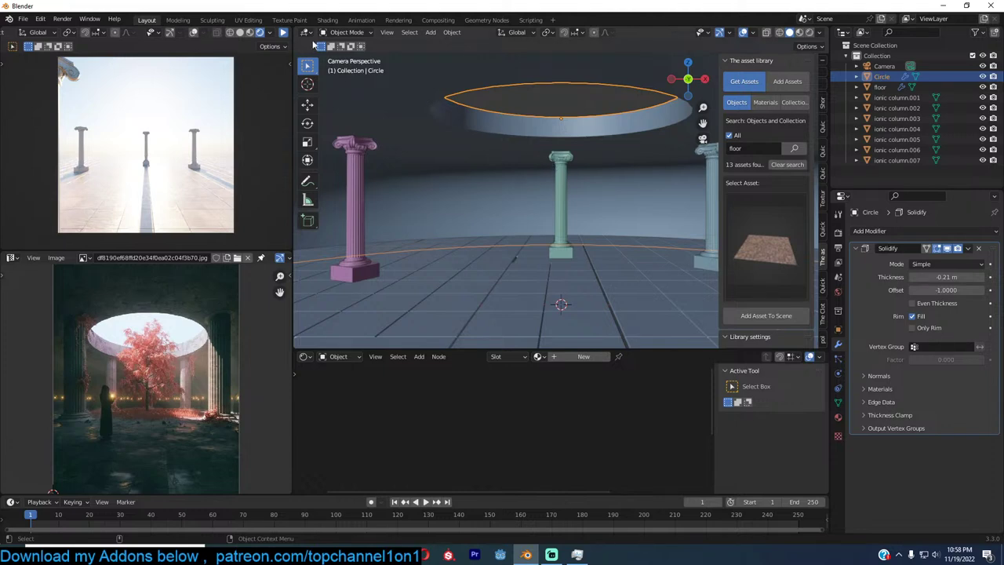
click(284, 33)
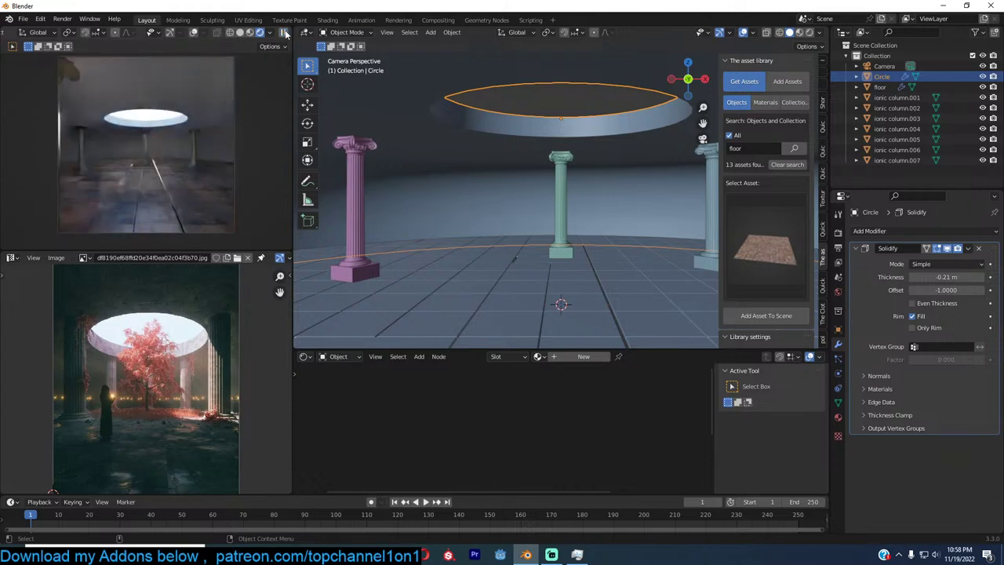
Select the enclosure with the central column active and link the column's concrete material to the enclosure
click(563, 204)
shift+click(610, 144)
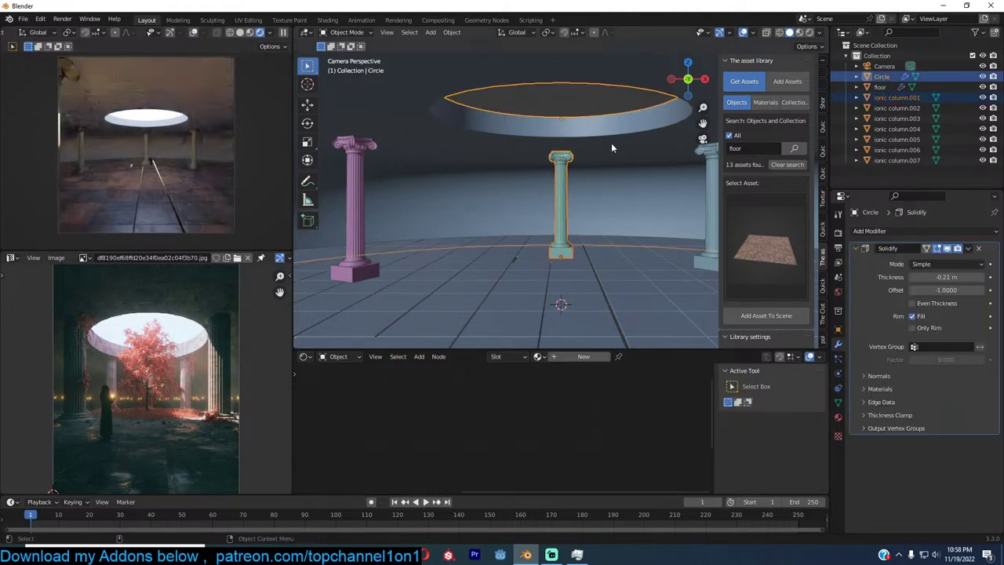
click(611, 144)
shift+click(569, 161)
key(ctrl+l)
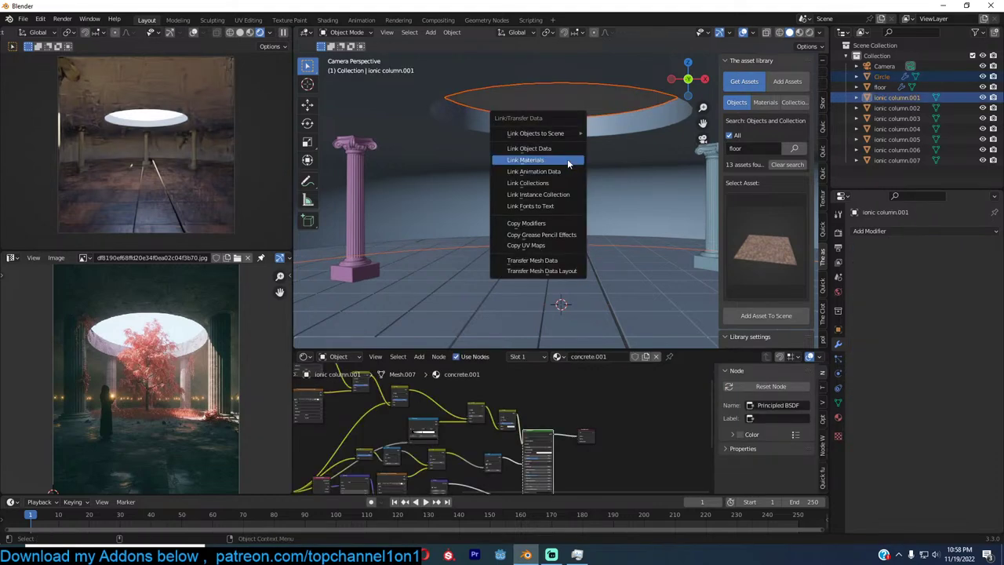
click(568, 161)
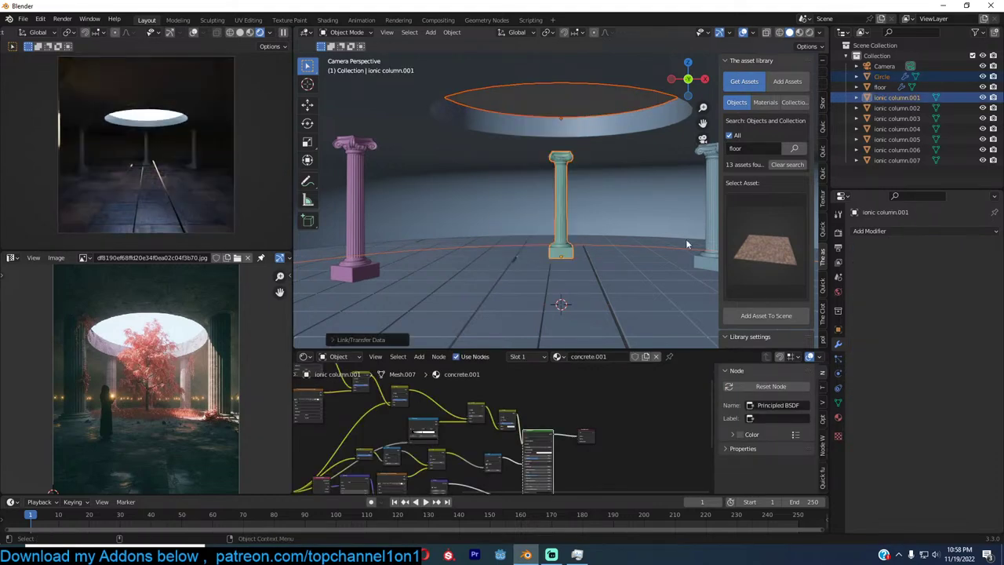
Add a plane near floor level in front view and scale it up until it extends beyond the hall's enclosure
click(685, 238)
key(KP_1)
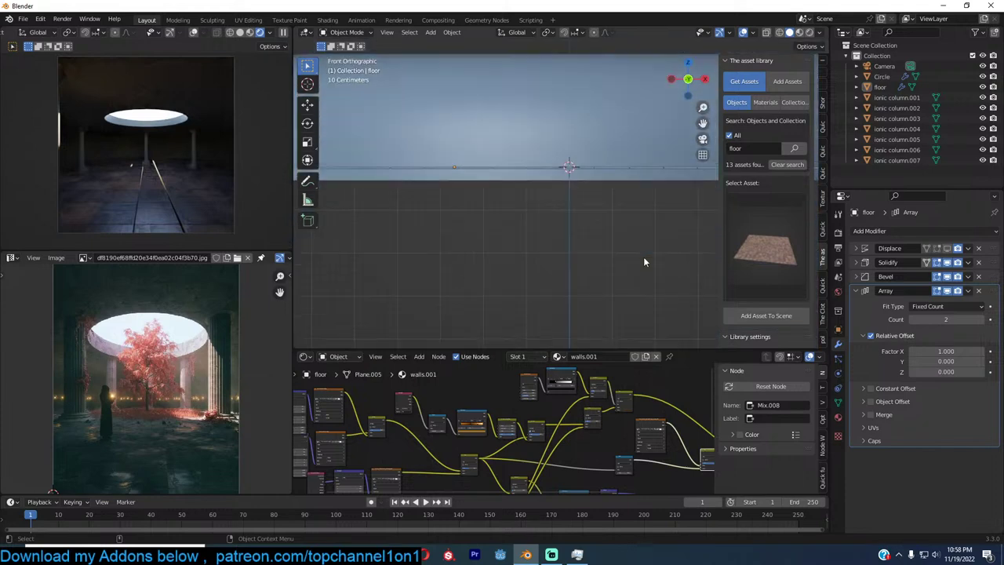
scroll(611, 147, down, 2)
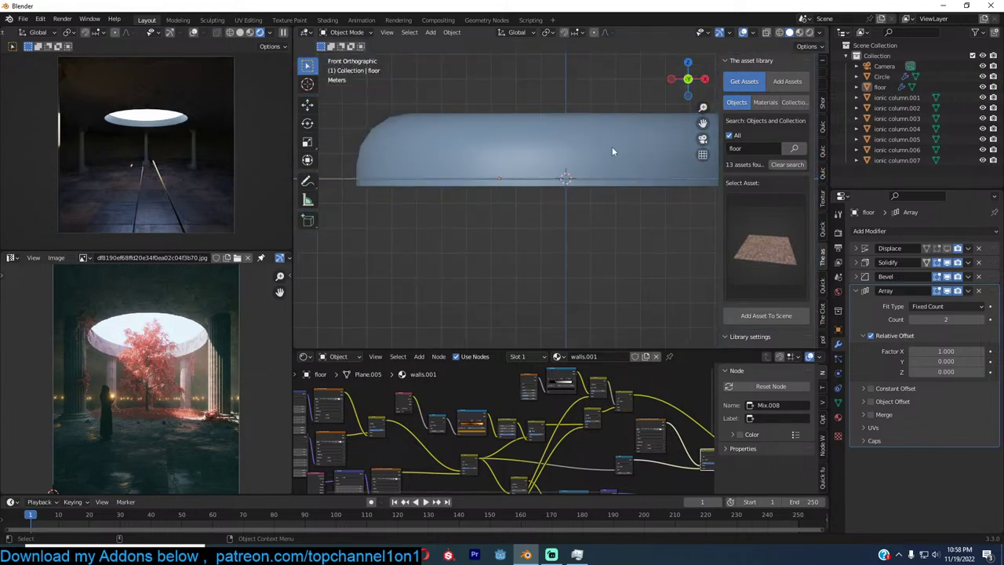
key(shift+z)
key(shift+a)
click(617, 172)
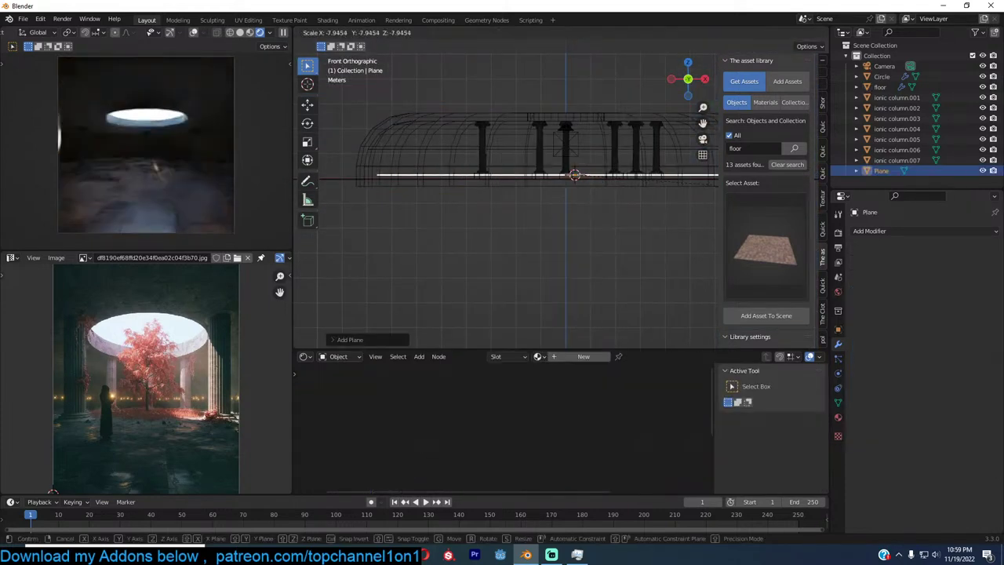
key(s)
click(724, 225)
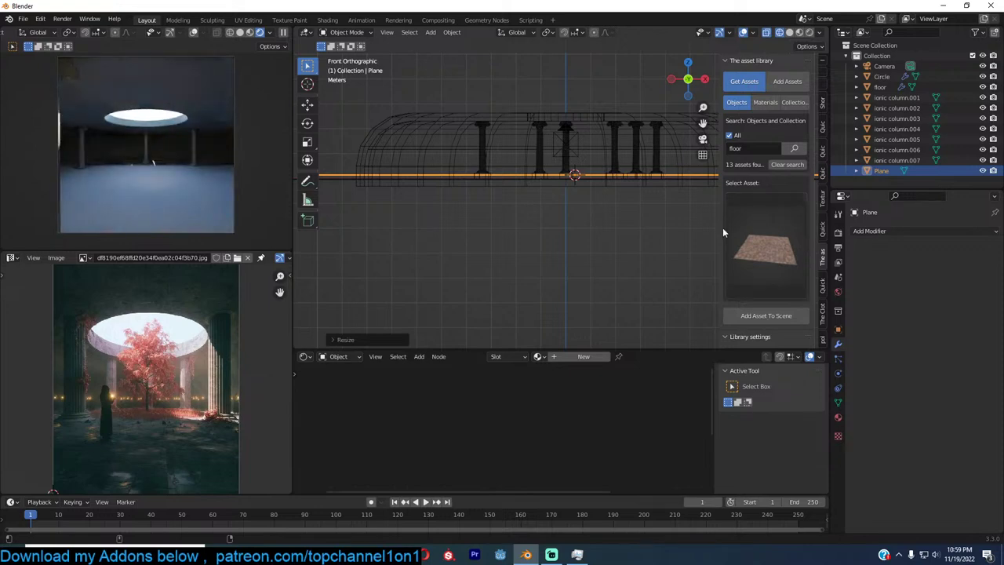
Lower the new plane along Z to the level of the tiled floor and return to solid shading
key(g)
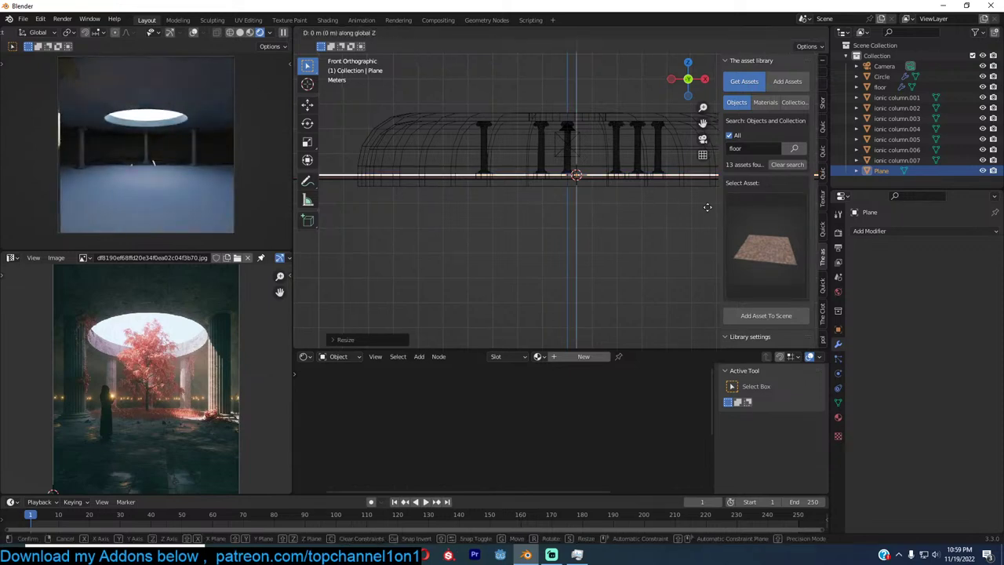
key(z)
click(704, 207)
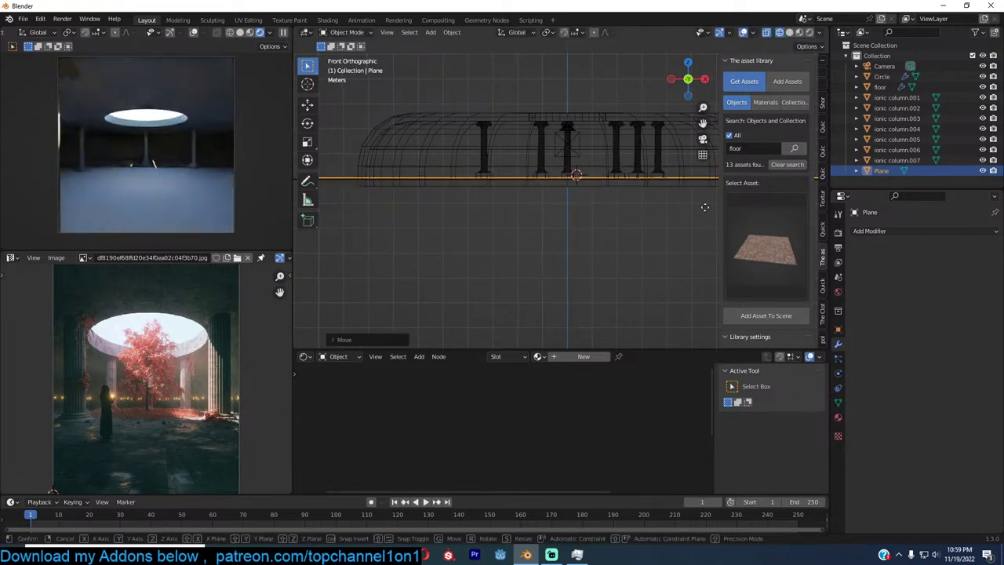
key(g)
key(z)
click(705, 214)
key(shift+z)
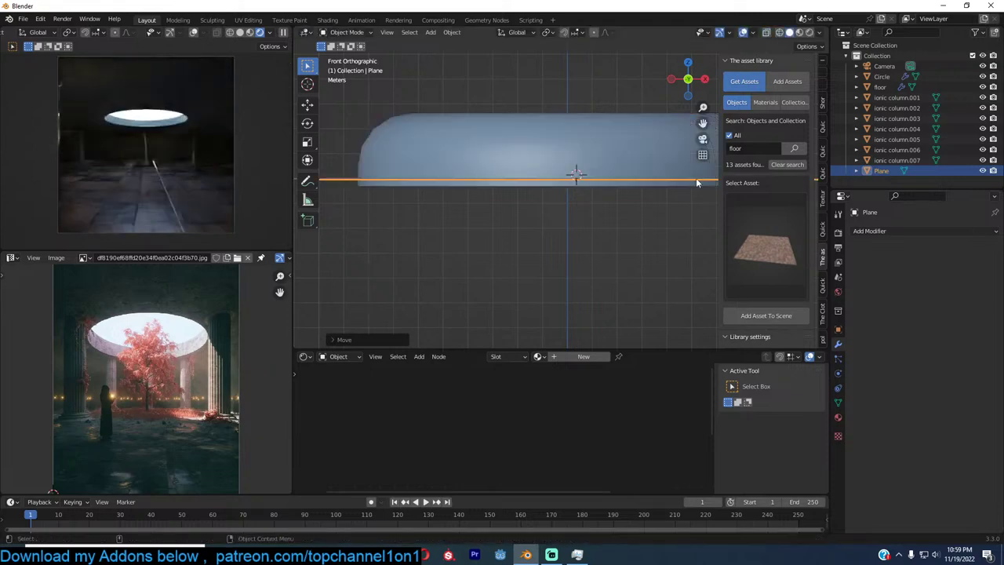
Select the plane with the enclosure active, link the enclosure's concrete material to the plane, and clear the selection
mouse_move(706, 217)
middle_down()
mouse_move(670, 202)
mouse_move(648, 229)
middle_up()
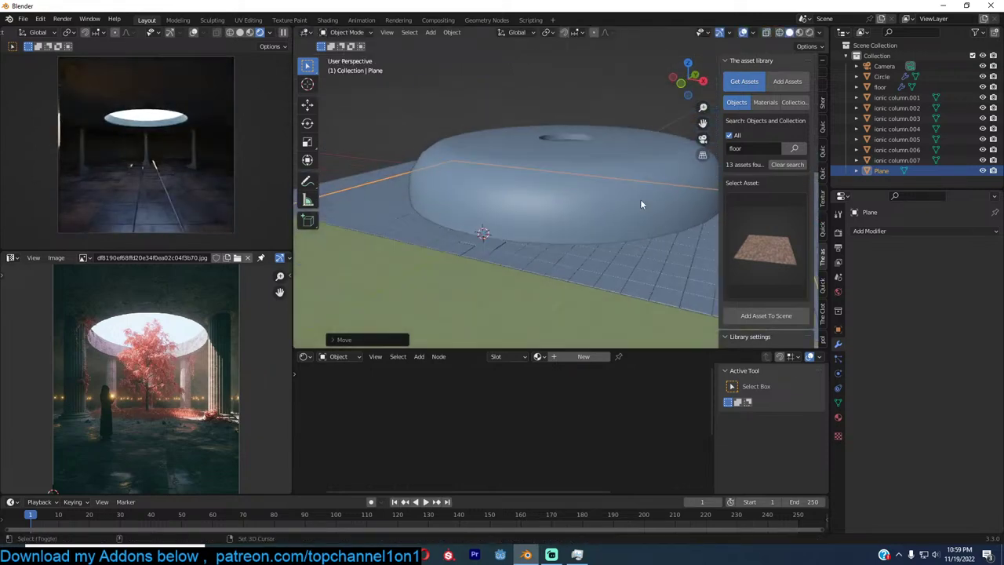
shift+click(641, 202)
key(ctrl+l)
click(641, 202)
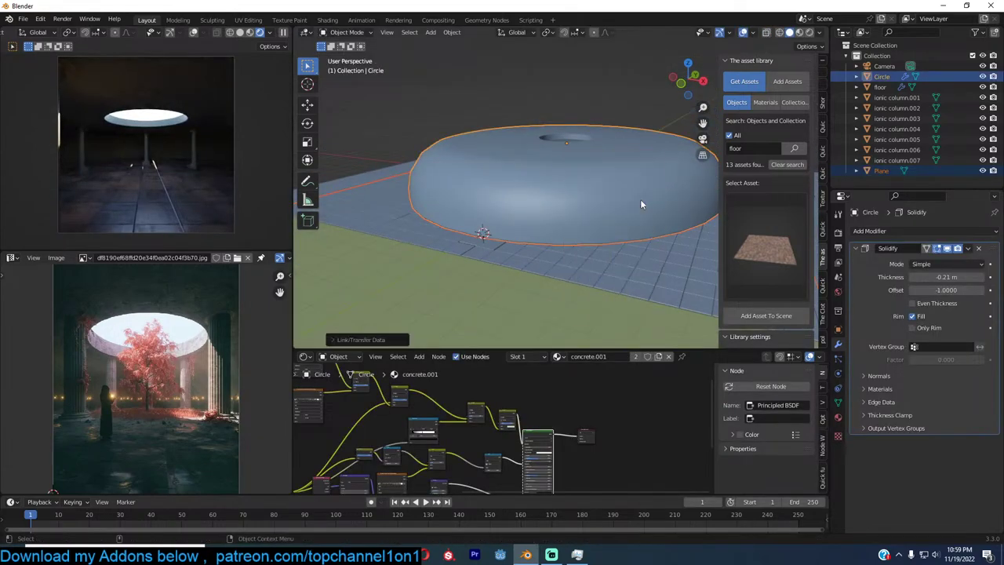
scroll(636, 113, up, 1)
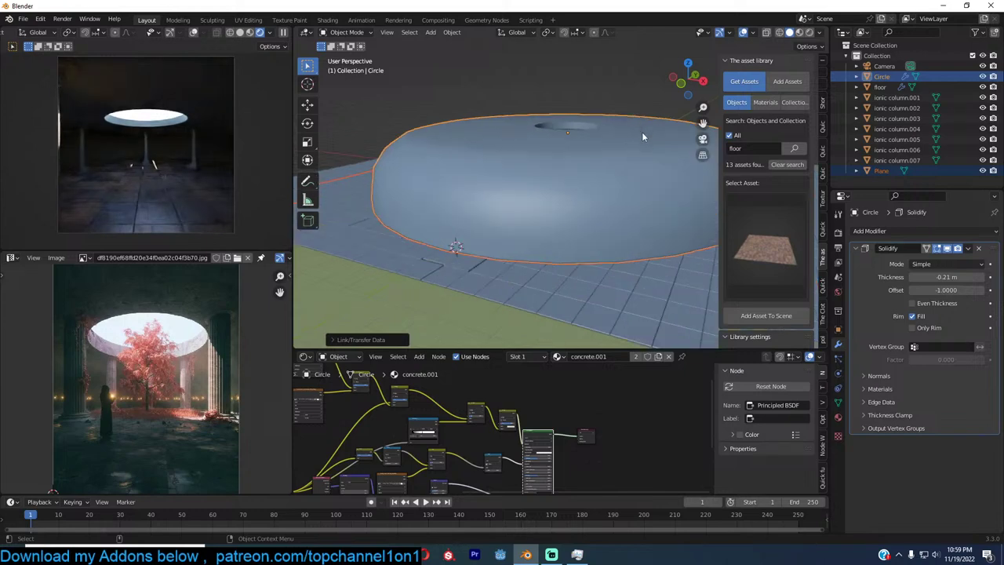
scroll(641, 132, down, 1)
key(alt+a)
Scale the plane down and fine-tune its height along Z just beneath the column bases in front view
middle_drag(613, 216, 608, 212)
click(607, 211)
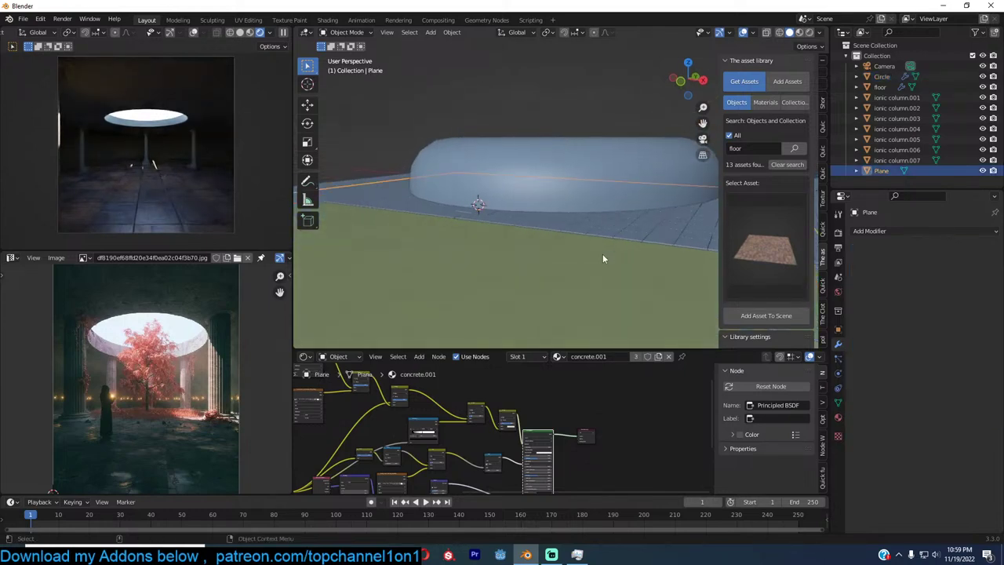
key(s)
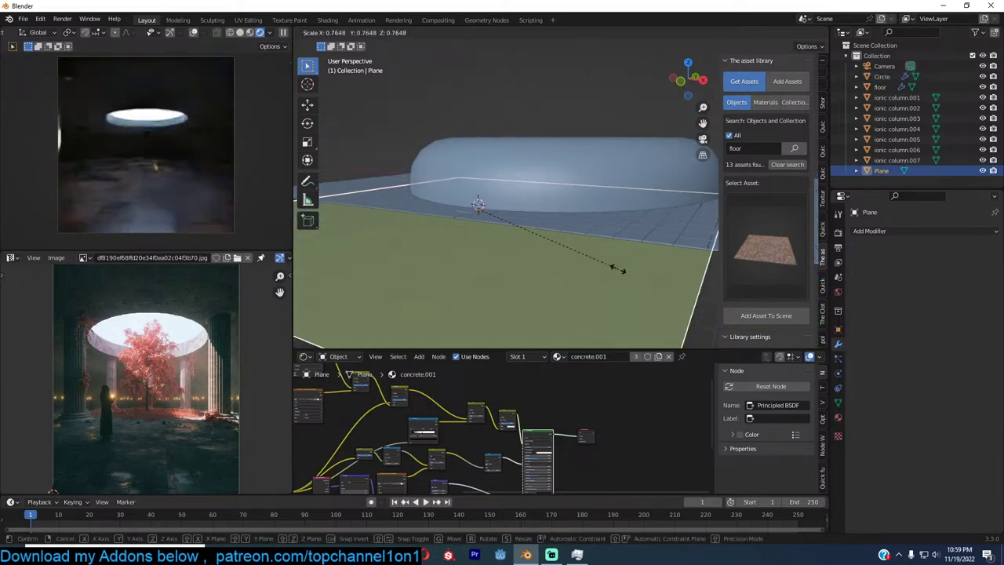
click(618, 269)
key(KP_1)
scroll(481, 174, down, 3)
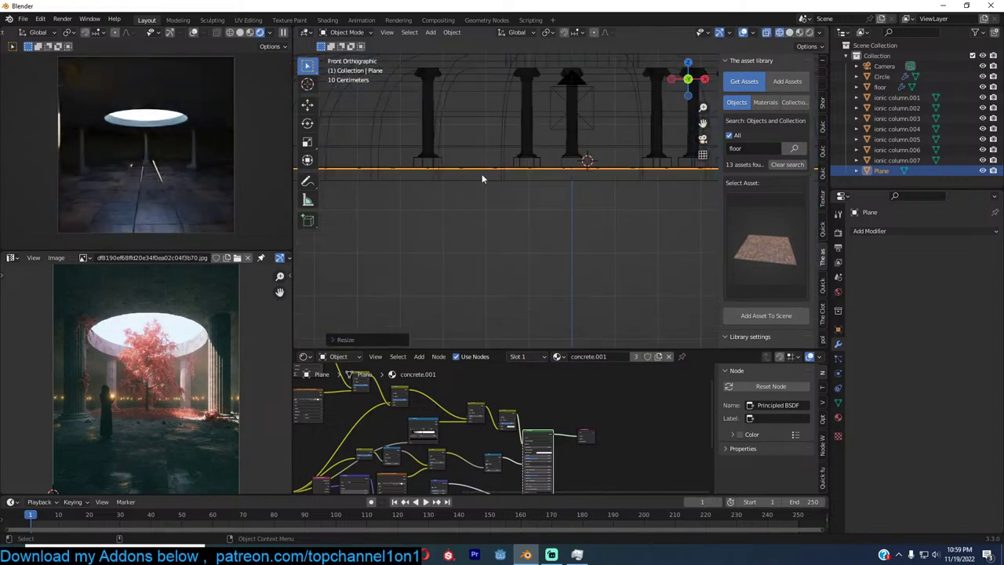
scroll(503, 216, up, 4)
key(g)
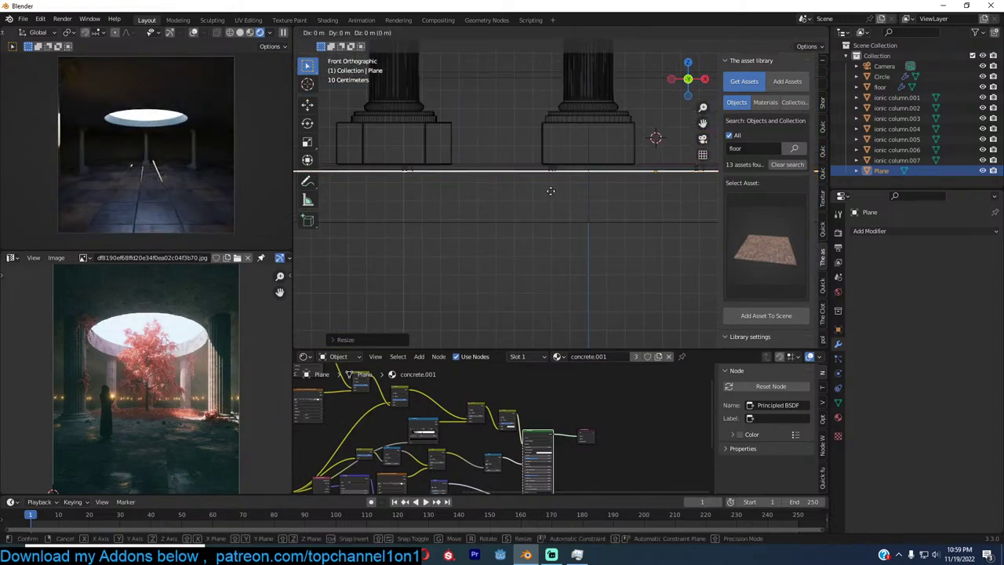
key(z)
click(558, 183)
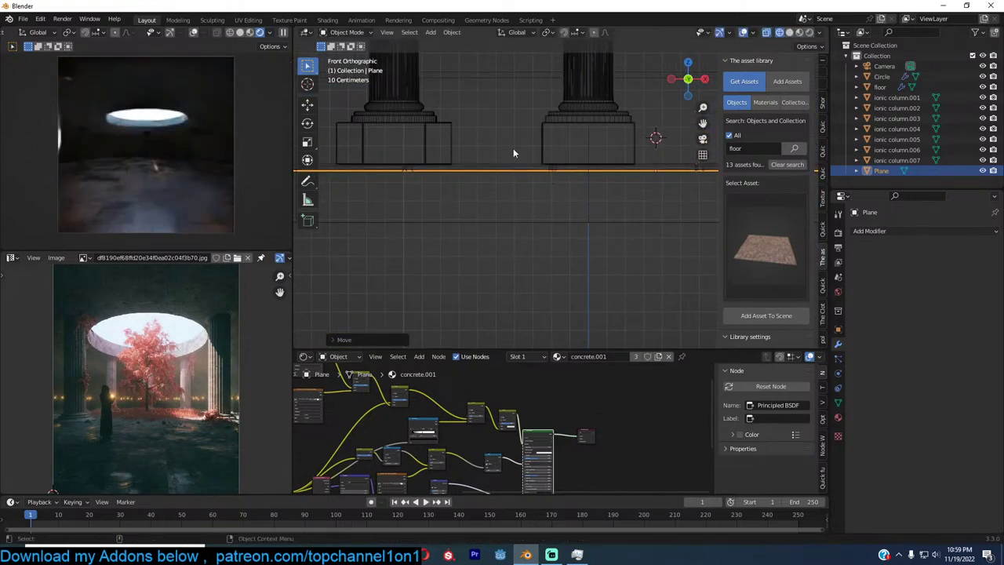
Select the tiled floor with the central column active and link the column's concrete material to the floor
middle_drag(513, 148, 598, 188)
click(598, 191)
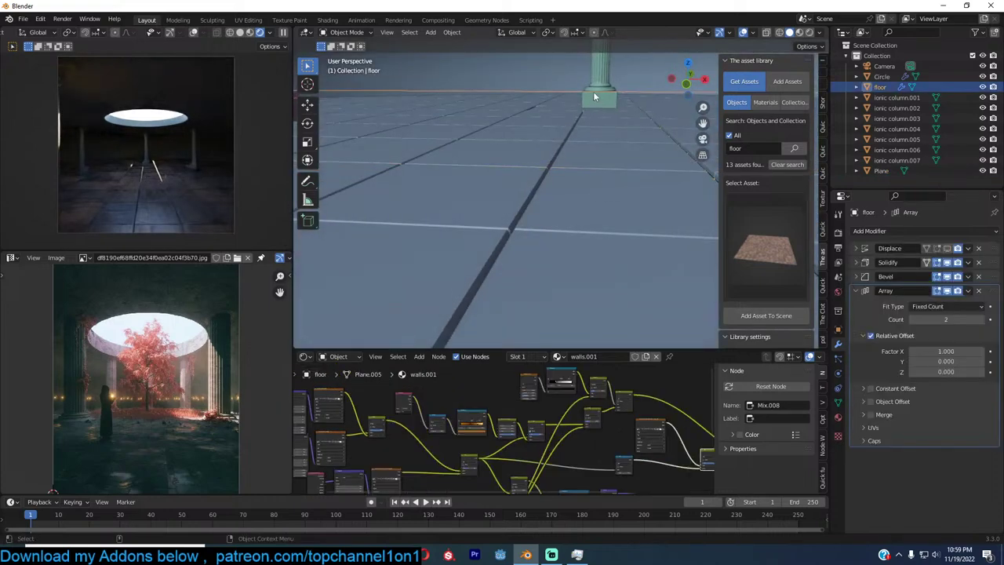
shift+click(593, 91)
key(ctrl+l)
click(594, 92)
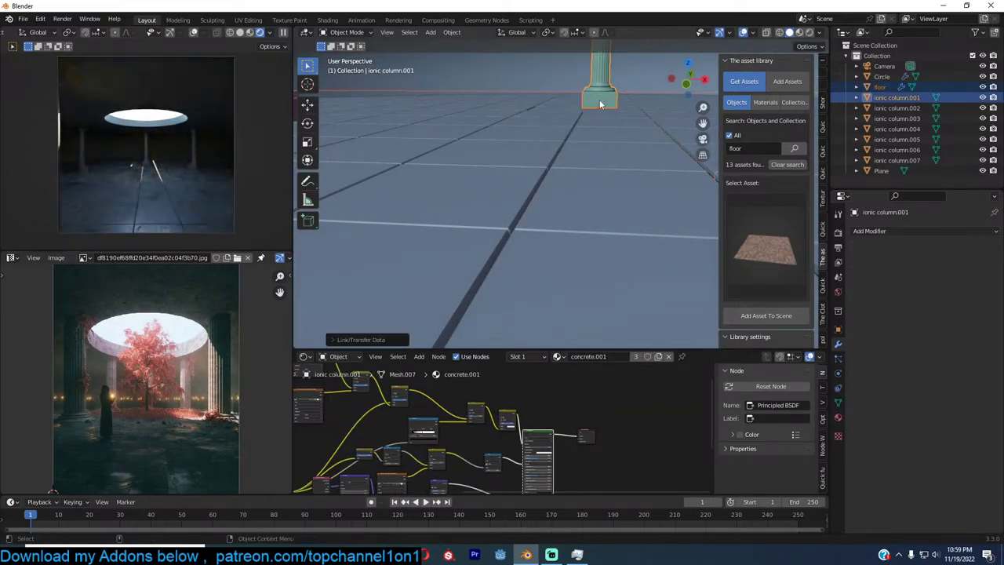
Preview the floor's Displace modifier in the viewport and remove it from the modifier stack
click(622, 140)
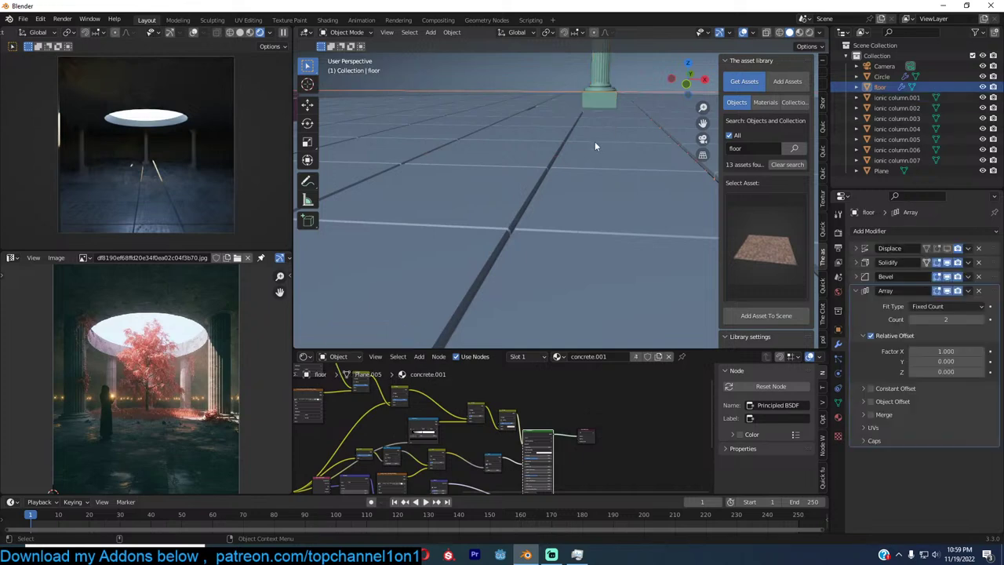
middle_drag(594, 141, 613, 142)
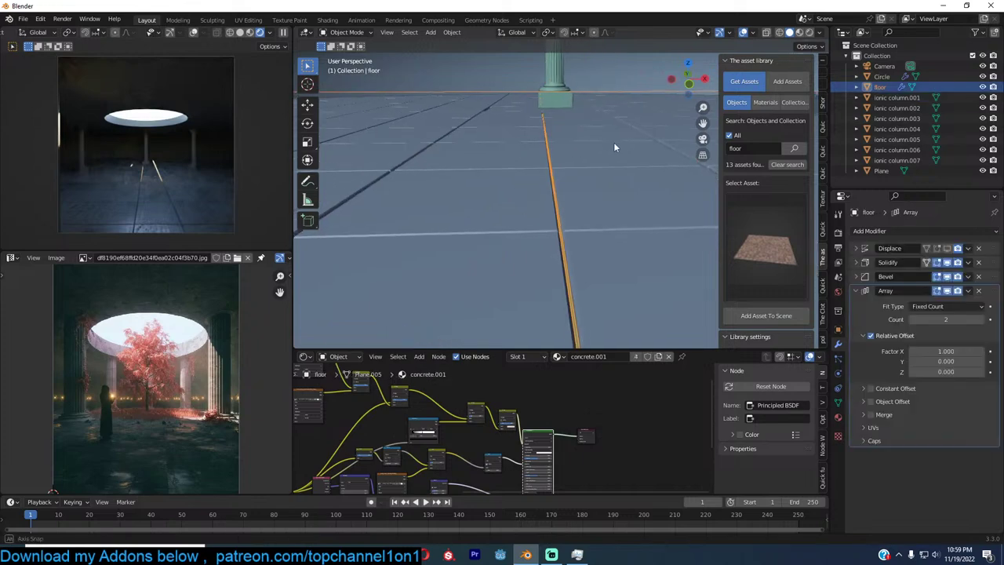
click(864, 277)
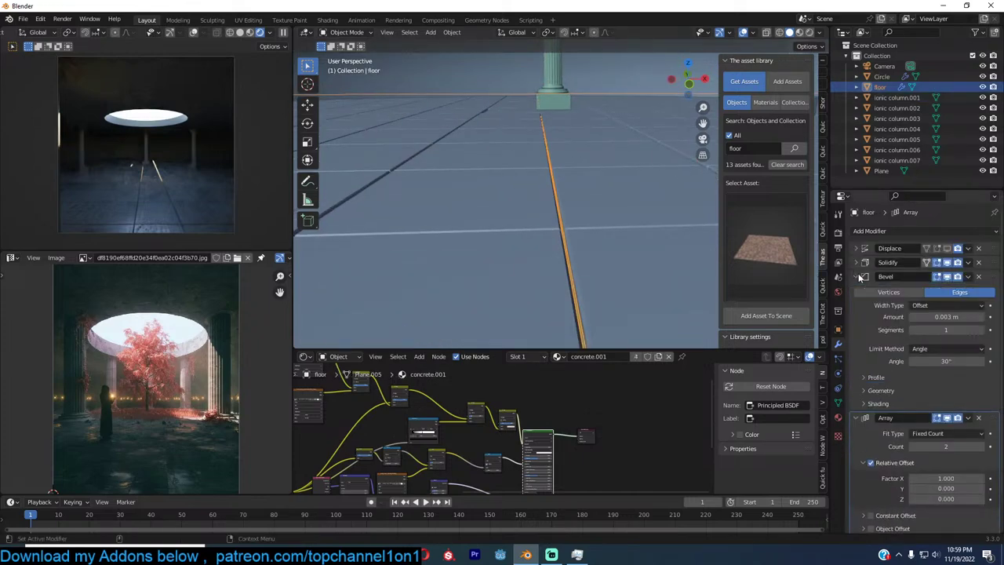
click(947, 249)
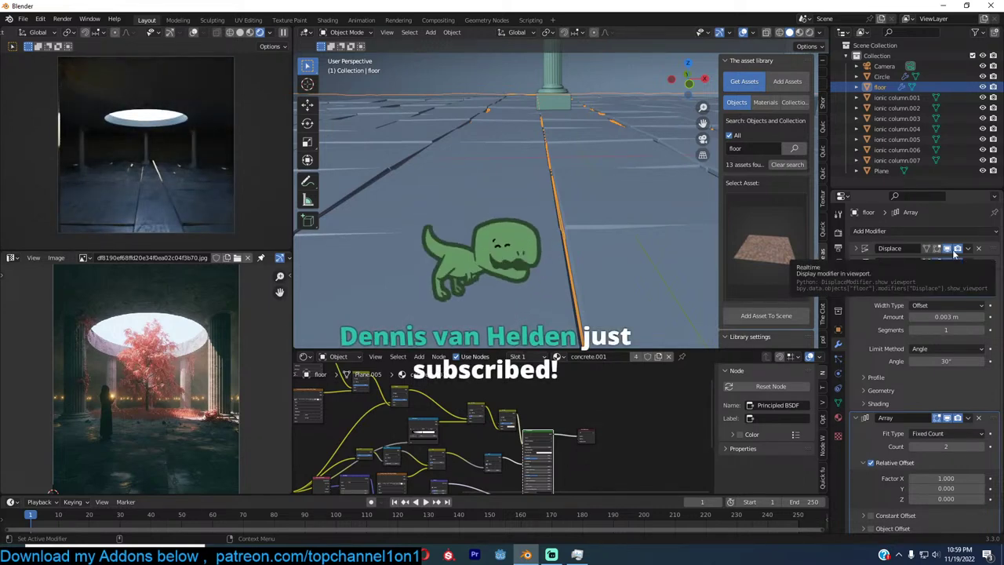
click(979, 249)
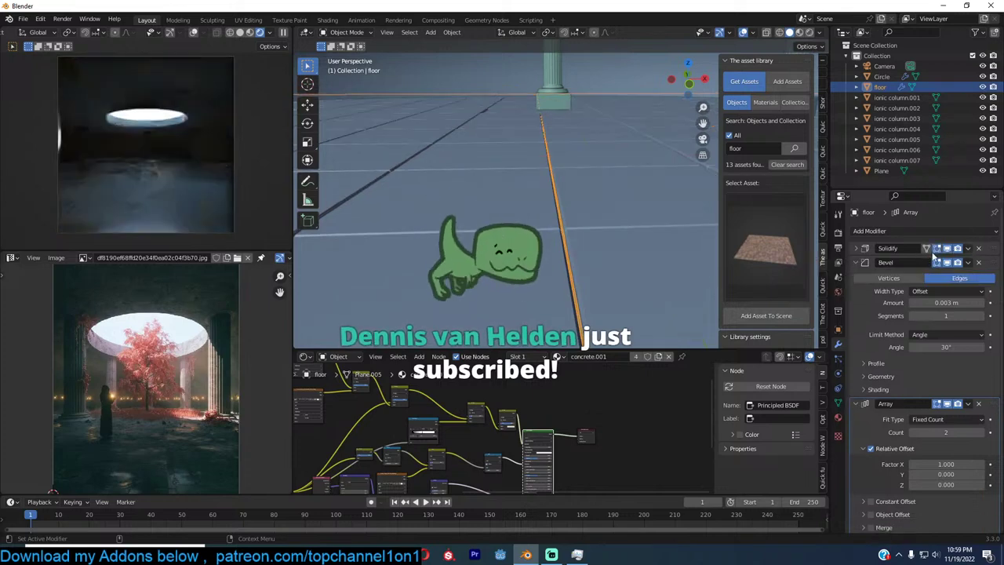
click(857, 263)
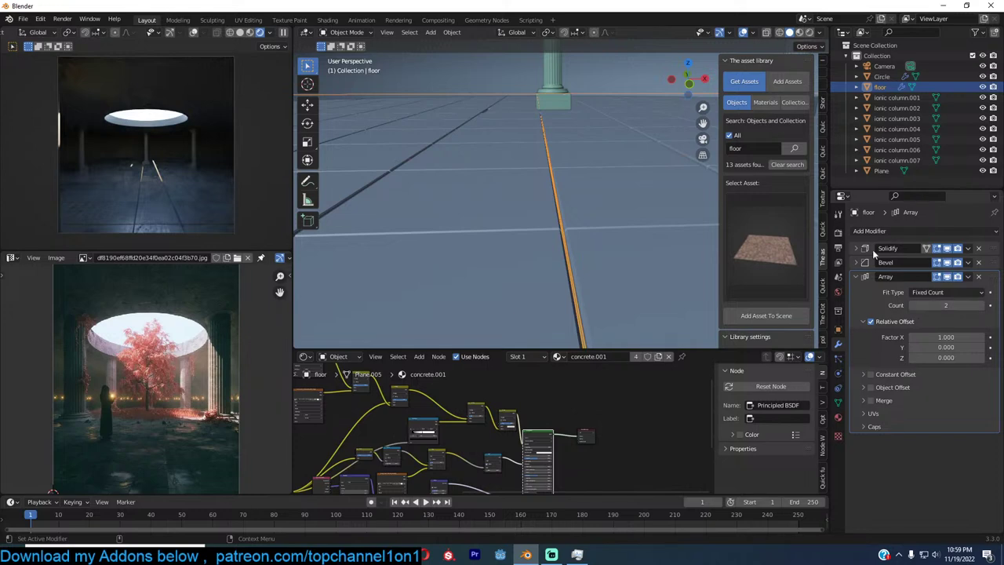
Scale the tiled floor down uniformly
scroll(567, 212, down, 3)
key(alt+a)
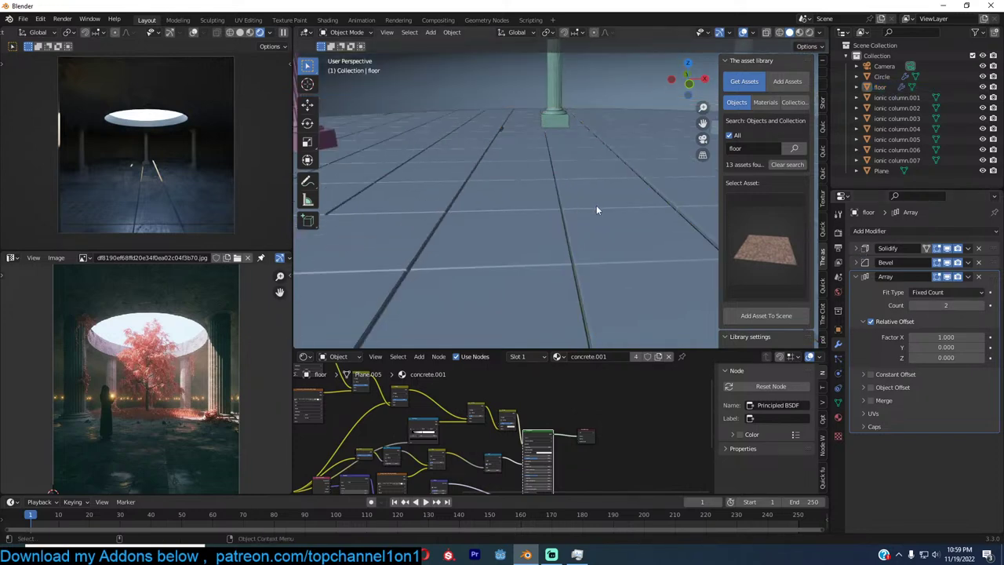
click(629, 210)
key(s)
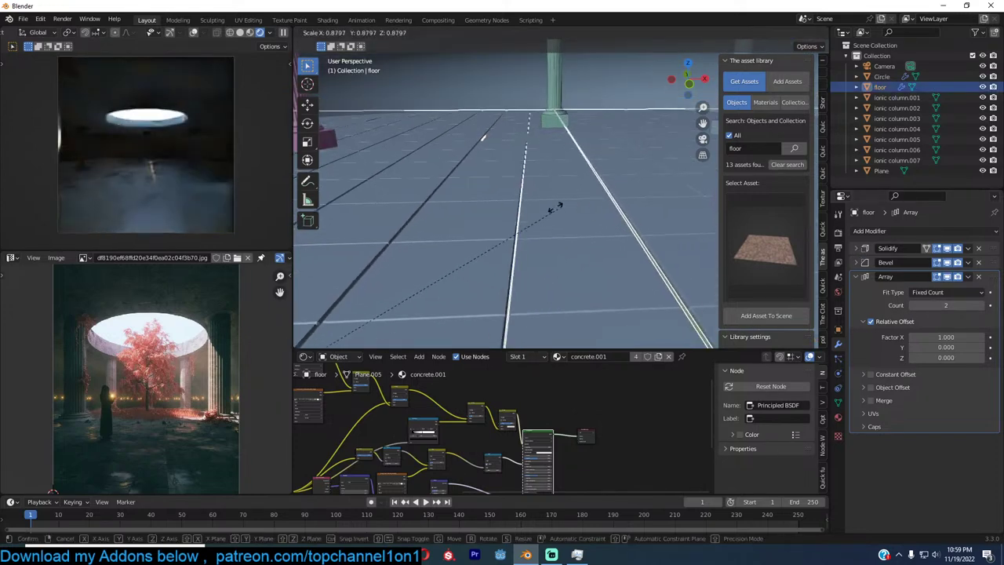
click(494, 218)
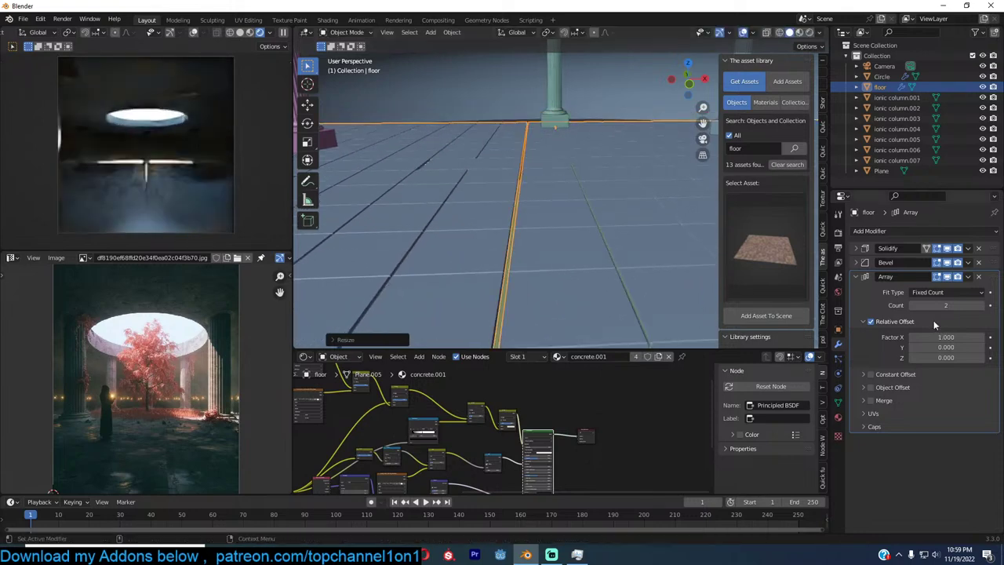
Centre the base plane under the round hall in top wireframe view and scale it up past the enclosure's outline
scroll(604, 196, down, 3)
key(KP_7)
scroll(605, 196, down, 10)
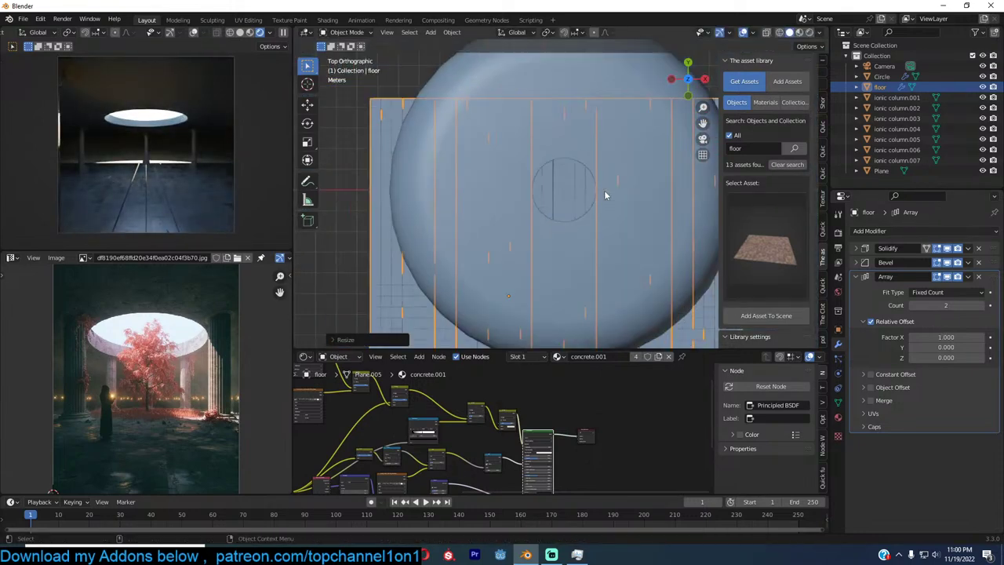
key(z)
click(464, 207)
click(632, 306)
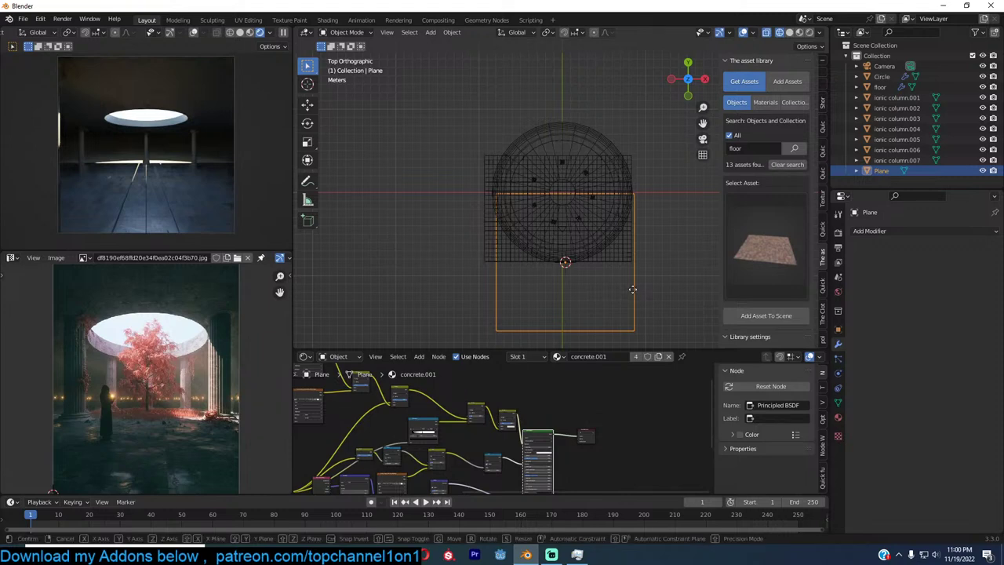
drag(632, 288, 633, 226)
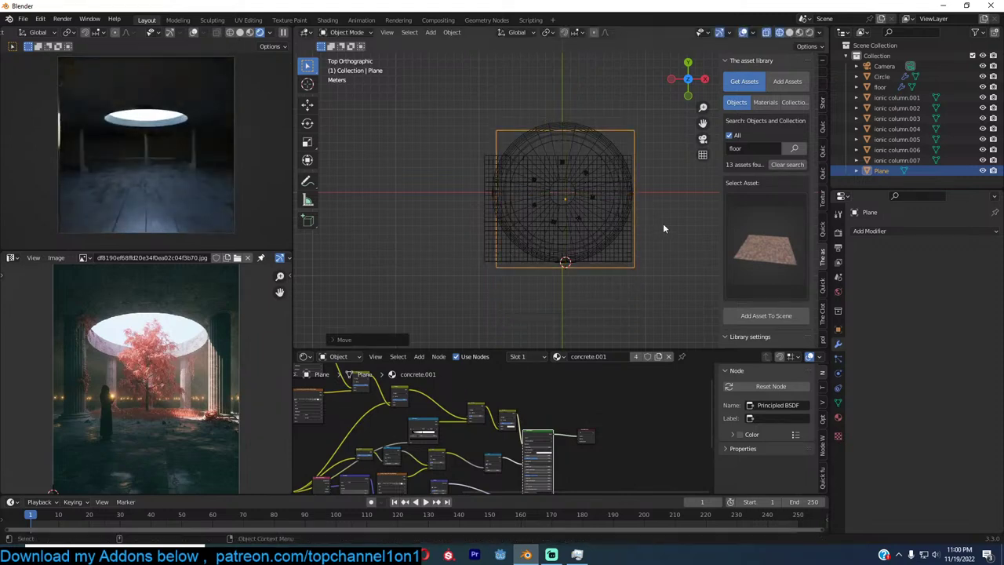
key(s)
click(657, 222)
Scale the tiled floor up by about 1.3 and move it along Y so it covers the hall's circular footprint
click(633, 229)
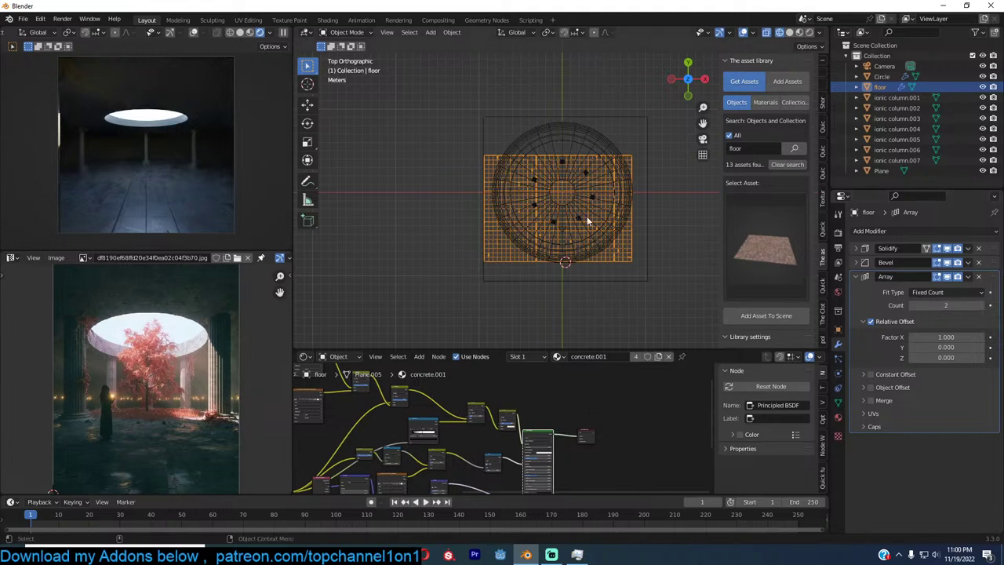
click(982, 306)
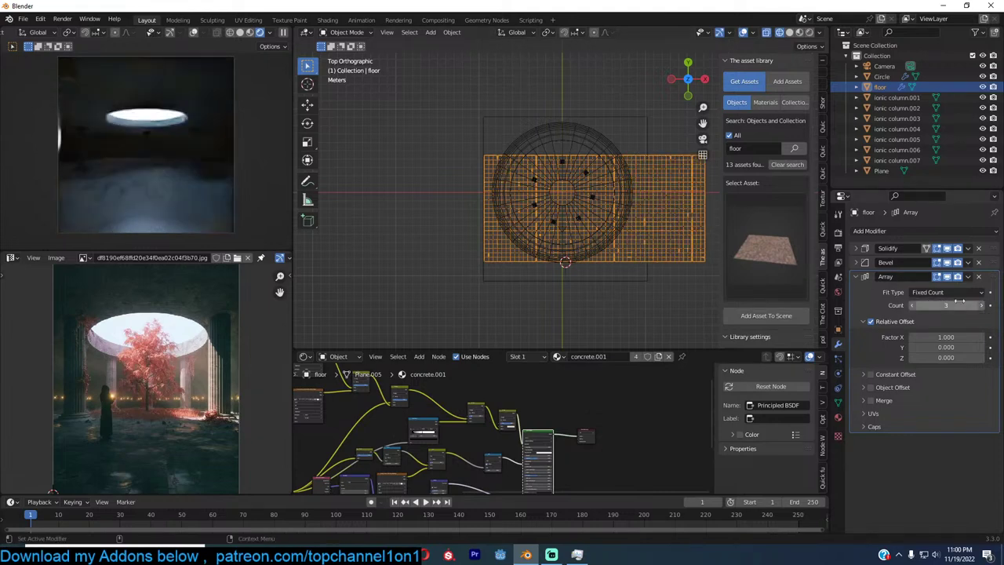
click(913, 306)
key(g)
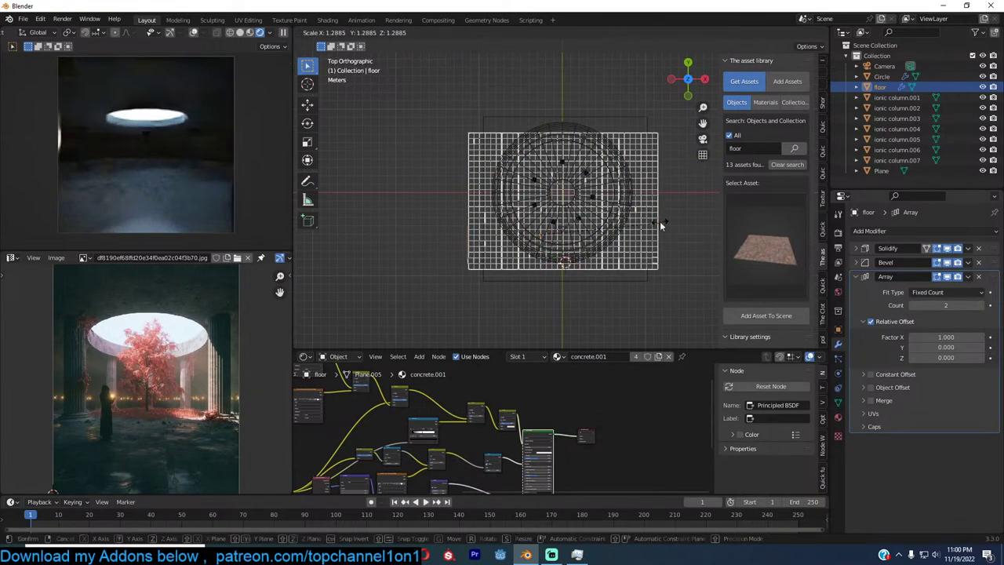
click(659, 221)
key(g)
key(y)
click(662, 211)
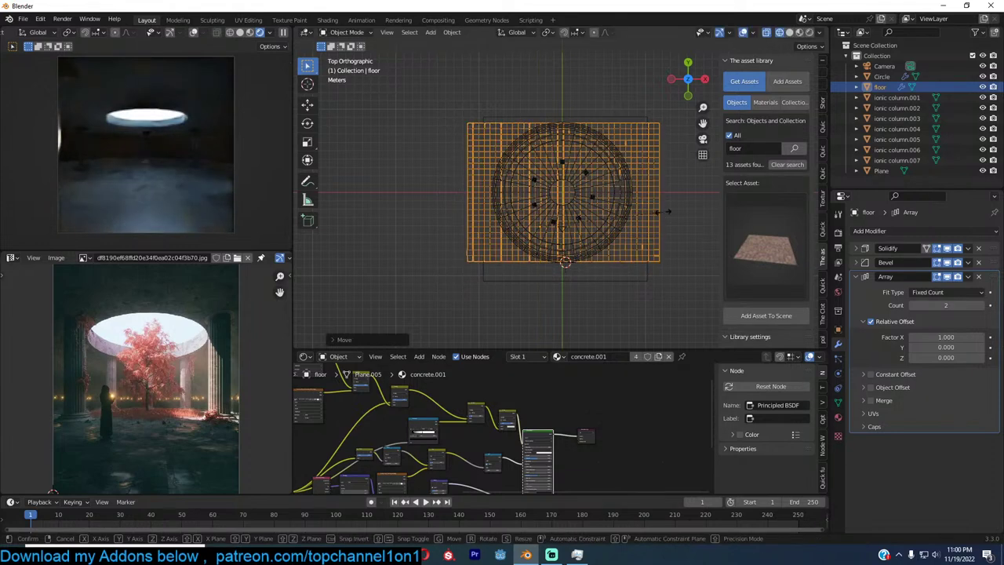
key(z)
click(665, 224)
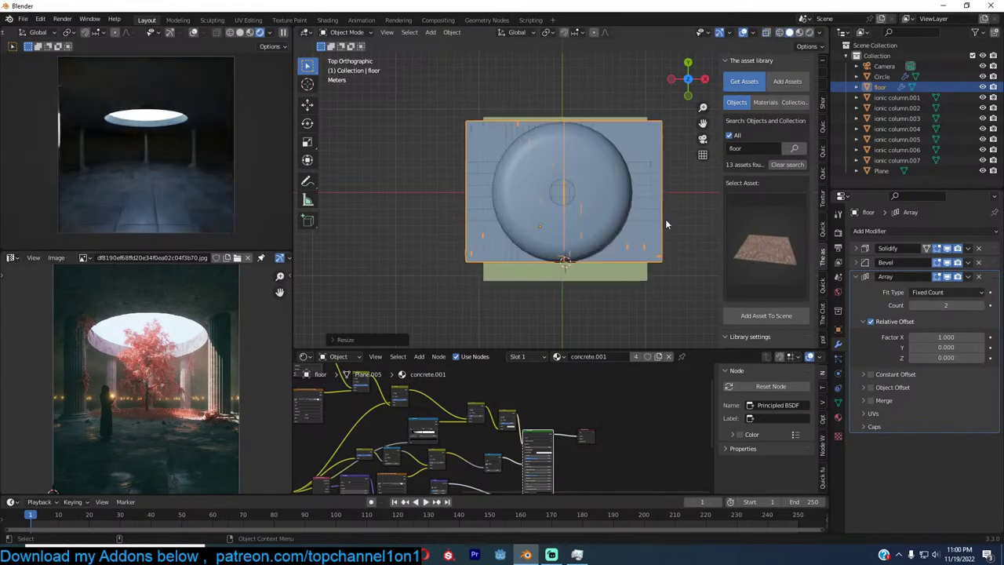
Return the viewport to the camera view and save the scene as 1.blend in the neon building folder
key(KP_0)
key(ctrl+s)
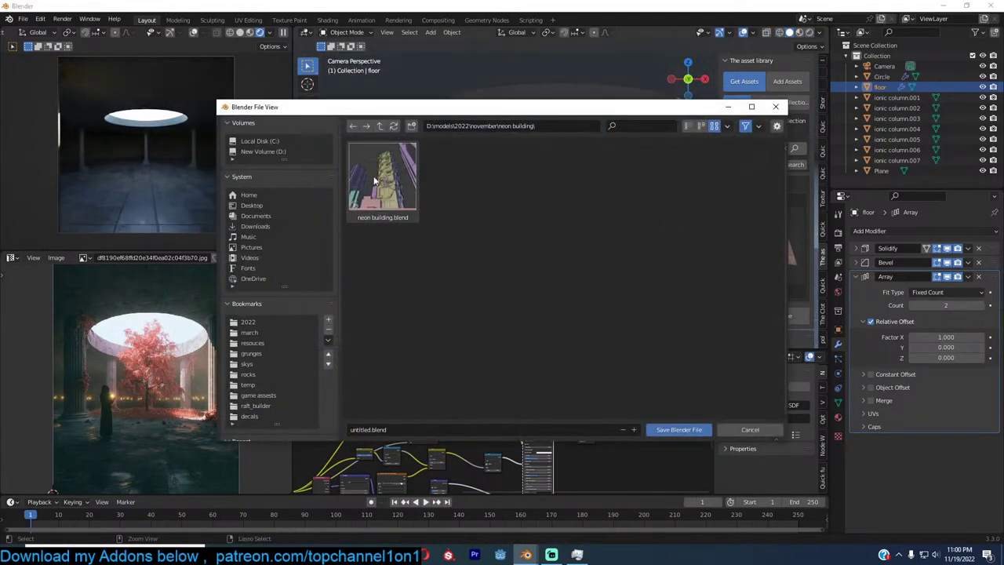
click(392, 429)
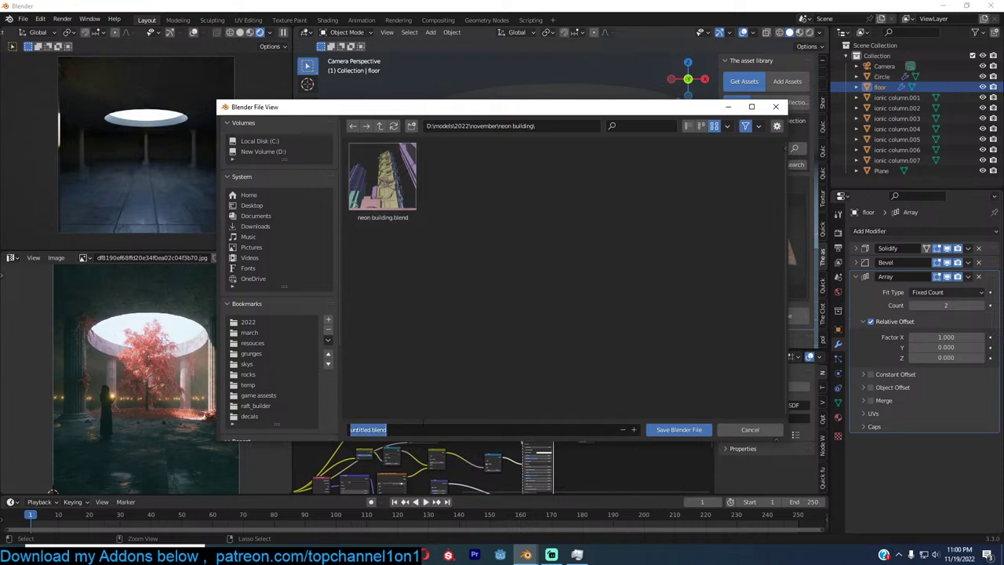
text(1)
click(502, 363)
click(694, 429)
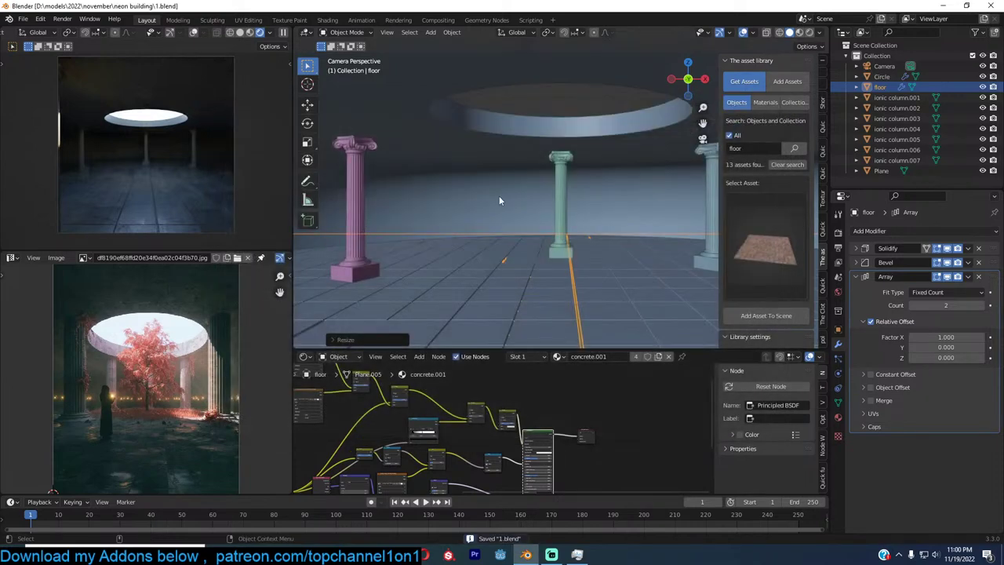
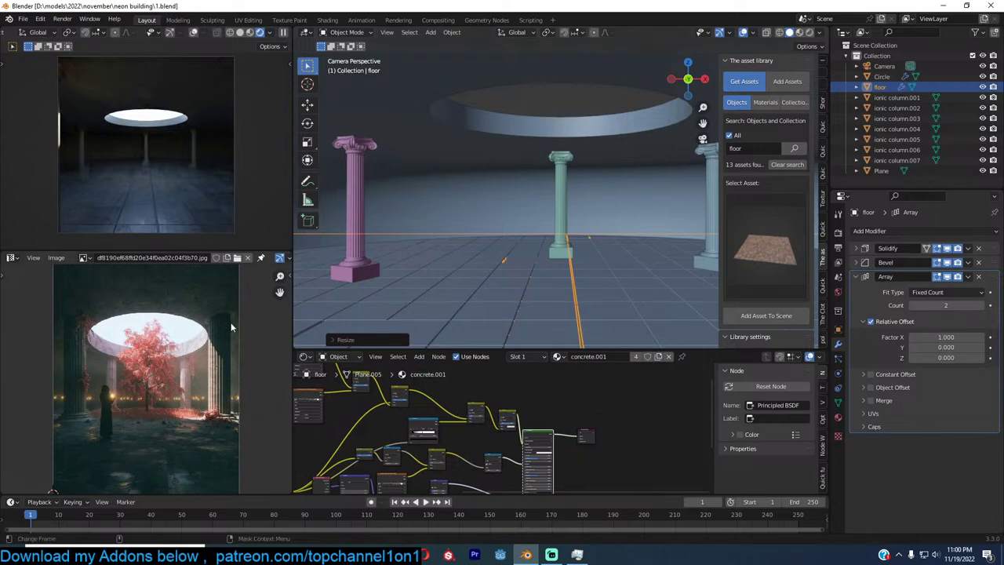
Examine the reference image's source and color space settings, and hide the asset library from the 3D viewport
key(n)
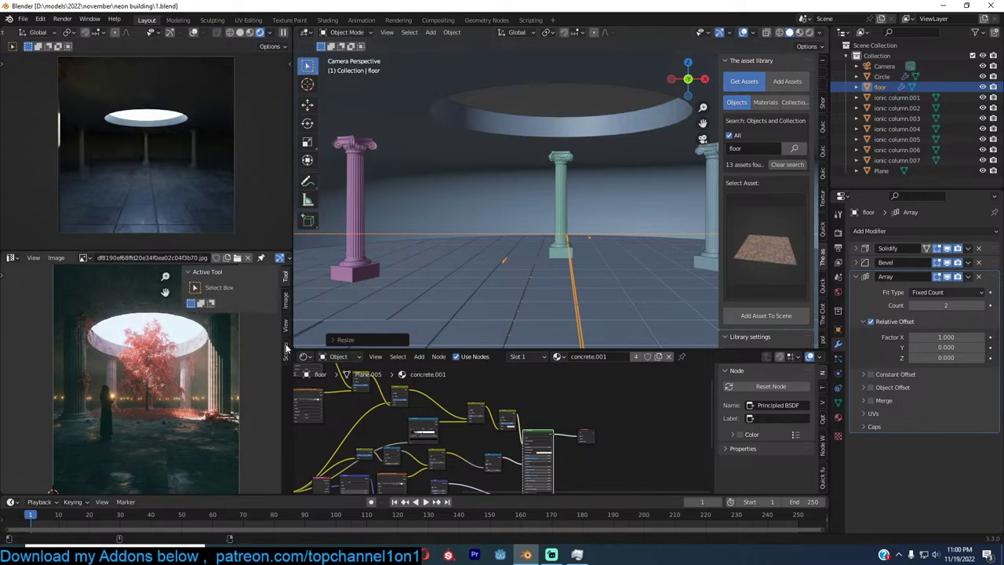
click(287, 303)
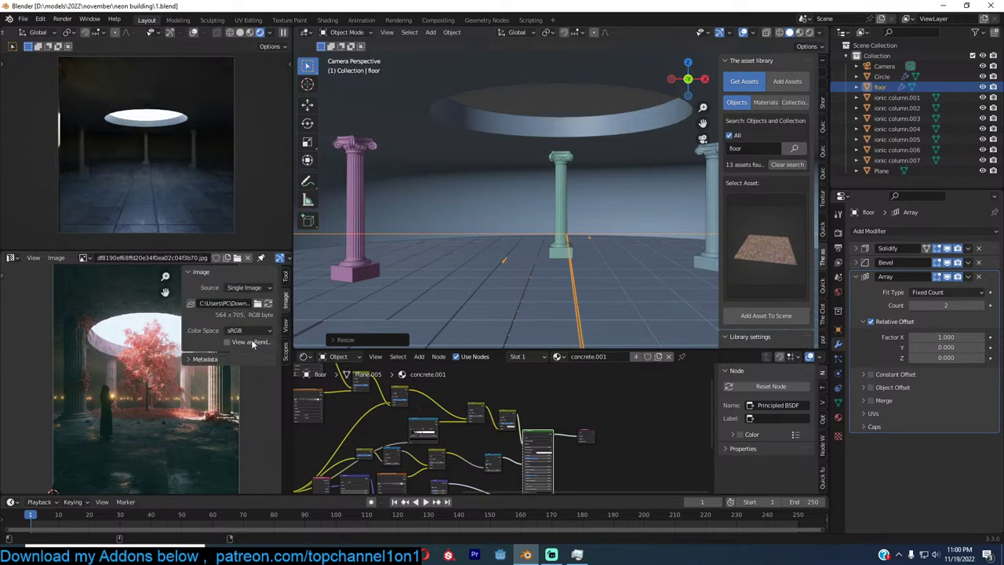
key(n)
click(484, 265)
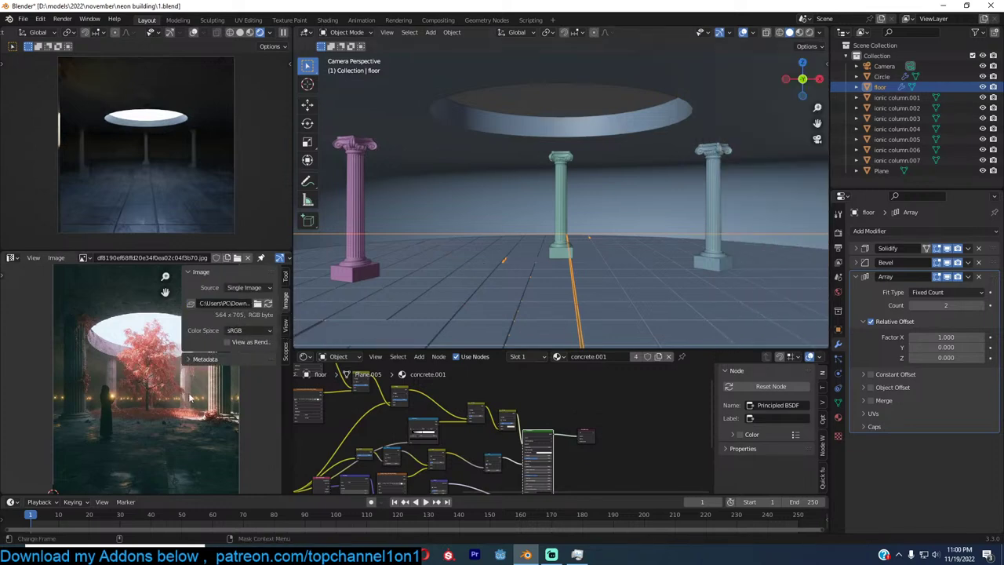
key(n)
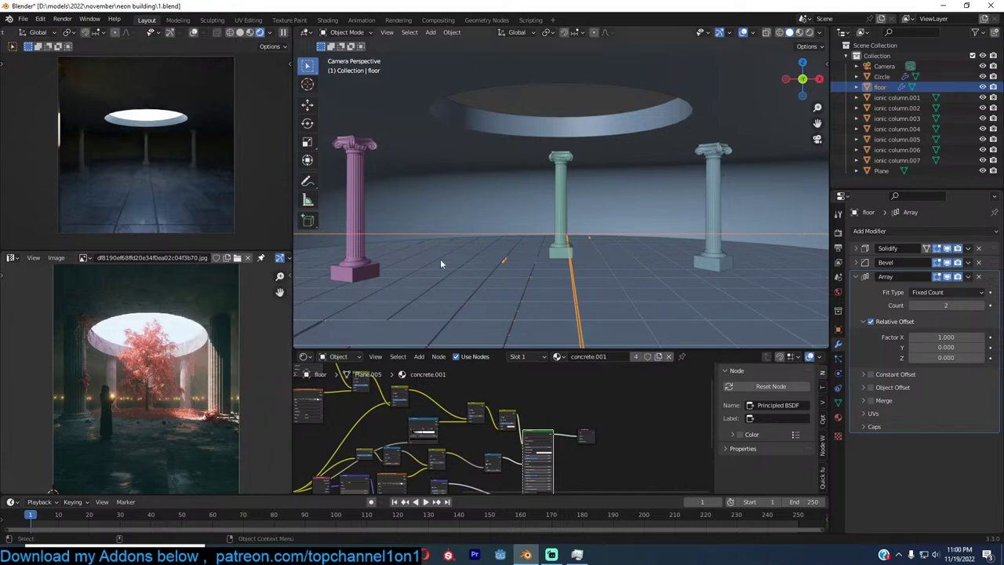
Widen the round hall's skylight by scaling its opening edge loop up uniformly by about 1.2
click(631, 111)
key(Tab)
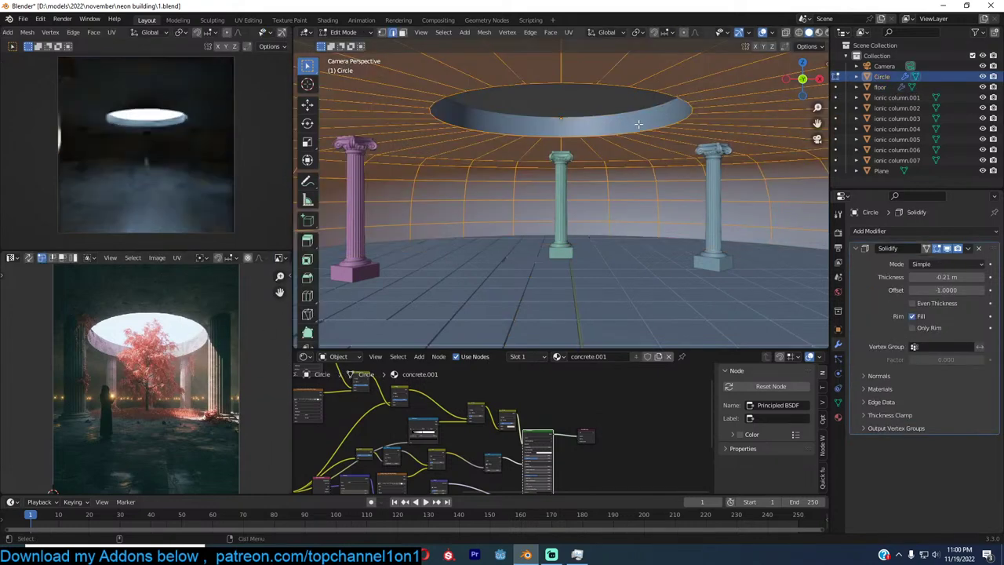
key(s)
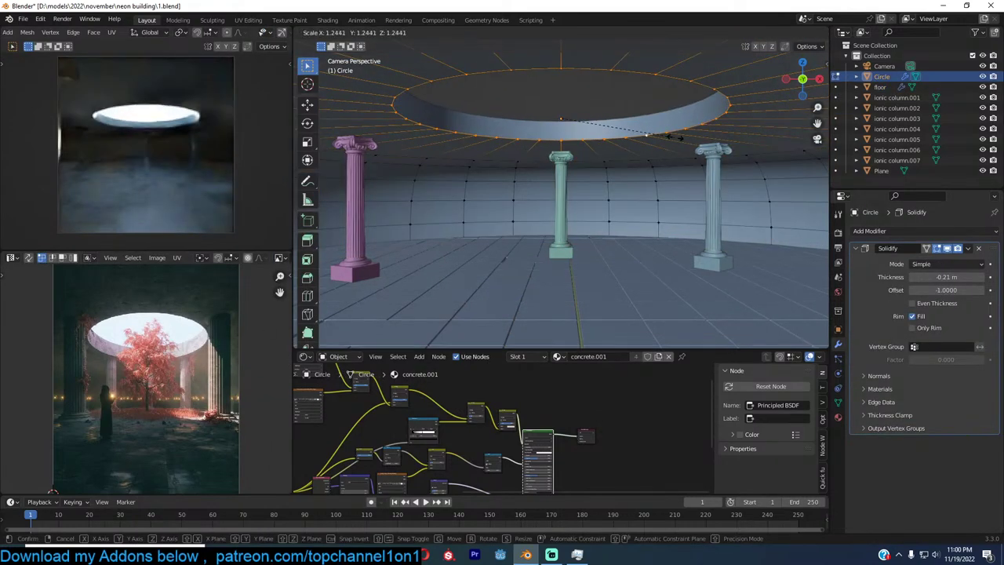
click(666, 148)
key(Tab)
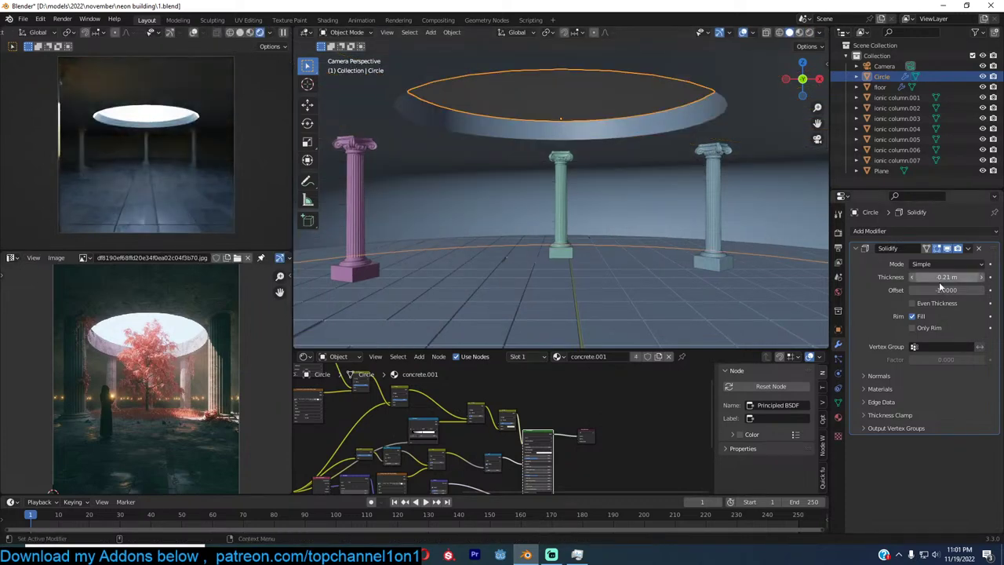
Adjust the Solidify modifier's thickness on the Circle object that forms the ceiling opening
drag(940, 280, 902, 279)
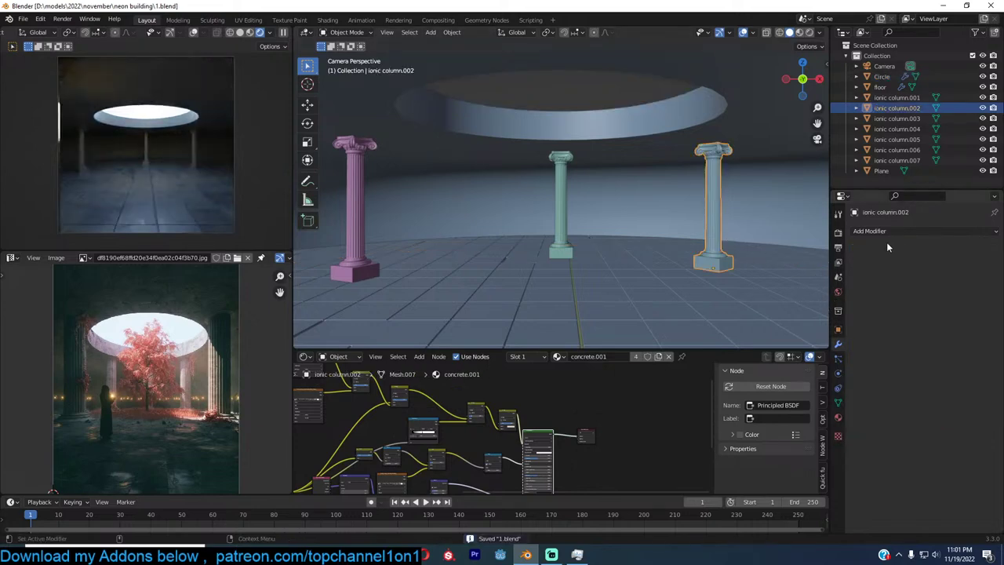
Set the sun elevation of the world's Sky Texture to 80°
click(838, 293)
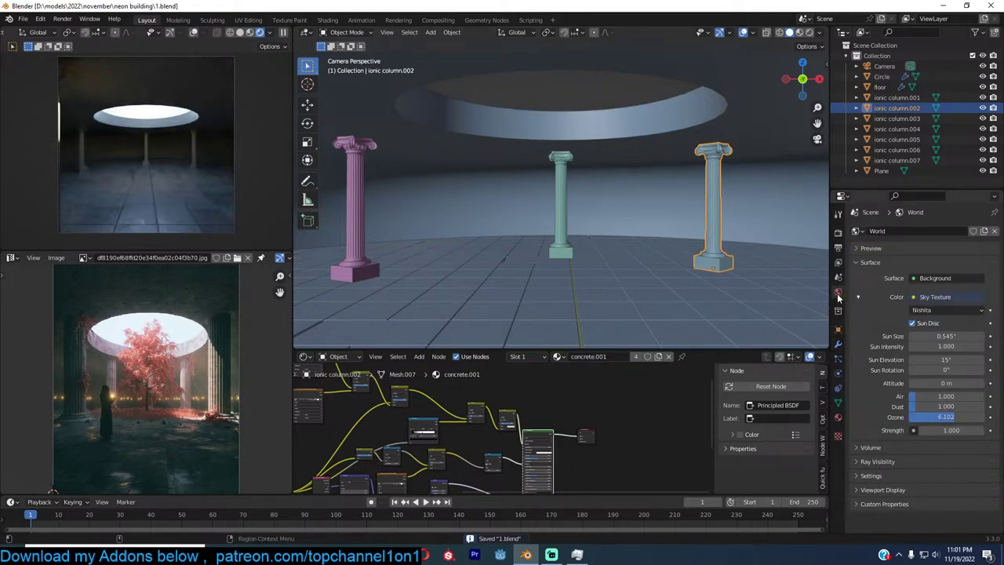
click(946, 369)
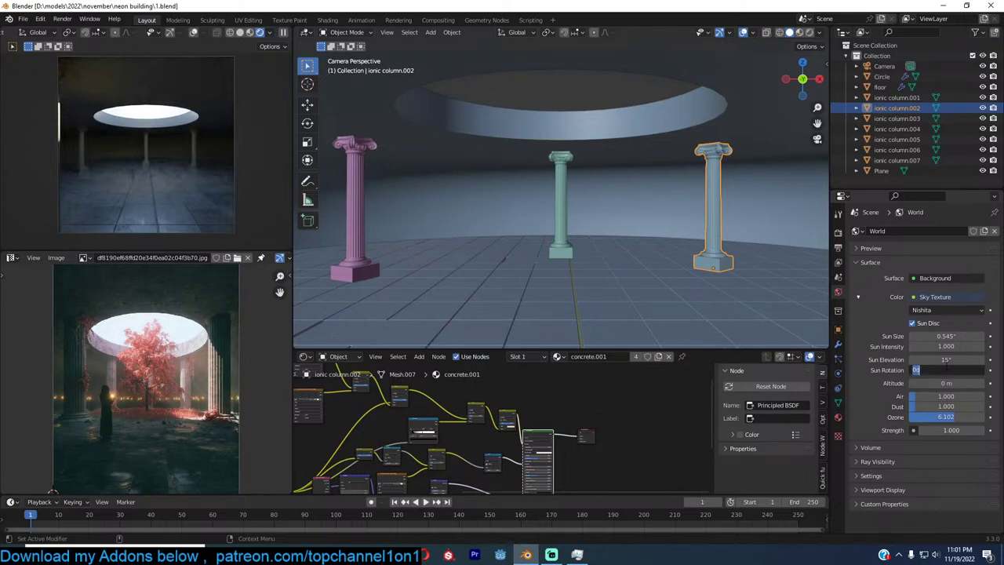
key(shift+Tab)
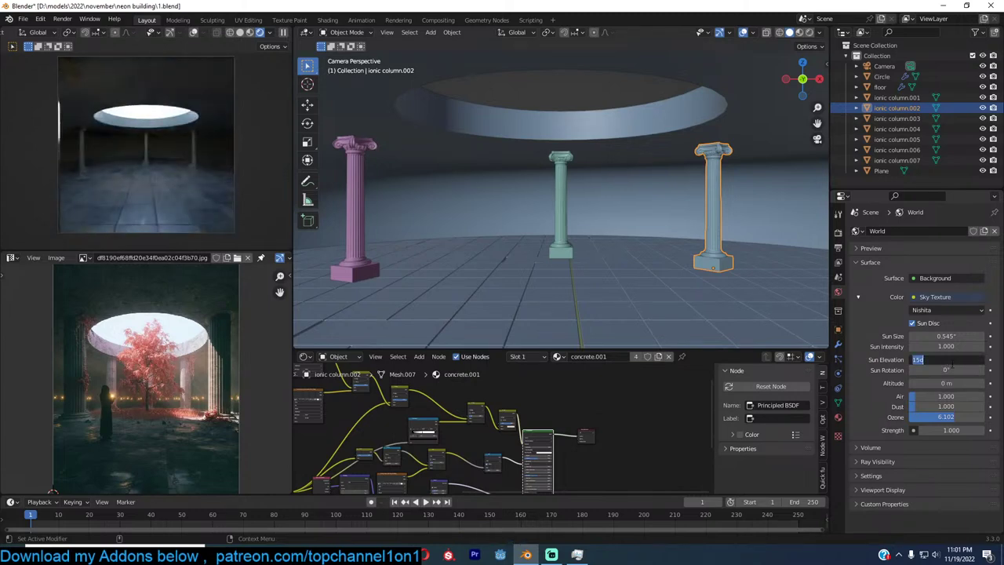
text(80)
key(Return)
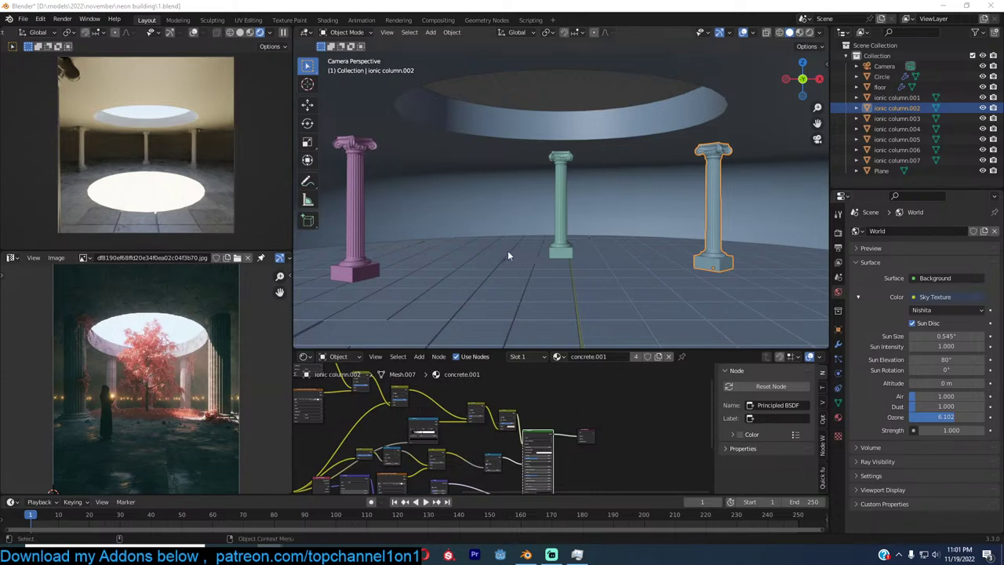
Save the file and fit the whole camera frame in the main viewport
click(568, 222)
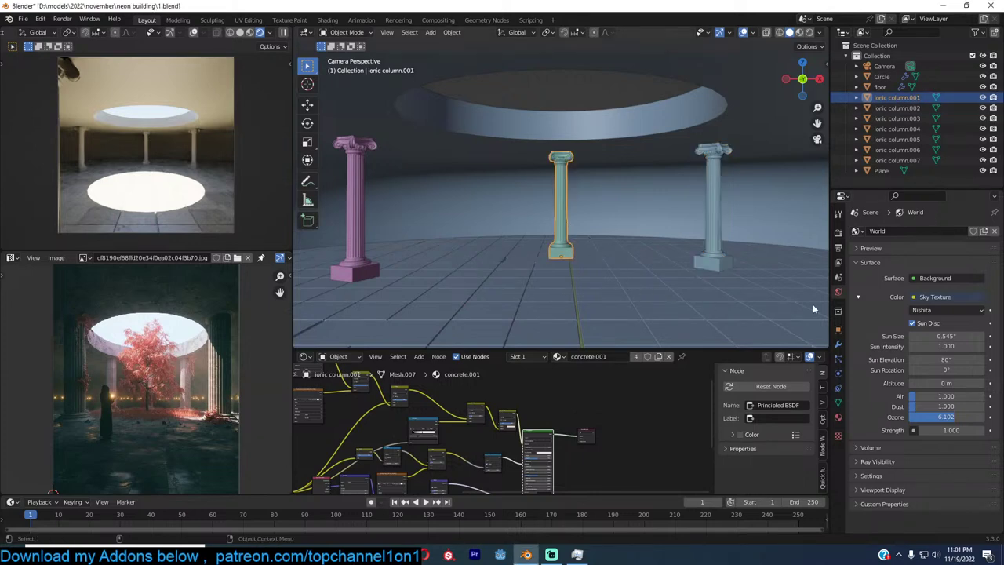
click(642, 253)
key(ctrl+s)
click(583, 230)
key(Home)
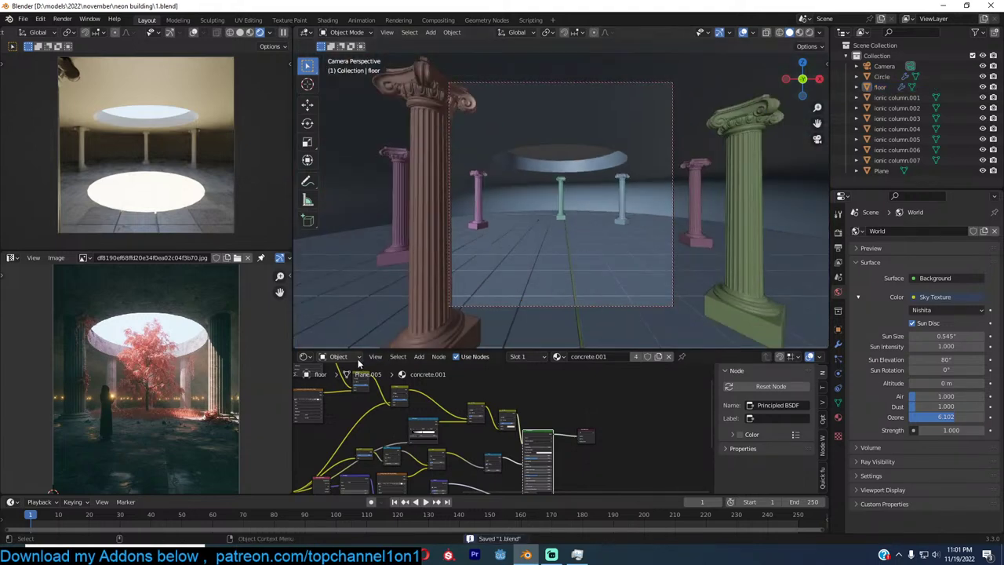
click(338, 356)
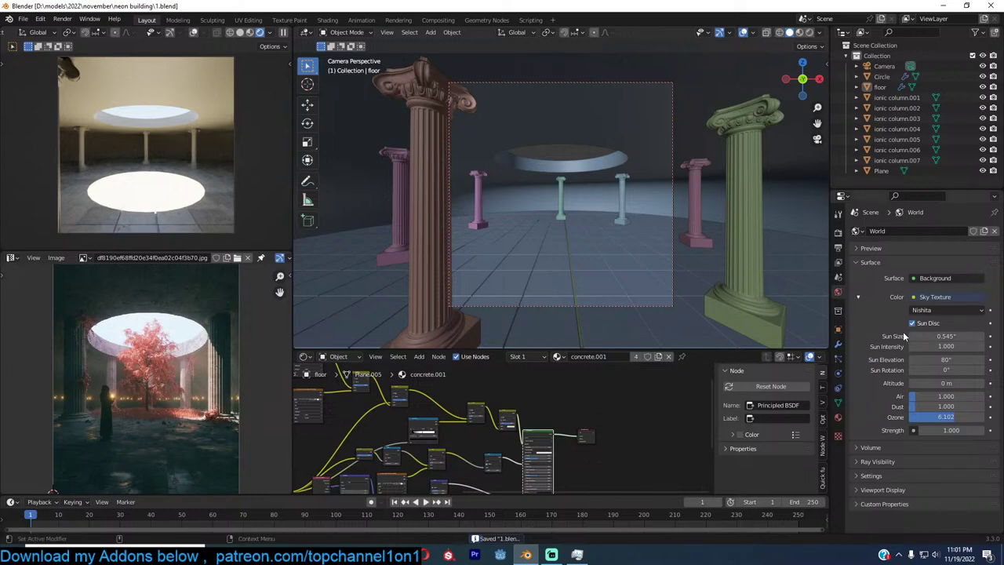
key(ctrl+s)
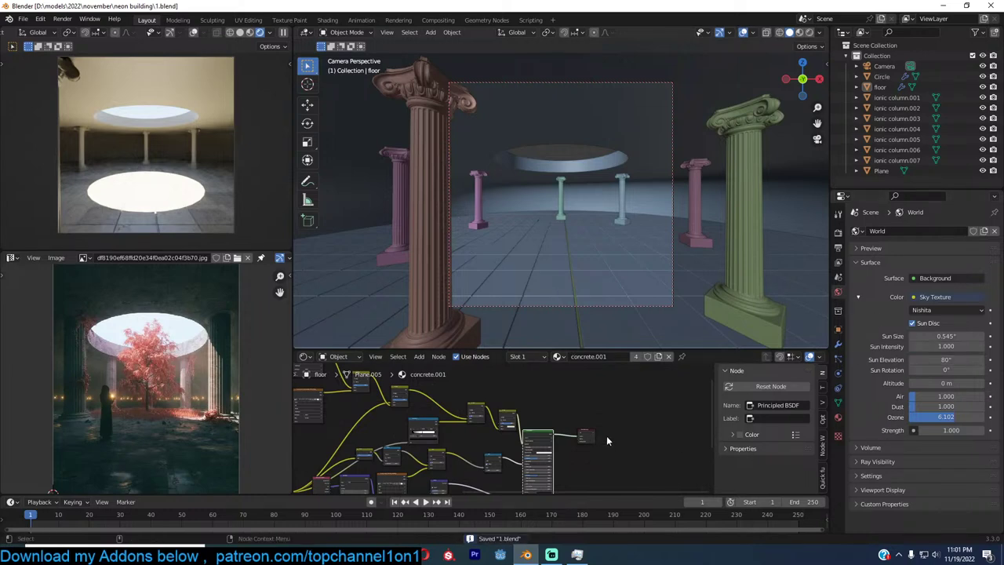
Try a Principled Volume shader as the world volume with a density of 0.1
click(891, 450)
click(923, 464)
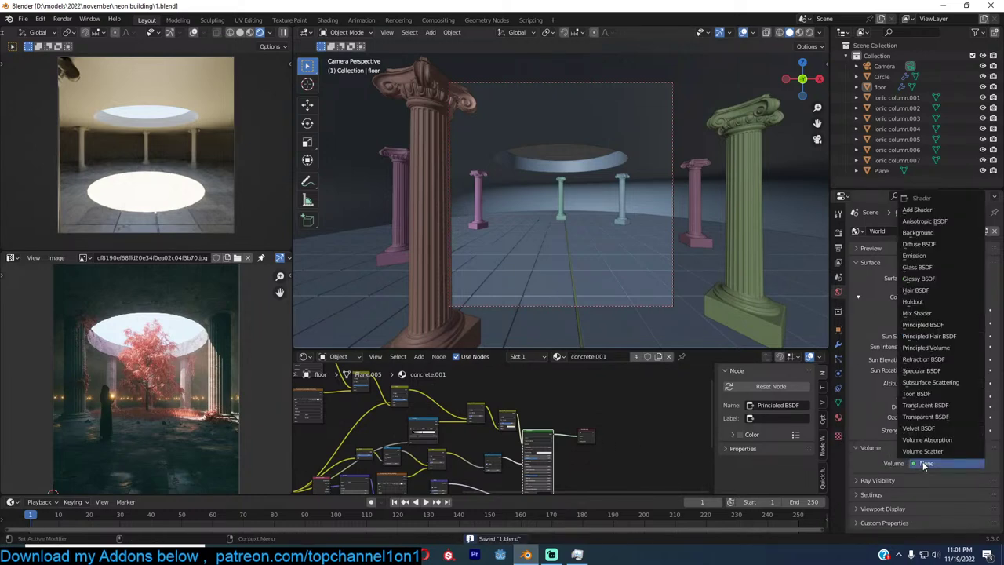
click(927, 347)
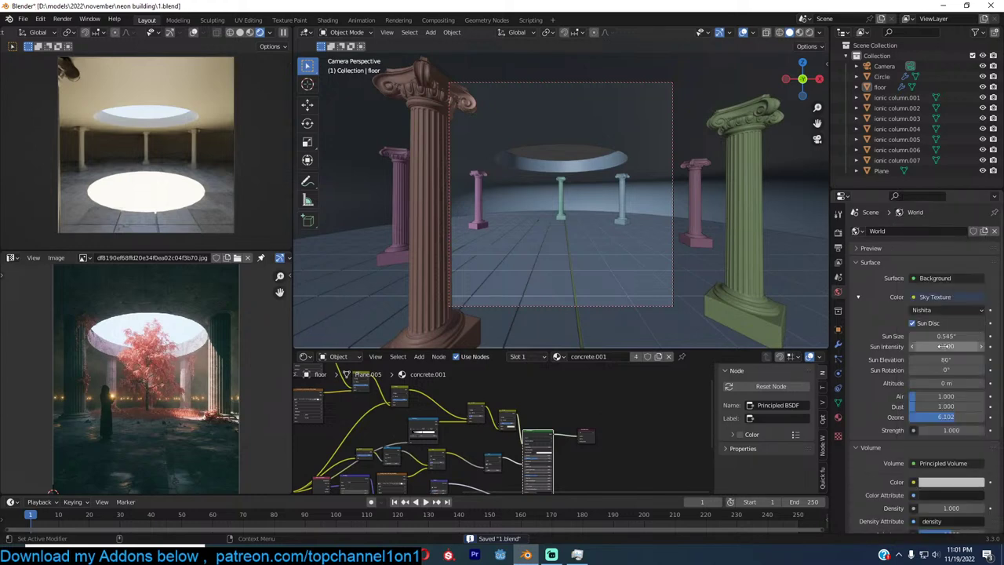
scroll(941, 476, down, 3)
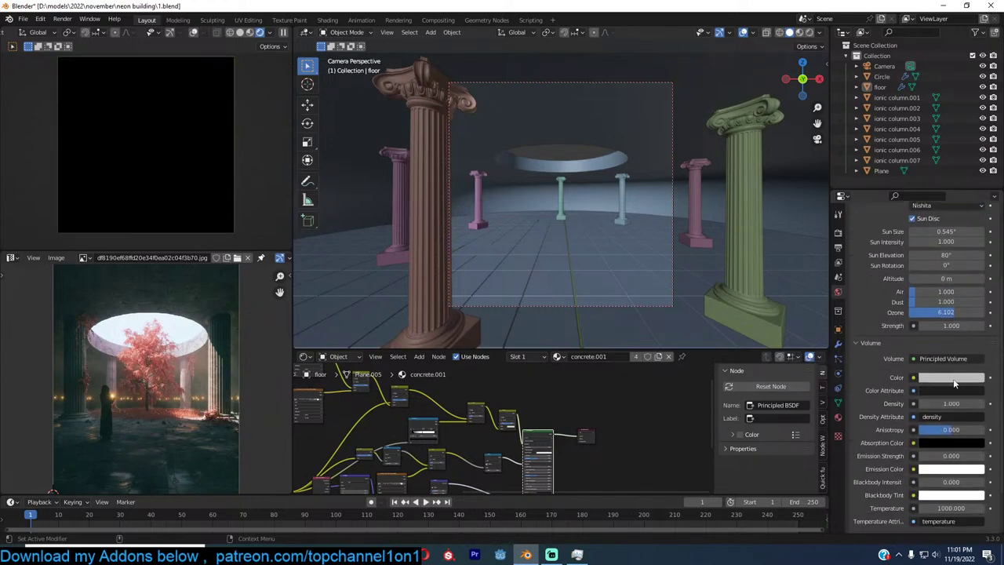
double_click(963, 403)
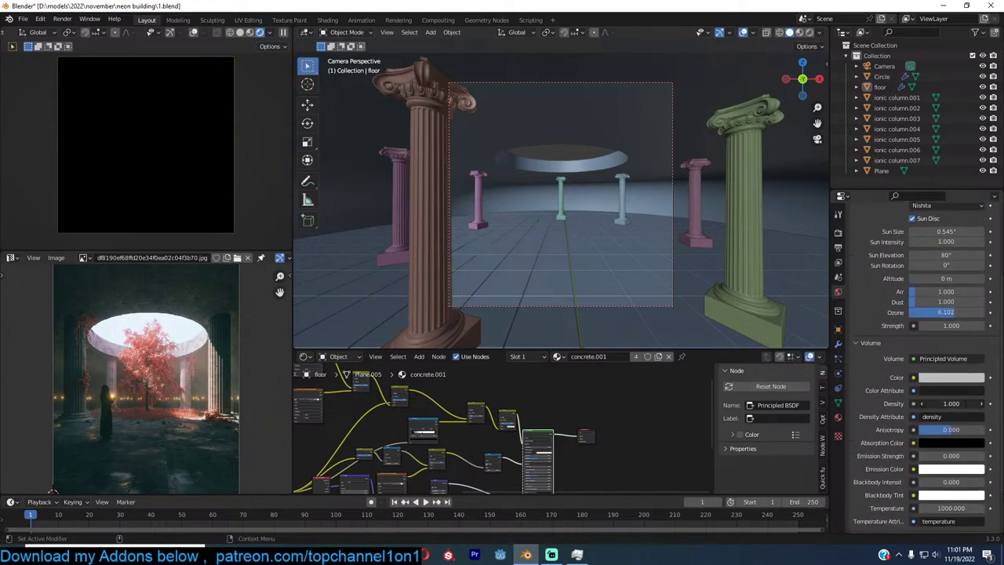
text(0.1)
key(Return)
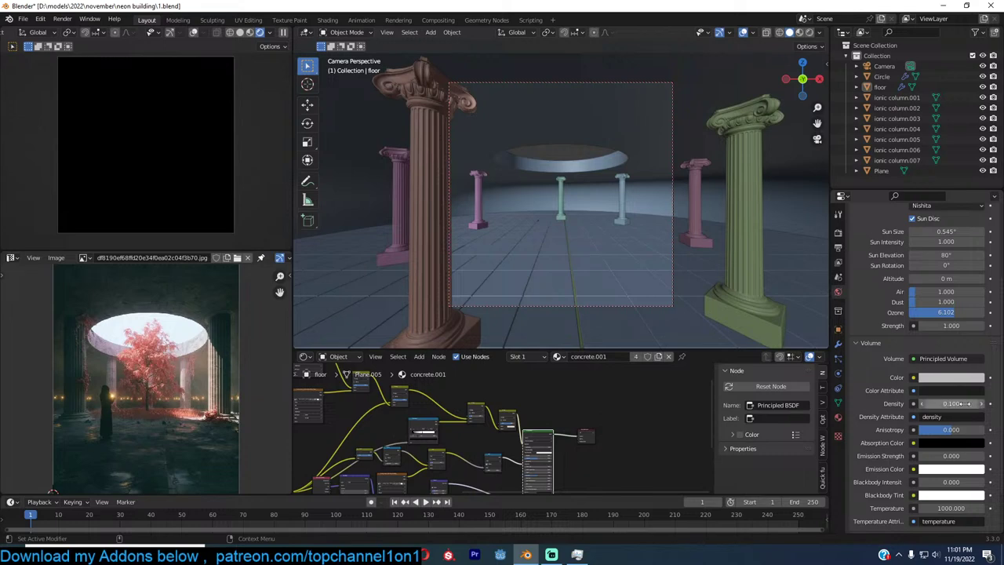
Lower the world volume's density to 0.01 and try Volume Scatter as its shader
double_click(958, 404)
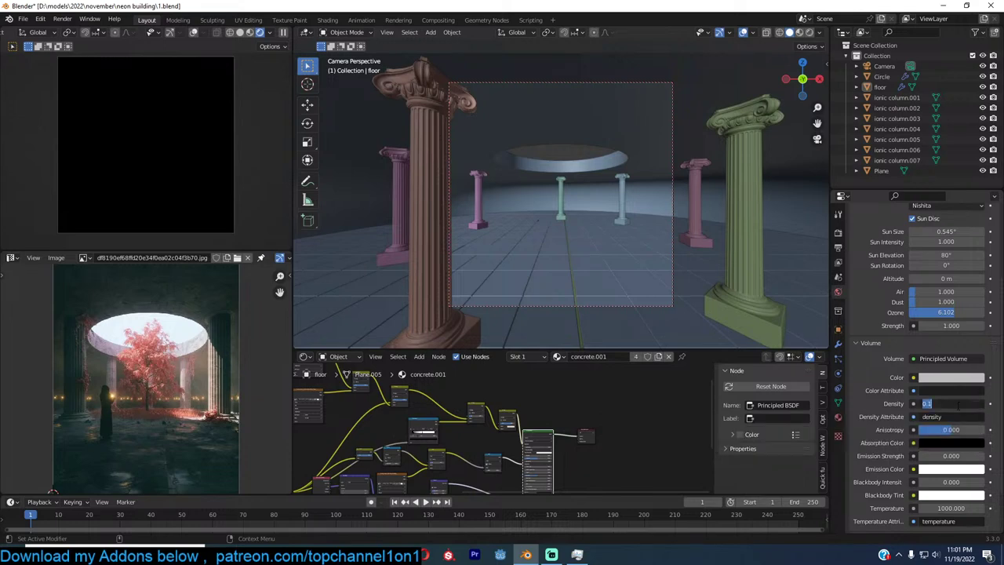
text(0.01)
key(Return)
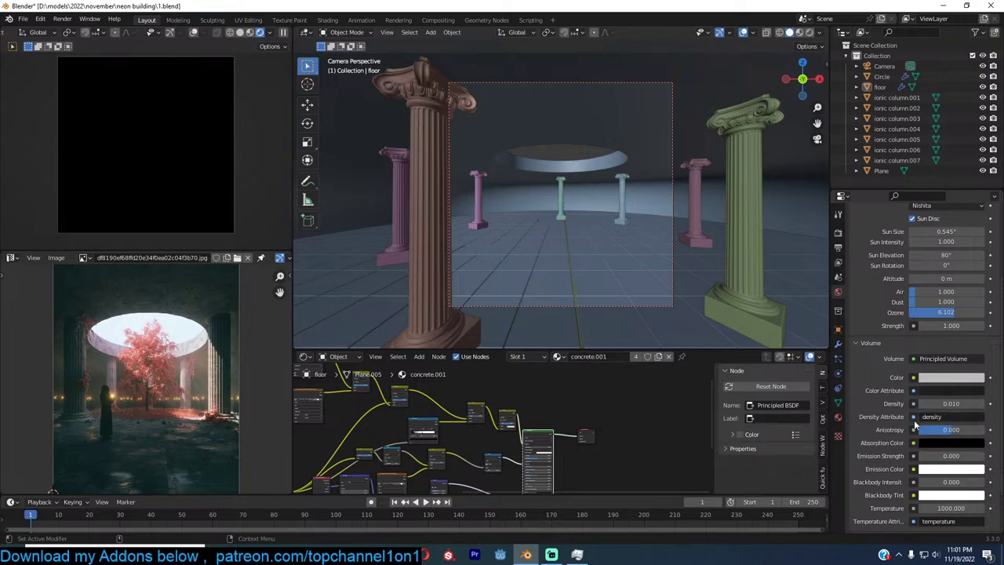
scroll(901, 434, down, 1)
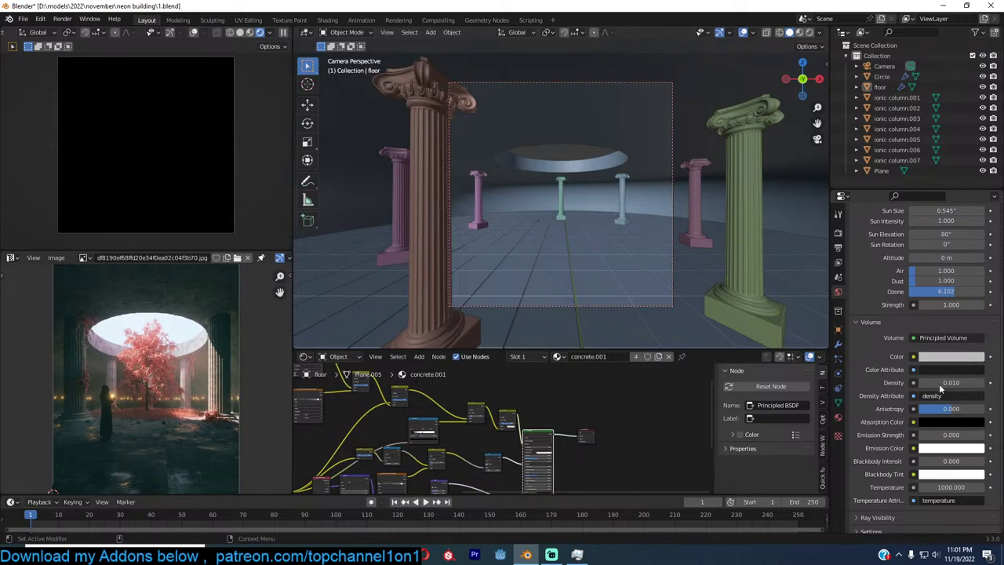
click(953, 337)
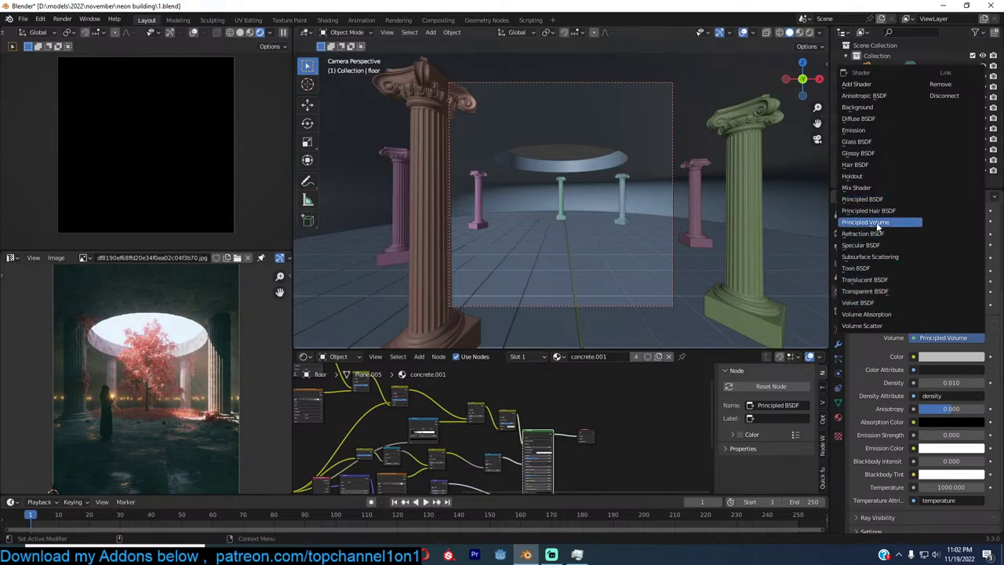
click(878, 324)
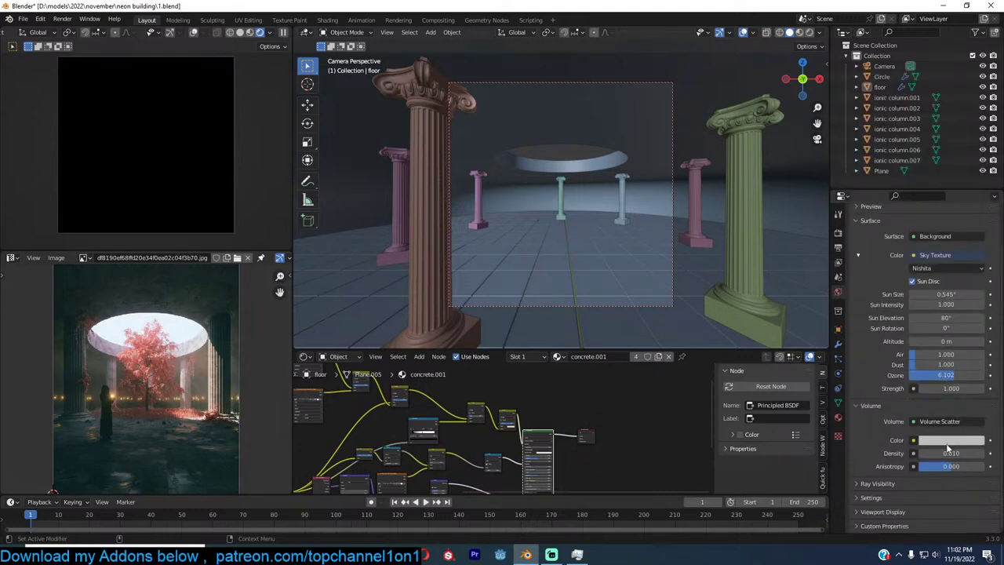
Remove the volume shader from the world and save the file
click(966, 424)
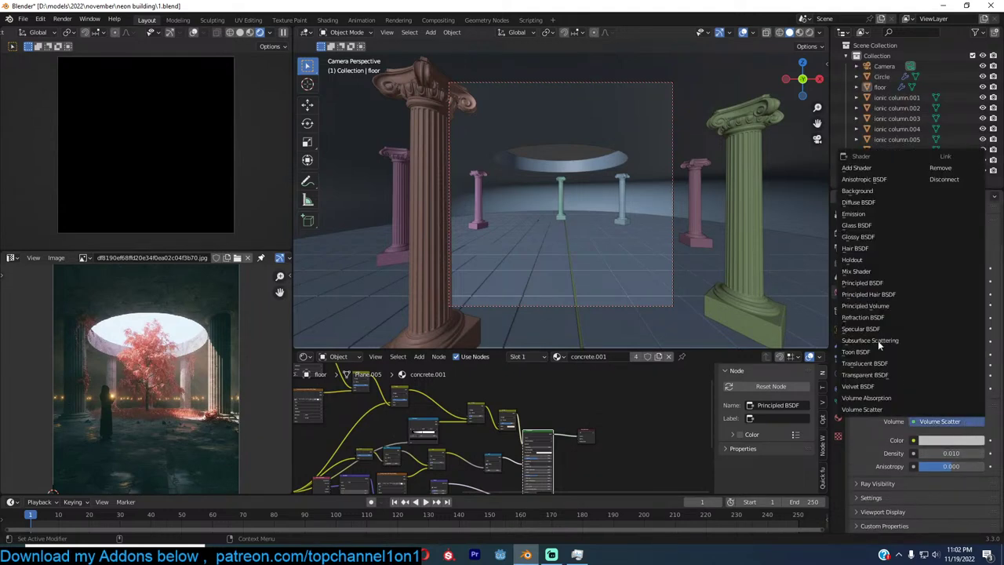
click(954, 169)
key(ctrl+s)
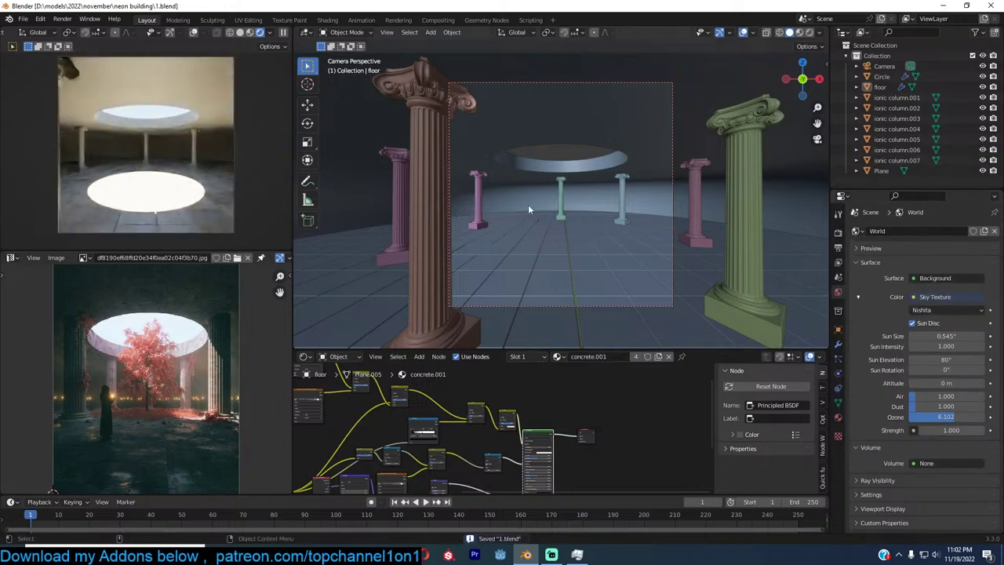
Search the asset library for "vol" and add the dark purple volume object to the scene
click(640, 200)
key(n)
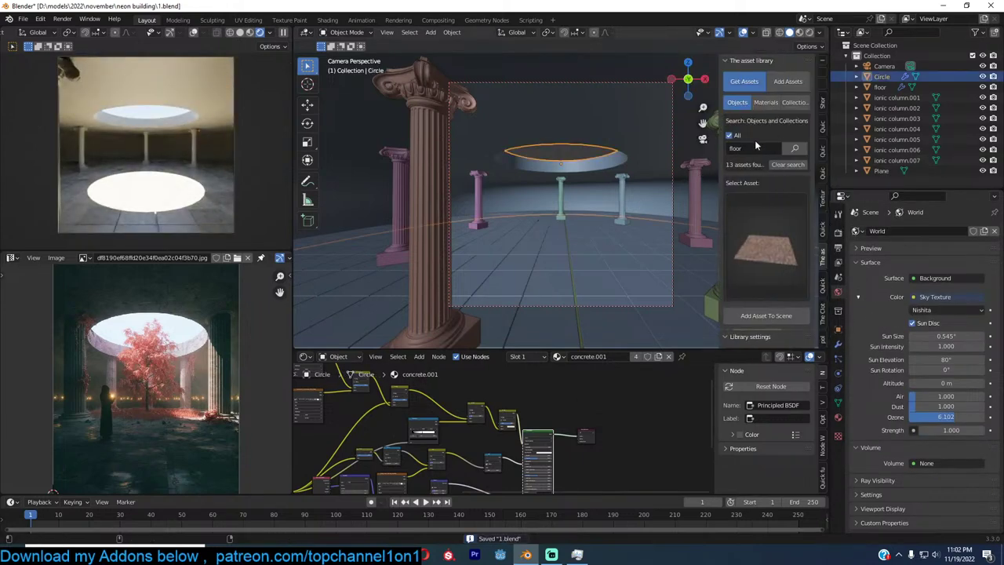
click(754, 147)
text(vol)
key(Return)
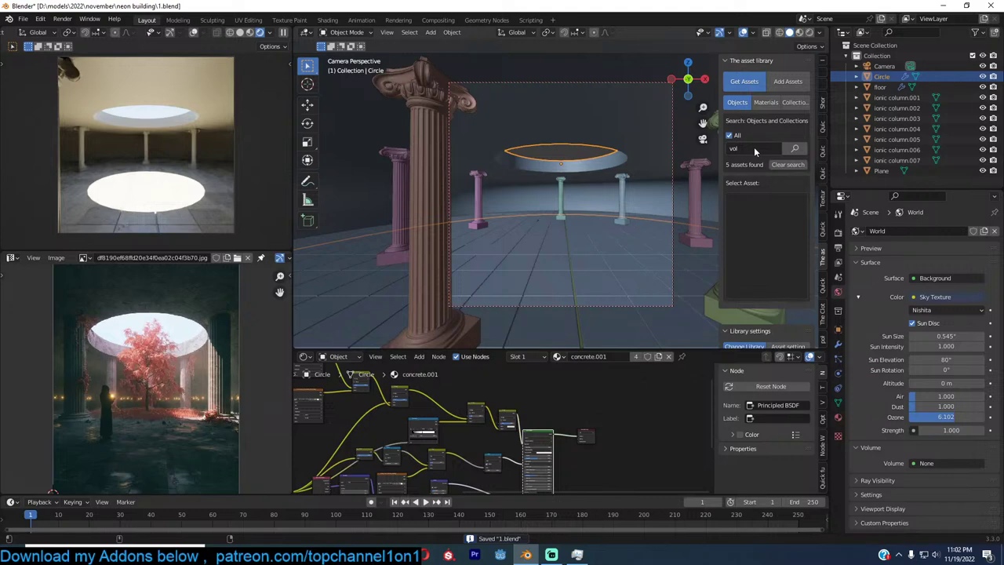
click(755, 274)
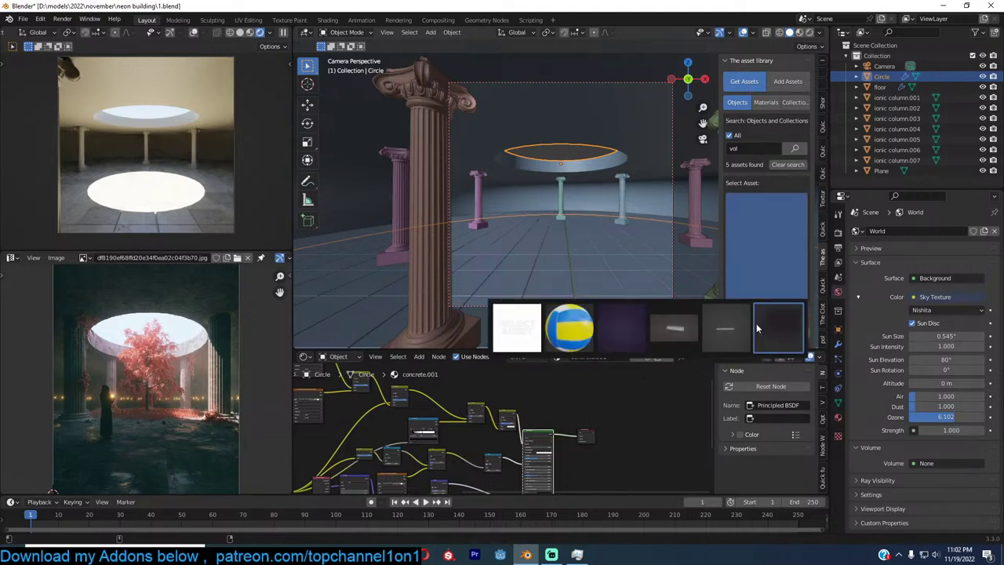
click(757, 328)
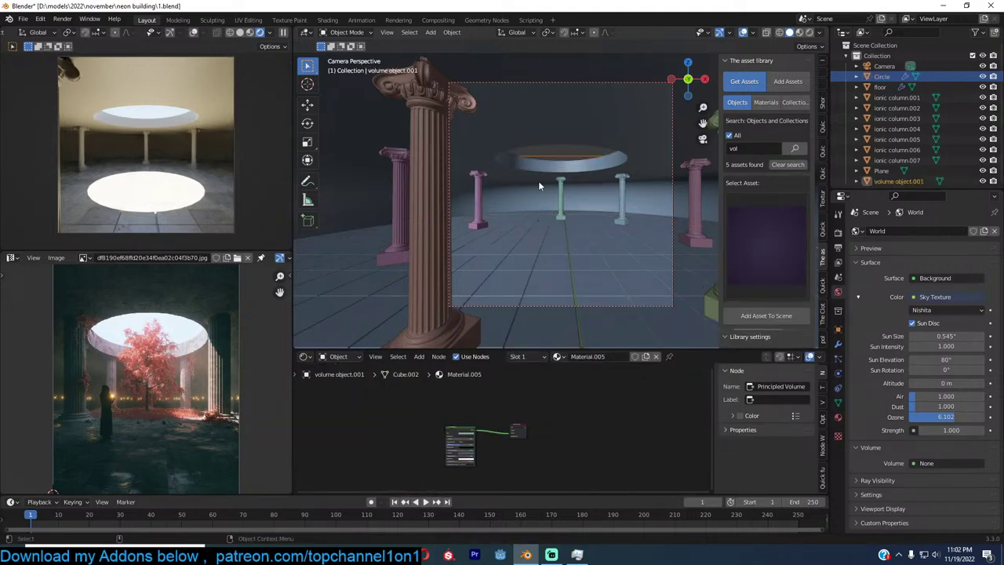
Clear the volume object's rotation and scale it down in front view until it fits closely around the room
key(KP_Decimal)
key(KP_1)
scroll(624, 204, down, 2)
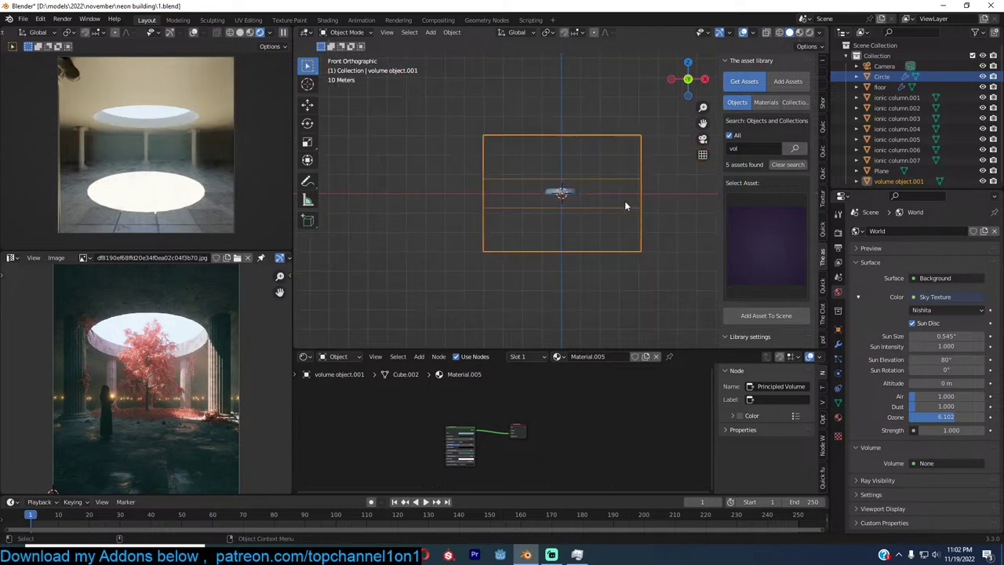
key(alt+r)
key(s)
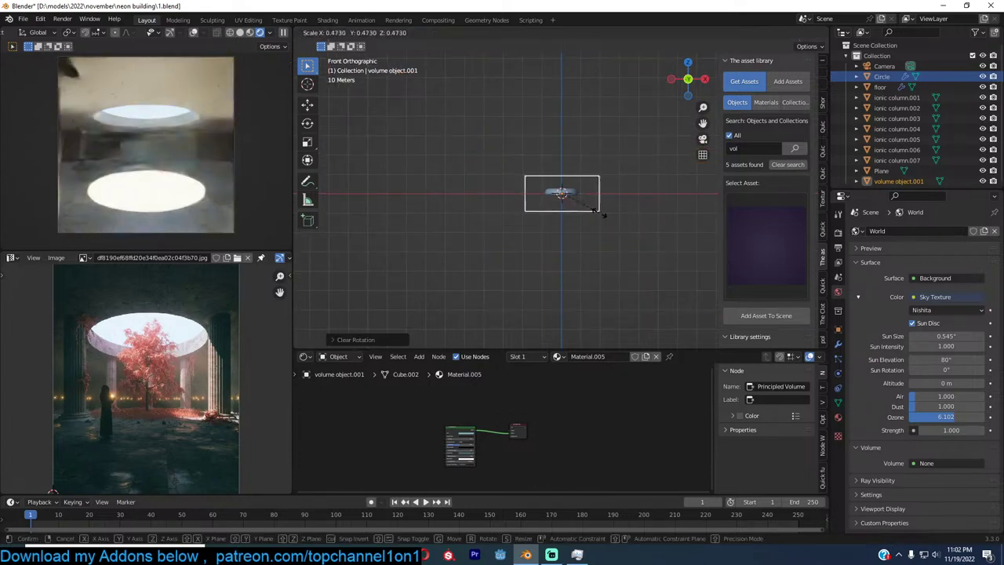
click(598, 213)
scroll(599, 212, up, 5)
scroll(615, 200, down, 3)
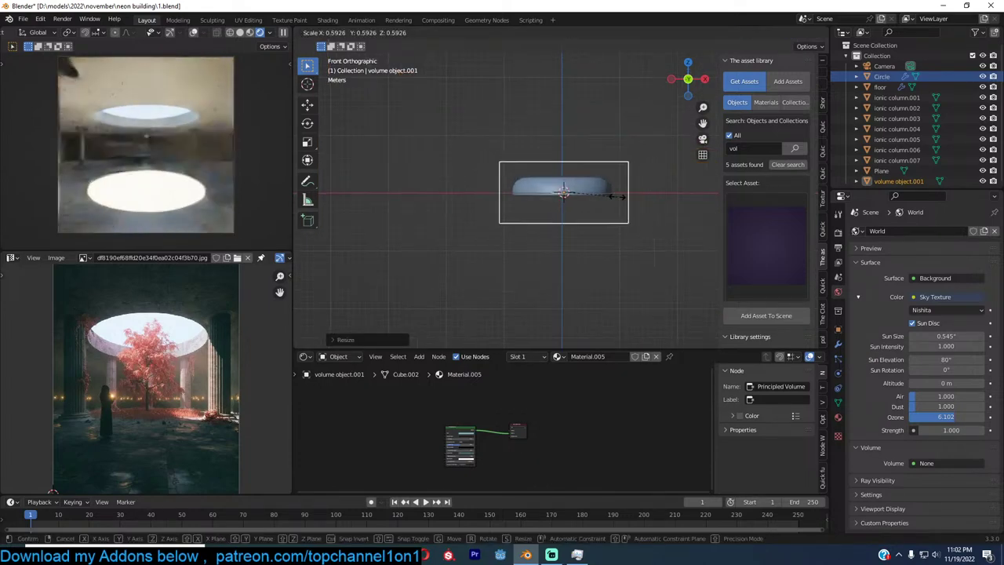
scroll(617, 201, up, 2)
key(ctrl+s)
Move the volume object in top view so it sits over the middle of the circular room
middle_drag(617, 200, 540, 240)
key(KP_7)
key(g)
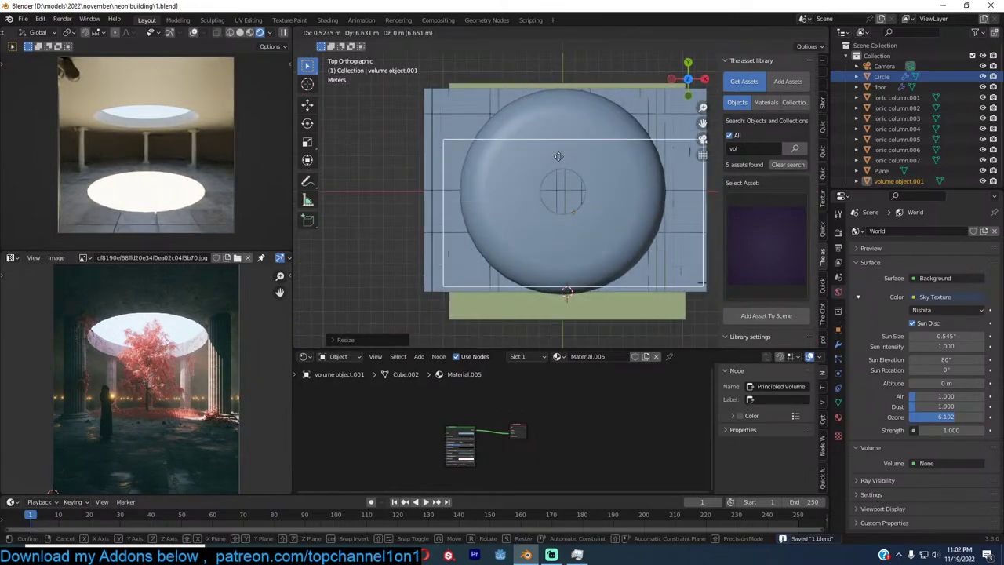
click(560, 133)
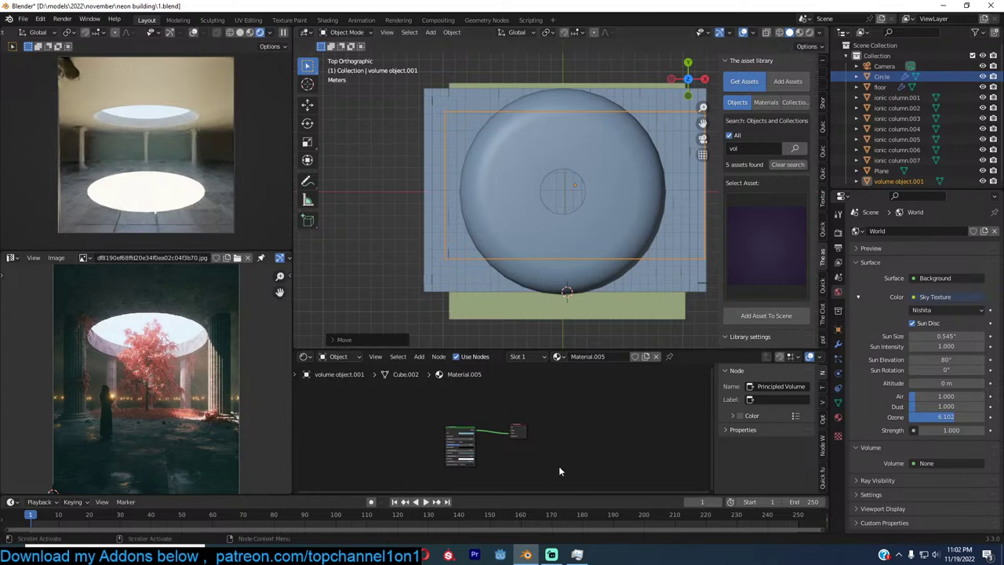
Set the Principled Volume density of the volume object's material to 0.1 and save the file from the camera view
scroll(557, 465, up, 5)
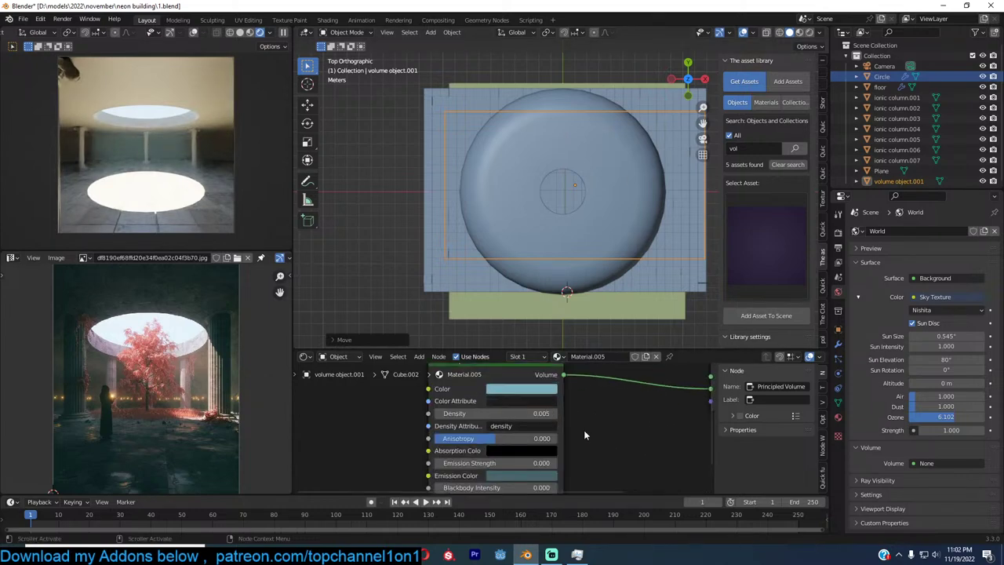
click(534, 414)
text(0.1)
key(Return)
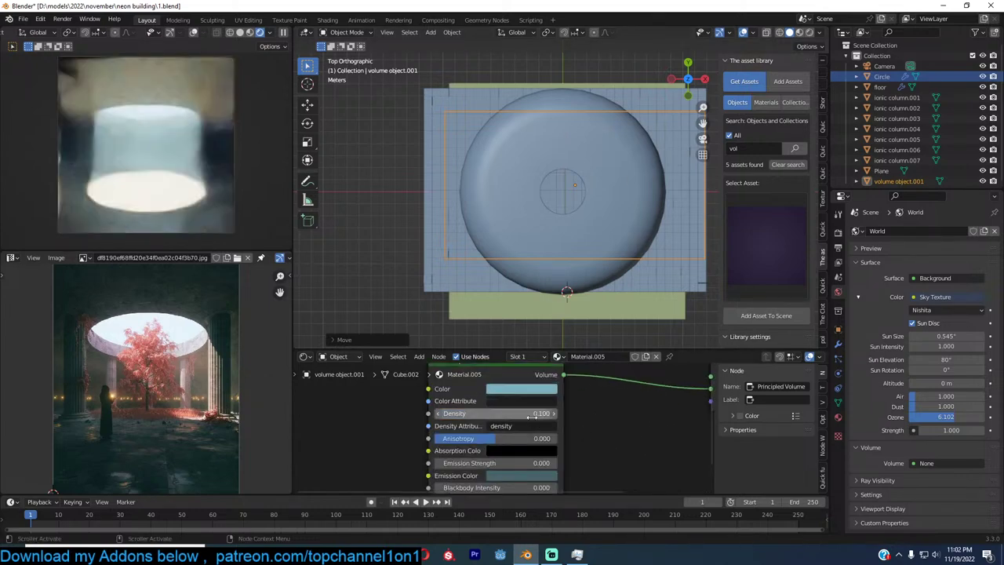
key(KP_0)
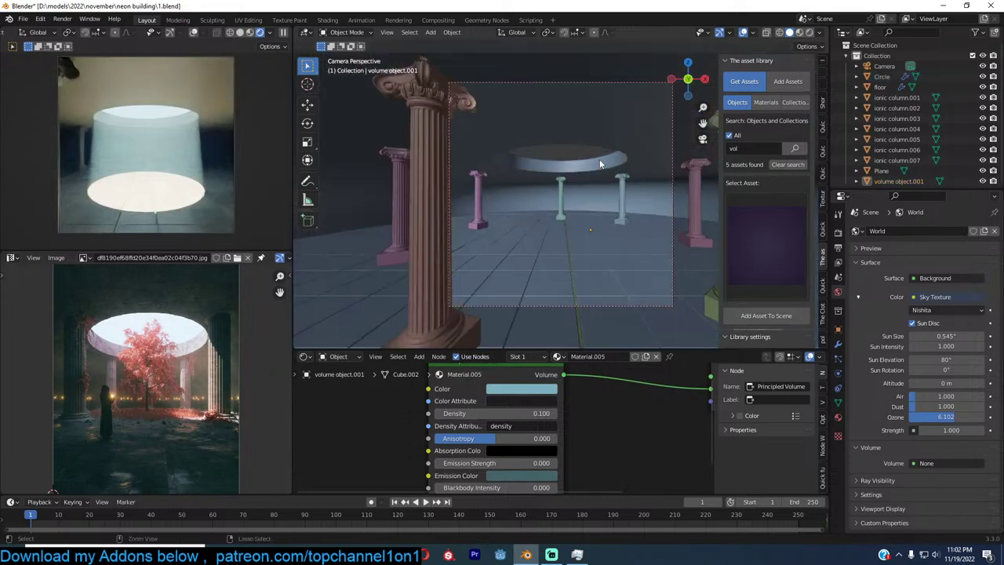
key(ctrl+s)
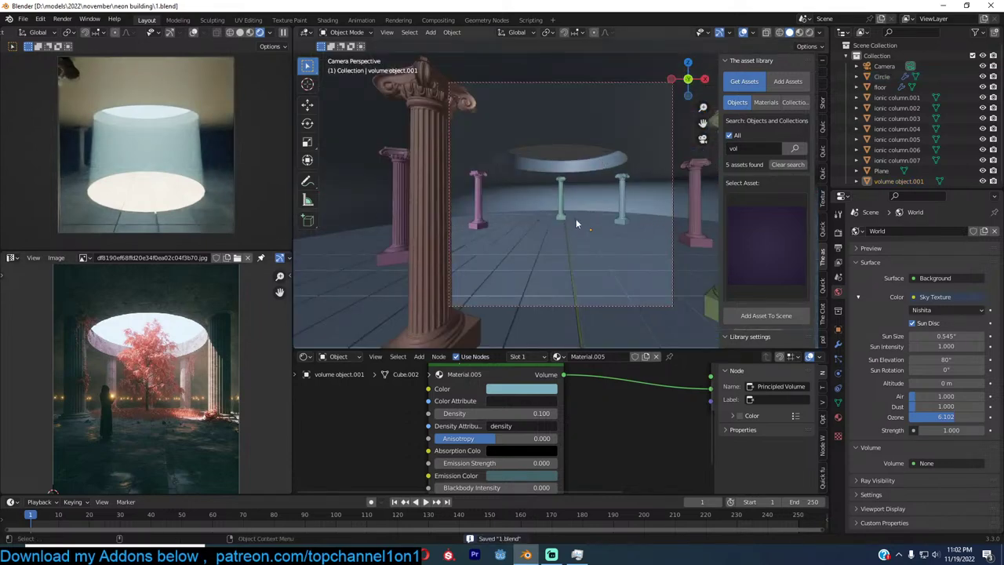
Set the sun rotation of the world's Sky Texture to -45°
click(838, 234)
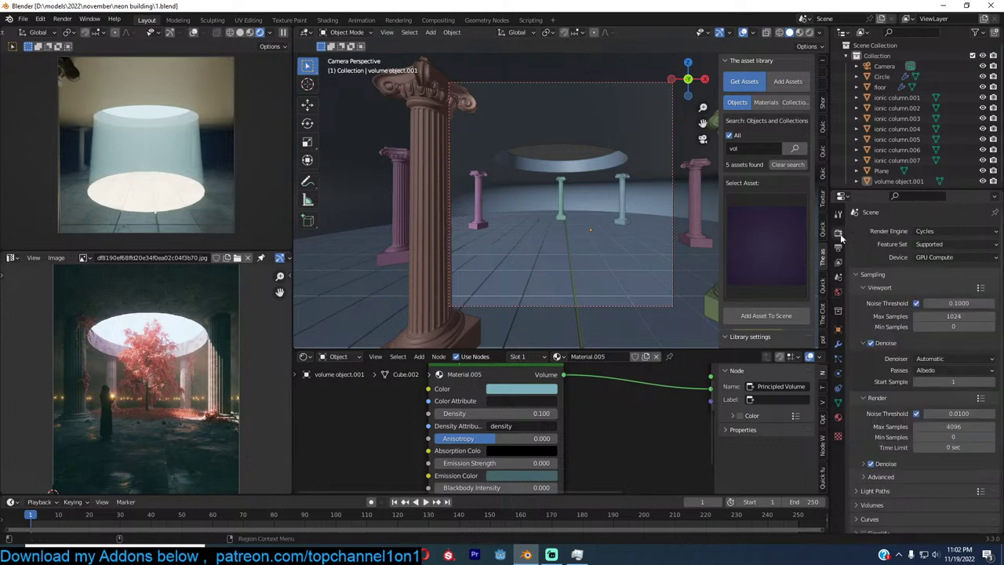
click(838, 291)
double_click(946, 370)
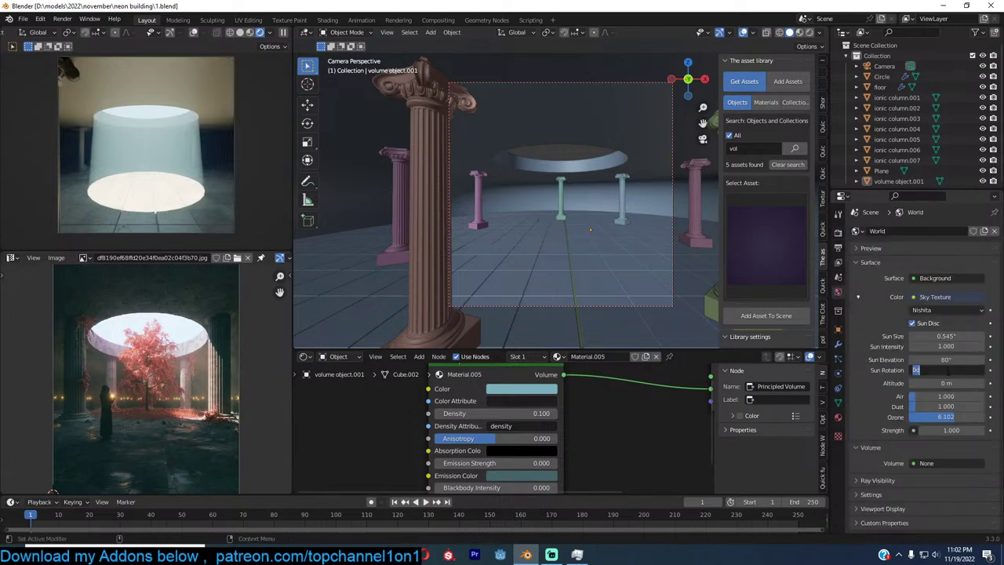
key(BackSpace)
text(45)
key(Return)
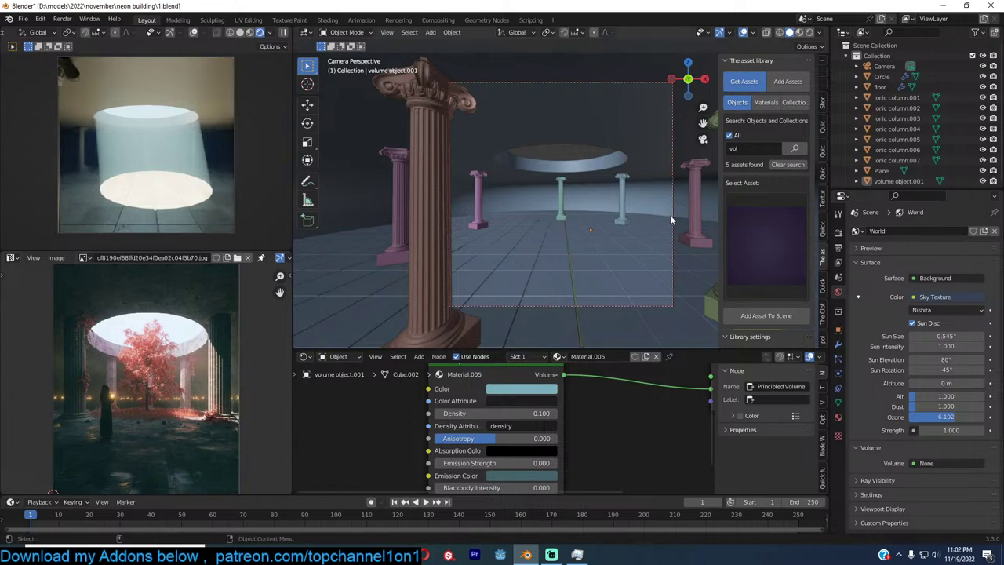
Scale the pink ionic column just outside the camera frame by about 1.8 horizontally, leaving its height locked
click(694, 222)
shift+middle_drag(687, 223, 628, 214)
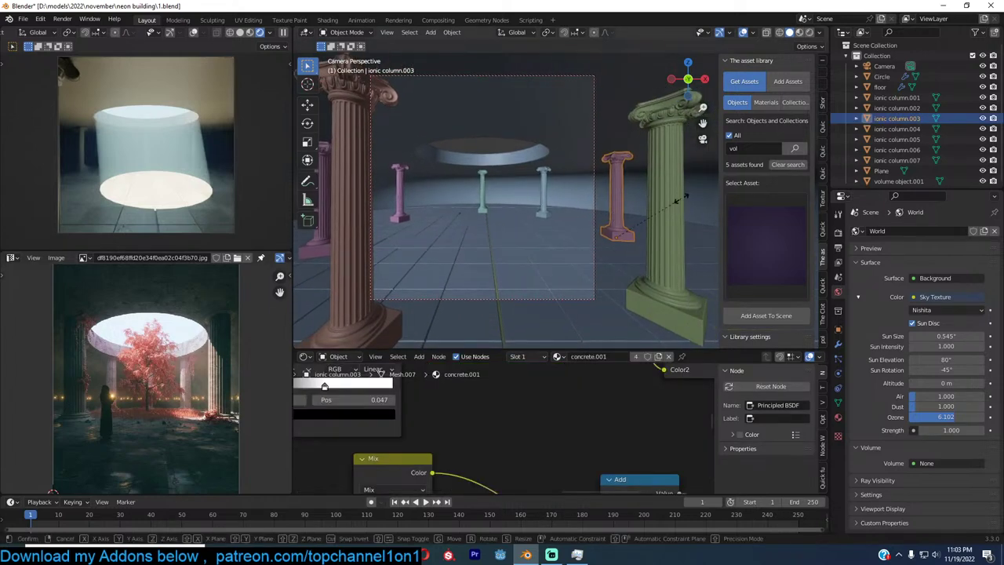
key(s)
key(shift+z)
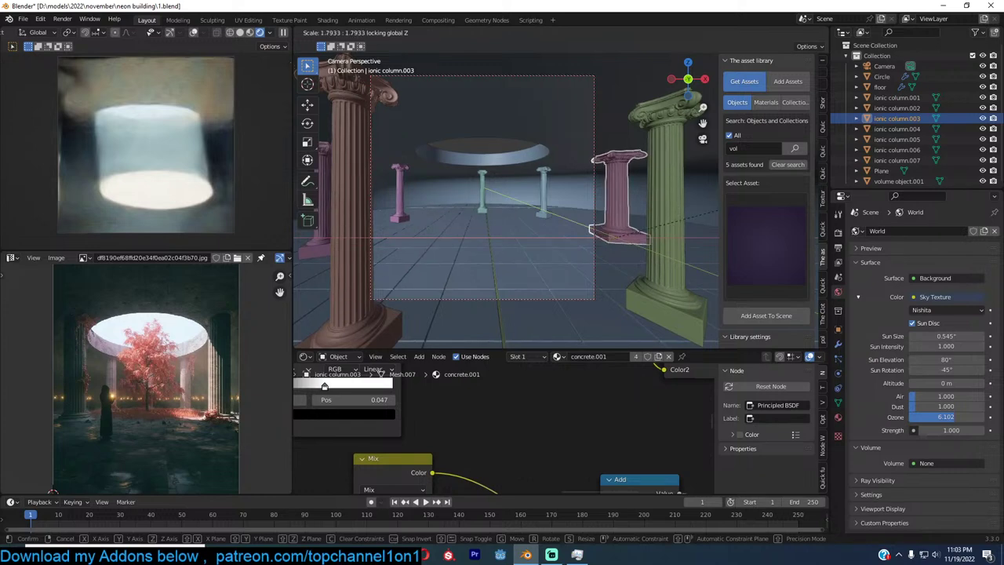
click(723, 212)
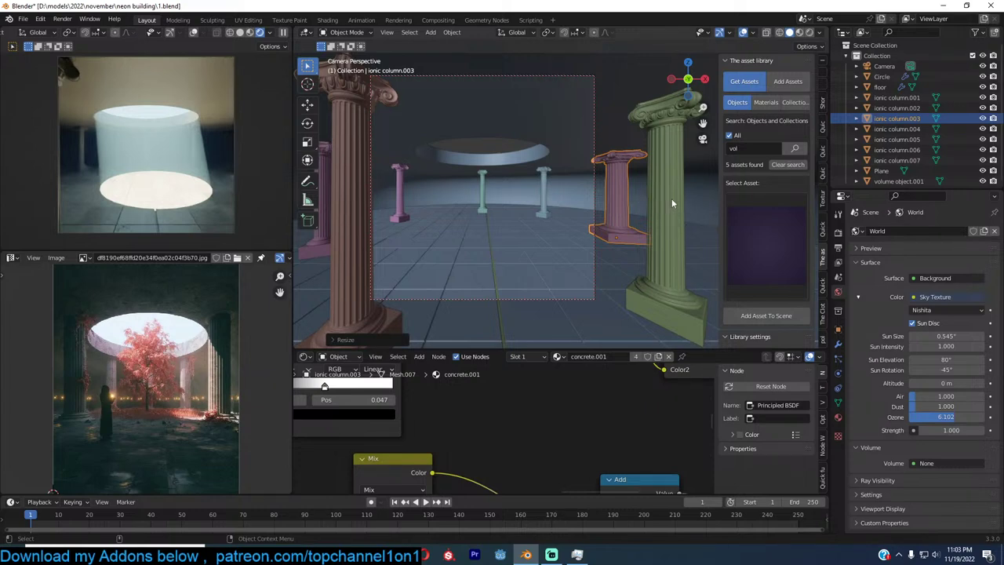
Move the widened ionic column horizontally inward until it stands at the edge of the camera frame
key(g)
key(shift+z)
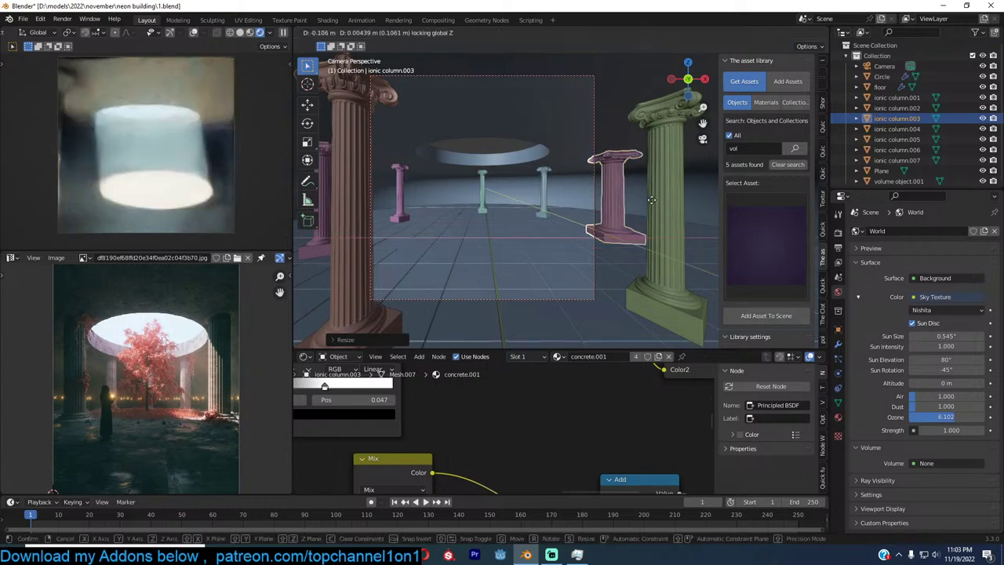
click(621, 198)
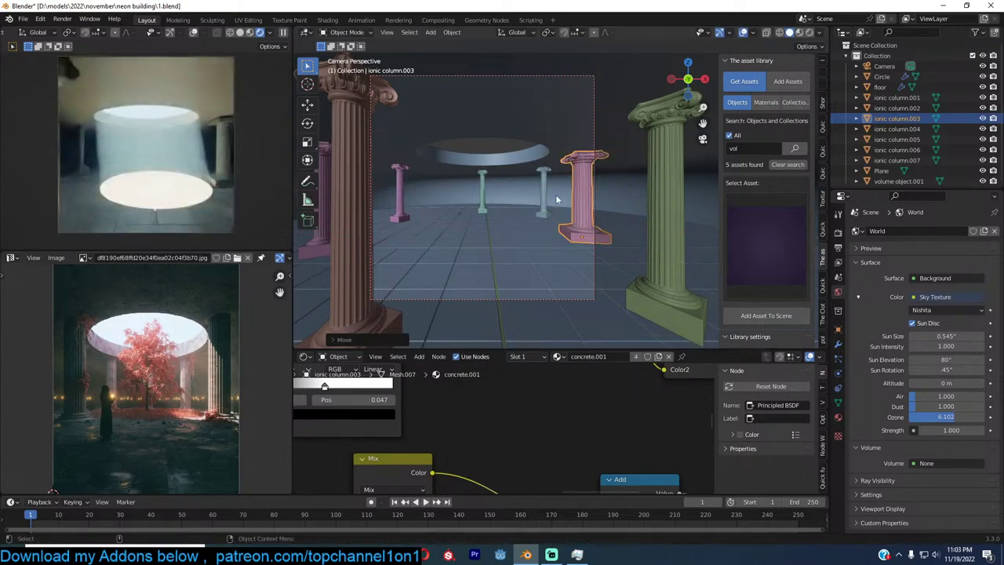
scroll(502, 199, up, 3)
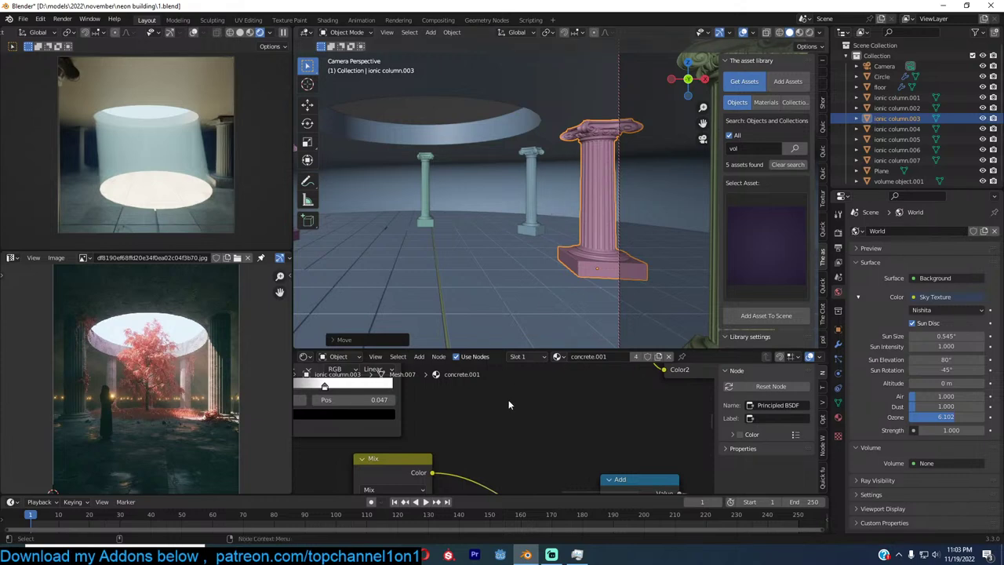
Preview the first Multiply node of the concrete.001 material and reconnect the Principled BSDF to the material output
scroll(537, 434, down, 2)
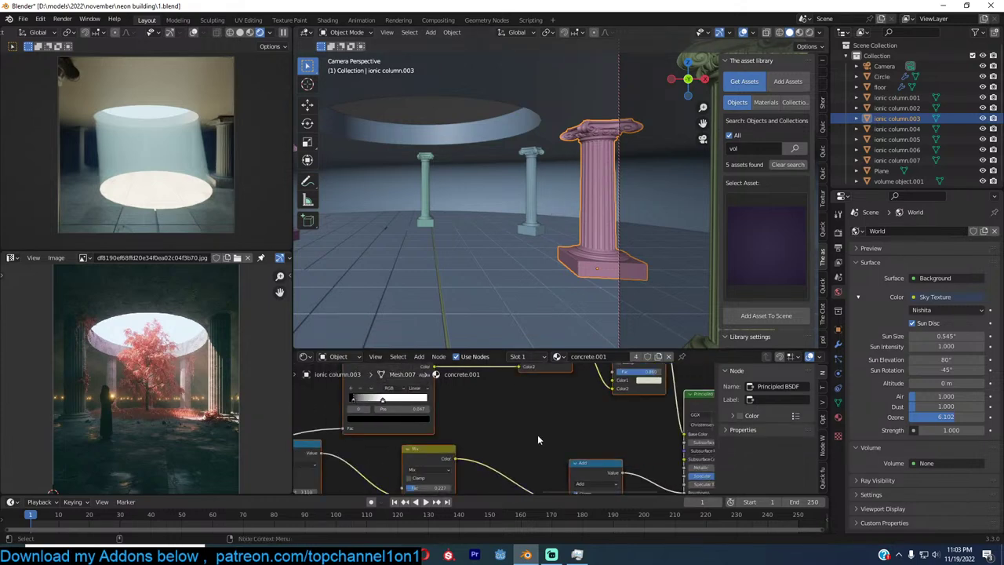
middle_drag(594, 405, 594, 449)
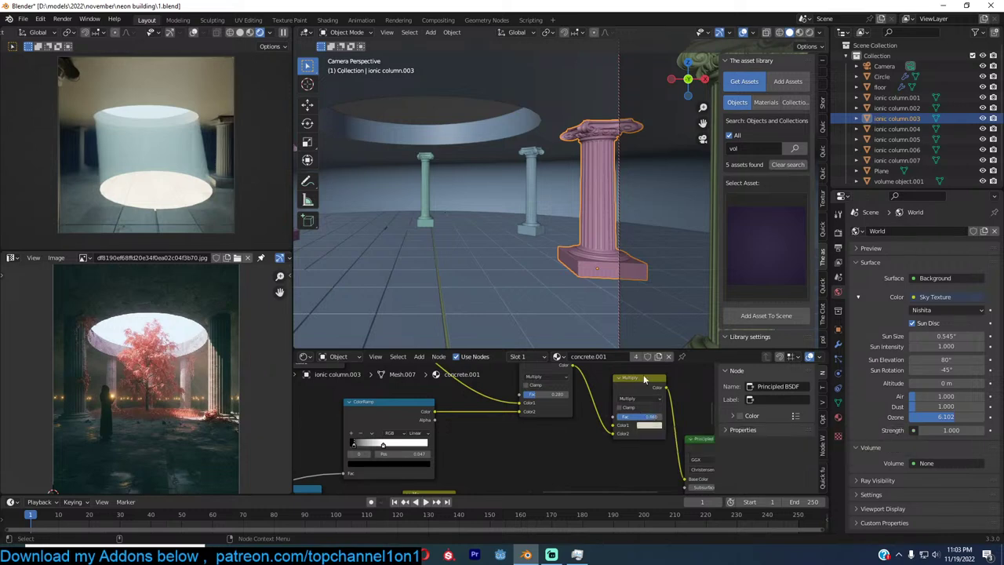
shift+scroll(643, 378, up, 1)
click(546, 397)
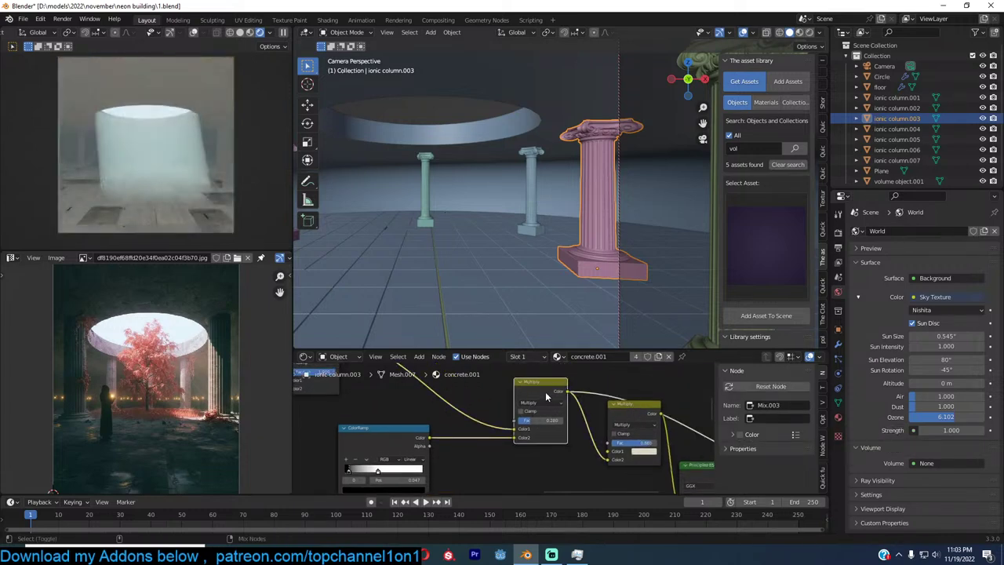
scroll(584, 422, down, 4)
middle_drag(672, 453, 588, 437)
ctrl+shift+click(603, 445)
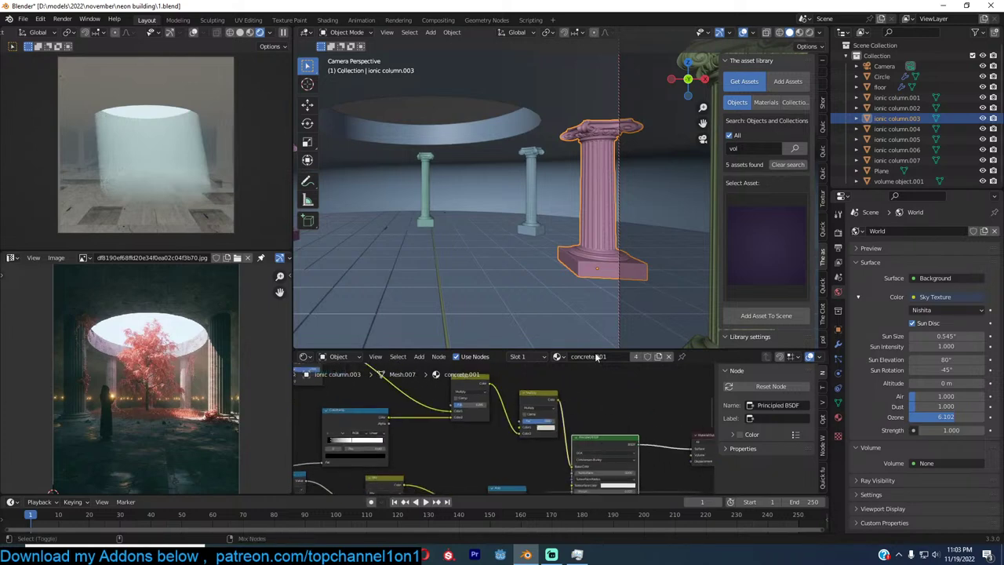
Unwrap the whole Circle room mesh with Cube Projection and save the file
click(597, 140)
key(Tab)
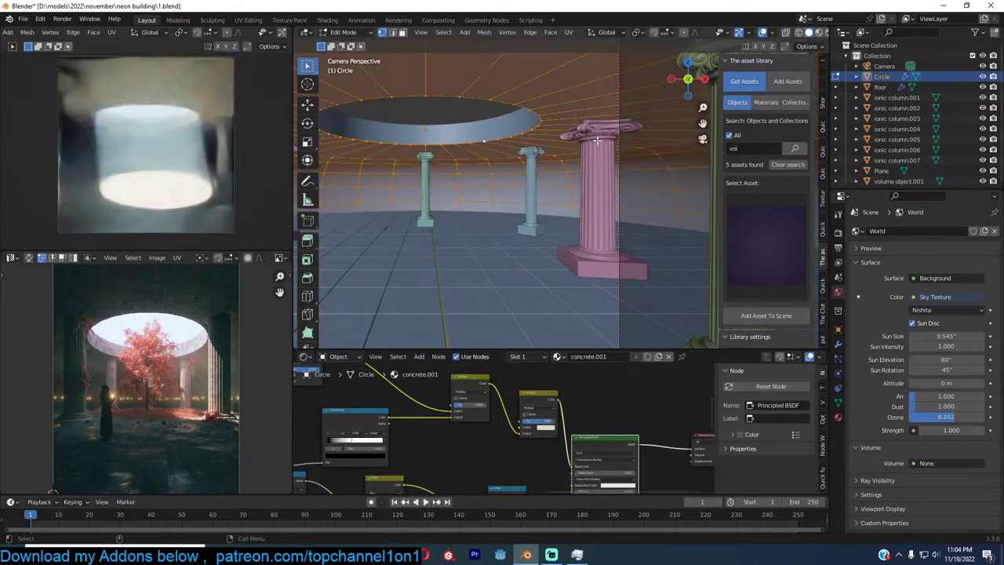
key(u)
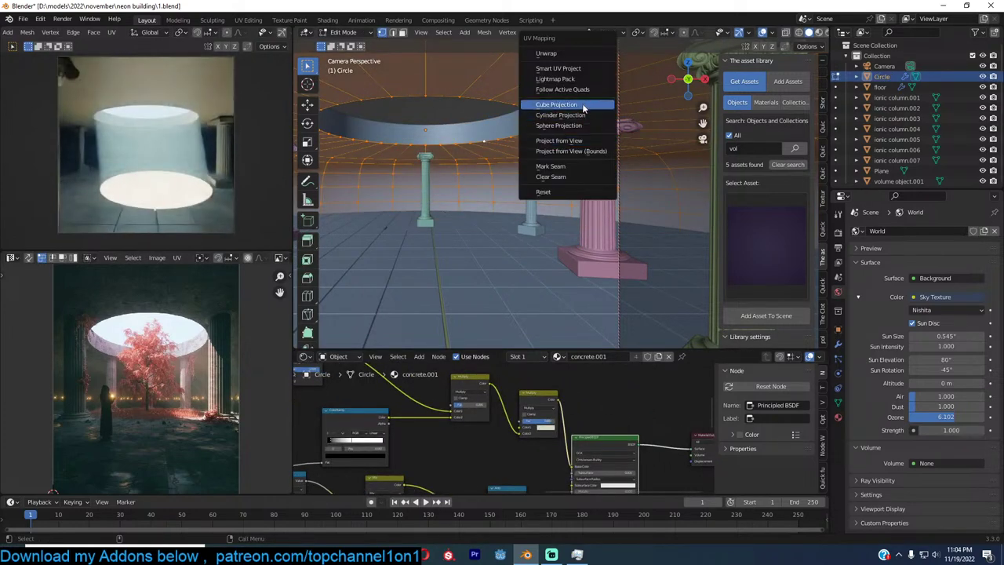
click(583, 107)
key(Tab)
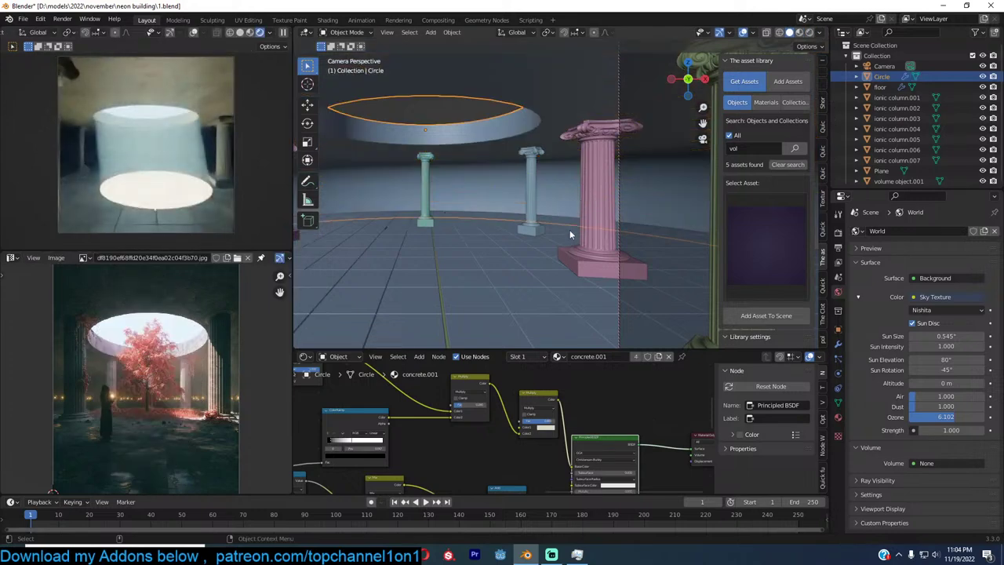
key(ctrl+s)
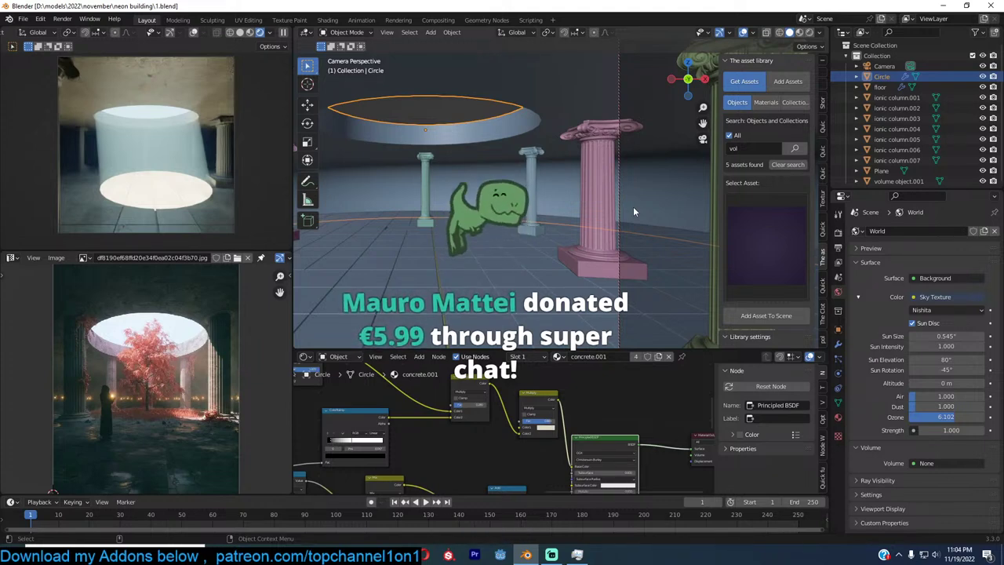
key(ctrl+s)
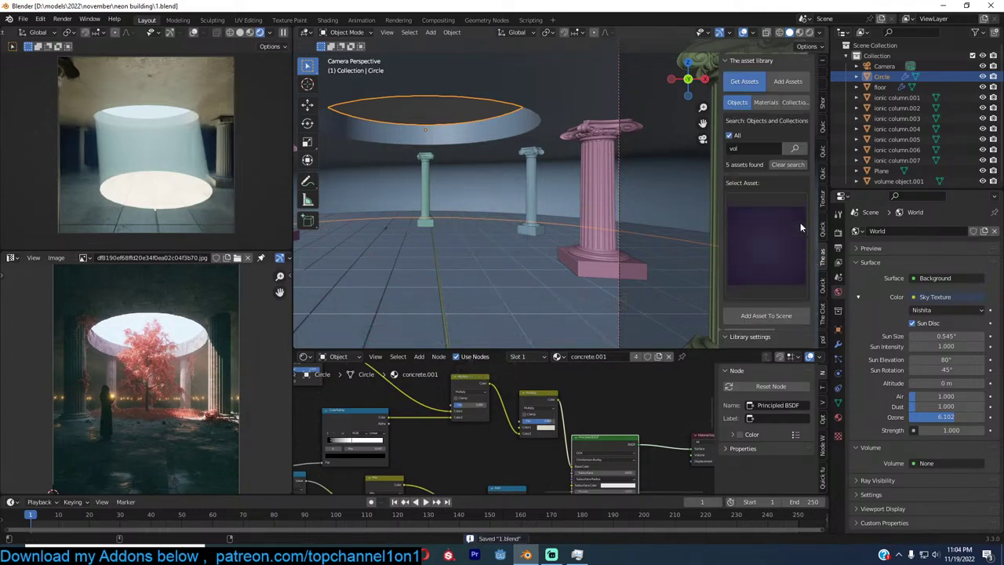
Search the add-on preferences for "quick" to check which Quick add-ons are enabled, and close the preferences
click(823, 308)
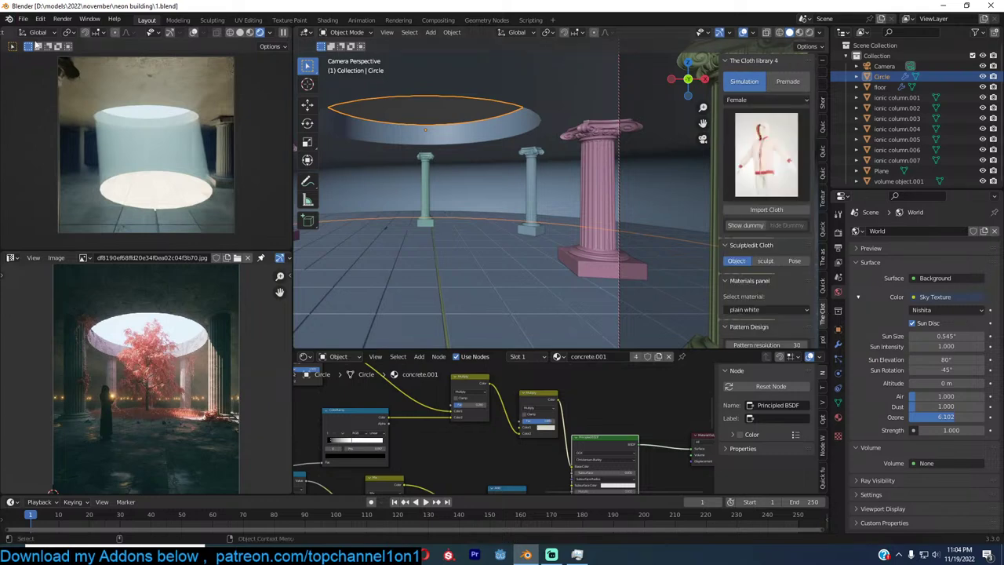
click(41, 18)
click(82, 176)
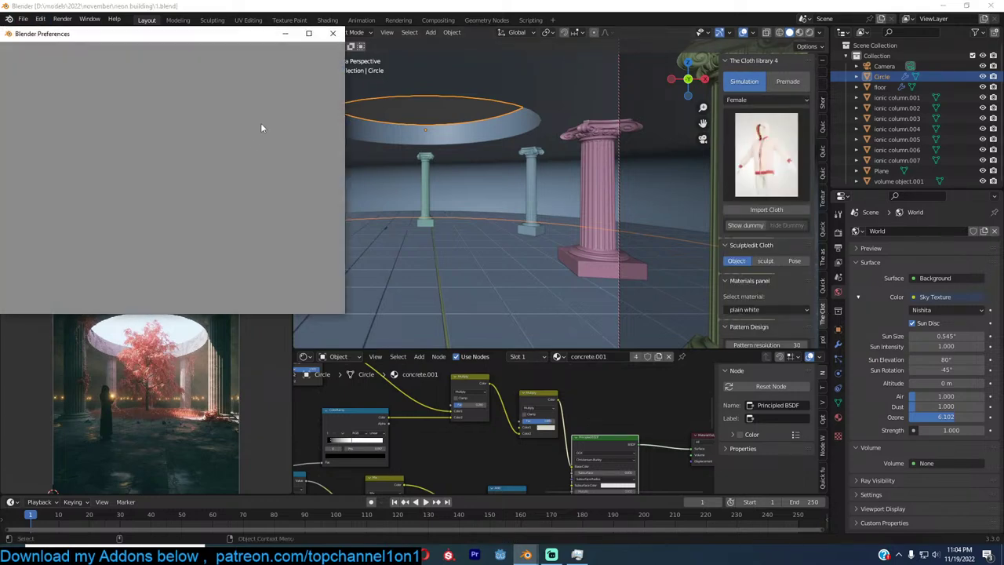
drag(255, 28, 286, 29)
drag(252, 37, 384, 54)
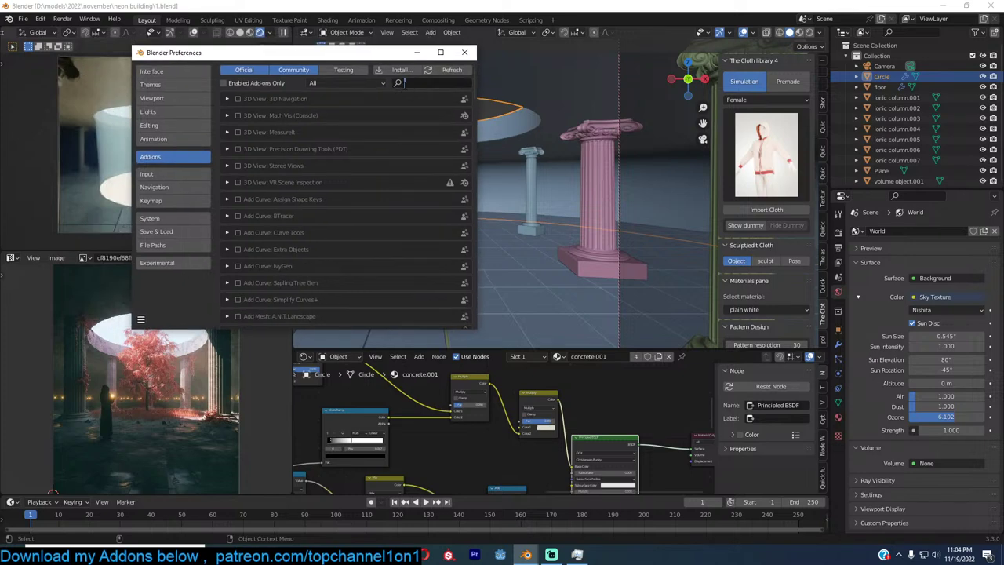
click(404, 83)
text(quic)
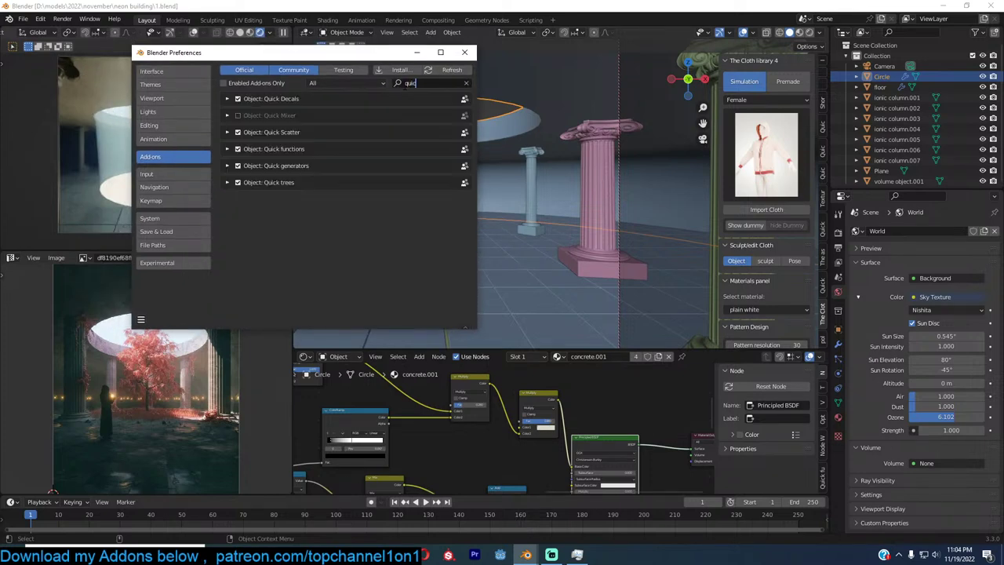
text(k)
click(378, 195)
click(465, 53)
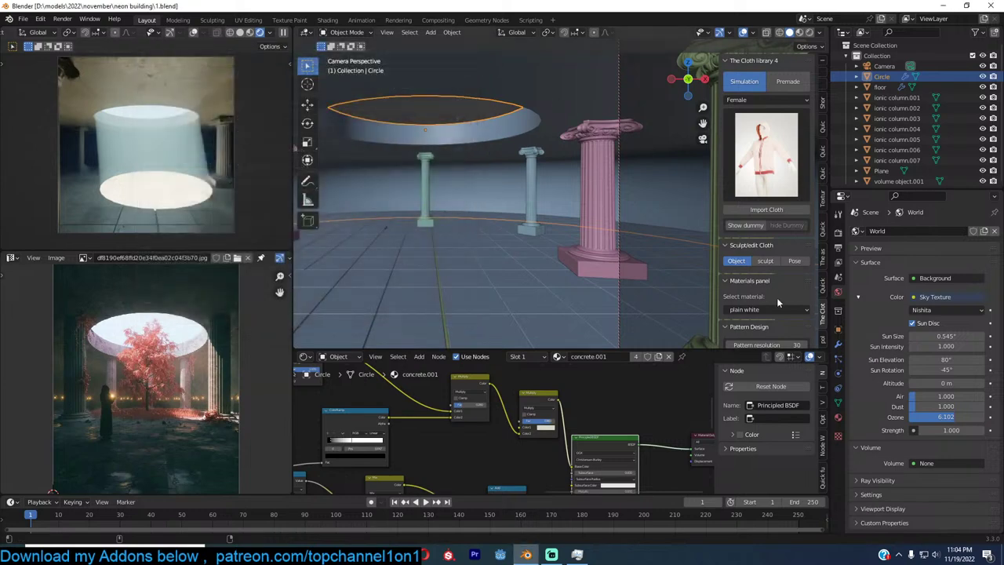
Find the Quick Trees add-on and look through the tree previews in collection1
click(823, 287)
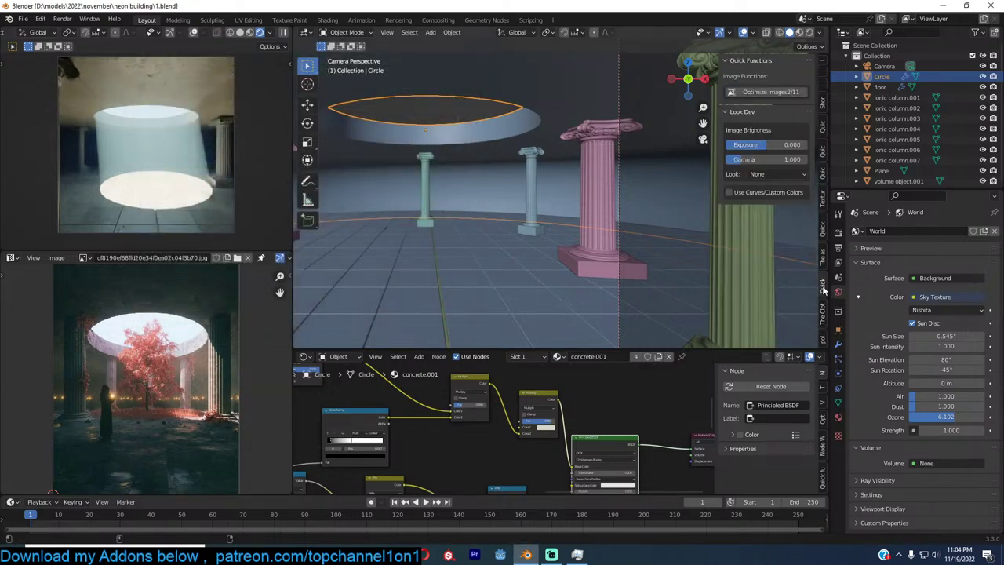
click(822, 228)
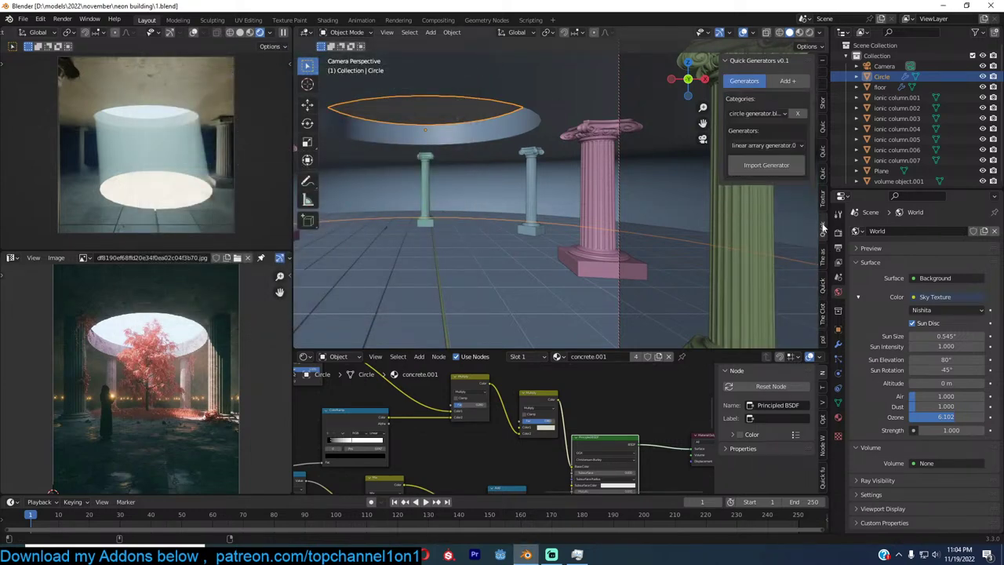
click(822, 171)
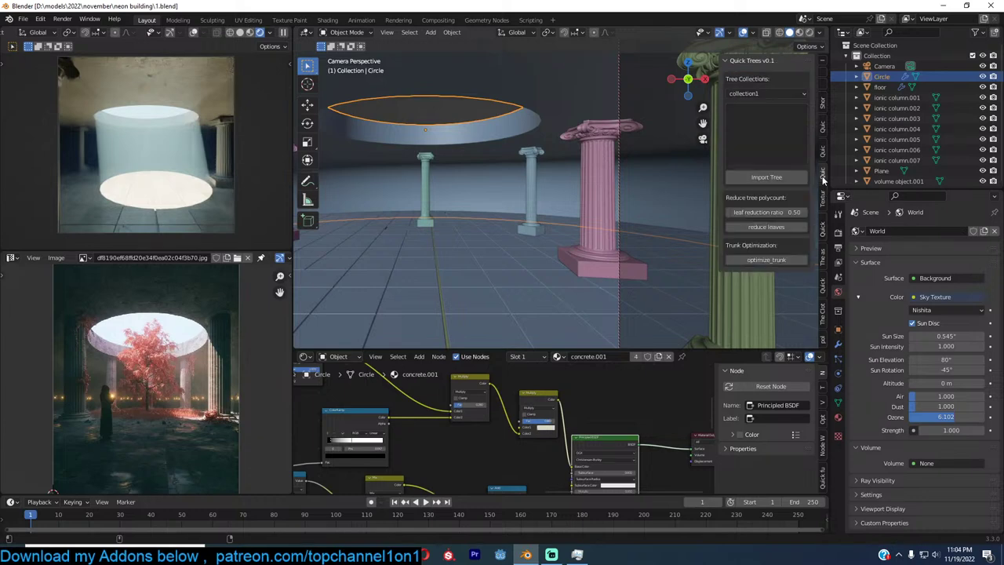
click(749, 116)
click(753, 93)
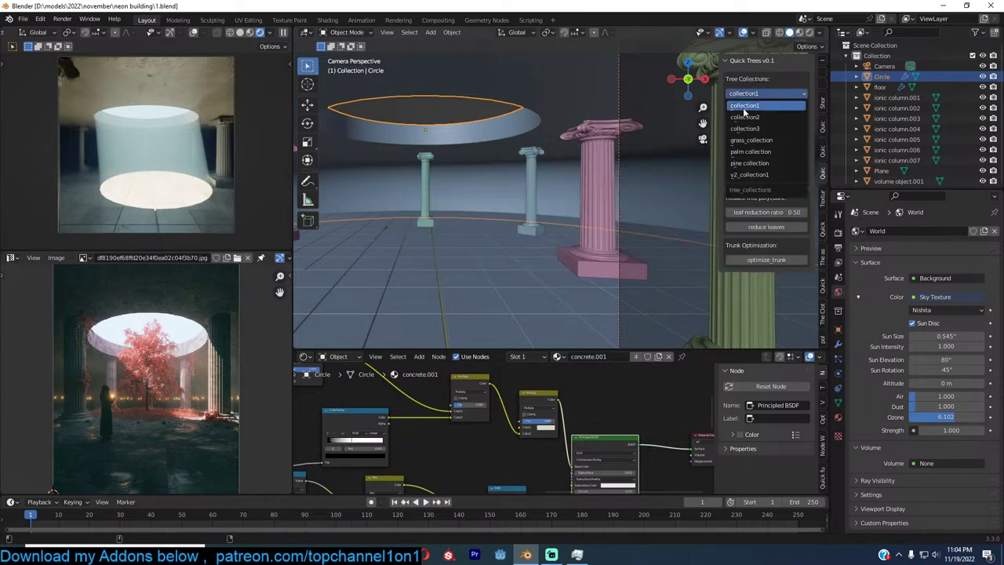
click(743, 112)
click(773, 130)
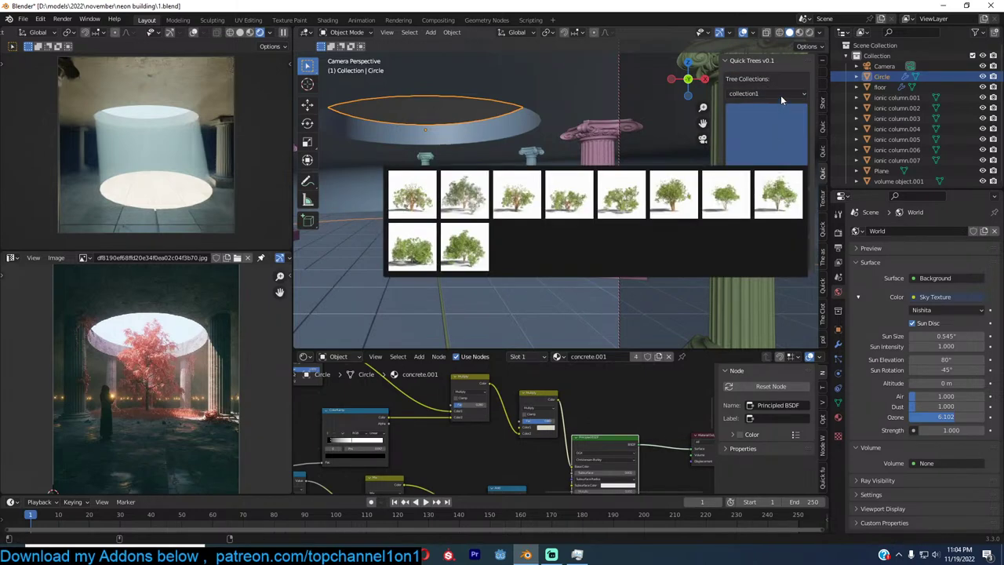
Look through the tree previews in collection2, the palm collection and the pine collection
click(780, 95)
click(766, 108)
click(767, 134)
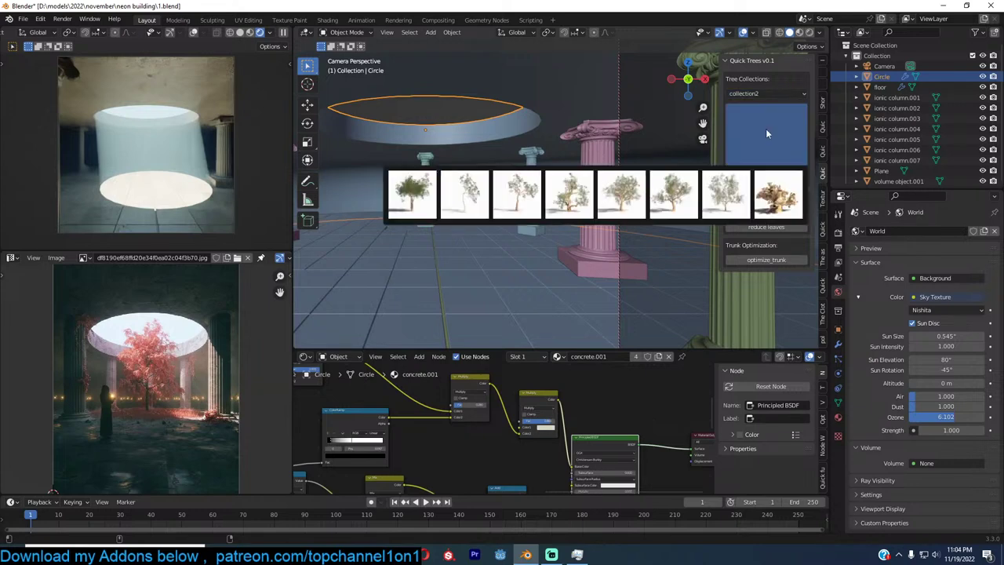
click(769, 92)
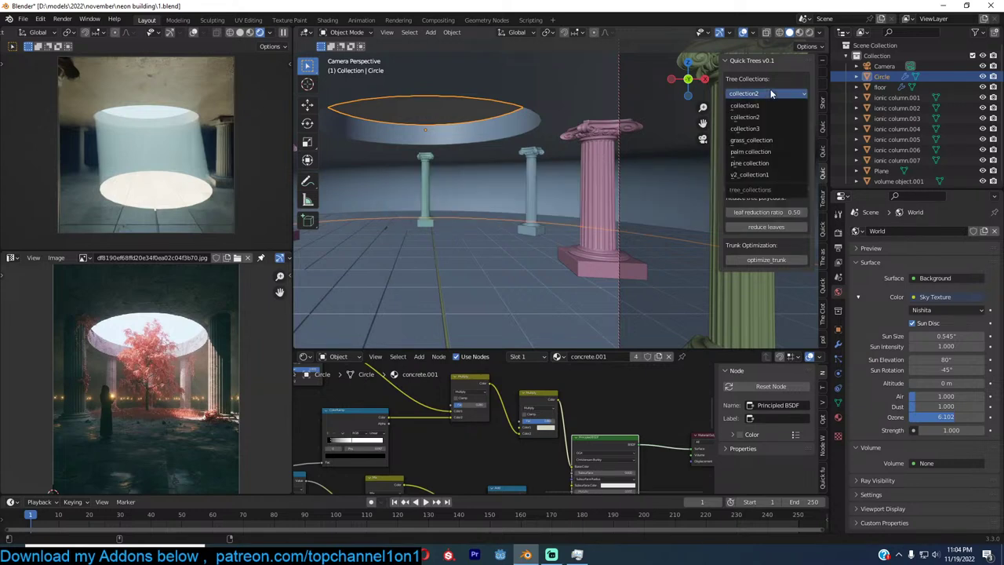
click(757, 151)
click(758, 146)
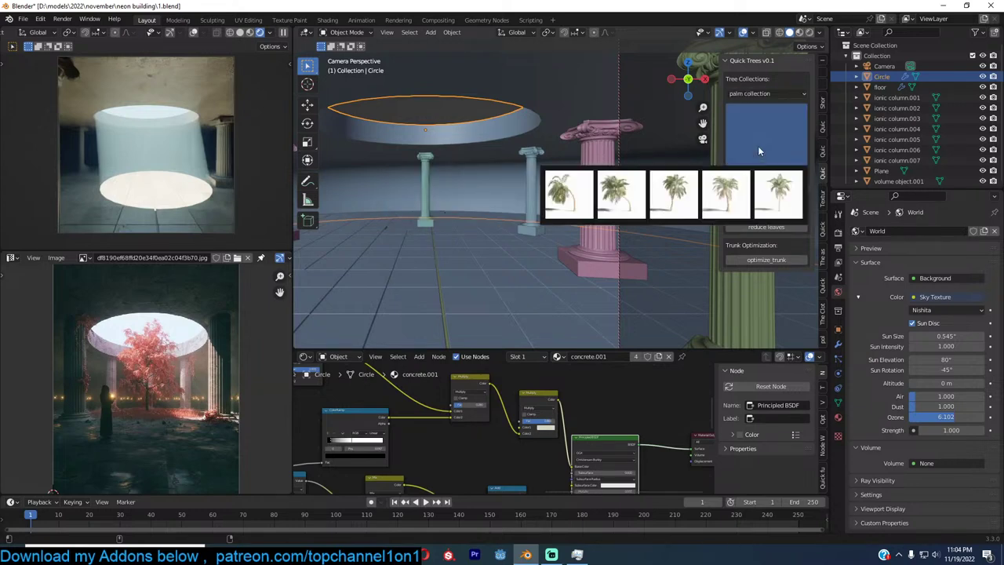
click(766, 94)
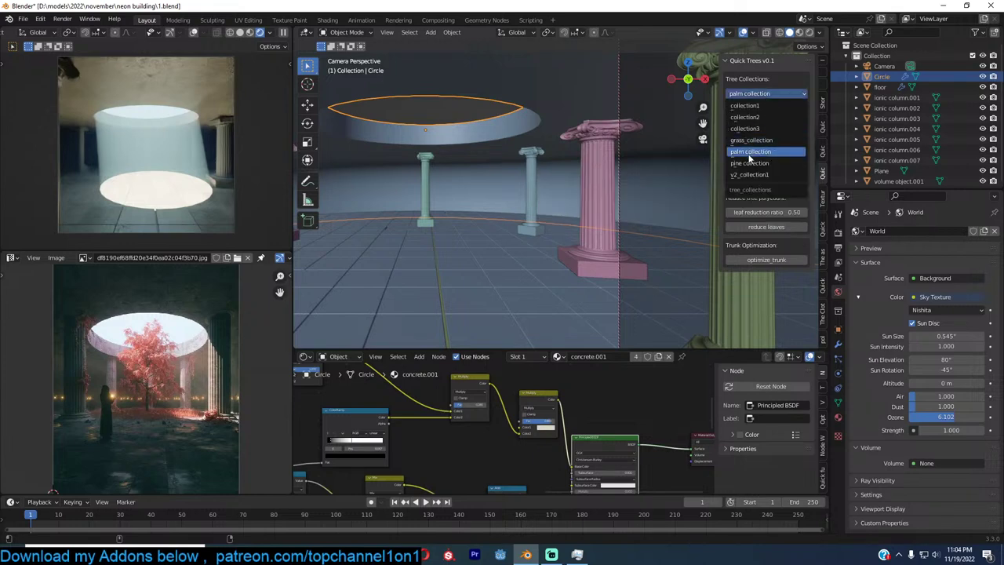
click(749, 163)
click(757, 146)
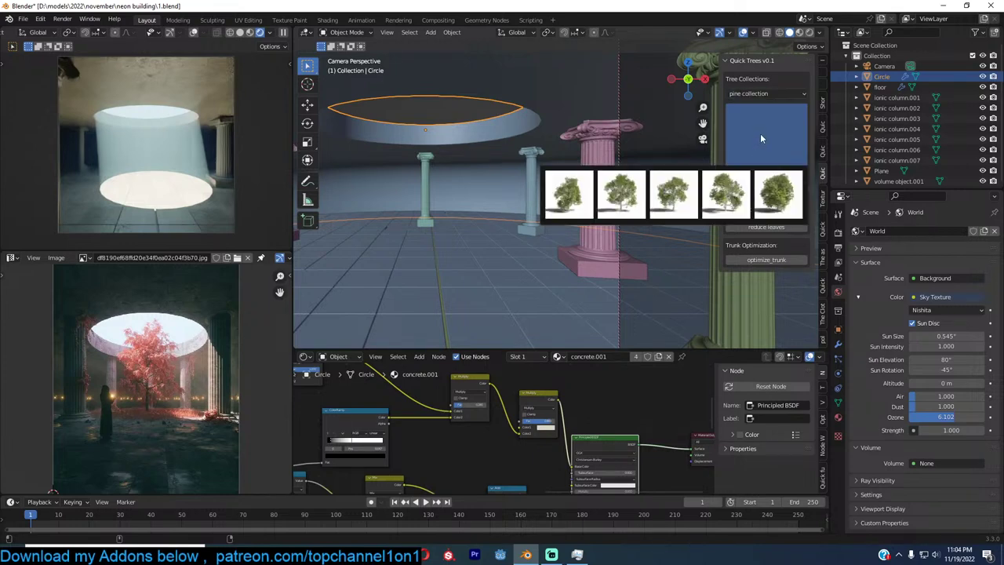
Choose the seventh tree preview, a leafy green tree, from v2_collection1 in Quick Trees
click(782, 92)
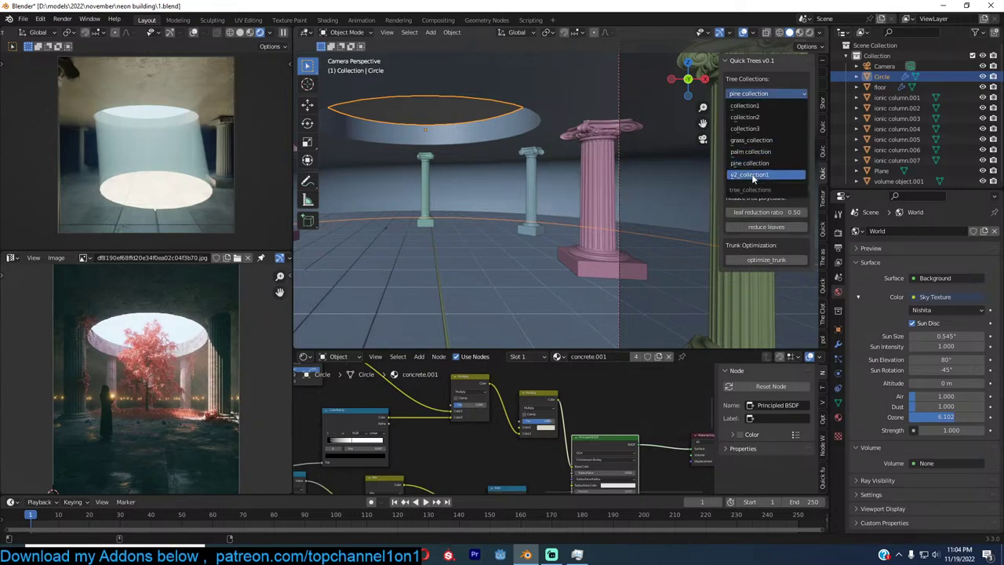
click(752, 175)
click(769, 139)
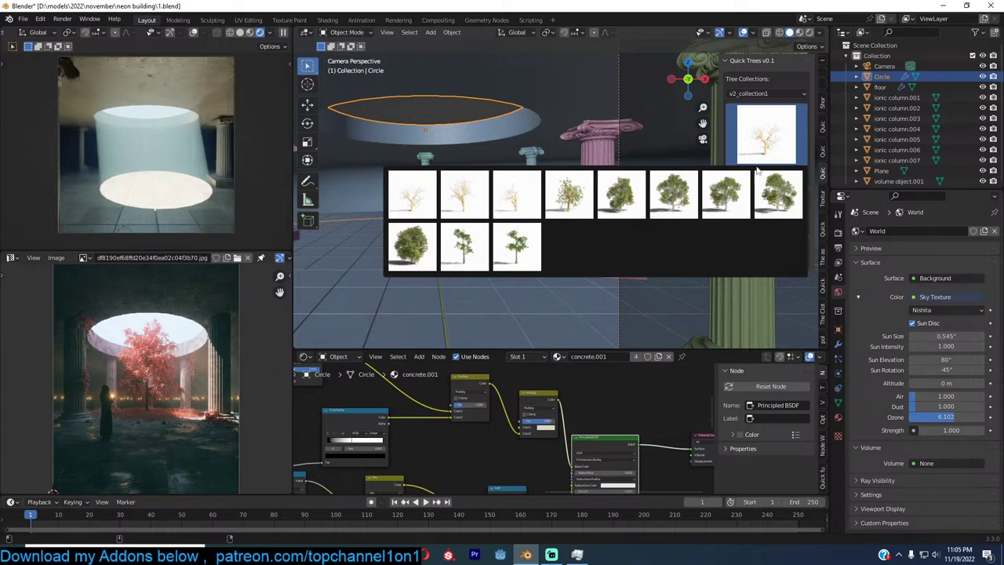
click(734, 202)
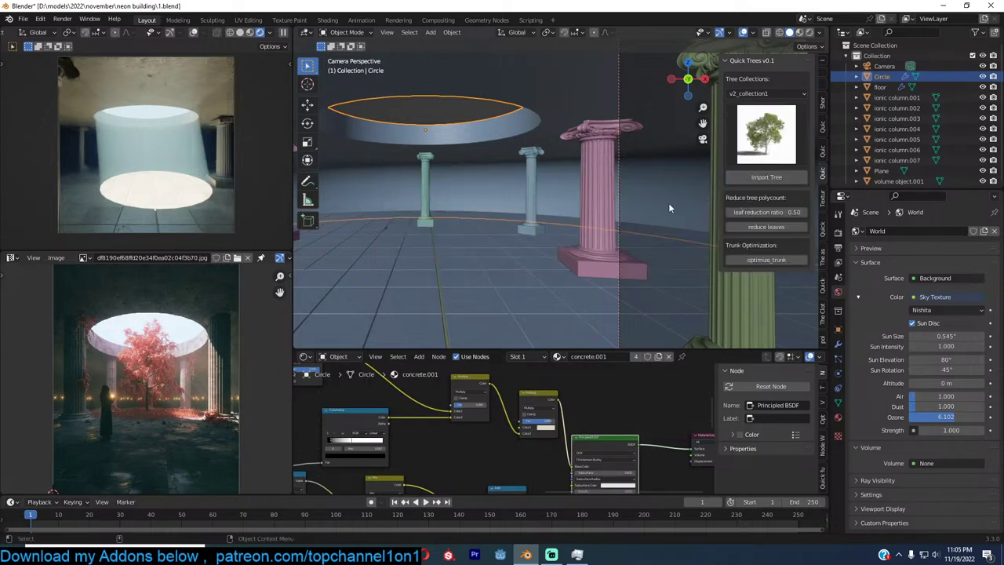
Save the file, import the chosen tree under the round opening with nothing else selected, and scale it down
scroll(480, 193, up, 3)
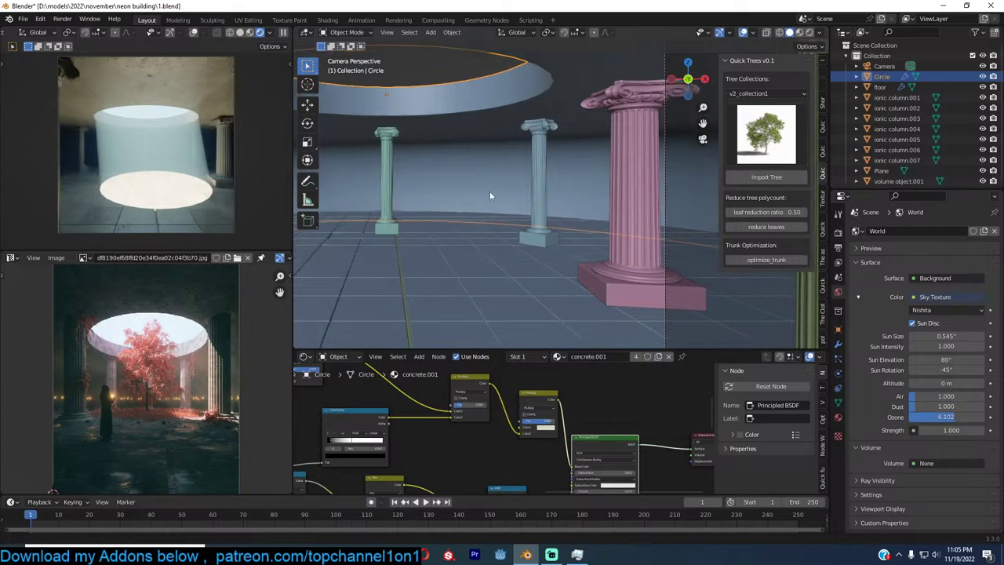
shift+middle_drag(489, 192, 577, 177)
key(ctrl+s)
key(alt+a)
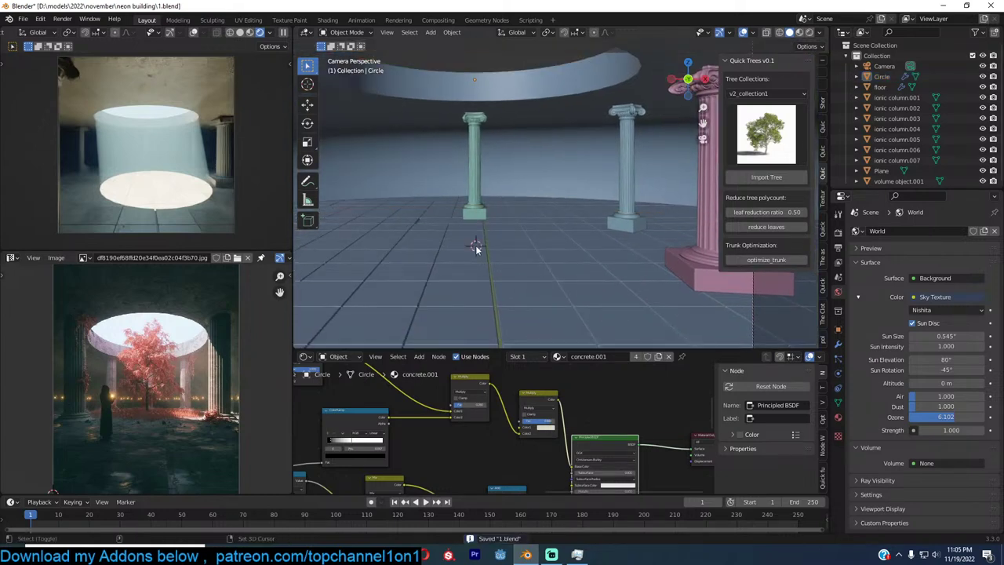
click(741, 178)
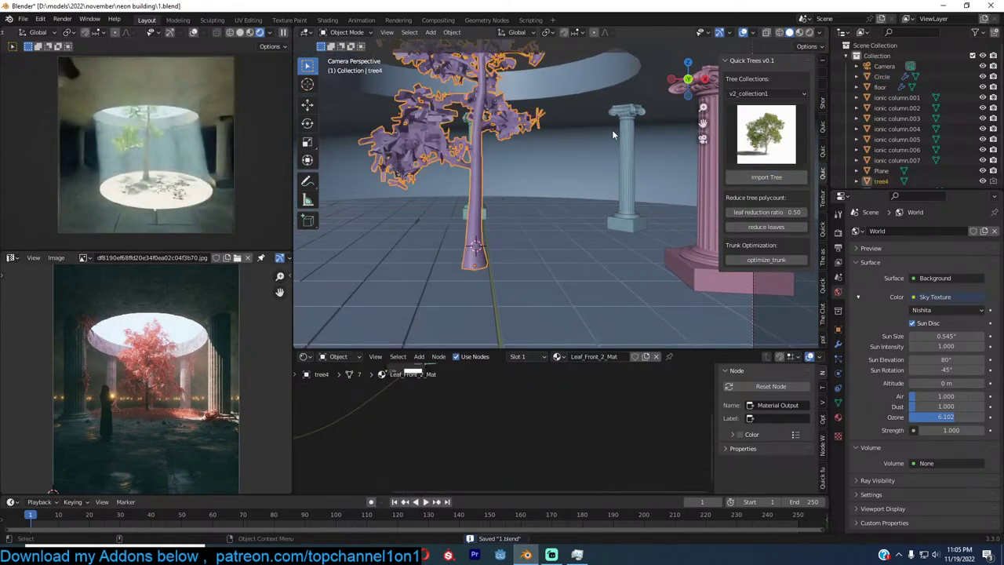
key(s)
click(547, 174)
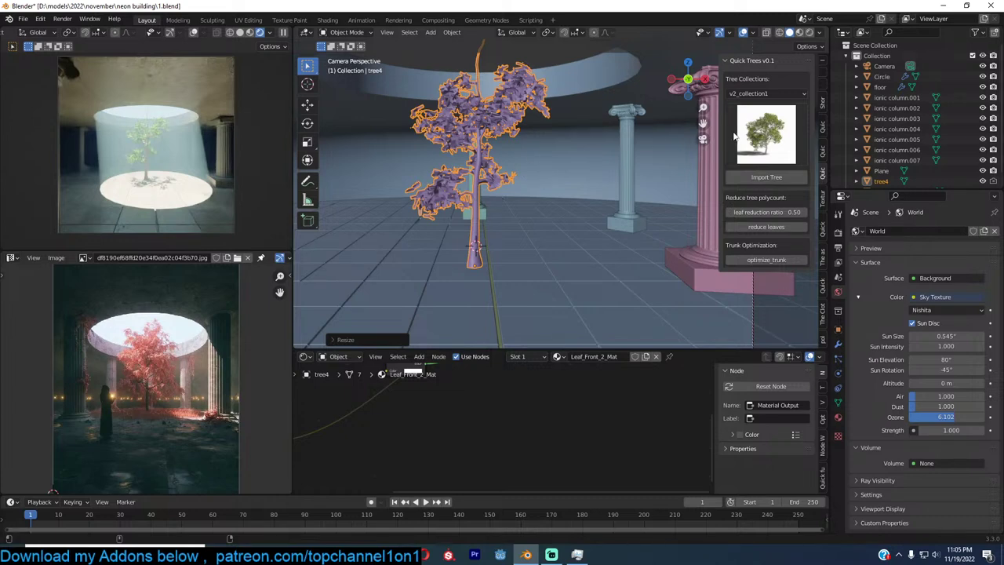
Import the sixth tree from v2_collection1 at the same spot and scale it to about 0.7
click(766, 134)
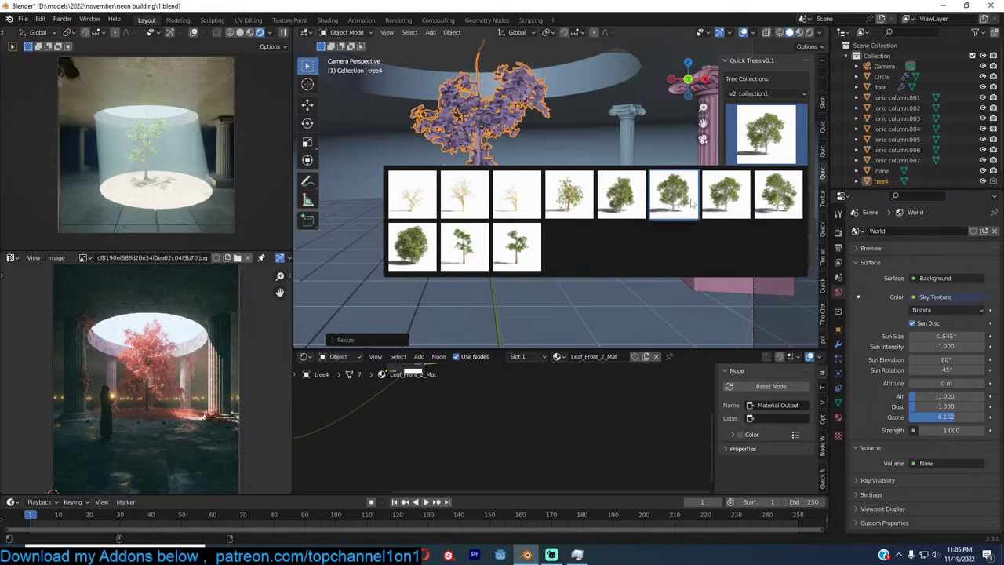
click(688, 199)
click(772, 178)
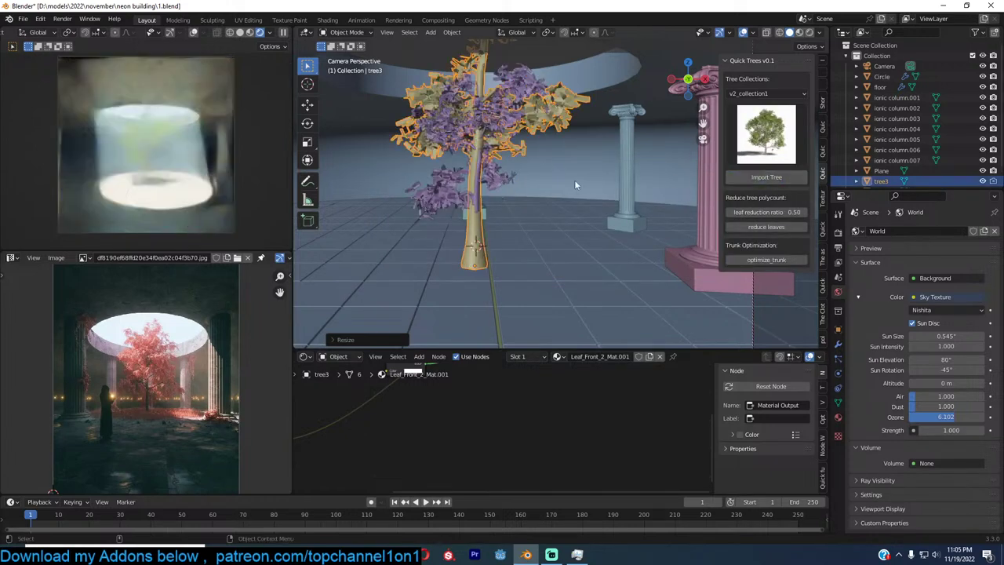
key(s)
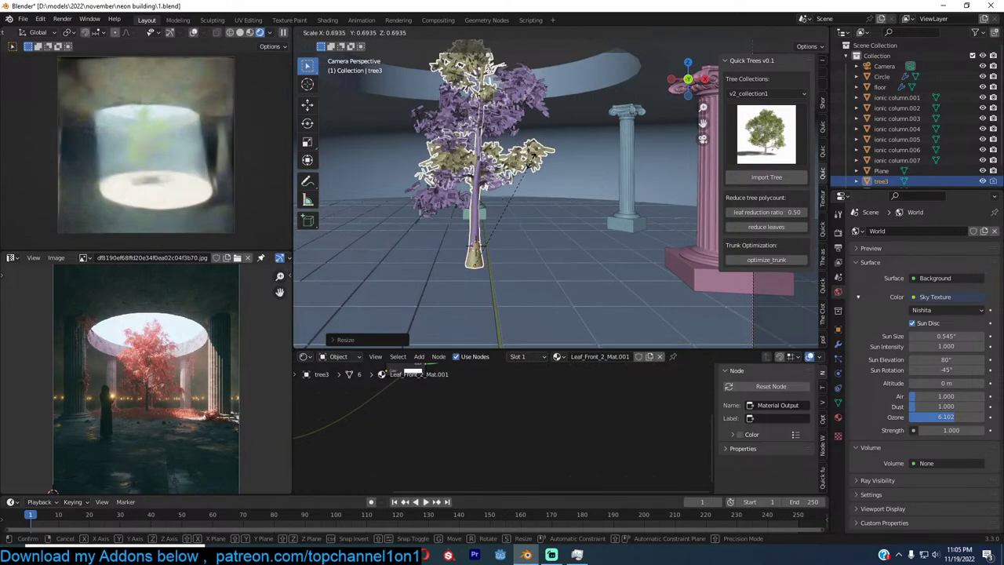
click(560, 146)
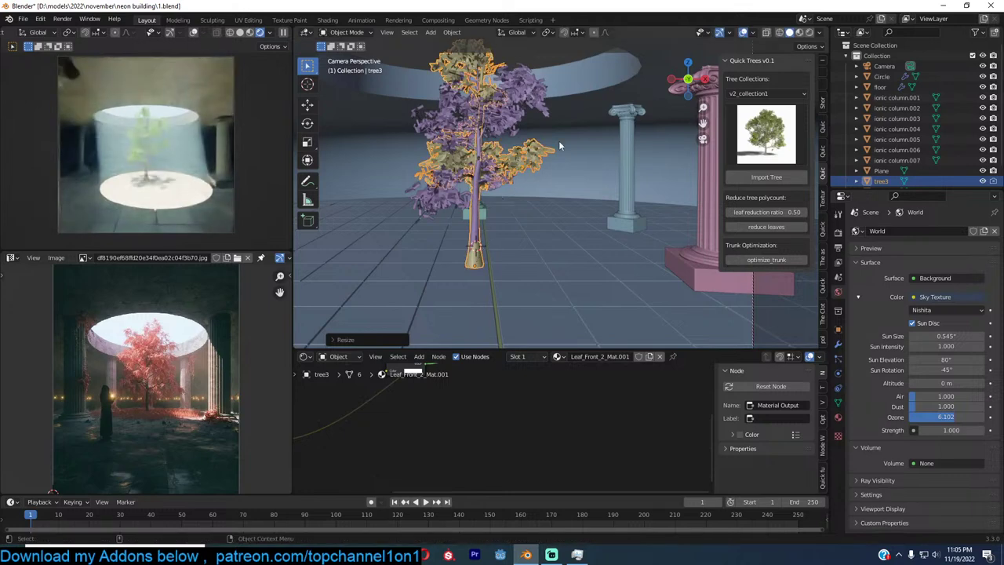
Rotate the second tree about the Z axis so its branches fill the gaps of the first, and deselect it
key(r)
key(z)
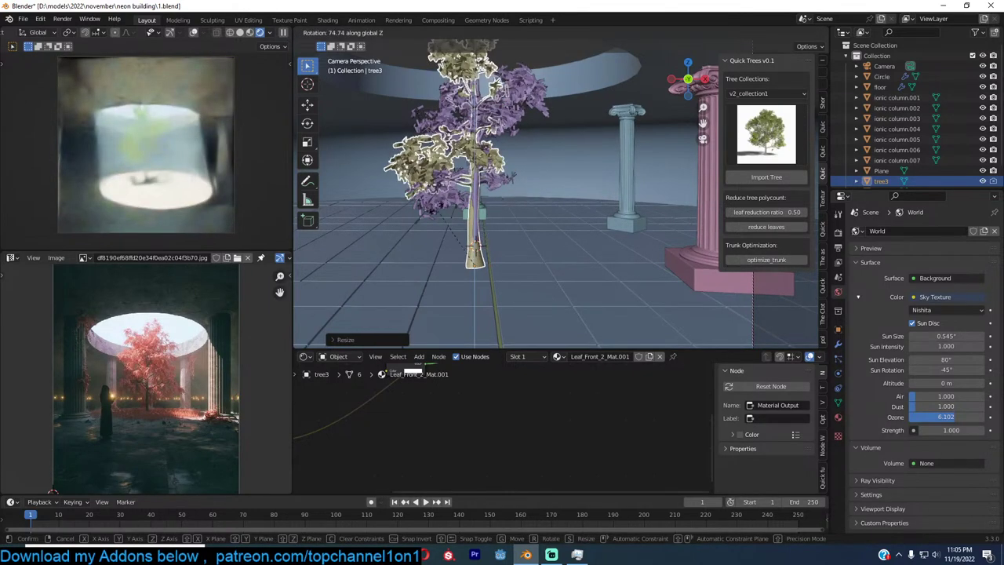
click(491, 294)
click(547, 213)
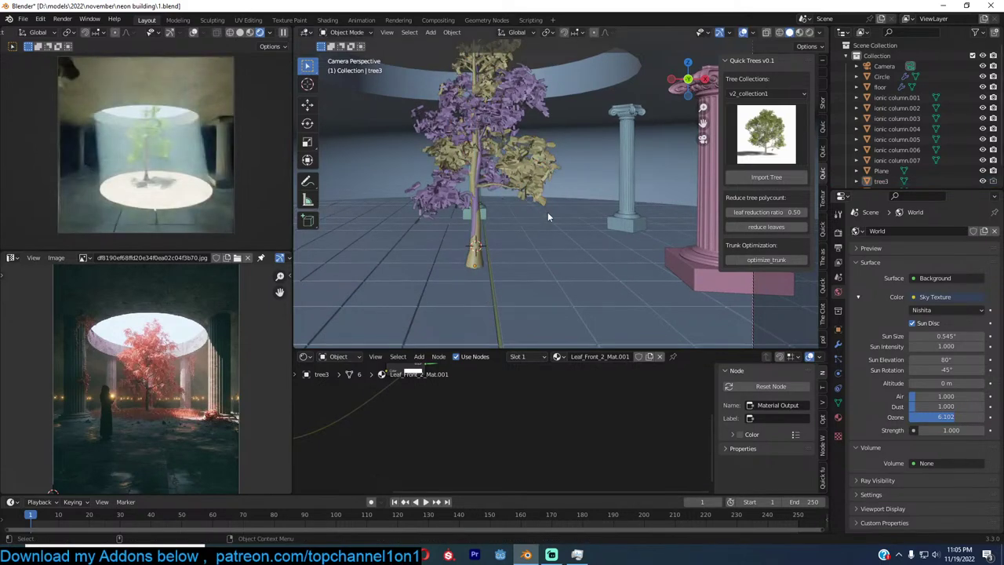
Enlarge the first imported tree slightly, to about 1.1, and tilt it a little with trackball rotation
click(523, 118)
key(s)
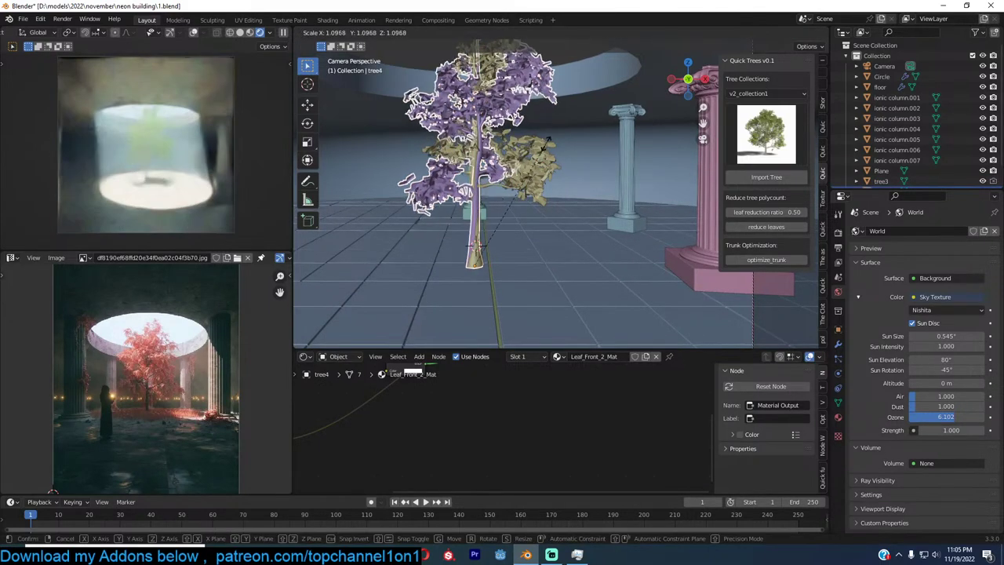
click(555, 141)
key(r)
key(r)
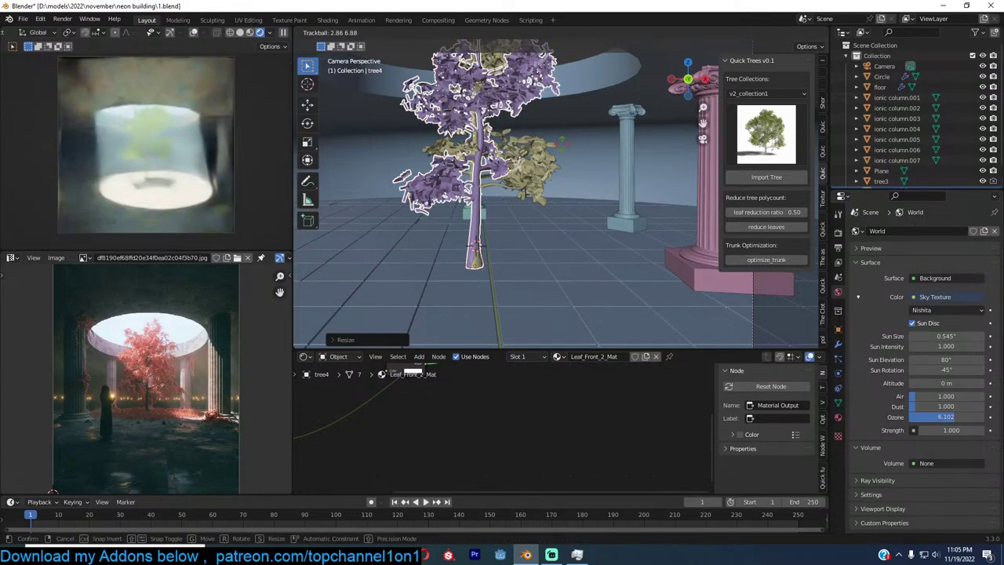
click(562, 143)
click(563, 144)
Stretch the Circle room mesh along Z and raise it so the round opening sits higher above the trees
scroll(545, 148, down, 2)
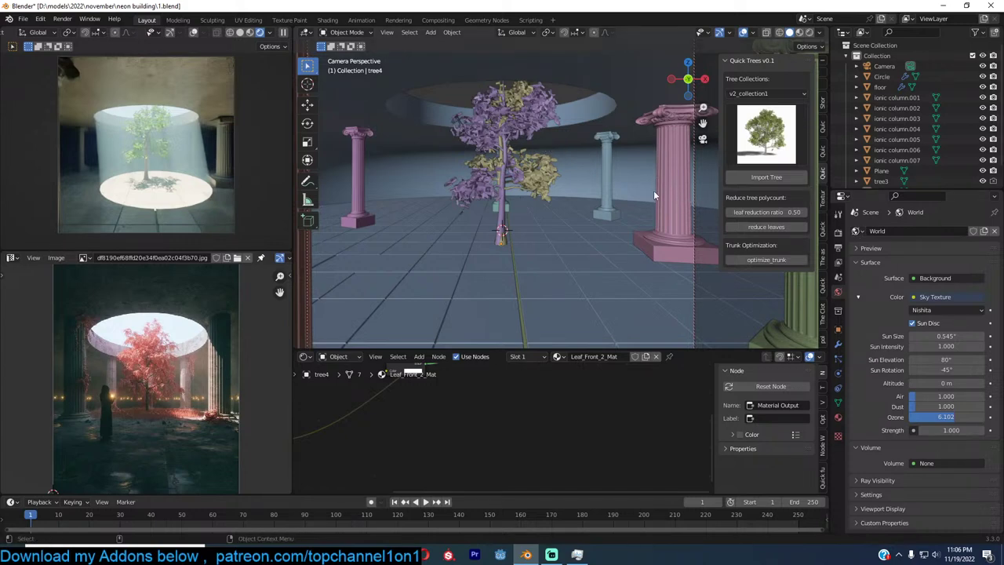
scroll(653, 190, down, 3)
click(592, 135)
key(s)
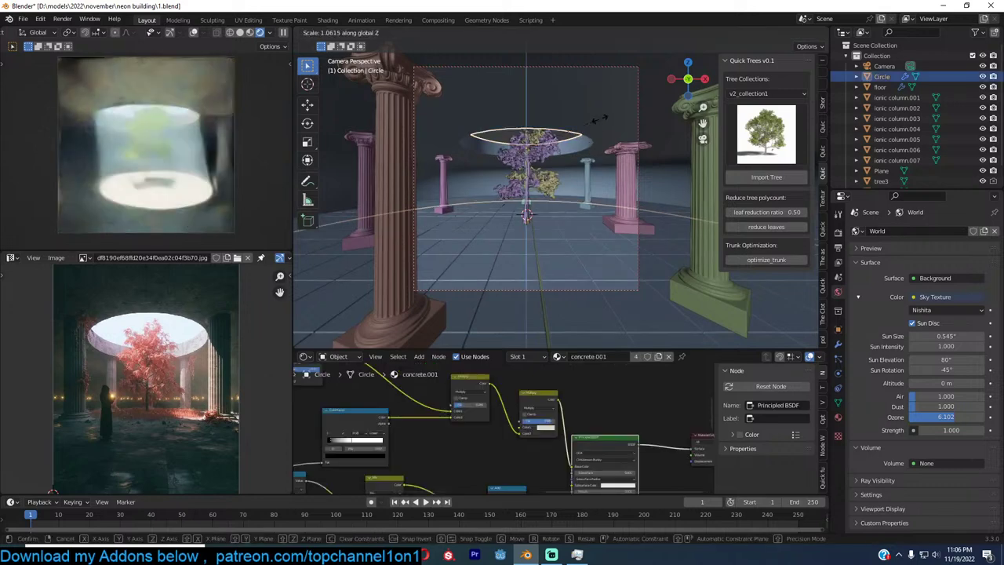
click(634, 95)
key(g)
key(z)
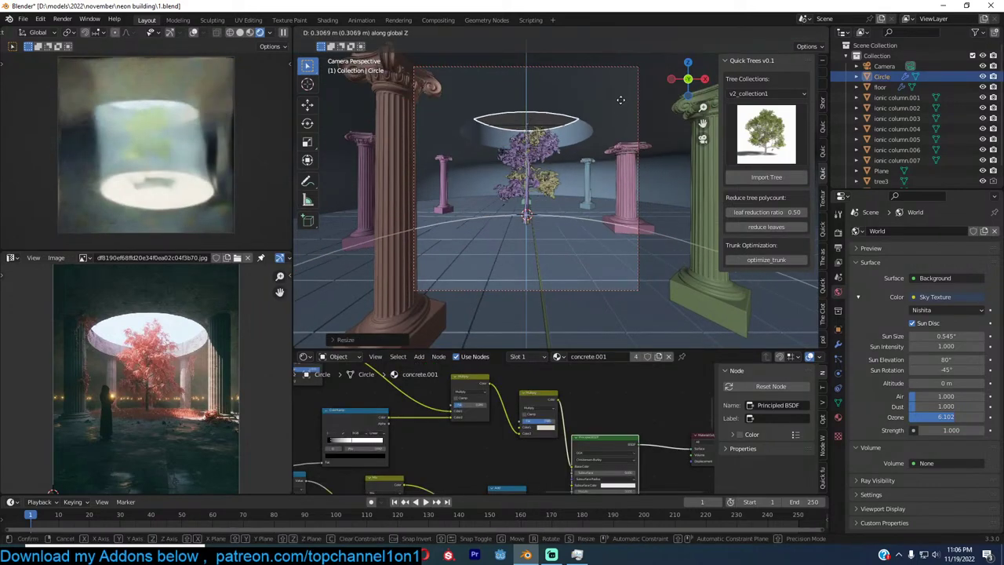
click(622, 82)
Scale up both trees so their crowns reach towards the raised opening, and save the file
click(556, 145)
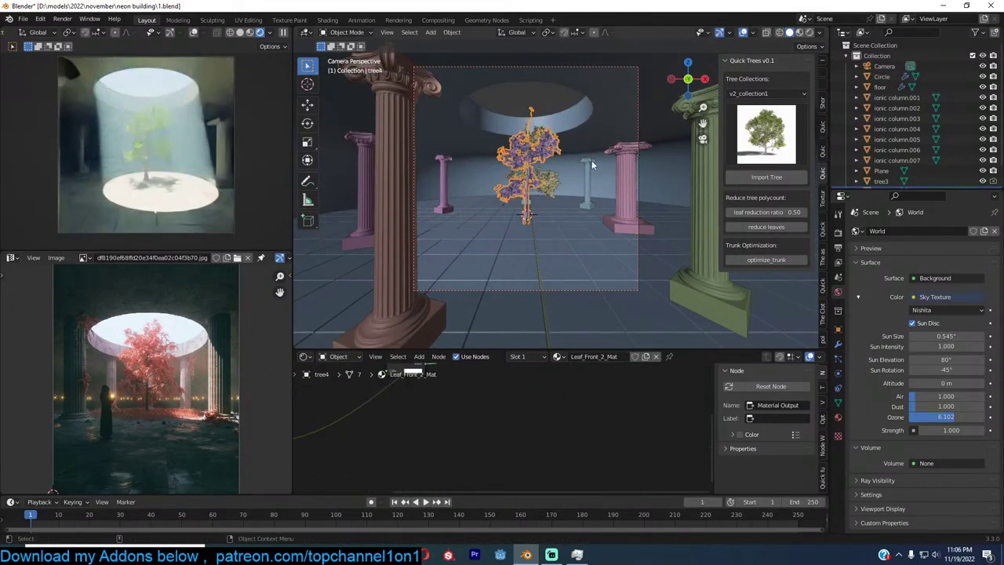
key(s)
click(618, 116)
click(556, 174)
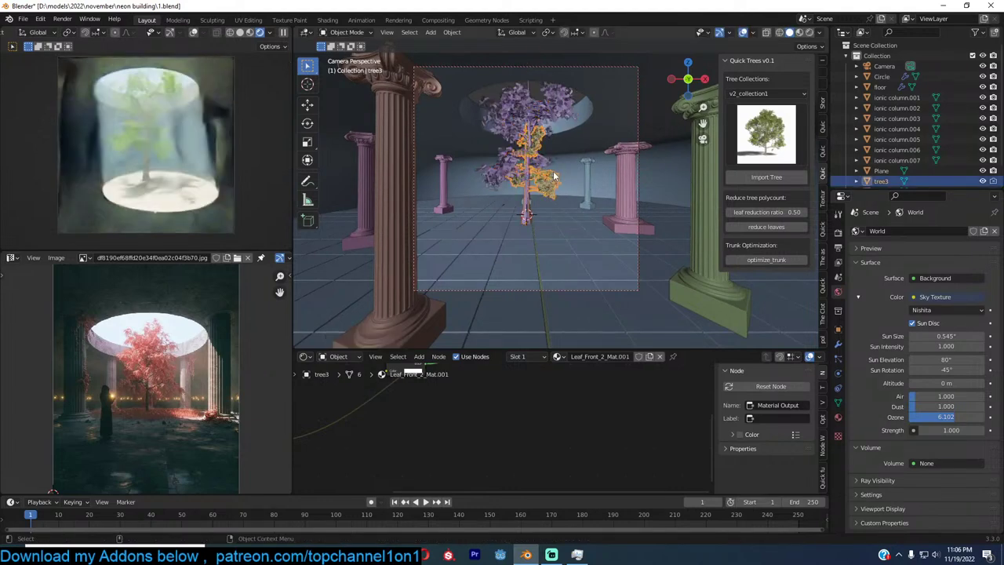
key(s)
click(576, 158)
key(ctrl+s)
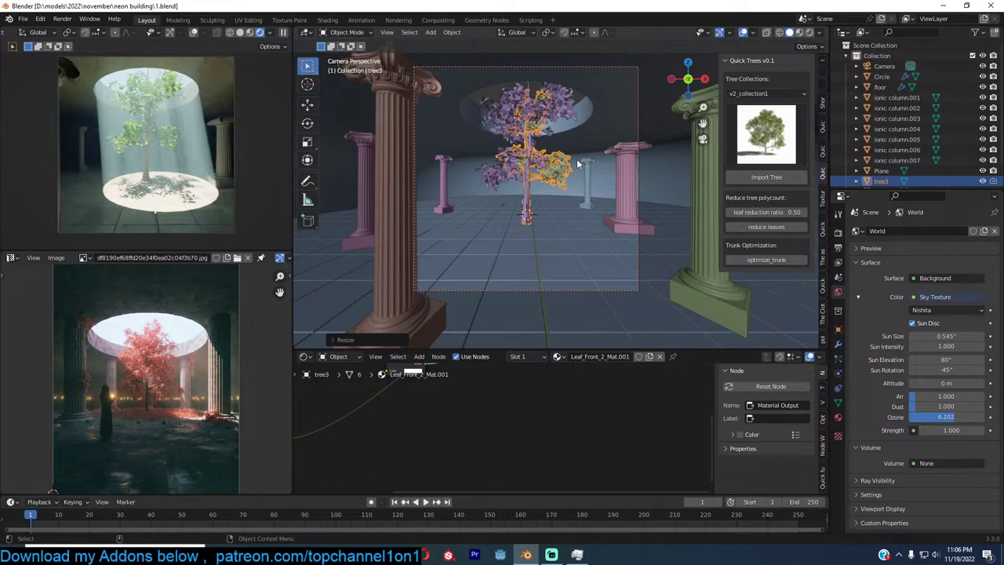
Move the leaf colour texture node away from the shaders and merge Diffuse BSDF and Translucent BSDF through a Mix Shader
key(Home)
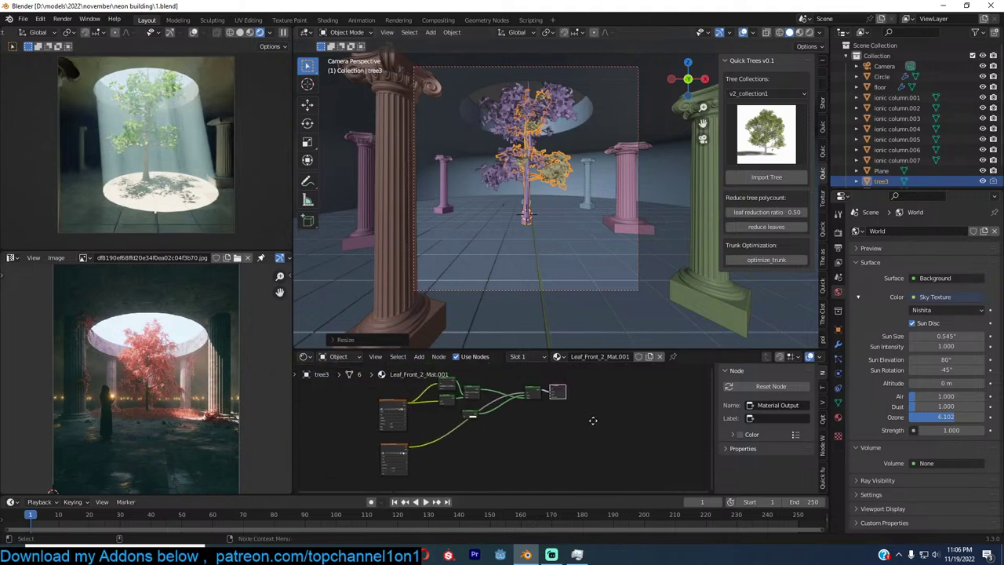
scroll(604, 394, up, 5)
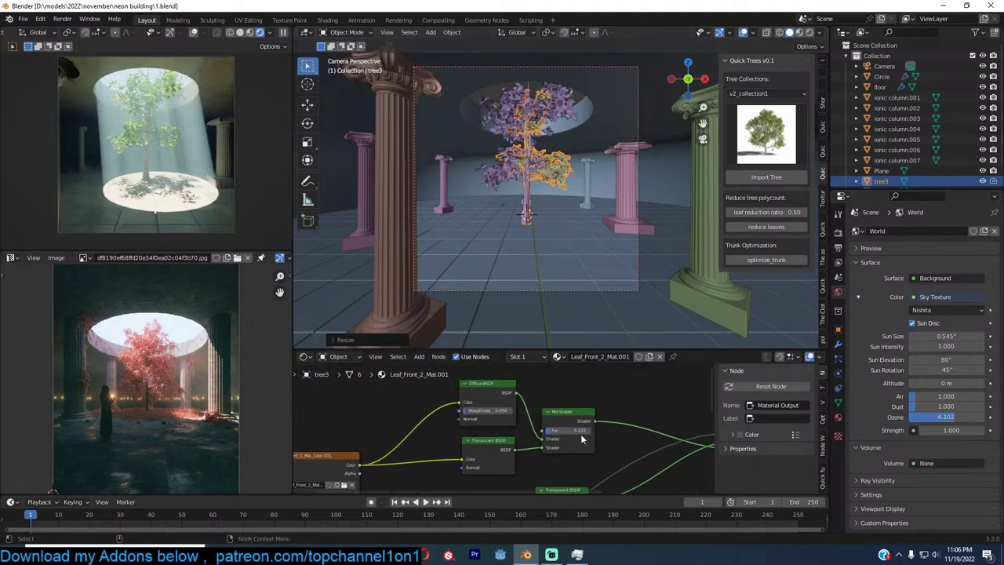
drag(457, 467, 379, 436)
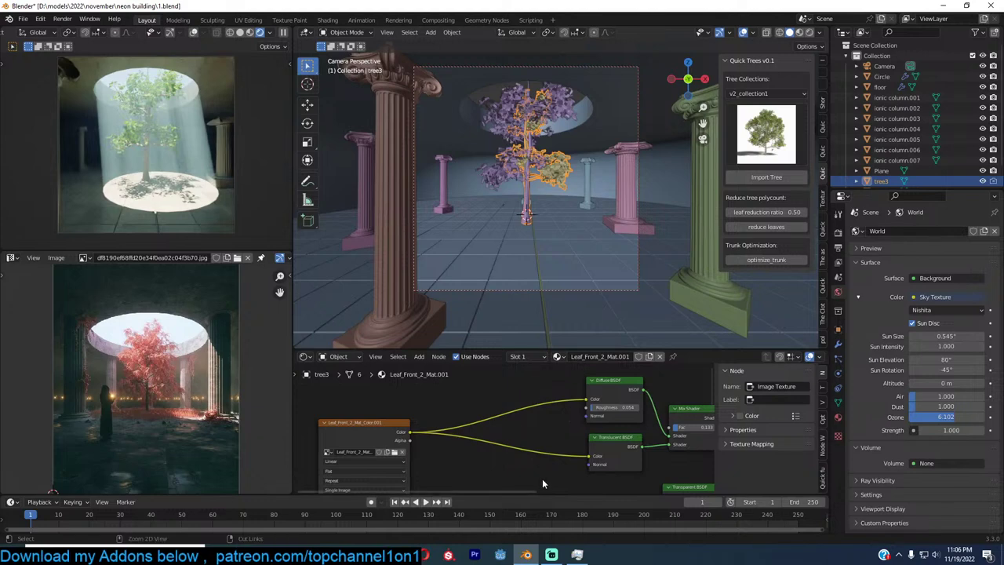
ctrl+shift+right_drag(542, 479, 547, 366)
Add a reroute point on the links from the leaf colour texture to the Diffuse and Translucent shaders
scroll(563, 458, down, 4)
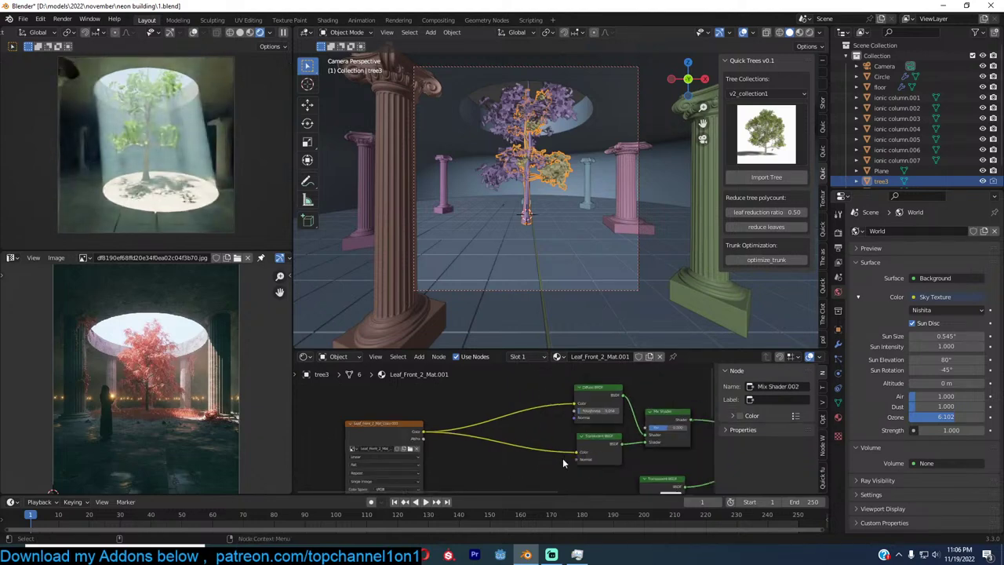
scroll(541, 451, up, 4)
scroll(566, 458, down, 5)
middle_drag(561, 460, 477, 445)
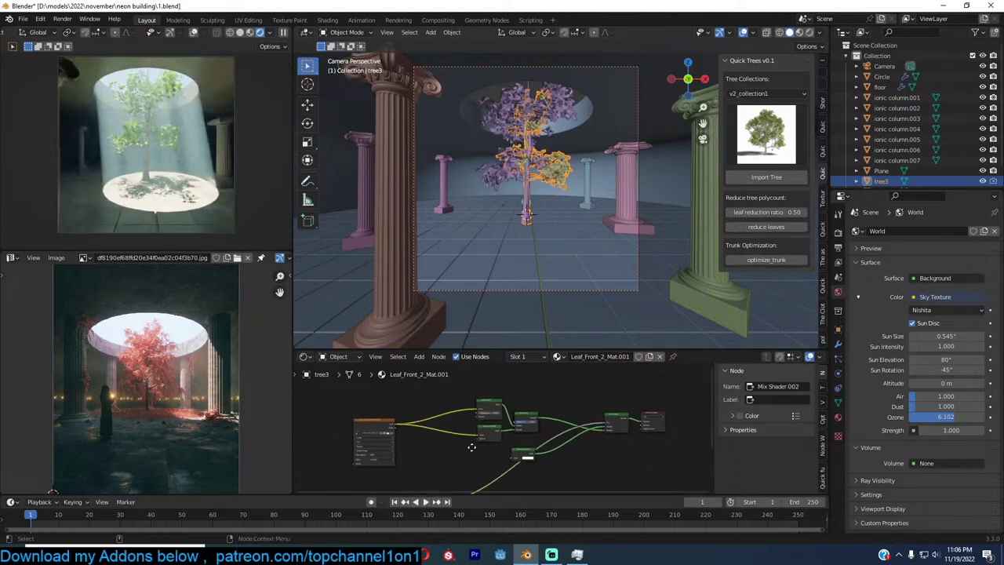
shift+right_drag(457, 447, 443, 381)
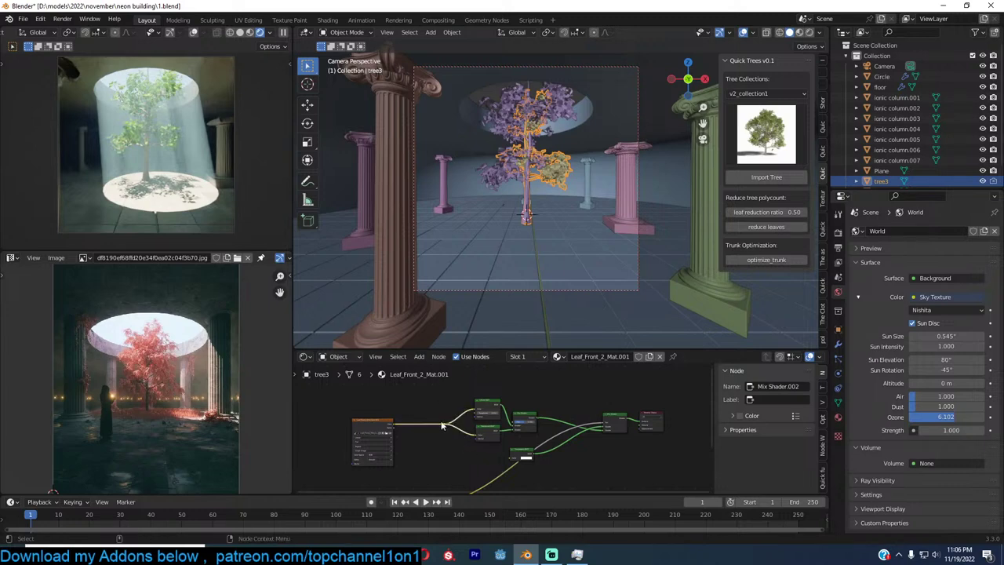
Insert a Mix colour node between the leaf colour texture and the reroute point, and set its Color2 to orange
scroll(469, 424, up, 4)
middle_drag(470, 422, 492, 404)
scroll(492, 403, up, 1)
key(shift+a)
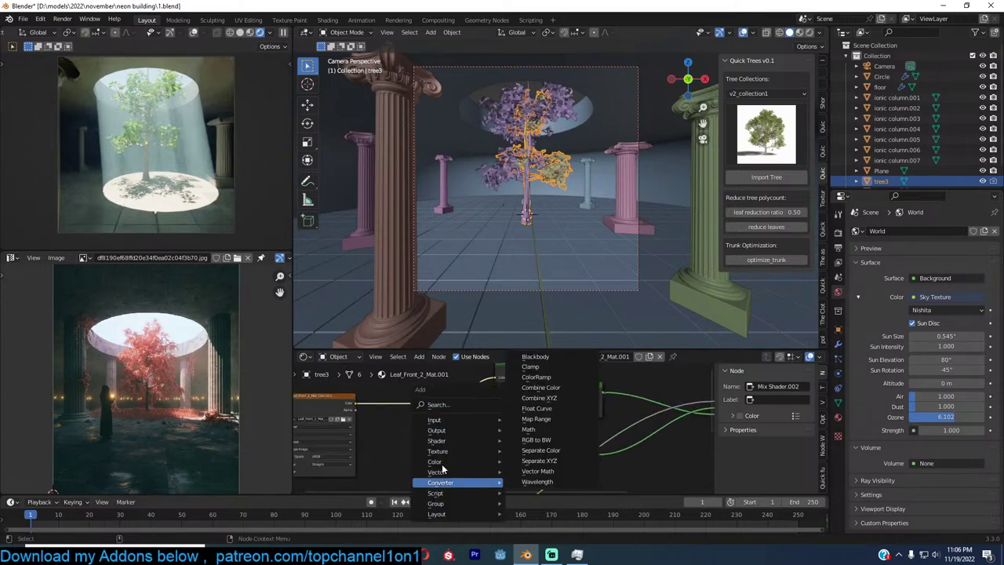
mouse_move(449, 462)
click(532, 450)
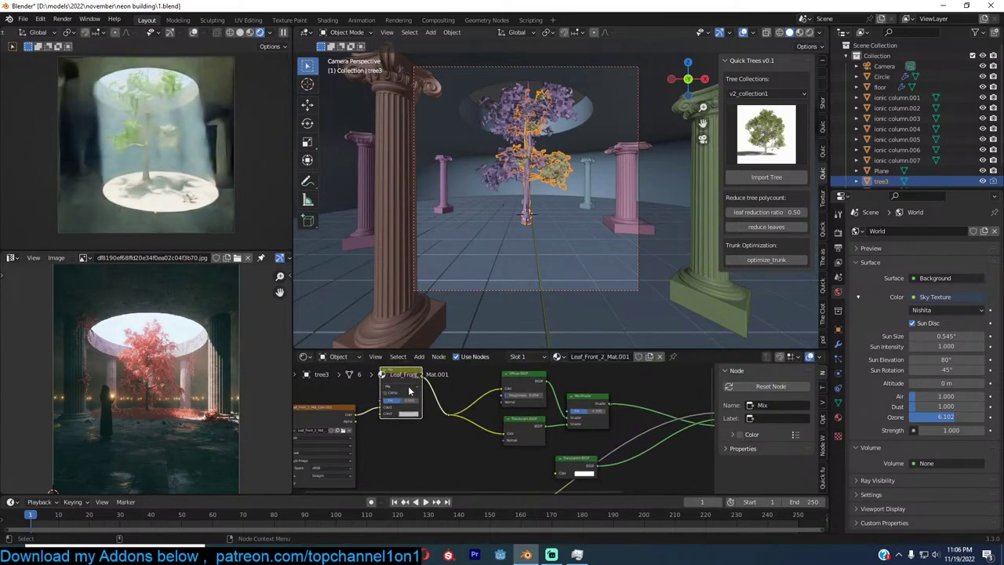
click(471, 421)
scroll(471, 421, up, 2)
click(427, 425)
click(439, 362)
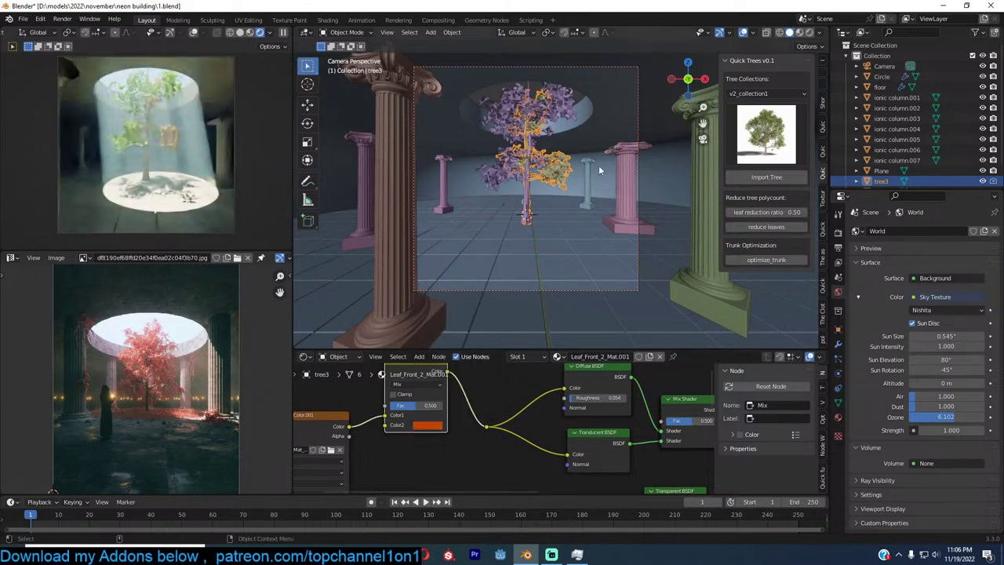
Link the materials of tree3 to tree4 so both trees share the recoloured leaf material
click(838, 417)
click(502, 126)
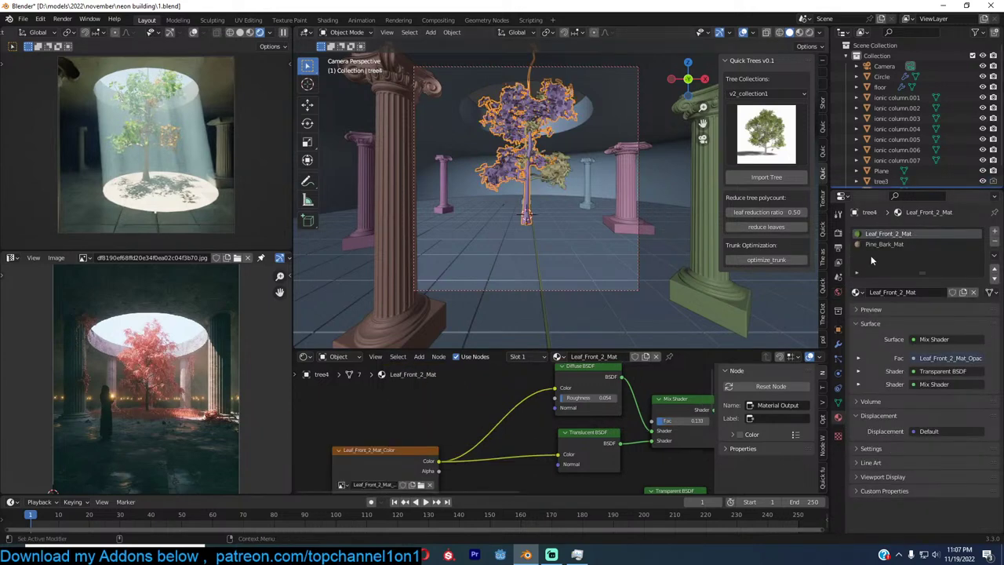
shift+click(562, 173)
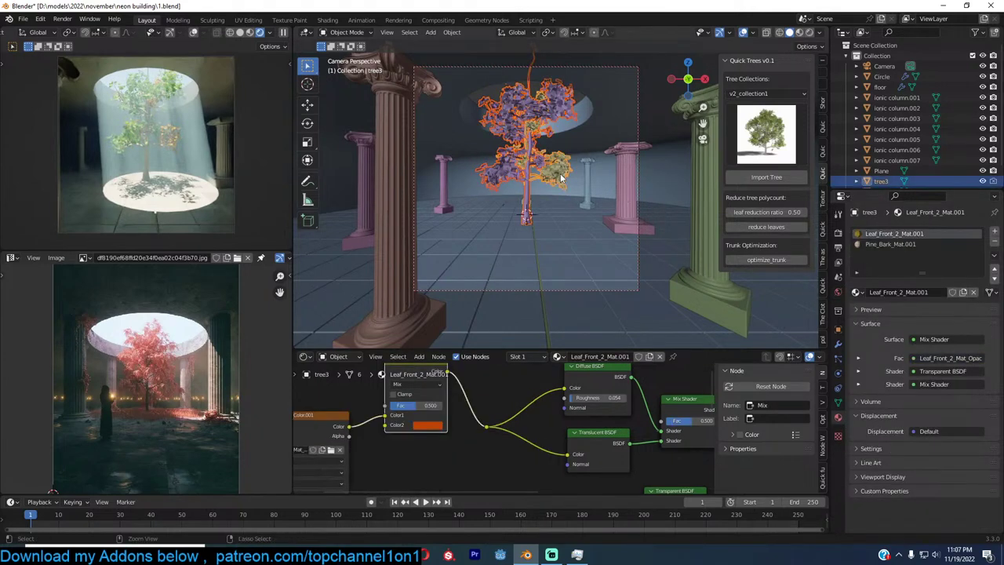
key(ctrl+l)
click(560, 175)
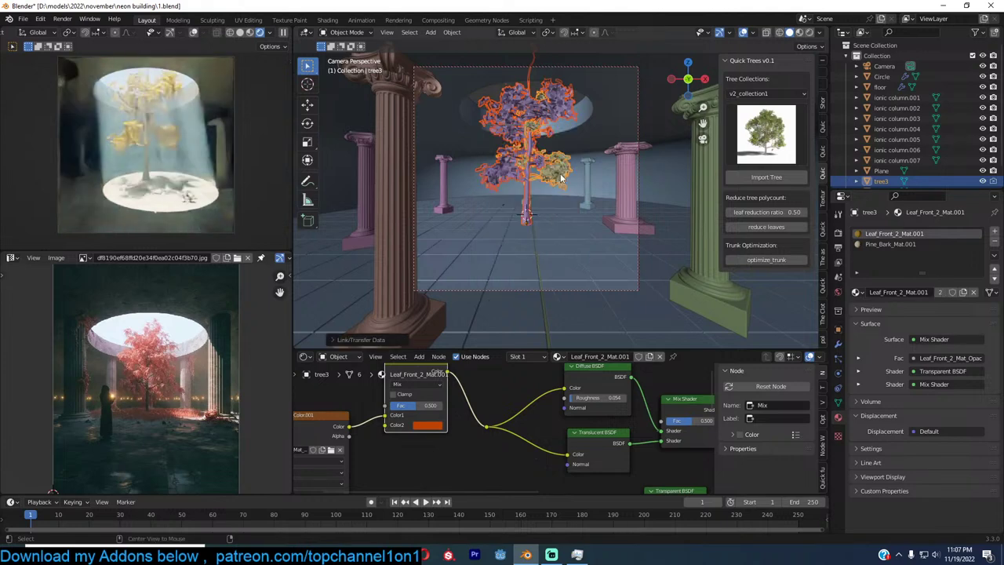
Set the leaf Mix node's Color2 to red and its blending to Color mode at a factor of 1.000
click(431, 425)
drag(439, 361, 455, 392)
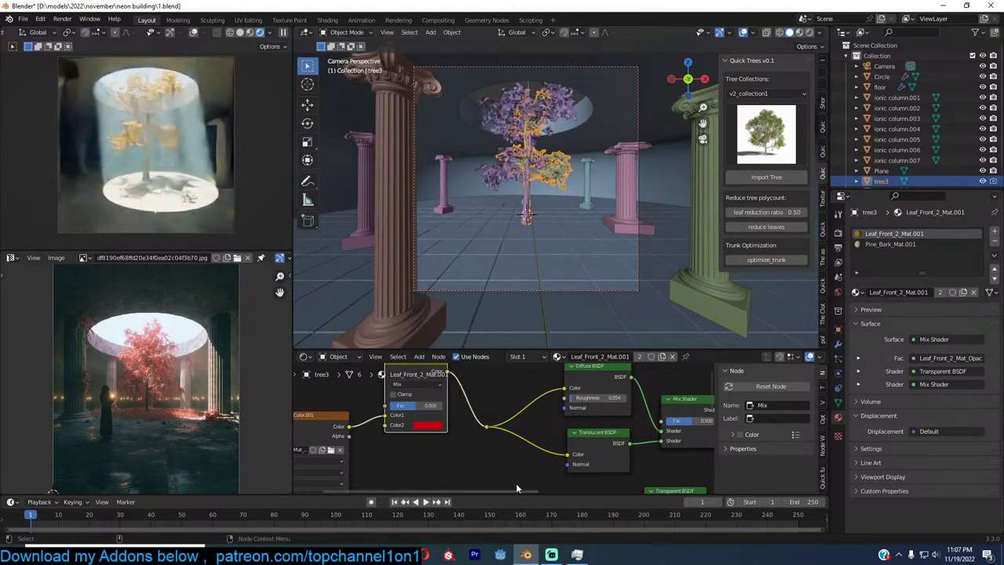
middle_drag(490, 472, 494, 452)
scroll(494, 451, up, 3)
middle_drag(456, 415, 505, 461)
click(471, 390)
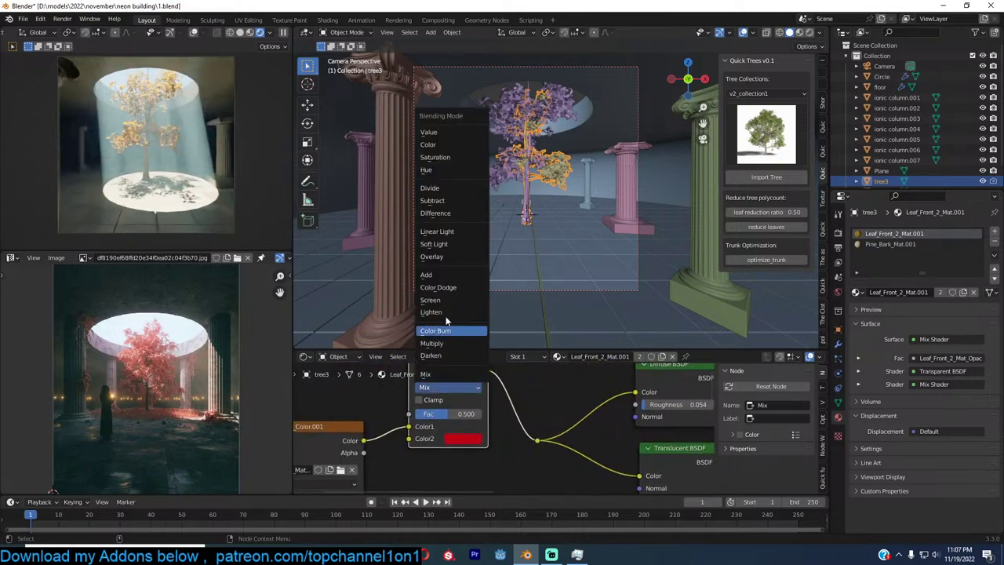
click(447, 146)
drag(447, 414, 482, 417)
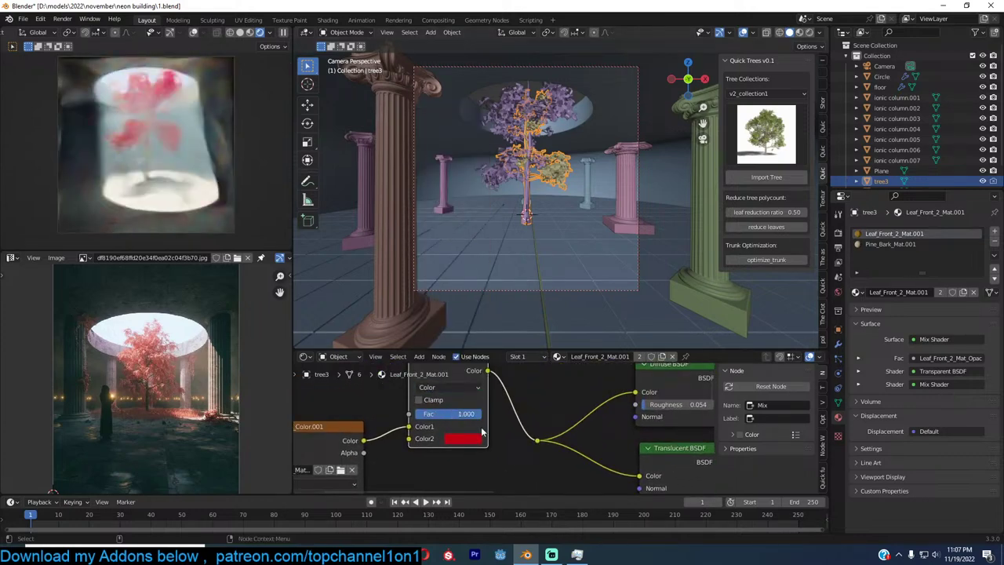
Shift the Mix node's Color2 to a saturated orange-red to match the reference tree's leaves
click(463, 440)
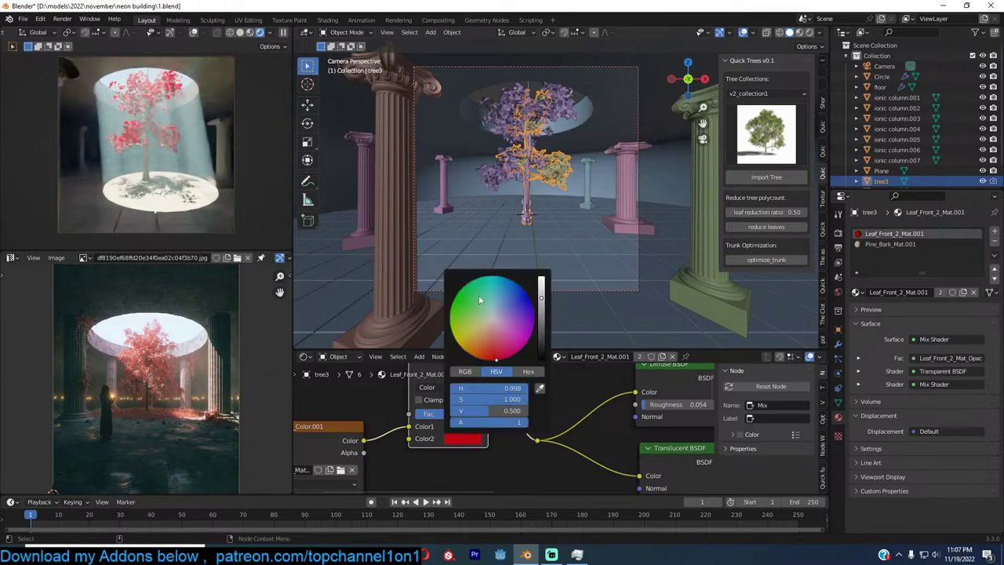
click(485, 341)
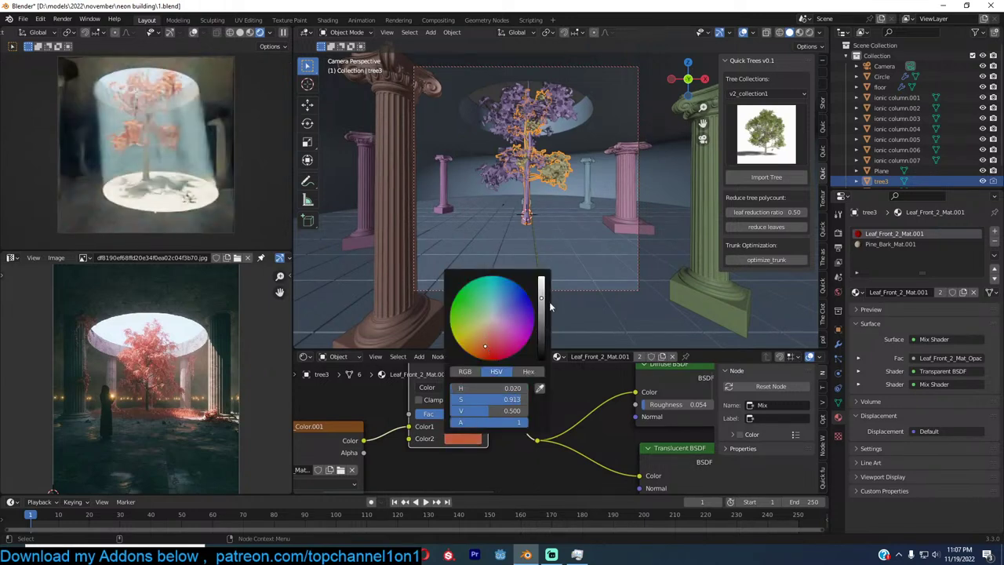
click(462, 439)
click(485, 342)
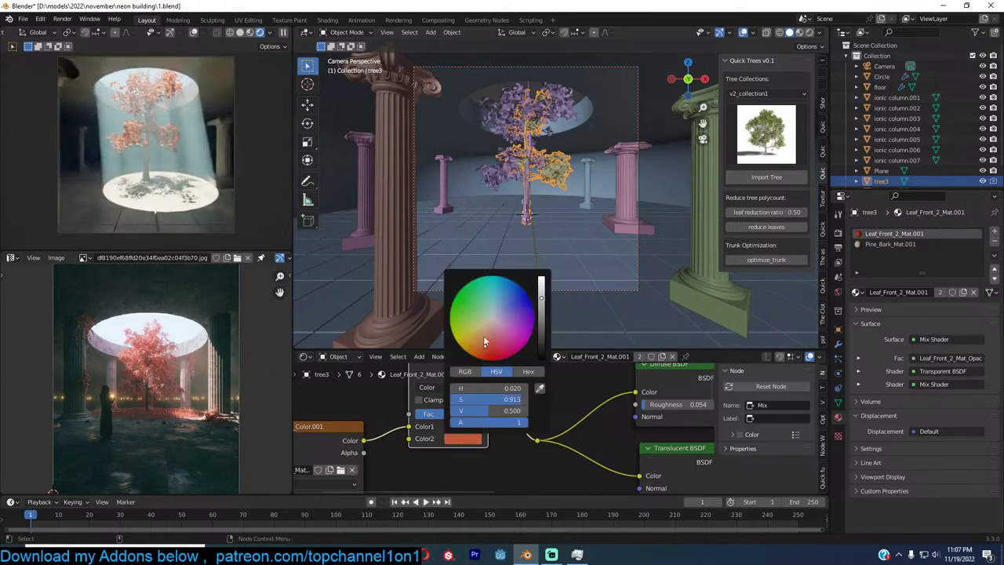
drag(484, 346, 486, 353)
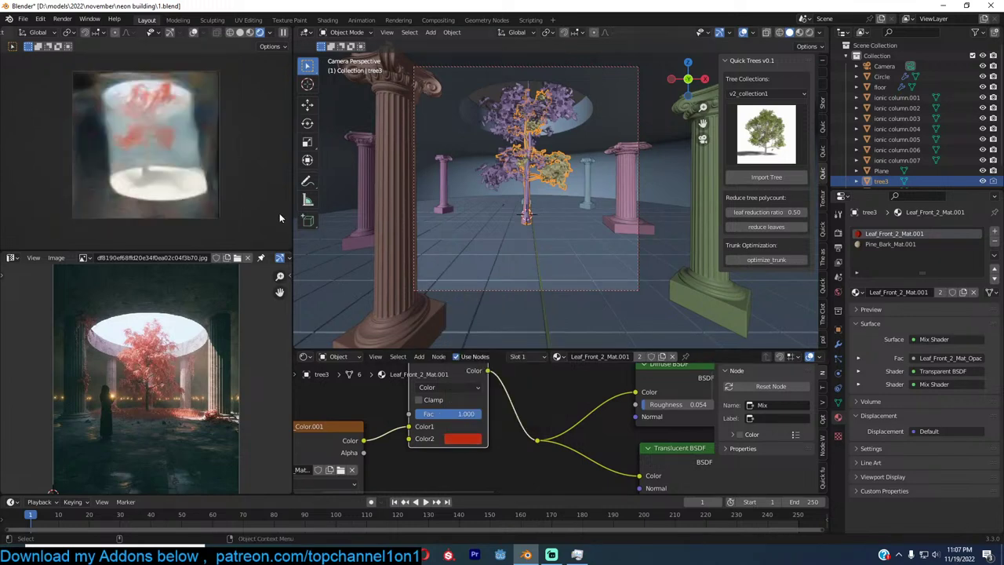
Stretch ionic column.003 along the Z axis until its capital reaches into the ceiling
click(628, 165)
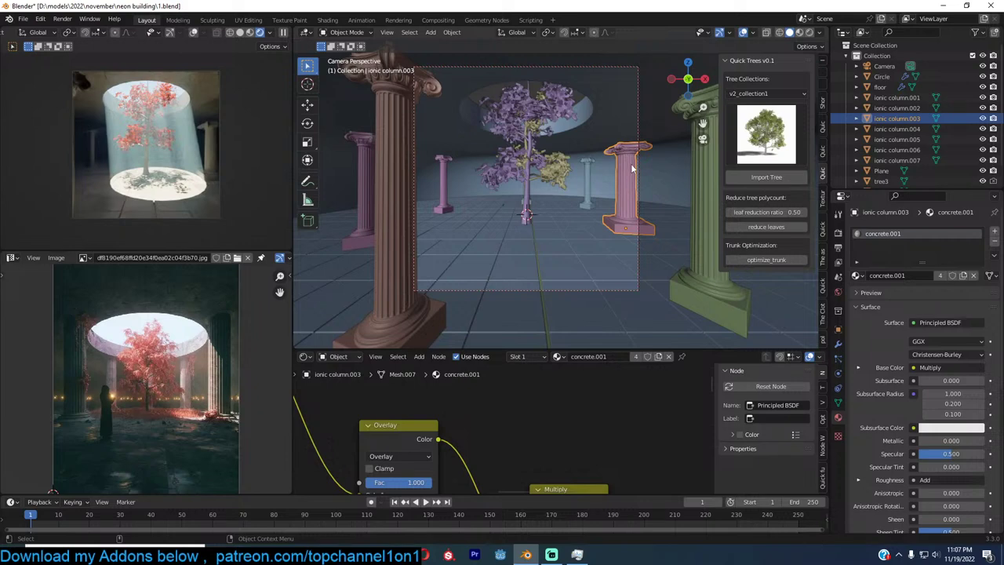
key(s)
key(z)
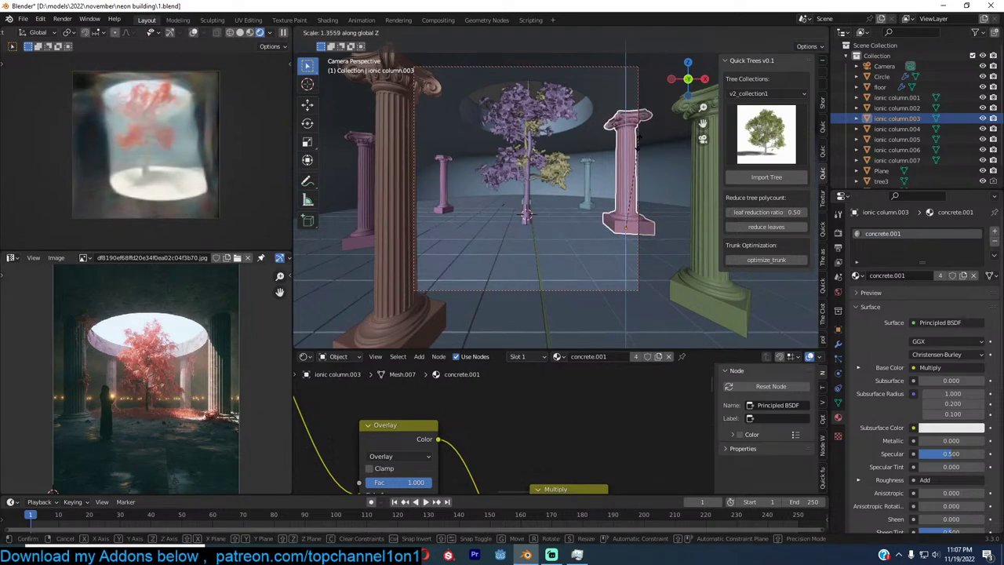
click(639, 146)
key(s)
key(z)
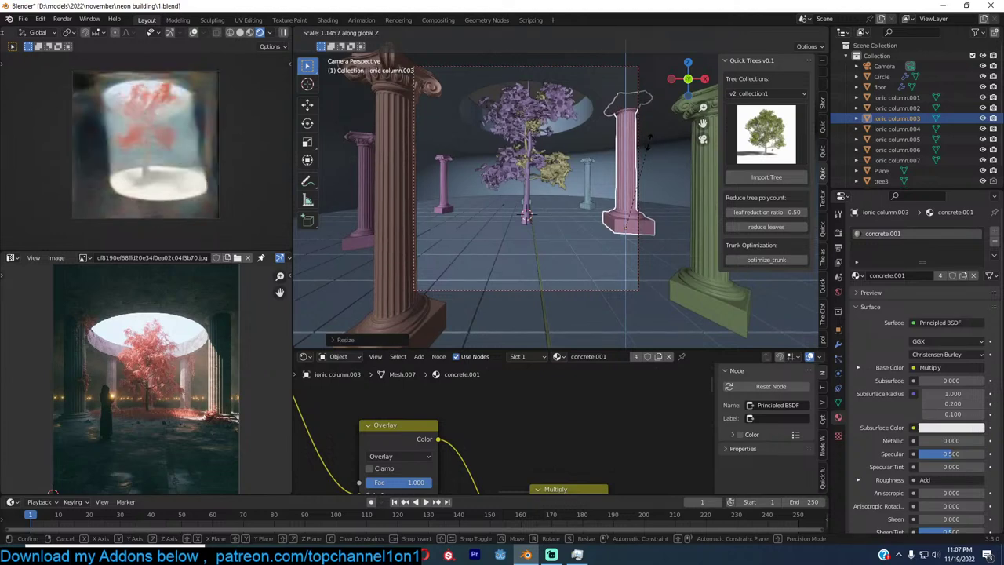
click(649, 151)
key(alt+a)
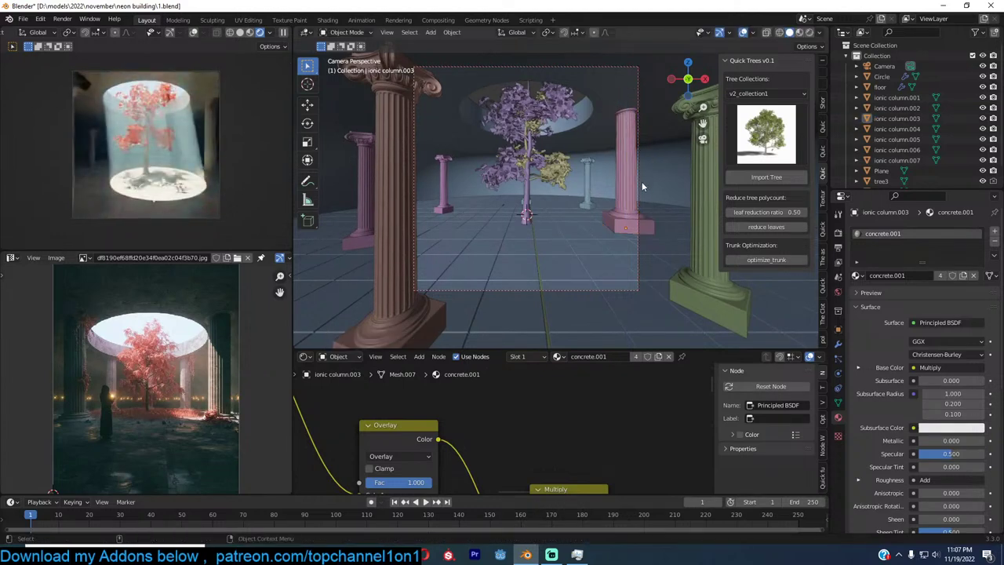
Shorten ionic column.003 slightly along the Z axis and save the file
click(625, 183)
key(s)
key(z)
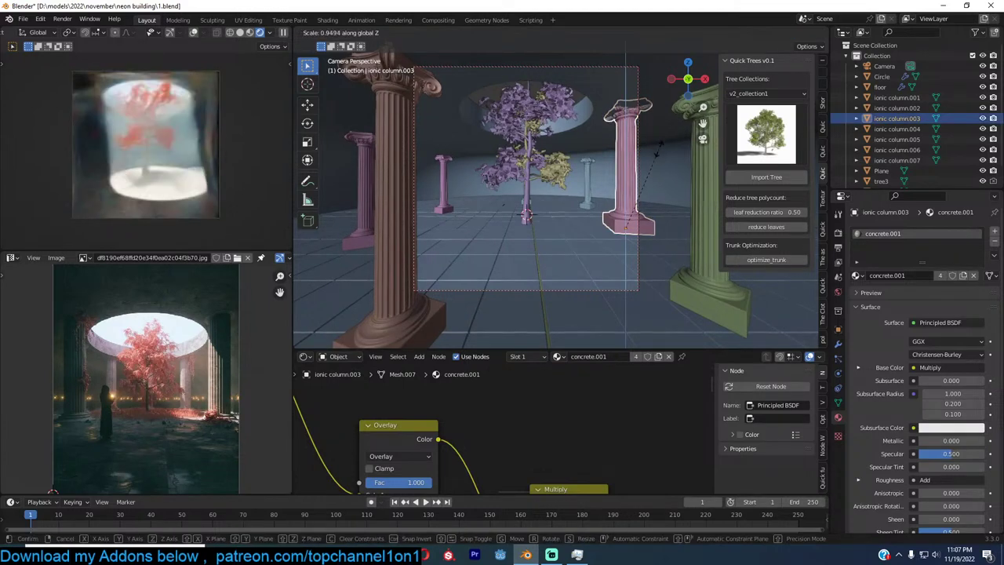
click(659, 157)
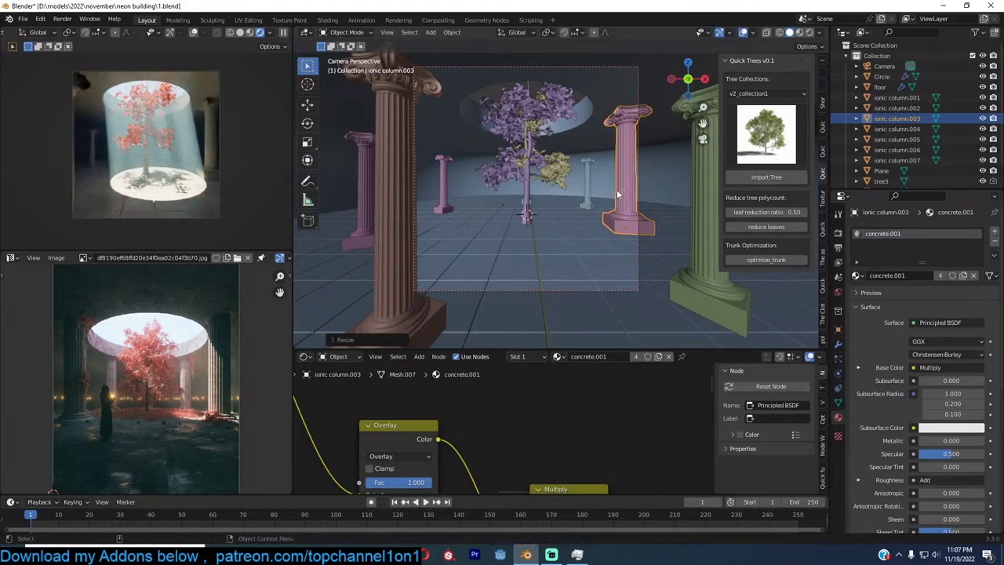
key(ctrl+s)
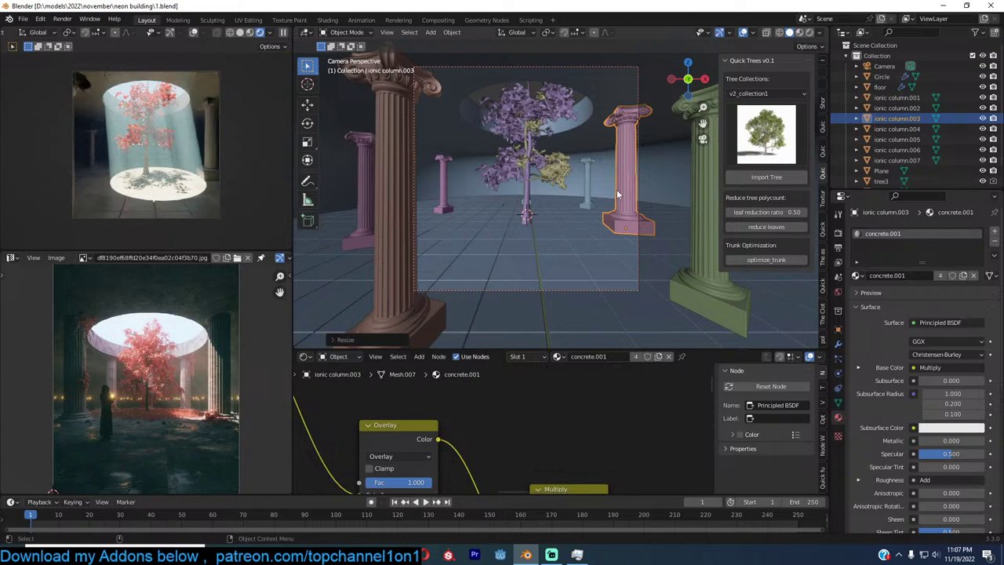
key(ctrl+s)
click(588, 185)
shift+click(444, 185)
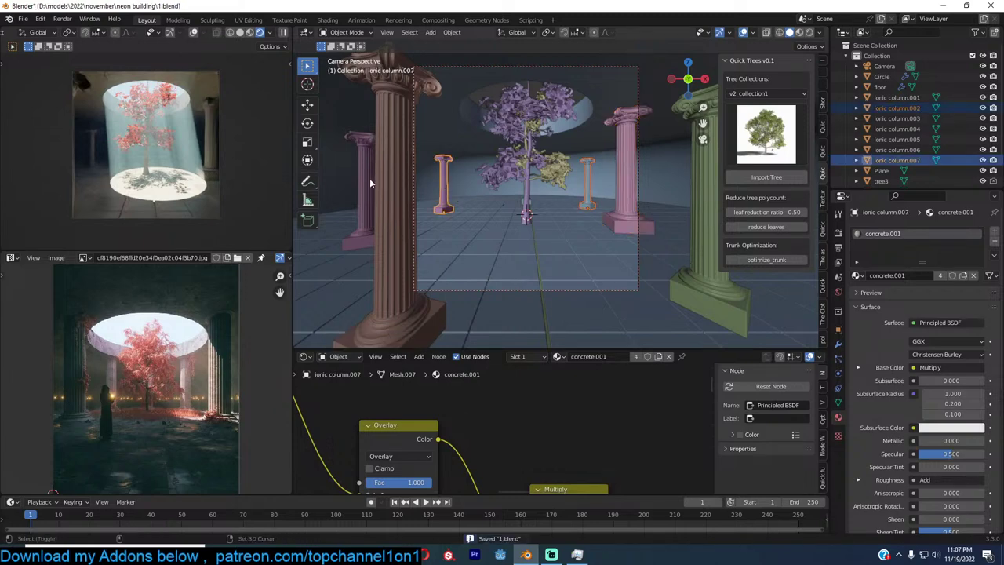
shift+click(369, 178)
shift+click(384, 183)
middle_drag(657, 209, 585, 201)
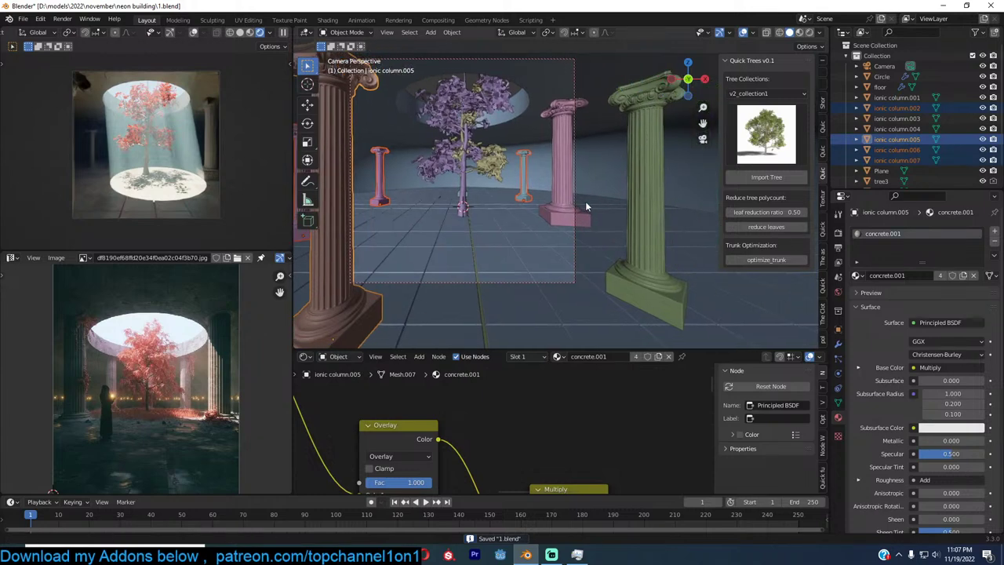
shift+click(634, 204)
shift+click(572, 167)
middle_drag(572, 166, 609, 141)
Scale ionic columns 002, 004, 005, 006 and 007 together along the Z axis by about 1.4 and save the file
click(625, 161)
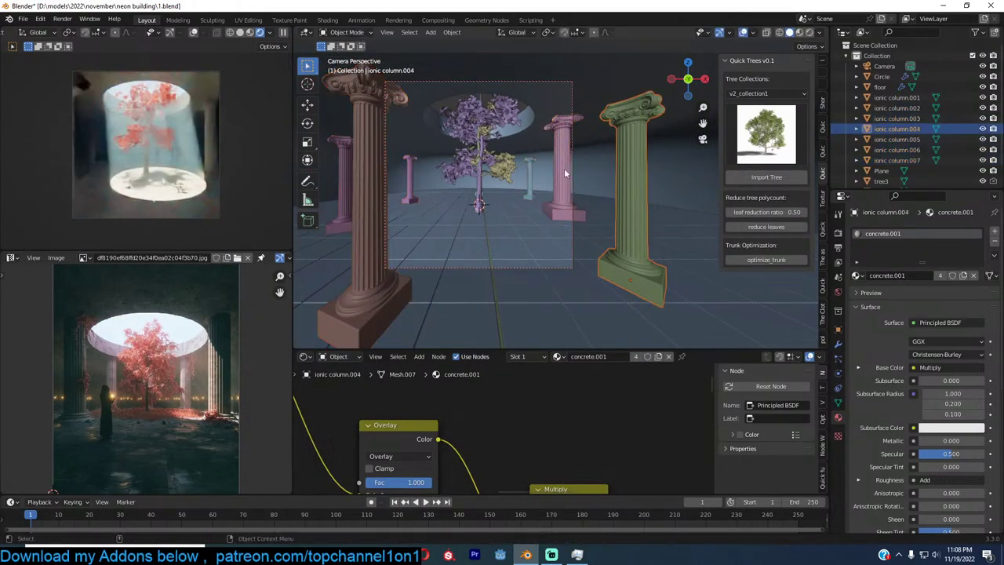
shift+click(531, 178)
shift+click(409, 176)
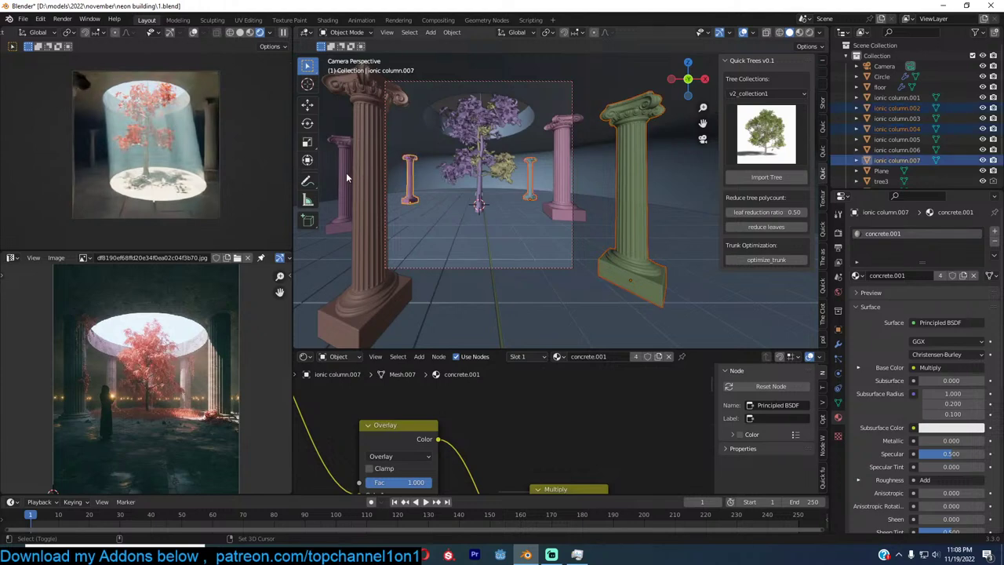
shift+click(363, 176)
key(s)
key(z)
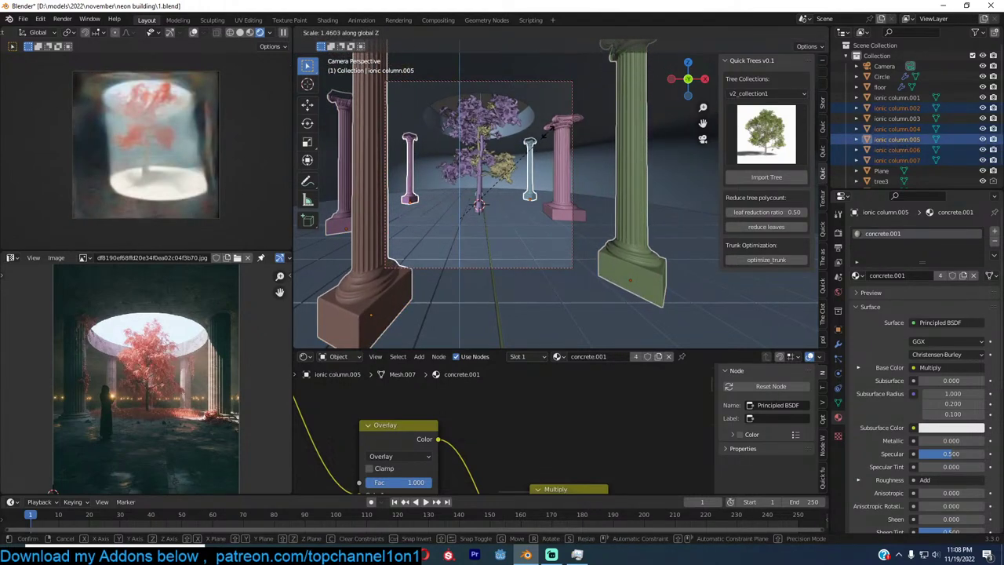
key(Return)
key(ctrl+s)
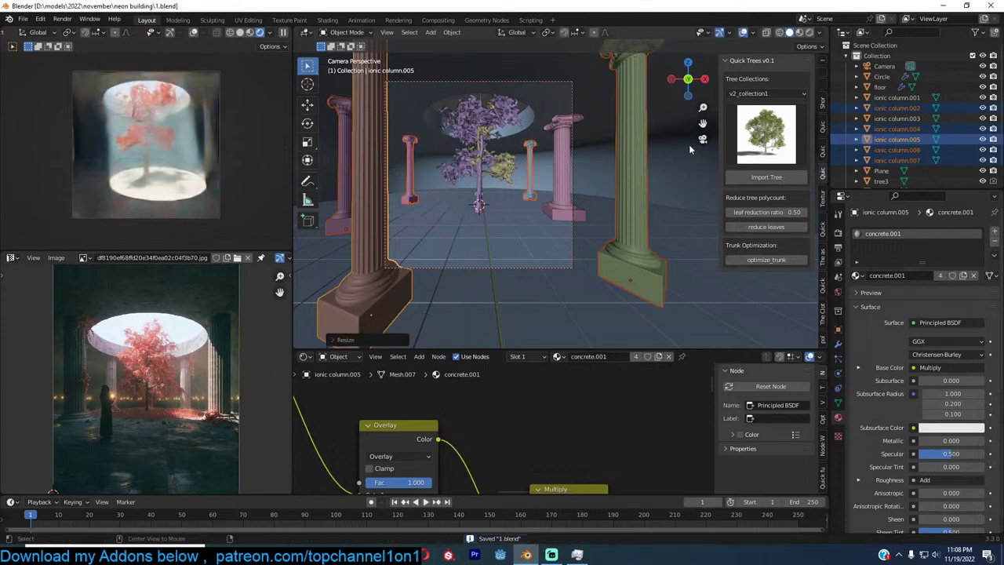
key(alt+a)
shift+middle_drag(583, 226, 613, 222)
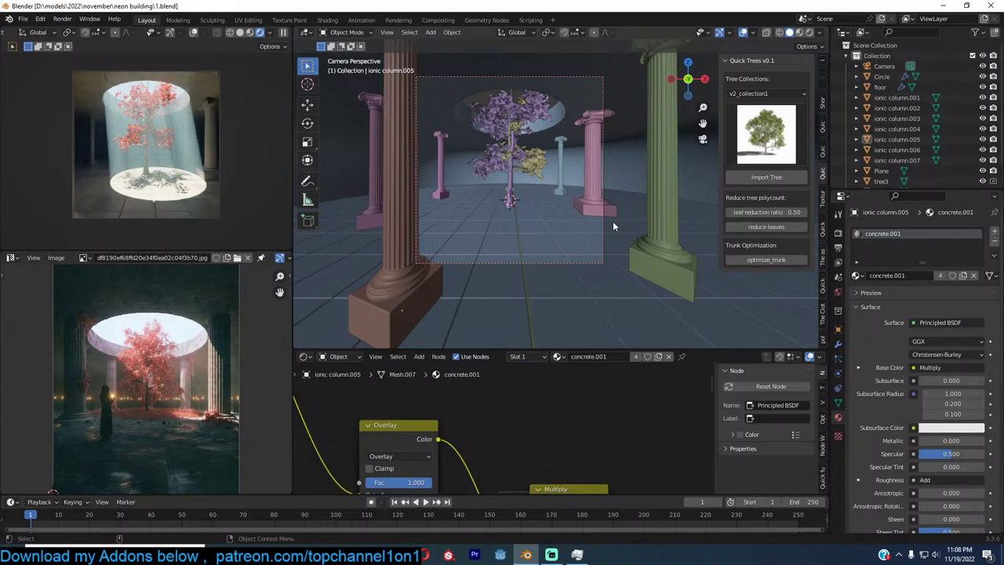
key(ctrl+s)
Move the camera slightly up and to the right, and set the output resolution Y to 2754 px for a portrait frame
click(571, 76)
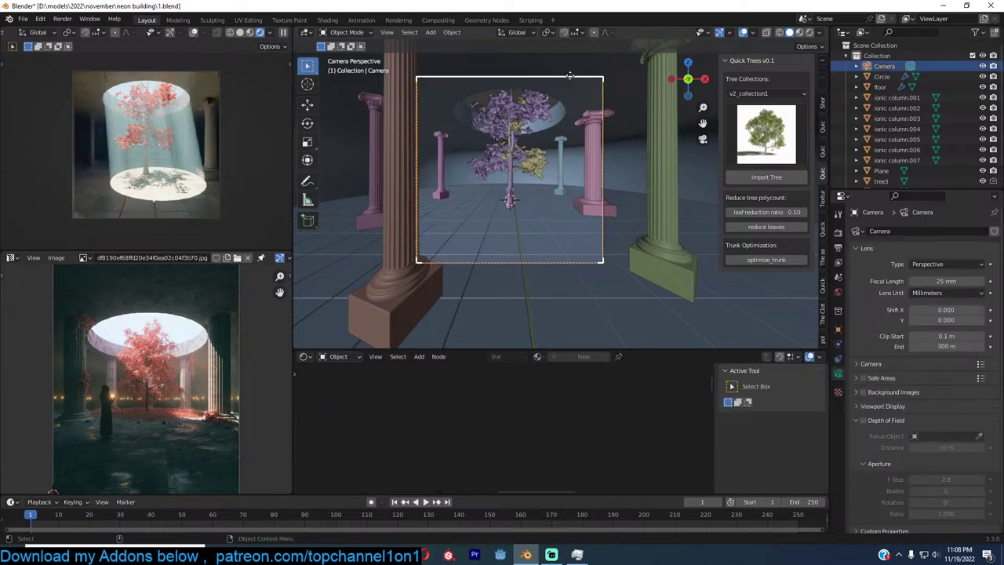
key(g)
click(577, 81)
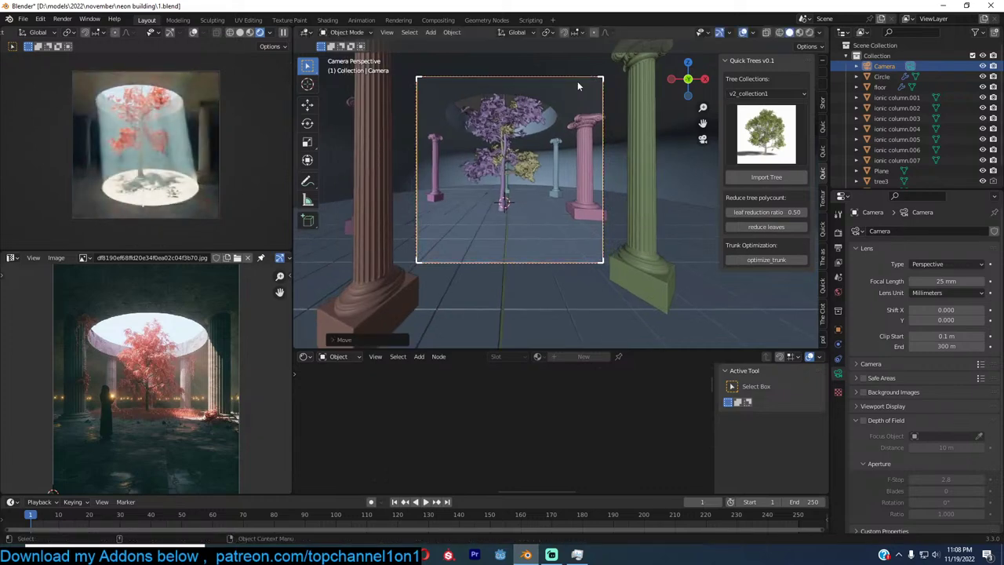
click(838, 248)
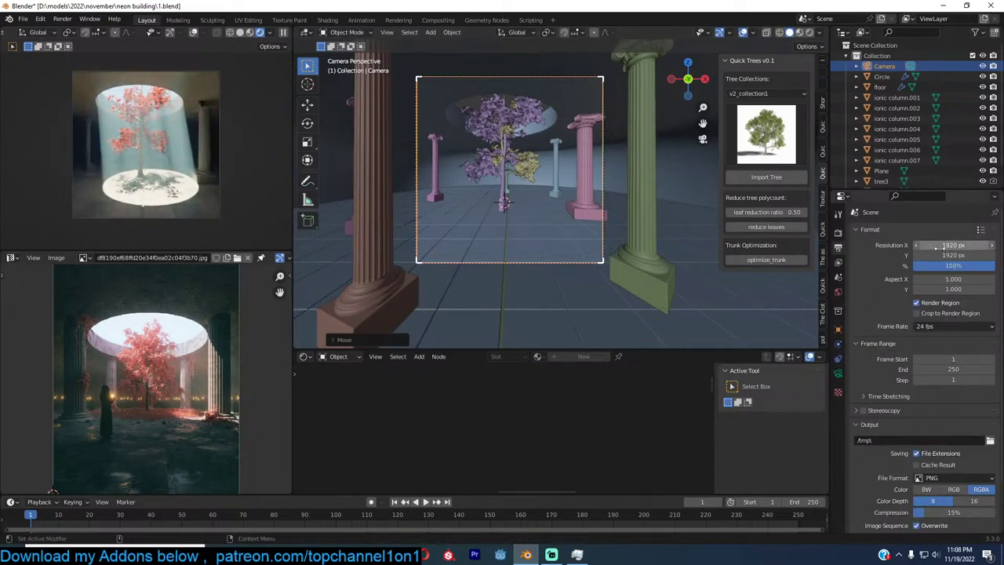
mouse_move(949, 255)
mouse_down()
mouse_move(894, 255)
mouse_move(981, 259)
mouse_move(940, 259)
mouse_up()
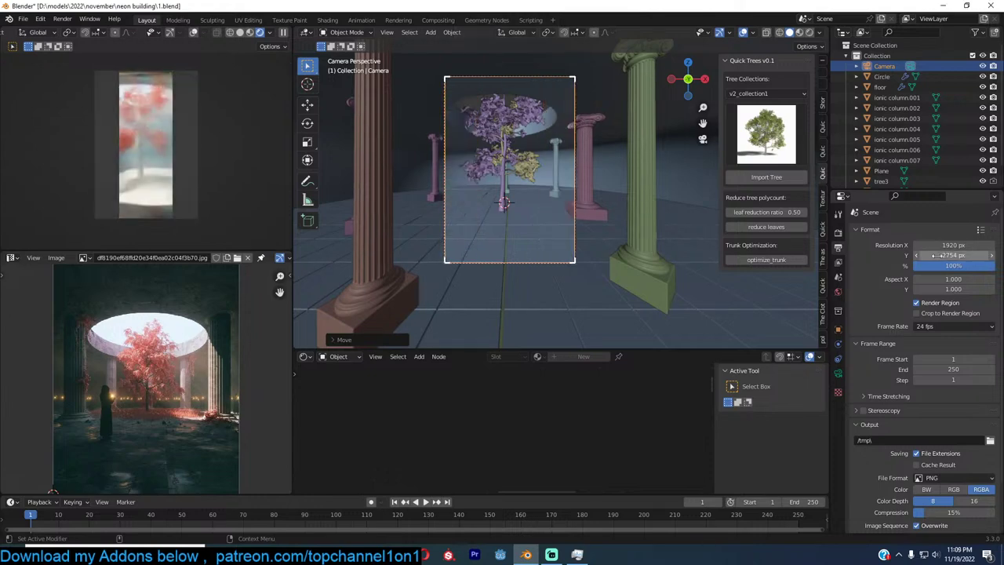
Lower the camera a little and tilt it slightly upward about the X axis
key(g)
click(579, 218)
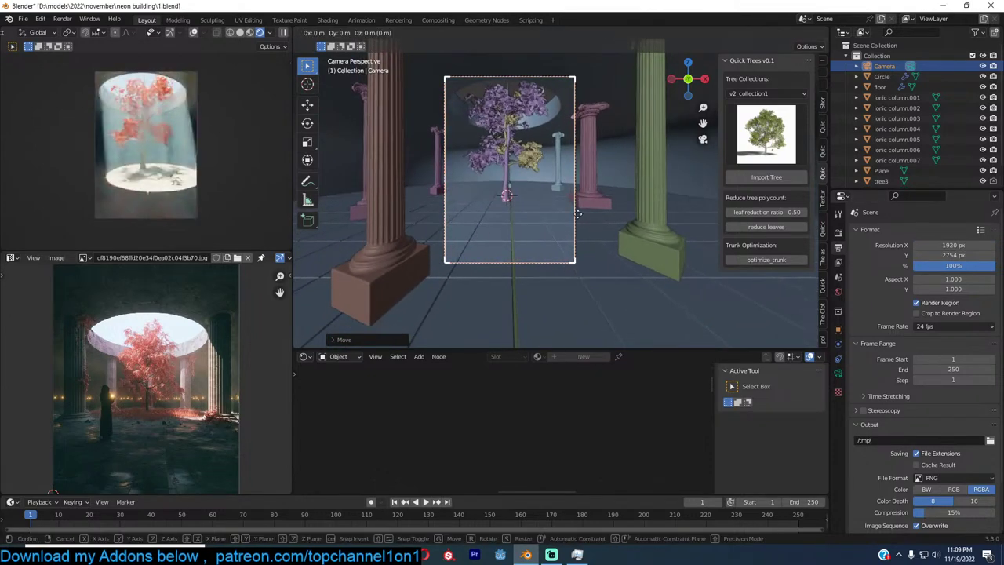
key(r)
key(x)
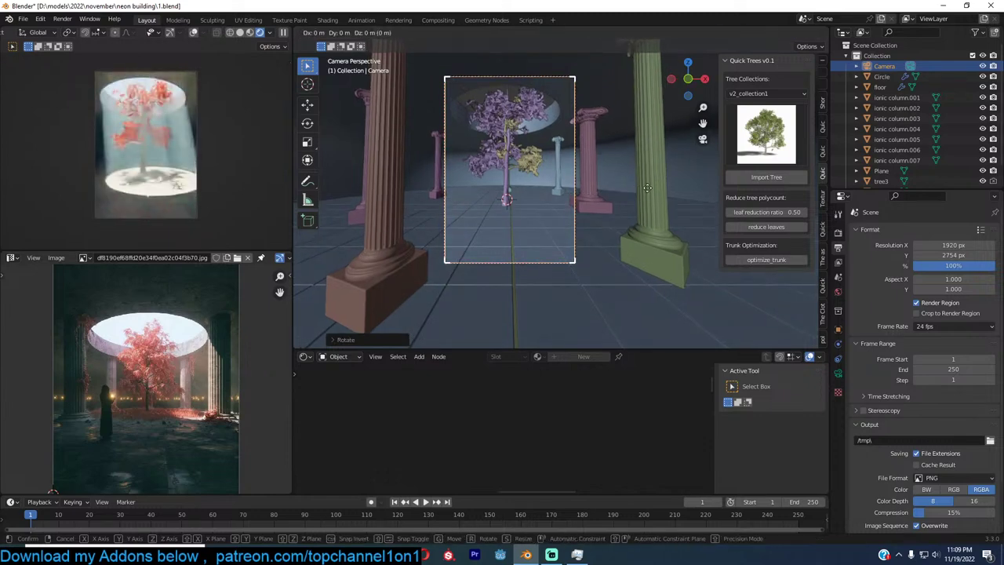
click(646, 187)
Pull the camera back along its local Z axis so more of the hall fits the portrait frame, and save the file
key(g)
key(z)
key(z)
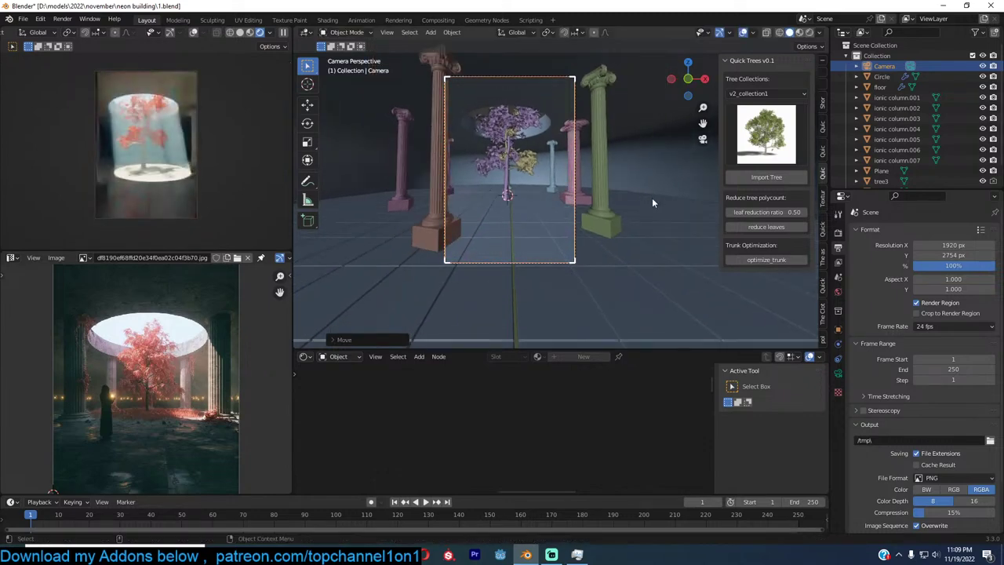
click(655, 197)
scroll(655, 202, up, 1)
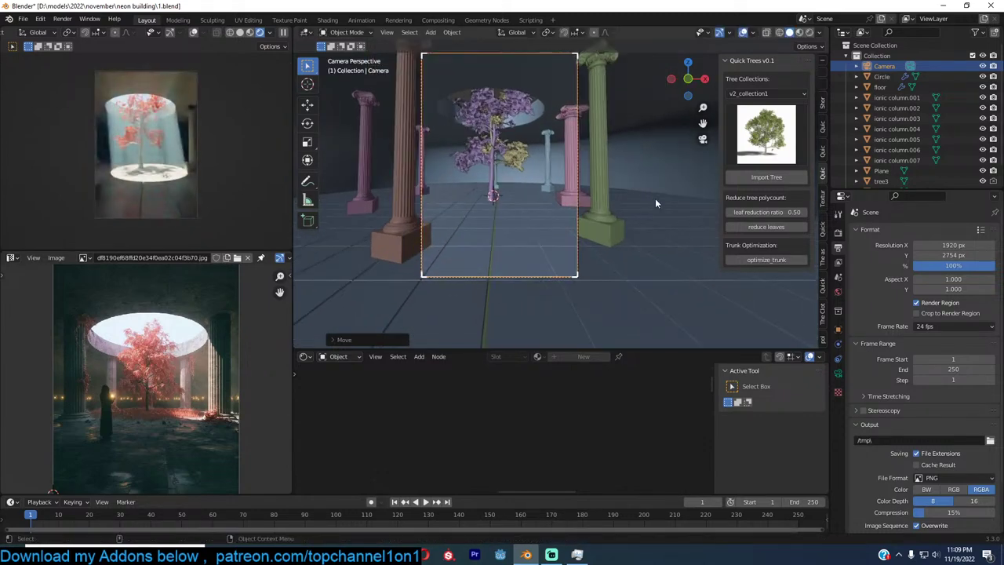
key(ctrl+s)
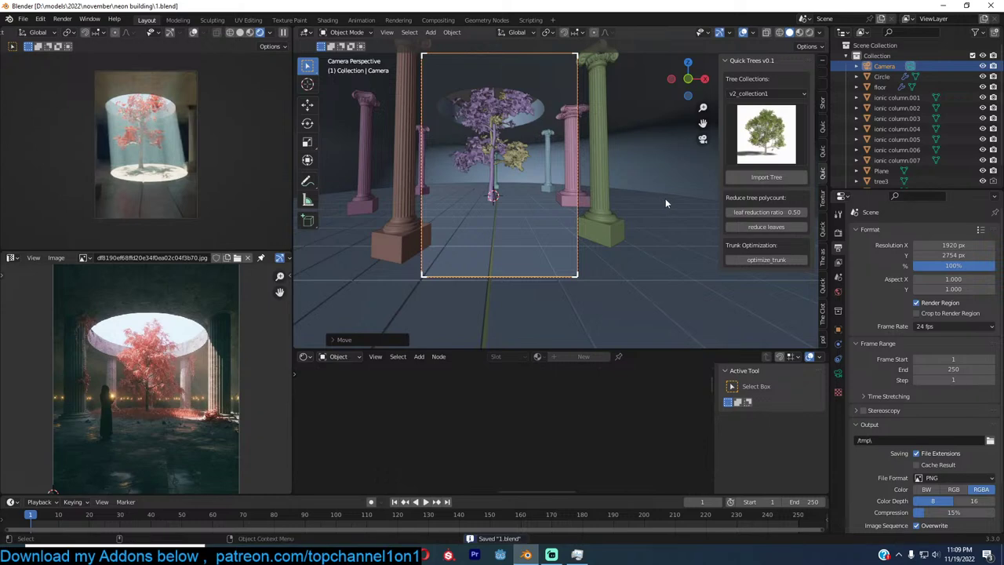
Set the world Sky Texture's sun elevation to 45° and its sun rotation to 90°
click(837, 291)
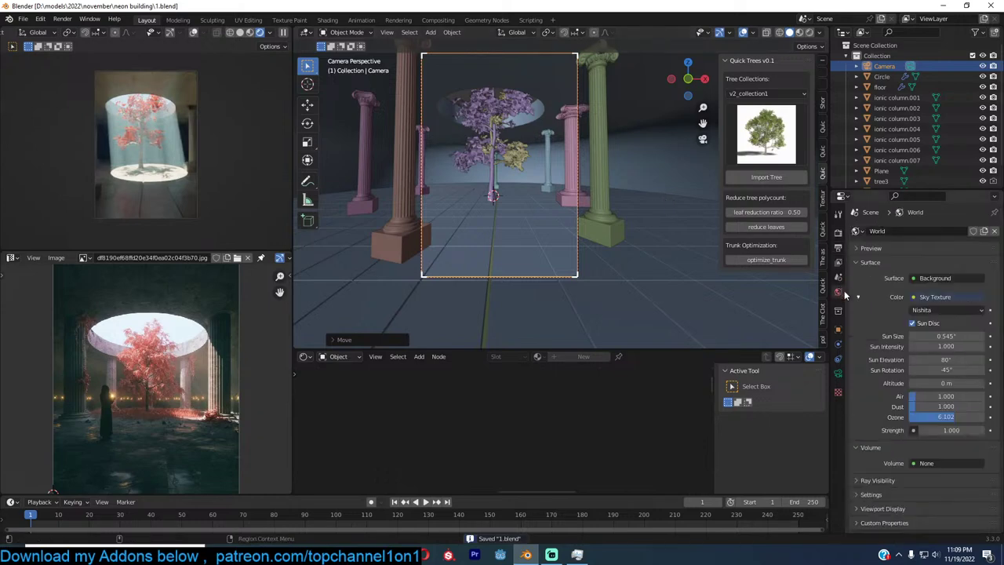
click(946, 359)
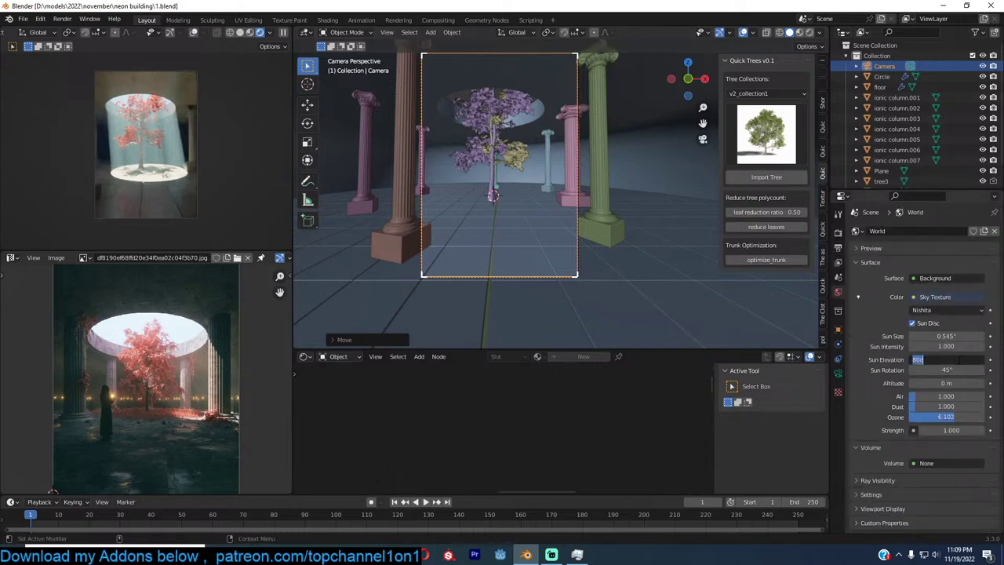
text(45)
key(Return)
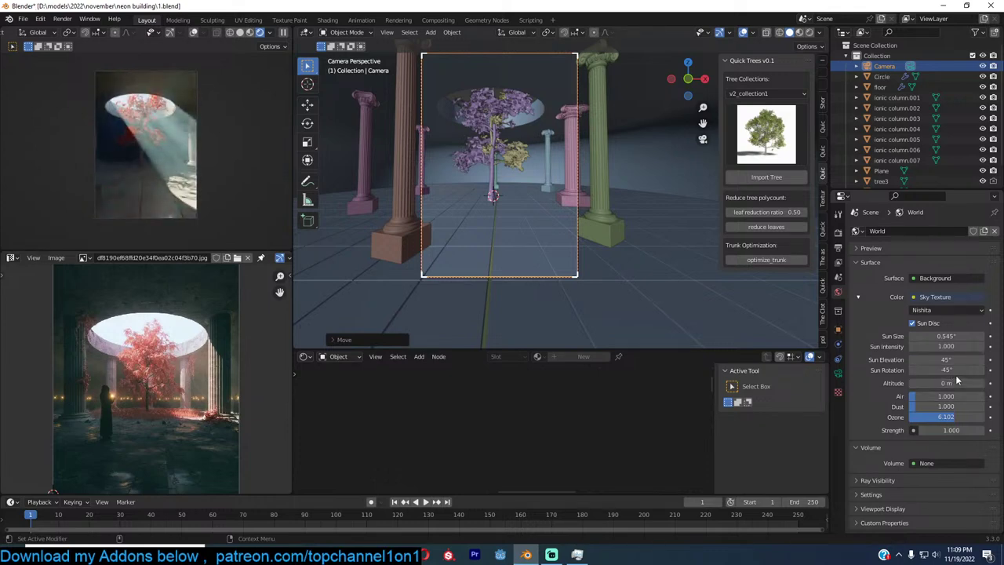
click(956, 370)
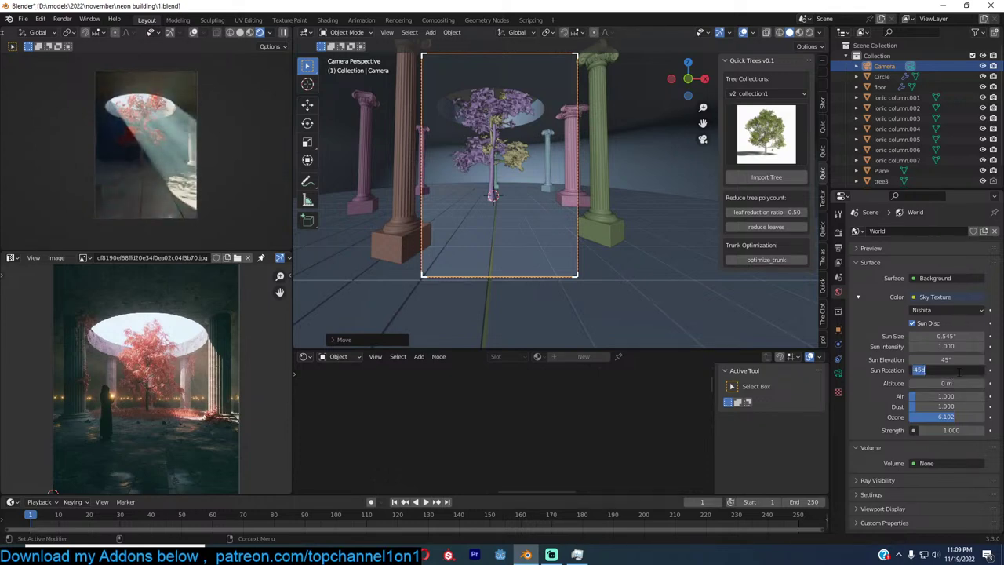
text(90)
key(Return)
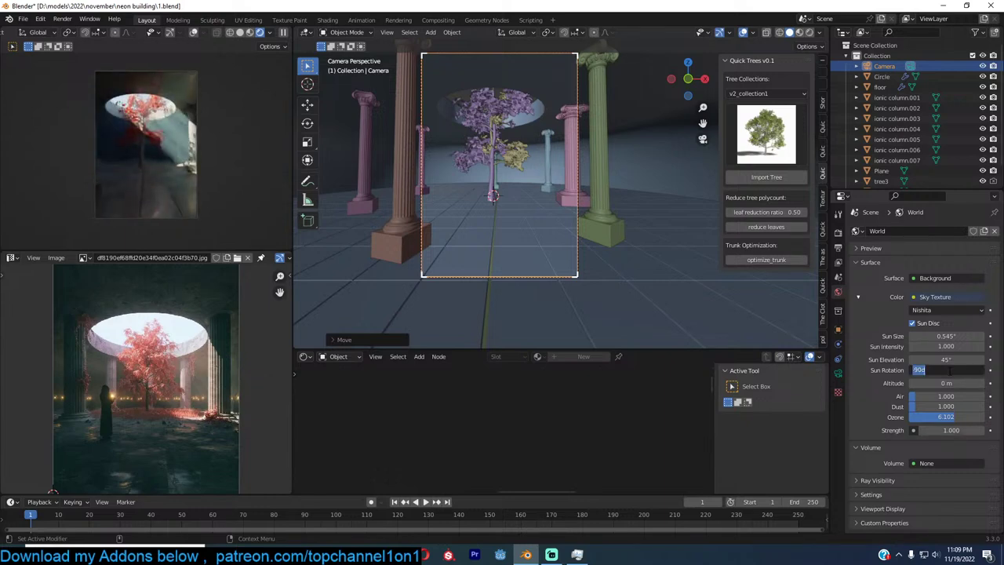
Try the Sky Texture's sun elevation at 50° and at 80°
double_click(945, 359)
text(50)
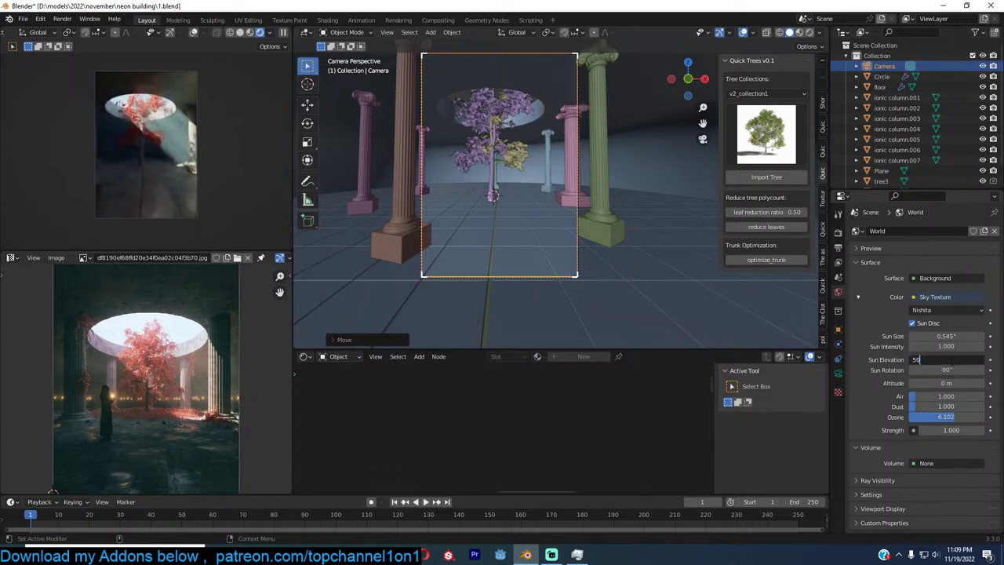
key(Return)
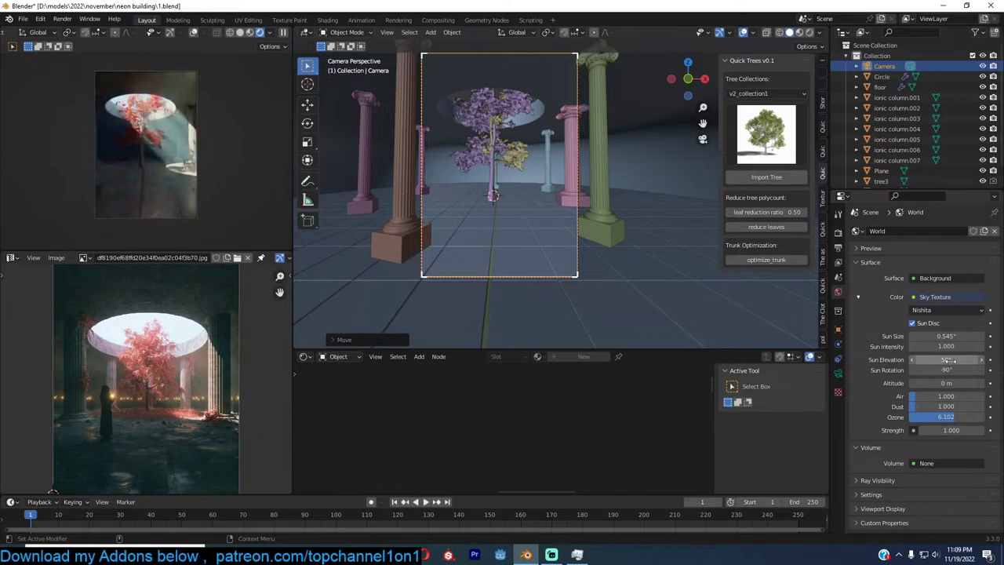
double_click(951, 359)
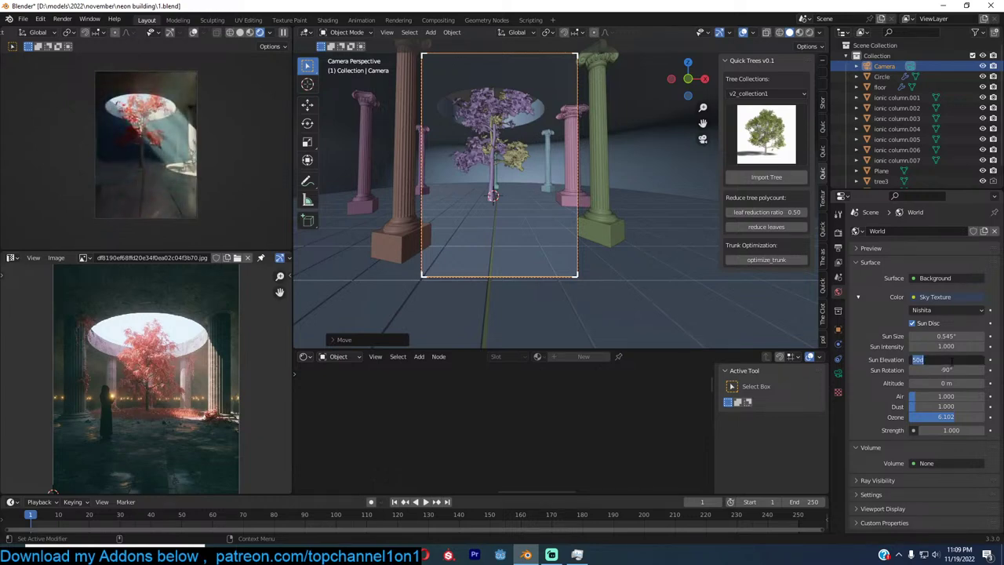
text(80)
key(Return)
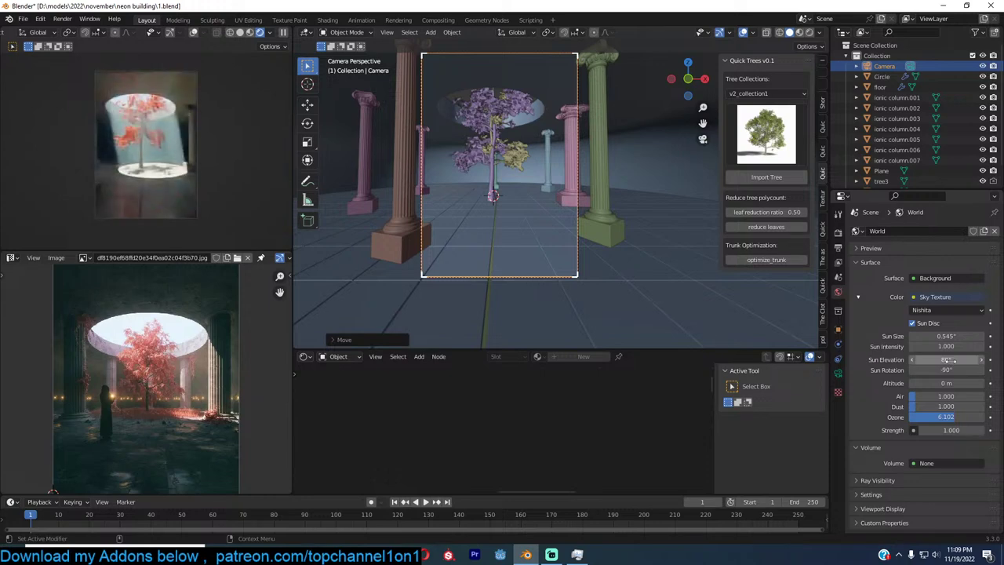
Set the world Sky Texture's sun elevation to 60°
double_click(951, 359)
text(60)
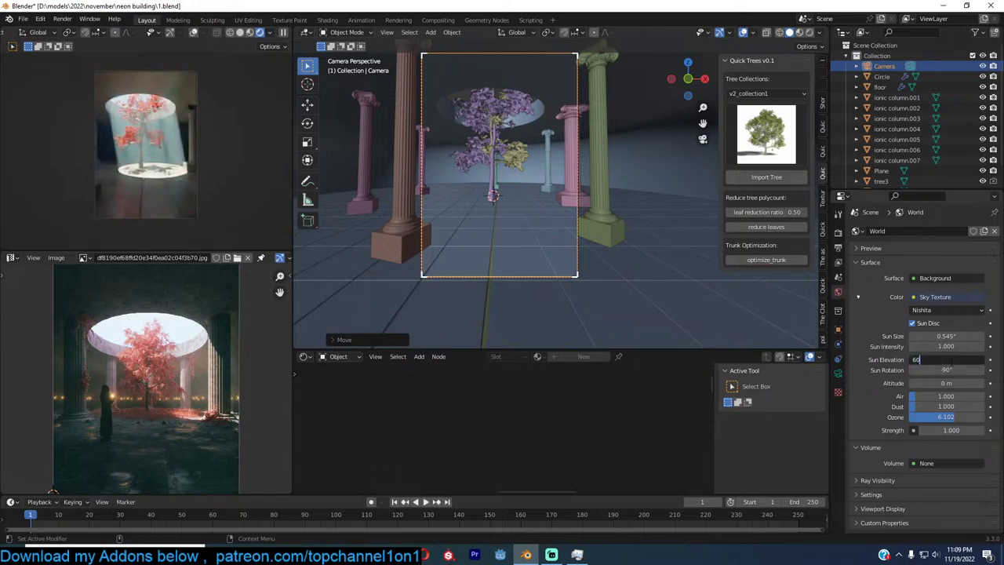
key(Return)
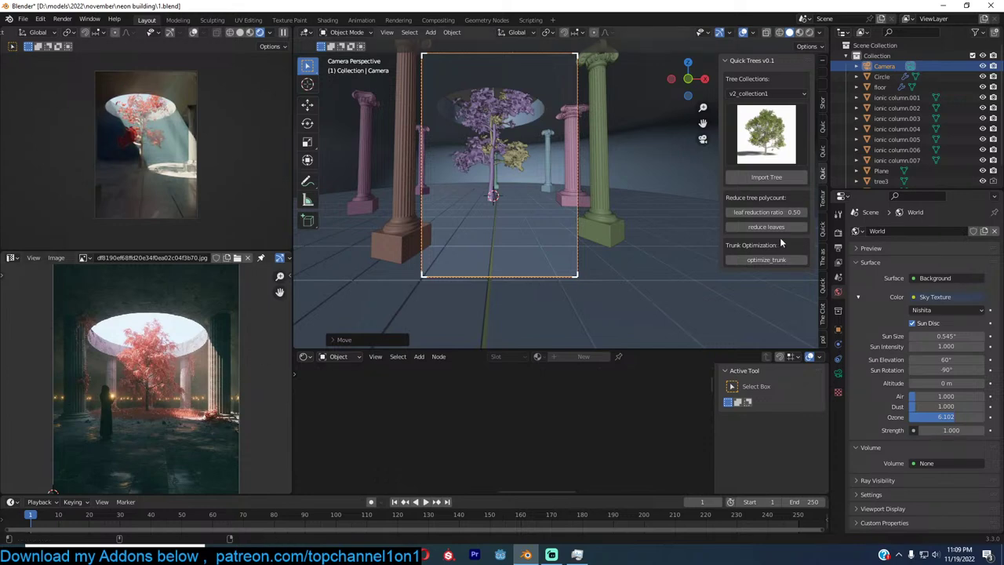
Reduce the output resolution Y to 2581 px to make the portrait frame slightly shorter
click(837, 249)
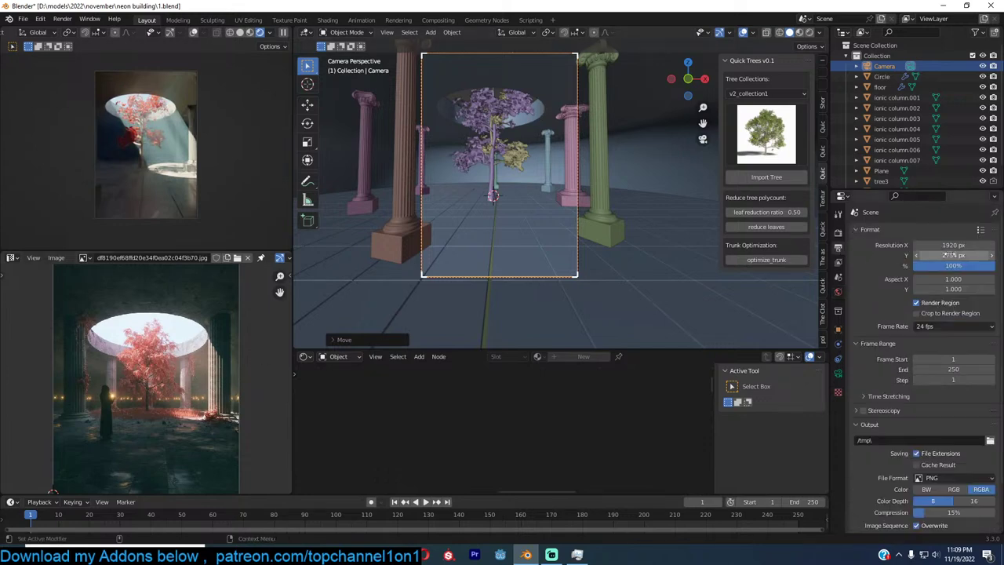
drag(949, 255, 920, 255)
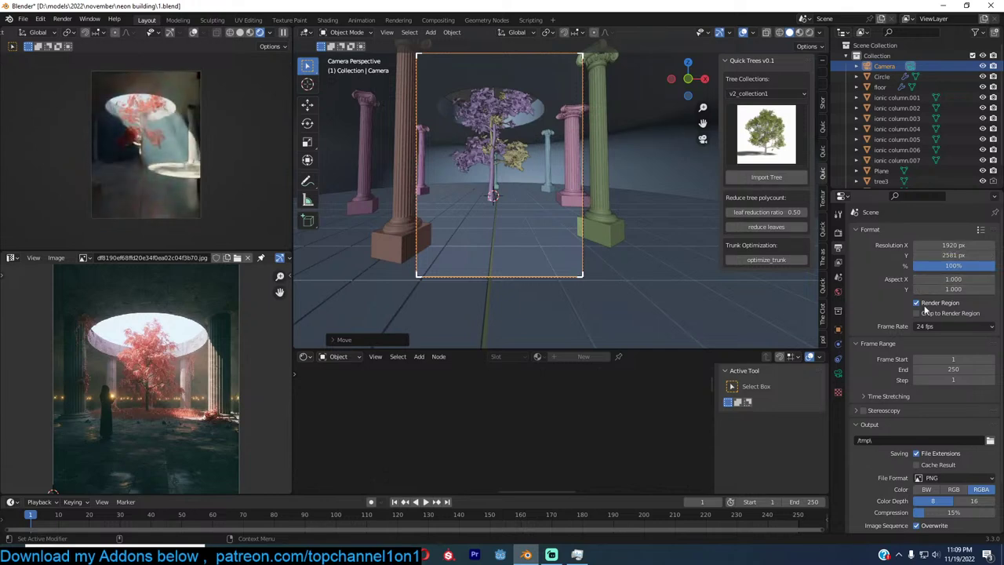
click(838, 261)
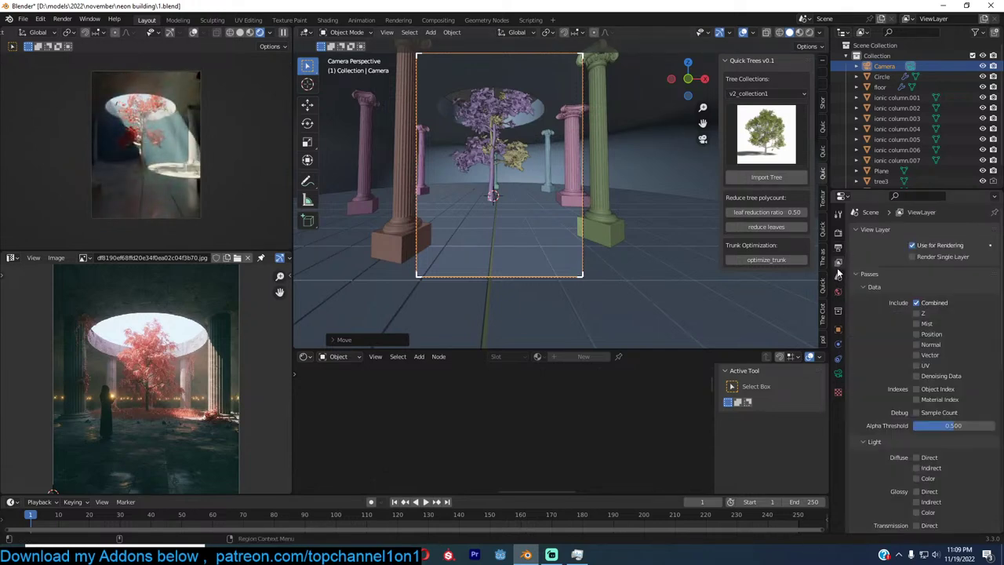
Try a focal length of 15 mm for the camera lens
click(838, 371)
double_click(951, 280)
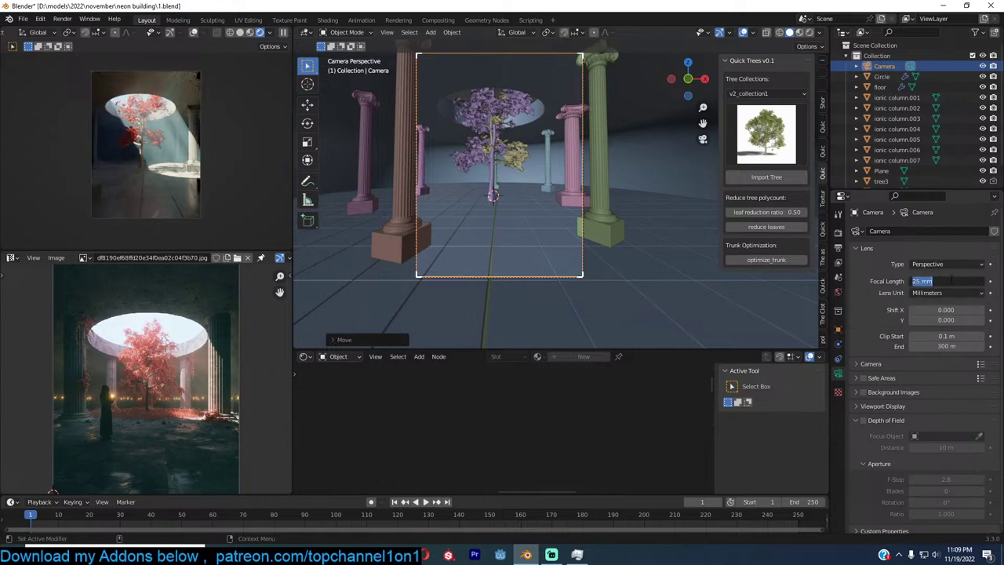
text(15)
key(Return)
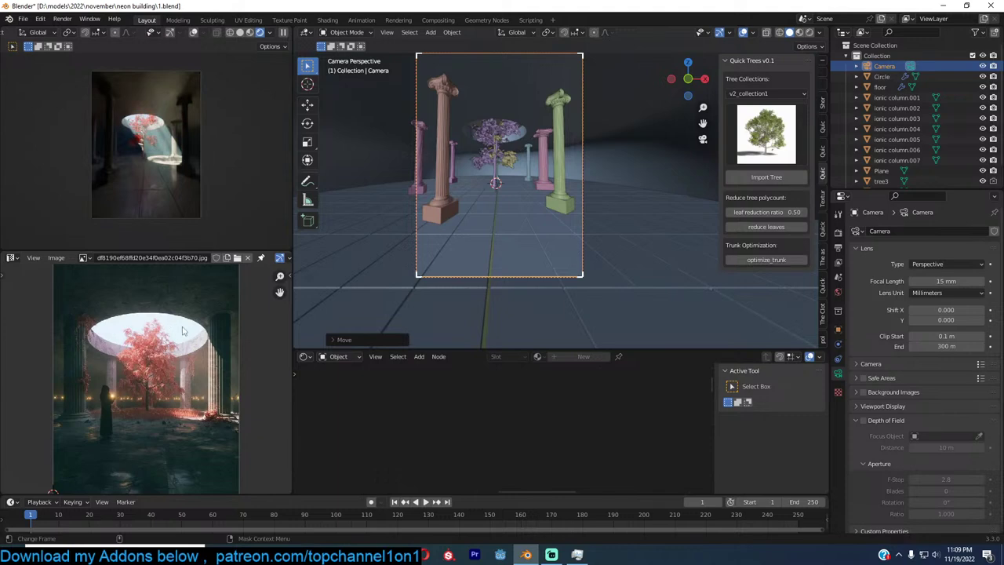
Set the camera's focal length to 20 mm and expand its sensor settings
click(956, 292)
click(949, 280)
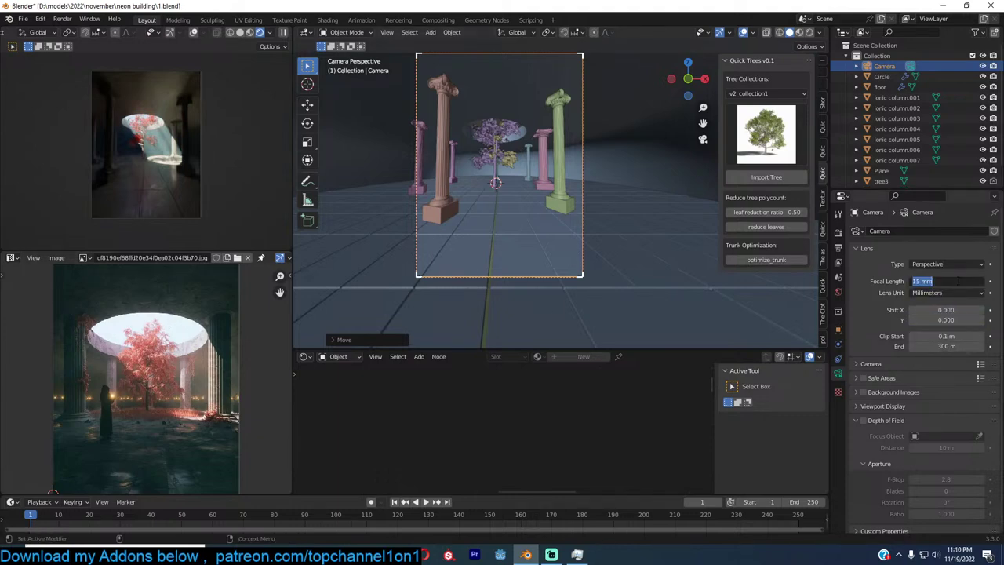
text(20)
key(Return)
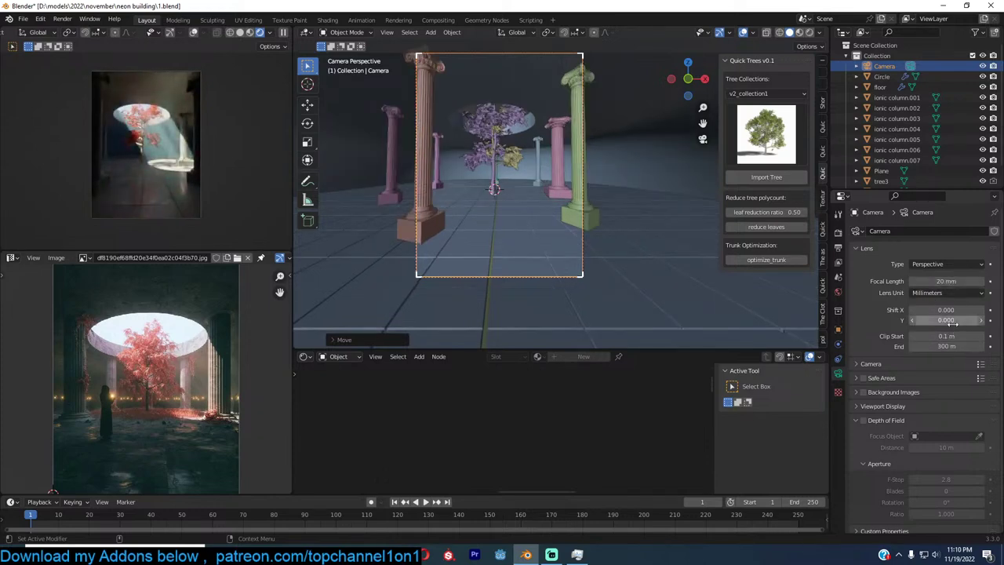
click(902, 363)
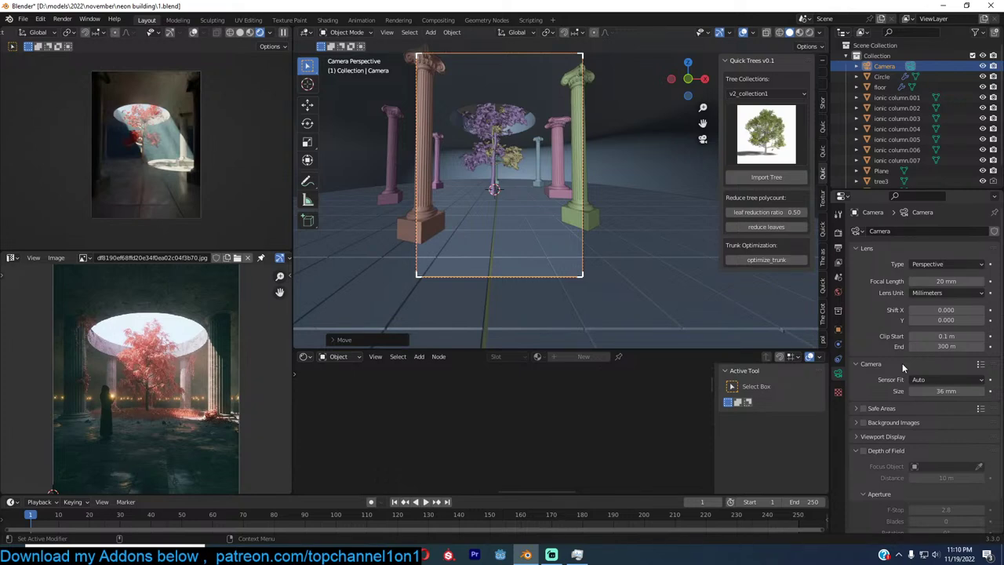
Save the file and scale up the edge of the Circle object's round ceiling opening to about one and a half times its size
click(679, 246)
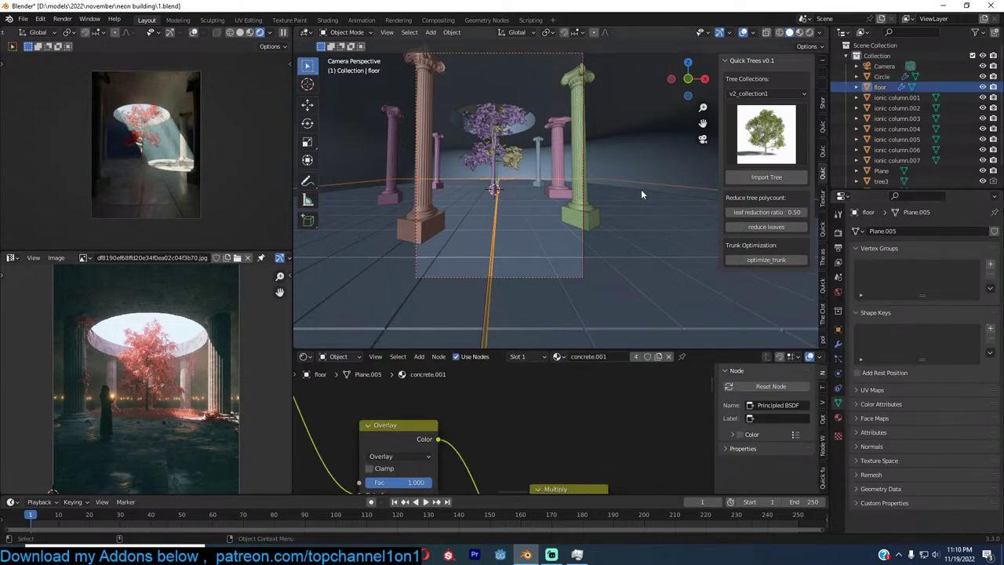
click(612, 147)
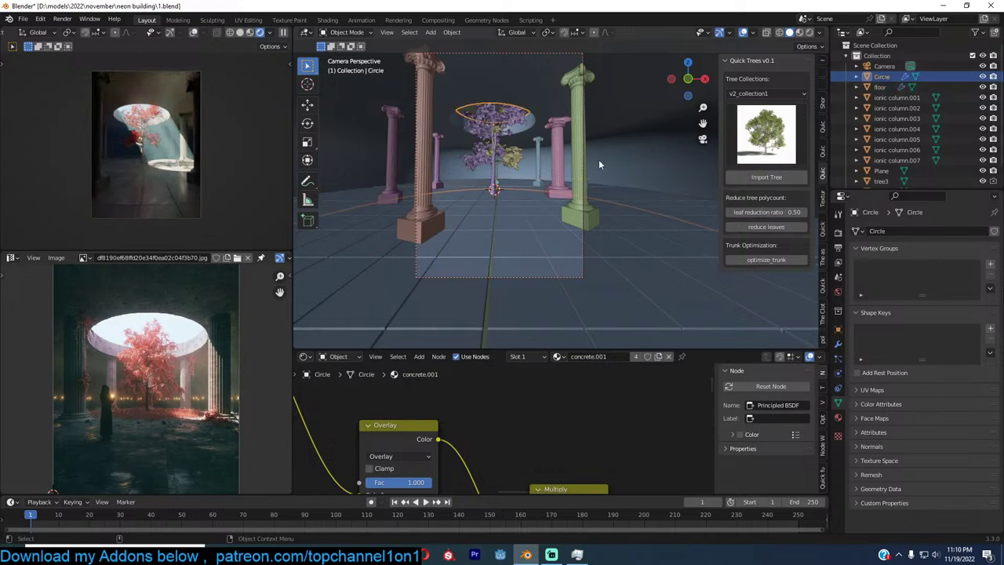
key(ctrl+s)
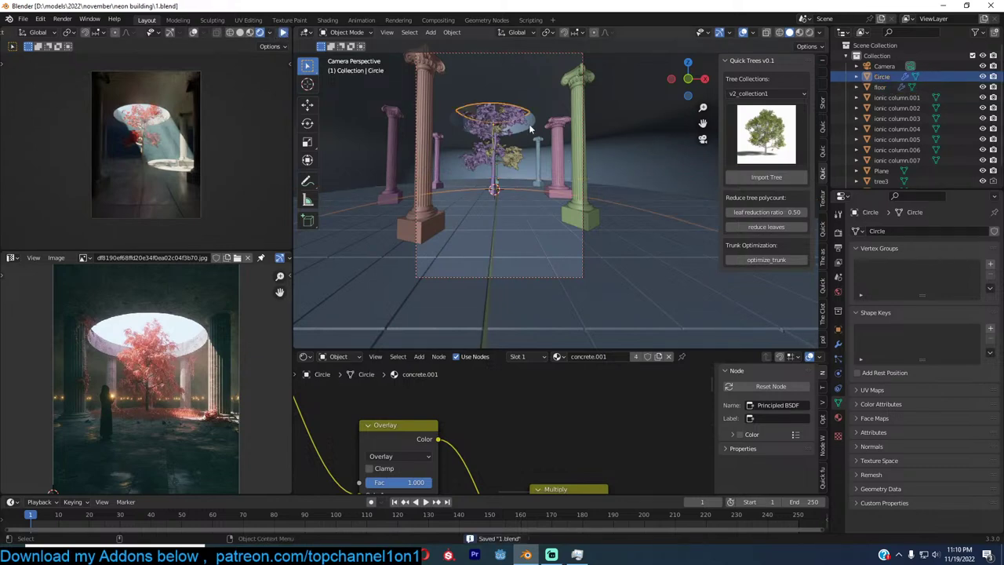
key(Tab)
alt+click(533, 119)
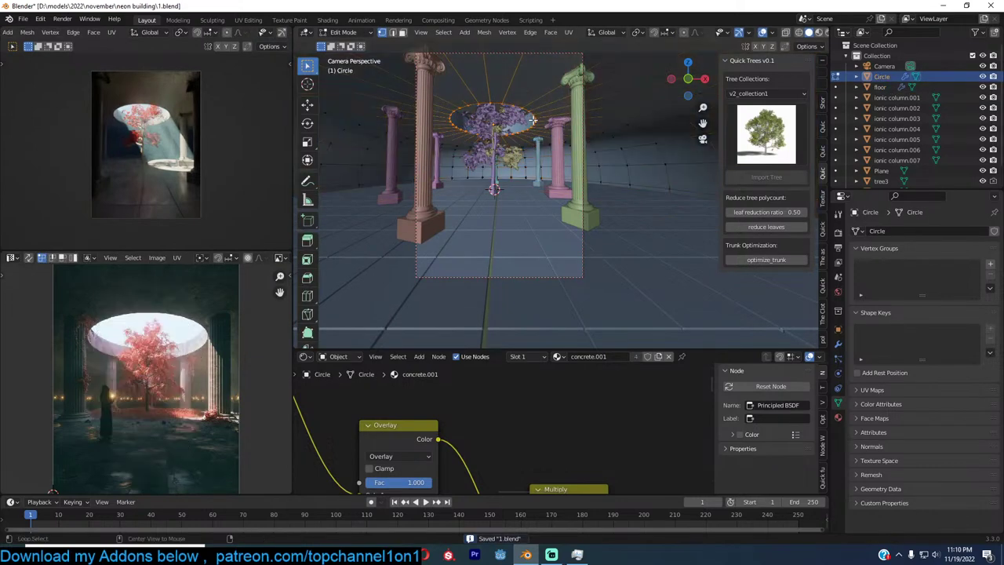
key(s)
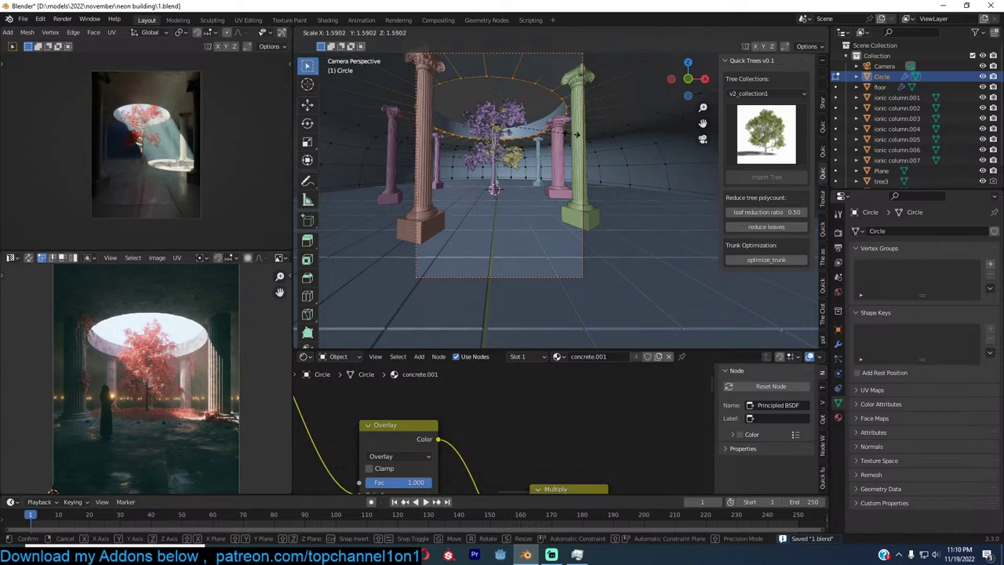
click(562, 138)
key(Tab)
Move ionic column.003 and ionic column.004 slightly outward along the floor, away from the hall's centre
click(561, 138)
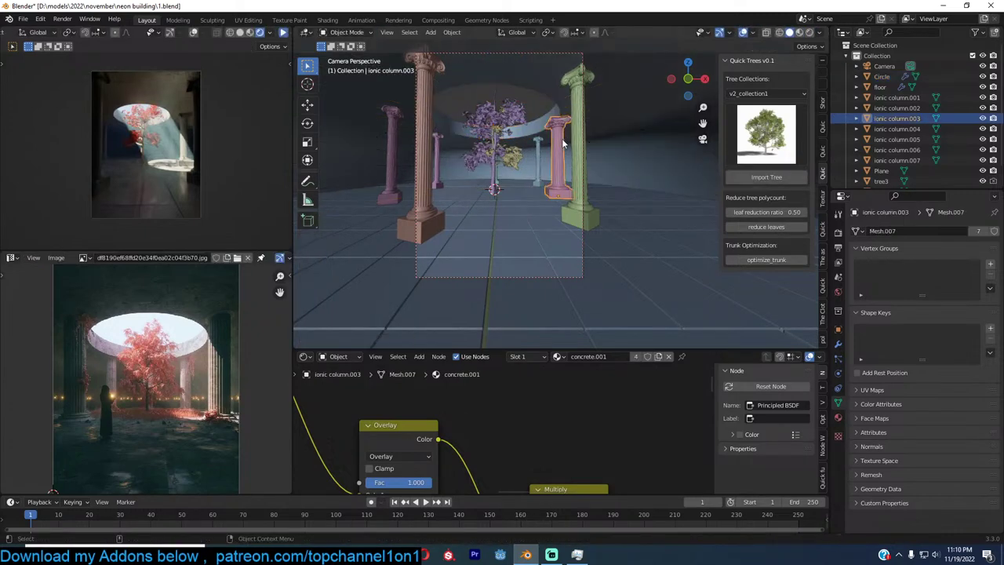
scroll(561, 138, up, 2)
key(g)
key(shift+z)
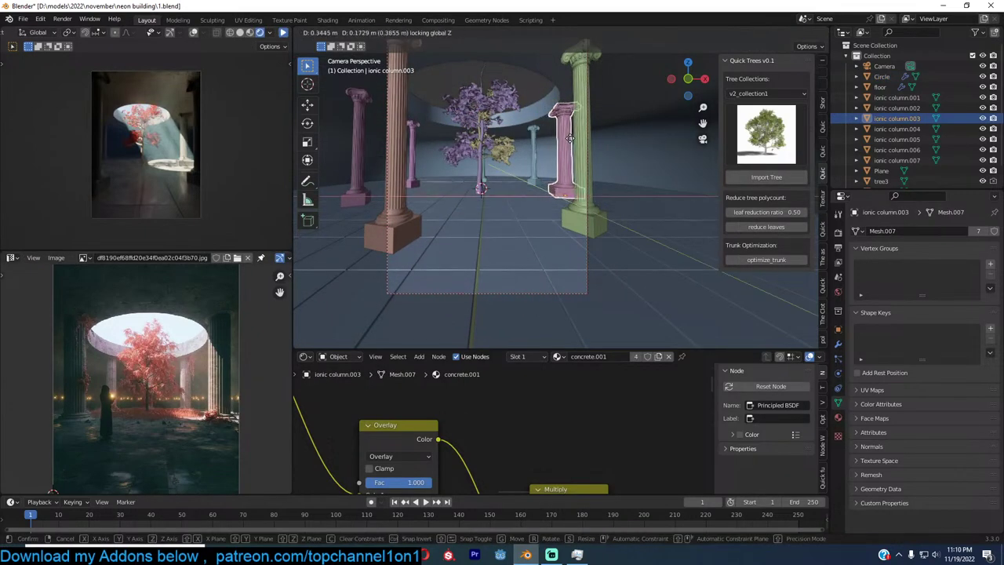
click(570, 139)
click(601, 149)
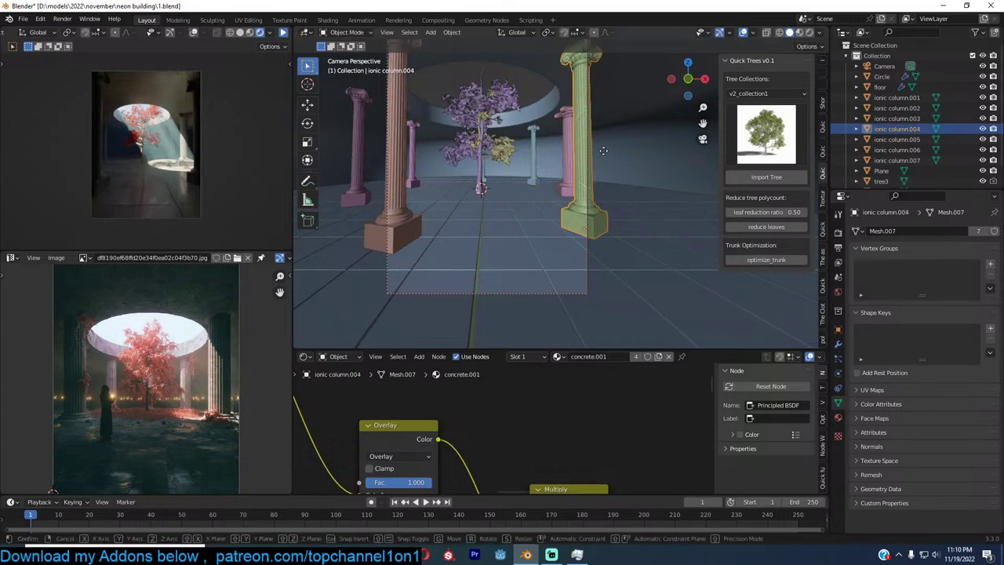
click(615, 146)
click(468, 173)
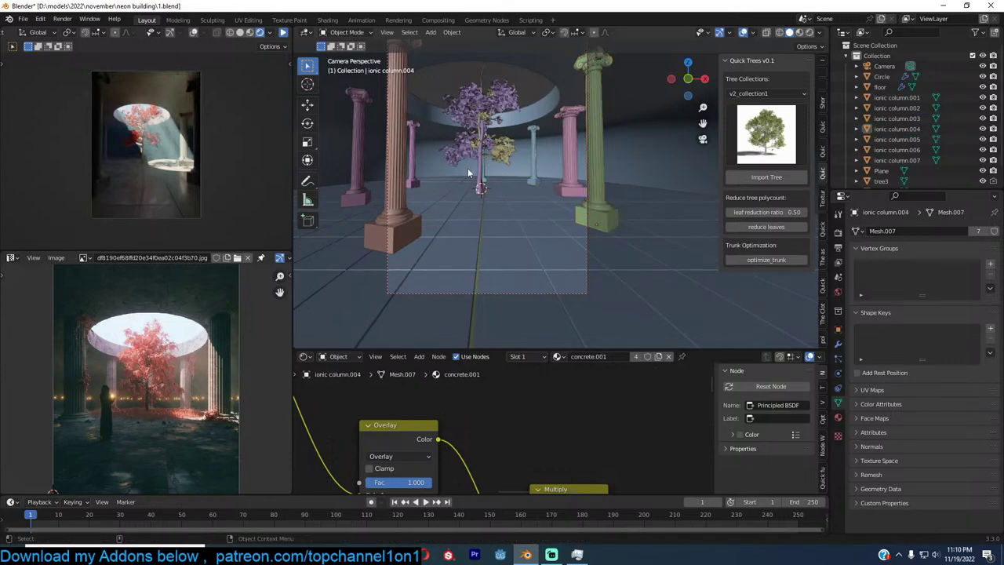
Move ionic column.005 outward from the hall's centre, rotate it about the Z axis, and save the file
shift+middle_drag(468, 172, 506, 169)
click(478, 170)
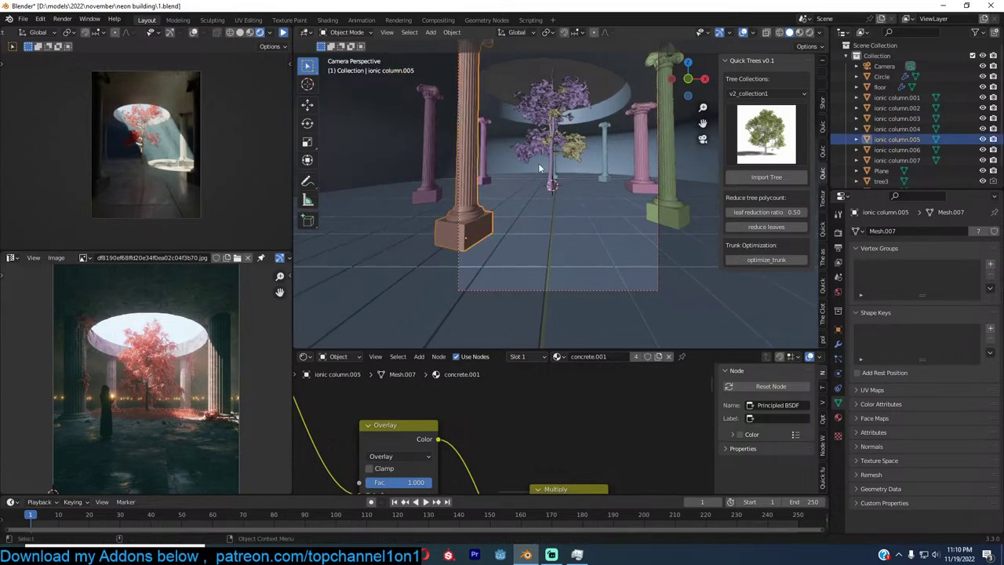
key(g)
click(514, 153)
key(r)
key(z)
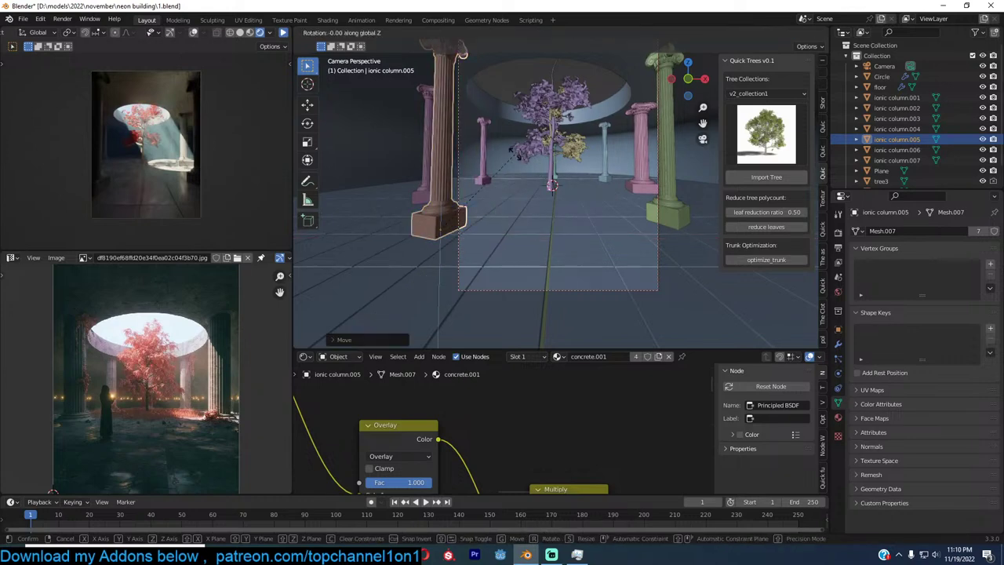
click(509, 241)
click(535, 215)
shift+middle_drag(538, 203, 509, 181)
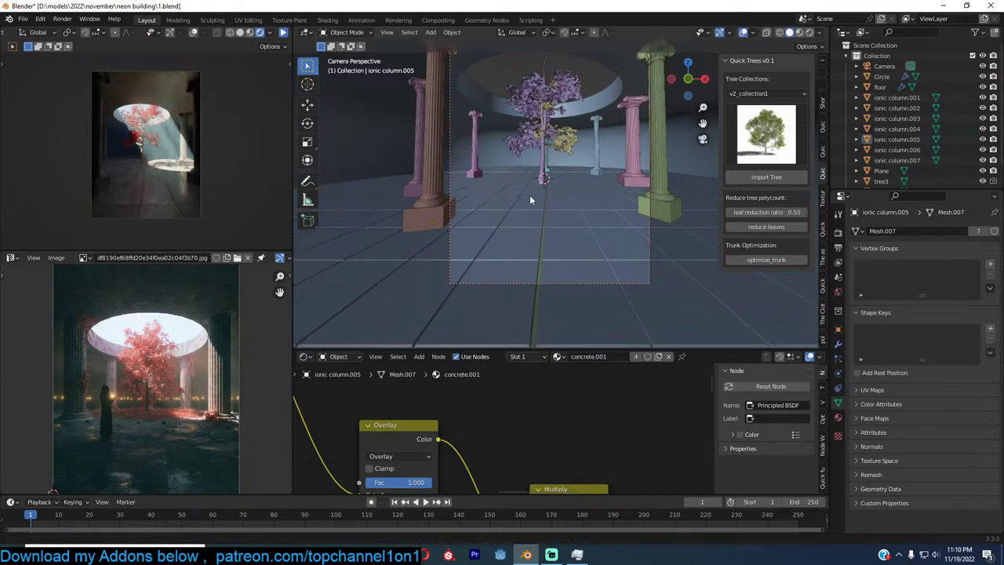
key(ctrl+s)
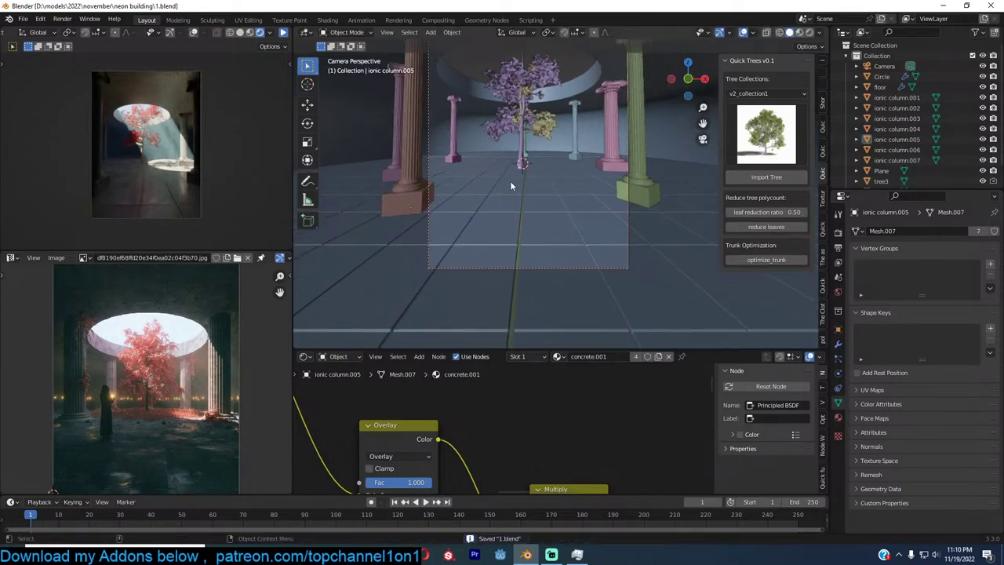
Delete the square base block from the shared column mesh by editing ionic column.004 in front wireframe view
scroll(510, 186, up, 1)
click(667, 186)
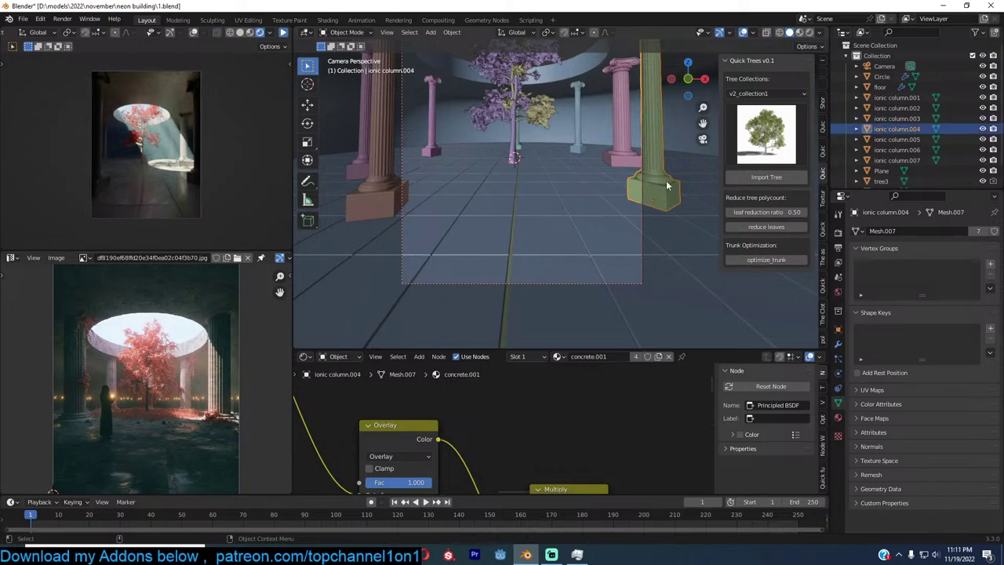
key(KP_Divide)
key(KP_Divide)
key(KP_1)
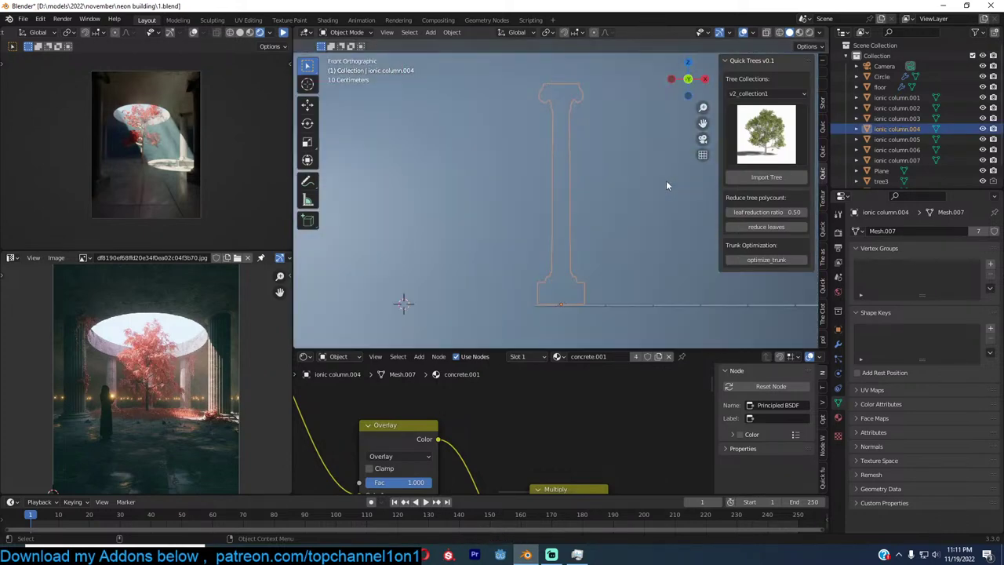
key(z)
key(Tab)
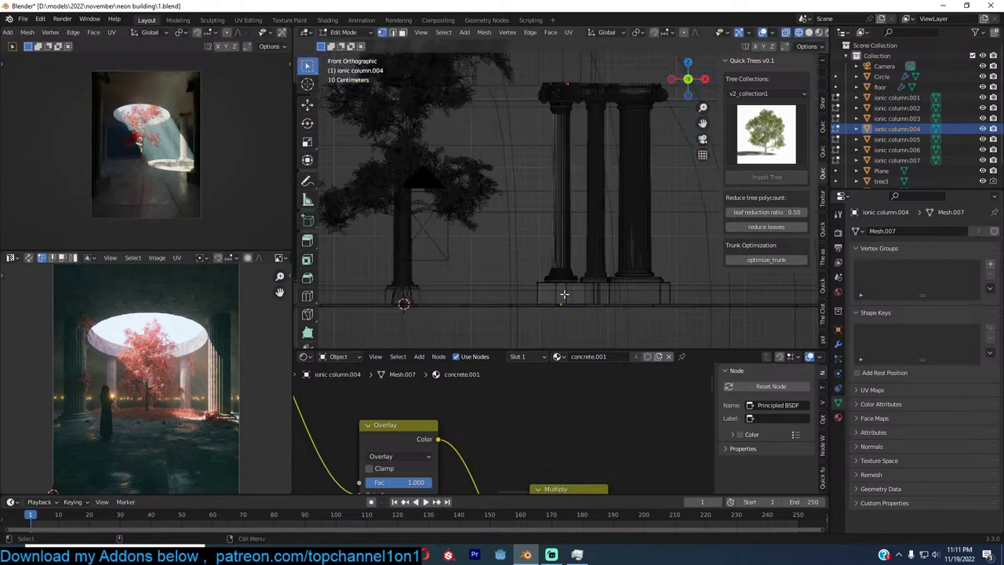
drag(523, 296, 631, 332)
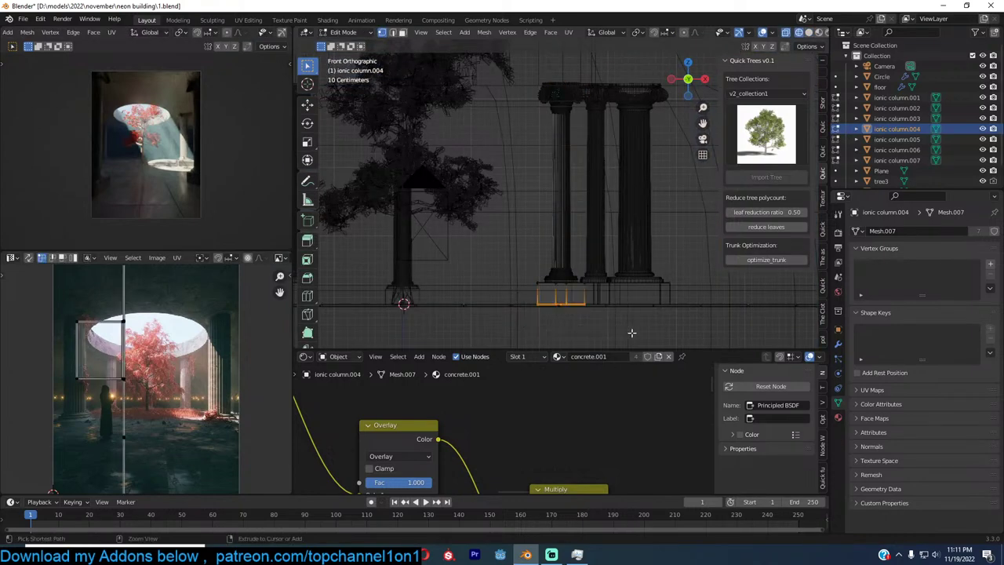
key(ctrl+l)
key(x)
click(632, 335)
Lower the remaining column mesh along Z until it stands on the floor, return to the solid camera view, and save the file
scroll(583, 258, up, 4)
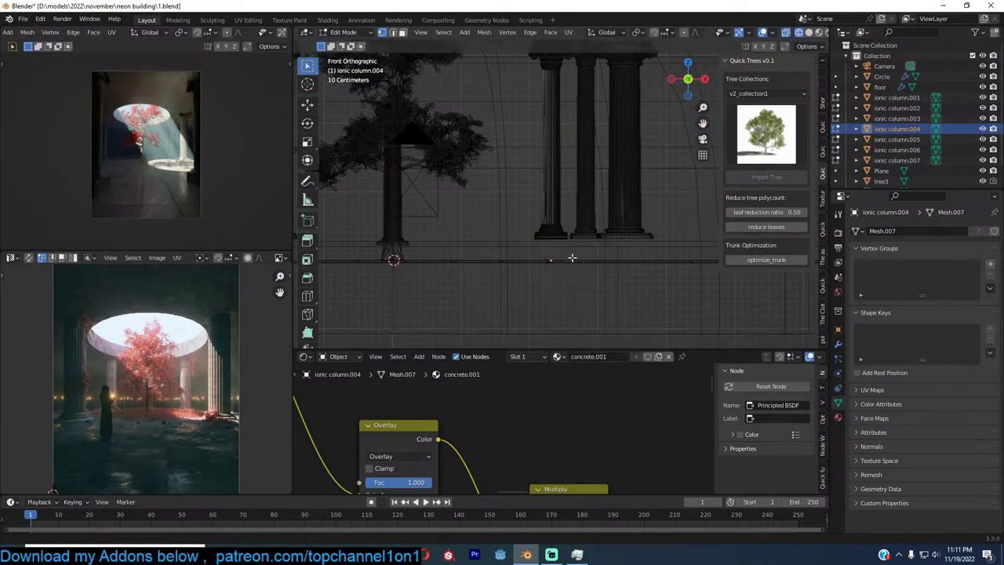
drag(463, 241, 640, 315)
key(g)
key(z)
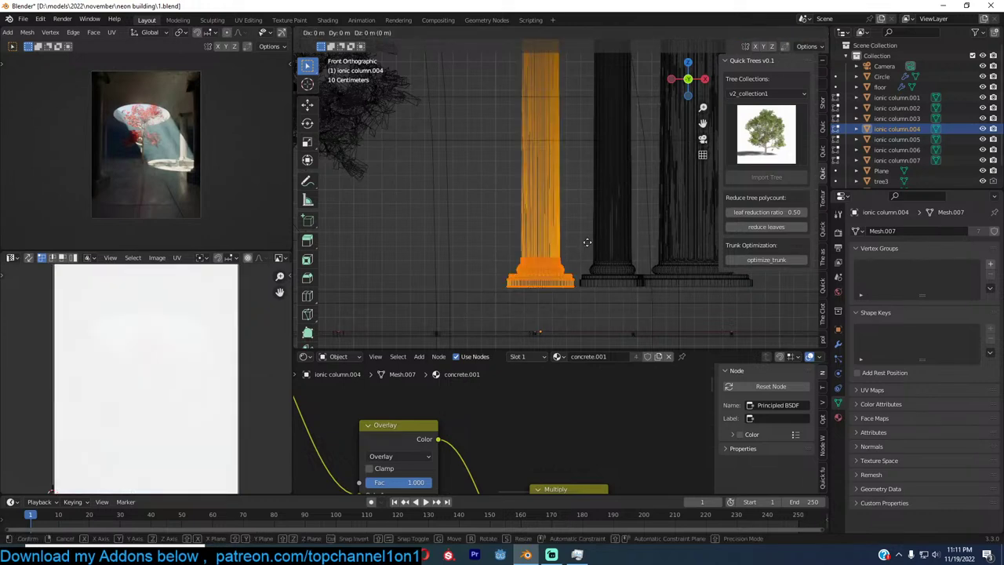
click(587, 288)
key(Tab)
key(KP_0)
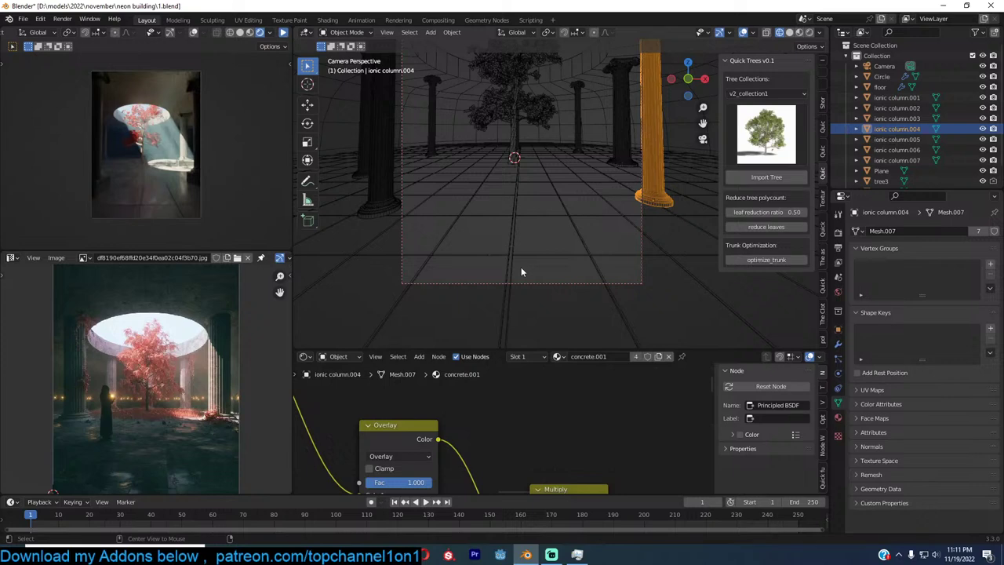
key(alt+a)
key(shift+z)
shift+middle_drag(615, 166, 611, 173)
key(ctrl+s)
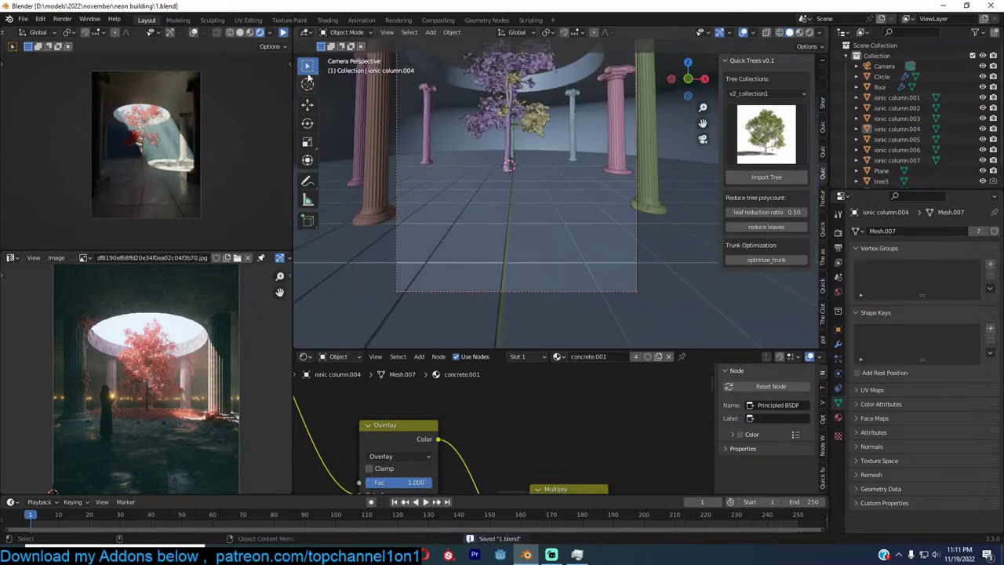
Resume the rendered preview and set the image exposure to about -1.266 and the gamma to about 0.747
click(283, 32)
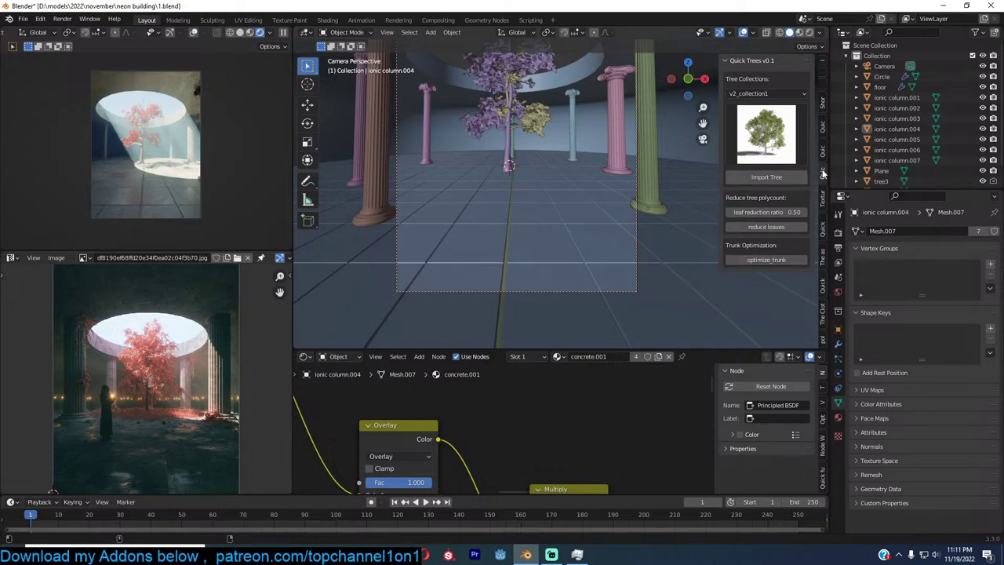
click(822, 287)
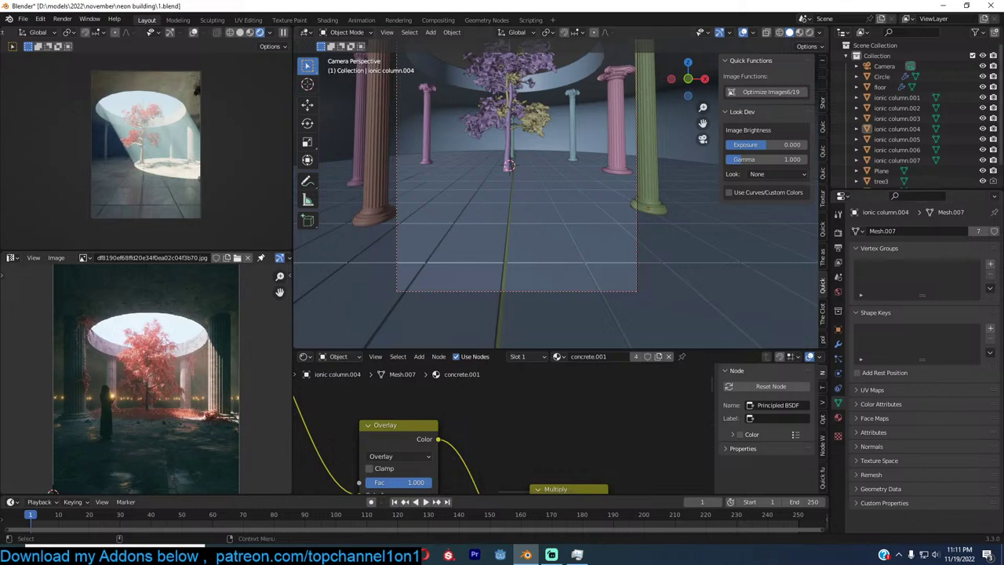
drag(764, 144, 749, 159)
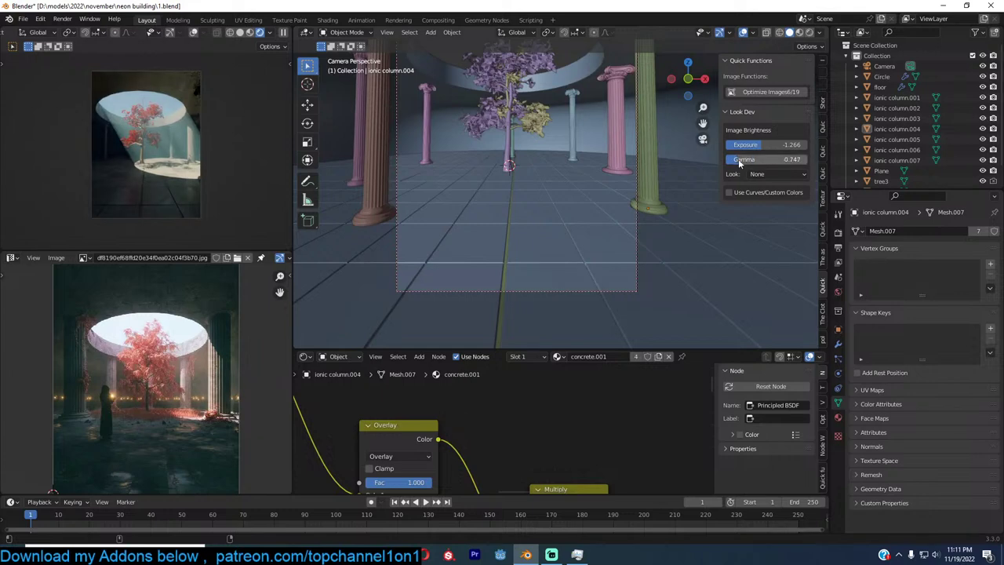
Enable custom colour curves, then raise the black level slightly and adjust its tint
click(730, 192)
scroll(767, 222, down, 4)
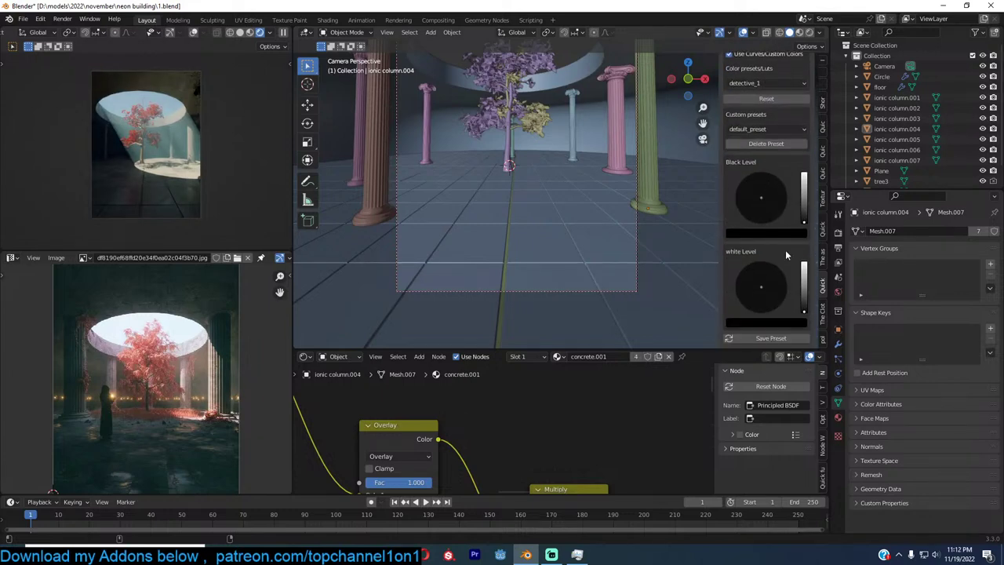
drag(803, 224, 767, 191)
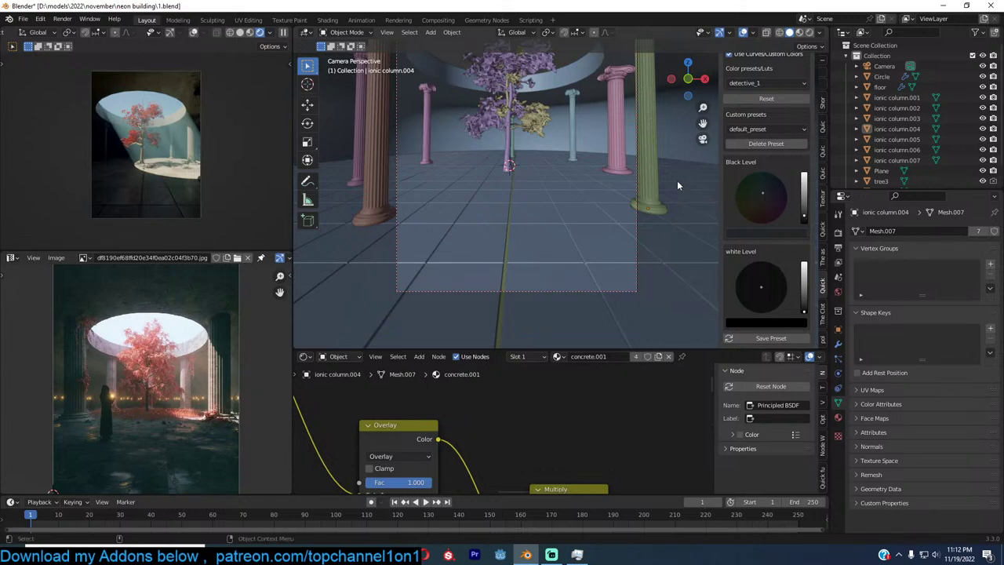
scroll(678, 185, up, 2)
scroll(643, 175, down, 3)
scroll(643, 175, up, 2)
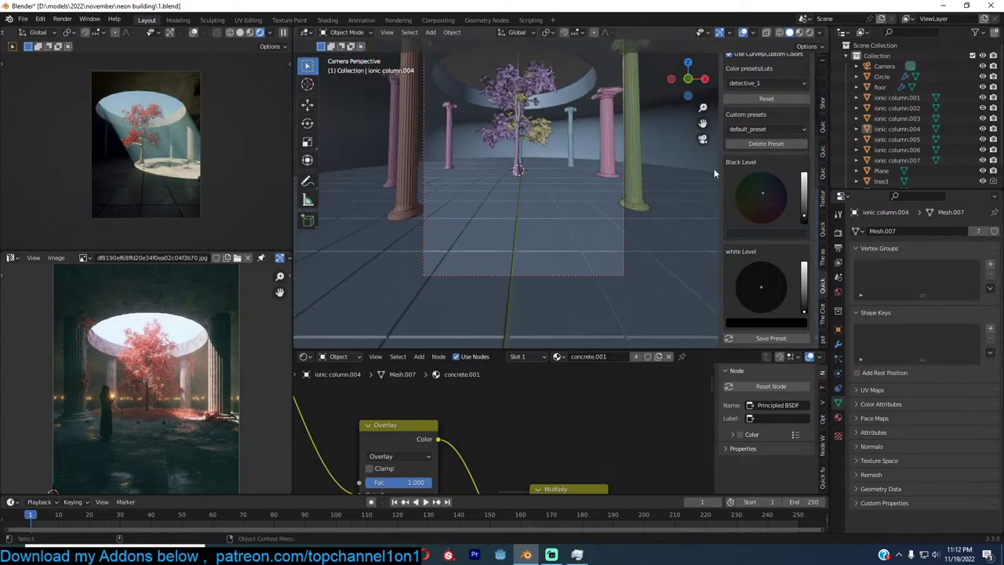
scroll(589, 144, up, 2)
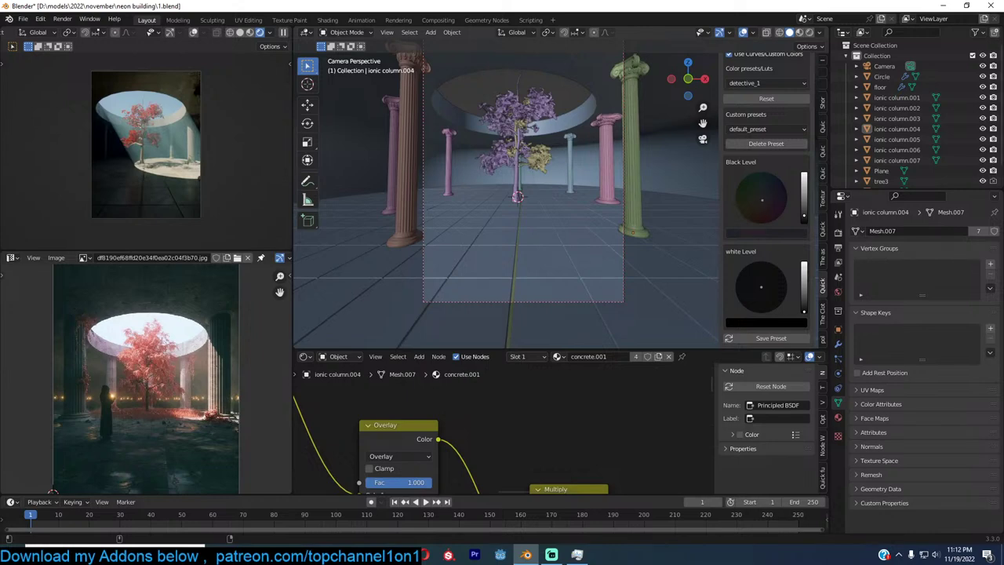
scroll(589, 191, up, 3)
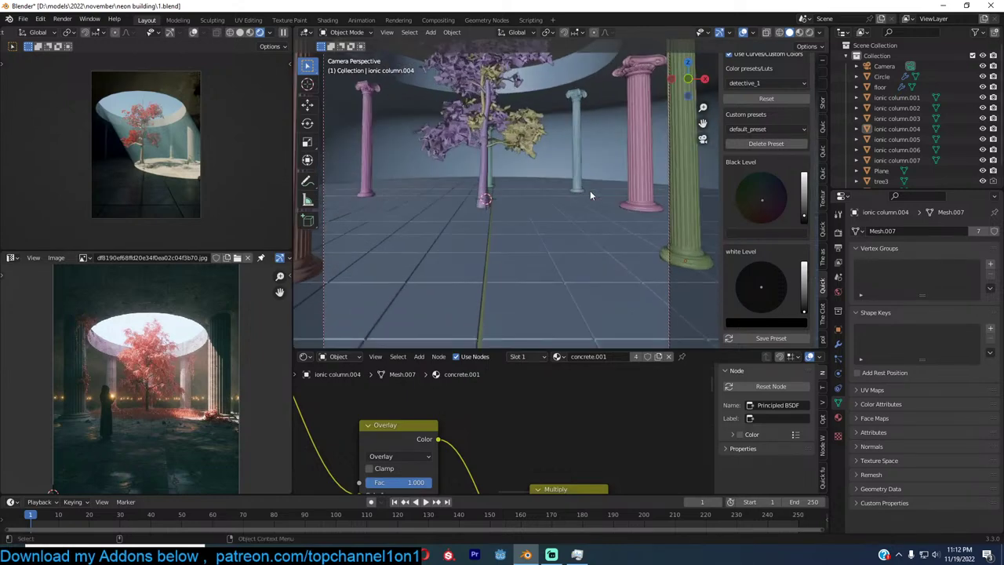
Study the ground around the tree in the reference image and search the asset library's objects for "grass"
scroll(174, 399, up, 4)
middle_drag(174, 400, 183, 354)
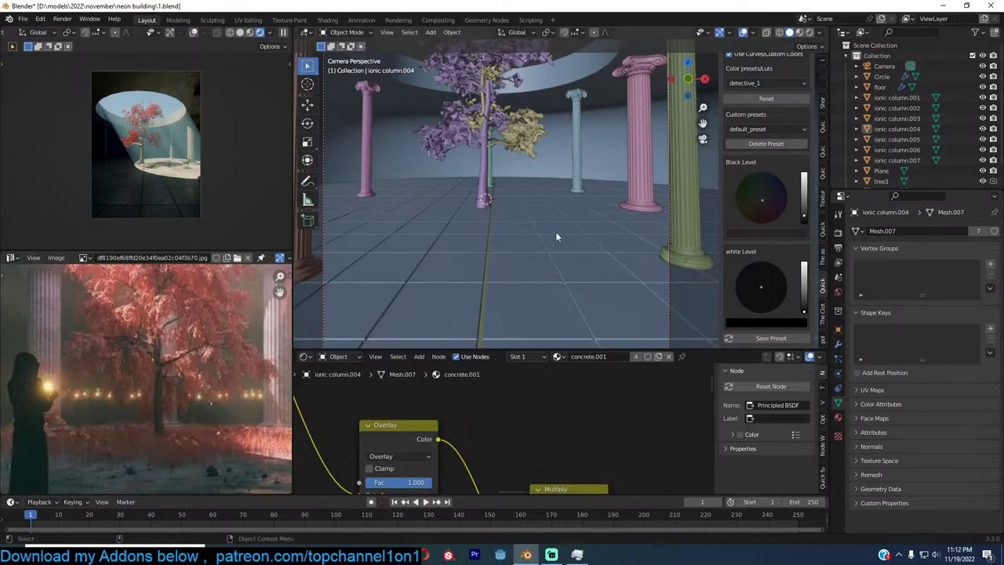
scroll(780, 209, up, 2)
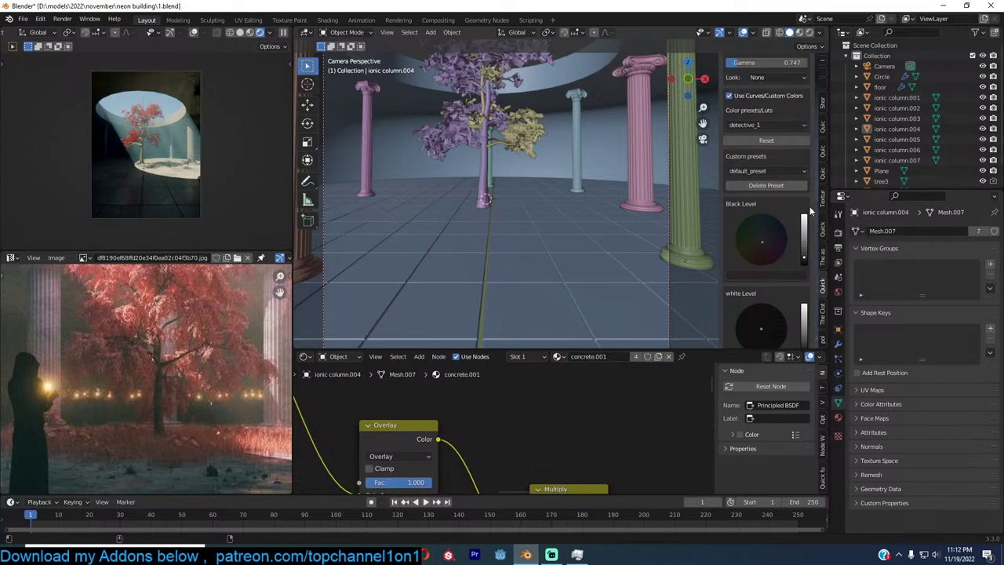
click(821, 310)
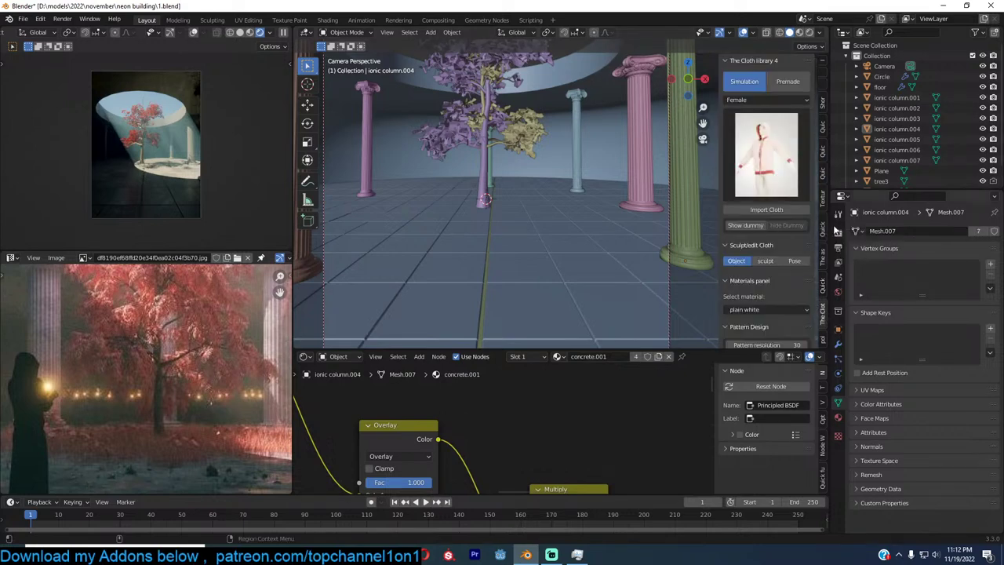
click(822, 258)
click(737, 148)
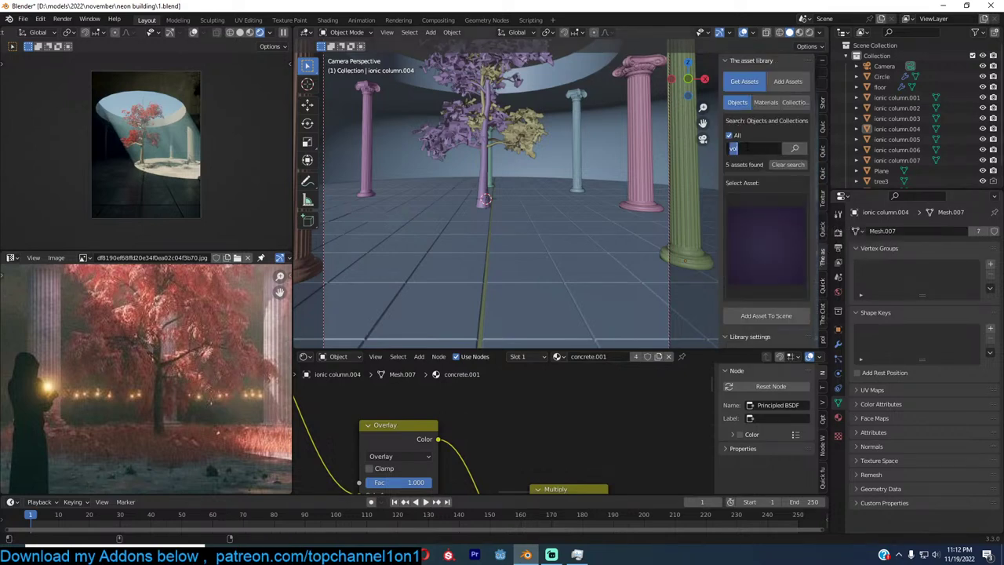
text(grass)
key(Return)
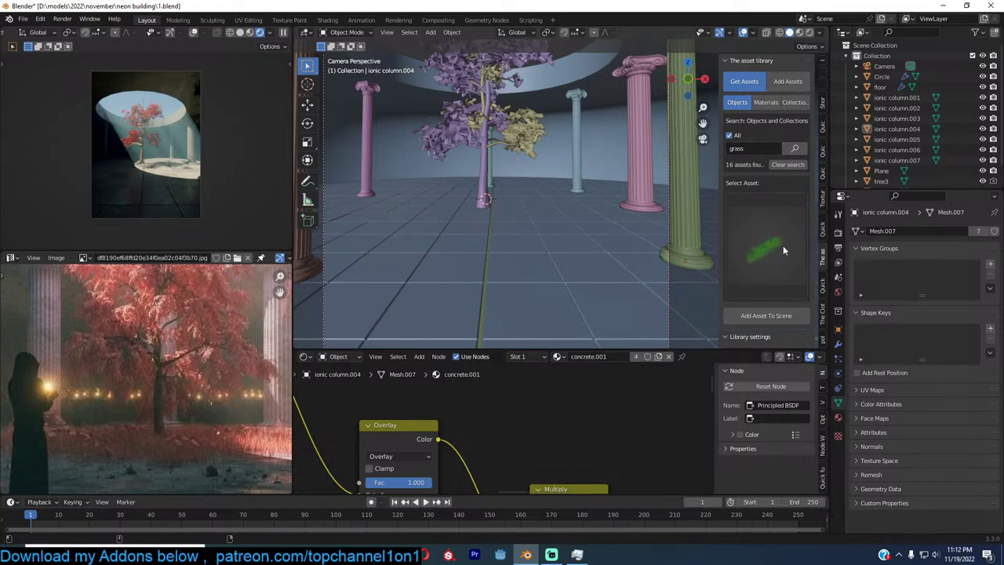
Thicken the shared column mesh to about 1.7 times on X and Y in ionic column.003's edit mode, keeping its height
scroll(629, 216, down, 2)
shift+middle_drag(622, 220, 593, 234)
scroll(617, 174, up, 2)
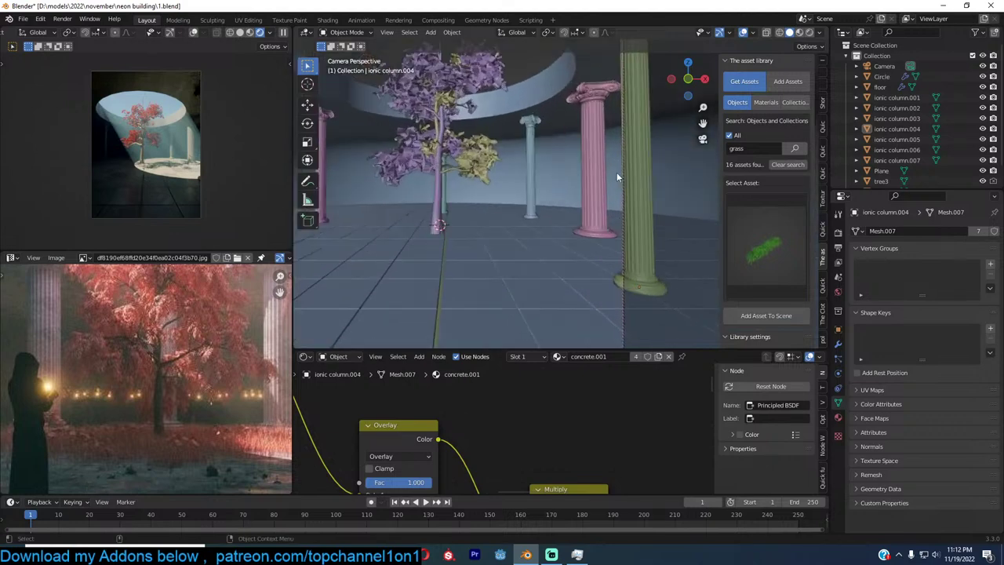
click(606, 167)
mouse_move(606, 167)
middle_down()
mouse_move(617, 177)
mouse_move(601, 160)
middle_up()
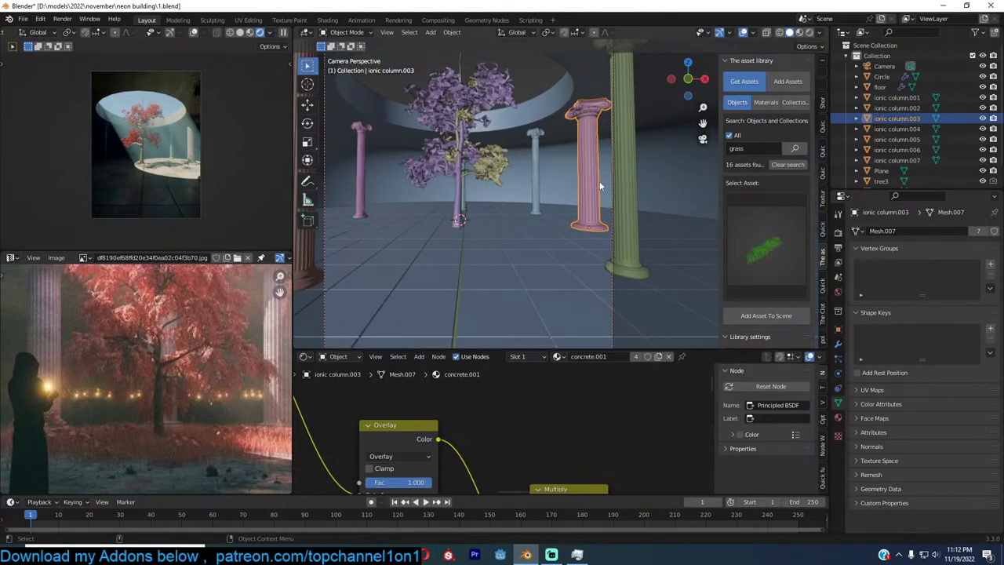
key(shift+z)
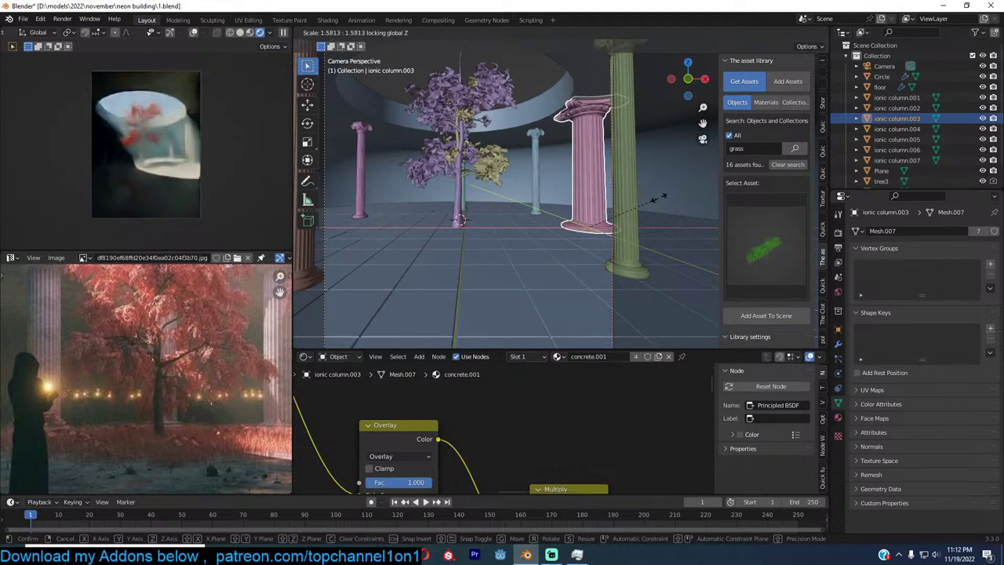
right_click(659, 197)
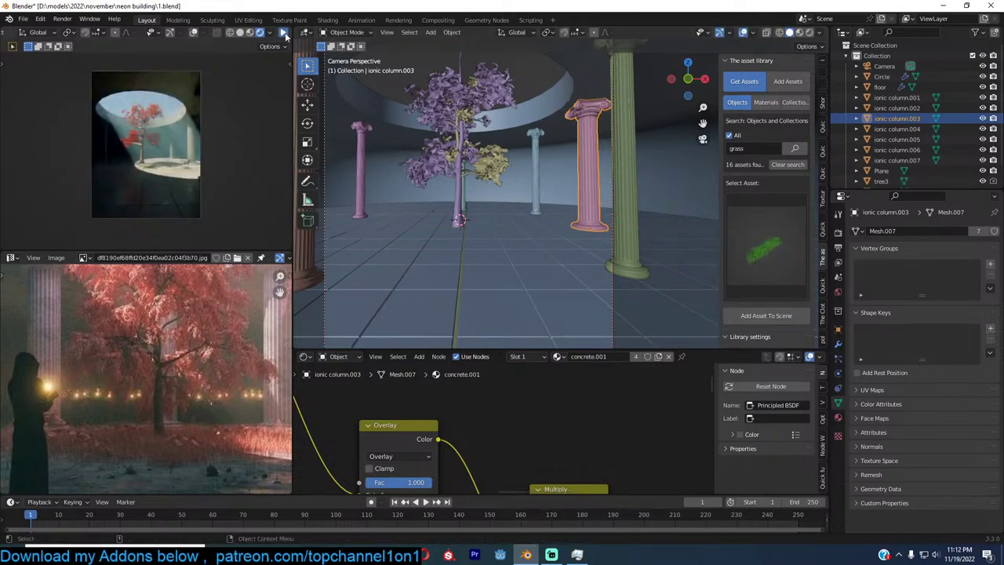
key(Tab)
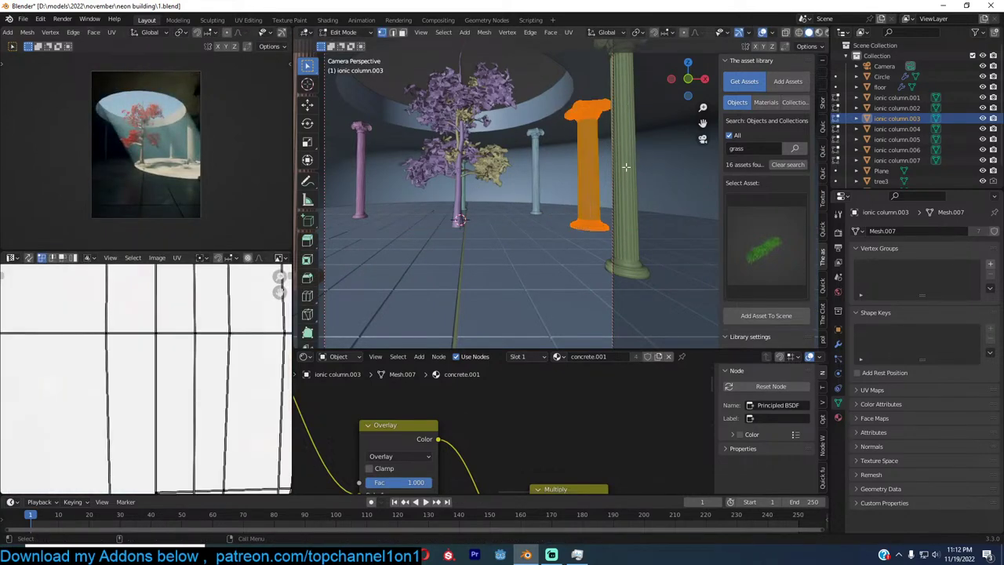
key(s)
key(shift+z)
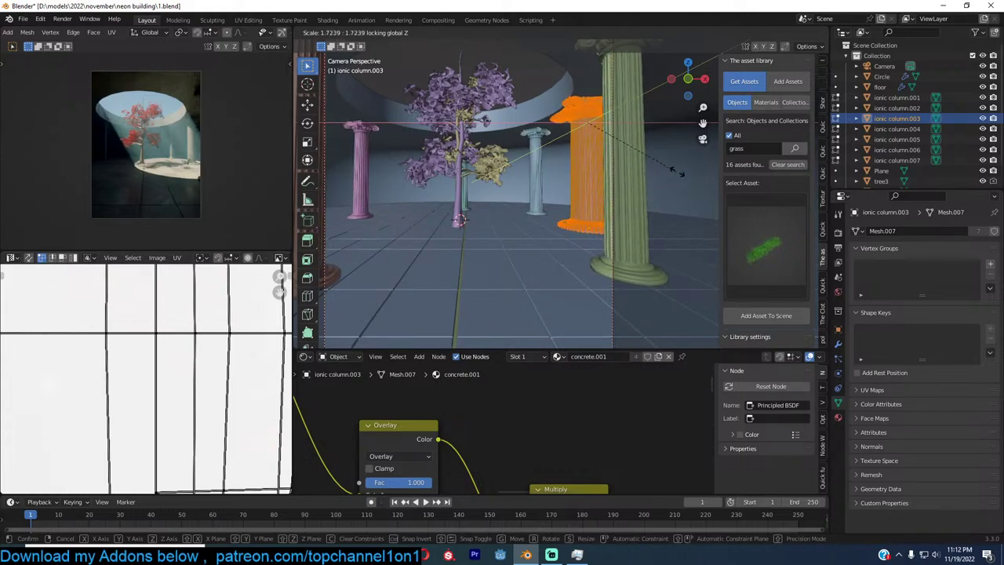
click(670, 171)
key(Tab)
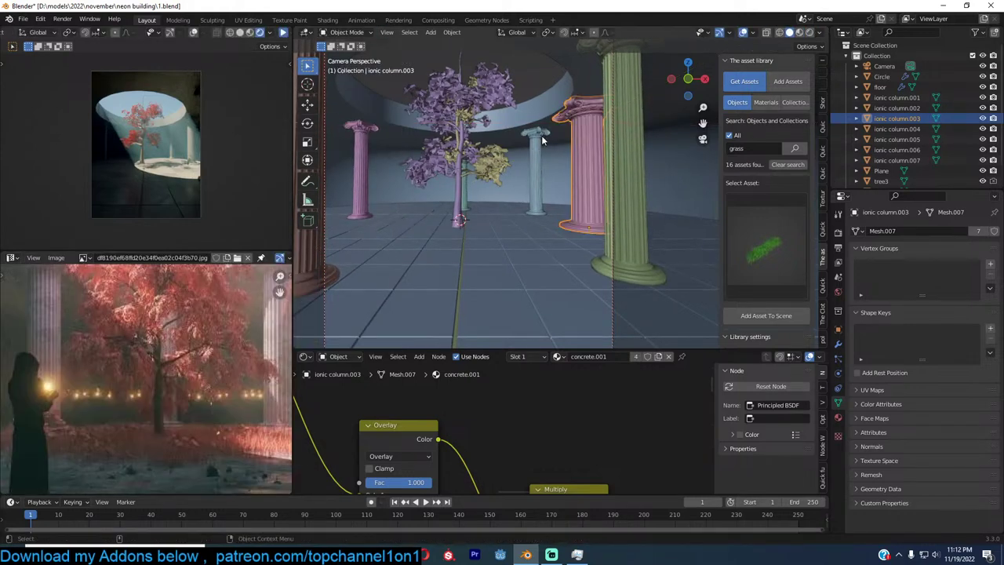
Examine how the thickened columns stand from the right side in wireframe, ending back in the solid camera view
click(554, 145)
scroll(556, 144, up, 2)
scroll(565, 145, up, 2)
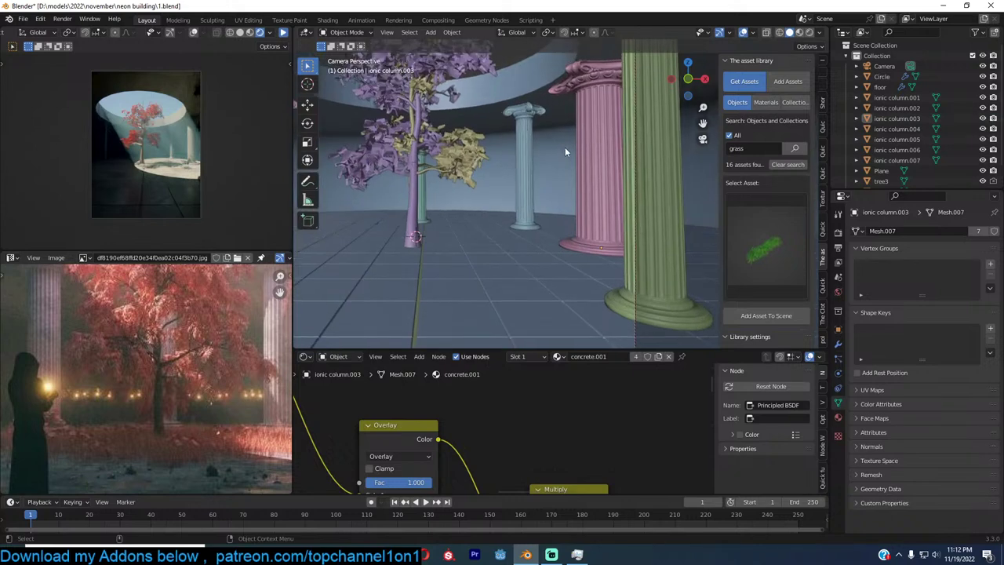
key(KP_3)
key(shift+z)
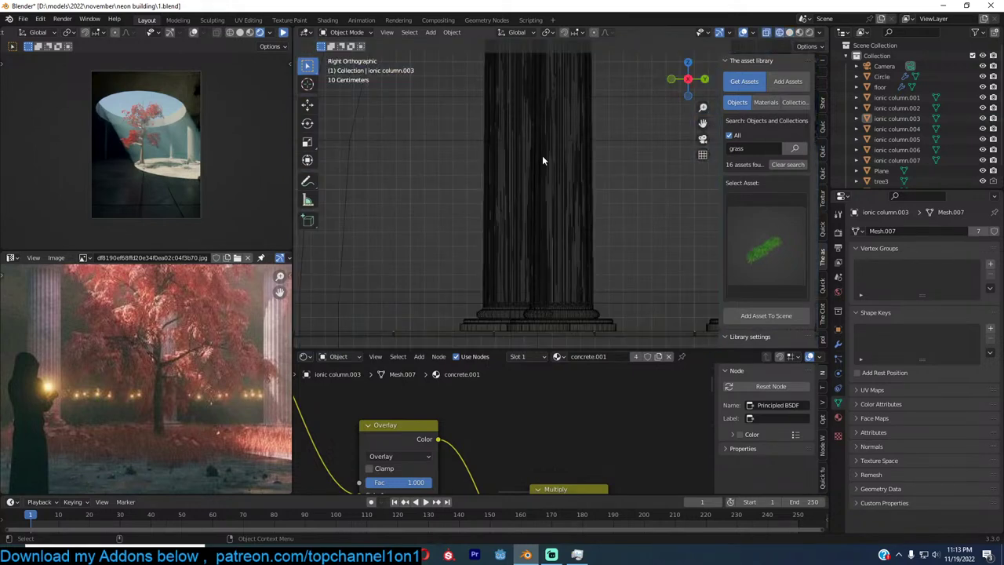
scroll(549, 164, down, 3)
click(554, 183)
scroll(549, 196, up, 3)
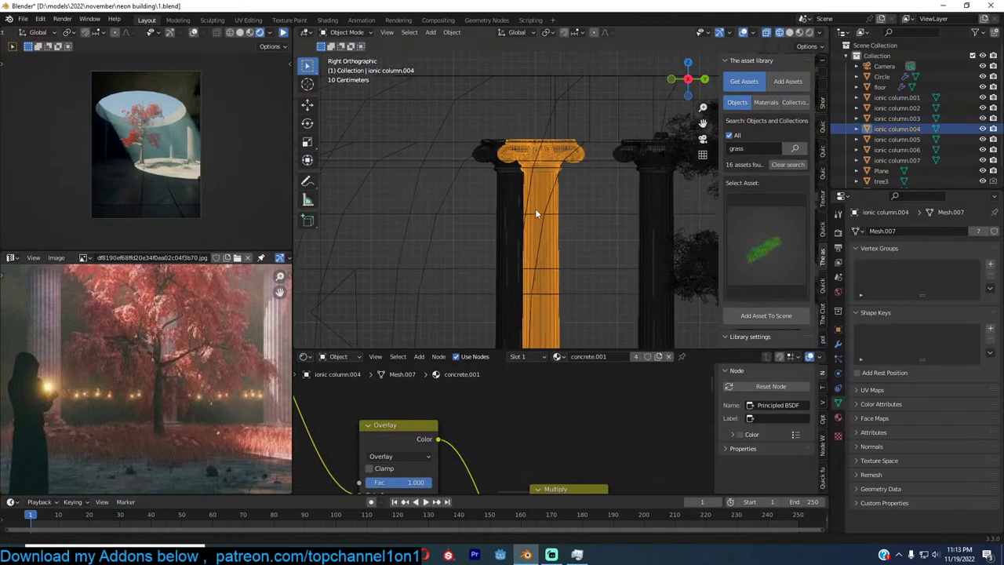
scroll(535, 210, up, 3)
key(KP_0)
key(z)
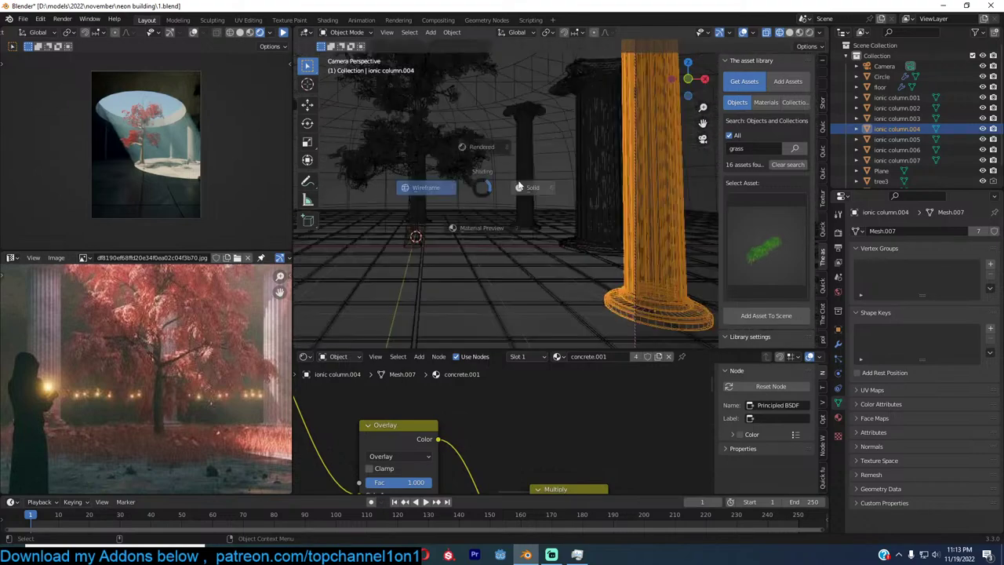
click(527, 187)
scroll(556, 234, down, 2)
key(Tab)
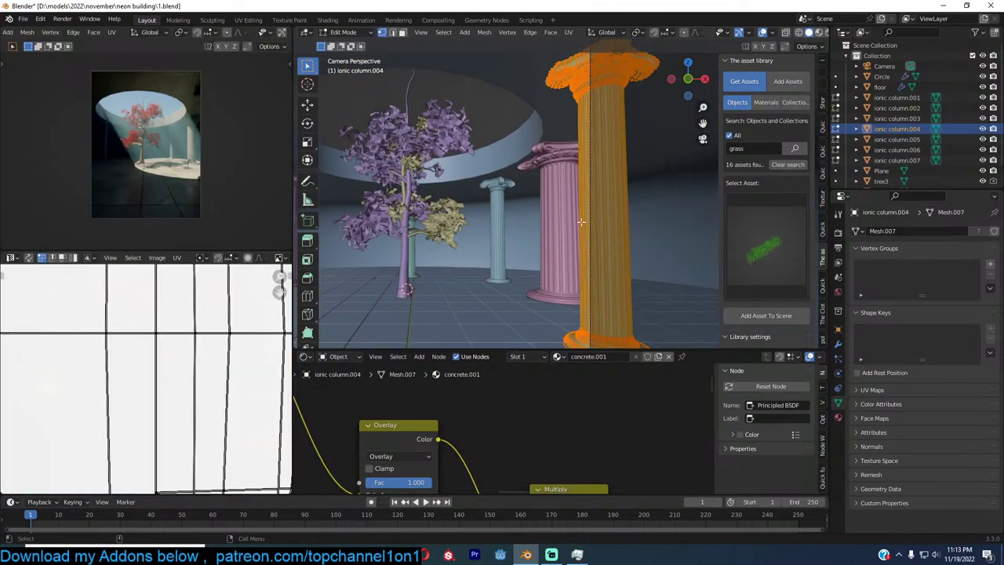
key(alt+q)
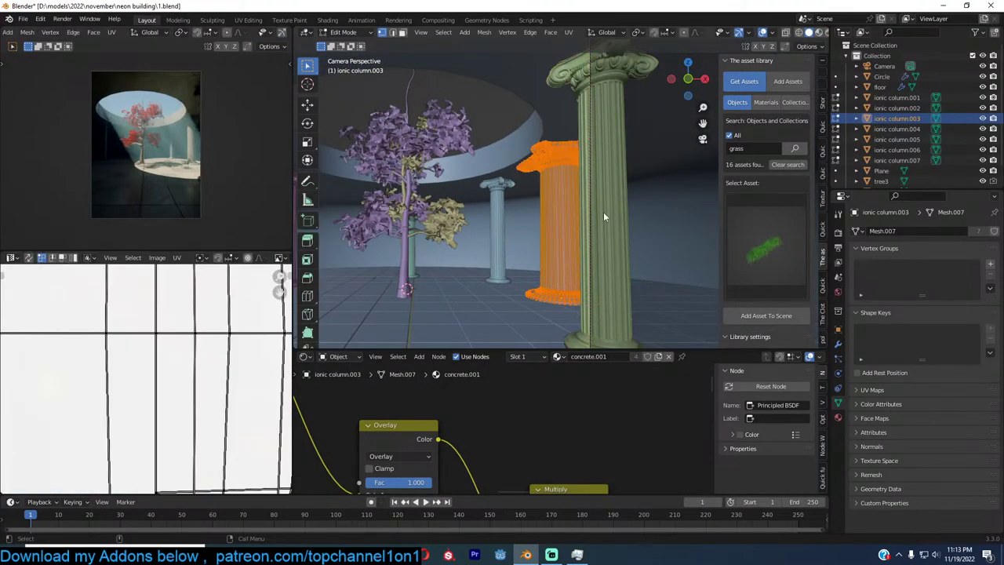
key(Tab)
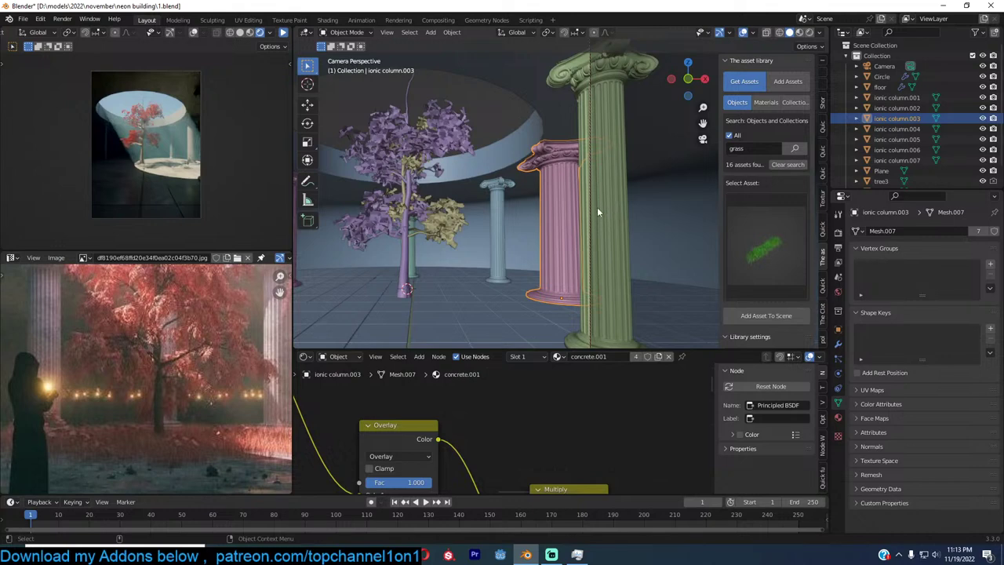
Delete ionic column.004, the large foreground column beside ionic column.003
click(608, 200)
key(x)
click(557, 201)
shift+middle_drag(533, 201, 607, 197)
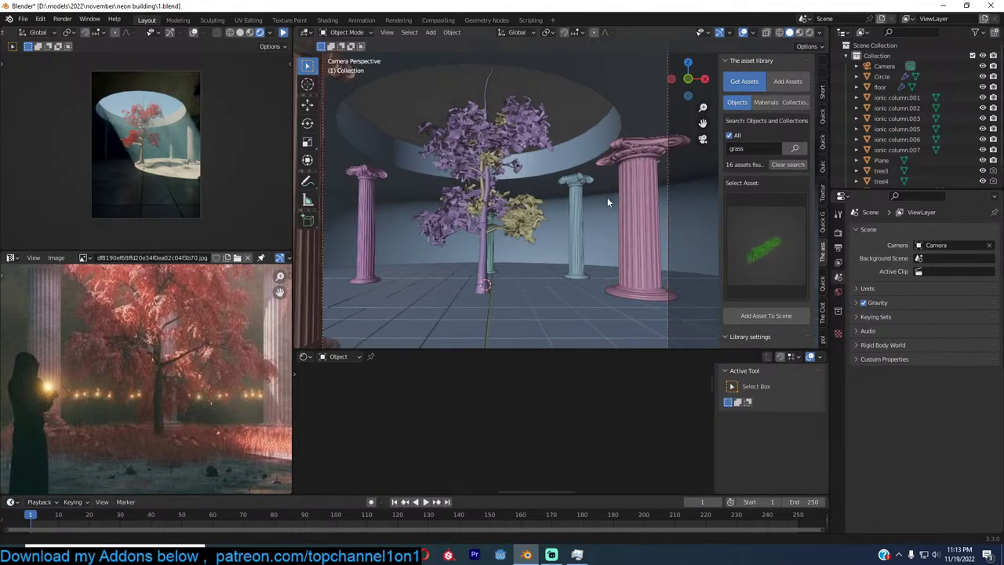
Stretch the capital and upper shaft vertices of the shared column mesh along Z by about 1.8 times via ionic column.003
click(594, 202)
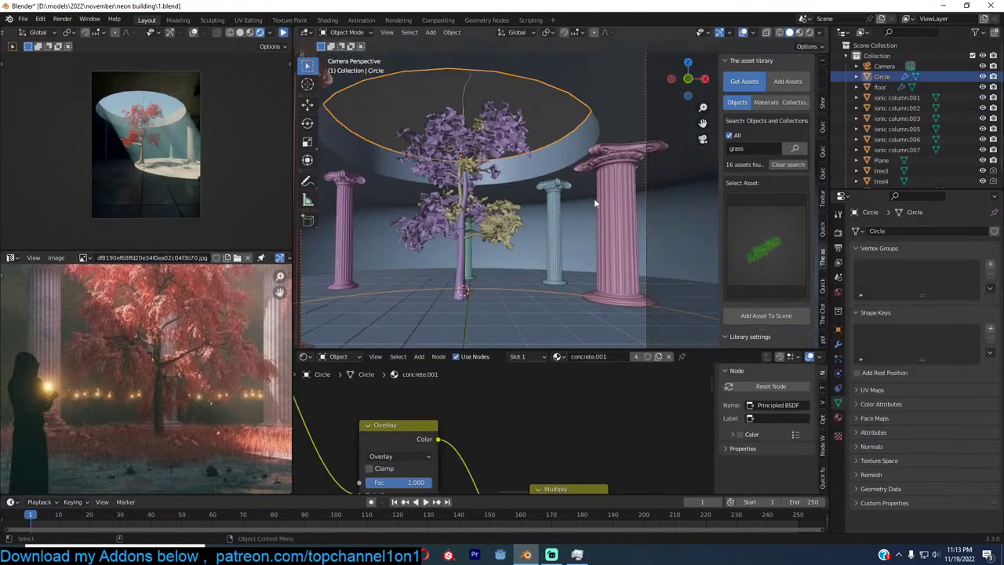
click(616, 181)
key(Tab)
key(alt+z)
drag(535, 98, 682, 185)
key(s)
key(z)
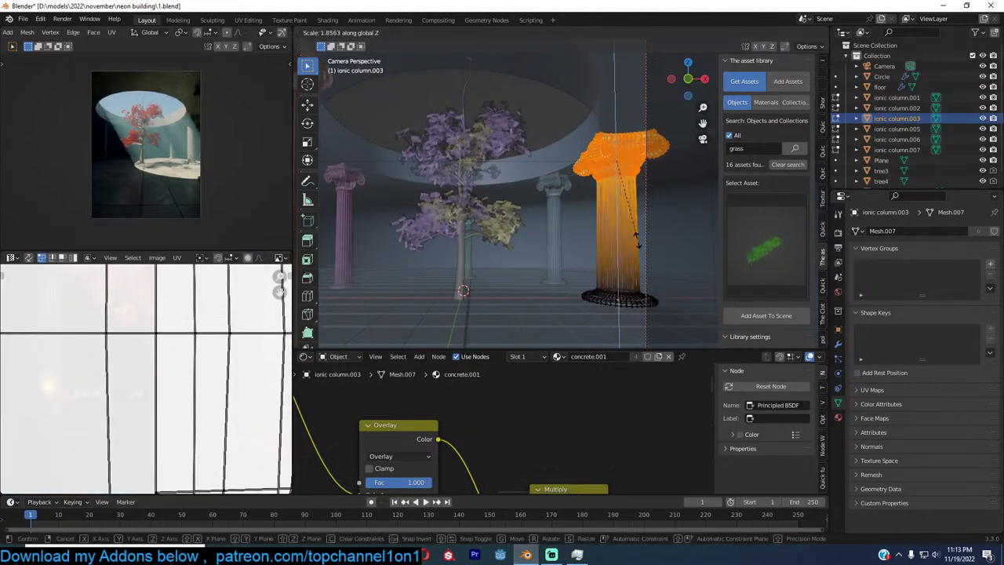
click(641, 228)
key(Tab)
key(alt+z)
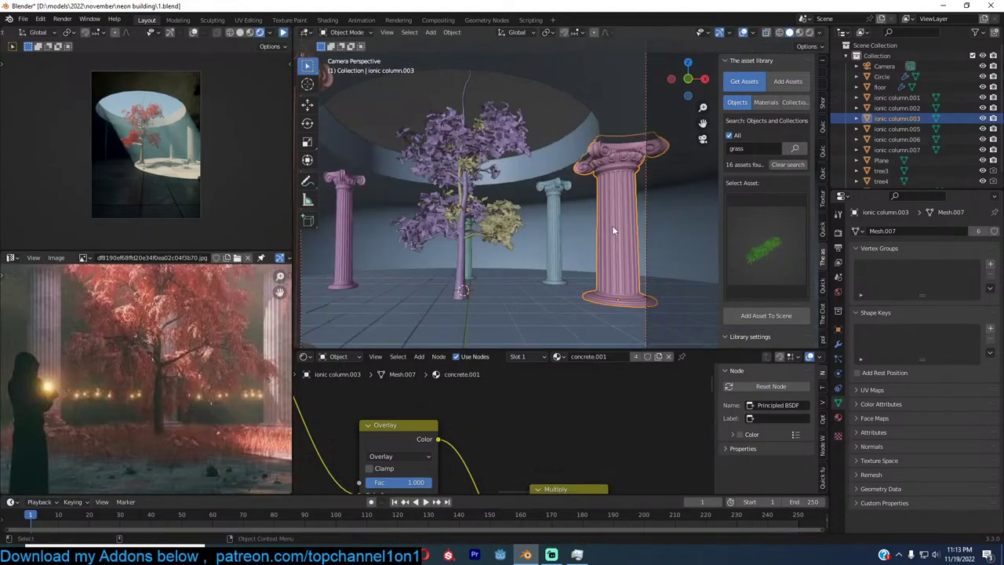
key(alt+a)
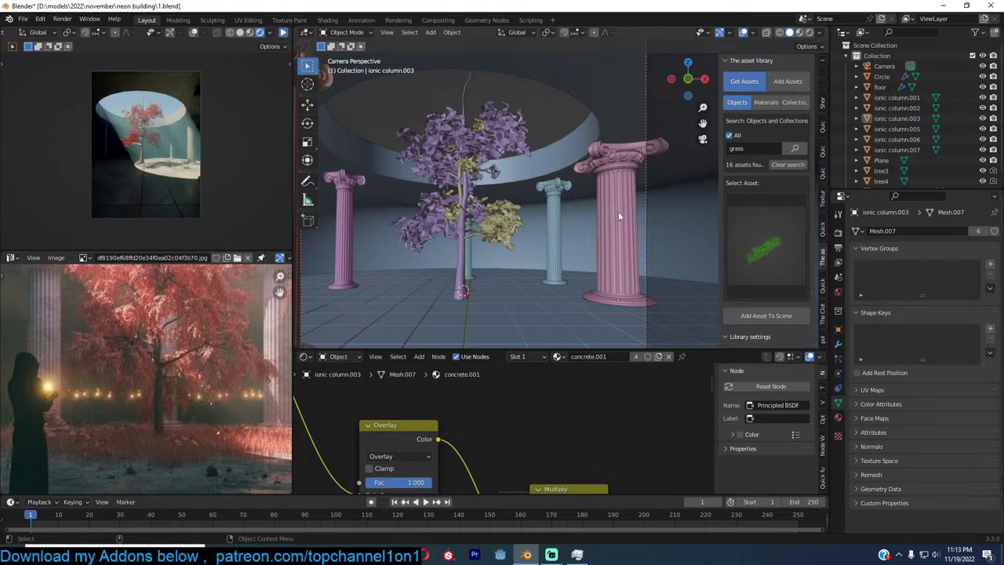
Link ionic column.003's object data to ionic column.002, the column behind it
click(556, 213)
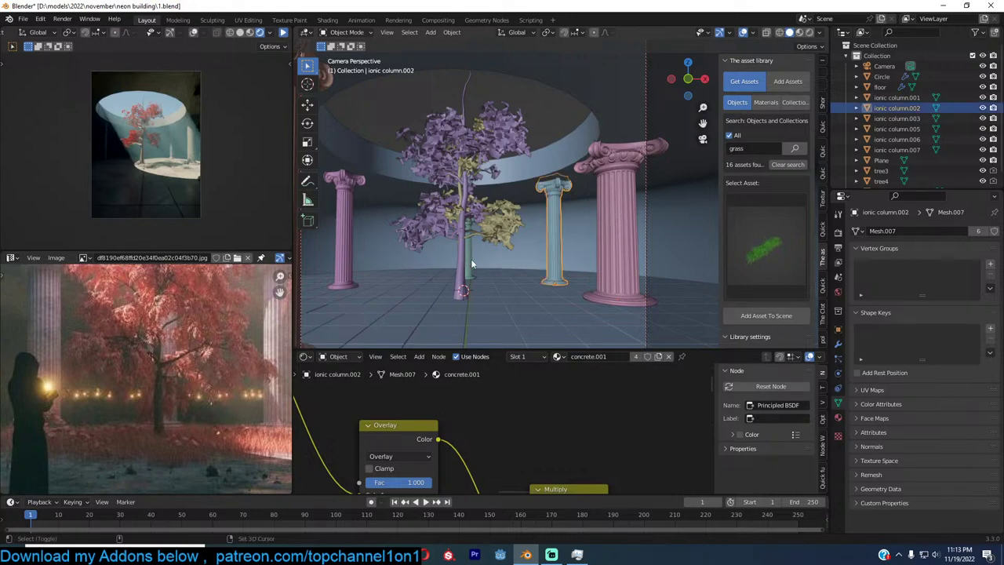
scroll(607, 232, down, 2)
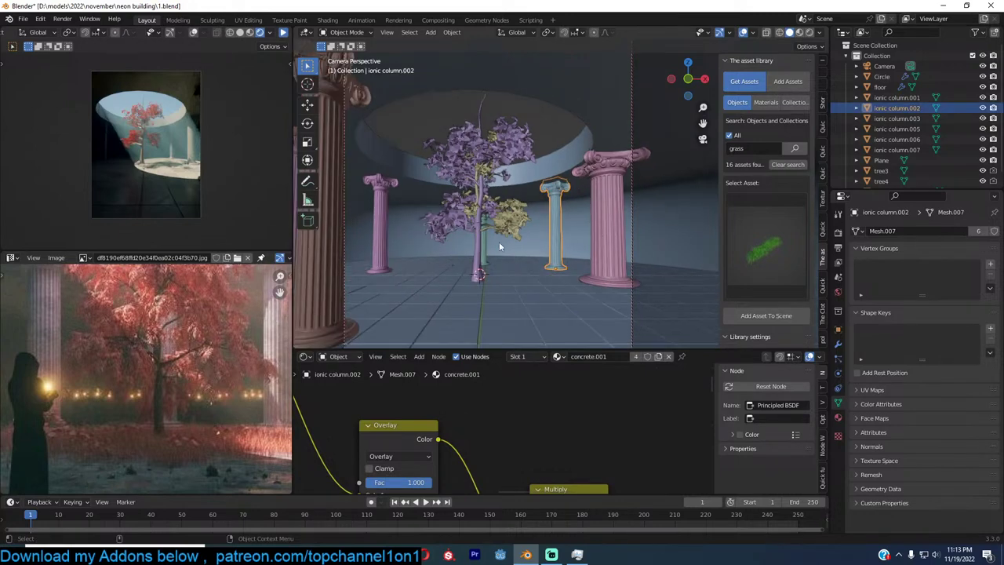
shift+click(599, 223)
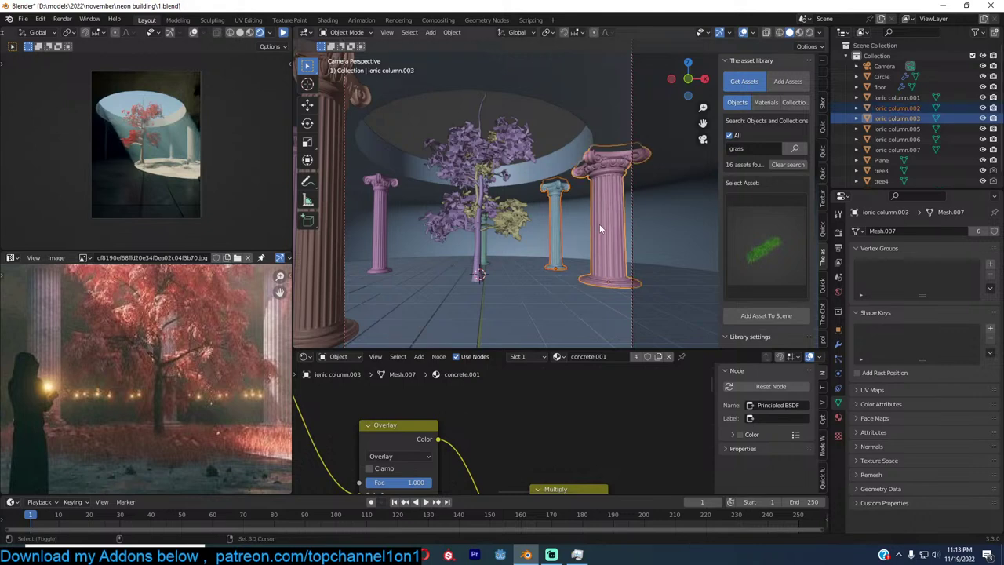
key(ctrl+l)
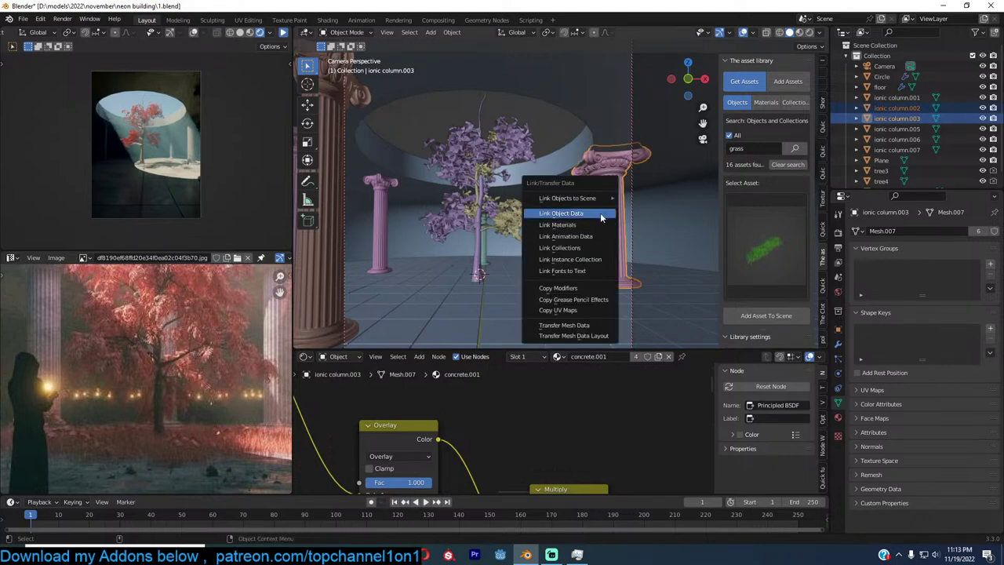
click(600, 213)
Delete ionic column.002, the back column between the tree and ionic column.003
click(562, 223)
key(x)
click(563, 222)
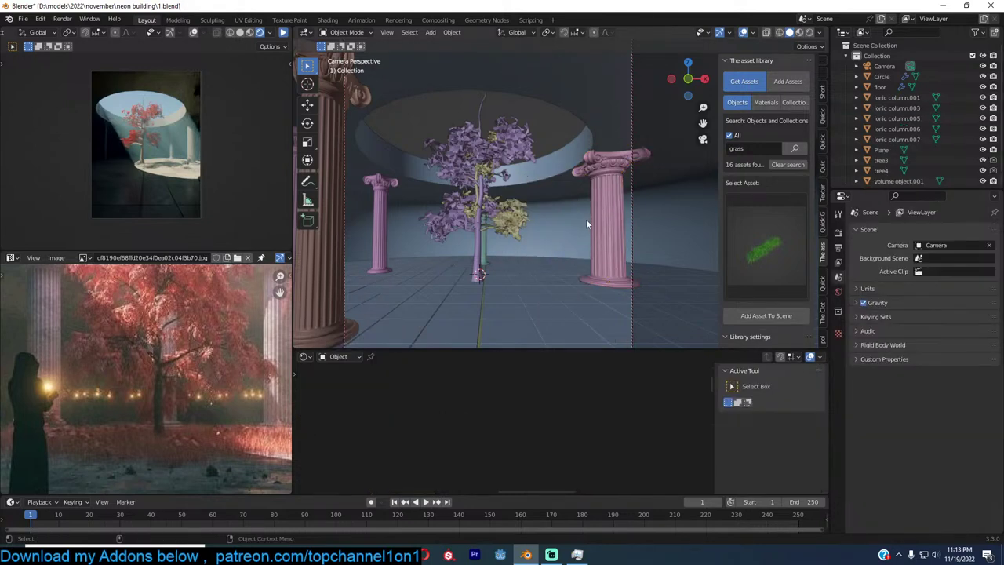
Create a linked duplicate of ionic column.003 and snap it to the 3D cursor placed on the floor behind the original
click(608, 232)
key(alt+d)
right_click(605, 233)
shift+right_drag(560, 259, 555, 266)
right_click(554, 267)
key(shift+s)
click(549, 200)
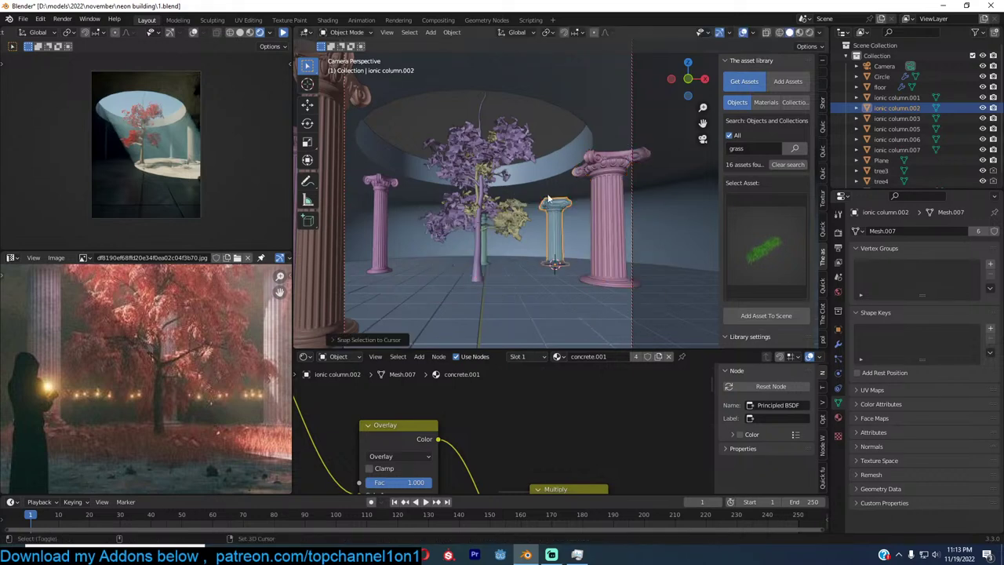
Shift the new back column slightly across the floor plane towards the camera, keeping its height
key(g)
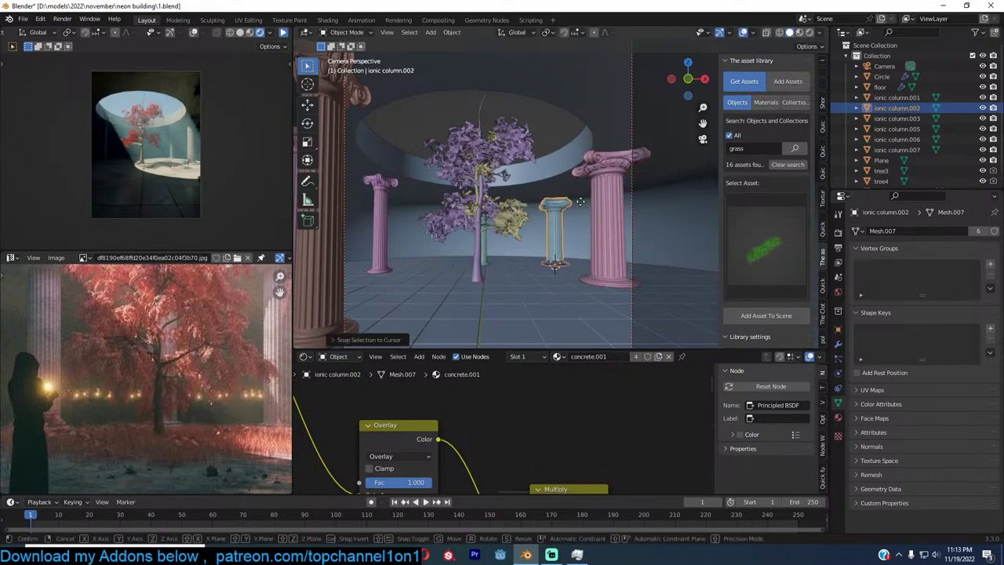
key(shift+z)
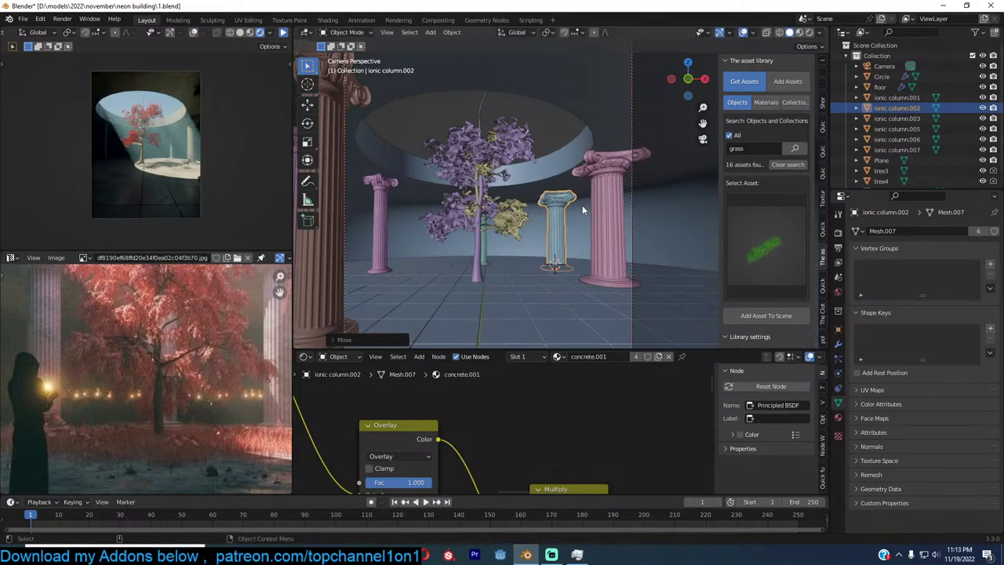
key(z)
right_click(583, 222)
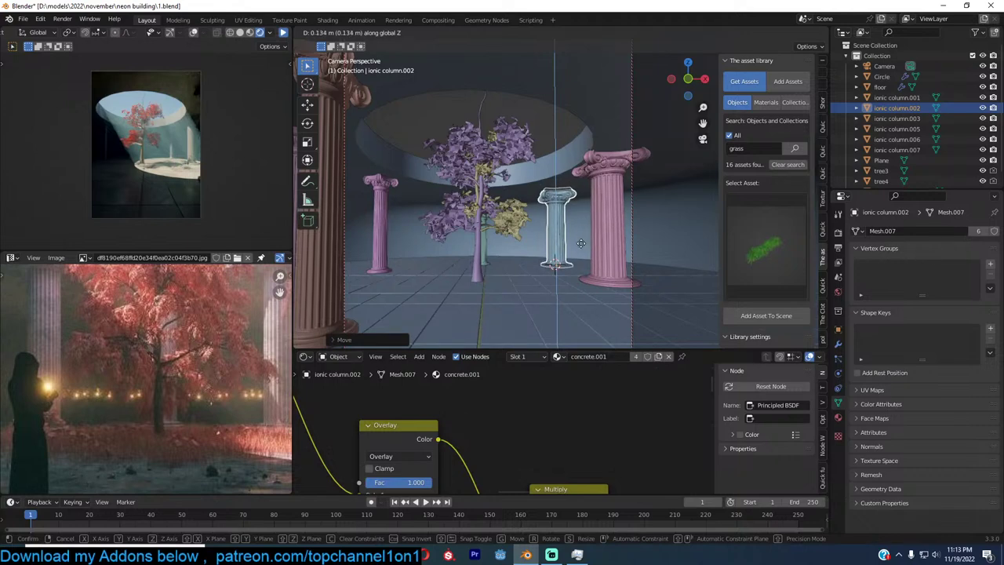
Delete the older columns ionic column.005, .007, .001 and .006
click(391, 219)
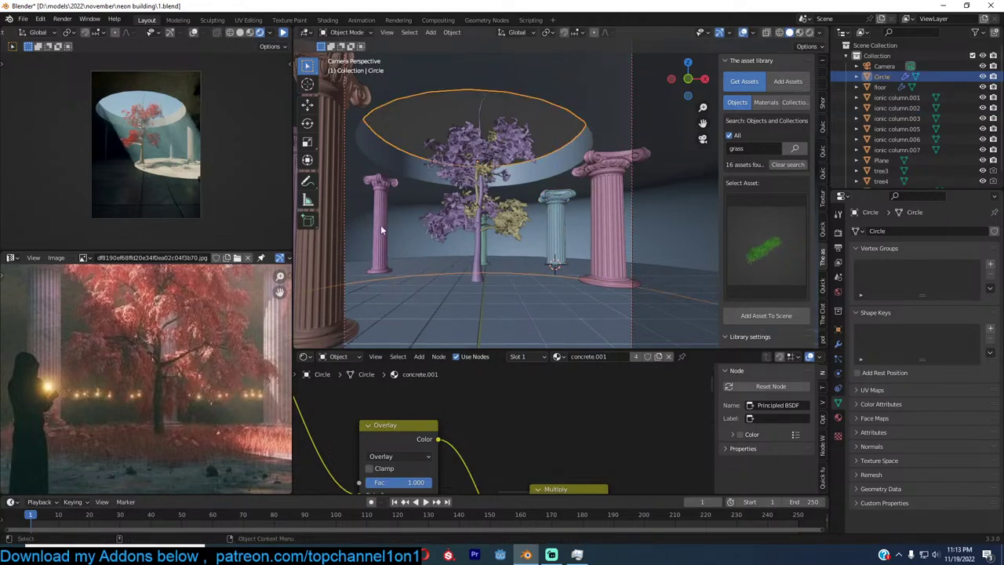
click(381, 224)
shift+middle_drag(380, 224, 461, 209)
shift+click(399, 208)
key(x)
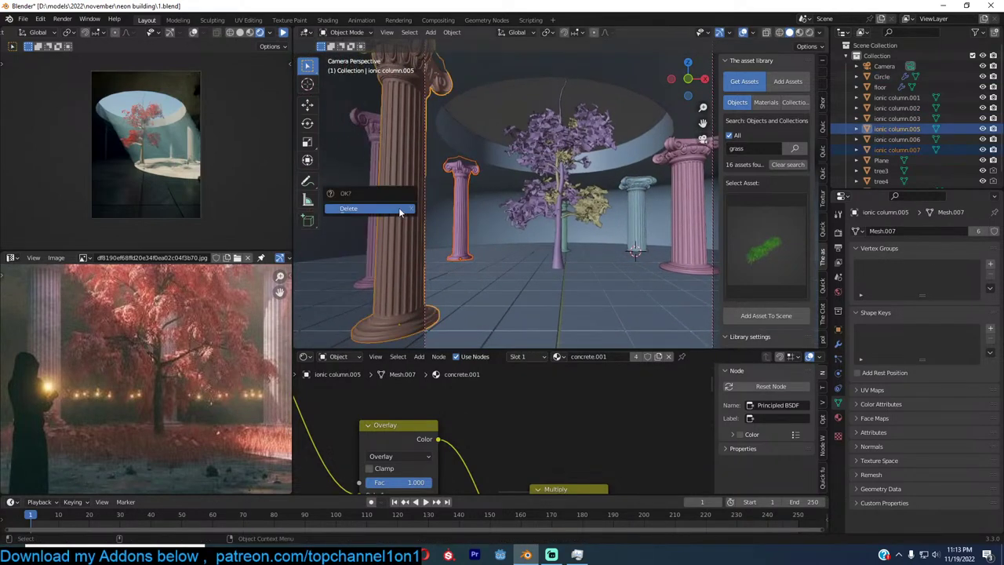
click(399, 207)
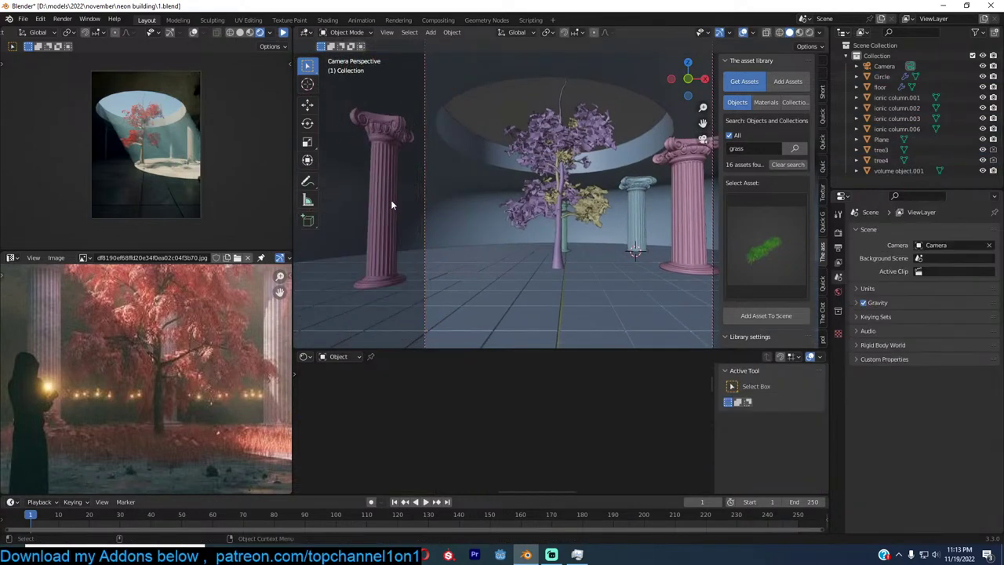
click(566, 239)
key(x)
click(569, 239)
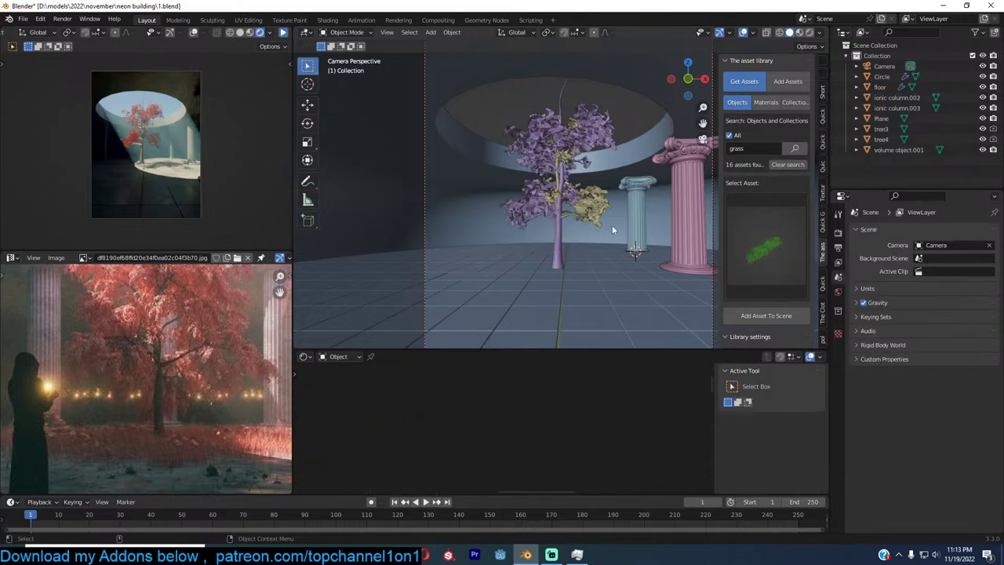
Make a linked duplicate of ionic column.002 and move it about 6.1 m along negative X, to the tree's other side
click(640, 218)
key(g)
key(x)
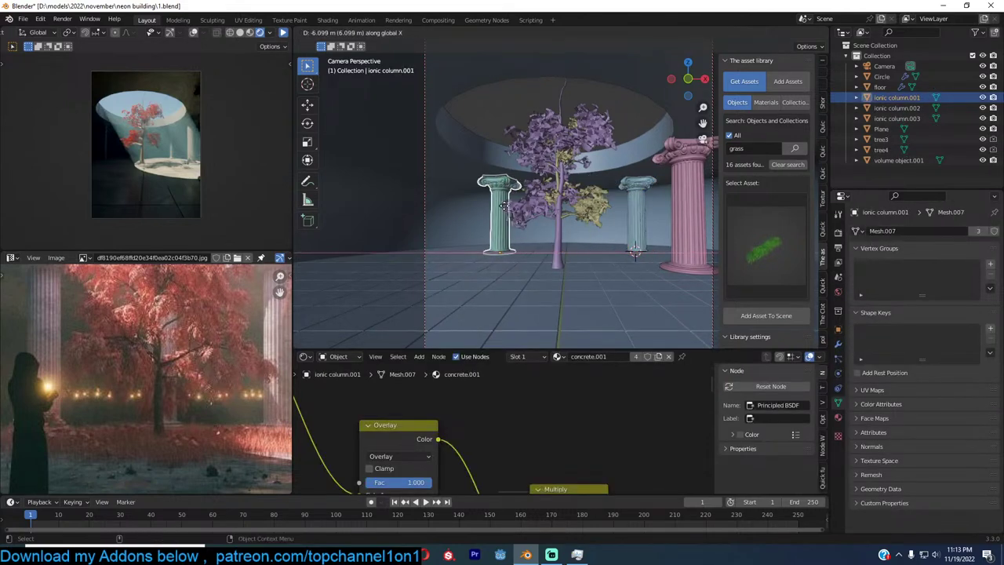
click(503, 218)
Rotate the duplicated back column about Z and shift it slightly across the floor plane towards the camera
key(r)
key(z)
click(532, 226)
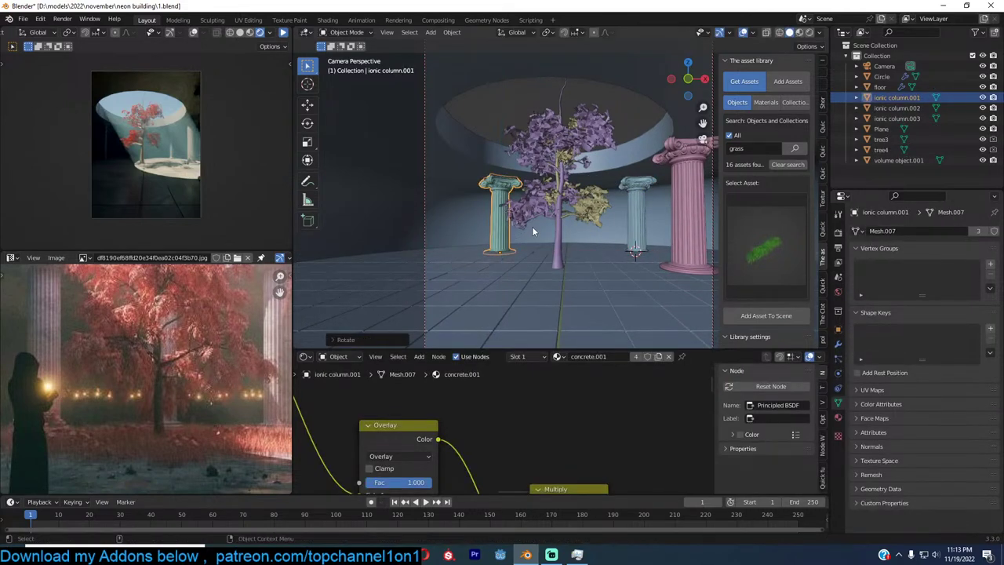
key(g)
key(shift+z)
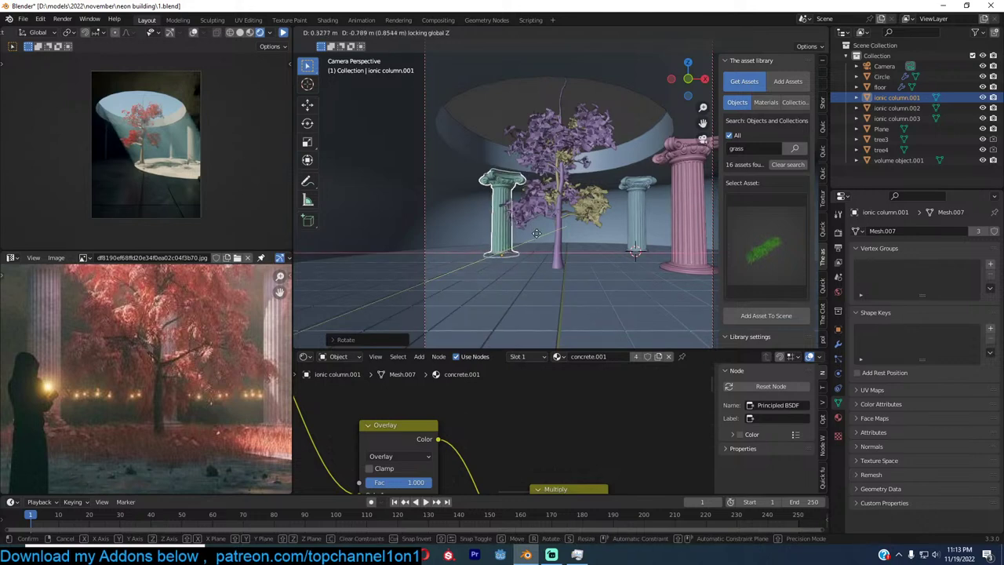
click(596, 224)
Move ionic column.002 across the floor plane towards the camera and rotate it about -32° around Z
click(622, 209)
click(645, 206)
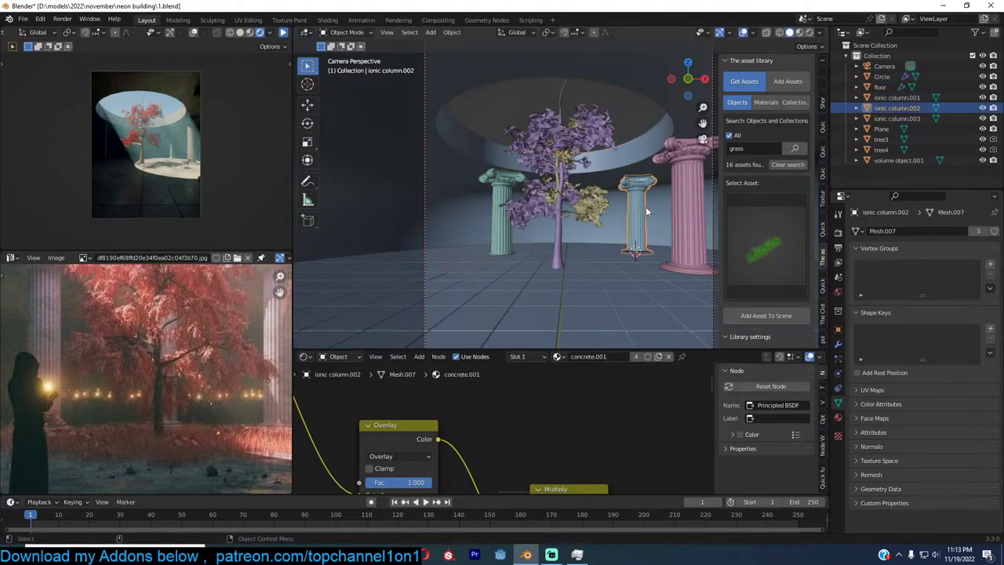
key(g)
key(shift+z)
click(644, 220)
key(r)
key(z)
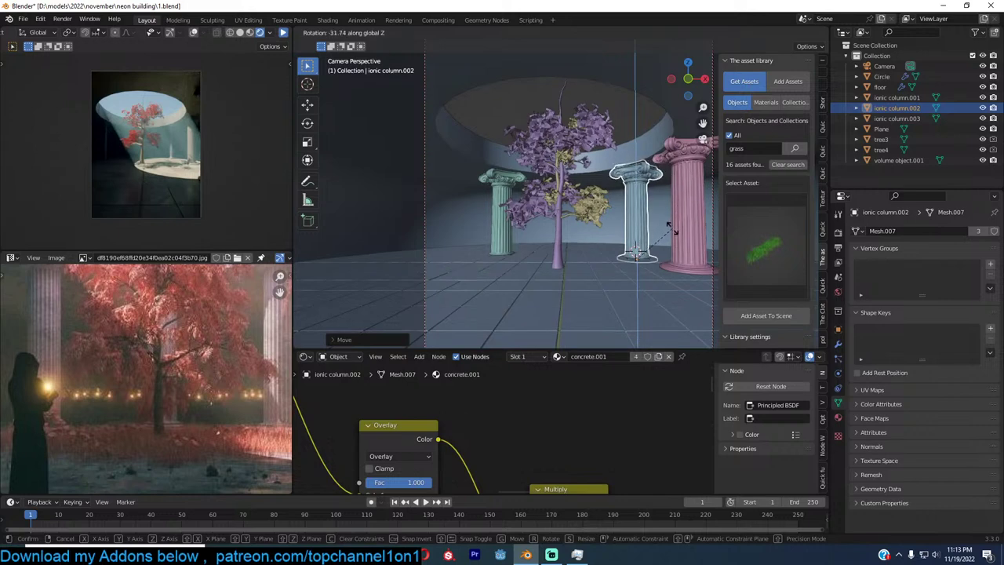
click(668, 232)
key(alt+d)
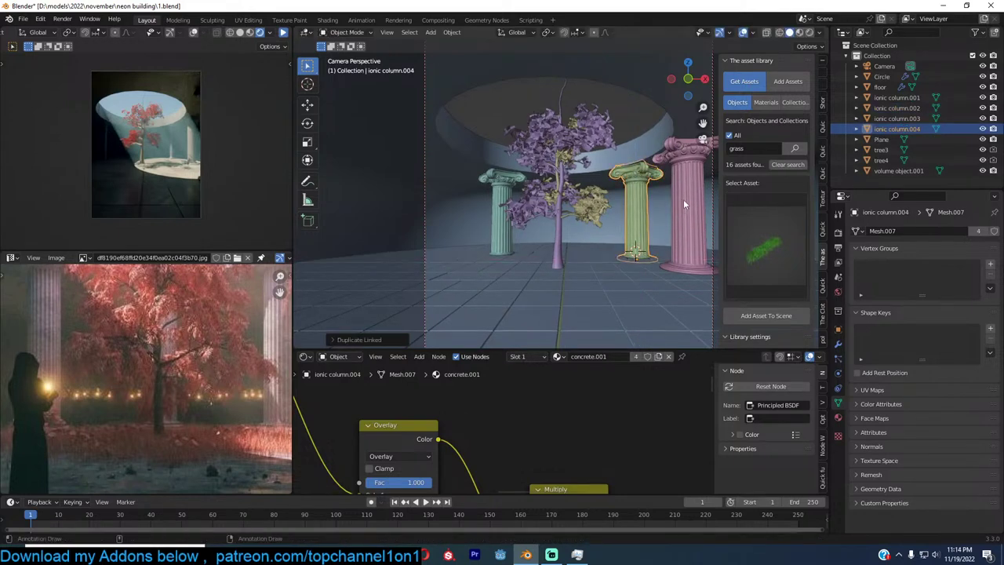
key(z)
right_click(679, 204)
key(x)
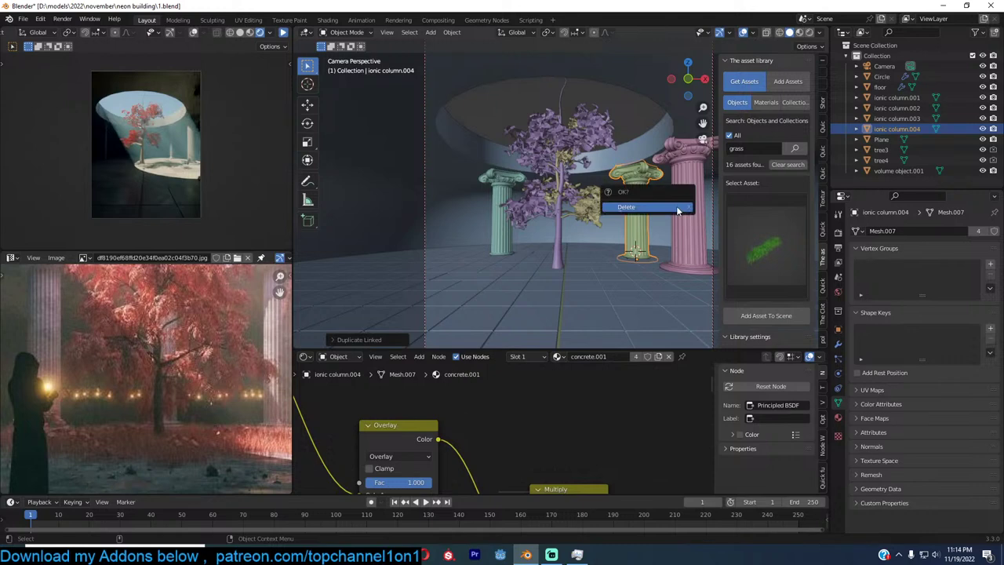
right_click(679, 208)
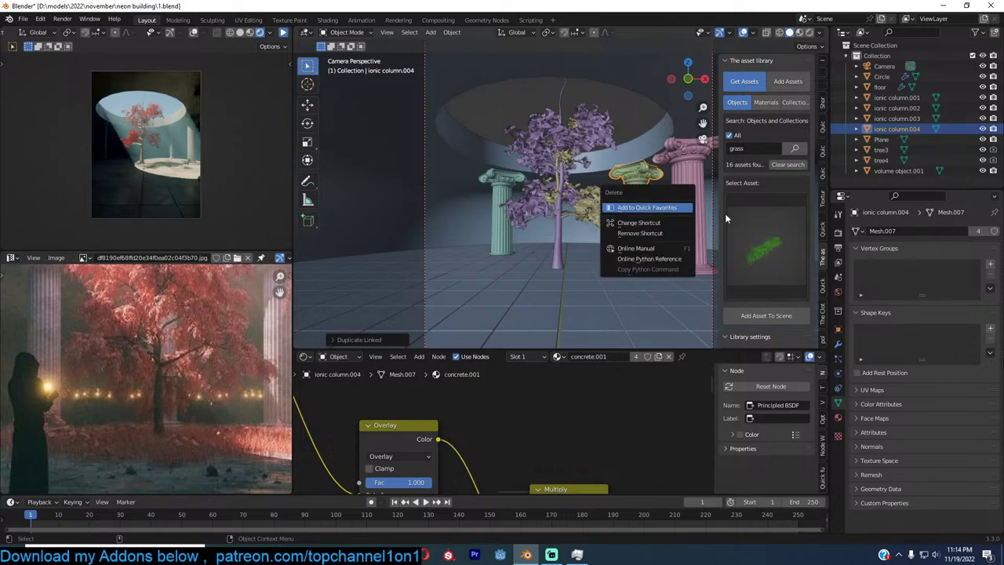
key(Escape)
Place a linked duplicate of ionic column.003 about 6.8 m along negative X, on the opposite side of the hall
key(g)
key(x)
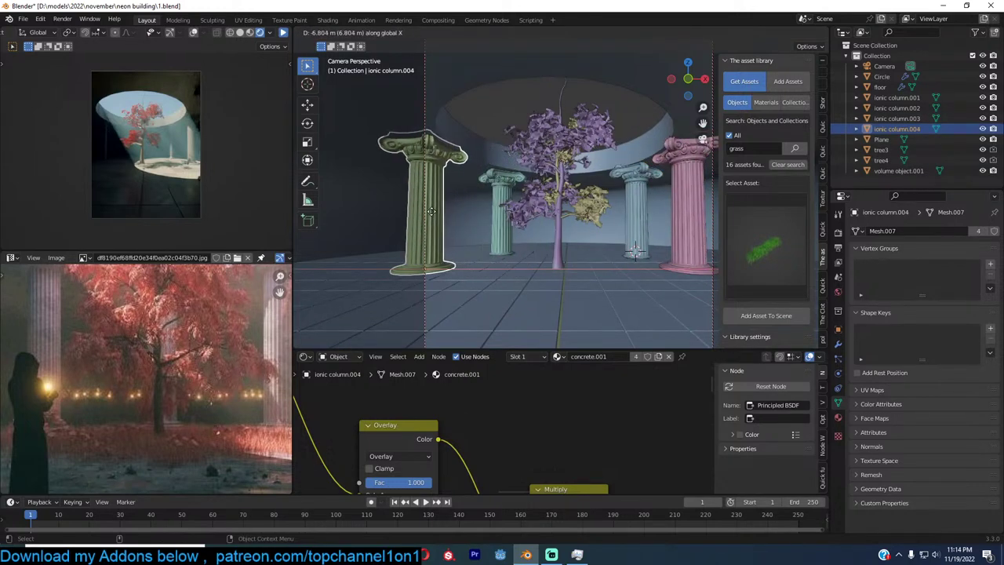
click(437, 213)
click(277, 119)
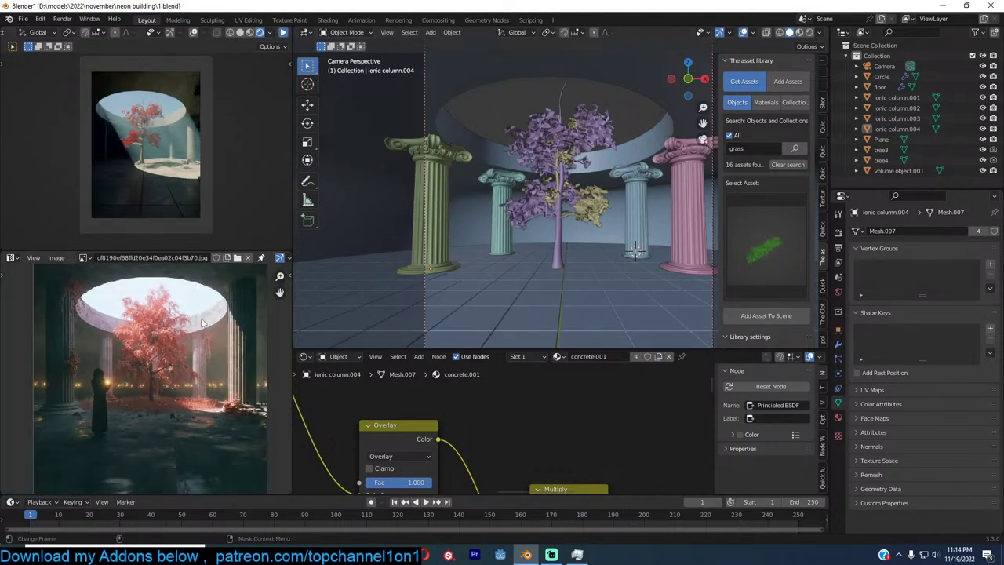
Pick the grass generator asset with the dark teal preview from the grass results and add it to the scene
scroll(200, 318, down, 3)
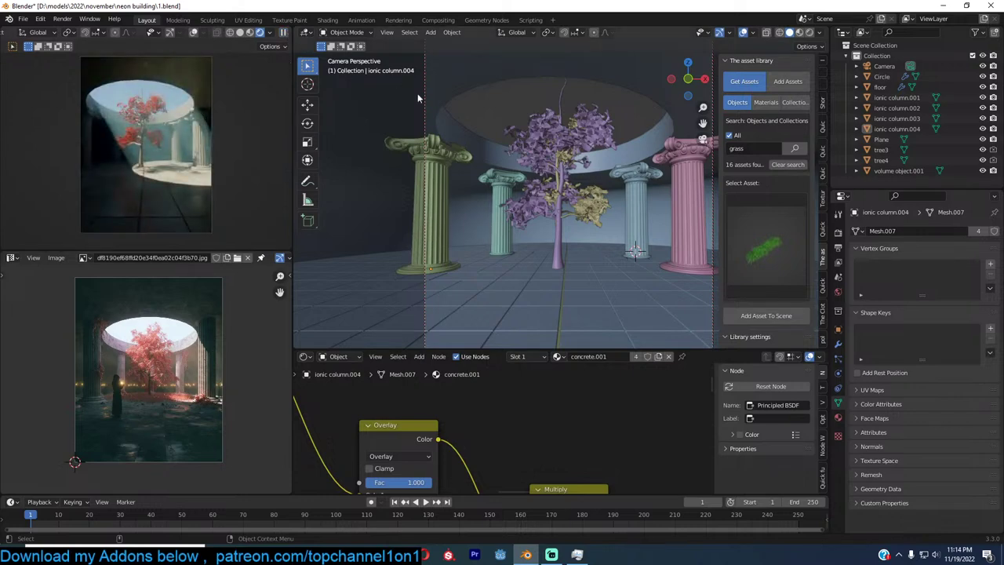
click(744, 238)
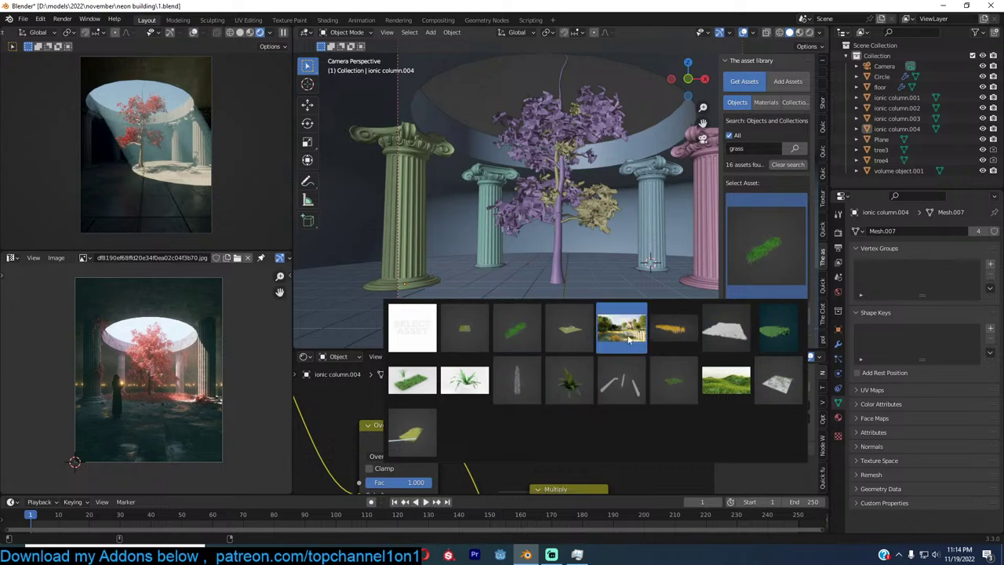
click(780, 336)
click(760, 265)
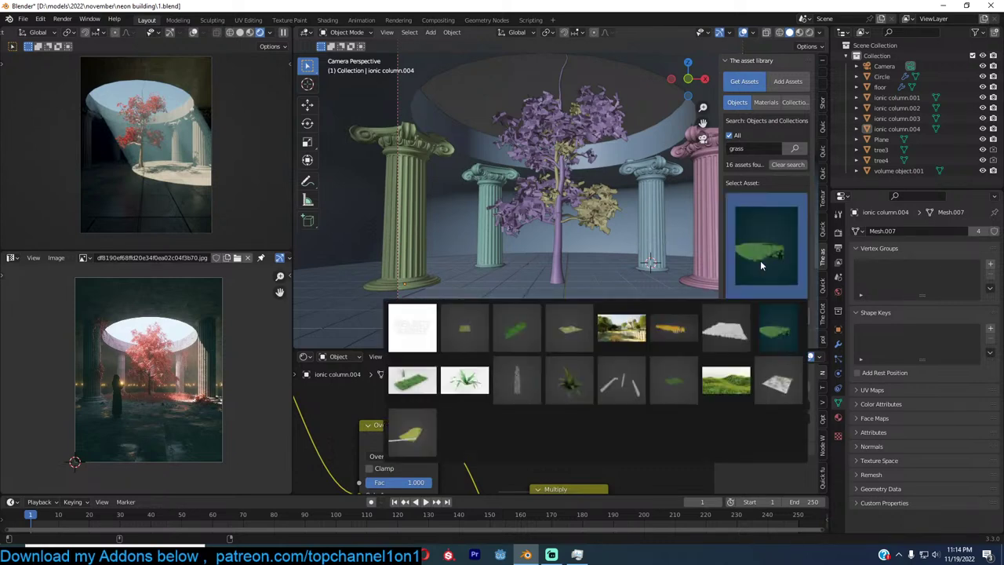
click(760, 265)
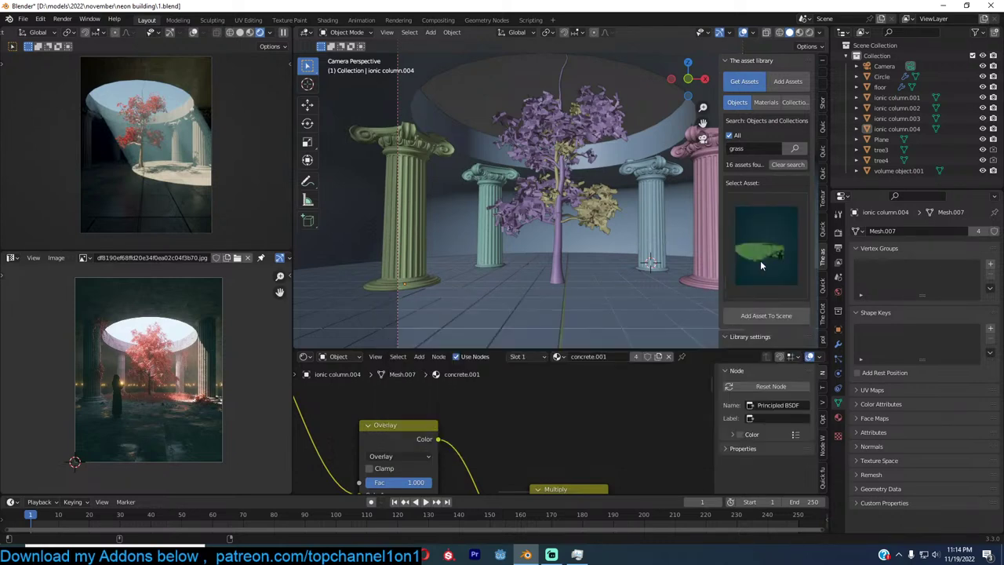
click(765, 315)
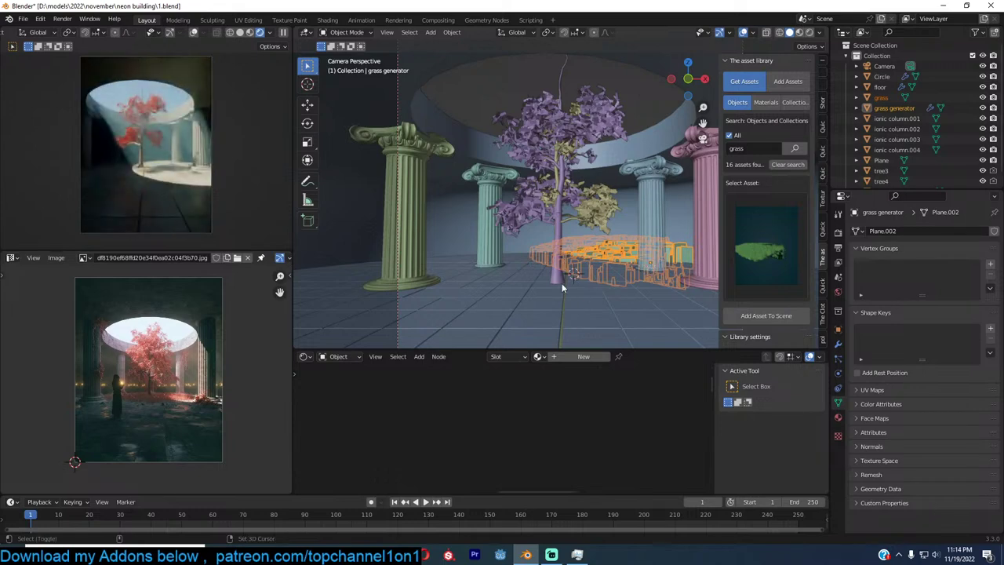
Snap the grass objects to the 3D cursor at the tree's base, shift them sideways and scale them to about 0.5
key(shift+s)
click(586, 227)
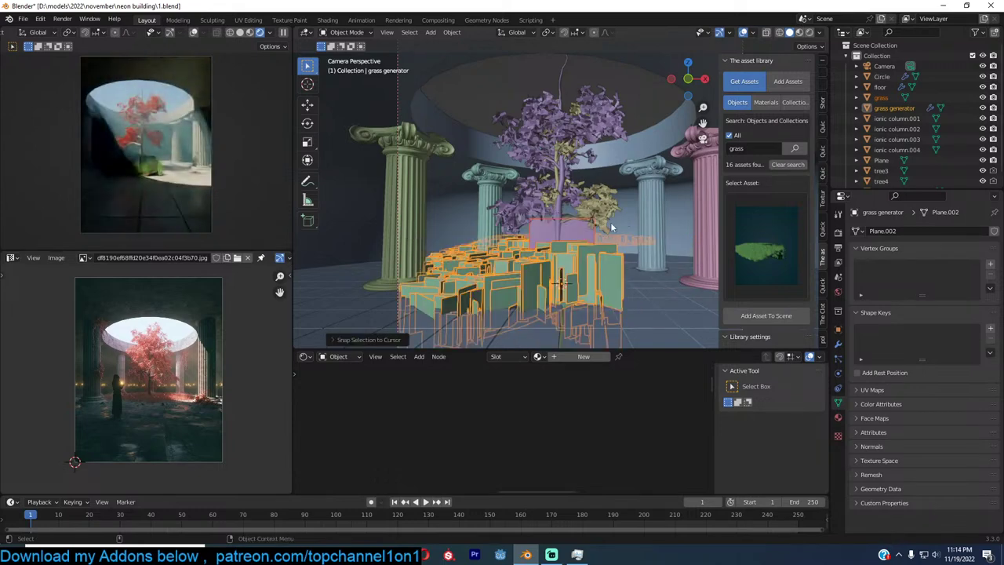
key(g)
click(663, 227)
key(s)
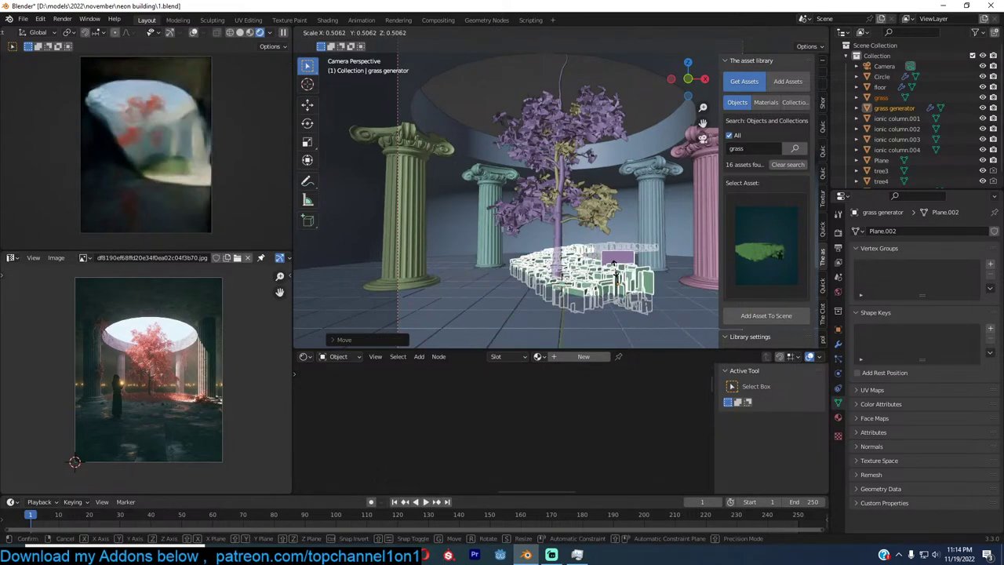
click(614, 267)
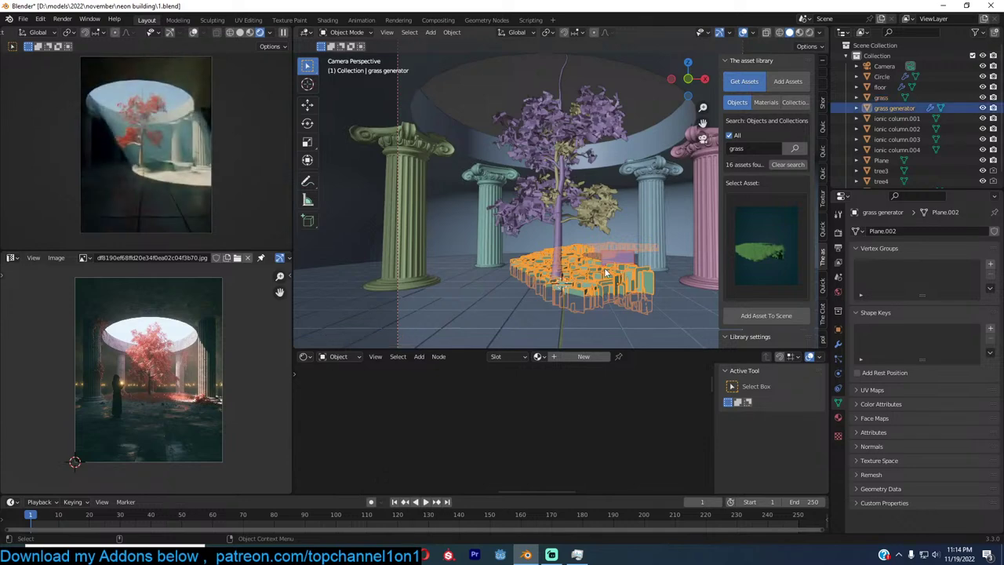
Set the grass material's Diffuse BSDF colour to dark red and its Translucent BSDF colour to coral
click(618, 258)
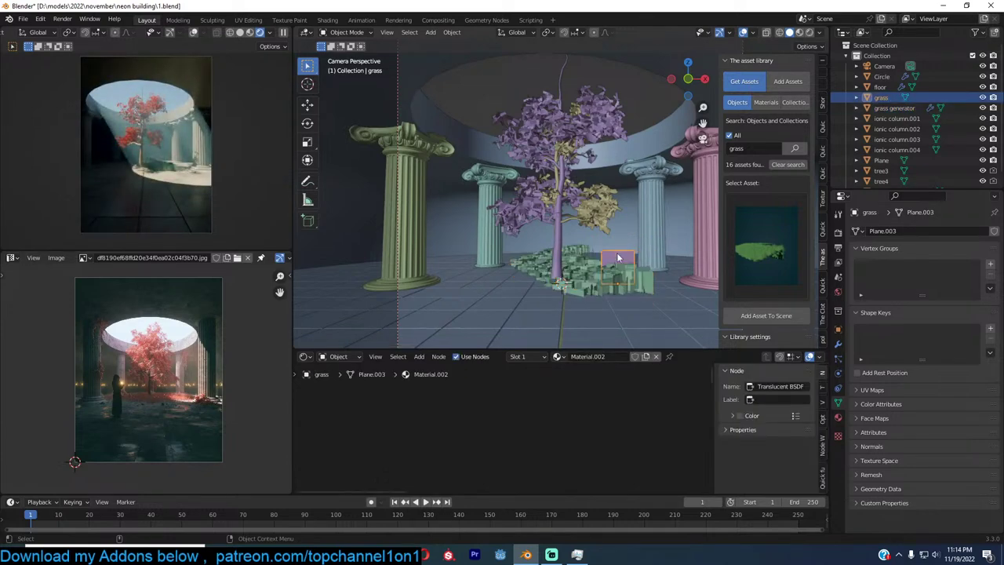
key(Home)
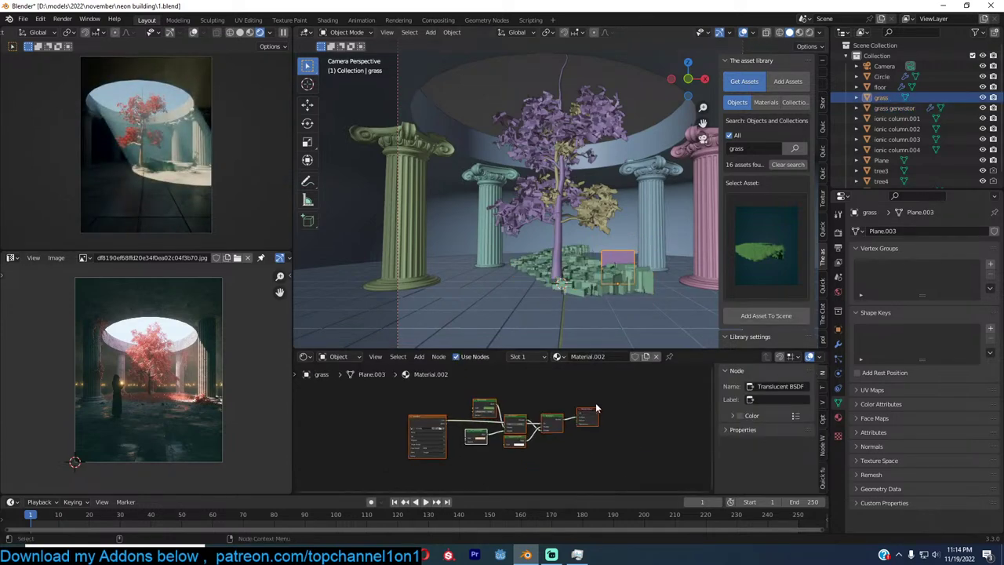
middle_drag(583, 407, 645, 410)
scroll(561, 392, up, 3)
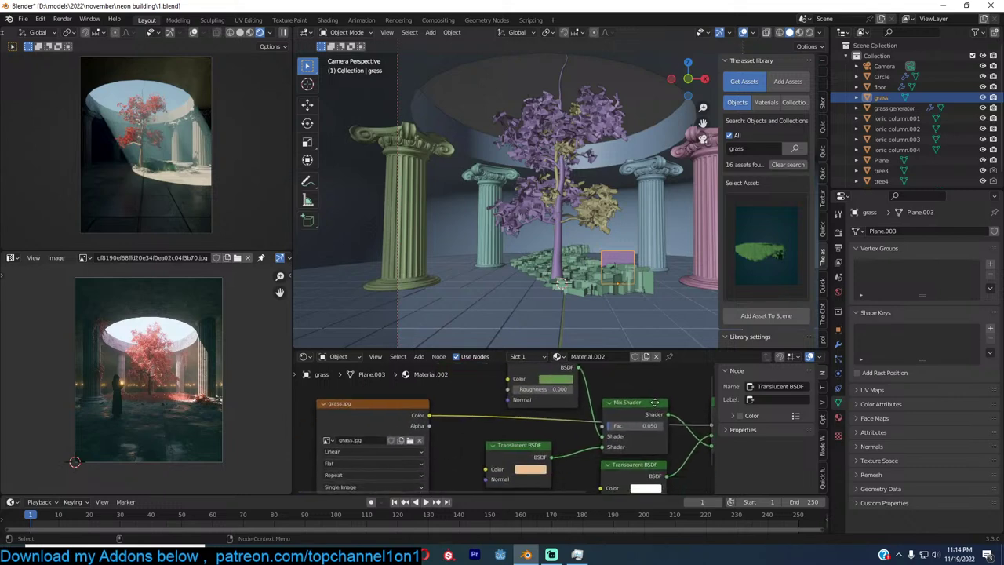
scroll(546, 382, down, 1)
click(524, 379)
scroll(503, 387, up, 1)
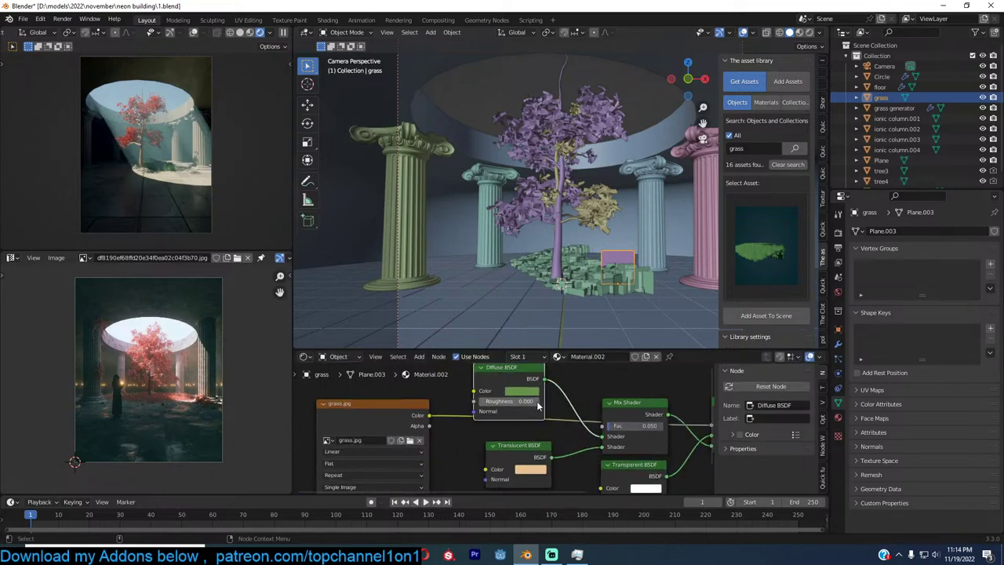
click(534, 390)
click(553, 274)
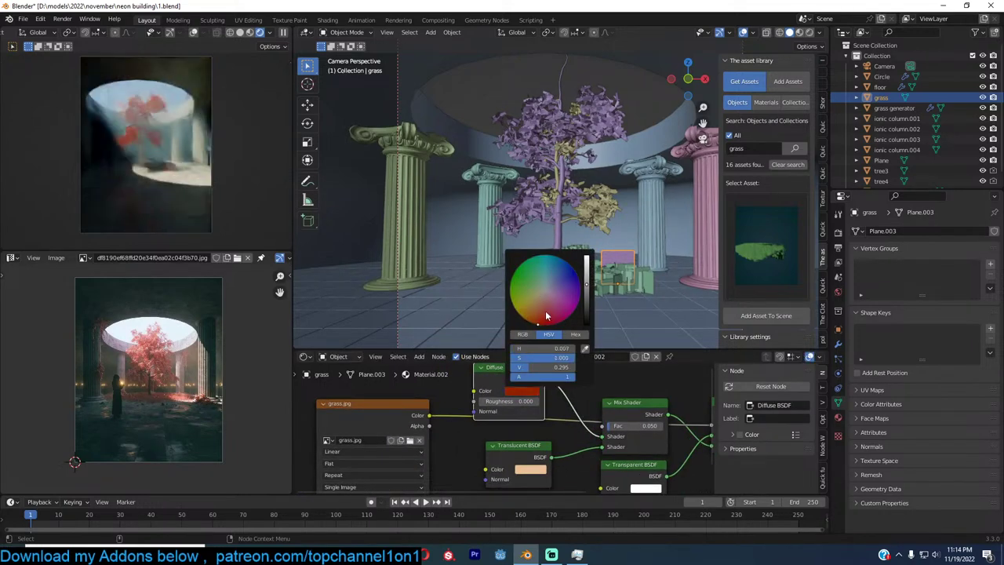
click(530, 469)
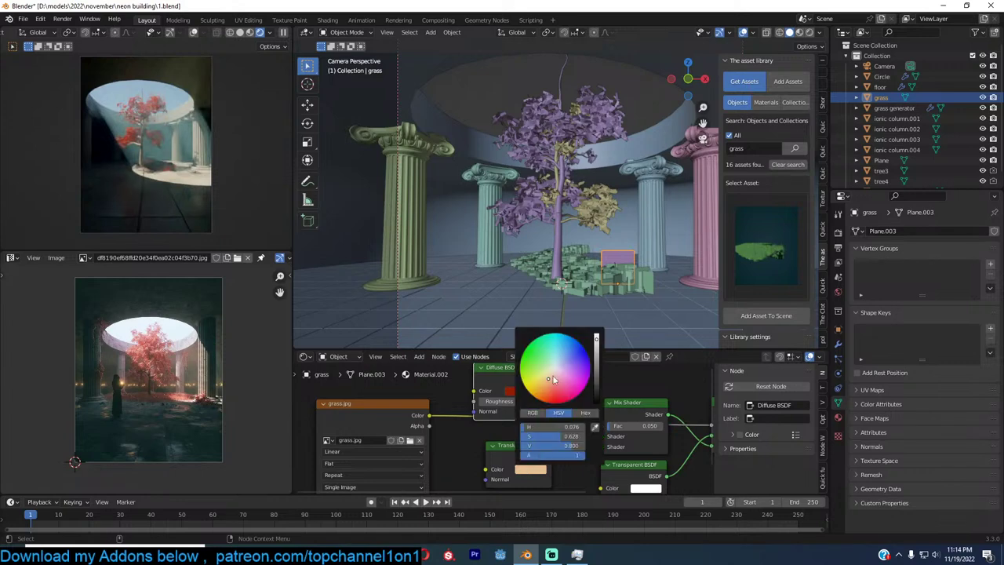
click(553, 380)
Raise the grass Diffuse BSDF colour's value to 1.000 and shift its hue to orange
click(524, 391)
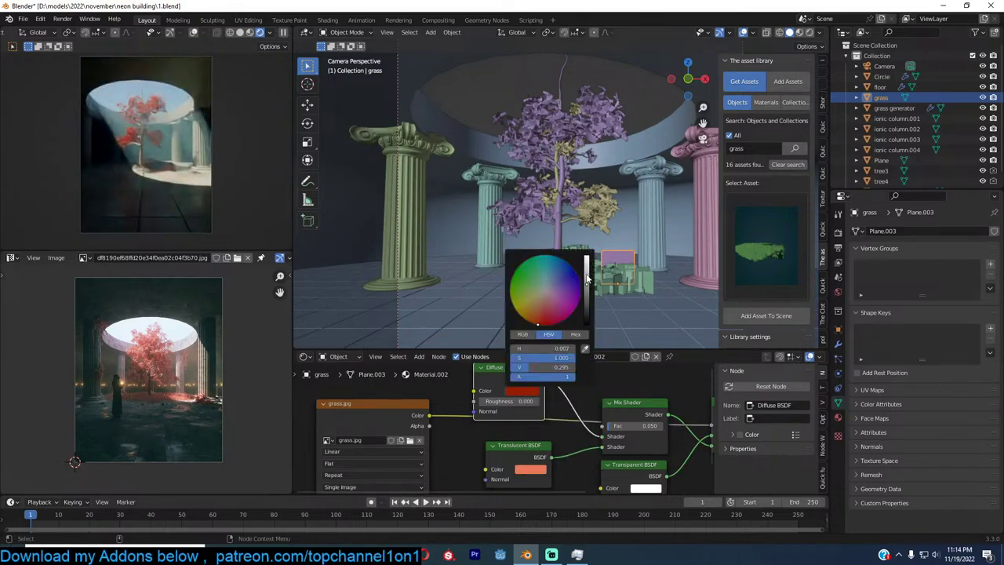
drag(586, 276, 586, 255)
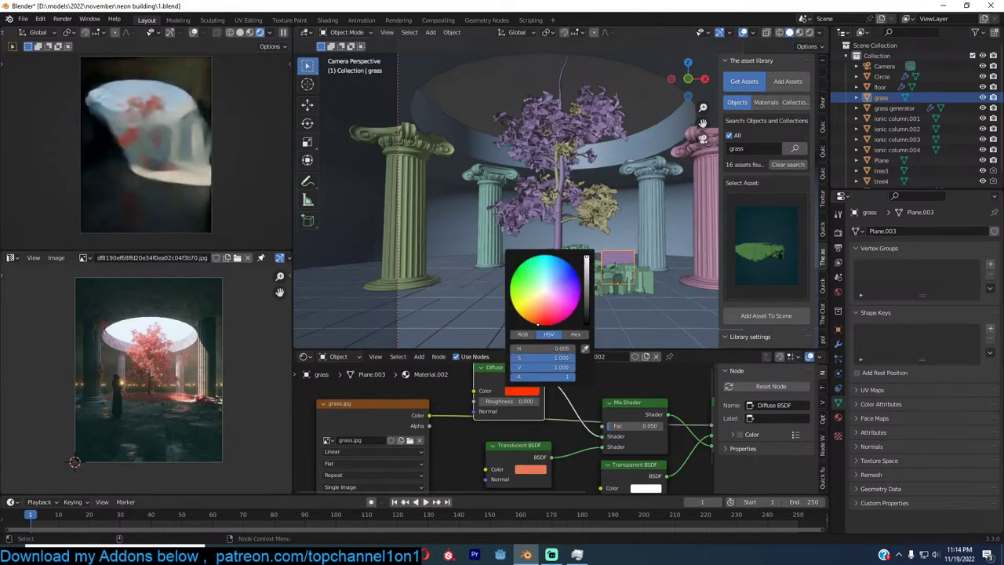
click(541, 320)
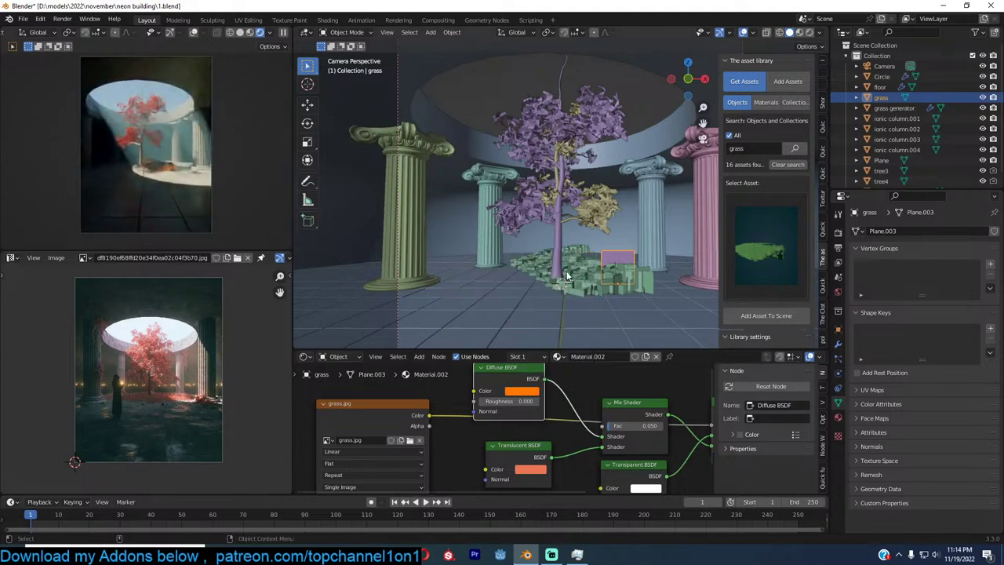
Delete the grass generator's winding strip geometry in Edit Mode, working in a wireframe top view
click(568, 276)
key(KP_7)
scroll(601, 200, down, 3)
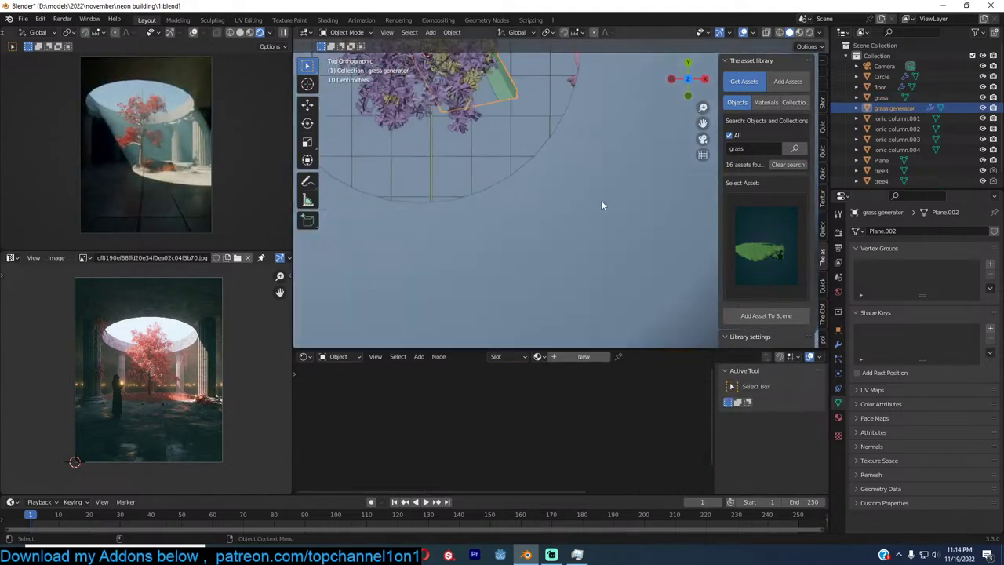
key(z)
click(455, 96)
shift+middle_drag(483, 85, 513, 174)
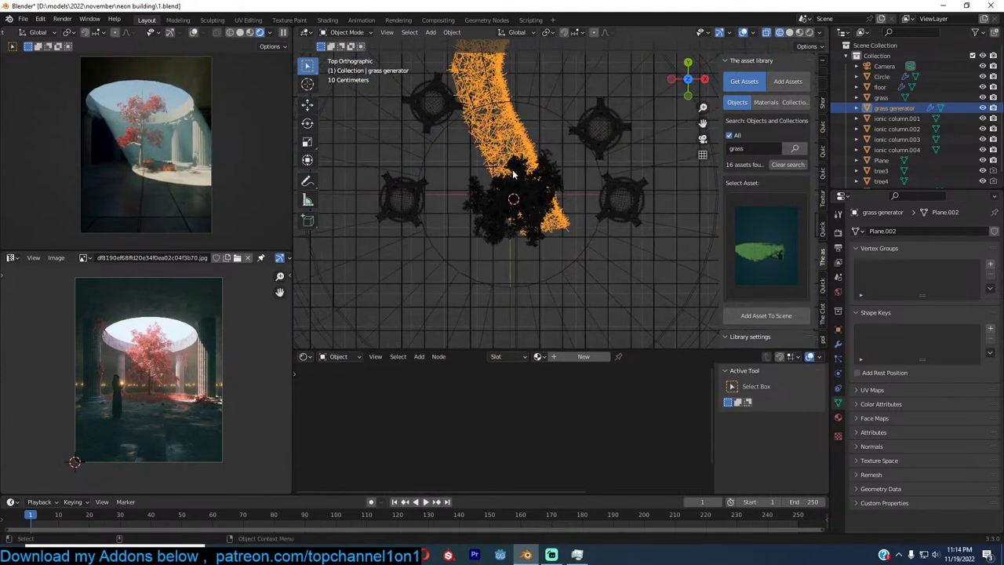
scroll(522, 151, down, 3)
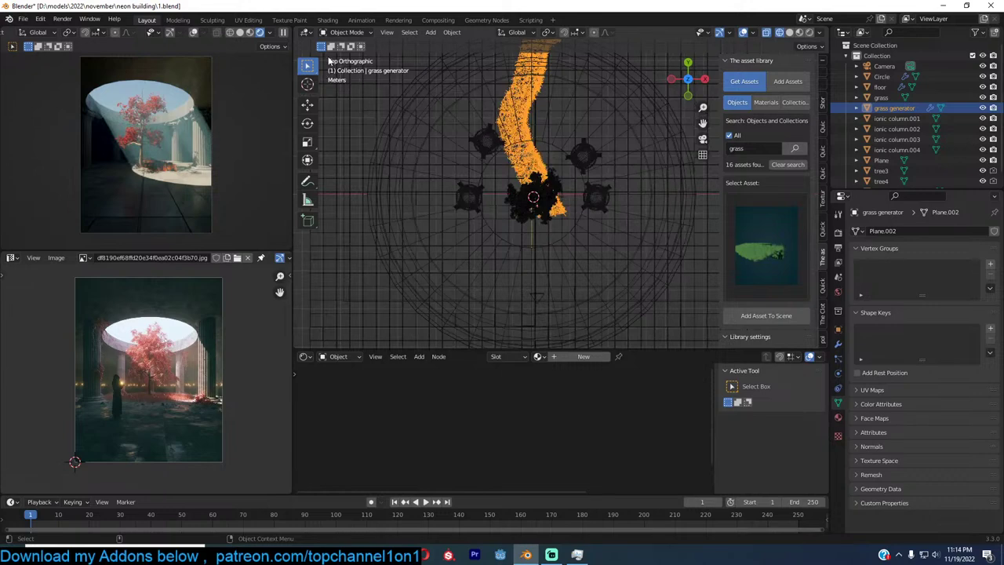
click(306, 105)
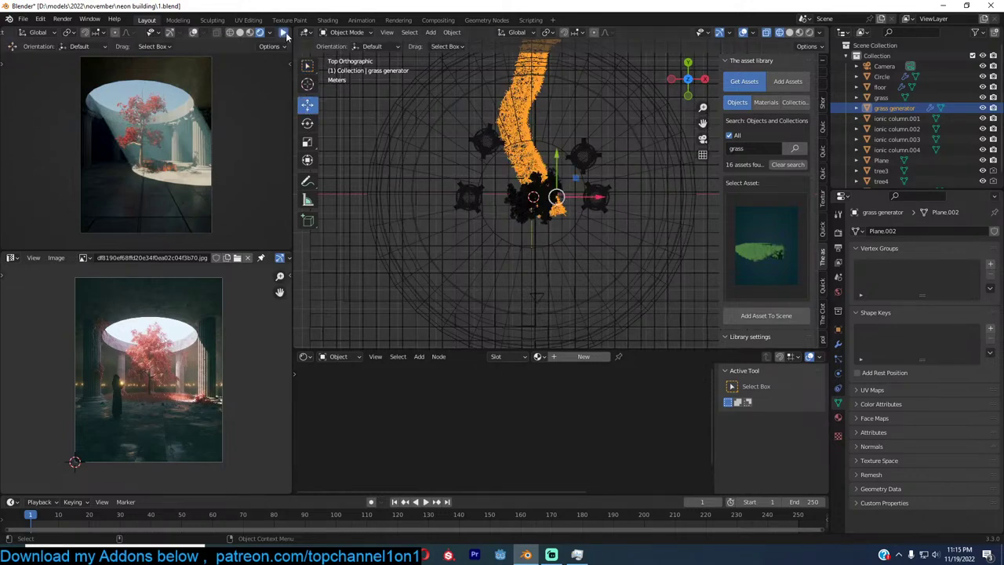
key(Tab)
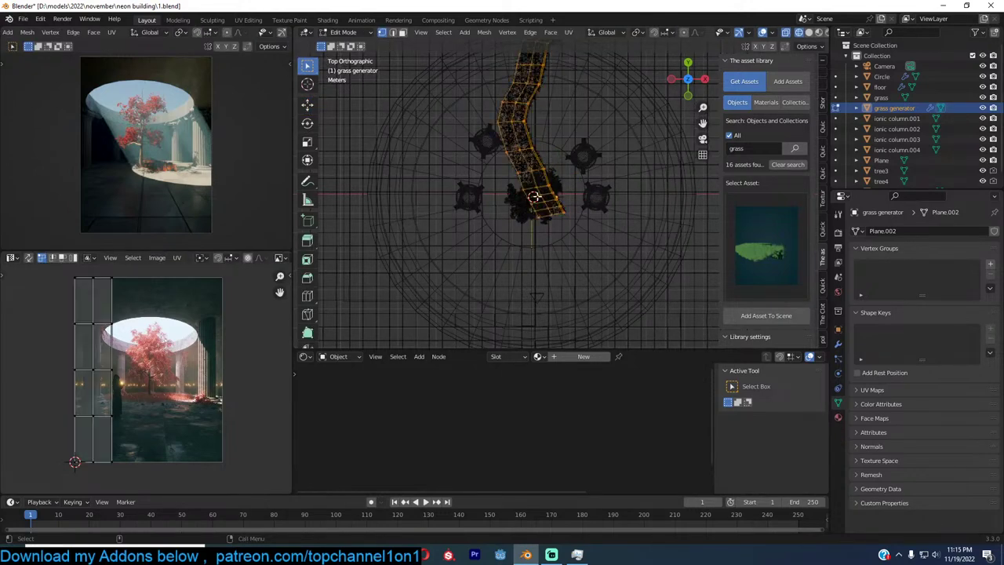
key(x)
click(537, 196)
Add a circle to the grass generator mesh around the tree and scale it up to roughly the inner span of the columns
key(shift+a)
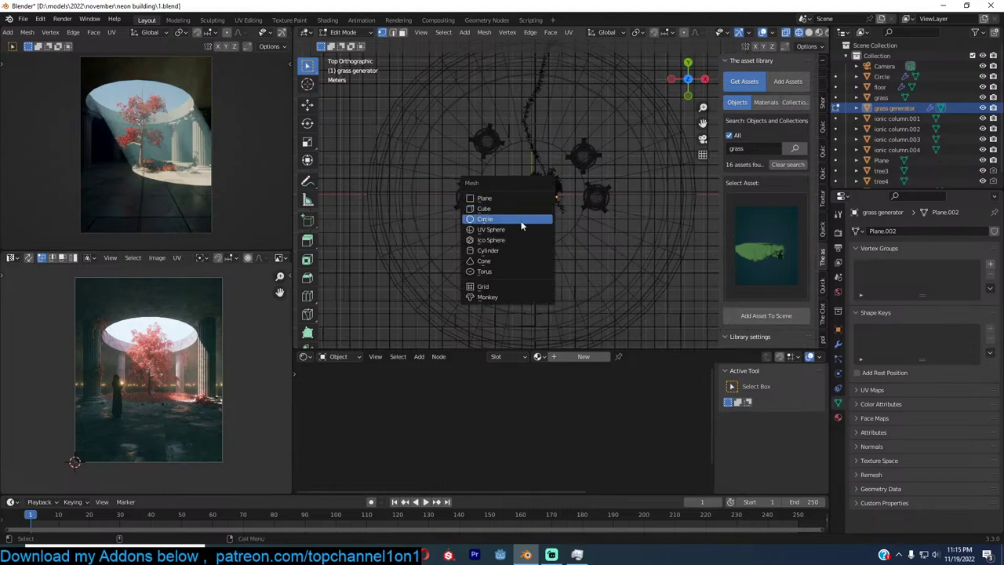
click(521, 222)
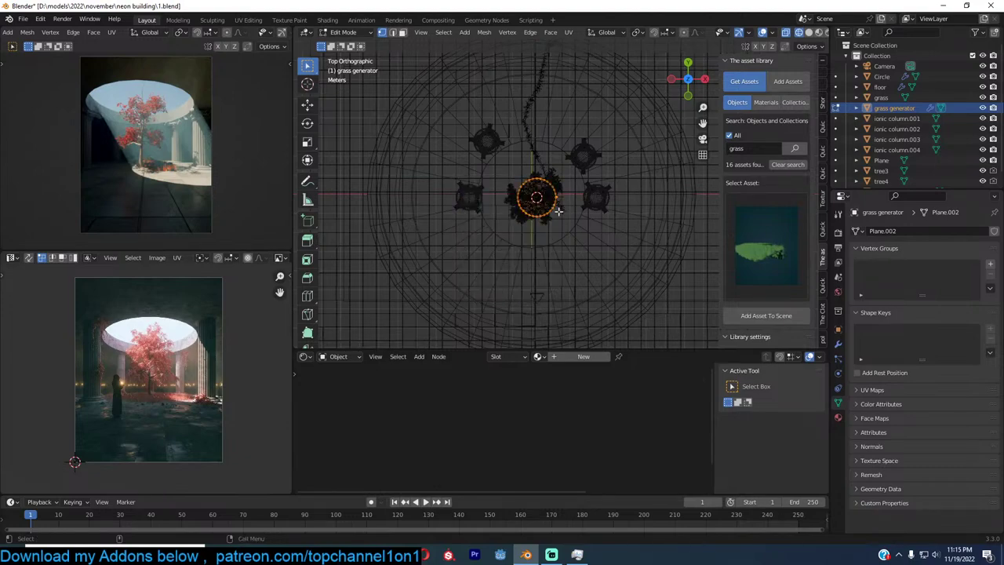
key(s)
click(585, 213)
key(Tab)
Delete the old strip's leftover edge chain from the grass generator mesh, keeping only the circle
middle_drag(582, 210, 543, 114)
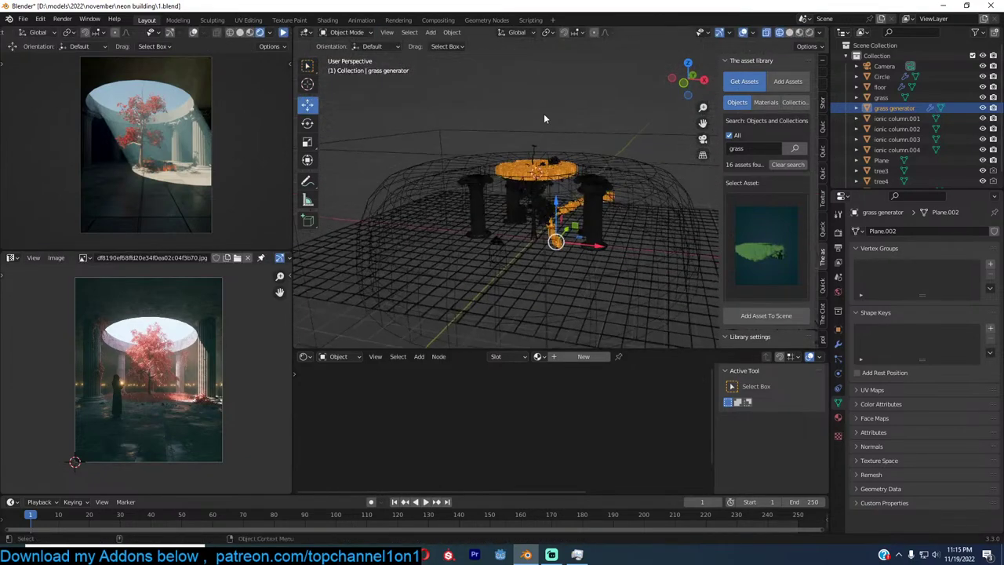
scroll(565, 159, up, 2)
key(Tab)
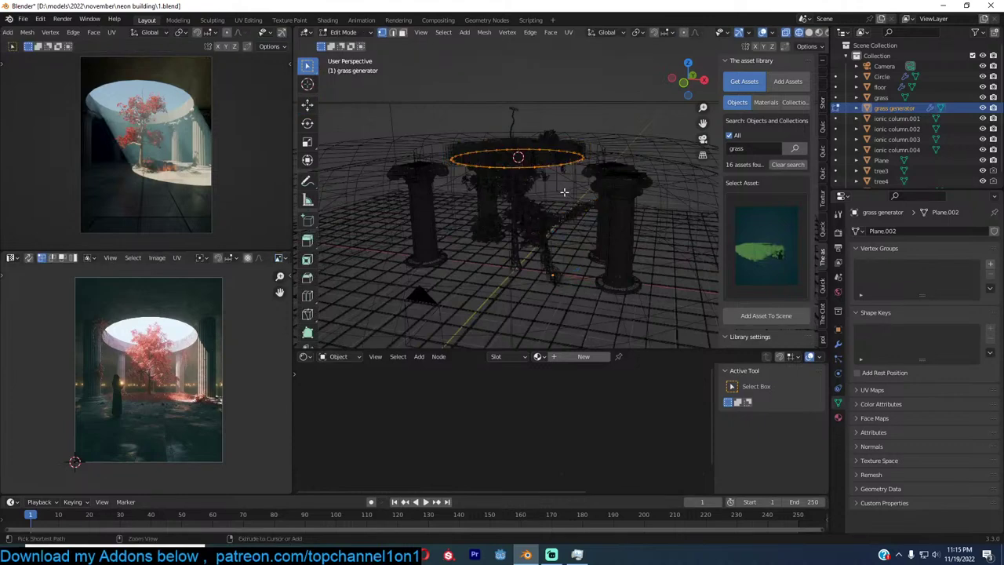
key(ctrl+i)
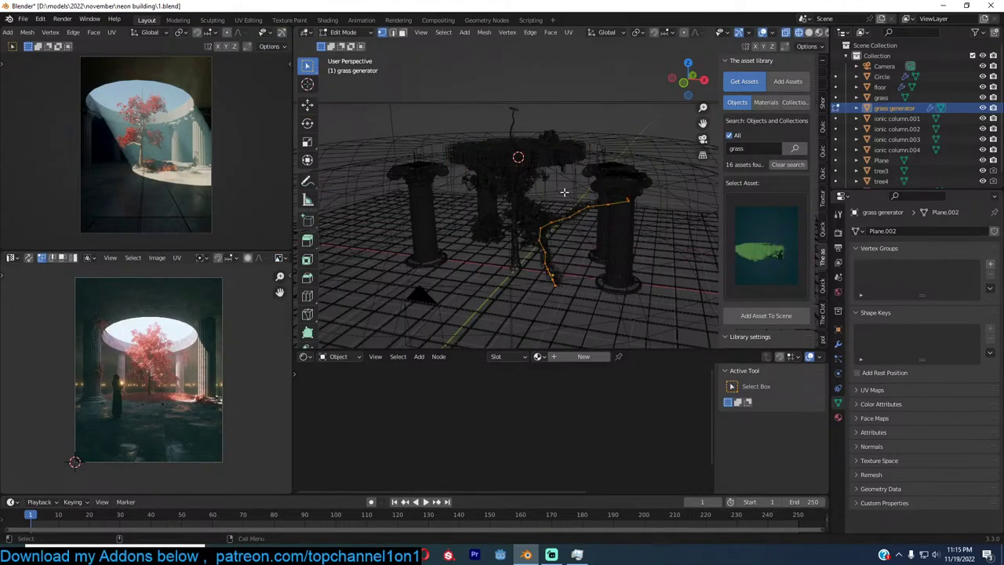
key(x)
click(565, 167)
Lower the grass generator's circle along Z until it rests at floor level around the tree's base
key(a)
key(g)
key(z)
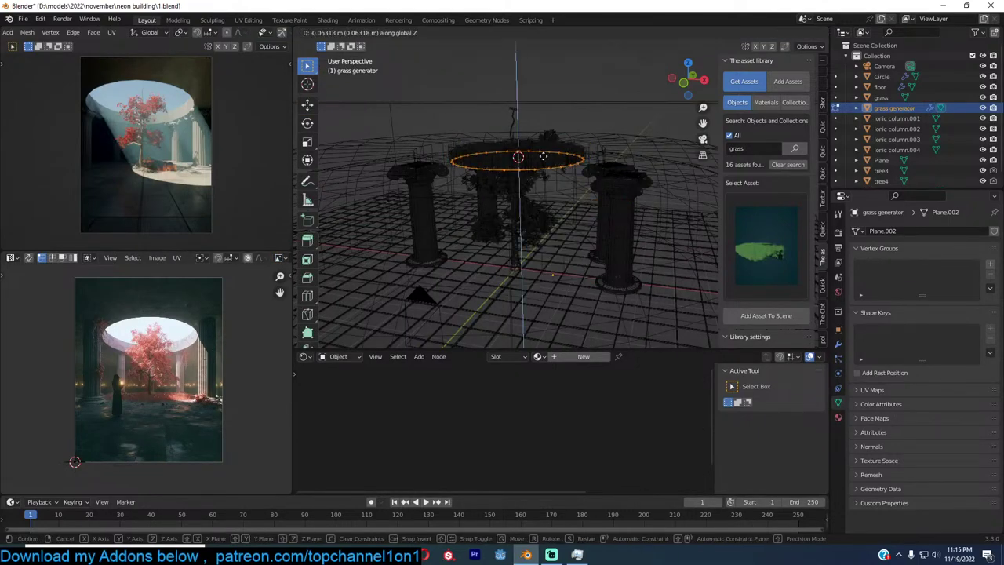
click(541, 242)
key(KP_1)
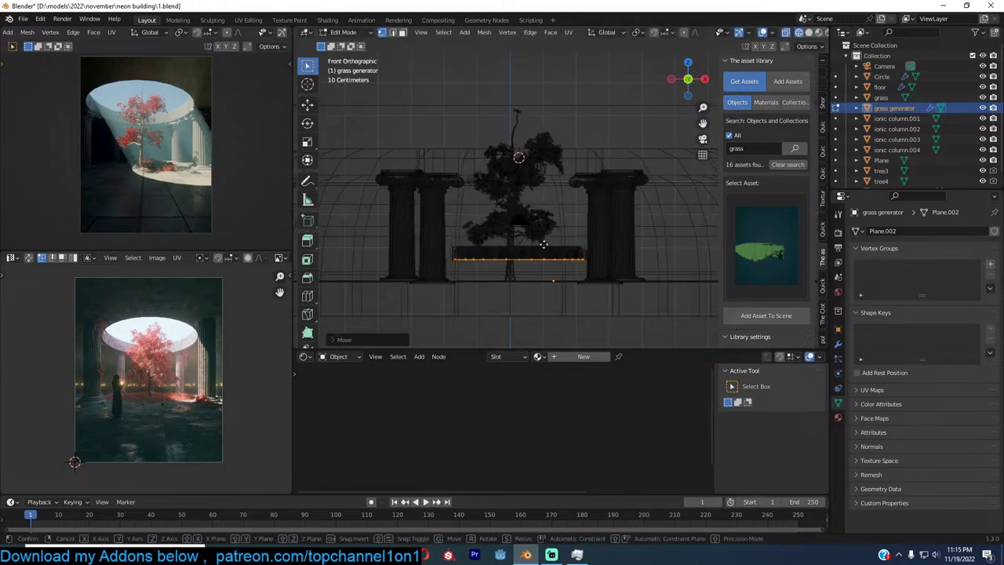
key(g)
key(z)
click(541, 270)
key(Tab)
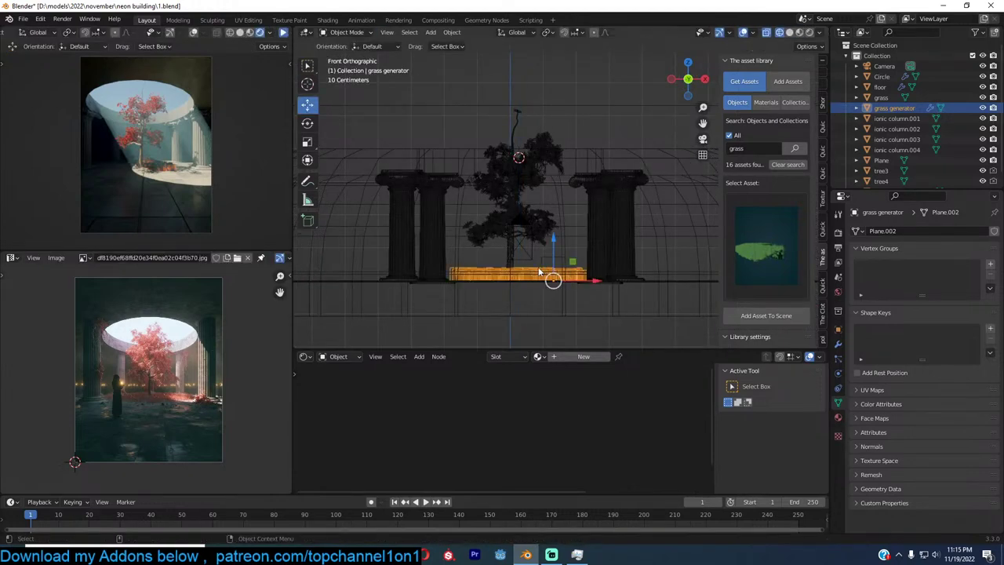
Return to the solid camera view with nothing selected, save the file and resume the rendered preview
key(KP_0)
key(z)
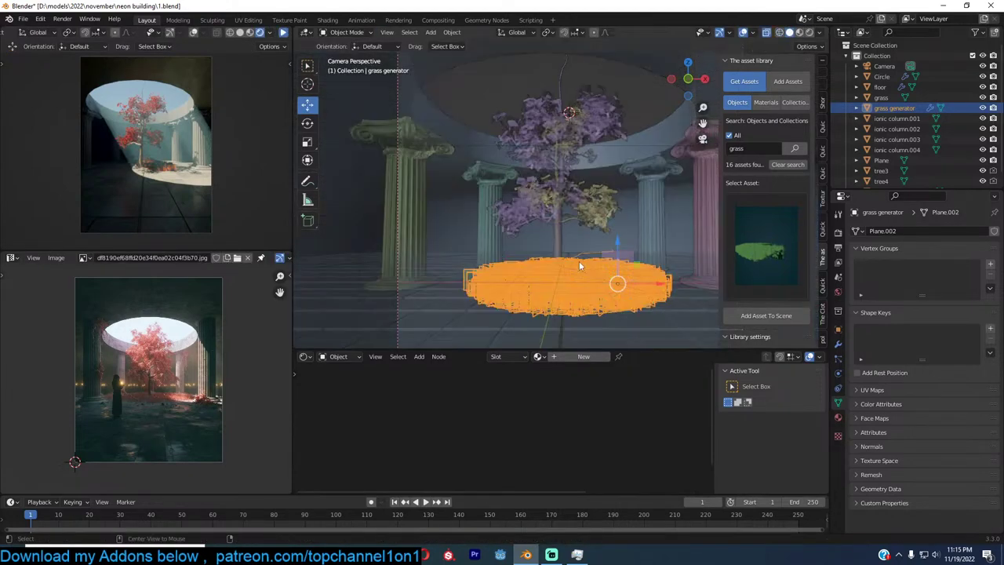
key(alt+a)
key(ctrl+s)
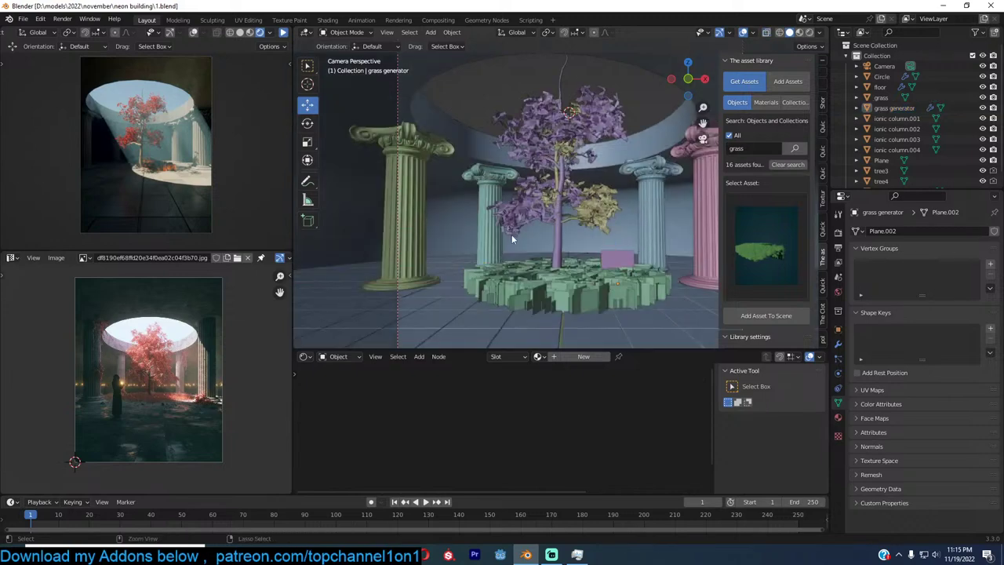
click(283, 33)
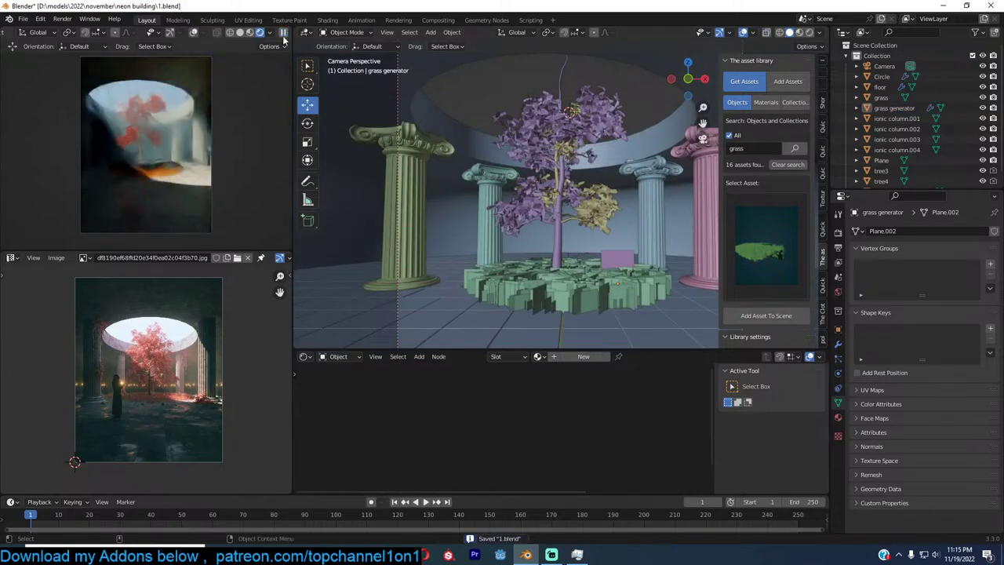
Scale the single grass object down slightly and move it a little lower, into the grass patch
click(616, 284)
click(626, 258)
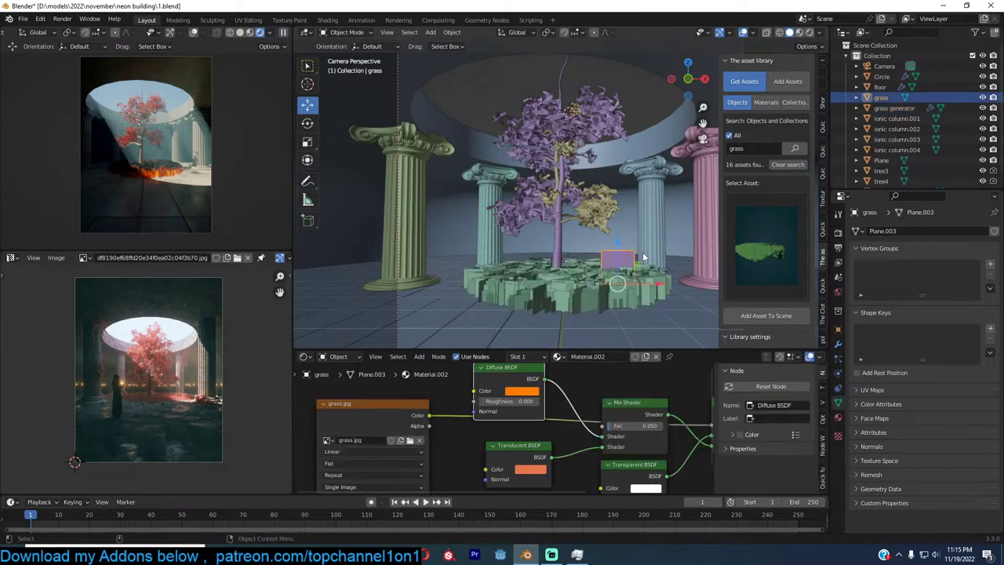
key(s)
click(637, 263)
key(g)
click(638, 266)
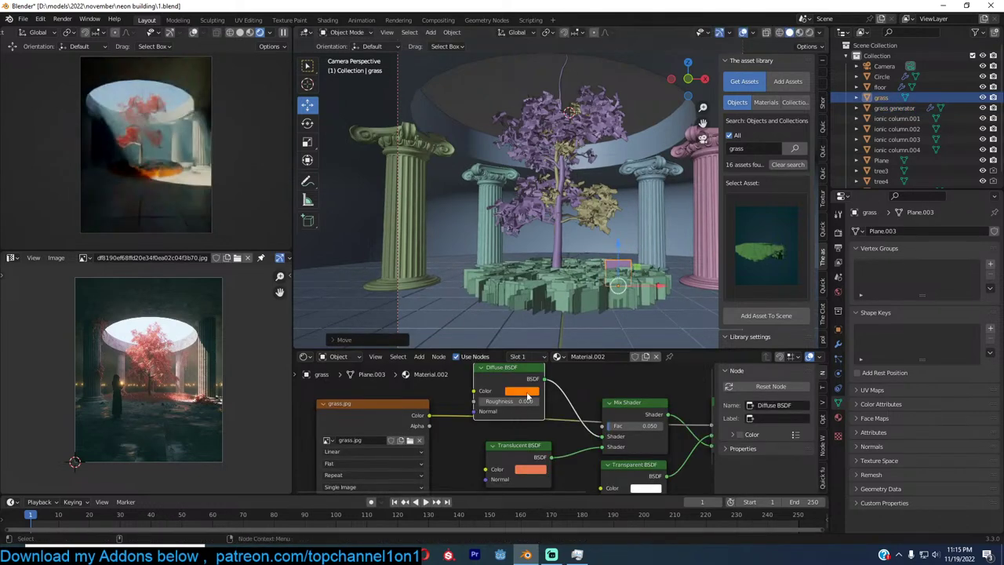
Change the grass Diffuse BSDF colour to bright red and set the Mix Shader factor to 0.442
click(529, 395)
click(552, 322)
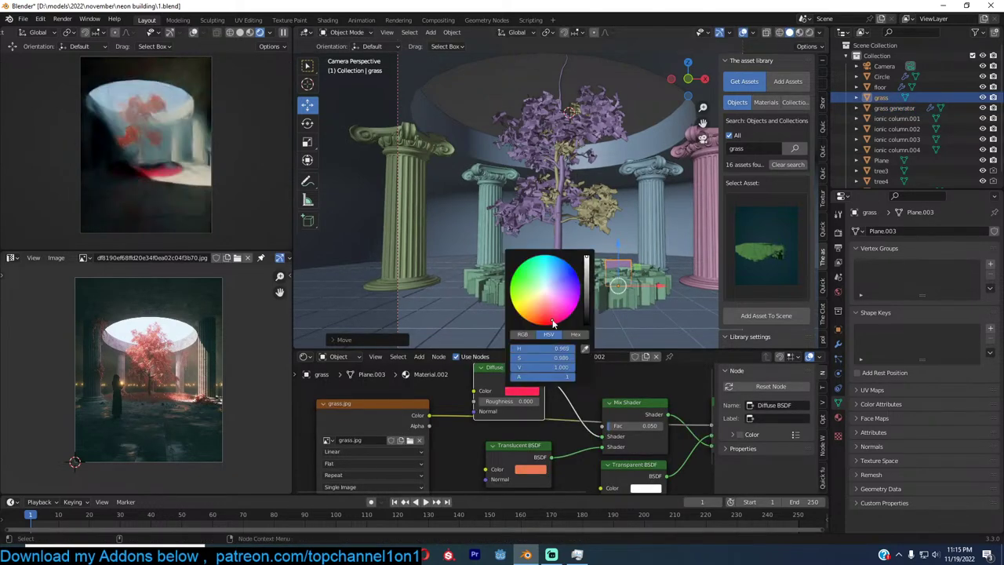
drag(550, 323, 544, 322)
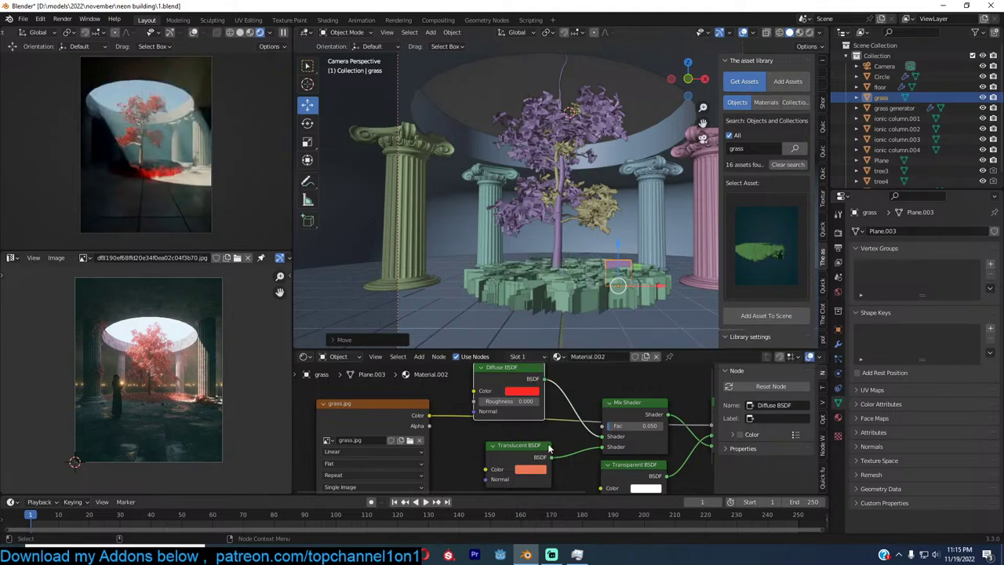
drag(609, 426, 630, 430)
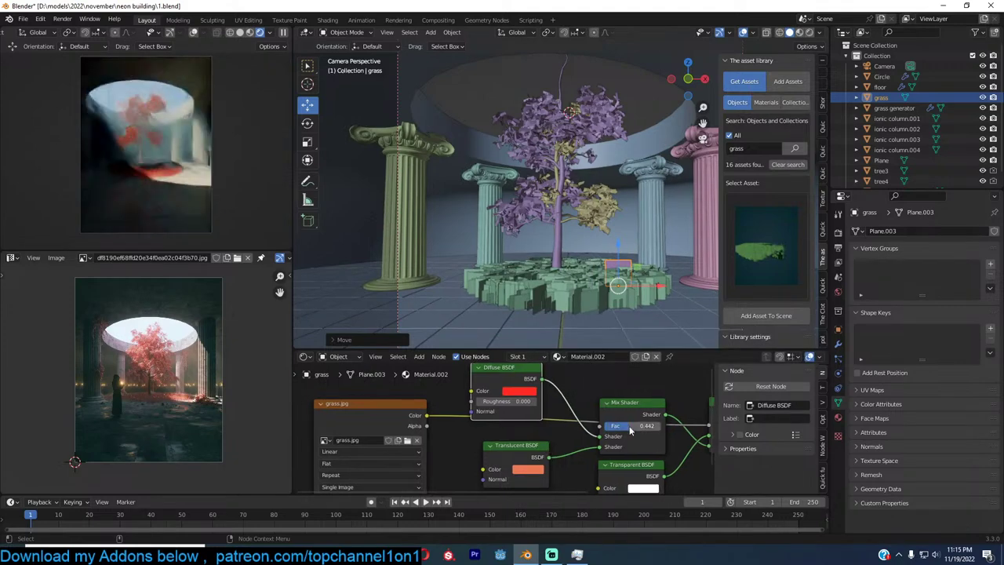
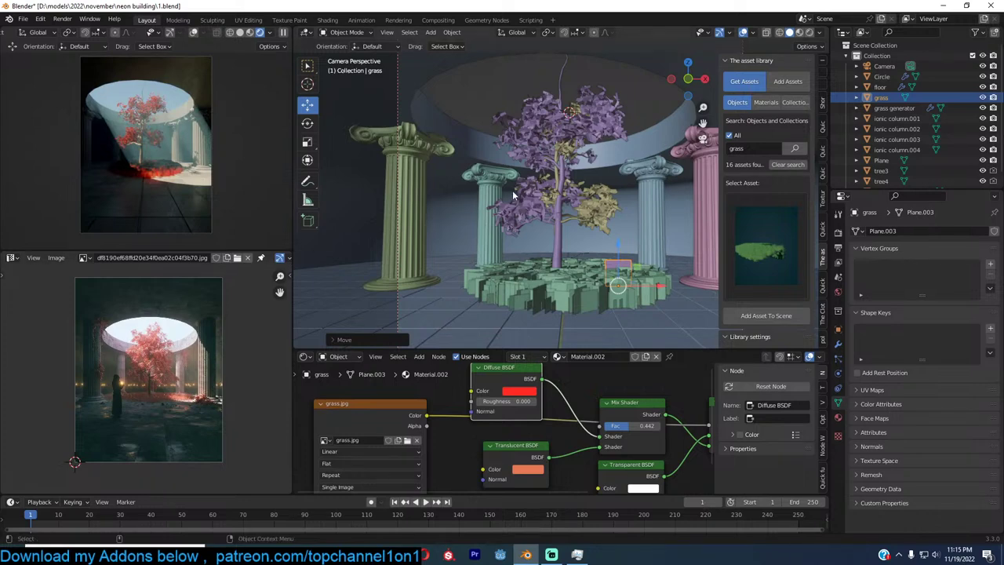
Save the file, add an area light at the 3D cursor and inspect the reference image's tree and candle lights up close
key(ctrl+s)
key(shift+a)
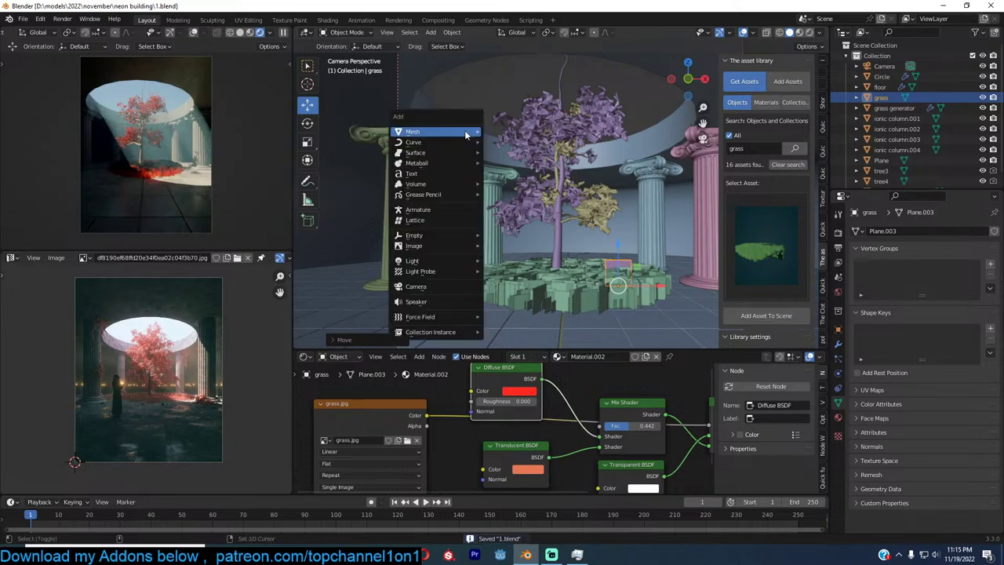
mouse_move(444, 260)
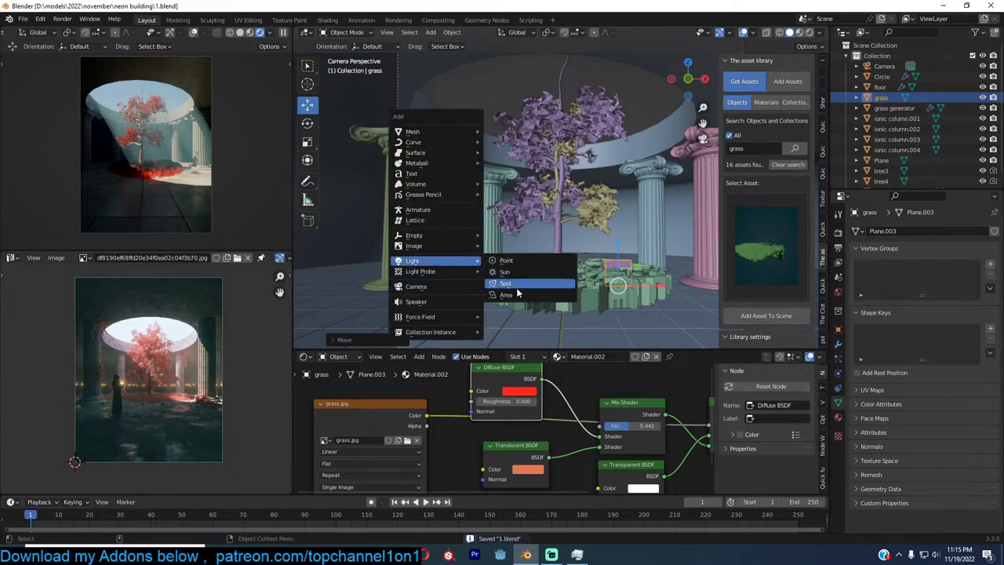
click(517, 291)
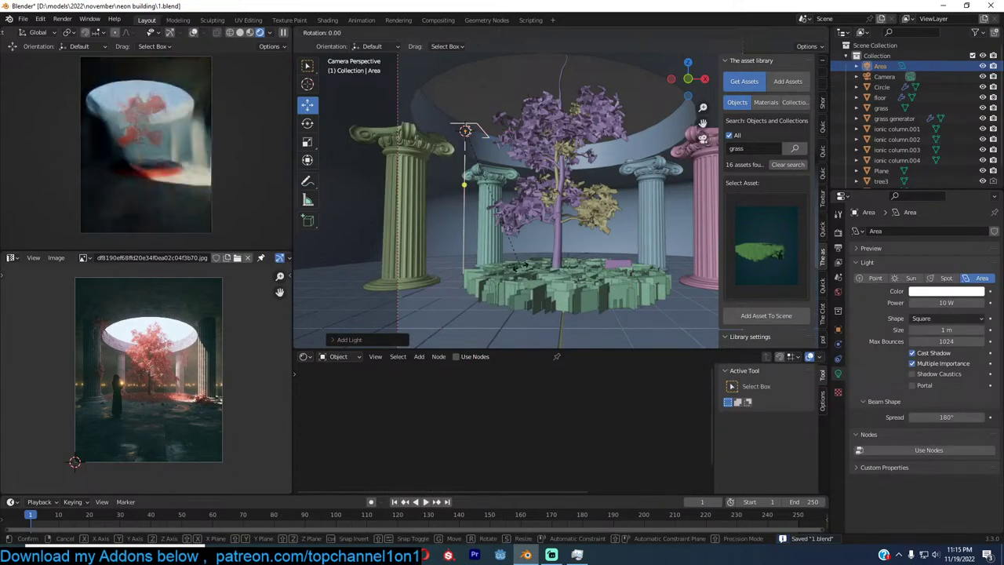
scroll(167, 366, up, 4)
scroll(168, 366, up, 3)
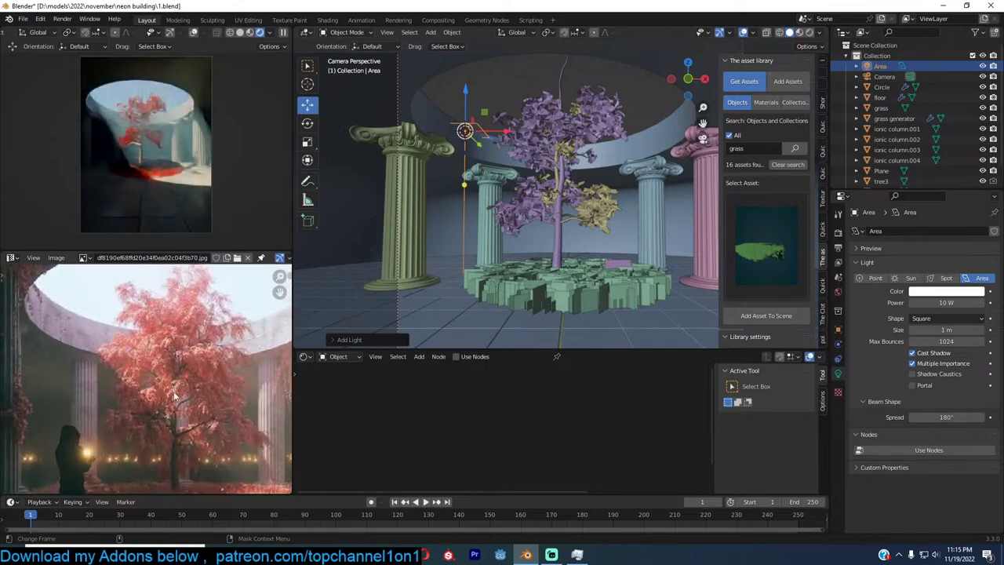
Tilt the area light about the global Y axis toward the tree and raise it above the near-left rim of the round opening
scroll(544, 198, down, 4)
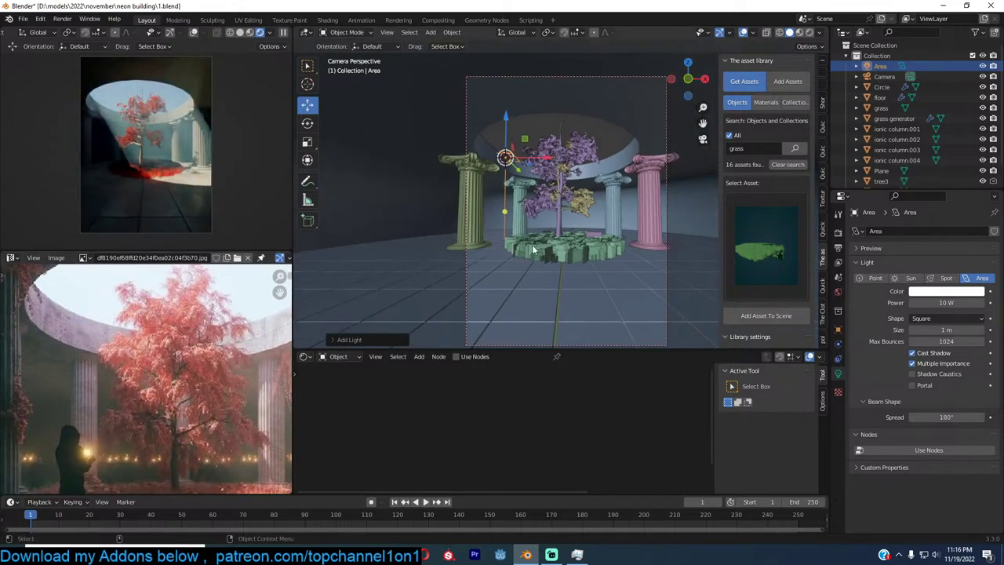
key(r)
key(y)
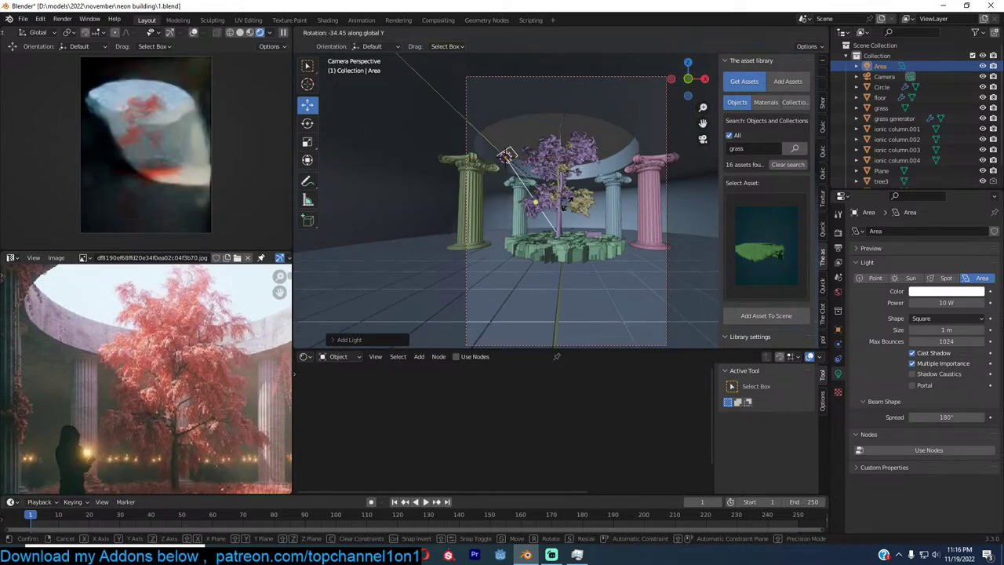
click(578, 166)
key(ctrl+z)
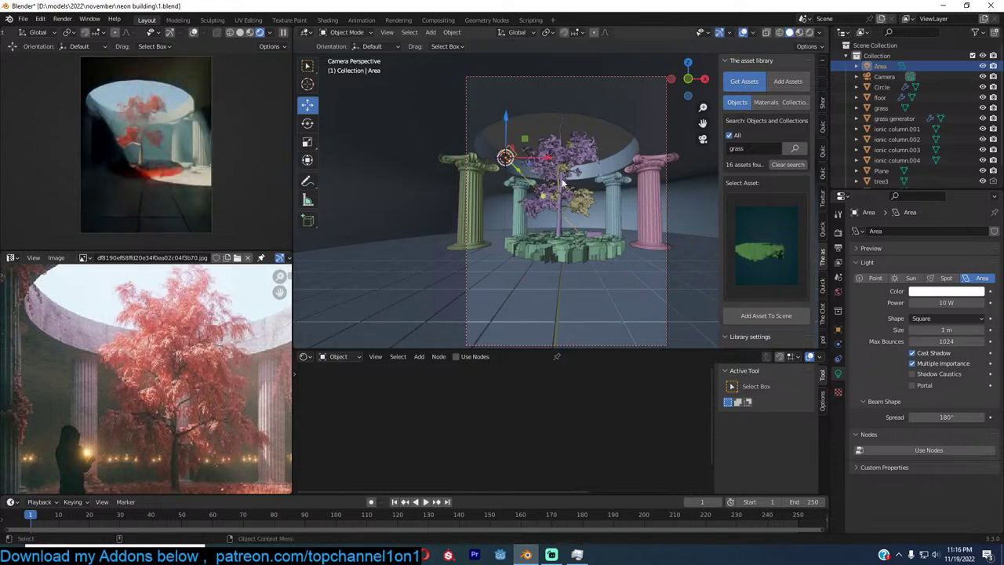
key(g)
click(566, 162)
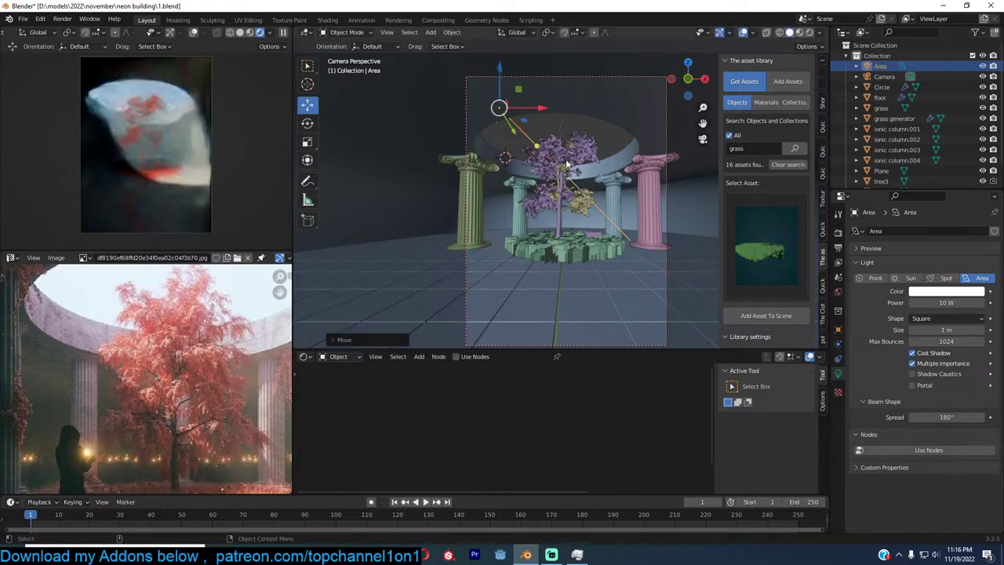
Set the area light's power to 1000 W and save the file
click(946, 302)
text(1)
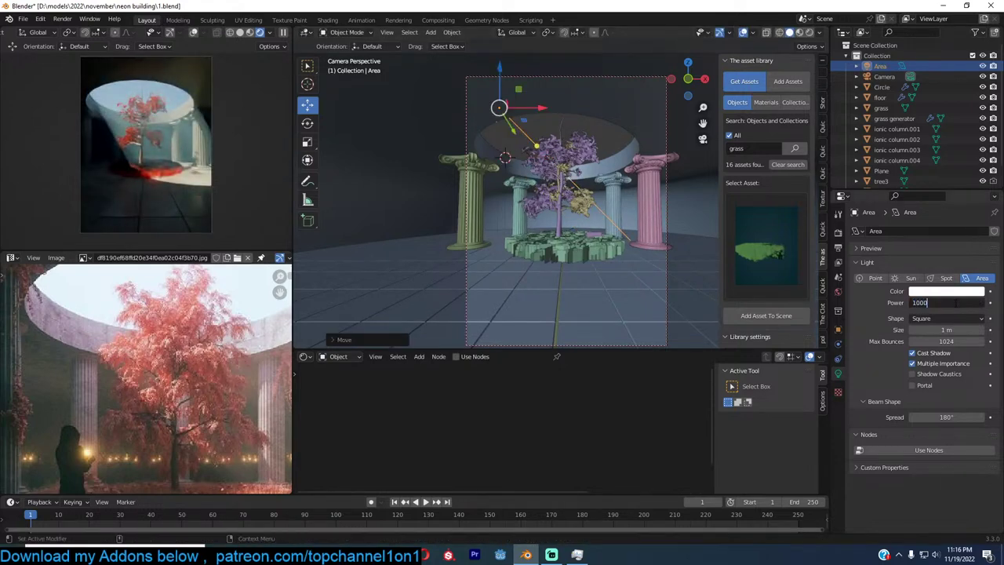
text(000)
key(Return)
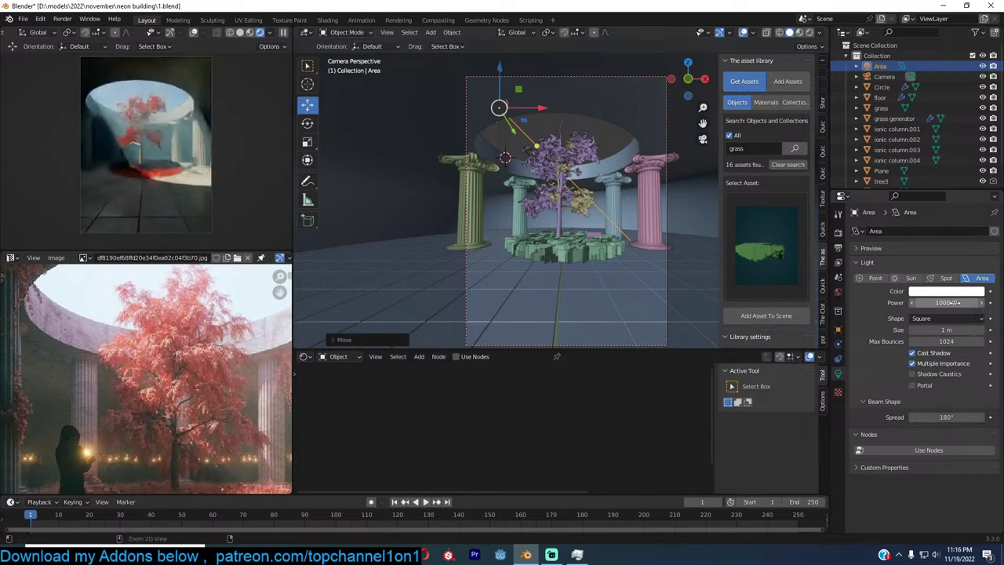
key(ctrl+s)
Set the world background strength to 0 and save the file
click(837, 291)
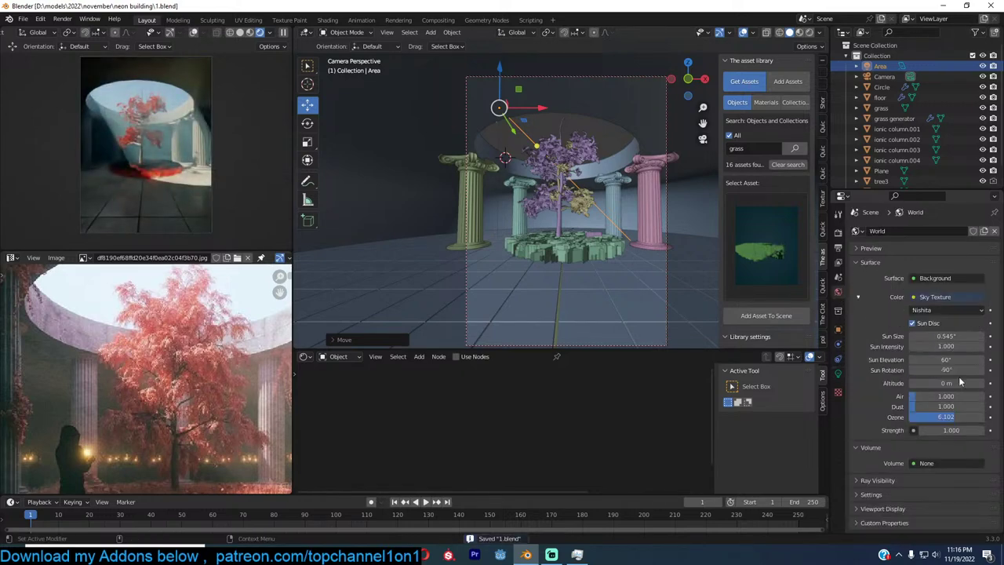
click(961, 430)
text(0)
key(Return)
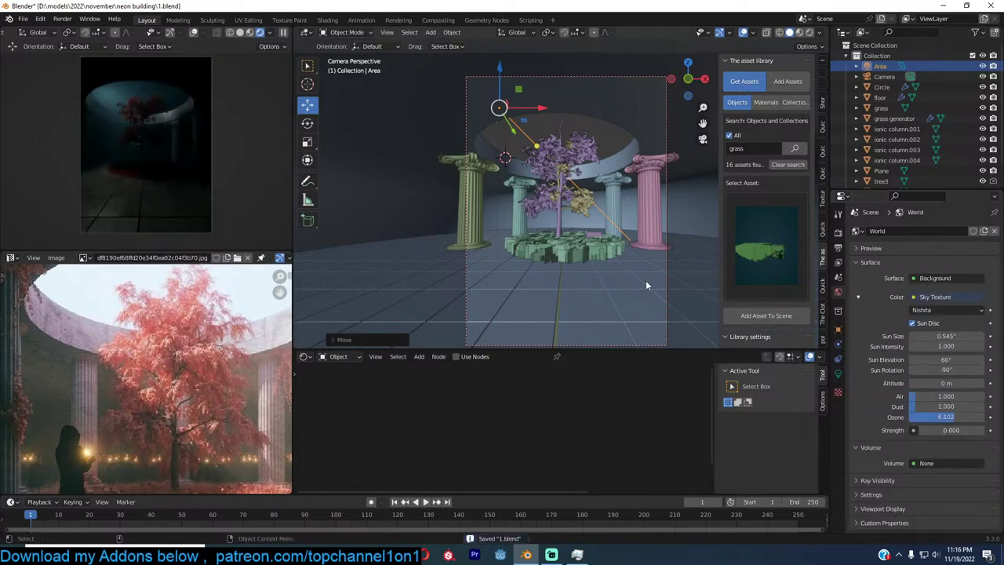
key(ctrl+s)
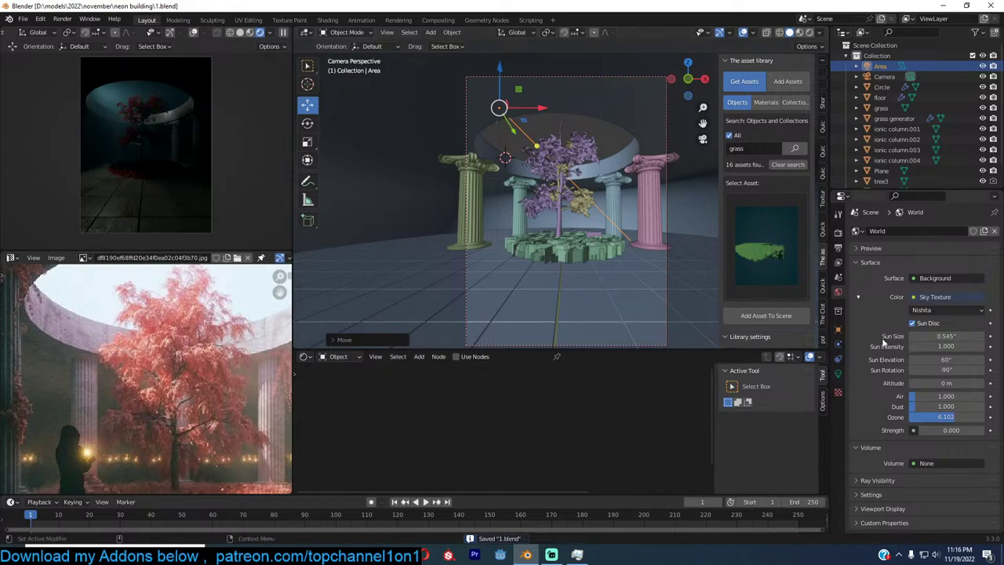
Try 100000 W for the area light's power, and settle on 10000 W
click(838, 373)
double_click(947, 303)
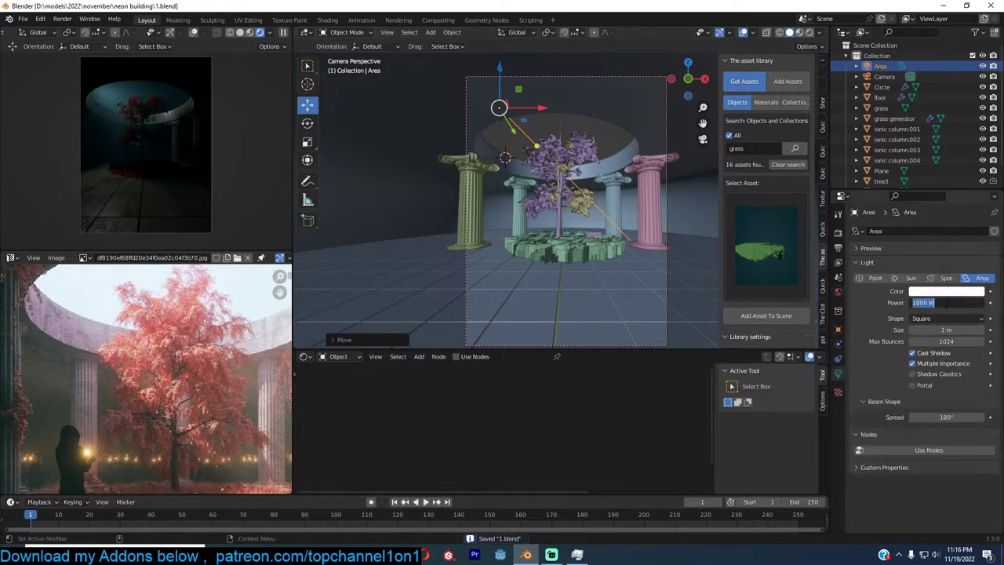
click(926, 302)
text(00)
key(Return)
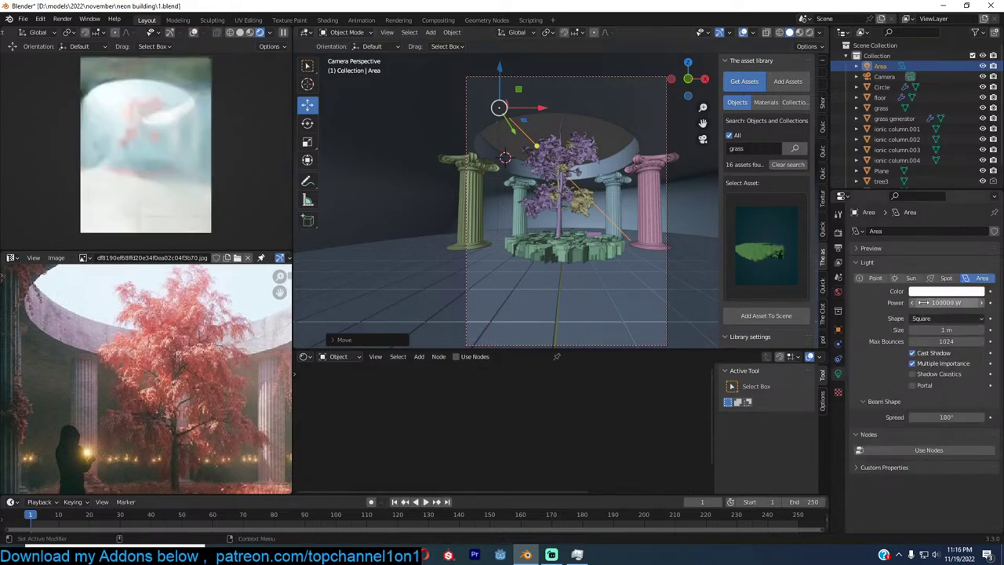
click(932, 304)
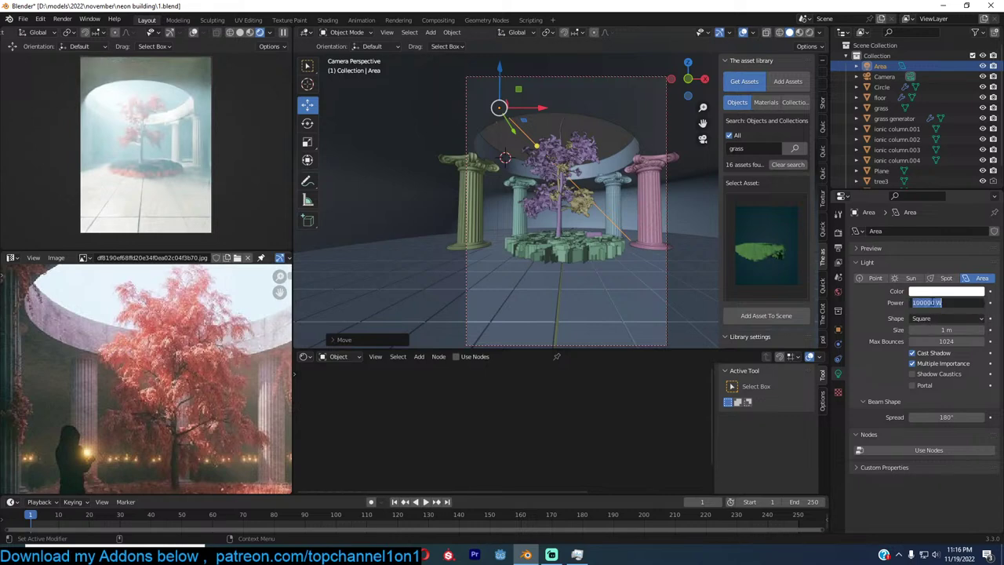
click(932, 304)
key(BackSpace)
key(Return)
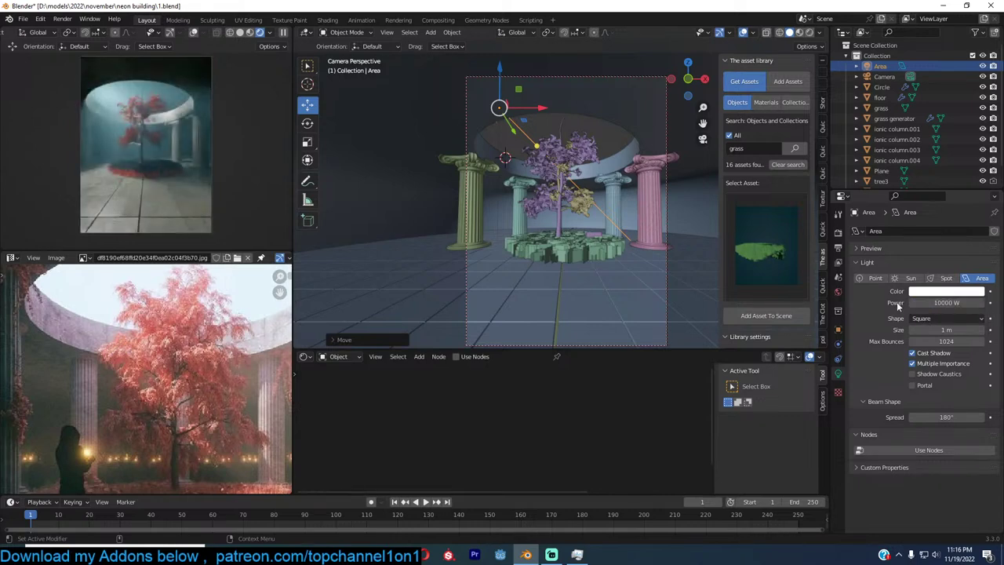
Narrow the area light's beam spread to 90° and save the file
double_click(953, 416)
text(90)
key(Return)
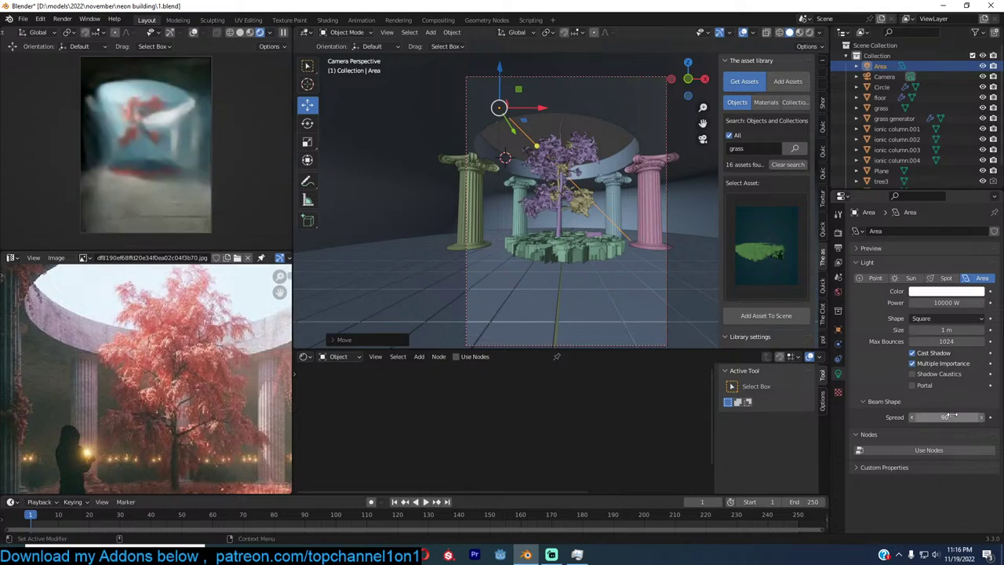
key(ctrl+s)
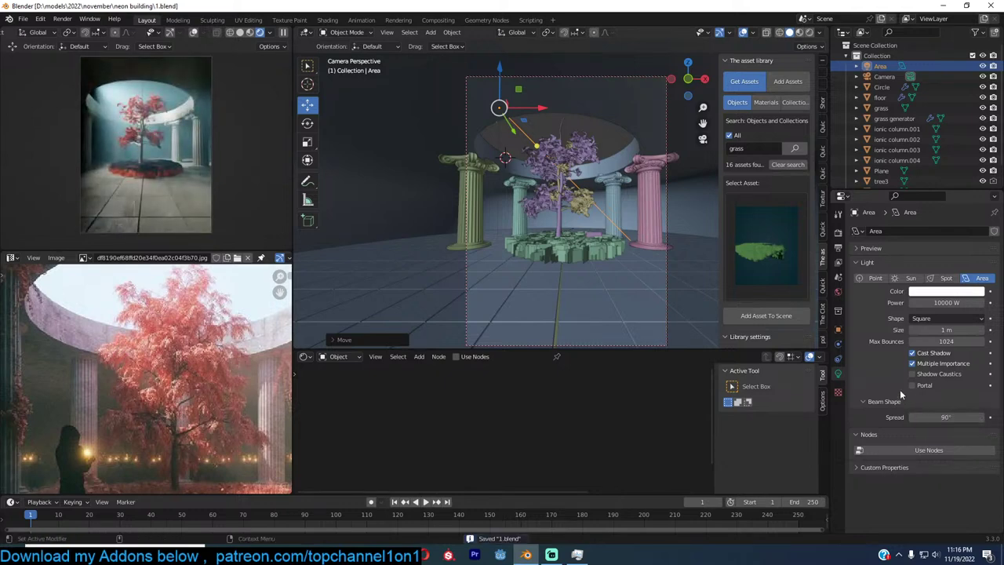
Reposition the area light in the camera view, slightly lower and further left beside the round opening
scroll(602, 241, down, 1)
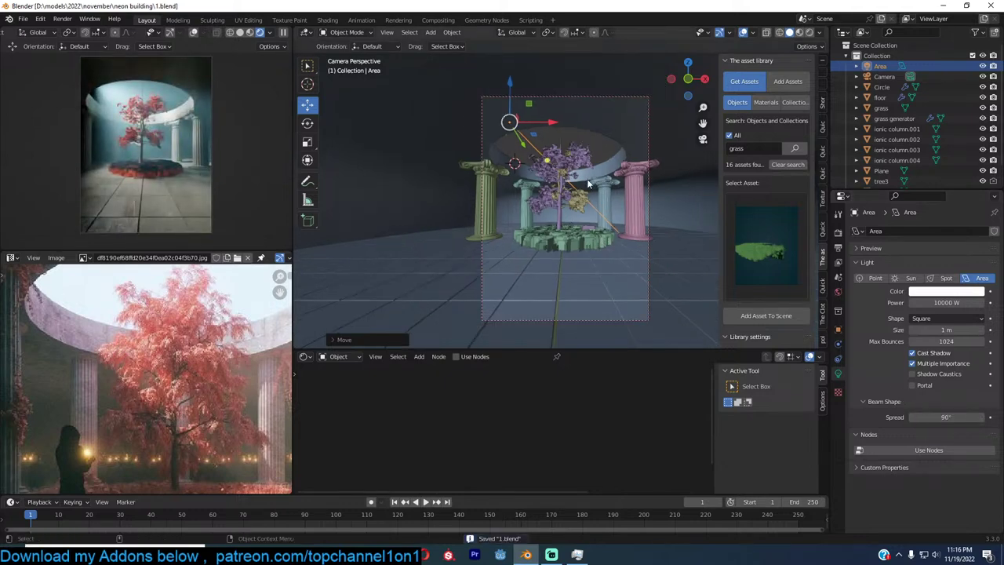
key(g)
click(562, 197)
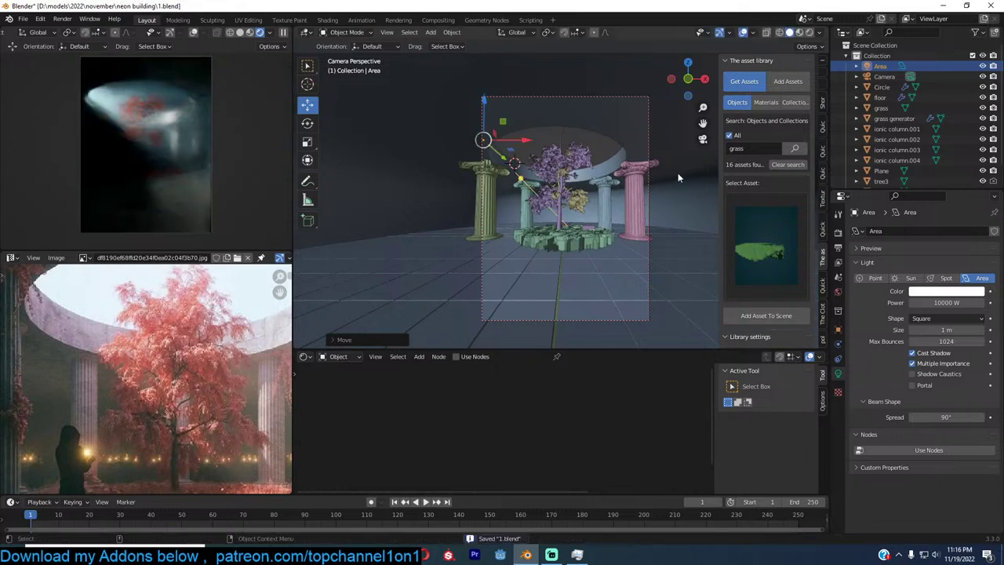
key(g)
click(590, 151)
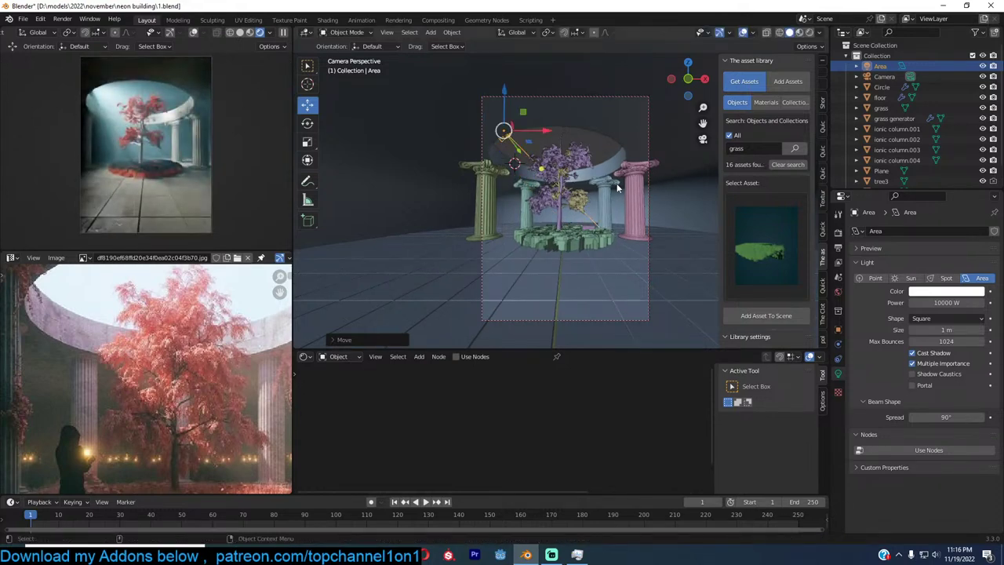
In the front wireframe view, move the area light higher above the hall and tilt it more steeply toward the tree
key(KP_1)
key(z)
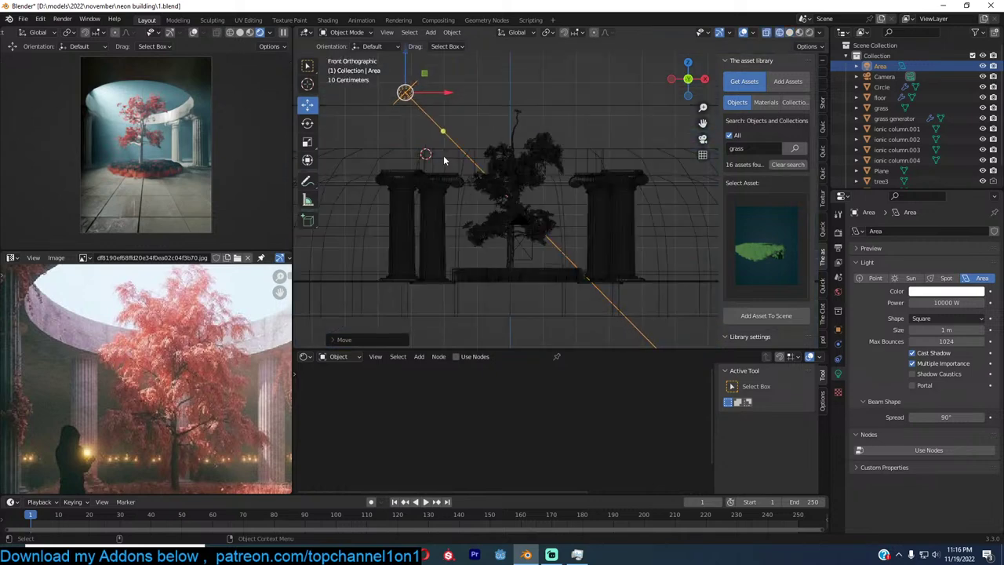
scroll(470, 163, down, 2)
key(g)
click(461, 119)
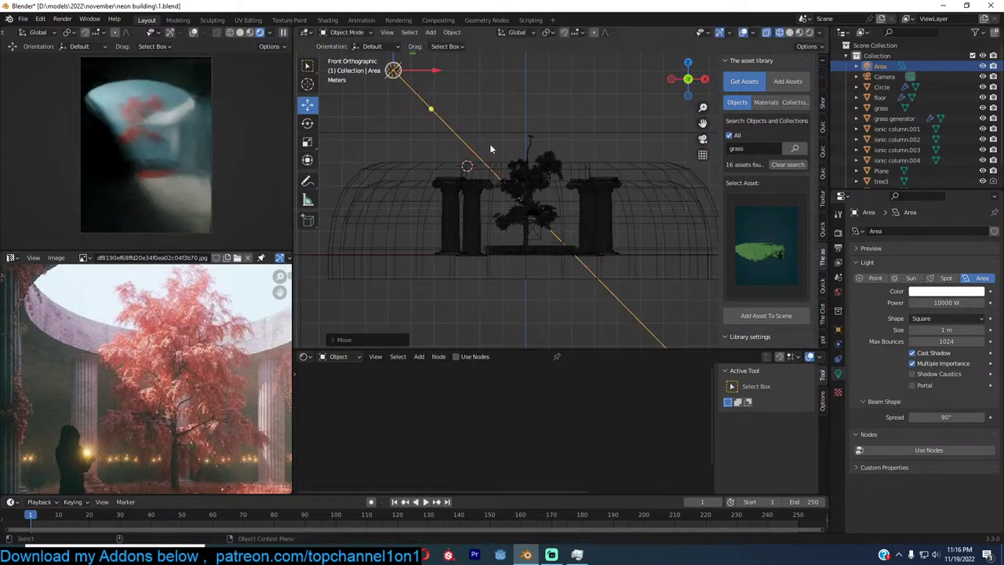
key(r)
click(518, 149)
key(g)
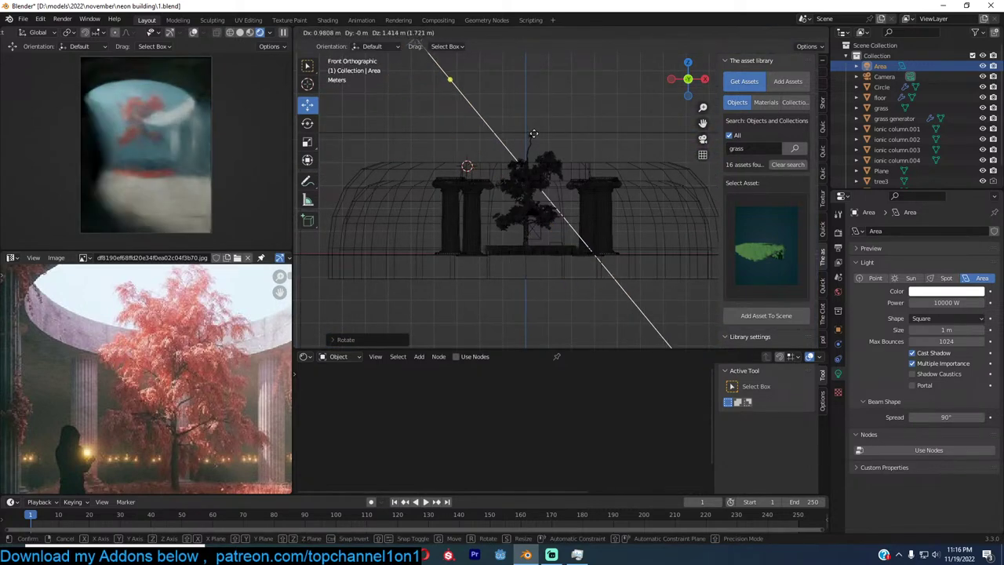
click(533, 136)
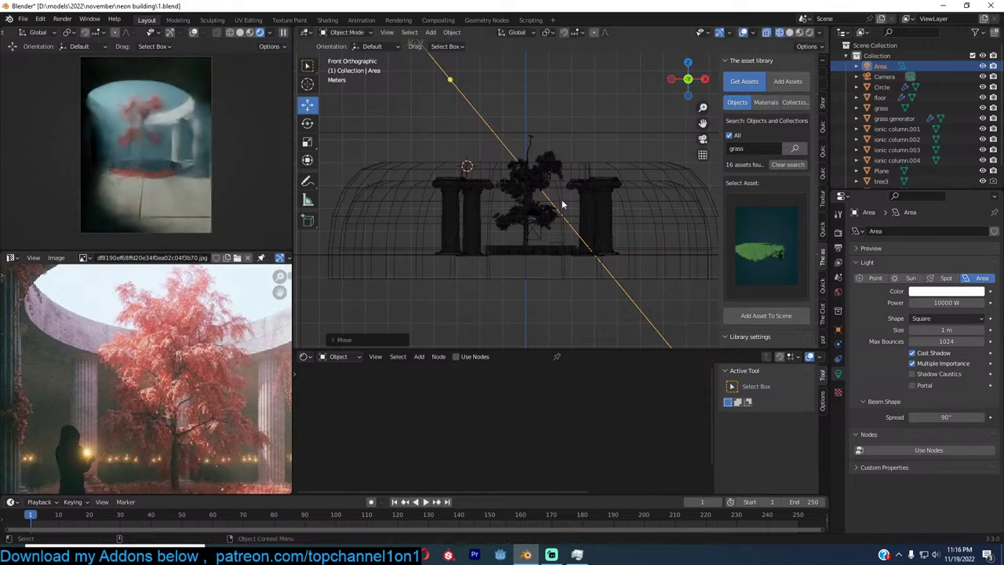
key(g)
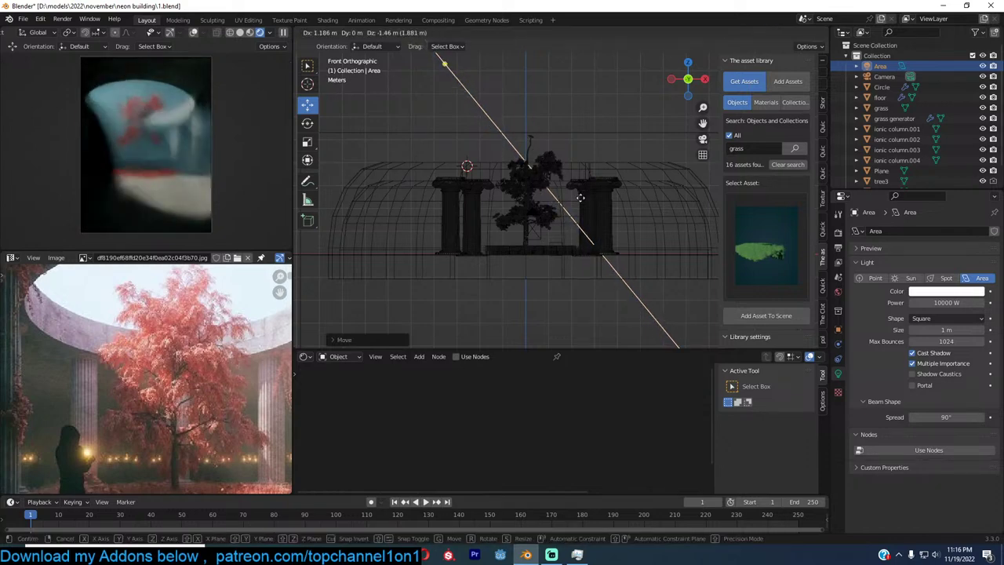
click(593, 217)
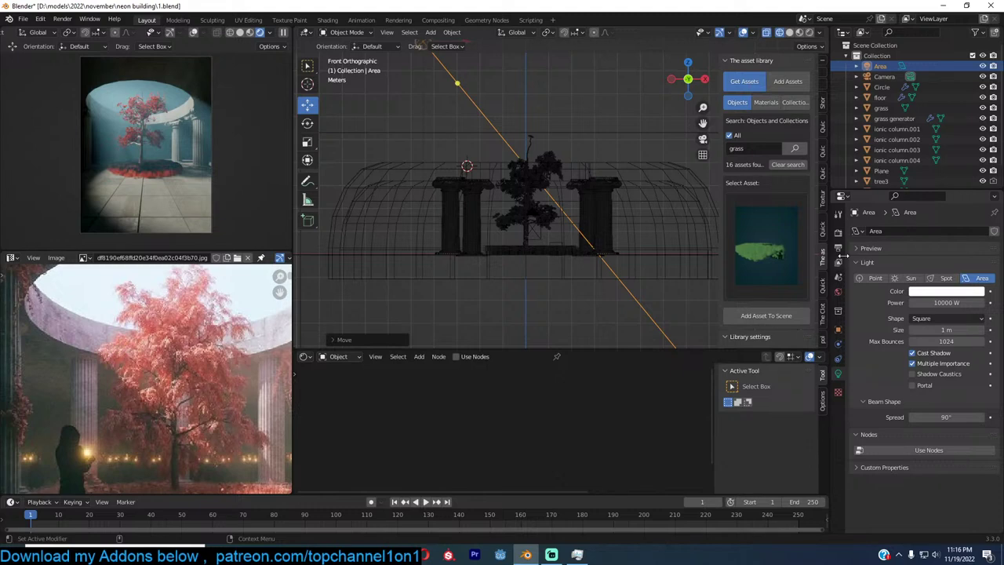
Set the render light paths' maximum Transparent bounces to 24
click(837, 232)
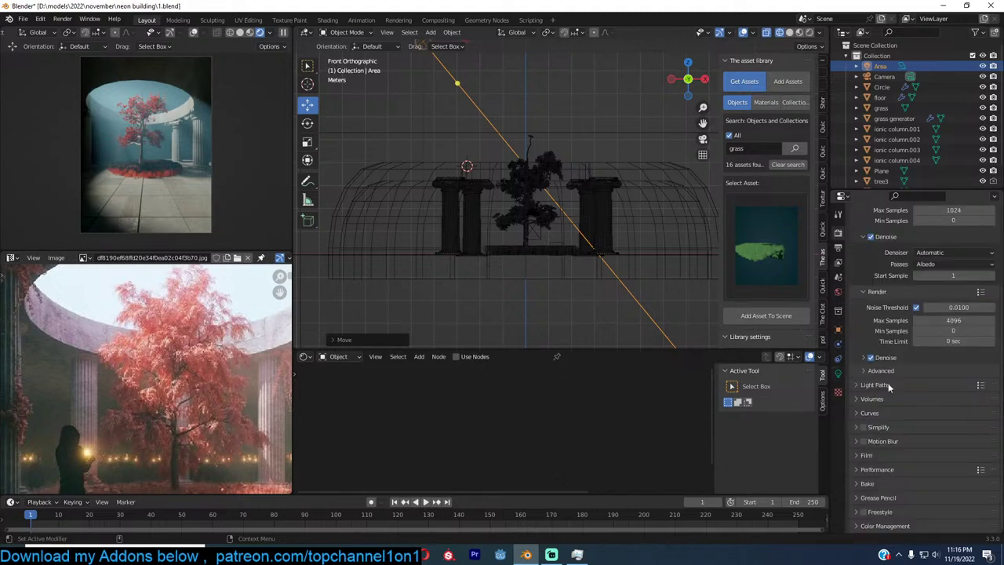
click(875, 384)
scroll(918, 385, down, 3)
click(939, 387)
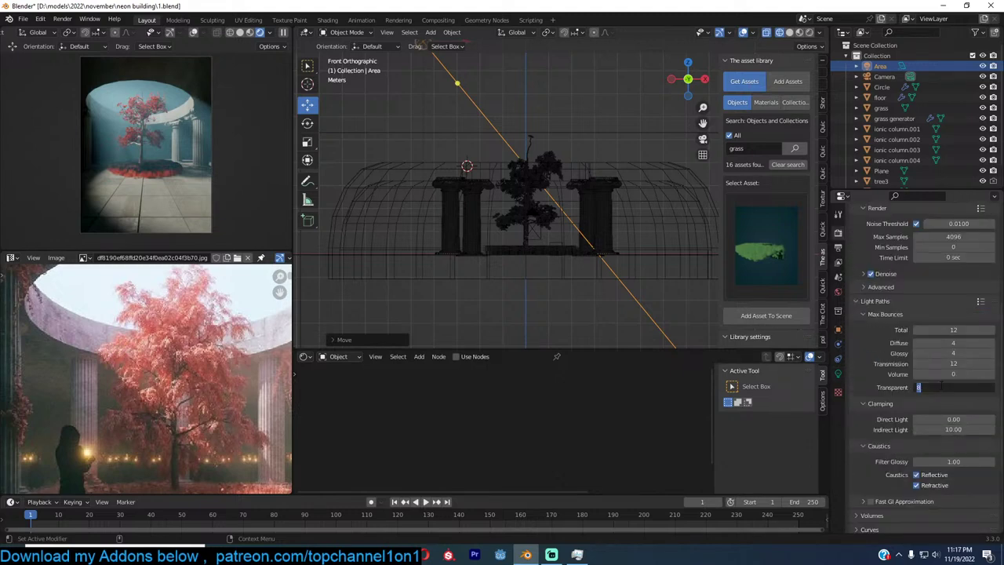
text(24)
key(Return)
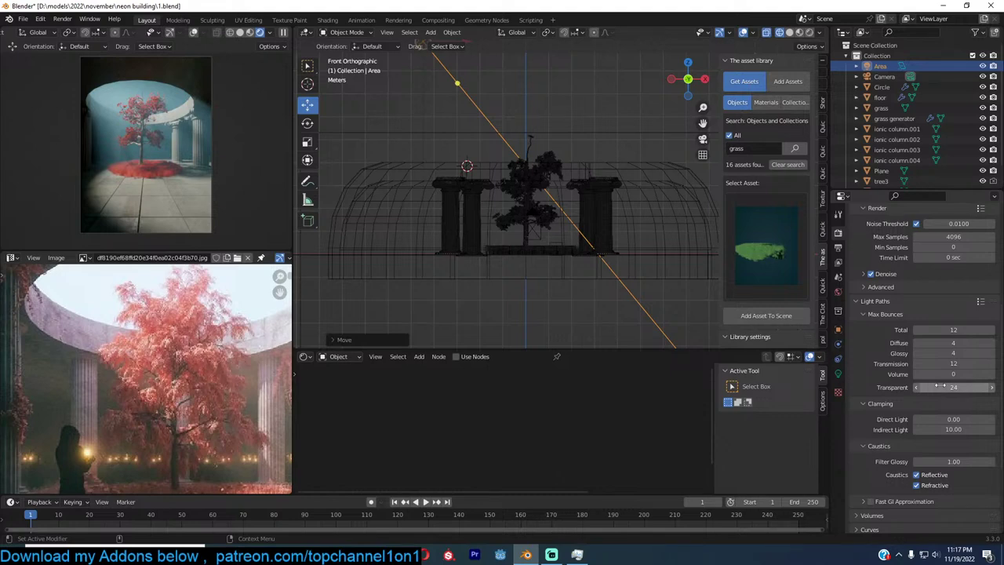
Return to the solid camera view with nothing selected, show more of the reference image and save the file
click(554, 285)
key(KP_0)
key(z)
click(656, 281)
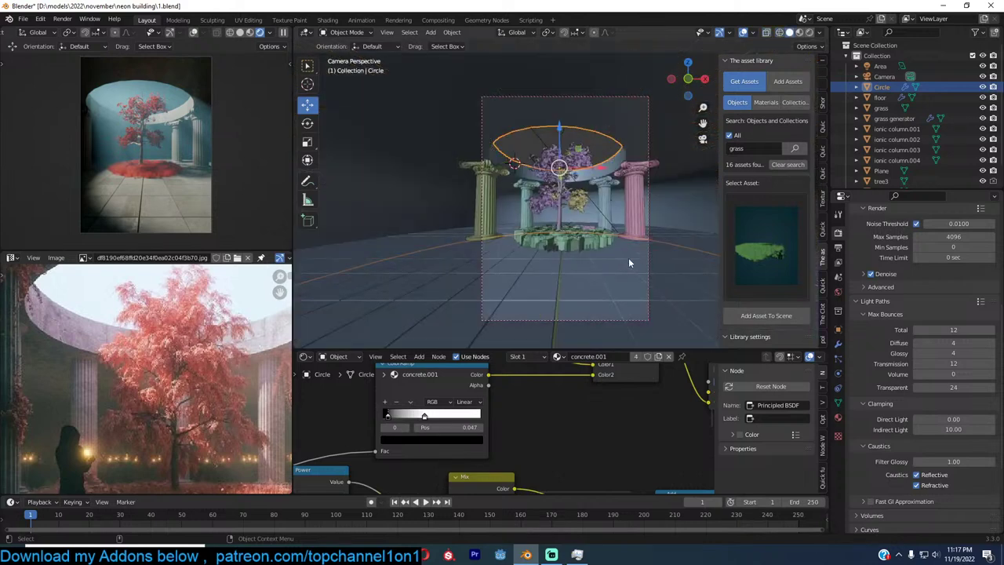
scroll(557, 260, up, 2)
key(alt+a)
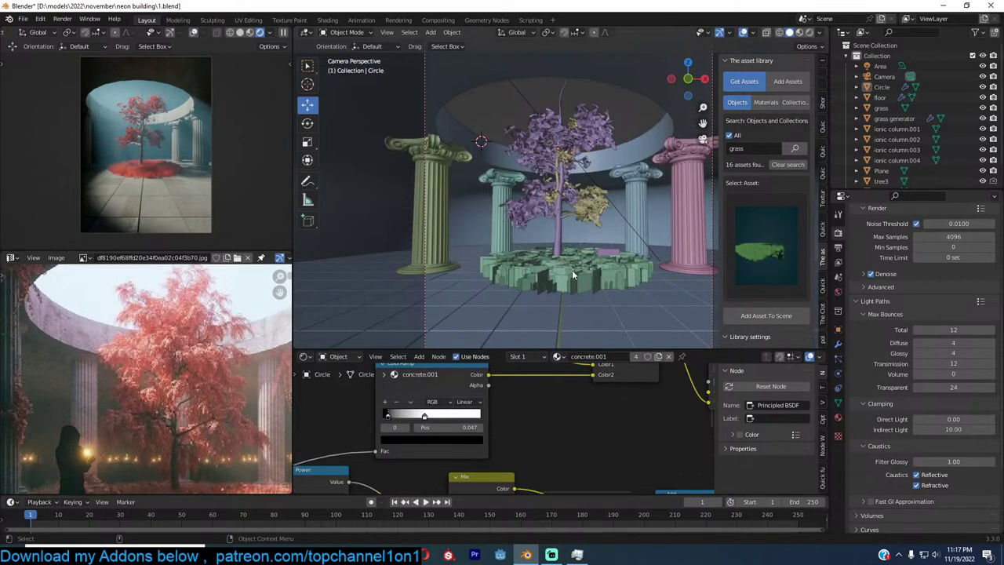
scroll(234, 400, down, 1)
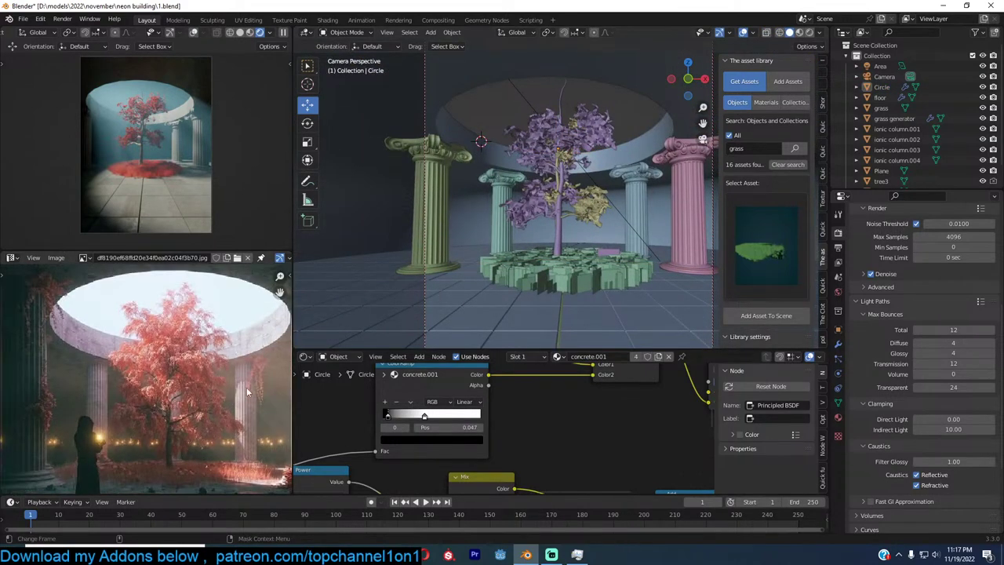
key(ctrl+s)
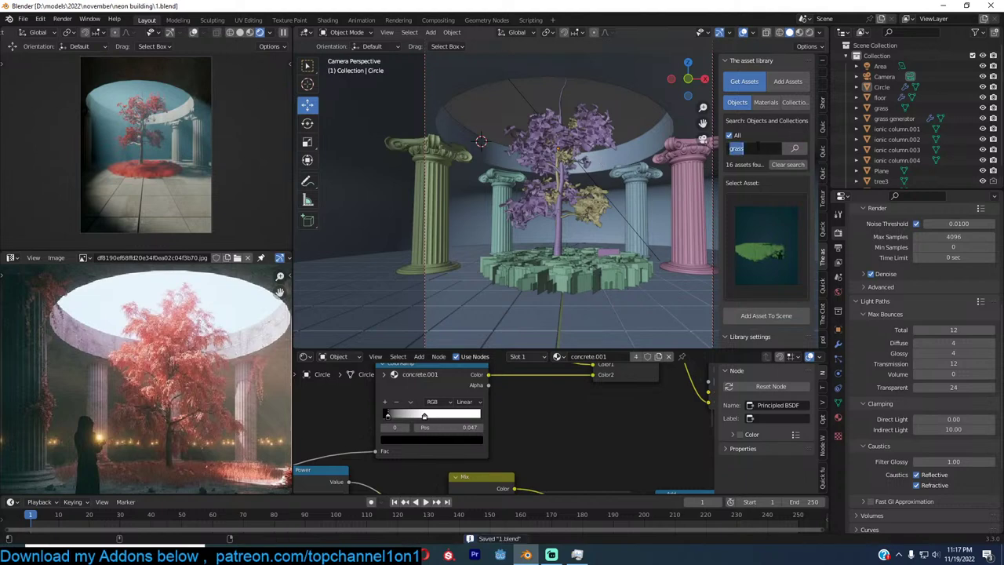
Search the asset library for "sky", choose the blue anime sky asset, save the file and add the asset to the scene
key(BackSpace)
key(Return)
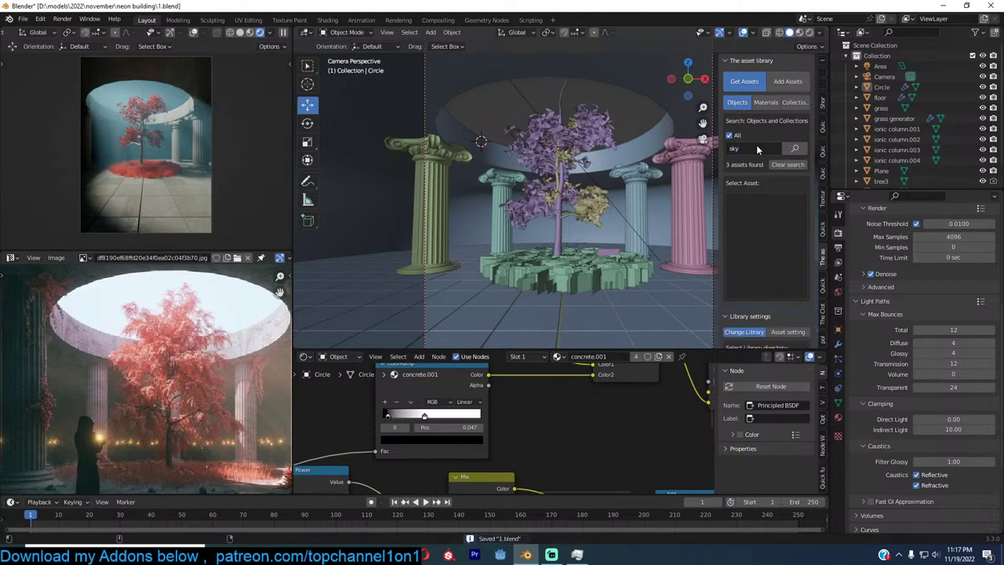
click(726, 236)
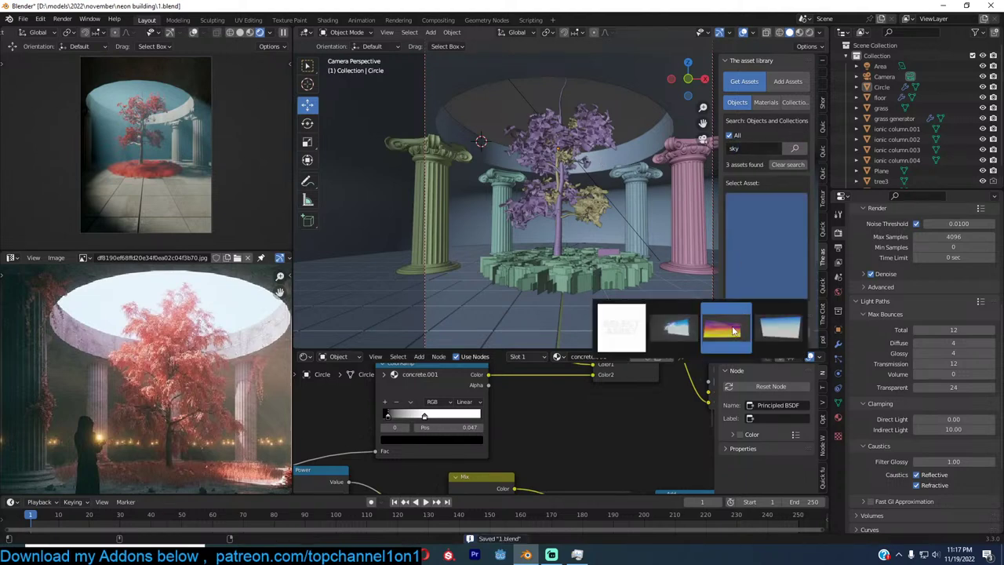
click(676, 328)
key(ctrl+s)
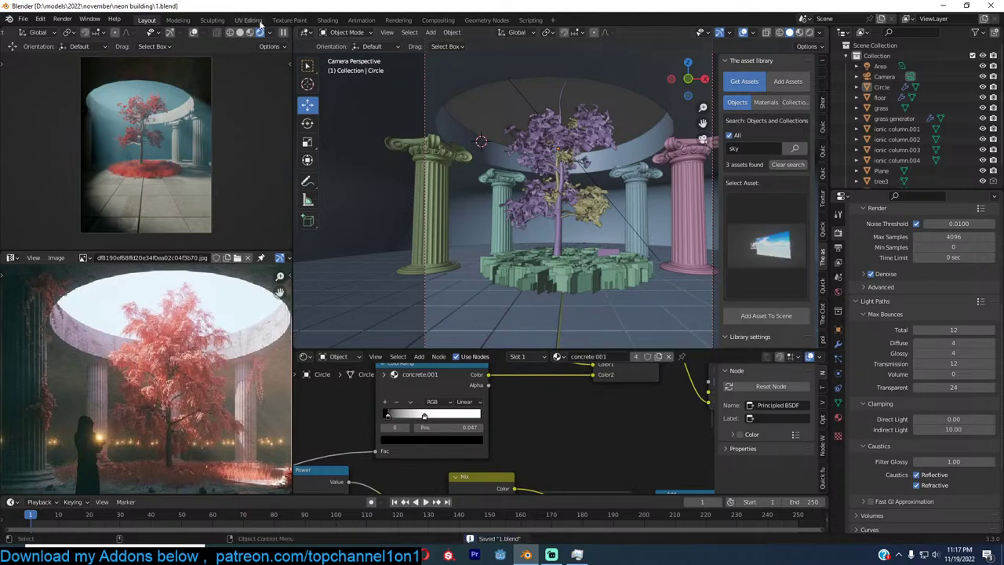
click(784, 317)
scroll(586, 142, down, 1)
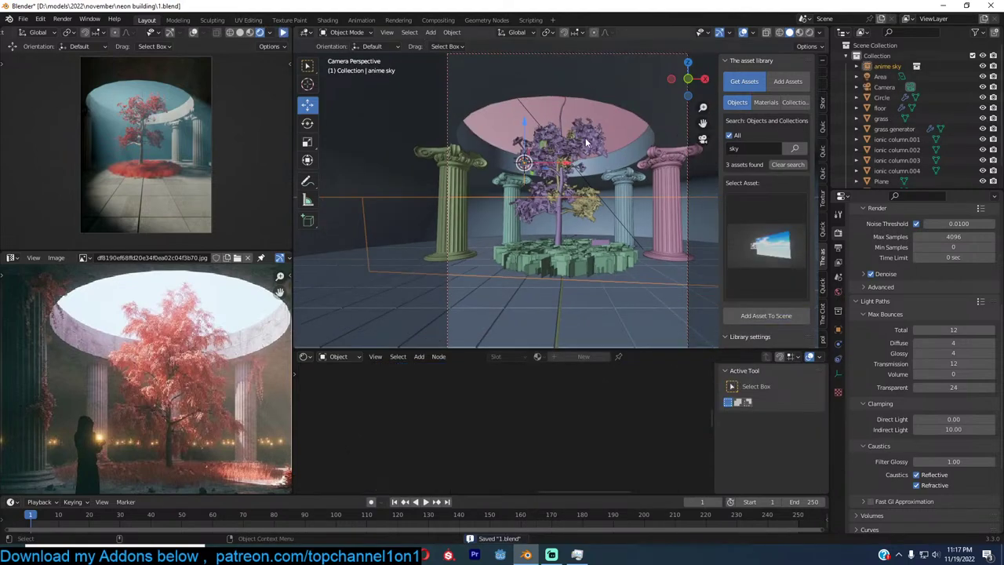
Move the anime sky backdrop farther behind the hall along the Y axis, return to the camera view and save the file
middle_drag(585, 142, 524, 170)
scroll(605, 134, down, 5)
middle_drag(605, 134, 556, 144)
scroll(555, 144, down, 5)
scroll(554, 143, down, 7)
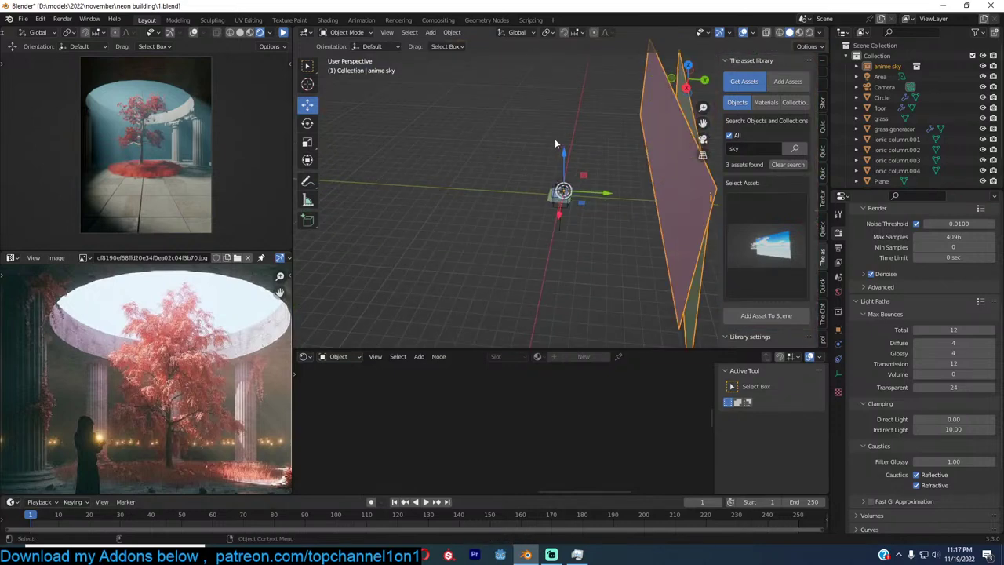
key(g)
key(y)
click(634, 163)
key(KP_0)
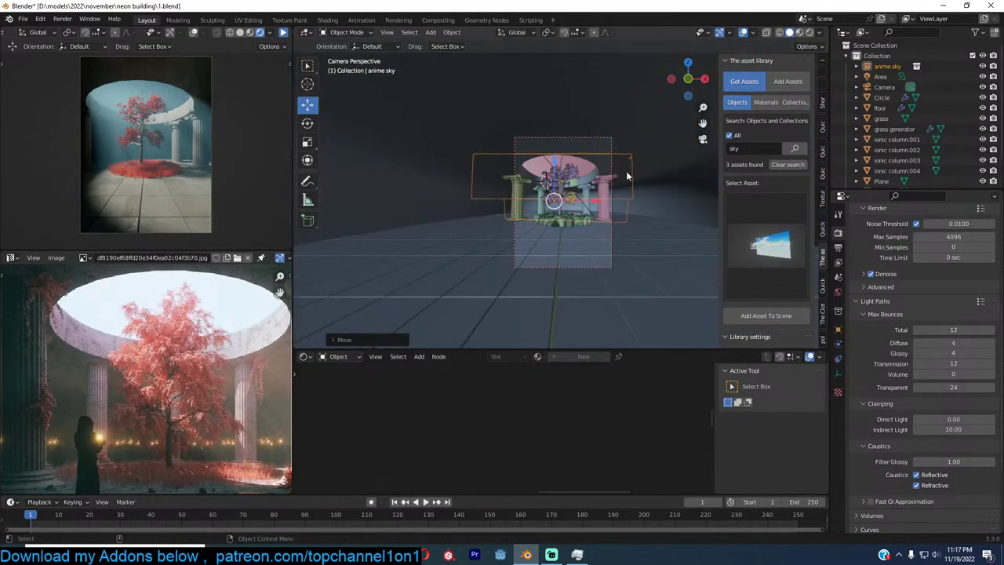
key(ctrl+s)
Shrink the sky backdrop to about half size, raise it behind the round opening, save the file and resume the rendered preview
scroll(618, 179, up, 2)
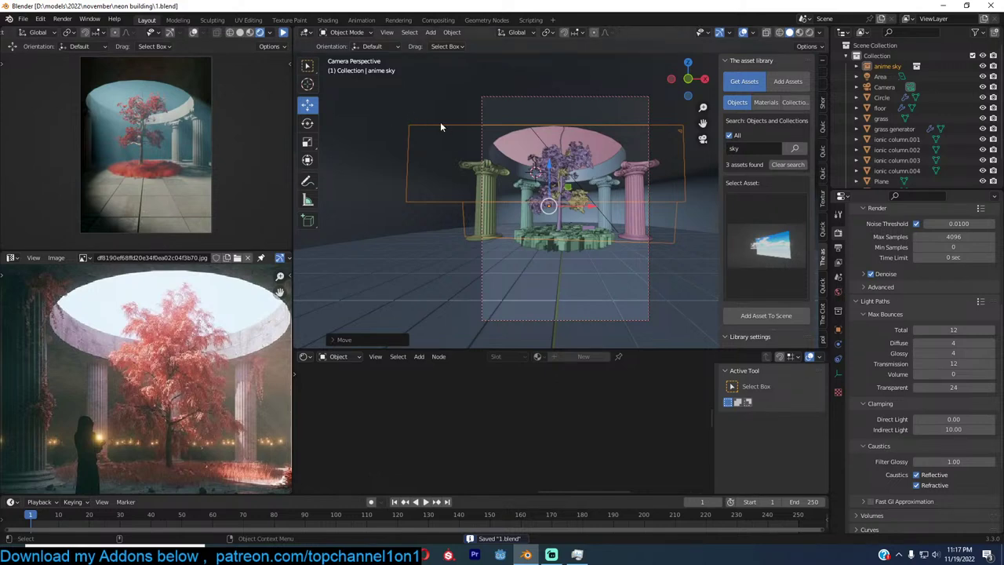
scroll(440, 125, up, 2)
key(s)
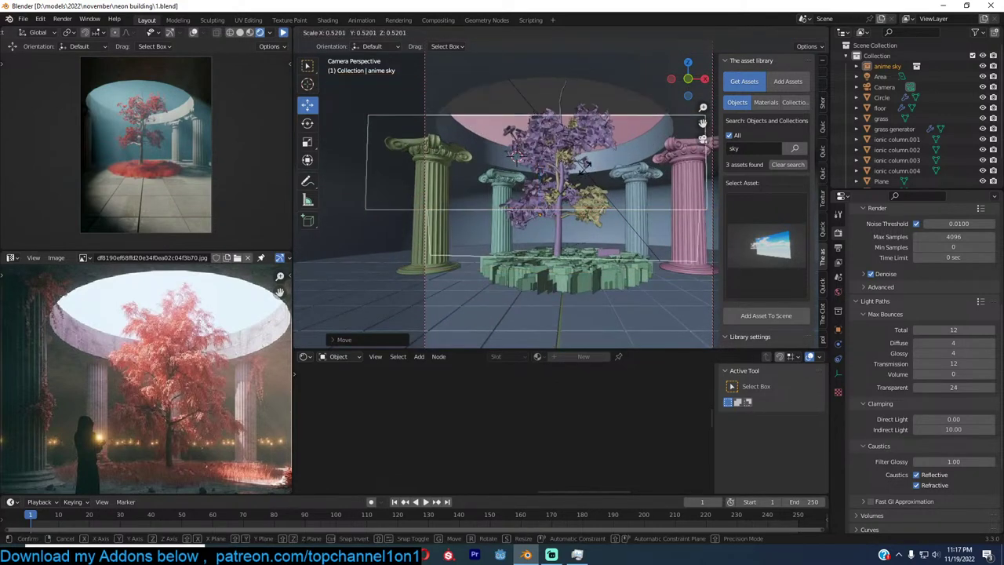
click(595, 84)
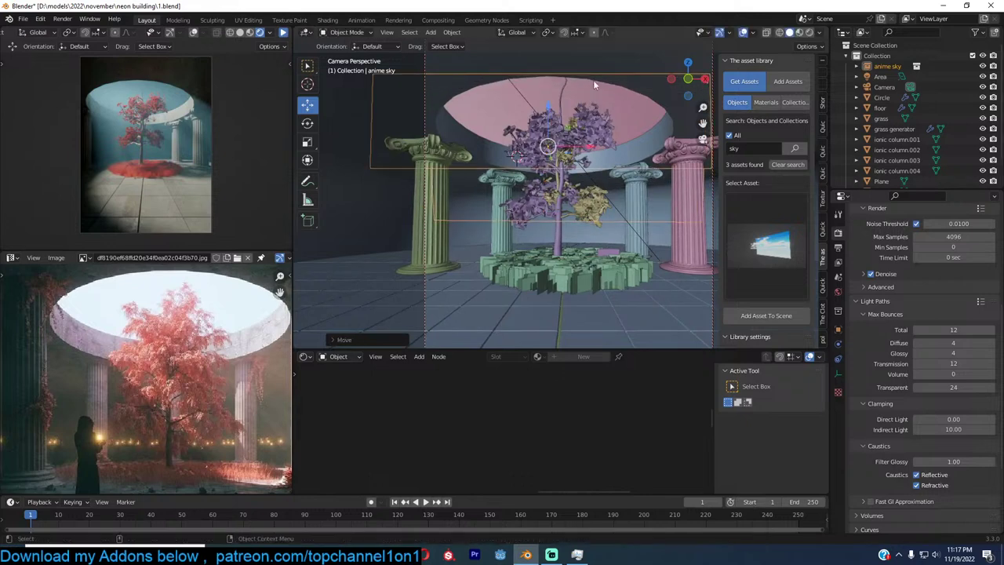
key(ctrl+s)
click(283, 32)
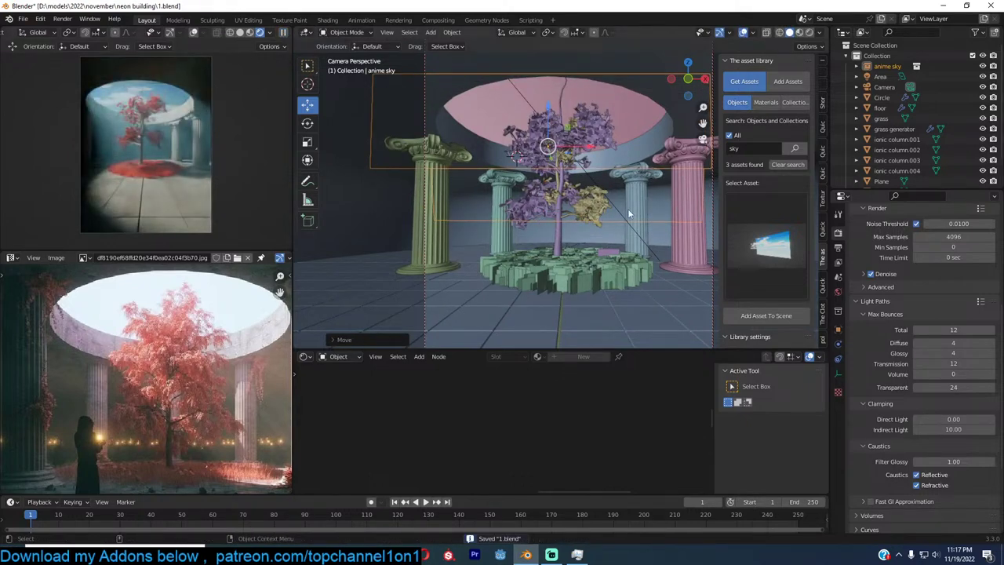
Make the added sky asset local and editable
scroll(792, 303, down, 1)
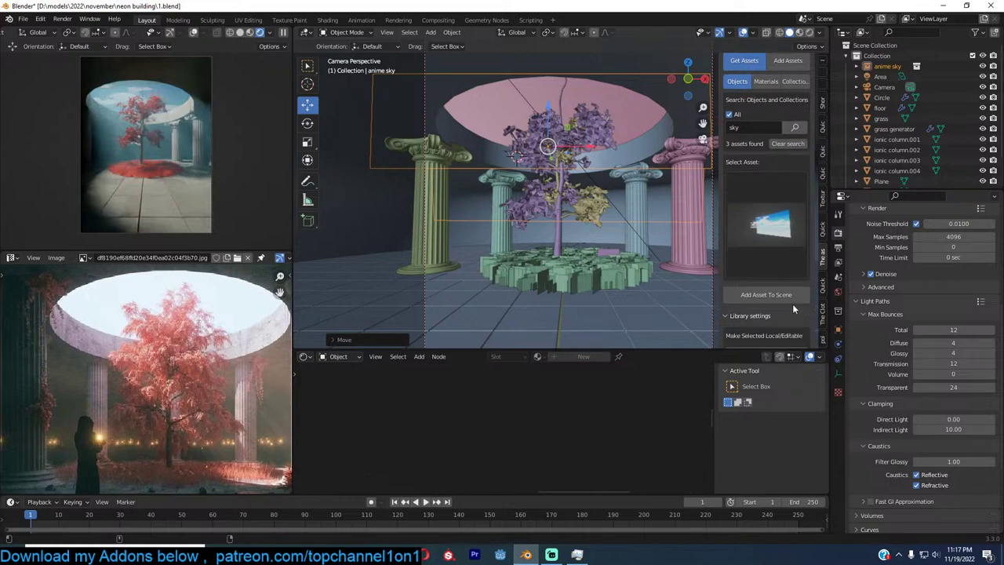
scroll(782, 324, down, 2)
click(778, 311)
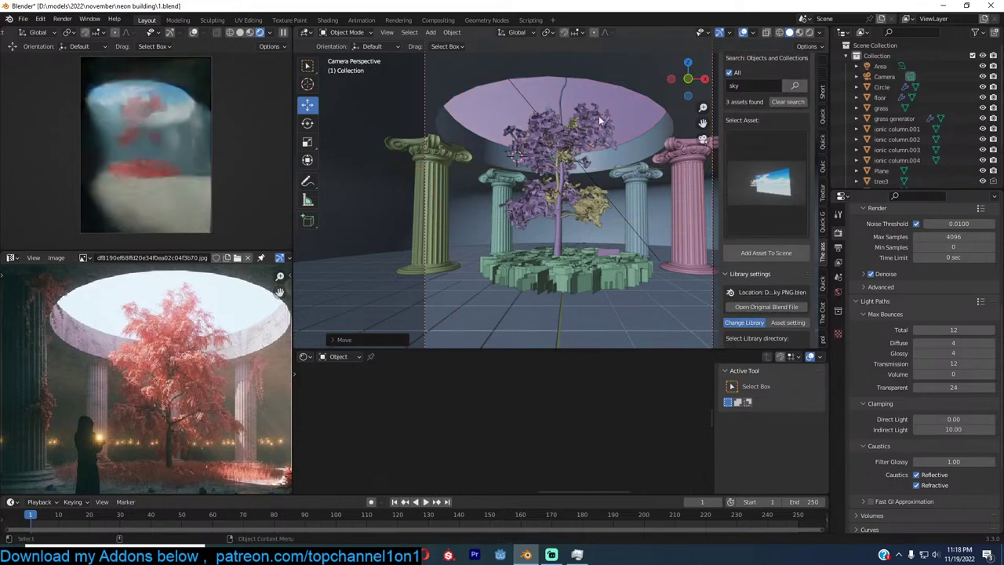
Set the emission strength of the clouds plane's material to 20
click(618, 100)
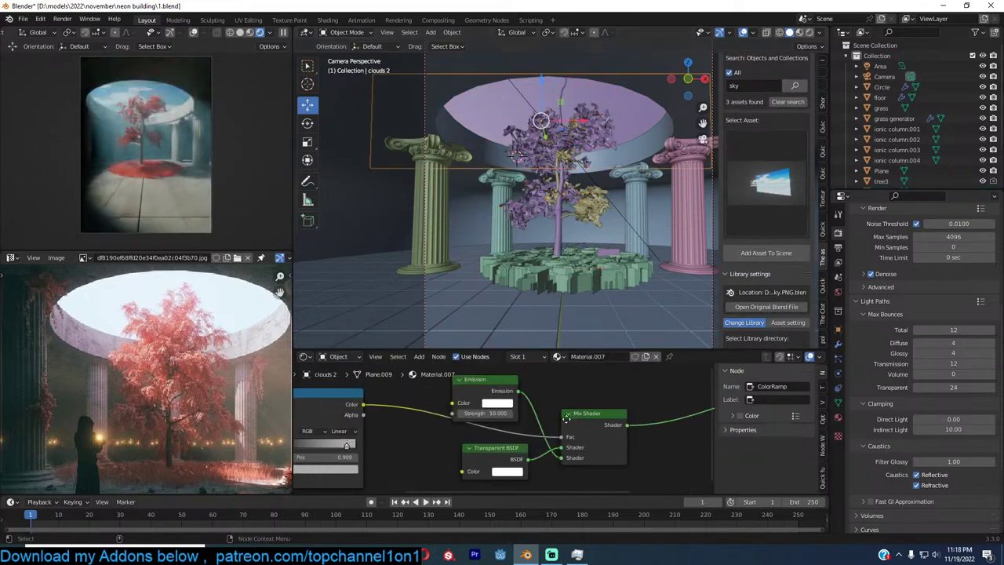
click(485, 414)
text(2)
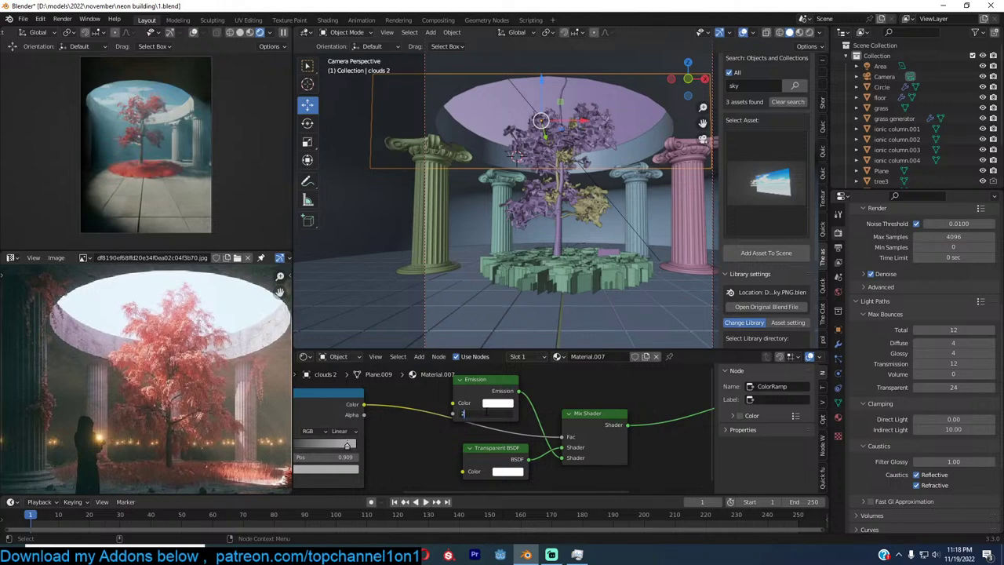
text(0)
key(Return)
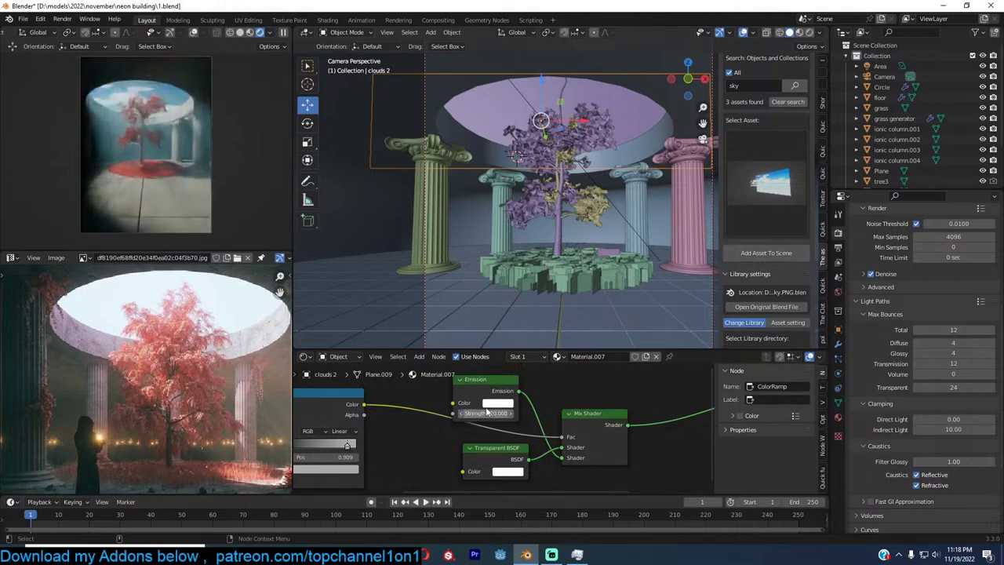
Try an emission strength of 10 on the blue gradient sky plane behind the clouds, and settle on 50
middle_drag(538, 58, 547, 170)
scroll(612, 126, down, 6)
scroll(585, 179, down, 10)
click(548, 169)
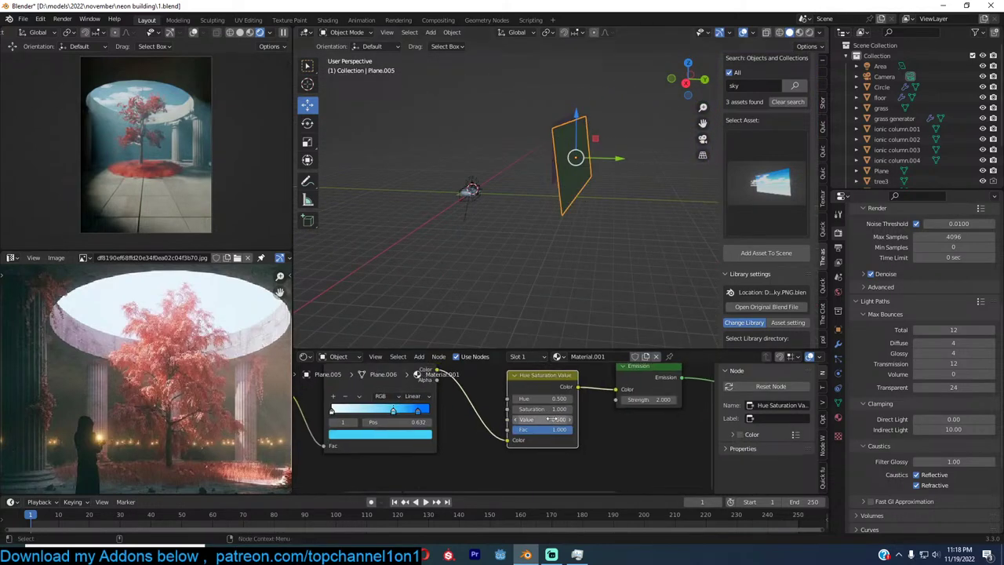
click(644, 409)
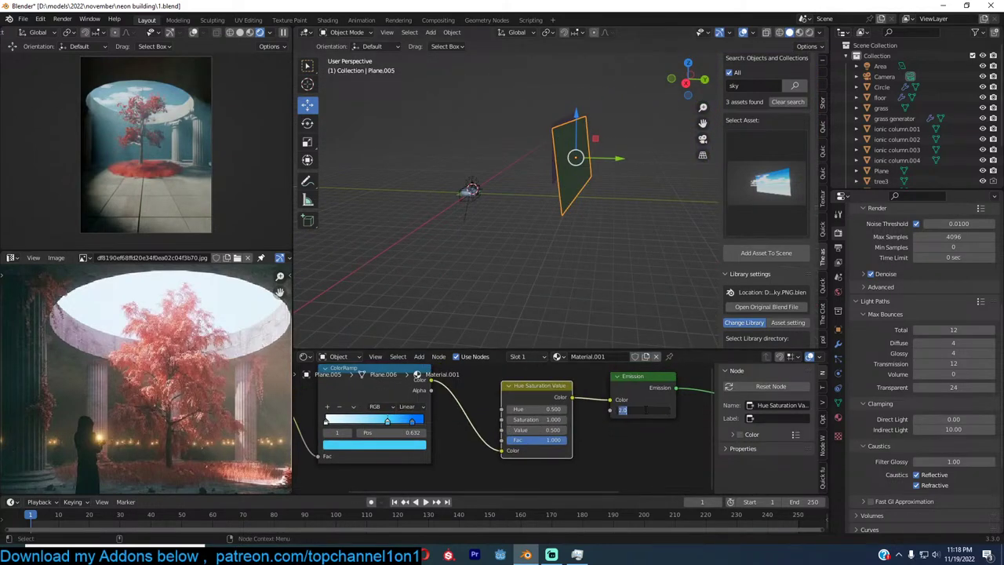
text(10)
key(Return)
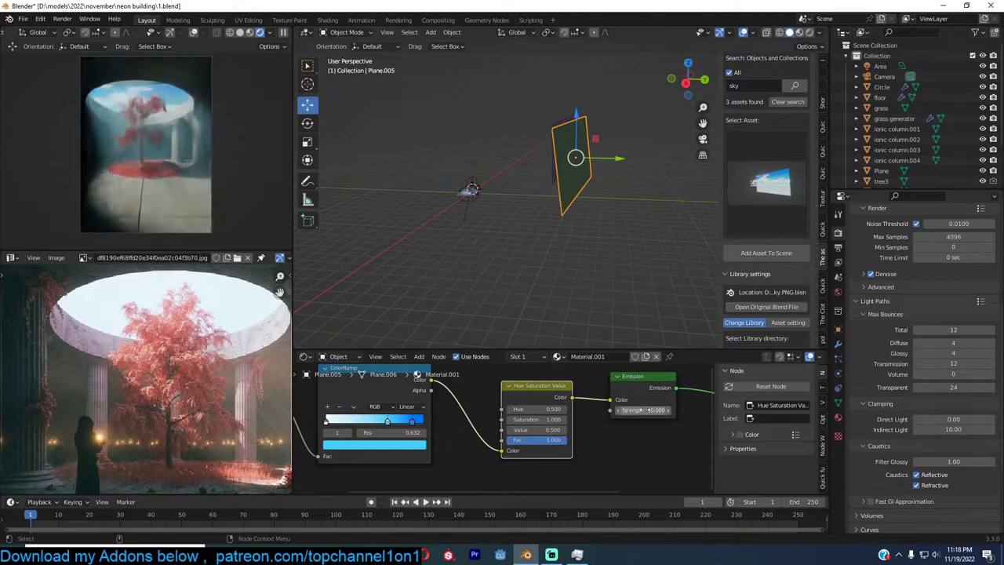
click(645, 410)
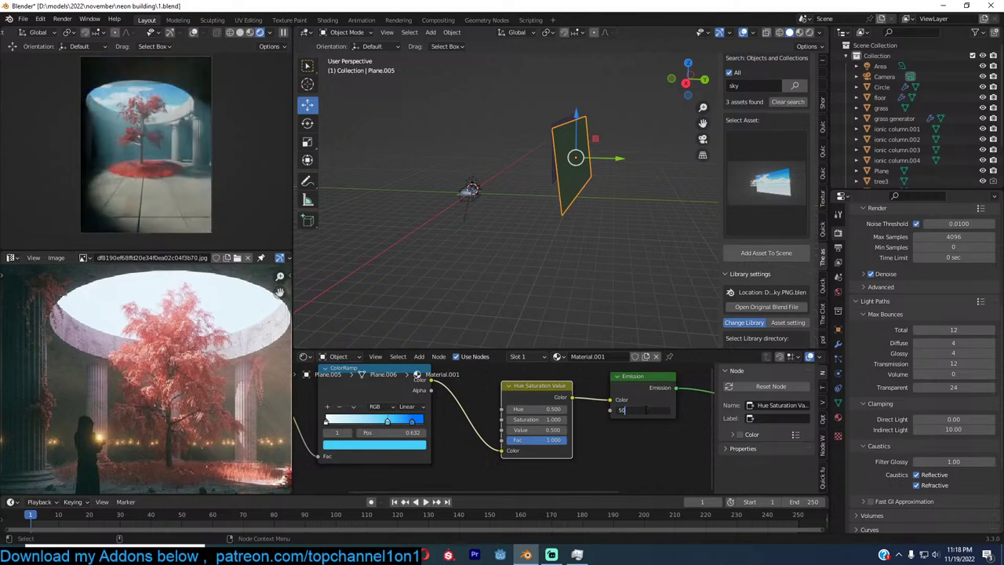
text(50)
key(Return)
In the camera view, scale up the blue sky plane so it extends past the round opening
key(KP_0)
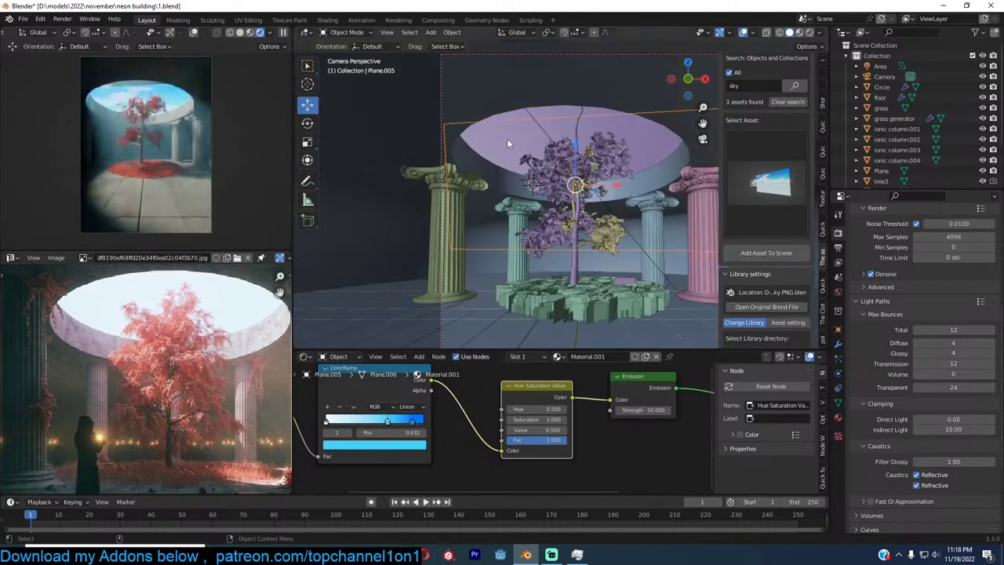
key(s)
click(655, 192)
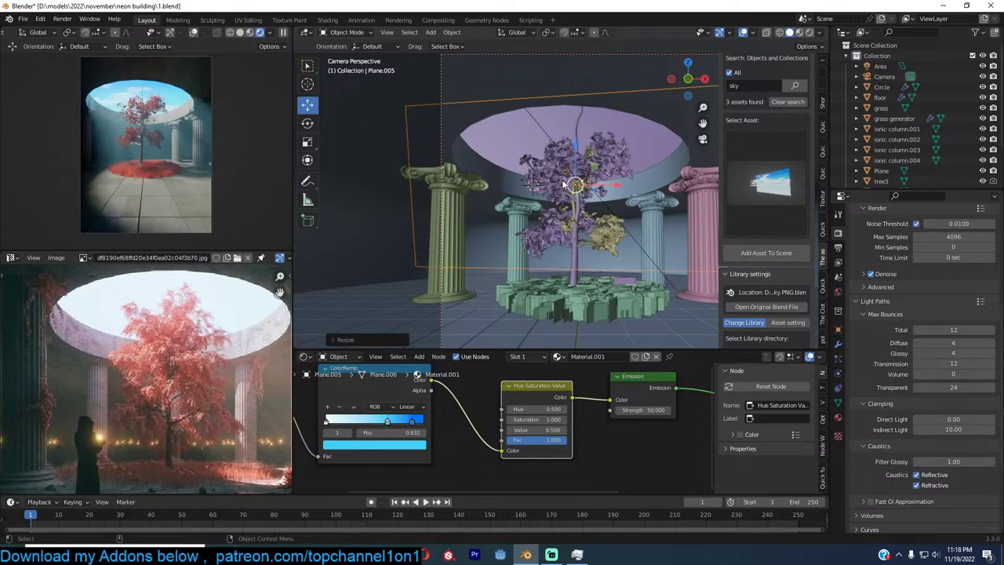
Hide the fog volume object to compare the render without it, unhide it and clear the selection
middle_drag(668, 219, 604, 195)
scroll(635, 275, down, 8)
scroll(612, 269, up, 4)
scroll(600, 197, up, 6)
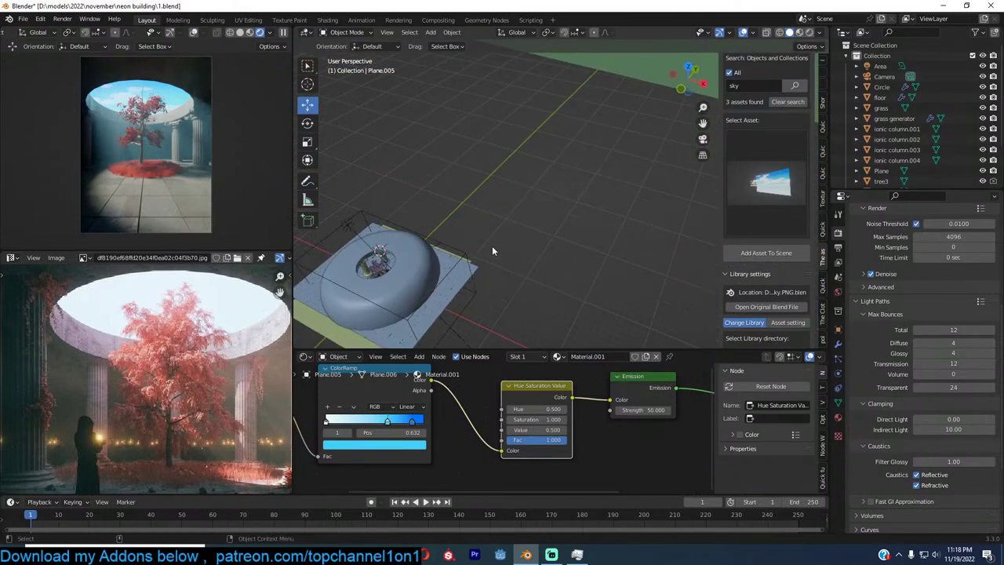
shift+middle_drag(493, 249, 578, 159)
click(604, 128)
key(h)
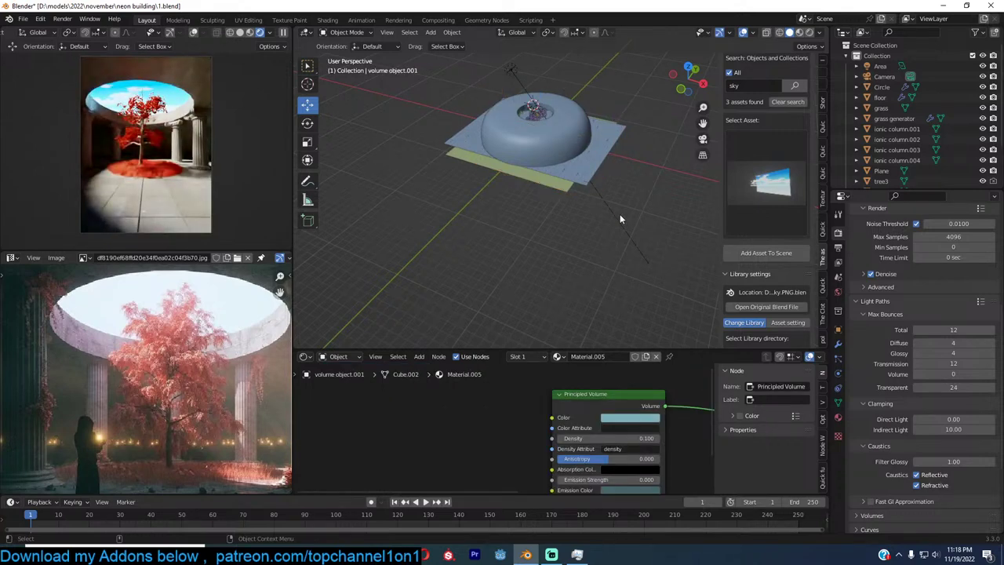
key(alt+h)
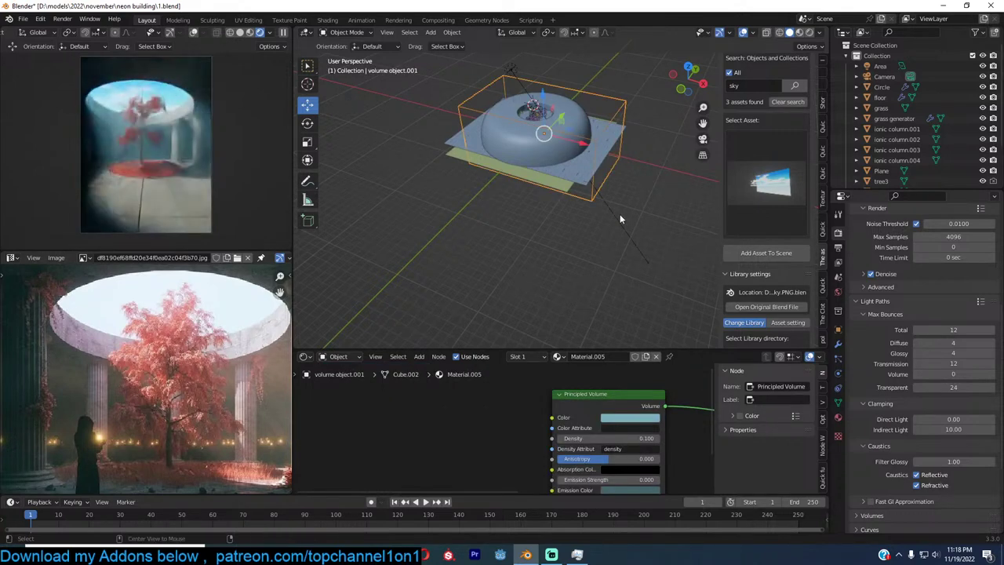
click(620, 215)
Set the world's Nishita sky background strength to 0.1
click(838, 292)
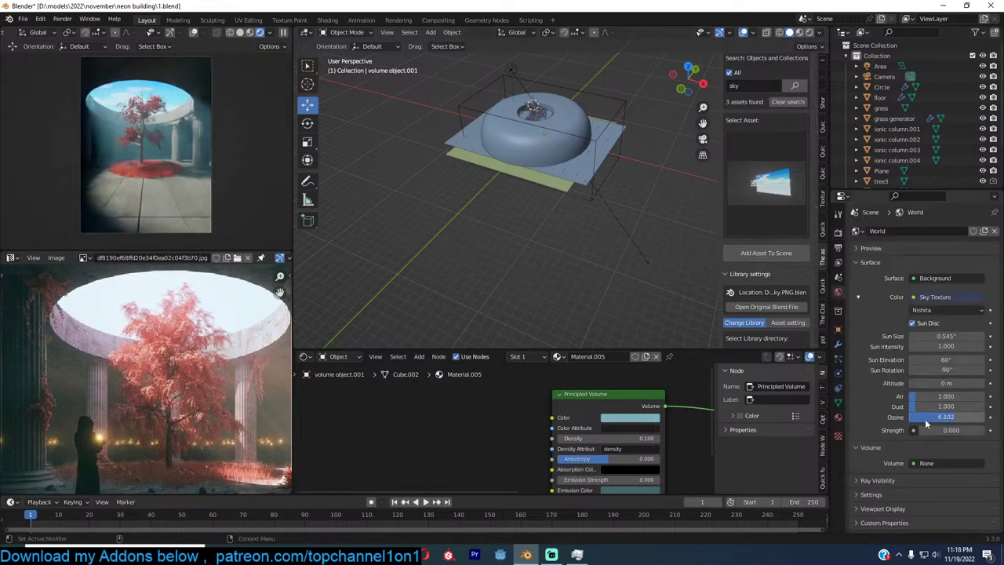
click(947, 430)
text(0.0)
key(Return)
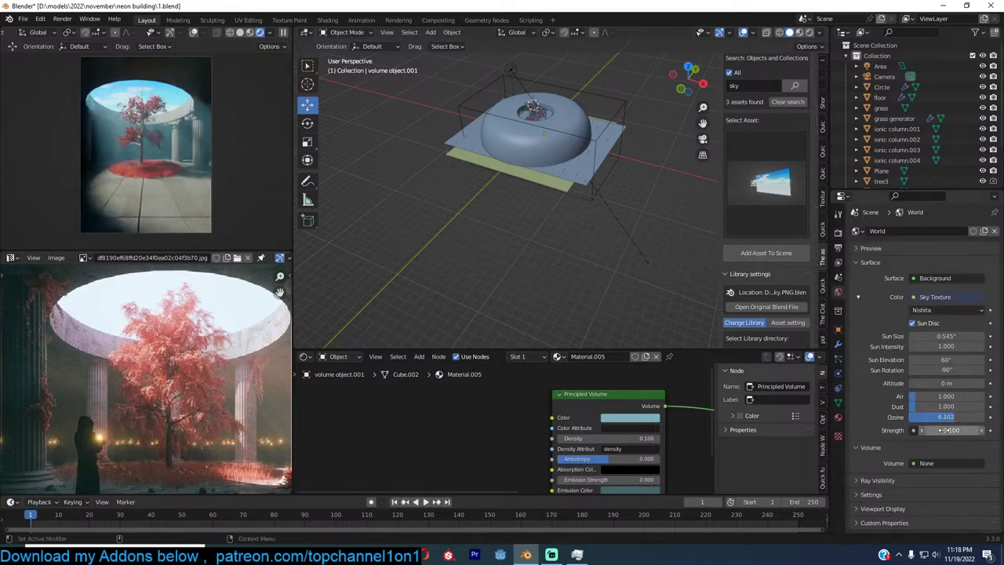
From the camera view, hide the area light in the viewport and save the file
key(KP_0)
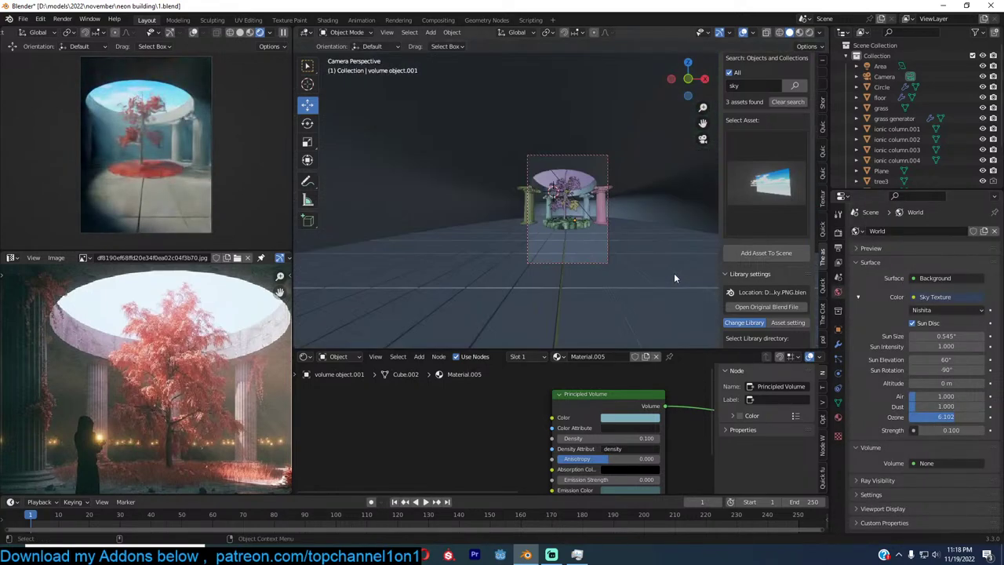
click(550, 152)
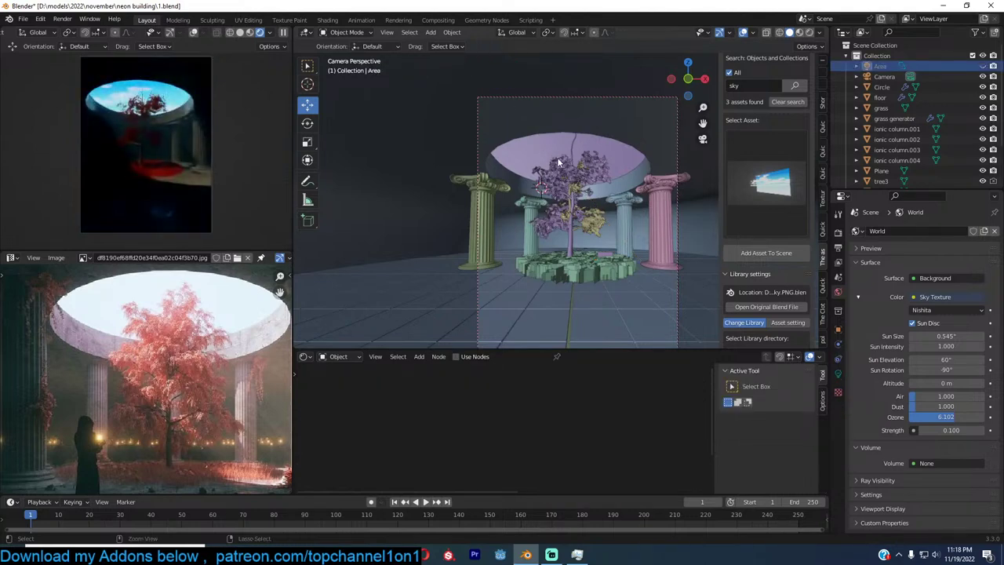
key(ctrl+s)
Set the world background strength to 1
double_click(932, 430)
text(1)
key(Return)
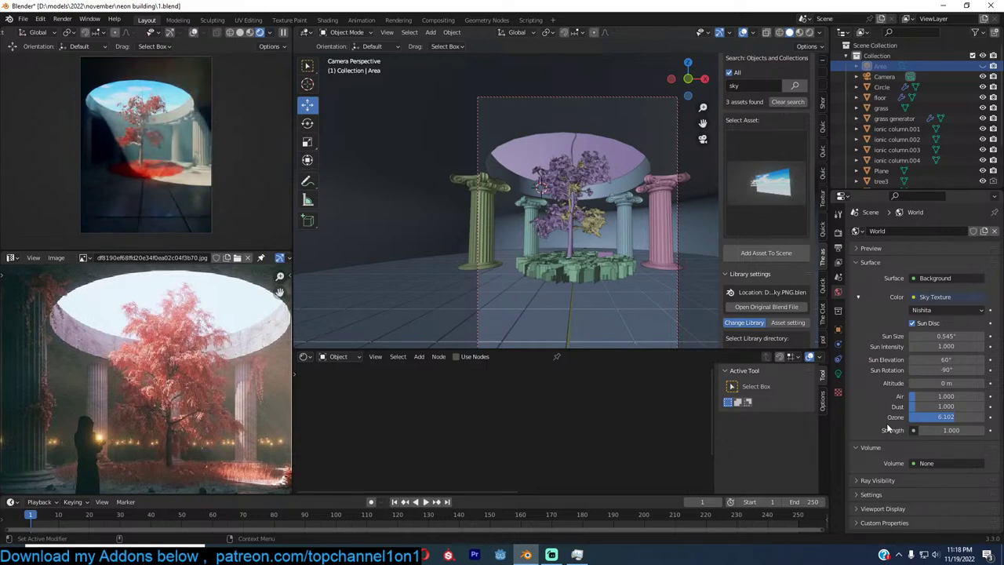
Scale up the grass generator mesh in Edit Mode so the grass spreads past the columns into the foreground, and deselect it
click(618, 273)
key(Tab)
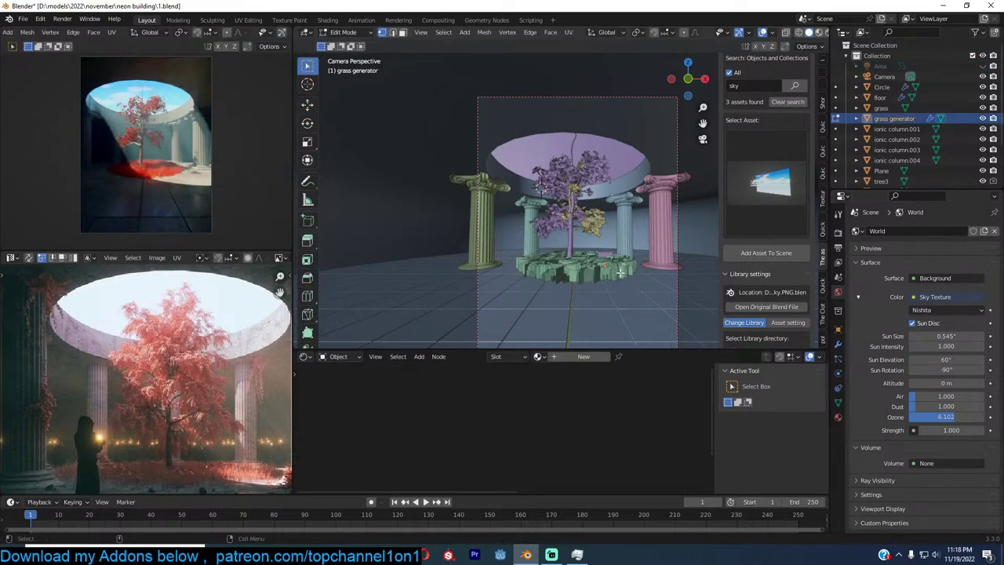
key(s)
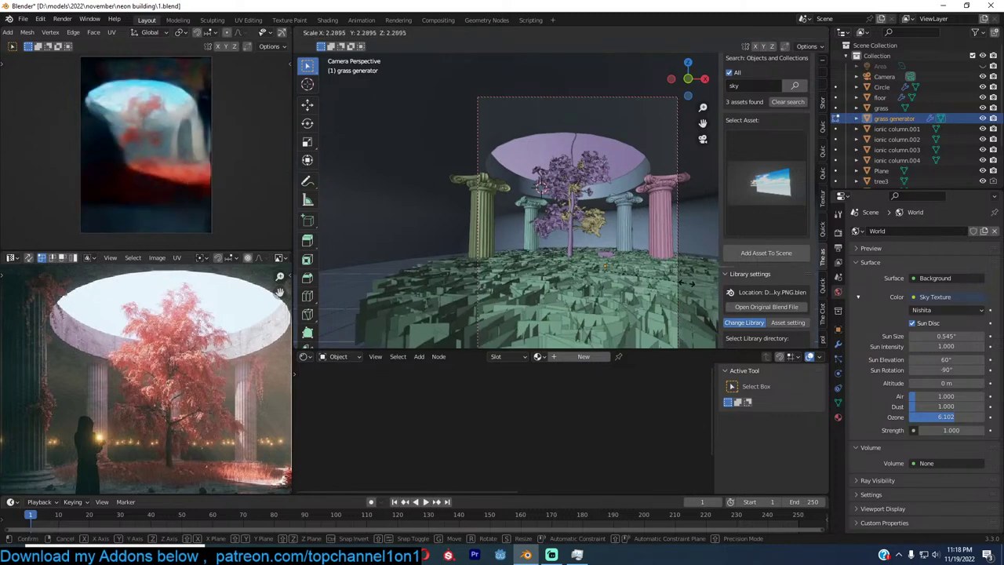
click(615, 290)
key(Tab)
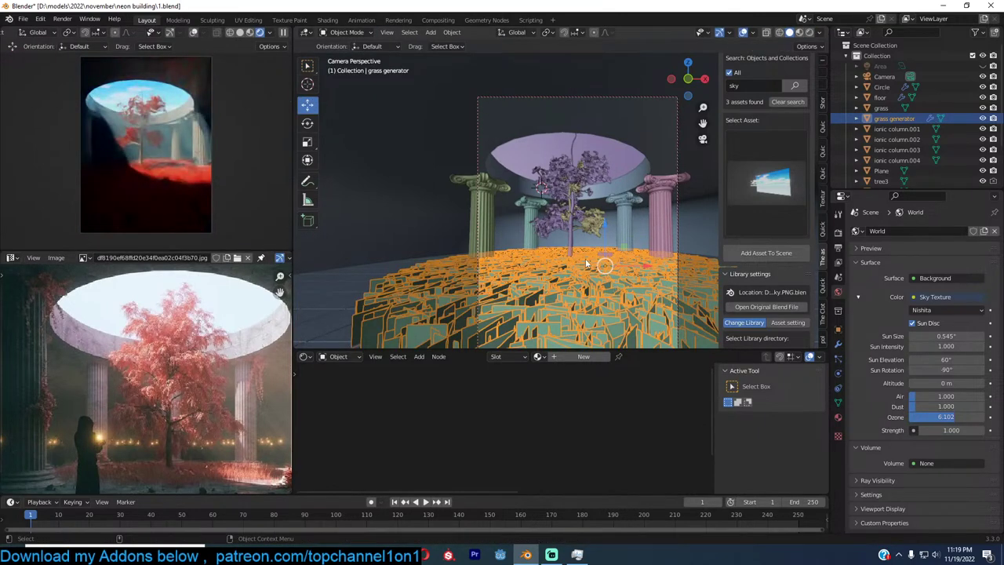
key(alt+a)
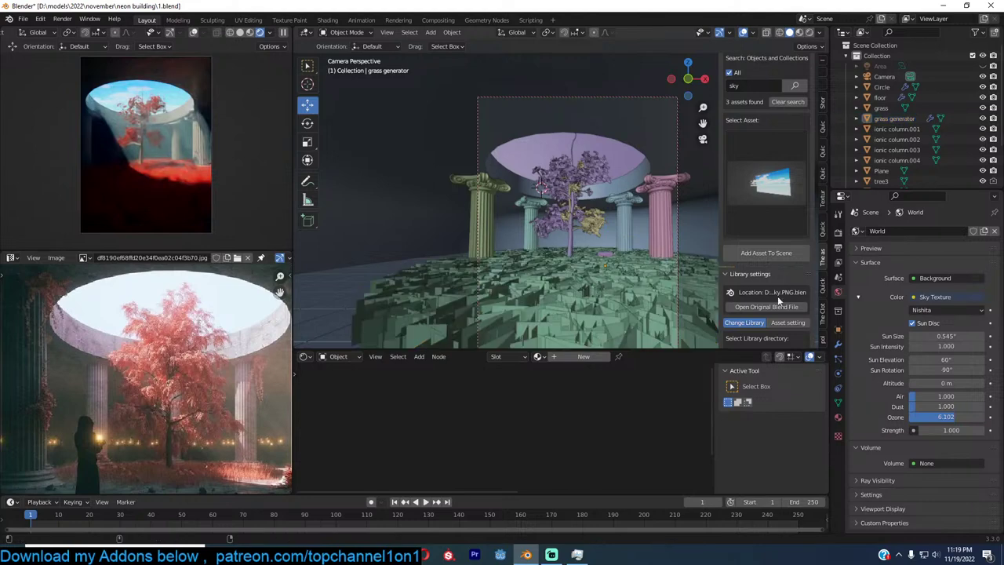
Search the asset library for "man", choose the plain white standing human figure and save the file
click(759, 86)
text(wo)
text(nam)
key(Return)
click(758, 85)
text(man)
key(Return)
click(756, 170)
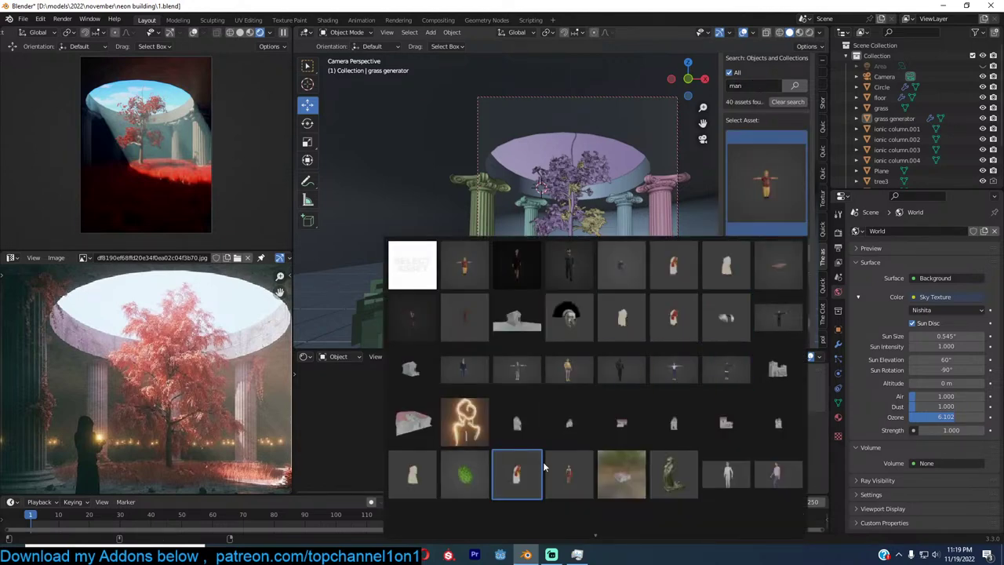
click(734, 484)
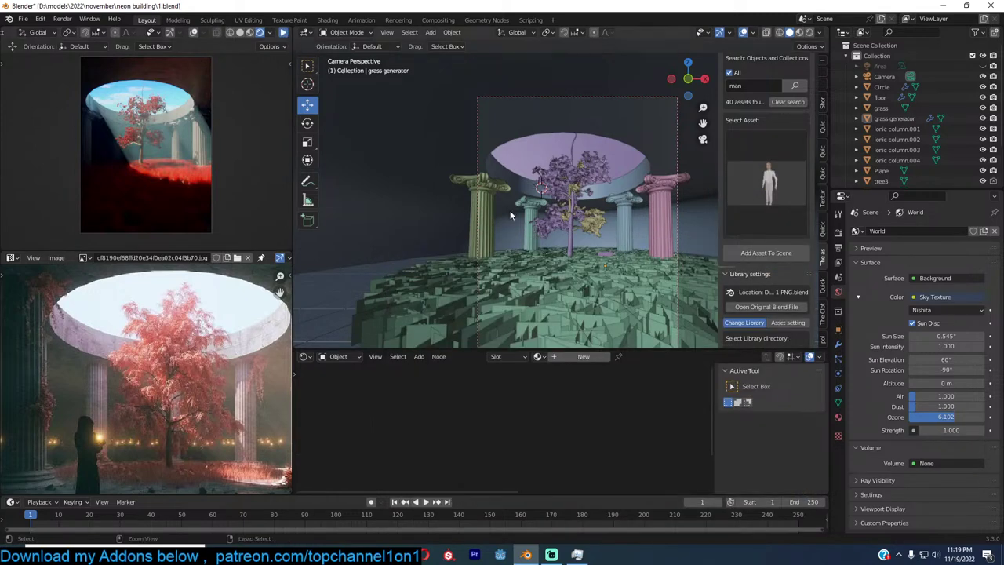
key(ctrl+s)
Place the 3D cursor on the grass beside the tree trunk, near the rear column, and add the figure there
shift+right_click(535, 264)
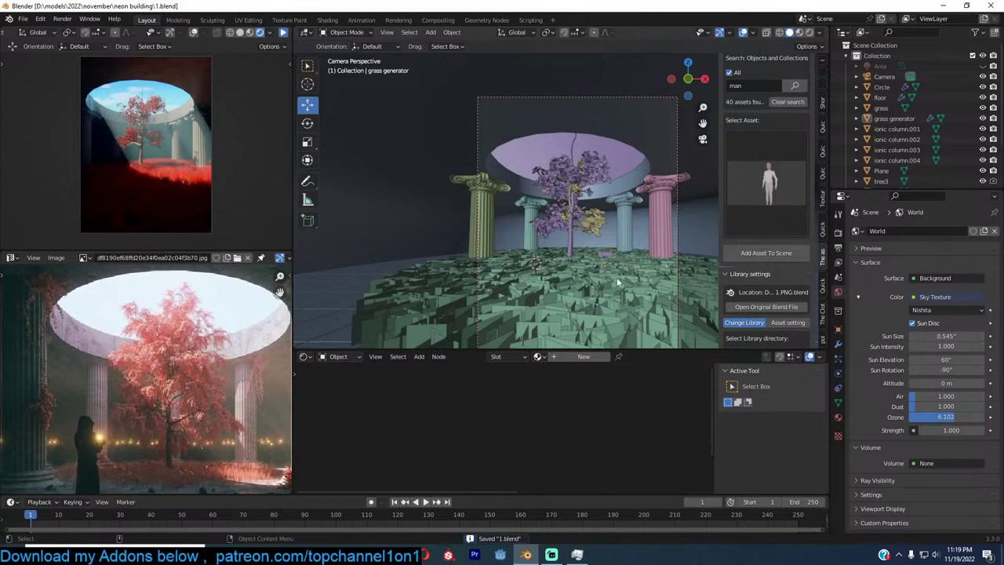
click(763, 252)
scroll(574, 232, up, 3)
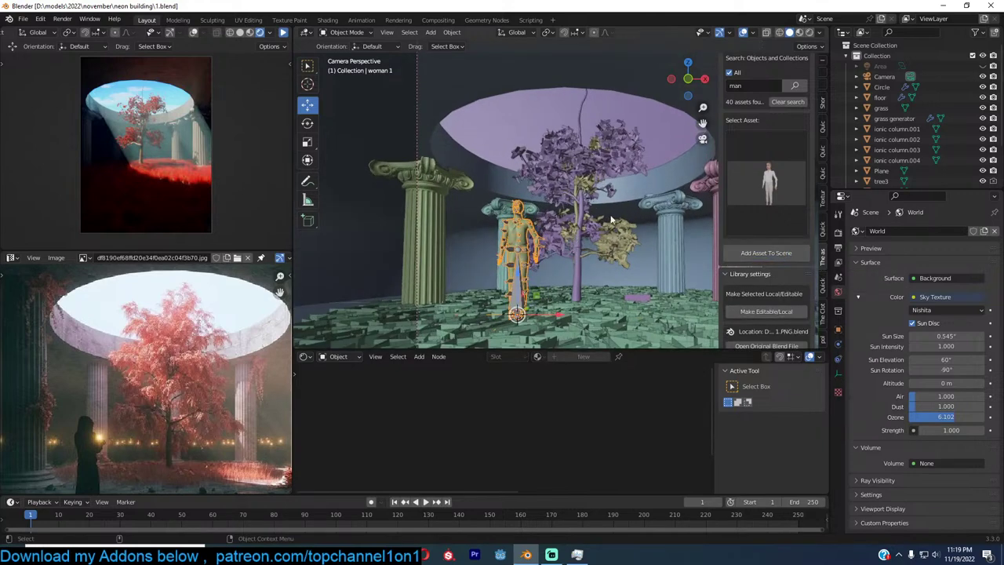
Rotate the standing figure about the Z axis so it stands side-on to the camera, and reduce its size
key(r)
key(z)
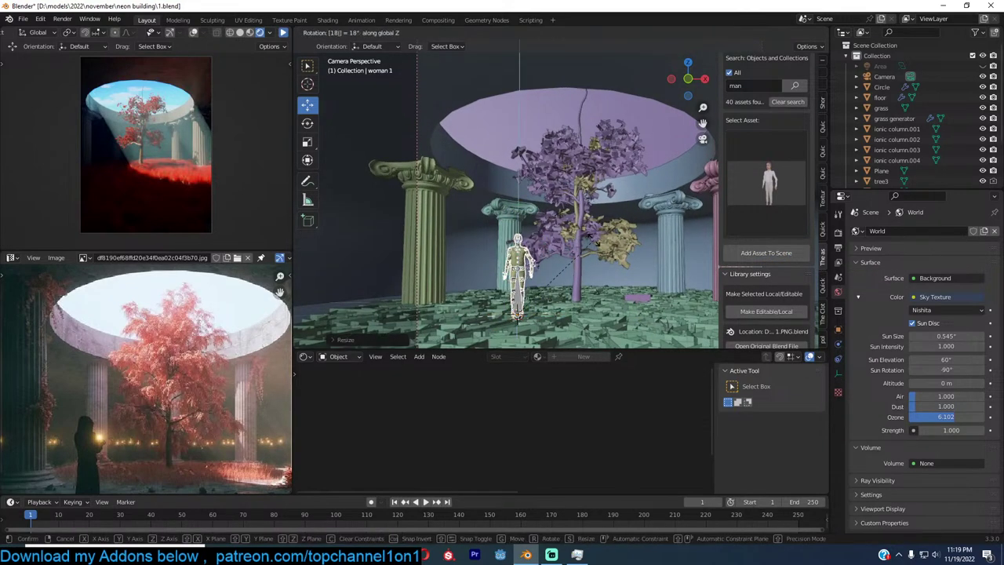
click(593, 239)
key(r)
key(z)
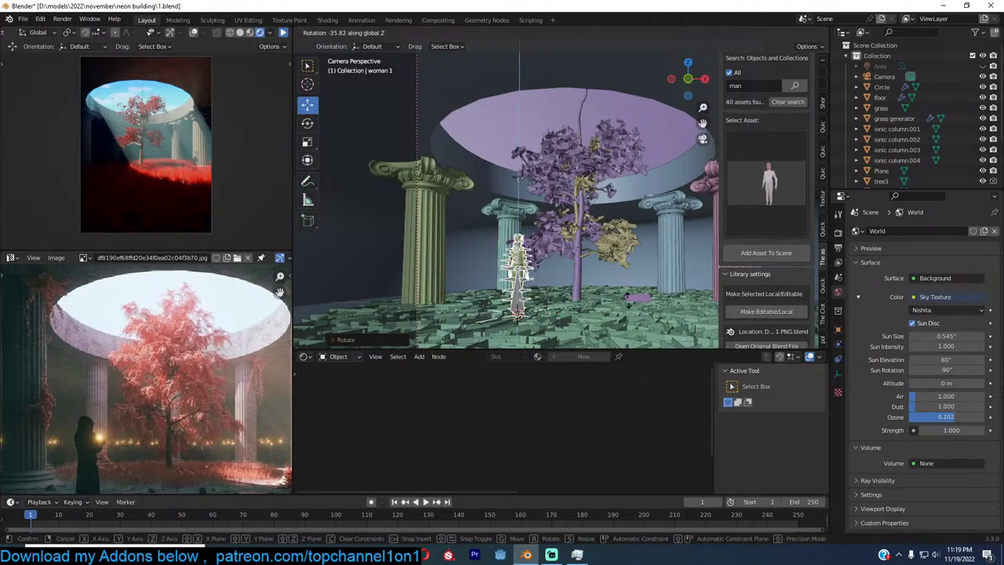
key(s)
click(598, 256)
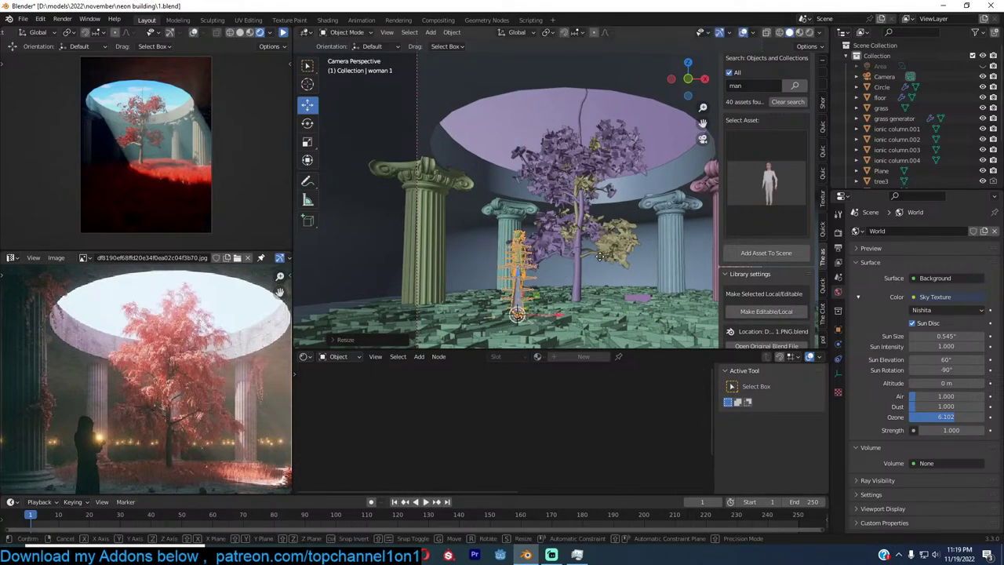
Move the figure forward onto the grass in front of the rear column and resume the rendered preview
key(g)
click(563, 280)
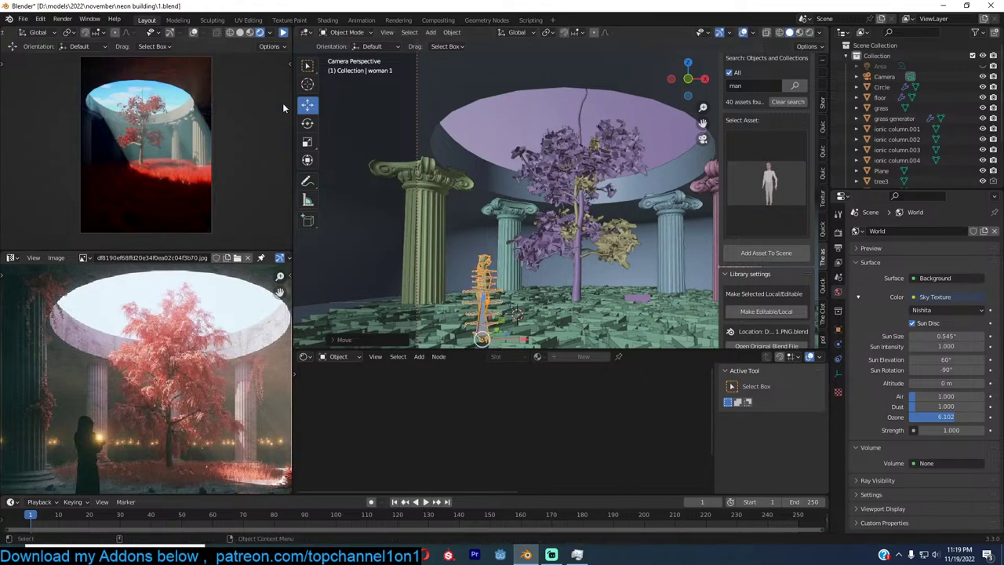
click(283, 32)
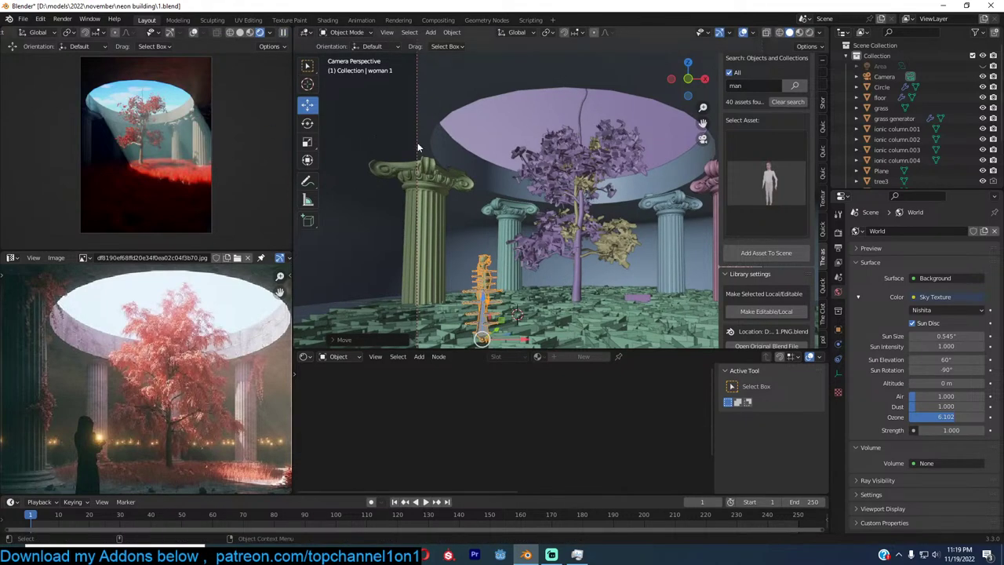
Set the factor of the hall material's last Multiply node, before the Principled BSDF, to 0.110 and save the file
click(462, 149)
scroll(607, 413, up, 6)
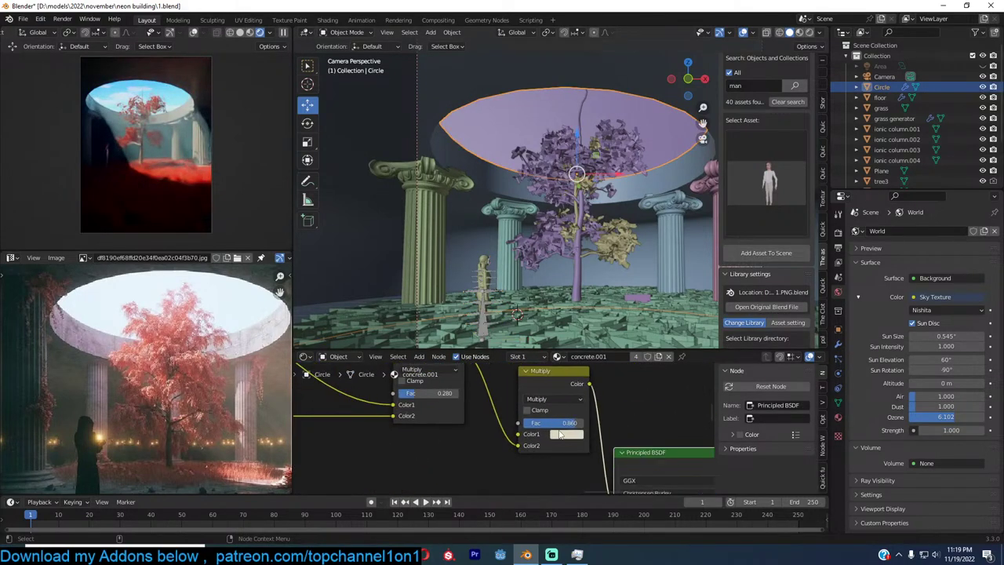
drag(577, 424, 531, 426)
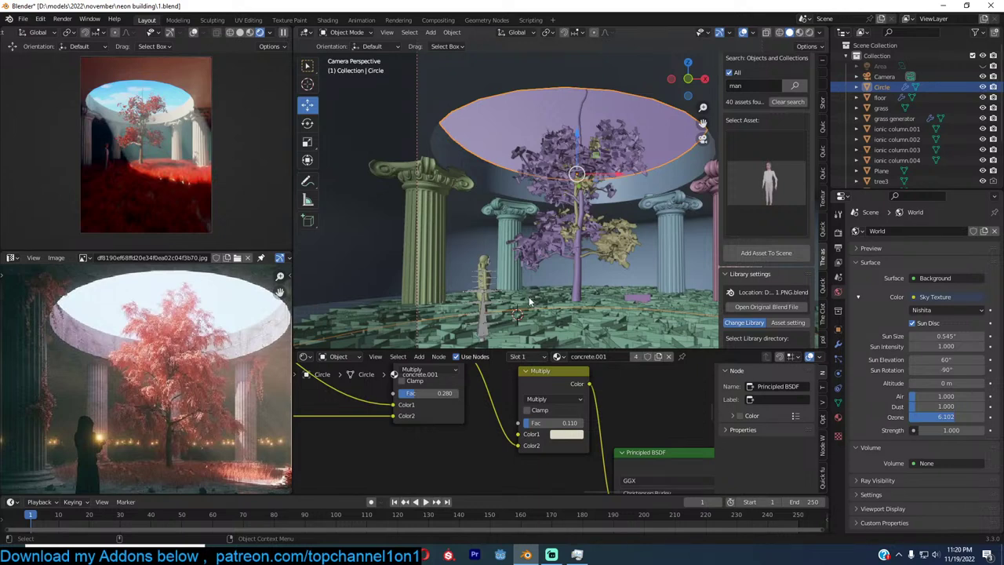
ctrl+middle_drag(521, 284, 533, 250)
key(ctrl+s)
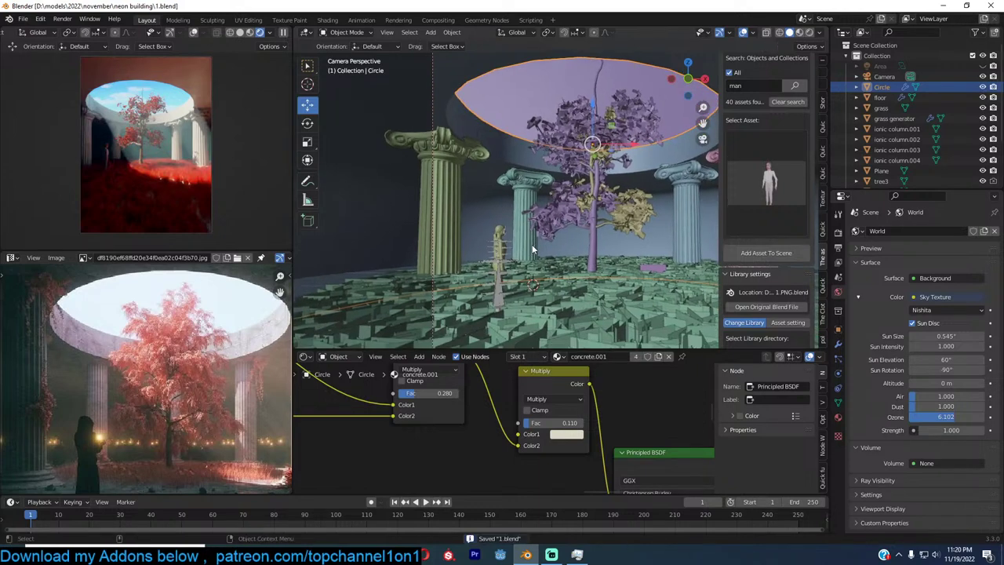
Snap the figure to a 3D cursor placed on the grass at the foot of the rear column across from the tree
click(503, 268)
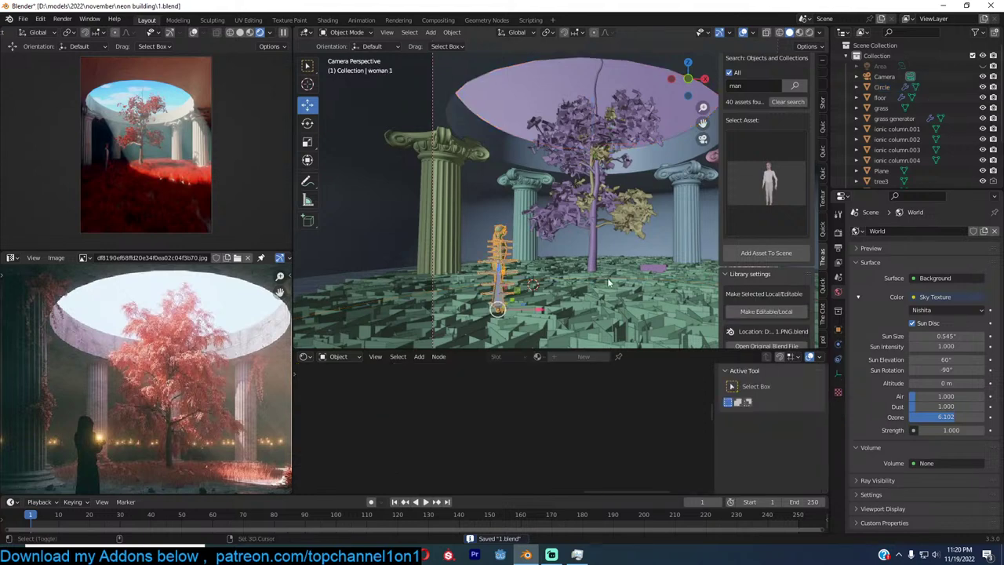
shift+right_click(684, 272)
key(shift+s)
click(636, 155)
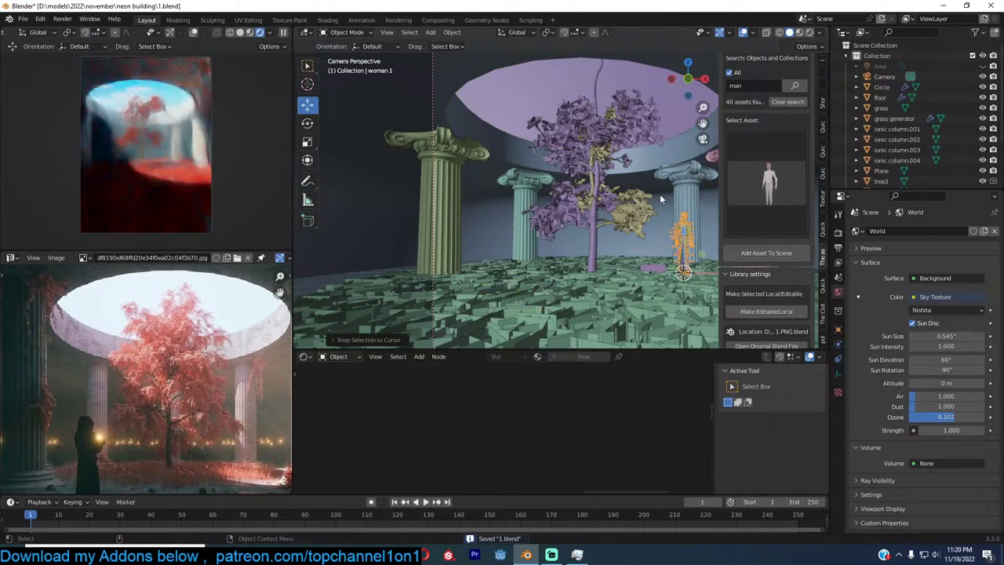
Turn the figure and move it forward from the rear column onto the open grass
middle_drag(660, 232, 591, 241)
key(r)
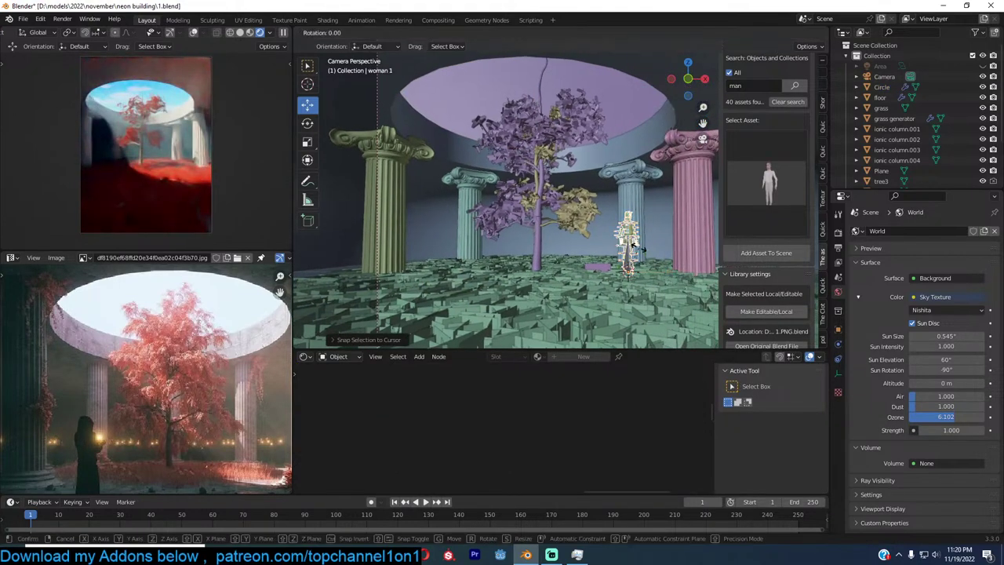
click(578, 314)
click(629, 257)
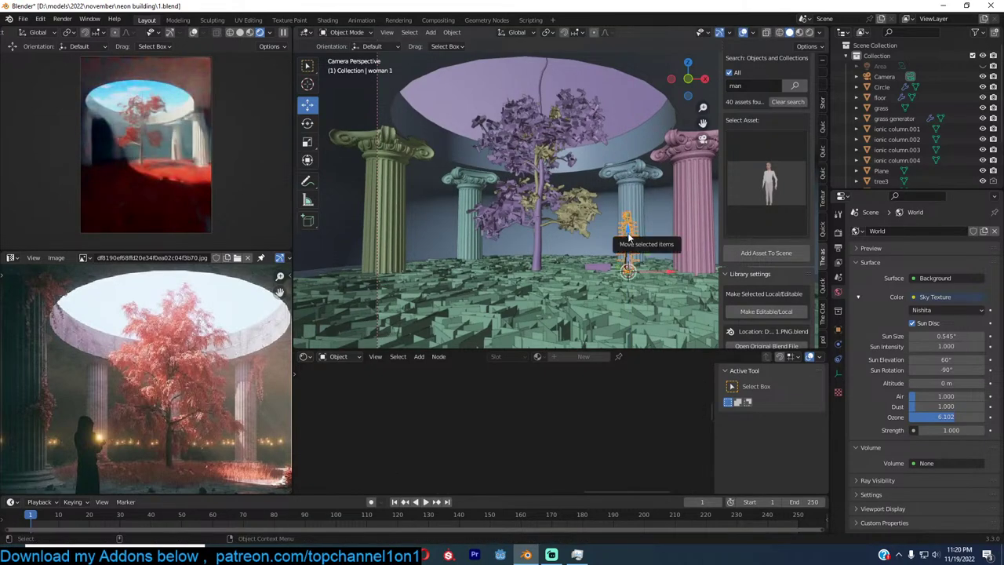
key(g)
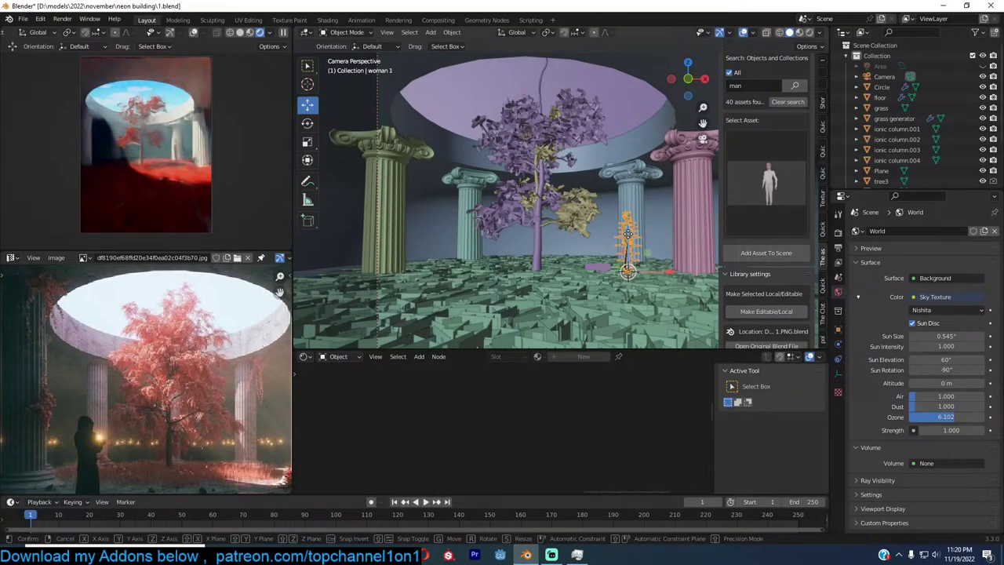
click(629, 276)
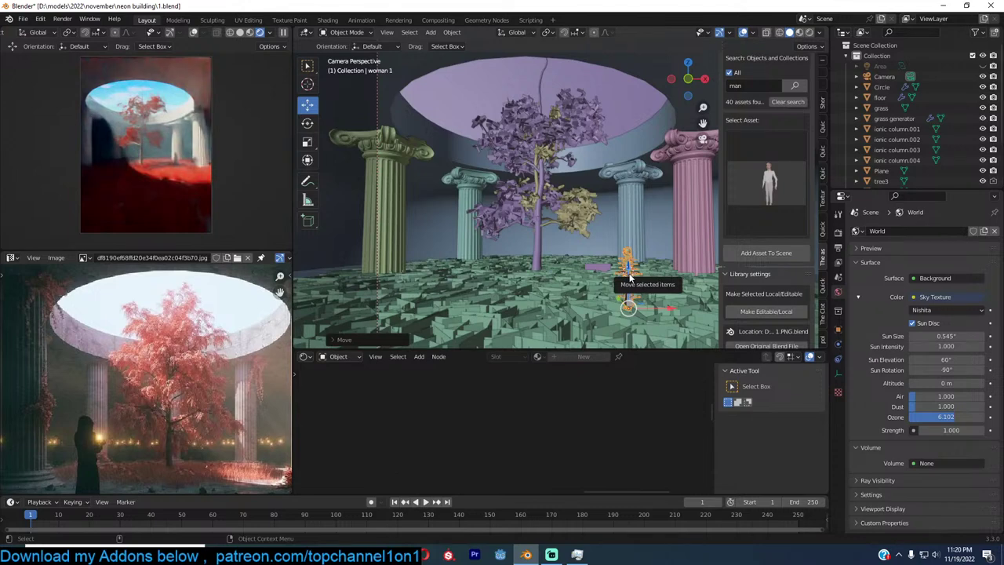
Rotate the figure about the Z axis at its new place on the grass and save the file
key(r)
key(z)
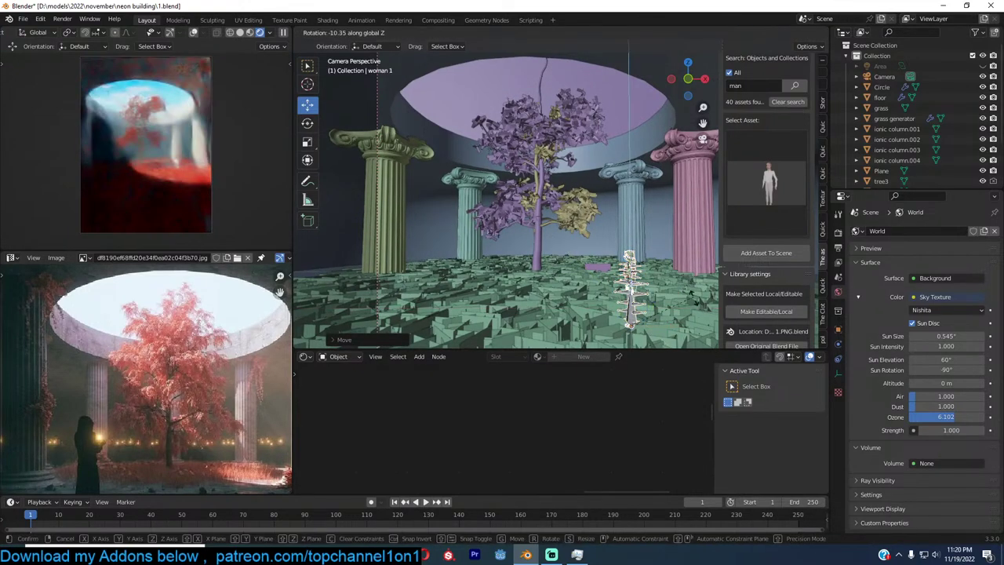
click(687, 325)
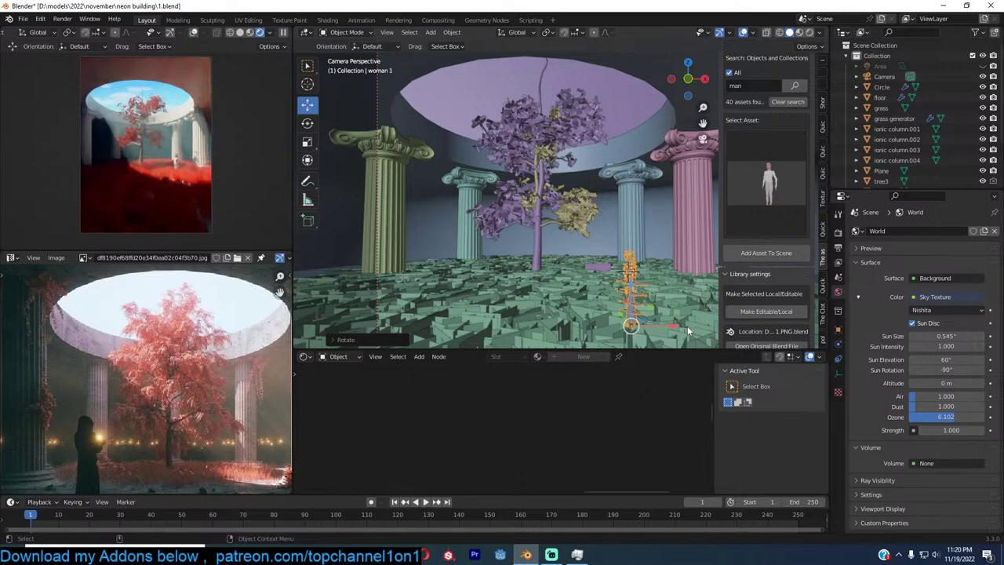
scroll(225, 425, down, 3)
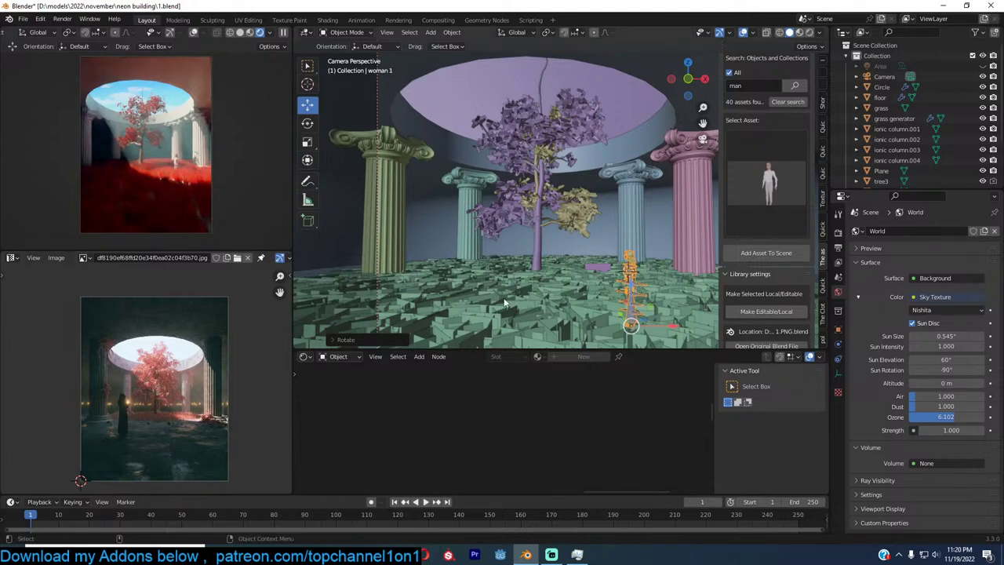
click(660, 288)
key(ctrl+s)
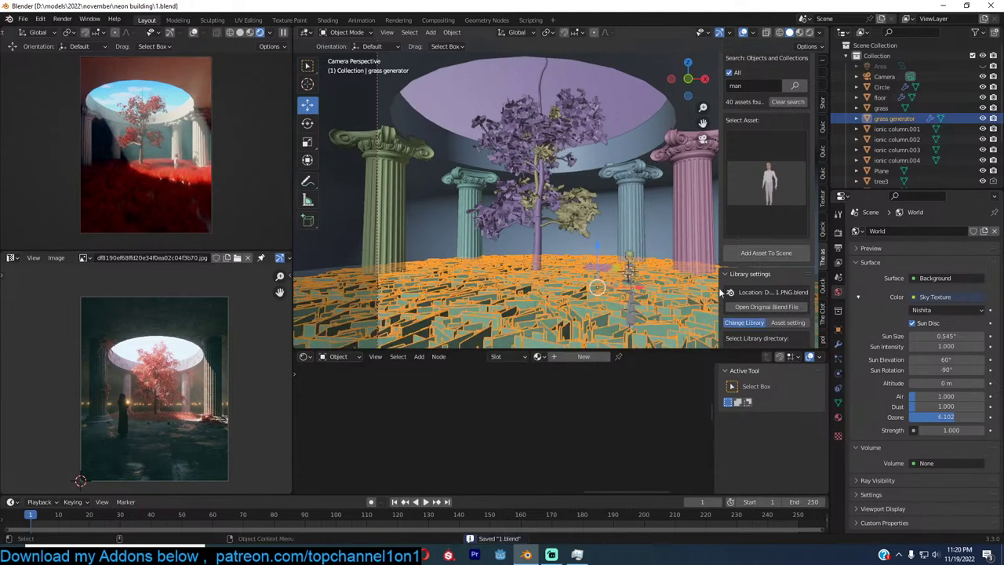
Set the output's vertical resolution to 1080 px for a landscape frame
click(837, 232)
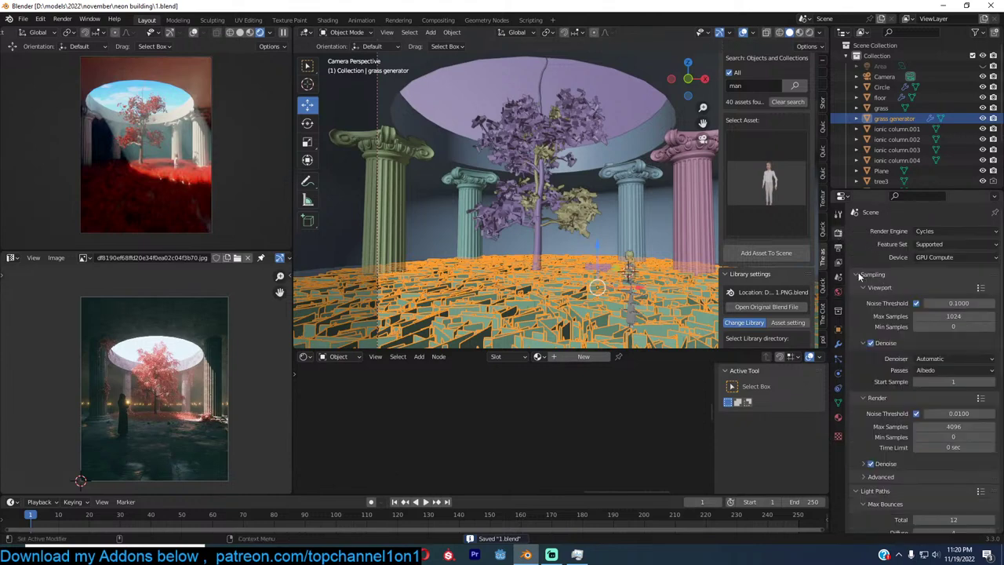
click(837, 247)
double_click(952, 255)
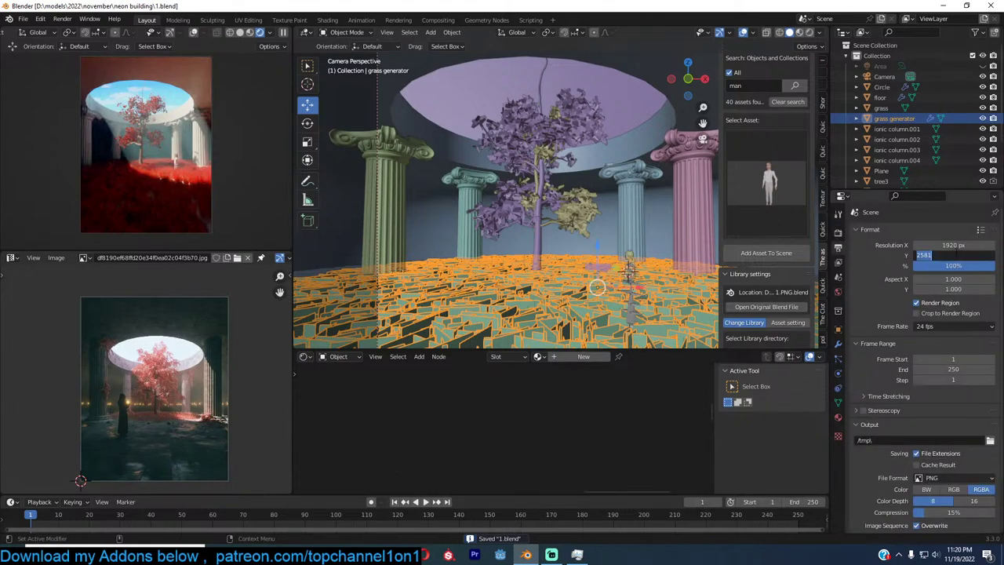
text(180)
key(Return)
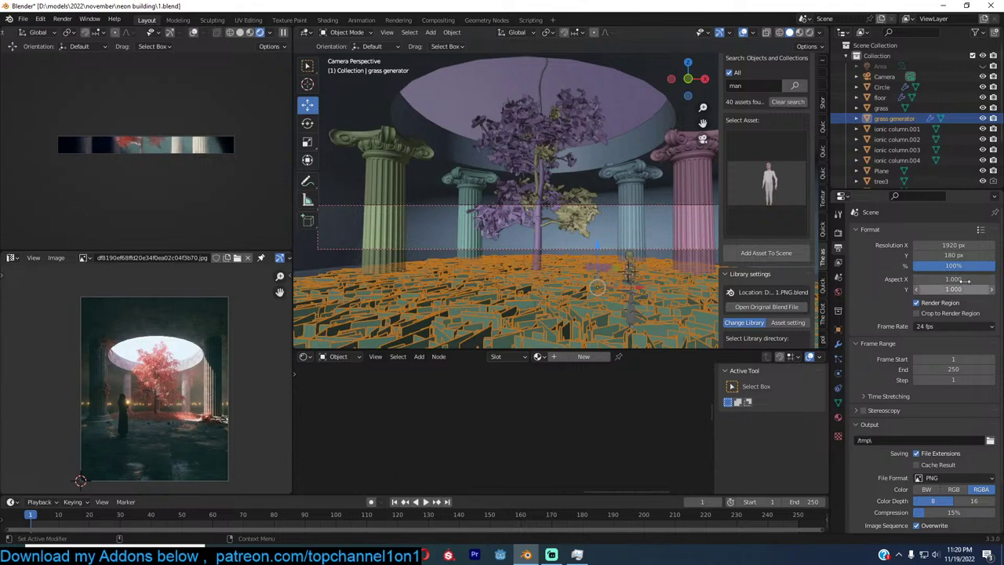
double_click(952, 255)
text(1080)
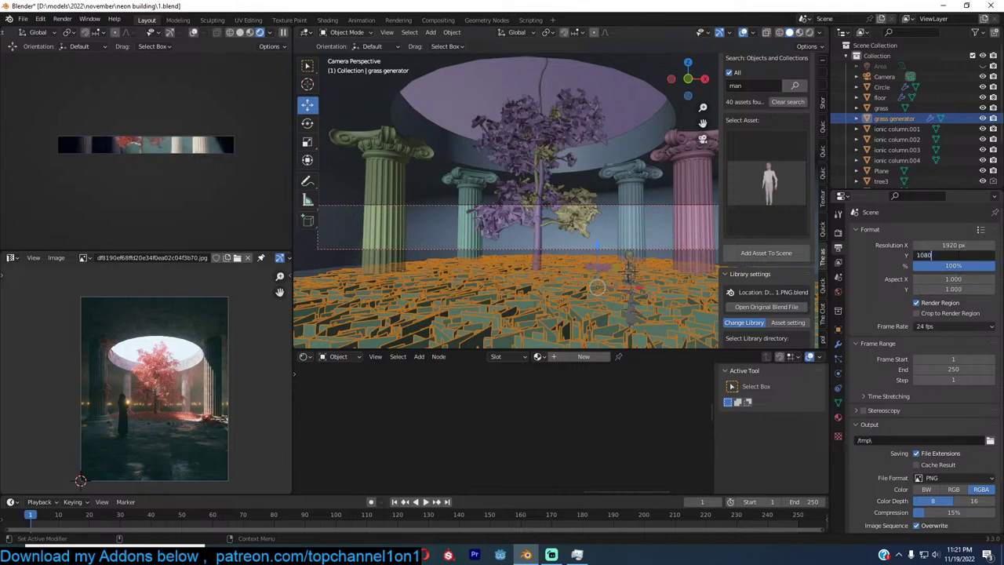
key(Return)
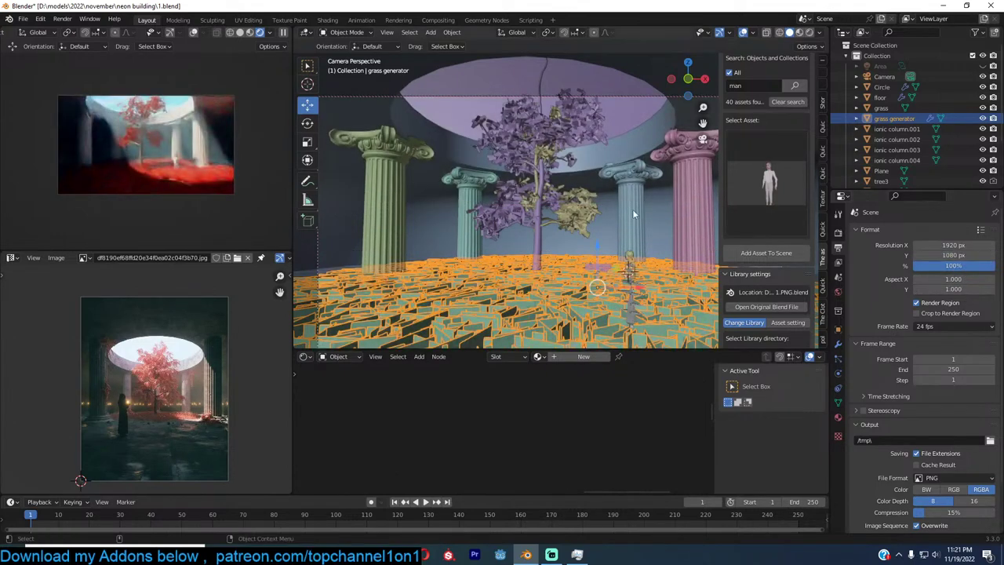
Reposition the camera and tilt it upward about the X axis to frame the opening, tree and columns, and save
click(622, 111)
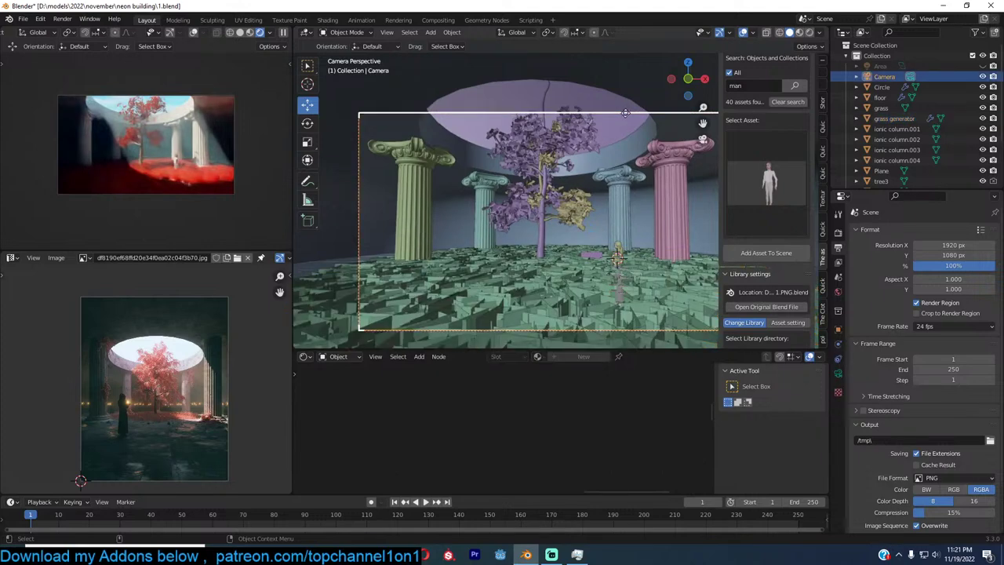
key(g)
click(608, 138)
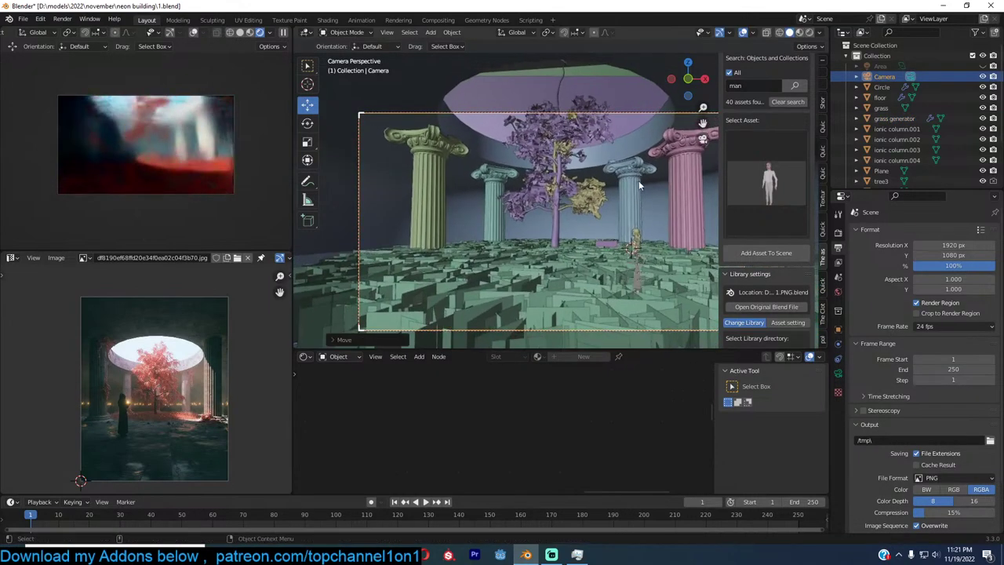
key(r)
key(x)
click(640, 195)
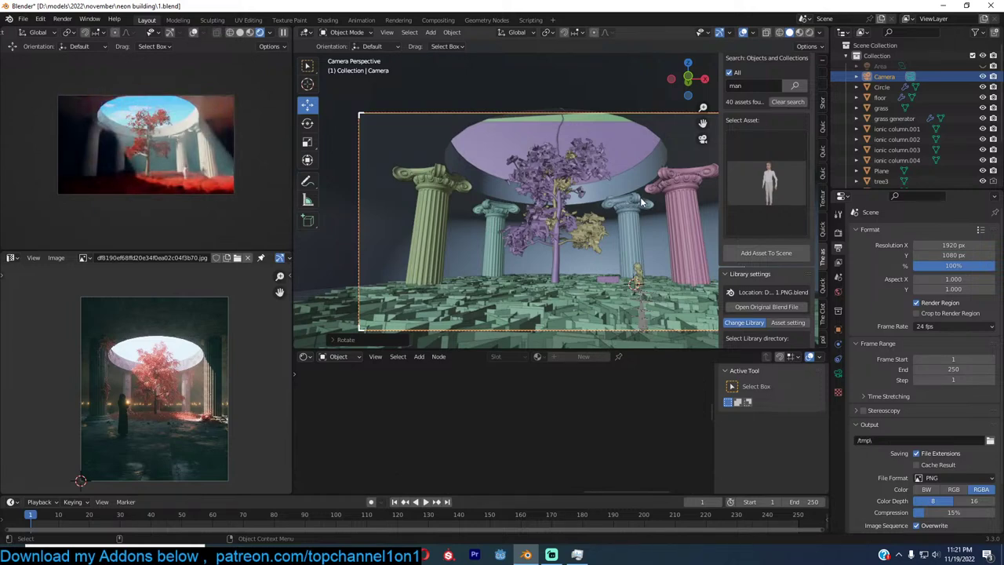
key(KP_0)
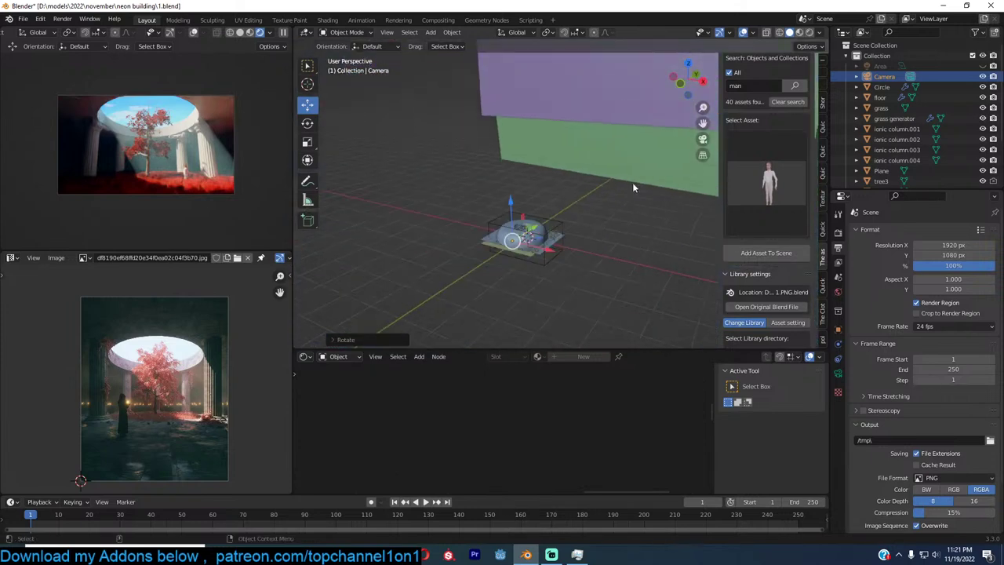
key(KP_Decimal)
key(ctrl+s)
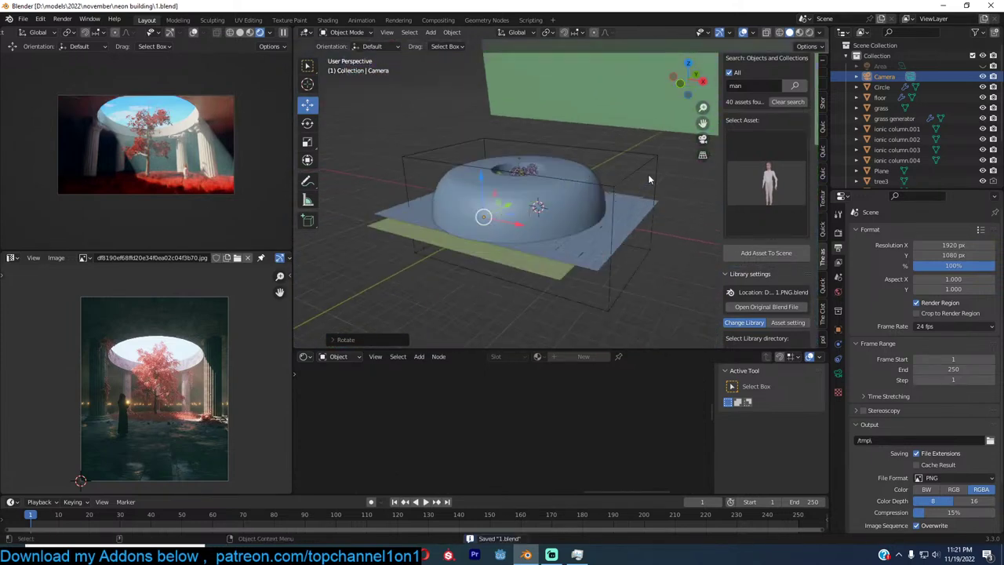
Unhide the hidden objects and delete the area light above the dome's round opening
scroll(649, 175, up, 4)
key(alt+h)
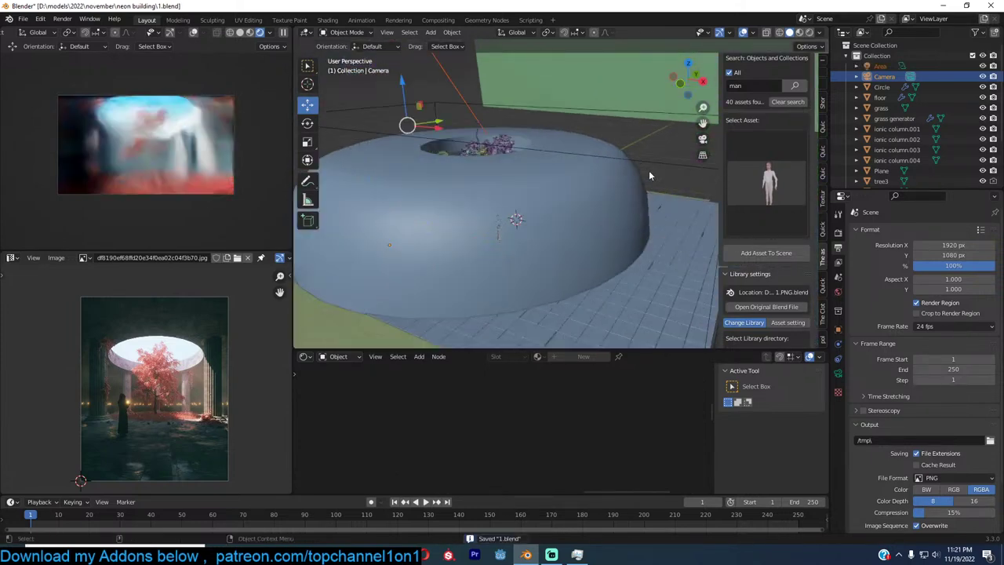
key(alt+a)
shift+middle_drag(495, 133, 527, 188)
click(491, 136)
key(x)
click(490, 136)
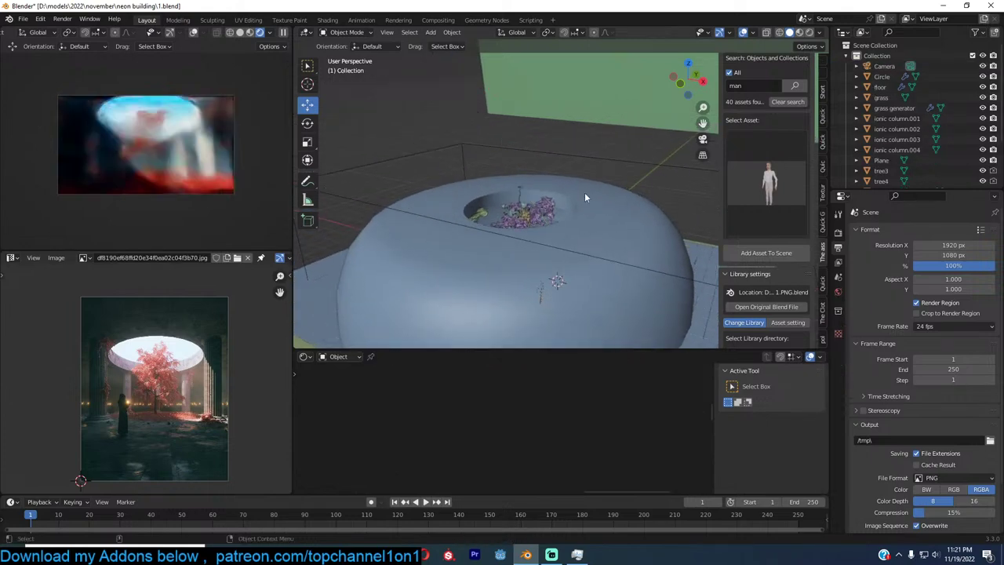
Set the volume object's Principled Volume color to near-neutral grey (H 0.876, S 0.062, V 0.500) and save the file
click(621, 162)
key(ctrl+s)
scroll(616, 369, up, 3)
scroll(616, 369, up, 2)
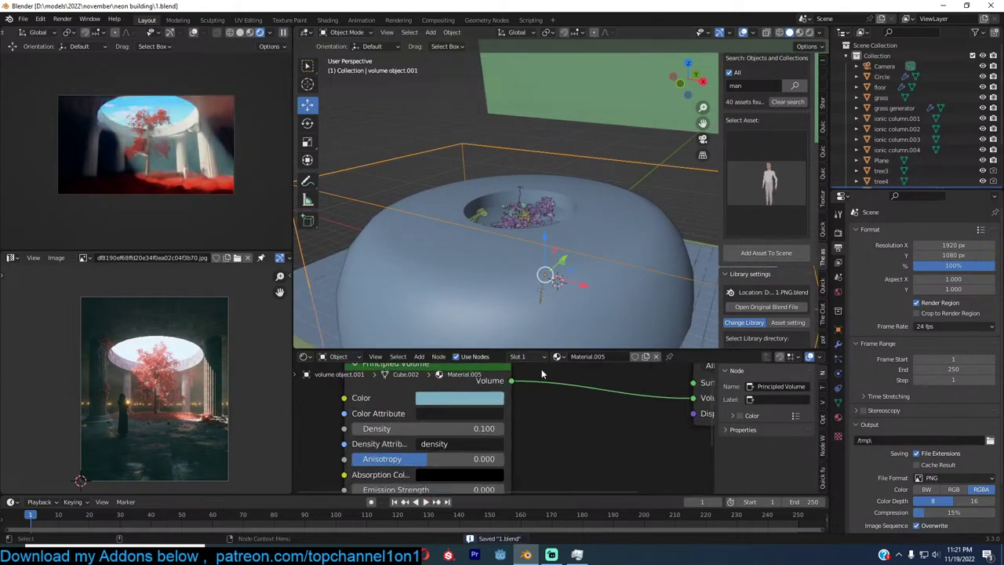
click(470, 399)
click(476, 250)
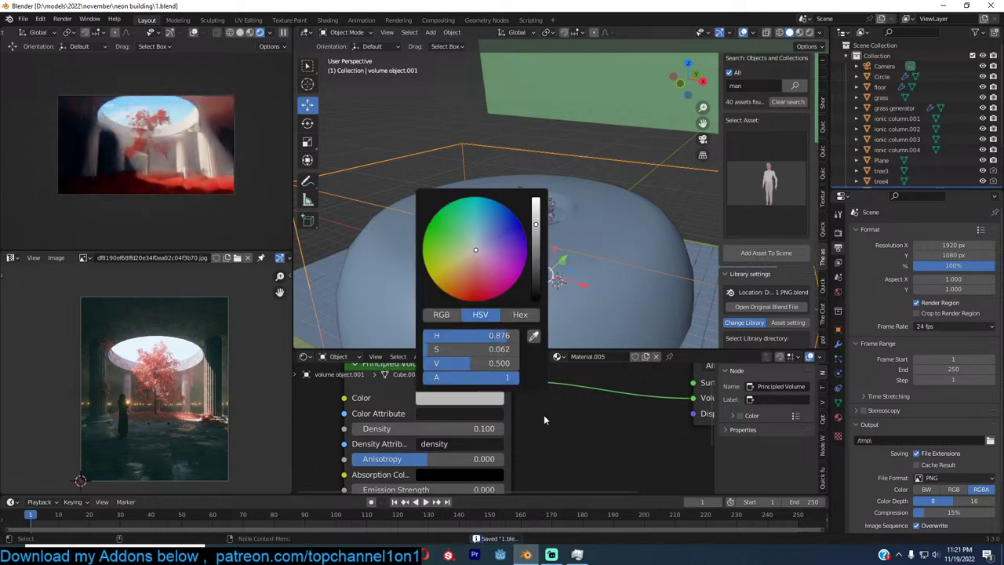
middle_drag(544, 414, 597, 394)
scroll(560, 398, up, 2)
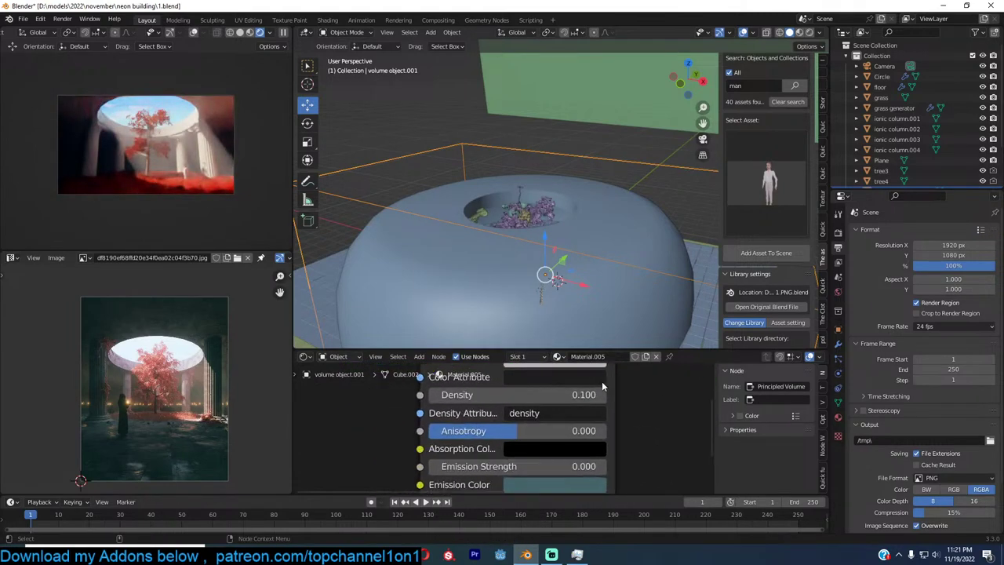
key(ctrl+s)
Try enlarging tree4 uniformly to about 1.48 times its size
click(552, 215)
key(s)
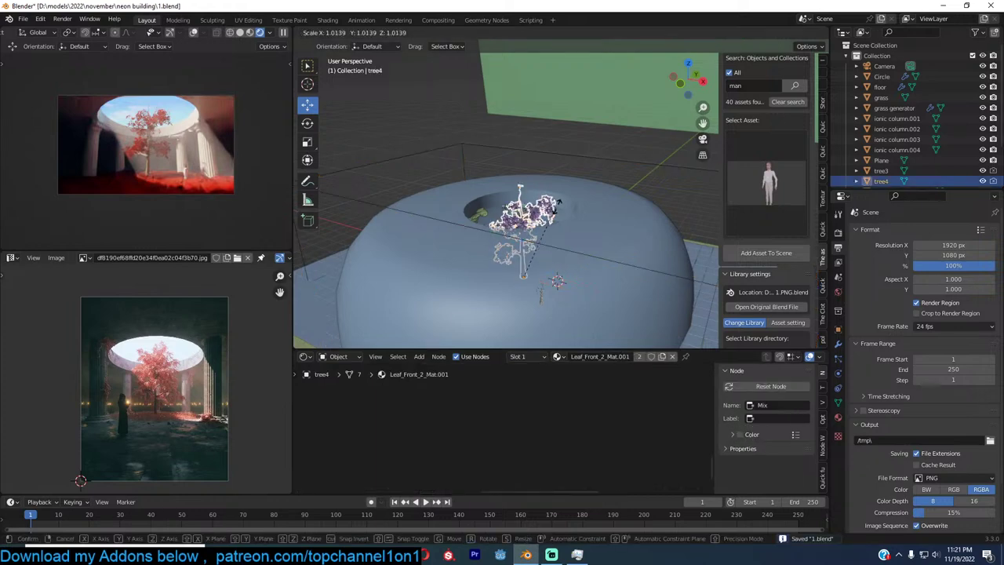
click(564, 207)
key(s)
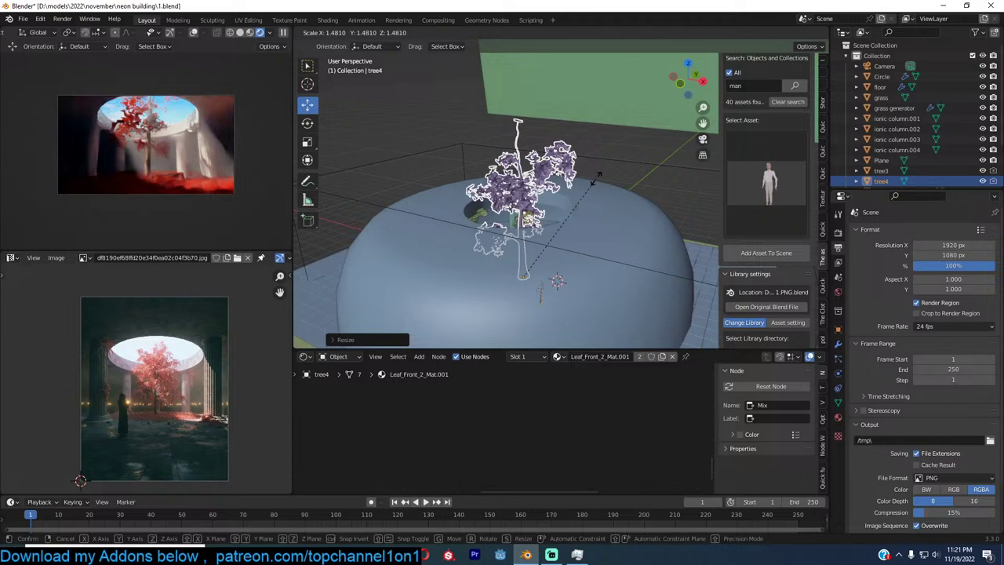
click(596, 177)
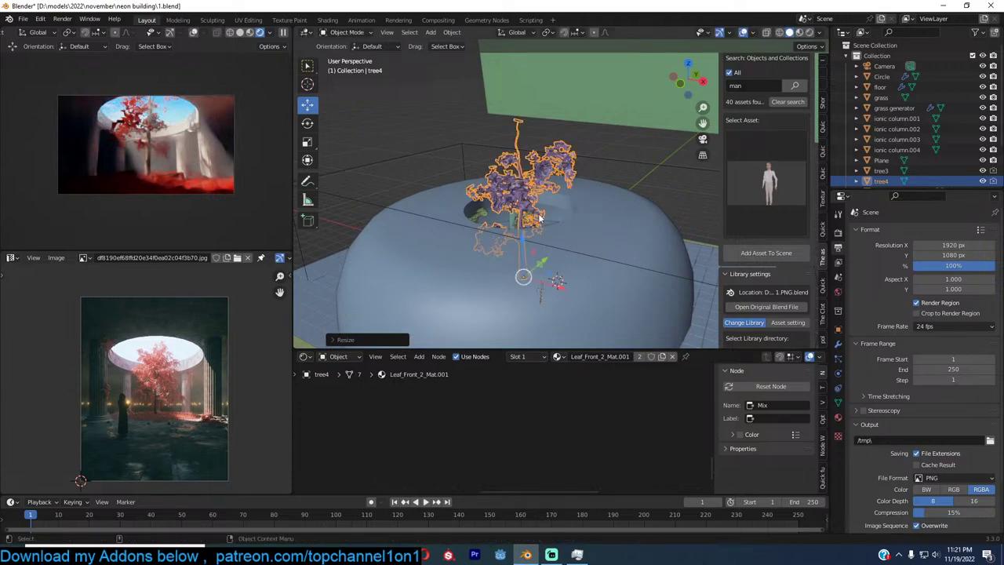
click(604, 164)
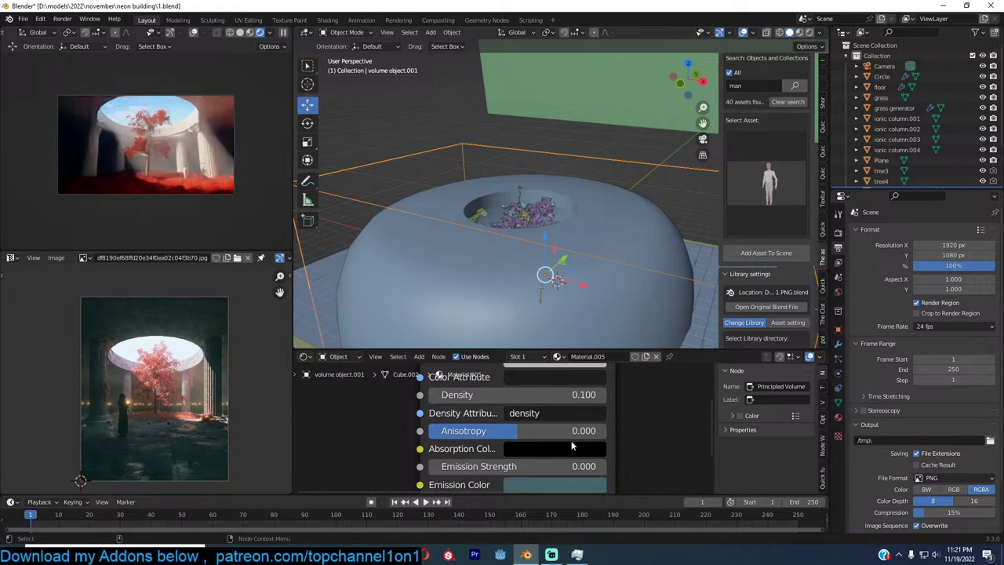
Try the volume object's Principled Volume density at 0.01 and at 0.2
middle_drag(572, 445, 615, 450)
double_click(631, 402)
text(.01)
key(Return)
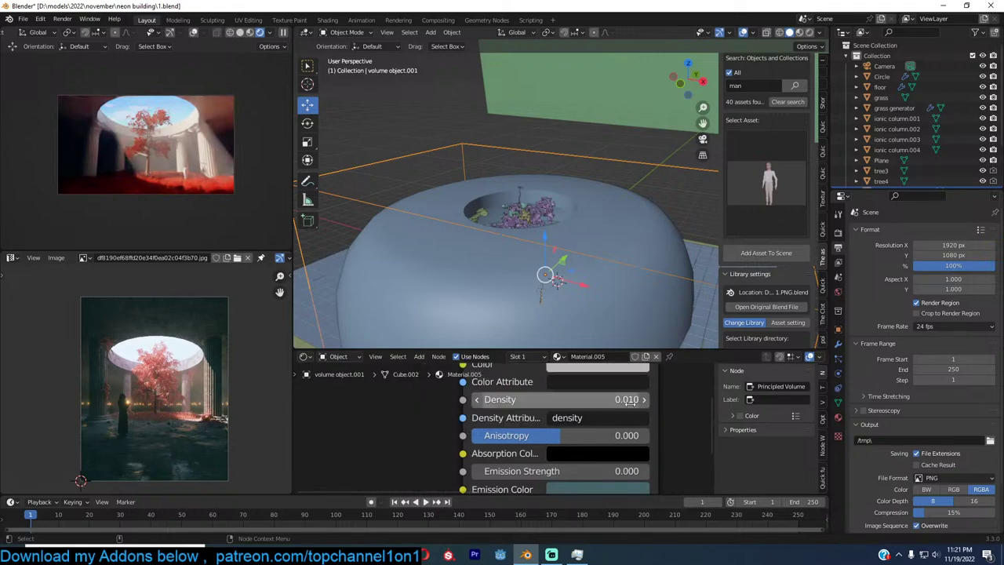
click(630, 400)
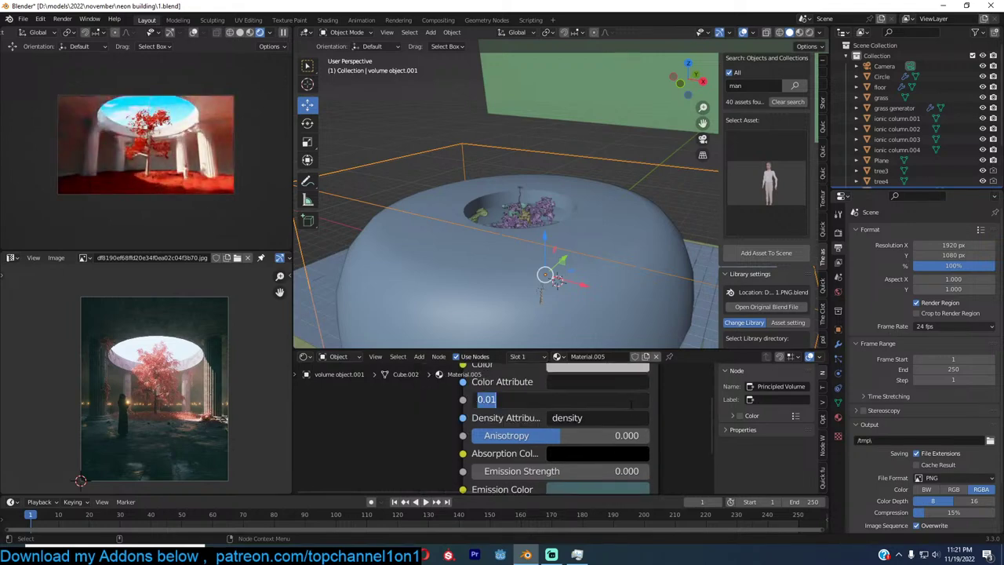
text(0.2)
key(Return)
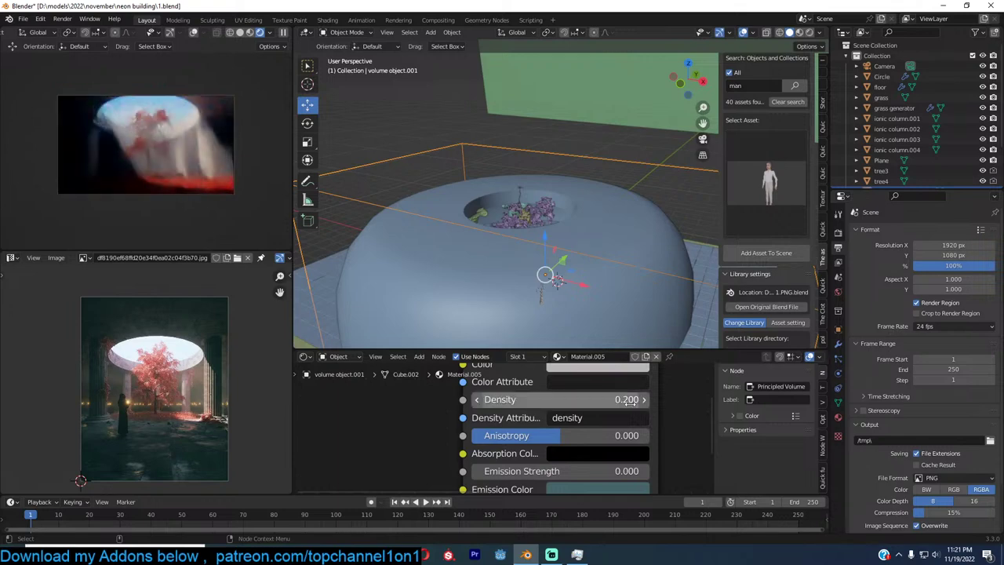
Set the volume object's Principled Volume density to 0.05 and save the file
click(629, 401)
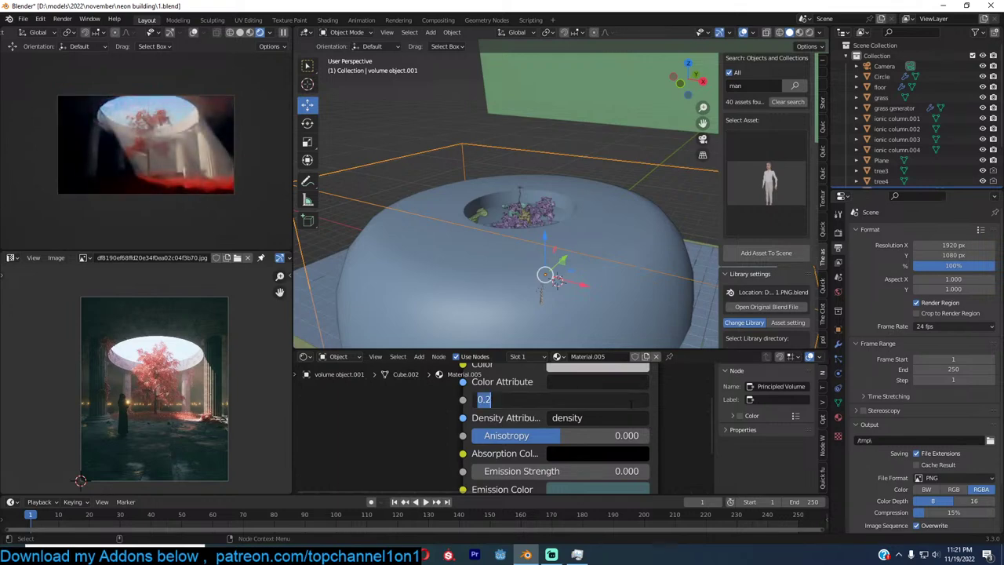
text(.2)
key(BackSpace)
key(BackSpace)
text(.05)
key(Return)
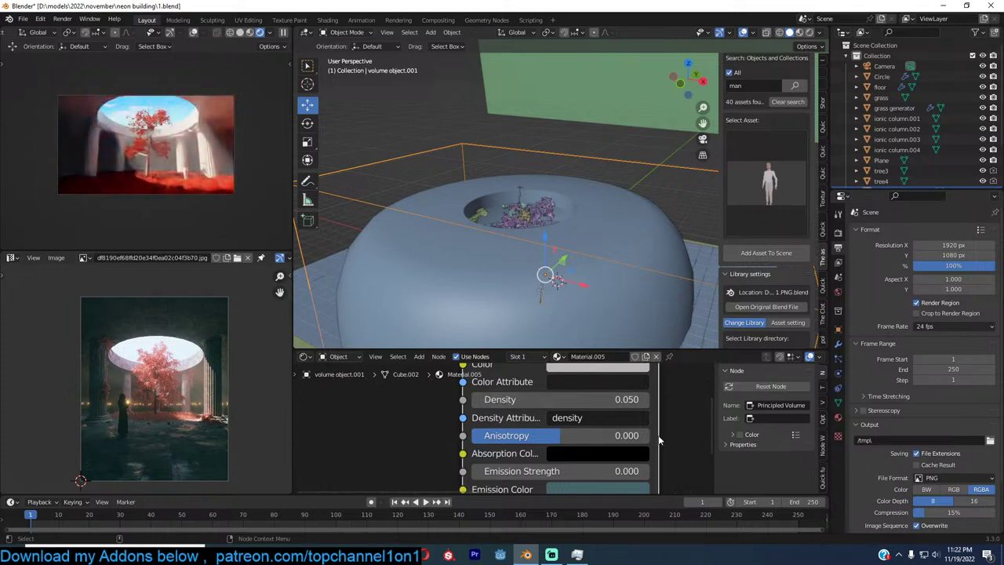
key(ctrl+s)
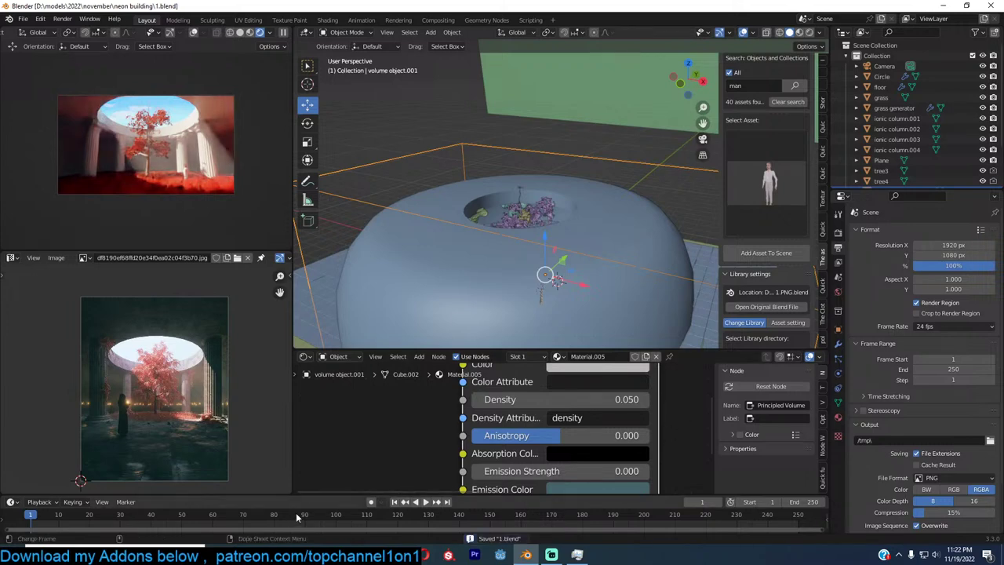
Deselect all objects in the scene and save the file again
mouse_move(243, 549)
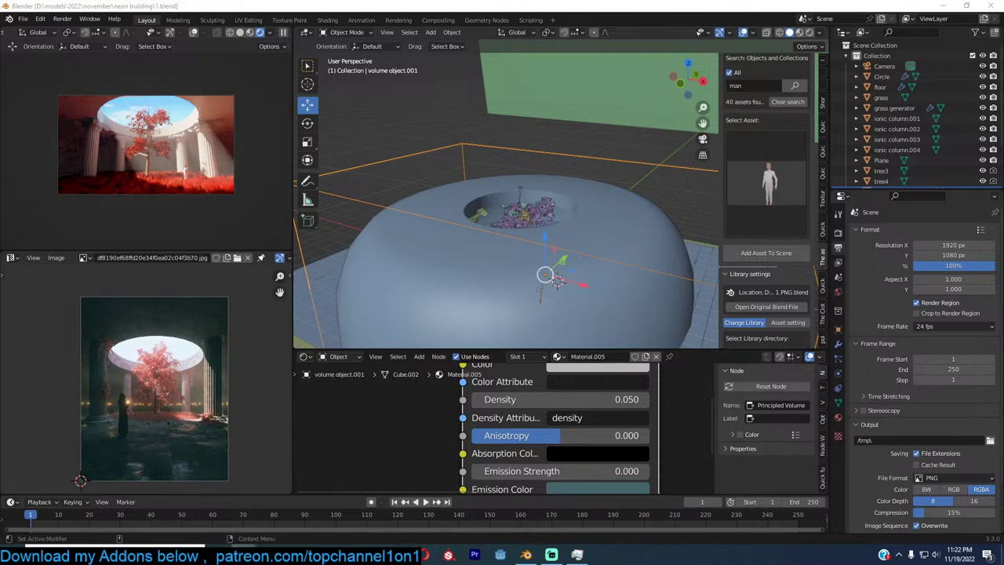
key(alt+Tab)
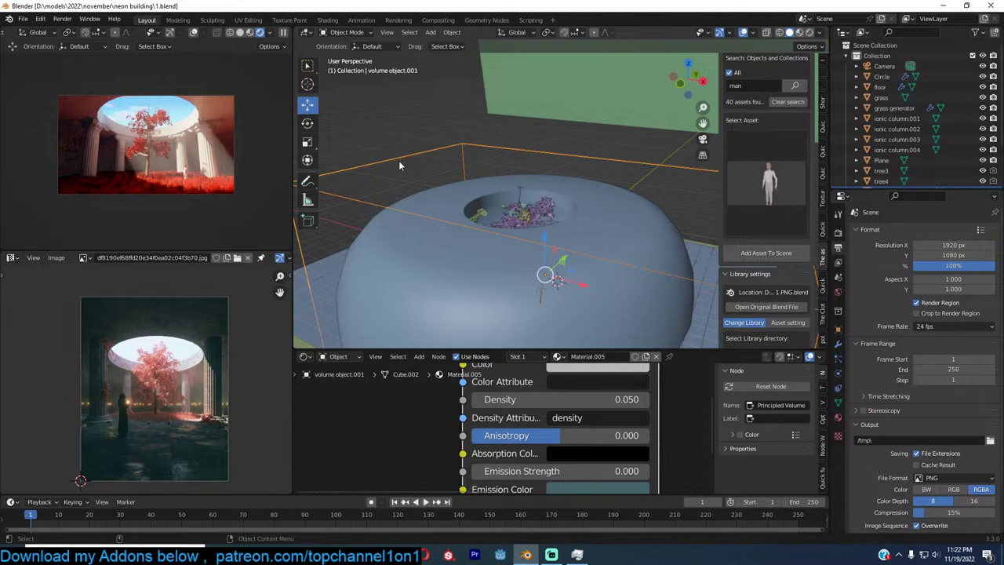
key(alt+a)
key(ctrl+s)
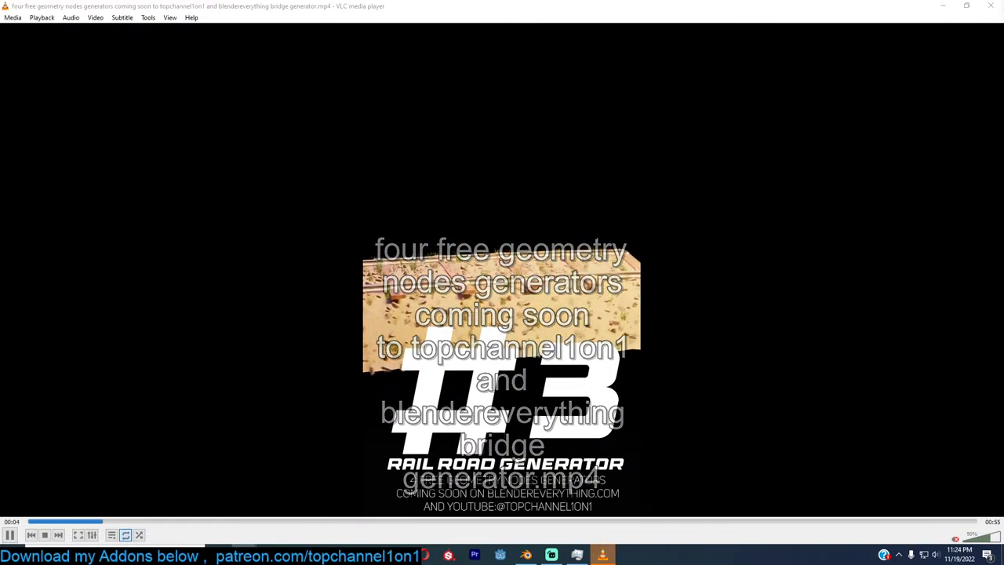
Play through the river and rope geometry nodes generator preview videos in VLC media player
key(n)
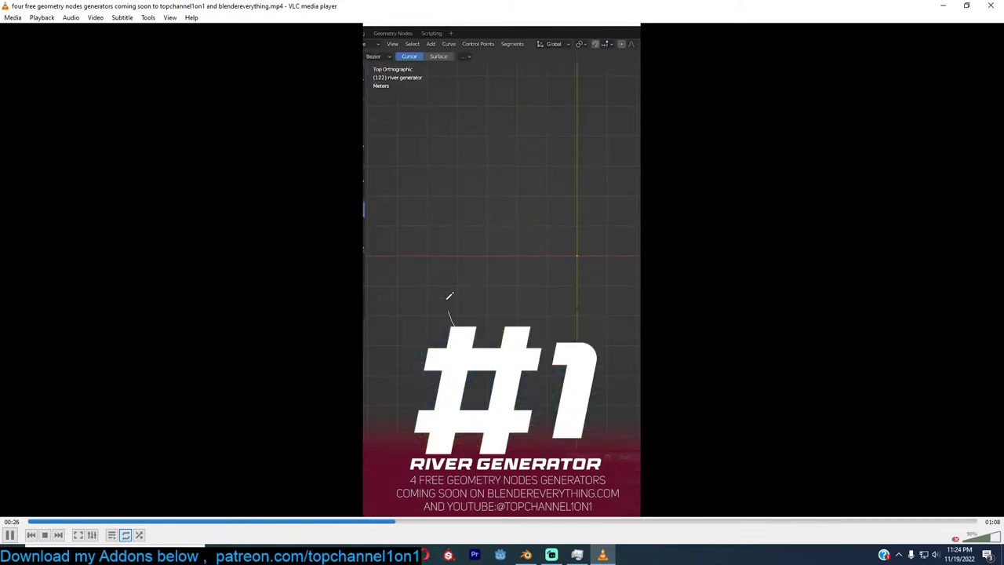
drag(1003, 291, 663, 291)
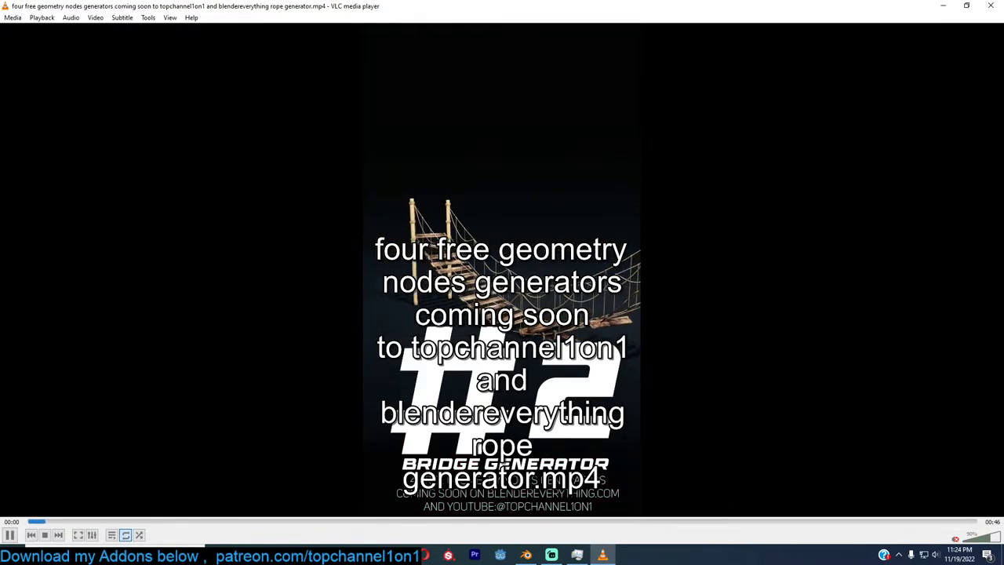